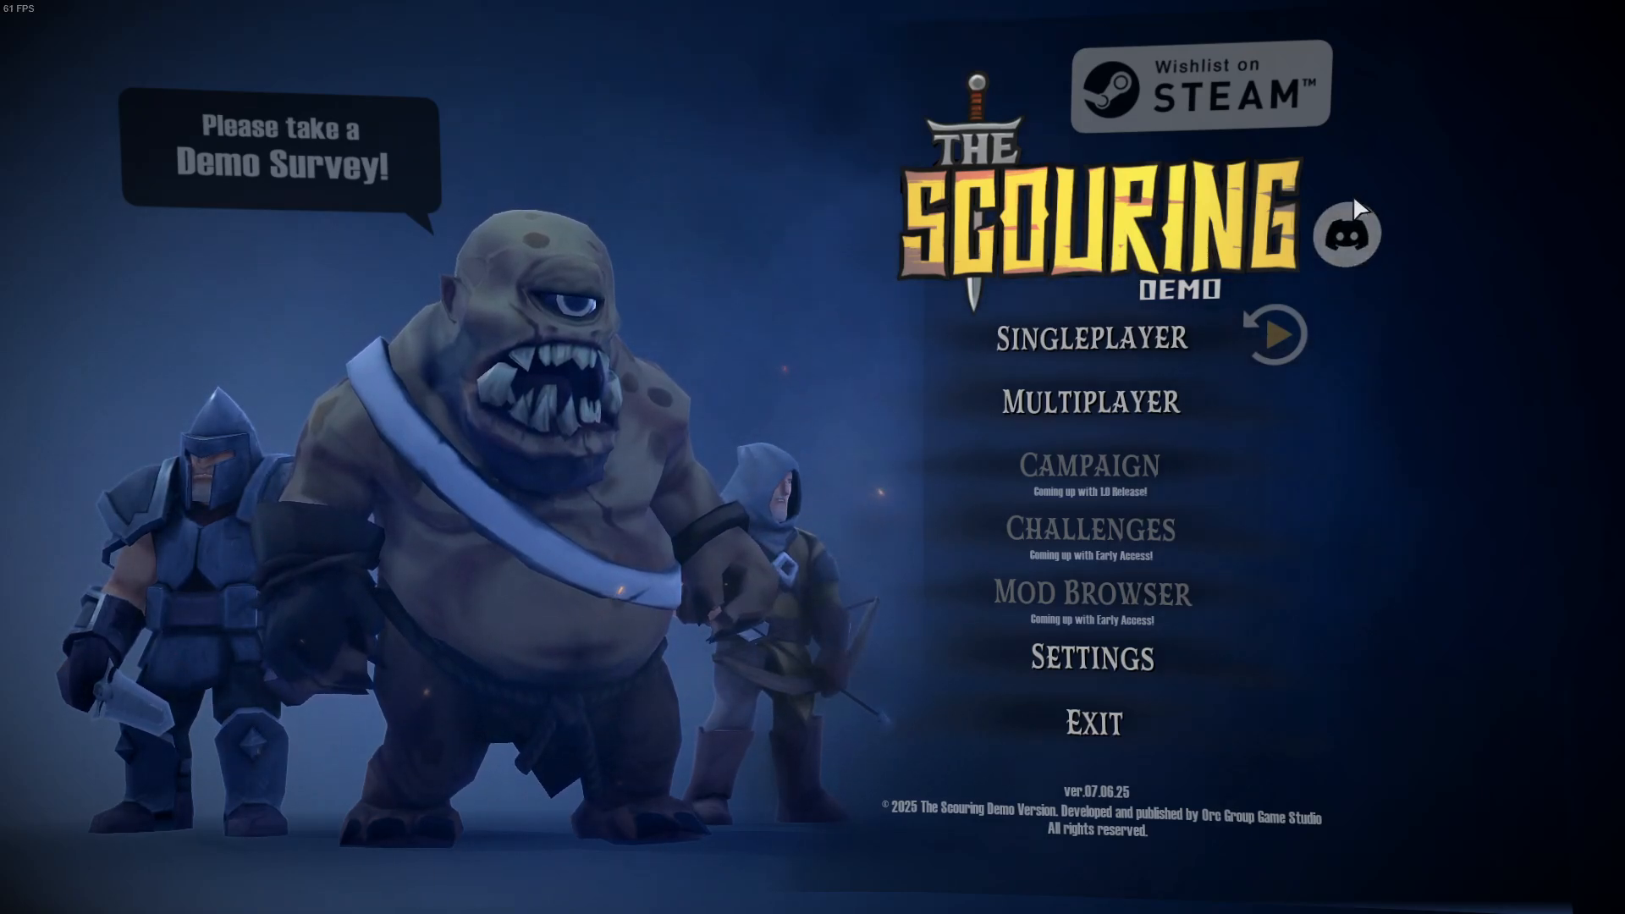
# - Exit the game demo and open the Steam news link from The Scouring's announcements channel in Discord
pyautogui.click(1159, 739)
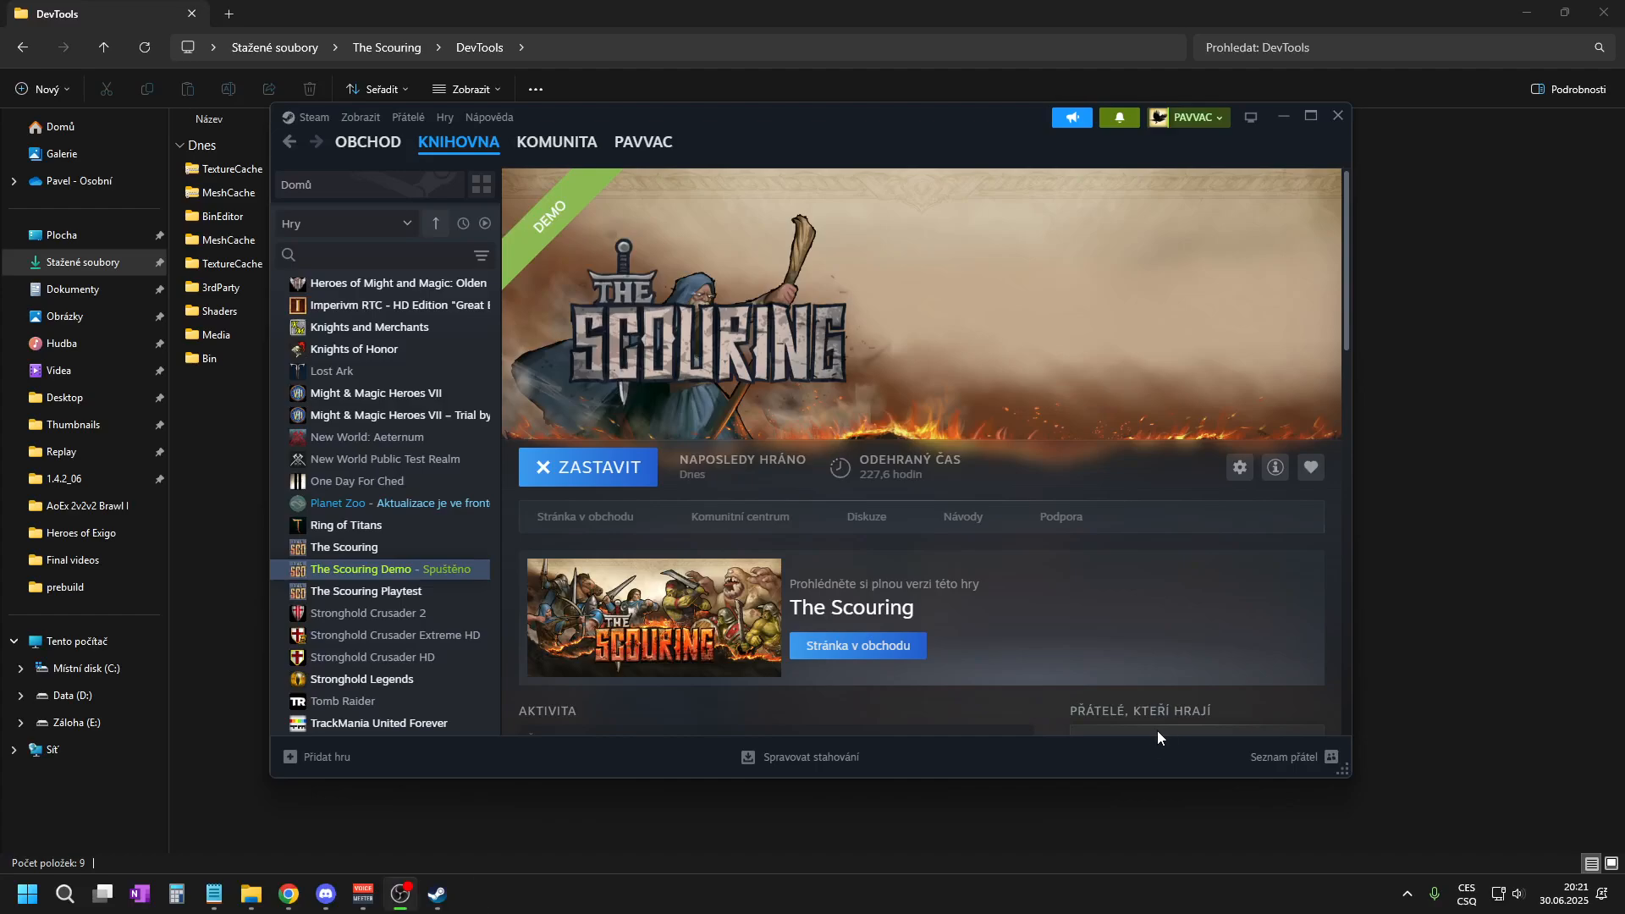
pyautogui.click(326, 894)
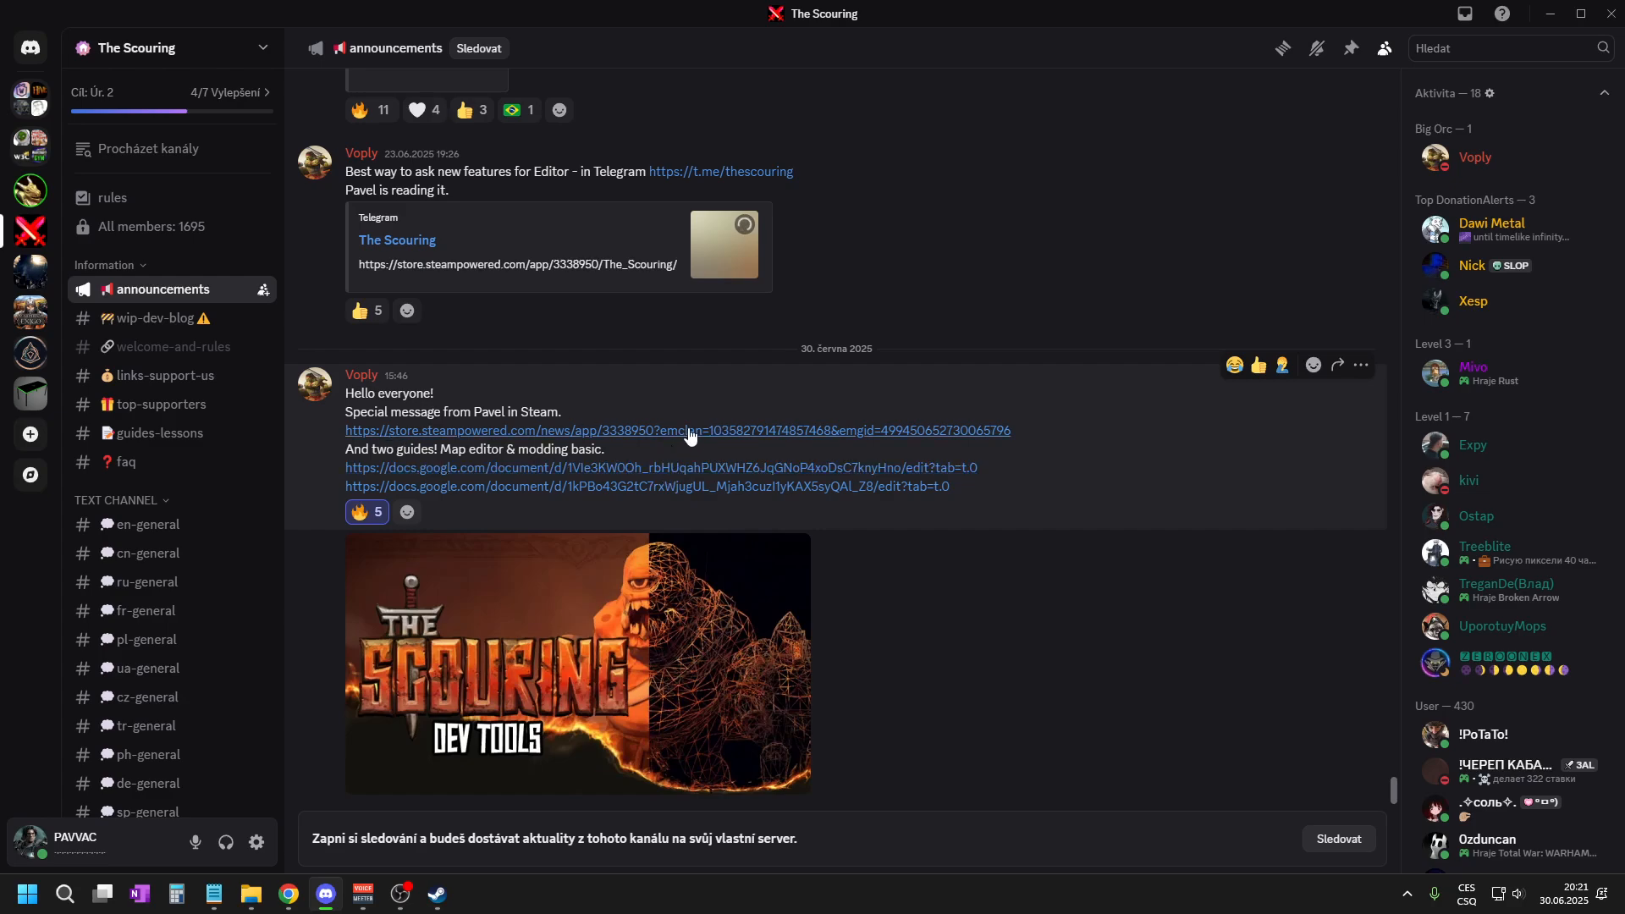
pyautogui.click(701, 435)
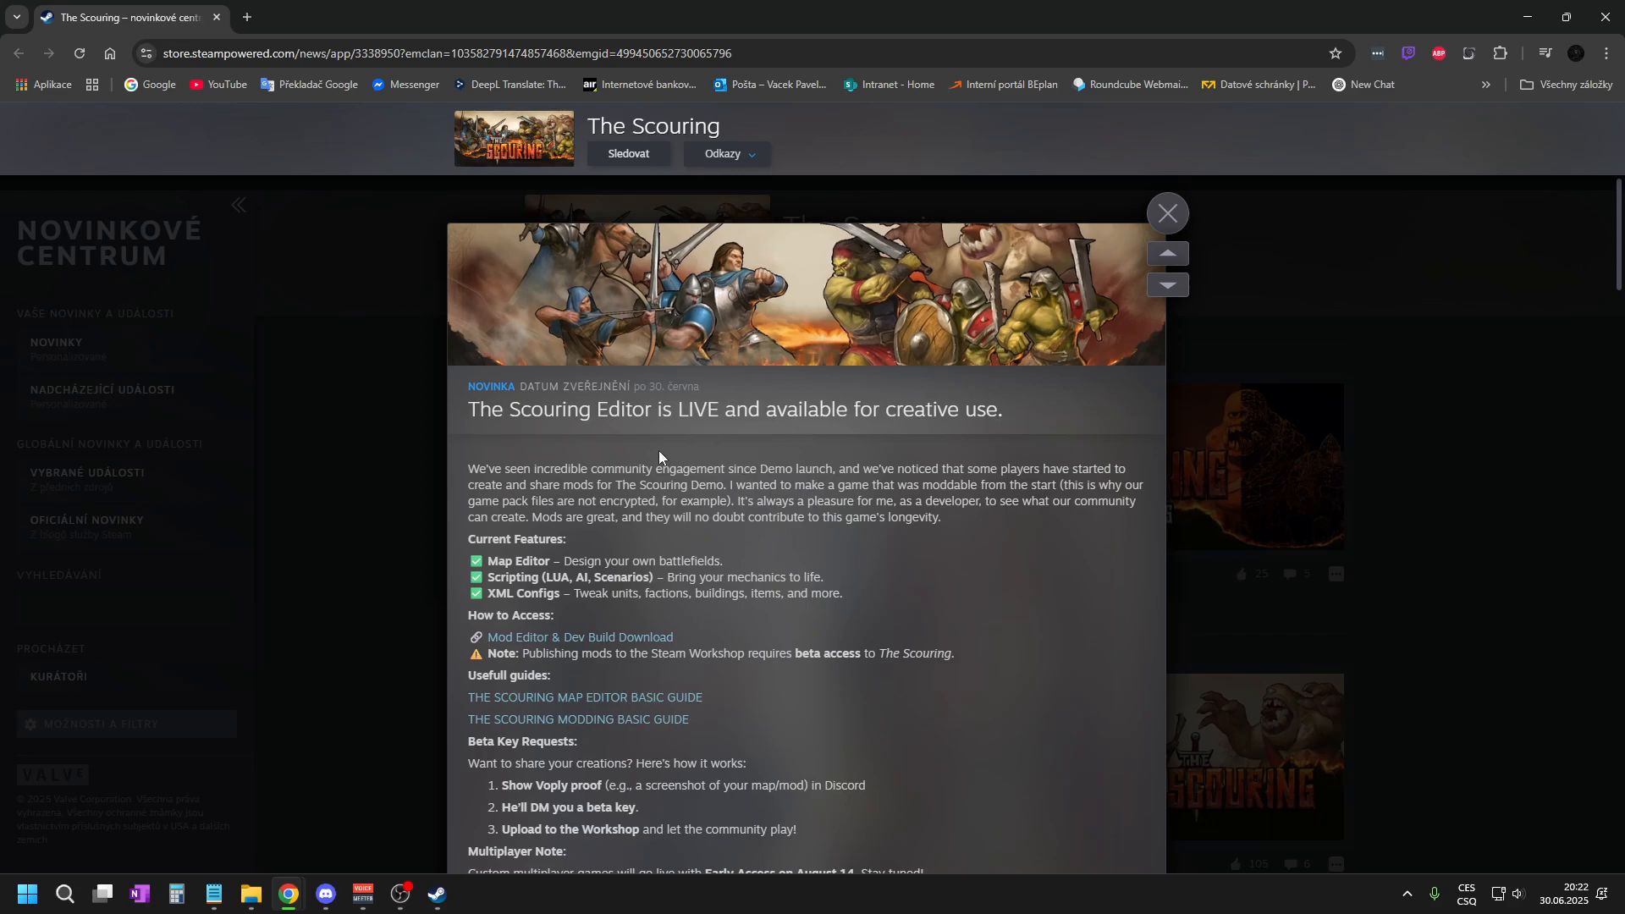
# - Read the Steam post about The Scouring Editor, including its features, download and guide sections, and close the page
pyautogui.moveTo(591, 468); pyautogui.dragTo(737, 542)
pyautogui.click(693, 462)
pyautogui.scroll(-2, 770, 511)
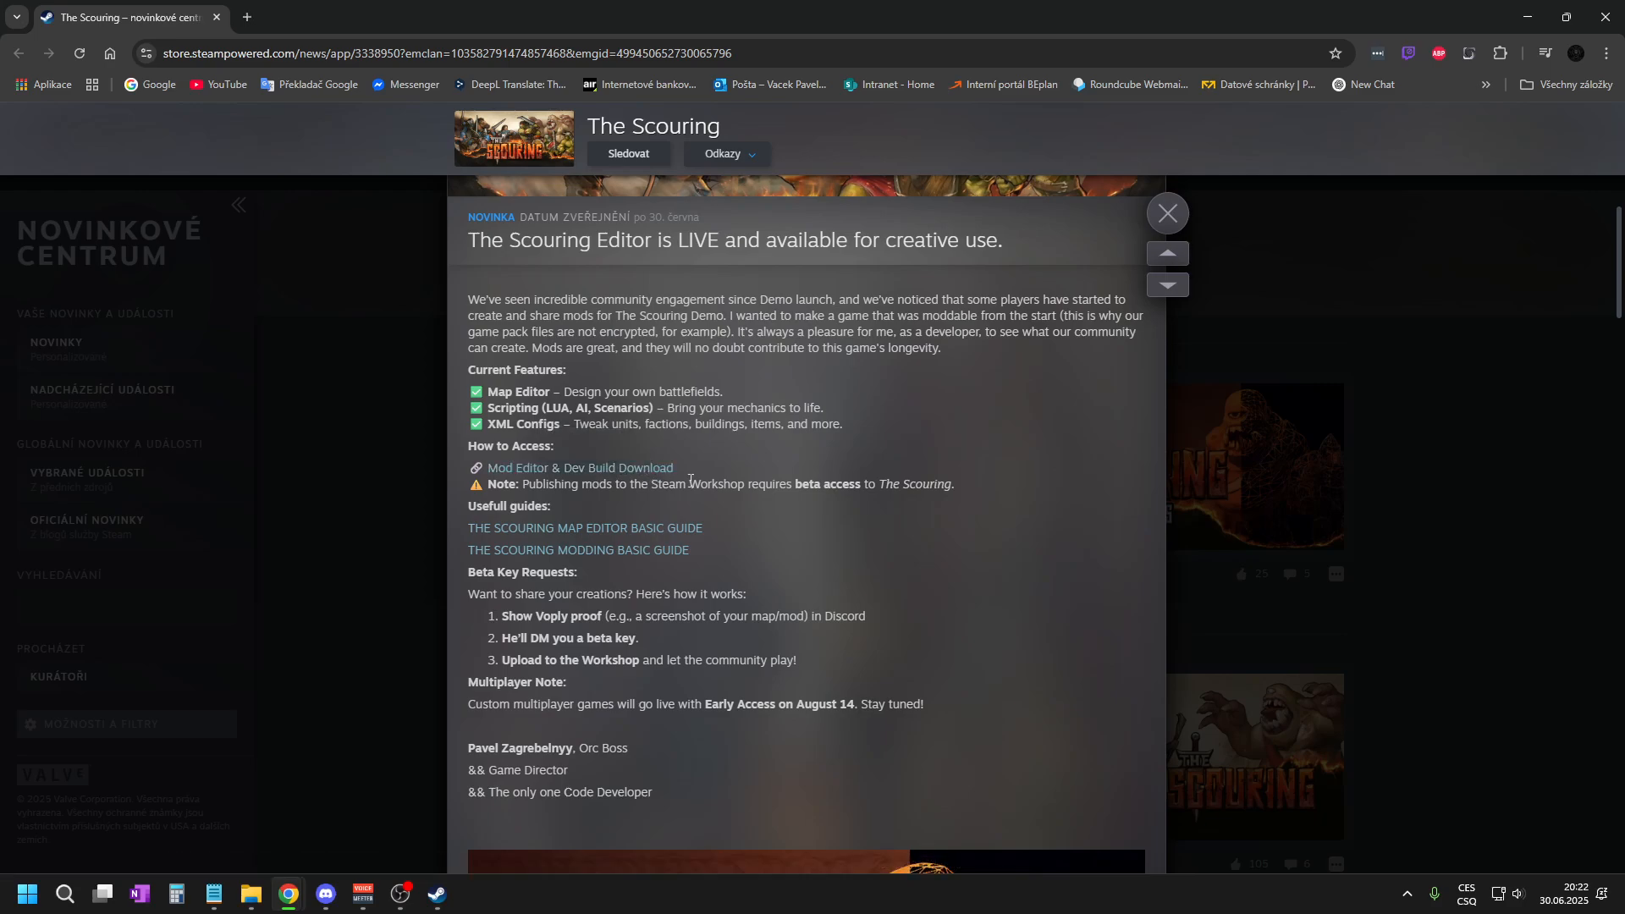
pyautogui.click(218, 18)
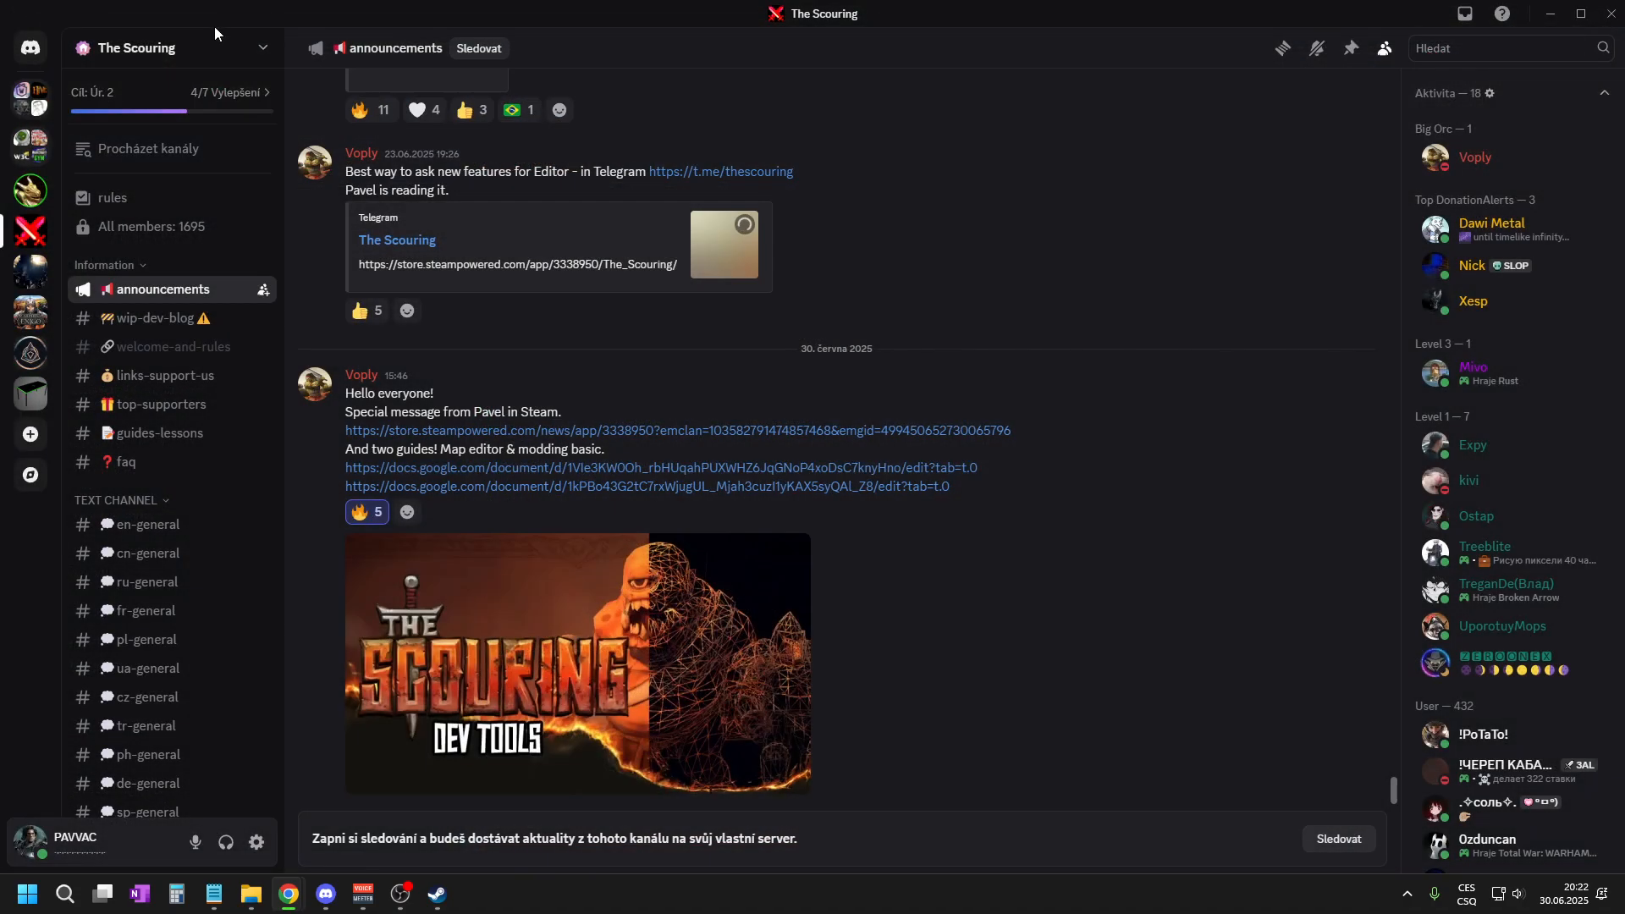
# - Switch to File Explorer and launch TheScouringEditor from the BinEditor folder inside DevTools
pyautogui.click(251, 894)
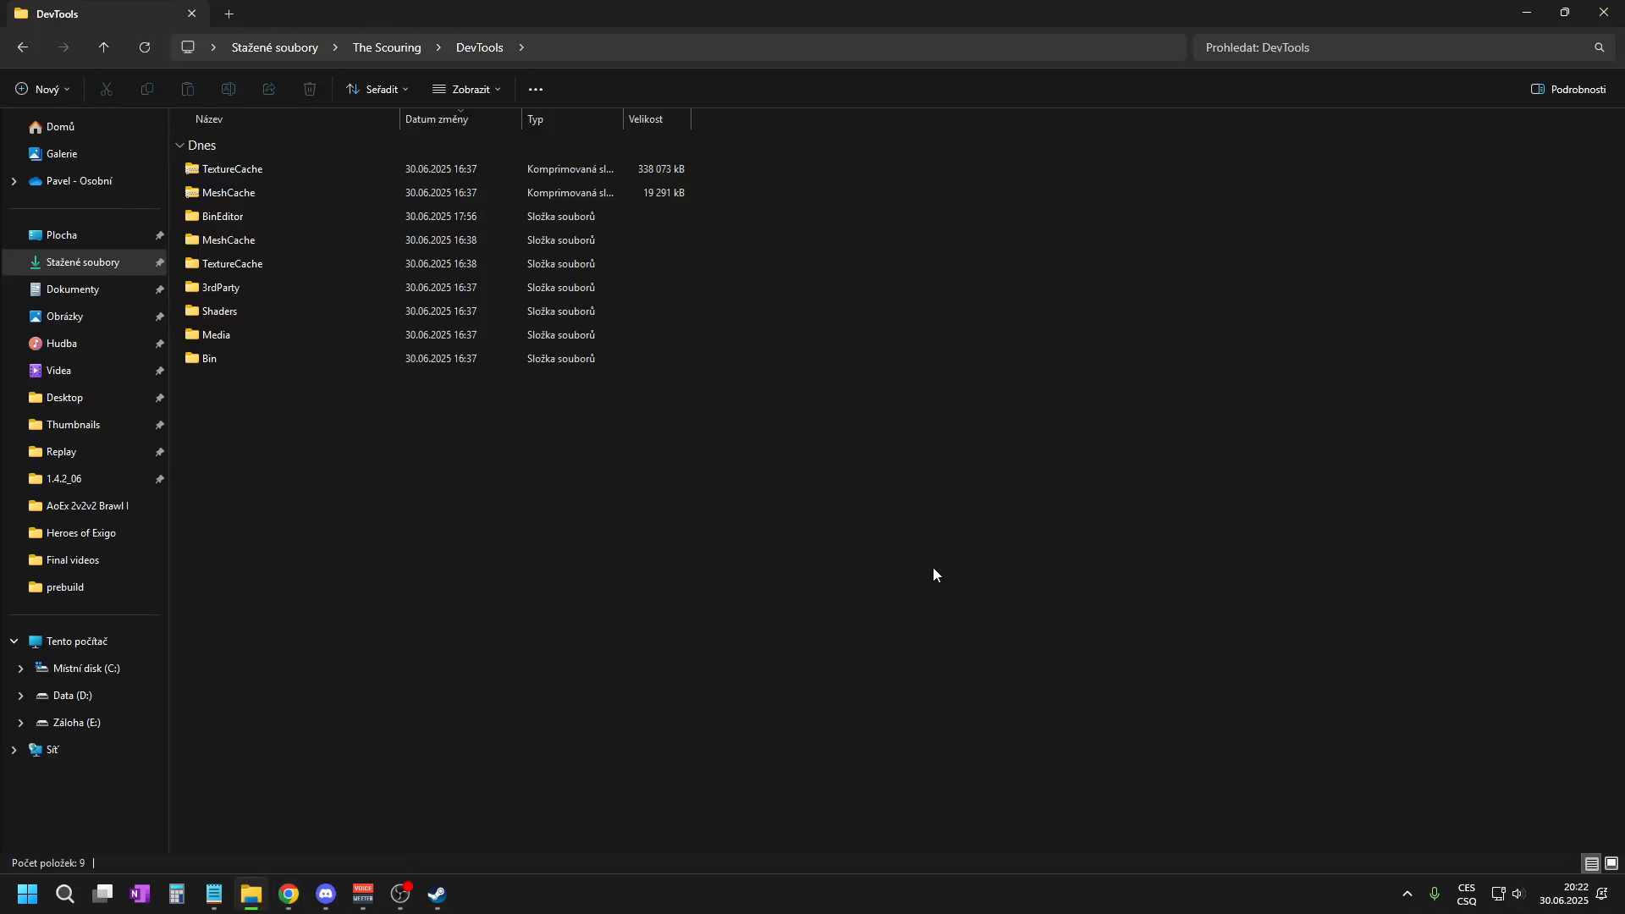
pyautogui.moveTo(606, 420); pyautogui.dragTo(284, 129)
pyautogui.click(1050, 334)
pyautogui.moveTo(885, 515); pyautogui.dragTo(597, 467)
pyautogui.doubleClick(236, 219)
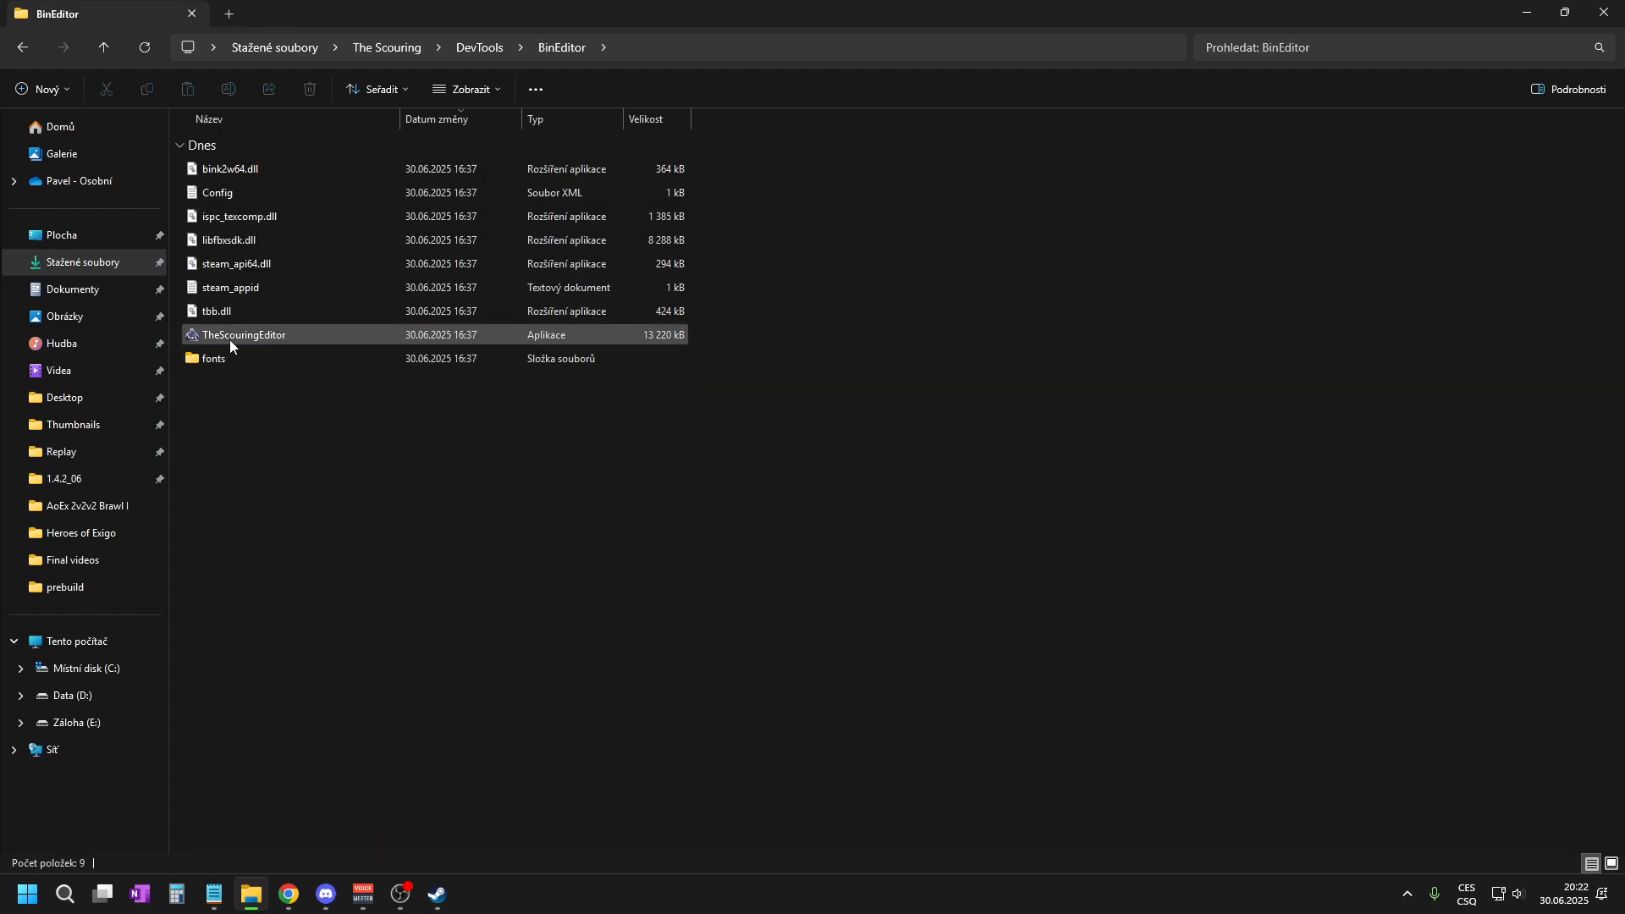
pyautogui.doubleClick(268, 337)
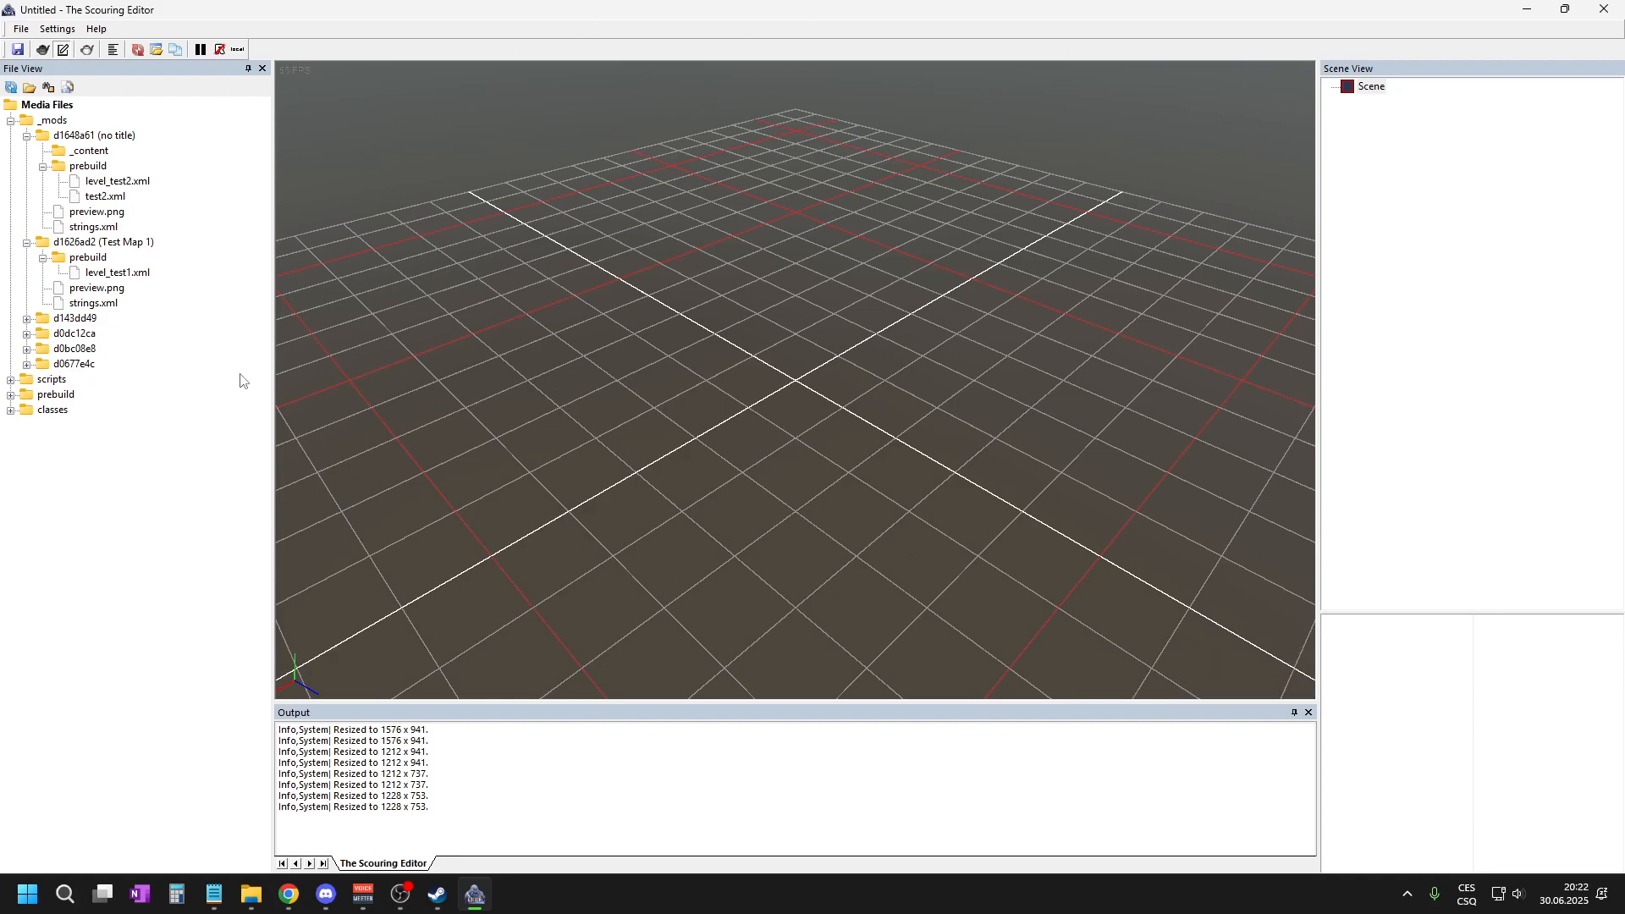
# - Create a new mod in the _mods folder and expand the new mod's folder
pyautogui.click(26, 136)
pyautogui.click(27, 151)
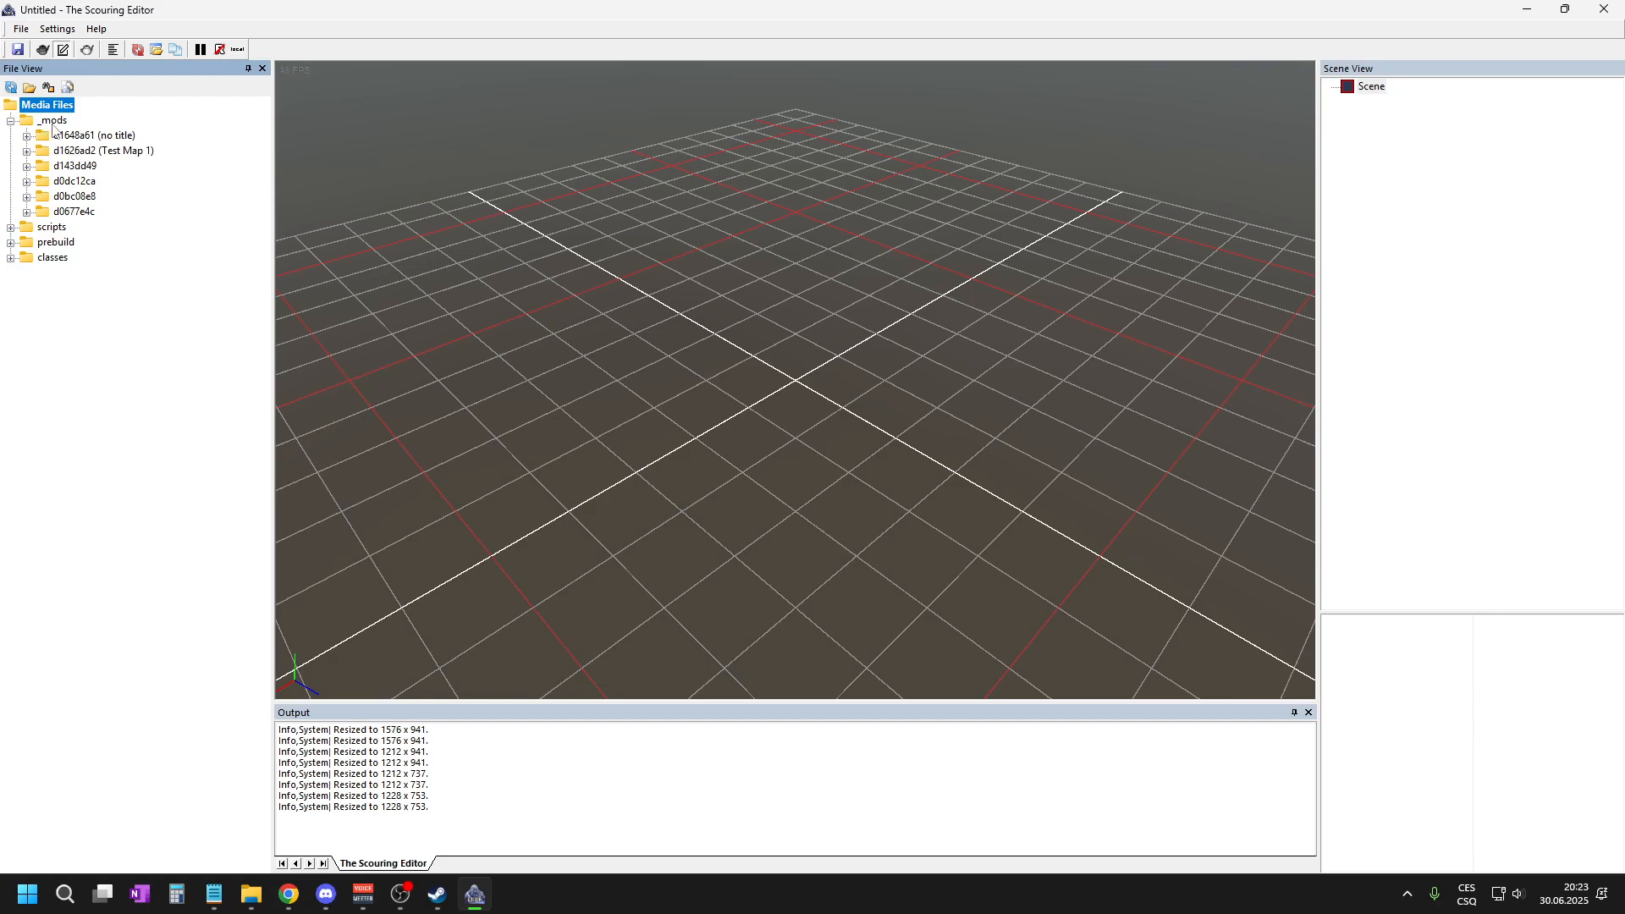
pyautogui.click(51, 123)
pyautogui.rightClick(53, 126)
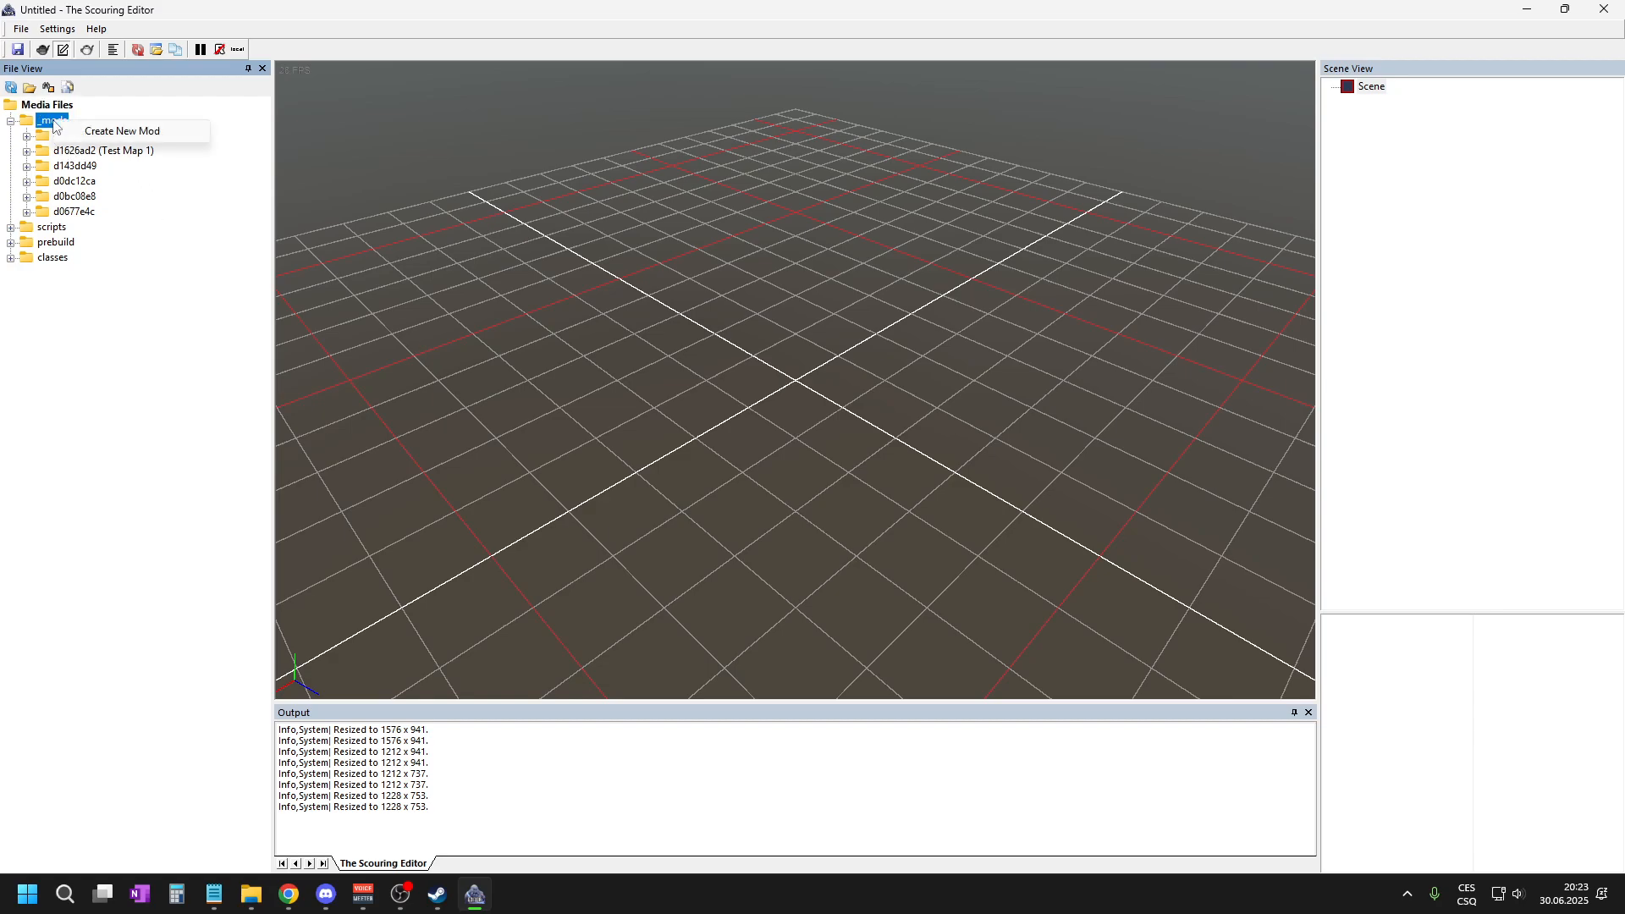
pyautogui.click(122, 132)
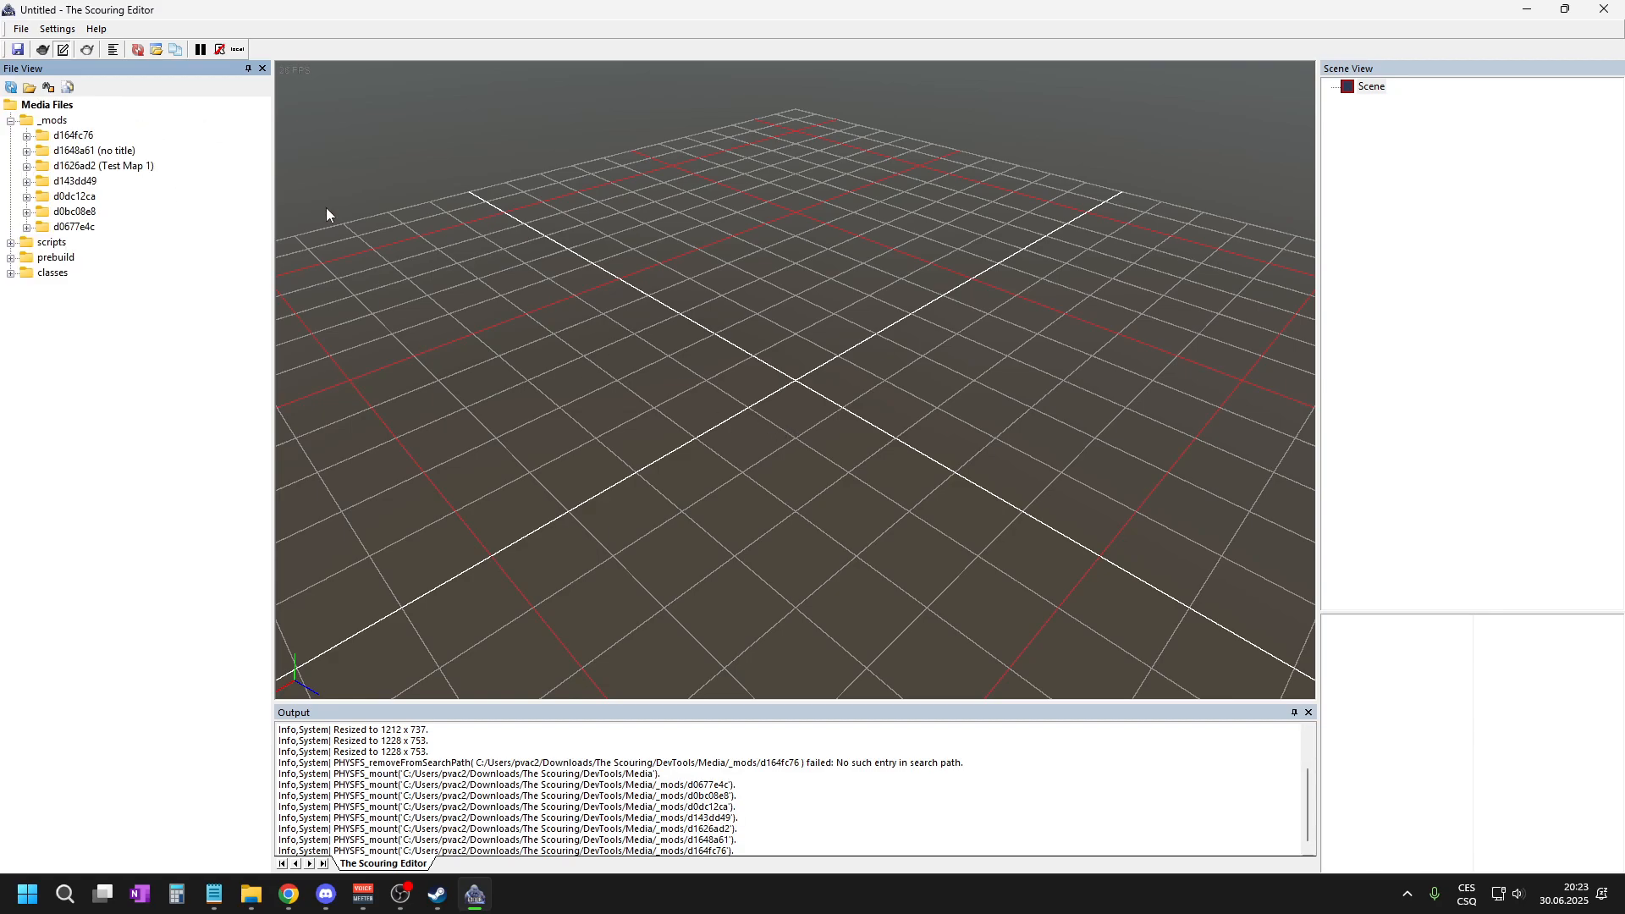
pyautogui.click(78, 137)
pyautogui.click(27, 136)
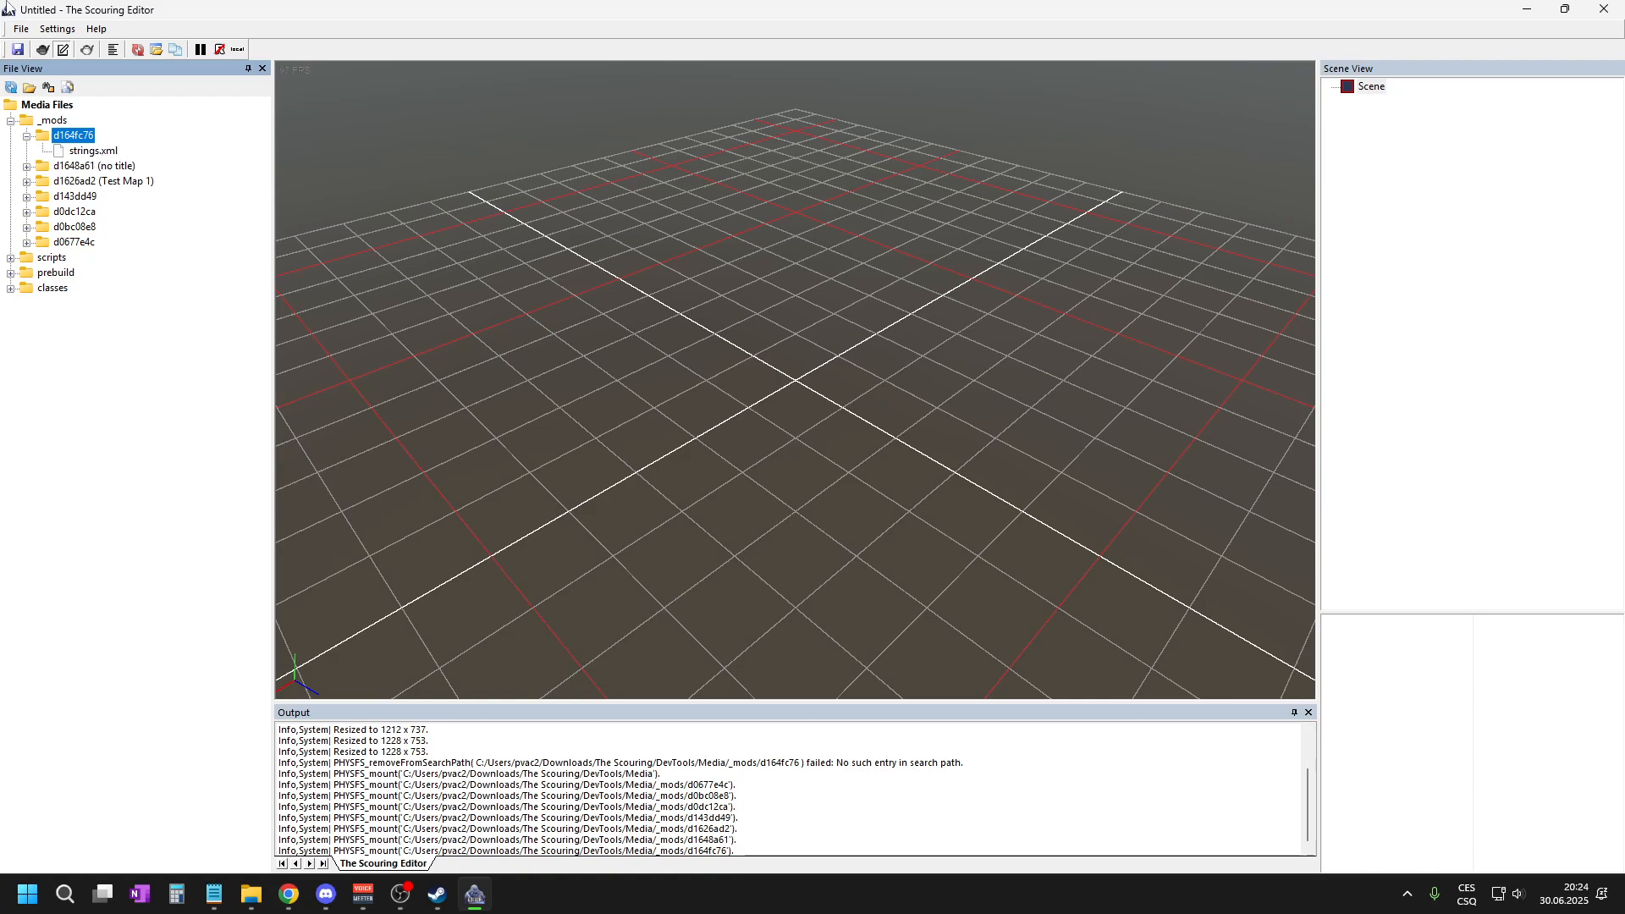
pyautogui.rightClick(76, 139)
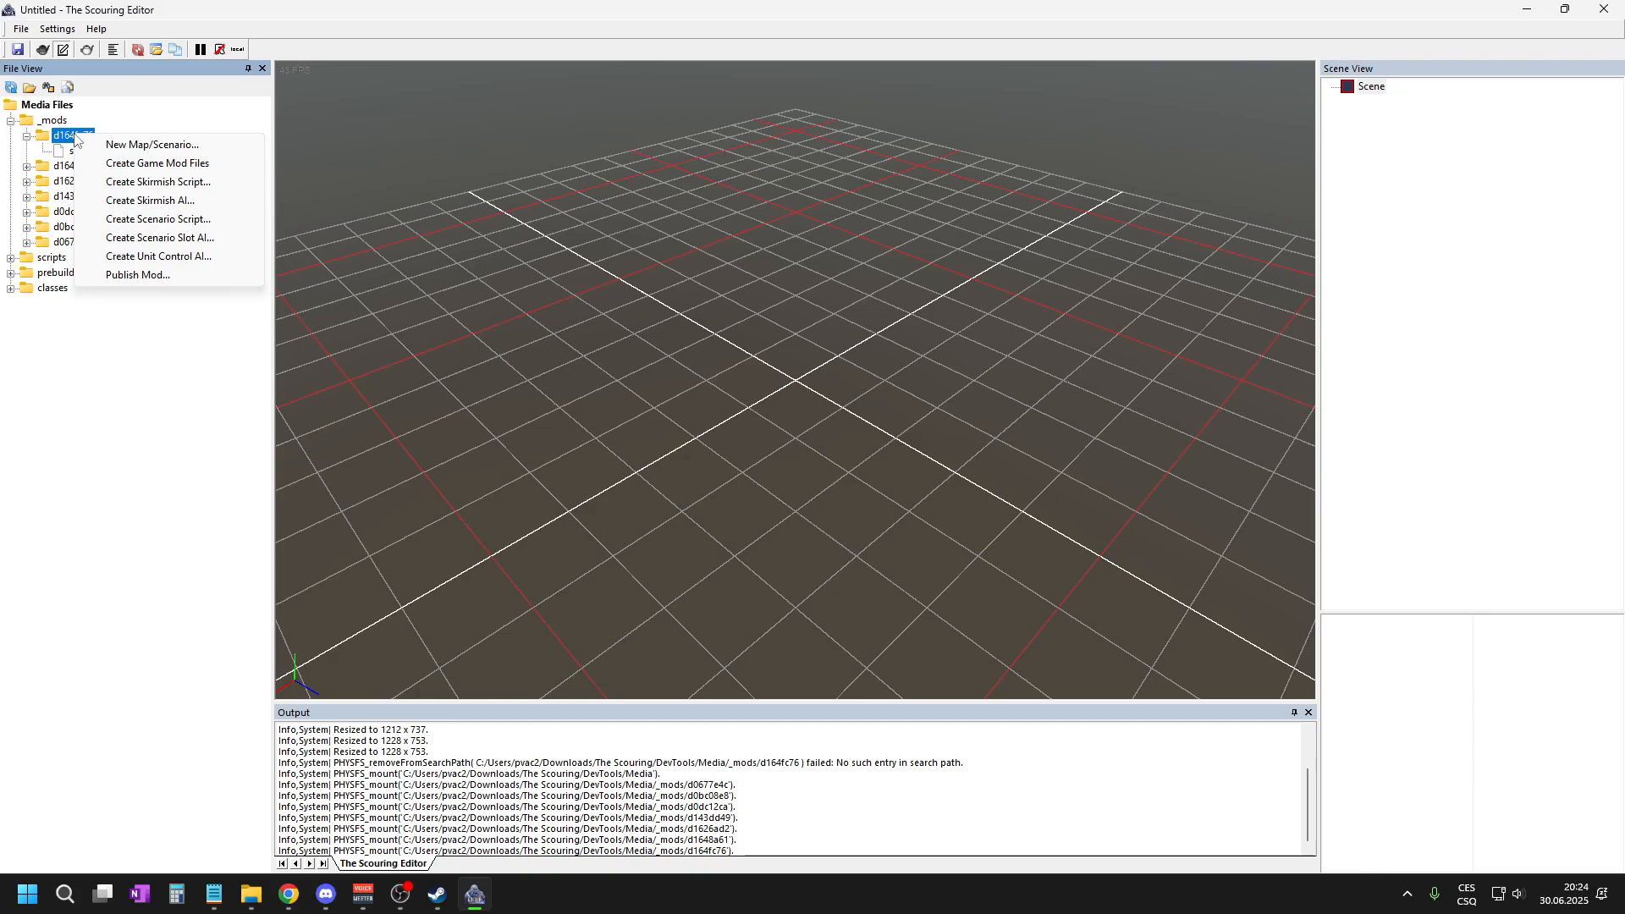
pyautogui.click(209, 145)
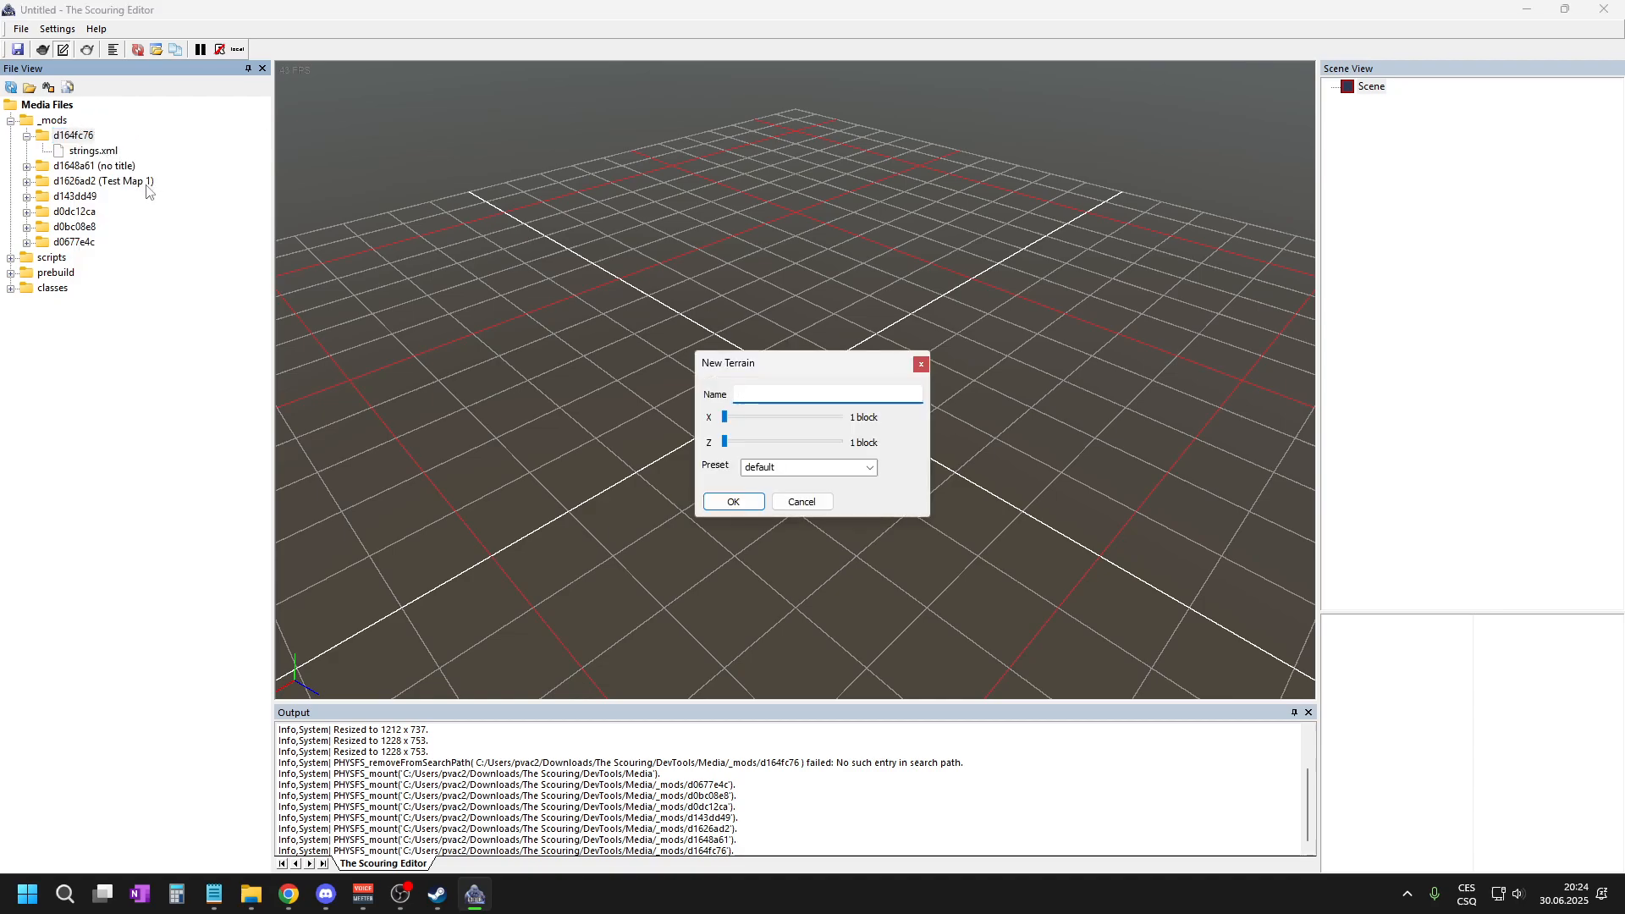
pyautogui.click(328, 905)
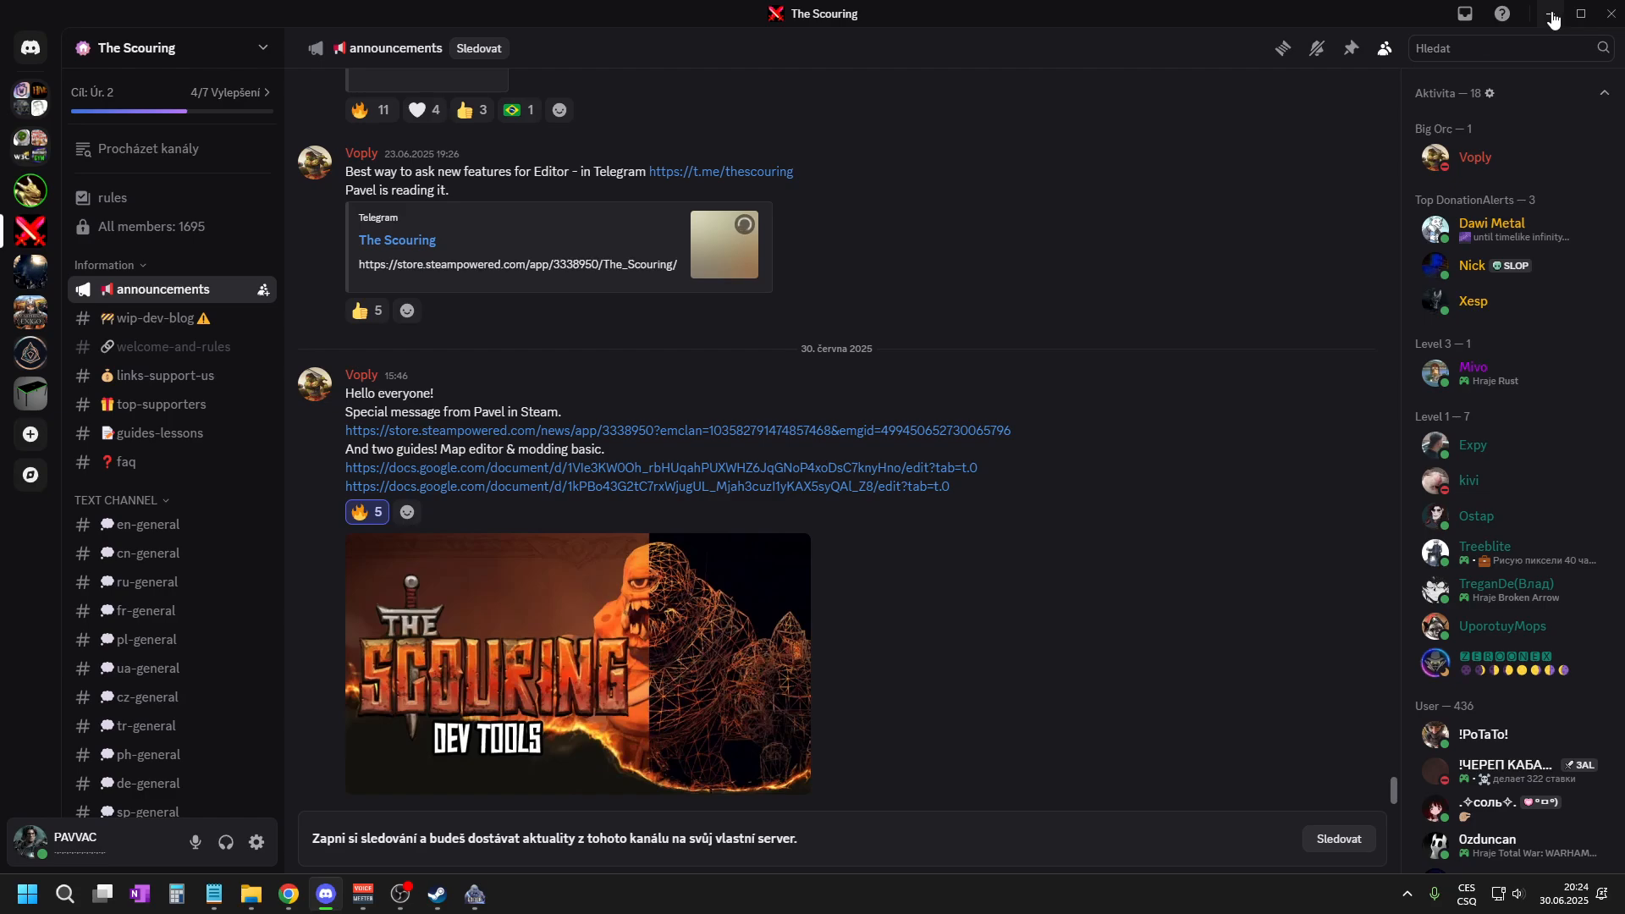
pyautogui.click(1552, 16)
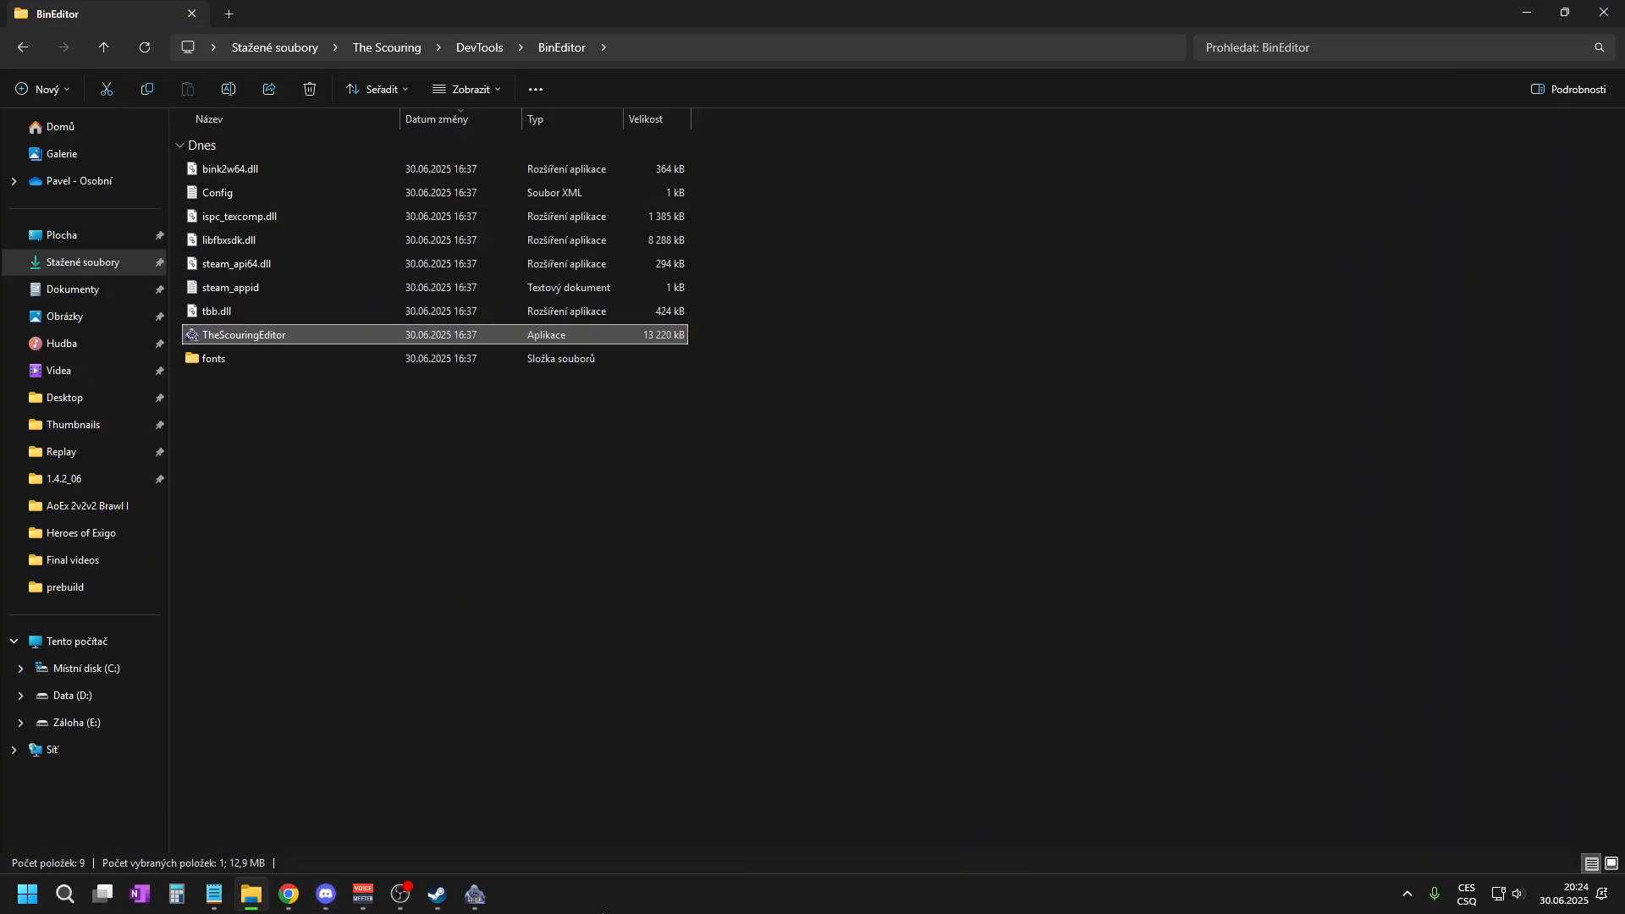
pyautogui.click(475, 894)
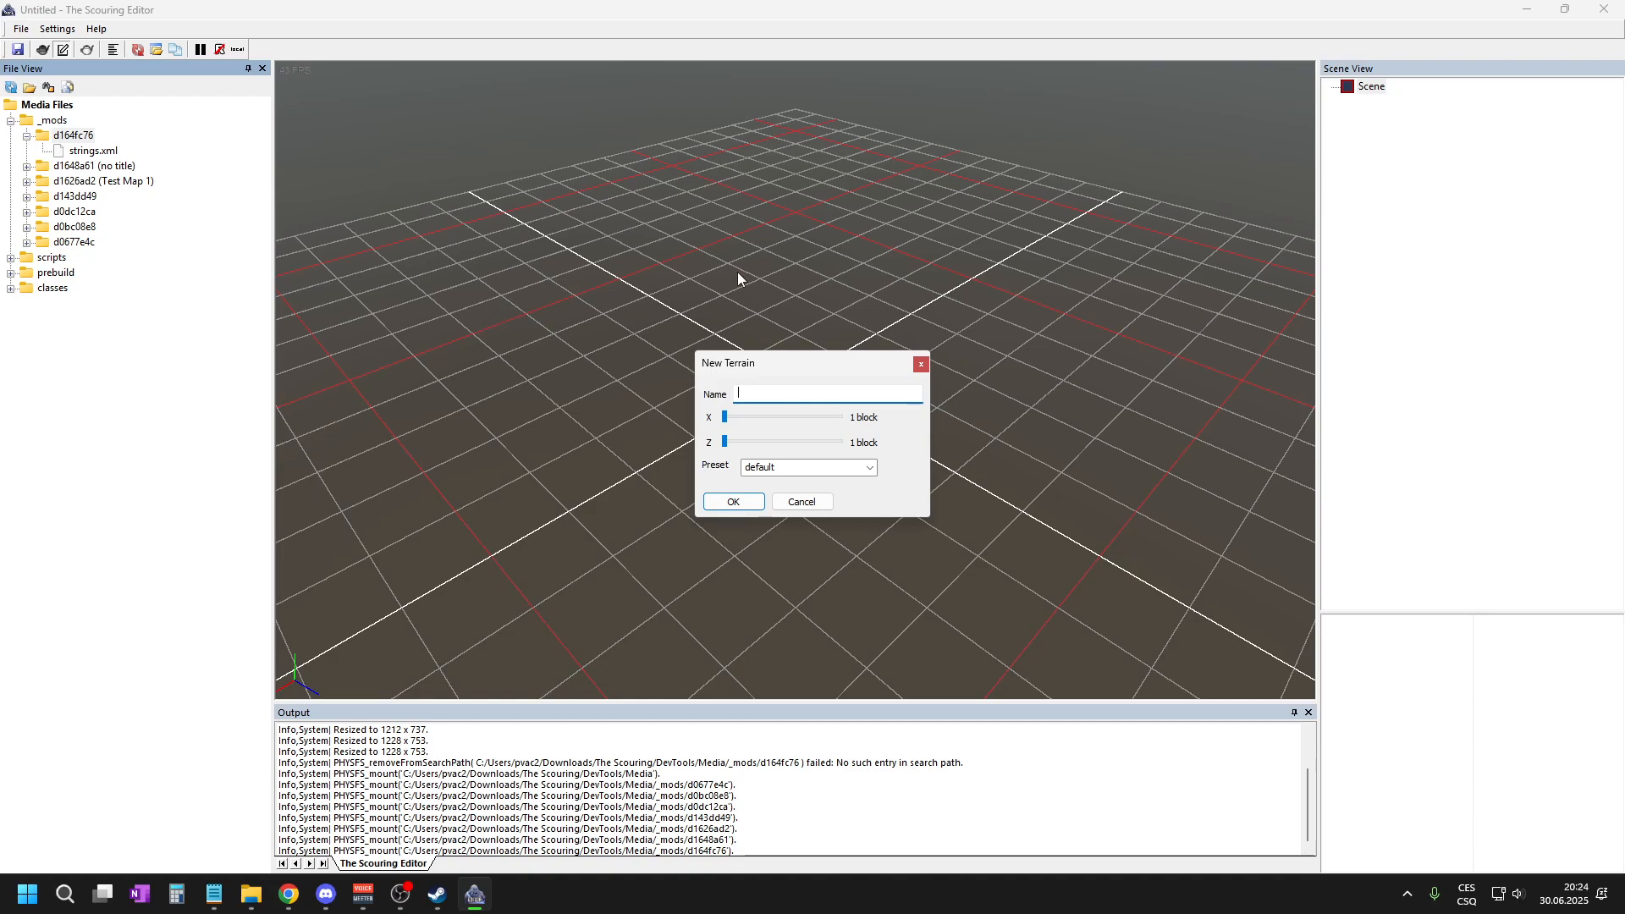
pyautogui.click(920, 366)
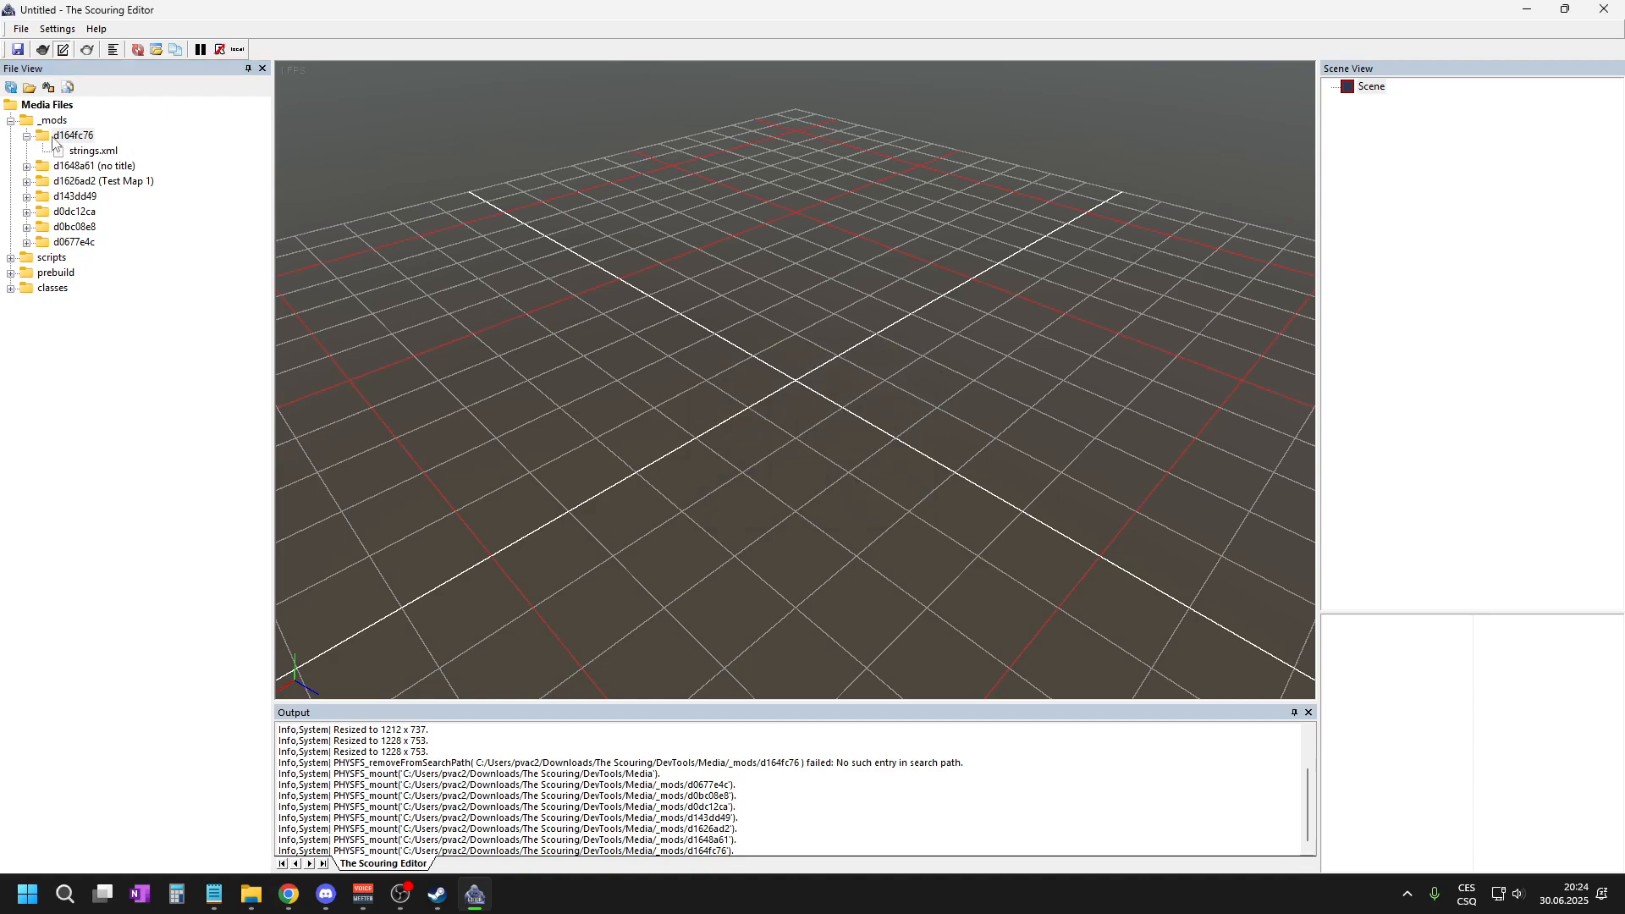
# - Start a new map/scenario in the newly created mod and enter level_test as the terrain name
pyautogui.rightClick(55, 137)
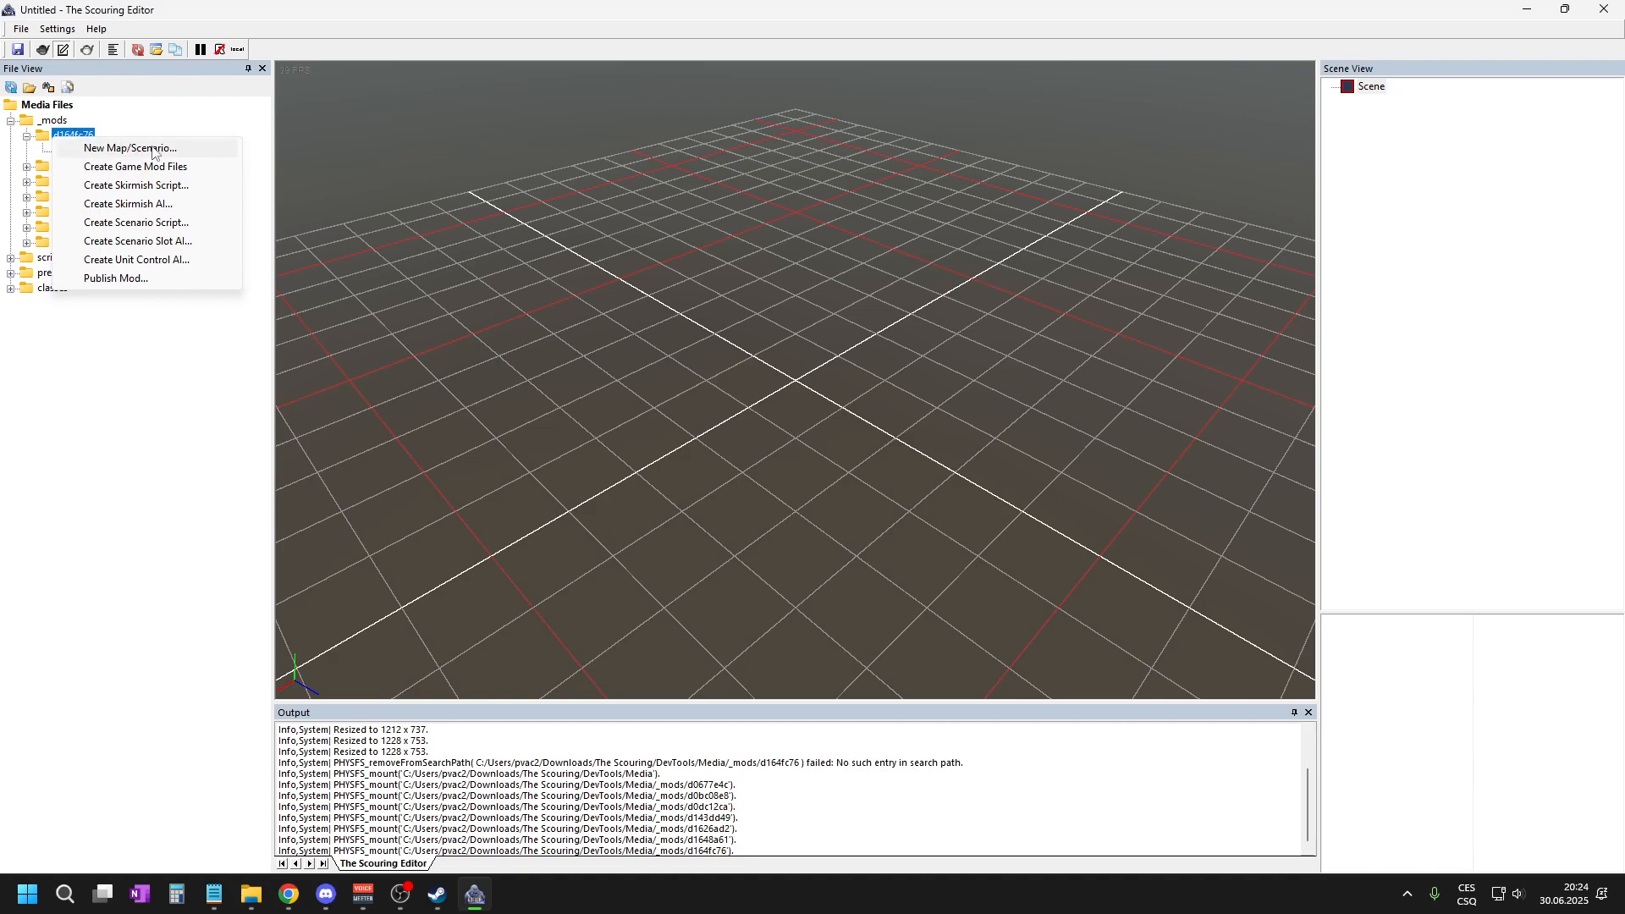
pyautogui.click(183, 150)
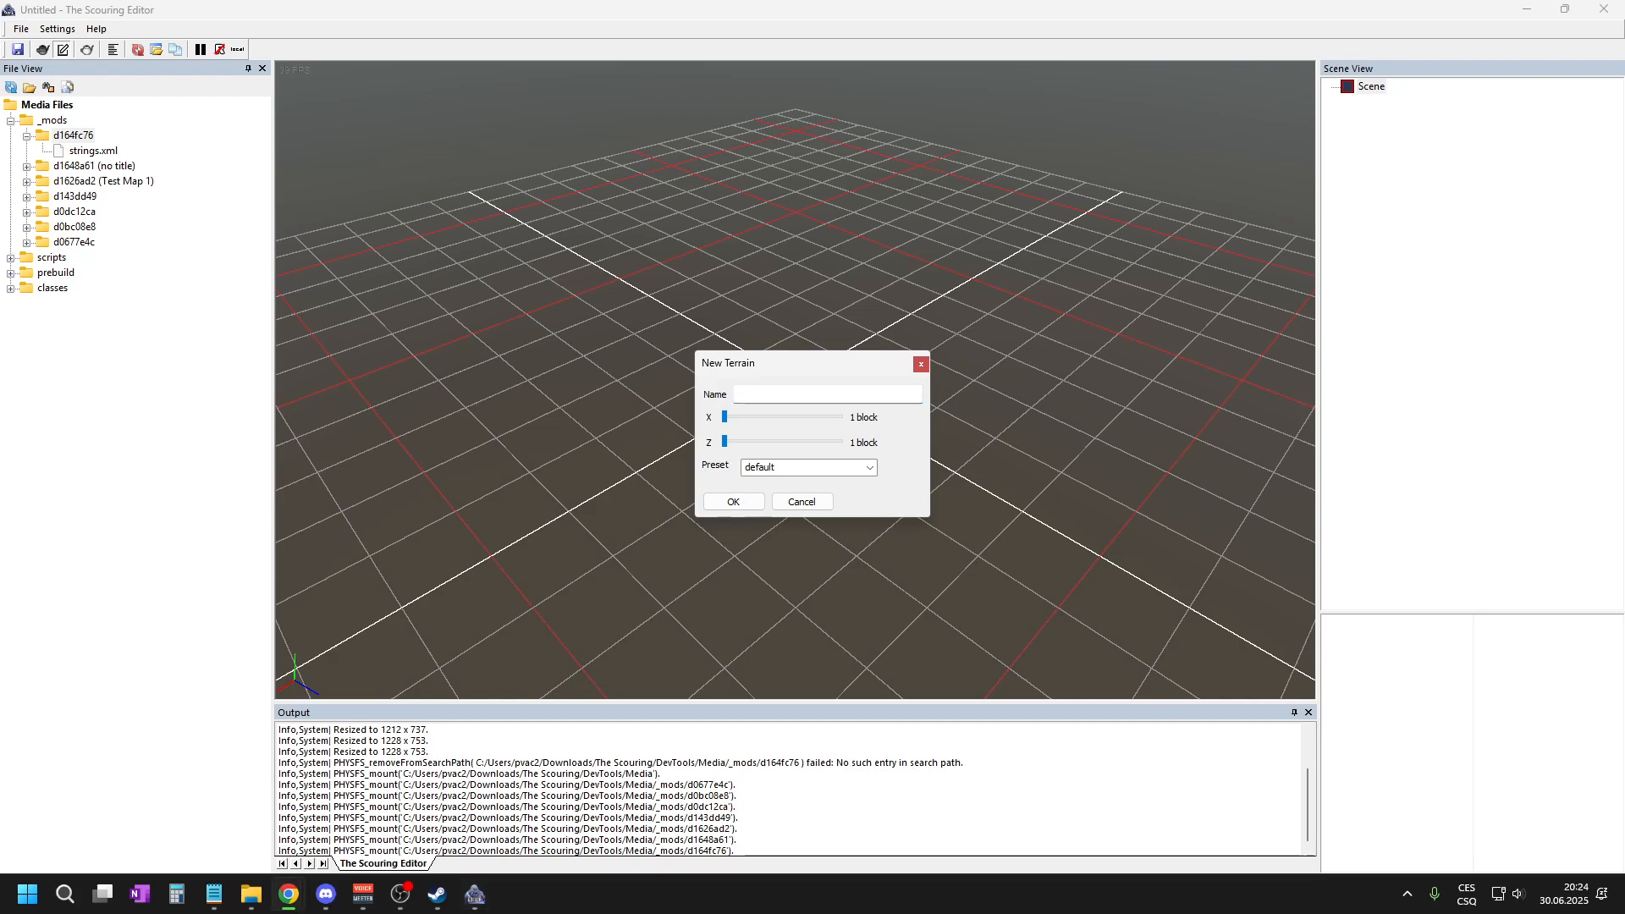
pyautogui.click(786, 398)
pyautogui.write('level_test')
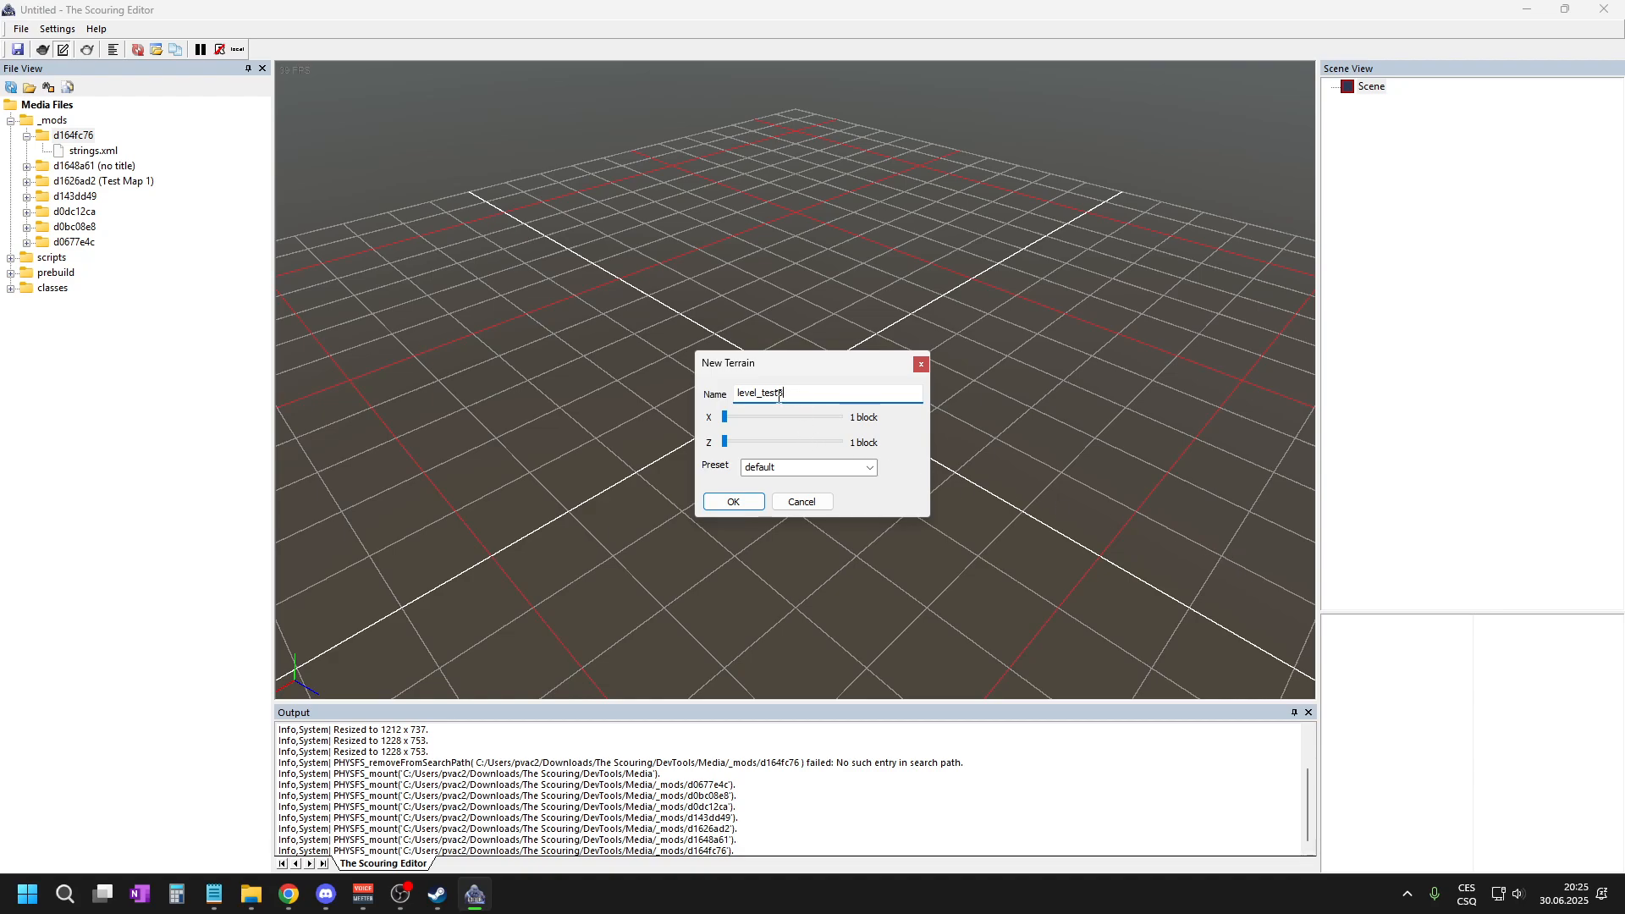
# - Try to create the terrain with capital letters in its name
pyautogui.write('AB')
pyautogui.click(734, 502)
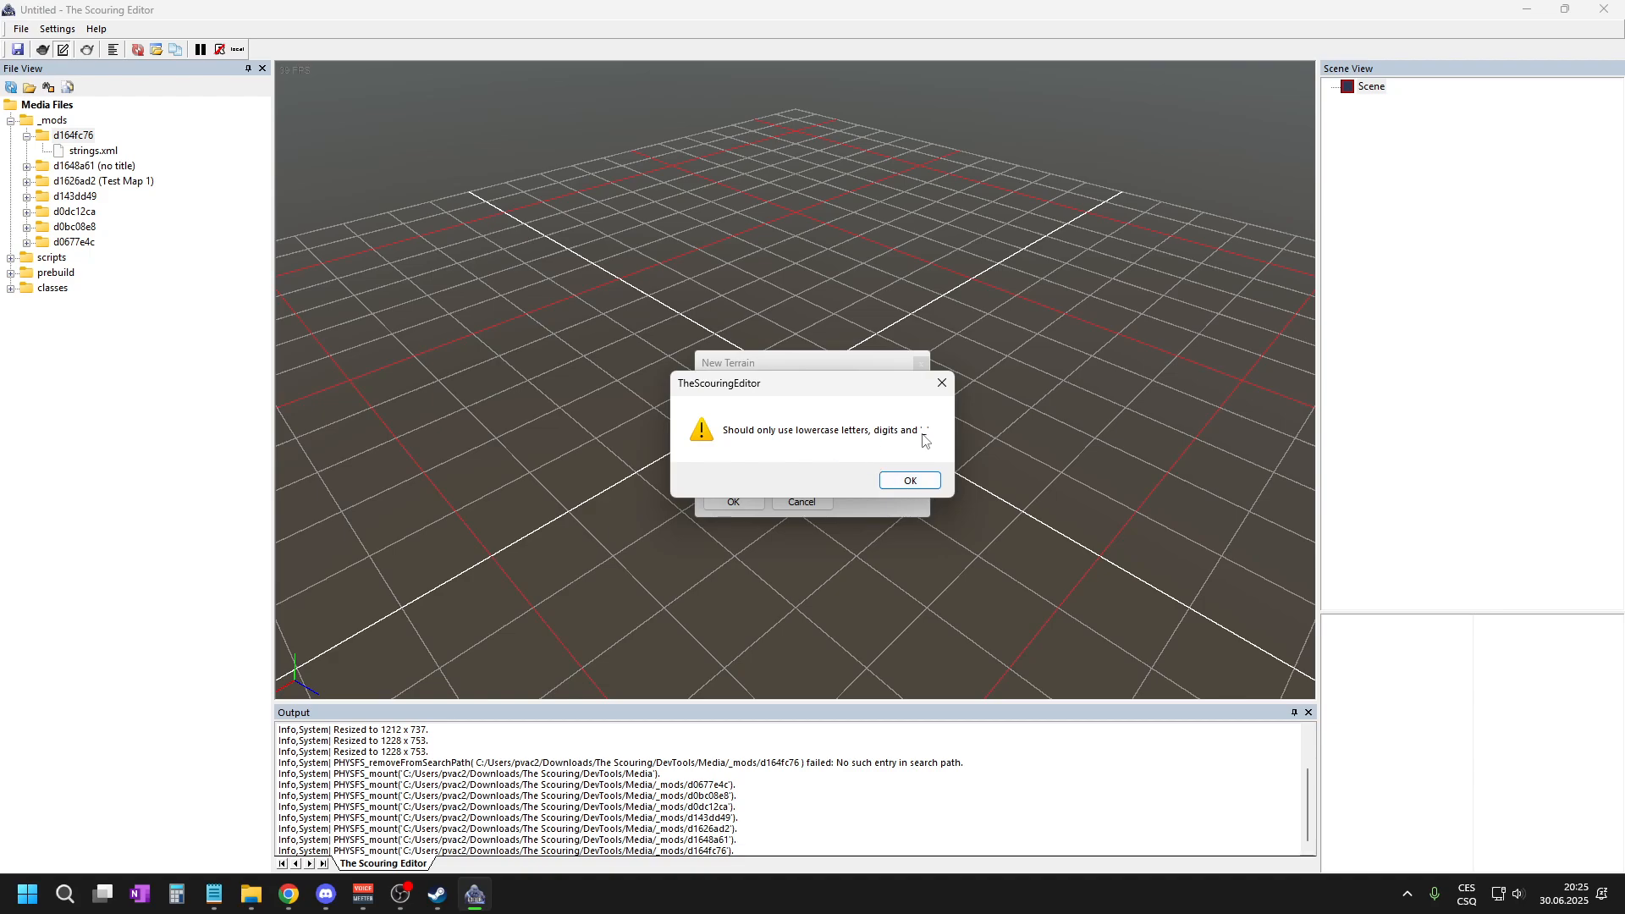
pyautogui.click(910, 480)
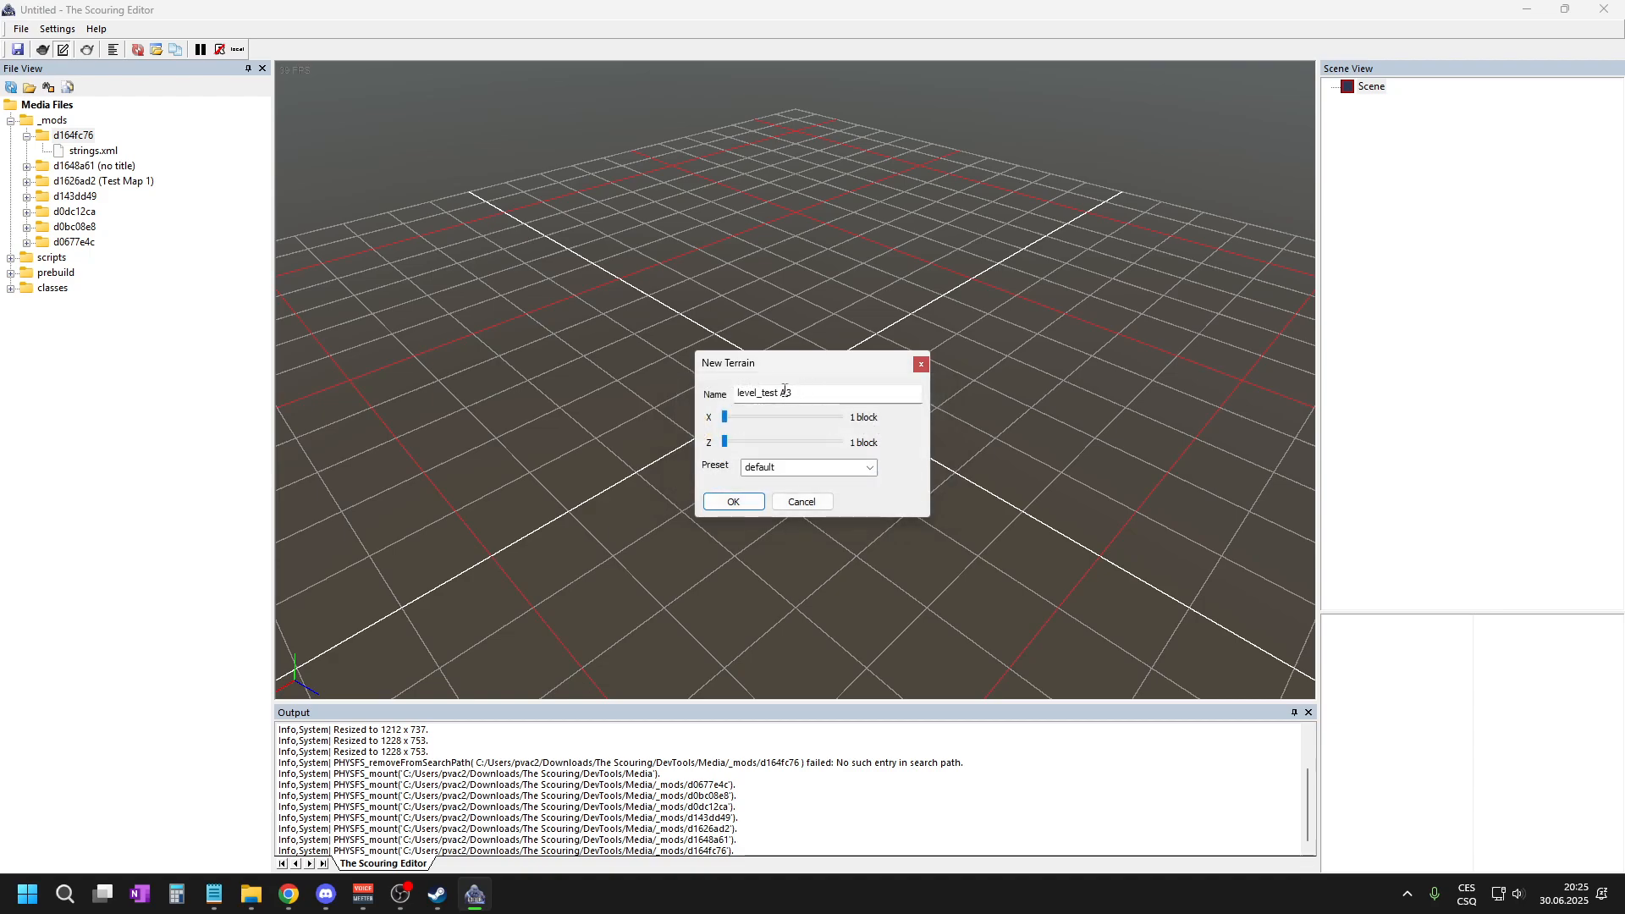
# - Name the terrain level_test3 and set its size to 20 blocks in both X and Z
pyautogui.moveTo(764, 395); pyautogui.dragTo(781, 397)
pyautogui.write('3')
pyautogui.moveTo(762, 397); pyautogui.dragTo(764, 447)
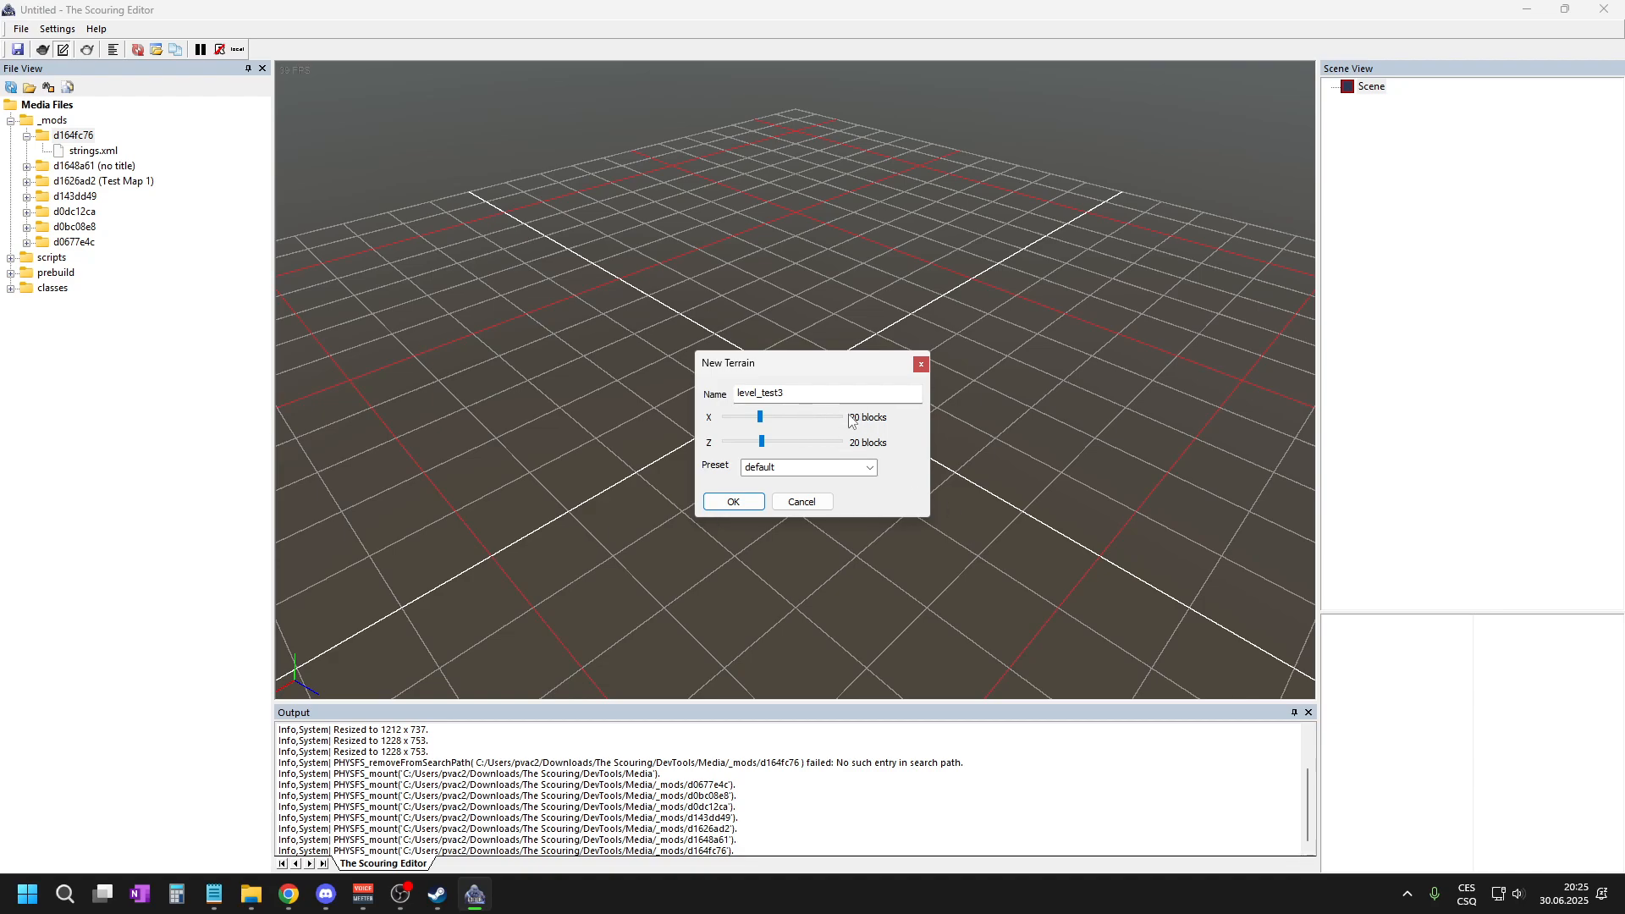
# - Choose the default preset and create the terrain together with its terrain data file
pyautogui.click(870, 470)
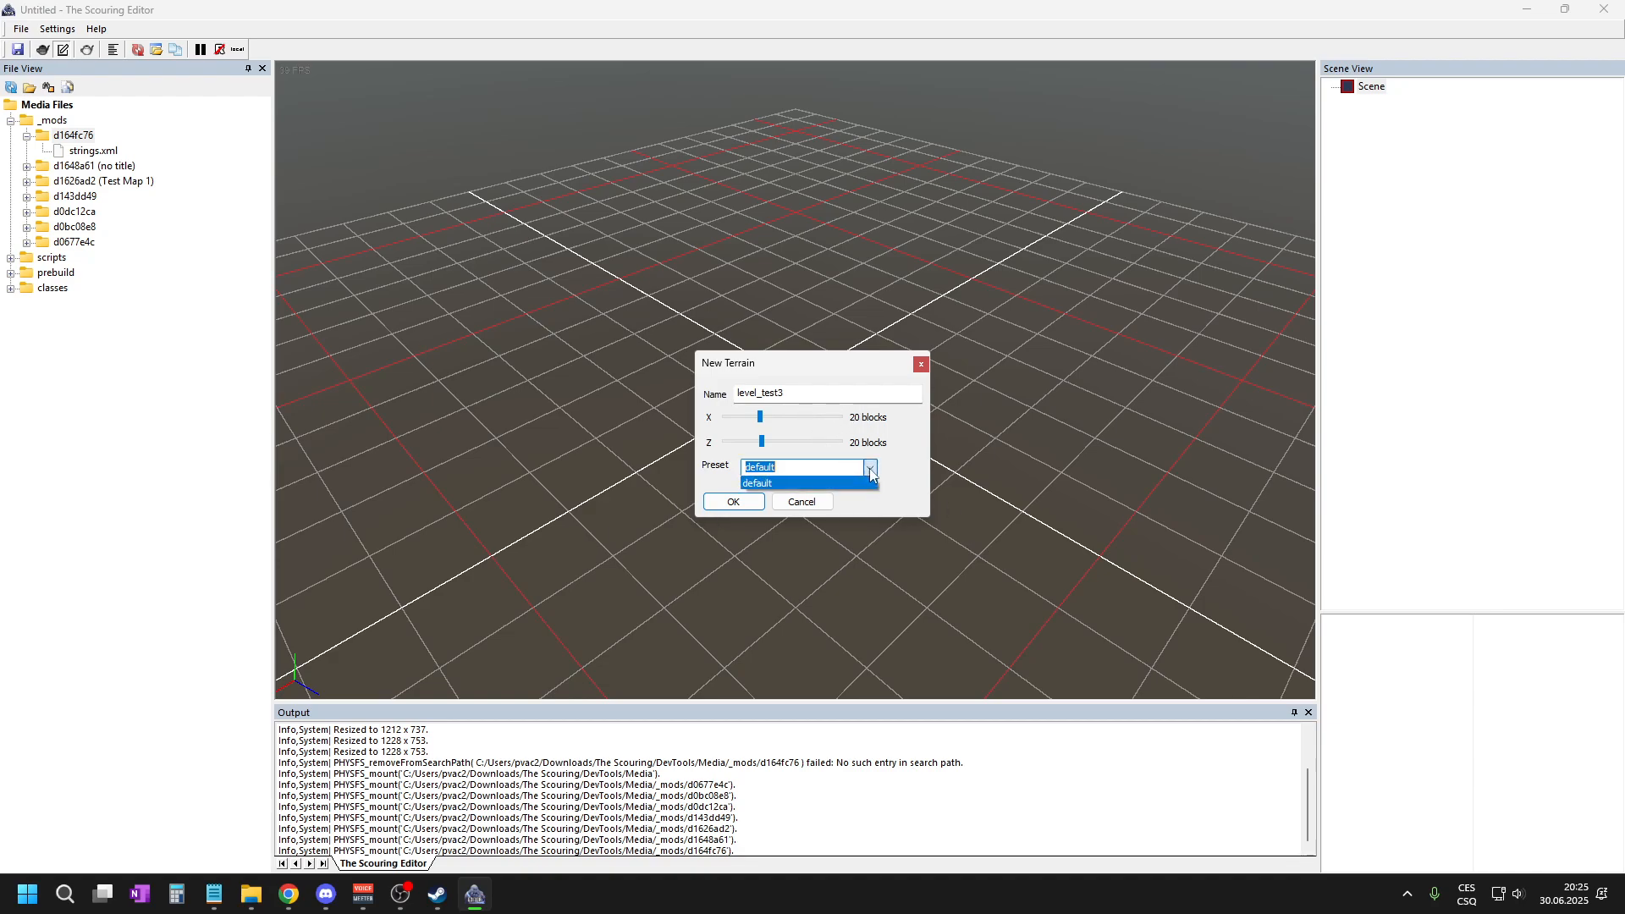
pyautogui.click(810, 484)
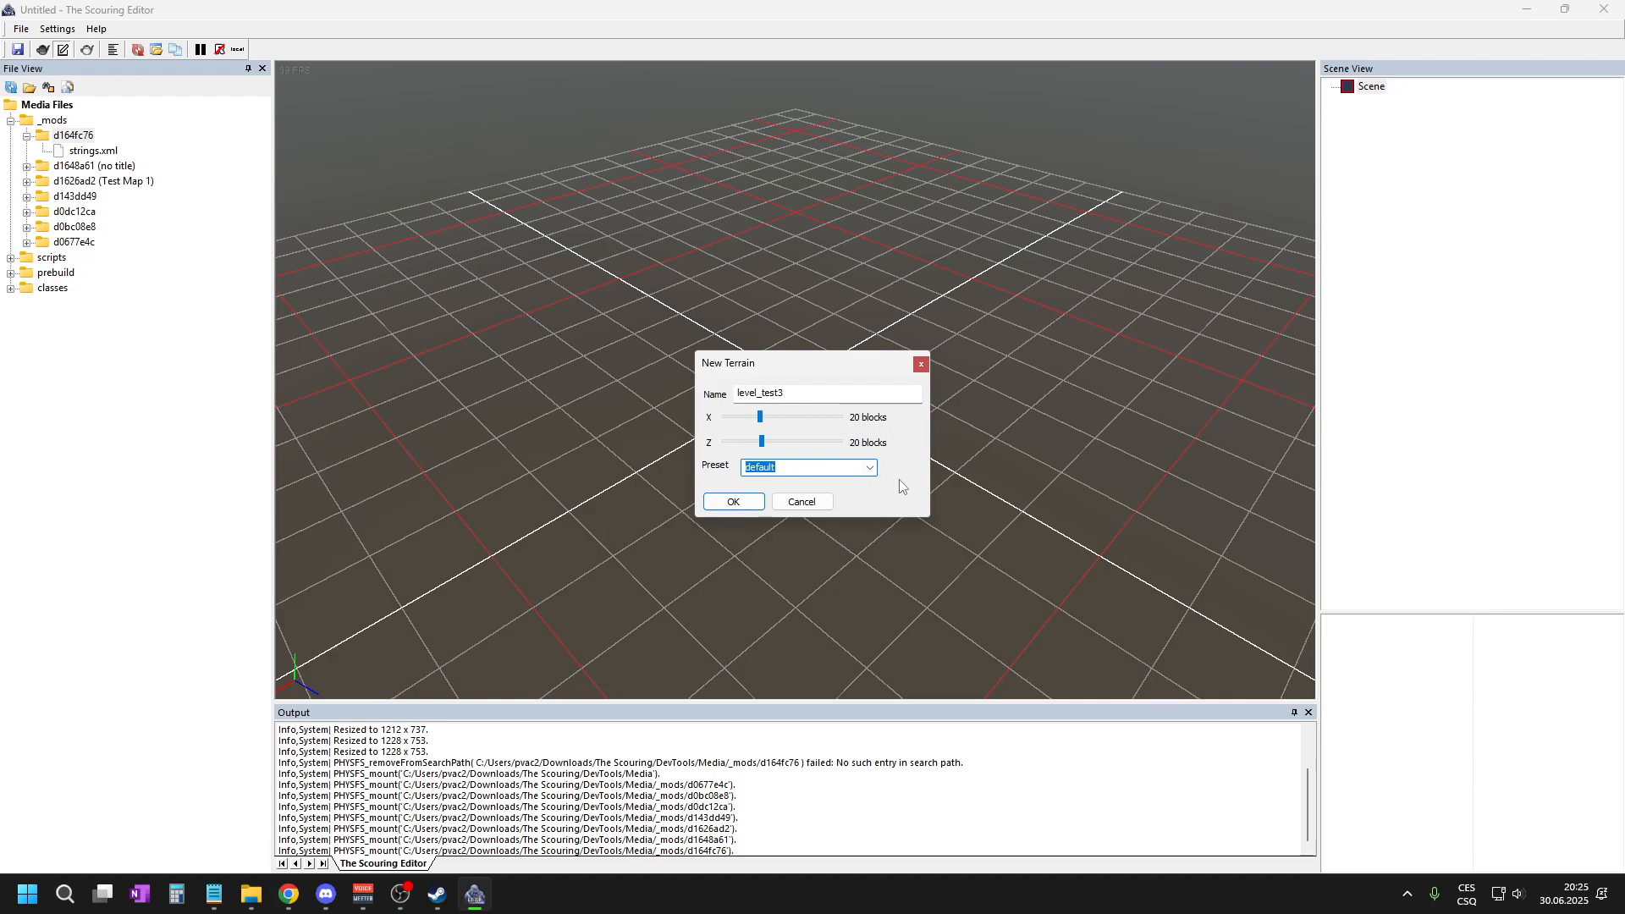
pyautogui.click(734, 503)
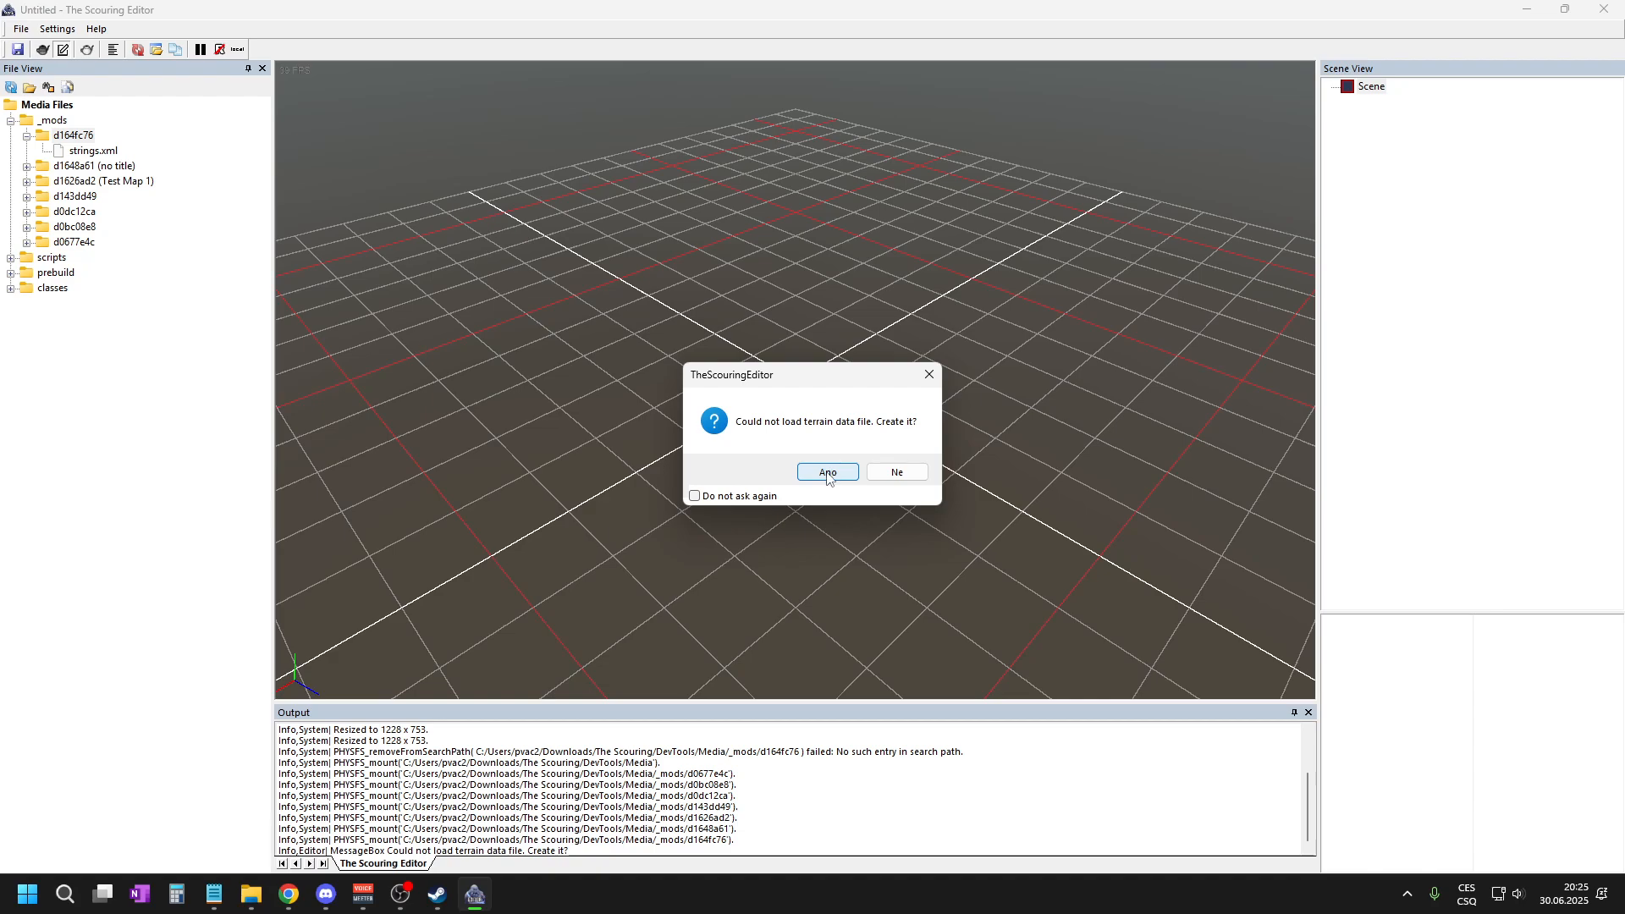
pyautogui.click(825, 472)
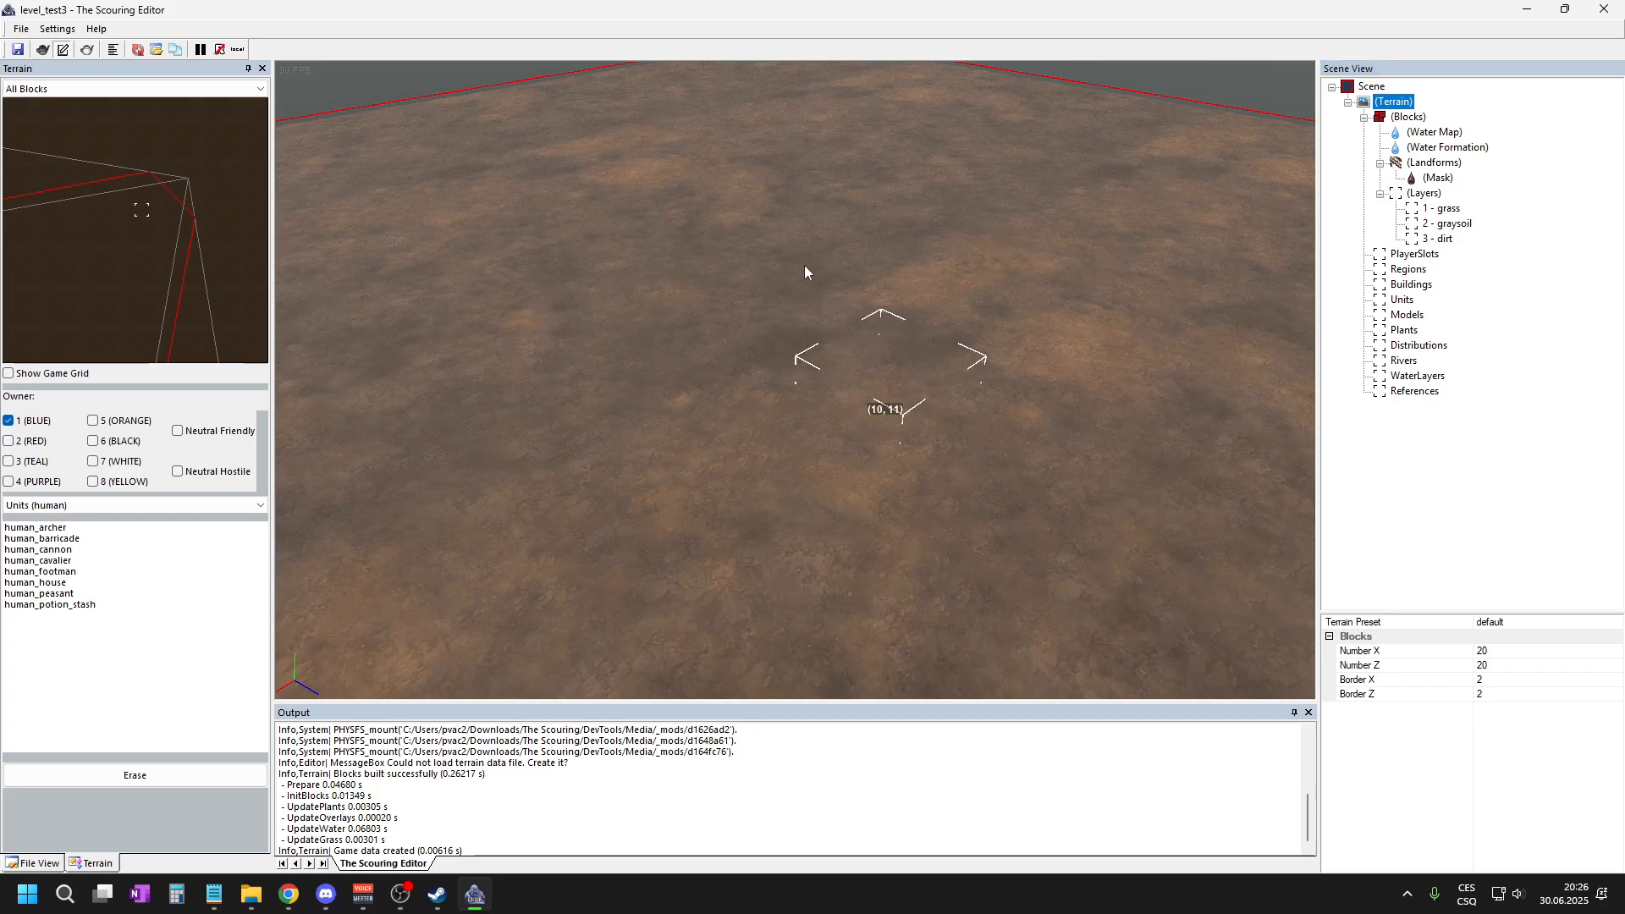
# - Examine the new terrain and its borders from different distances and camera angles
pyautogui.scroll(-5, 745, 279)
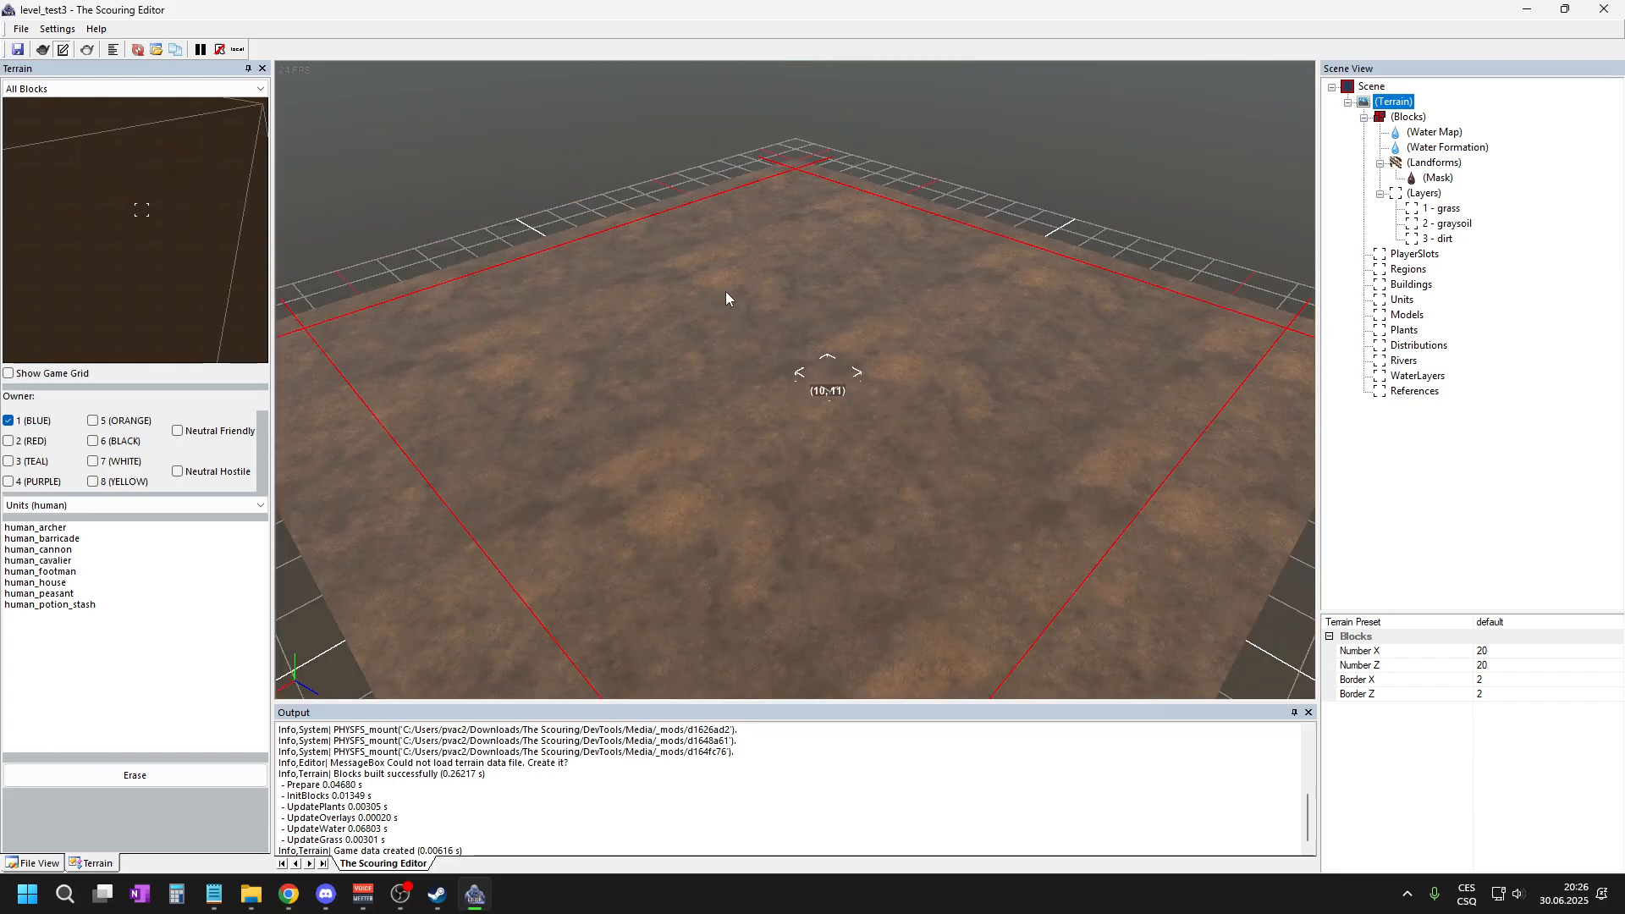
pyautogui.scroll(6, 844, 434)
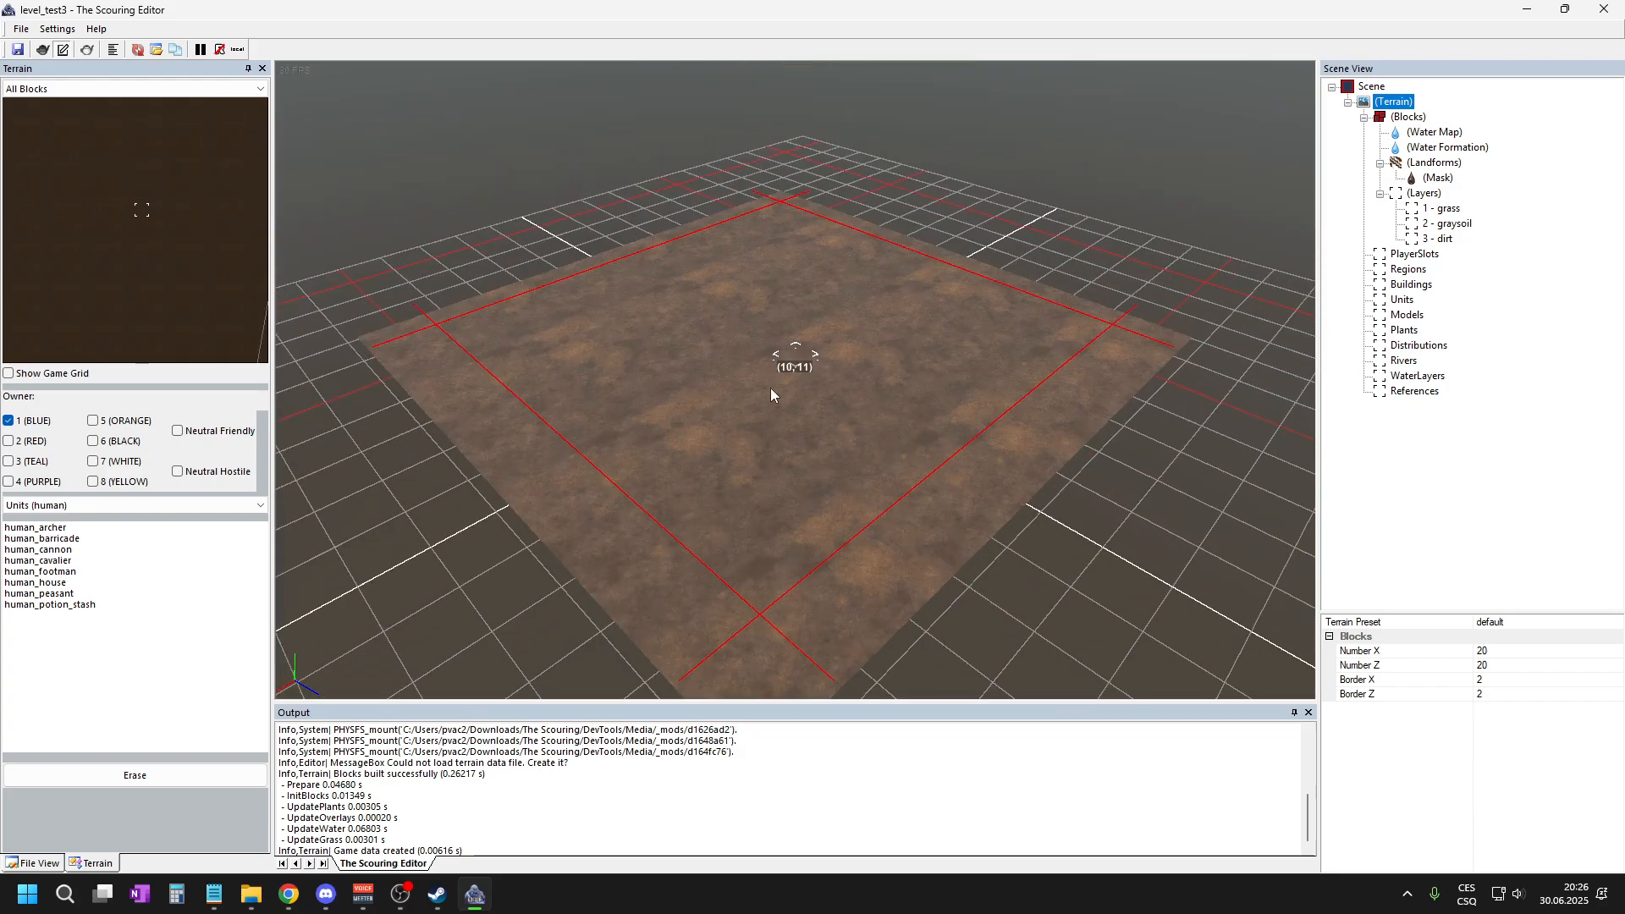
pyautogui.scroll(-4, 726, 315)
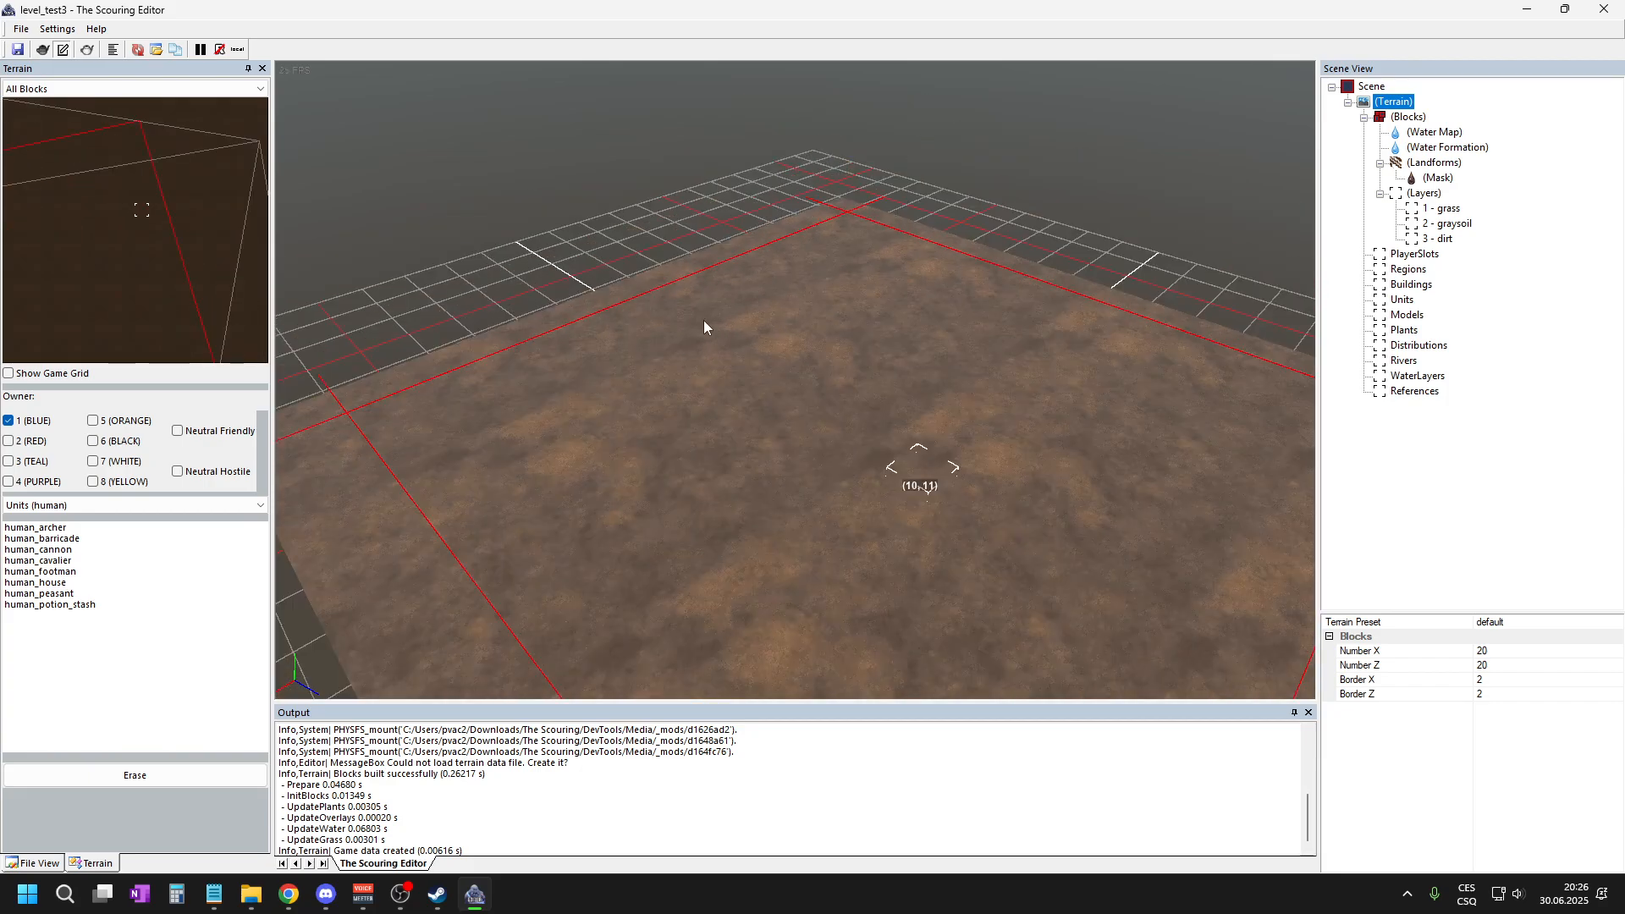
pyautogui.scroll(-4, 706, 309)
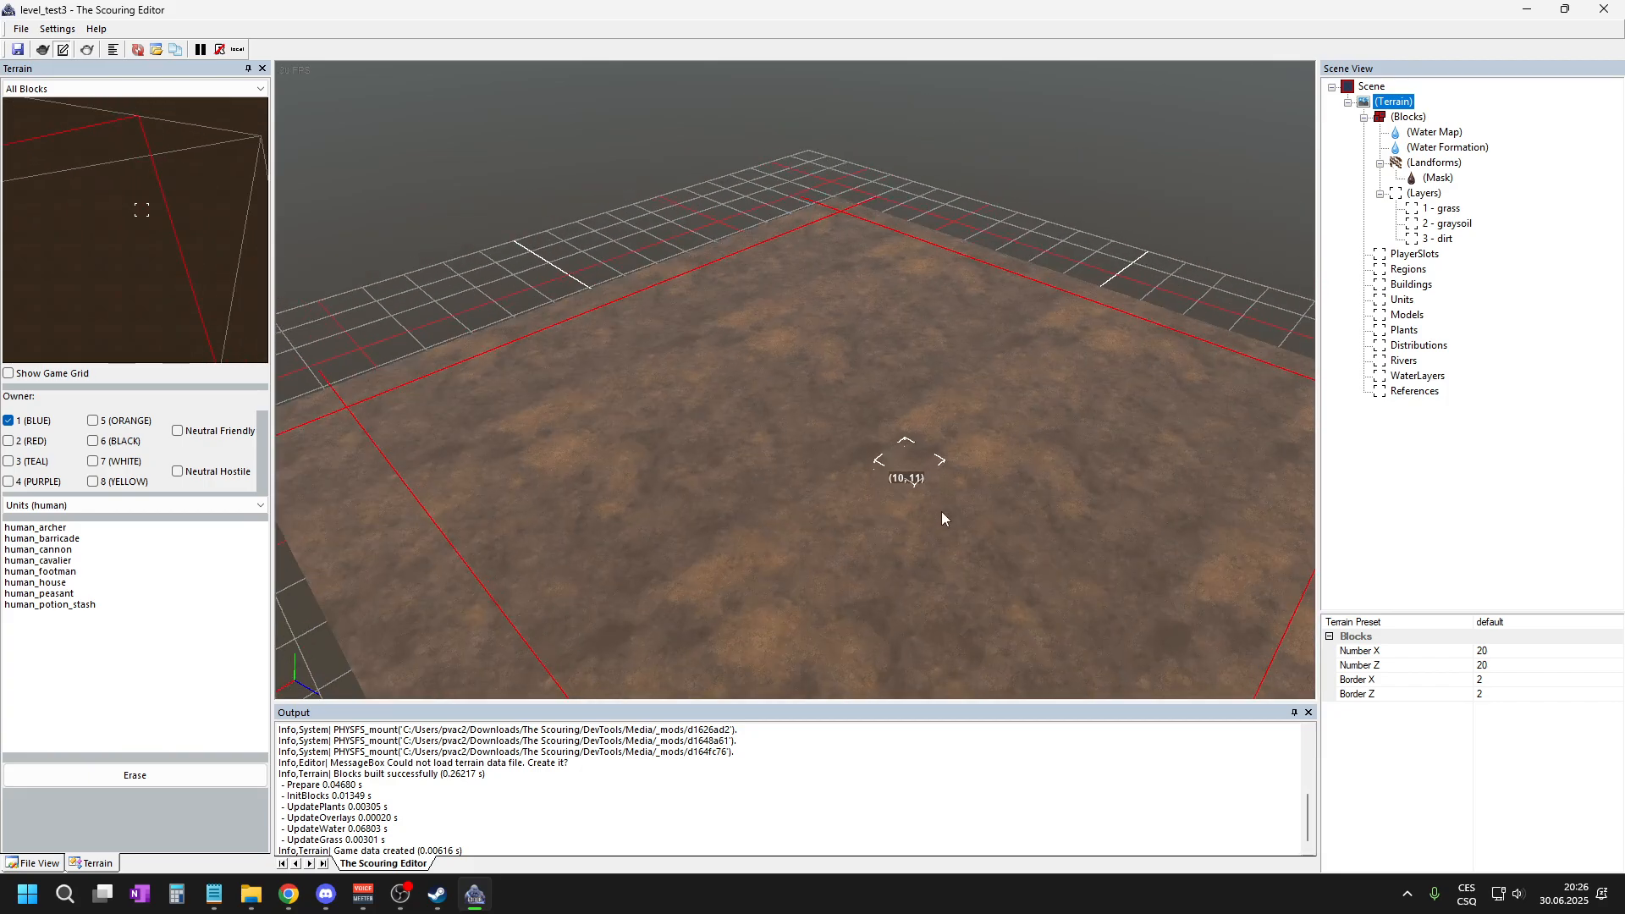
pyautogui.scroll(6, 892, 406)
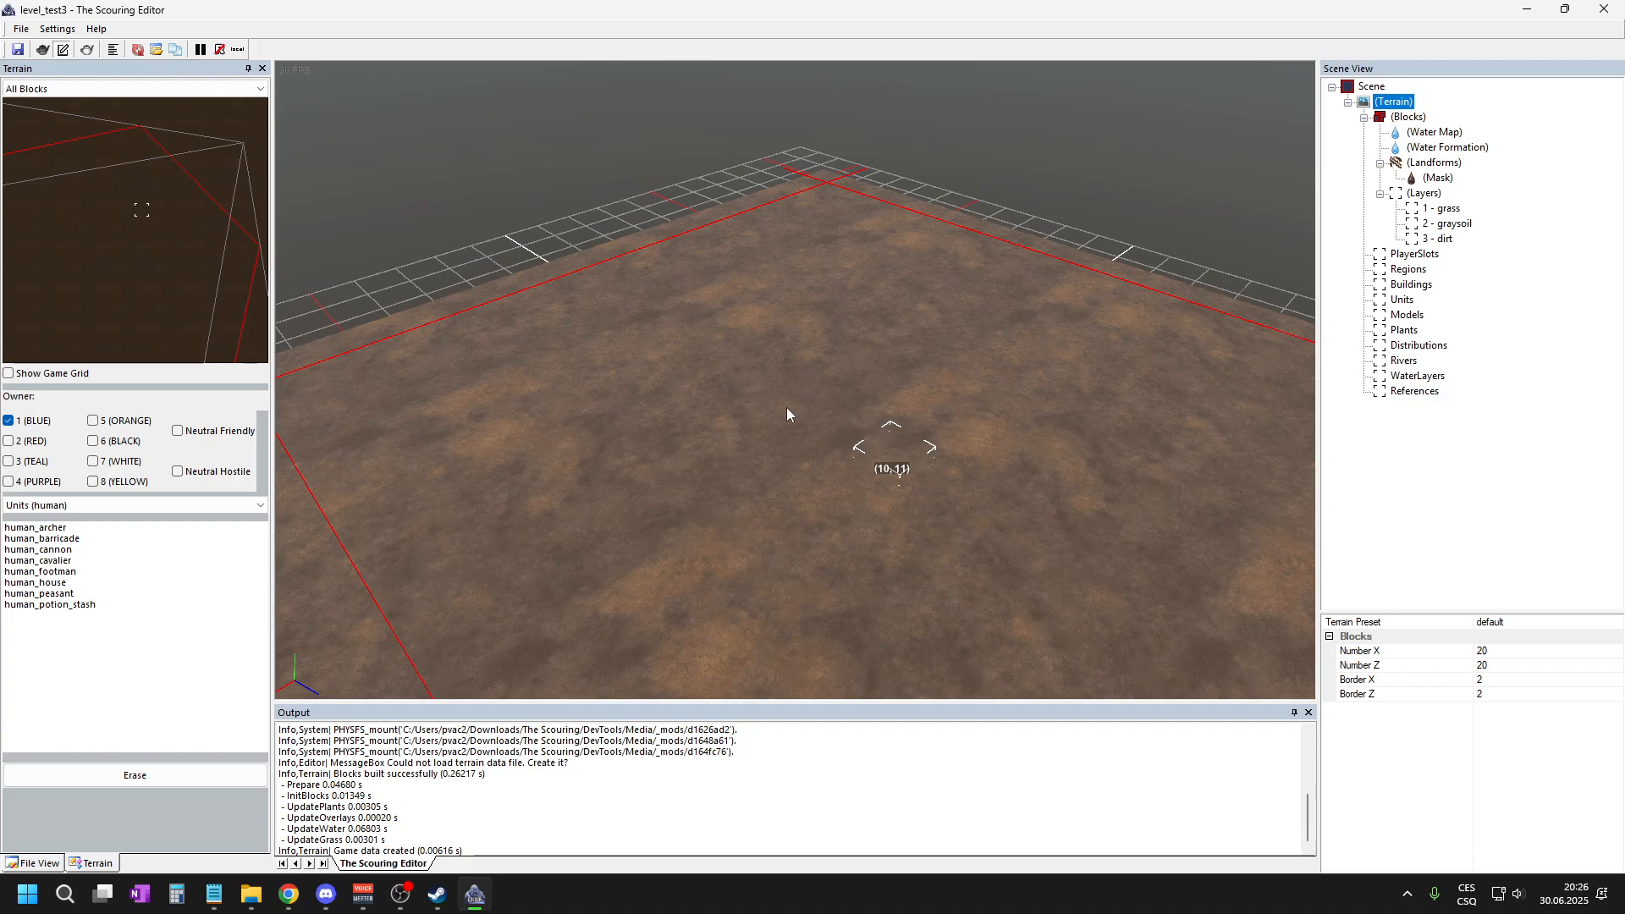
pyautogui.moveTo(787, 409)
pyautogui.mouseDown(button='middle')
pyautogui.moveTo(758, 404)
pyautogui.moveTo(772, 381)
pyautogui.moveTo(828, 410)
pyautogui.moveTo(773, 419)
pyautogui.moveTo(790, 416)
pyautogui.mouseUp(button='middle')
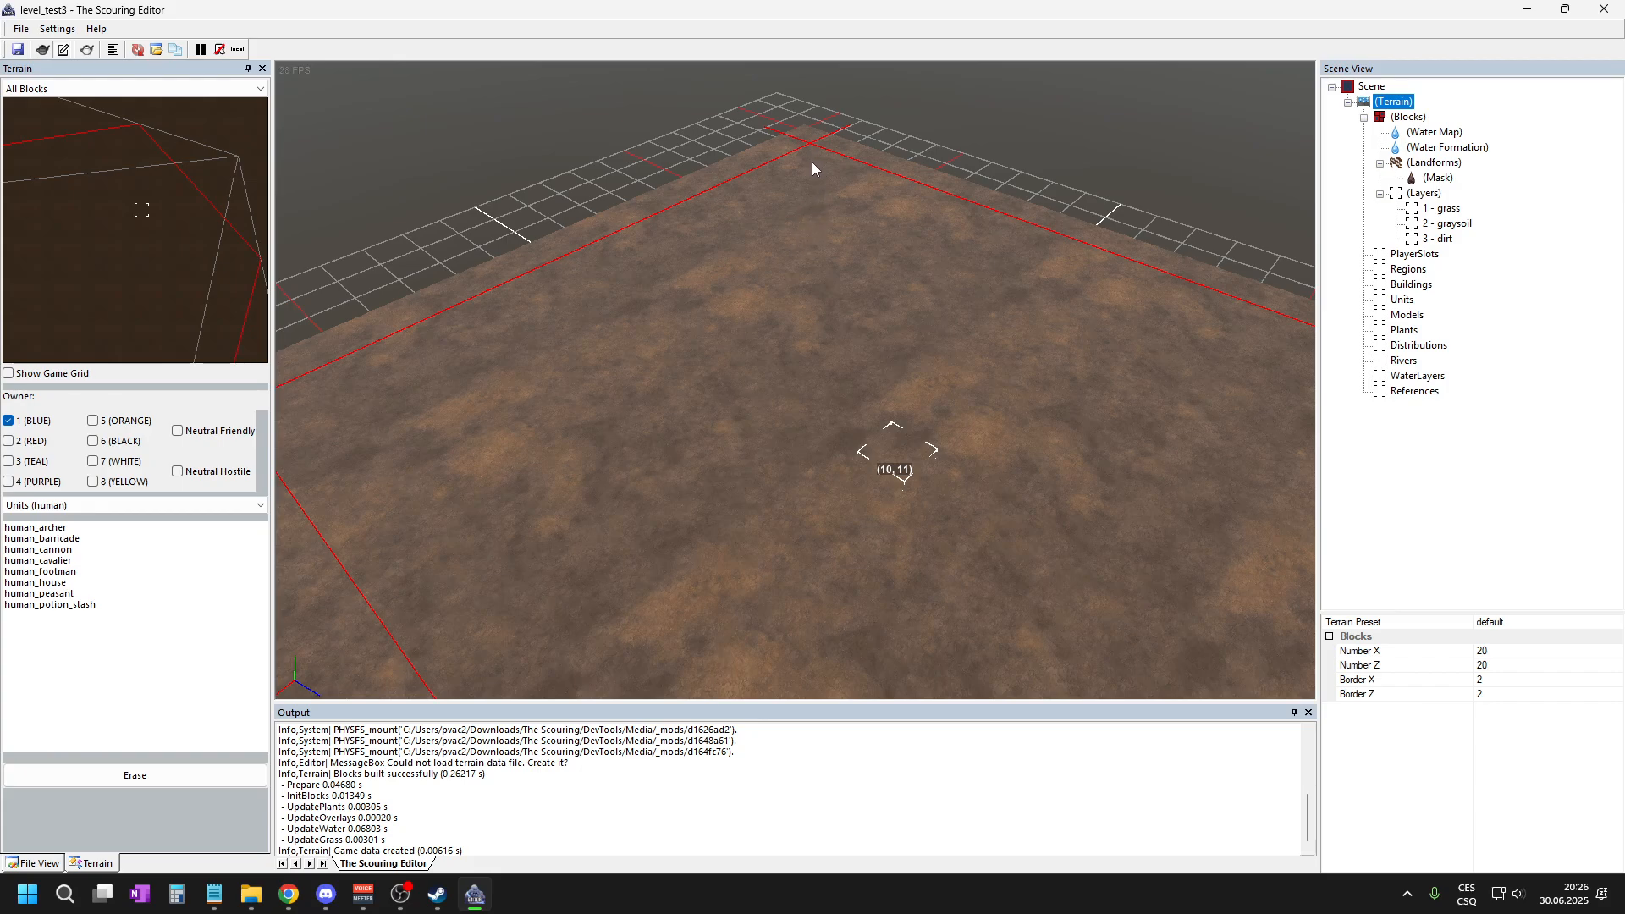
pyautogui.moveTo(812, 163); pyautogui.dragTo(820, 166, button='middle')
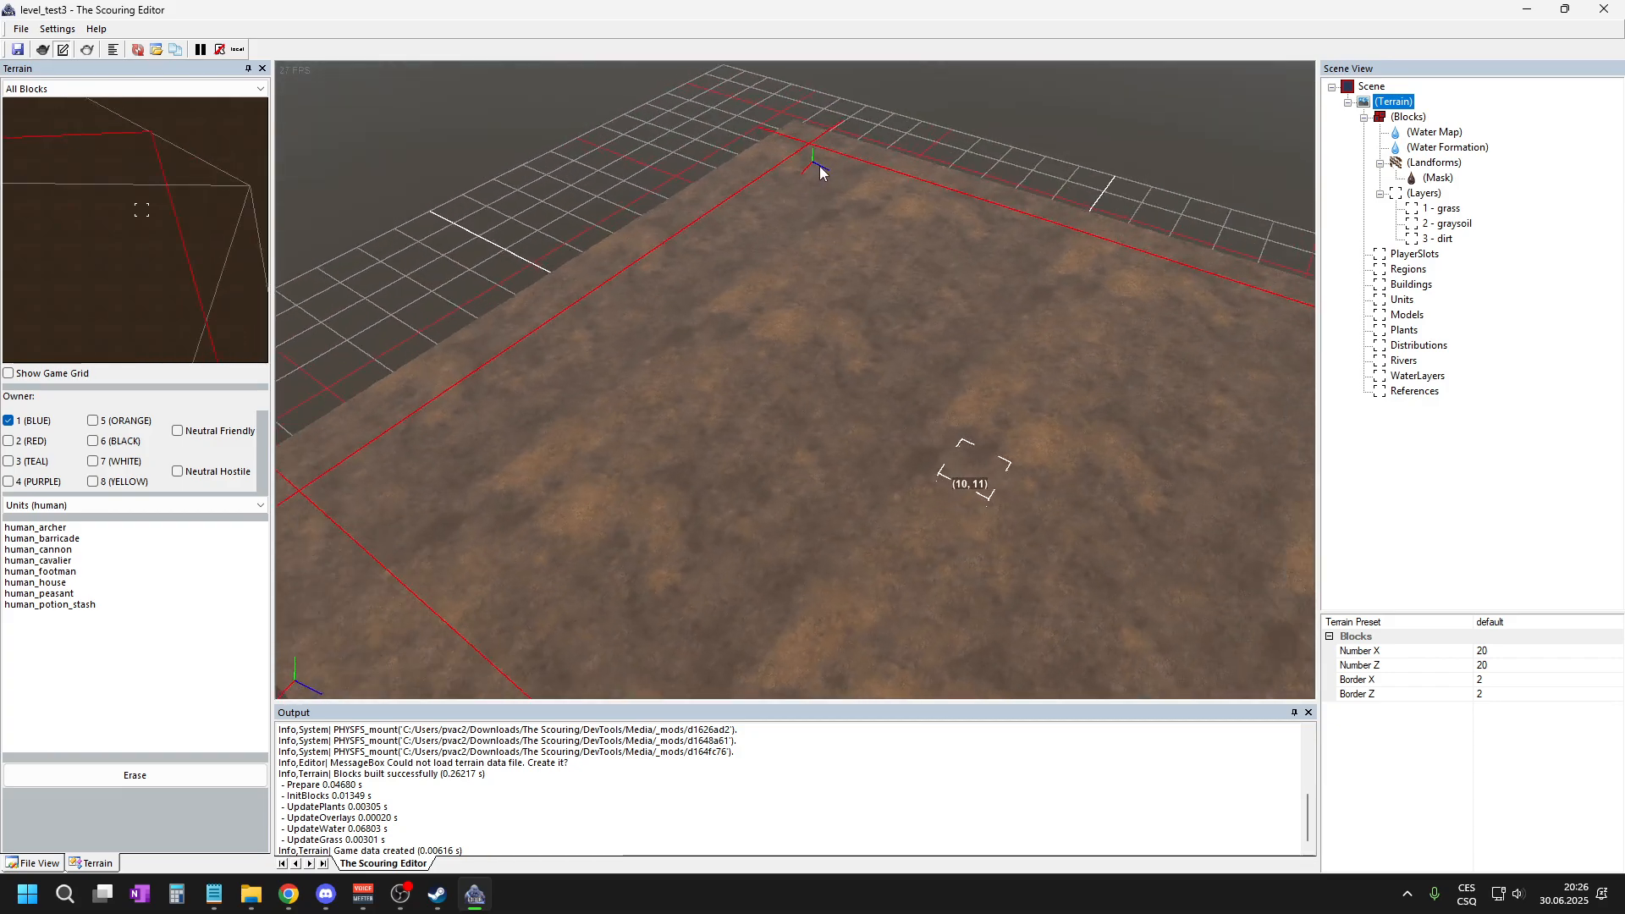
# - Inspect the terrain's surface and red boundary lines up close and from farther away
pyautogui.scroll(-3, 820, 172)
pyautogui.moveTo(872, 641)
pyautogui.mouseDown(button='middle')
pyautogui.moveTo(855, 627)
pyautogui.moveTo(895, 631)
pyautogui.moveTo(878, 645)
pyautogui.mouseUp(button='middle')
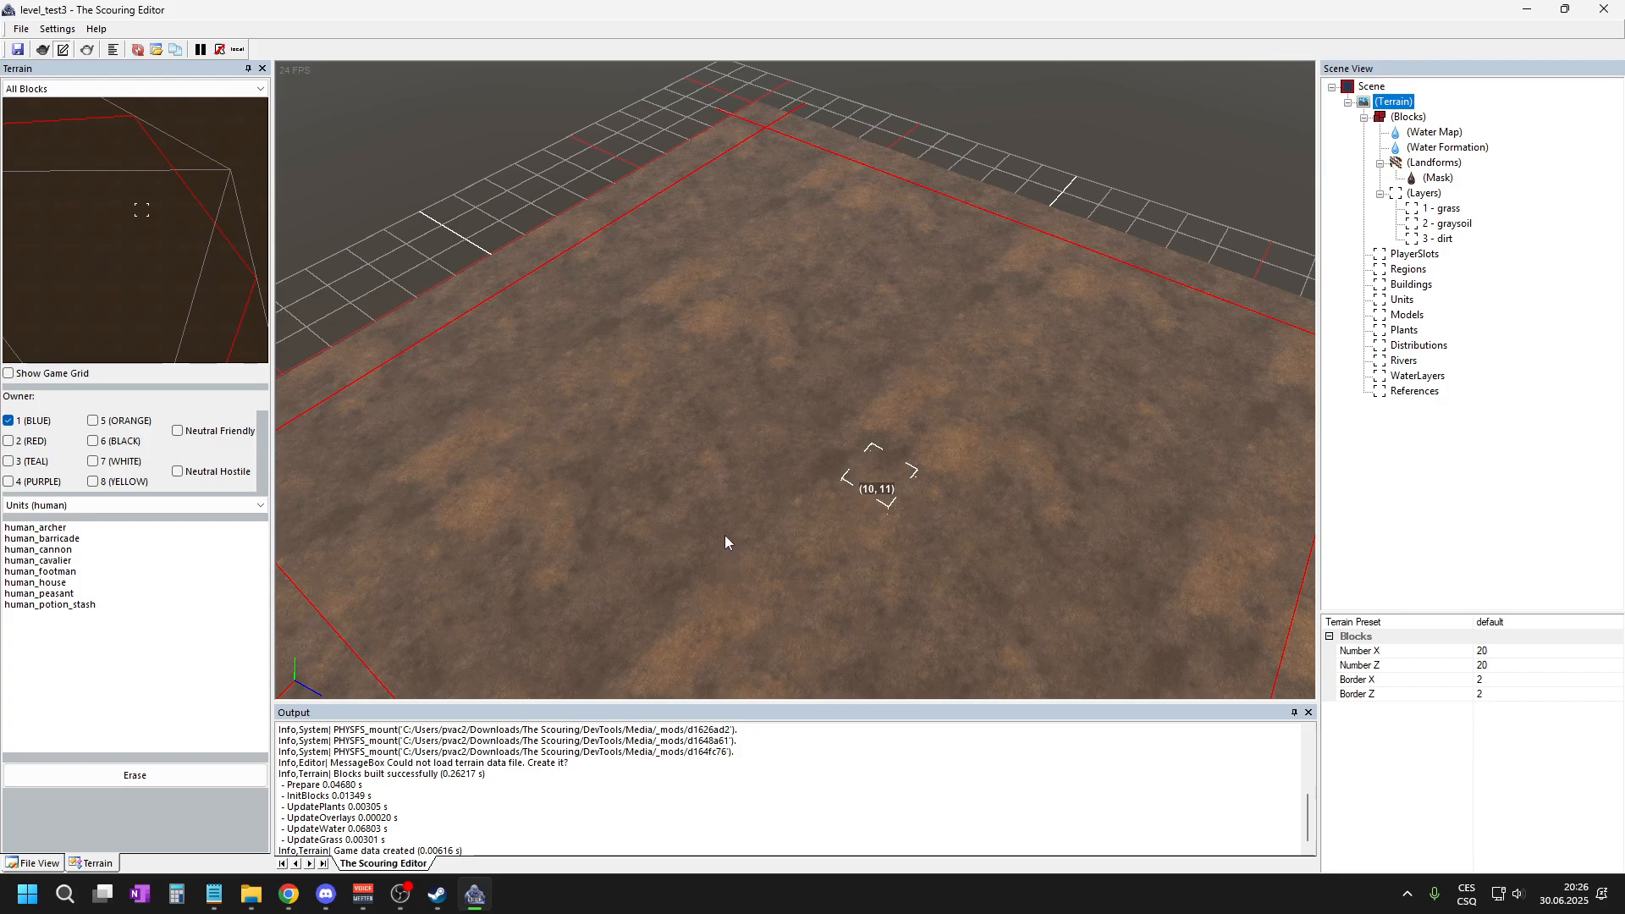
pyautogui.moveTo(905, 535); pyautogui.dragTo(992, 414, button='middle')
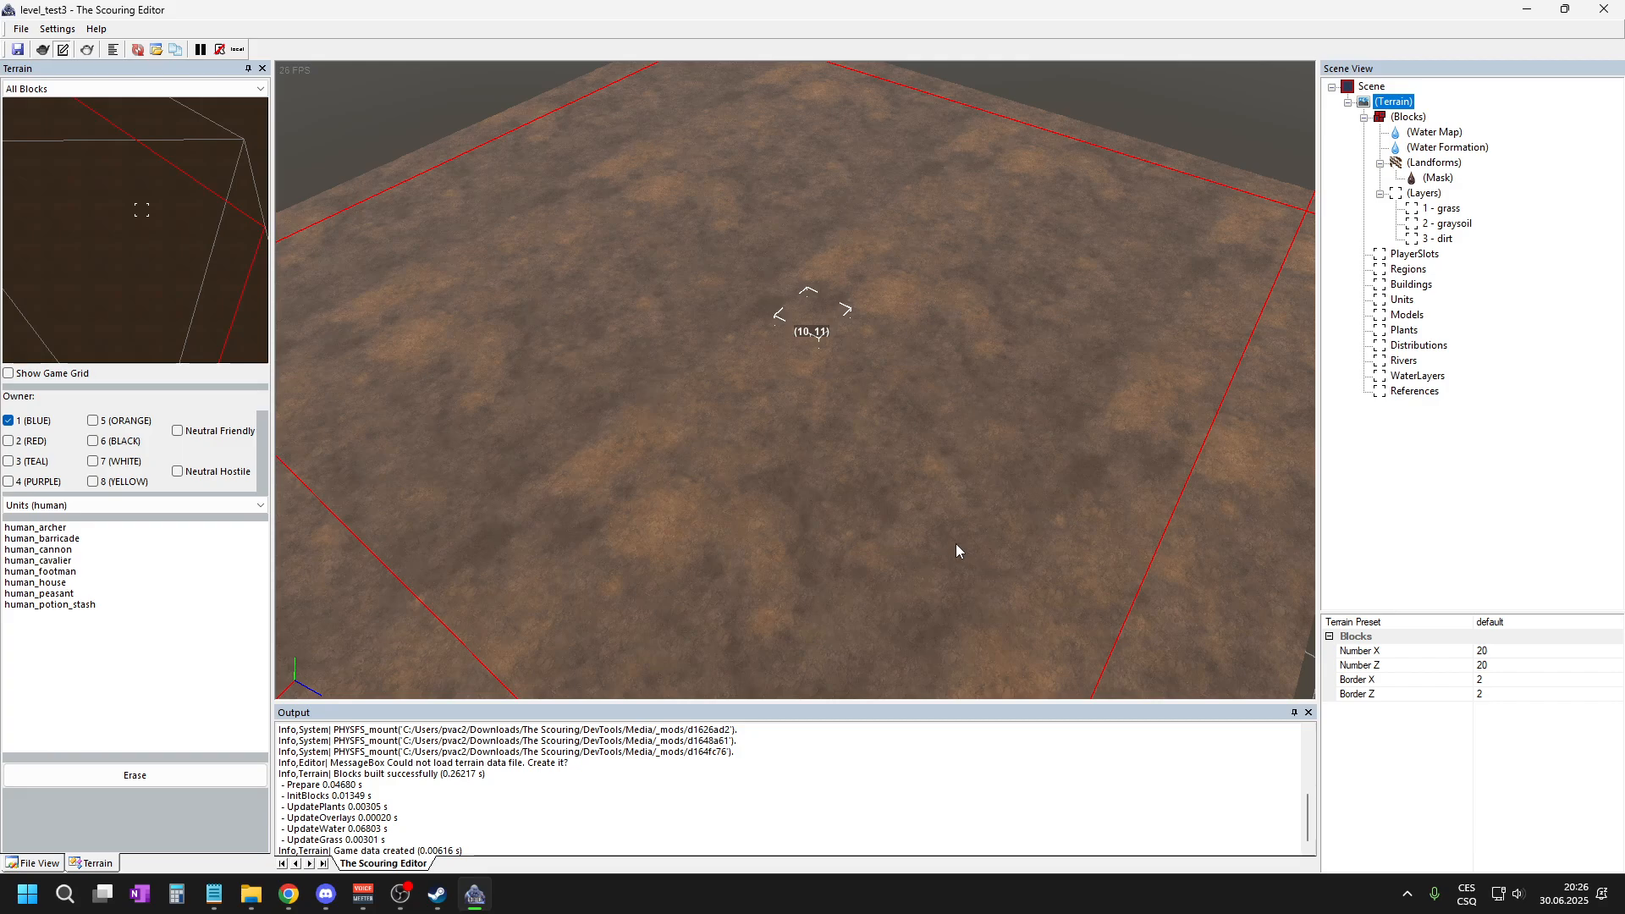
pyautogui.moveTo(891, 408); pyautogui.dragTo(884, 367, button='right')
pyautogui.scroll(-1, 614, 373)
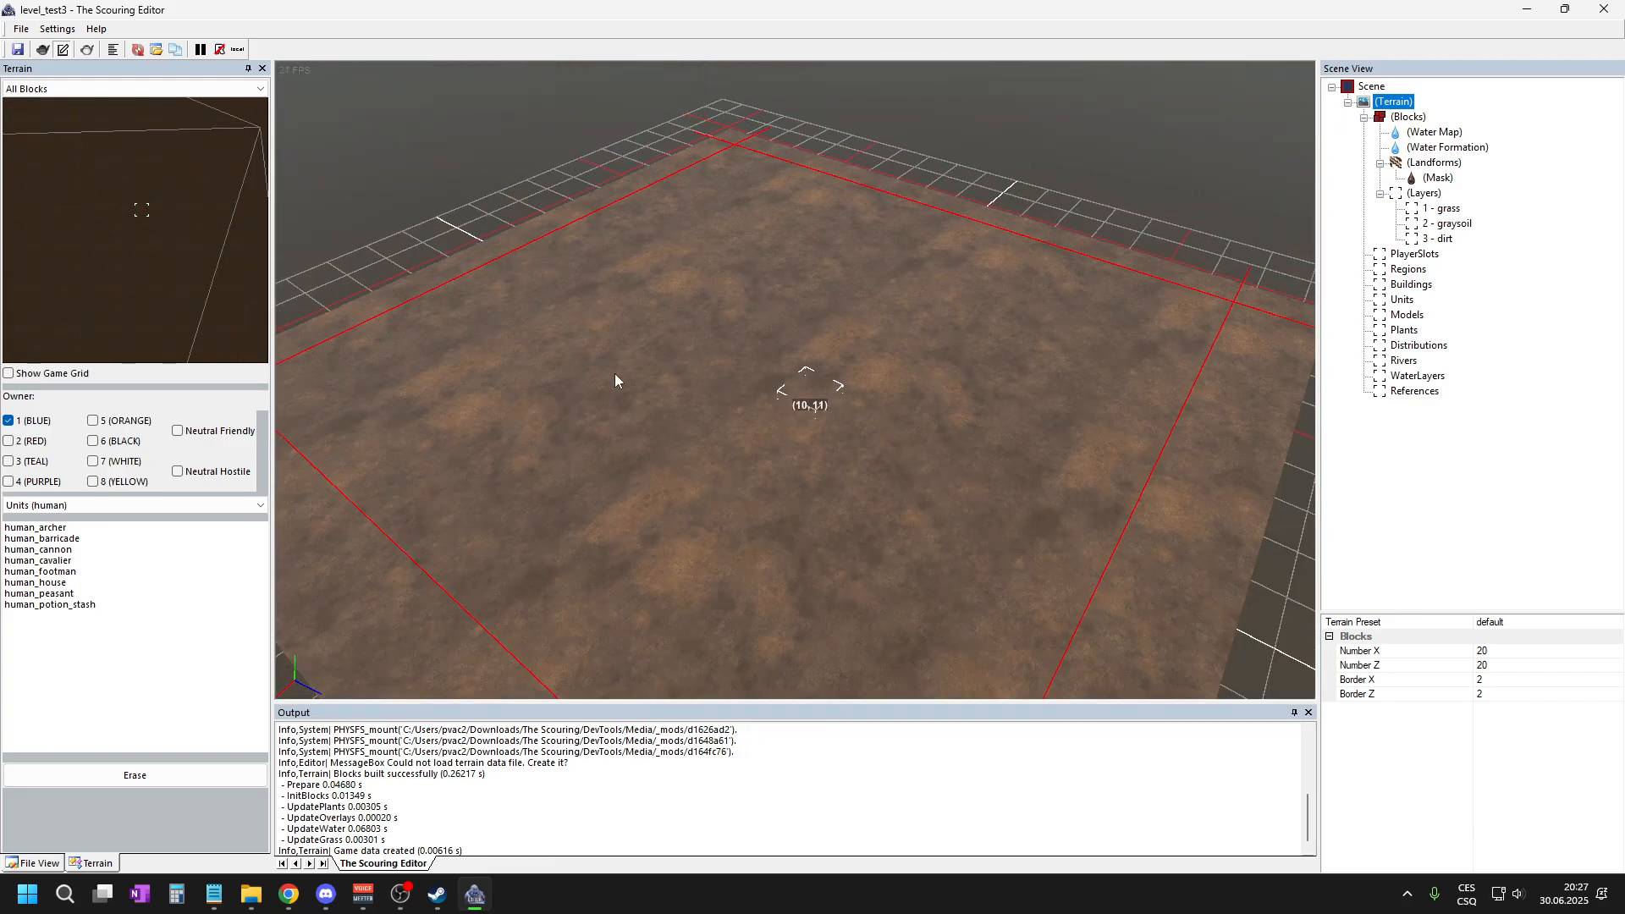
pyautogui.scroll(3, 811, 407)
pyautogui.moveTo(939, 429); pyautogui.dragTo(941, 438, button='right')
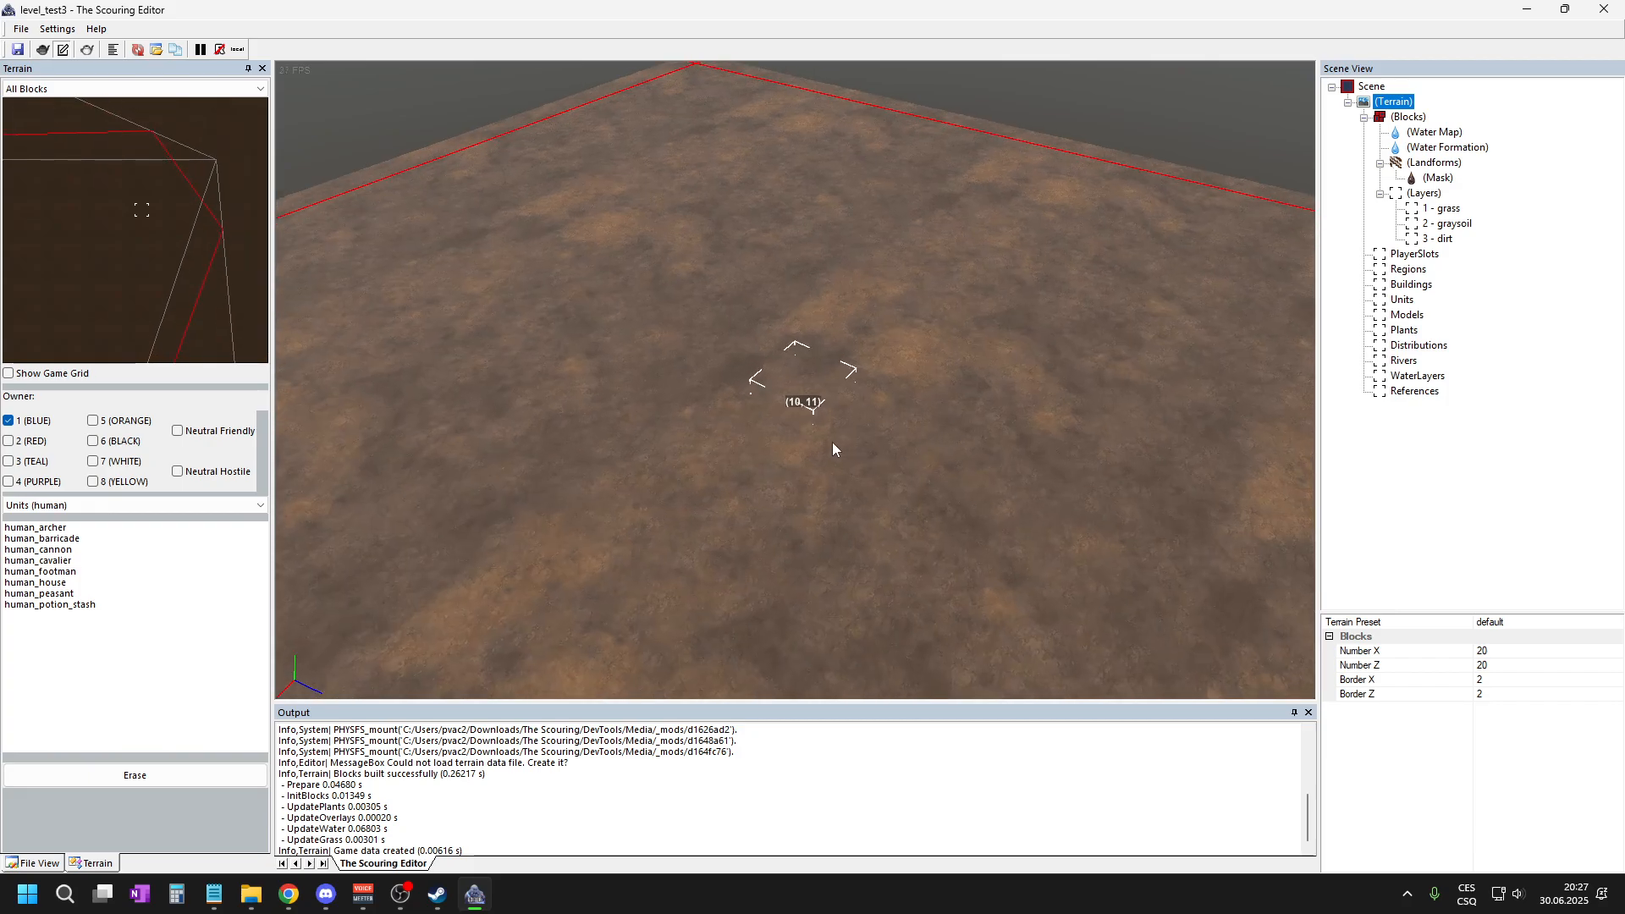
pyautogui.moveTo(703, 298); pyautogui.dragTo(779, 388, button='right')
pyautogui.scroll(-1, 720, 414)
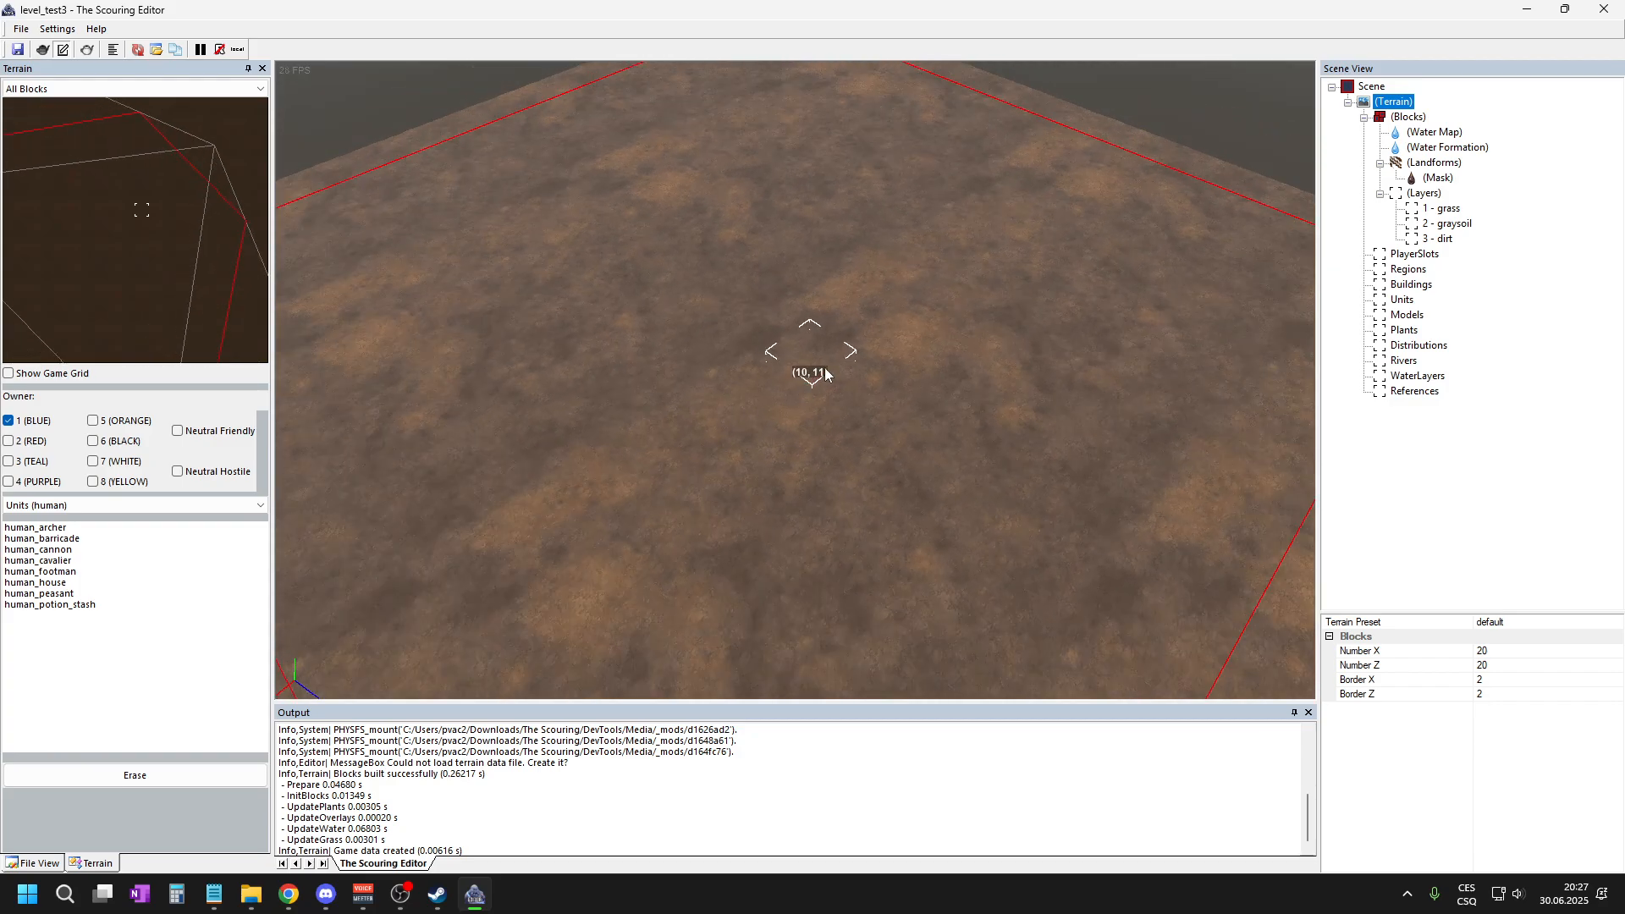
pyautogui.scroll(3, 816, 359)
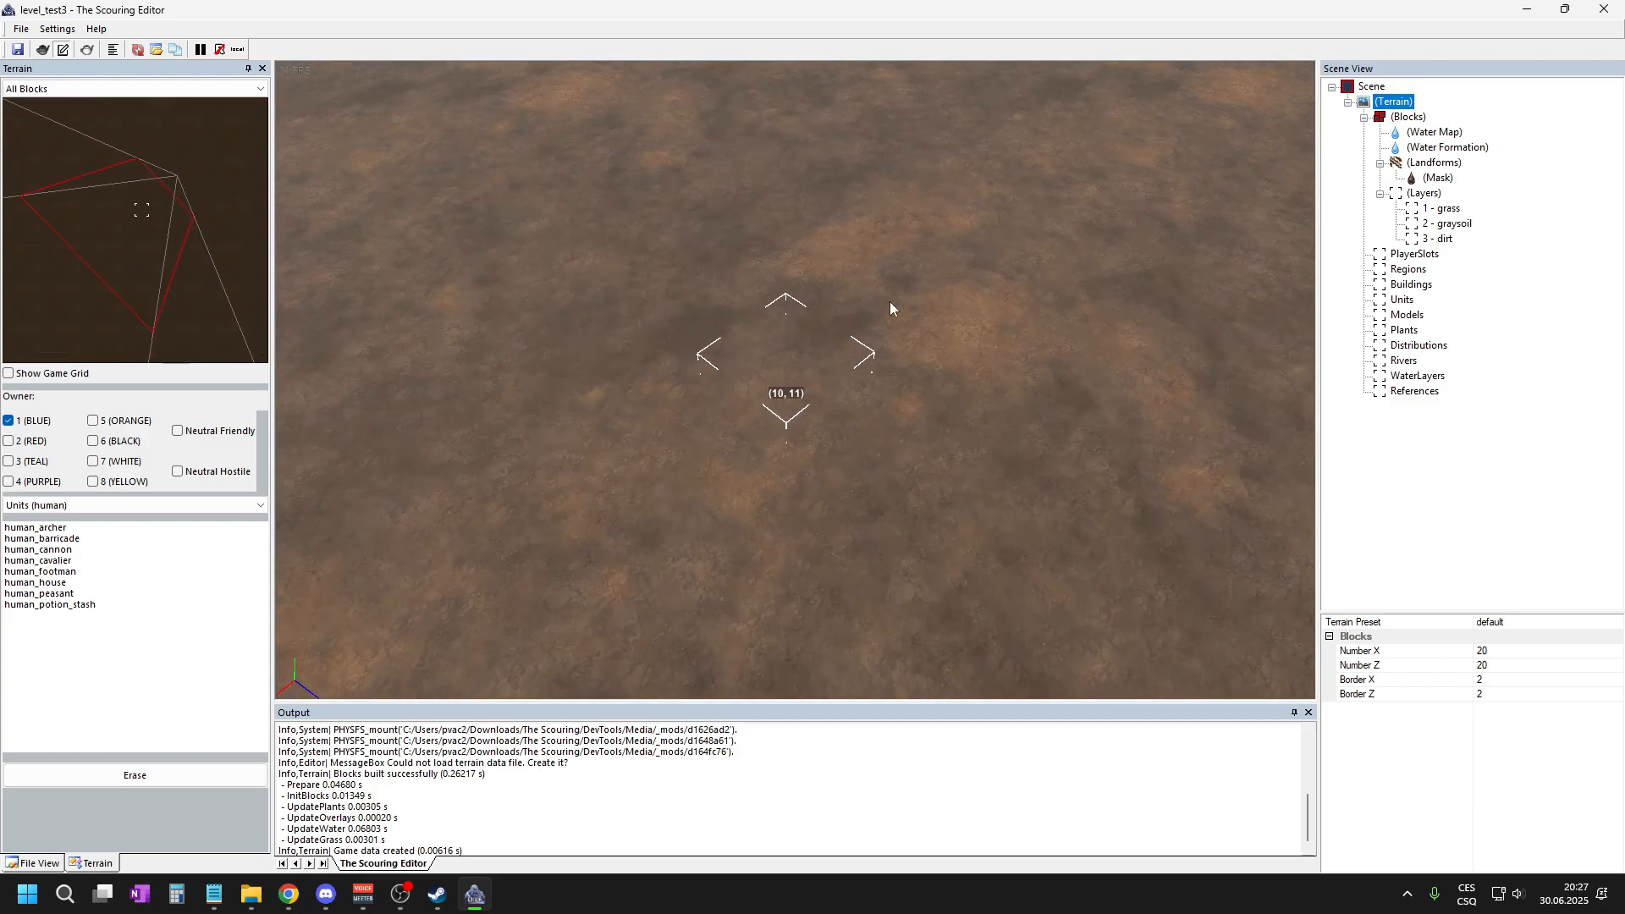
pyautogui.scroll(-4, 891, 308)
pyautogui.scroll(2, 809, 417)
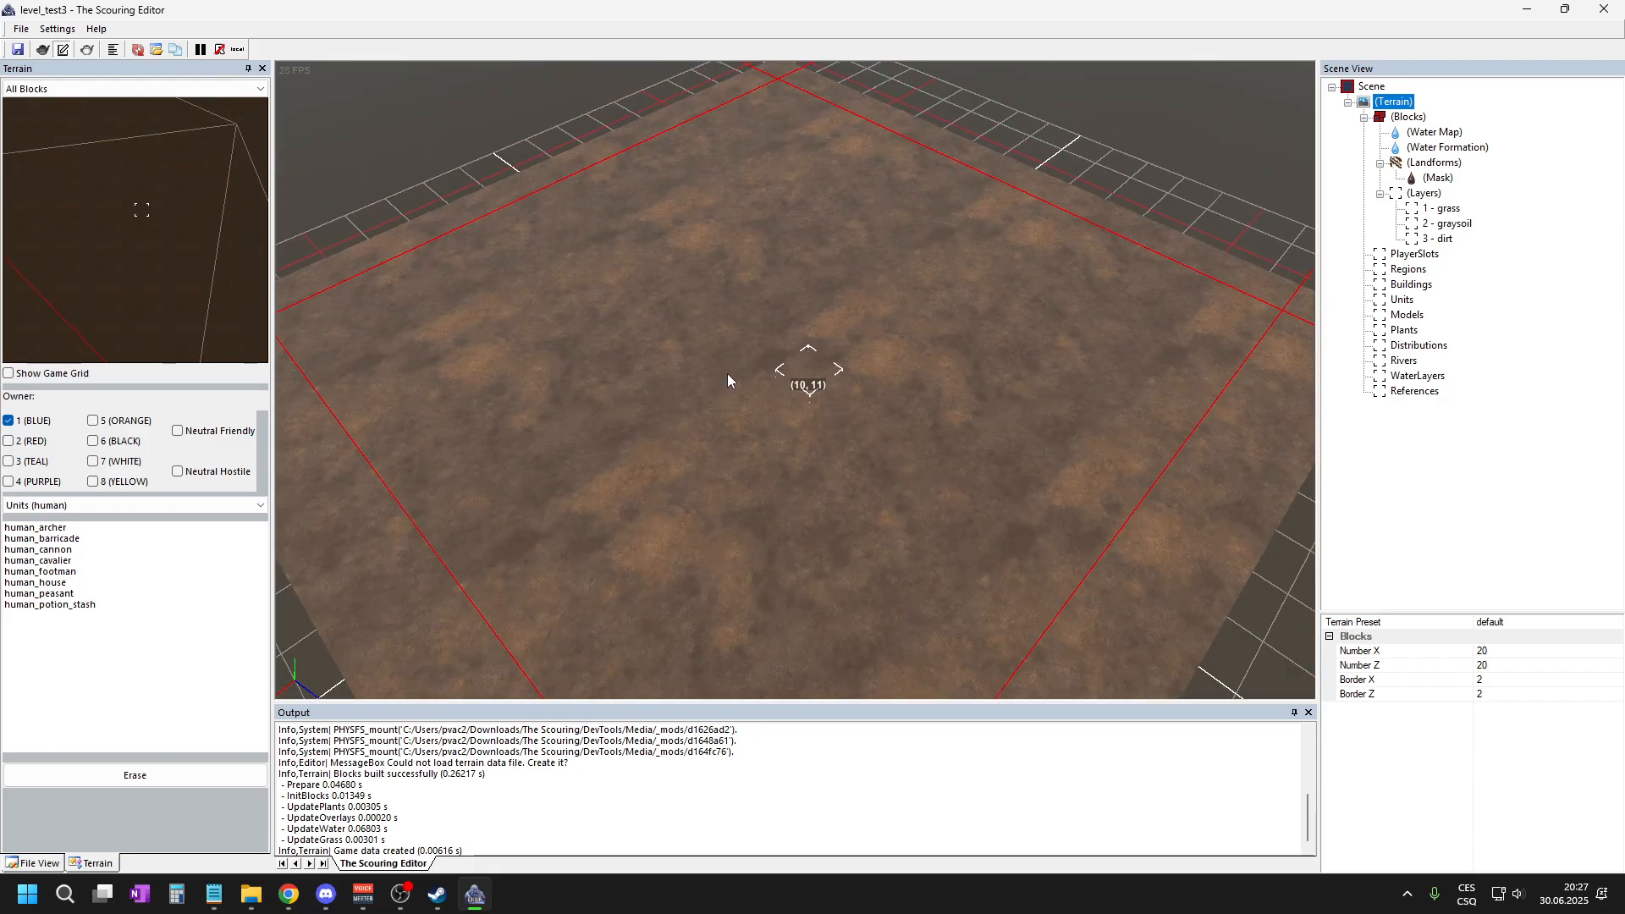
pyautogui.scroll(1, 728, 375)
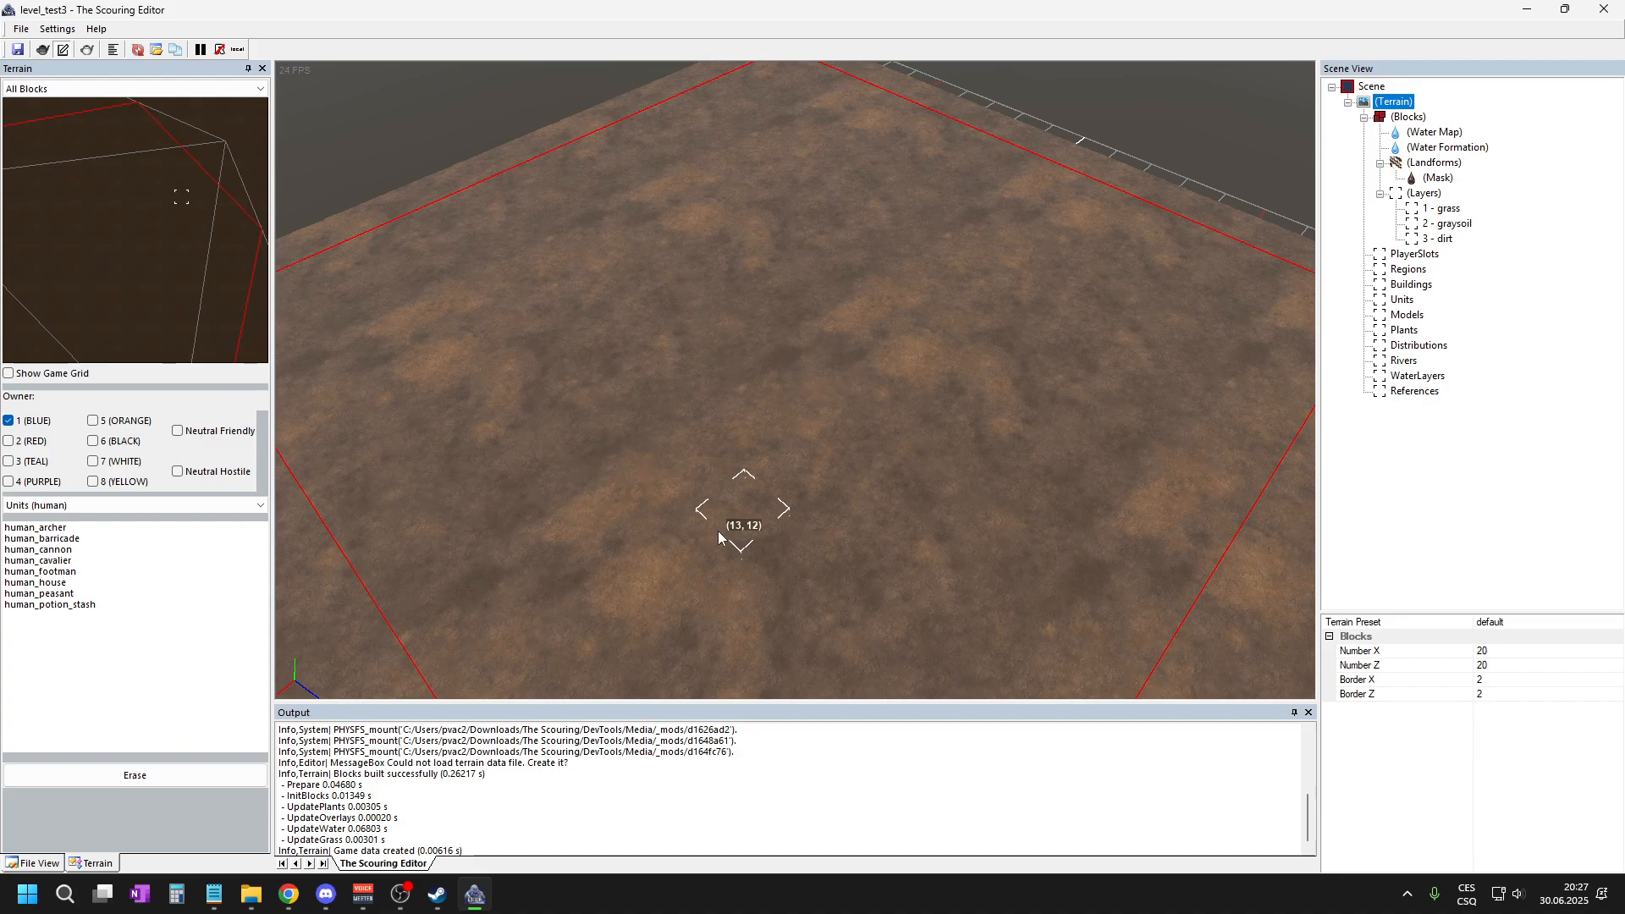
# - Save the level_test3 terrain
pyautogui.hotkey('ctrl', 's')
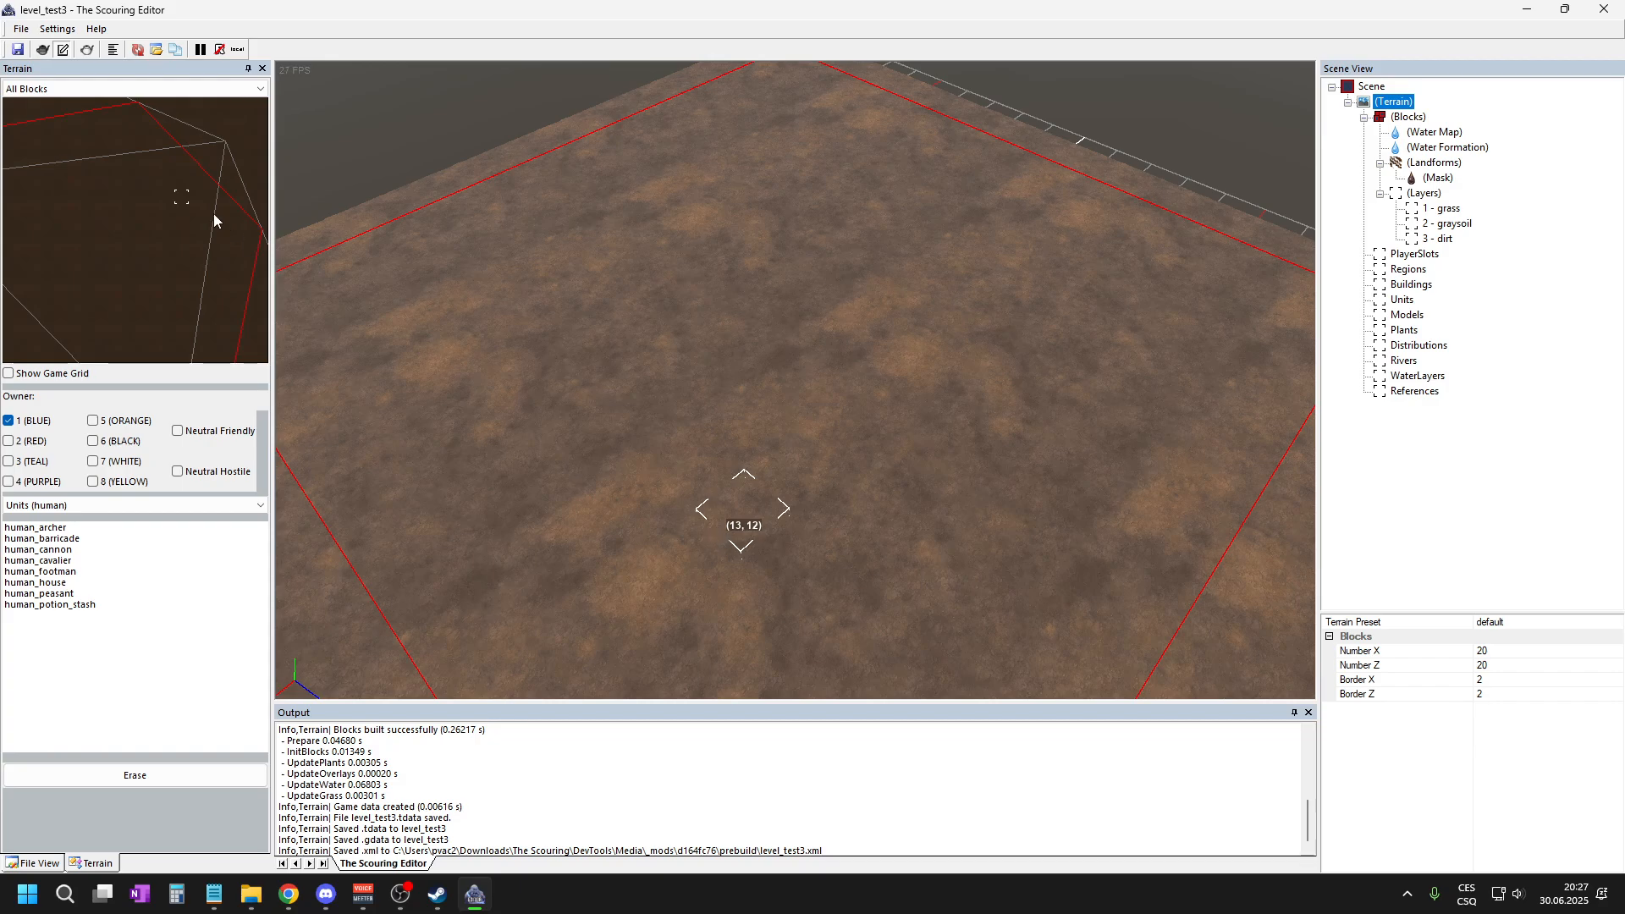
pyautogui.click(27, 34)
pyautogui.click(27, 34)
pyautogui.click(19, 31)
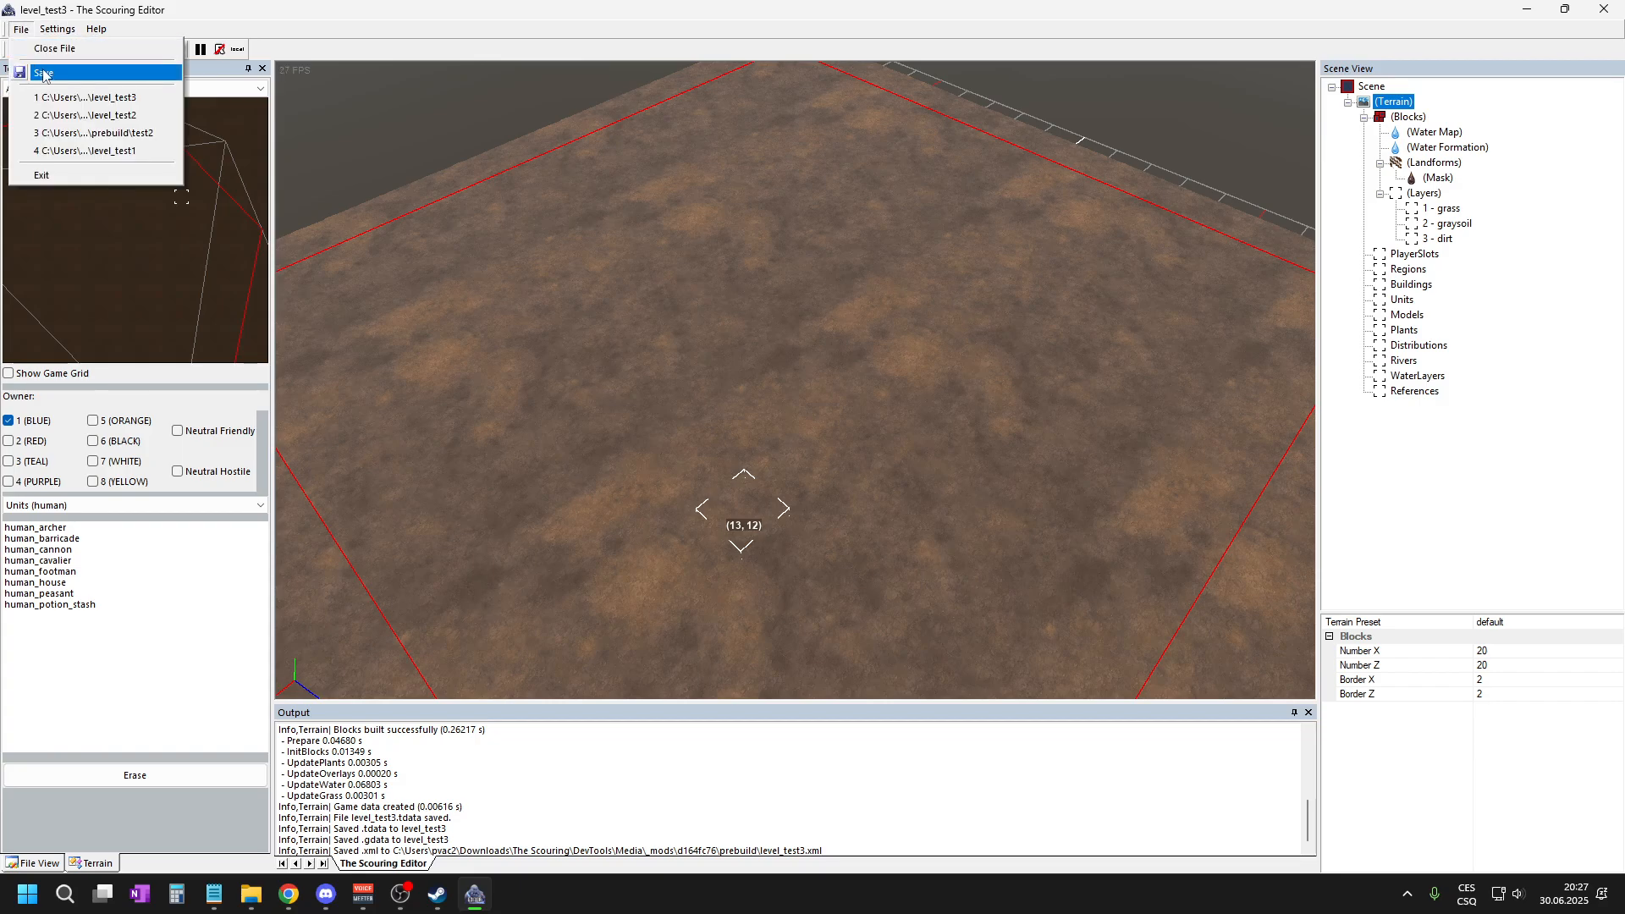
pyautogui.click(346, 31)
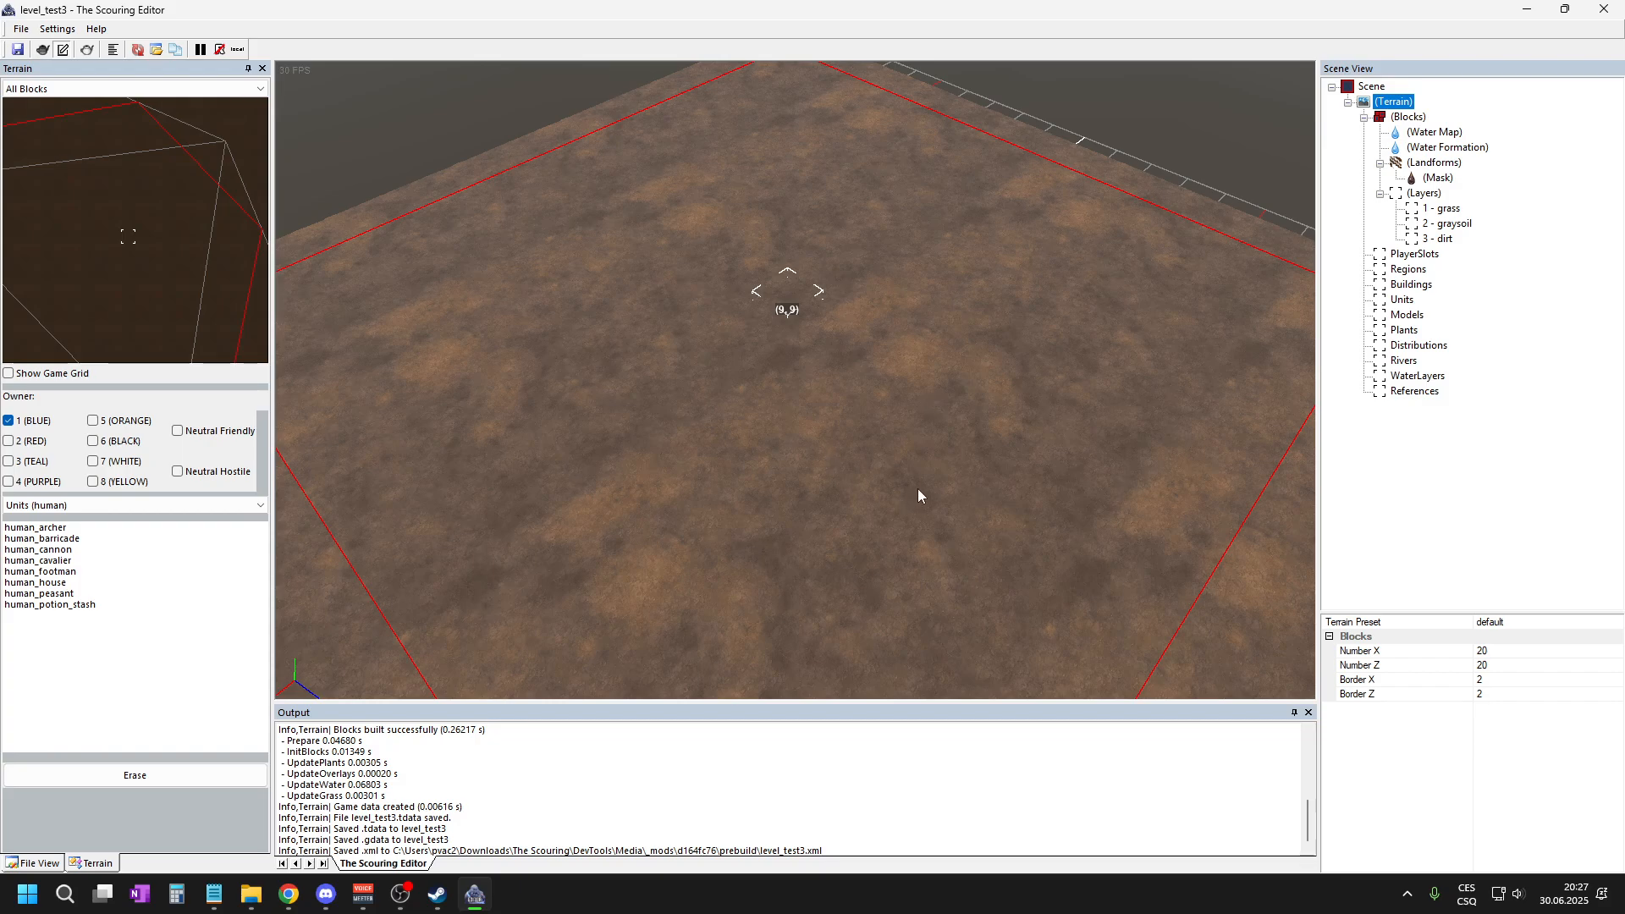
pyautogui.hotkey('ctrl', 's')
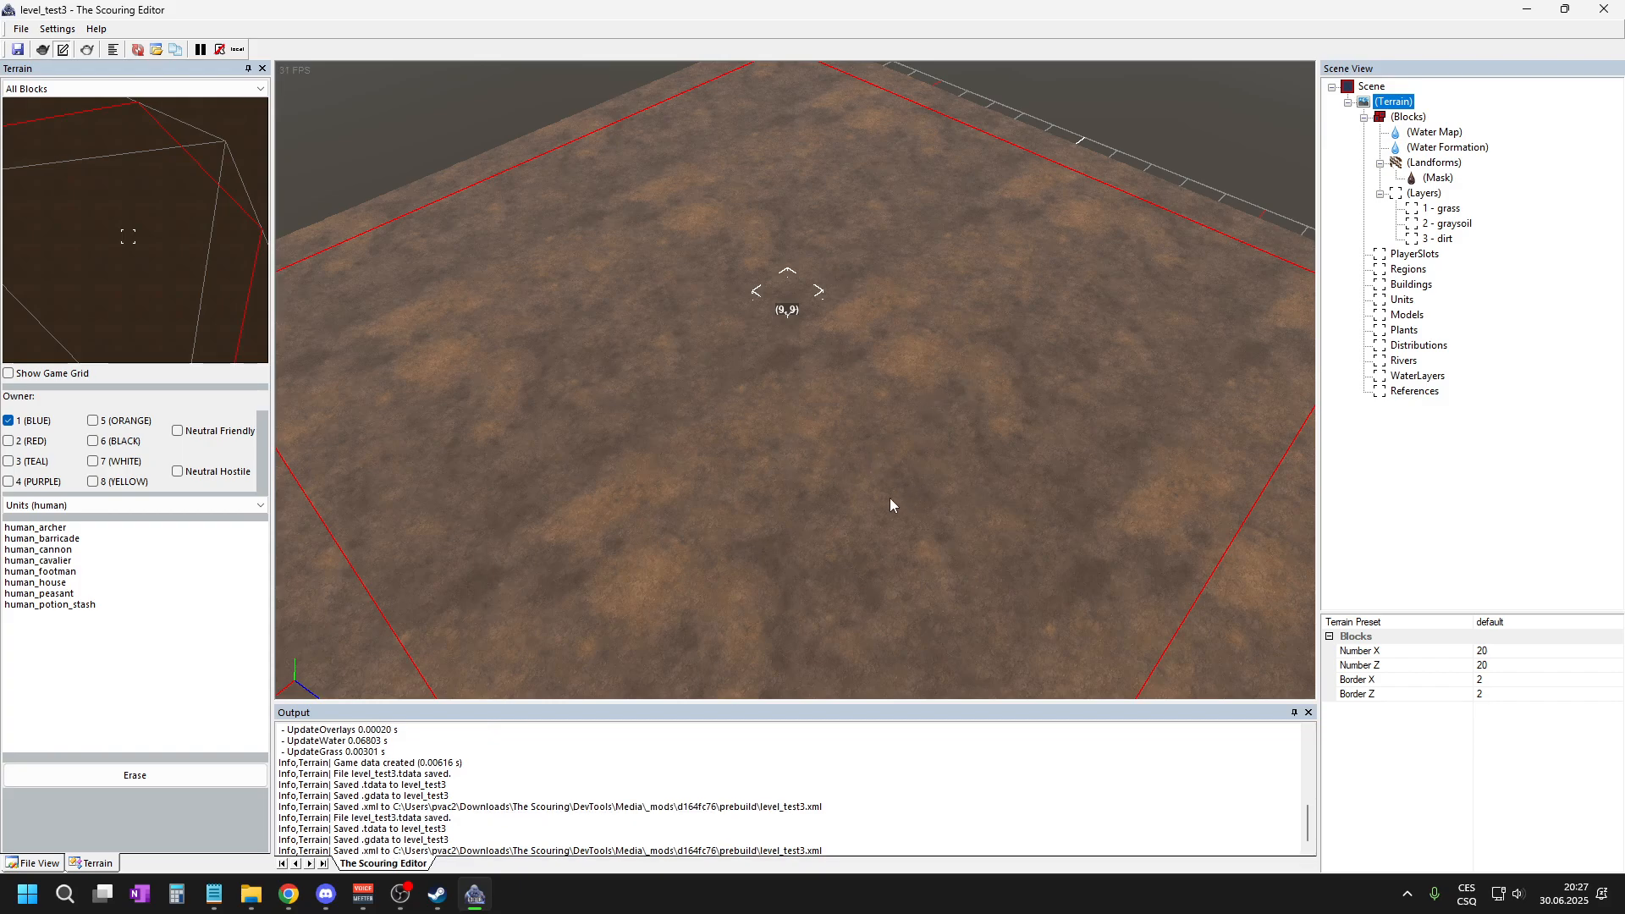
# - Switch to File Explorer and launch TheScouringRelease from the Bin folder inside DevTools
pyautogui.click(258, 905)
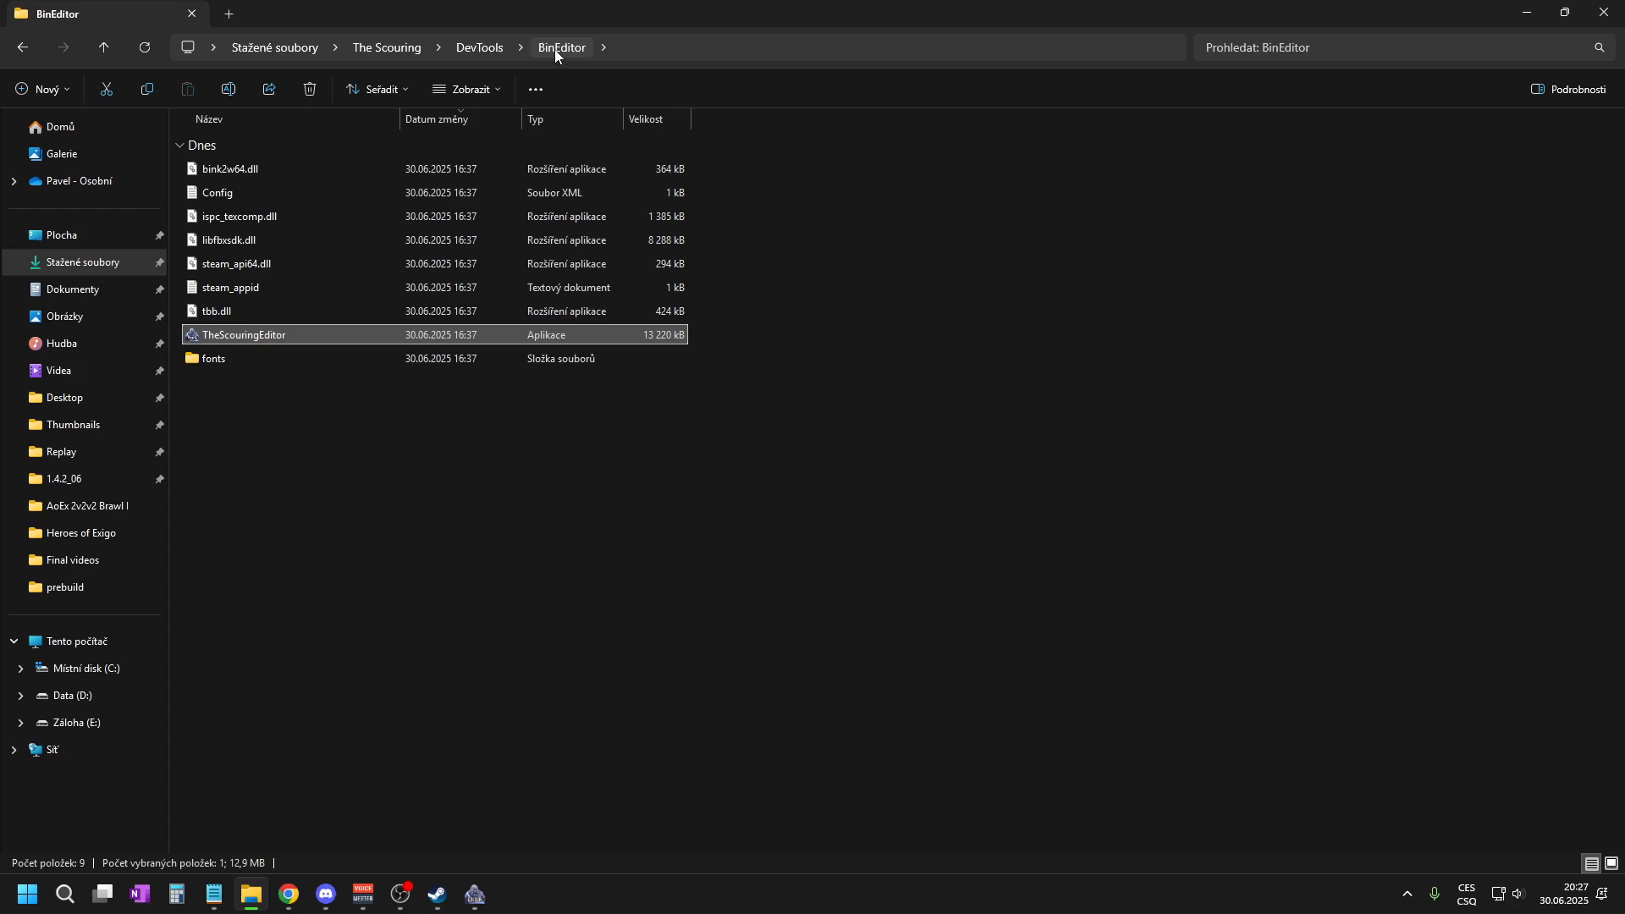
pyautogui.click(481, 49)
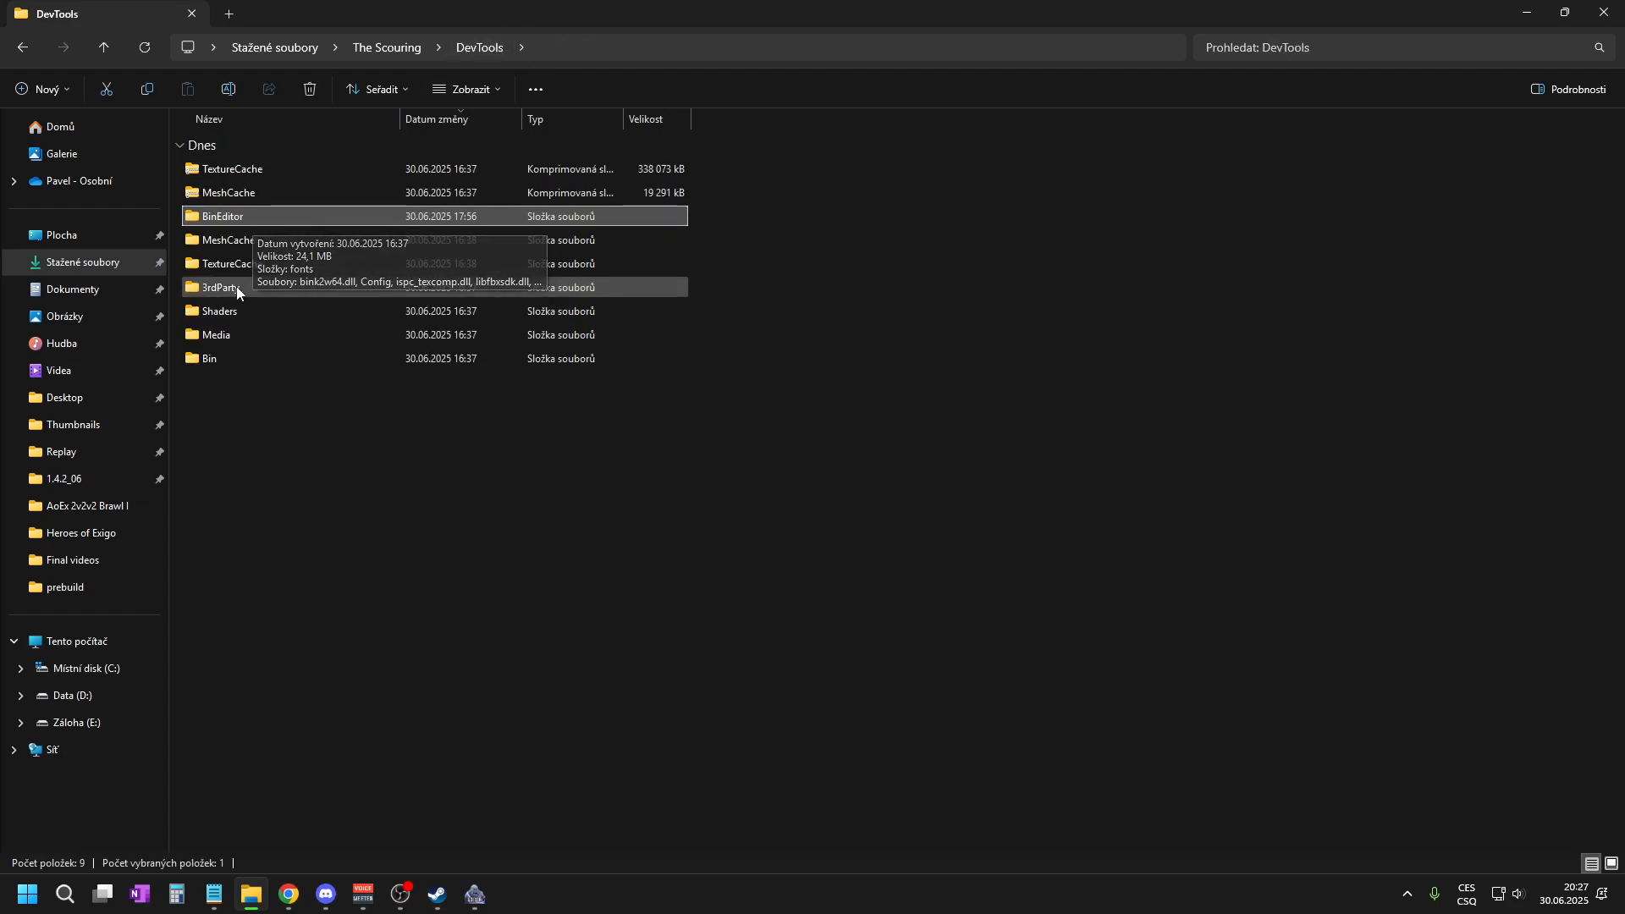
pyautogui.doubleClick(237, 367)
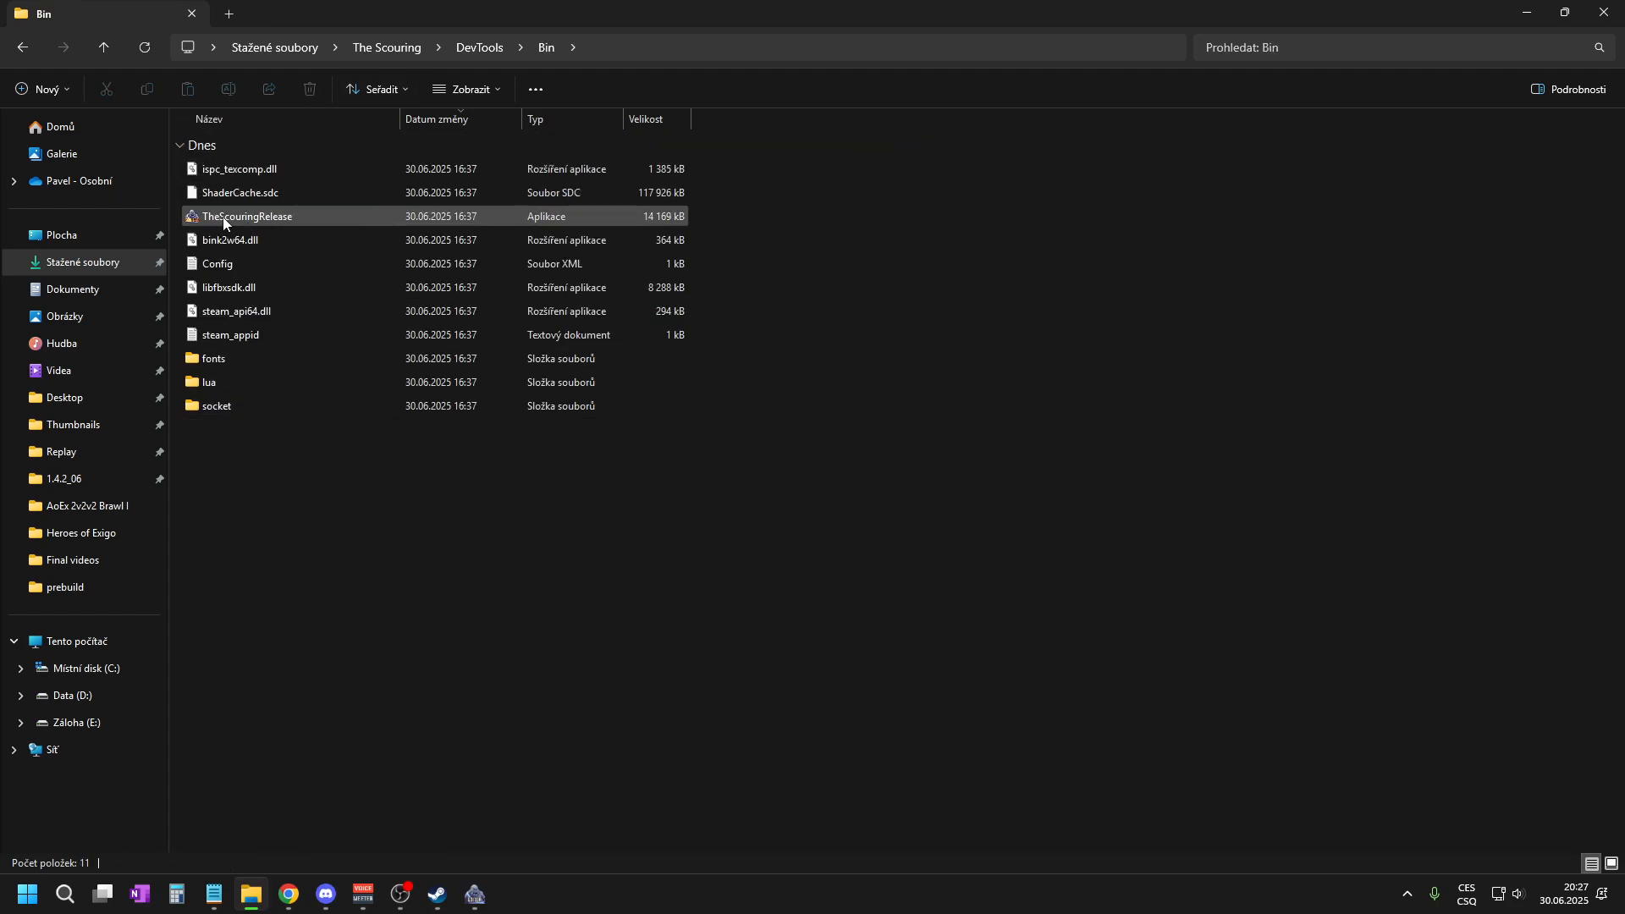
pyautogui.doubleClick(602, 218)
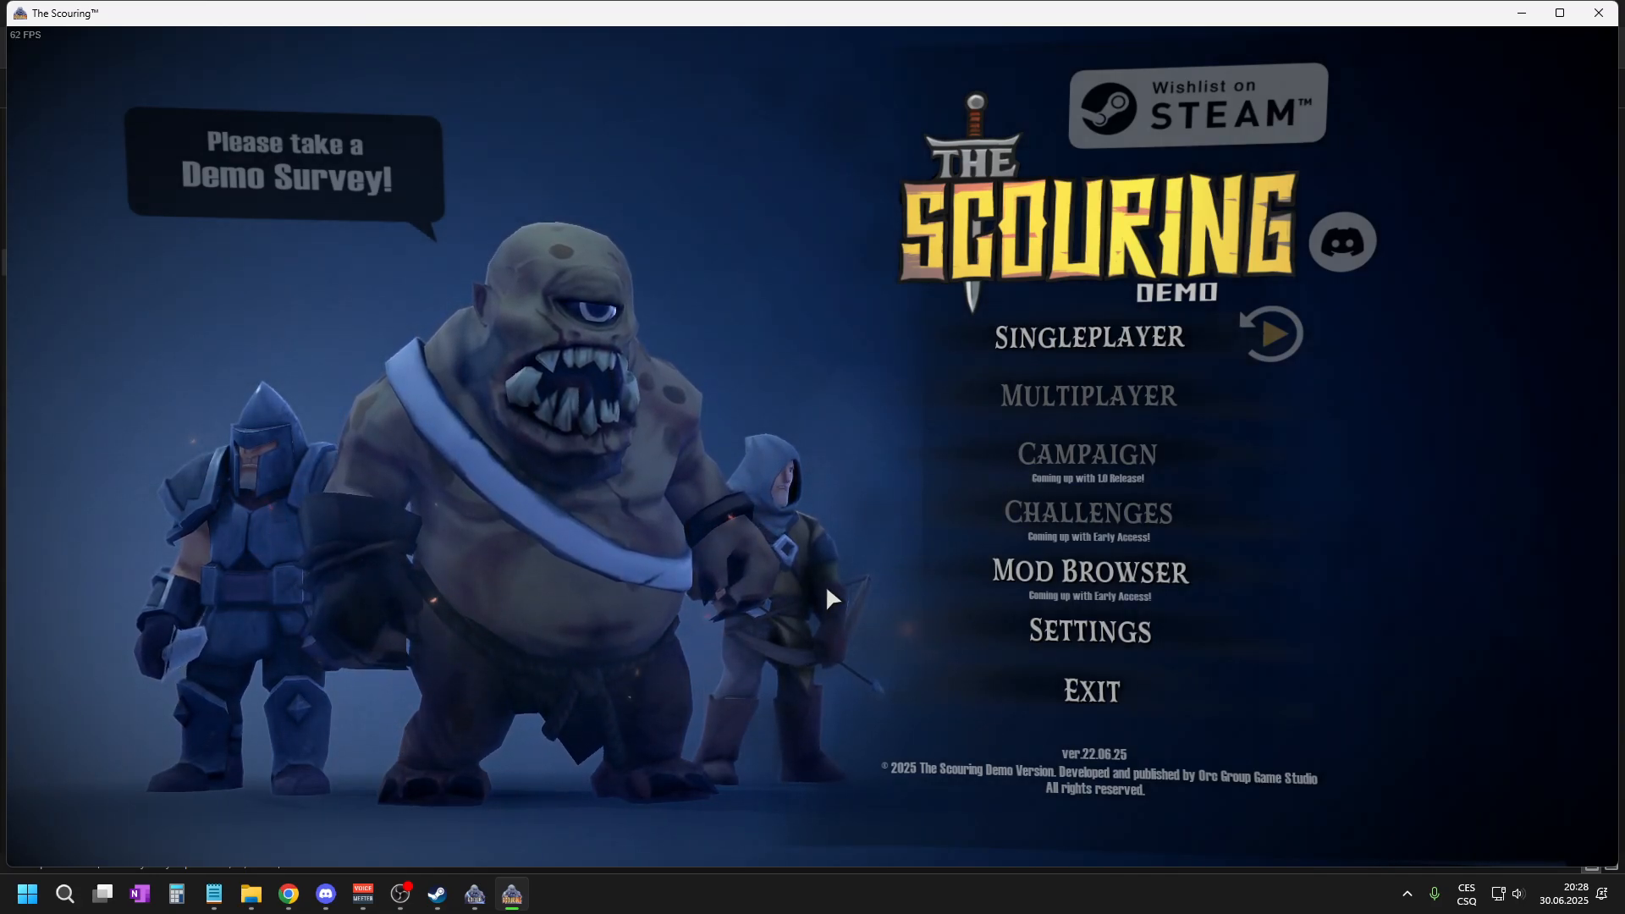
# - Load level_test3 in the game, dismiss the game tips and view different parts of the map
pyautogui.press('n')
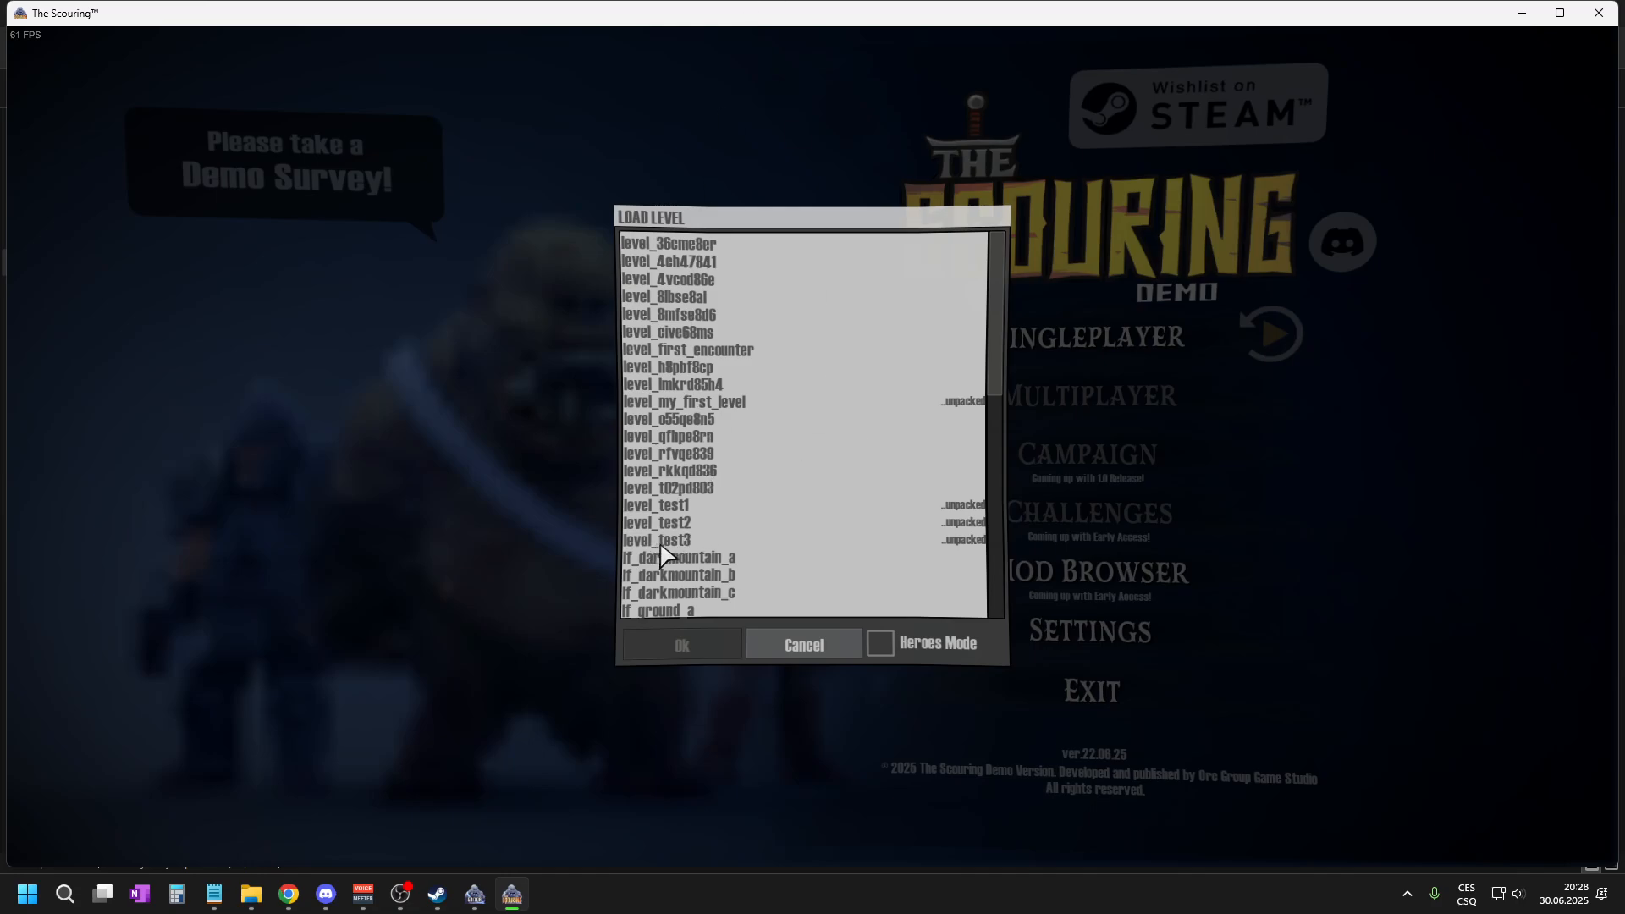
pyautogui.click(689, 542)
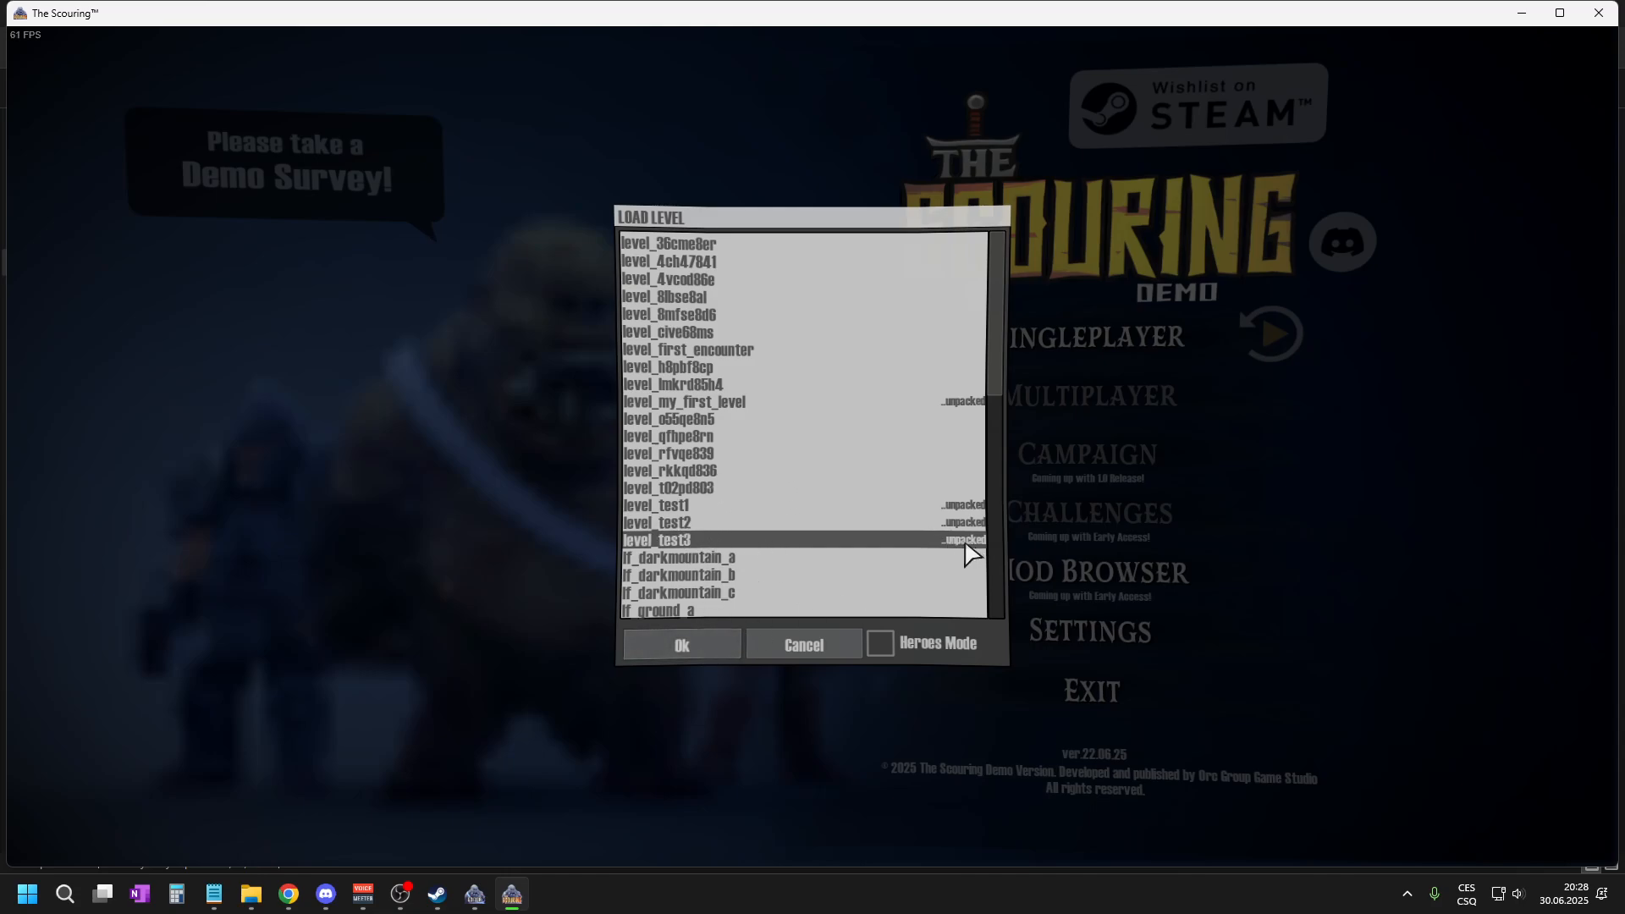
pyautogui.click(700, 646)
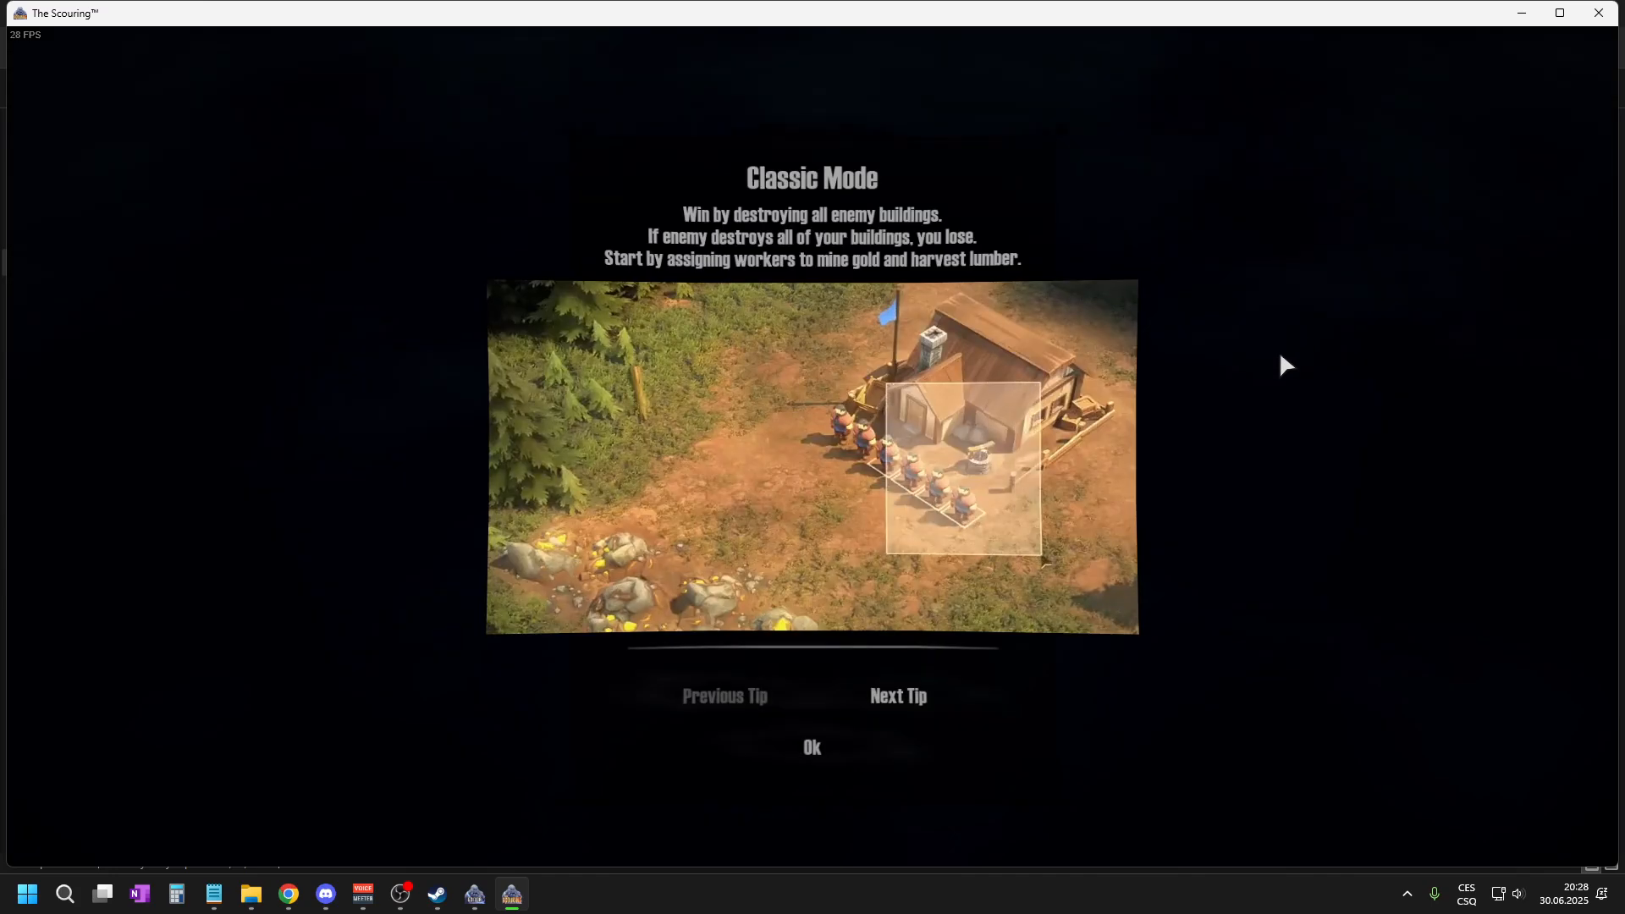
pyautogui.click(811, 745)
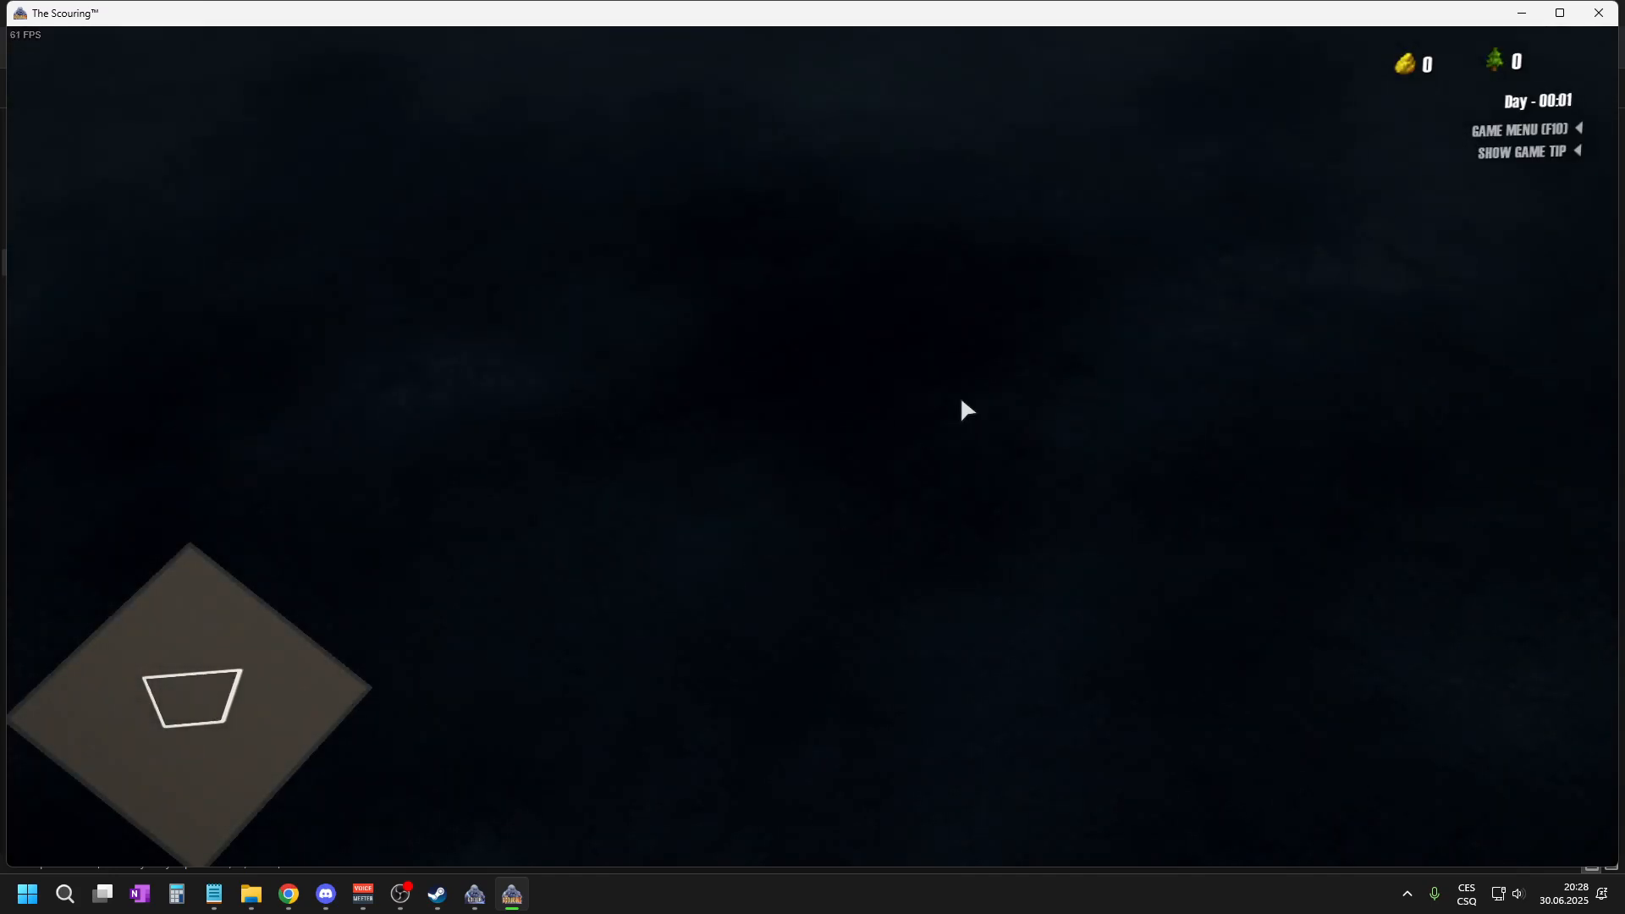
pyautogui.moveTo(217, 693); pyautogui.dragTo(208, 550)
pyautogui.click(181, 701)
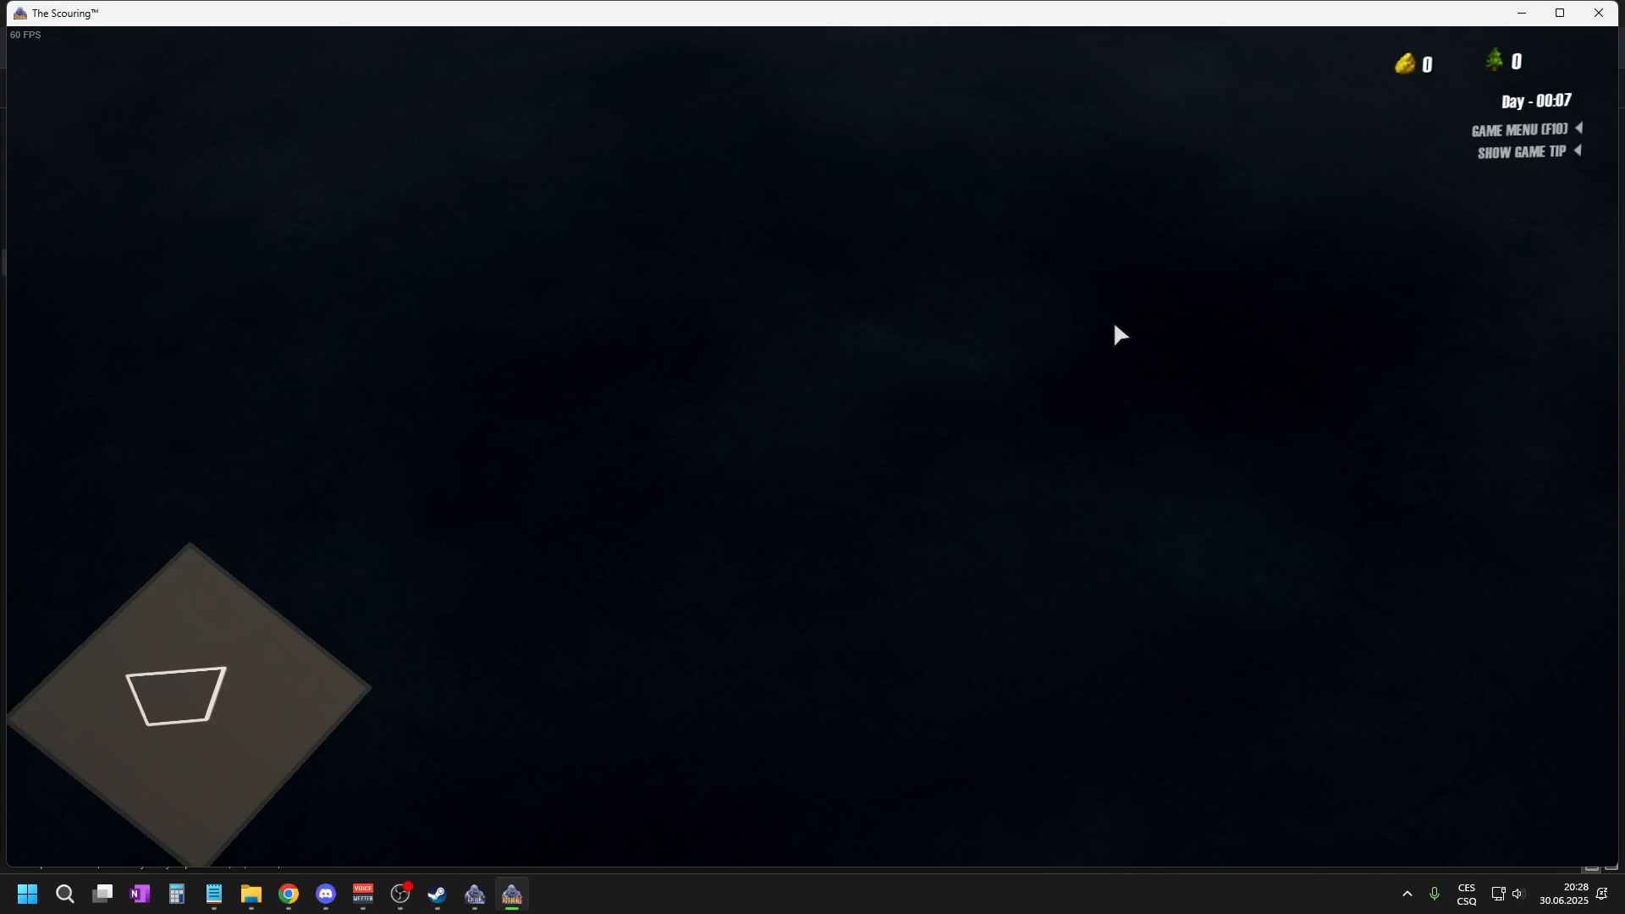
# - Exit the running game and return to The Scouring Editor
pyautogui.click(1519, 129)
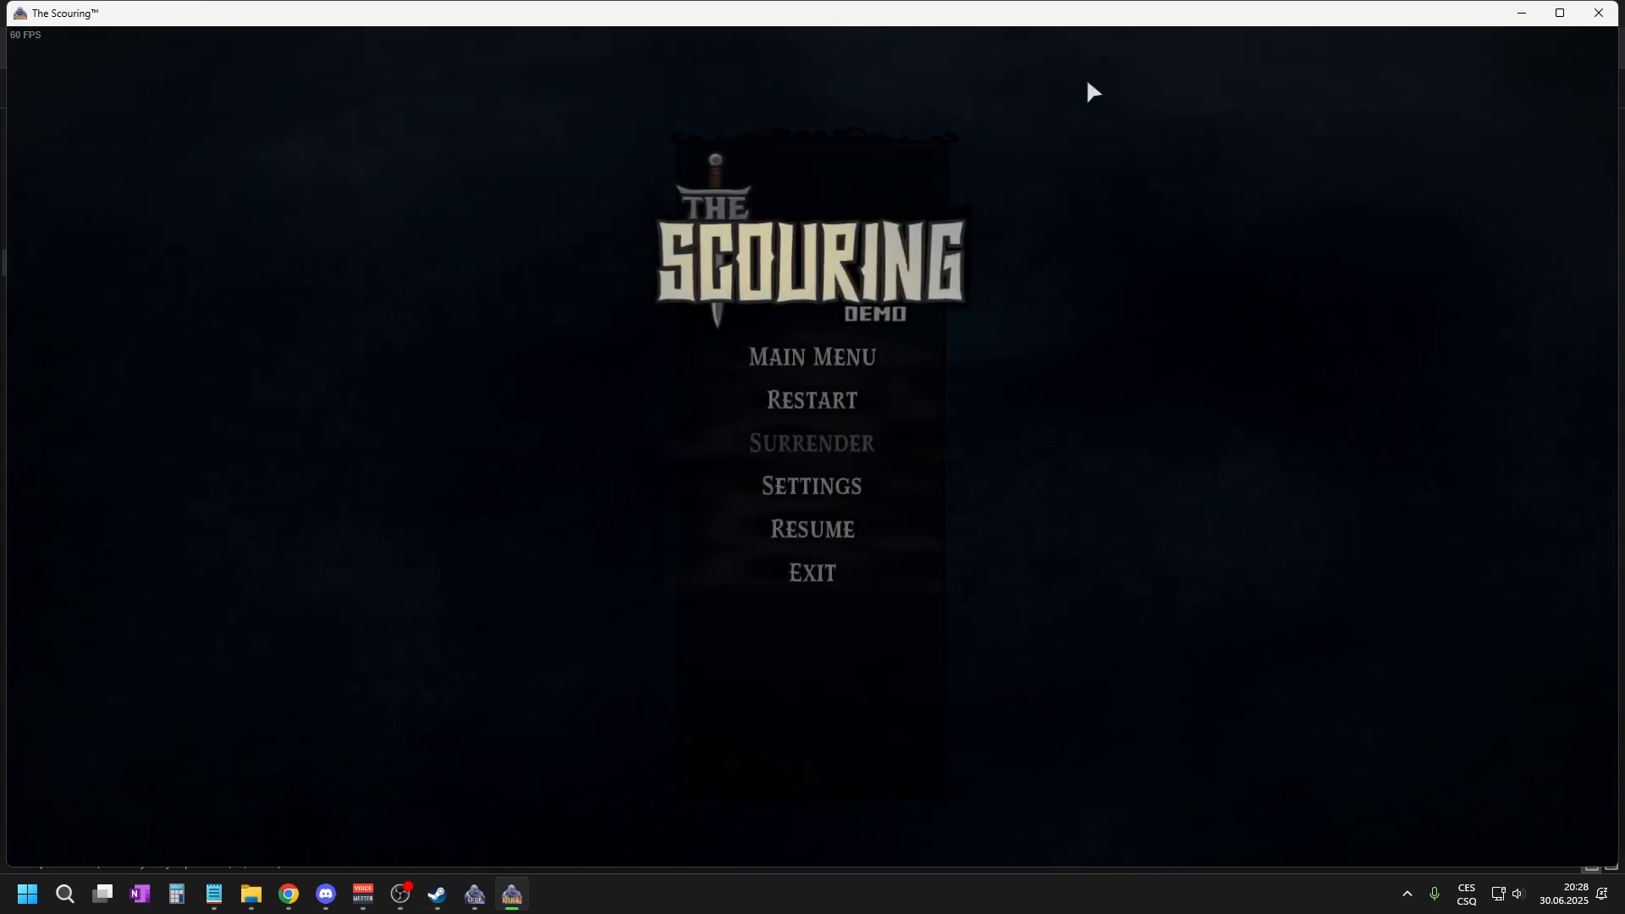
pyautogui.click(833, 584)
pyautogui.click(751, 487)
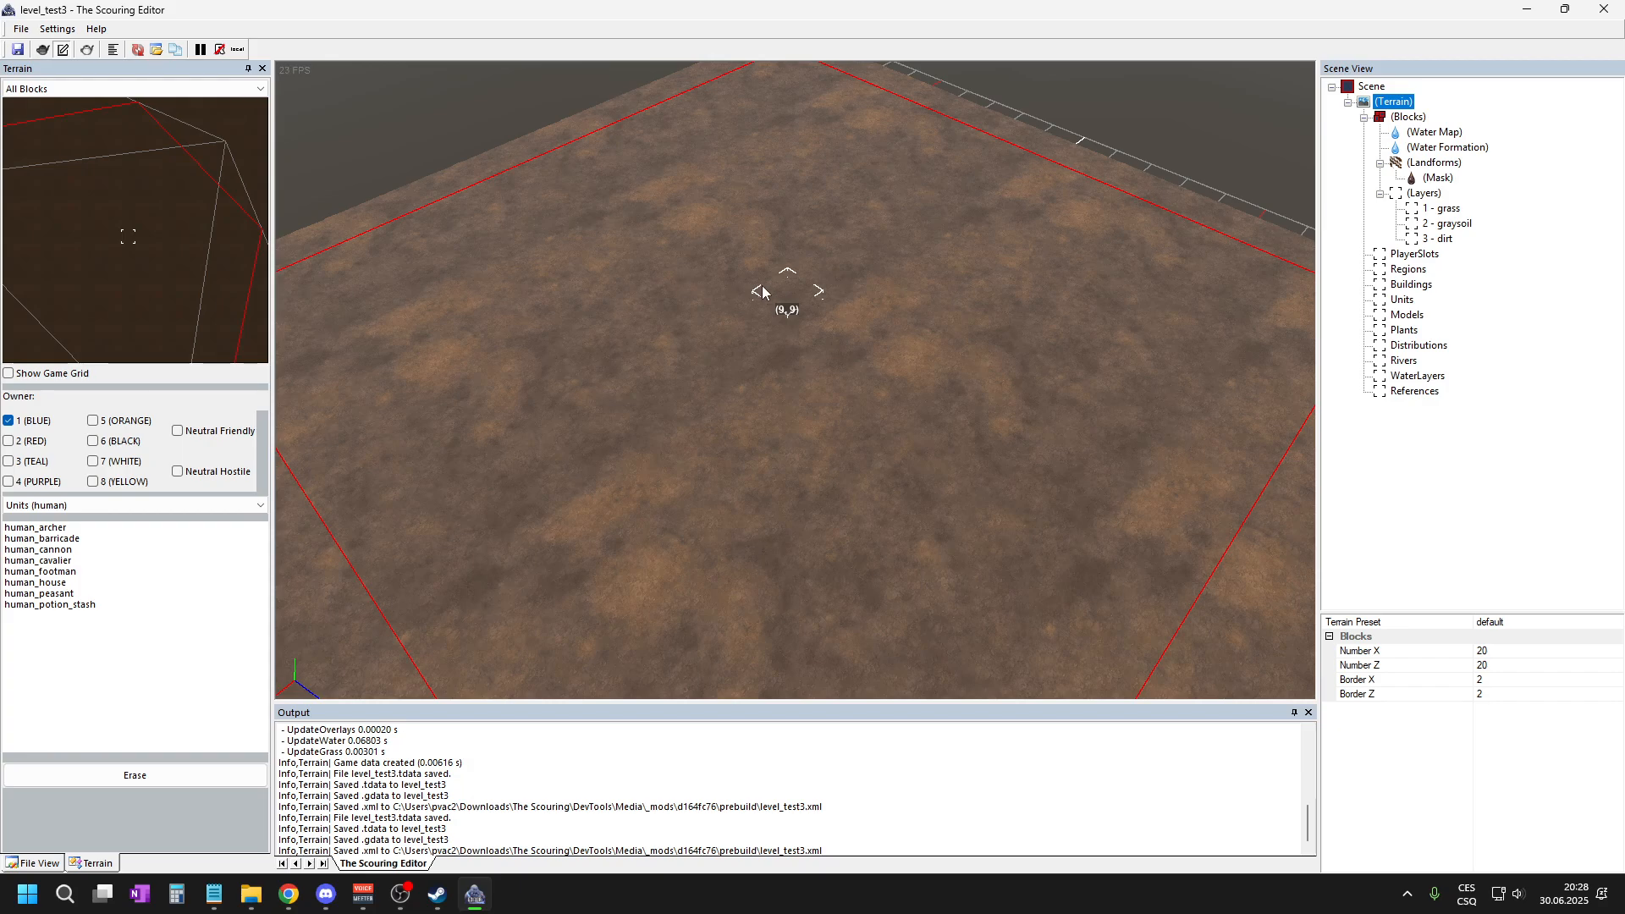
pyautogui.click(649, 386)
pyautogui.click(860, 382)
pyautogui.click(827, 176)
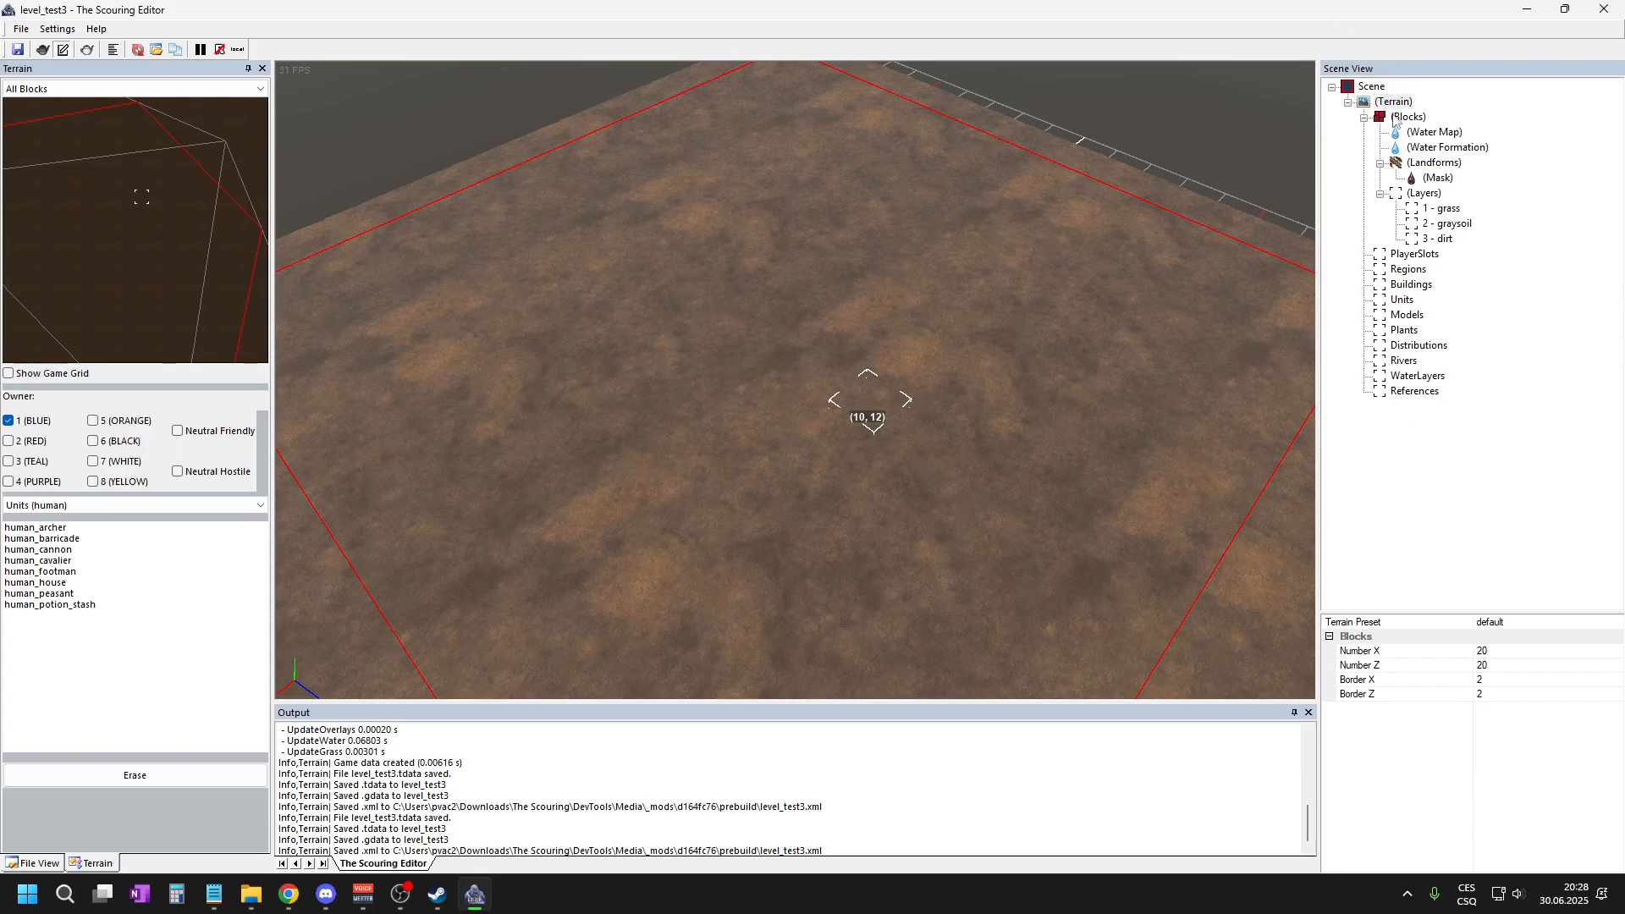
# - Create a layer map file for the 1 - grass terrain layer
pyautogui.click(1444, 210)
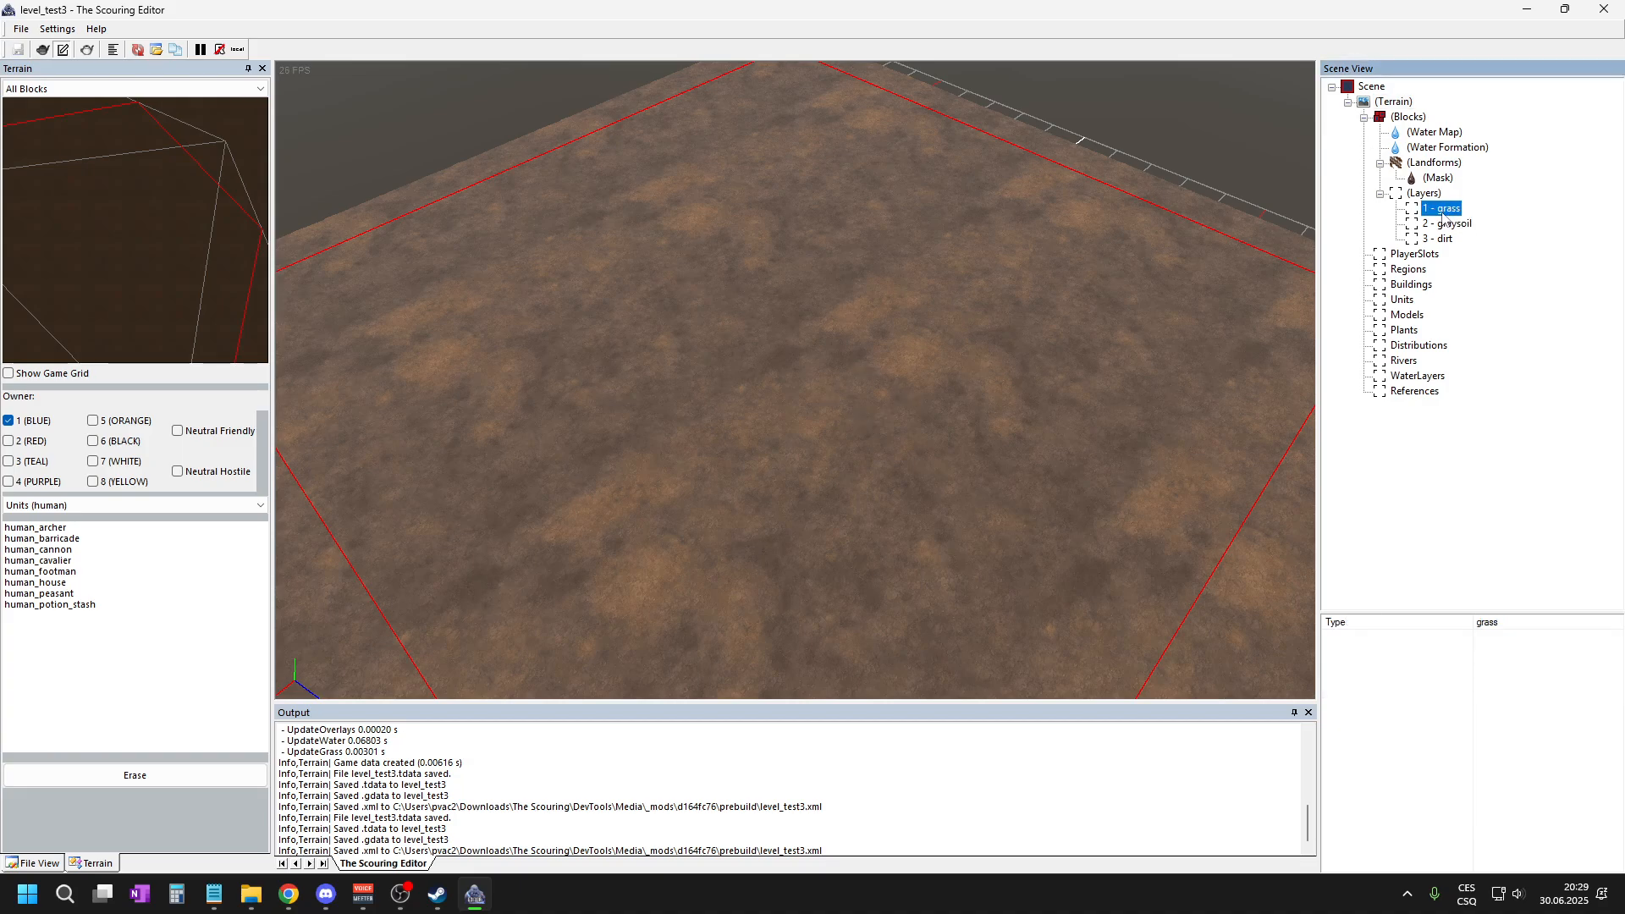
pyautogui.rightClick(1443, 211)
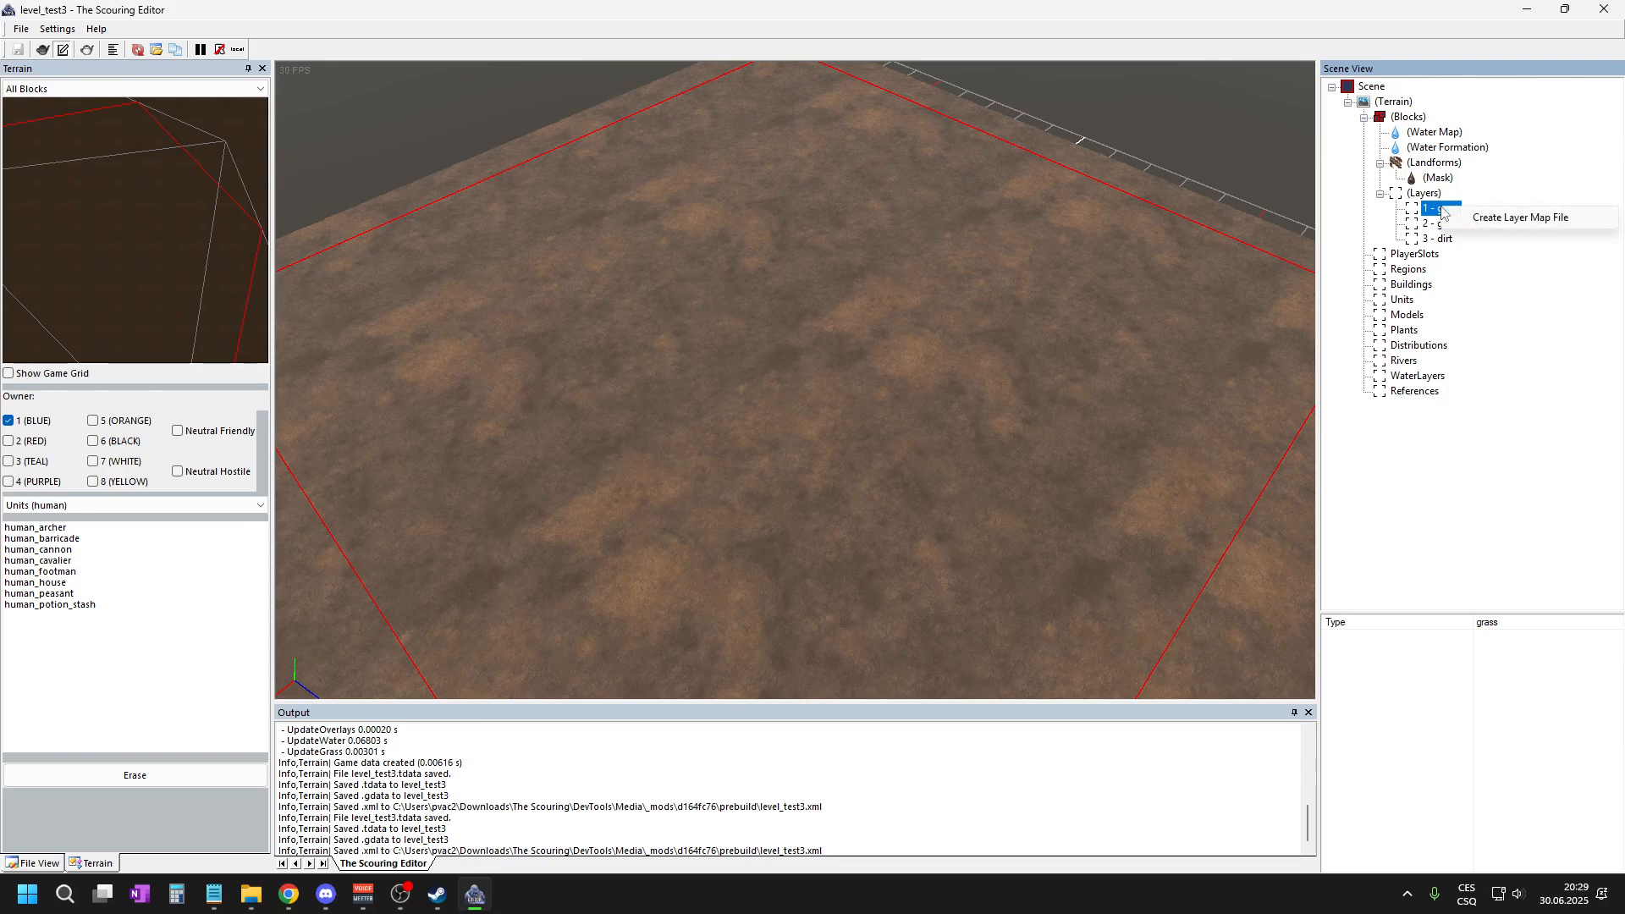
pyautogui.click(1519, 218)
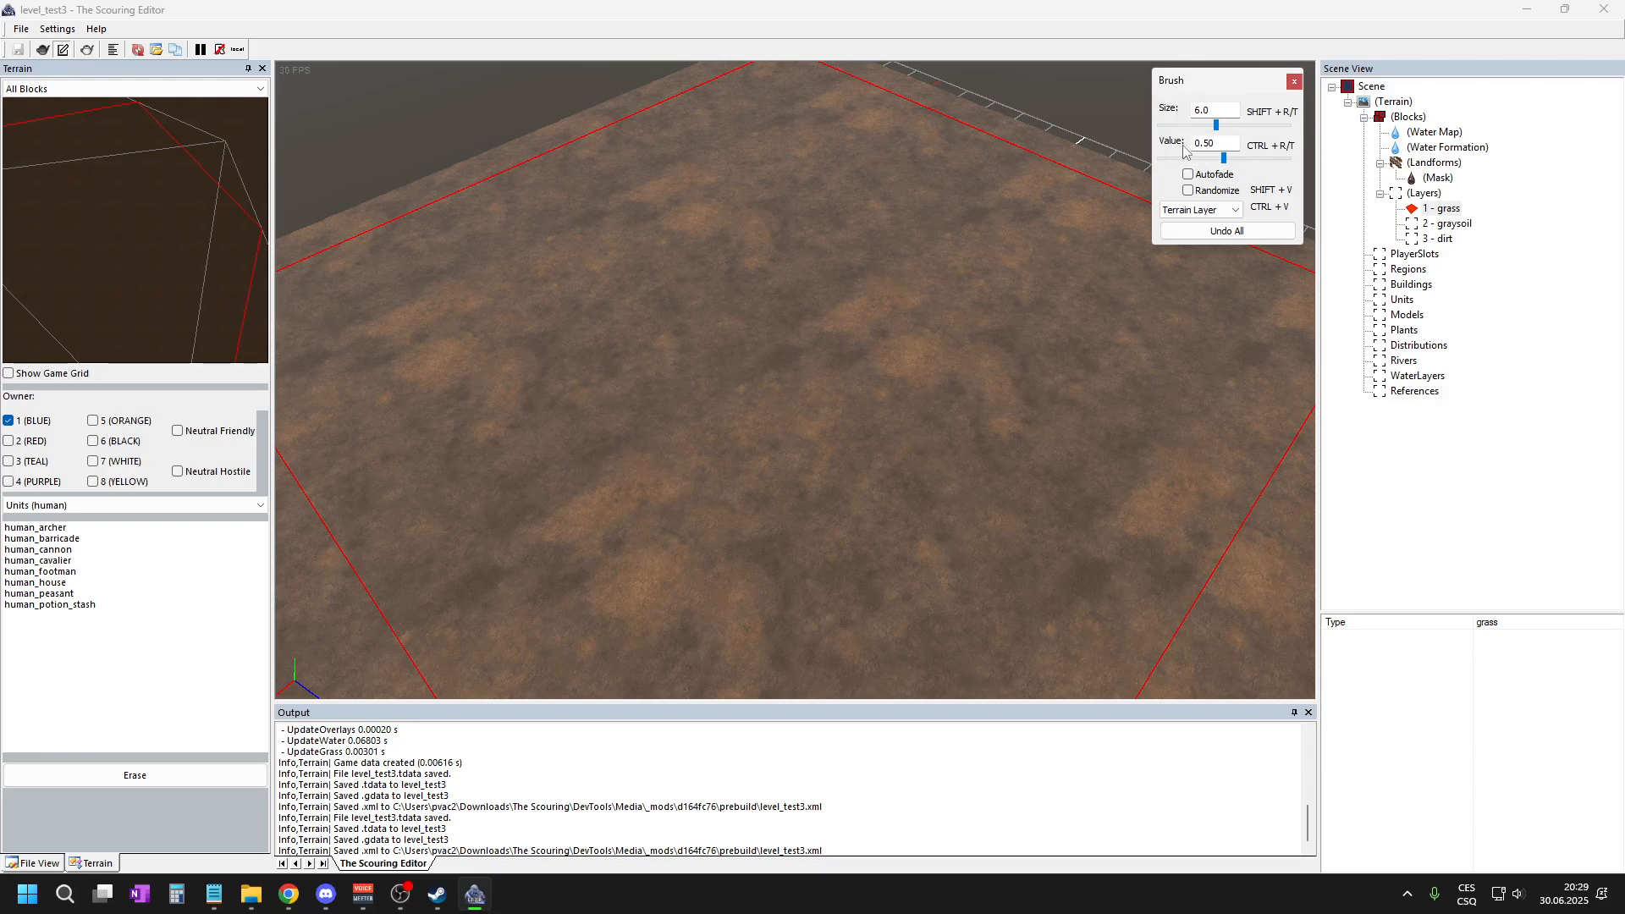
# - Choose Terrain Layer as the brush type
pyautogui.click(1234, 212)
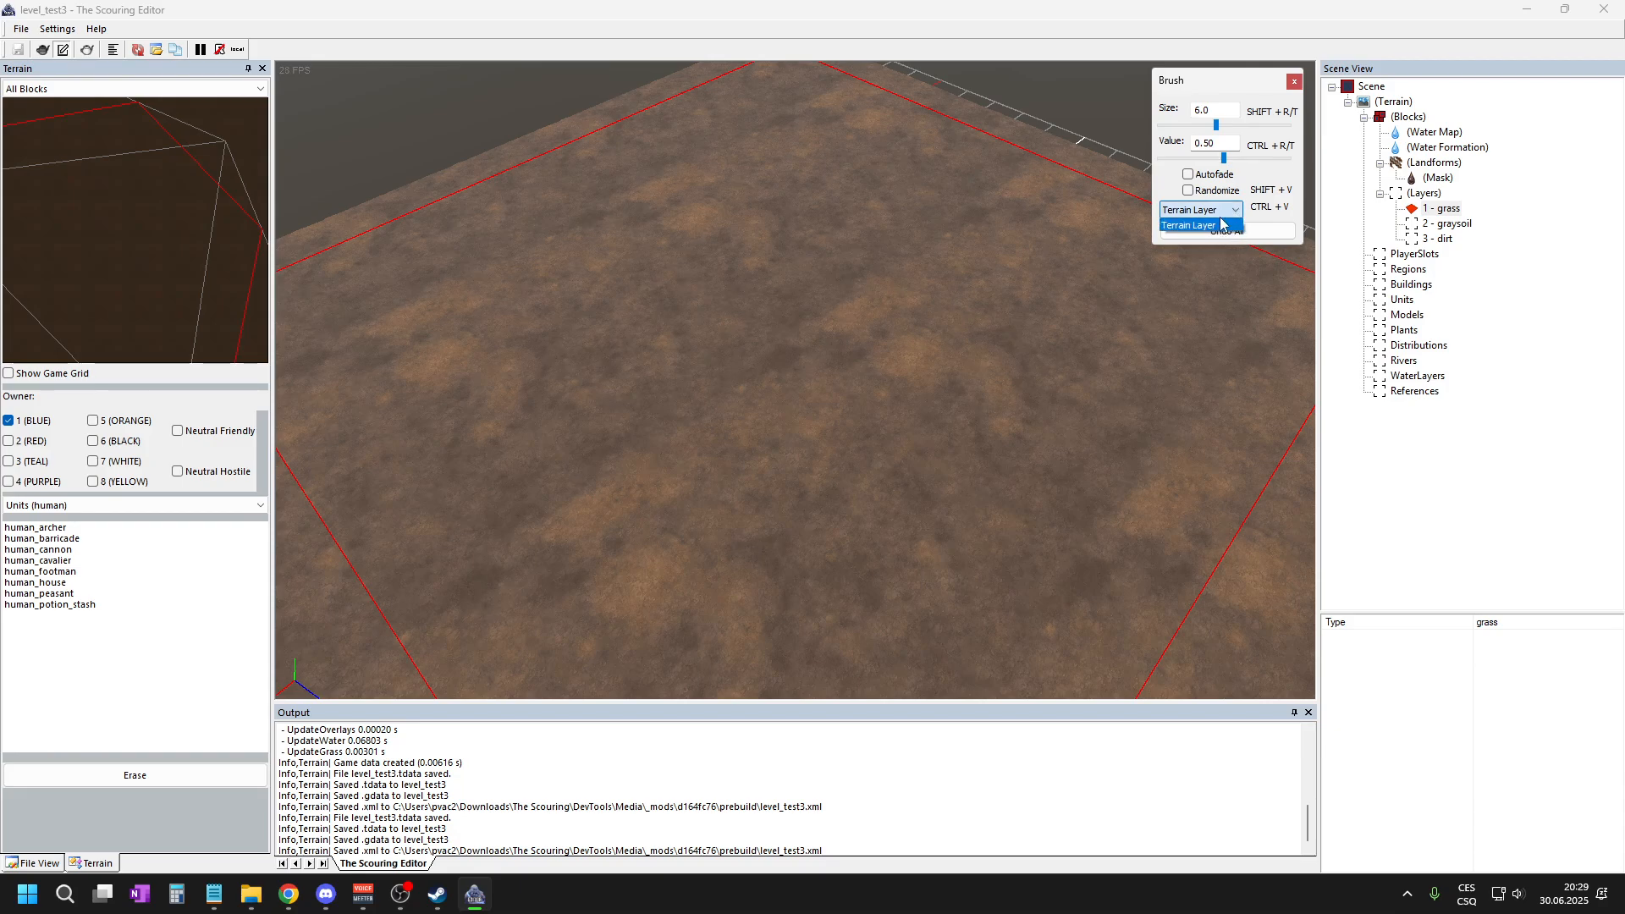
pyautogui.click(1238, 213)
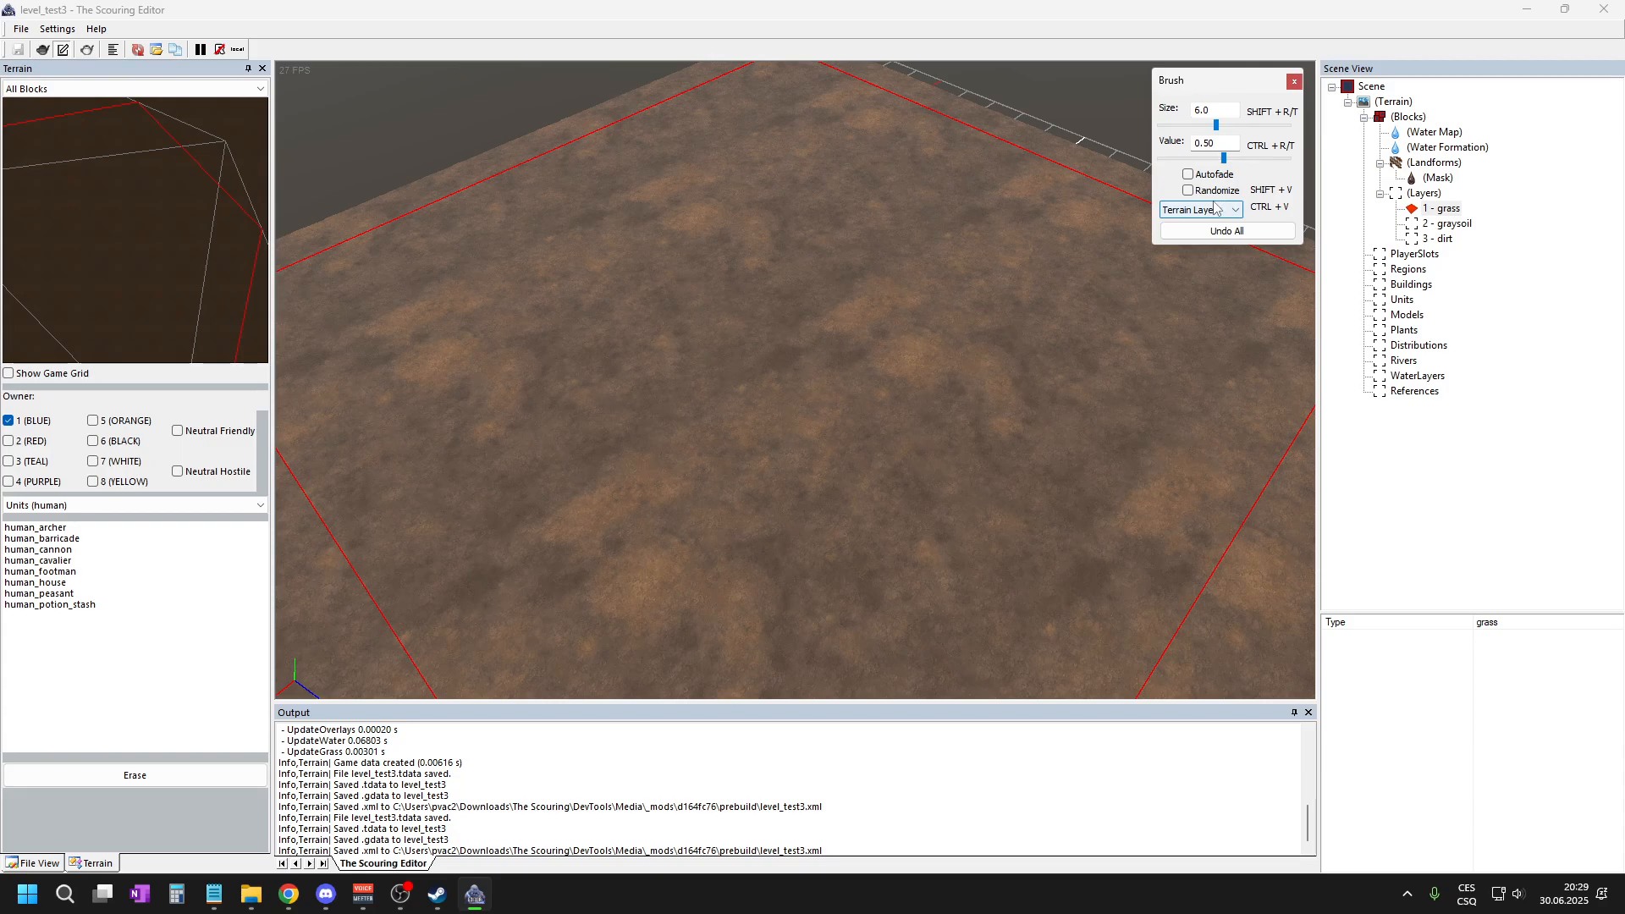
pyautogui.click(1232, 211)
pyautogui.click(1222, 225)
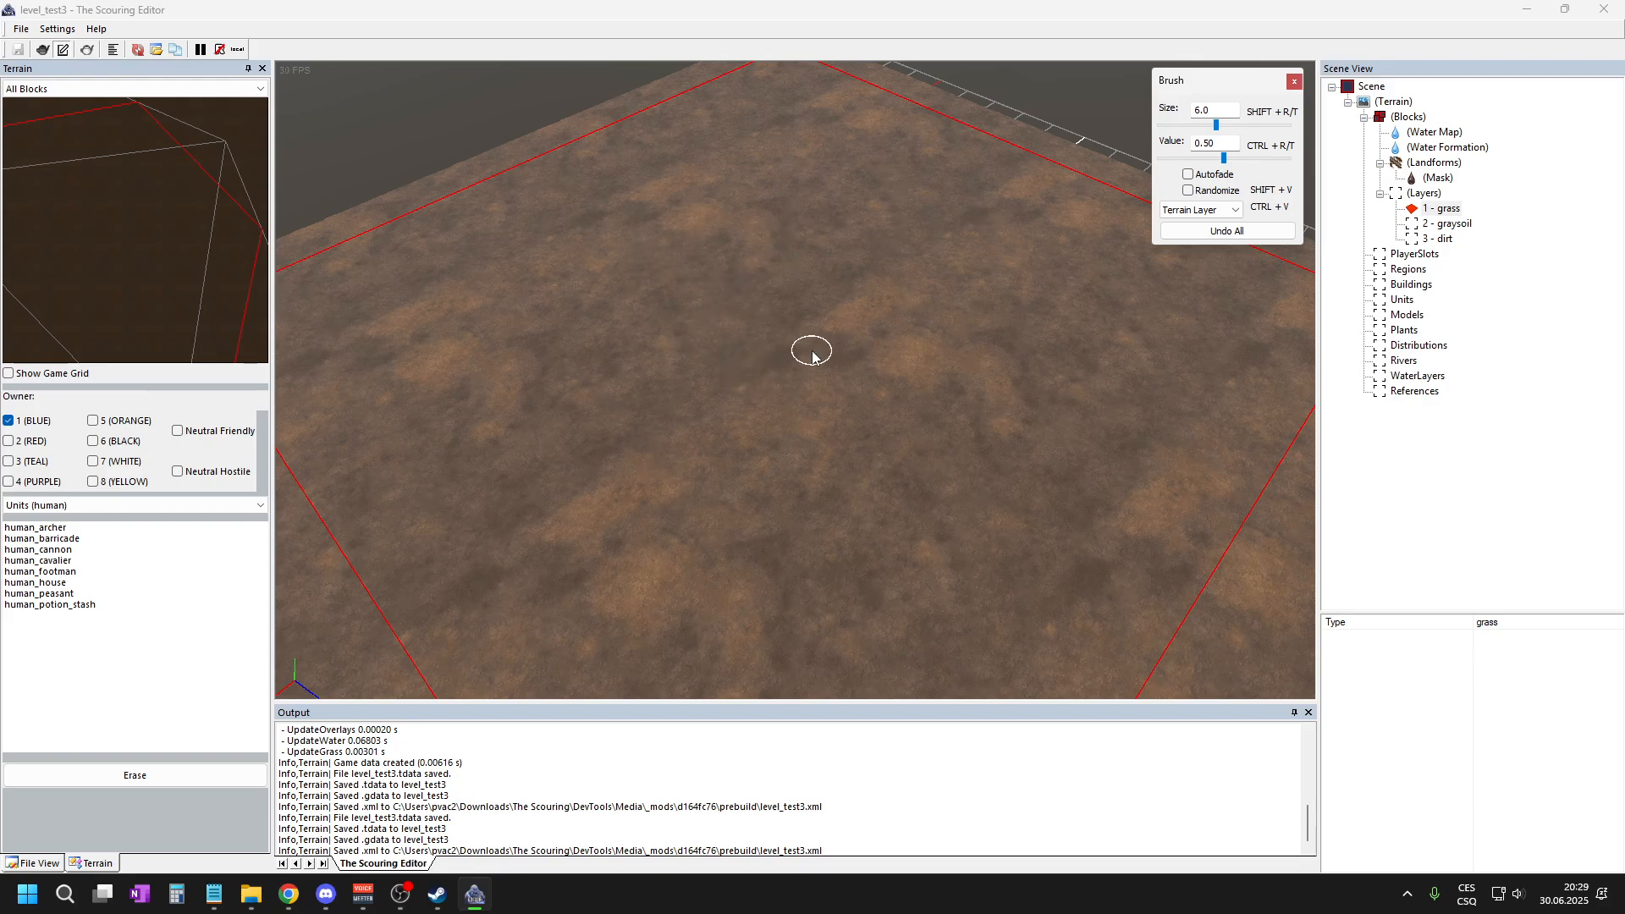
# - Set the grass brush to size 46.8 and value 0.90
pyautogui.scroll(3, 787, 364)
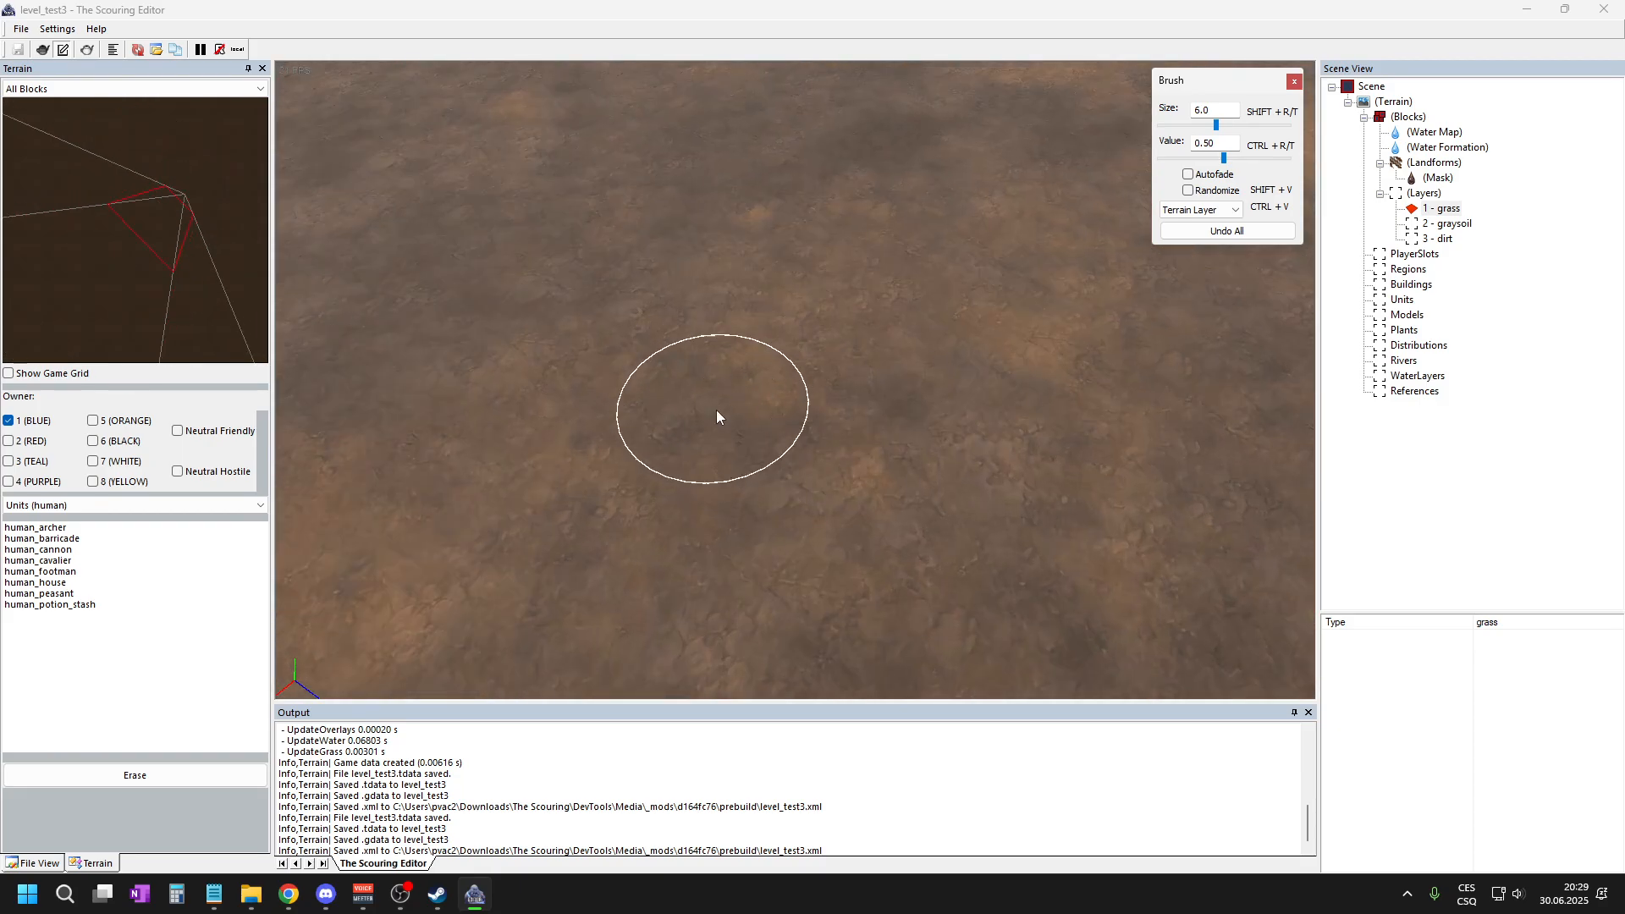
pyautogui.scroll(-3, 834, 429)
pyautogui.scroll(-3, 734, 391)
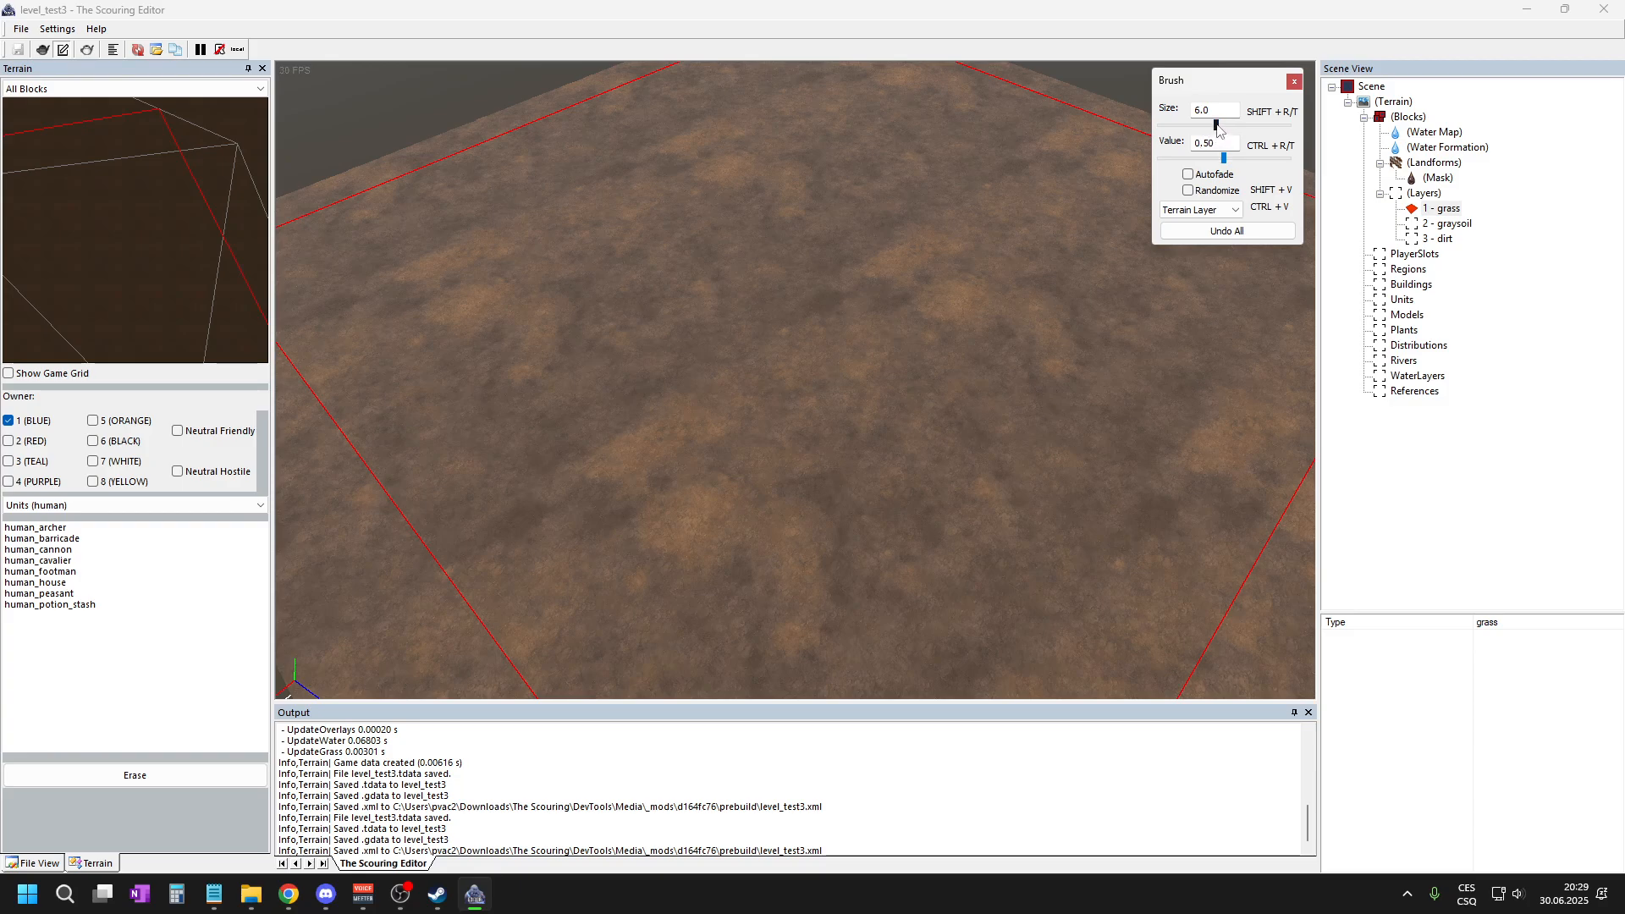
pyautogui.moveTo(1216, 125); pyautogui.dragTo(1277, 127)
pyautogui.moveTo(1224, 161); pyautogui.dragTo(1274, 163)
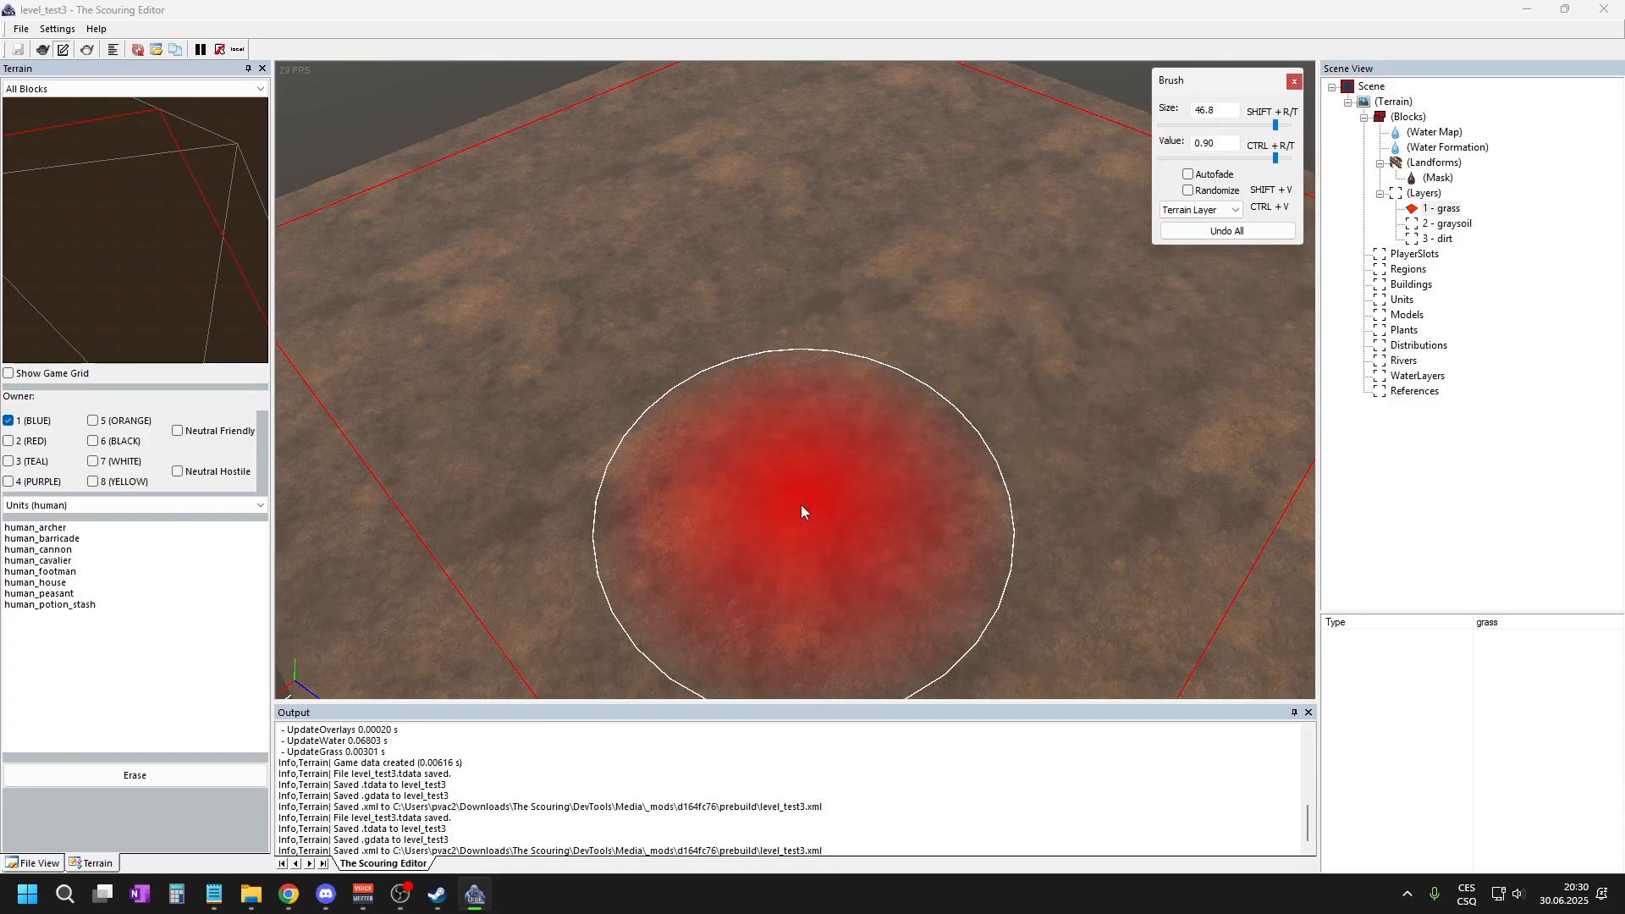
# - Paint grass over roughly one half of the map up to a curved diagonal edge, save the map and rebuild its blocks
pyautogui.scroll(-5, 843, 351)
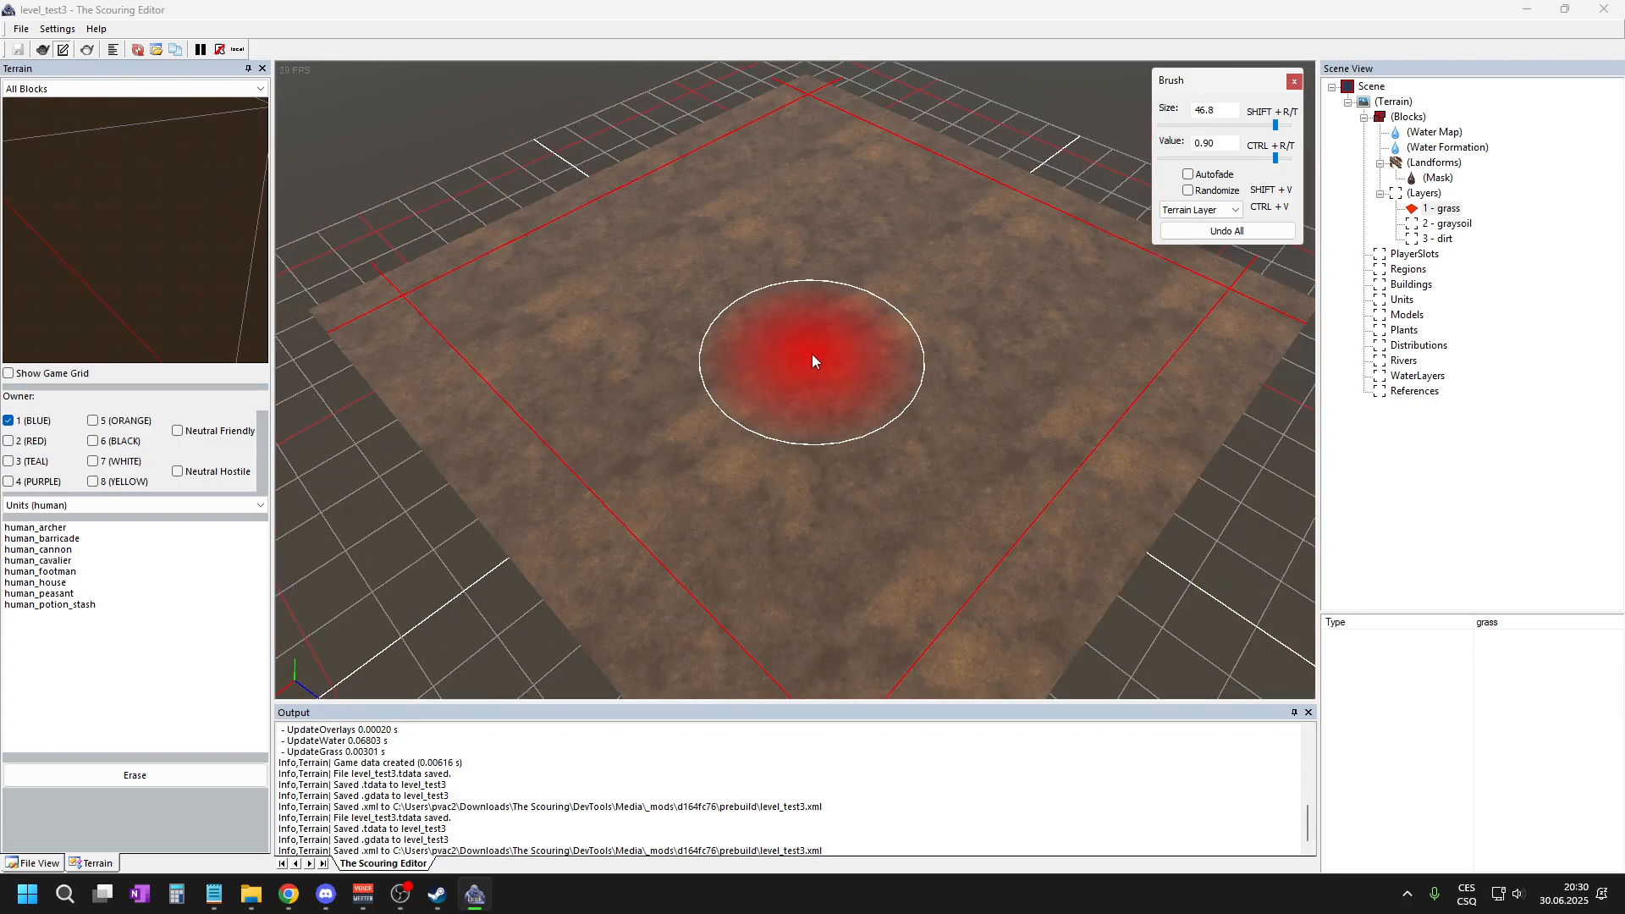
pyautogui.moveTo(698, 592)
pyautogui.mouseDown()
pyautogui.moveTo(572, 532)
pyautogui.moveTo(521, 455)
pyautogui.moveTo(379, 321)
pyautogui.moveTo(461, 287)
pyautogui.mouseUp()
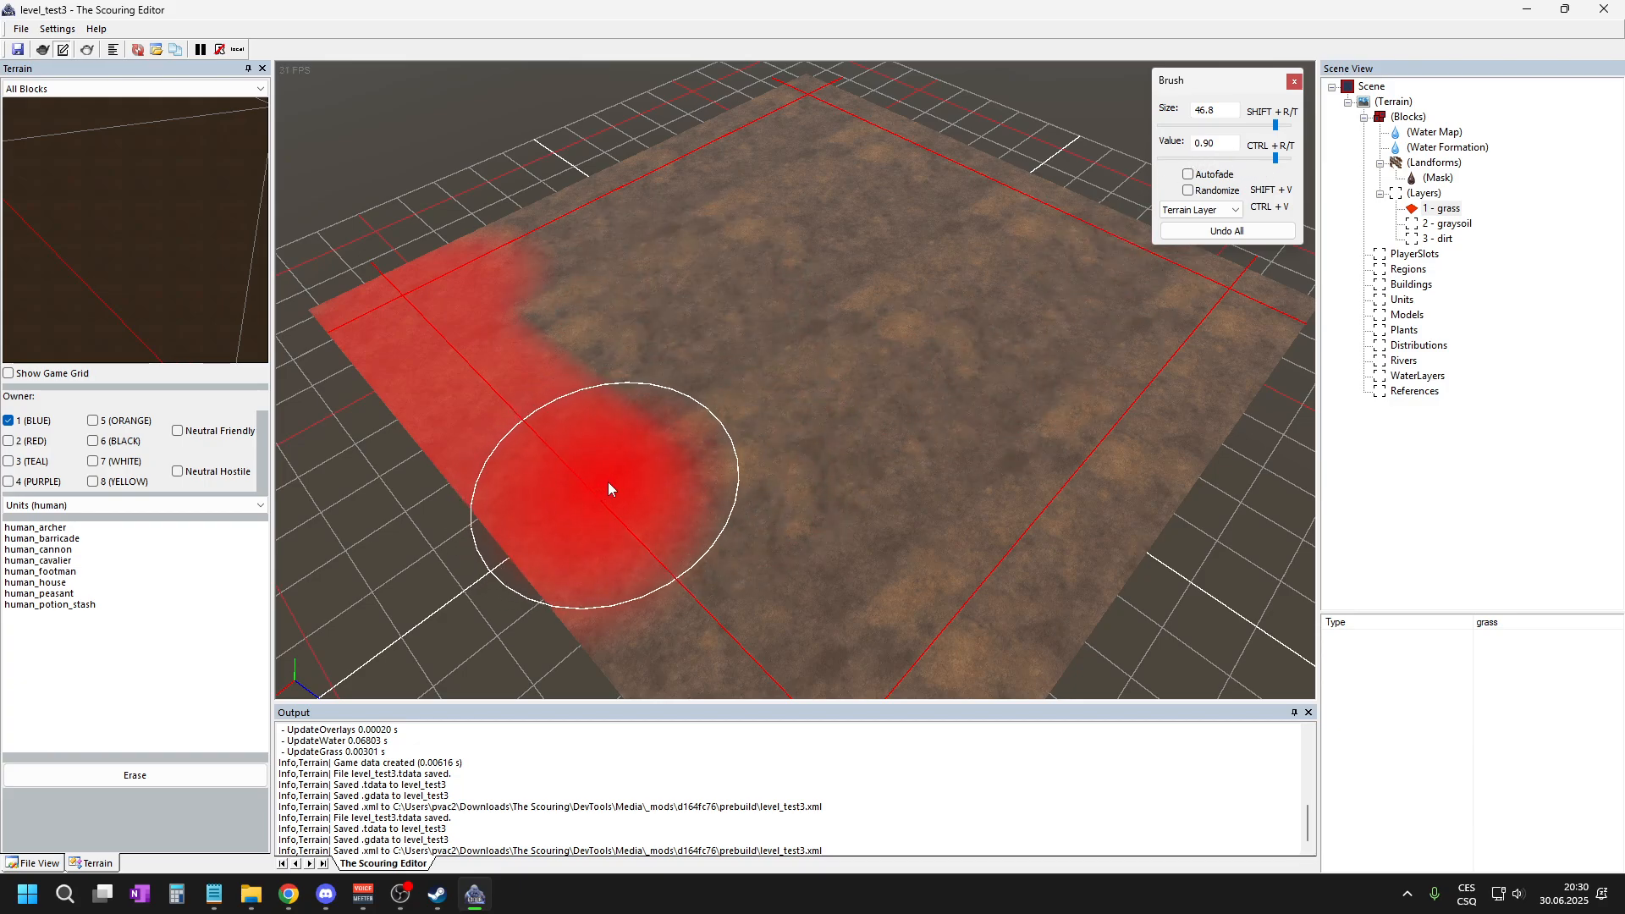
pyautogui.moveTo(591, 481)
pyautogui.mouseDown()
pyautogui.moveTo(646, 367)
pyautogui.moveTo(733, 258)
pyautogui.moveTo(980, 167)
pyautogui.moveTo(604, 361)
pyautogui.moveTo(926, 141)
pyautogui.moveTo(685, 147)
pyautogui.moveTo(864, 87)
pyautogui.moveTo(672, 167)
pyautogui.moveTo(851, 178)
pyautogui.moveTo(581, 599)
pyautogui.moveTo(1052, 144)
pyautogui.moveTo(903, 551)
pyautogui.moveTo(622, 392)
pyautogui.mouseUp()
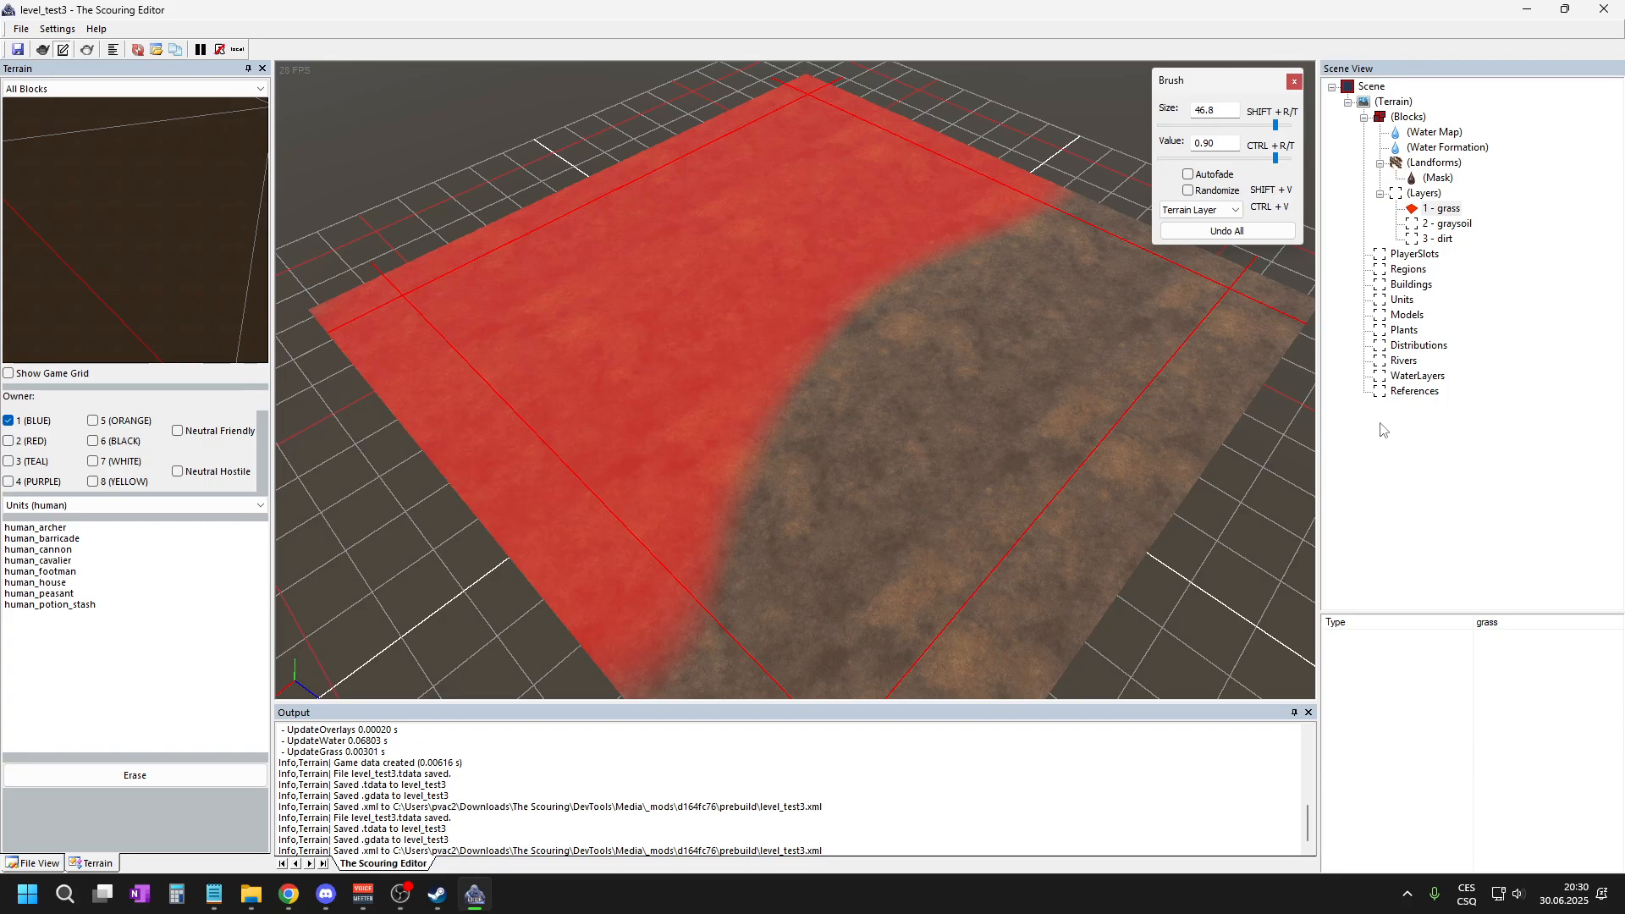
pyautogui.hotkey('ctrl', 's')
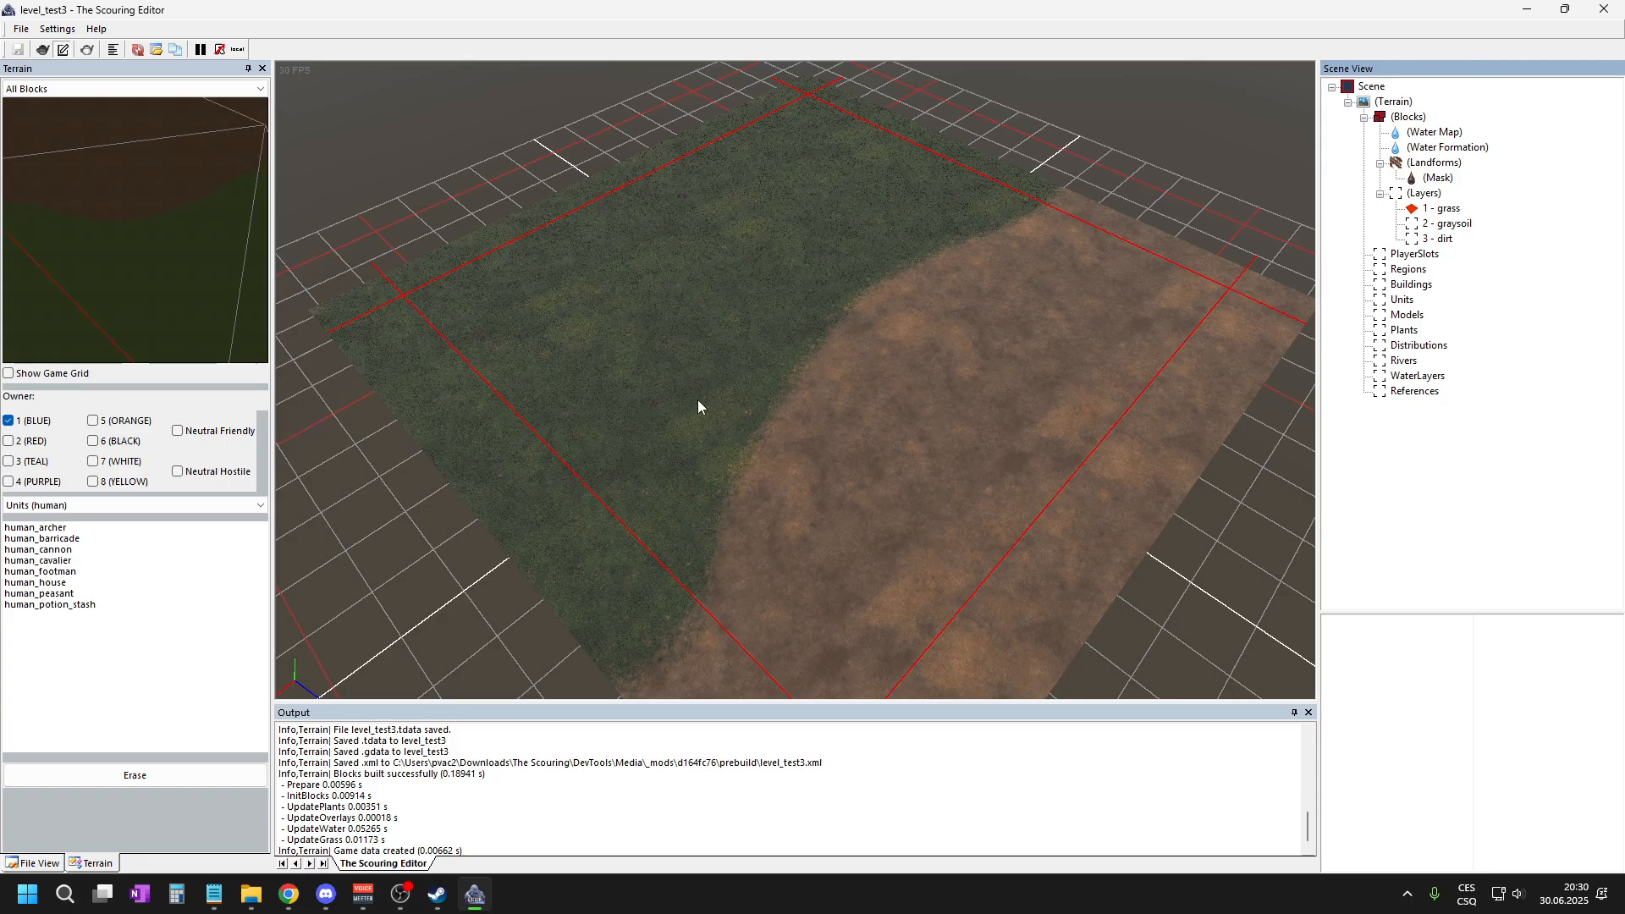
# - Create a layer map file for the 3 - dirt terrain layer
pyautogui.scroll(10, 795, 372)
pyautogui.scroll(5, 863, 415)
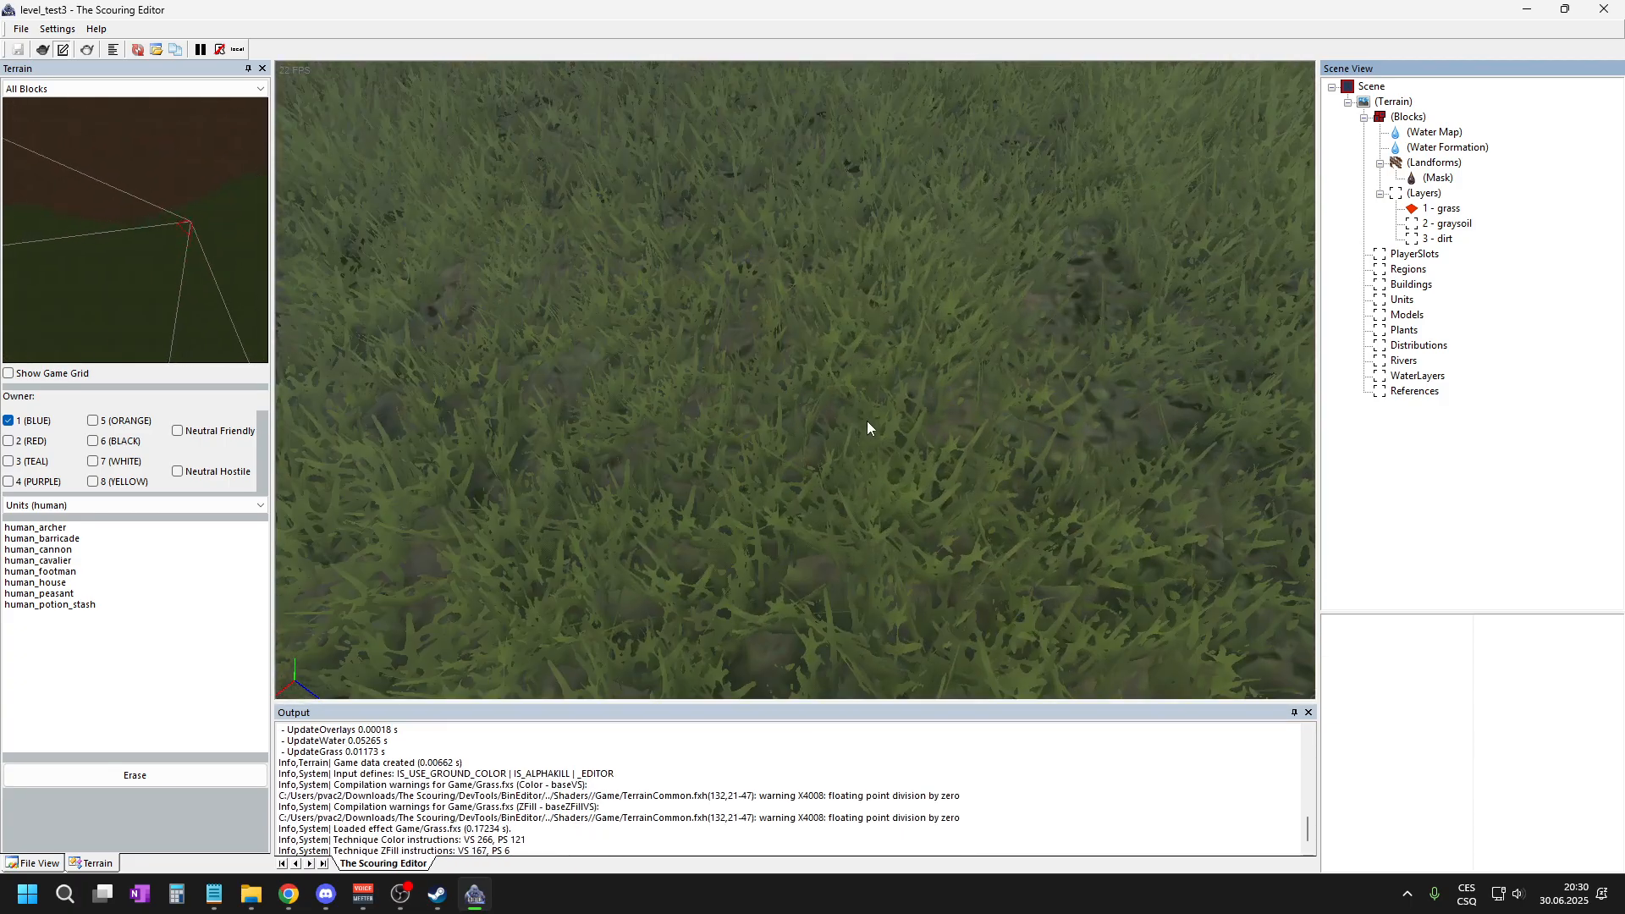
pyautogui.scroll(-5, 838, 360)
pyautogui.scroll(-5, 800, 338)
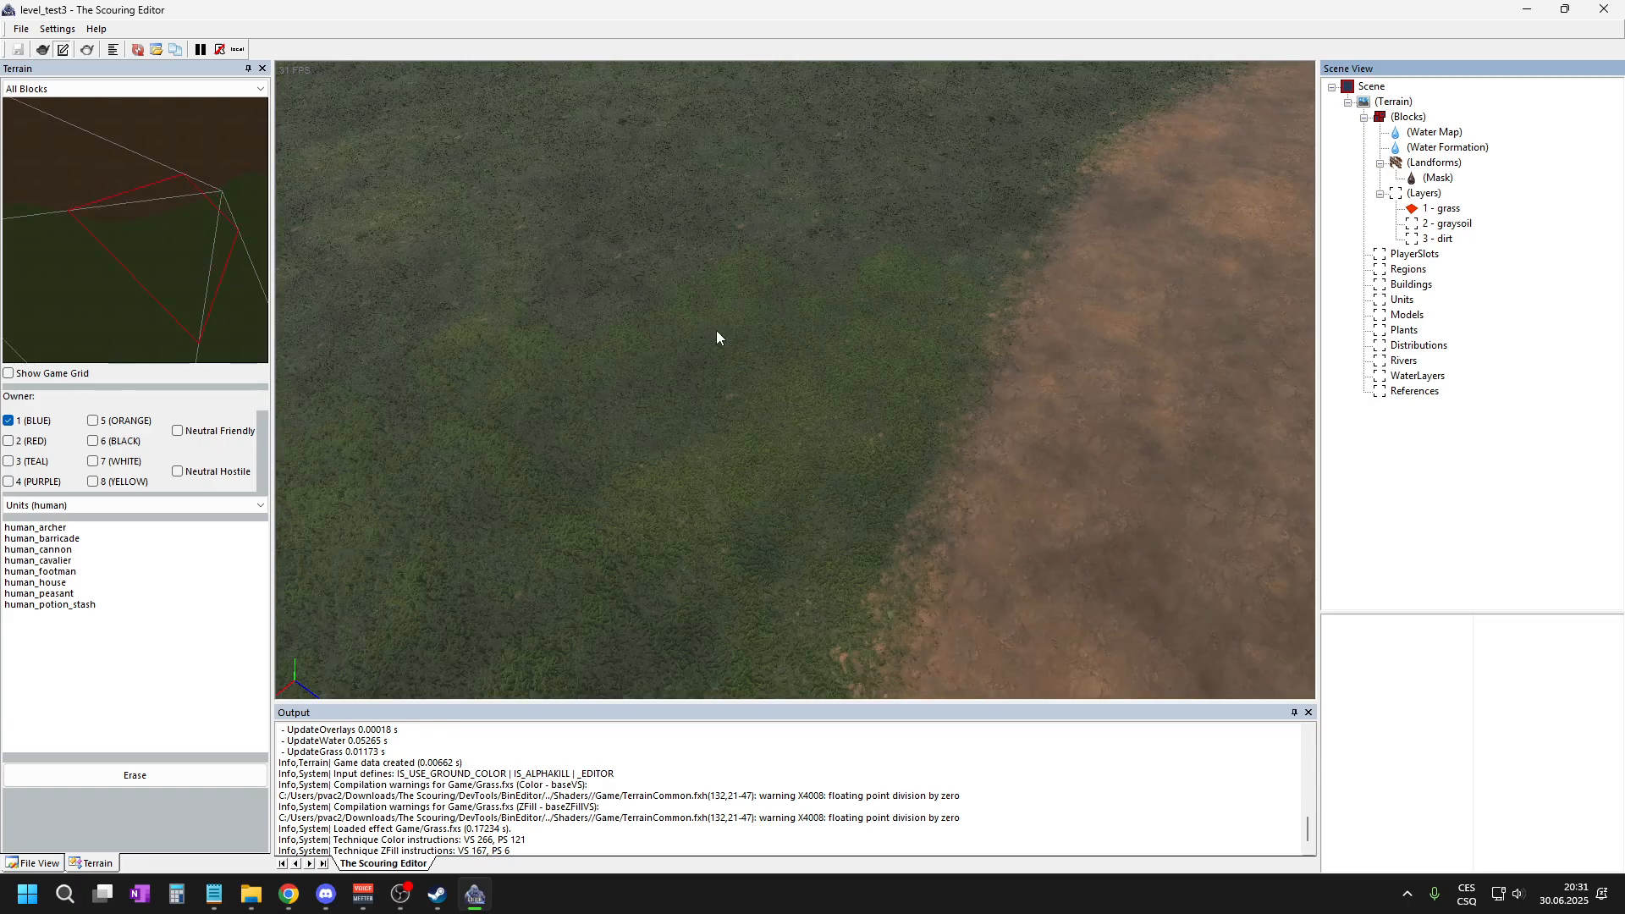
pyautogui.scroll(-2, 812, 324)
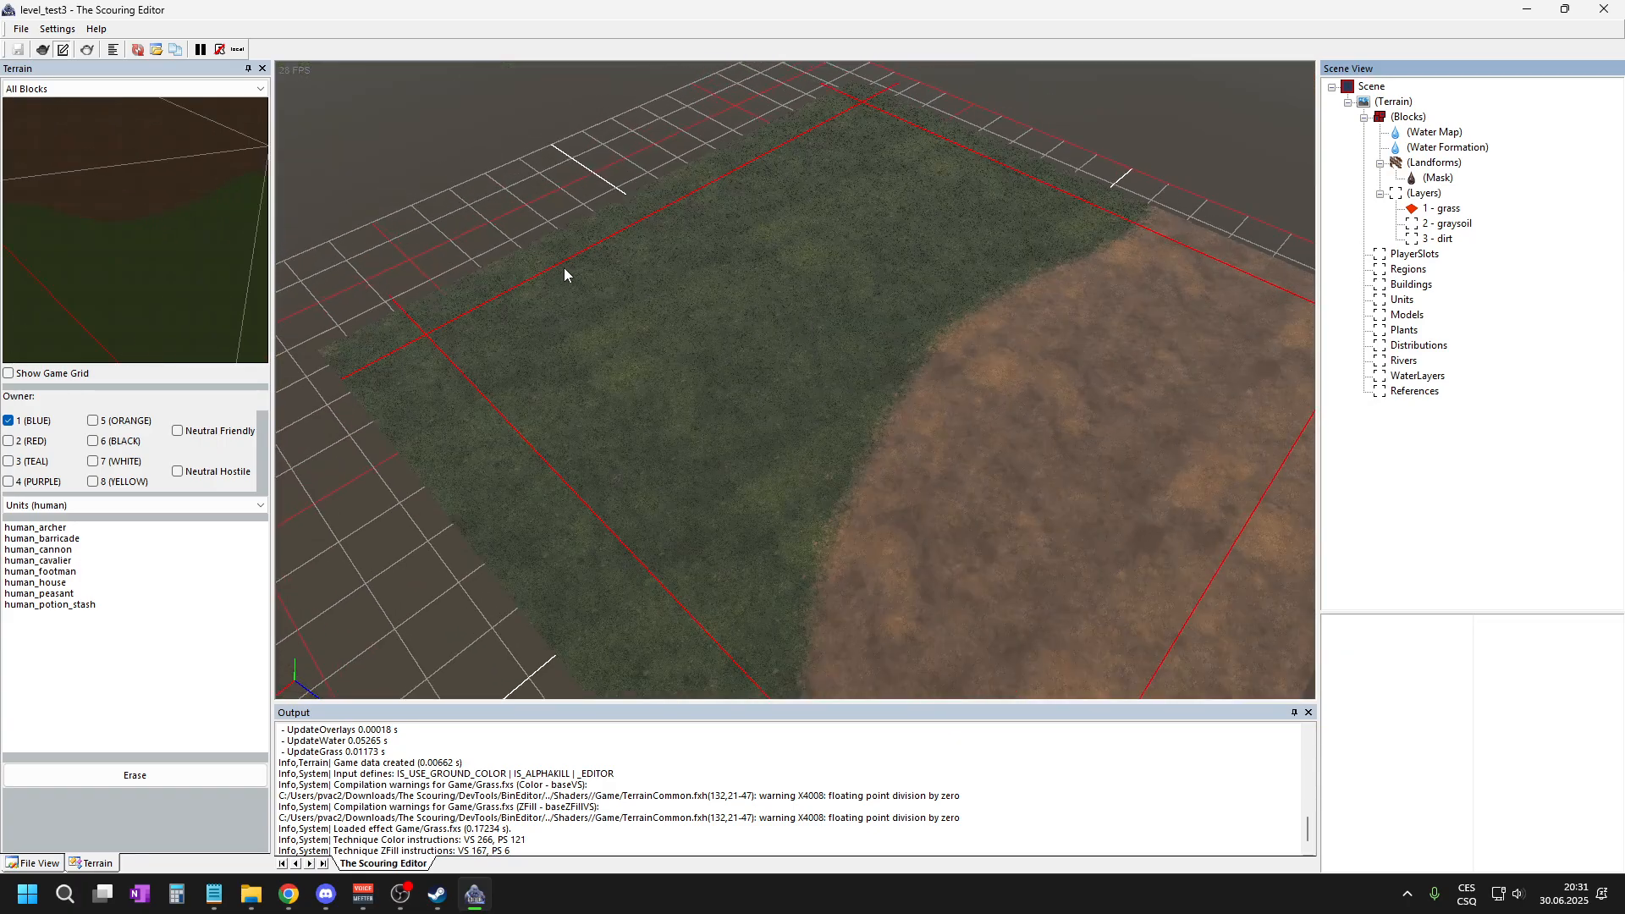
pyautogui.scroll(3, 1084, 360)
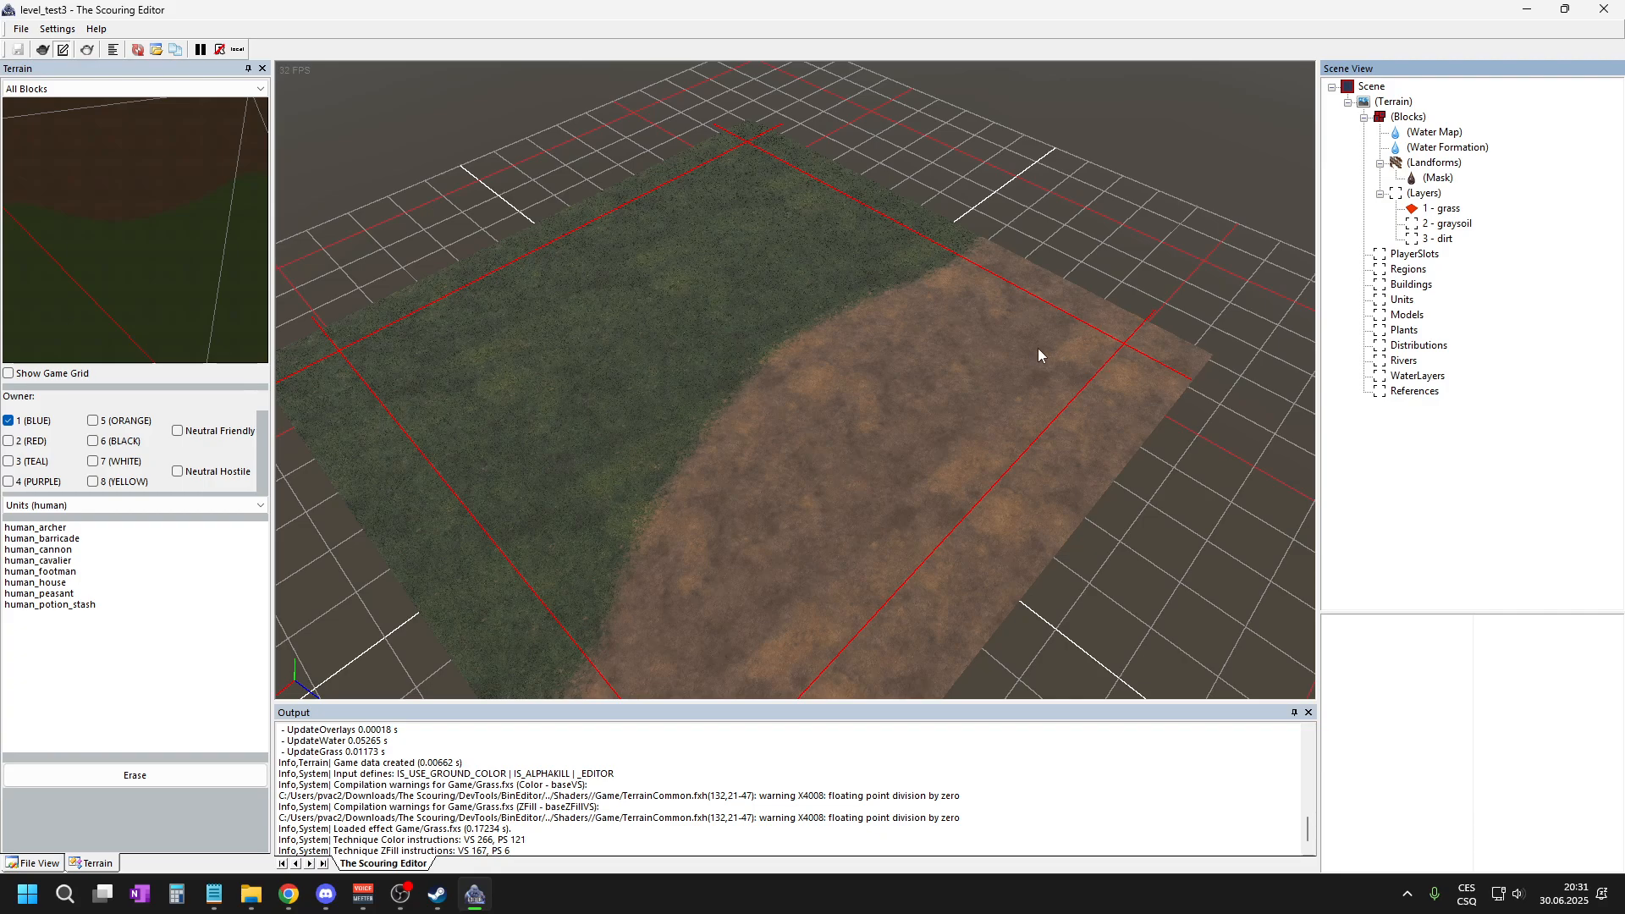
pyautogui.click(1443, 240)
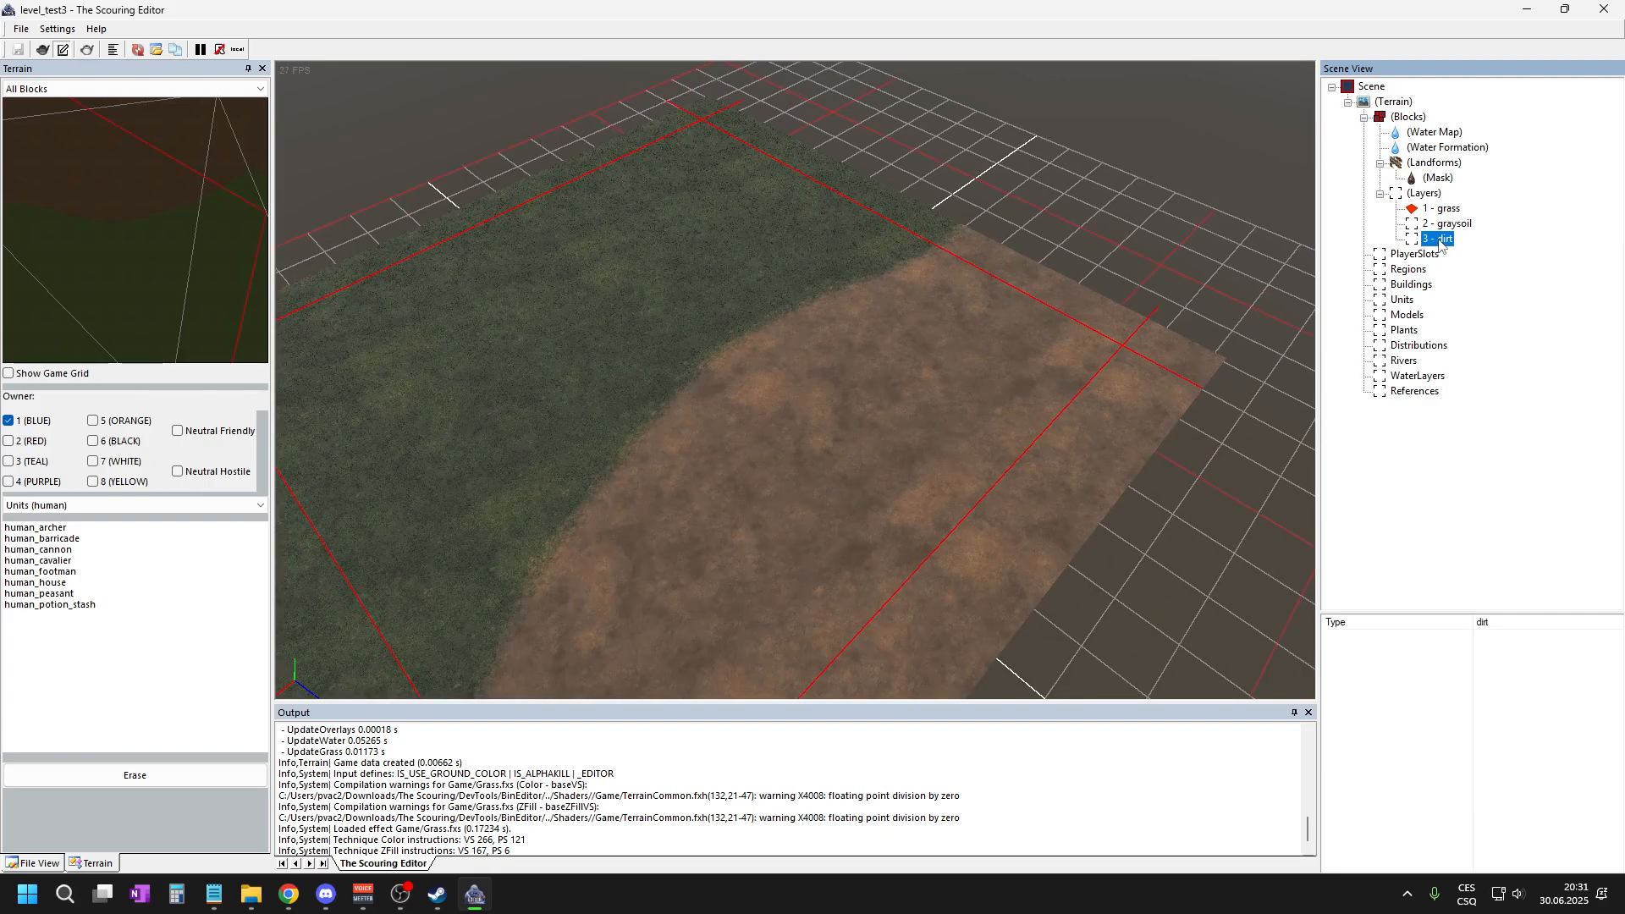
pyautogui.rightClick(1442, 241)
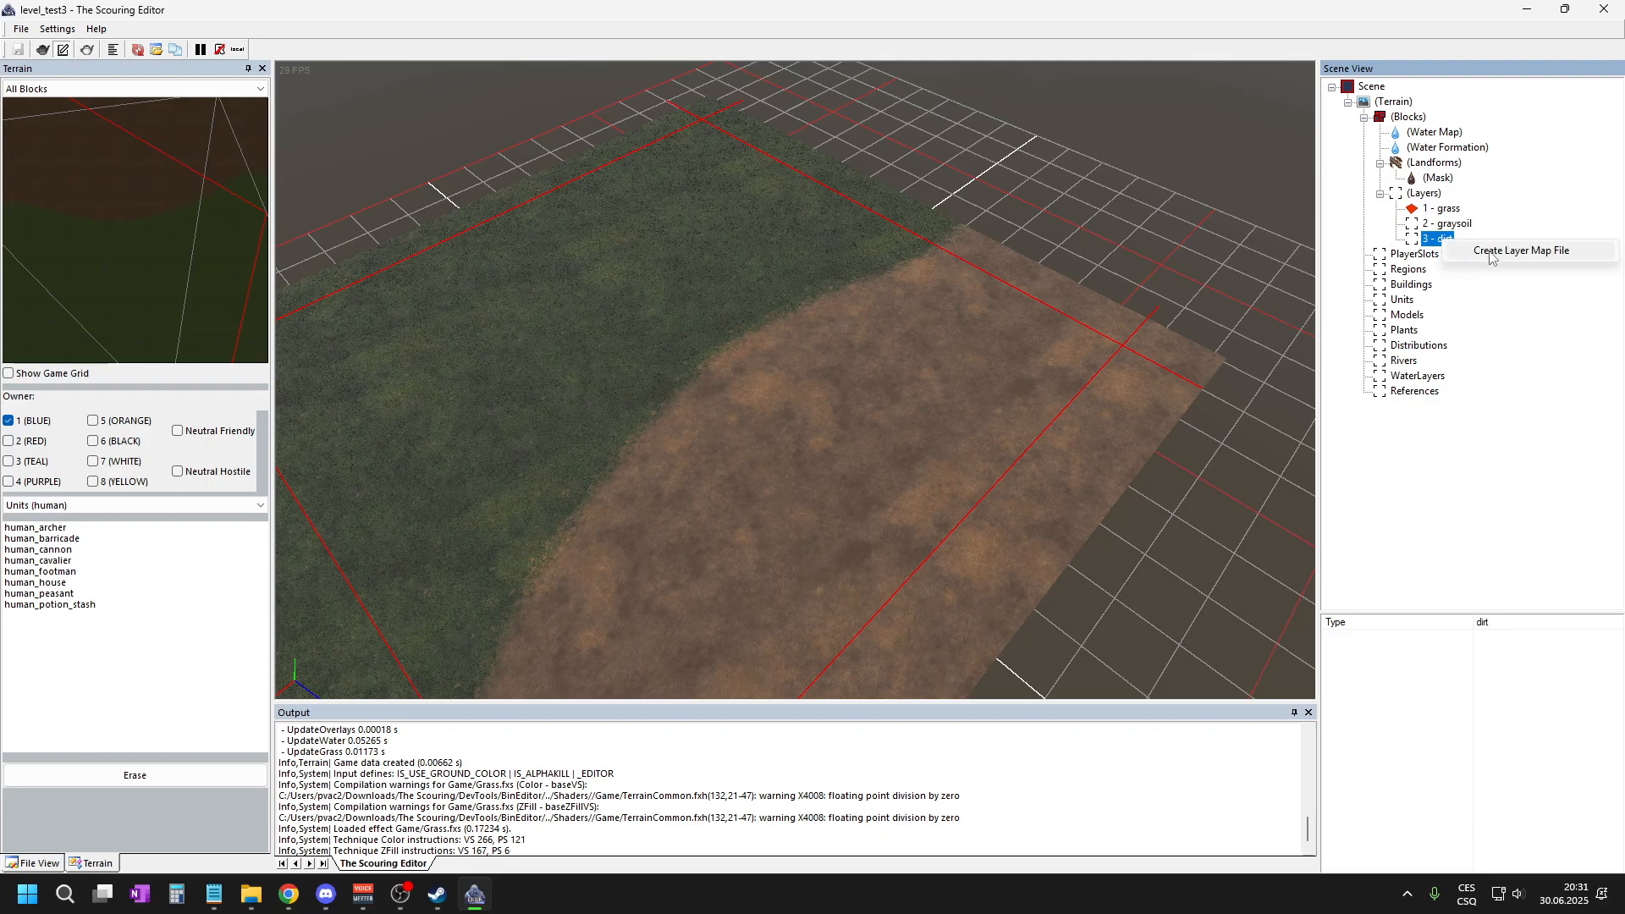
pyautogui.click(1492, 253)
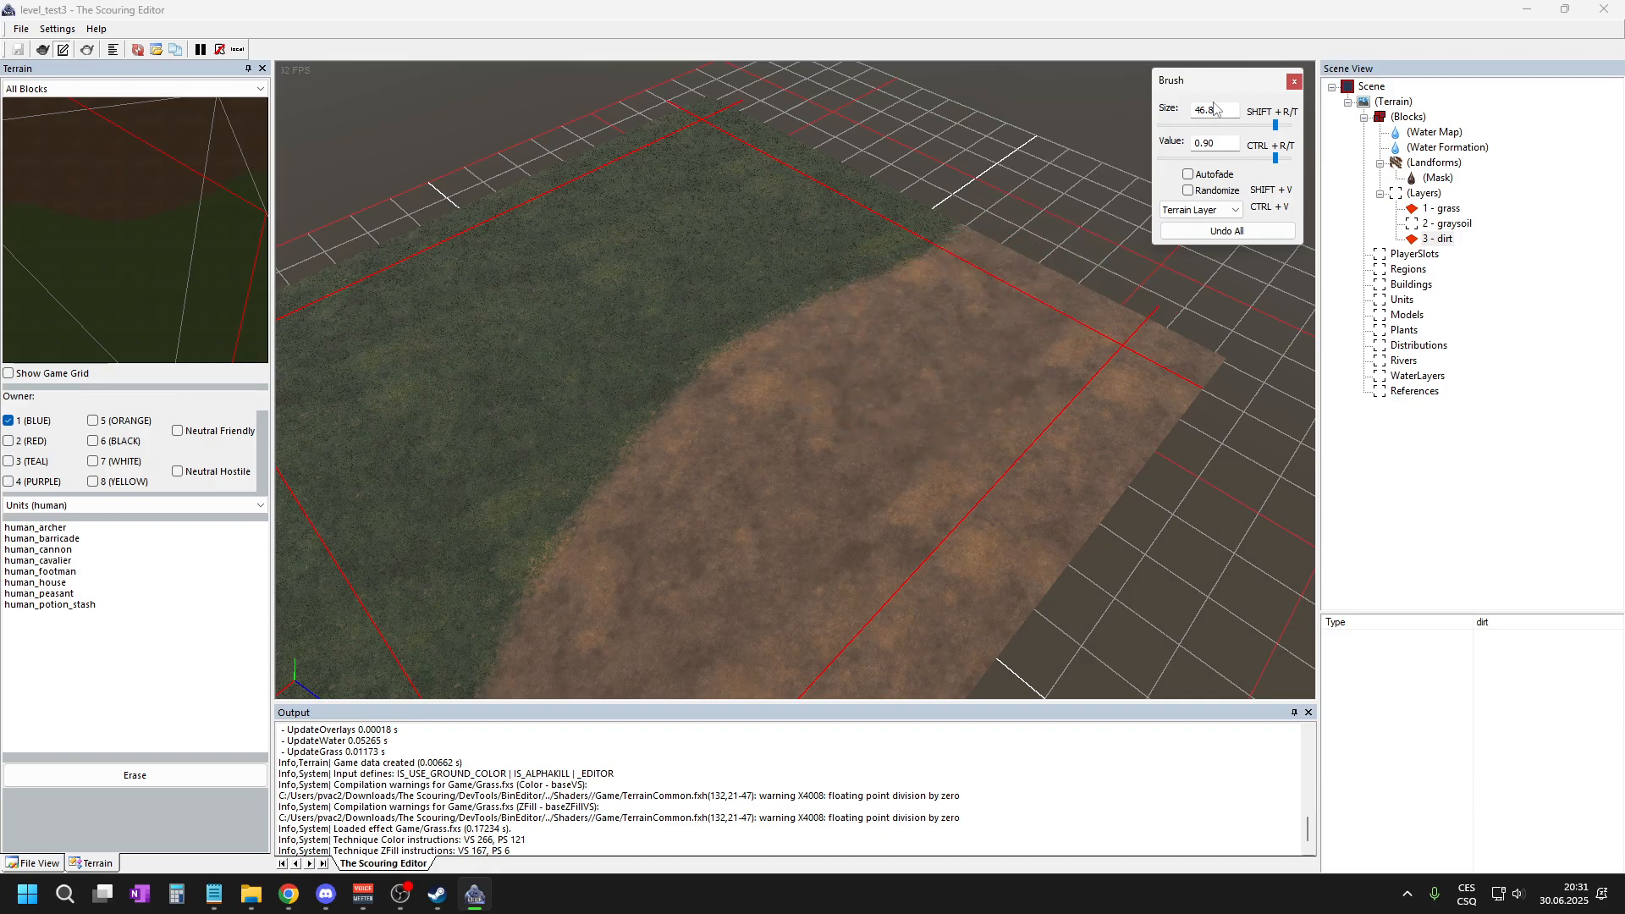
# - Paint the dirt layer over the whole remaining half beside the grass with brush size 46.8 and value 0.90, and rebuild the terrain
pyautogui.scroll(-3, 775, 290)
pyautogui.scroll(3, 774, 485)
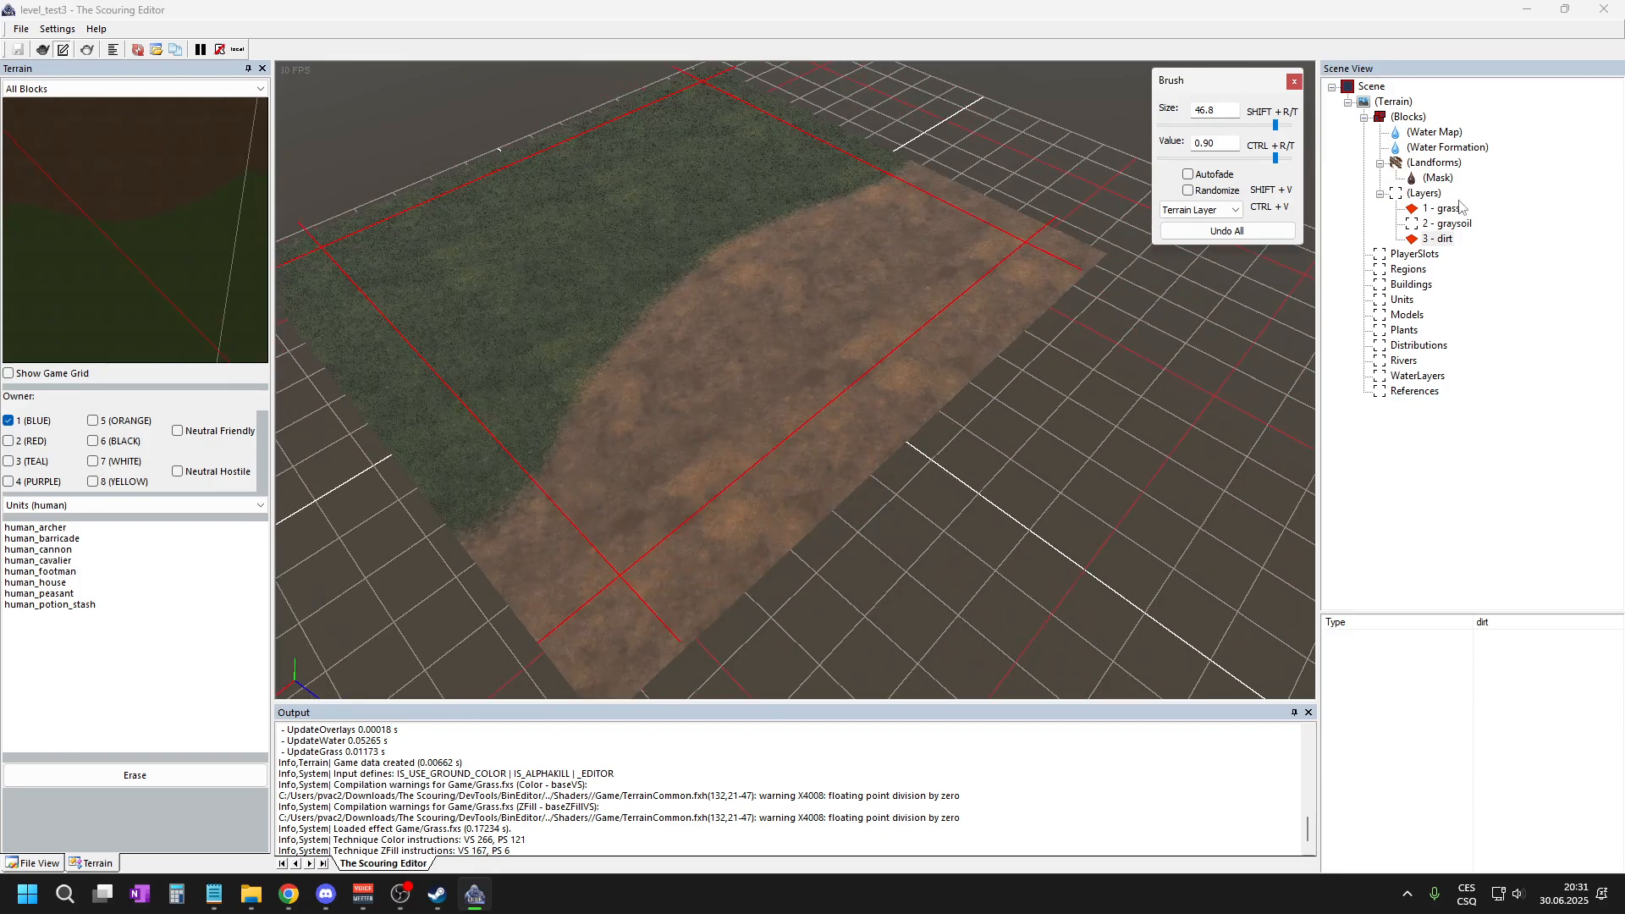
pyautogui.scroll(-1, 760, 428)
pyautogui.scroll(1, 675, 549)
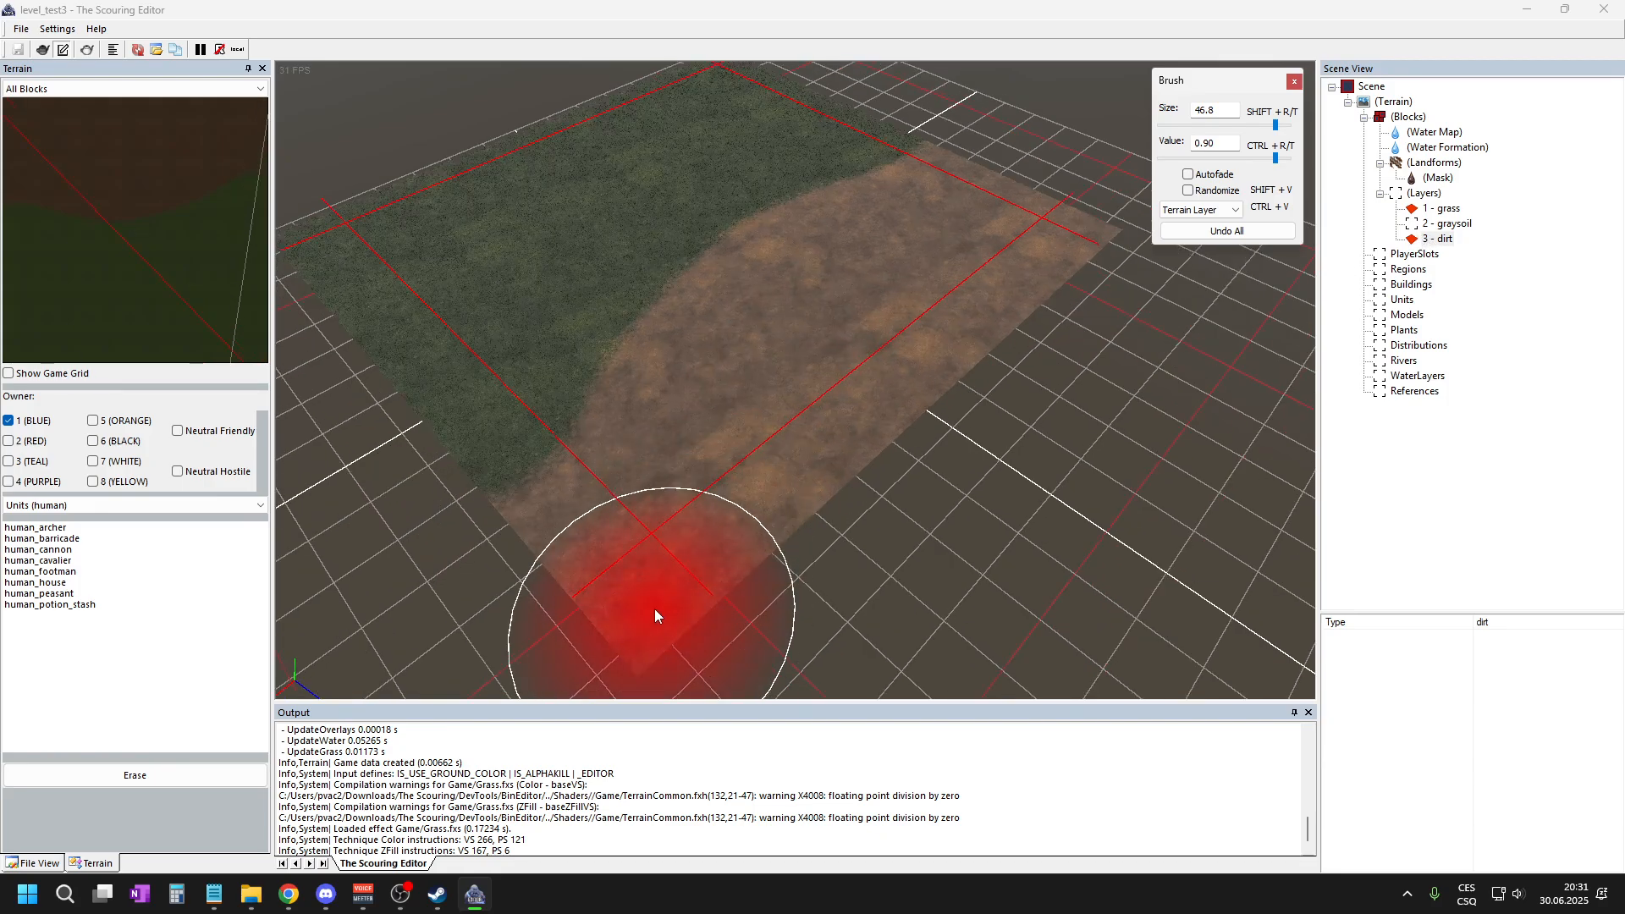
pyautogui.moveTo(656, 616)
pyautogui.mouseDown()
pyautogui.moveTo(638, 627)
pyautogui.moveTo(620, 566)
pyautogui.mouseUp()
pyautogui.moveTo(596, 546)
pyautogui.mouseDown()
pyautogui.moveTo(642, 445)
pyautogui.moveTo(738, 322)
pyautogui.moveTo(857, 215)
pyautogui.moveTo(911, 198)
pyautogui.moveTo(793, 325)
pyautogui.moveTo(1010, 253)
pyautogui.moveTo(661, 566)
pyautogui.mouseUp()
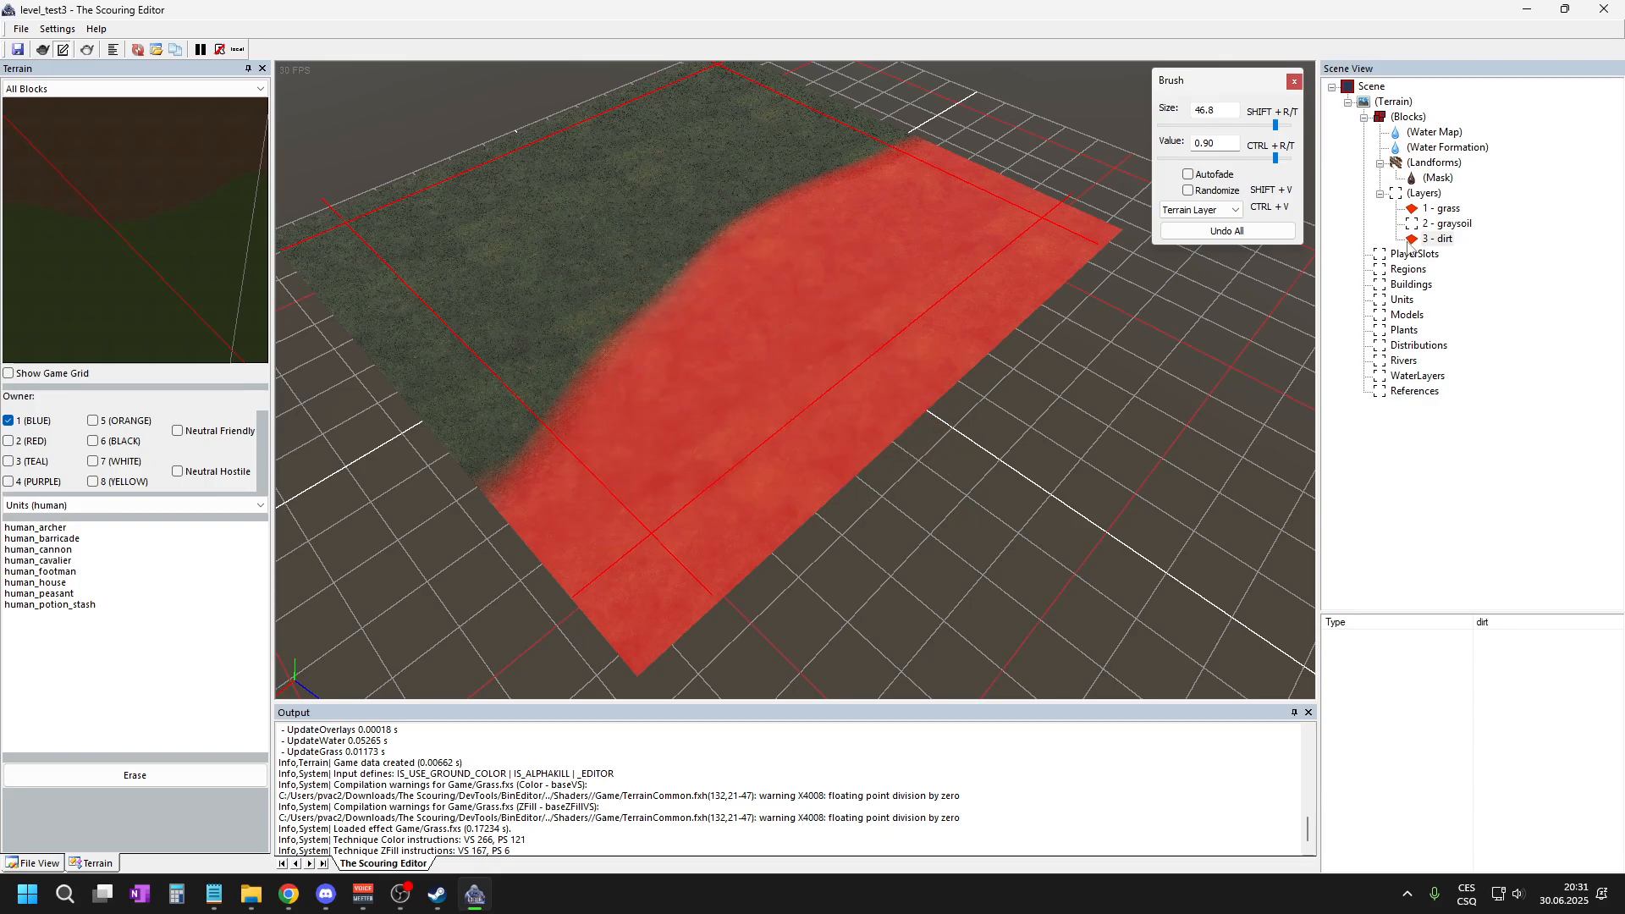
pyautogui.click(1294, 81)
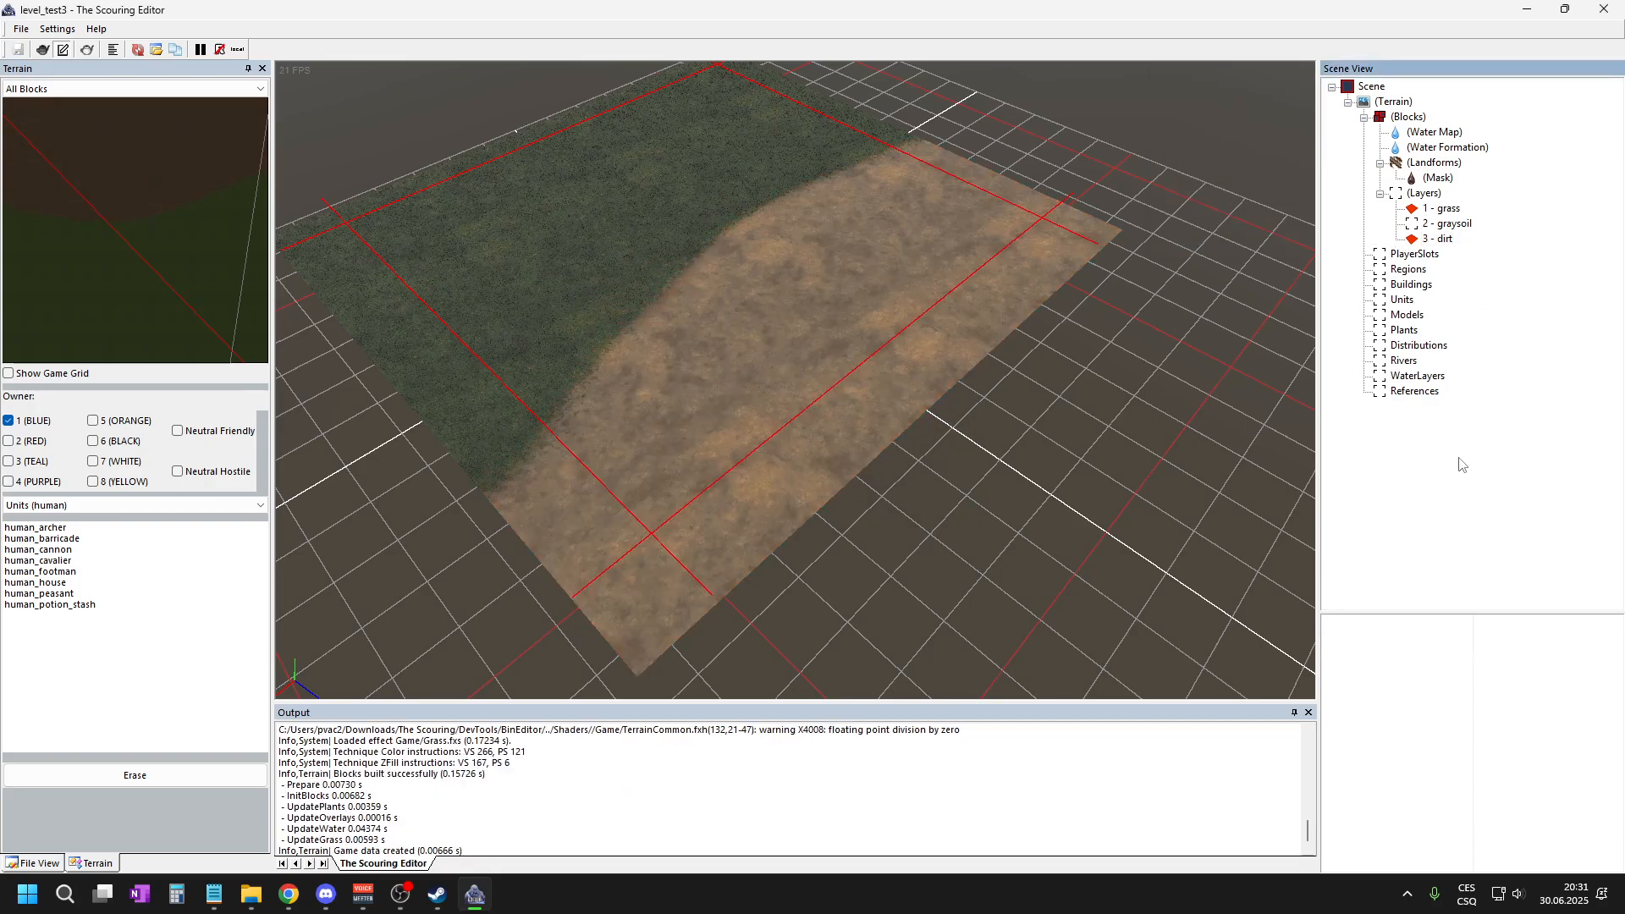
# - Choose the Deep Water brush for Water Formation and set its size to 26.2
pyautogui.scroll(2, 715, 406)
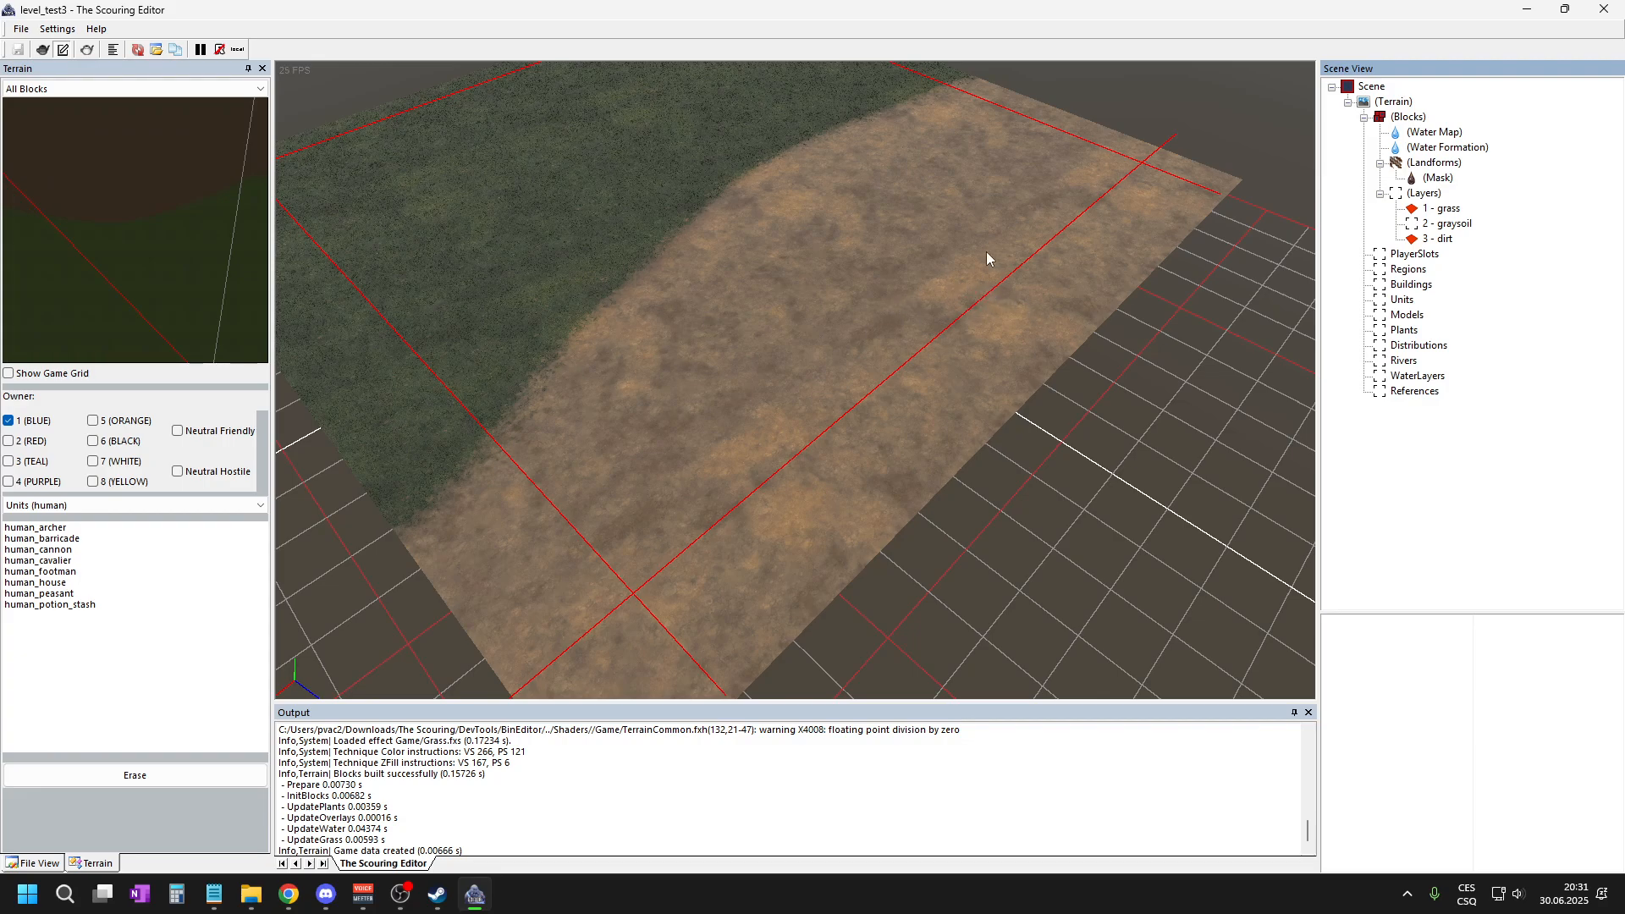
pyautogui.moveTo(987, 252); pyautogui.dragTo(984, 257, button='middle')
pyautogui.scroll(-2, 985, 257)
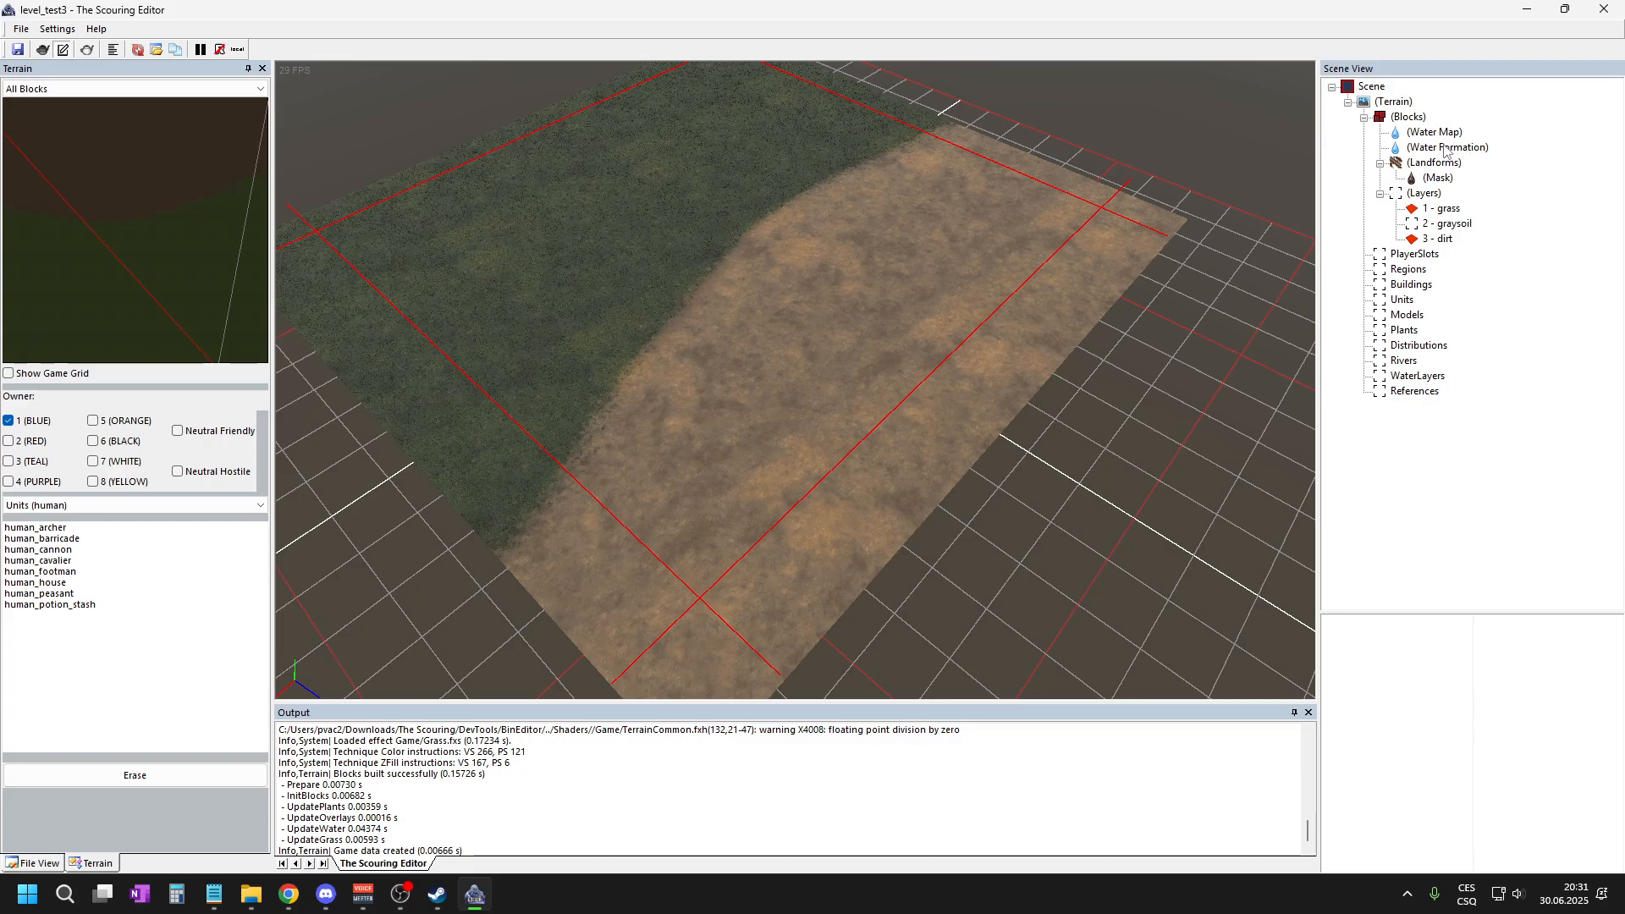
pyautogui.click(1445, 148)
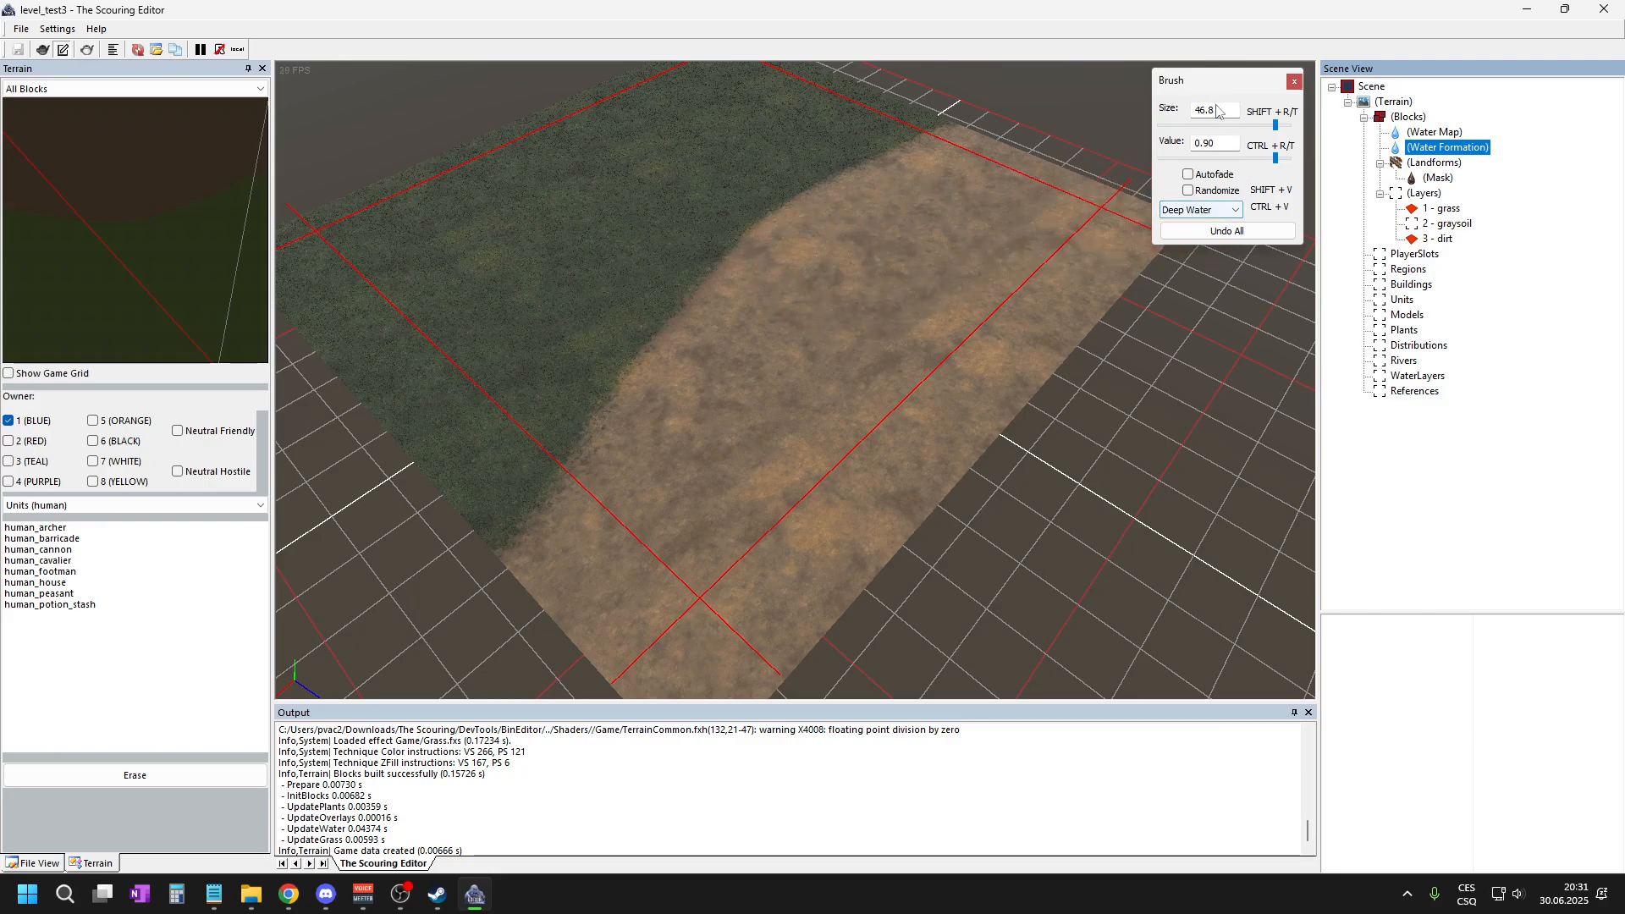
pyautogui.click(1221, 212)
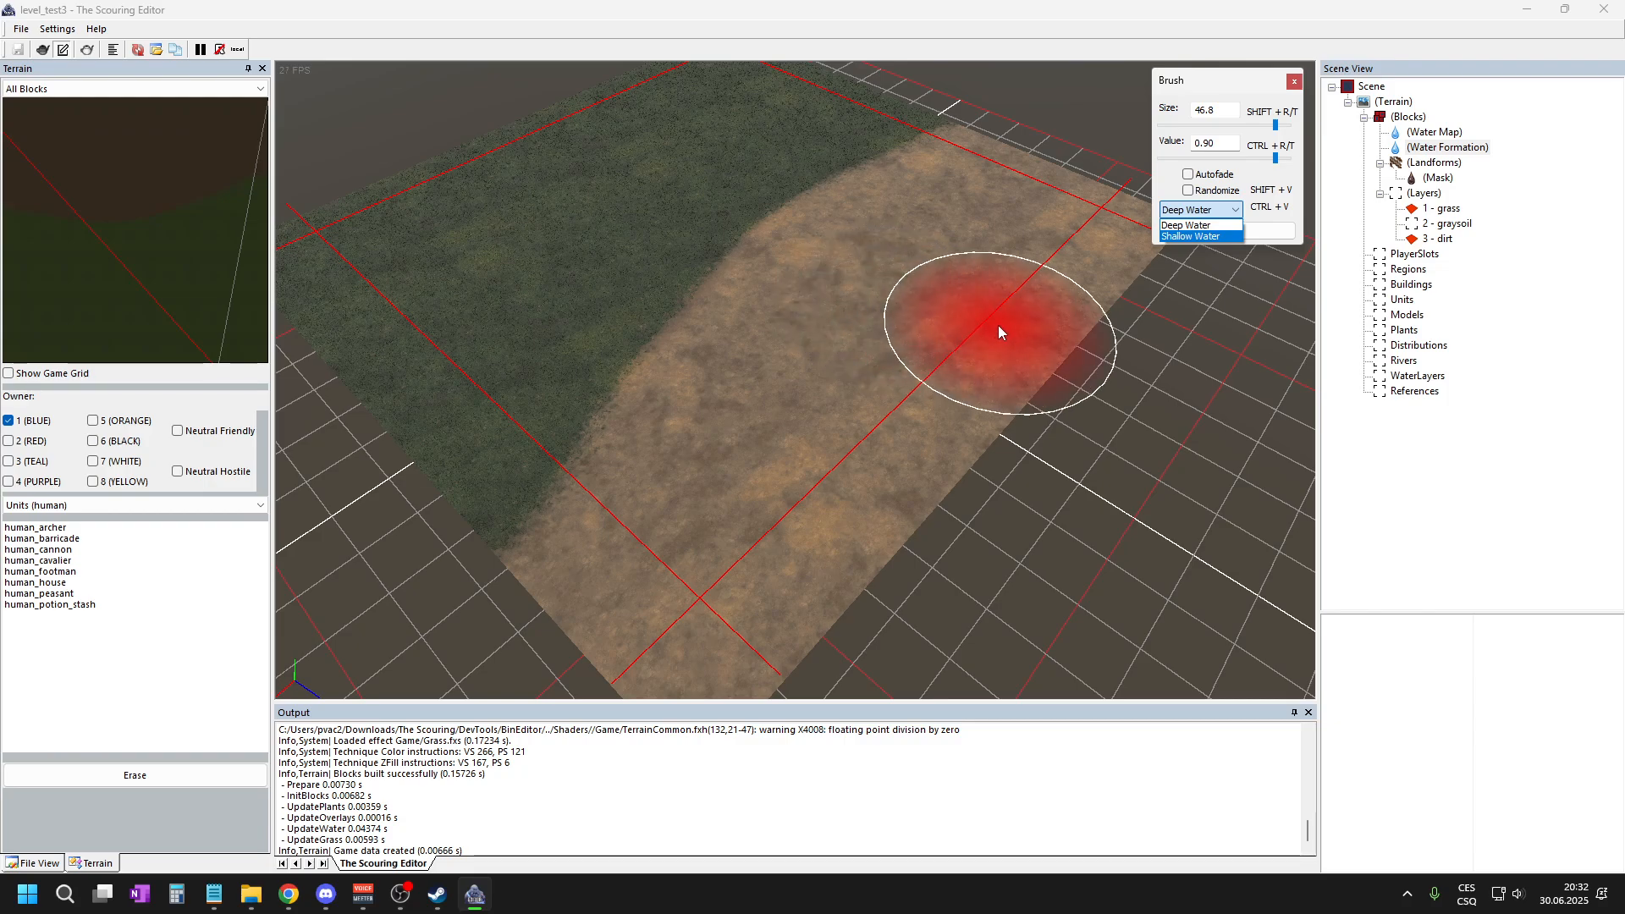
pyautogui.click(1188, 225)
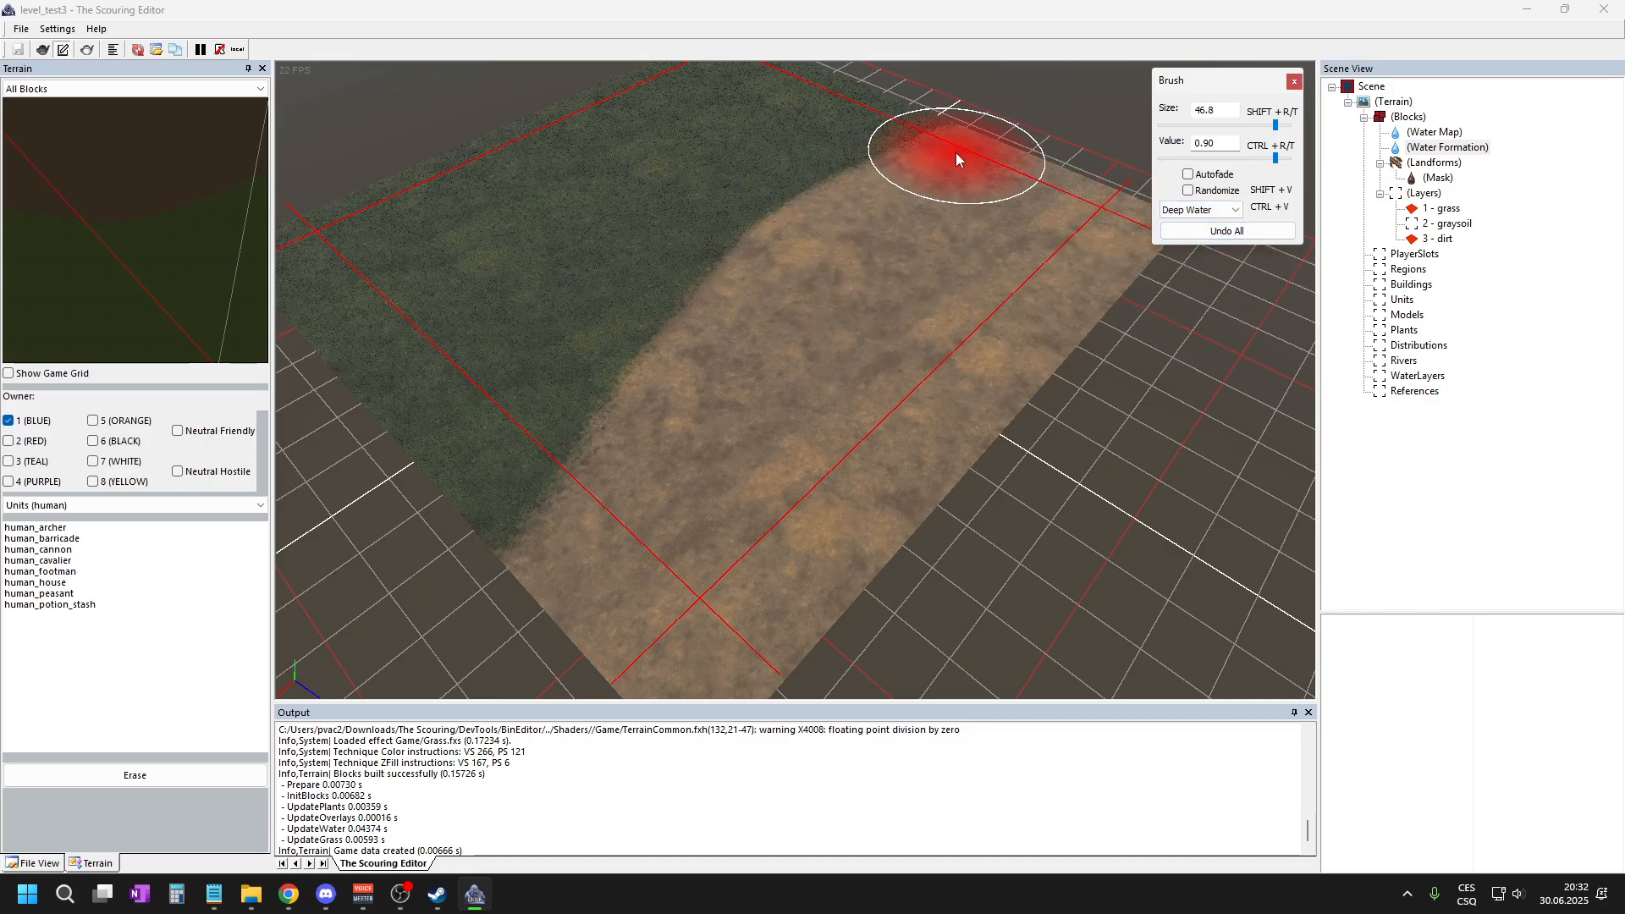
pyautogui.moveTo(1276, 125)
pyautogui.mouseDown()
pyautogui.moveTo(1241, 132)
pyautogui.moveTo(1257, 124)
pyautogui.mouseUp()
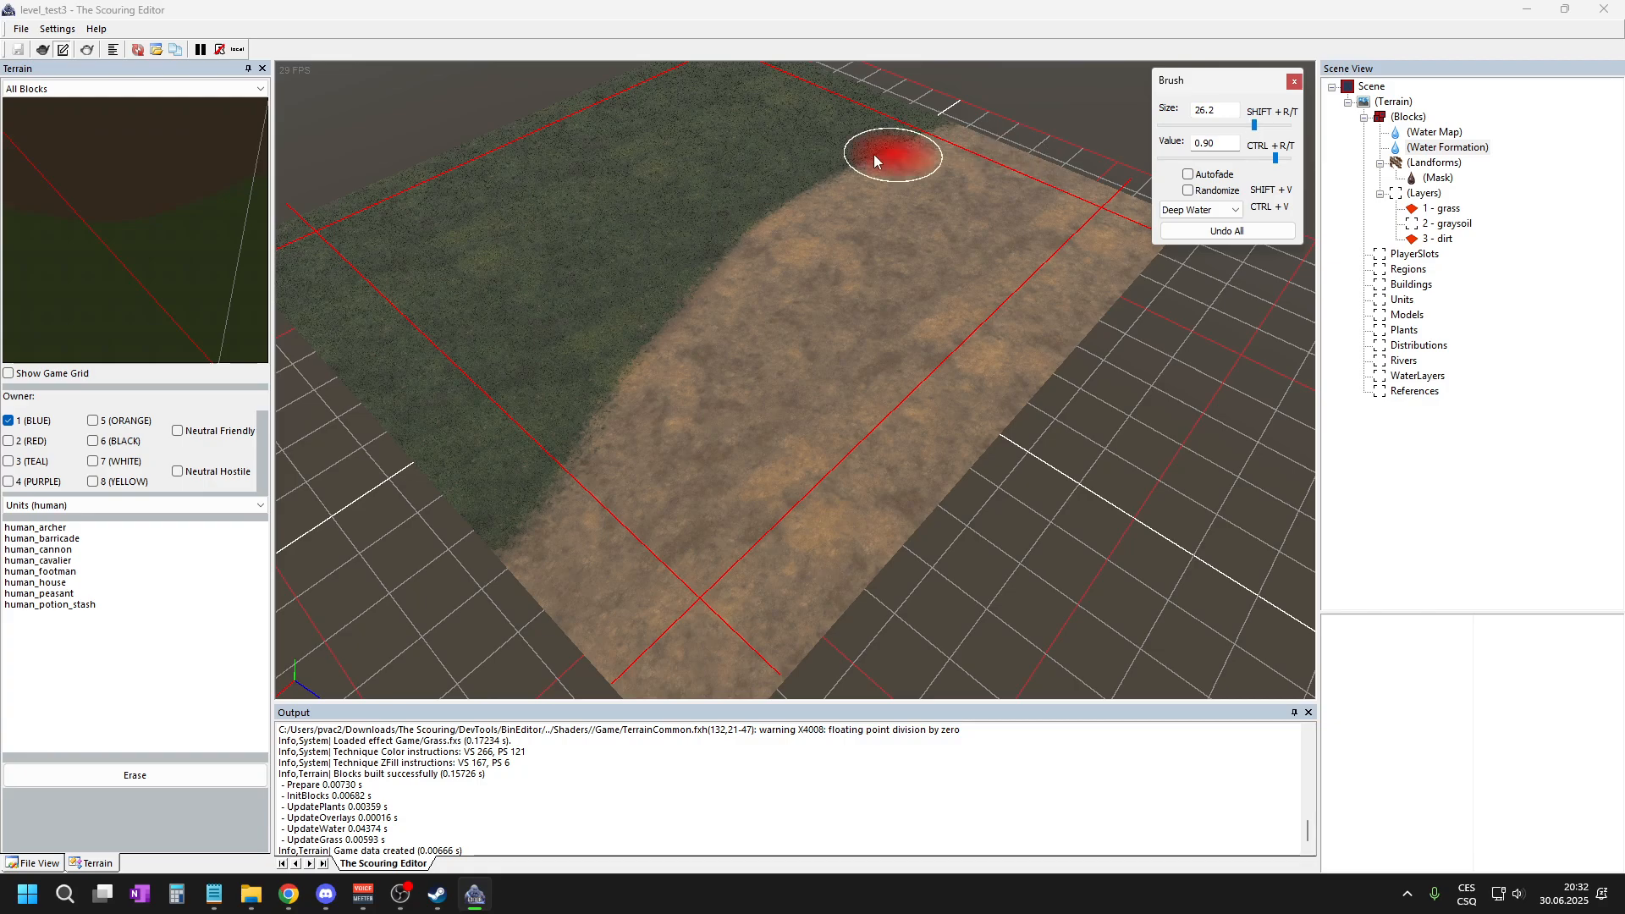
# - Paint a deep water river along the full boundary between grass and dirt, and rebuild the terrain
pyautogui.click(953, 133)
pyautogui.moveTo(927, 145)
pyautogui.mouseDown()
pyautogui.moveTo(855, 169)
pyautogui.moveTo(679, 310)
pyautogui.moveTo(607, 398)
pyautogui.moveTo(503, 601)
pyautogui.mouseUp()
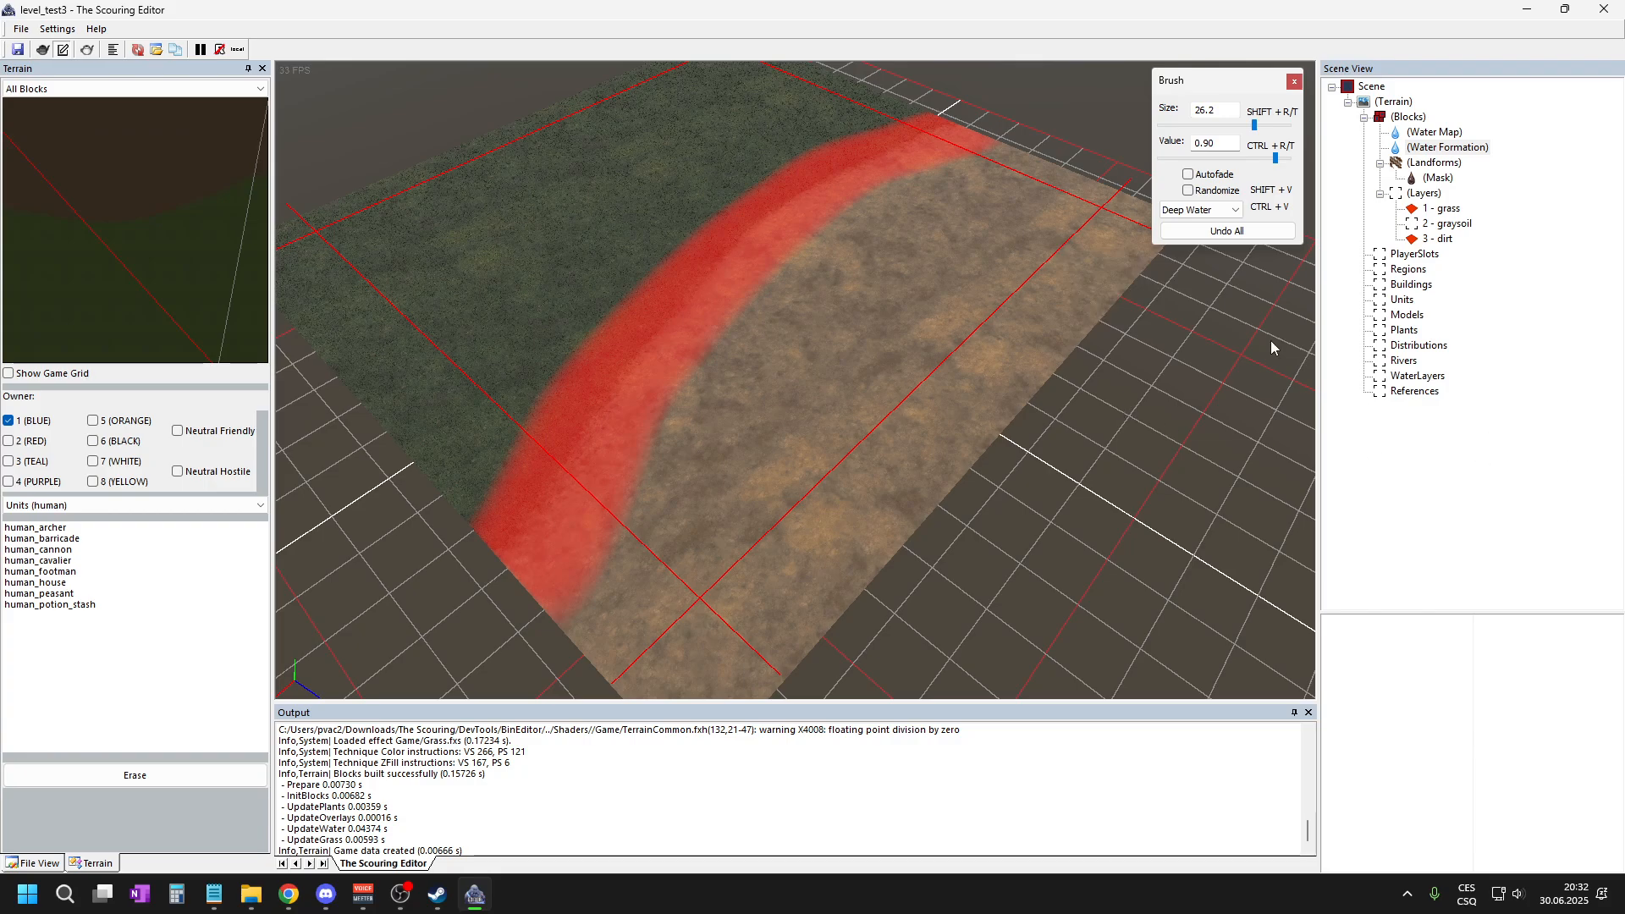
pyautogui.click(1470, 504)
pyautogui.click(800, 512)
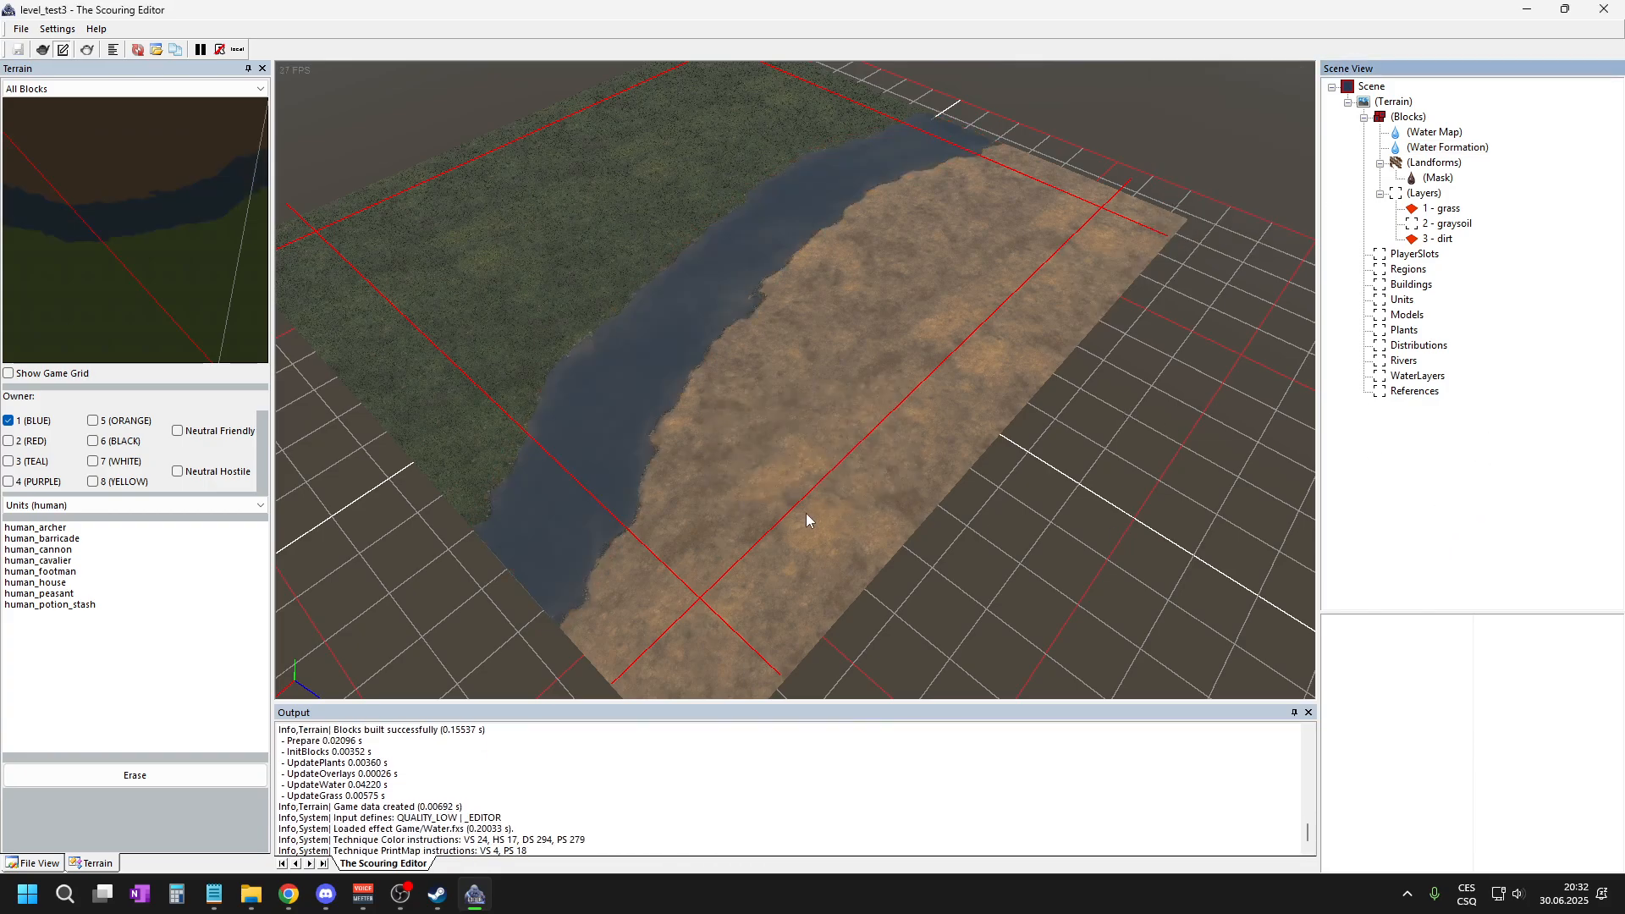
# - Erase the deep water across a middle section of the river using the Deep Water brush at value 0.00
pyautogui.scroll(5, 720, 195)
pyautogui.scroll(5, 834, 578)
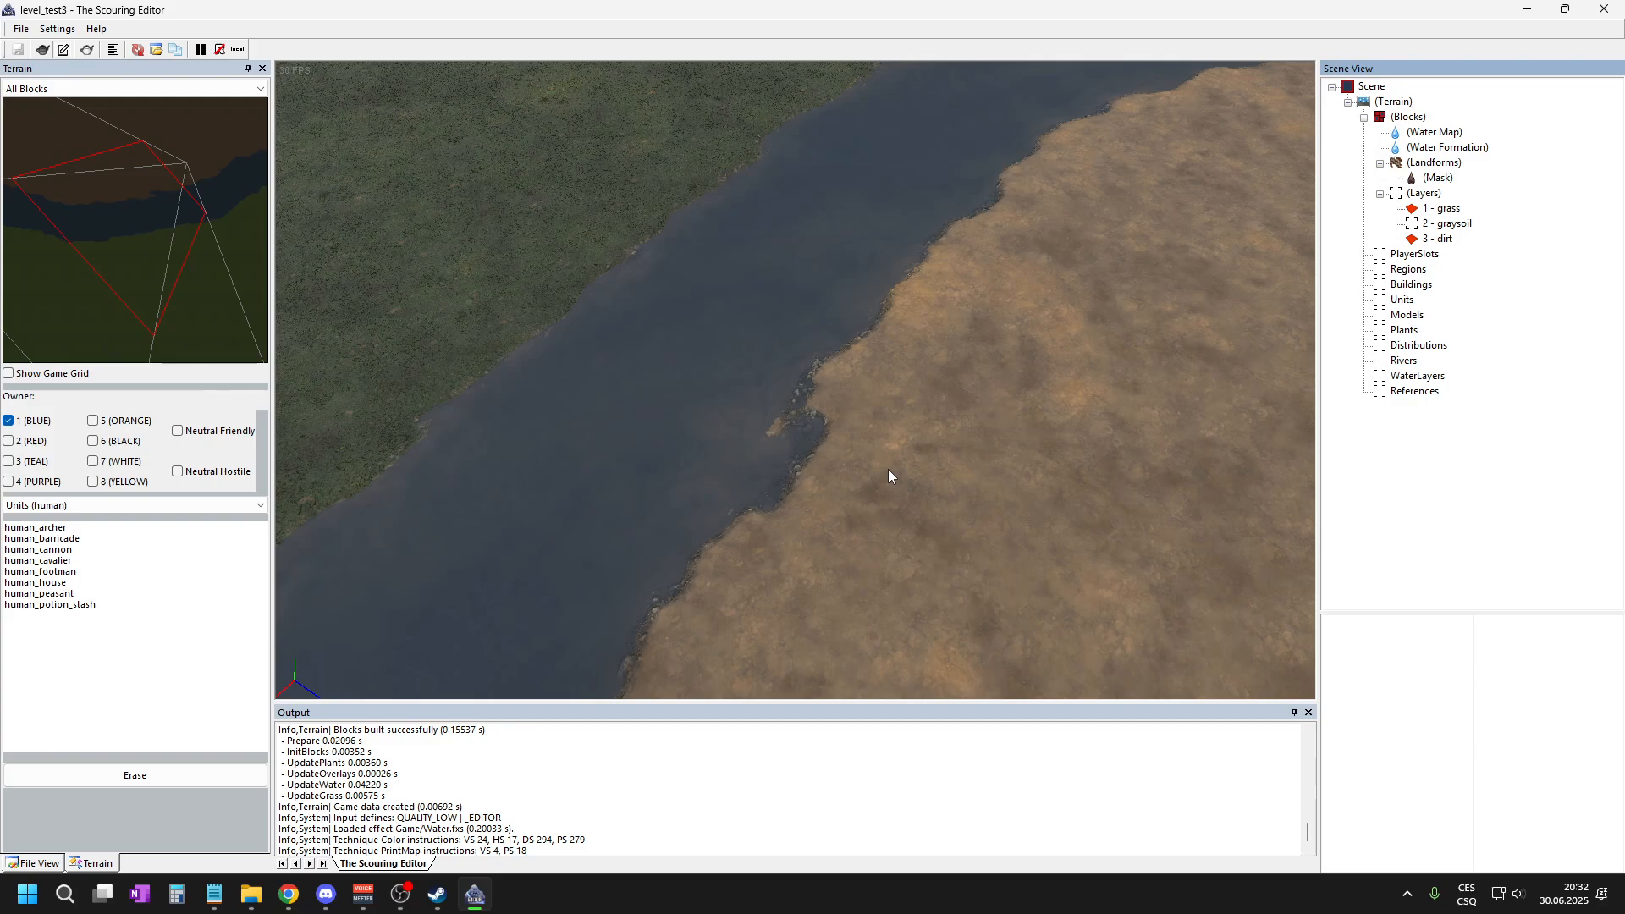
pyautogui.click(1442, 148)
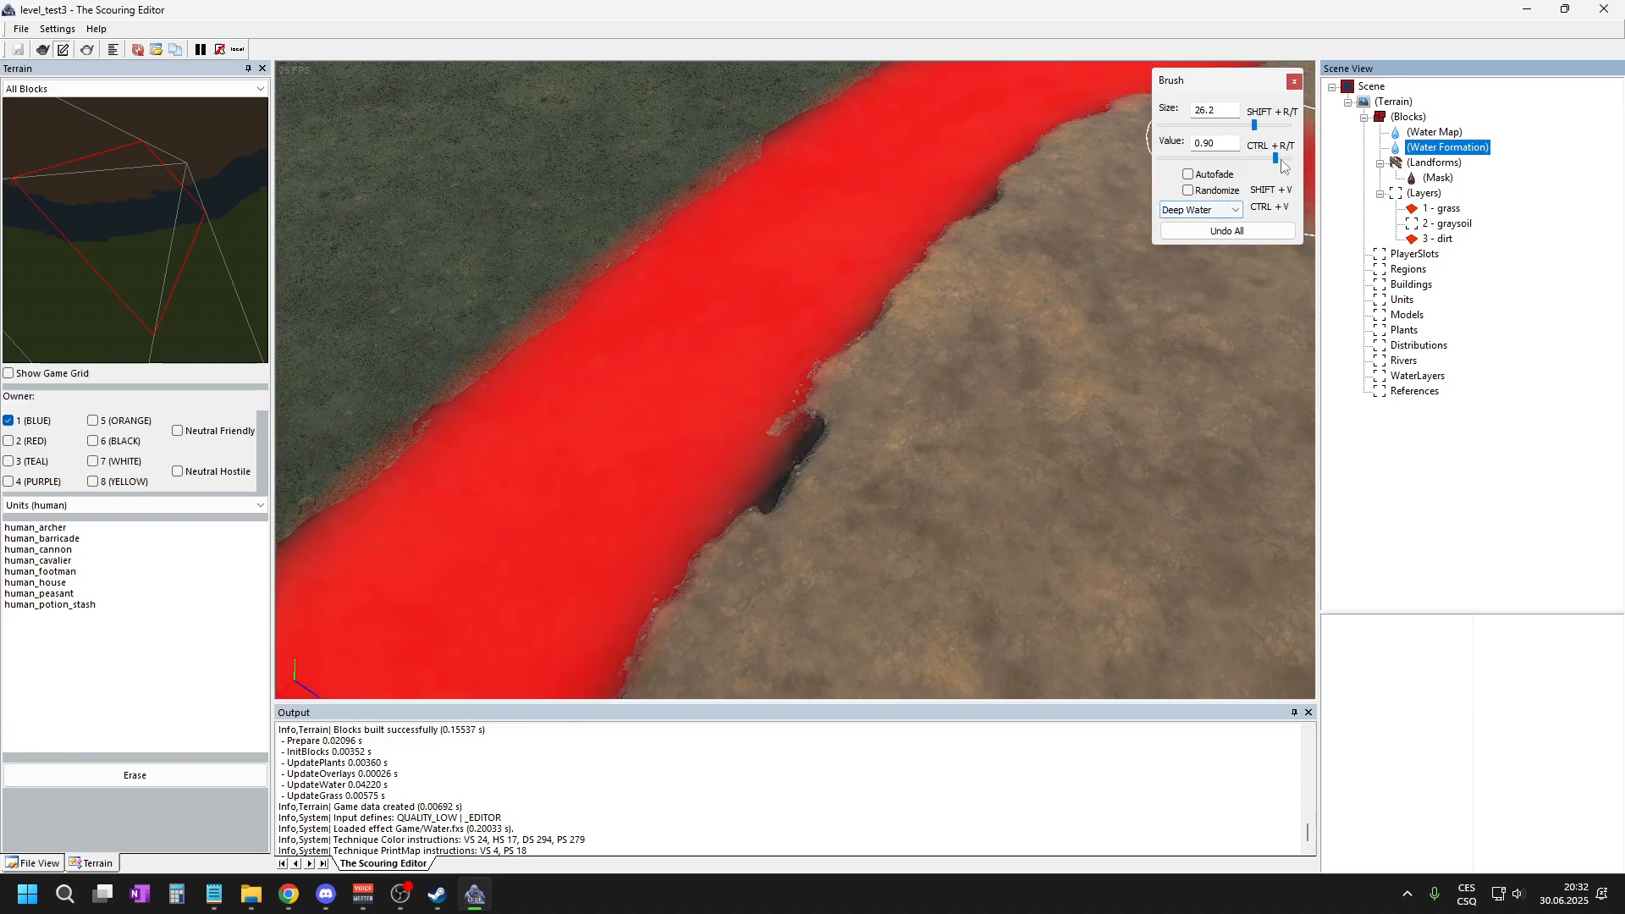
pyautogui.moveTo(1276, 159); pyautogui.dragTo(1161, 159)
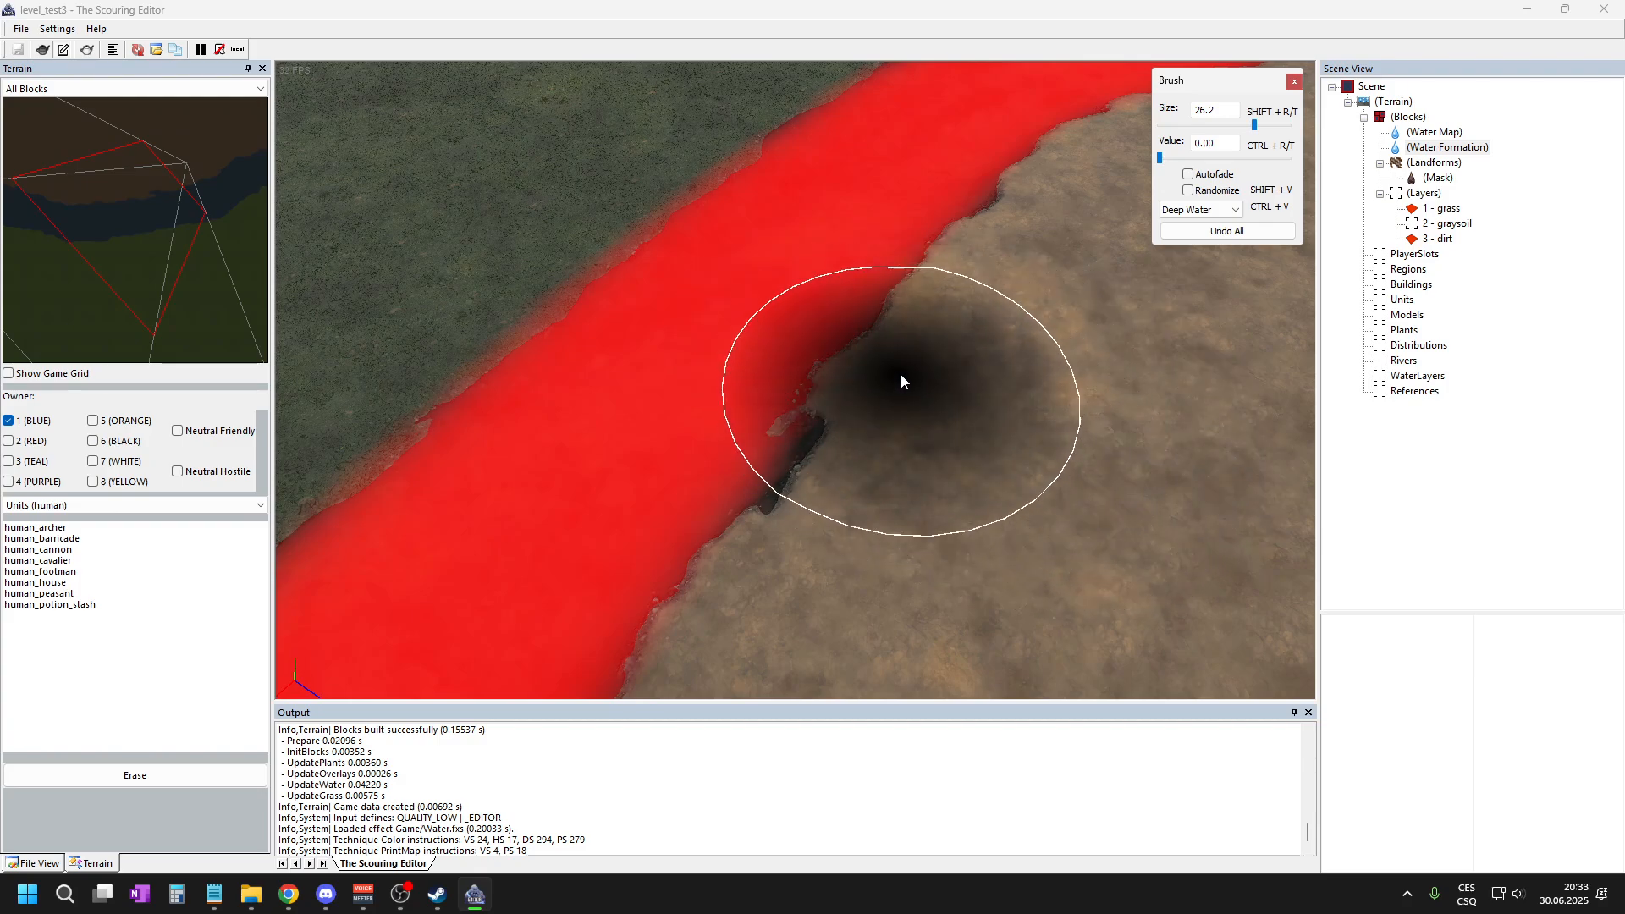
pyautogui.moveTo(970, 396)
pyautogui.mouseDown()
pyautogui.moveTo(602, 265)
pyautogui.moveTo(987, 483)
pyautogui.mouseUp()
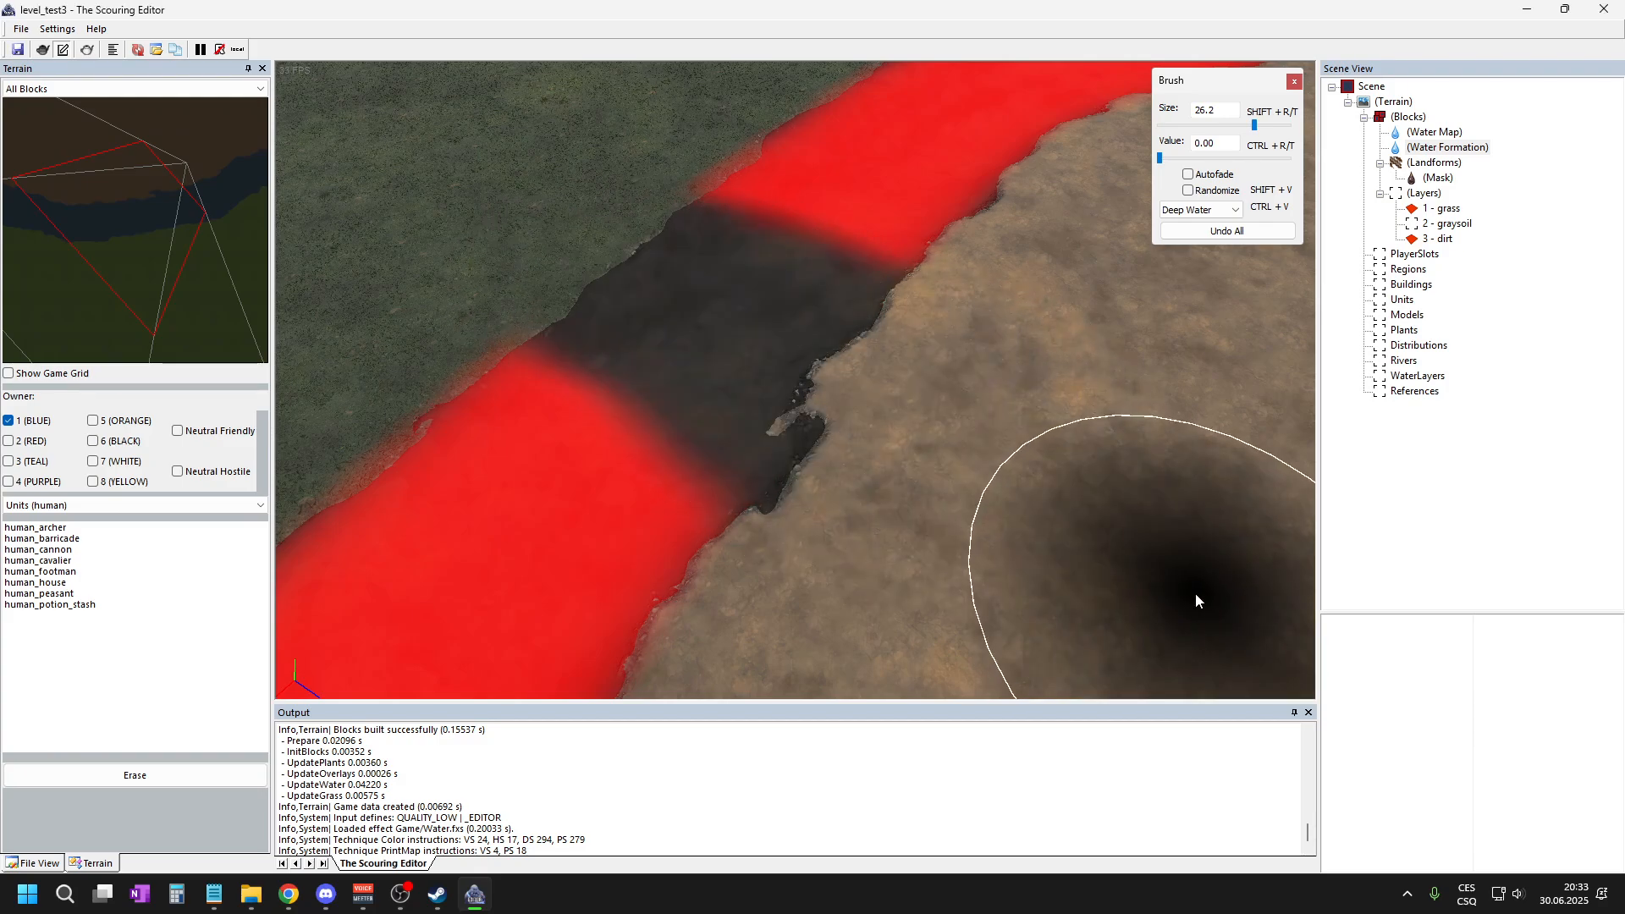
# - Paint shallow water at value 0.80 across the cleared river section, rebuild the terrain and inspect the crossing
pyautogui.click(1229, 211)
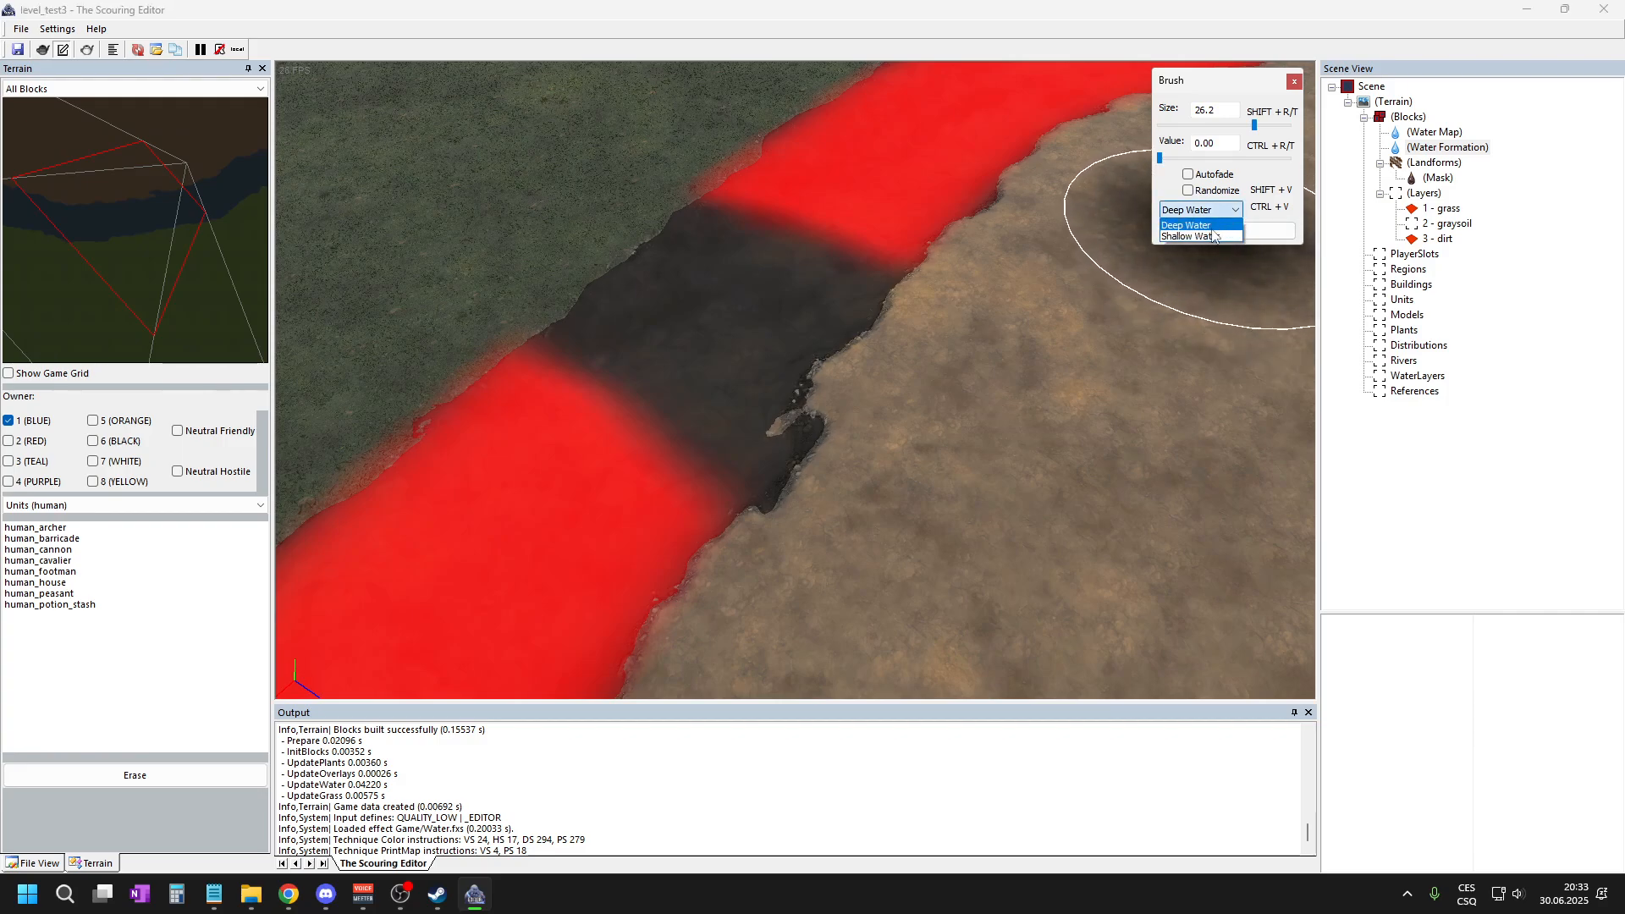
pyautogui.click(1201, 235)
pyautogui.moveTo(1166, 163); pyautogui.dragTo(1262, 160)
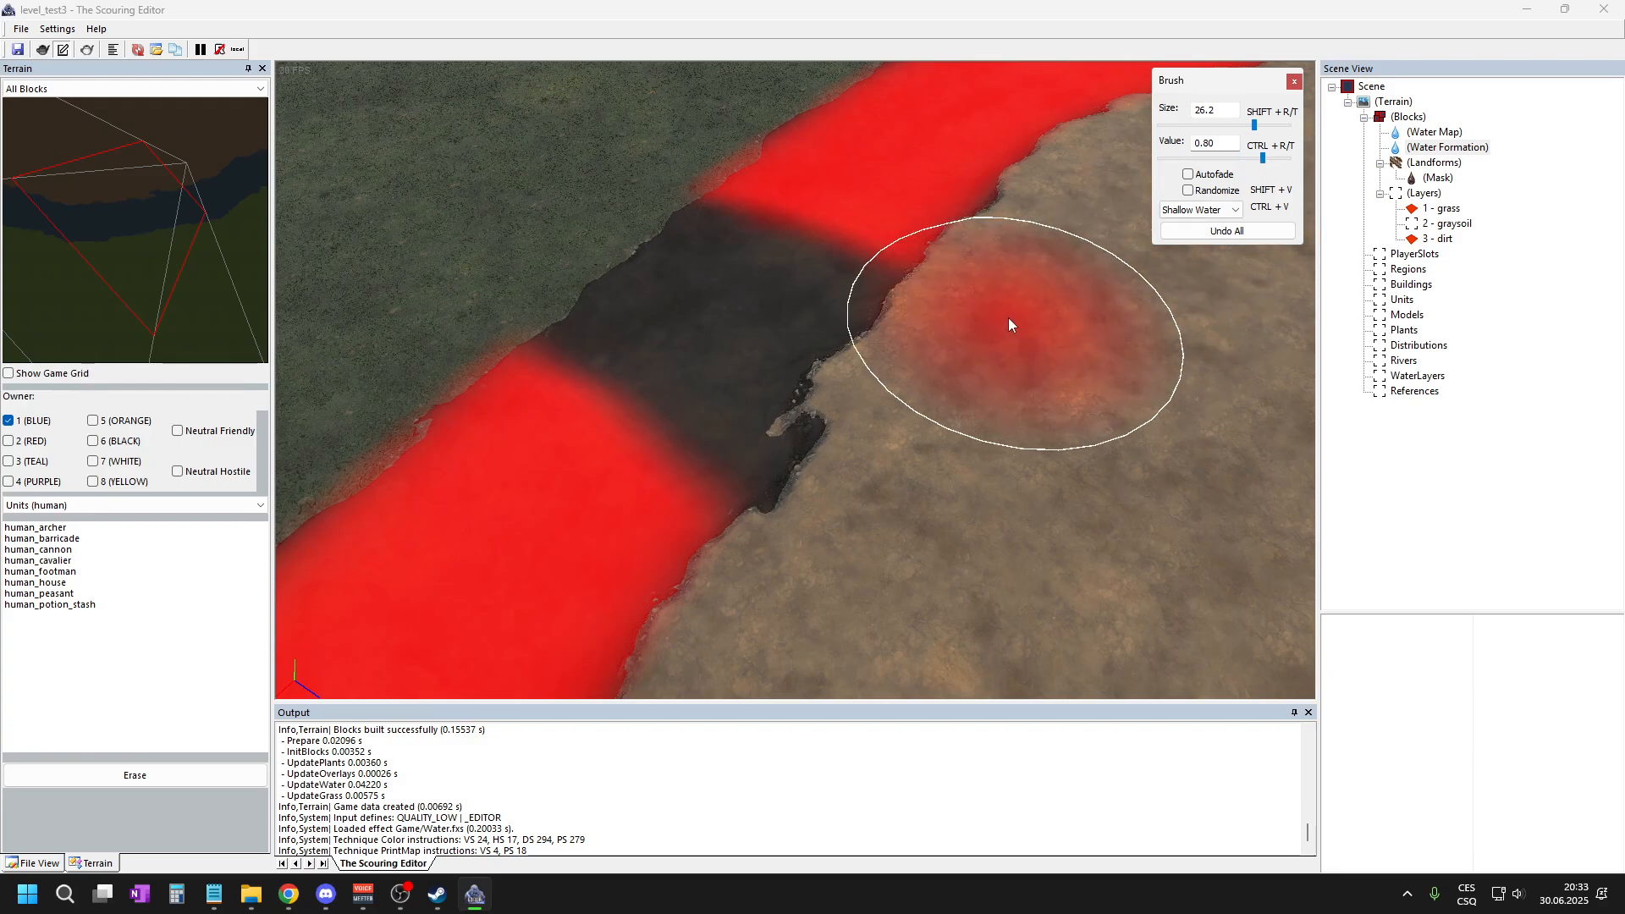
pyautogui.moveTo(872, 359)
pyautogui.mouseDown(button='middle')
pyautogui.moveTo(855, 323)
pyautogui.moveTo(872, 353)
pyautogui.mouseUp(button='middle')
pyautogui.moveTo(871, 359)
pyautogui.mouseDown()
pyautogui.moveTo(856, 305)
pyautogui.moveTo(689, 232)
pyautogui.moveTo(813, 356)
pyautogui.moveTo(621, 316)
pyautogui.moveTo(751, 446)
pyautogui.moveTo(606, 326)
pyautogui.moveTo(874, 283)
pyautogui.moveTo(786, 290)
pyautogui.mouseUp()
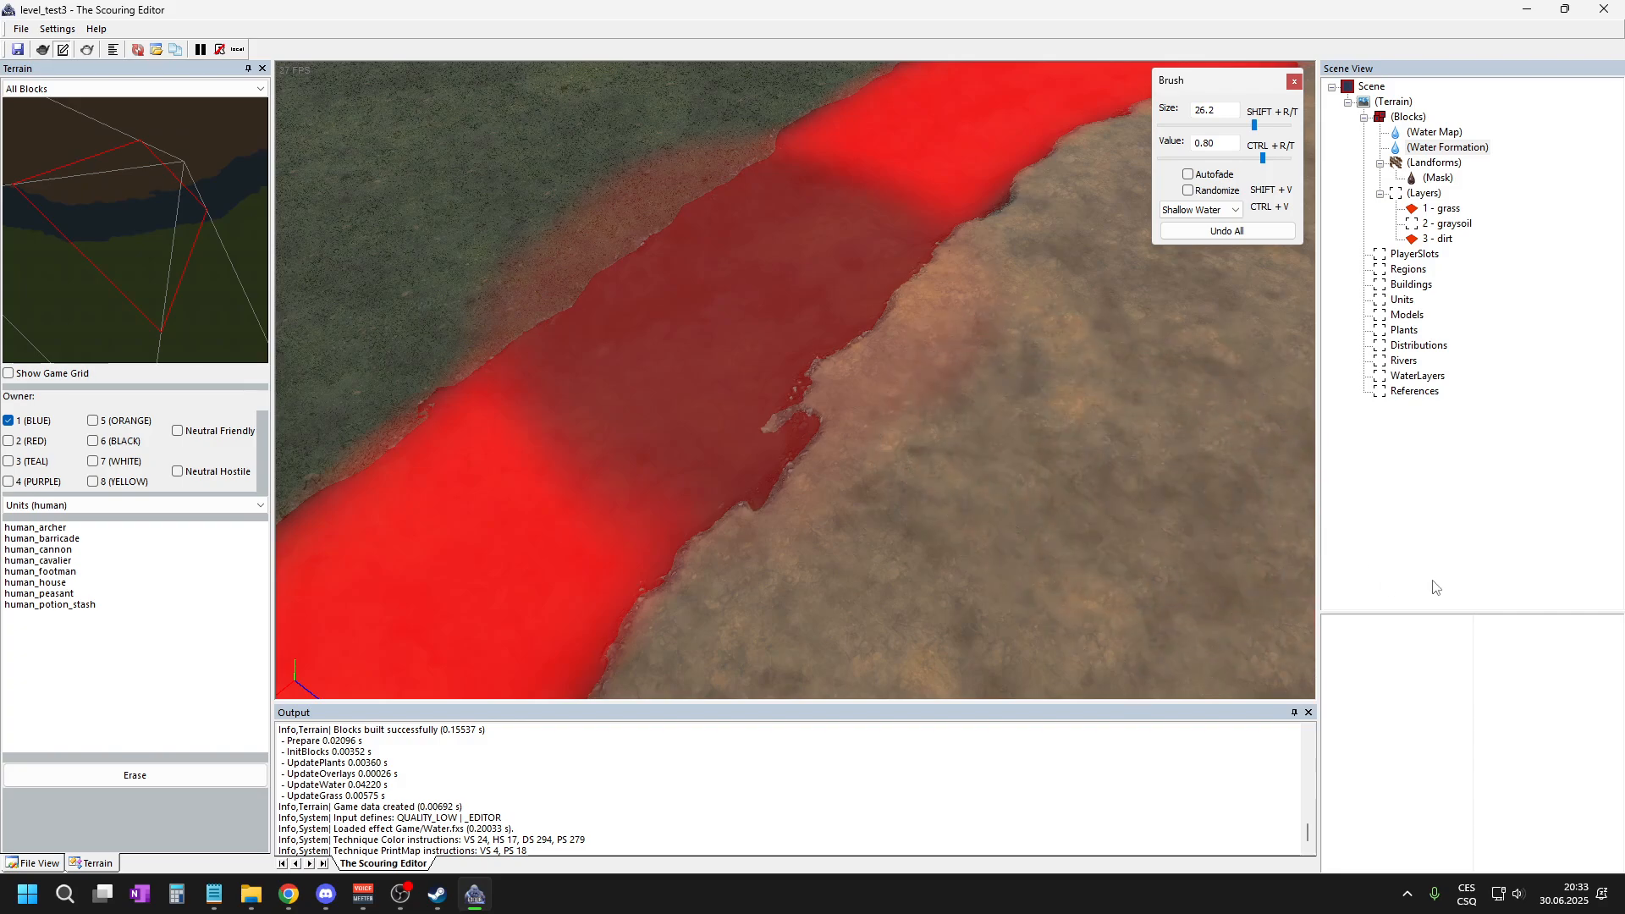
pyautogui.hotkey('ctrl', 'b')
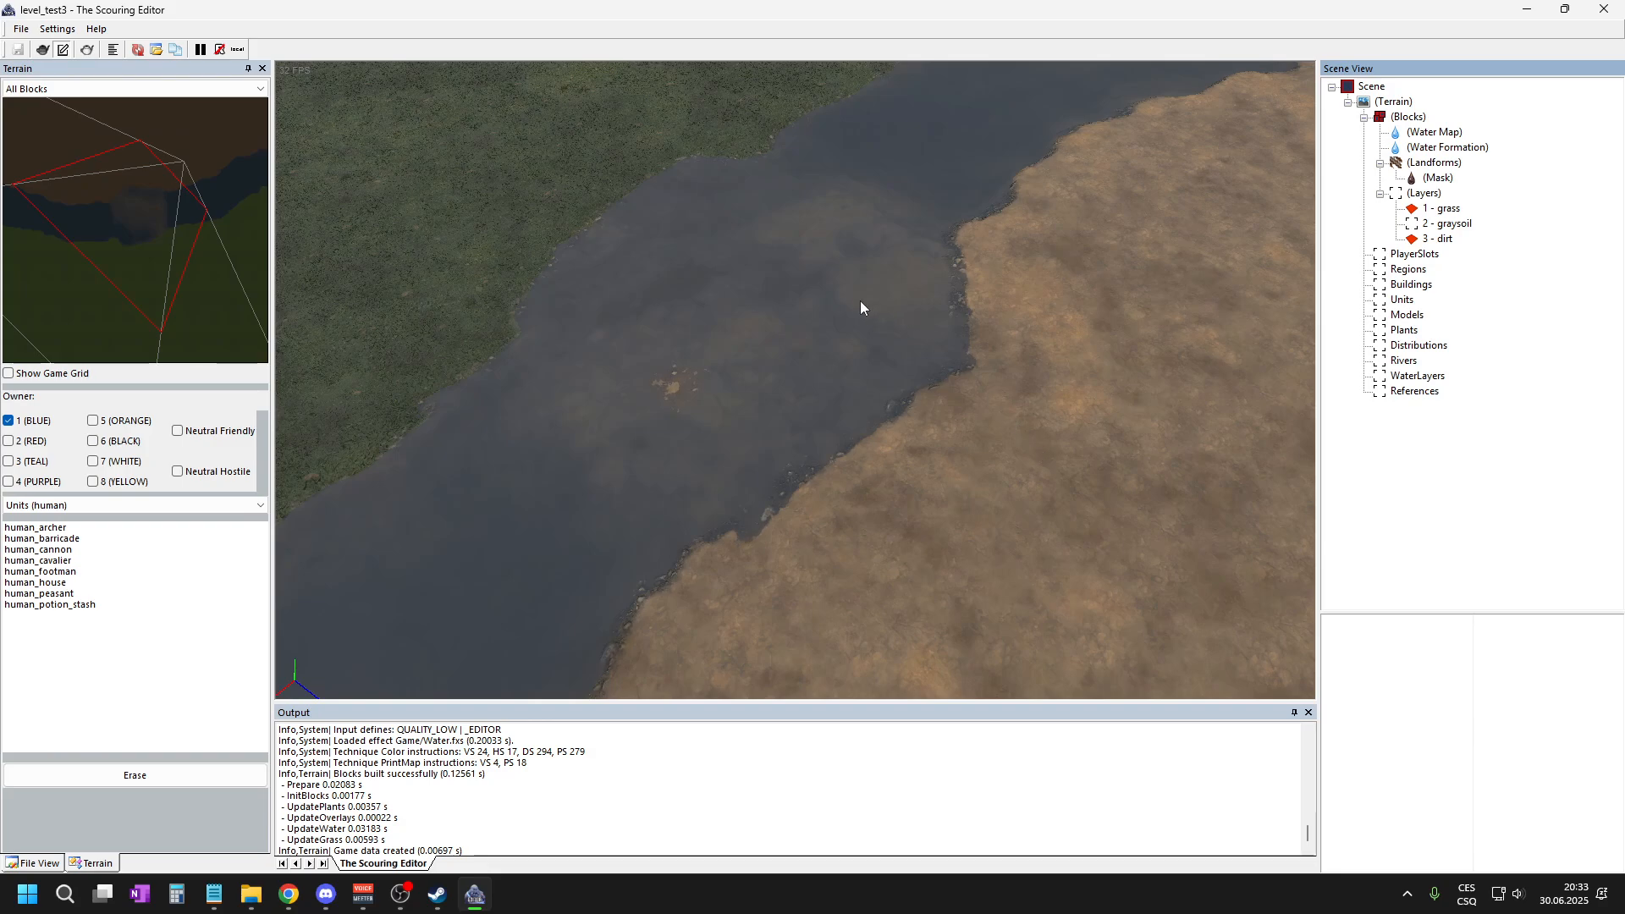
pyautogui.scroll(3, 684, 490)
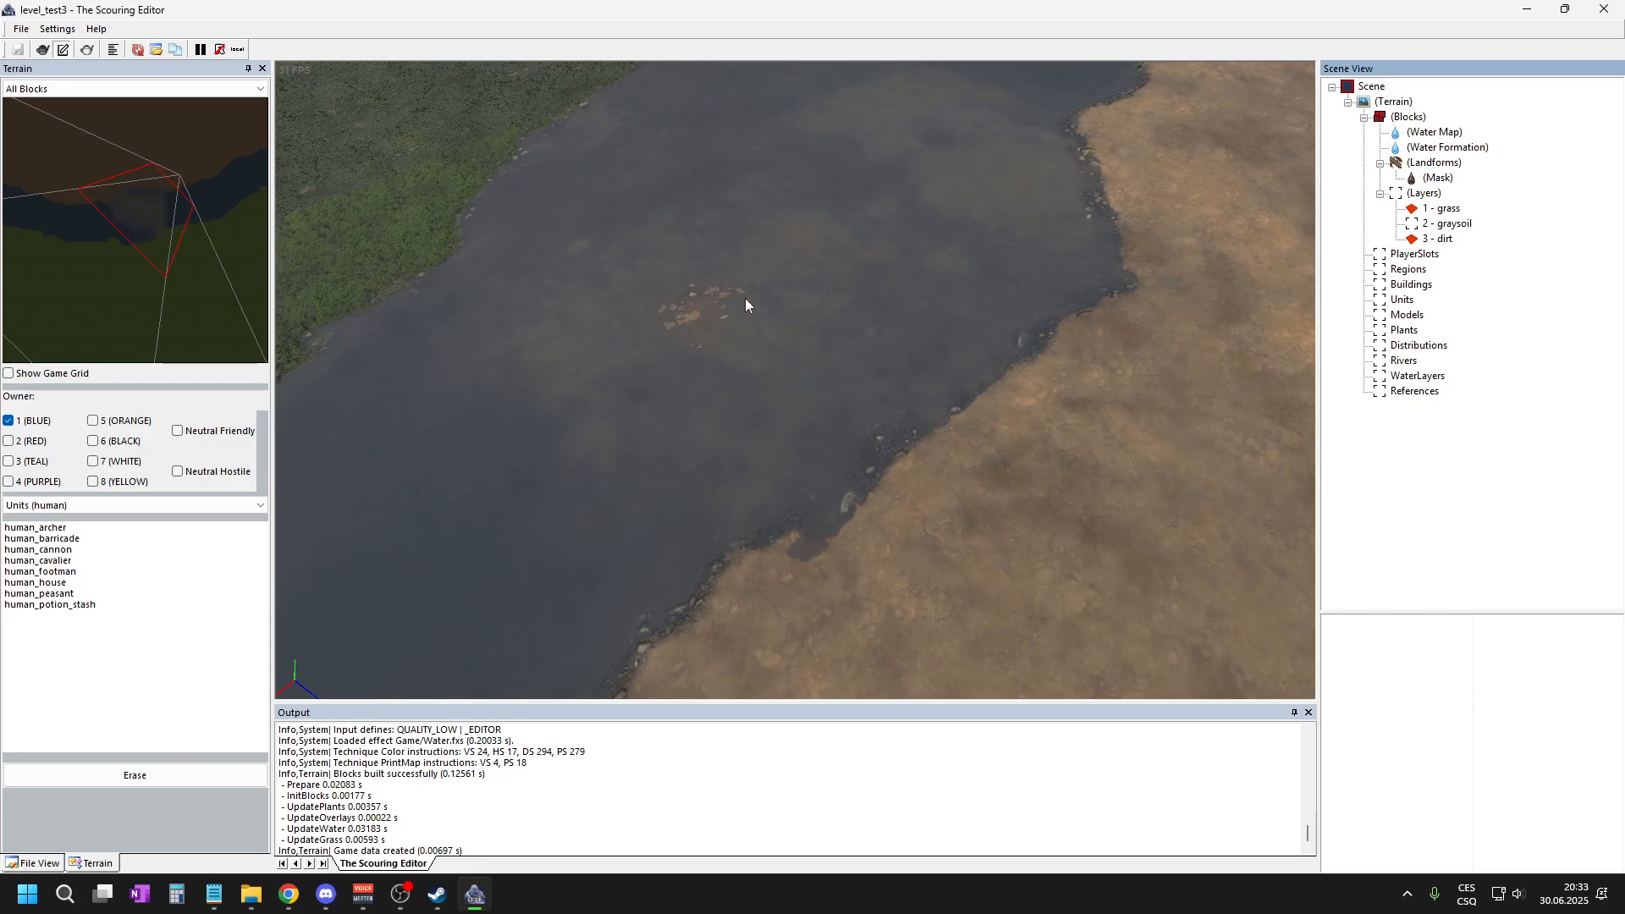
pyautogui.scroll(-1, 745, 298)
pyautogui.scroll(-1, 909, 357)
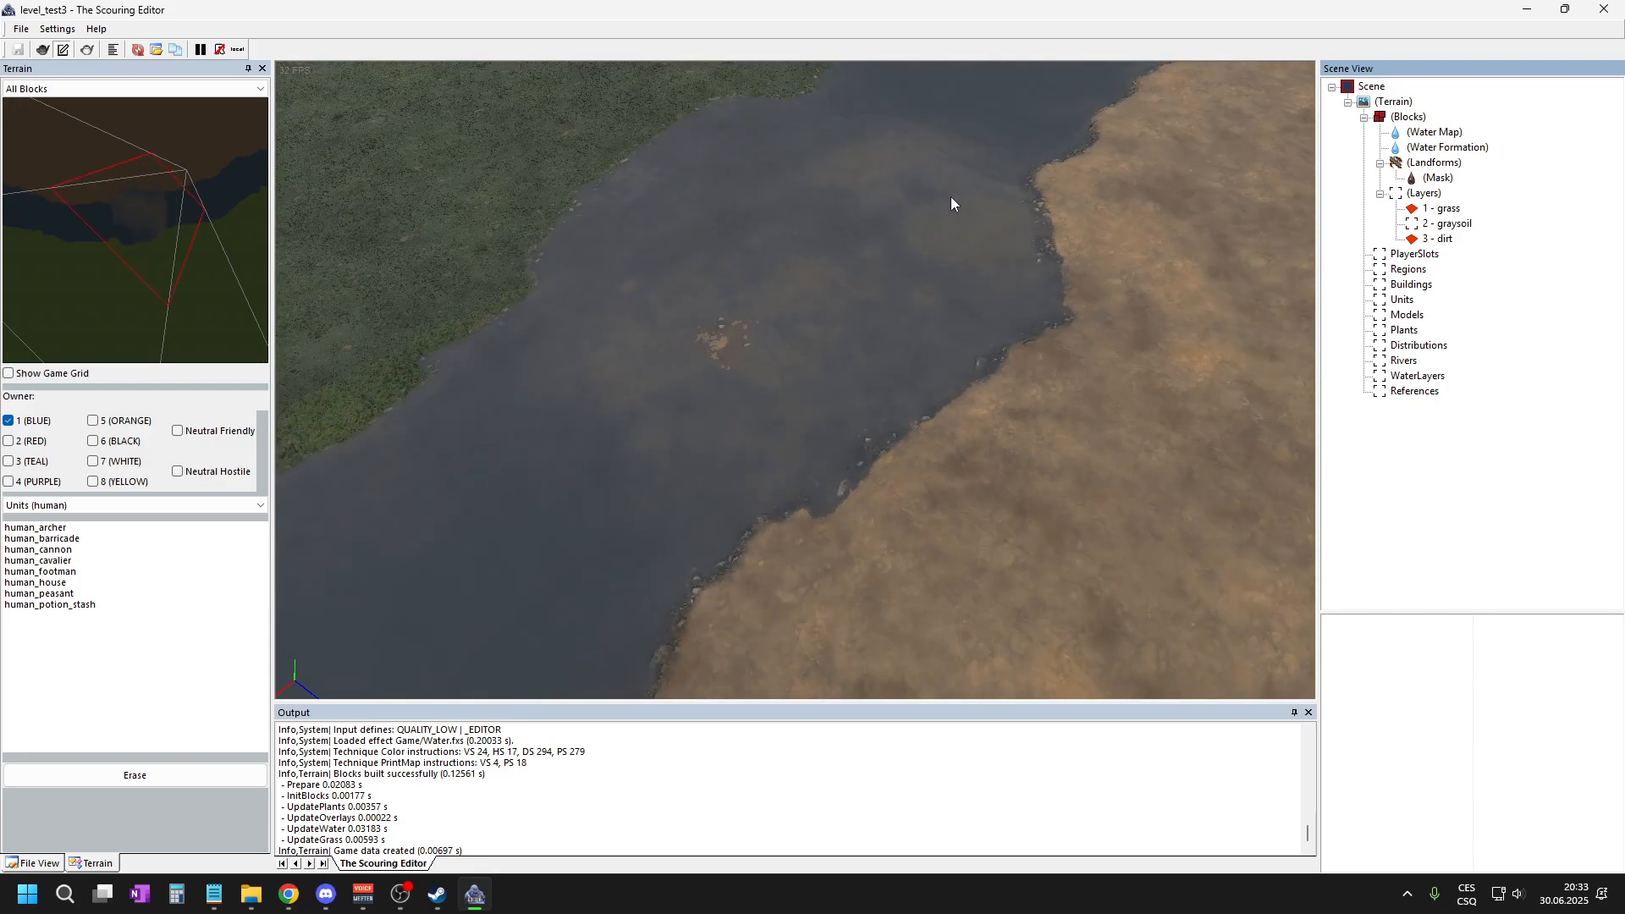
pyautogui.scroll(2, 924, 268)
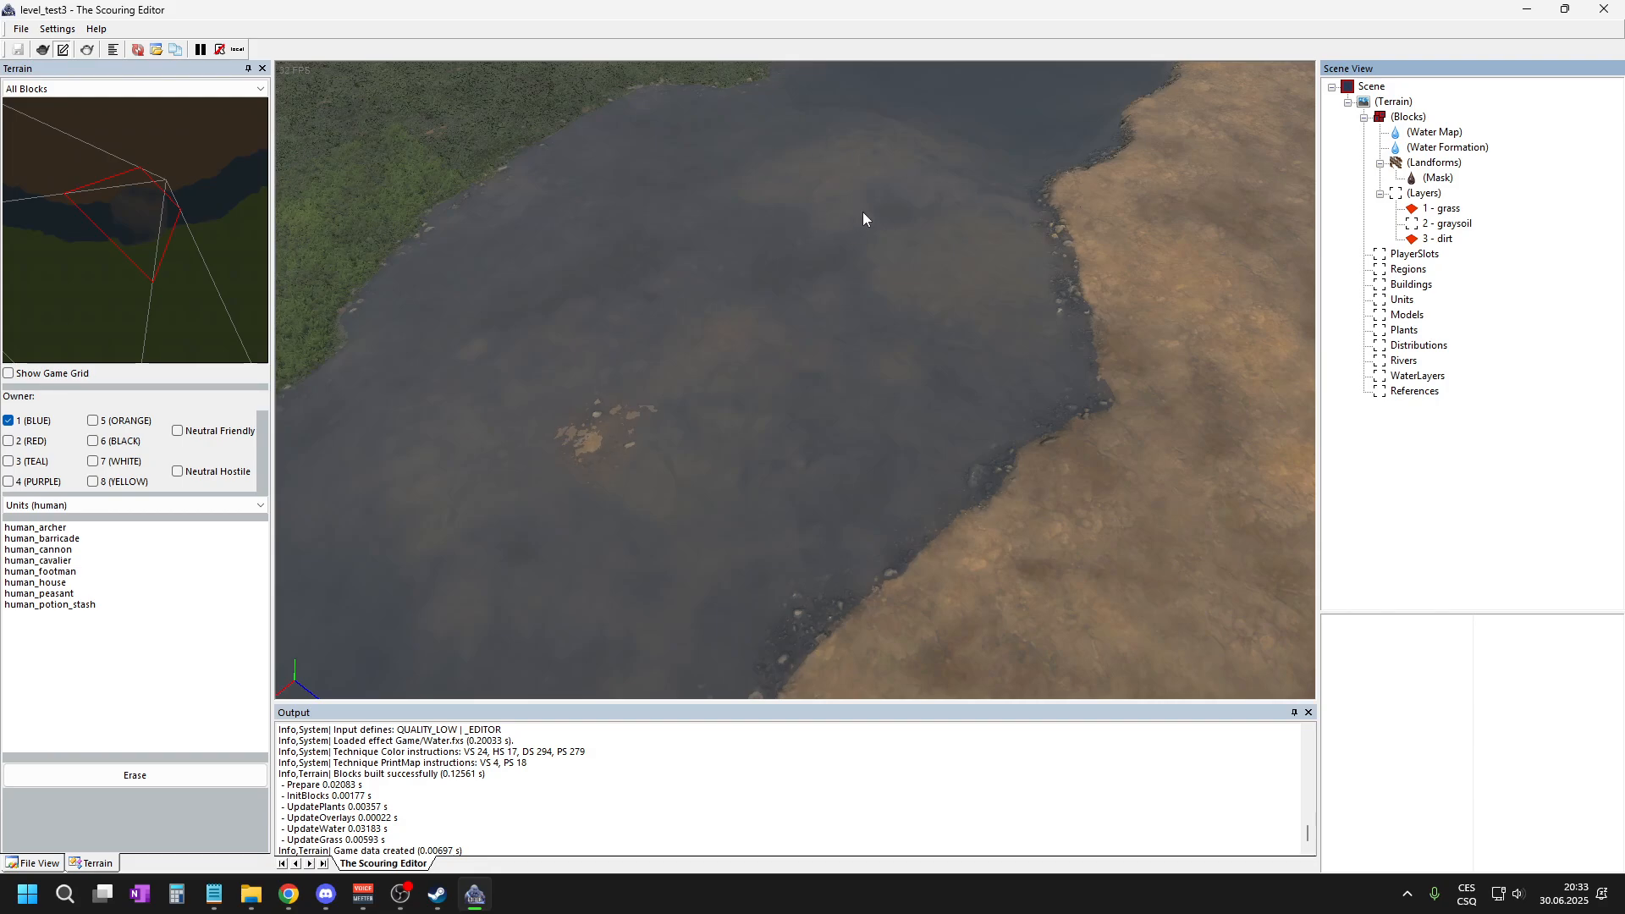
pyautogui.scroll(-5, 847, 296)
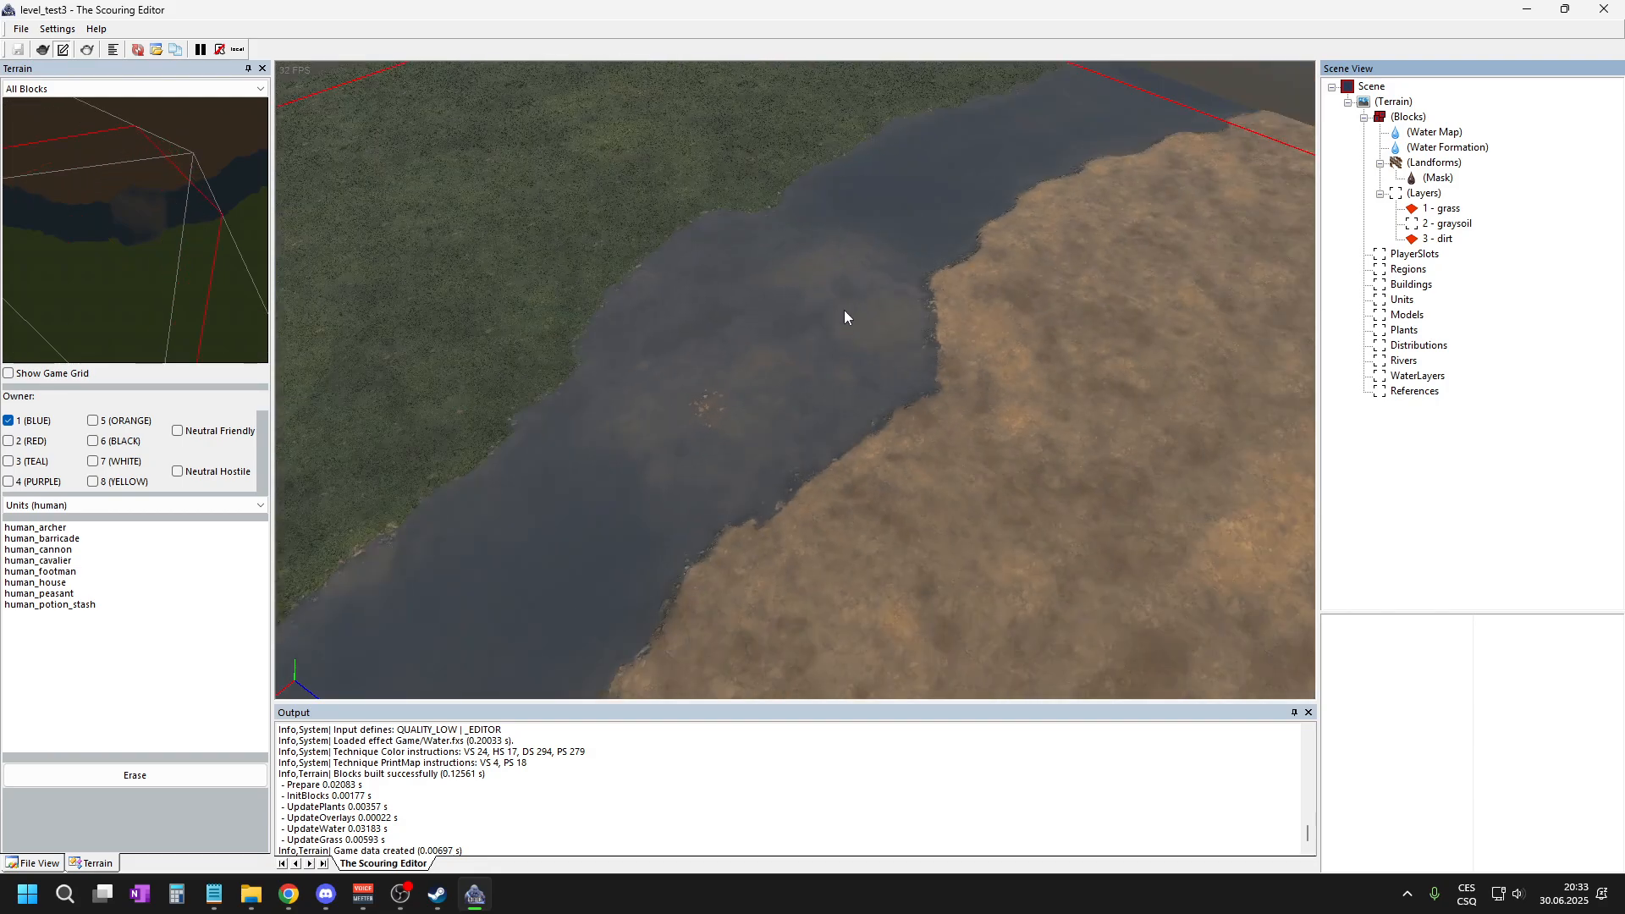
# - Inspect the river's deep sections, shallow crossing and banks up close
pyautogui.scroll(3, 863, 287)
pyautogui.scroll(1, 999, 207)
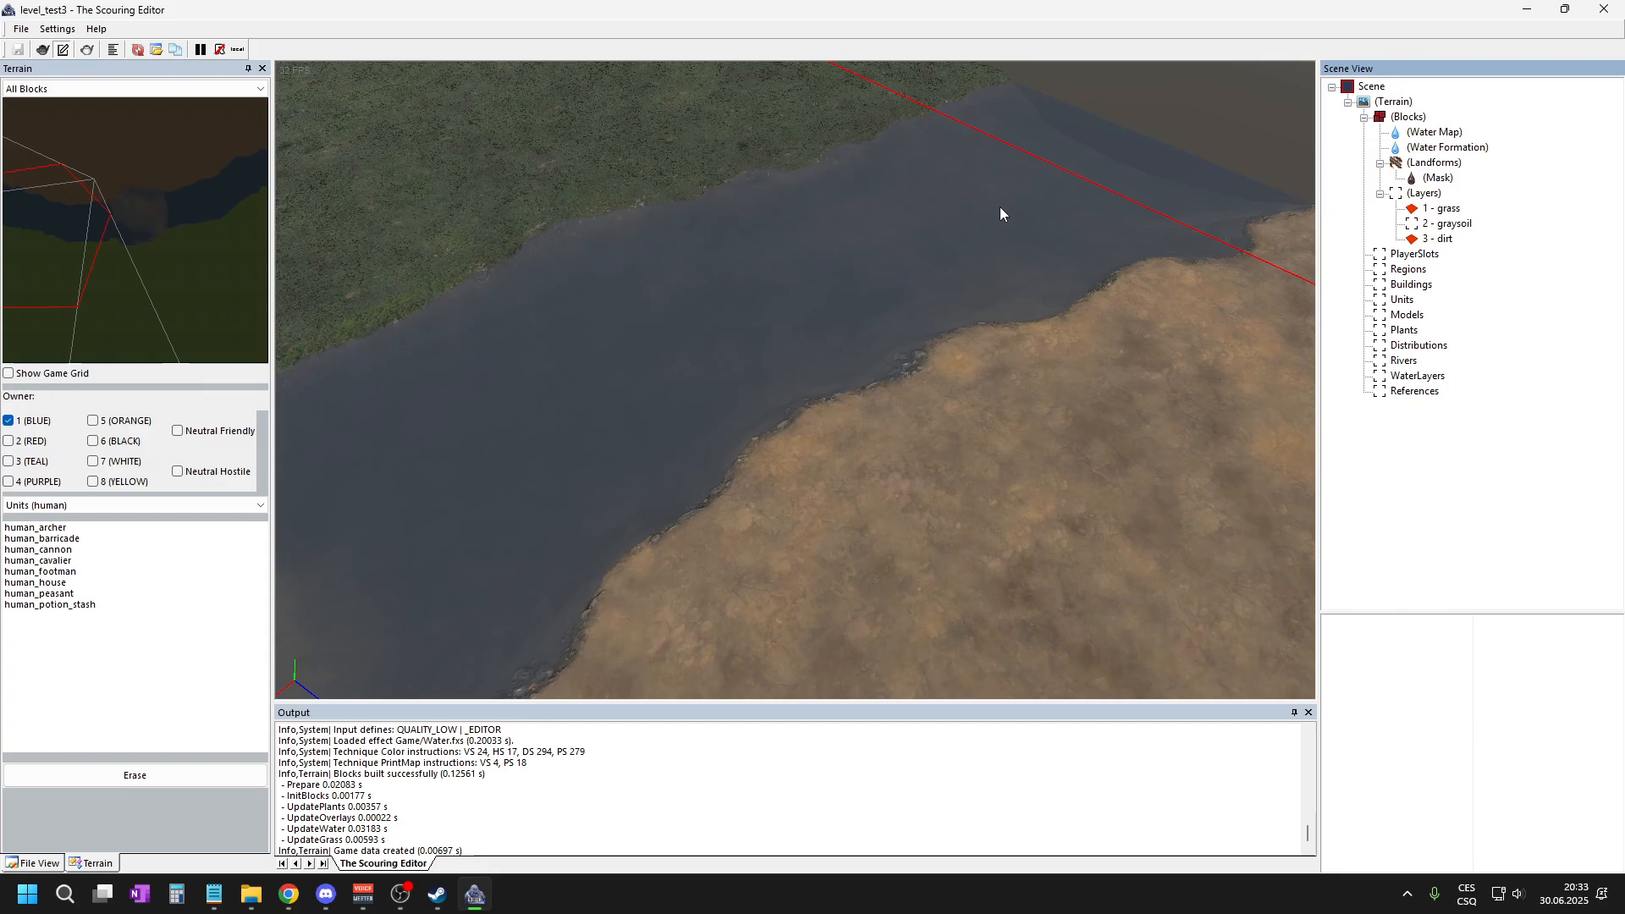
pyautogui.scroll(-3, 991, 245)
pyautogui.scroll(3, 588, 571)
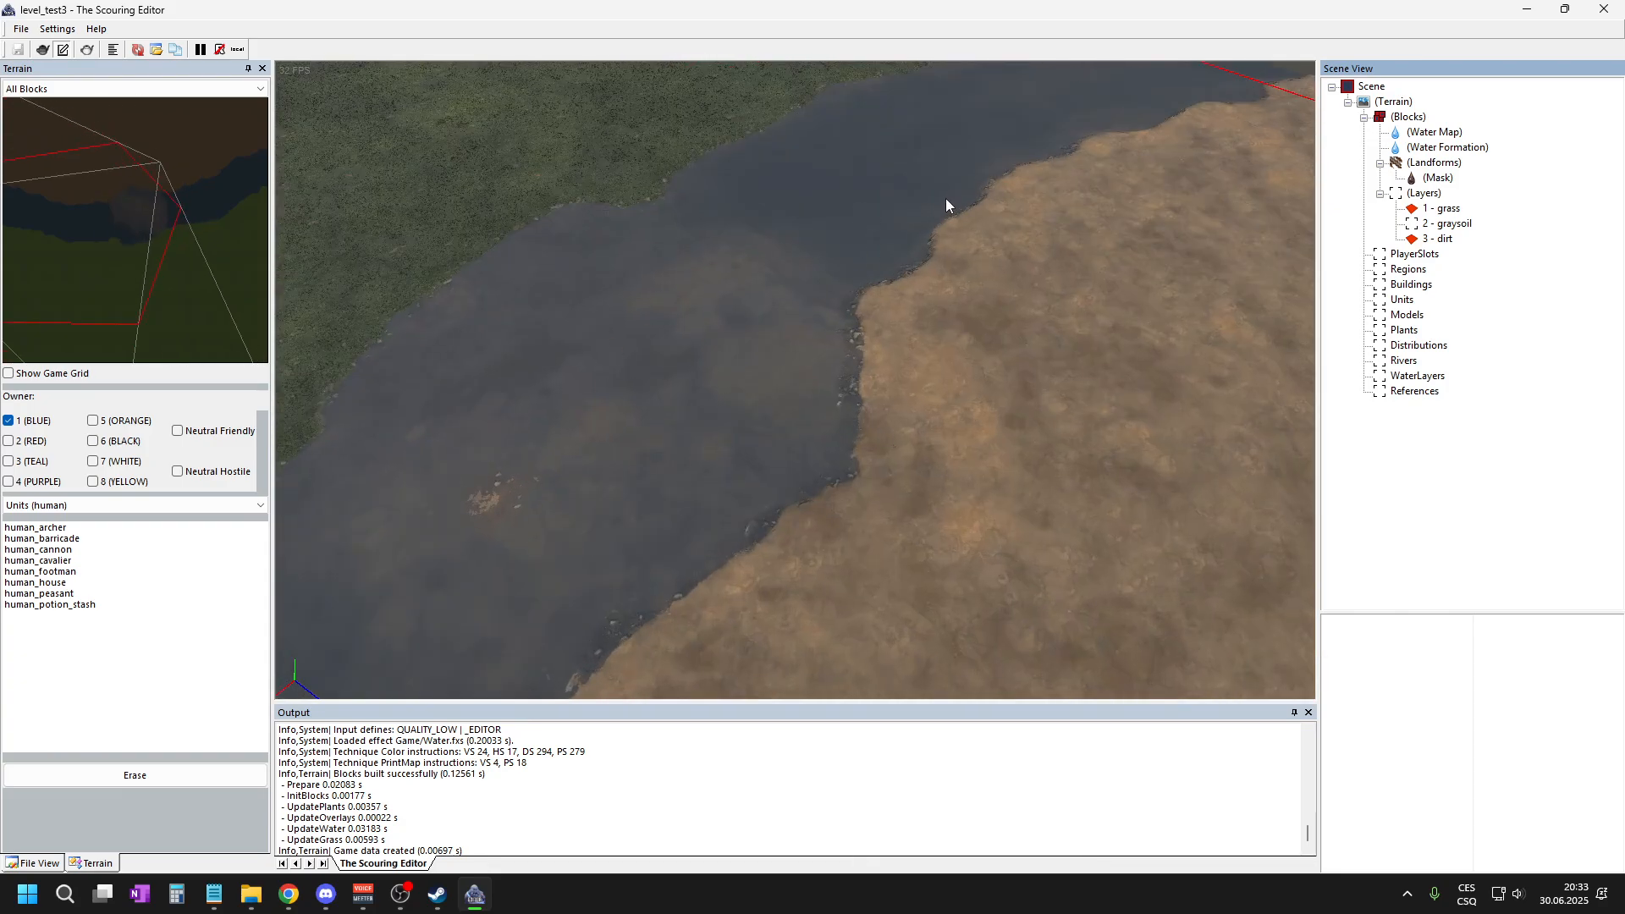
pyautogui.scroll(-3, 946, 205)
pyautogui.scroll(2, 853, 304)
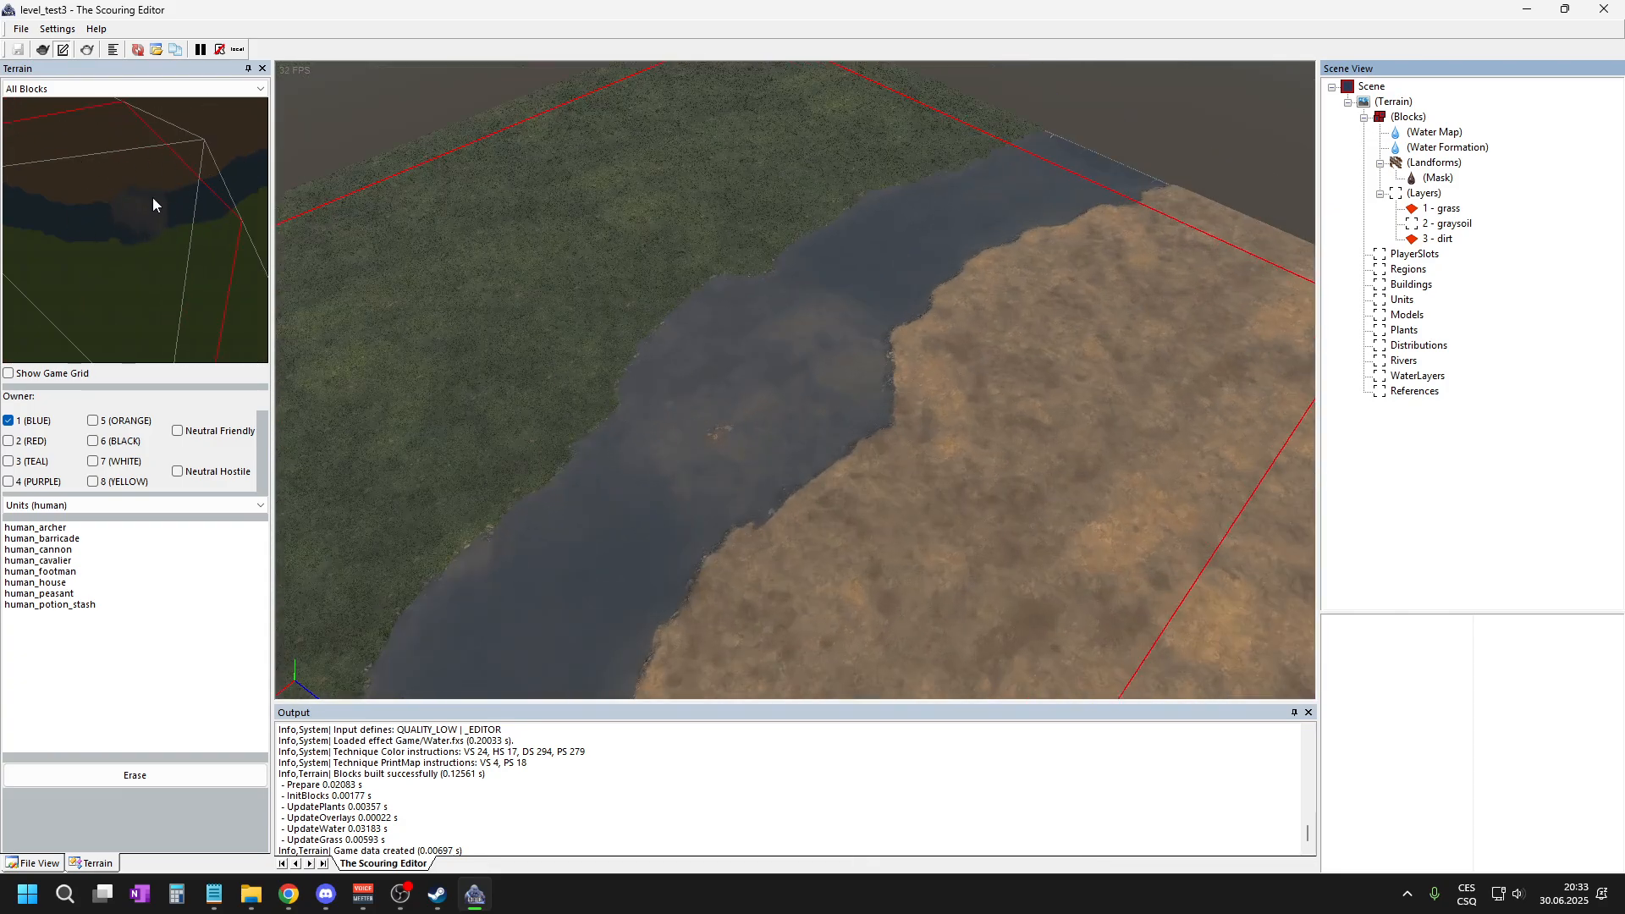
# - Show the game grid and examine its coloured cells along the map border, the river and the shallow crossing
pyautogui.click(10, 375)
pyautogui.scroll(-1, 760, 465)
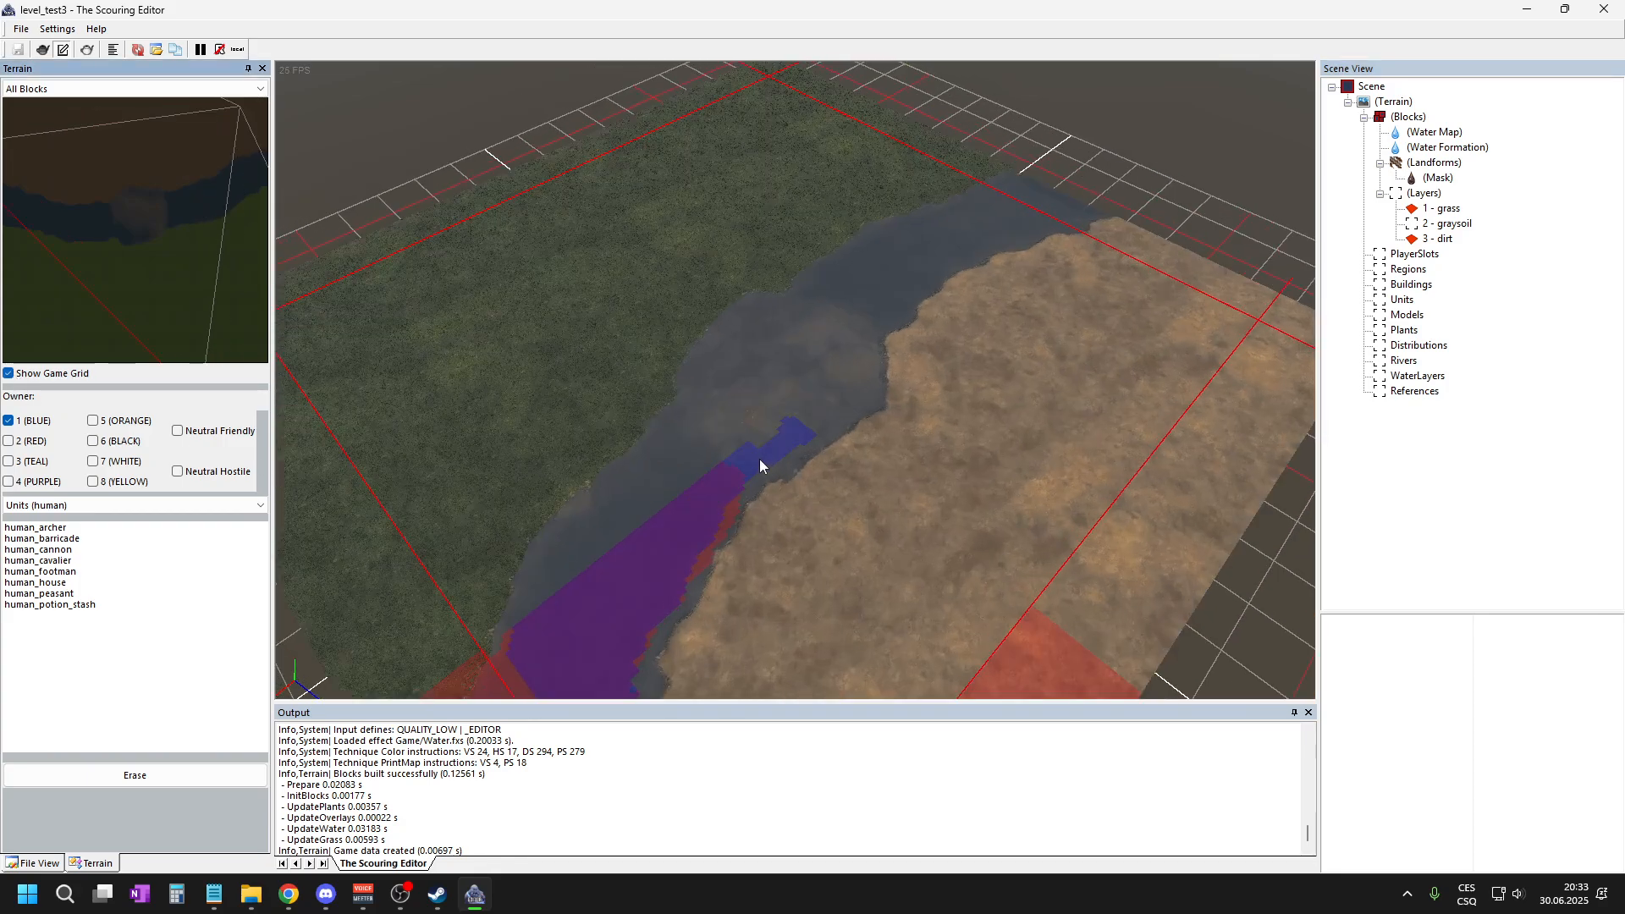
pyautogui.scroll(-3, 759, 465)
pyautogui.scroll(4, 767, 508)
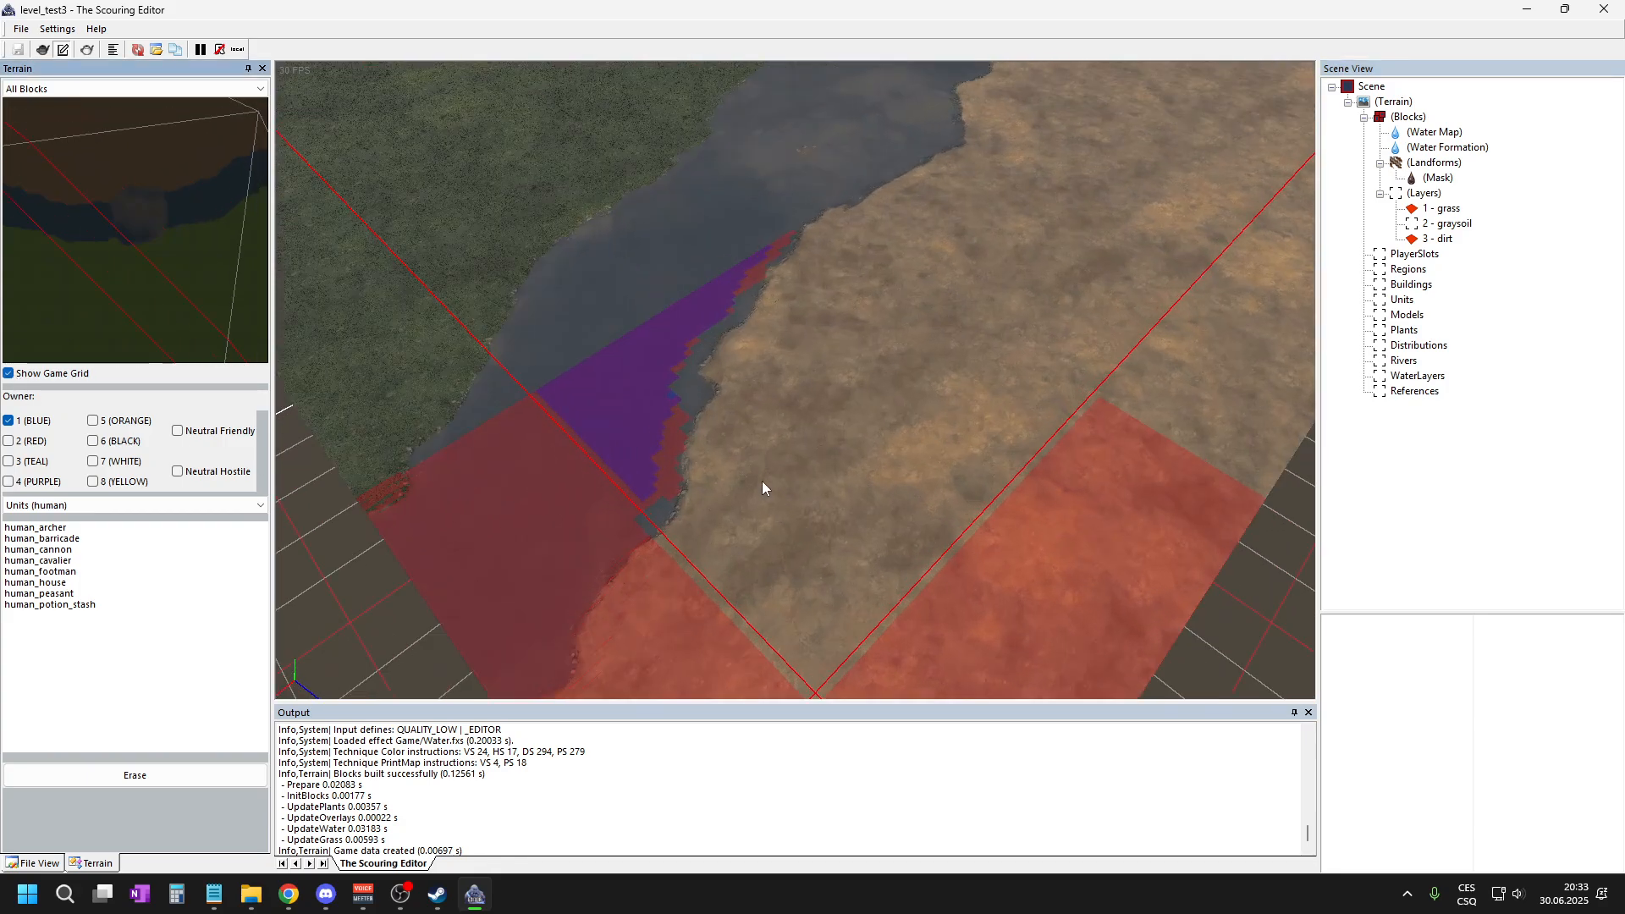
pyautogui.scroll(-4, 762, 481)
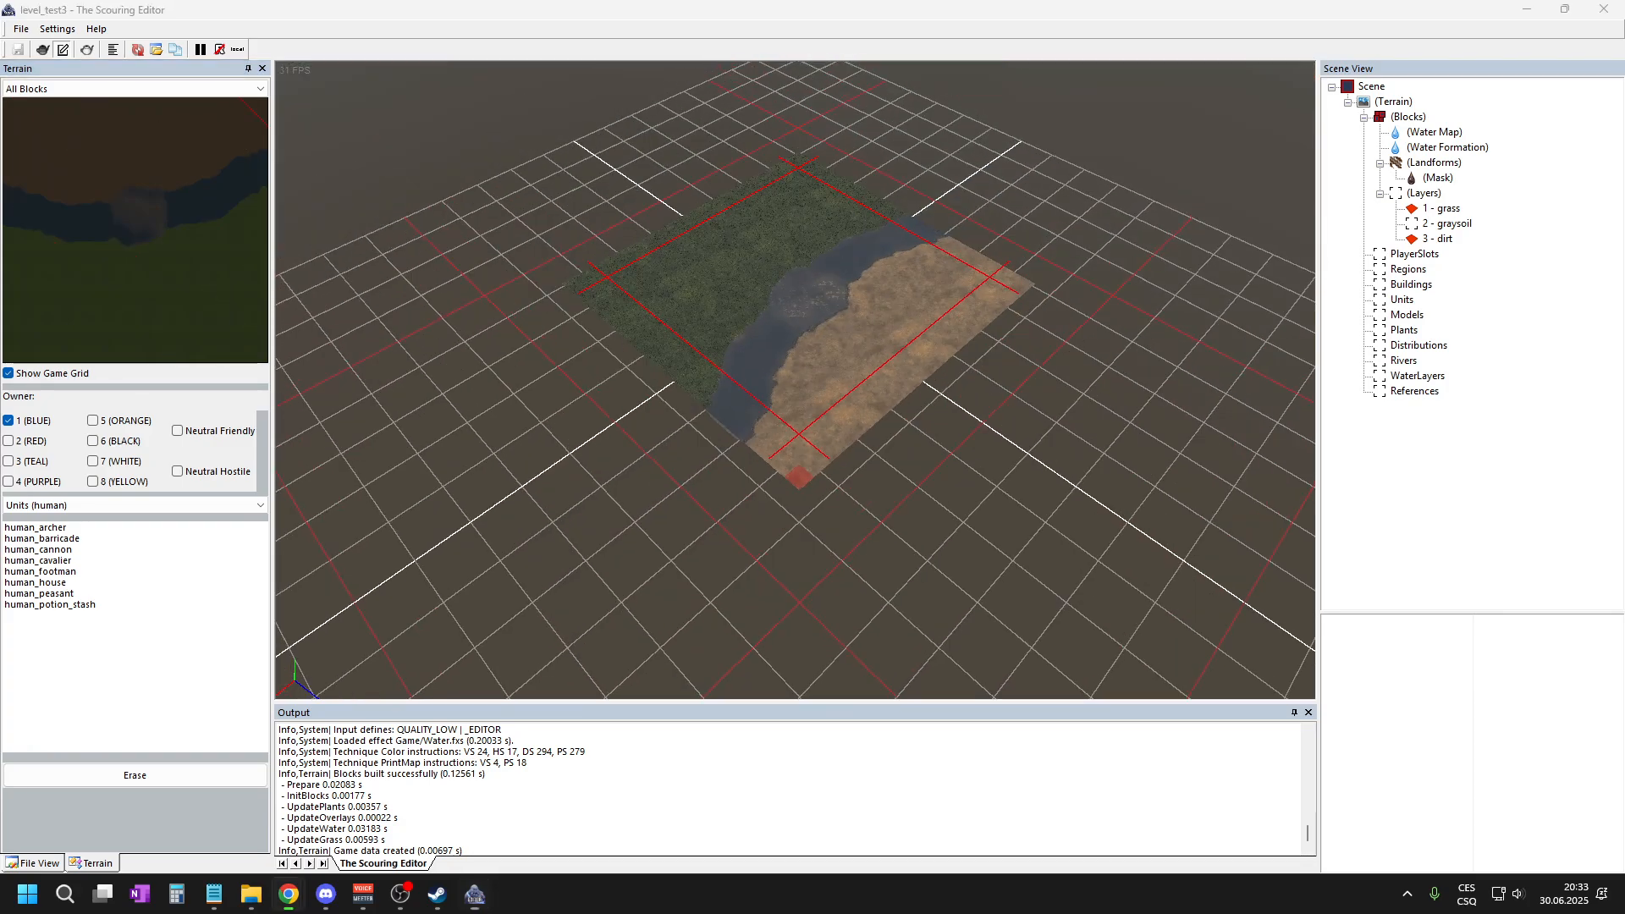
pyautogui.scroll(6, 781, 367)
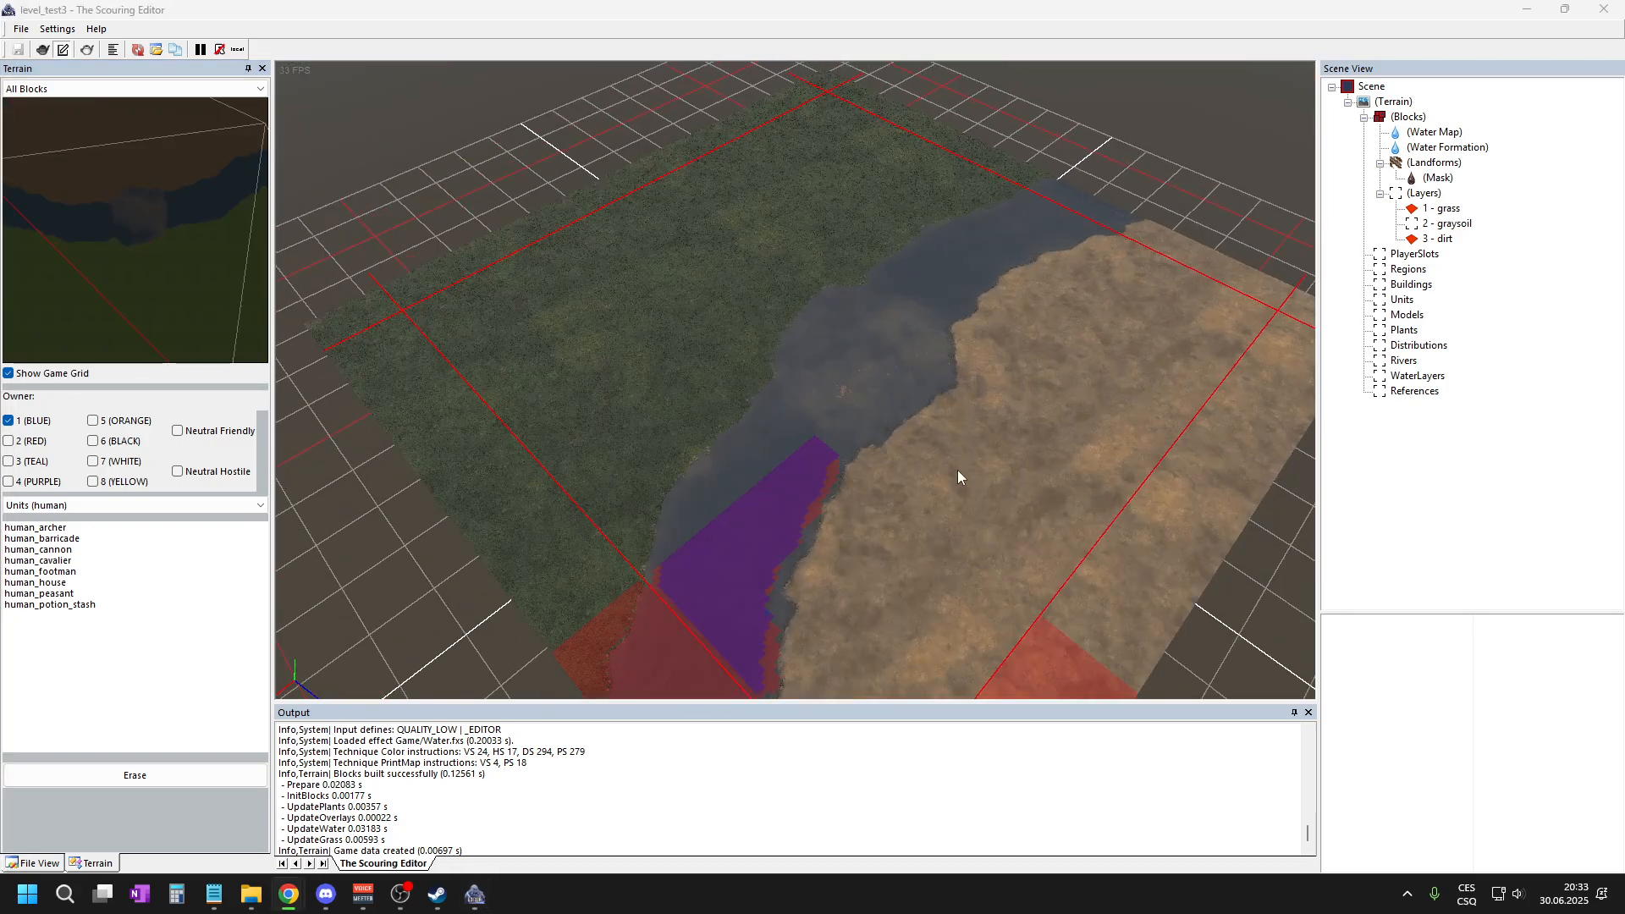
pyautogui.scroll(1, 796, 281)
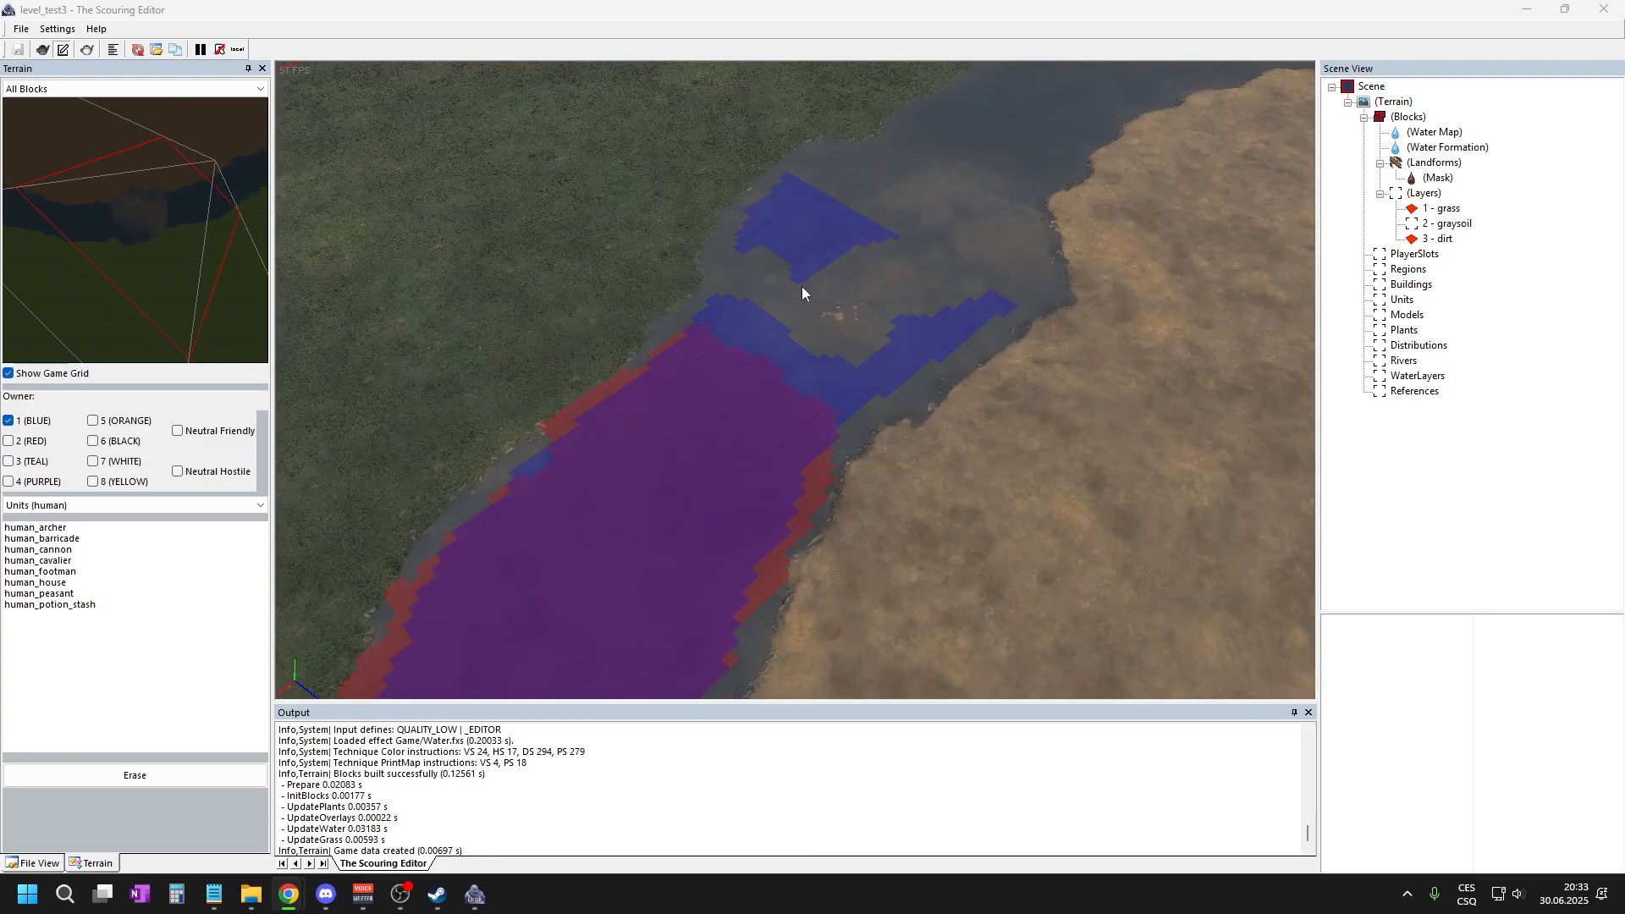
pyautogui.scroll(3, 803, 292)
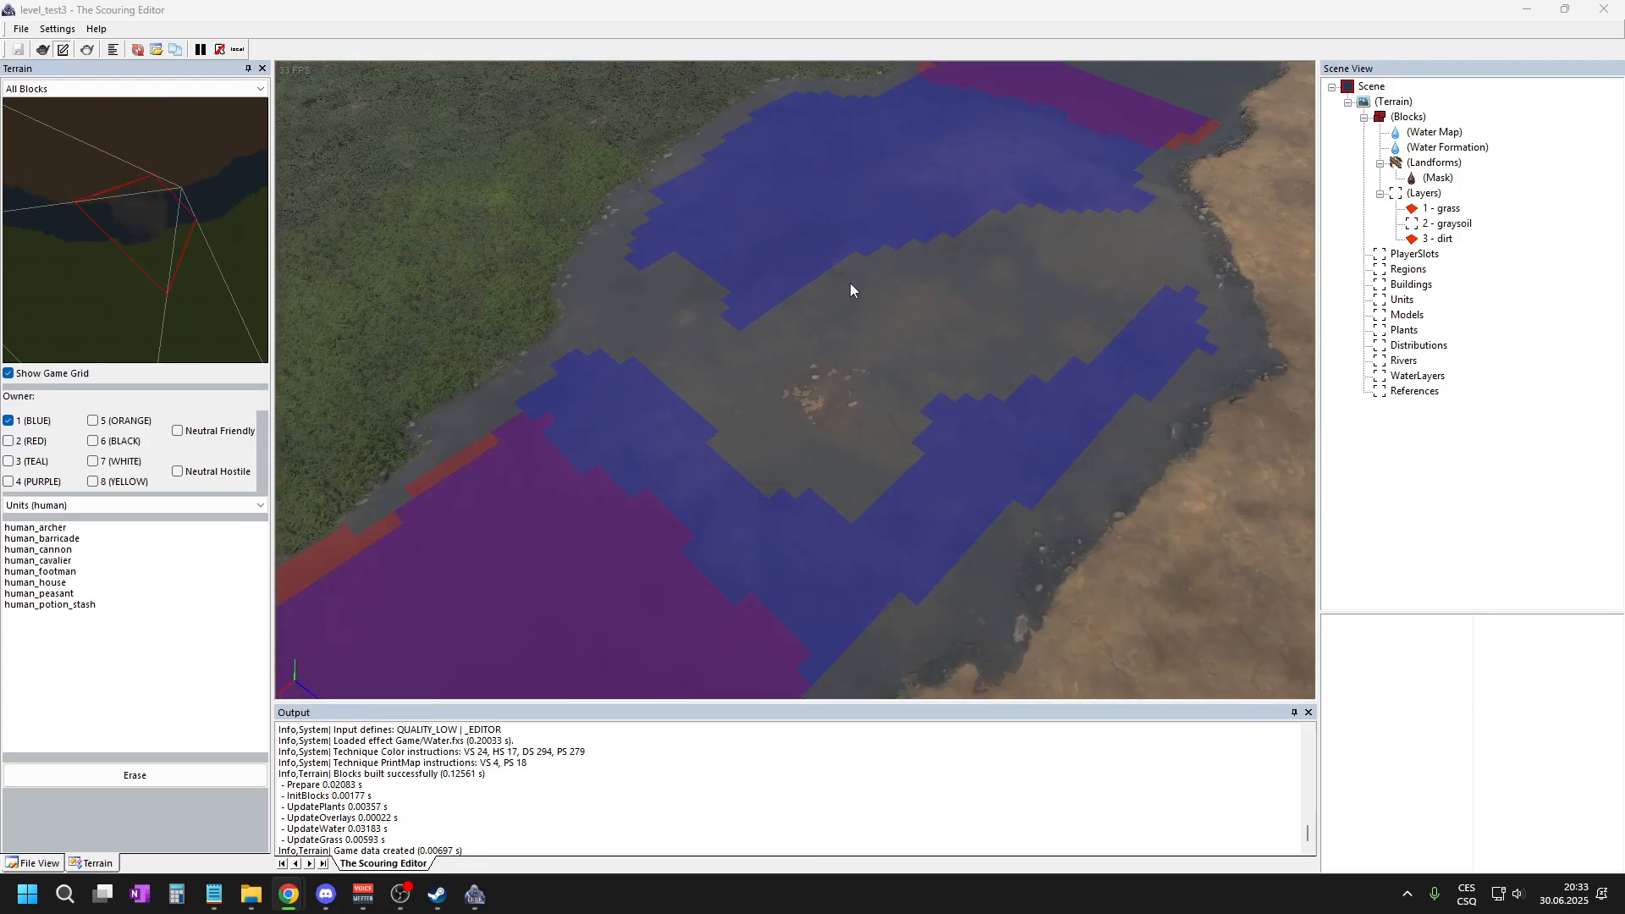
pyautogui.scroll(-1, 796, 203)
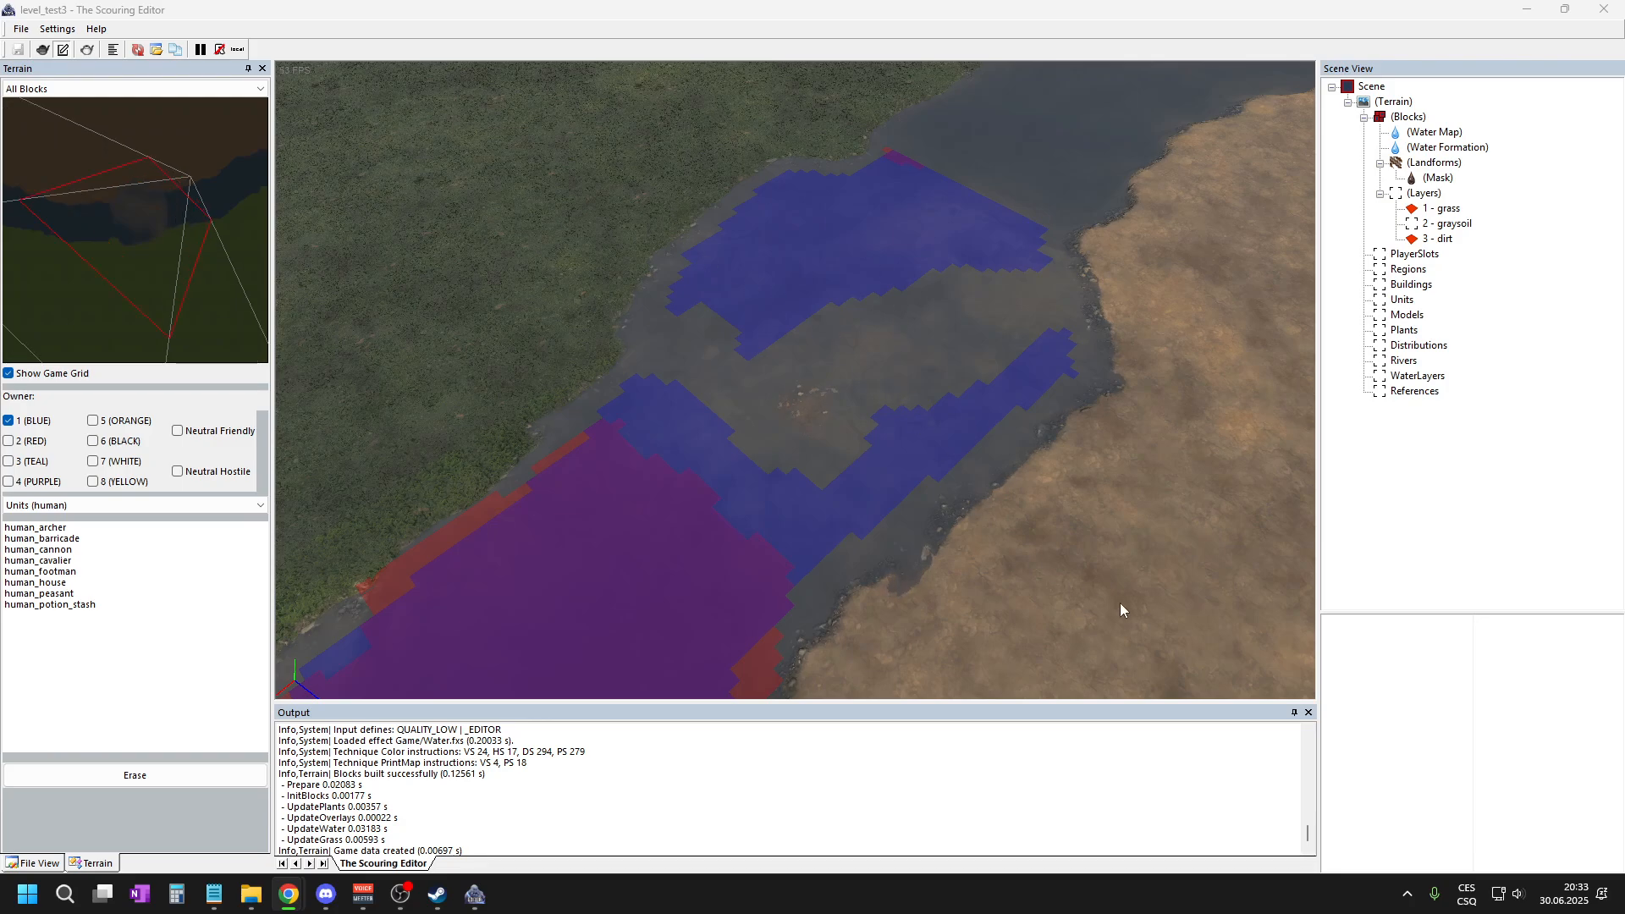
# - Compare the game grid cells over the deep water near the map border with those at the shallow crossing
pyautogui.scroll(2, 1116, 245)
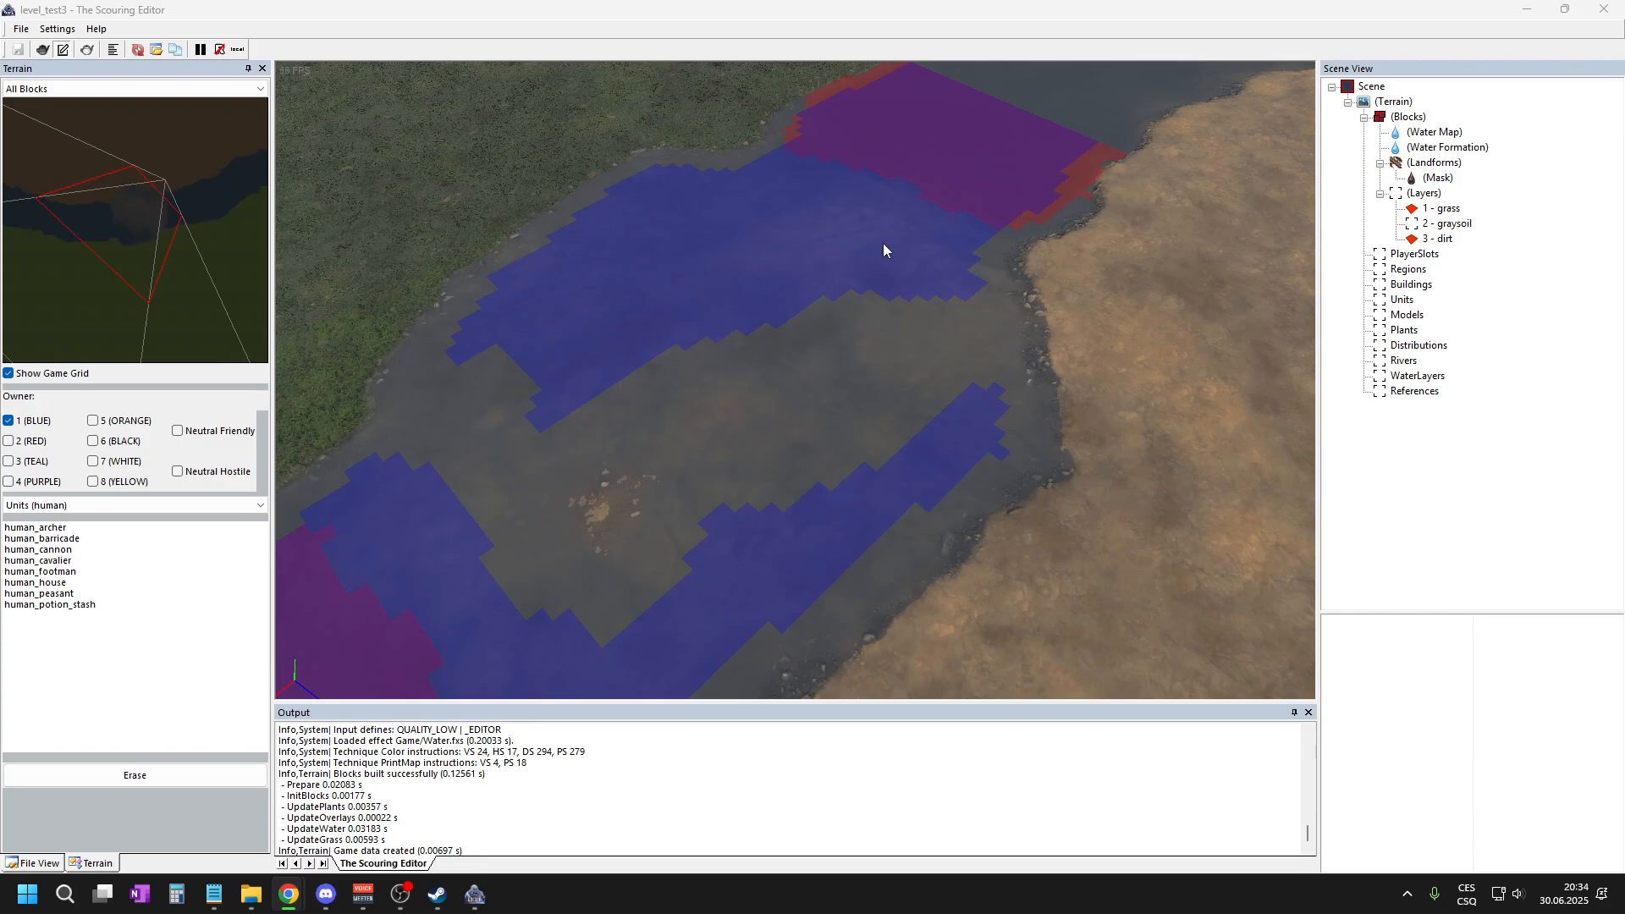
pyautogui.scroll(-5, 962, 271)
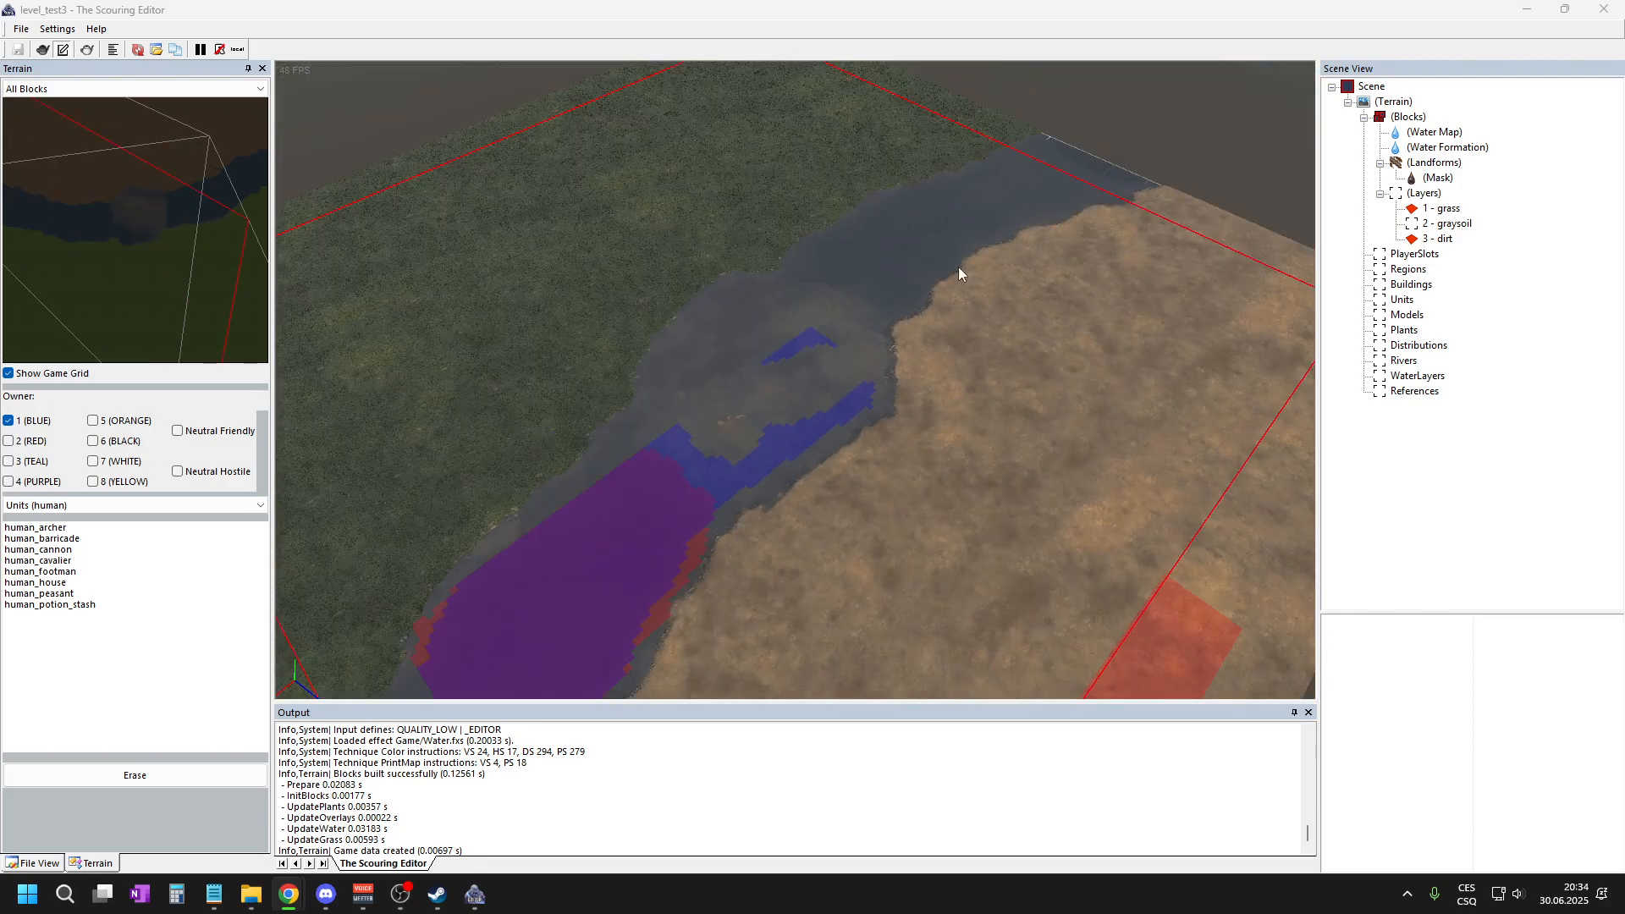
pyautogui.scroll(5, 688, 558)
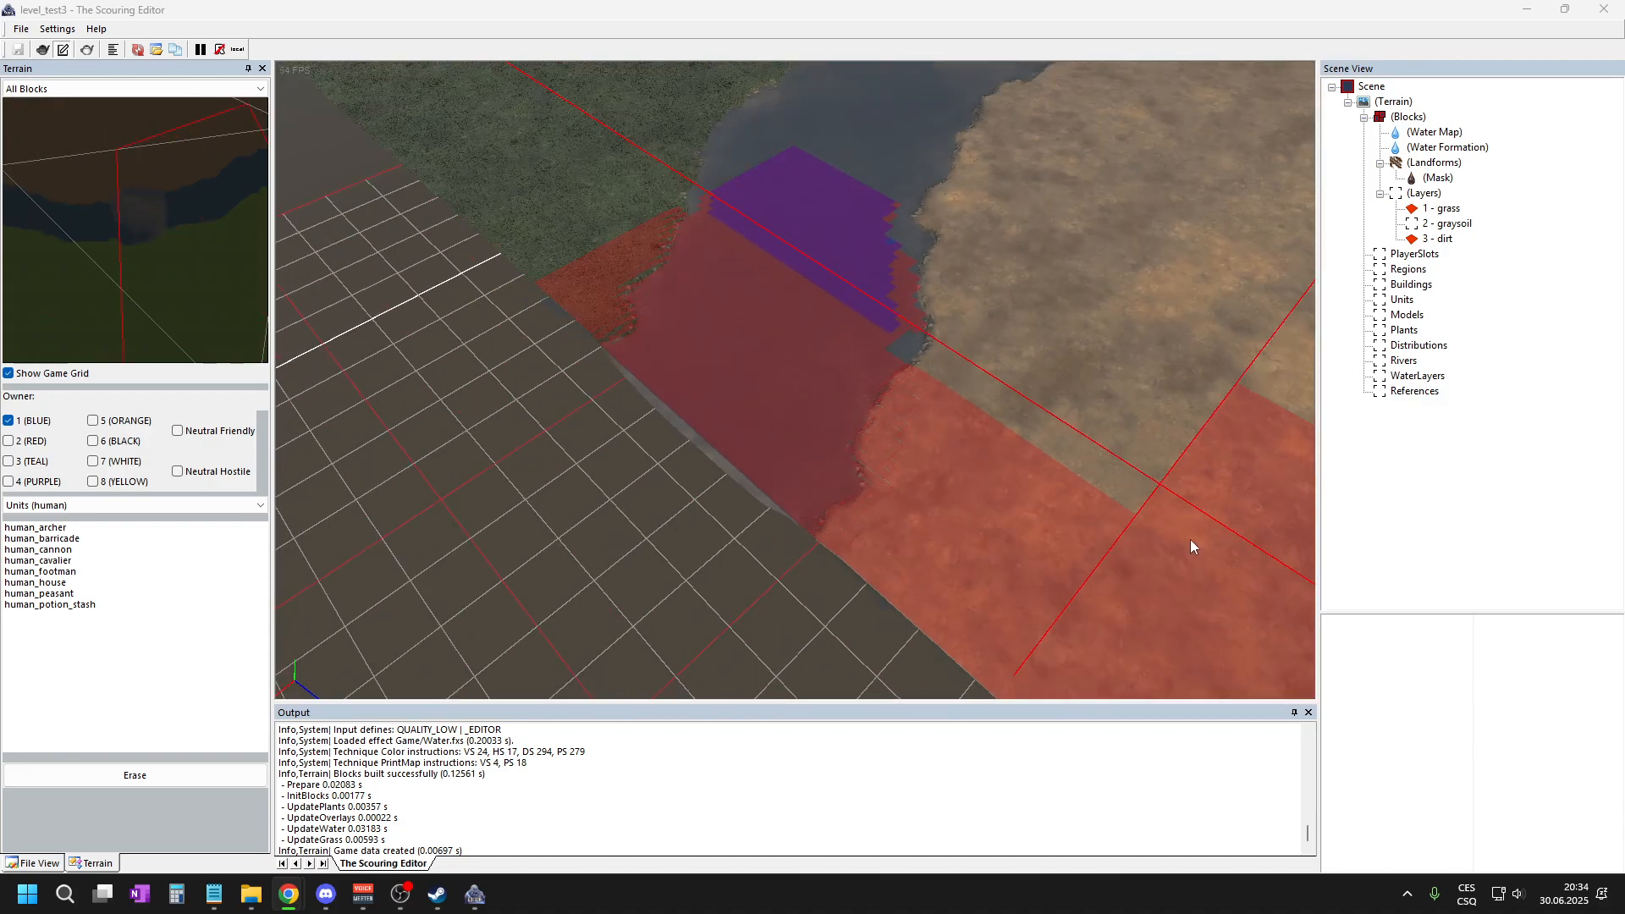
pyautogui.moveTo(1061, 433); pyautogui.dragTo(728, 403, button='middle')
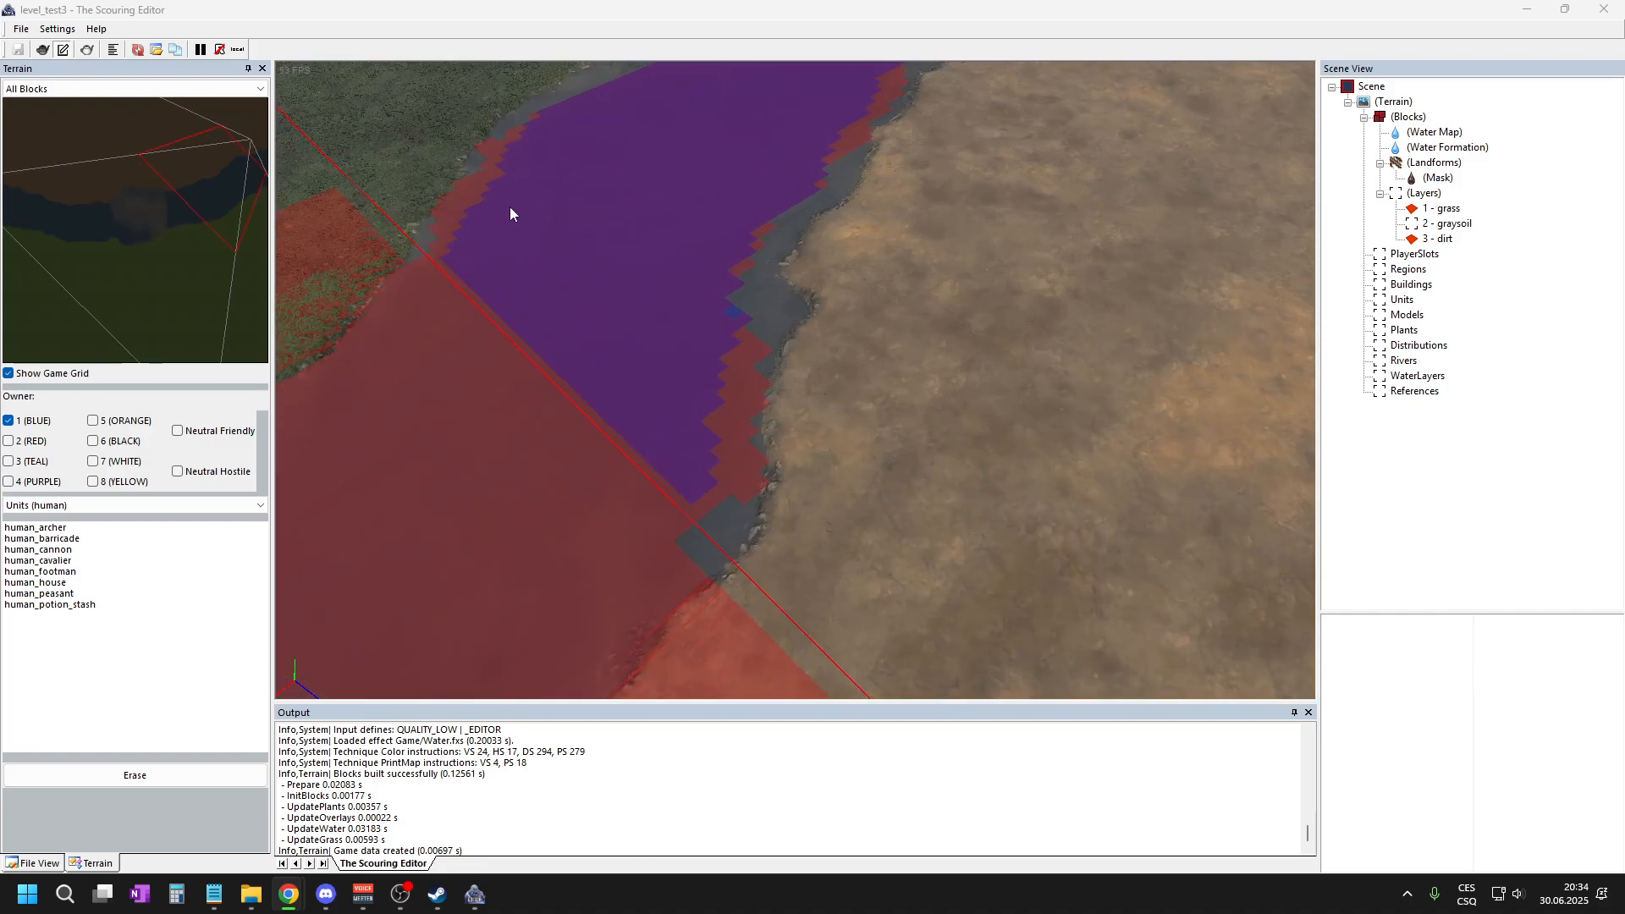
pyautogui.moveTo(570, 488); pyautogui.dragTo(754, 228, button='middle')
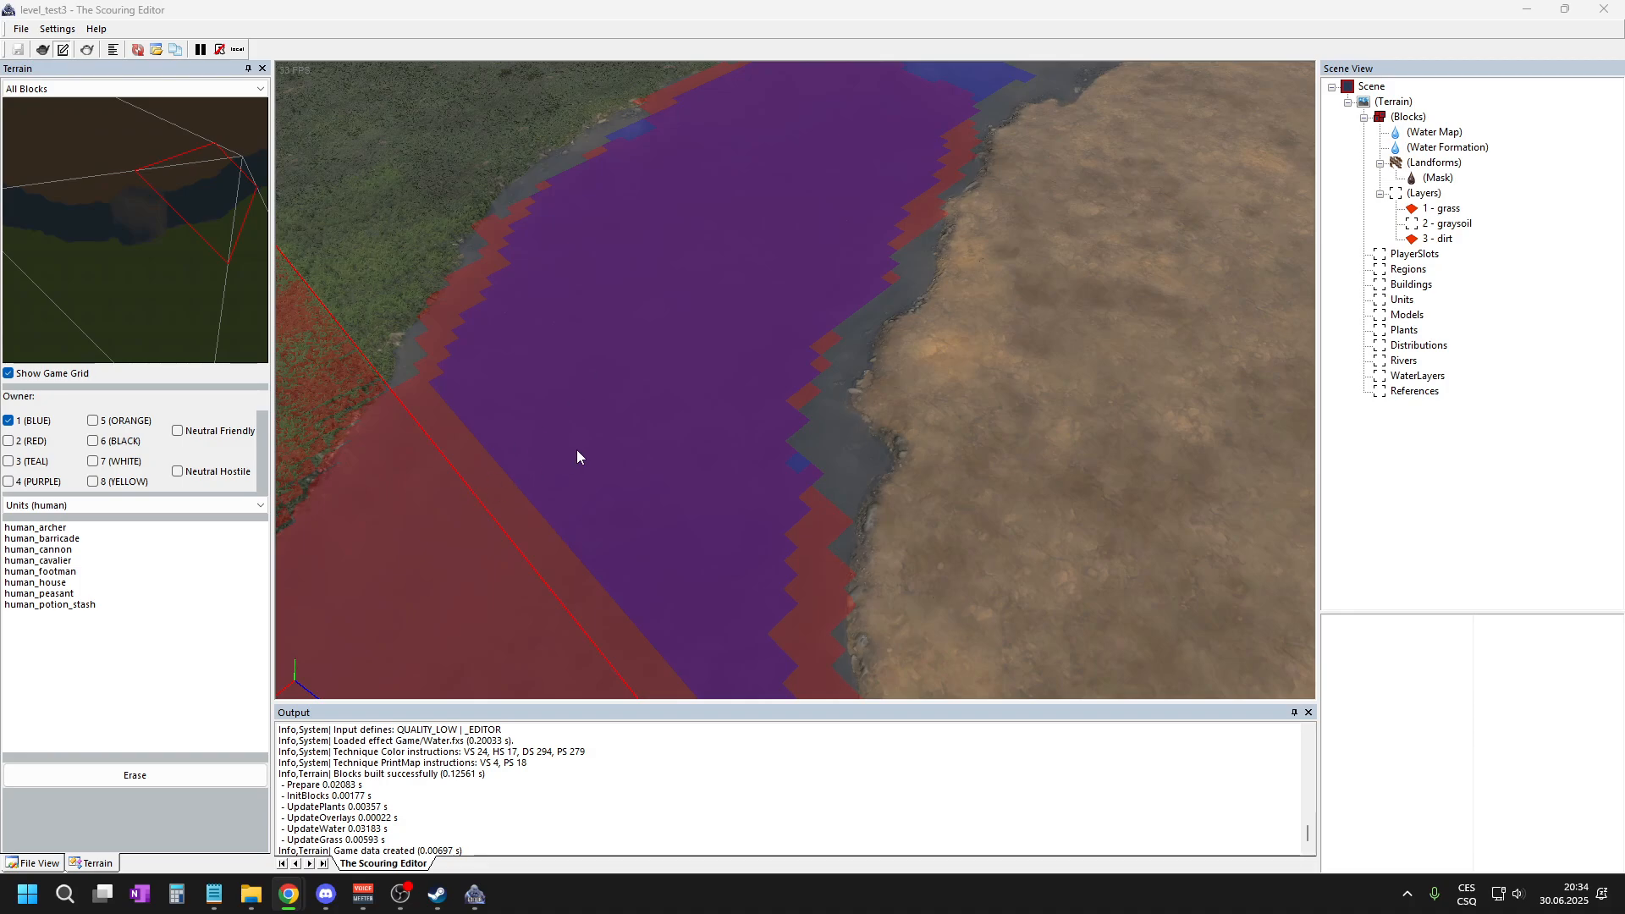
pyautogui.moveTo(577, 454); pyautogui.dragTo(851, 440, button='middle')
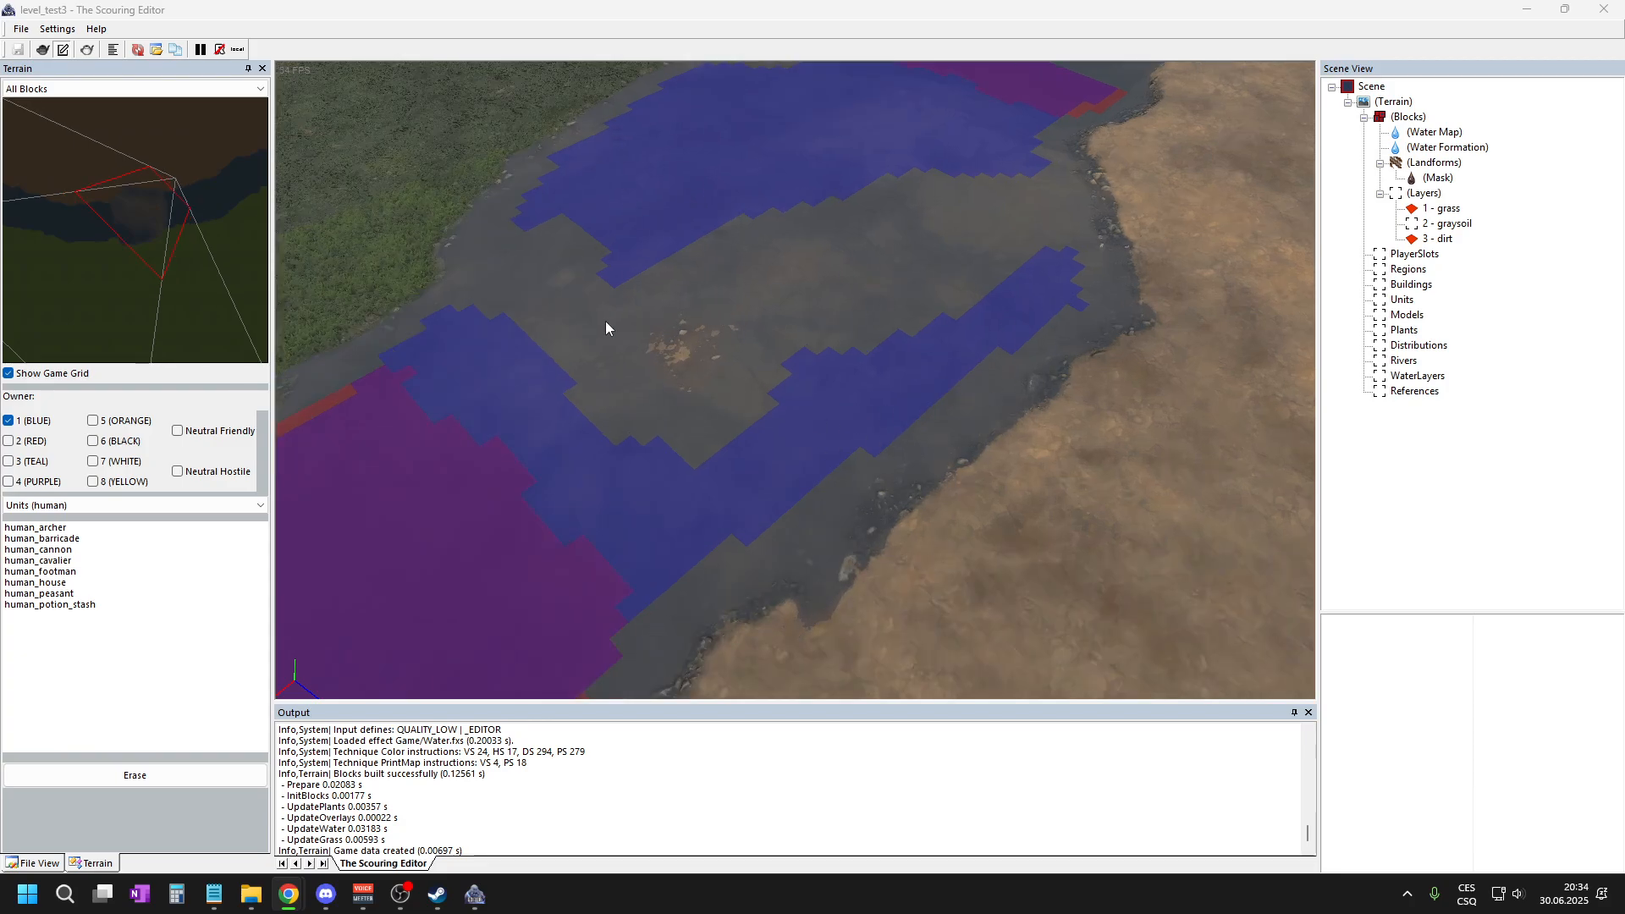
pyautogui.moveTo(607, 329); pyautogui.dragTo(552, 120, button='middle')
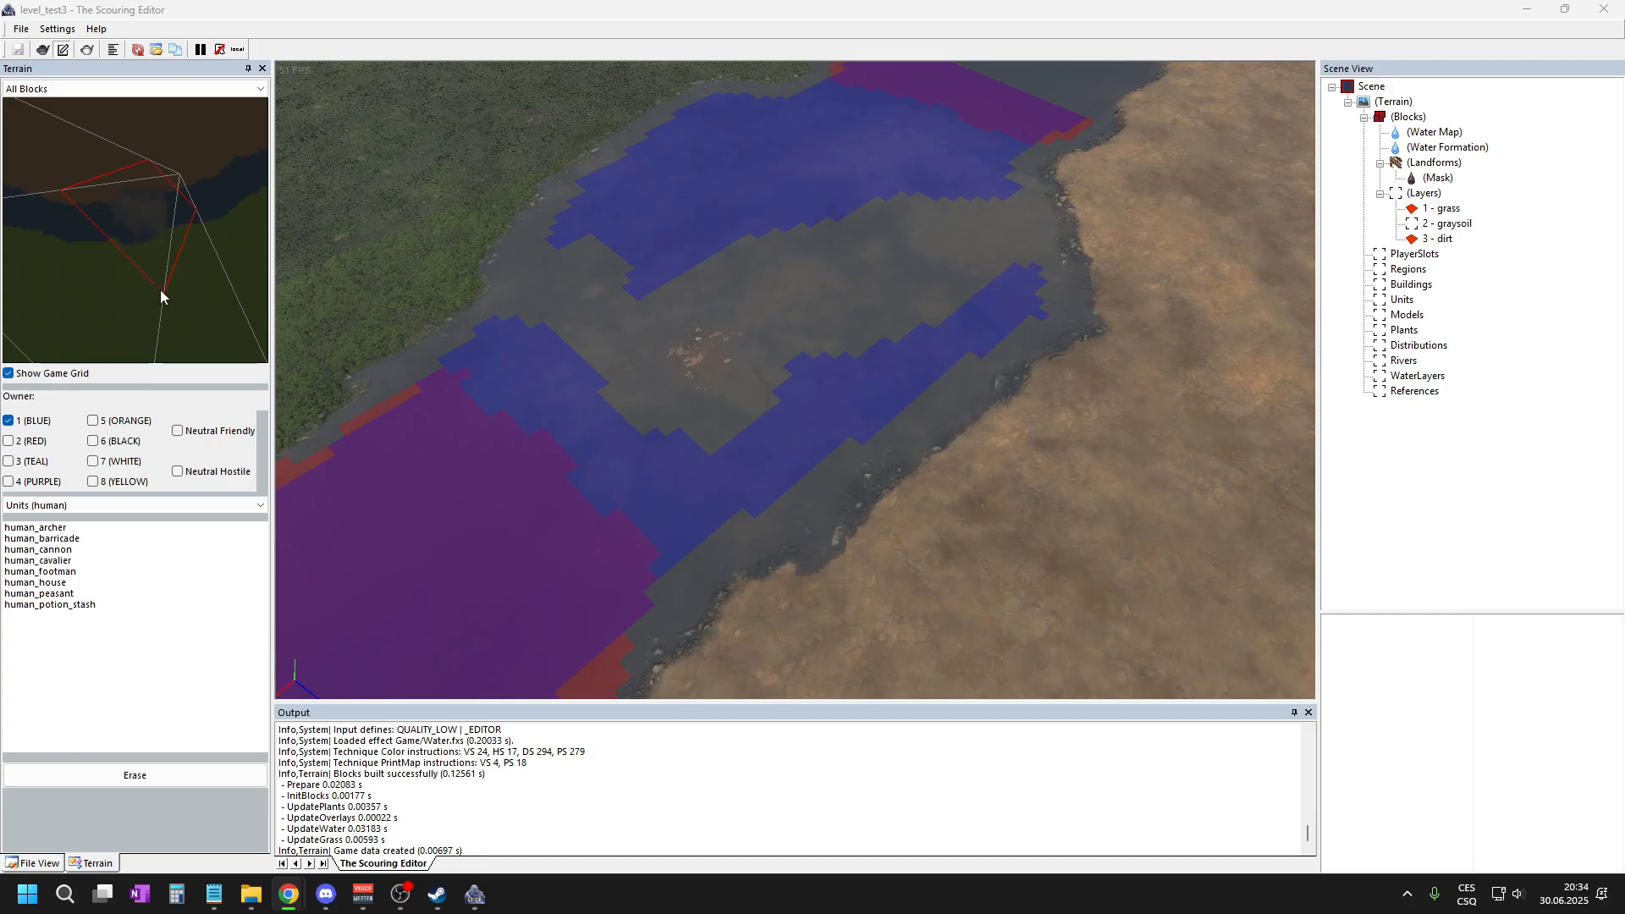
pyautogui.scroll(-5, 374, 222)
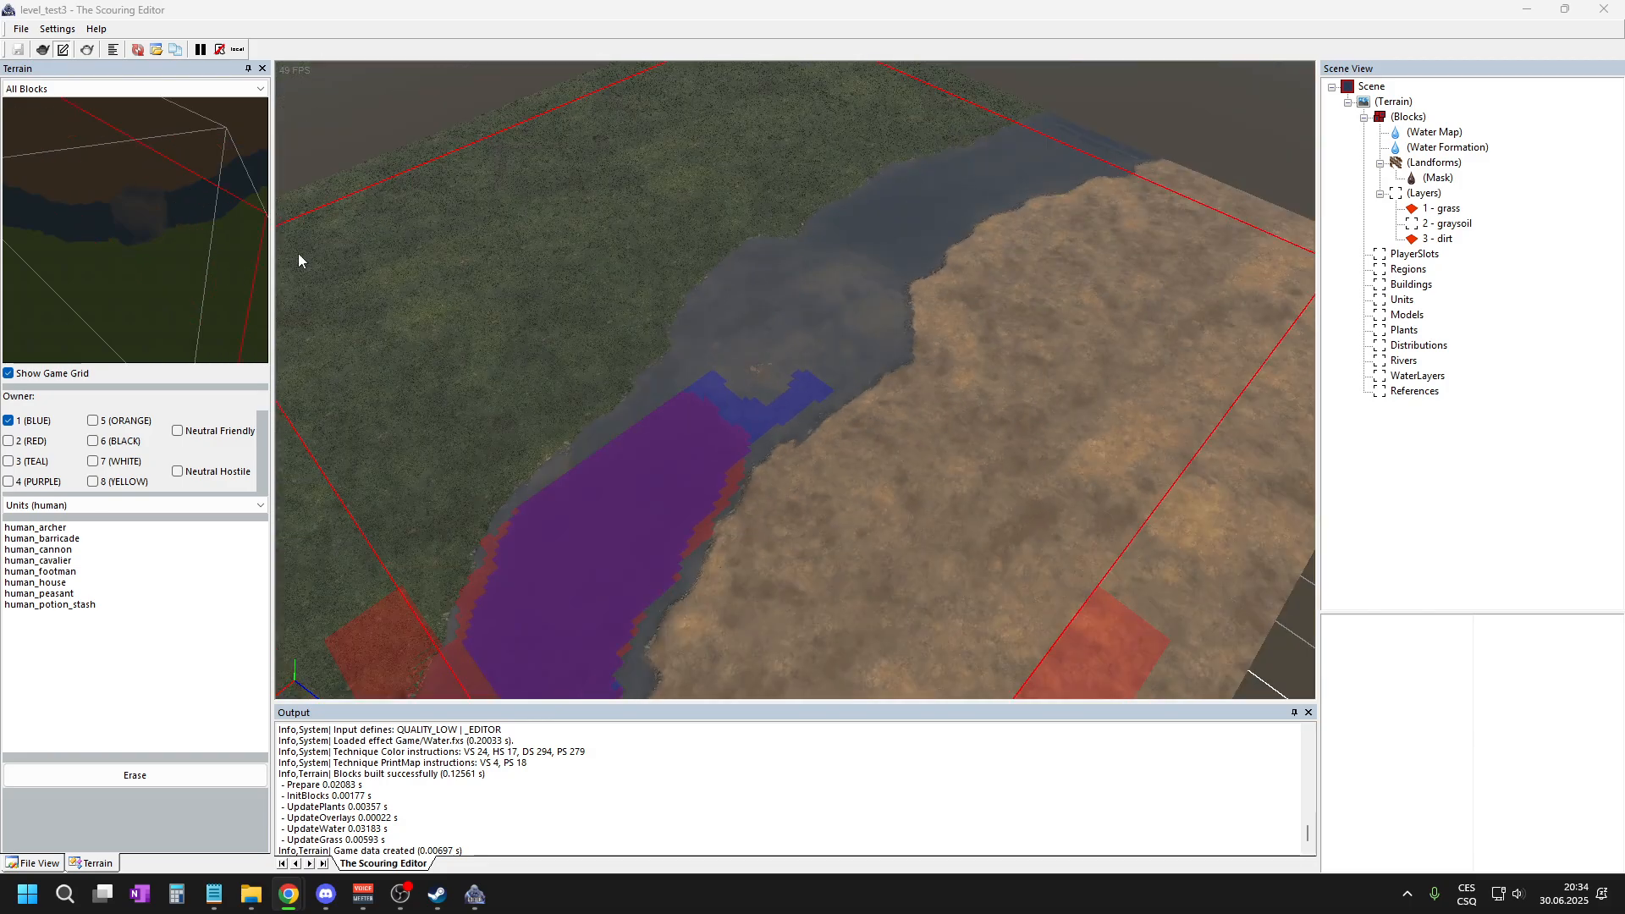
# - Go to blocks (6, 14) and (10, 10) from the terrain preview, inspect the crossing there, and hide the game grid
pyautogui.click(90, 169)
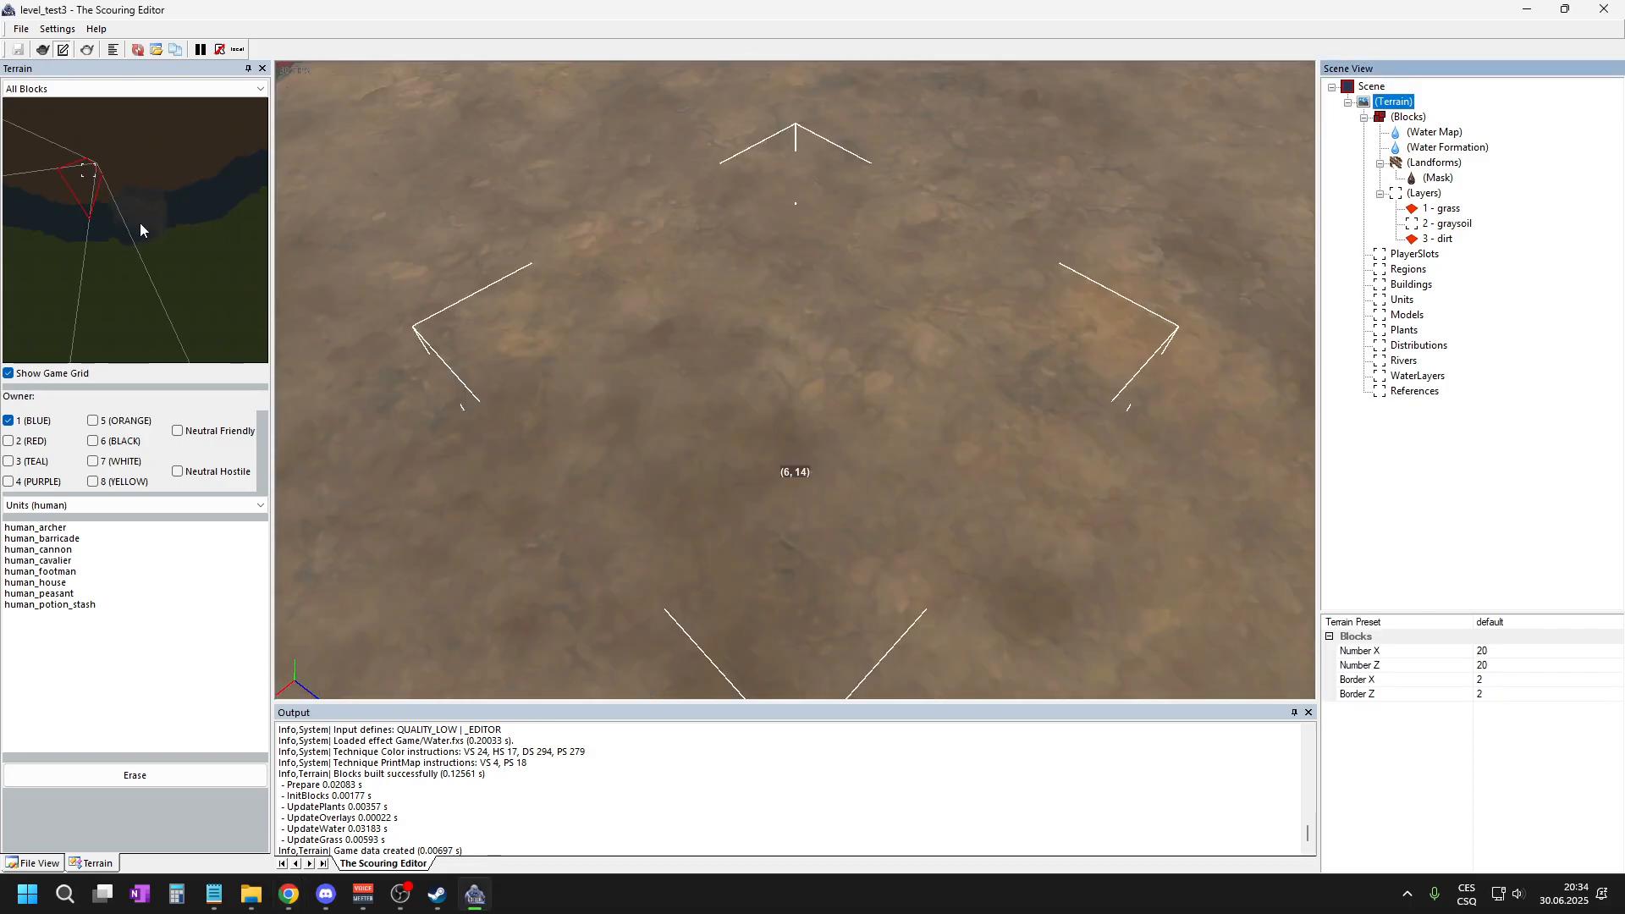
pyautogui.click(141, 227)
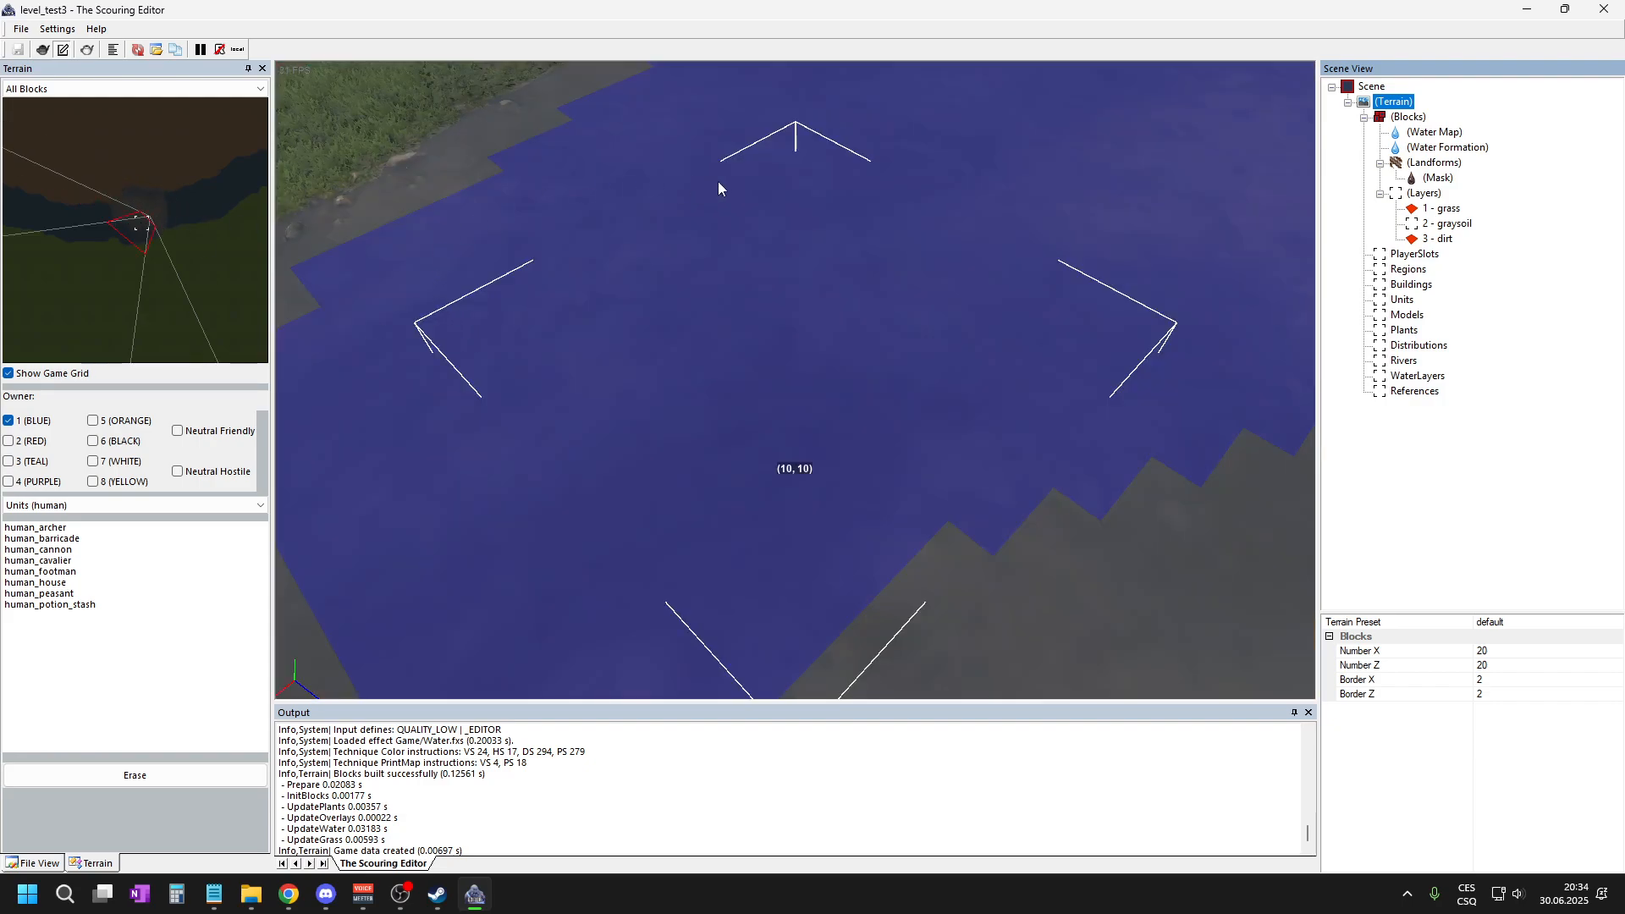
pyautogui.scroll(-5, 718, 182)
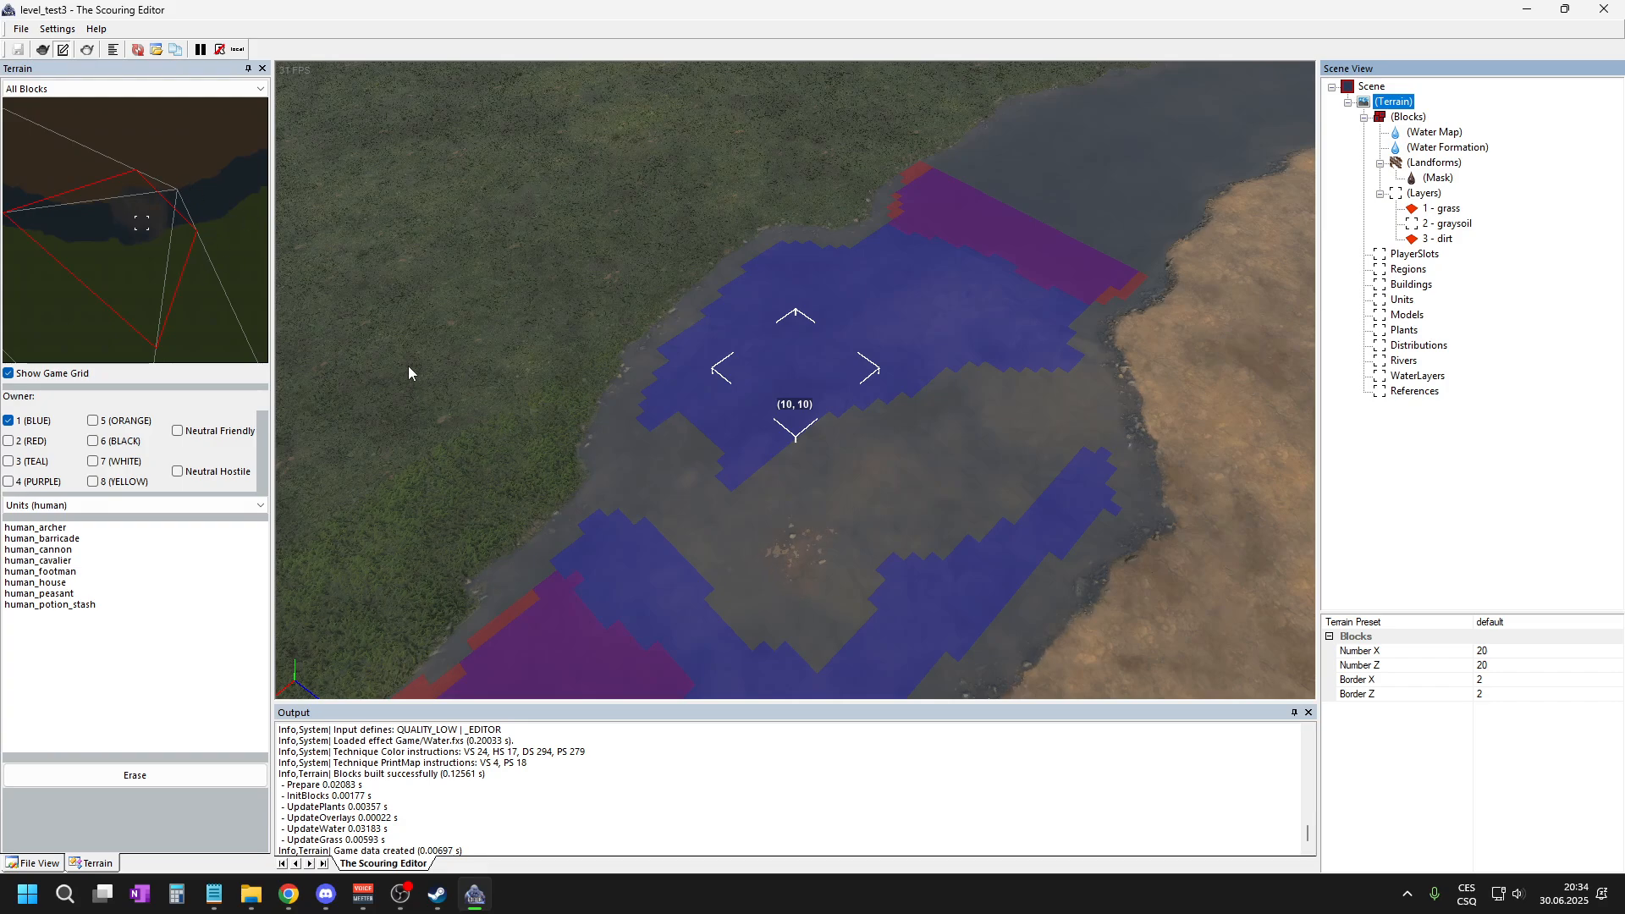
pyautogui.click(30, 375)
pyautogui.scroll(-5, 575, 234)
pyautogui.scroll(2, 891, 328)
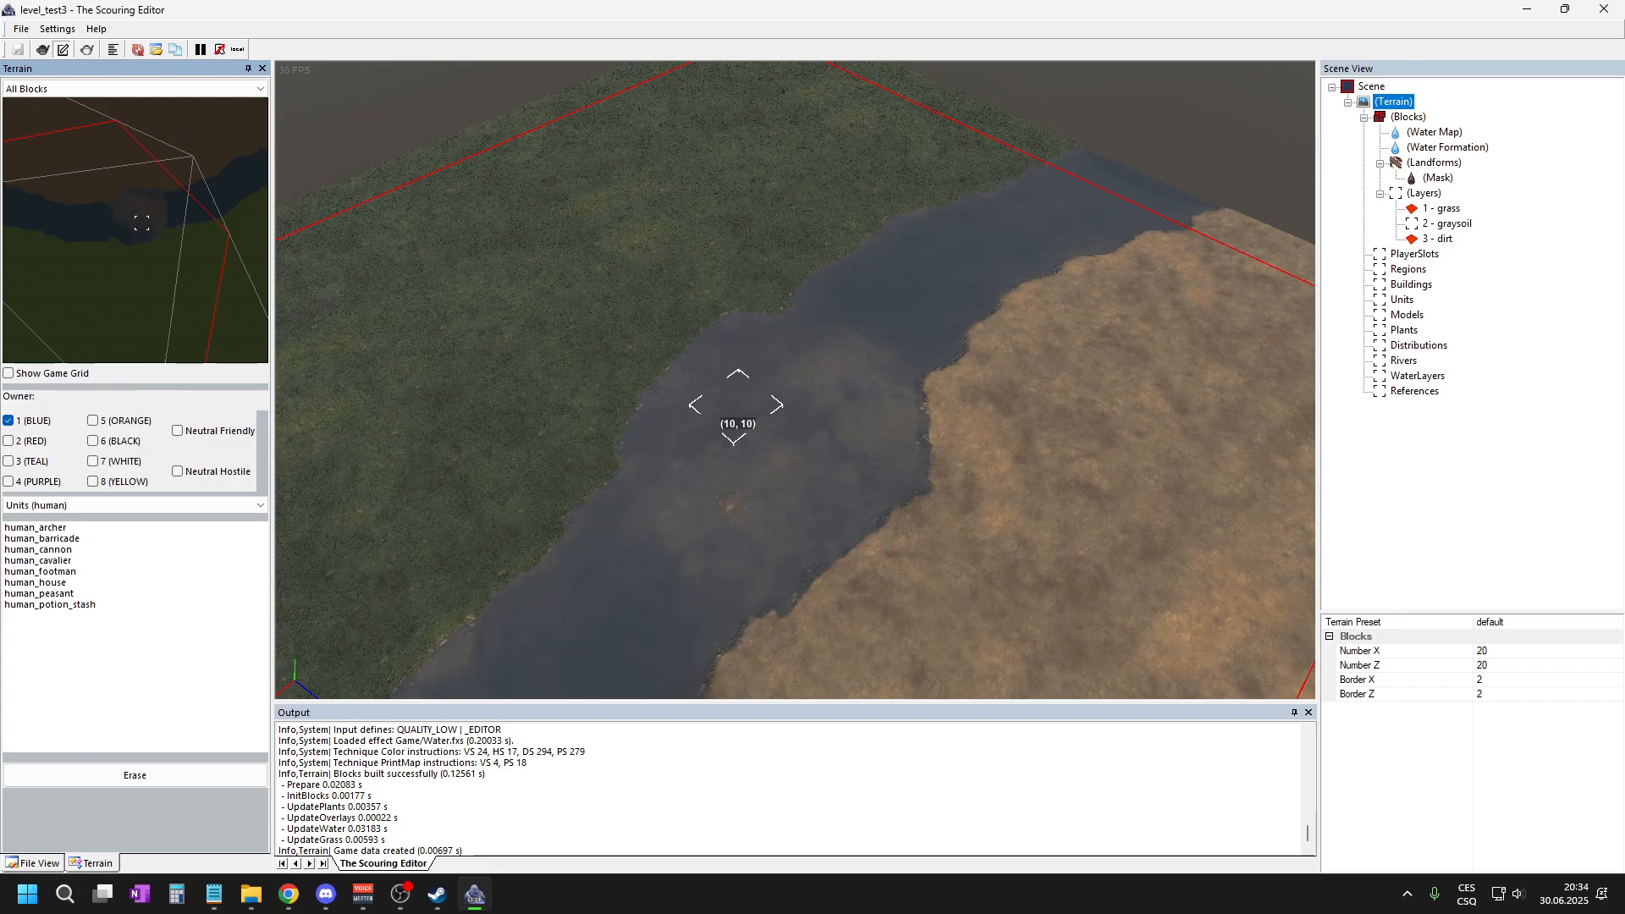
# - Review the Water Map brush's channels with Edge Mask (G) chosen, view the mask over the river, and leave the brush
pyautogui.click(1431, 132)
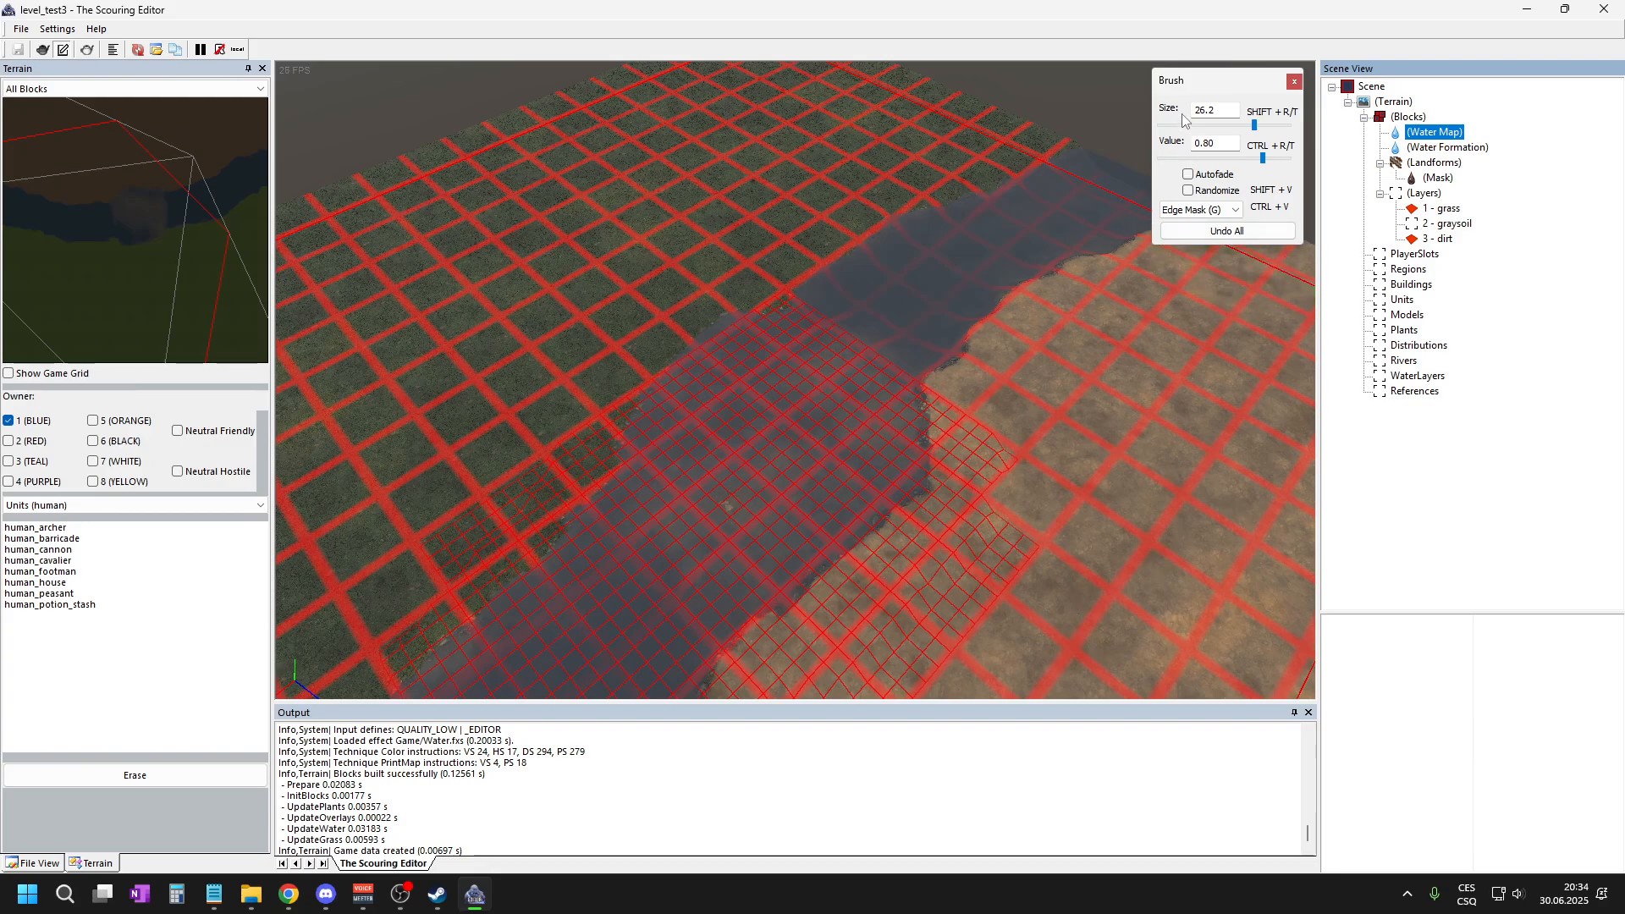
pyautogui.click(1232, 212)
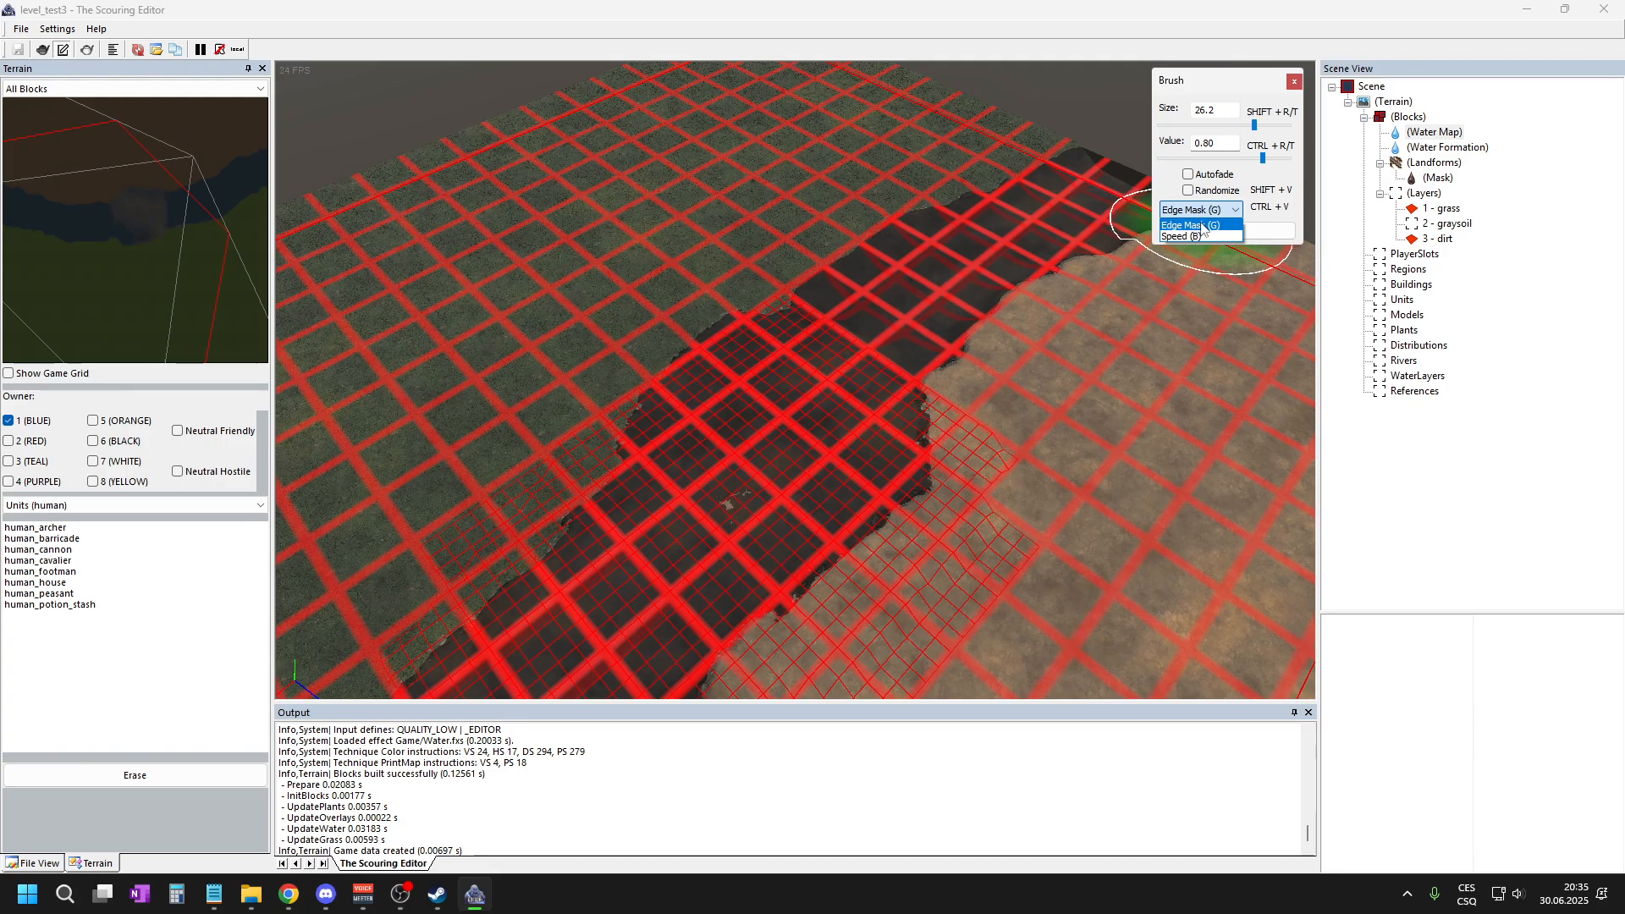
pyautogui.click(1204, 227)
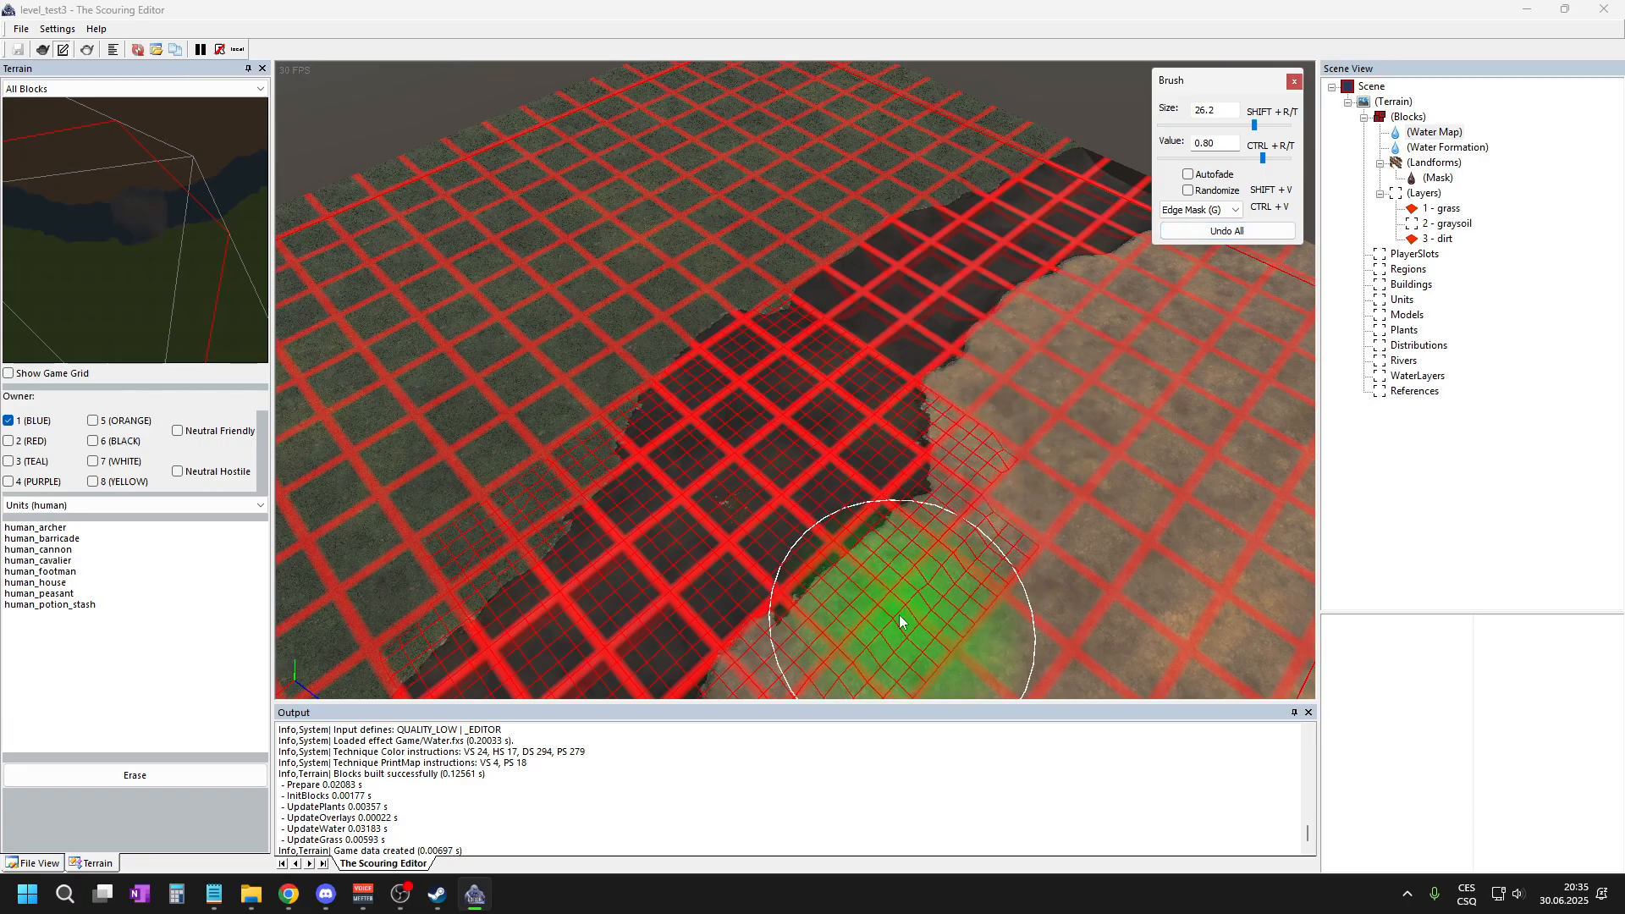
pyautogui.scroll(5, 729, 472)
pyautogui.scroll(5, 586, 299)
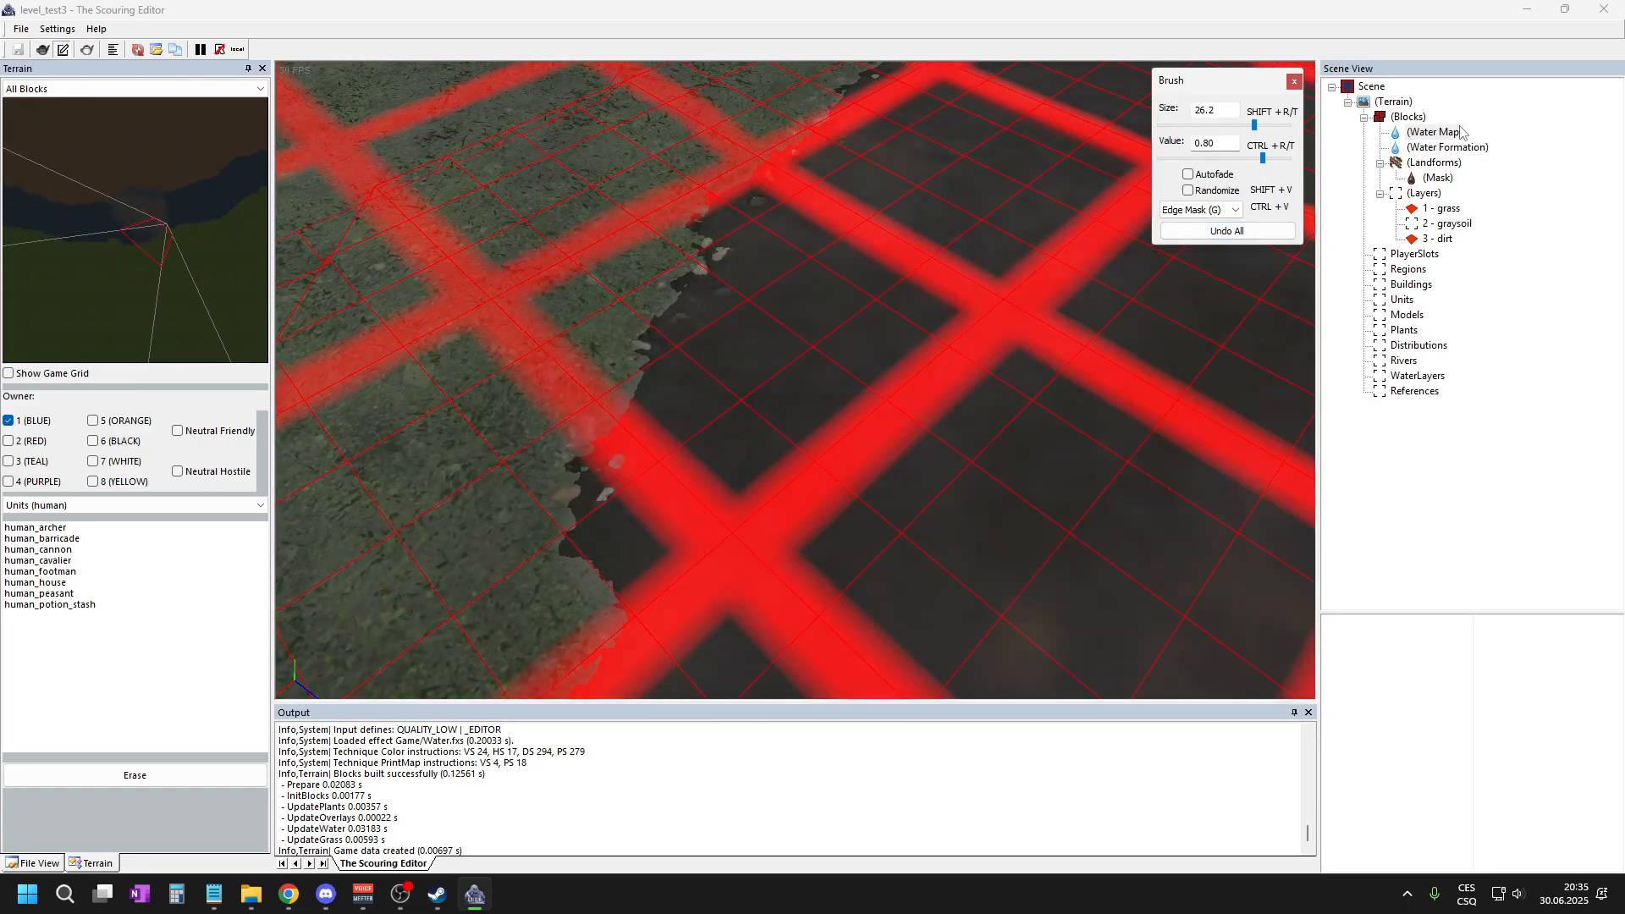
pyautogui.click(1433, 132)
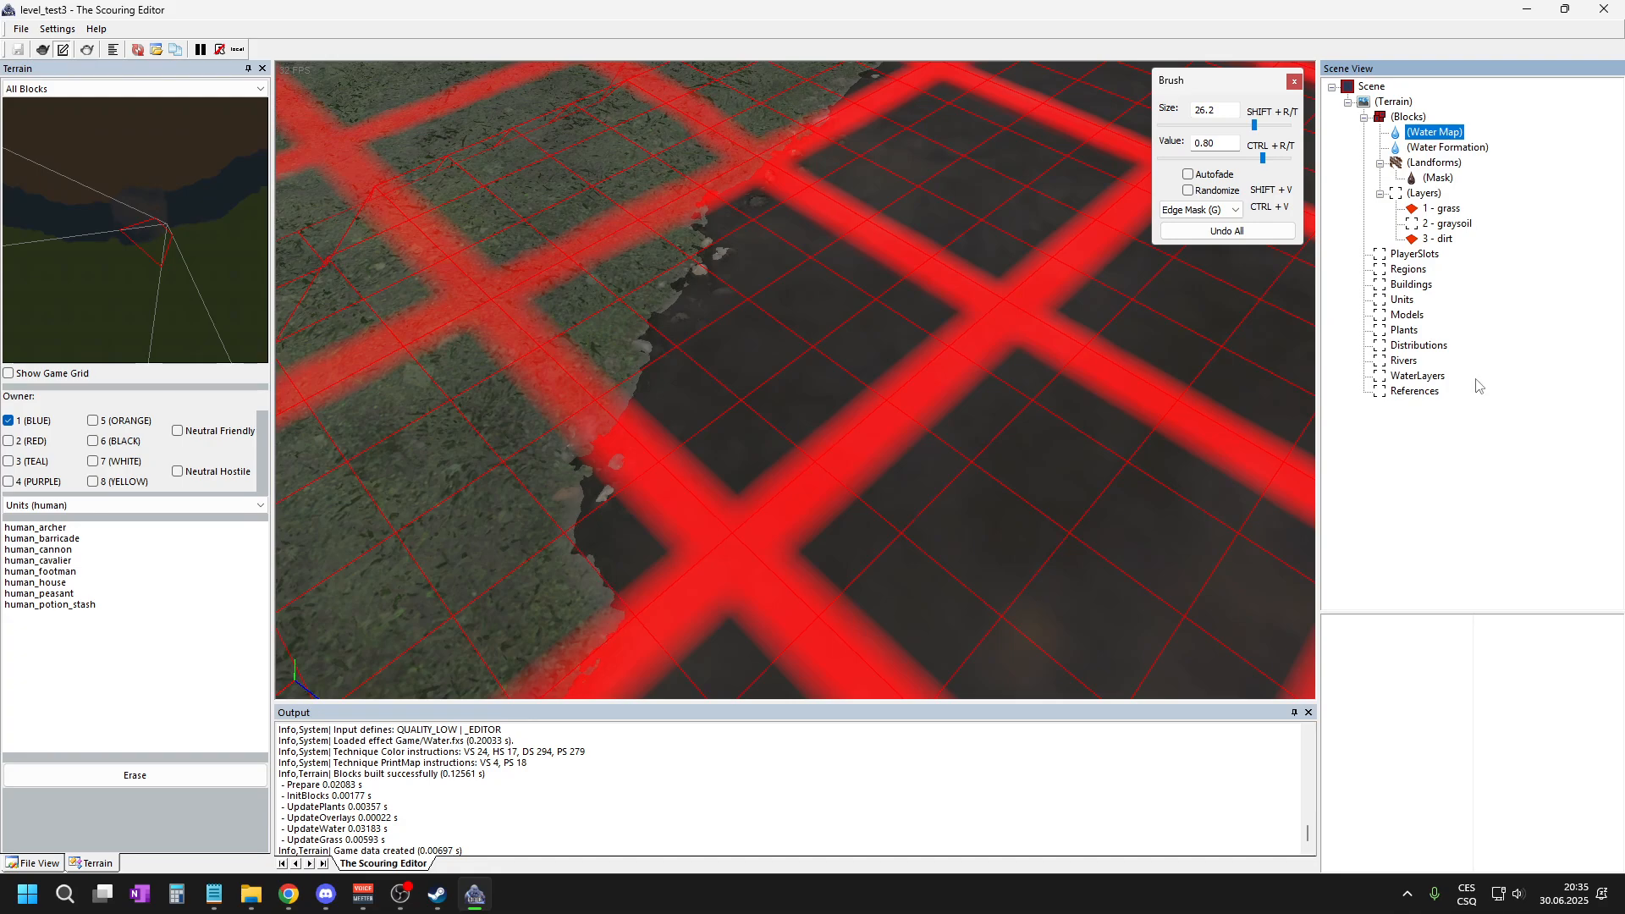
pyautogui.click(1362, 155)
# - Examine the water's edge along the grassy river bank up close
pyautogui.scroll(-3, 745, 490)
pyautogui.scroll(3, 673, 396)
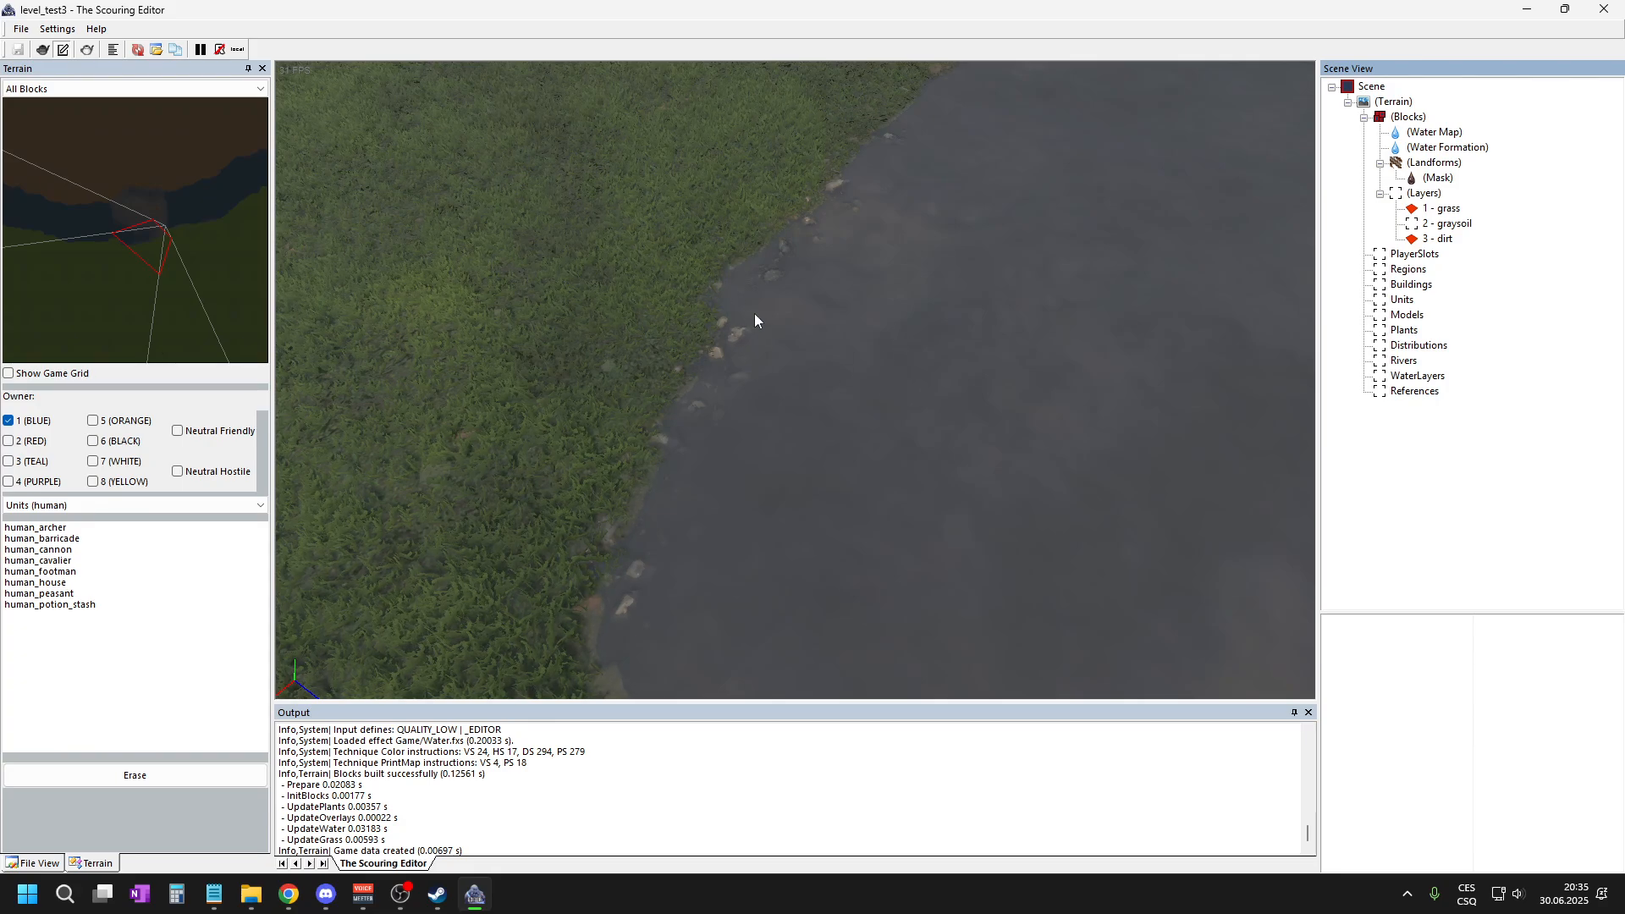
pyautogui.scroll(-2, 628, 373)
pyautogui.scroll(3, 1020, 169)
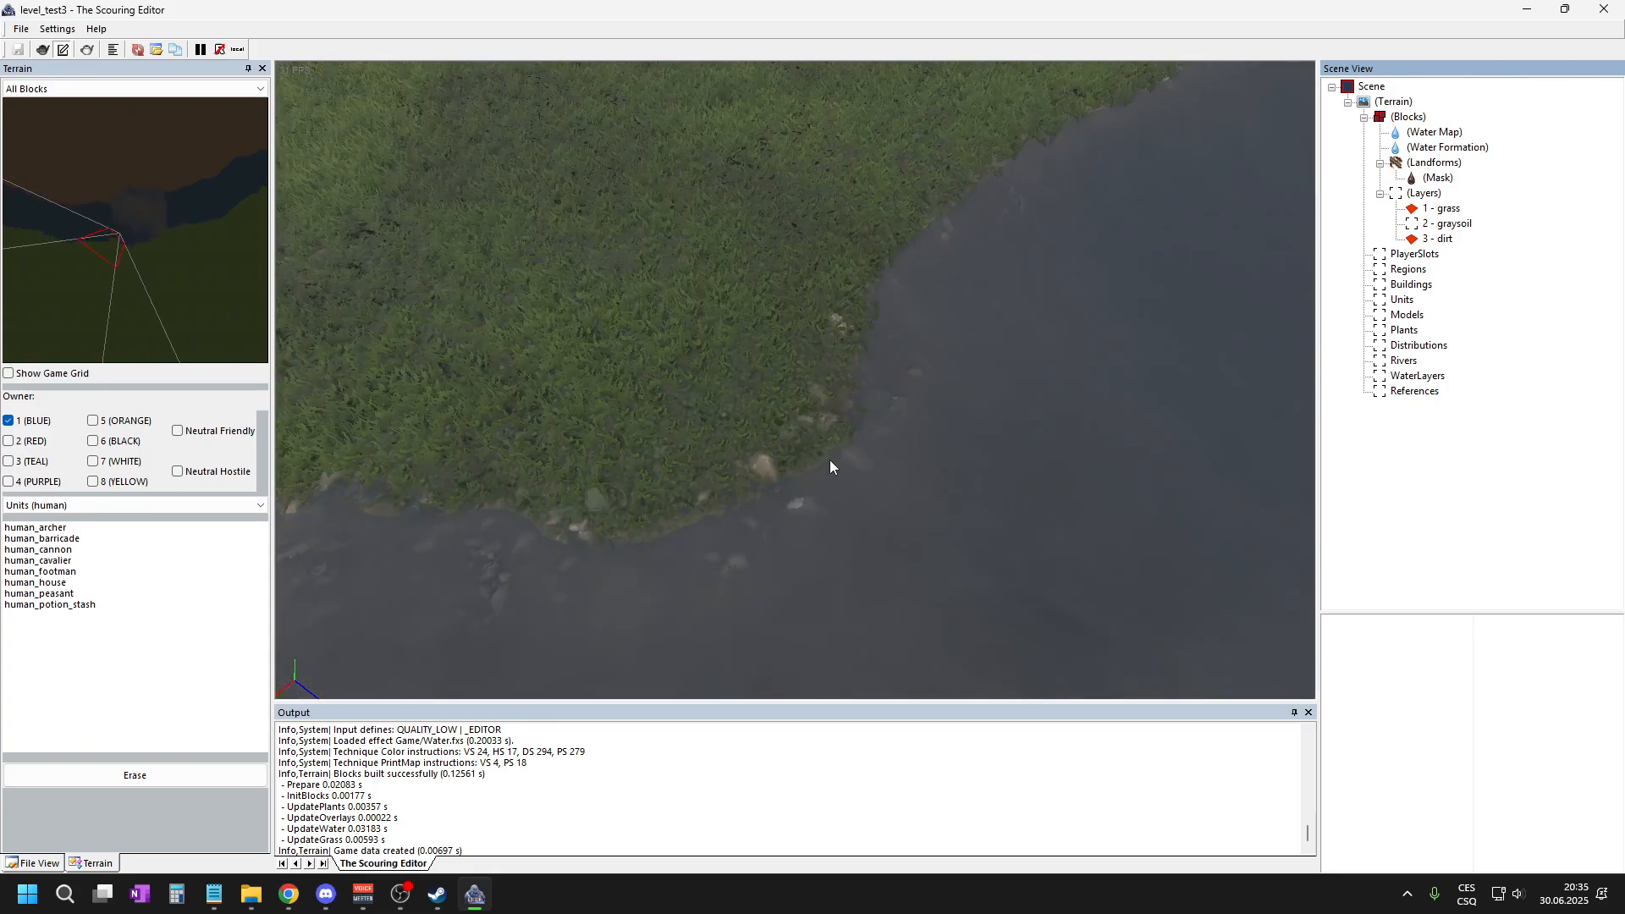
pyautogui.scroll(-3, 576, 330)
pyautogui.scroll(3, 994, 251)
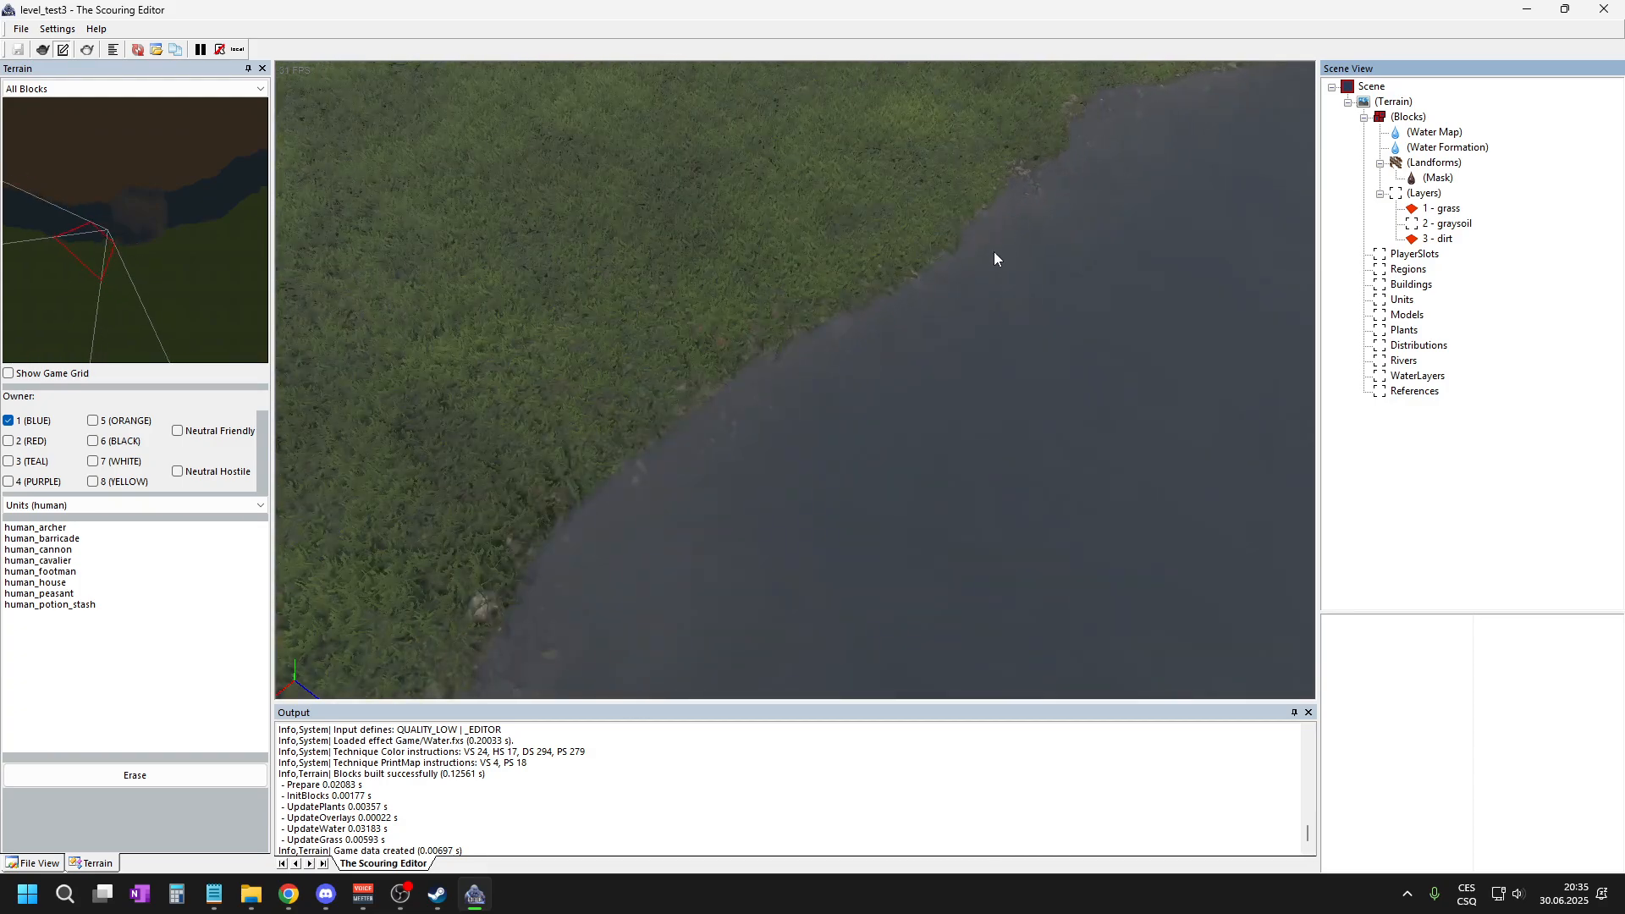
pyautogui.scroll(-2, 931, 324)
pyautogui.scroll(2, 940, 323)
# - Paint the Water Map's Edge Mask (G) over the grassy river bank with a brush of size 7.1 and value 0.80
pyautogui.click(1412, 133)
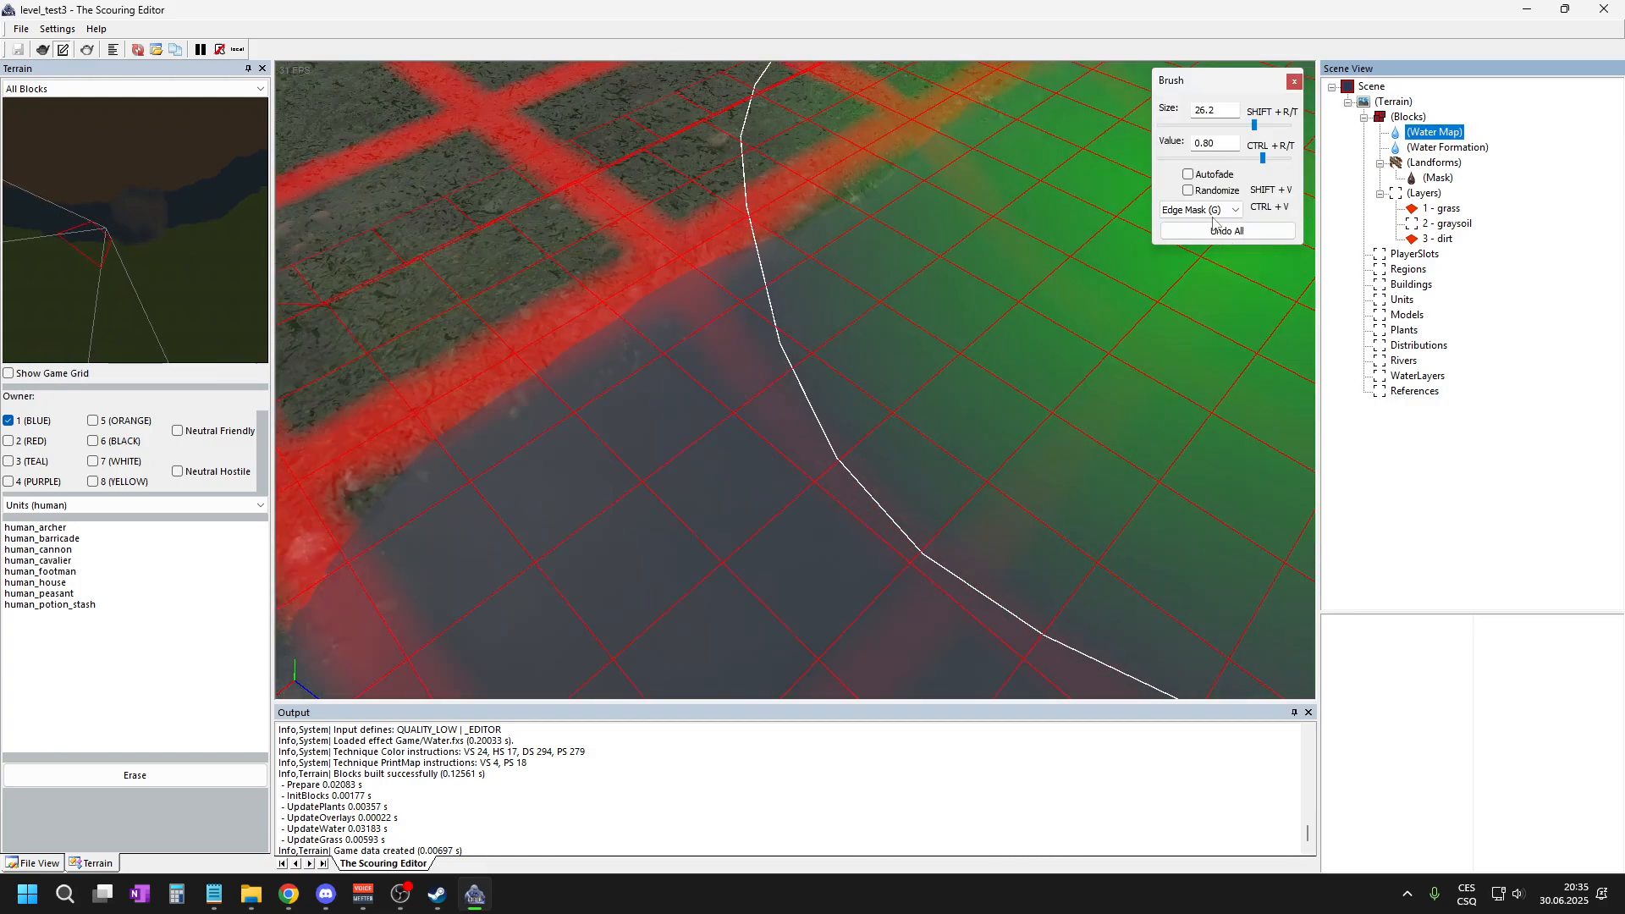
pyautogui.moveTo(1255, 124); pyautogui.dragTo(1220, 125)
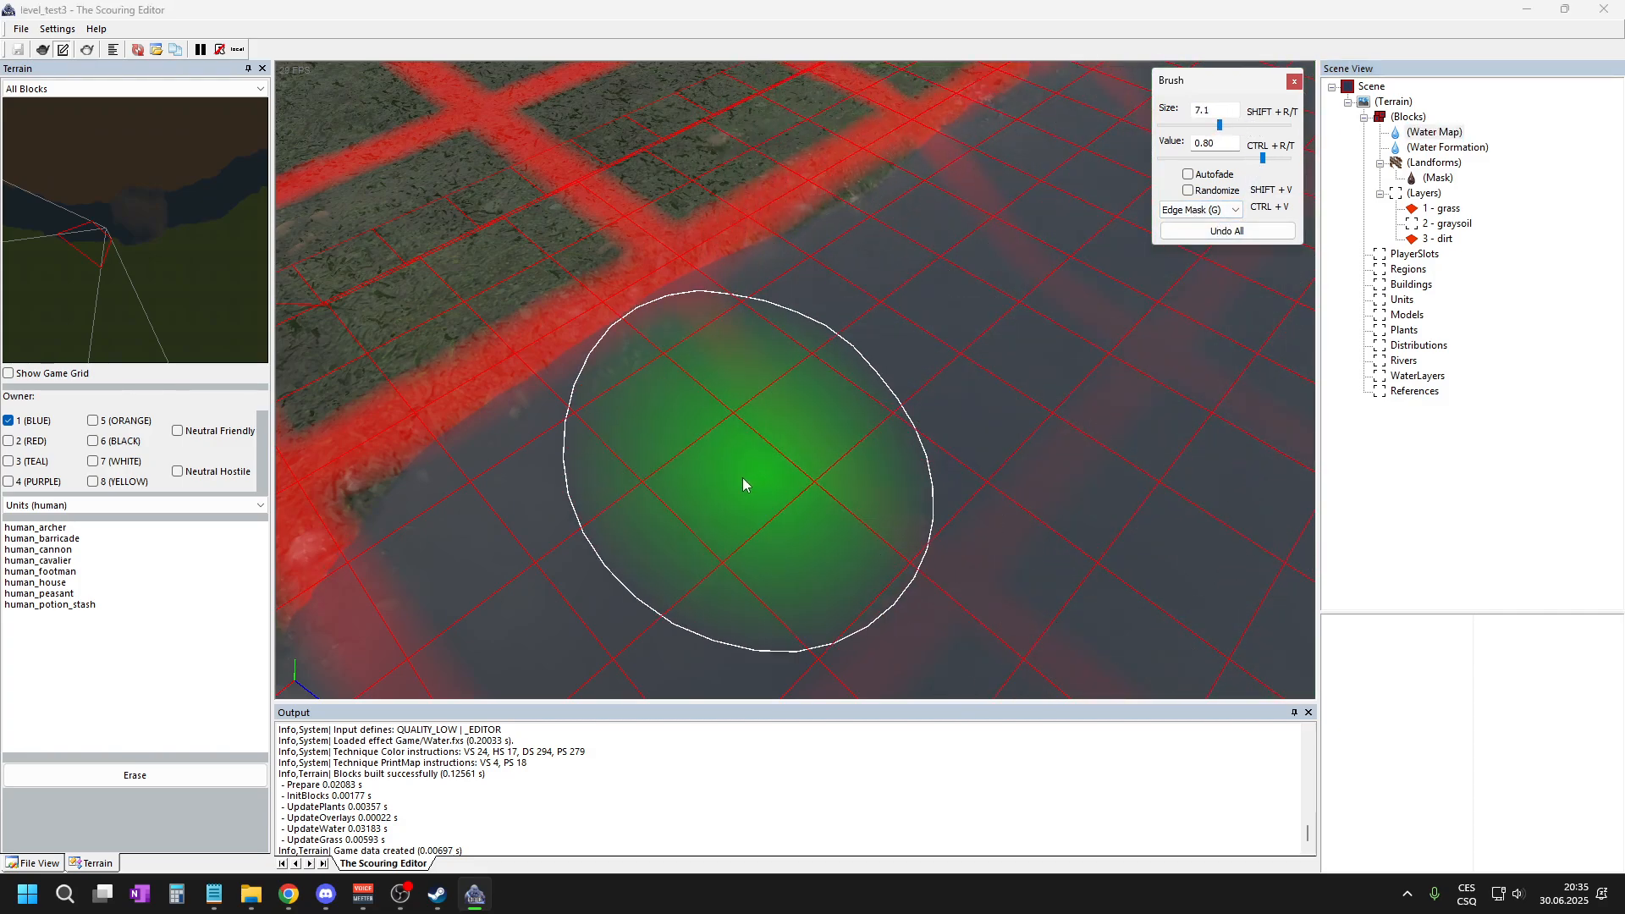
pyautogui.scroll(-2, 693, 495)
pyautogui.scroll(3, 693, 495)
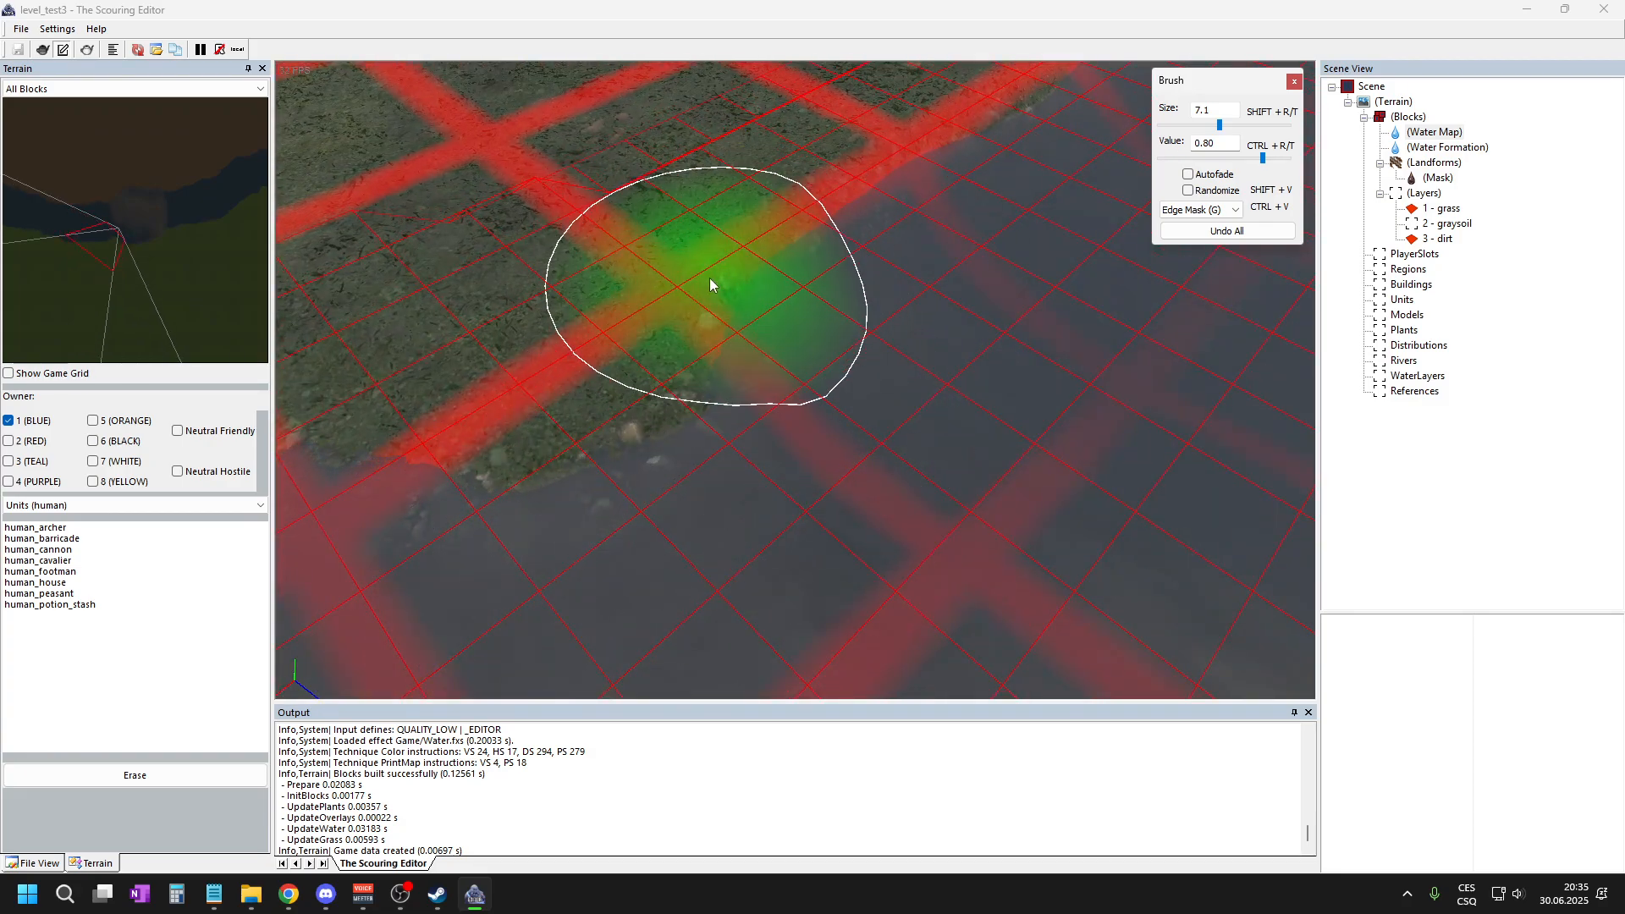
pyautogui.moveTo(765, 227); pyautogui.dragTo(752, 249)
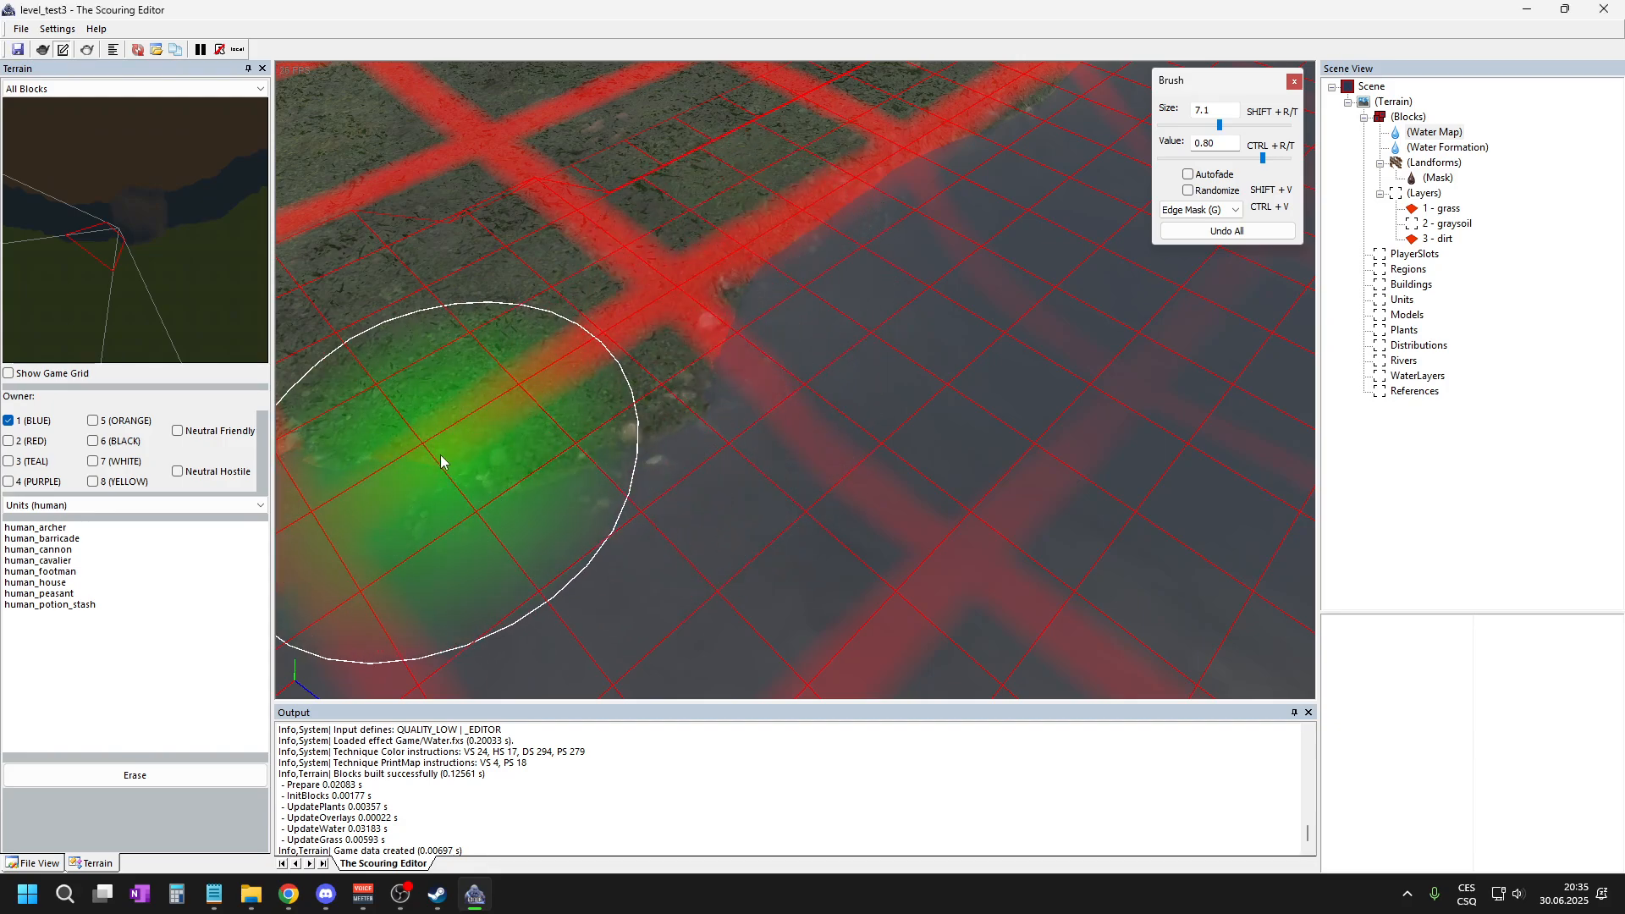
# - Set the Water Map brush's value to 0.75, check the painted bank, and leave the brush
pyautogui.moveTo(1259, 161); pyautogui.dragTo(1256, 160)
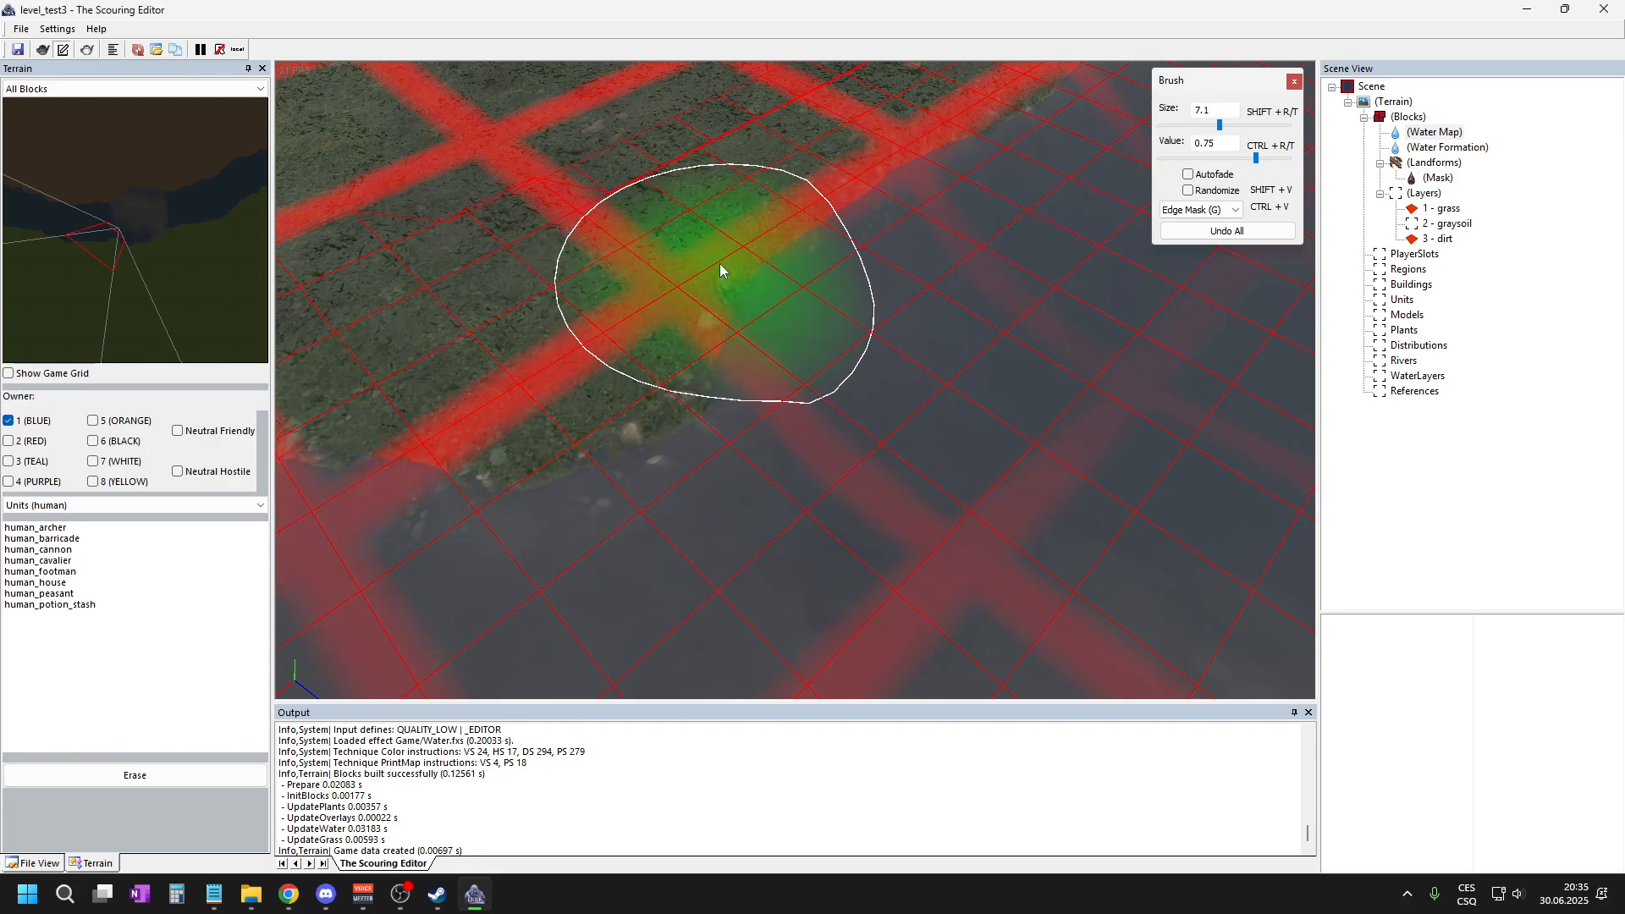
pyautogui.scroll(-3, 779, 279)
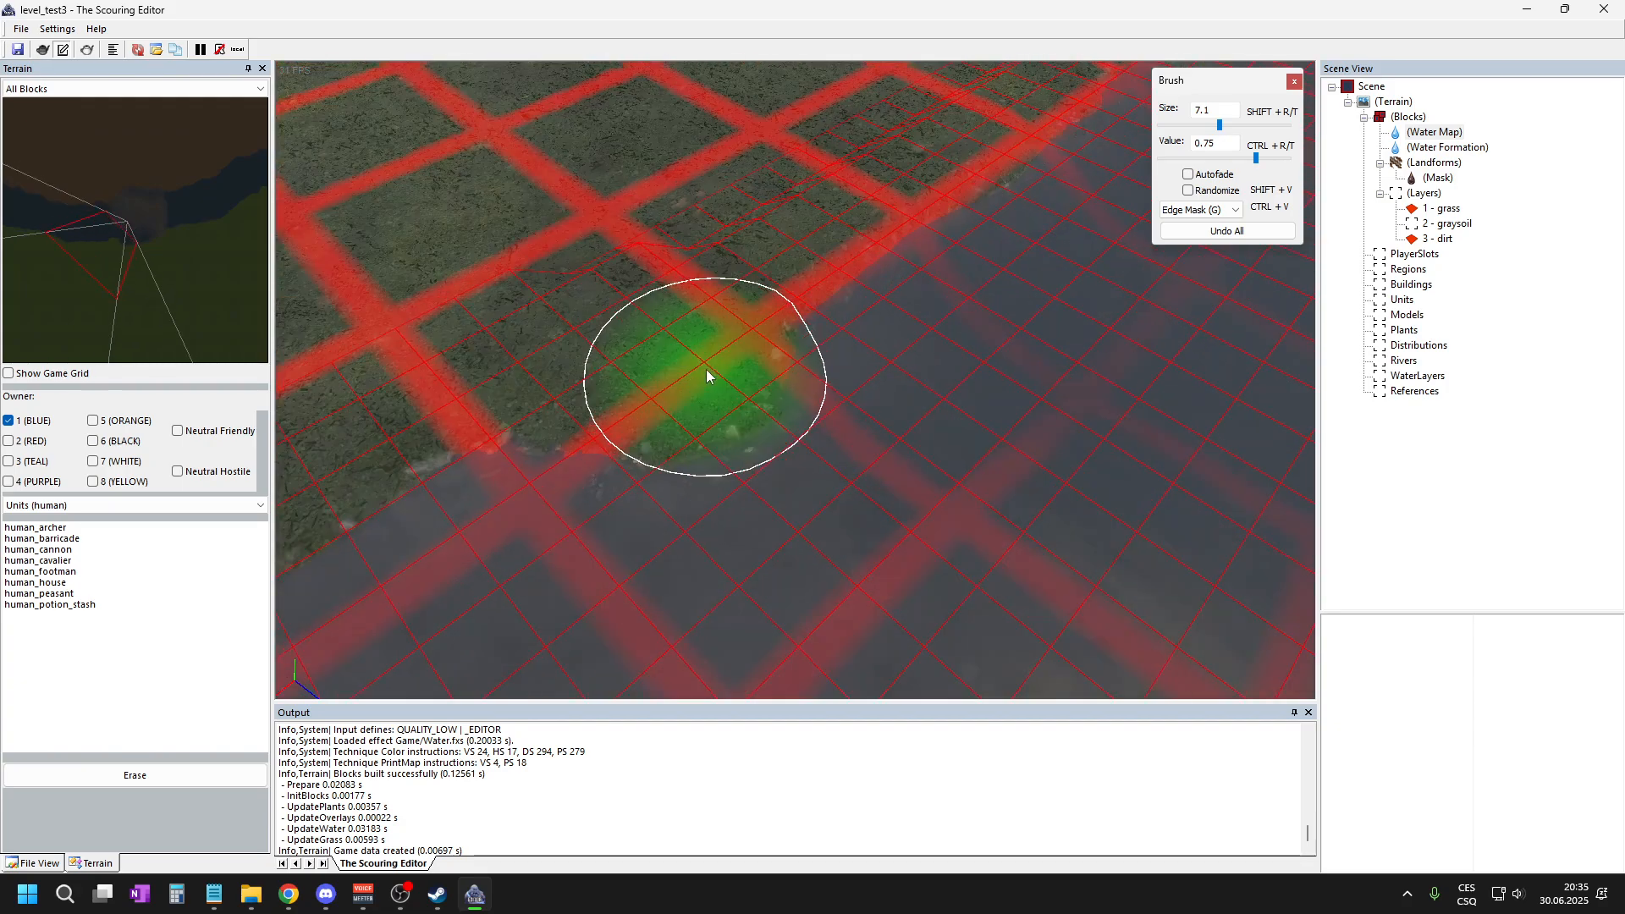
pyautogui.scroll(3, 707, 373)
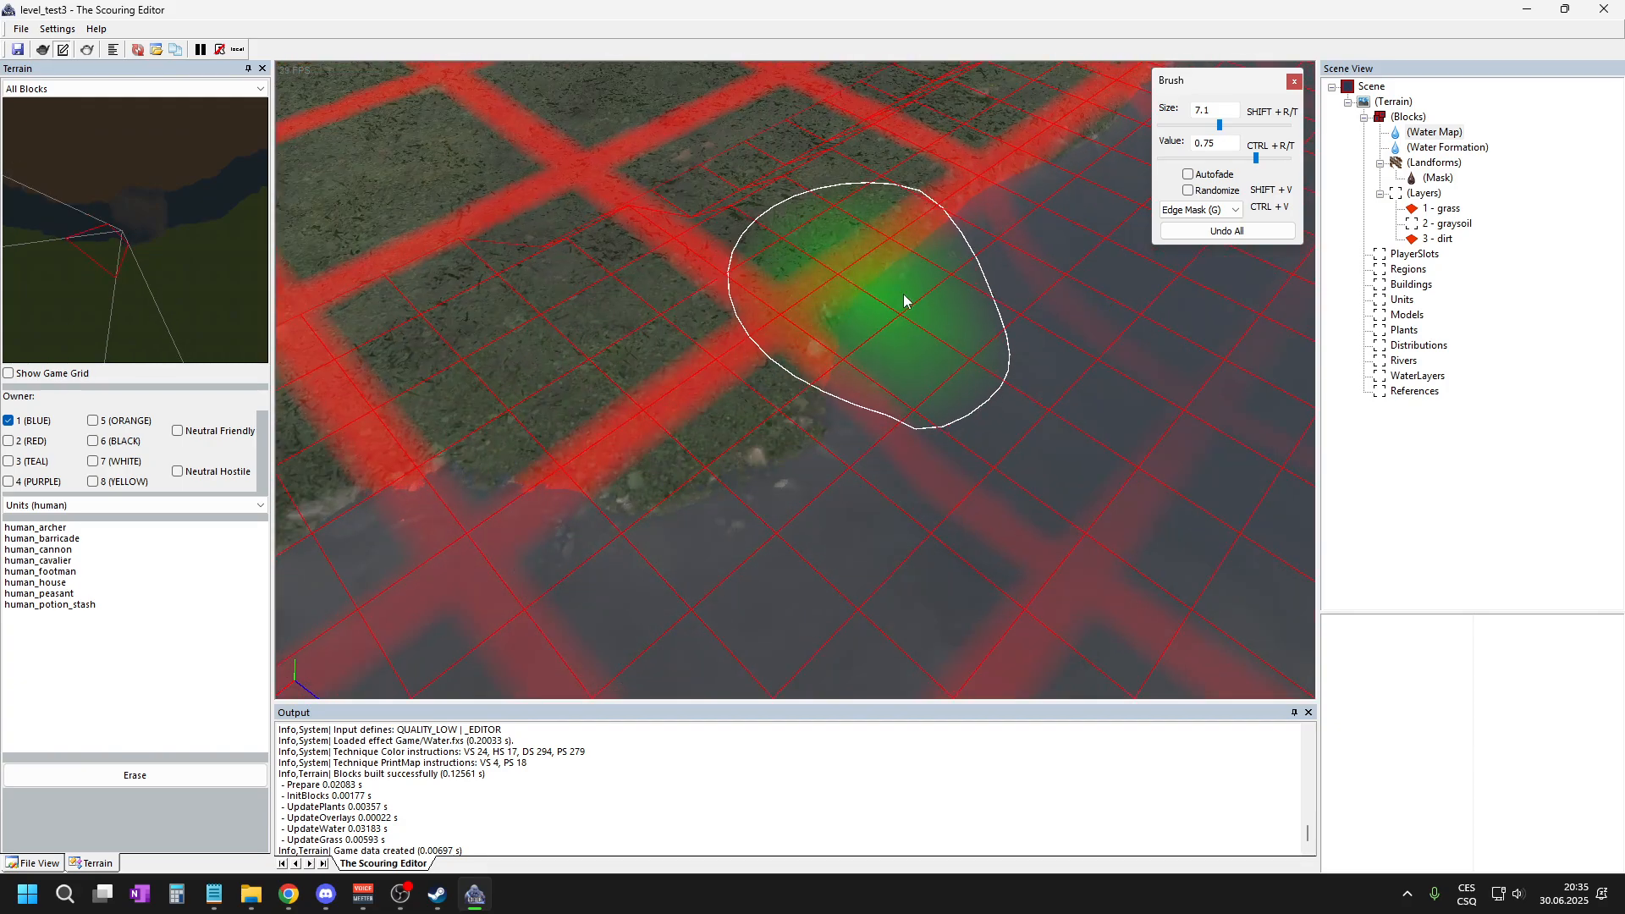
pyautogui.click(1482, 481)
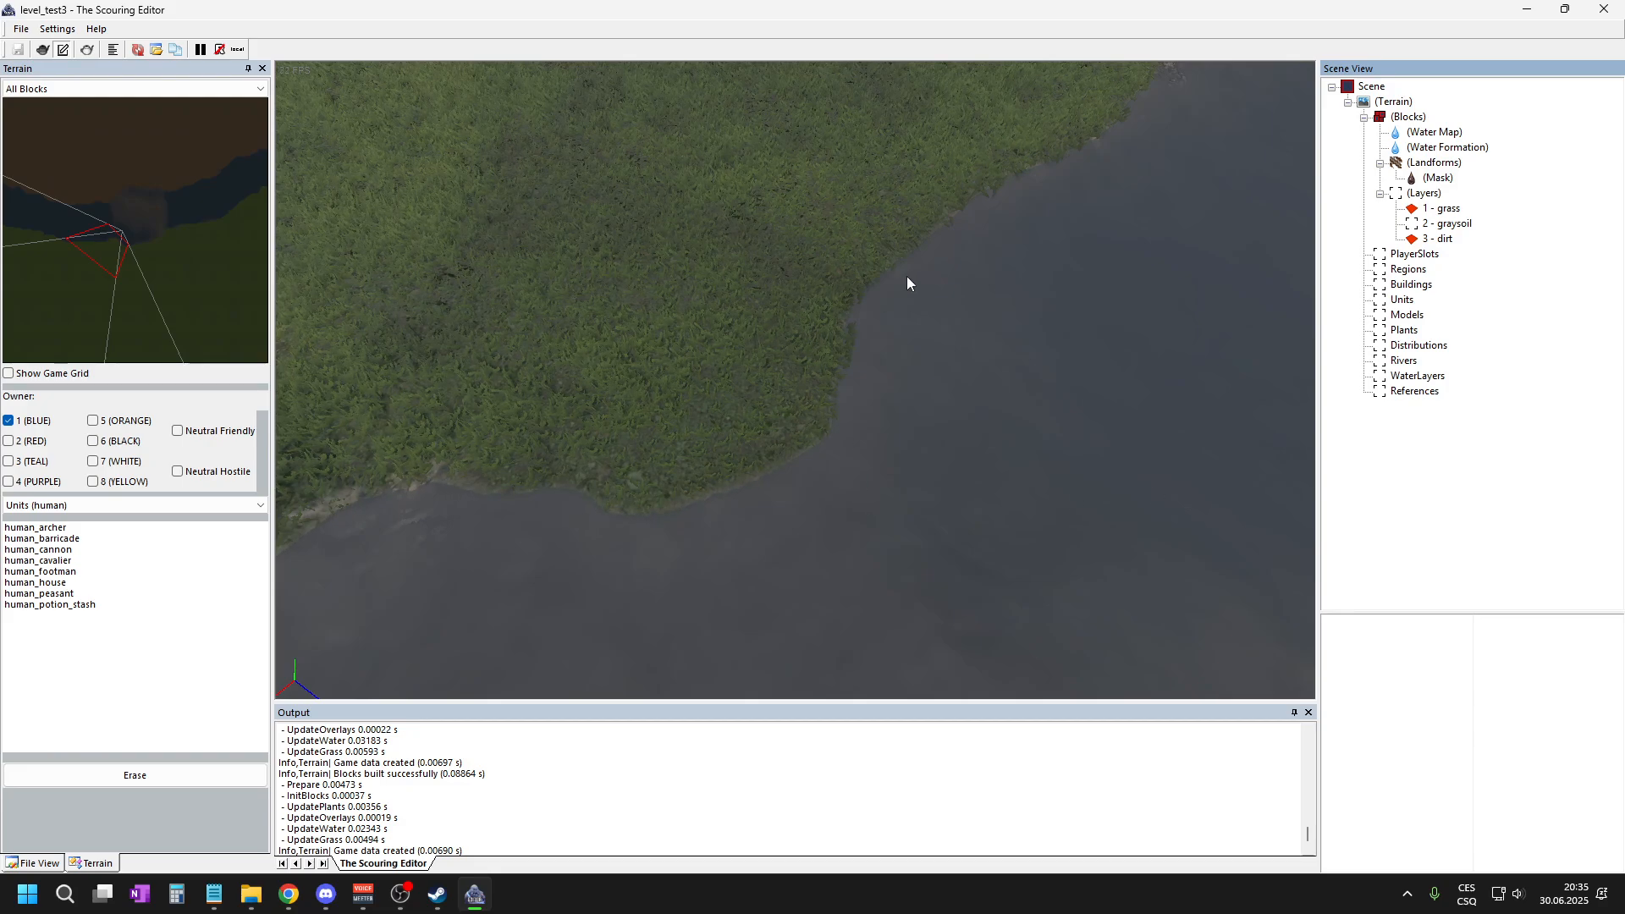
# - Examine the repainted water edge along the grassy bank, both close up and with the whole crossing in view
pyautogui.scroll(-5, 907, 278)
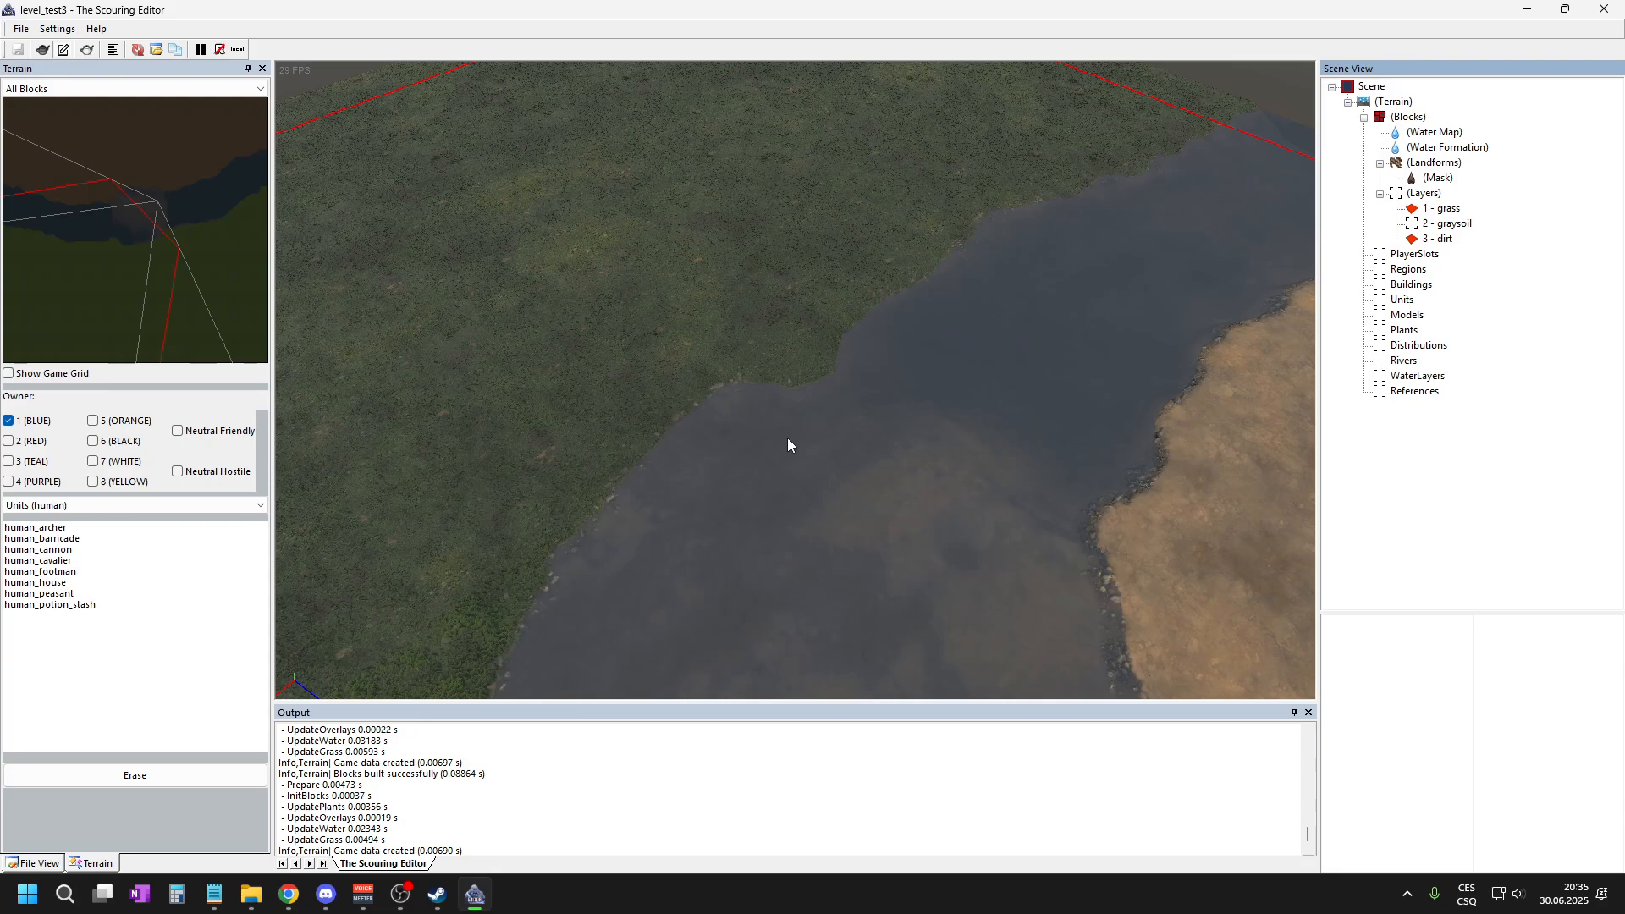
pyautogui.scroll(5, 787, 444)
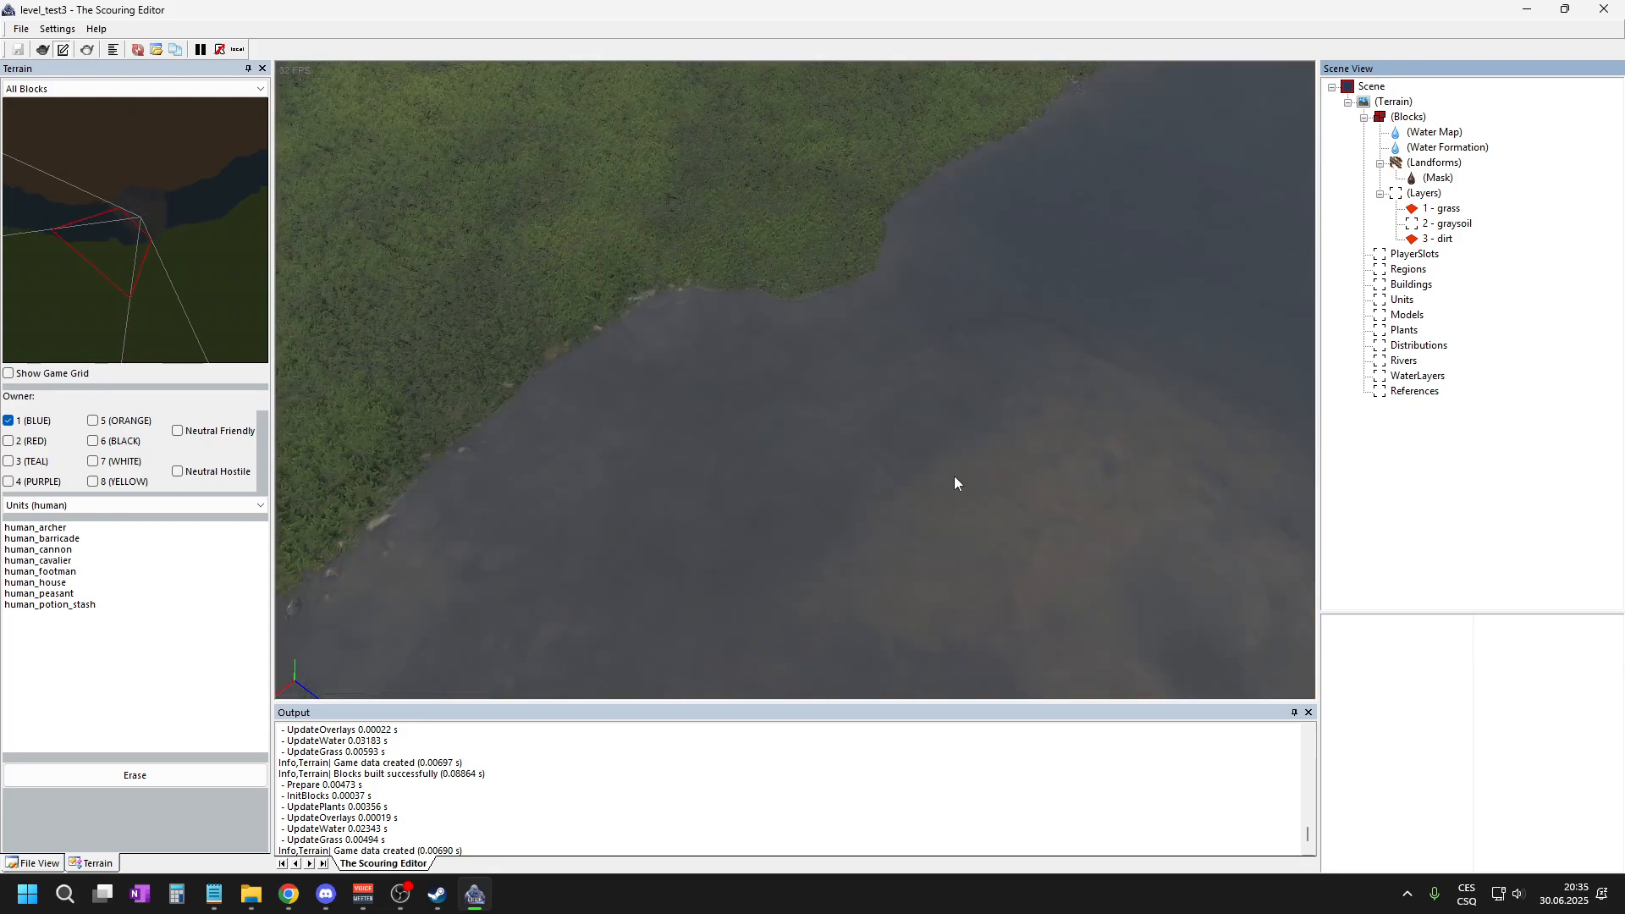
pyautogui.scroll(2, 686, 307)
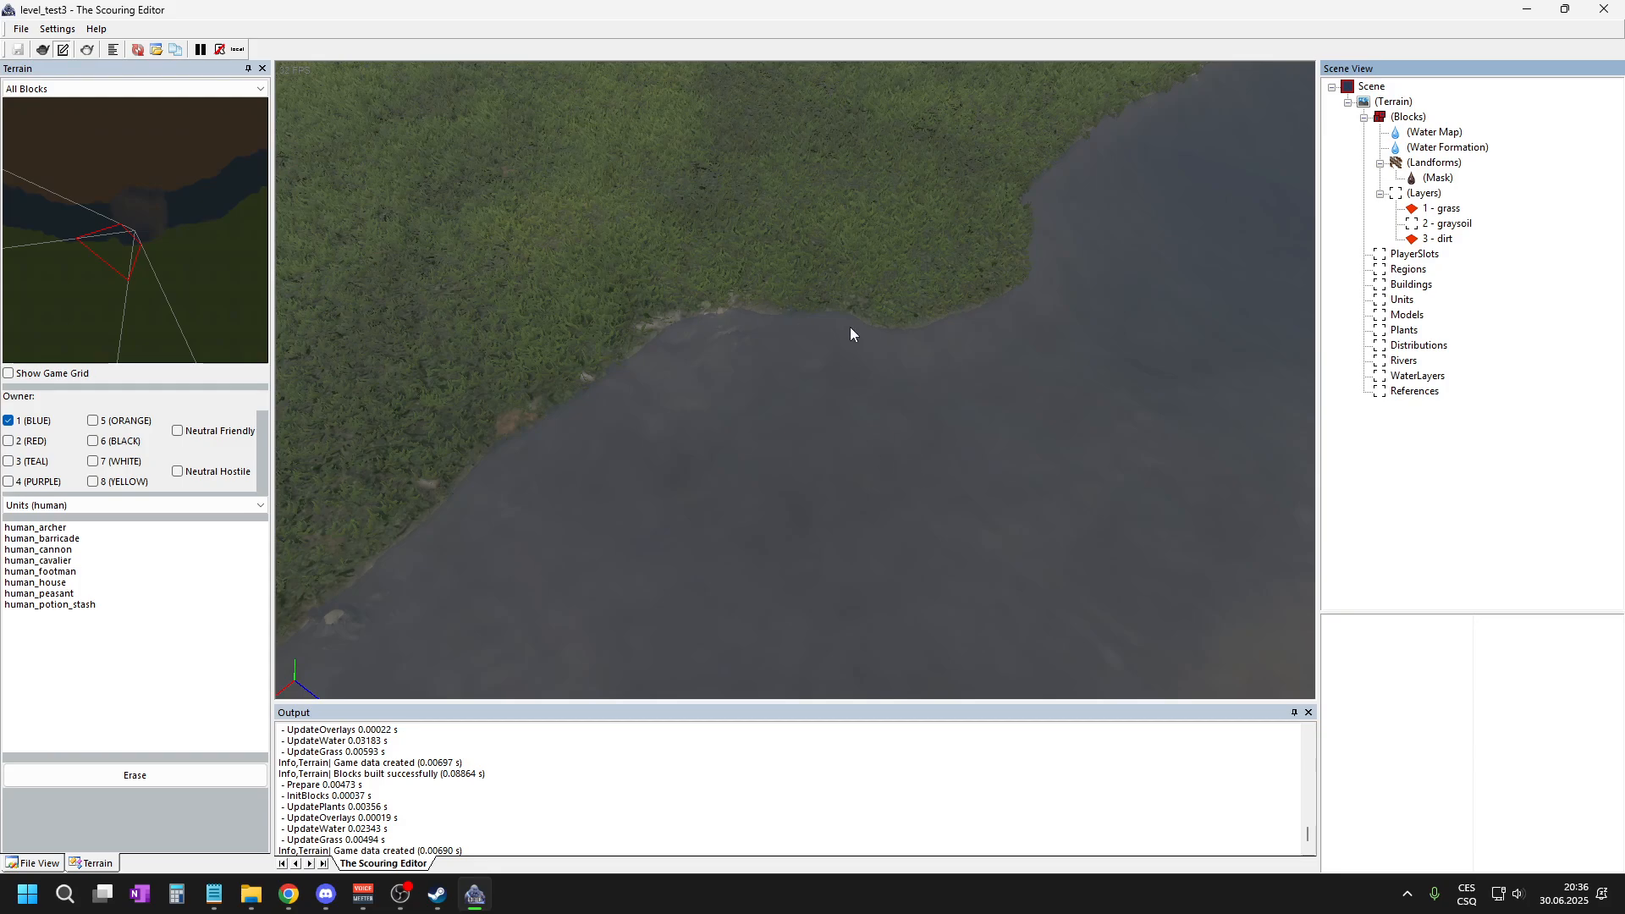
pyautogui.scroll(-2, 745, 326)
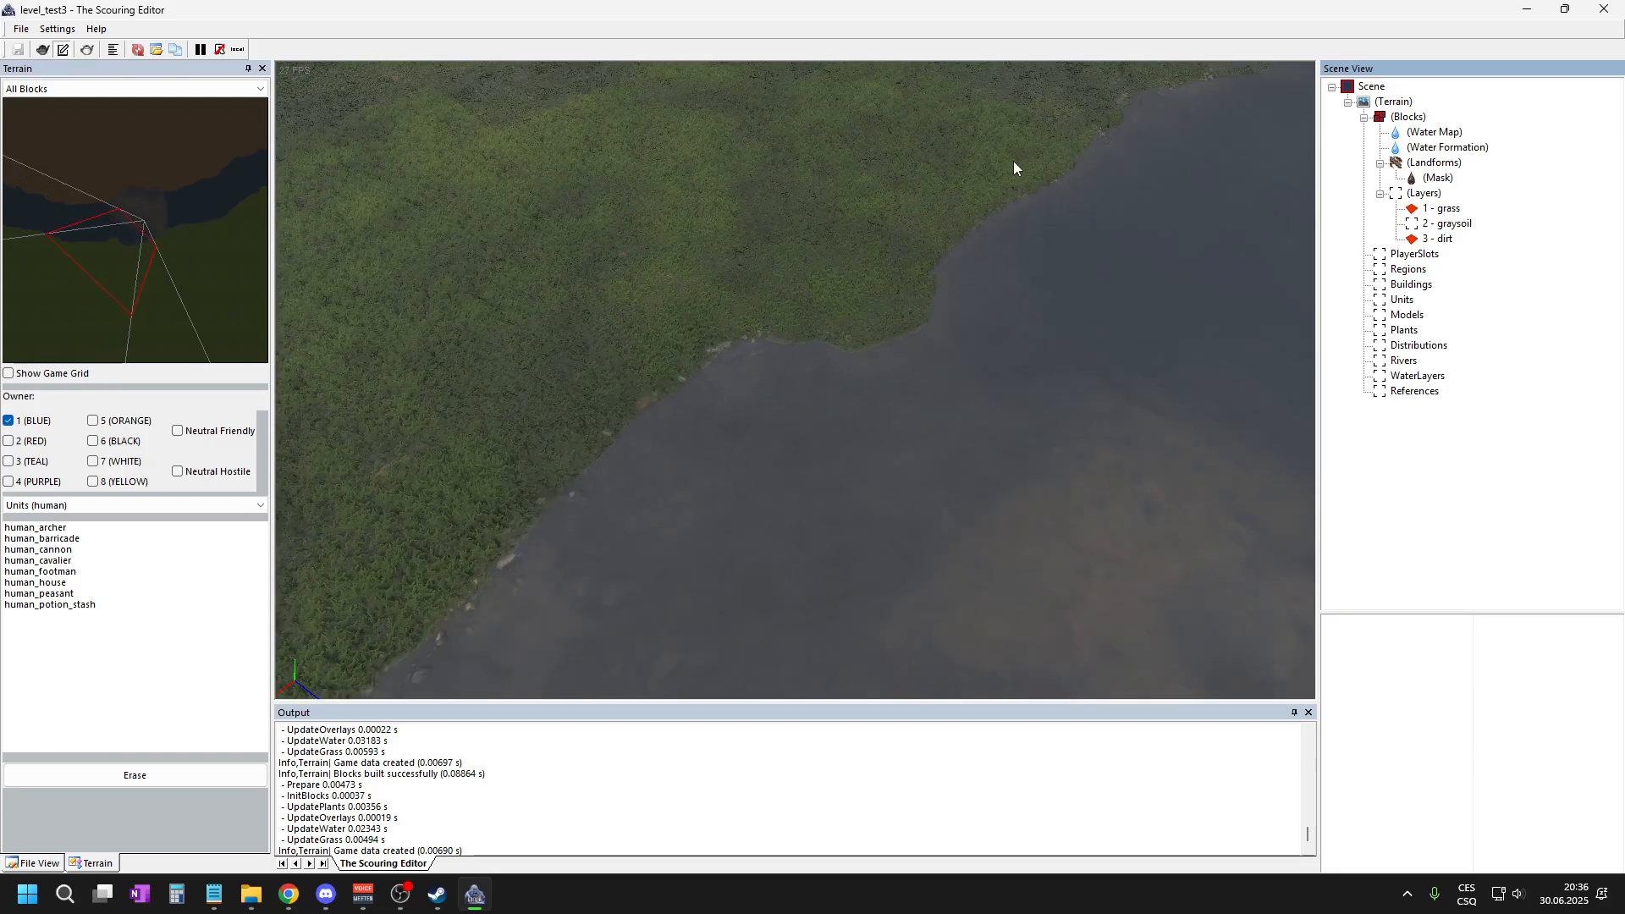
pyautogui.scroll(-4, 664, 338)
pyautogui.scroll(2, 992, 469)
pyautogui.scroll(-3, 548, 196)
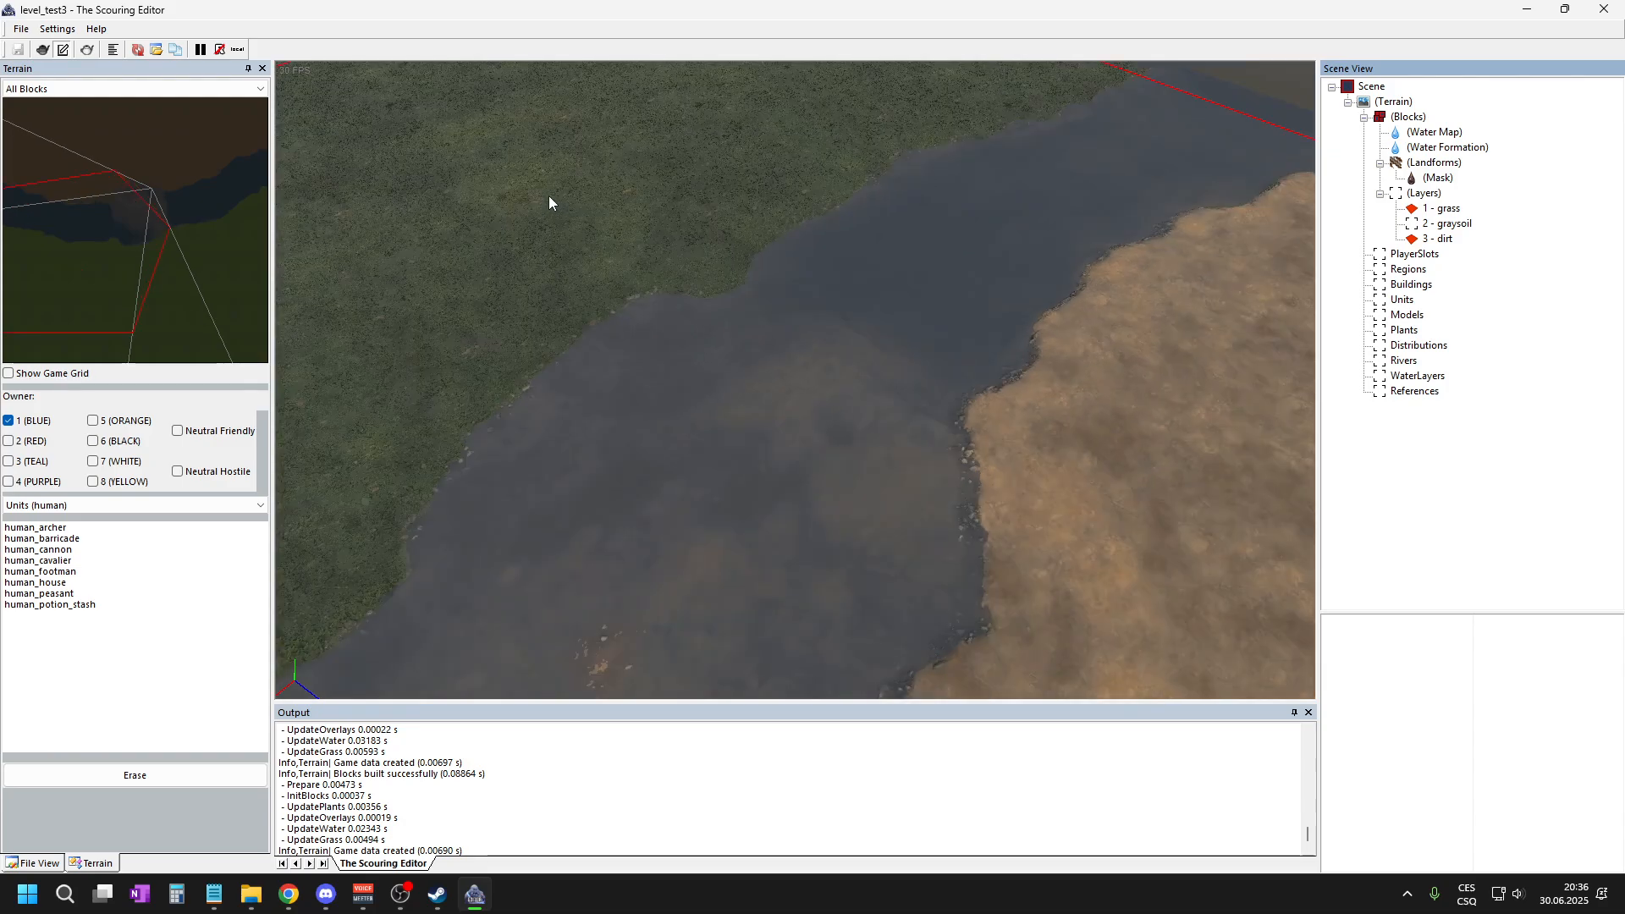
pyautogui.scroll(2, 718, 491)
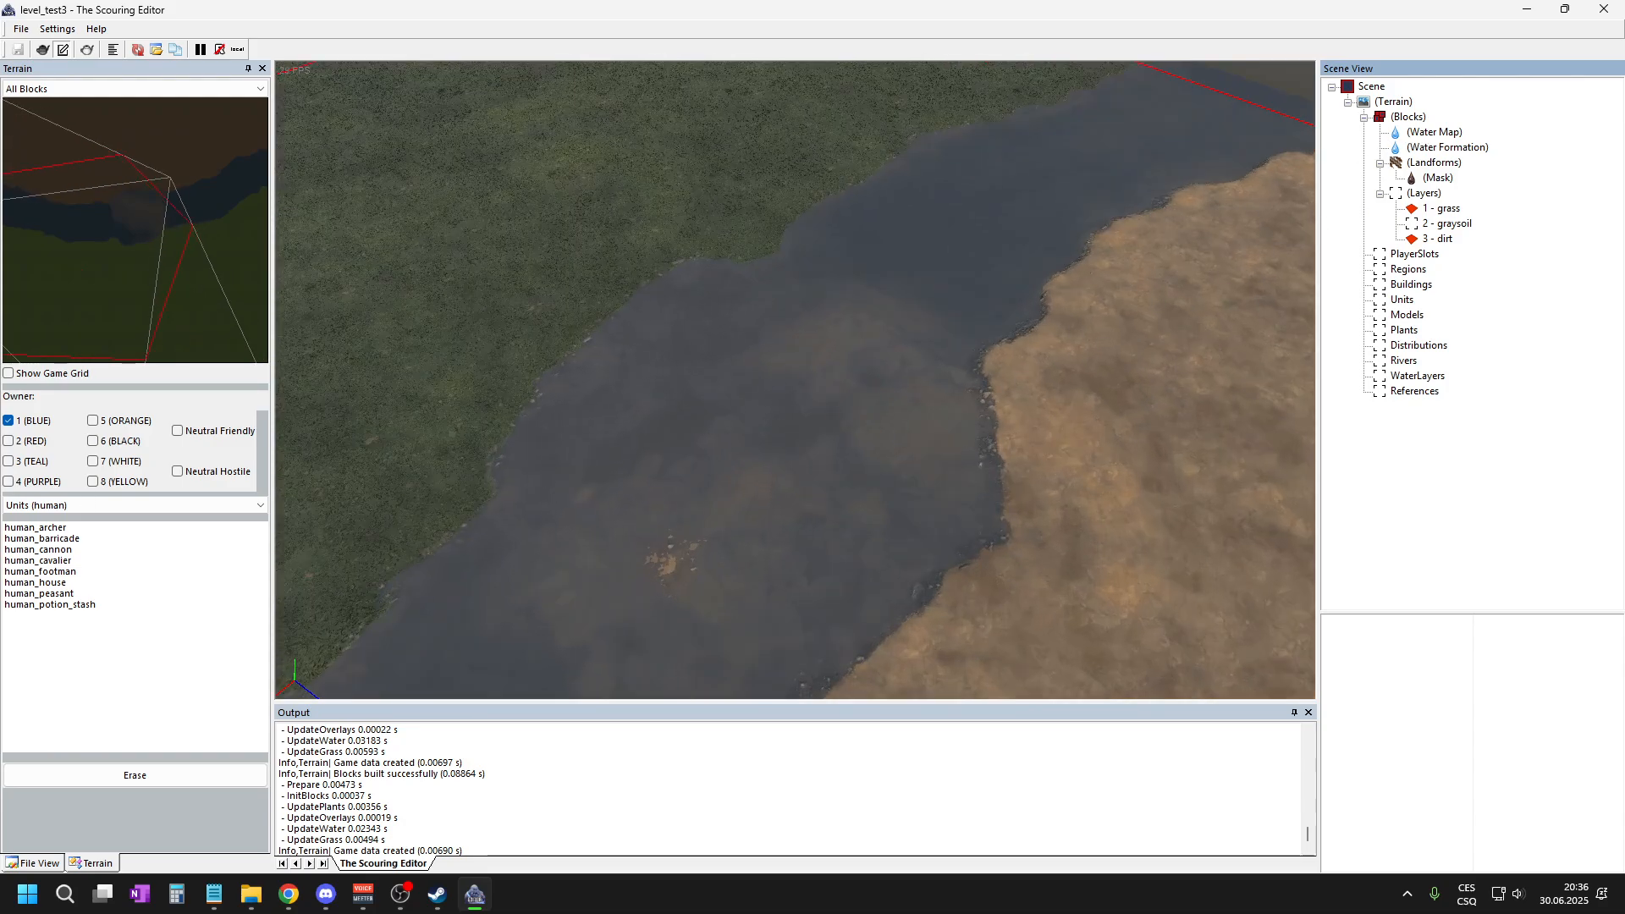
# - View the Water Map's painted edge mask over the river, review the Edge Mask (G) and Speed (B) channels, and leave the brush
pyautogui.click(1453, 134)
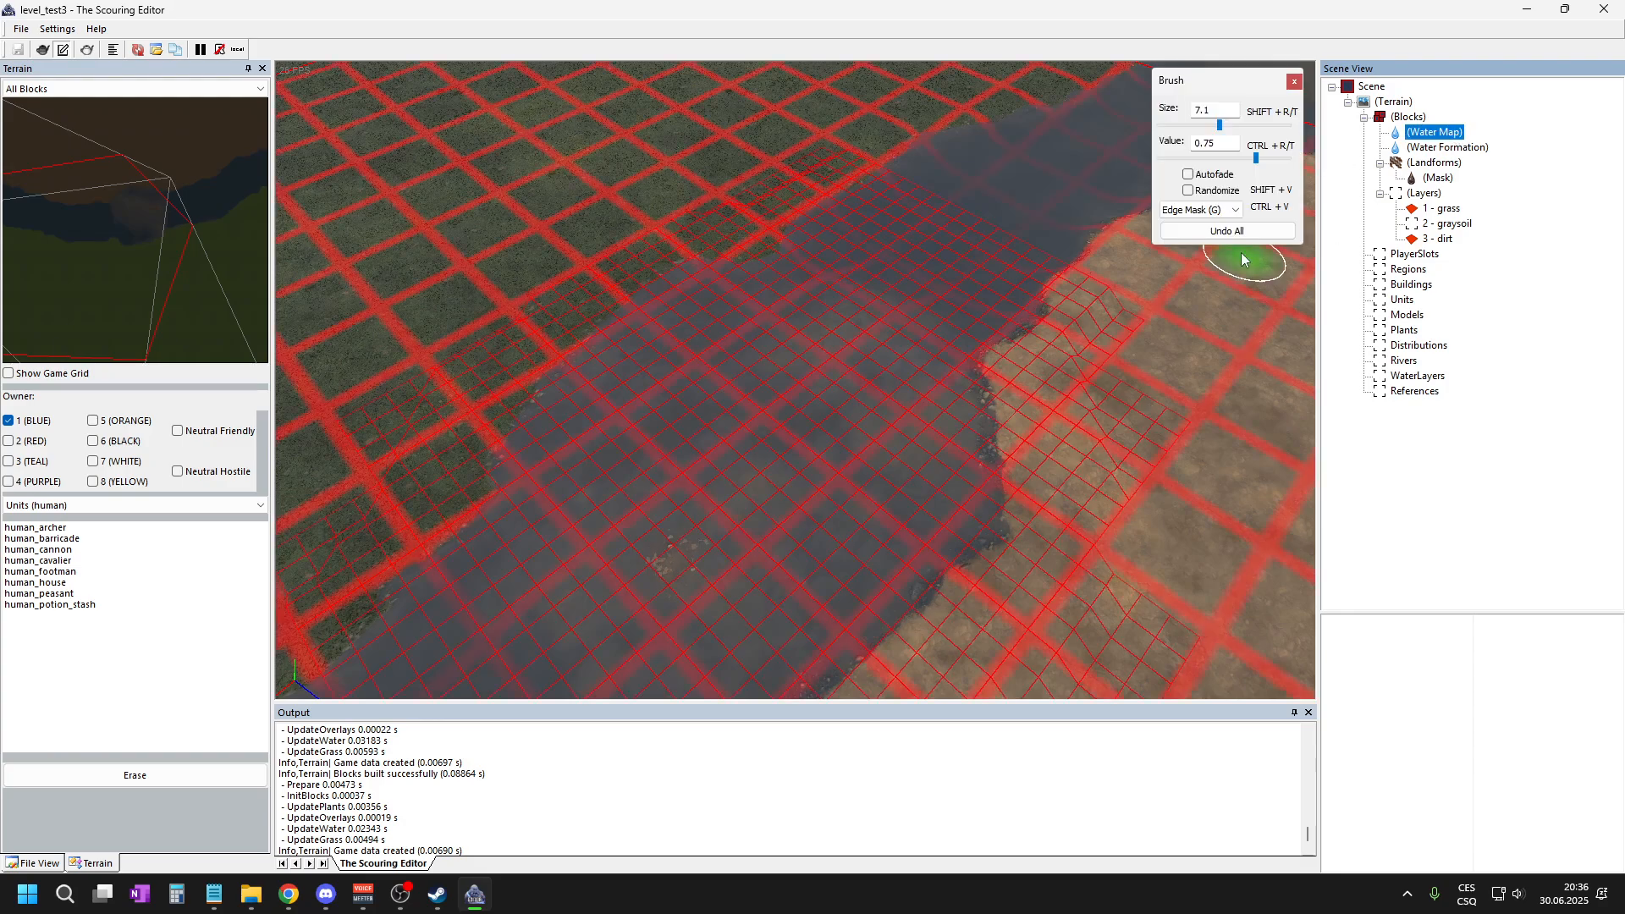
pyautogui.click(1232, 209)
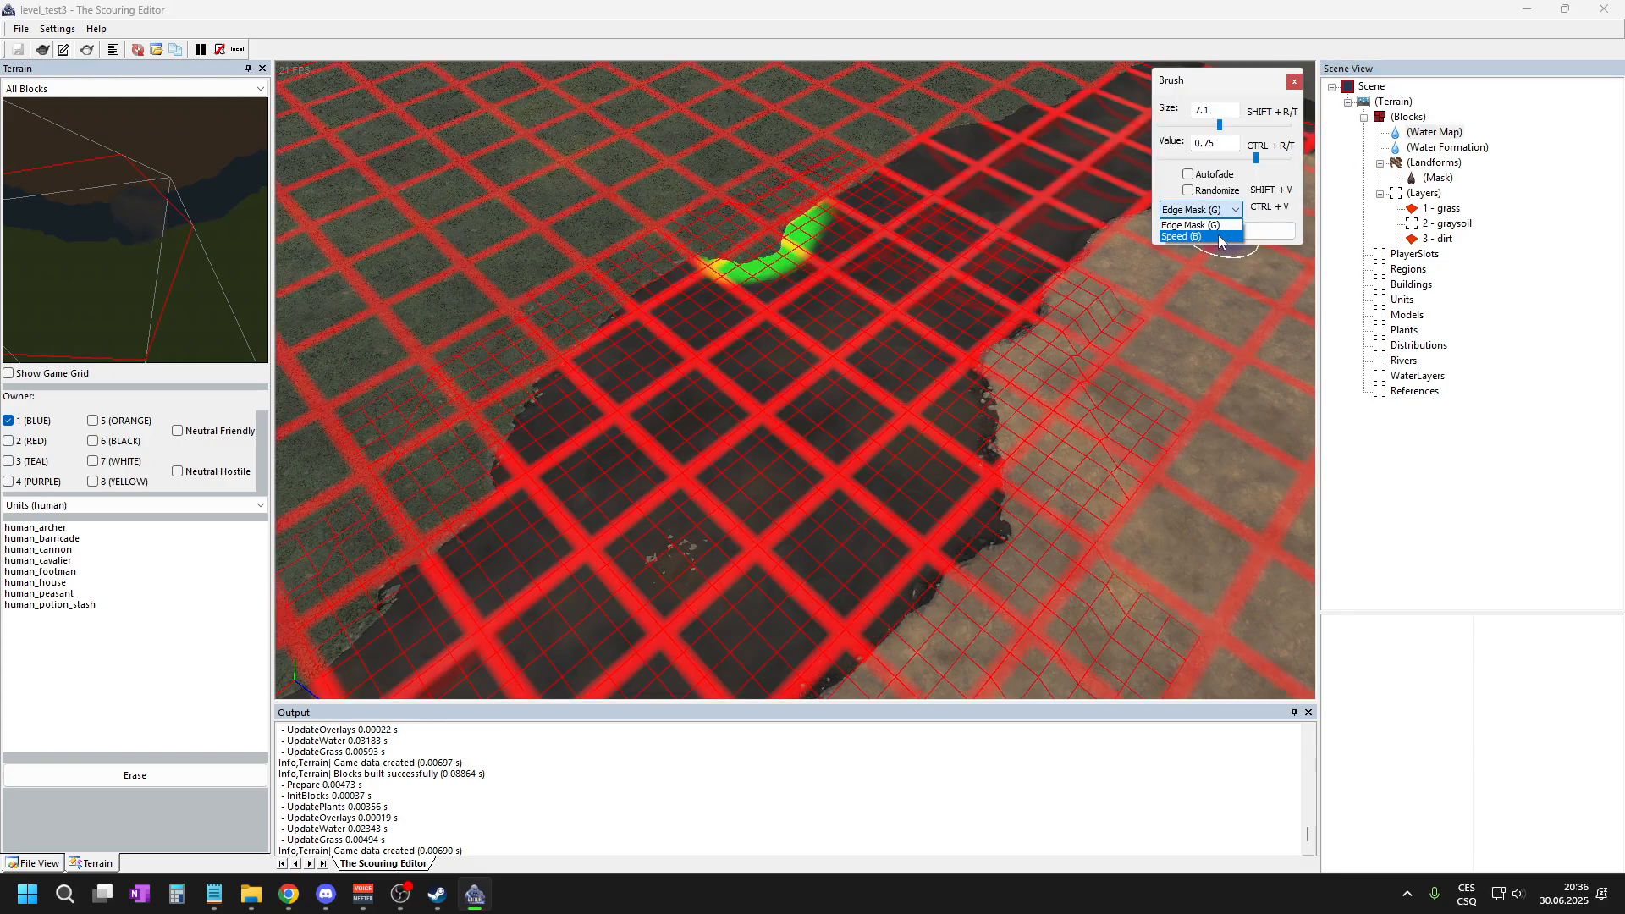
pyautogui.click(1431, 132)
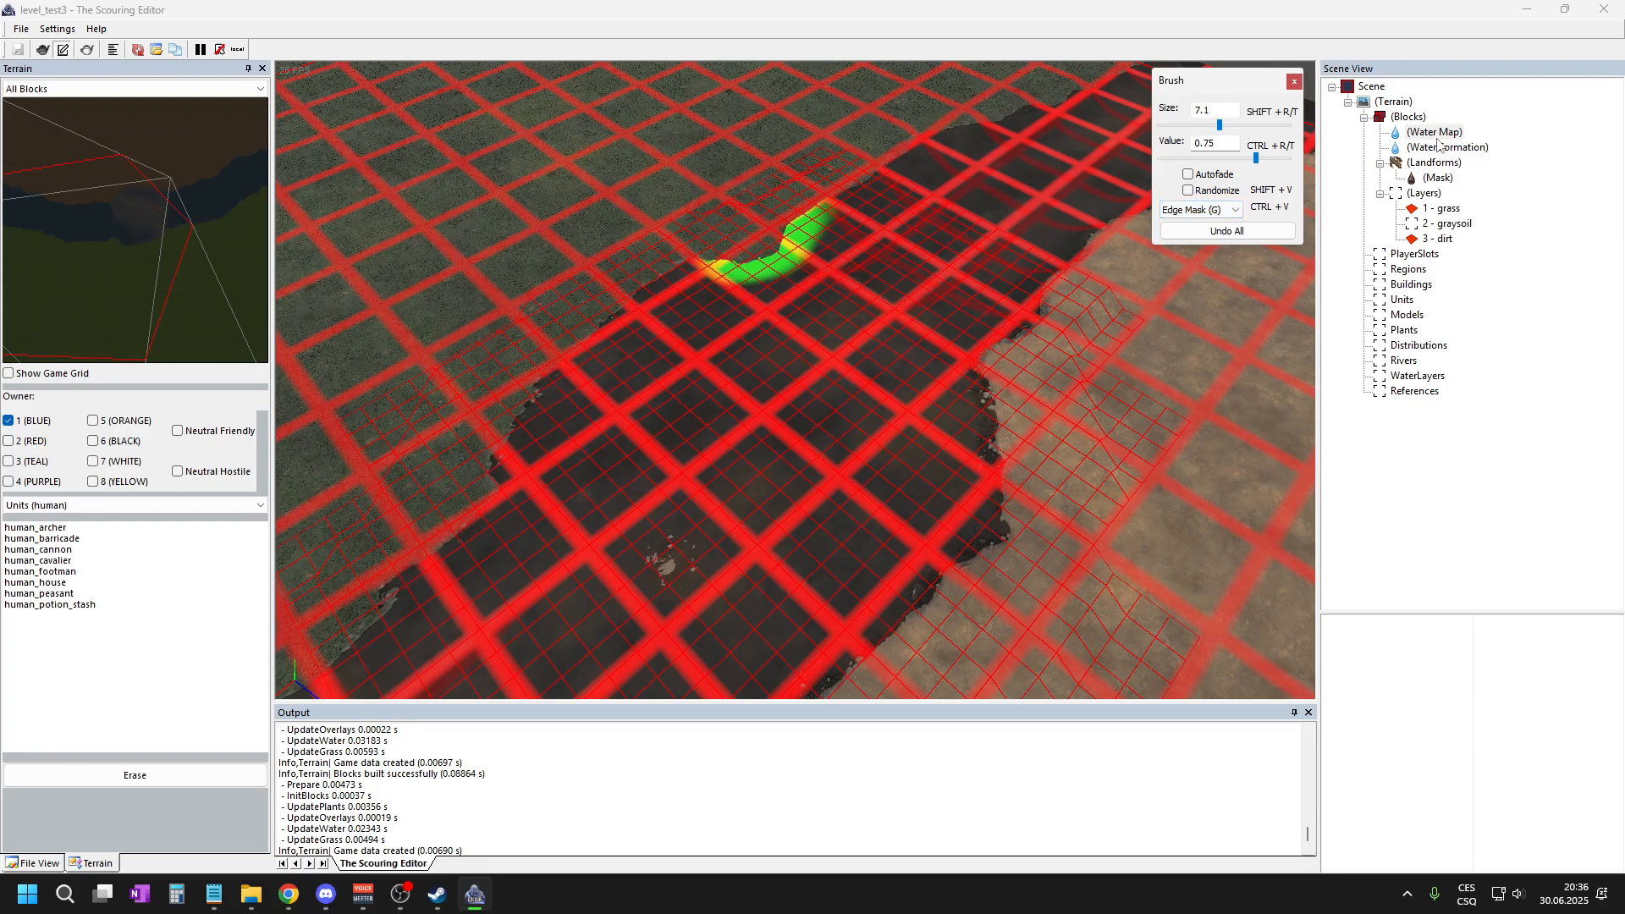
pyautogui.click(1457, 133)
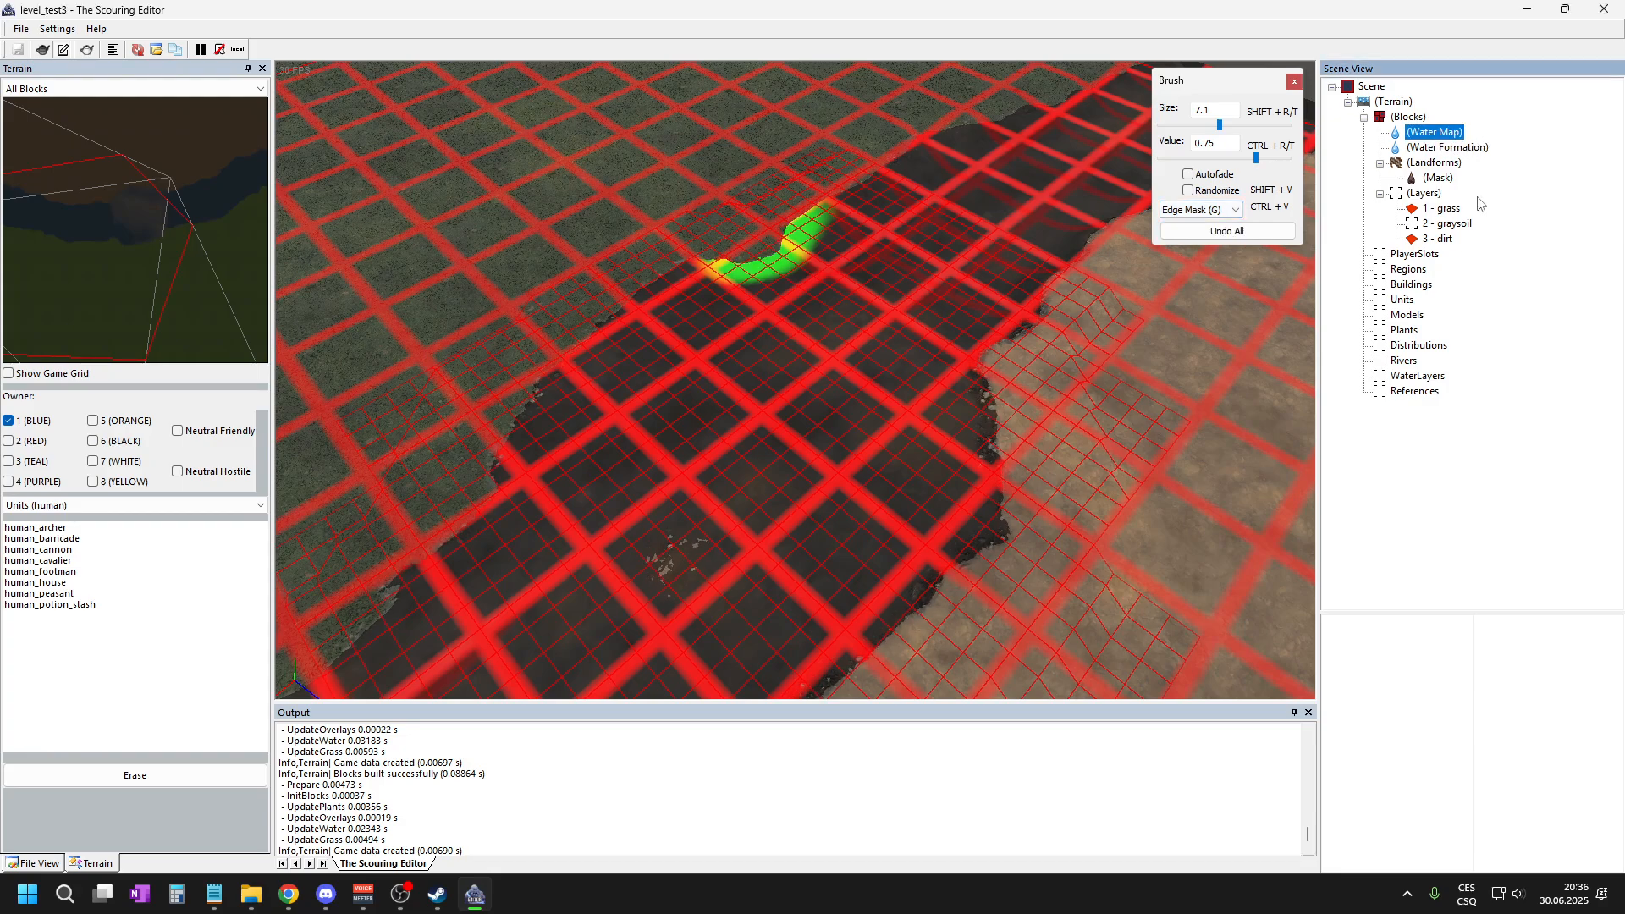
pyautogui.click(1494, 563)
# - Add a river object to the terrain on the dirt bank beside the shallow crossing
pyautogui.scroll(-5, 784, 140)
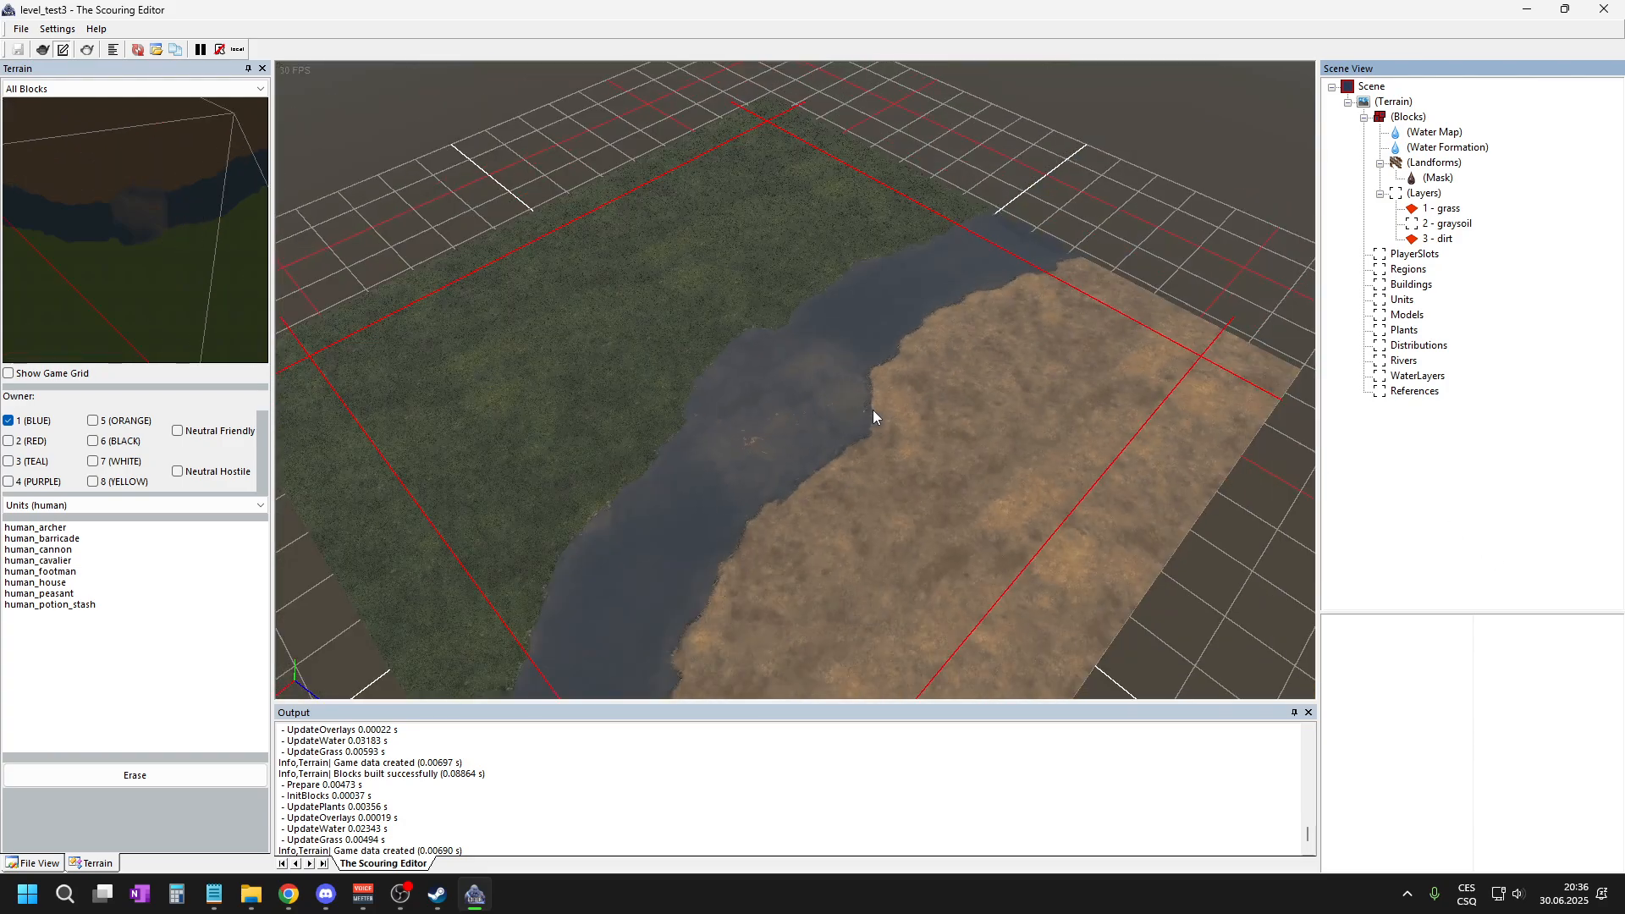
pyautogui.scroll(3, 728, 557)
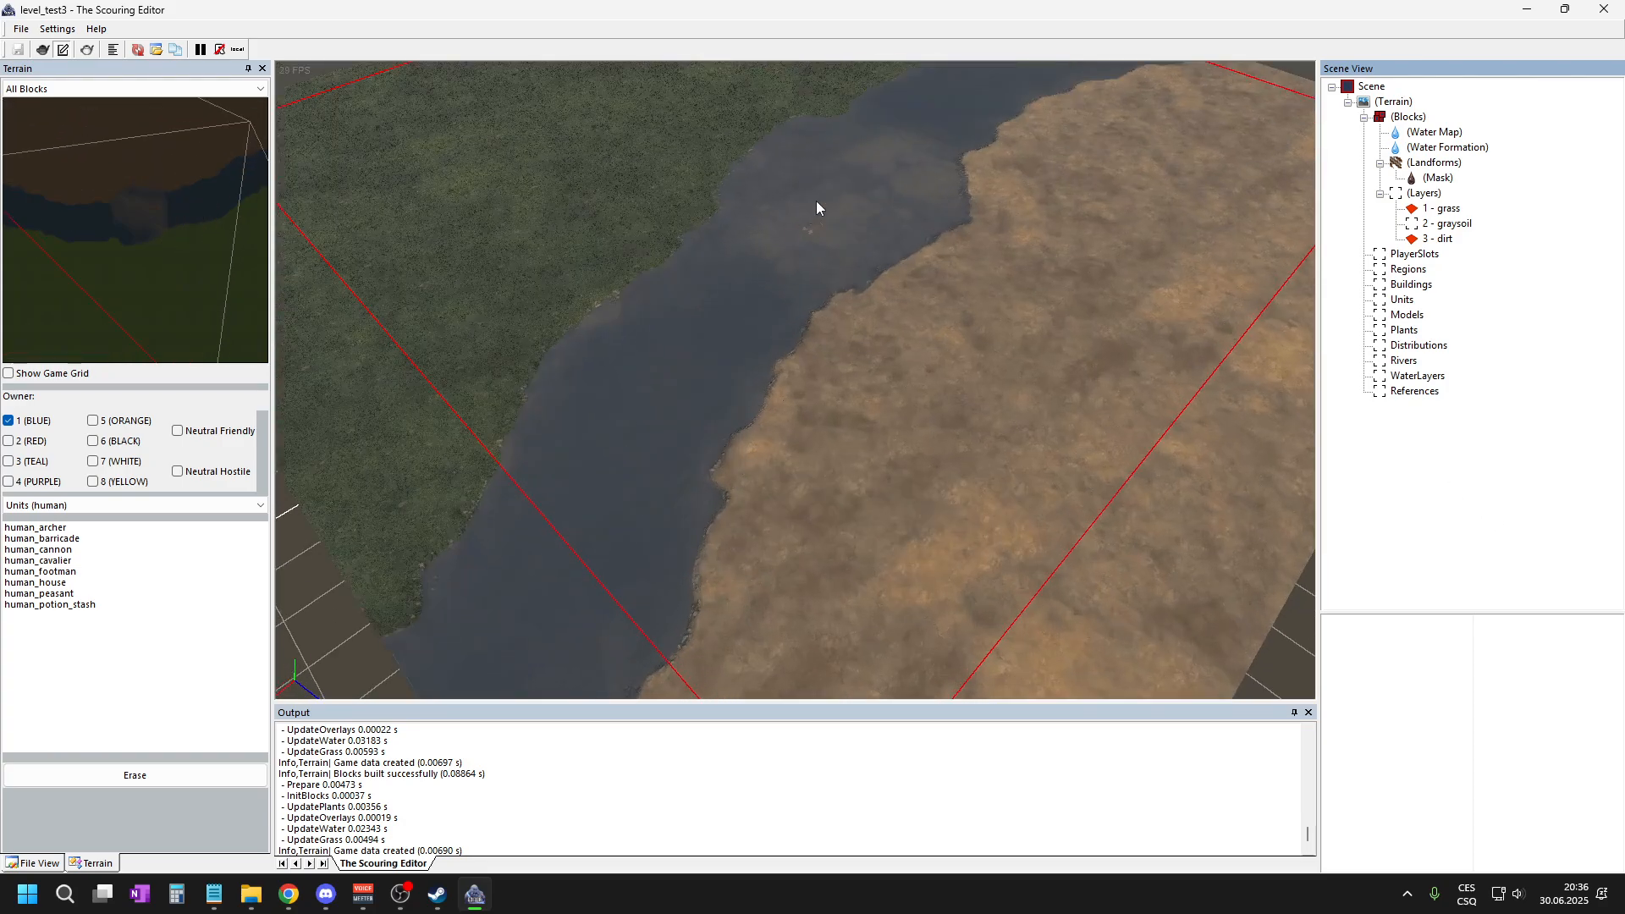
pyautogui.scroll(-4, 938, 243)
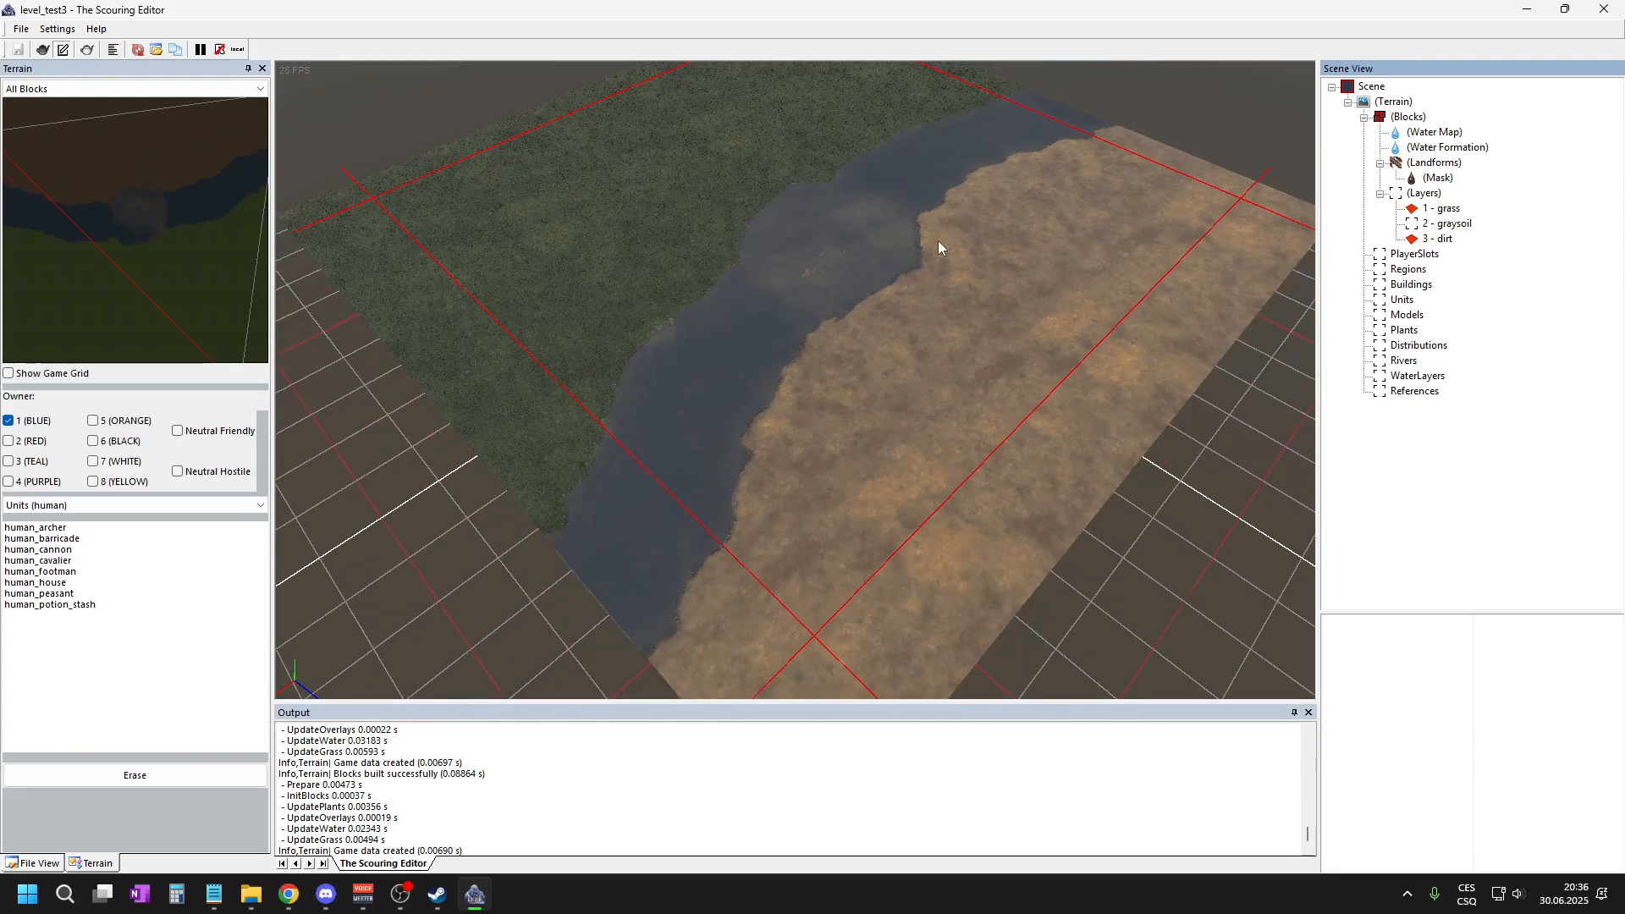
pyautogui.scroll(4, 912, 320)
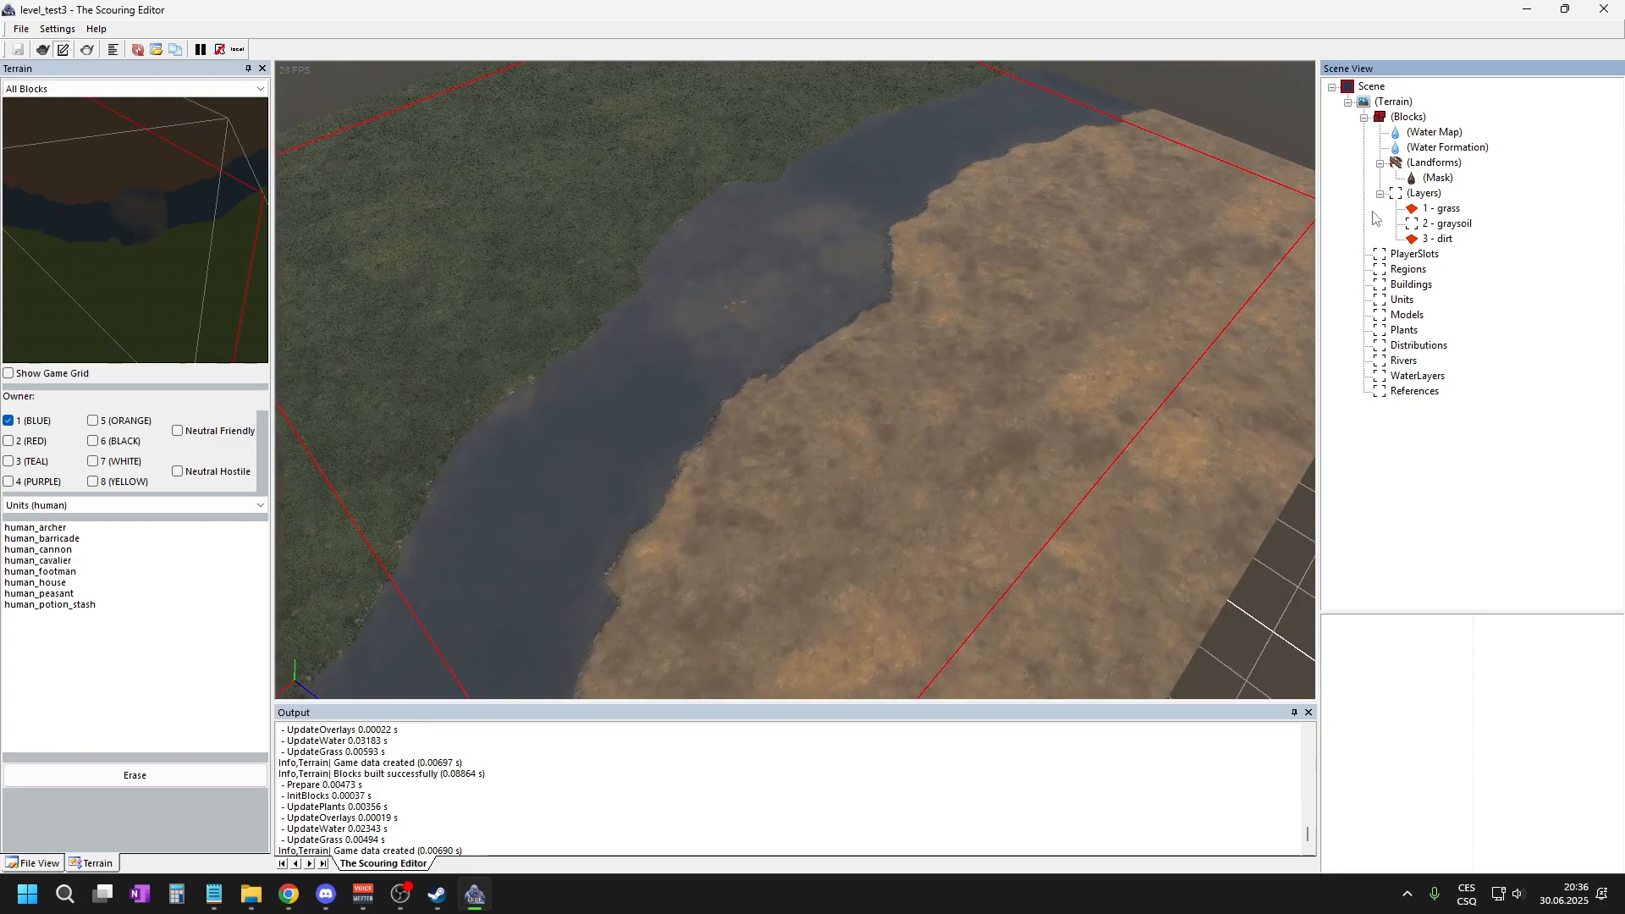
pyautogui.click(1392, 102)
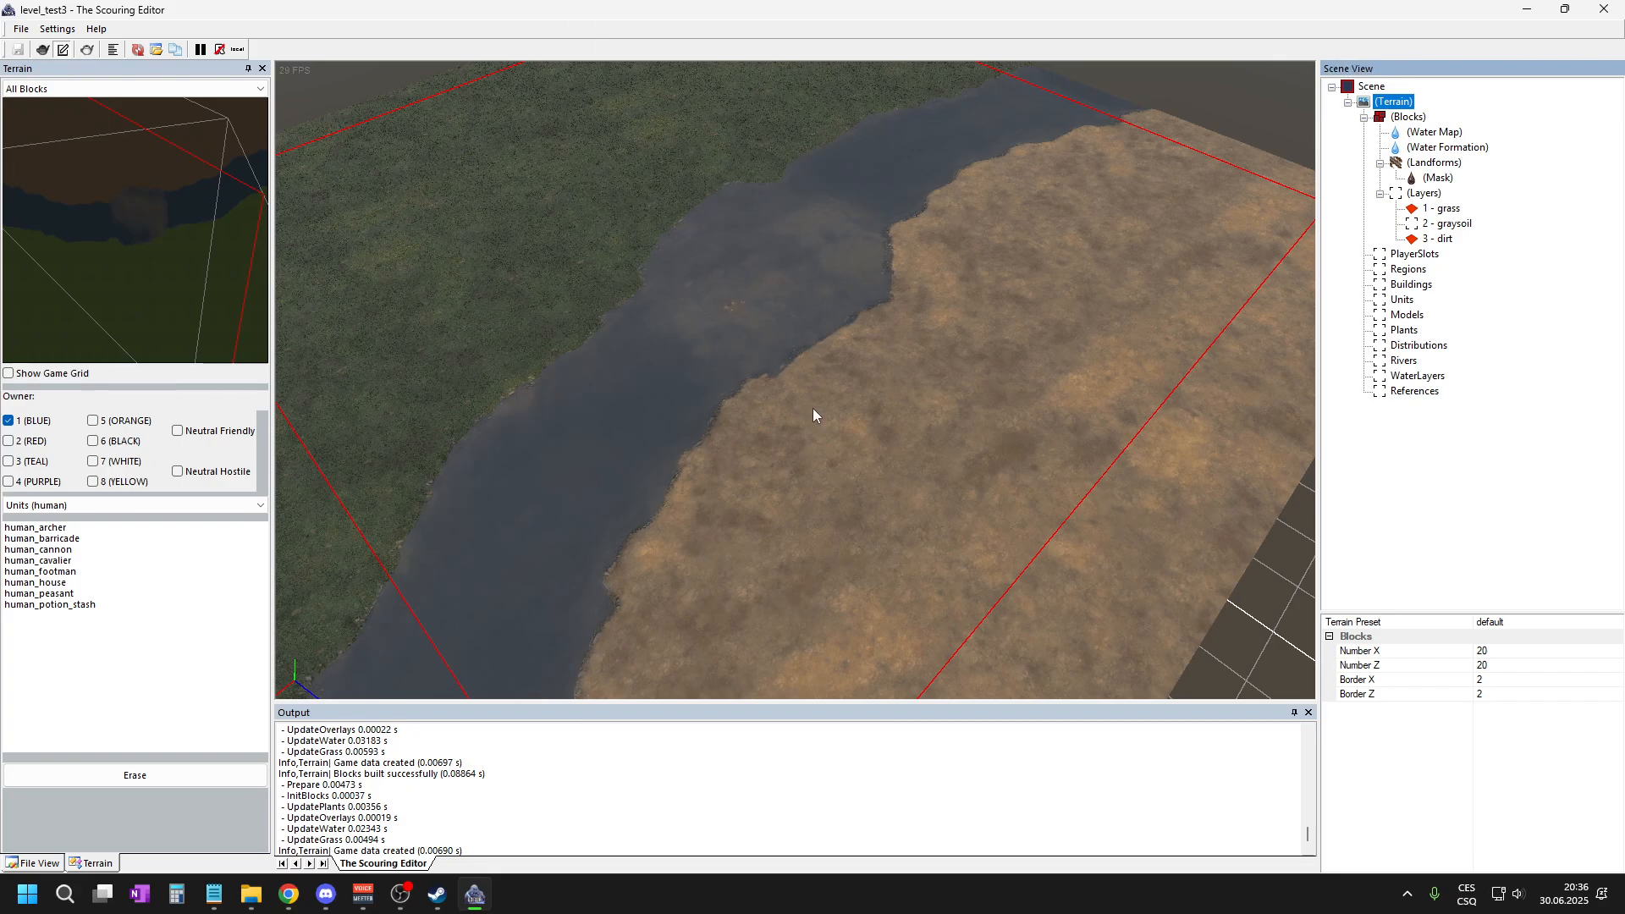
pyautogui.rightClick(891, 390)
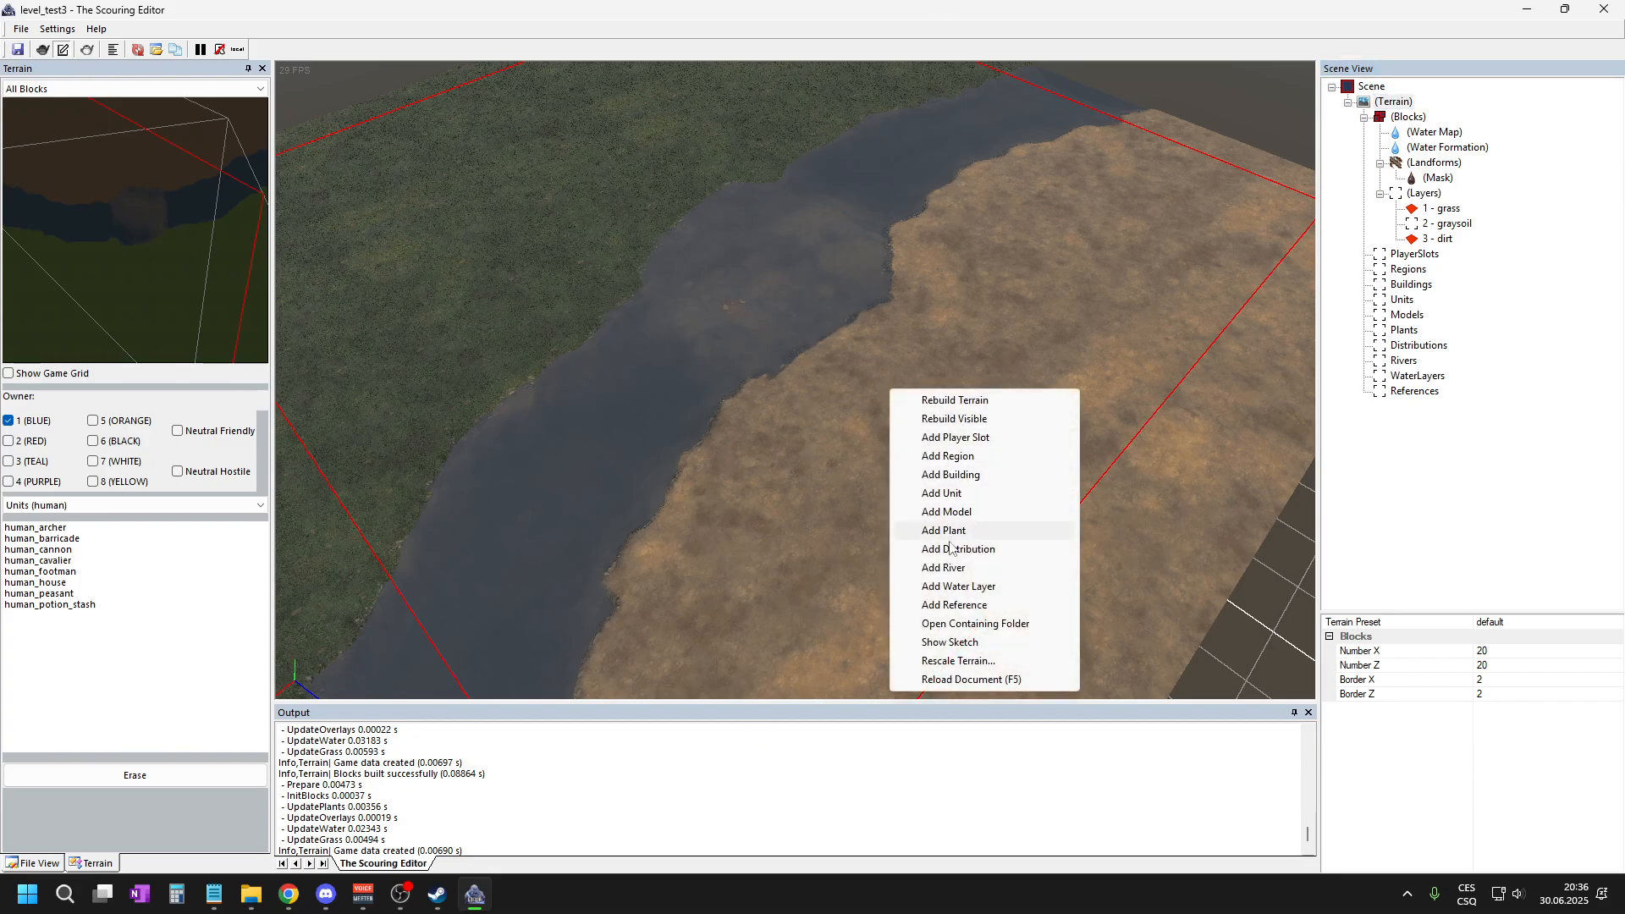
pyautogui.click(969, 571)
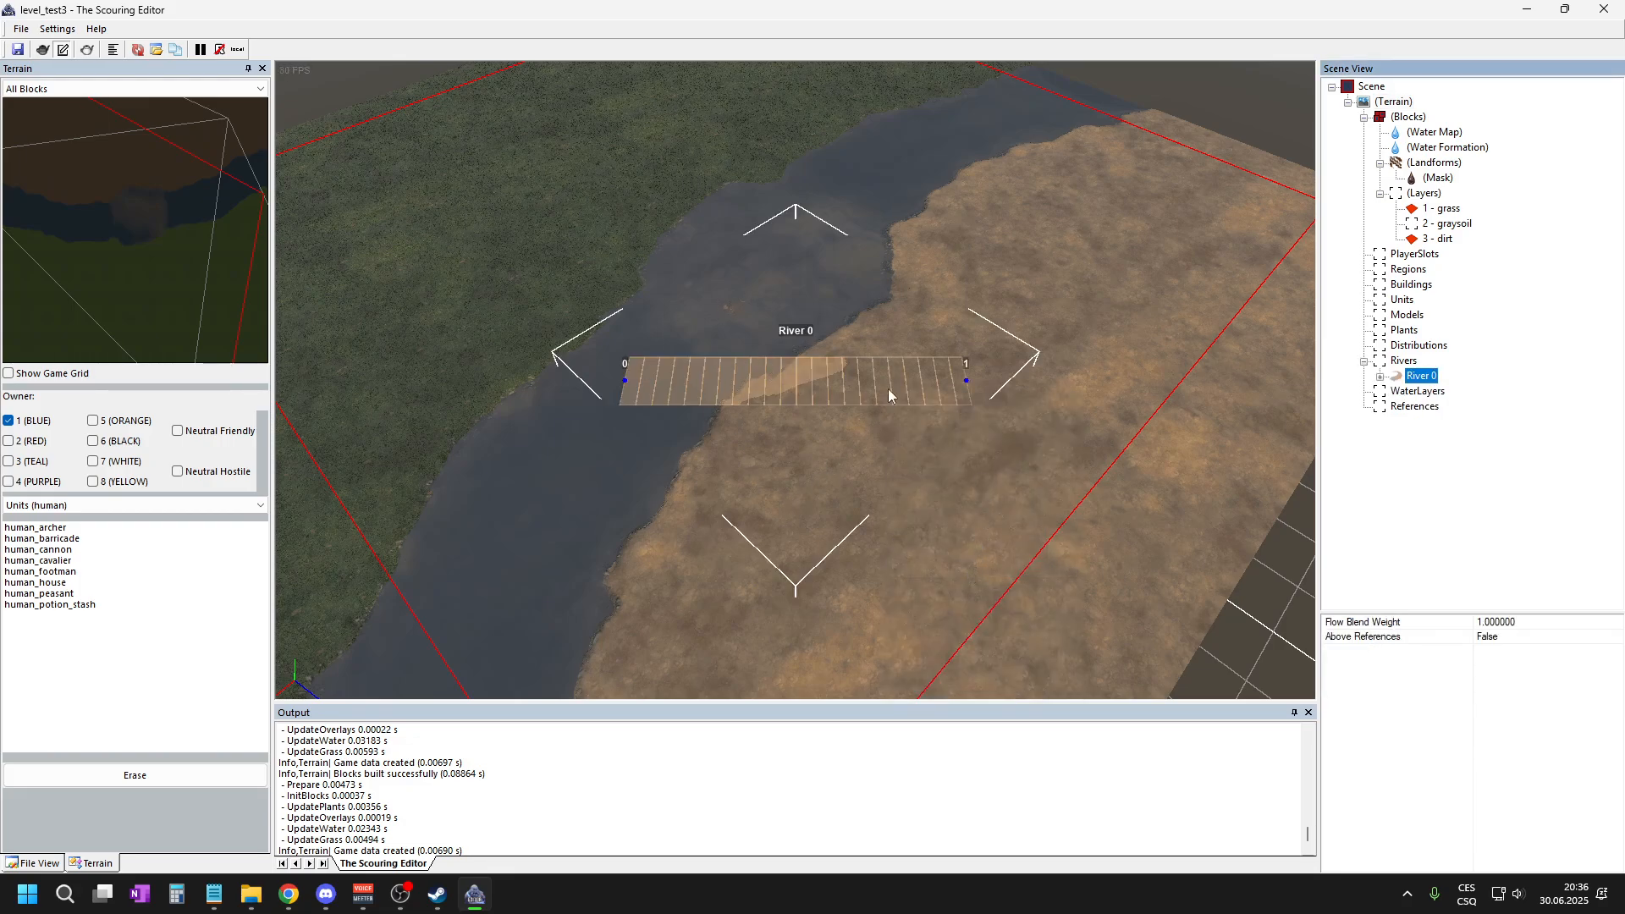
# - Expand River 0 and review the properties of points 0 and 1 and the commands offered for point 0 and the river
pyautogui.scroll(-5, 787, 244)
pyautogui.scroll(4, 771, 440)
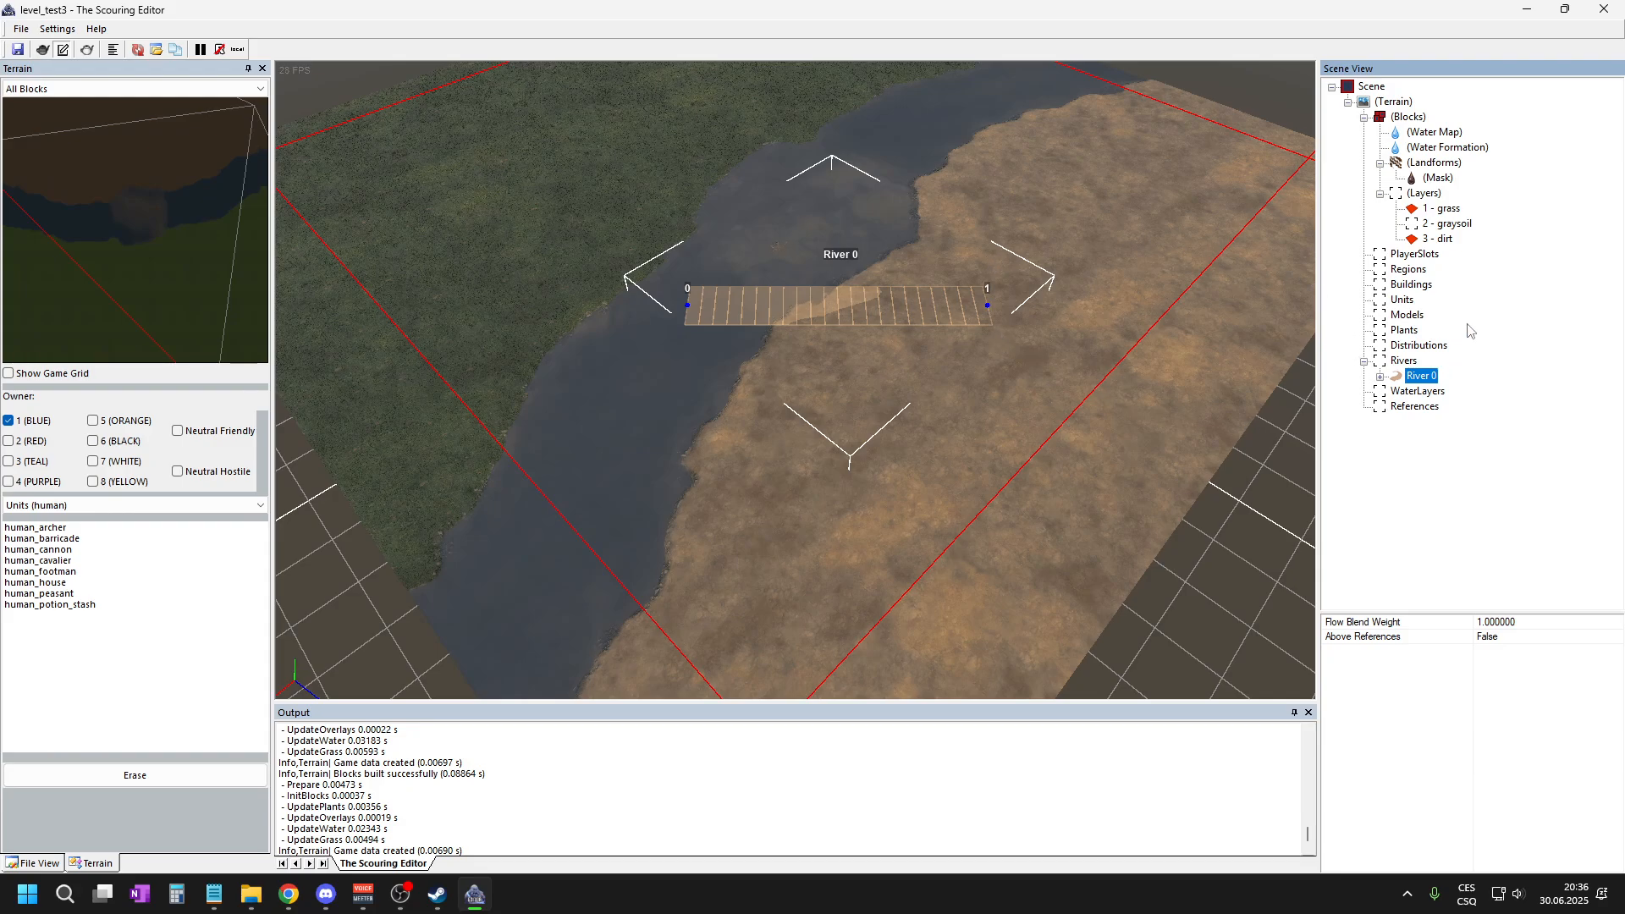
pyautogui.click(1380, 376)
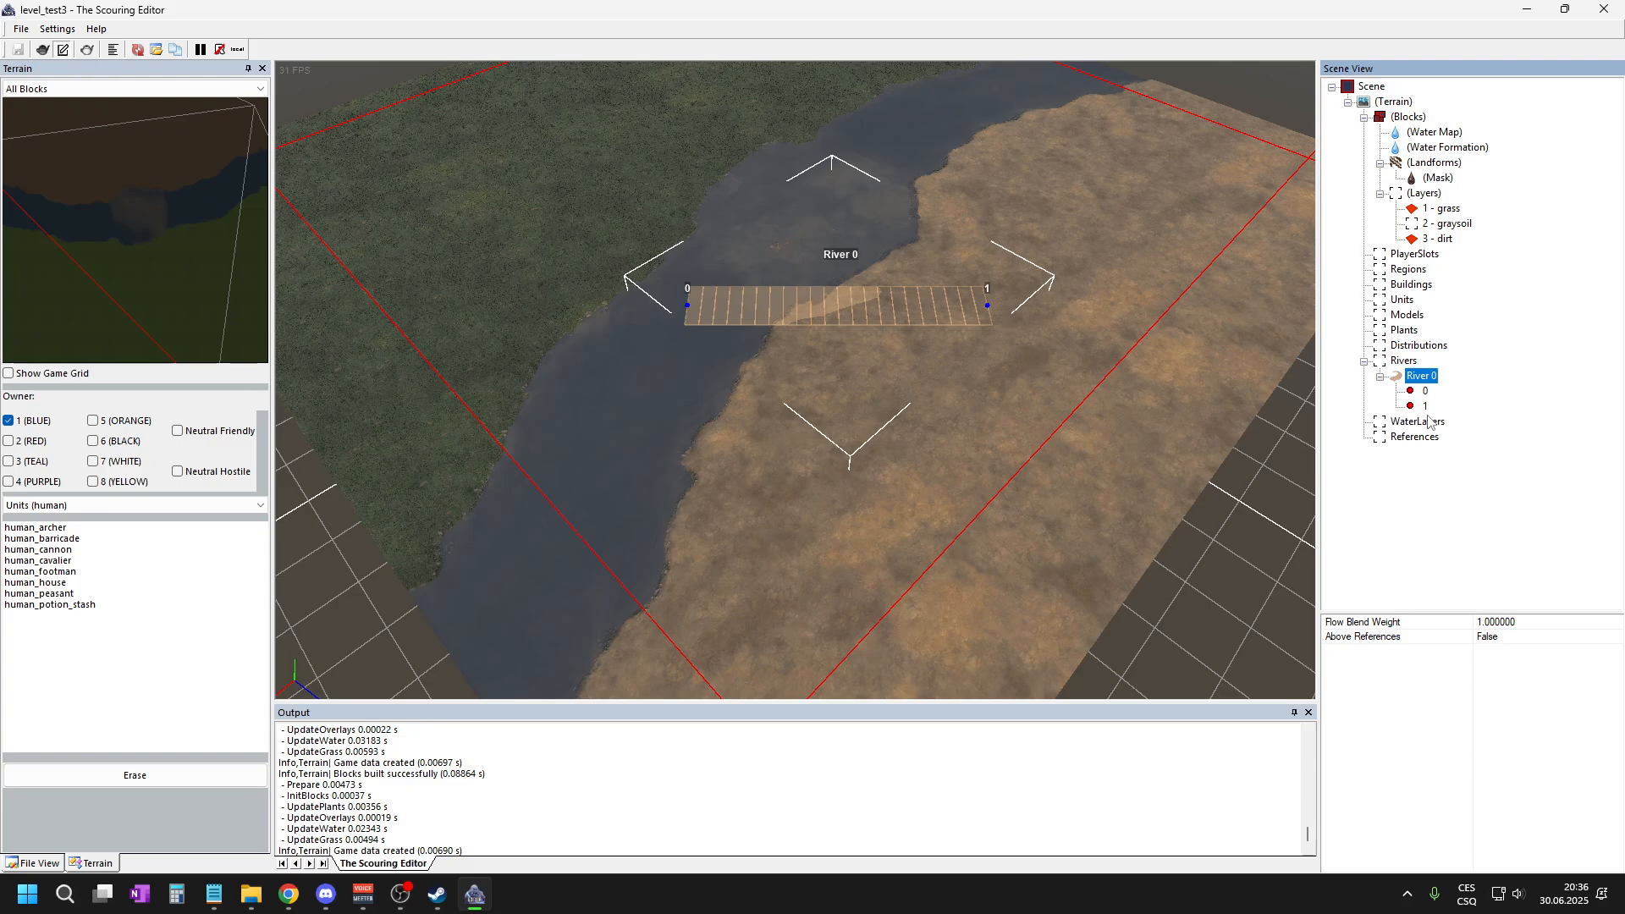
pyautogui.click(1426, 394)
pyautogui.click(1427, 408)
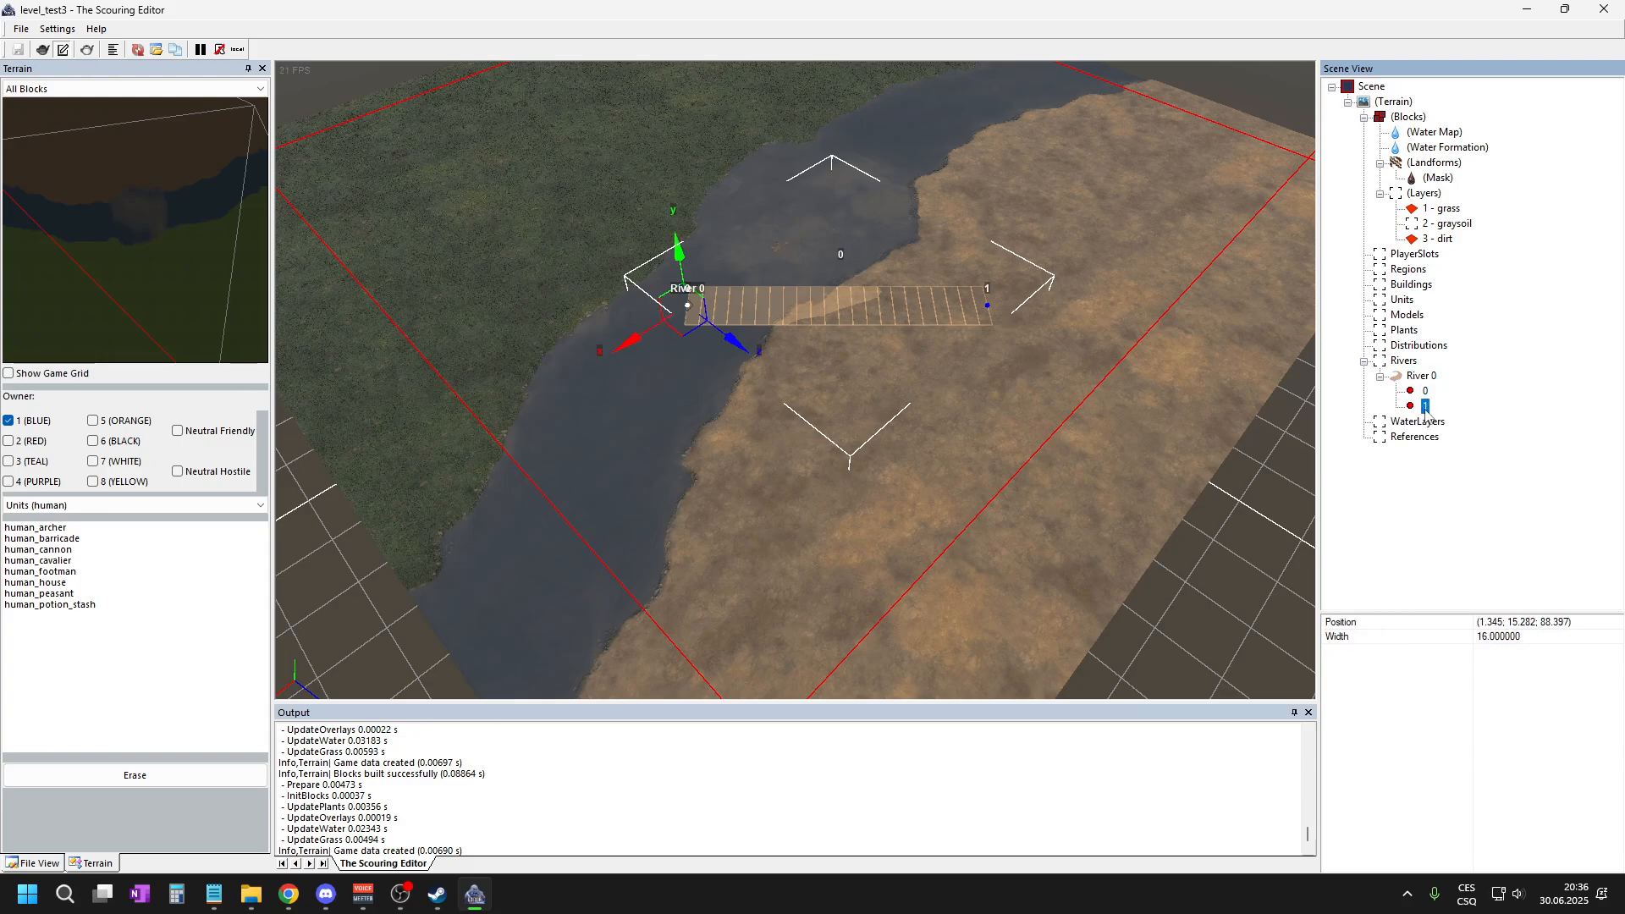
pyautogui.click(1427, 392)
pyautogui.rightClick(1428, 394)
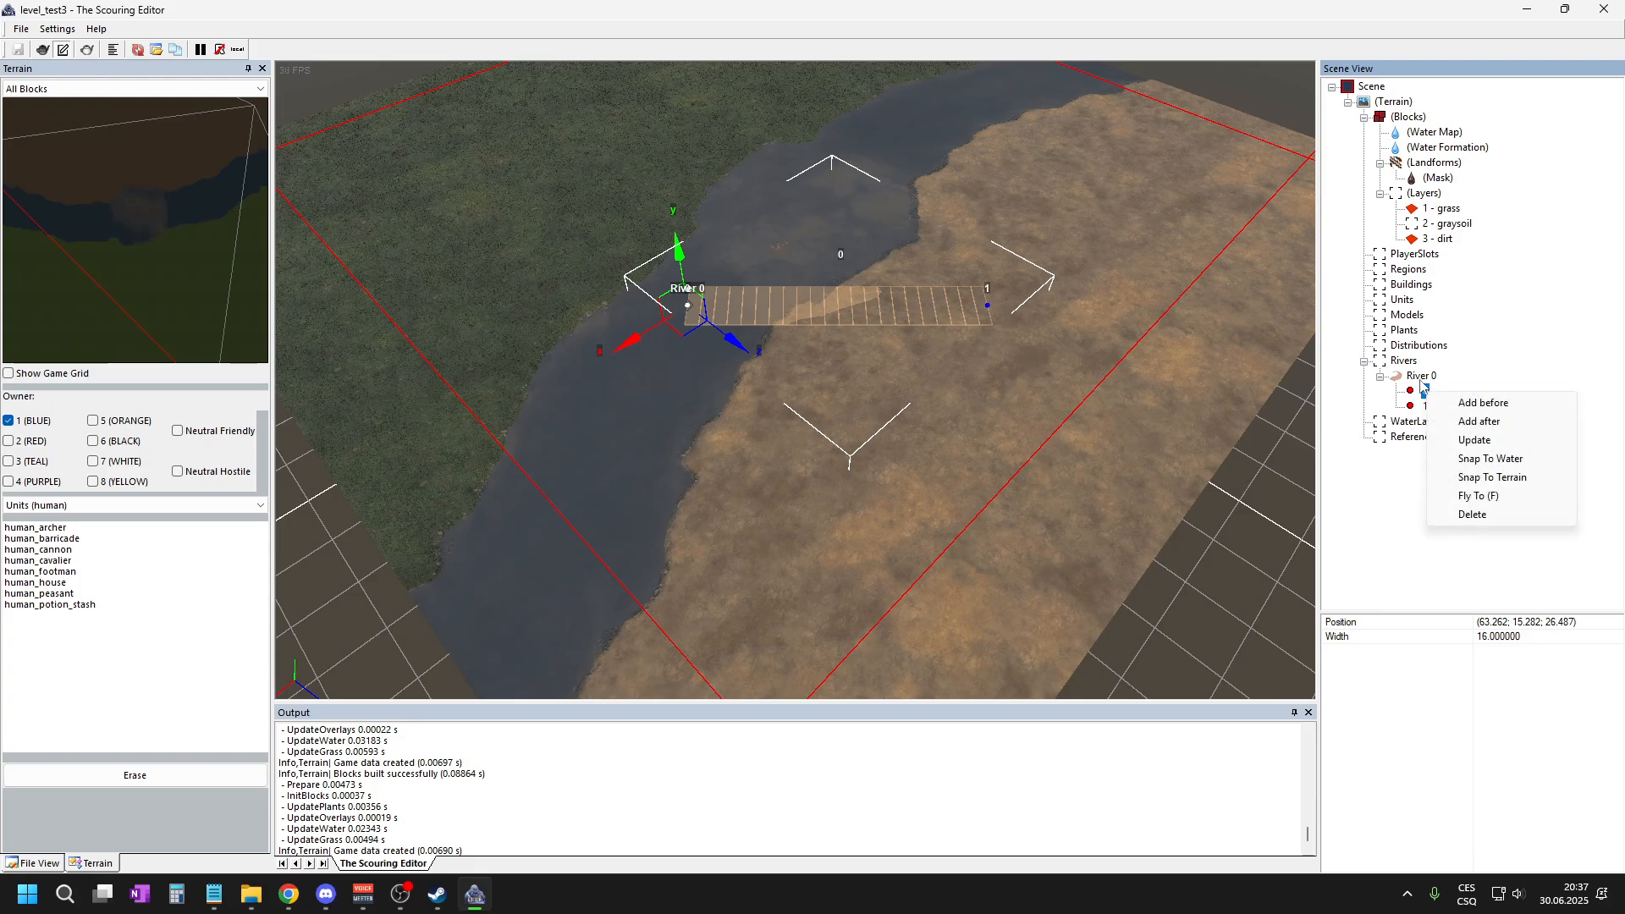
pyautogui.click(1423, 378)
pyautogui.rightClick(1424, 379)
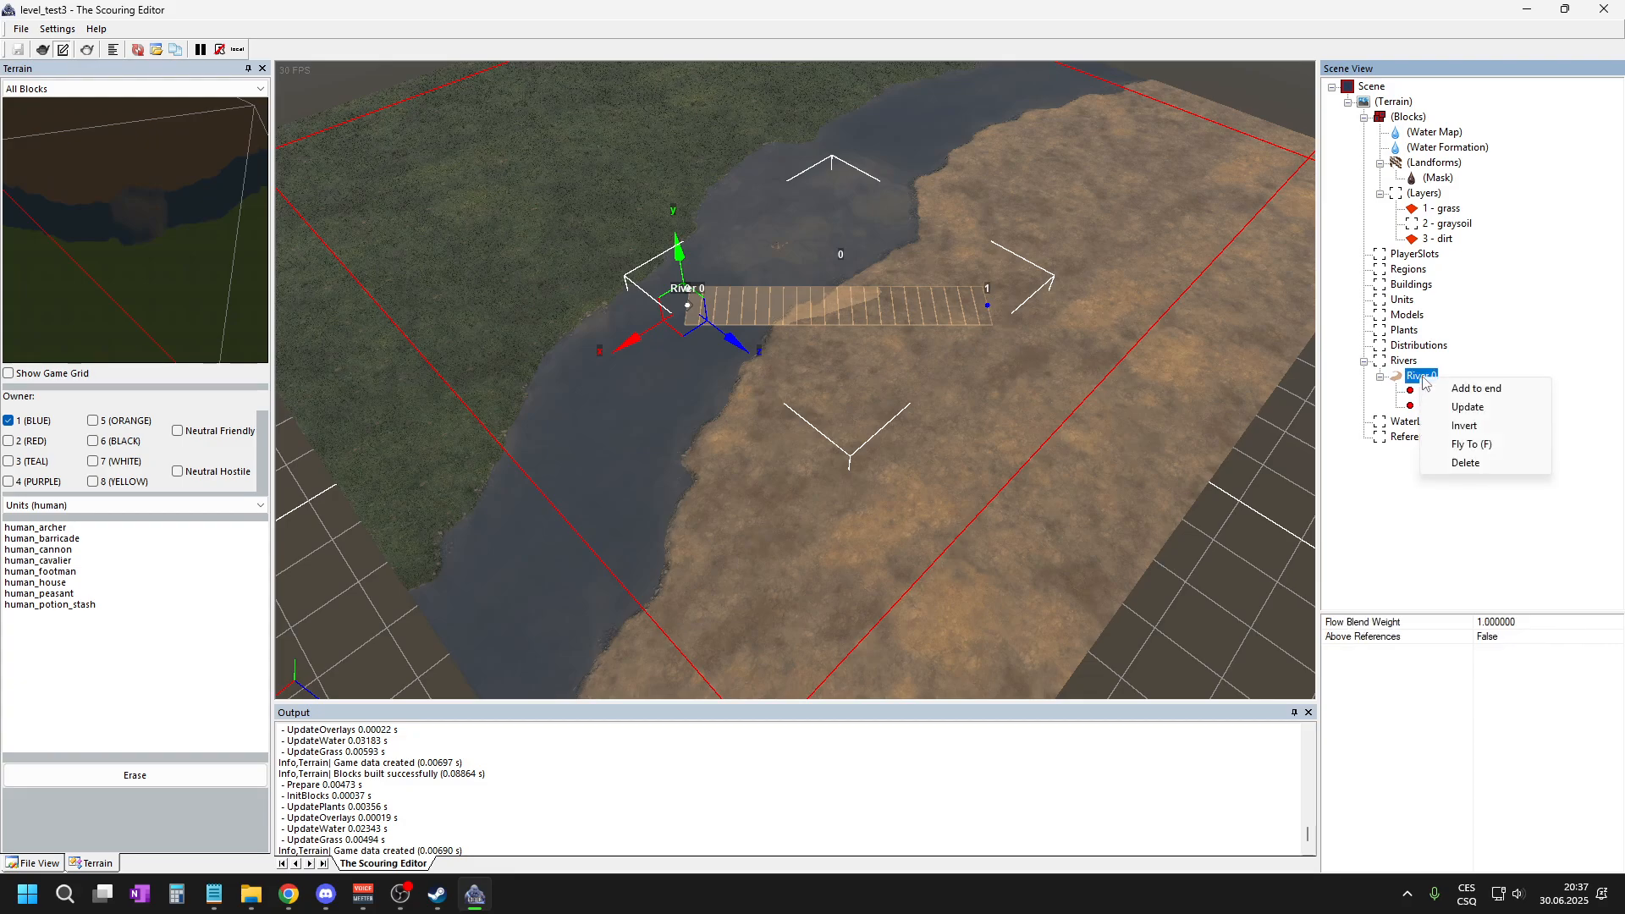
pyautogui.rightClick(688, 303)
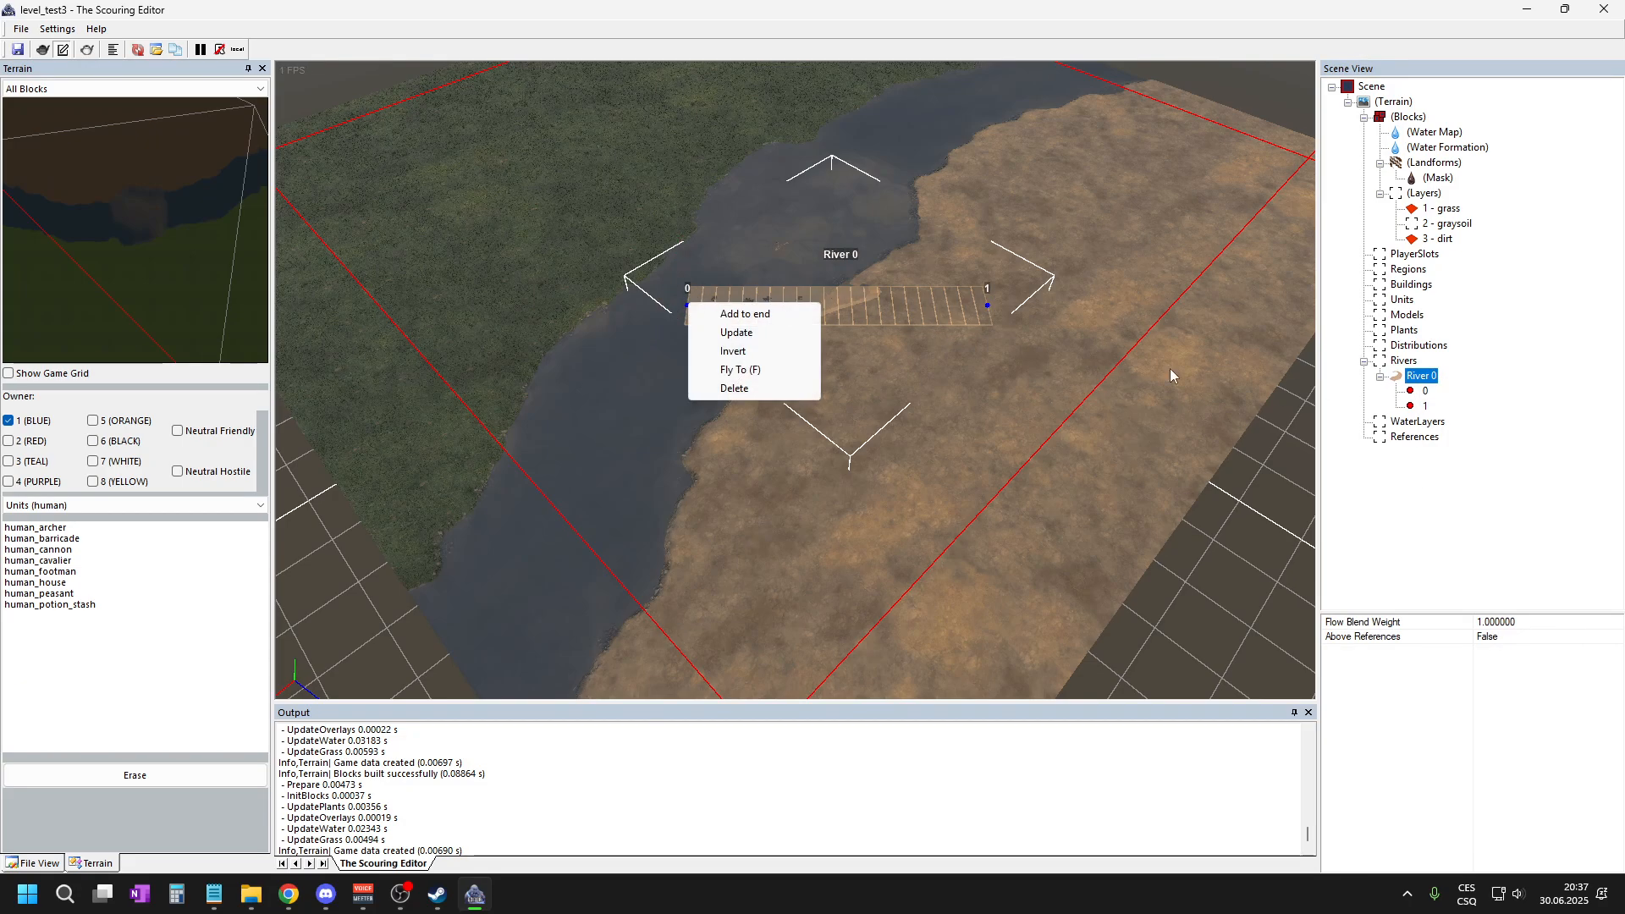
# - Add a new point after point 0 of River 0
pyautogui.click(1430, 391)
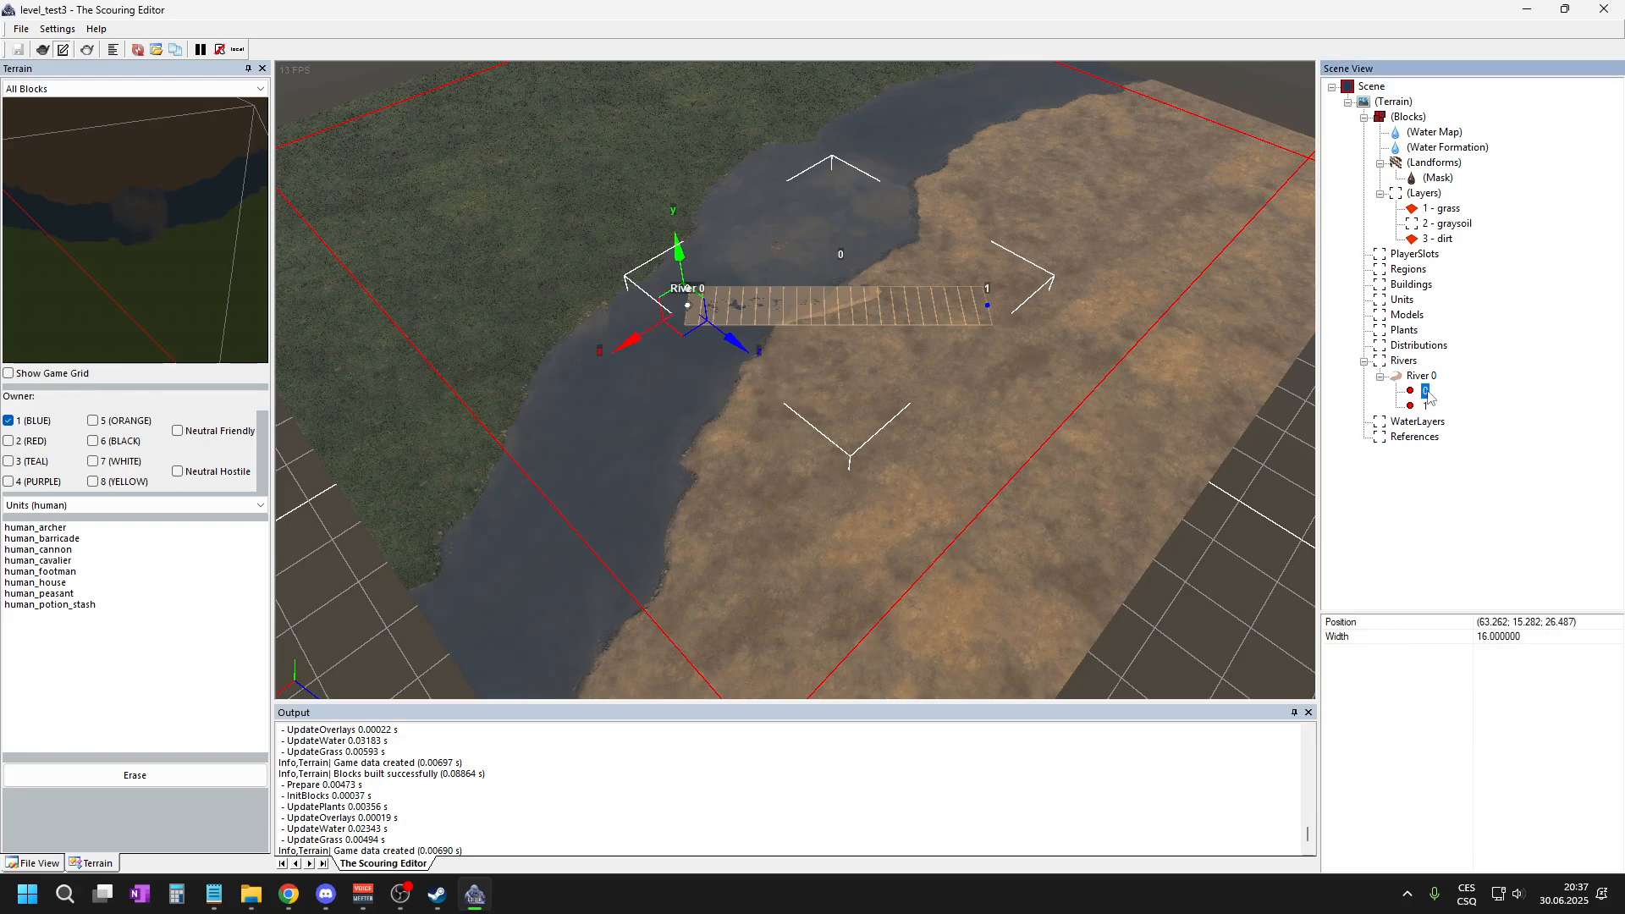
pyautogui.rightClick(1438, 395)
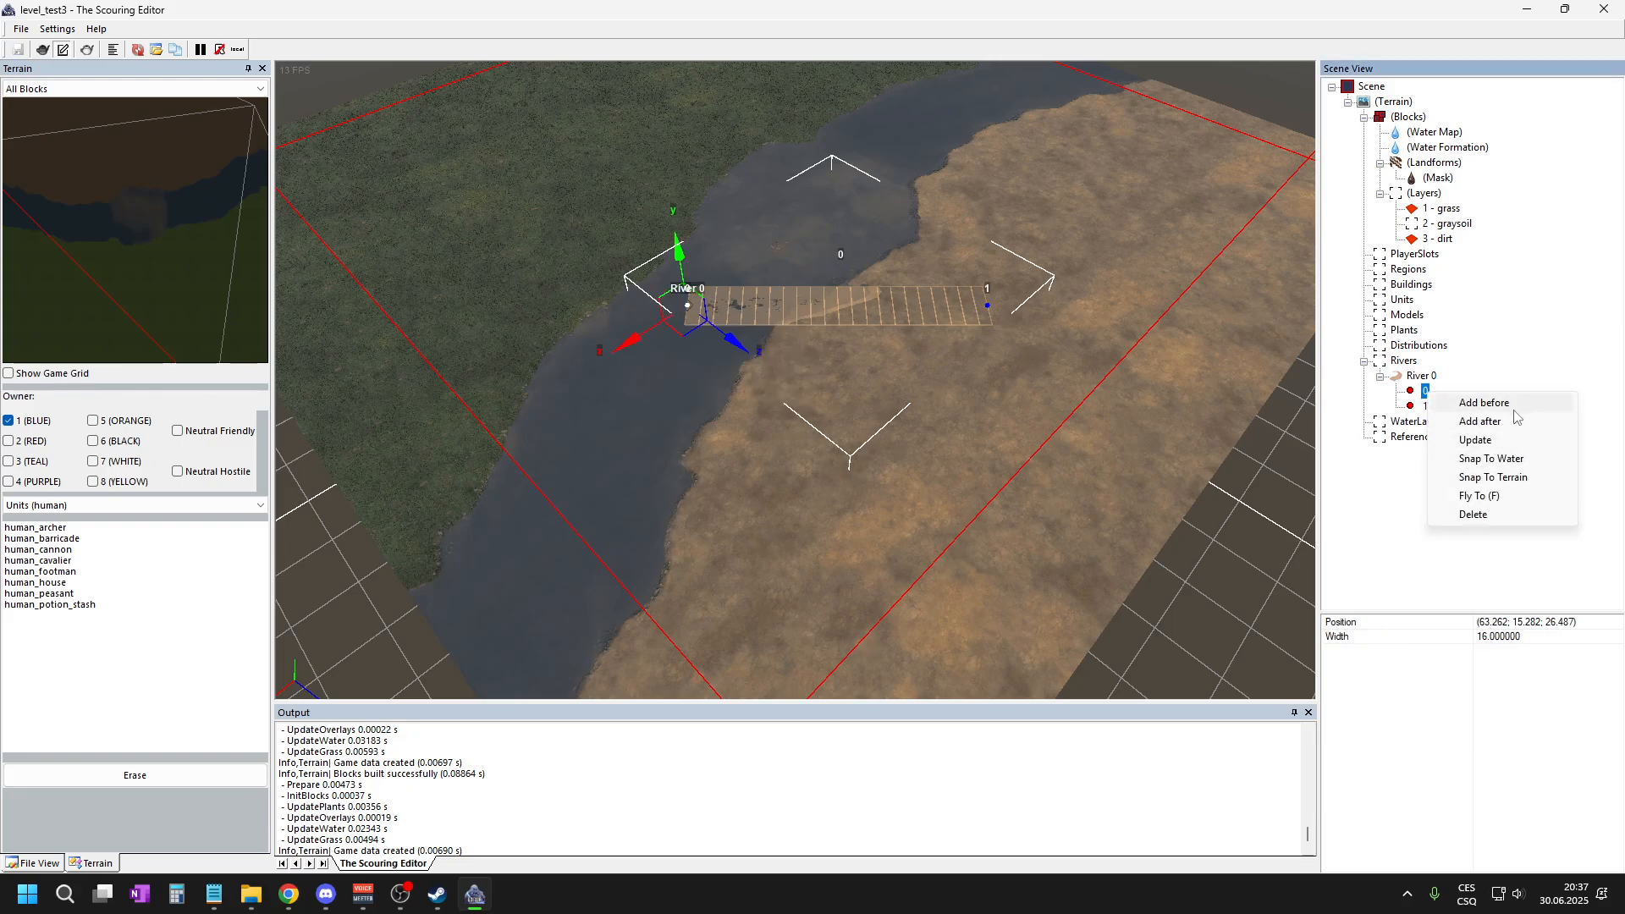
pyautogui.click(1426, 392)
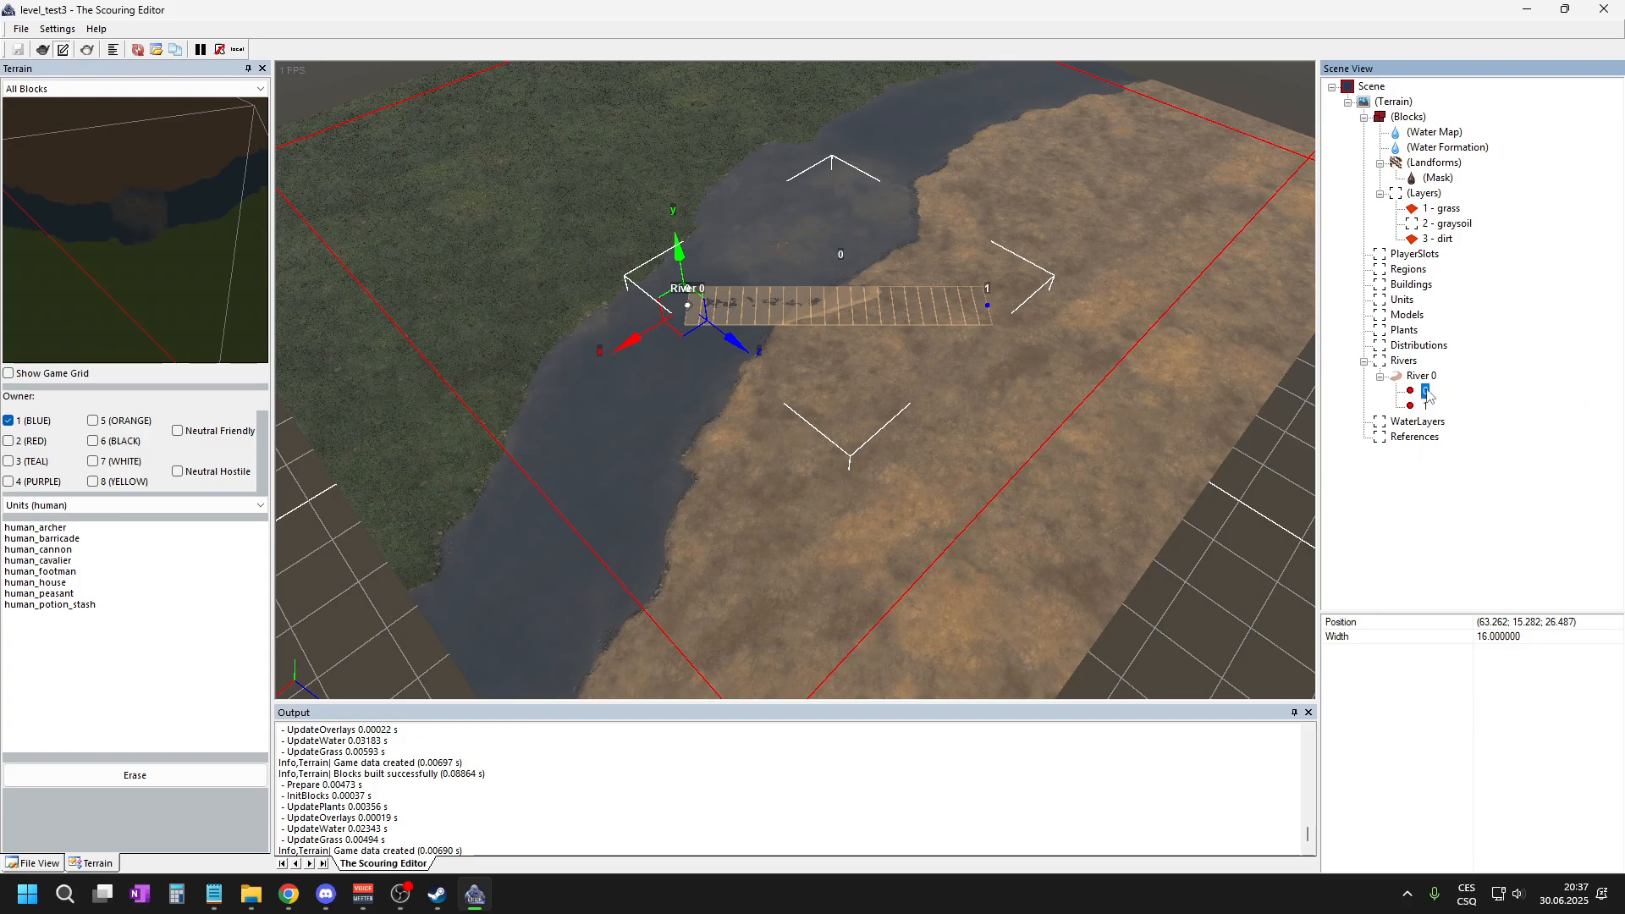
pyautogui.rightClick(1427, 390)
pyautogui.click(1478, 418)
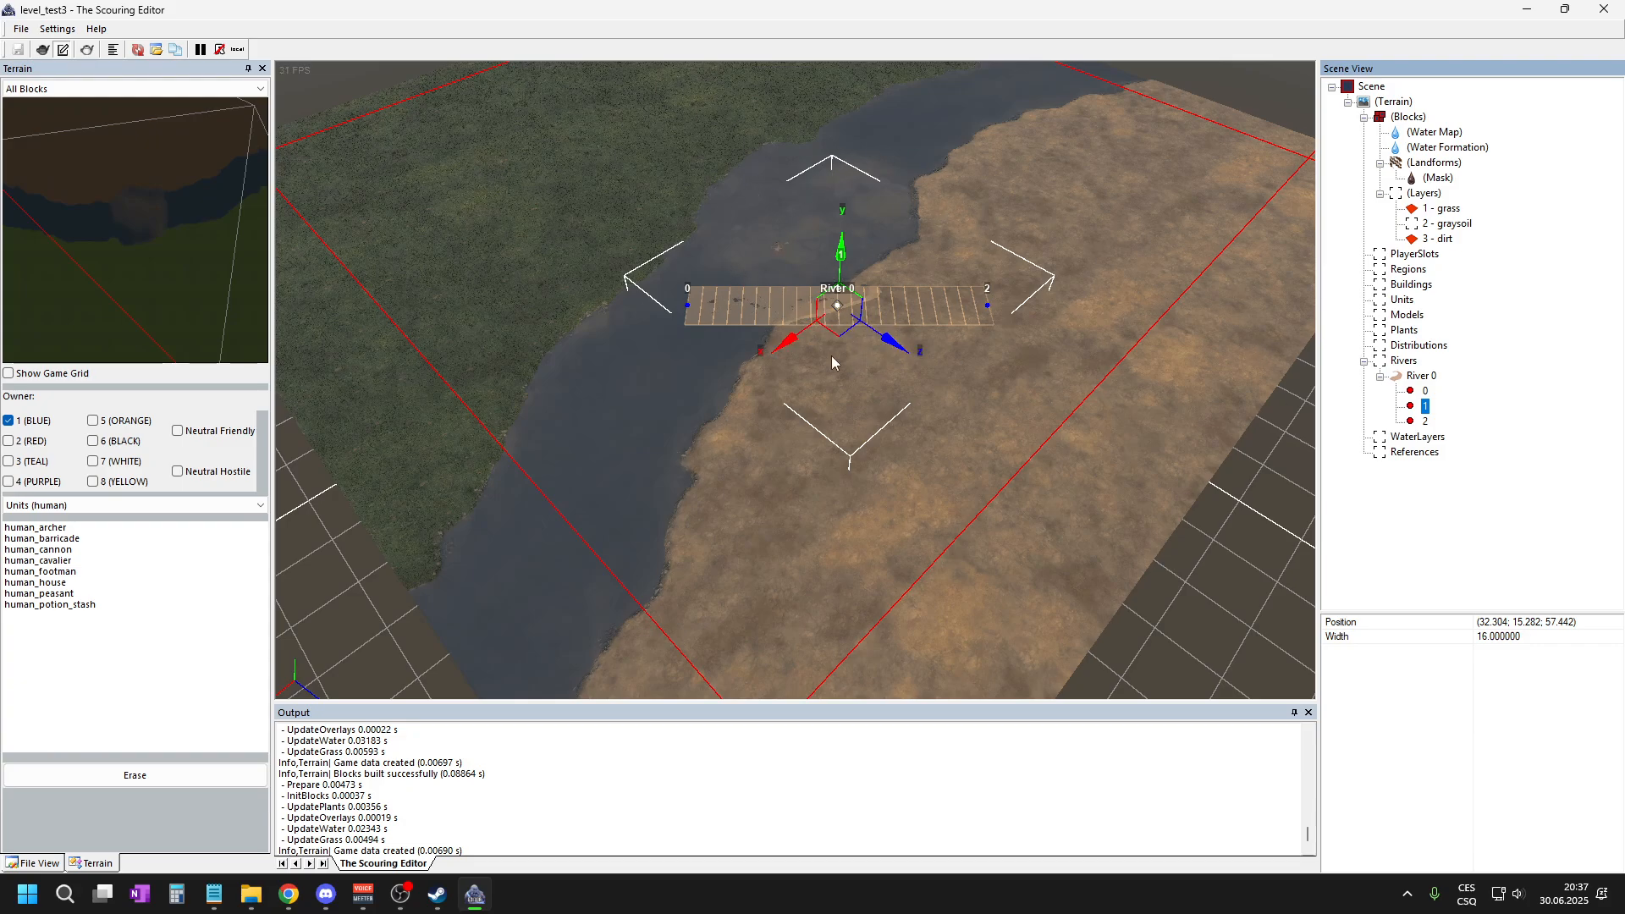
# - Move point 0 of River 0 to the water's near end, at about x 139.8, z 70.5
pyautogui.click(1426, 390)
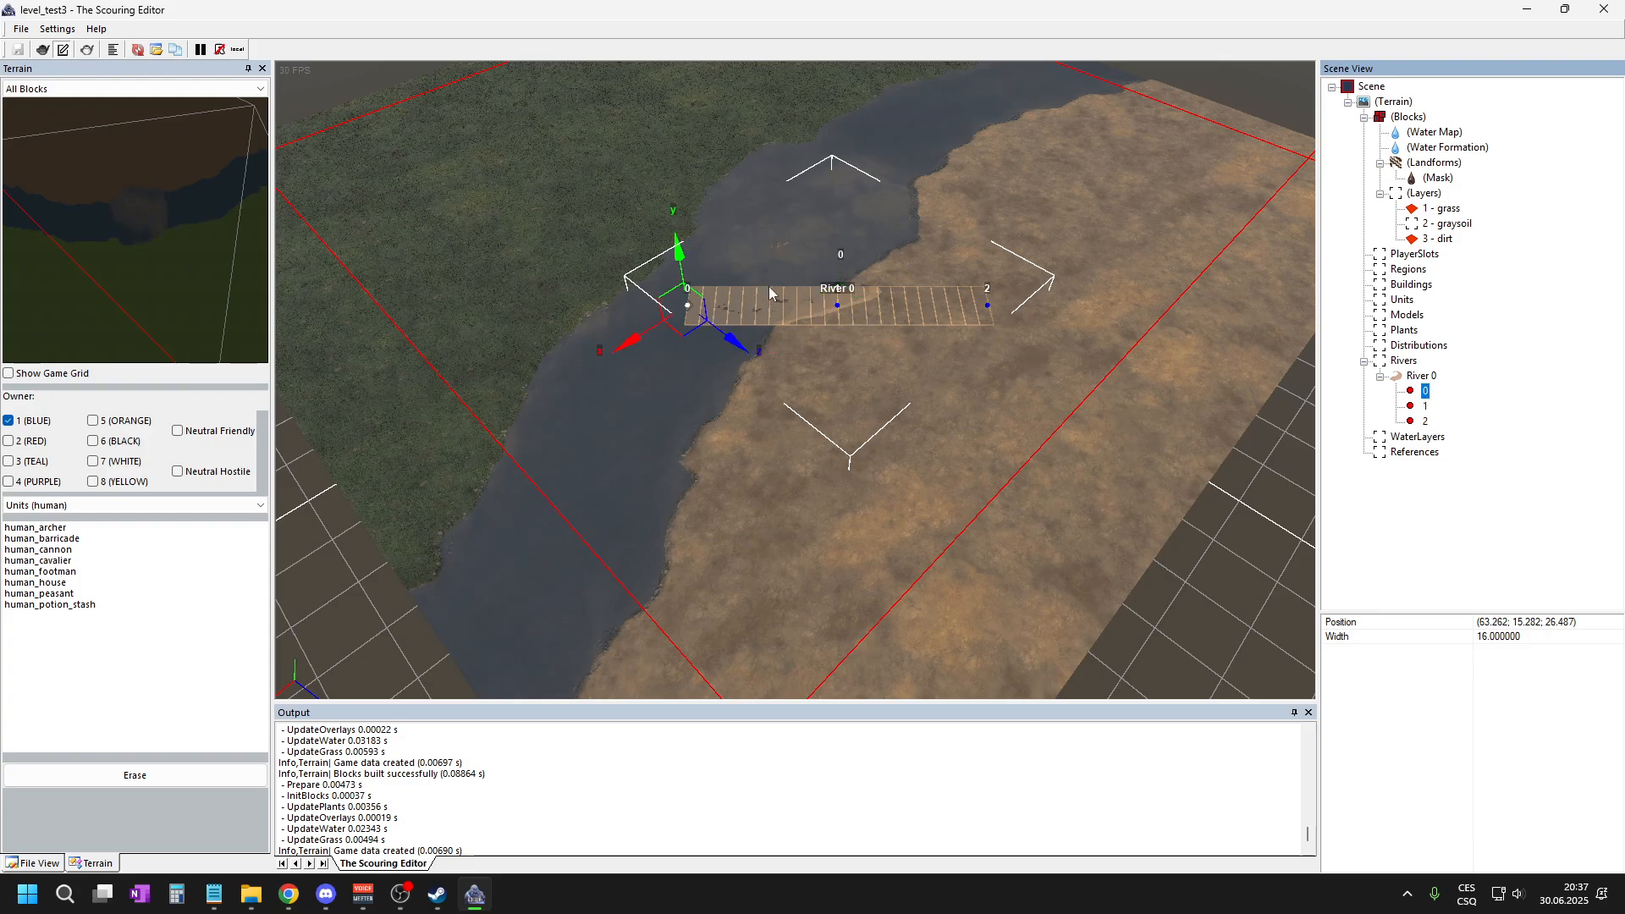
pyautogui.moveTo(621, 352); pyautogui.dragTo(590, 633)
pyautogui.scroll(-2, 581, 554)
pyautogui.scroll(1, 584, 546)
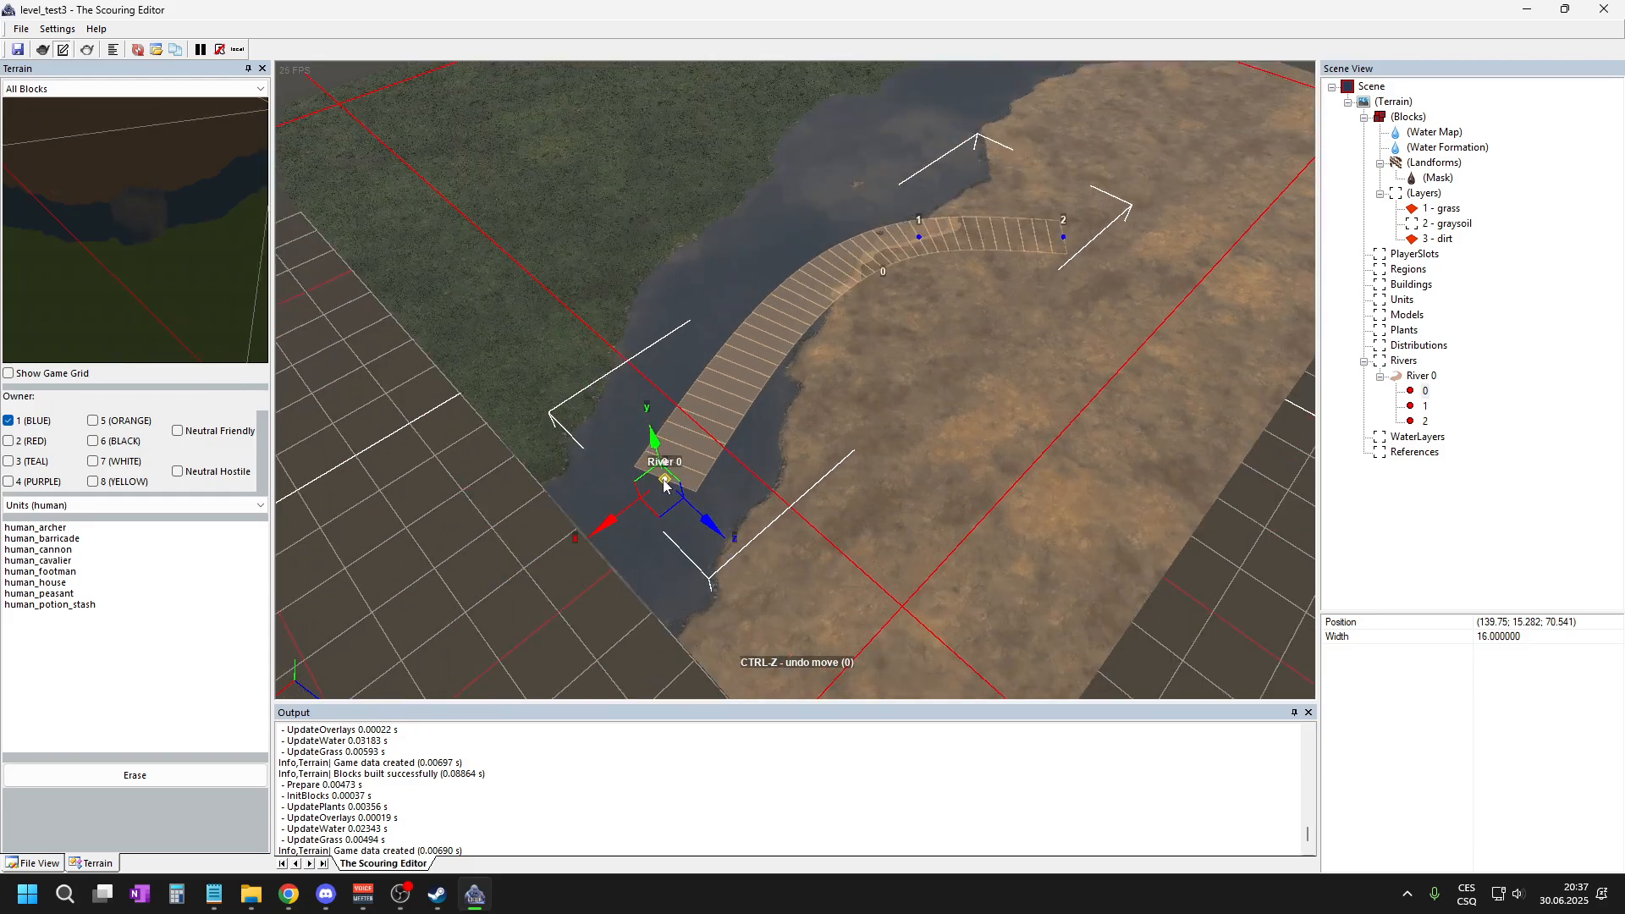
# - Widen River 0's point 0 to about 47 and move it past the map edge, to about x 161.6, z 77.9
pyautogui.scroll(3, 665, 485)
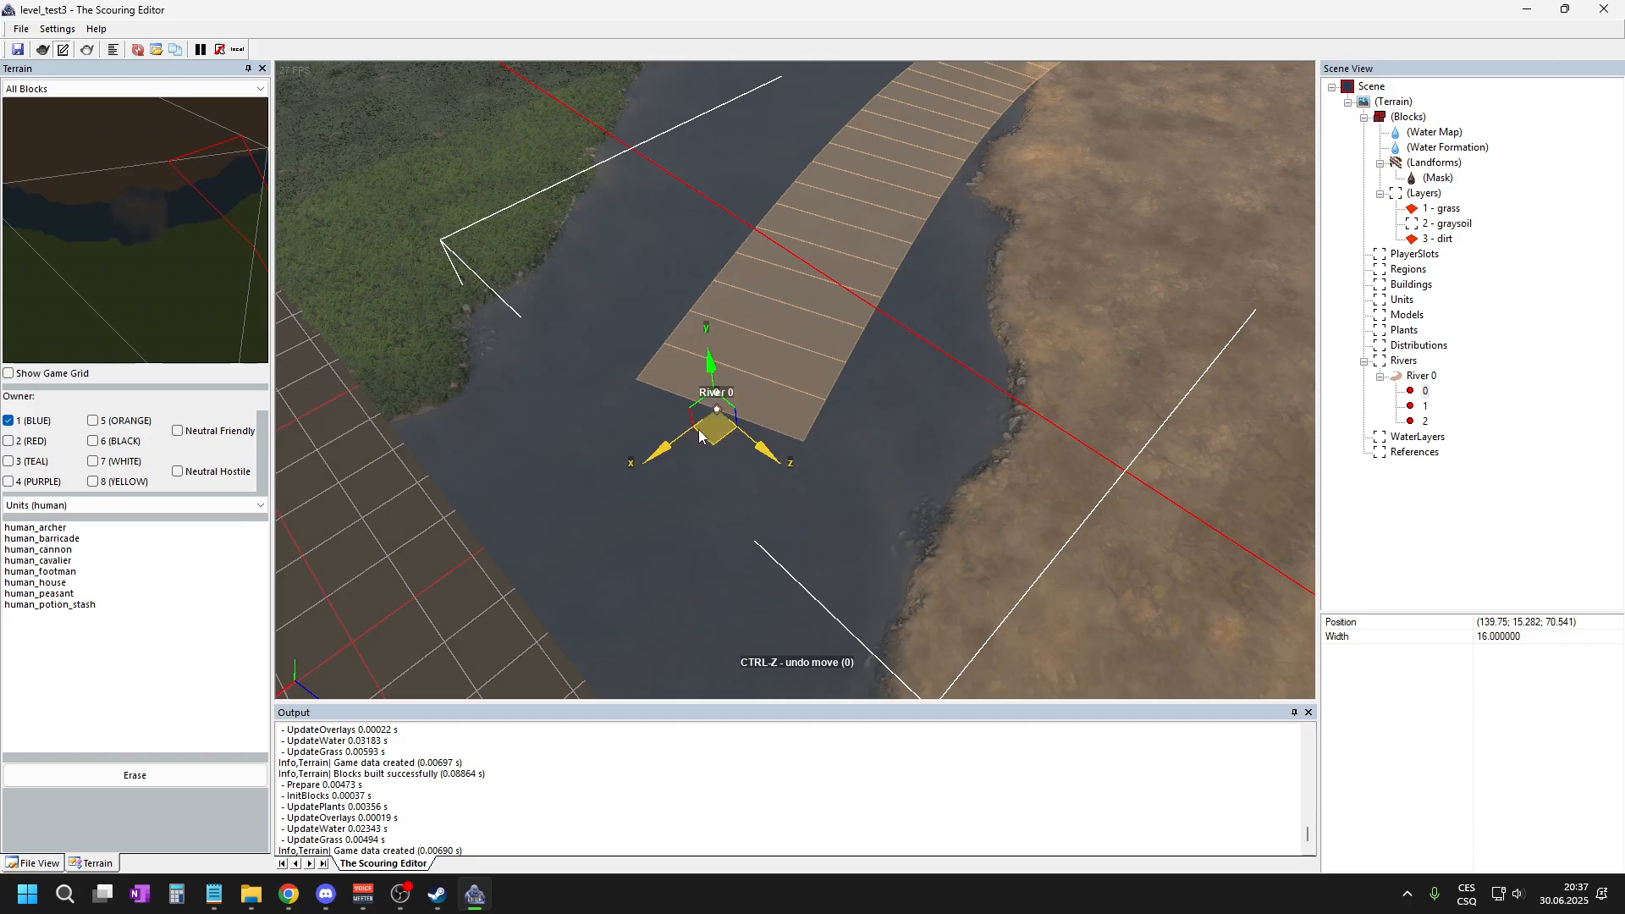
pyautogui.scroll(-1, 717, 423)
pyautogui.moveTo(728, 406); pyautogui.dragTo(840, 218)
pyautogui.scroll(-1, 791, 210)
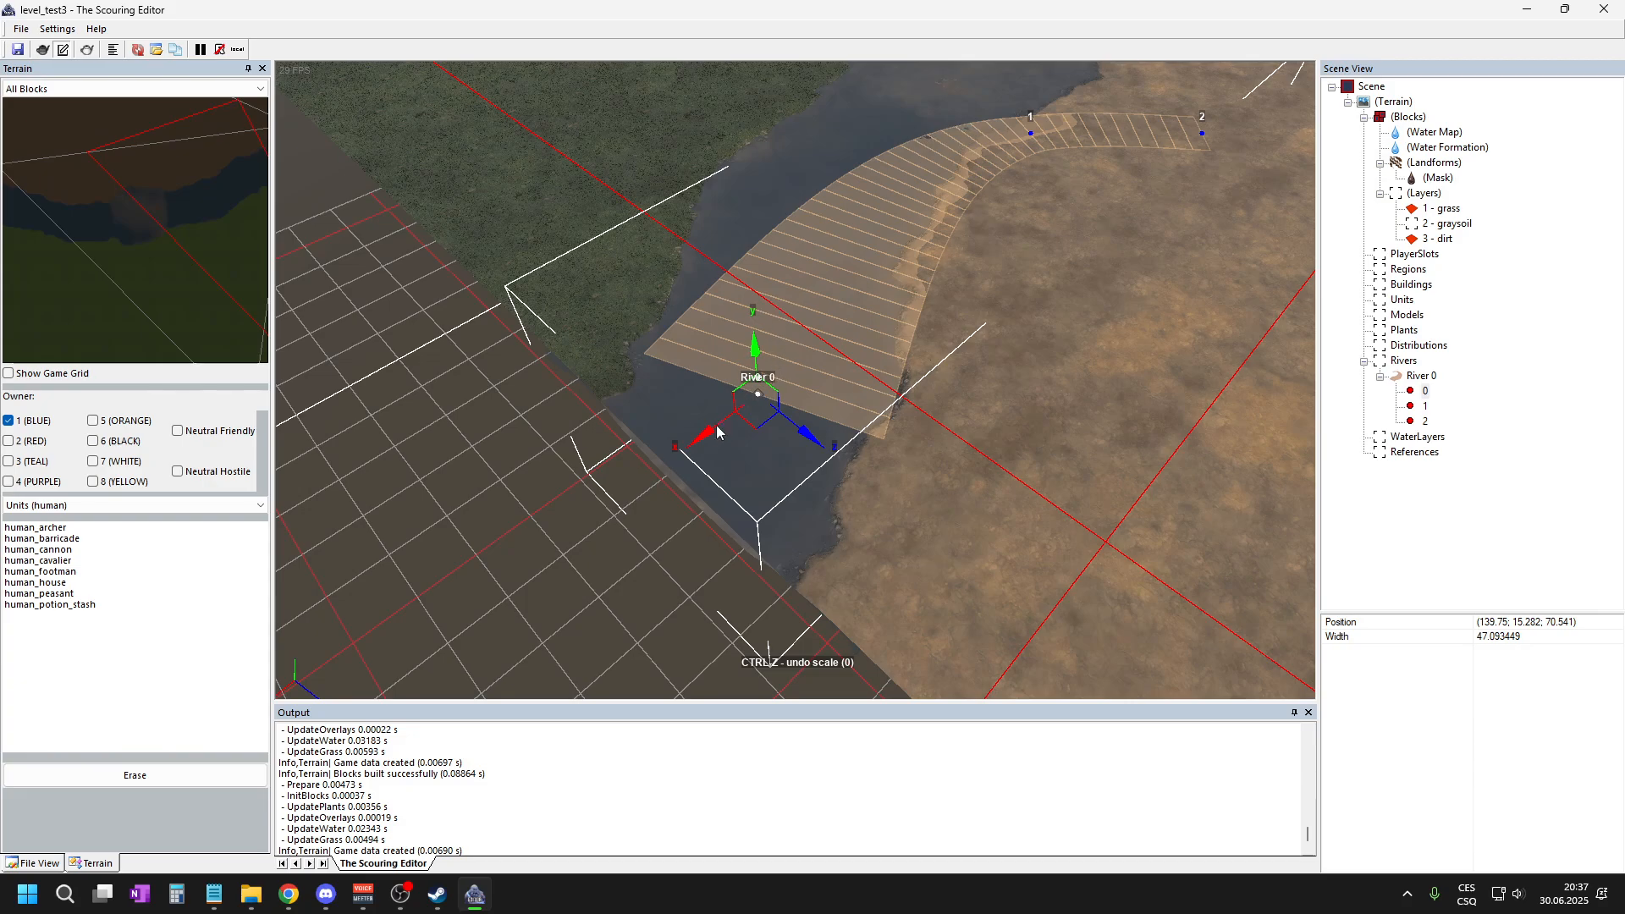
pyautogui.moveTo(696, 435); pyautogui.dragTo(722, 513)
pyautogui.scroll(-1, 723, 457)
pyautogui.scroll(-1, 723, 448)
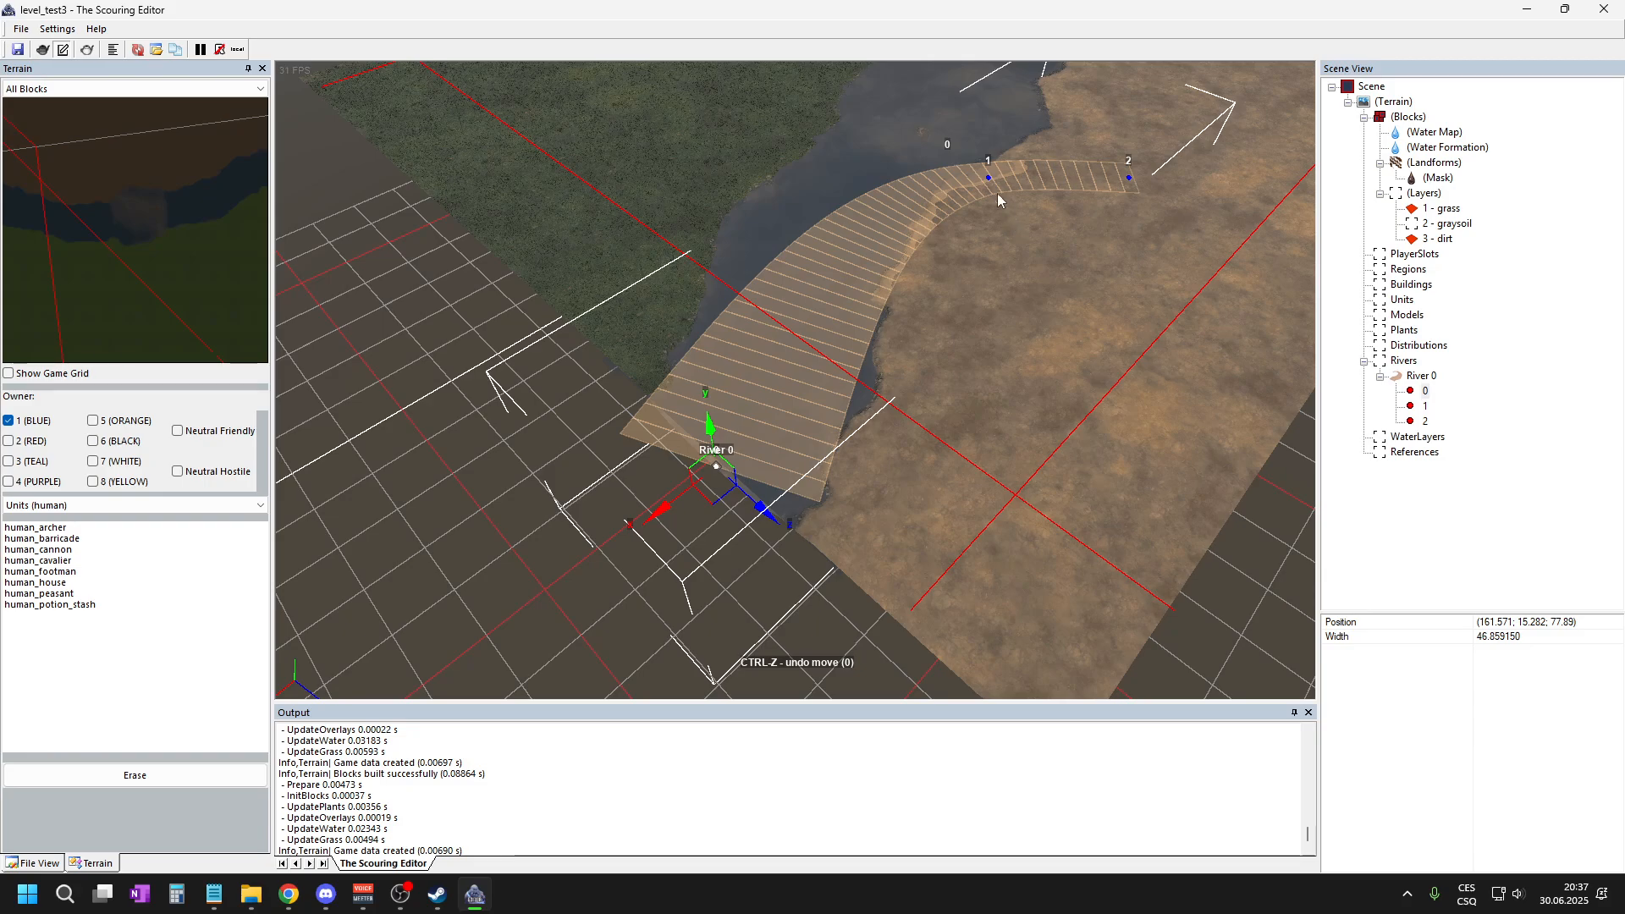
# - Move point 1 into the water at about z 34.3 and point 2 to the river's far end at about x -161.1, z 31.7
pyautogui.click(1425, 406)
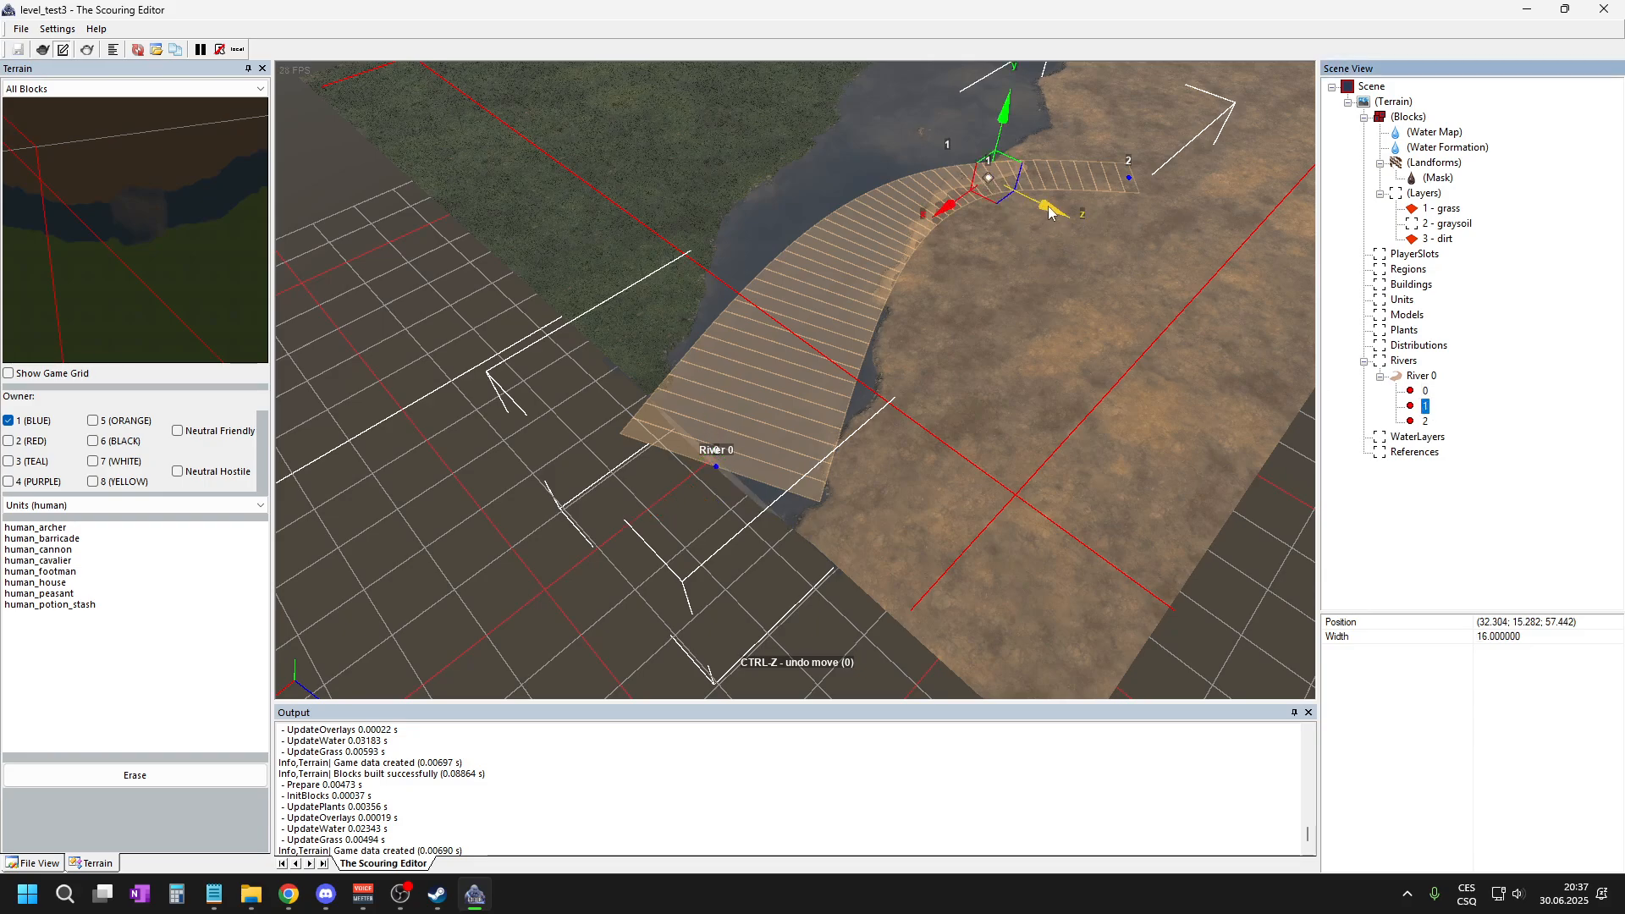
pyautogui.moveTo(1049, 199); pyautogui.dragTo(995, 156)
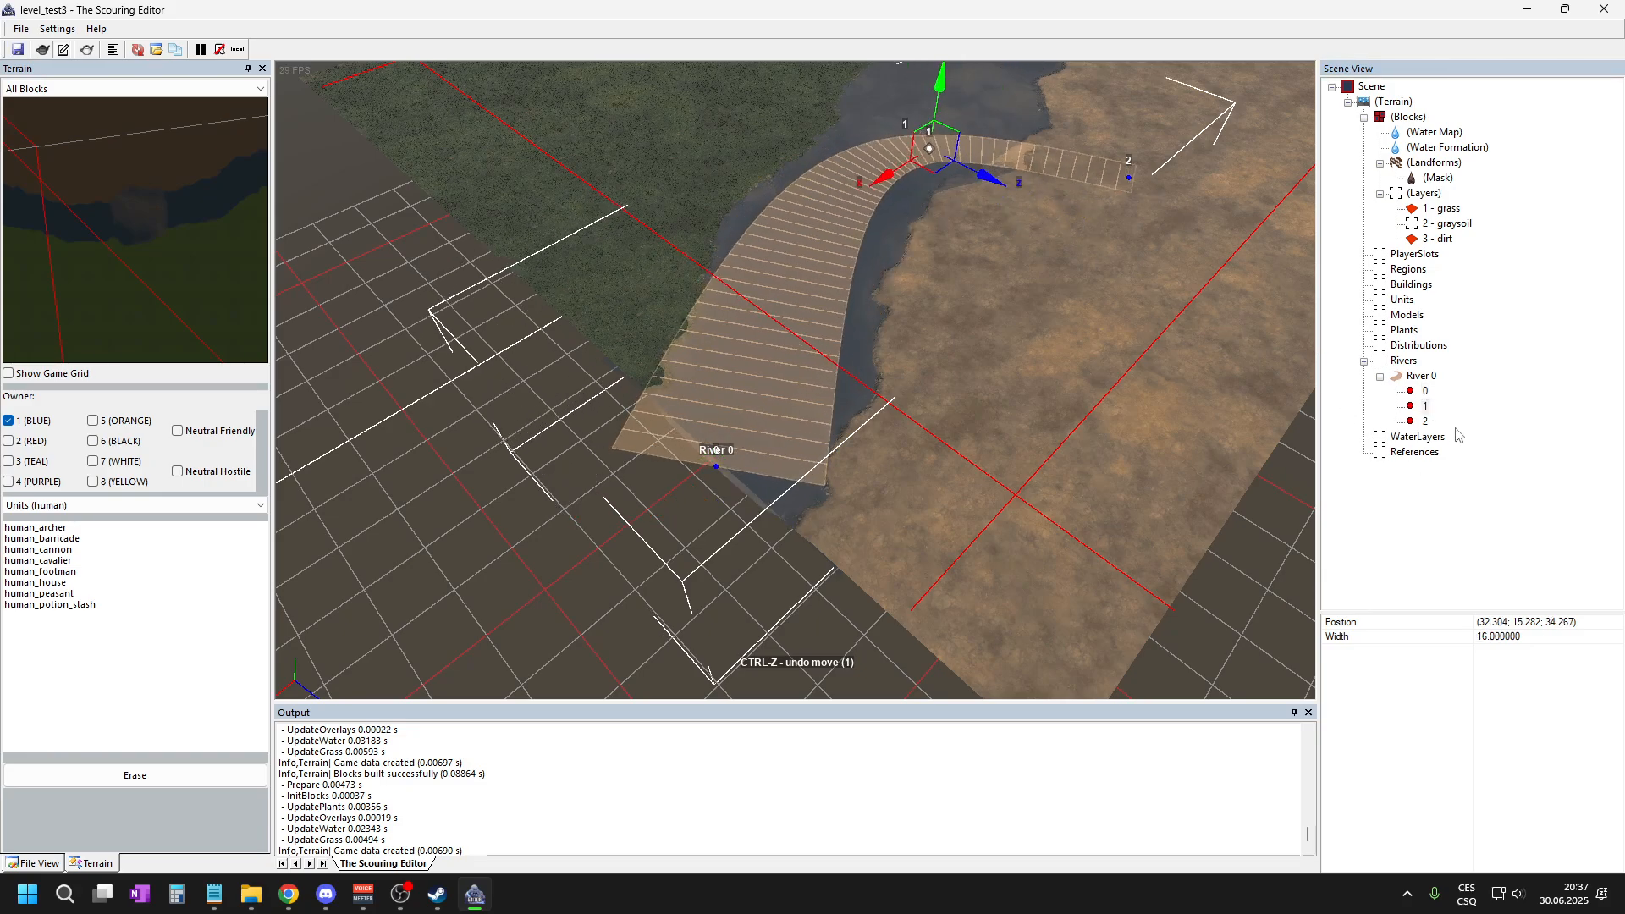
pyautogui.click(1426, 420)
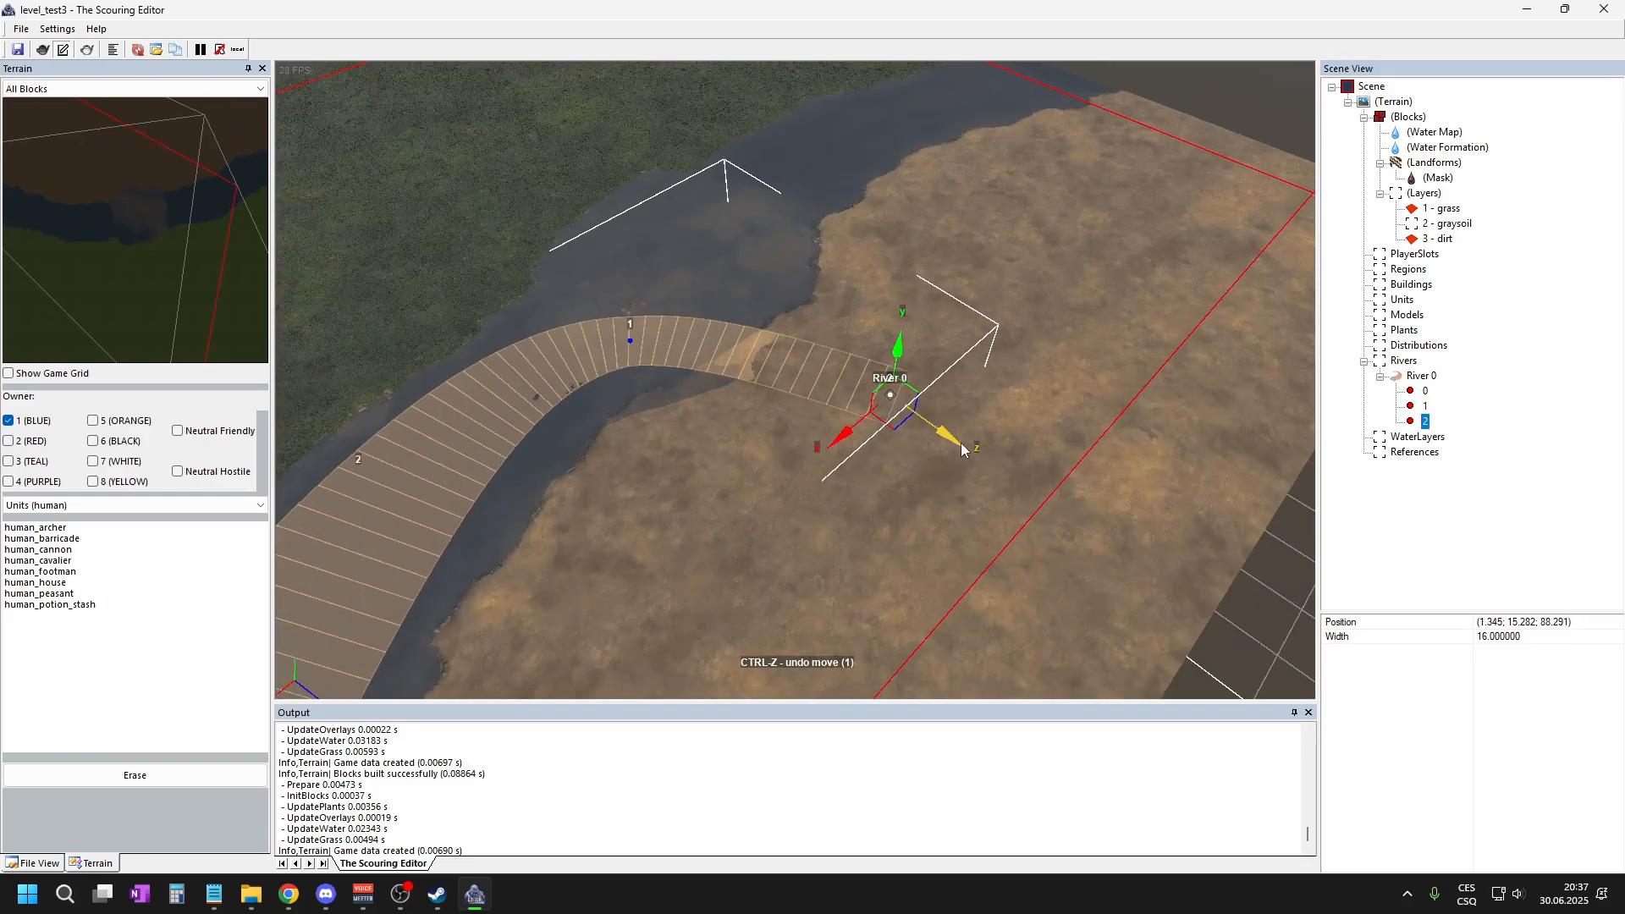
pyautogui.moveTo(963, 450); pyautogui.dragTo(1009, 116)
pyautogui.scroll(-3, 1008, 116)
pyautogui.moveTo(1009, 116); pyautogui.dragTo(855, 257, button='middle')
pyautogui.scroll(5, 931, 325)
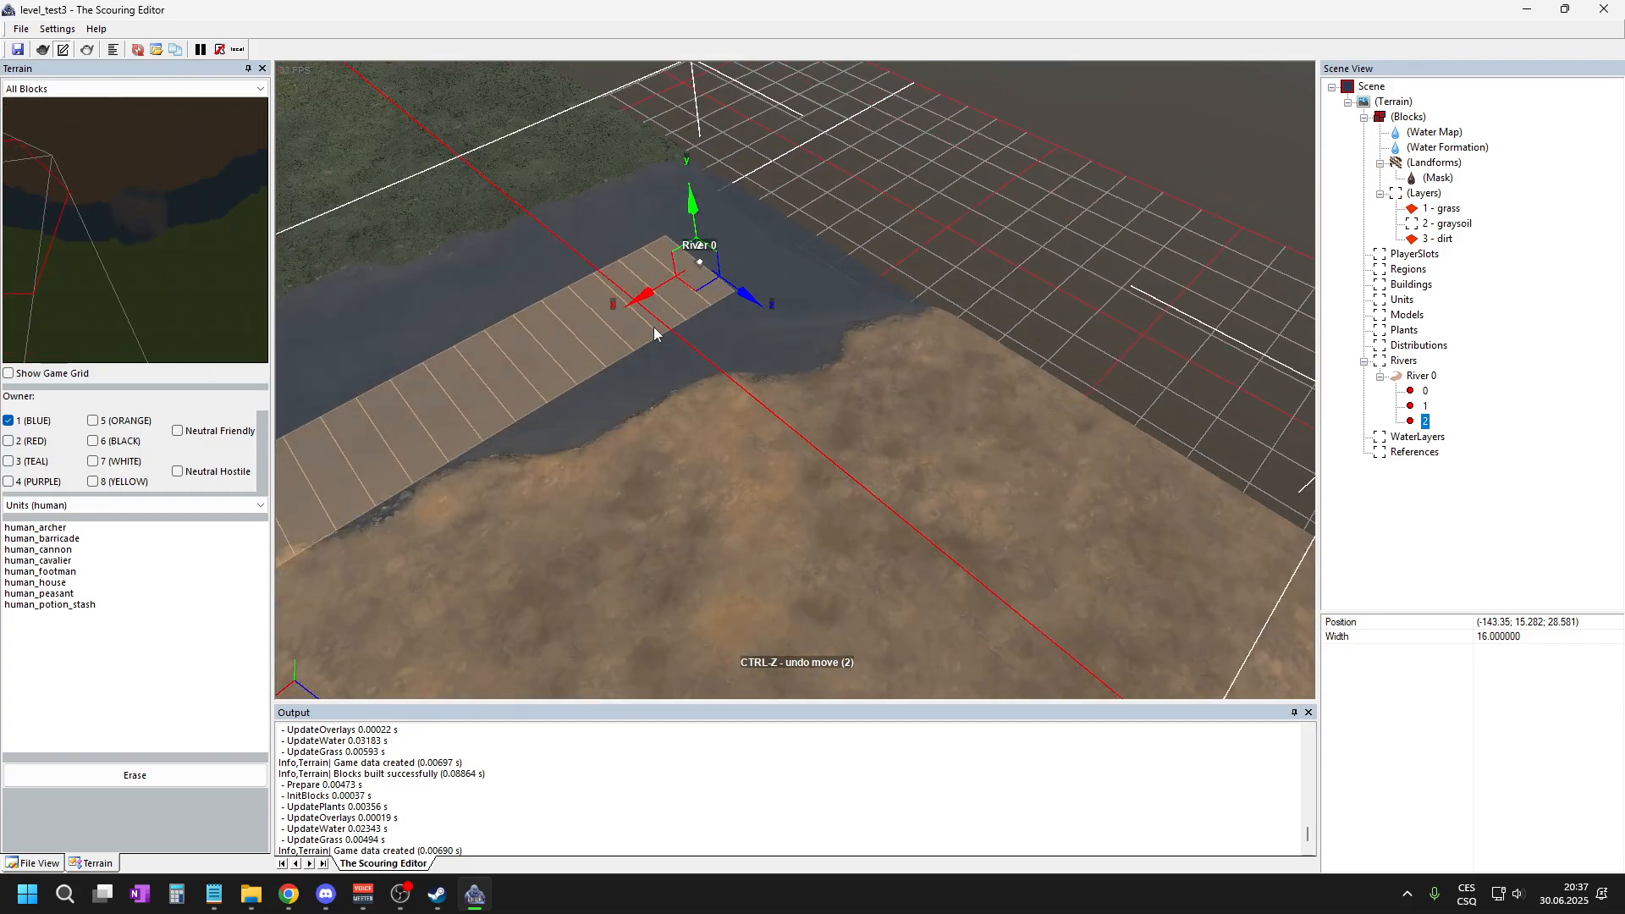
pyautogui.moveTo(648, 296); pyautogui.dragTo(748, 245)
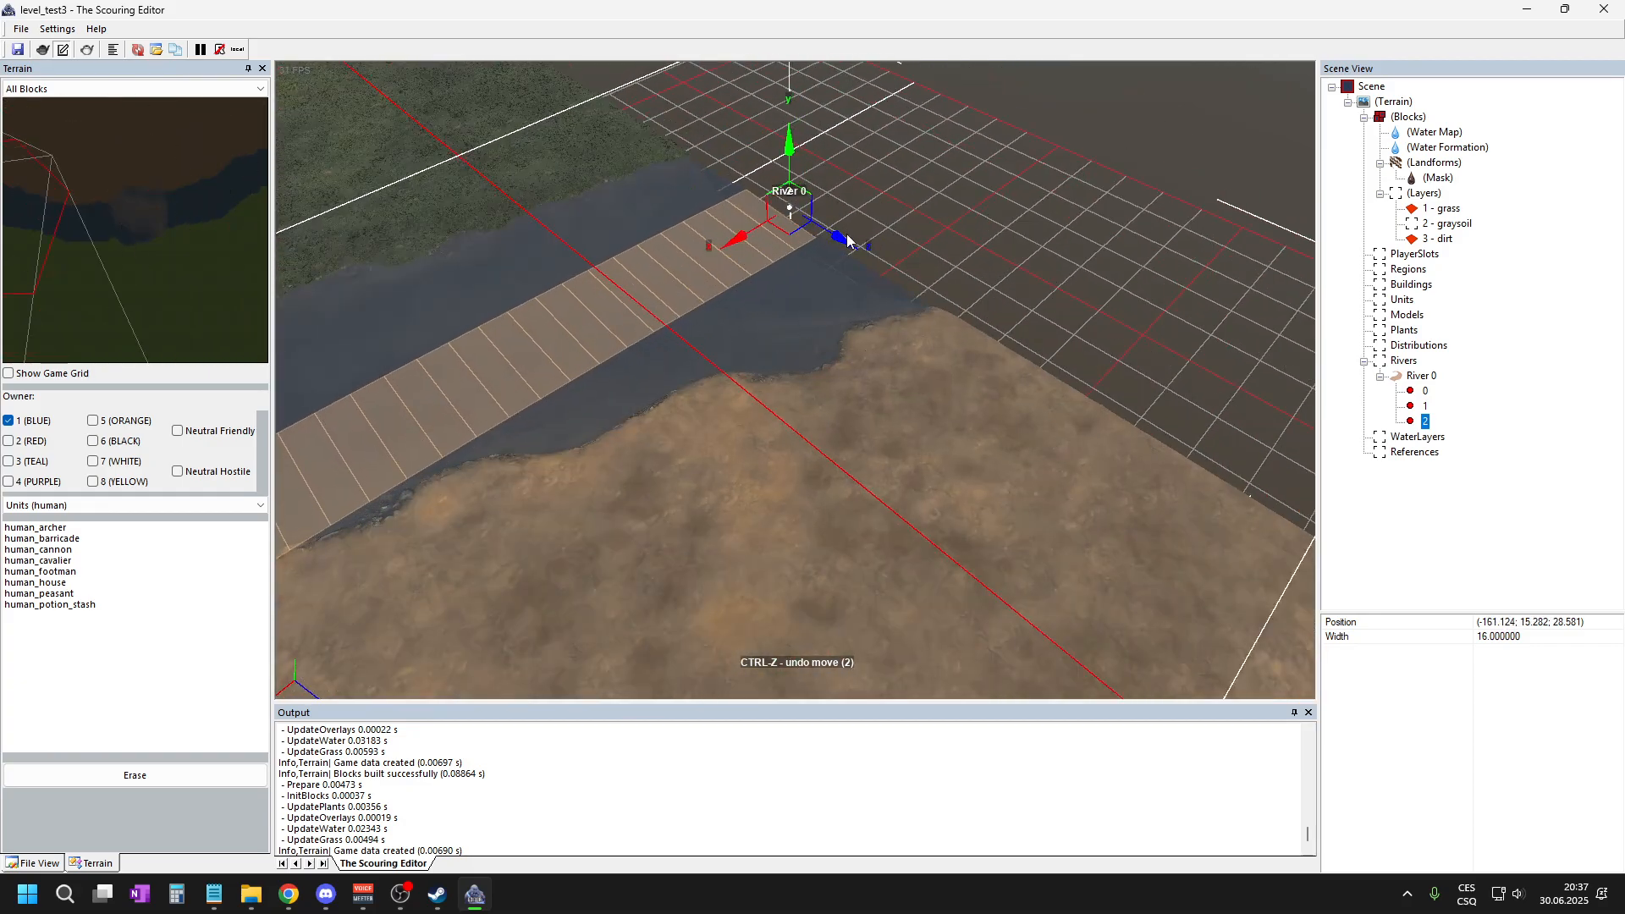
pyautogui.moveTo(849, 241); pyautogui.dragTo(860, 251)
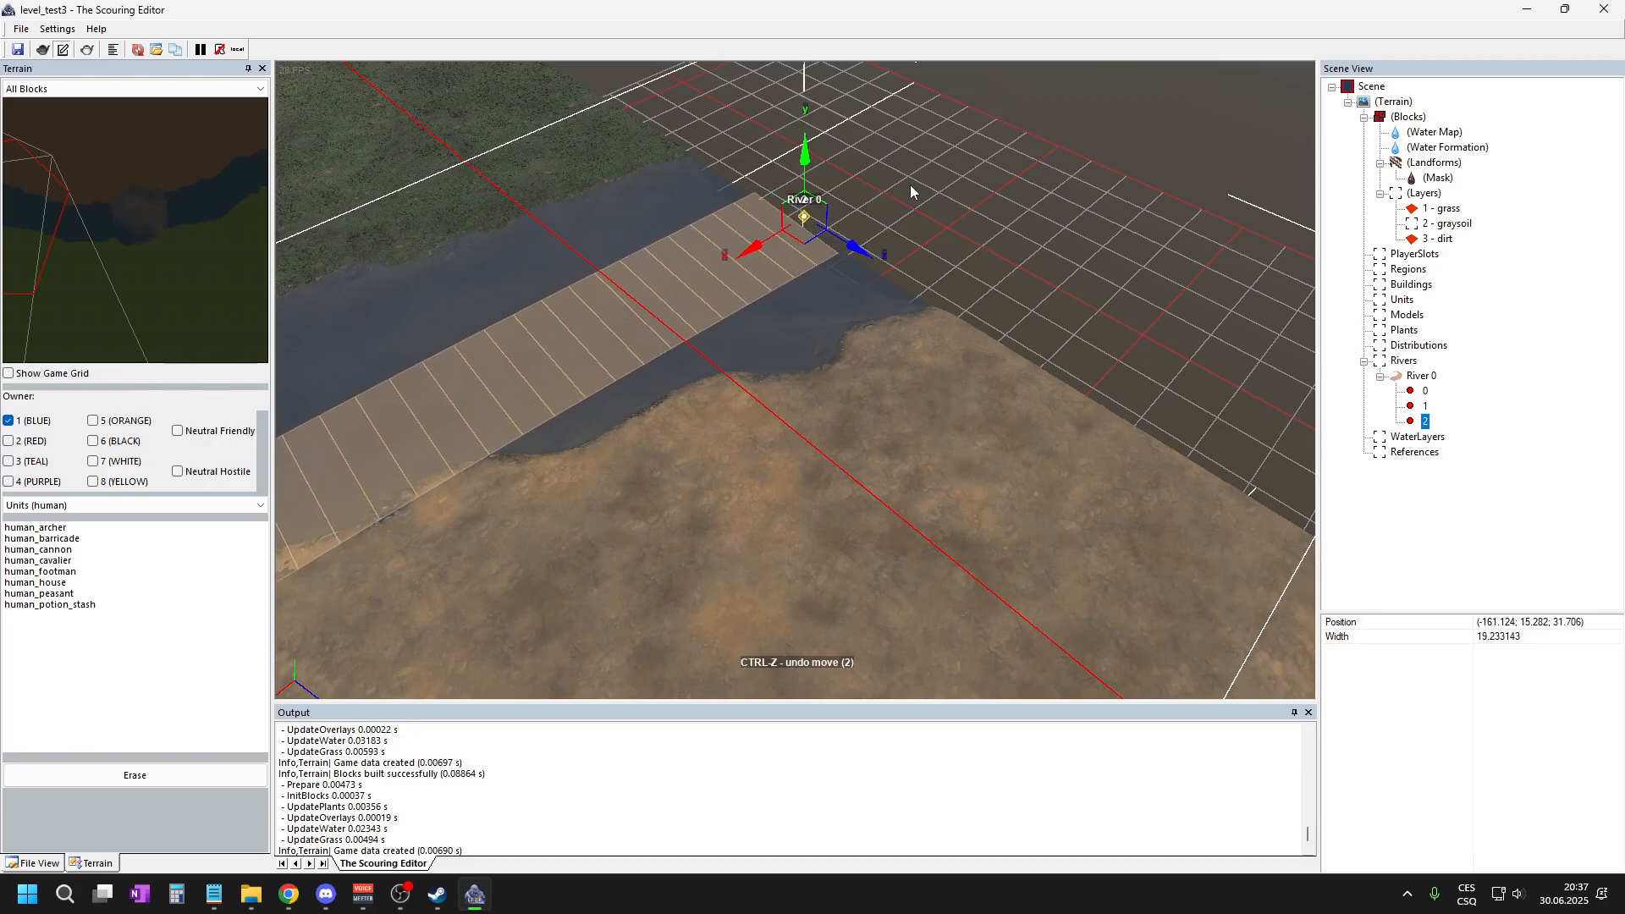
# - Widen River 0's point 2 at the far map edge to about 45.6
pyautogui.moveTo(911, 184); pyautogui.dragTo(1319, 140)
pyautogui.moveTo(1077, 160); pyautogui.dragTo(997, 132)
pyautogui.scroll(-5, 1082, 191)
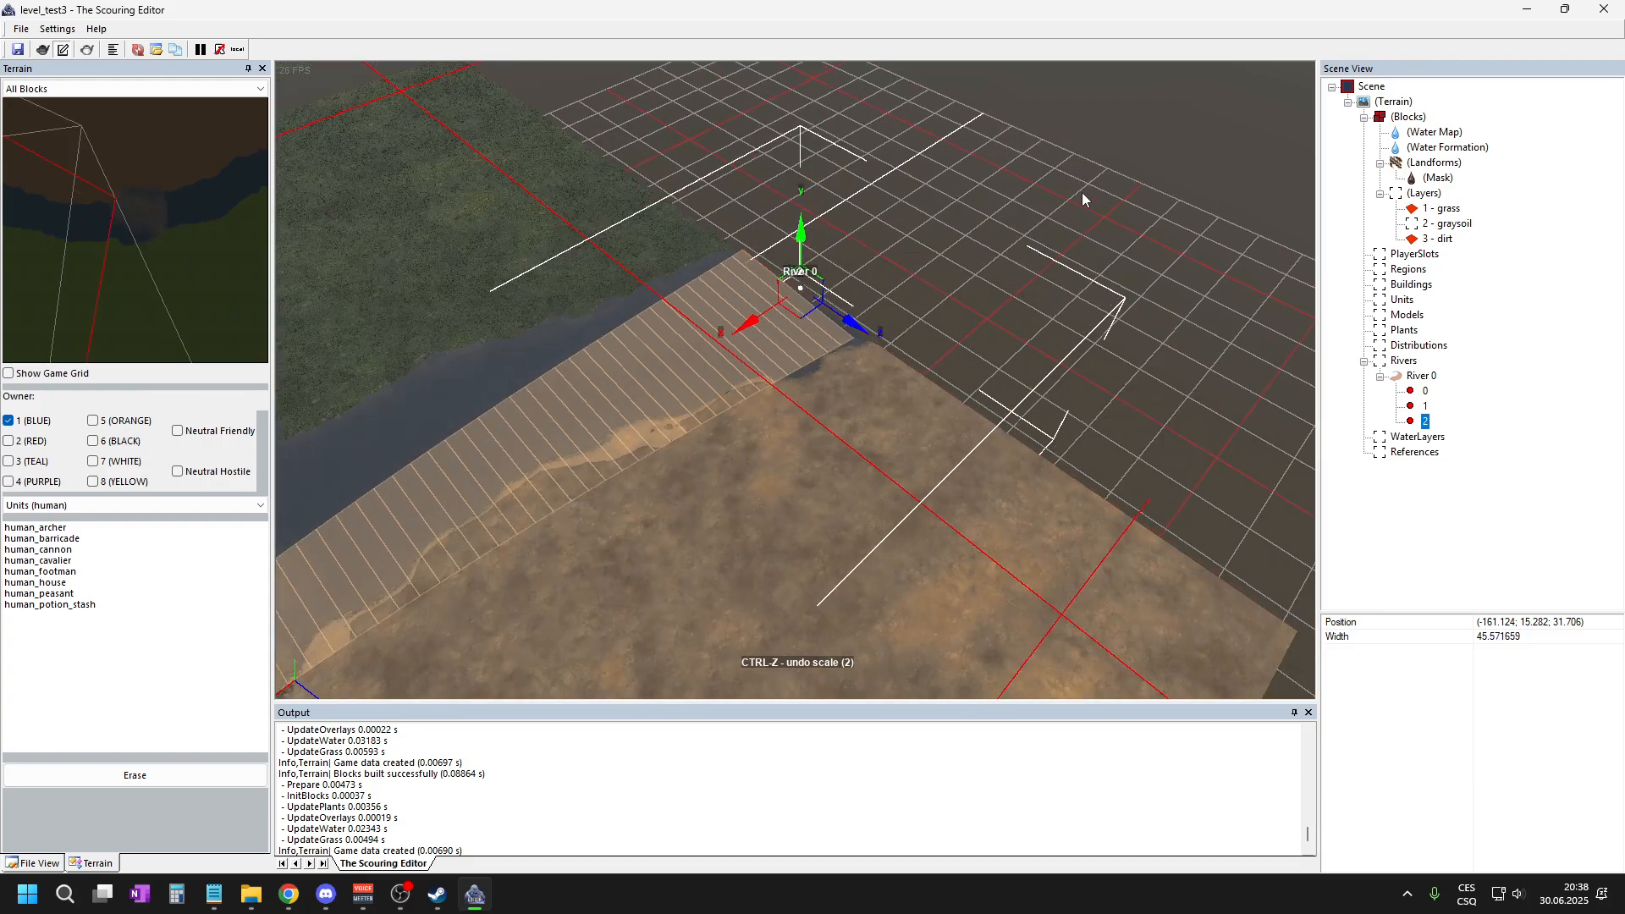
pyautogui.scroll(4, 662, 429)
pyautogui.scroll(-2, 812, 406)
pyautogui.scroll(2, 830, 423)
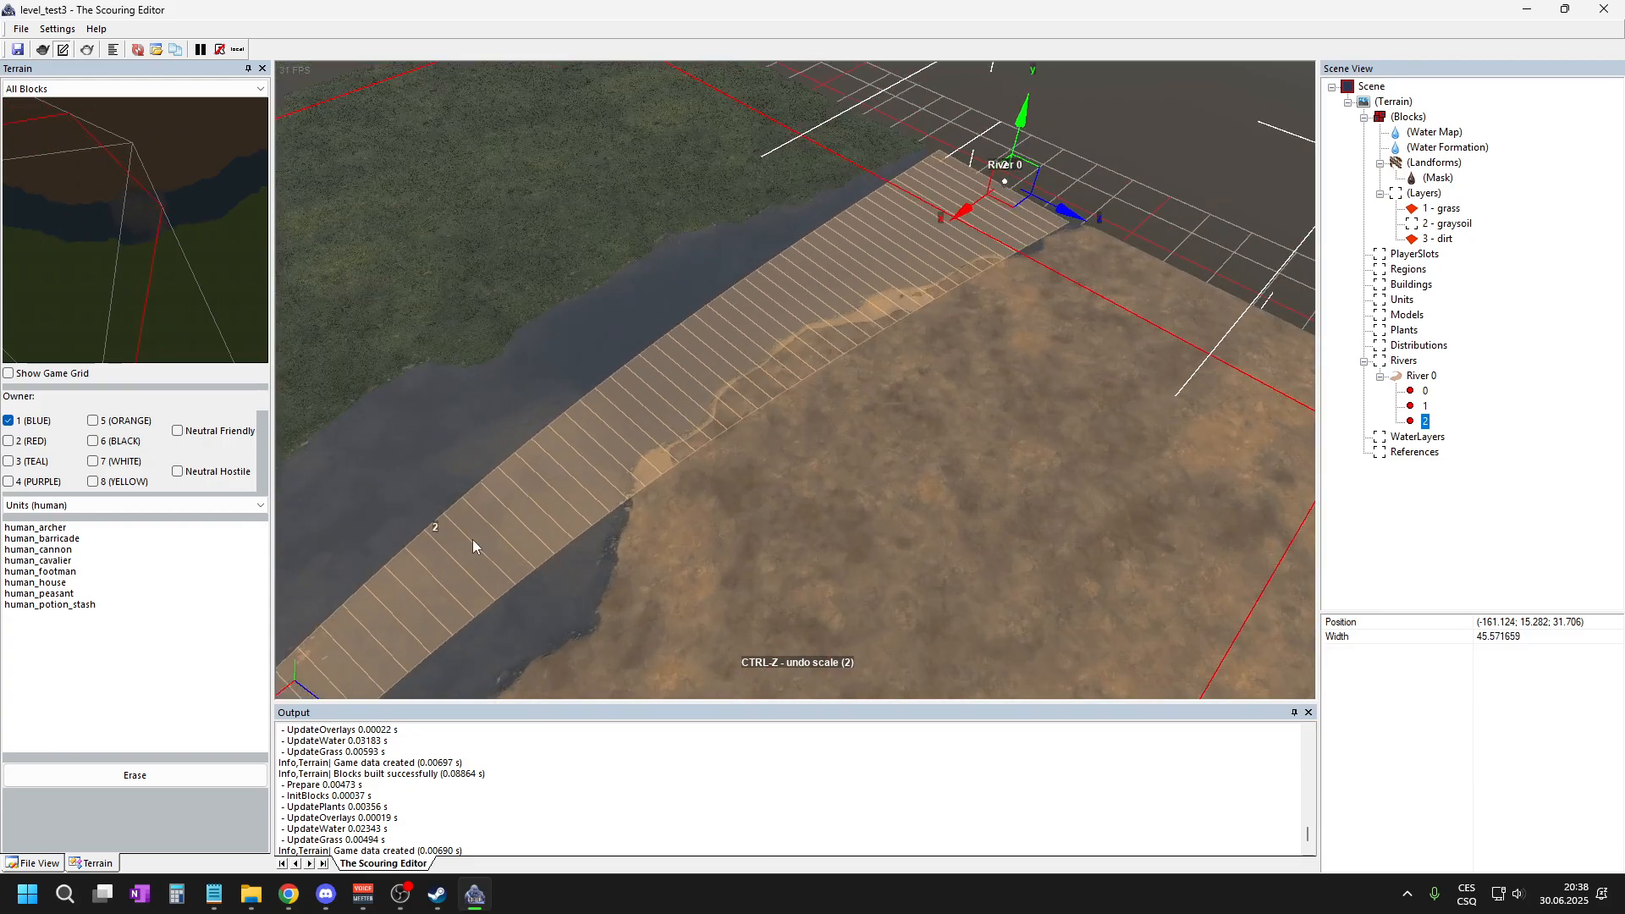
# - Move River 0's point 0 farther out beyond the near map edge, to about x 169.0
pyautogui.scroll(-6, 708, 475)
pyautogui.scroll(5, 653, 545)
pyautogui.scroll(2, 759, 429)
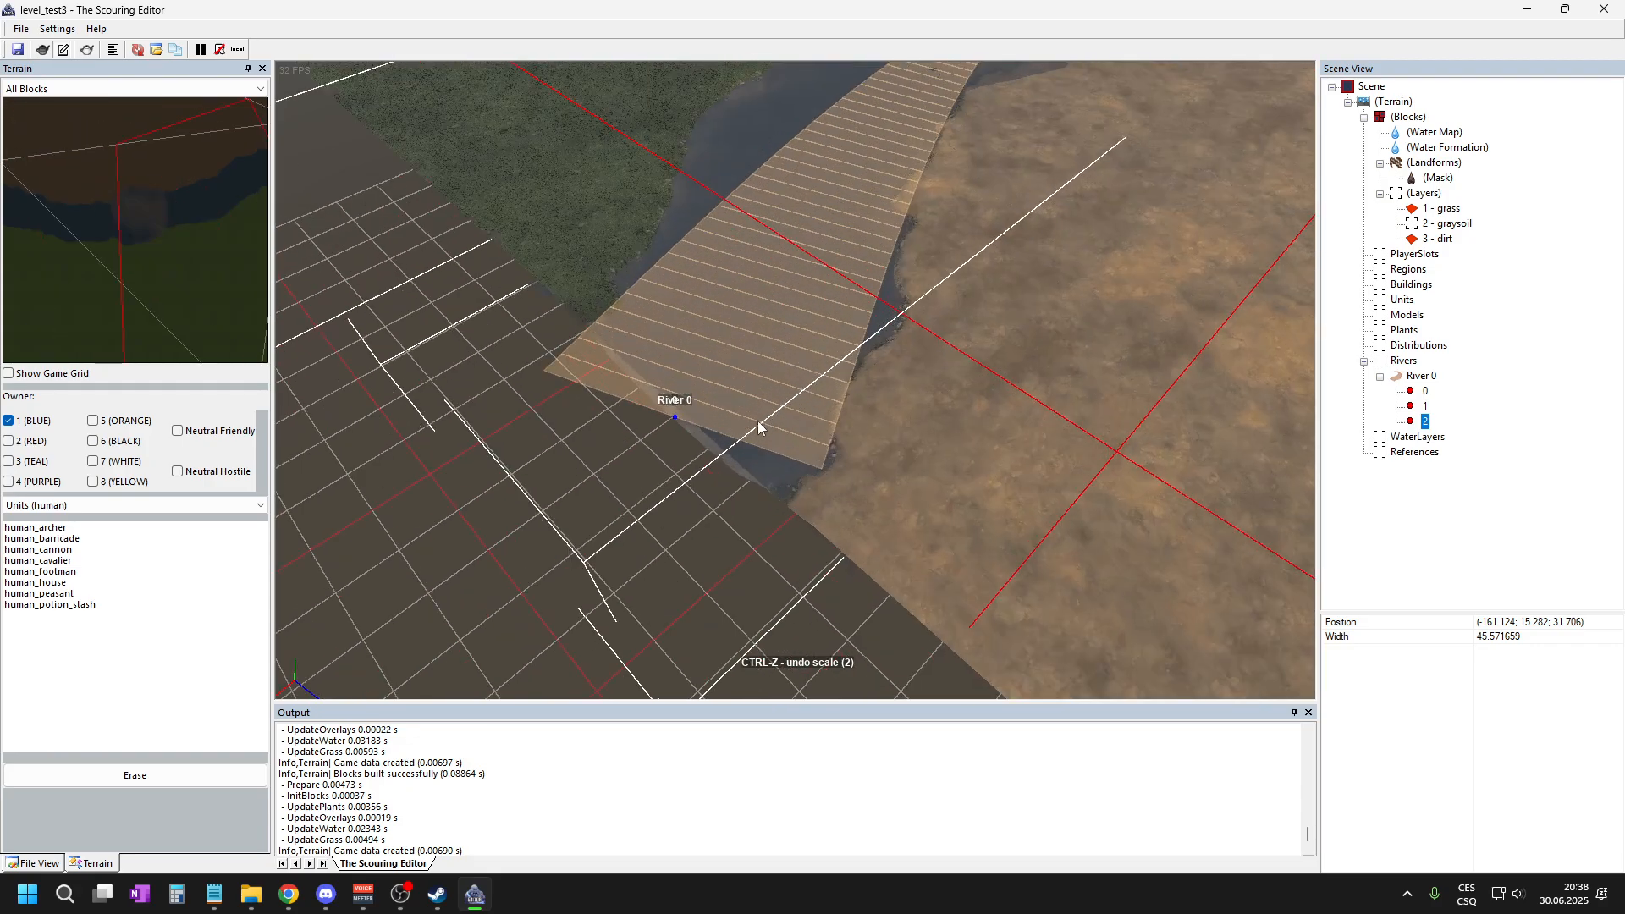
pyautogui.click(1403, 394)
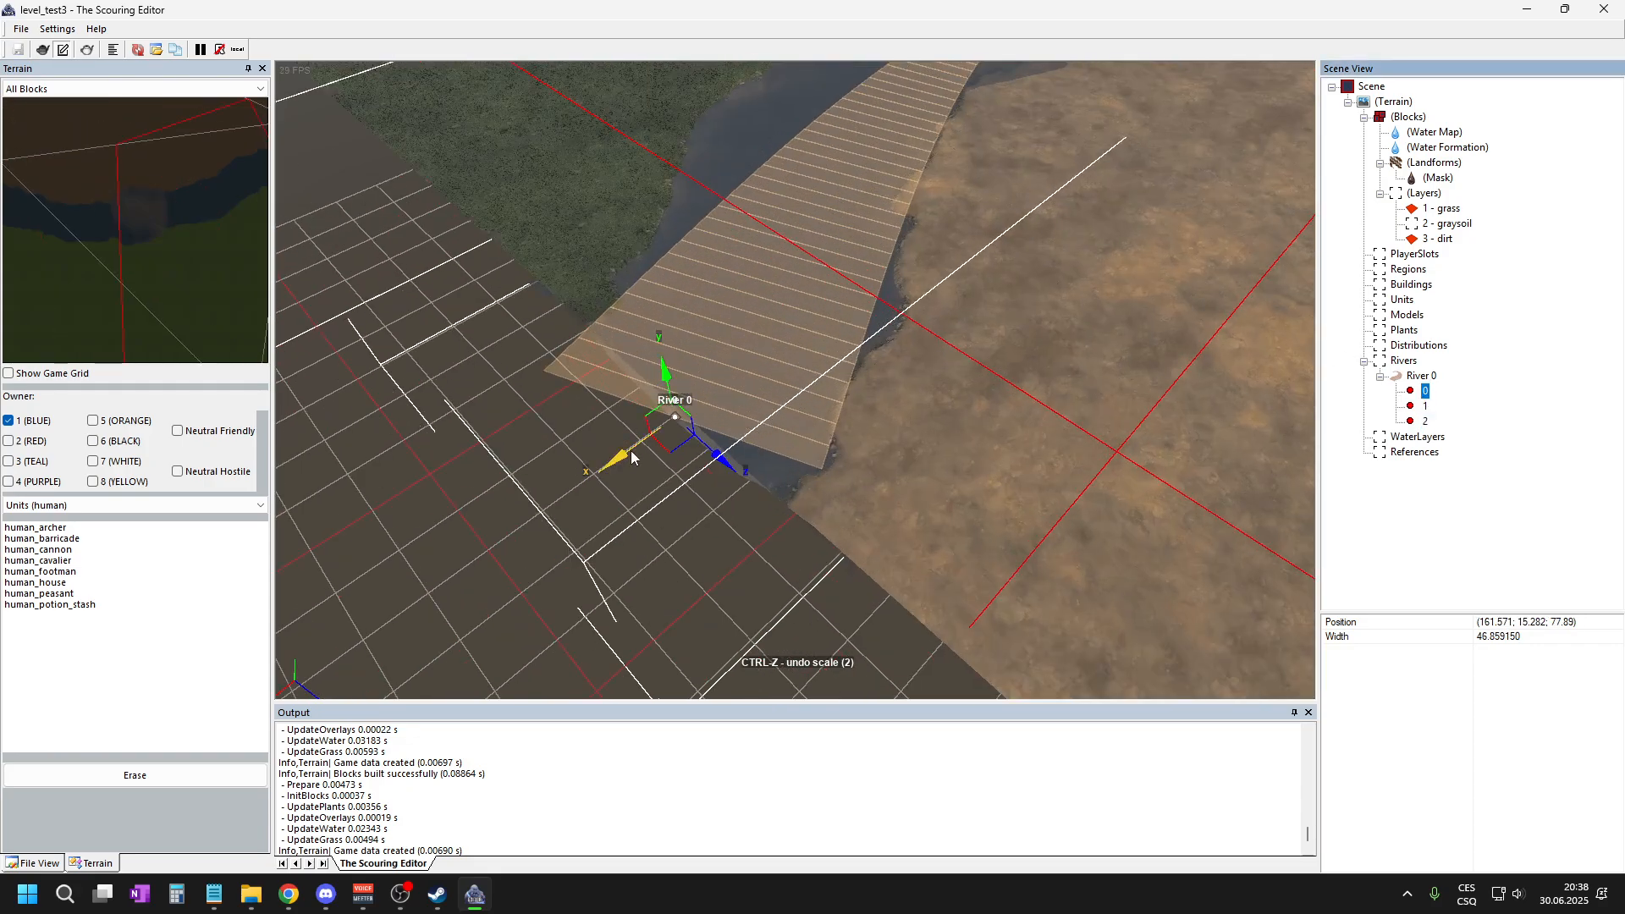
pyautogui.moveTo(611, 471); pyautogui.dragTo(579, 495)
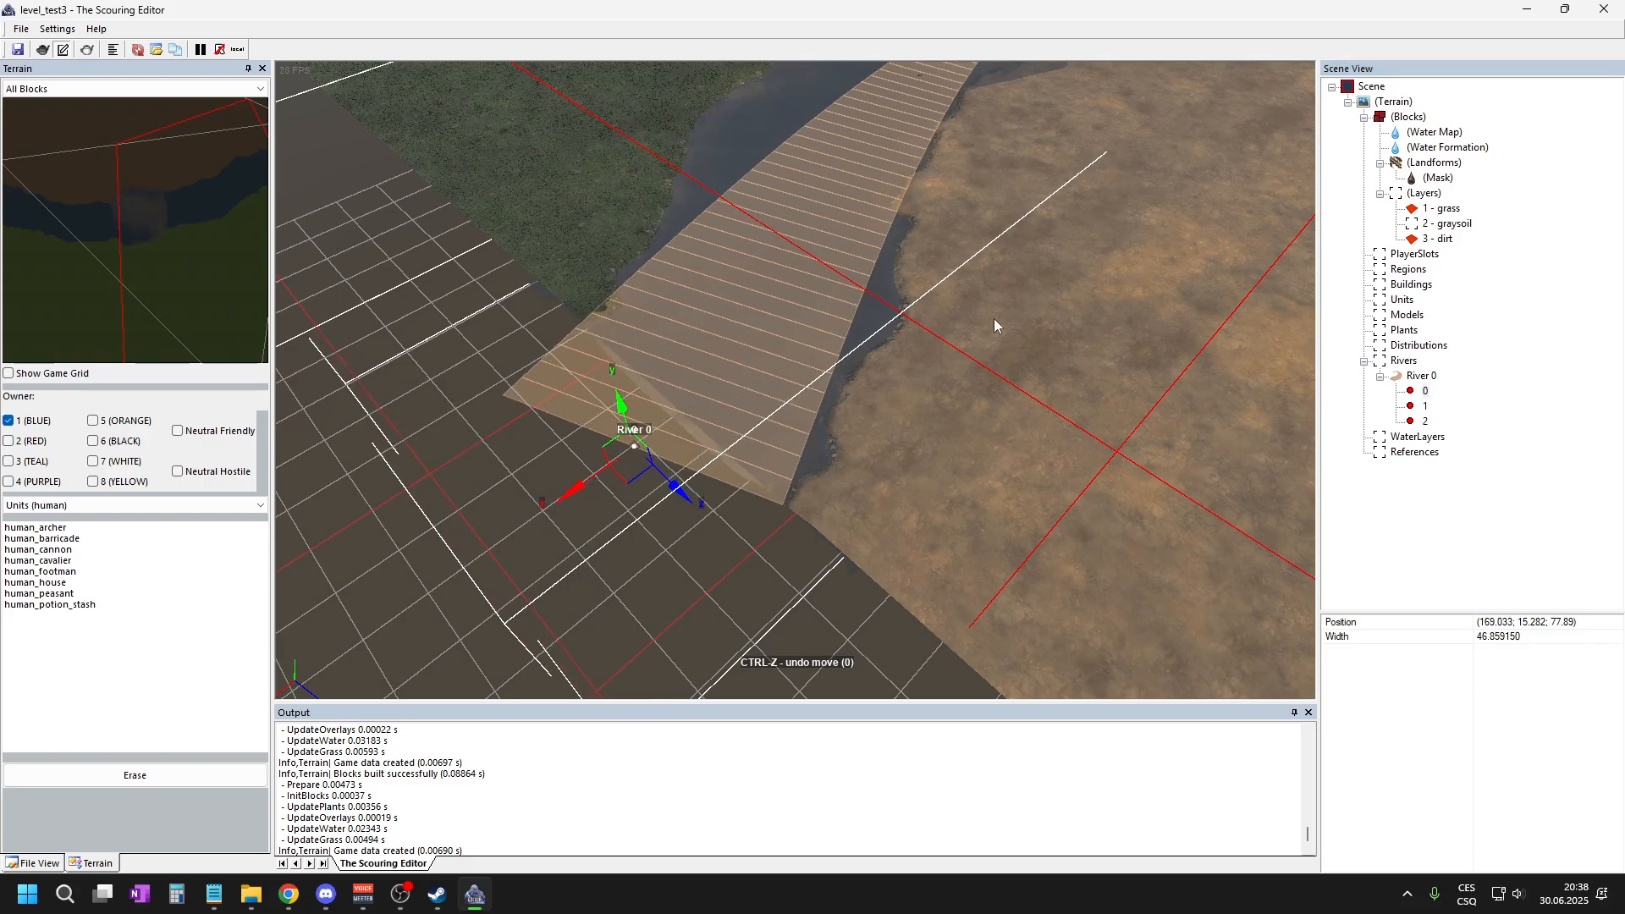
# - Widen River 0's middle point 1 to about 50 and shift it toward the grass bank, to about z 21.8
pyautogui.scroll(-3, 994, 319)
pyautogui.scroll(2, 1127, 134)
pyautogui.click(1424, 403)
pyautogui.scroll(1, 636, 345)
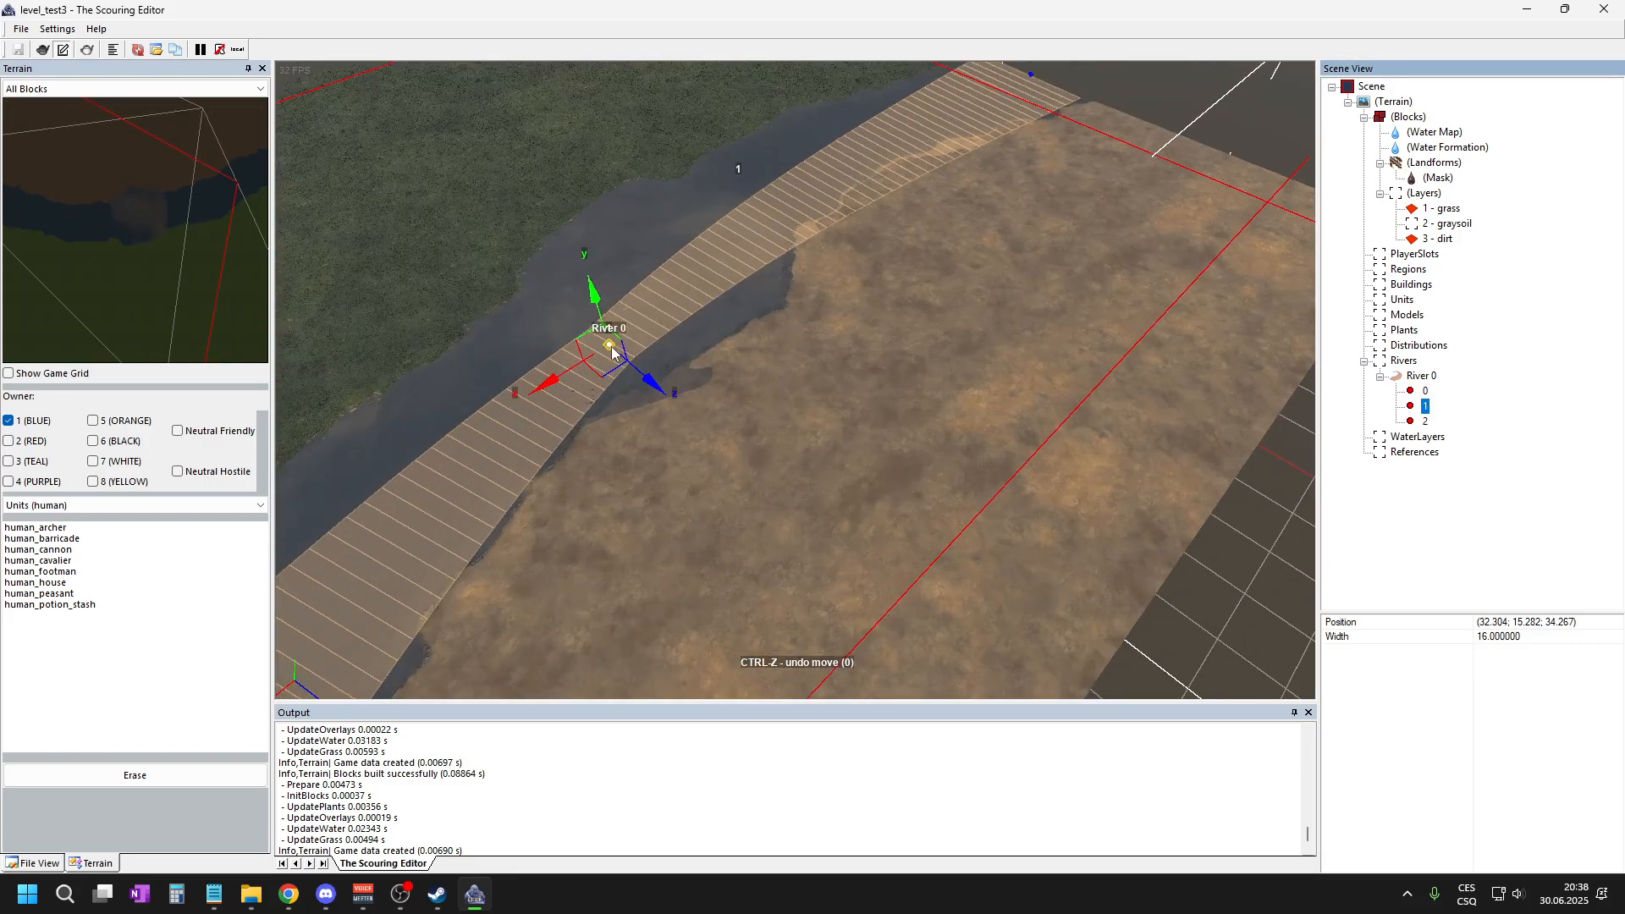
pyautogui.moveTo(550, 293); pyautogui.dragTo(346, 148)
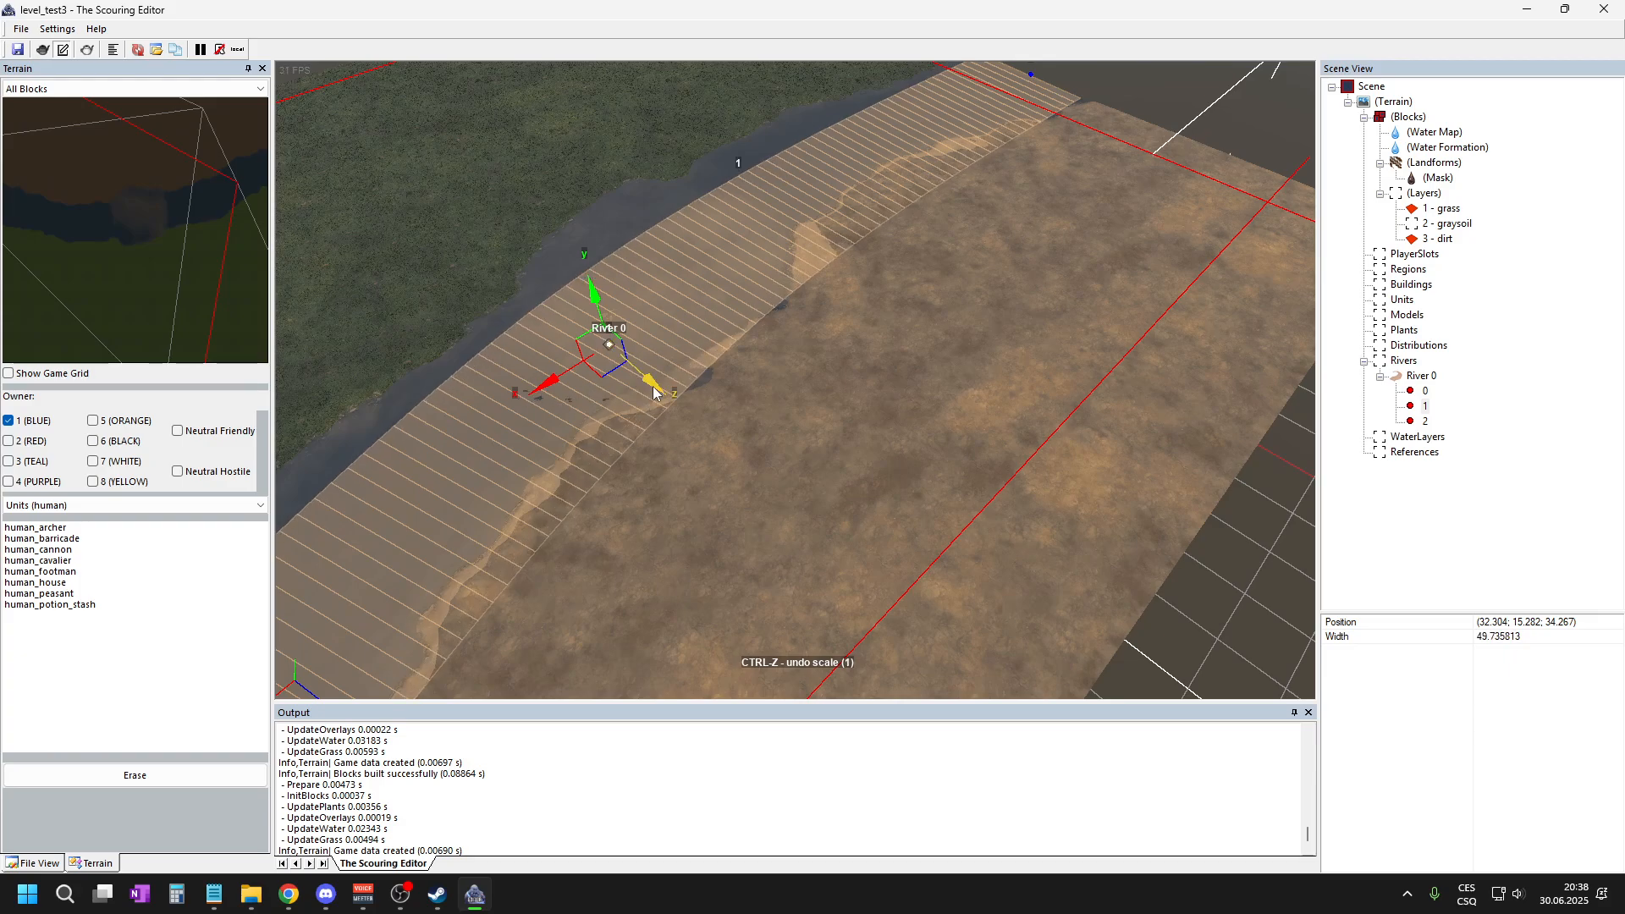
pyautogui.moveTo(649, 389); pyautogui.dragTo(637, 353)
pyautogui.scroll(-2, 611, 449)
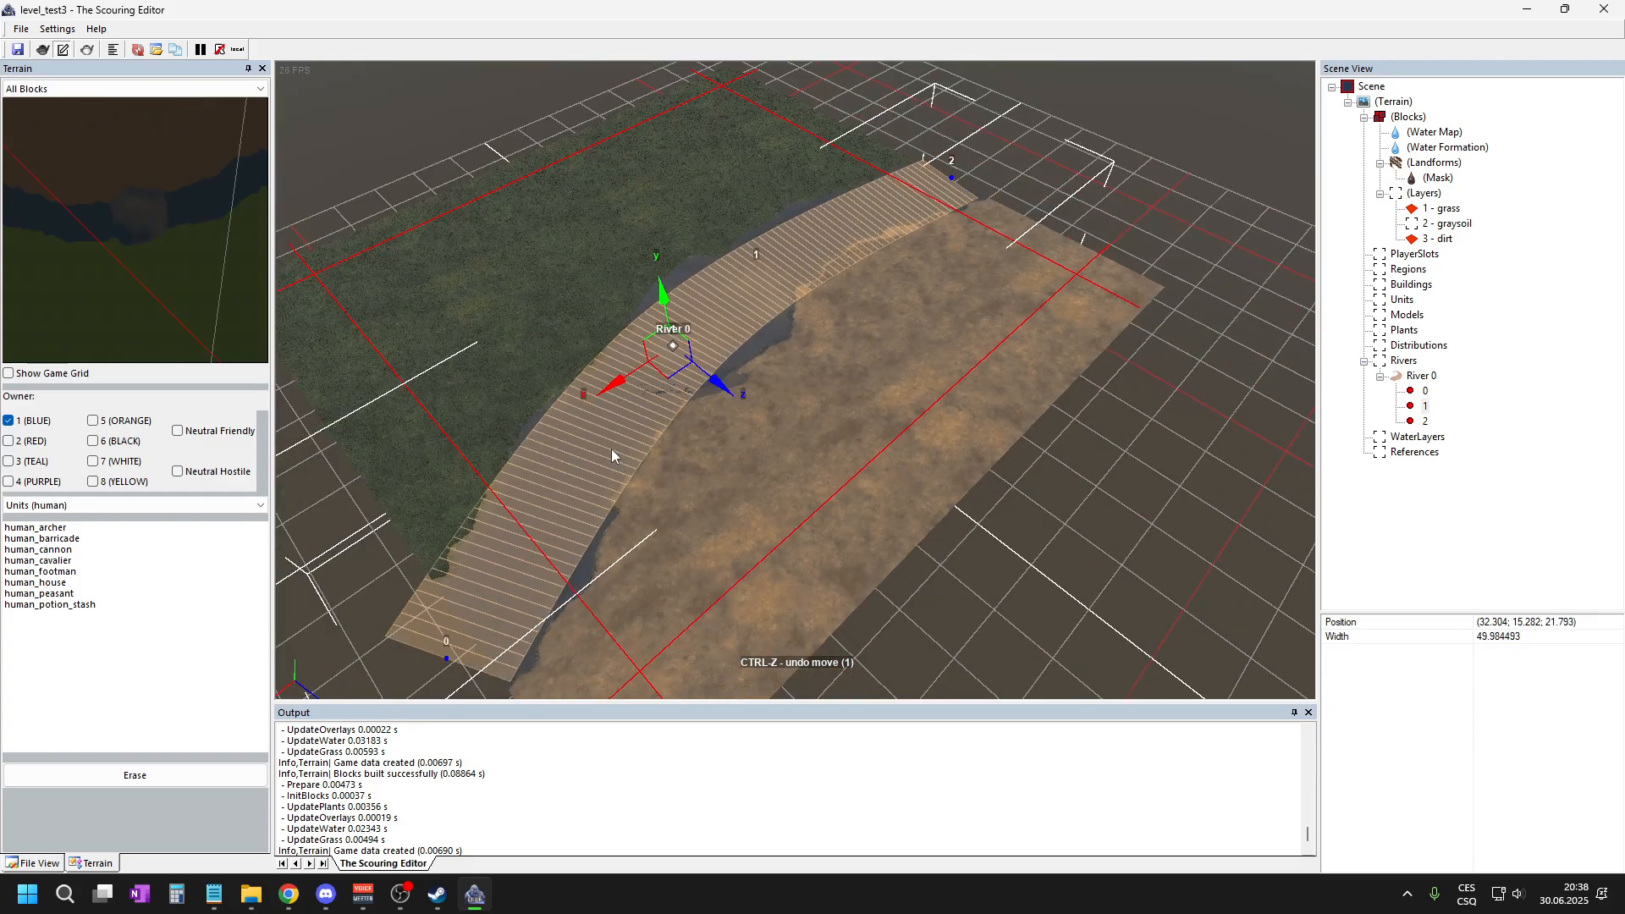
# - Add a river point after point 1 and move it toward the grass bank, to about z 9.9
pyautogui.scroll(2, 789, 291)
pyautogui.rightClick(1426, 406)
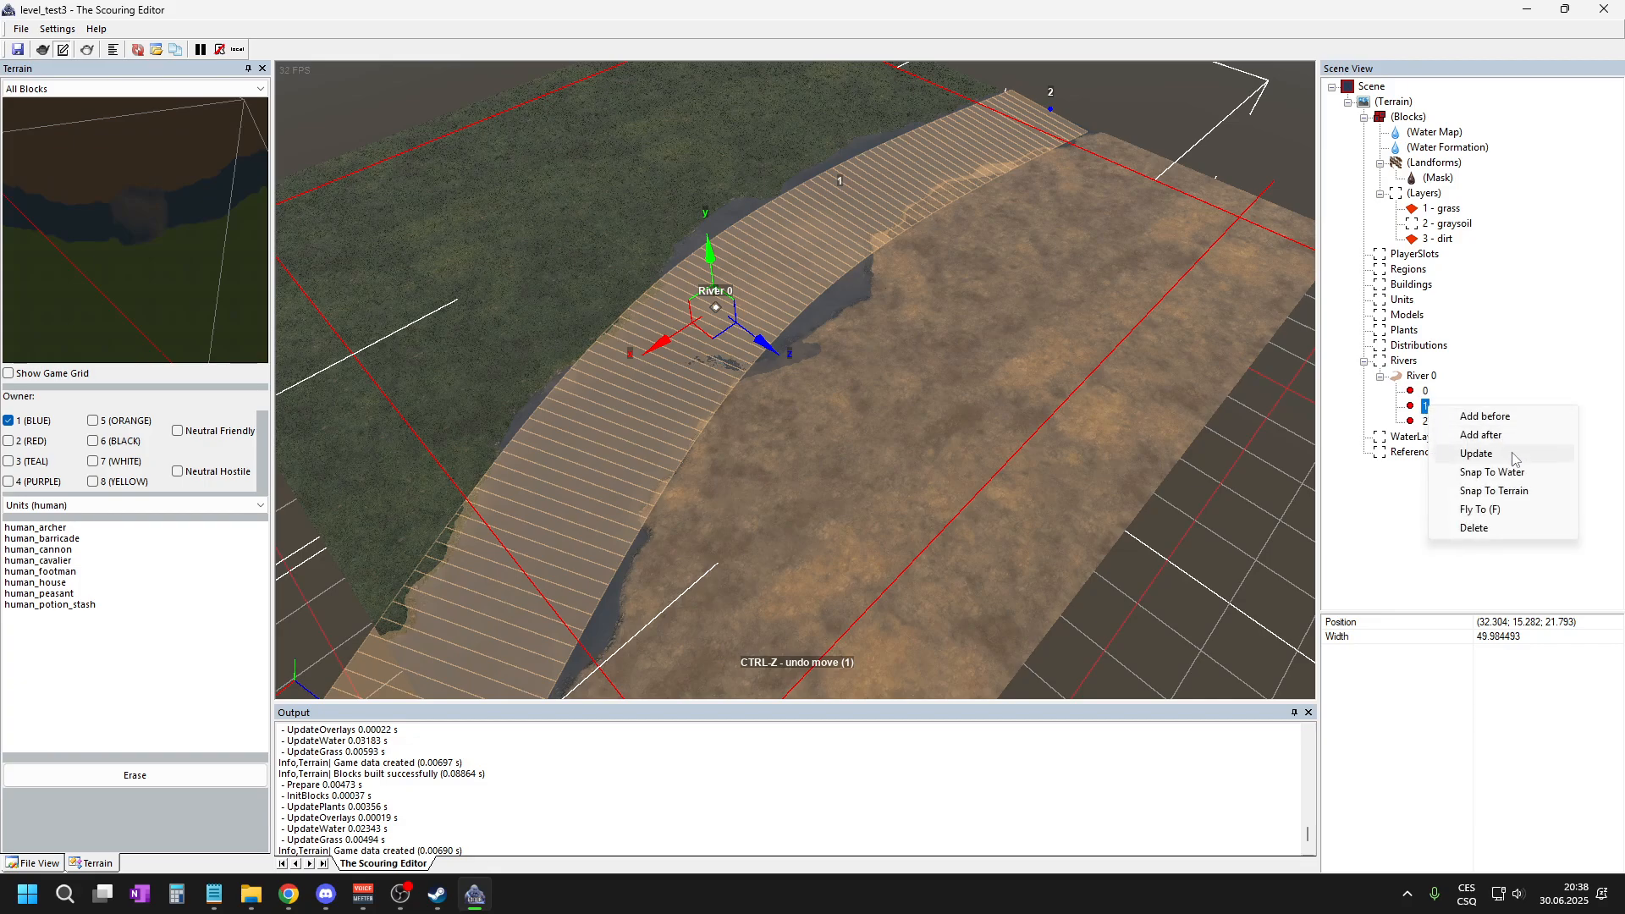
pyautogui.click(1481, 435)
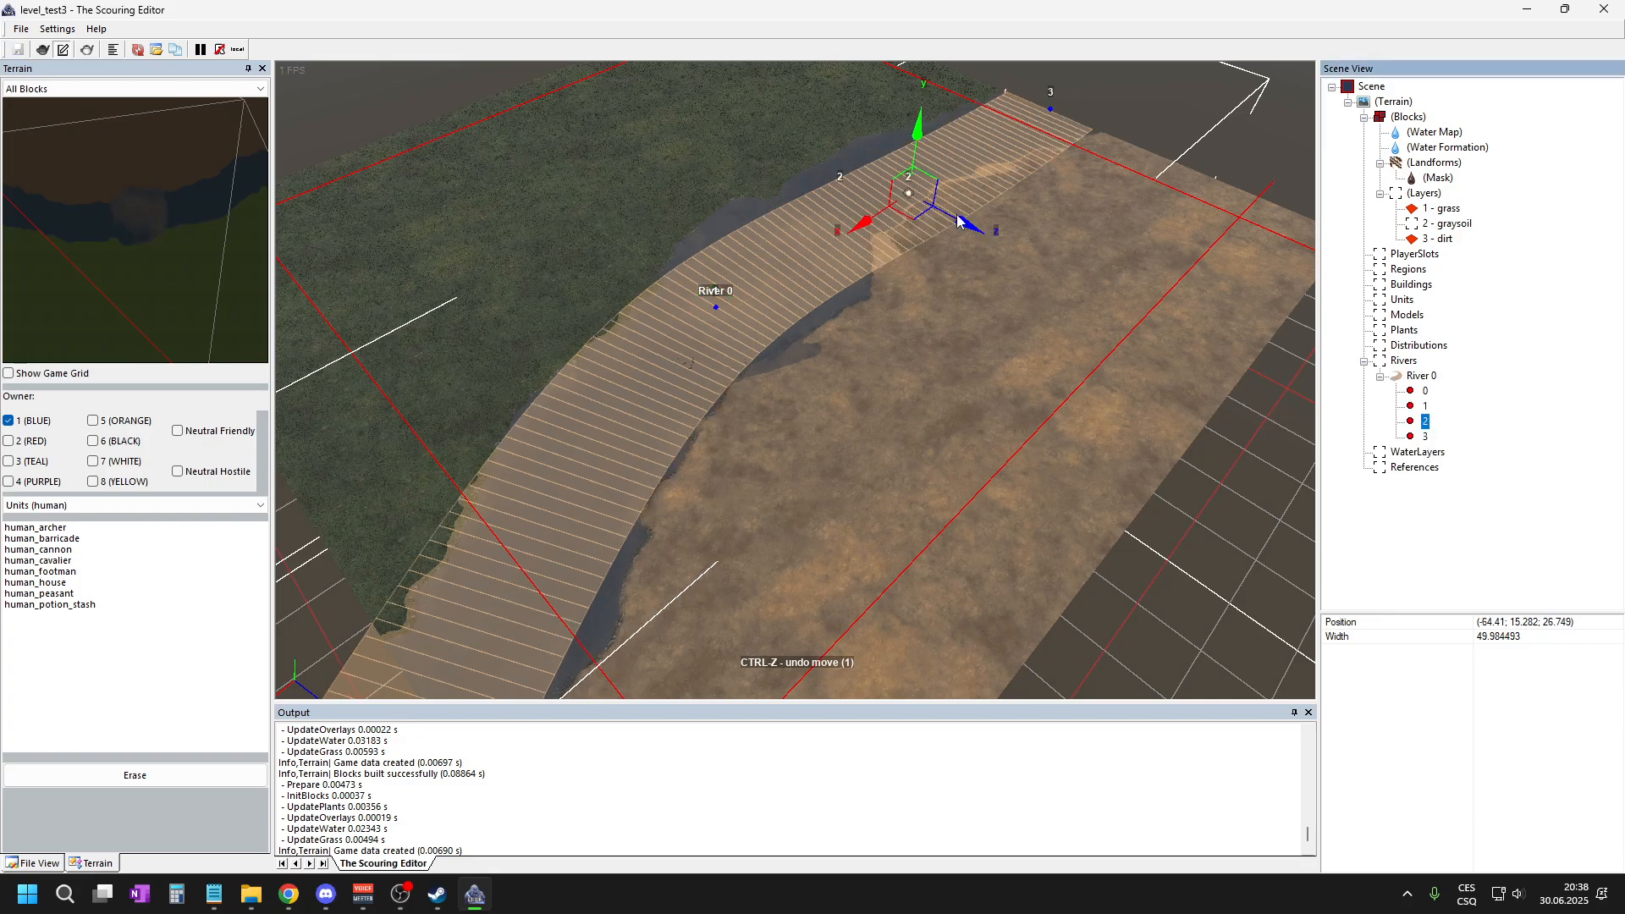
pyautogui.moveTo(948, 222); pyautogui.dragTo(923, 205)
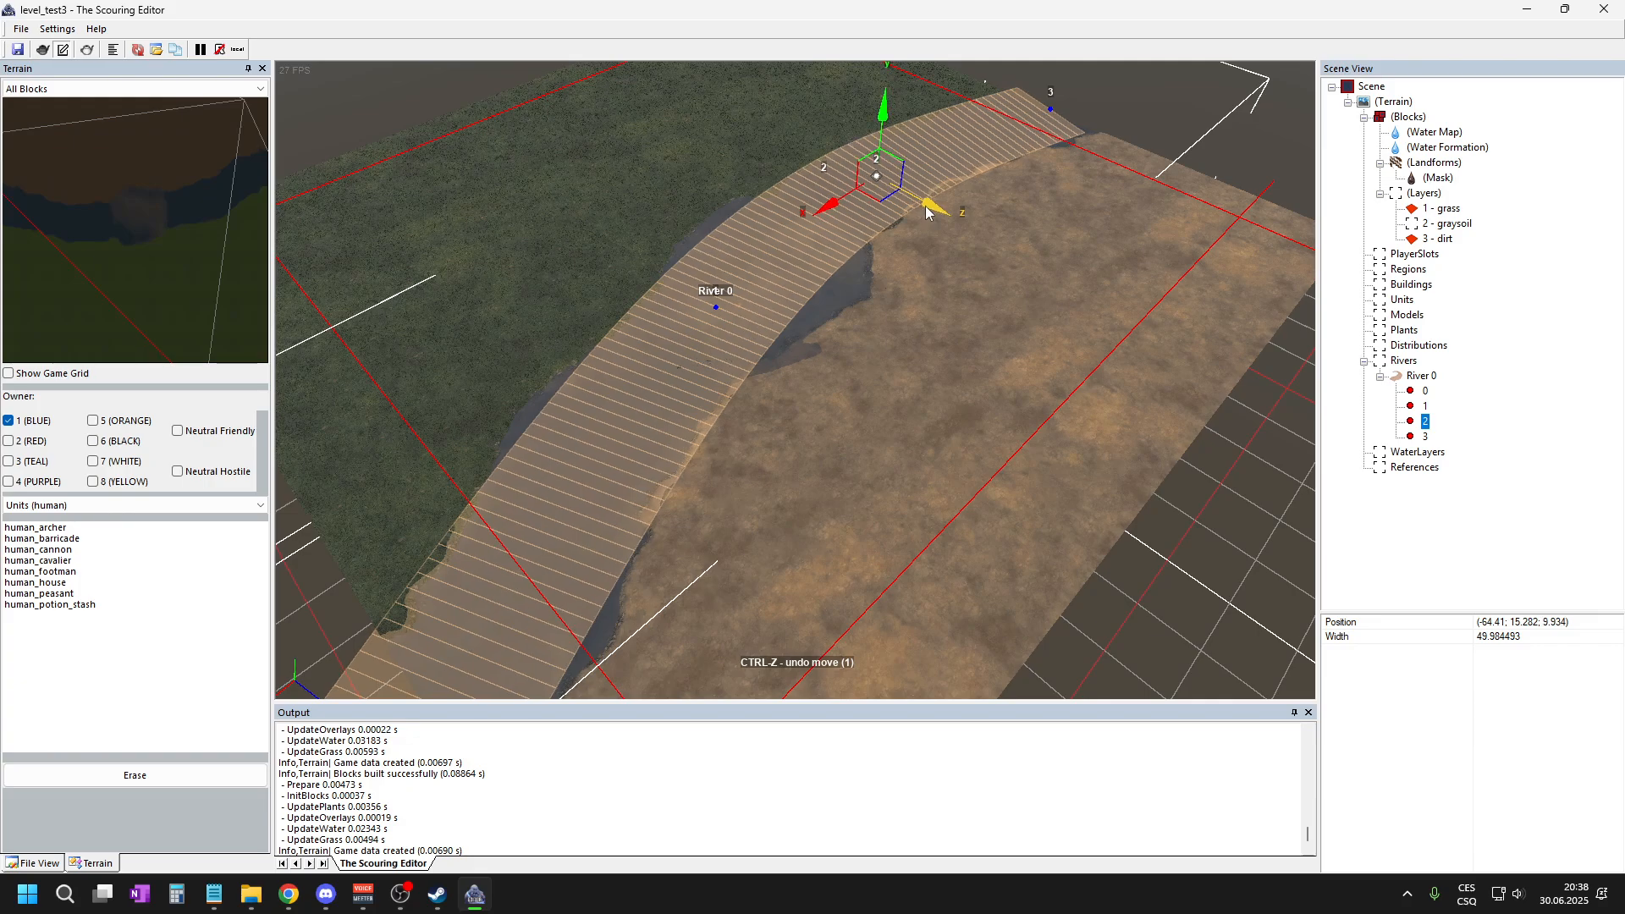
pyautogui.scroll(-2, 804, 339)
pyautogui.scroll(2, 899, 247)
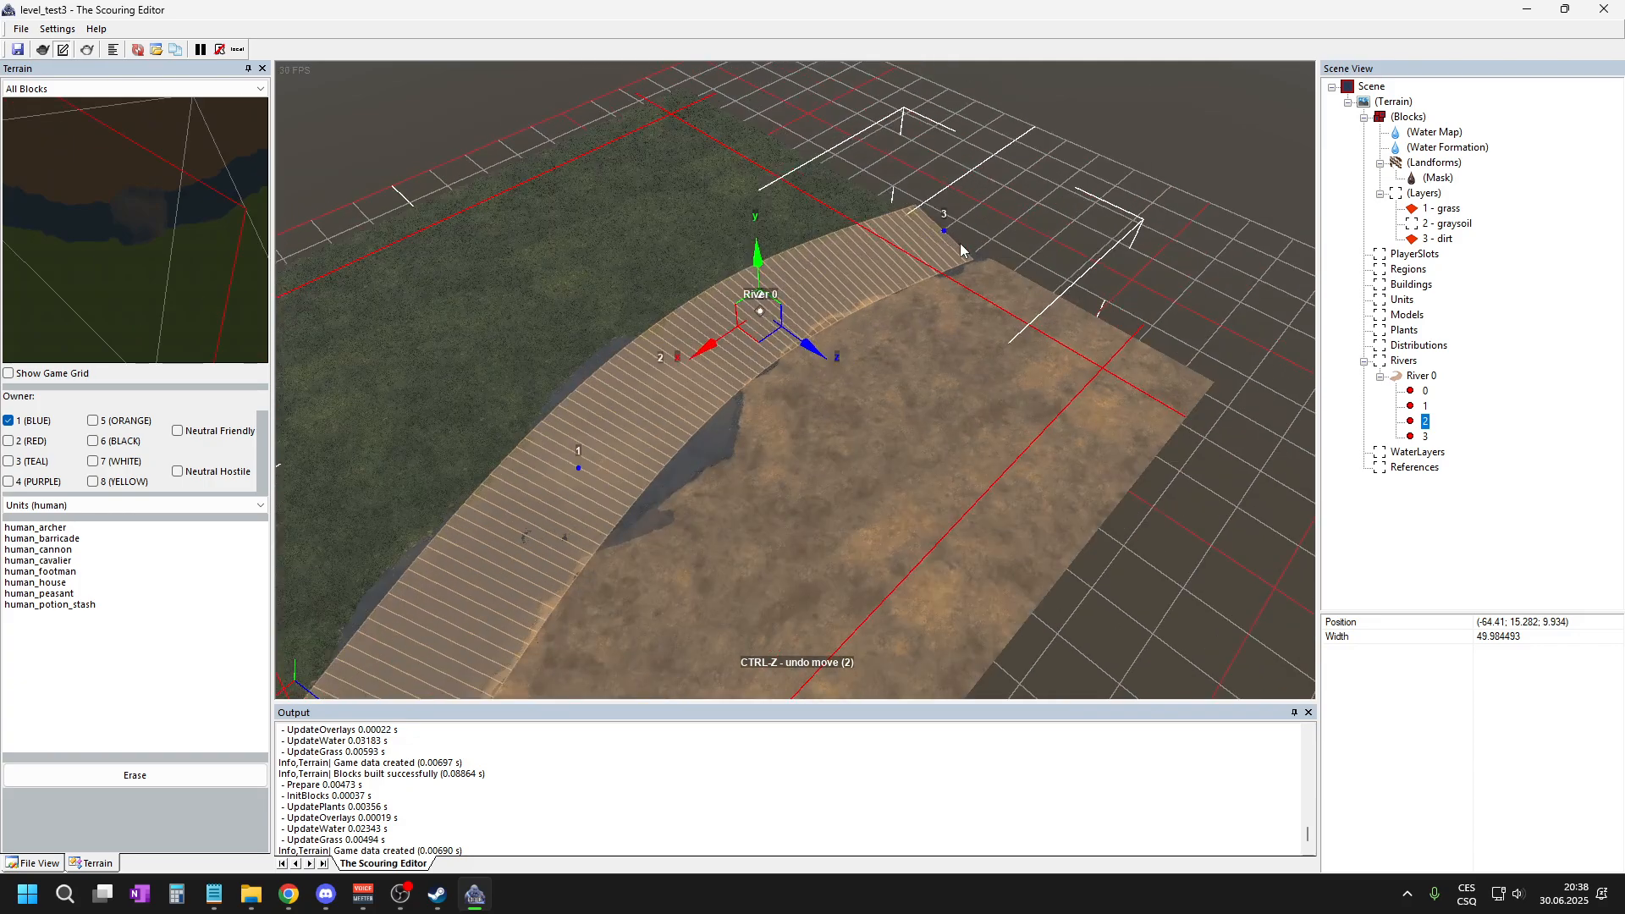
# - Narrow River 0's point 2 to a width of about 44.8
pyautogui.moveTo(762, 317); pyautogui.dragTo(888, 279)
pyautogui.click(946, 233)
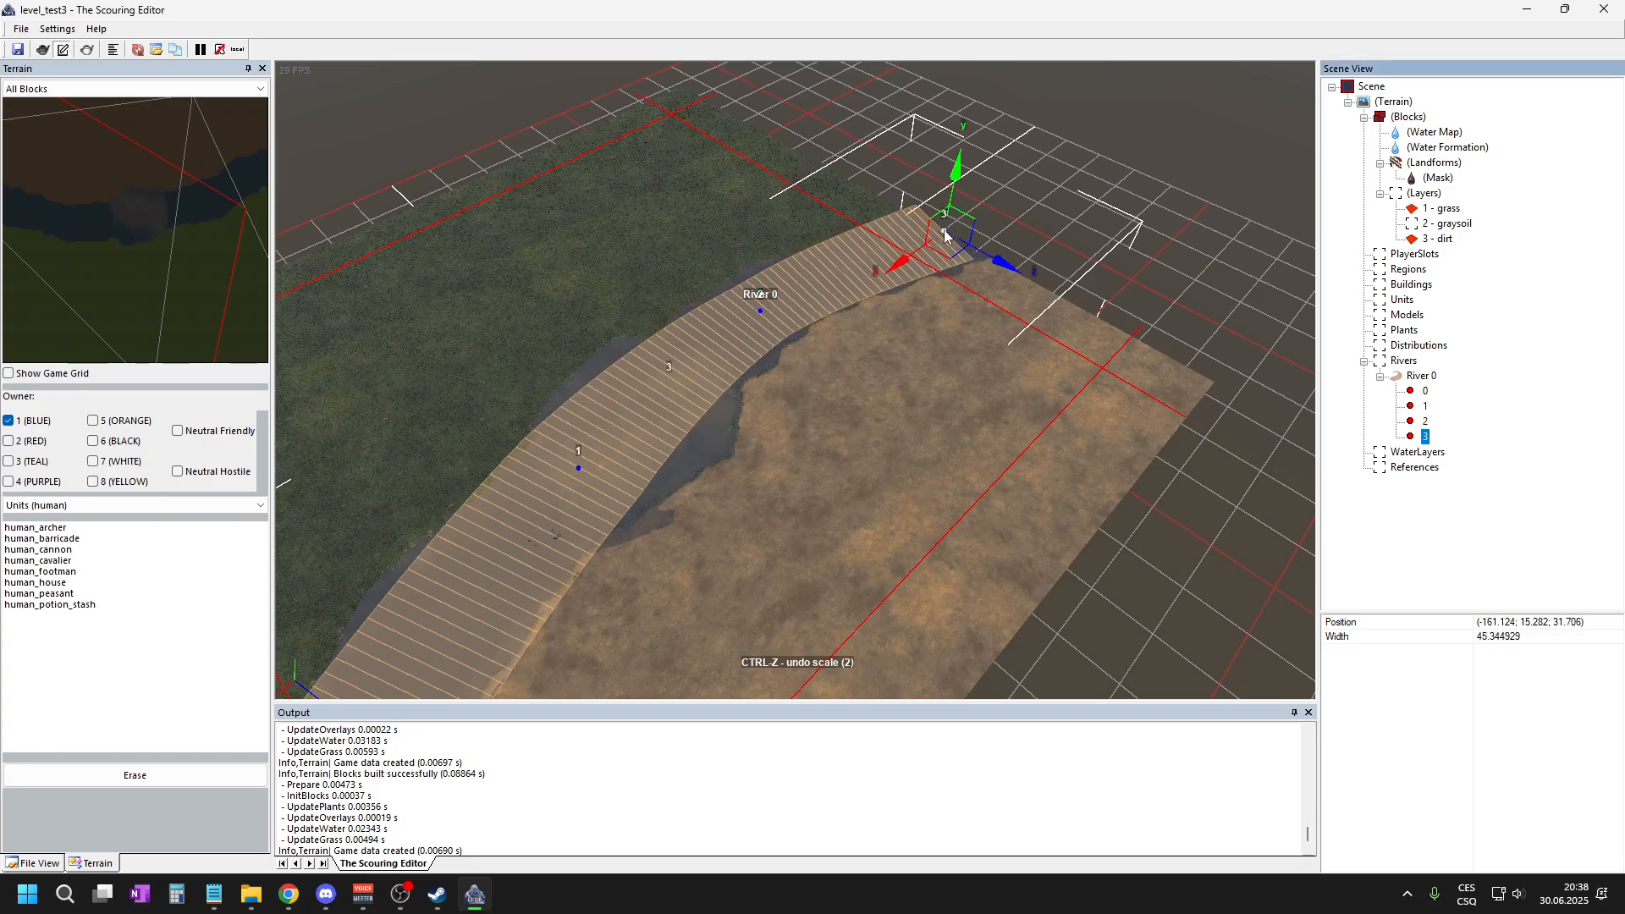
pyautogui.click(760, 310)
pyautogui.moveTo(770, 299); pyautogui.dragTo(789, 279)
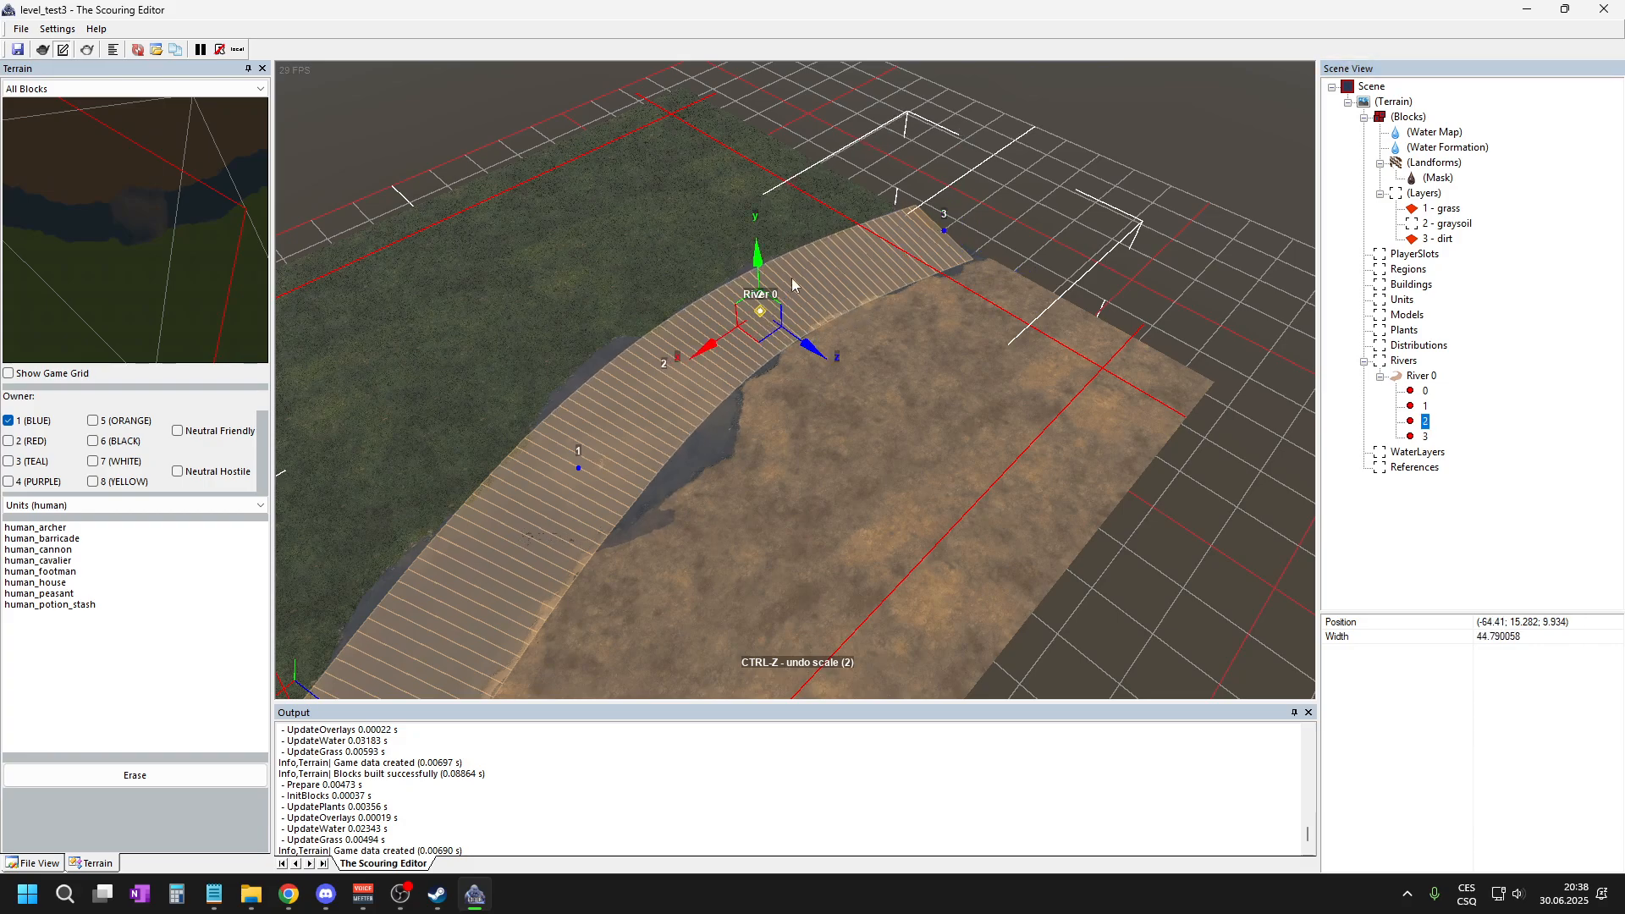
pyautogui.scroll(-3, 786, 292)
pyautogui.scroll(3, 696, 401)
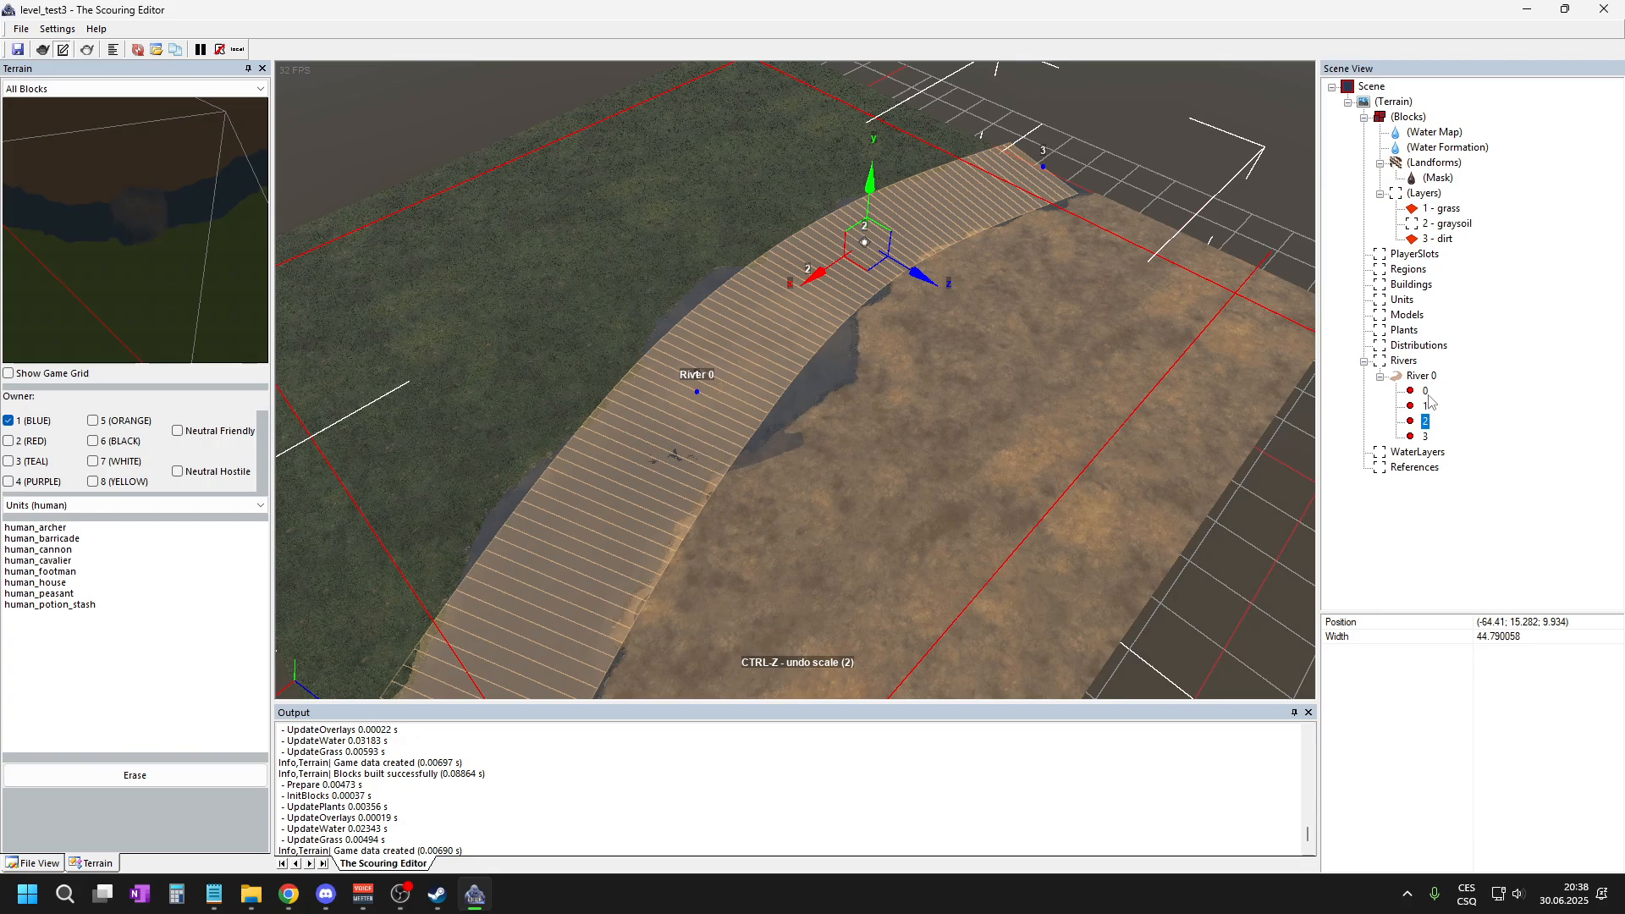
# - Narrow River 0's point 1 to a width of about 42.6
pyautogui.click(698, 394)
pyautogui.hotkey('ctrl', 'z')
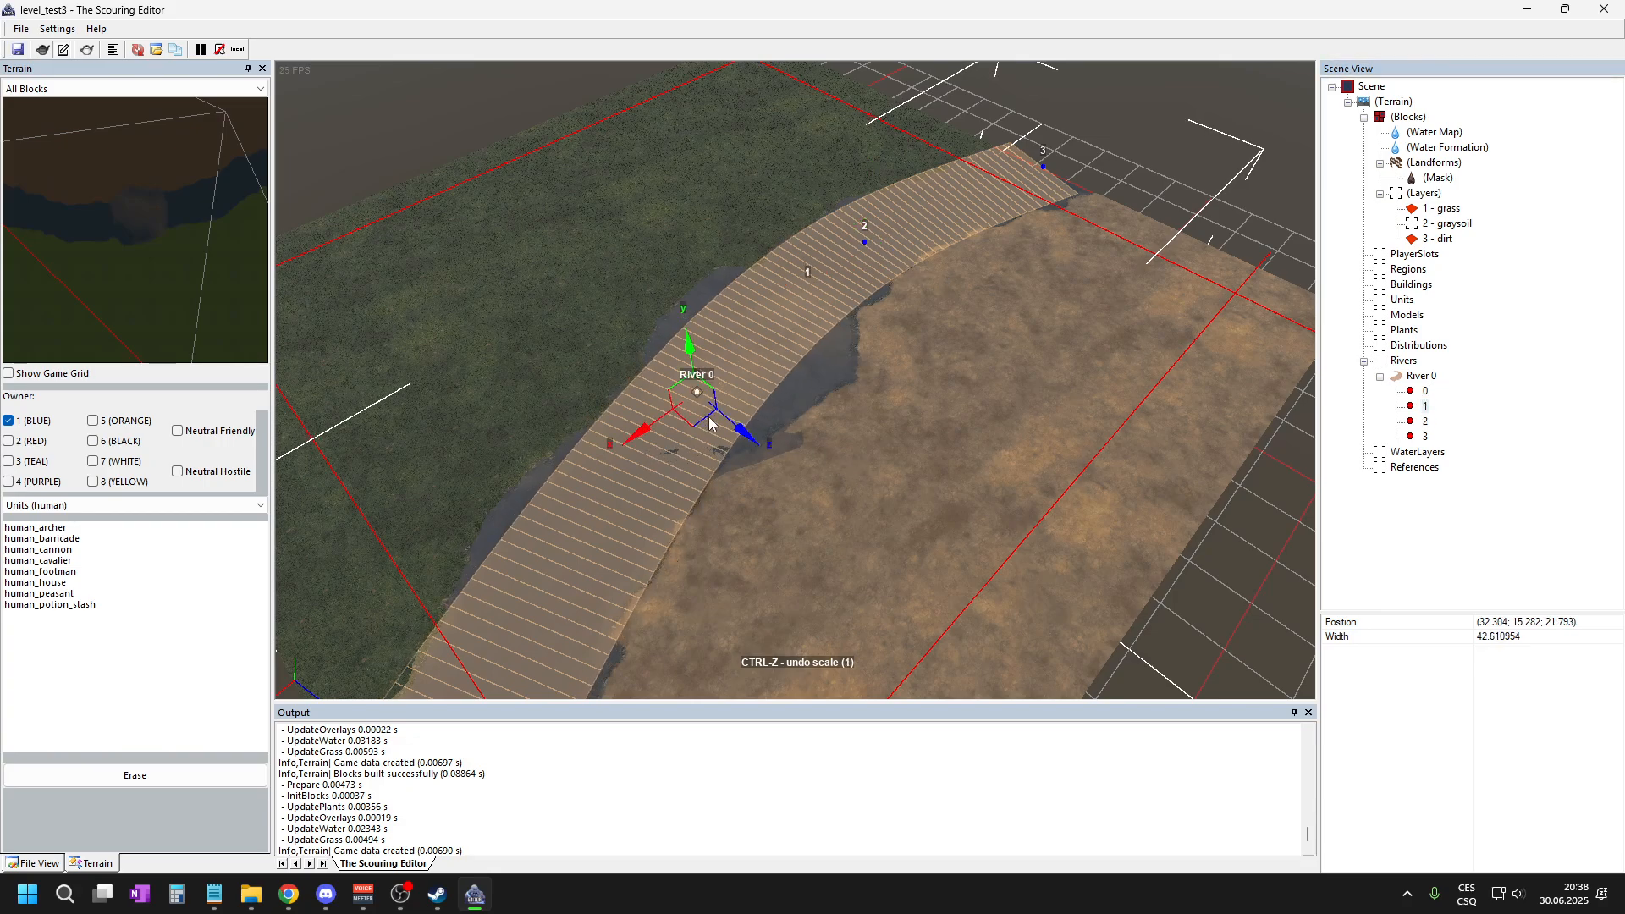
pyautogui.scroll(-3, 701, 410)
pyautogui.scroll(3, 938, 337)
pyautogui.scroll(-1, 906, 220)
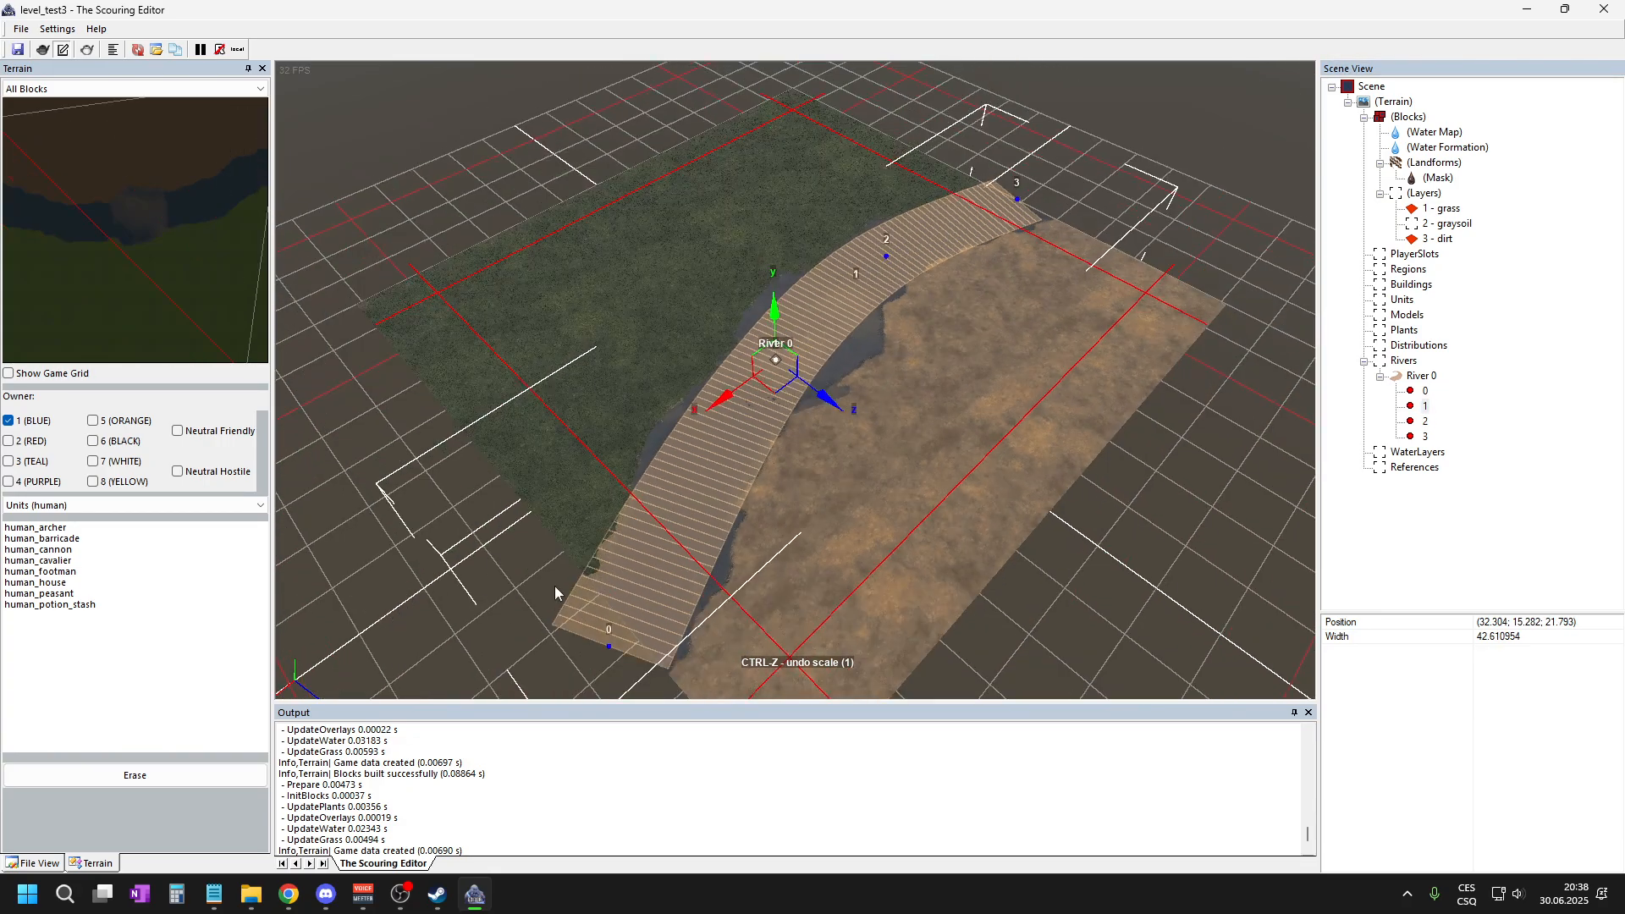
# - Move River 0's end point 3 farther beyond the far map edge, to about x -172.0, z 35.1
pyautogui.scroll(2, 1142, 156)
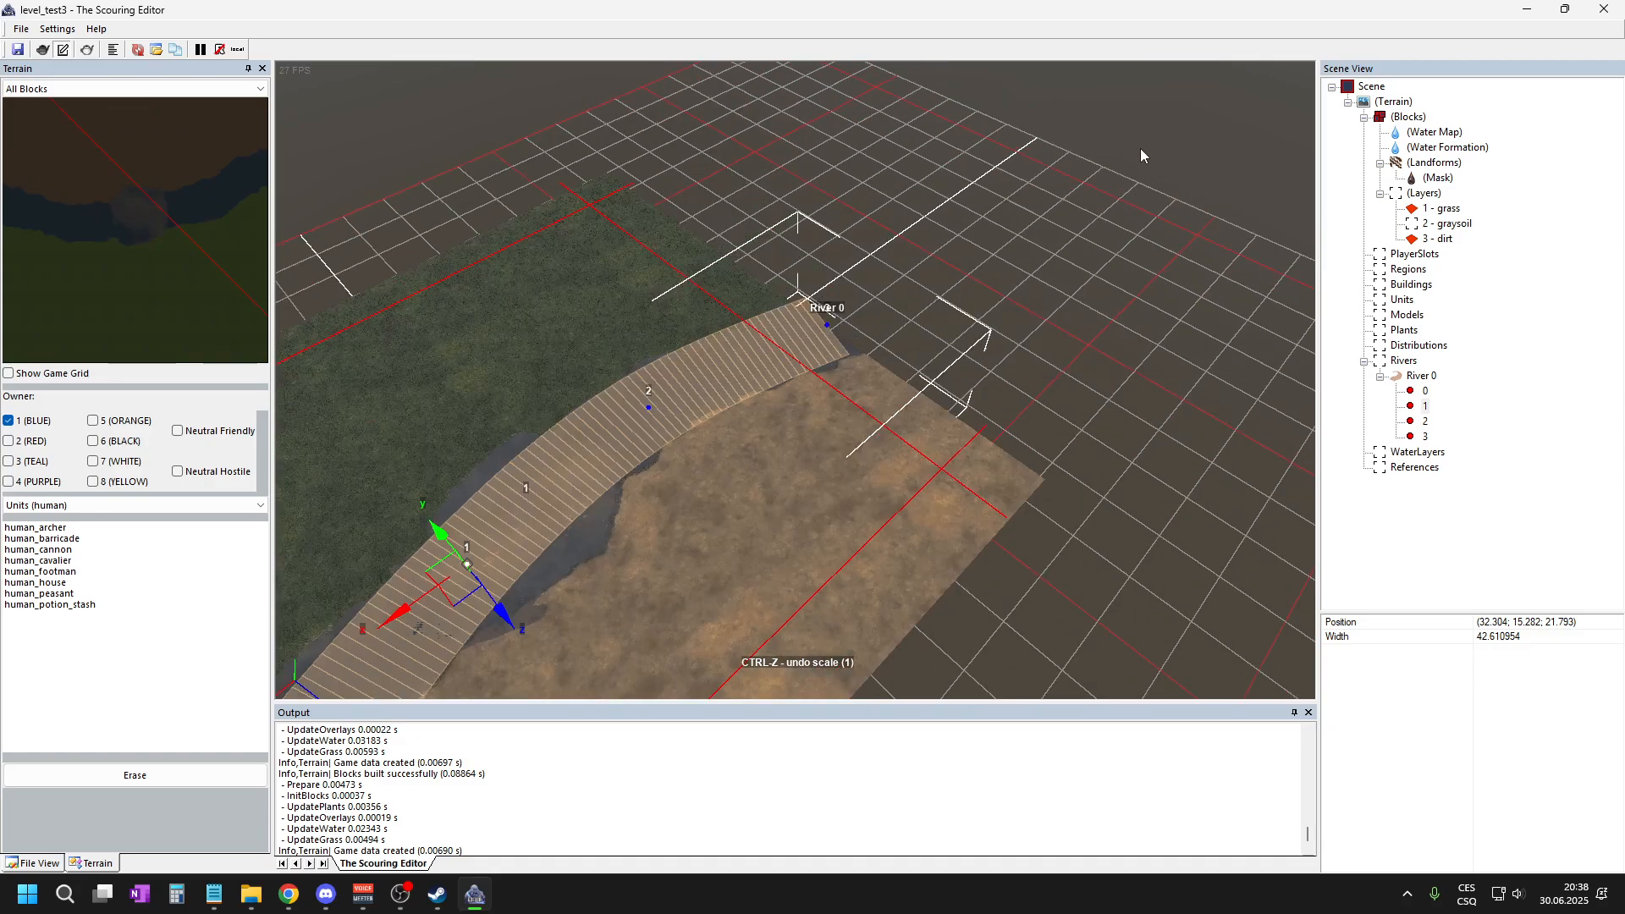
pyautogui.scroll(5, 934, 229)
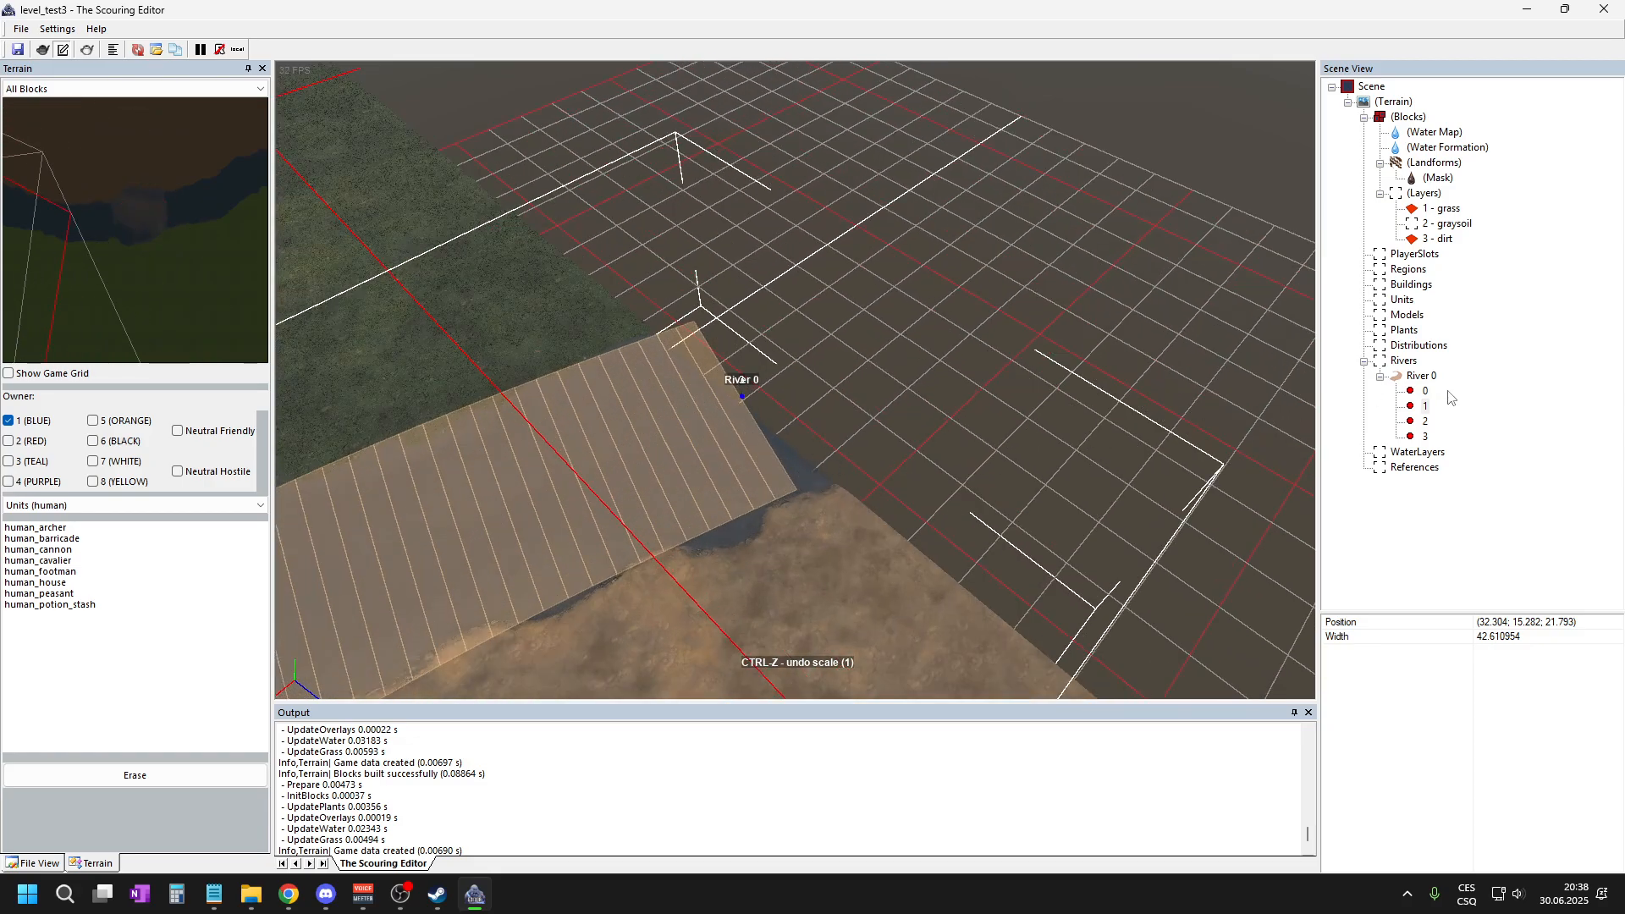
pyautogui.click(1426, 436)
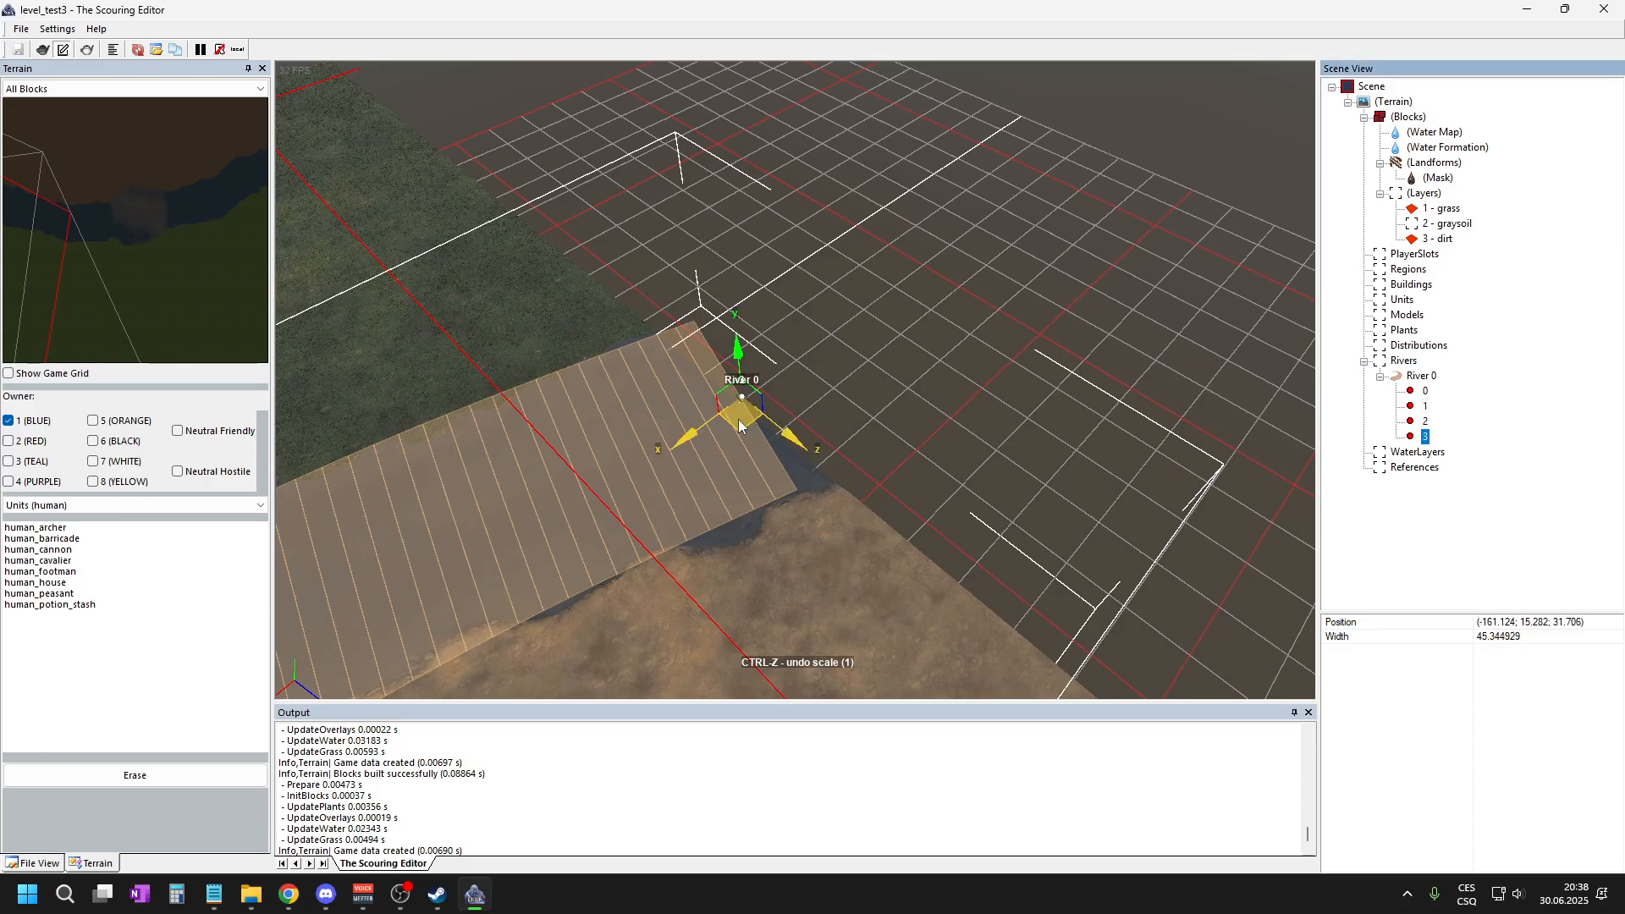
pyautogui.moveTo(739, 426); pyautogui.dragTo(905, 386)
pyautogui.scroll(-5, 927, 283)
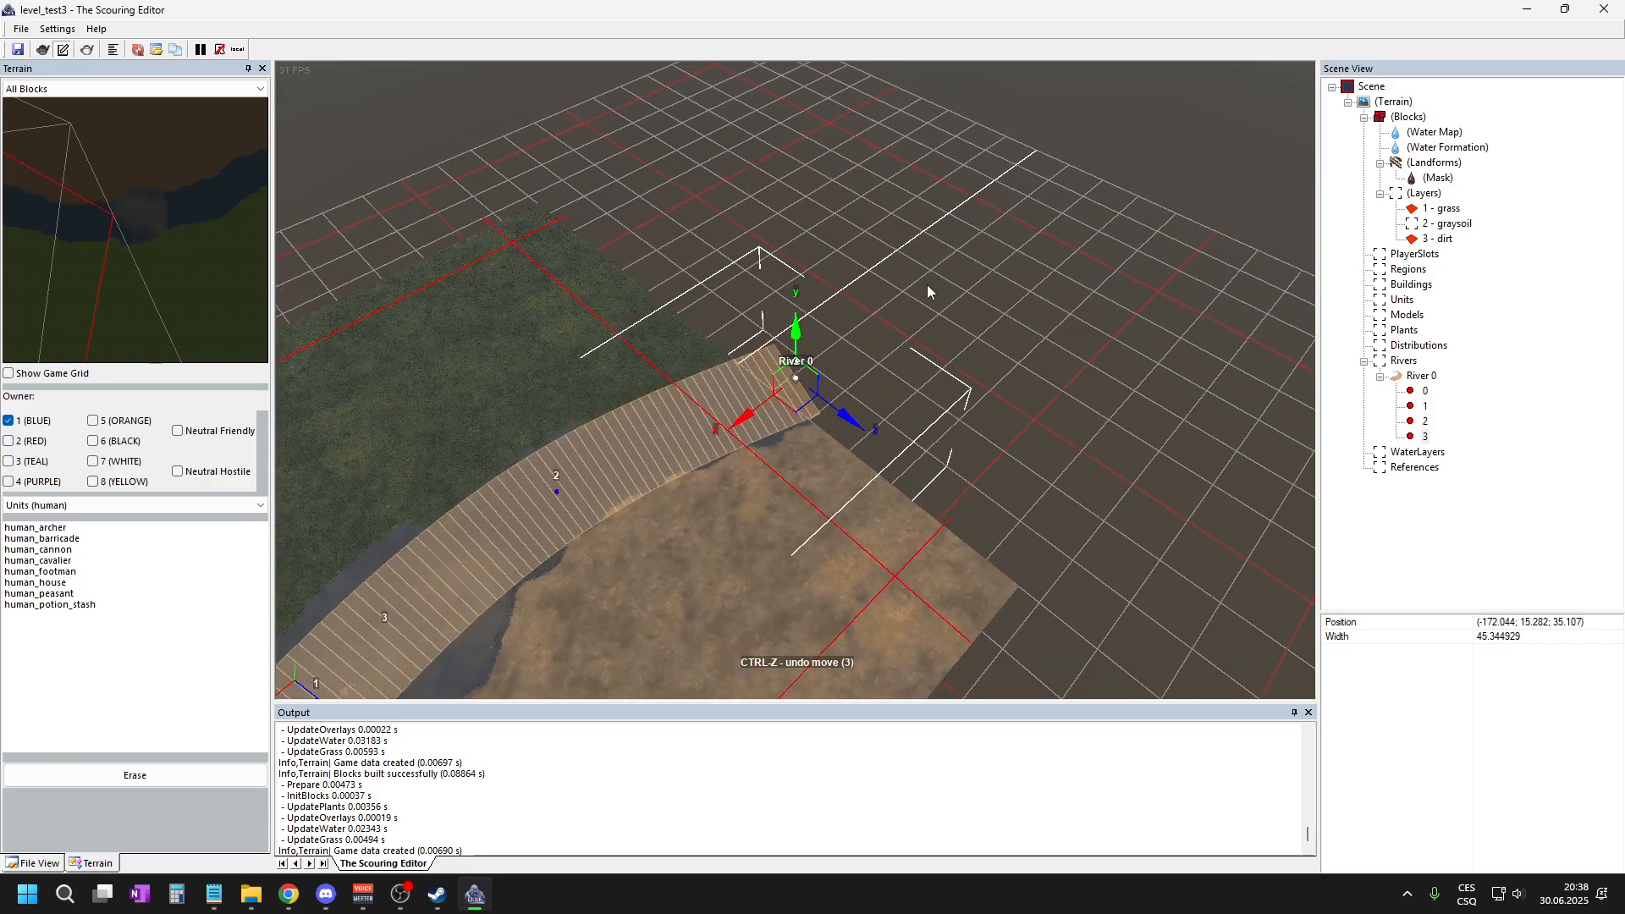
pyautogui.scroll(3, 669, 475)
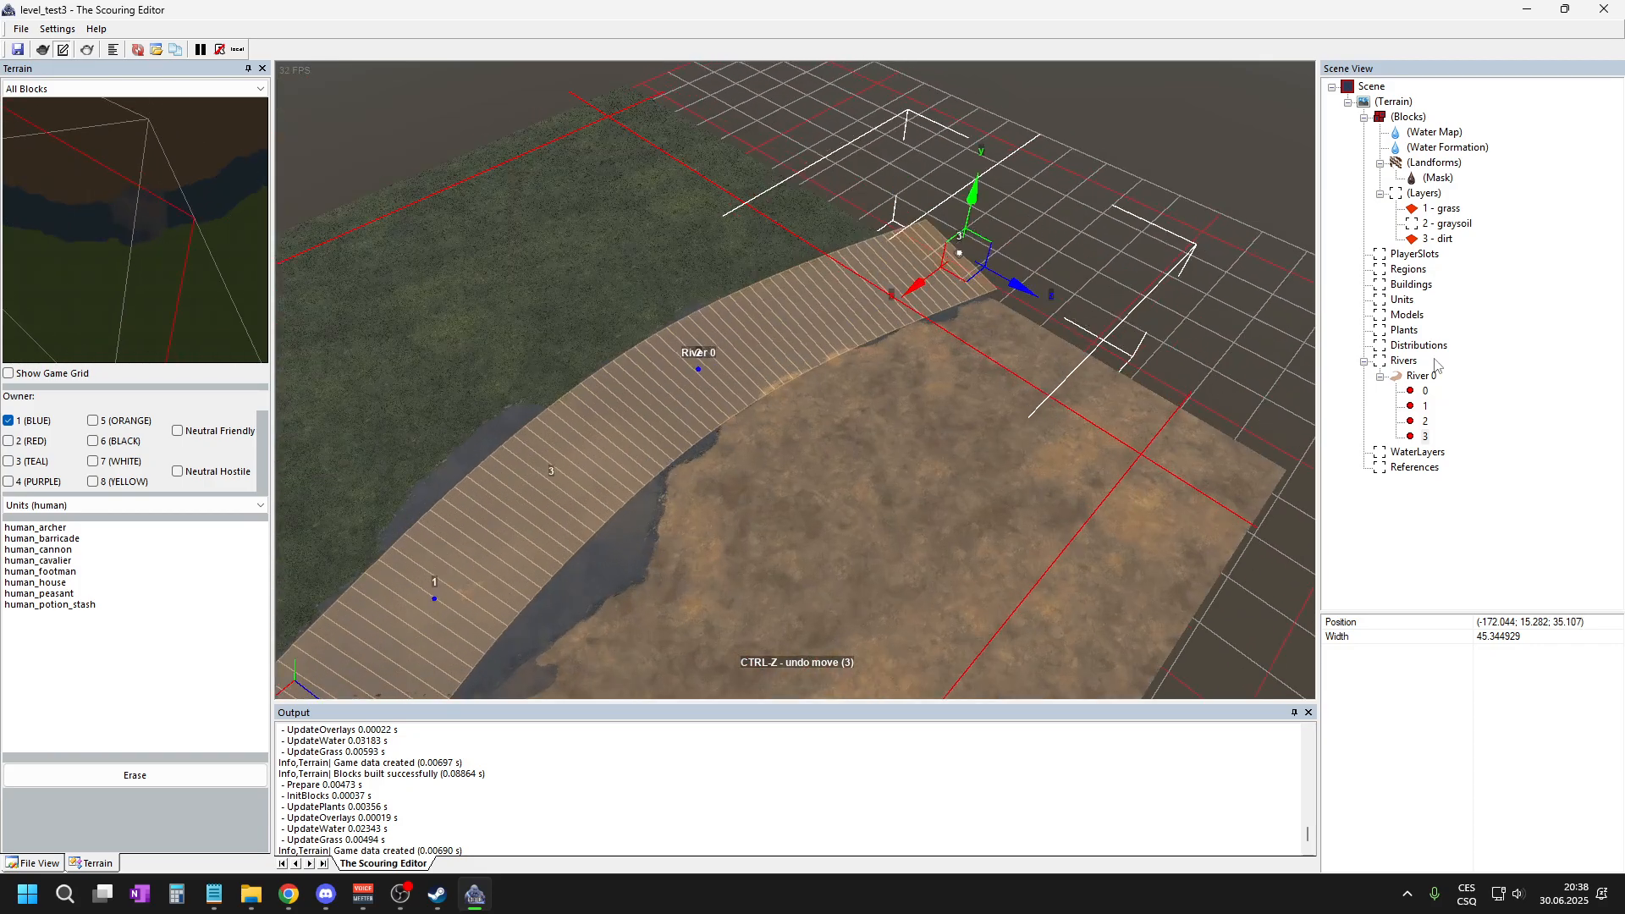
# - Collapse River 0 and set the Water Map brush to Speed (B) with size 24.2
pyautogui.click(1382, 377)
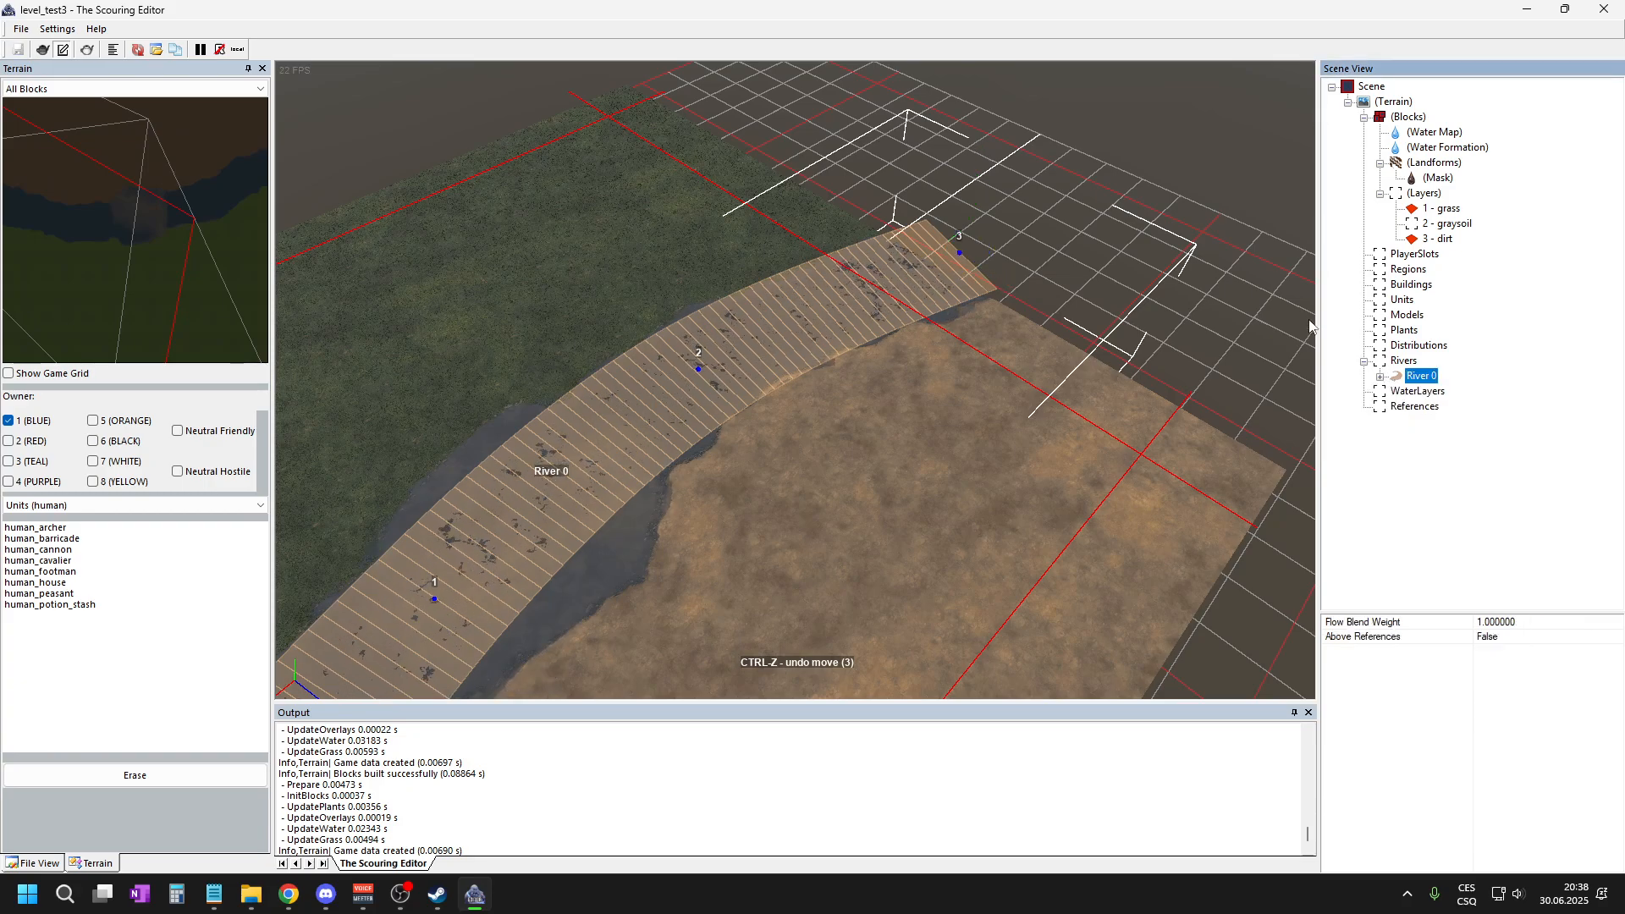
pyautogui.click(1433, 133)
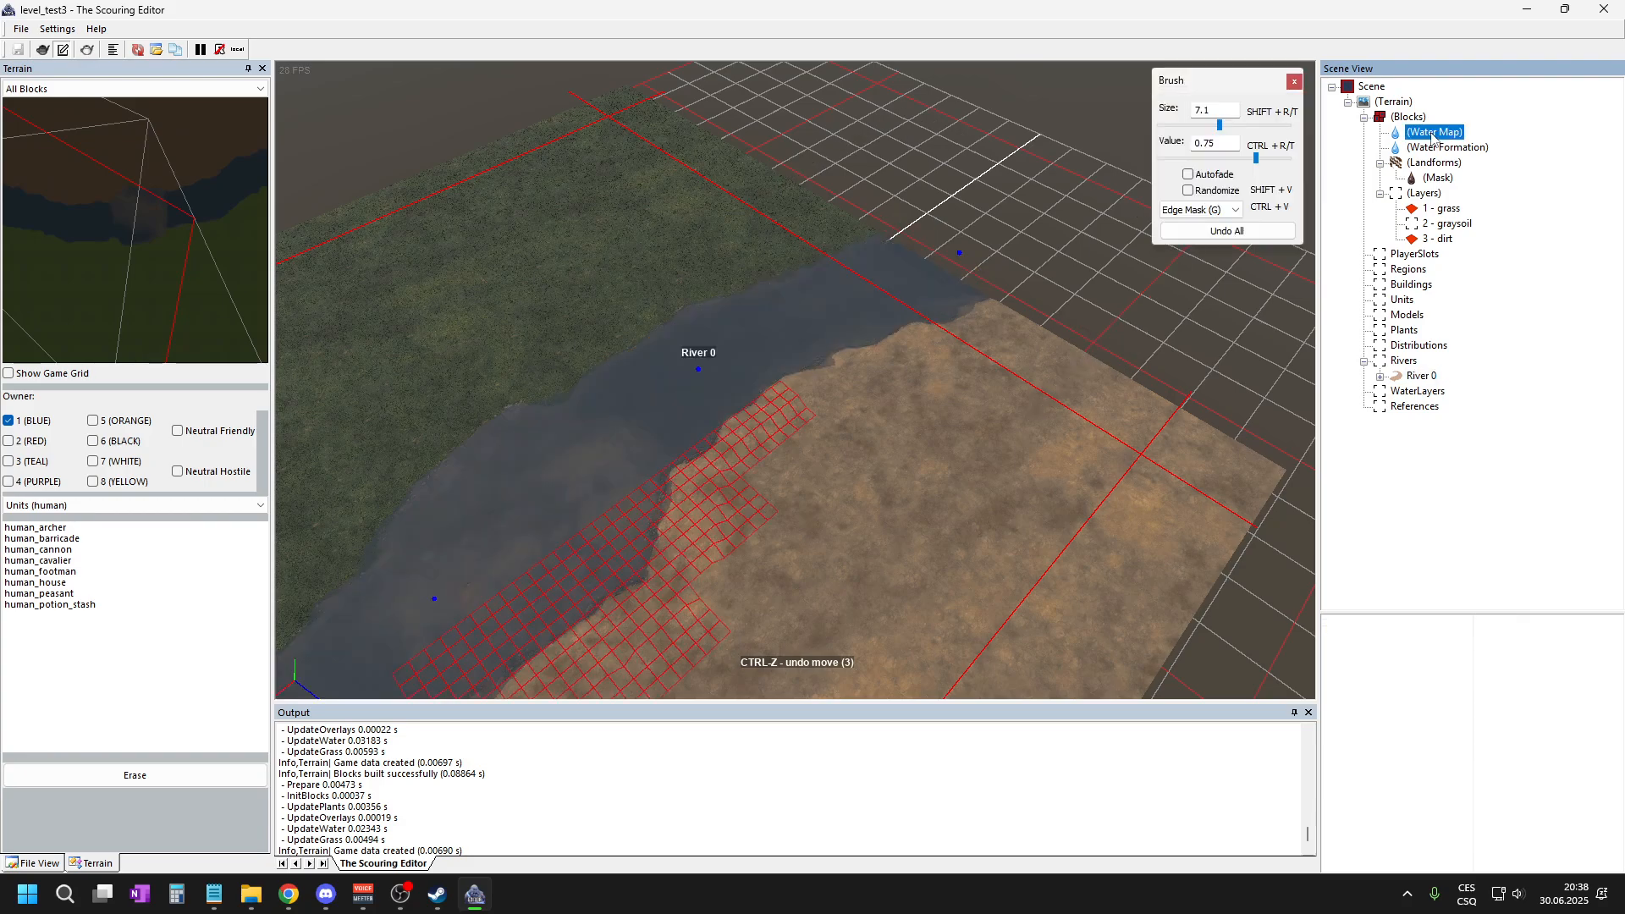
pyautogui.click(1200, 210)
pyautogui.click(1181, 240)
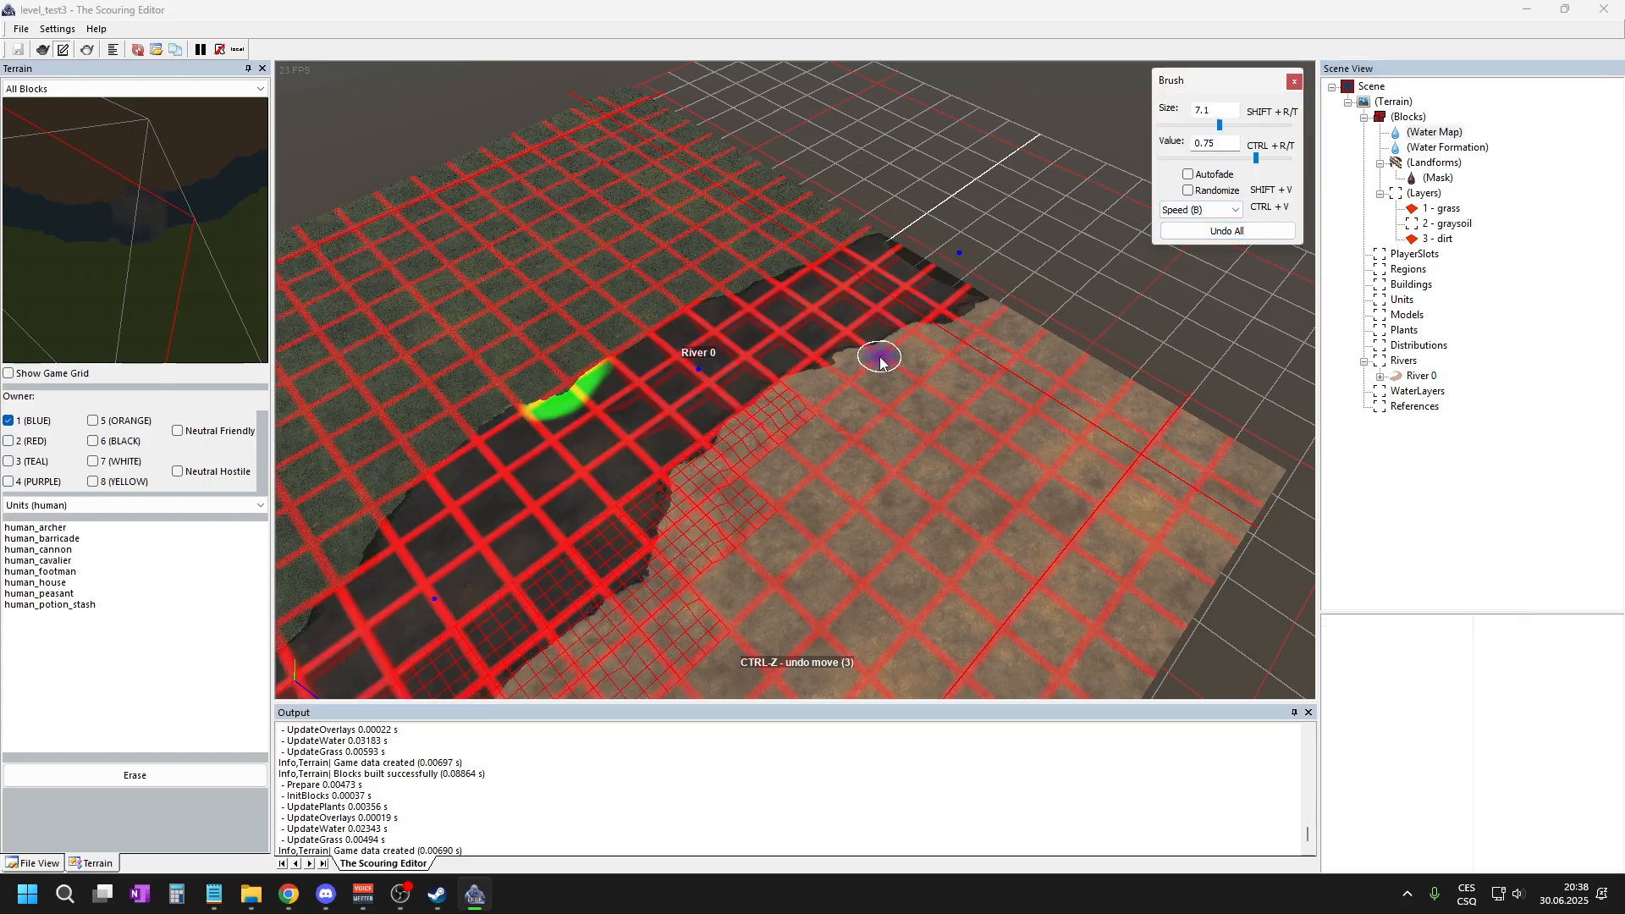
pyautogui.moveTo(1221, 125); pyautogui.dragTo(1255, 125)
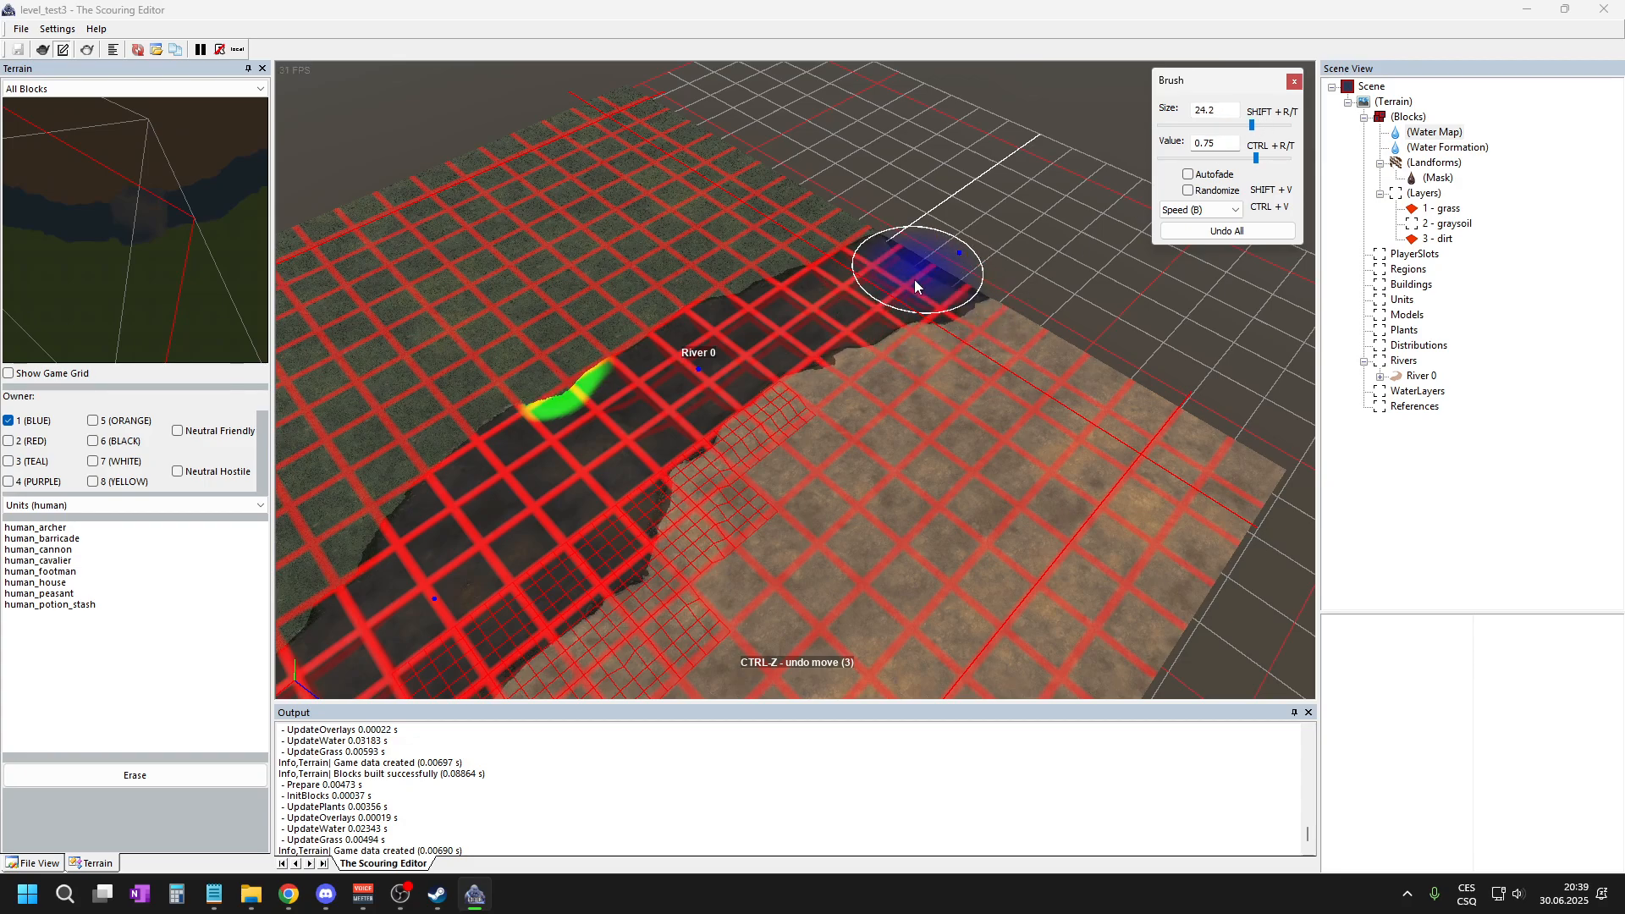
# - Paint water speed at value 0.75 along the whole river from the near map edge to the far edge, and save the map
pyautogui.scroll(-5, 923, 274)
pyautogui.scroll(3, 664, 598)
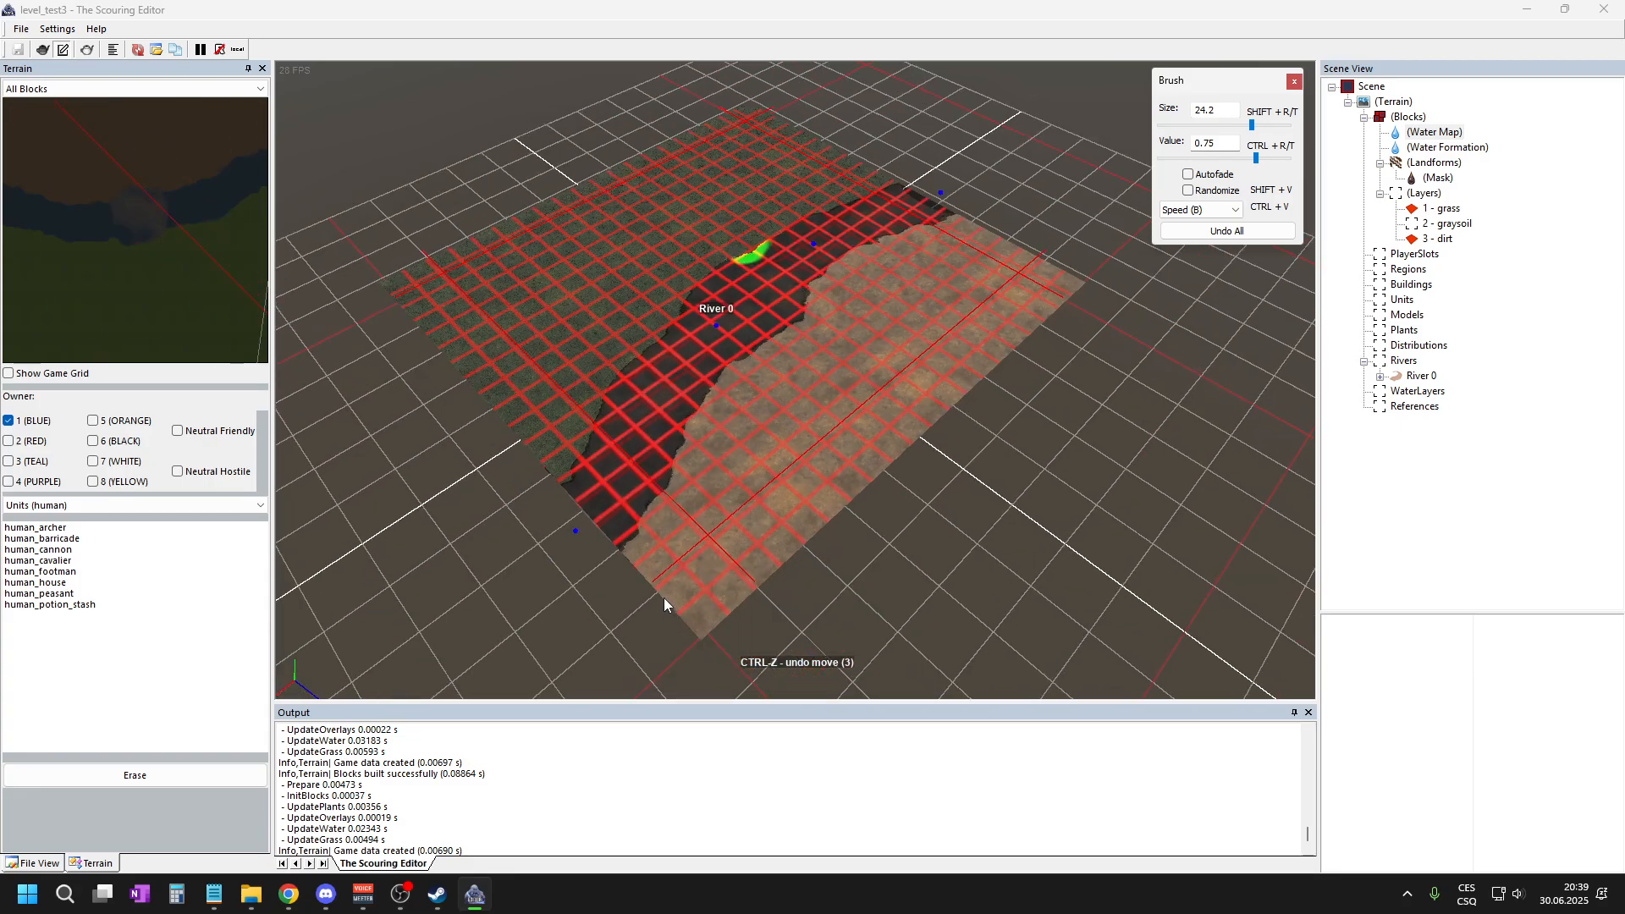
pyautogui.scroll(3, 816, 253)
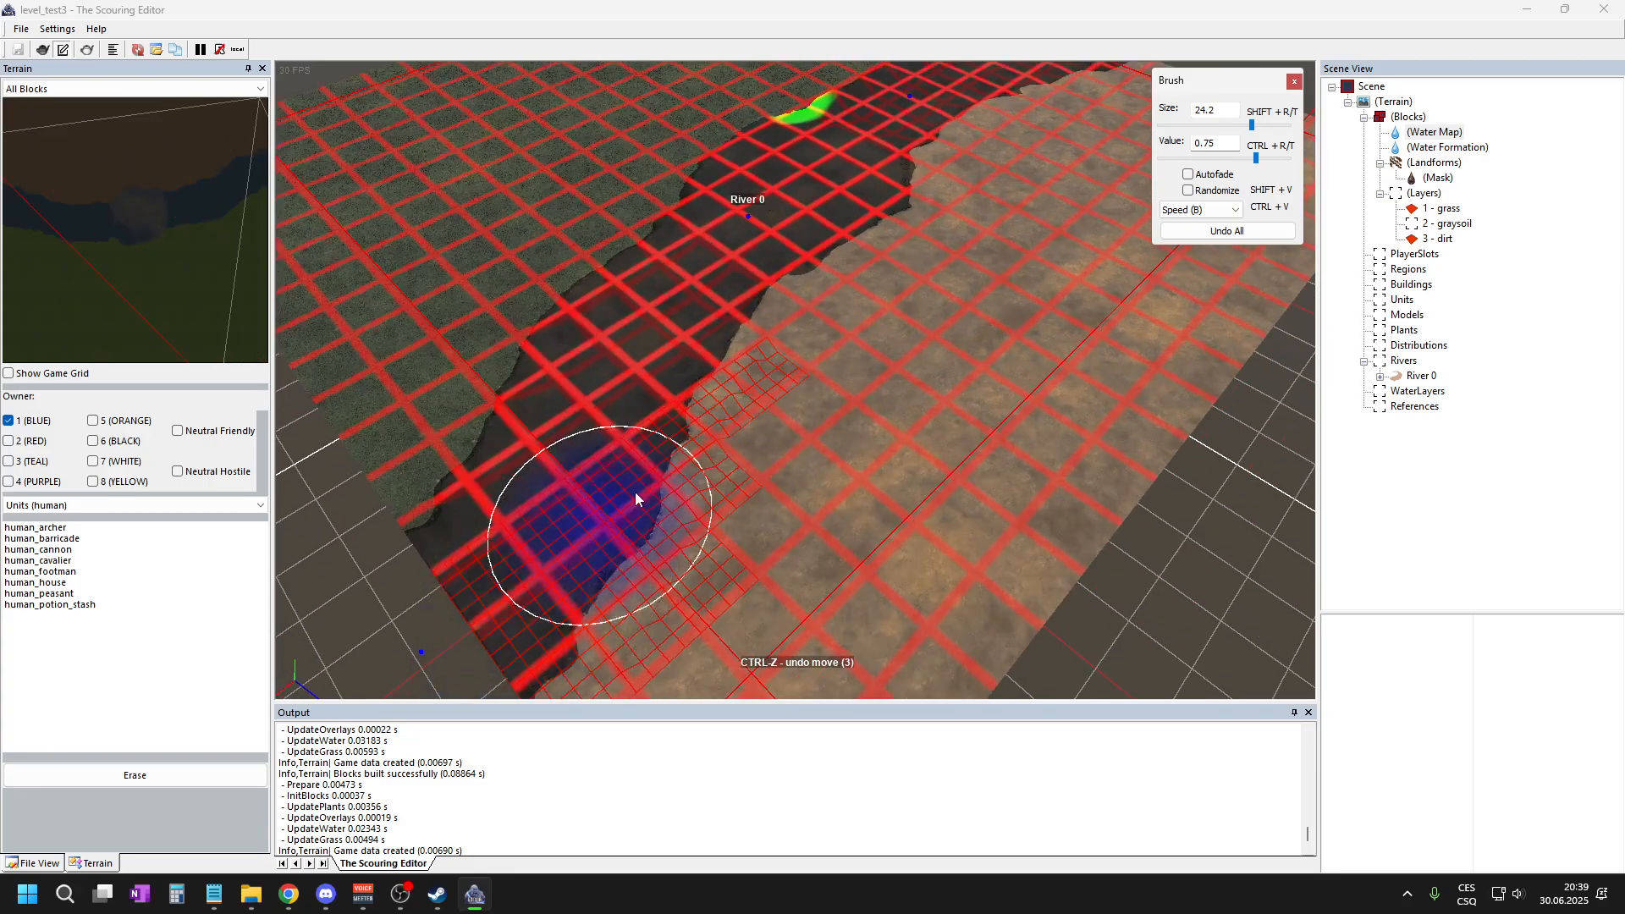
pyautogui.scroll(-2, 598, 530)
pyautogui.moveTo(572, 535)
pyautogui.mouseDown()
pyautogui.moveTo(683, 320)
pyautogui.moveTo(823, 198)
pyautogui.mouseUp()
pyautogui.moveTo(877, 149); pyautogui.dragTo(1058, 68)
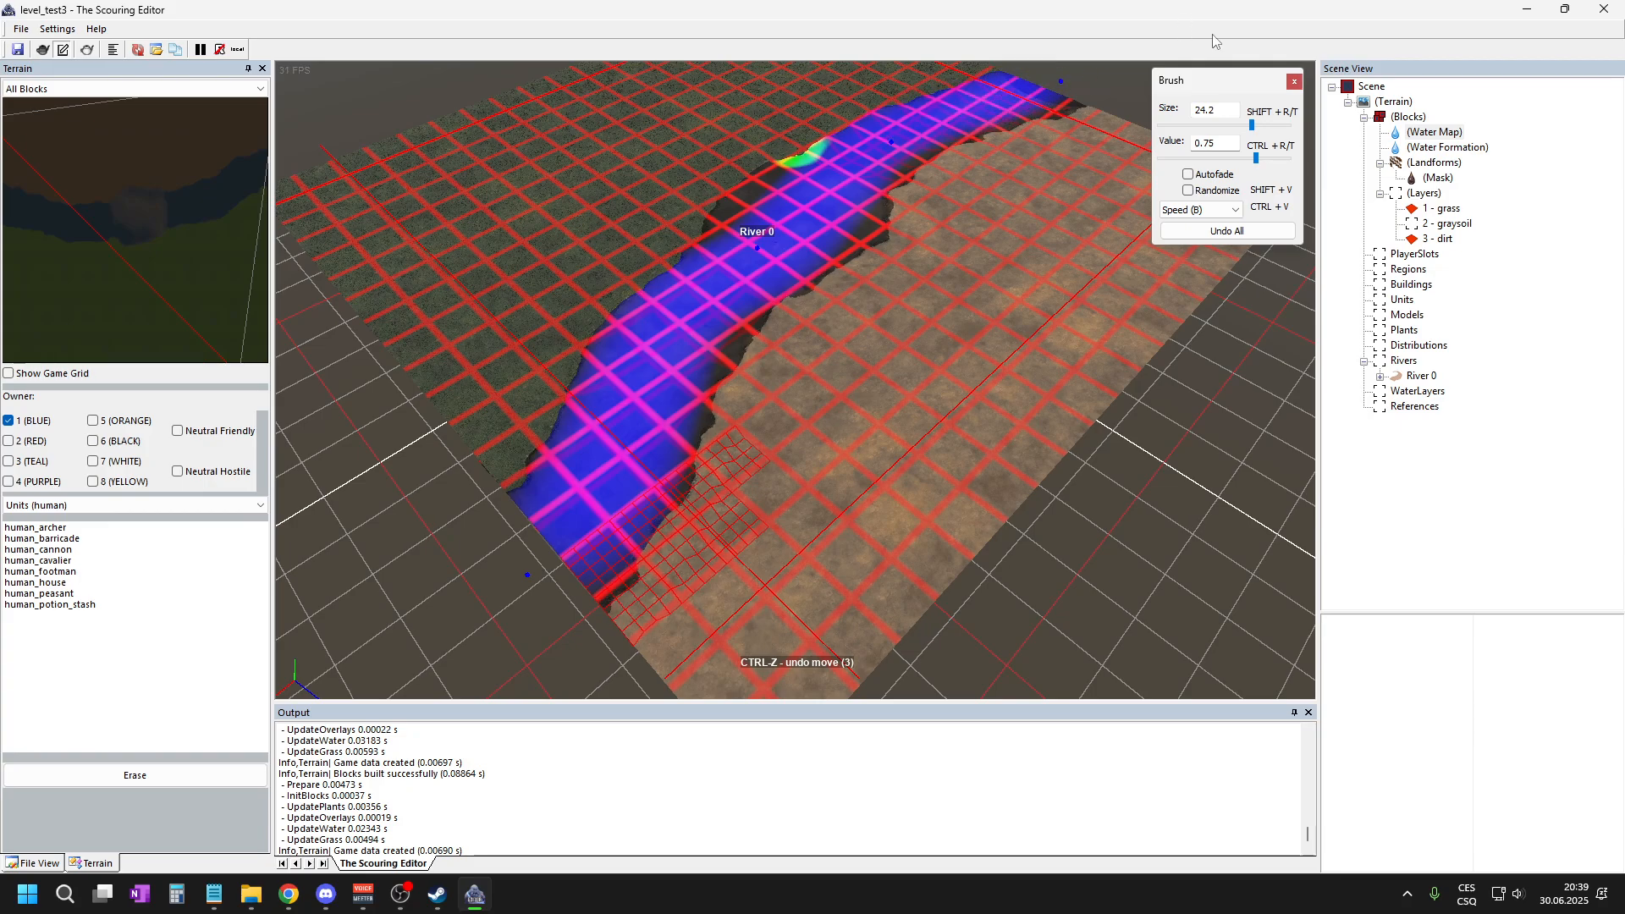
pyautogui.click(1437, 500)
pyautogui.hotkey('ctrl', 's')
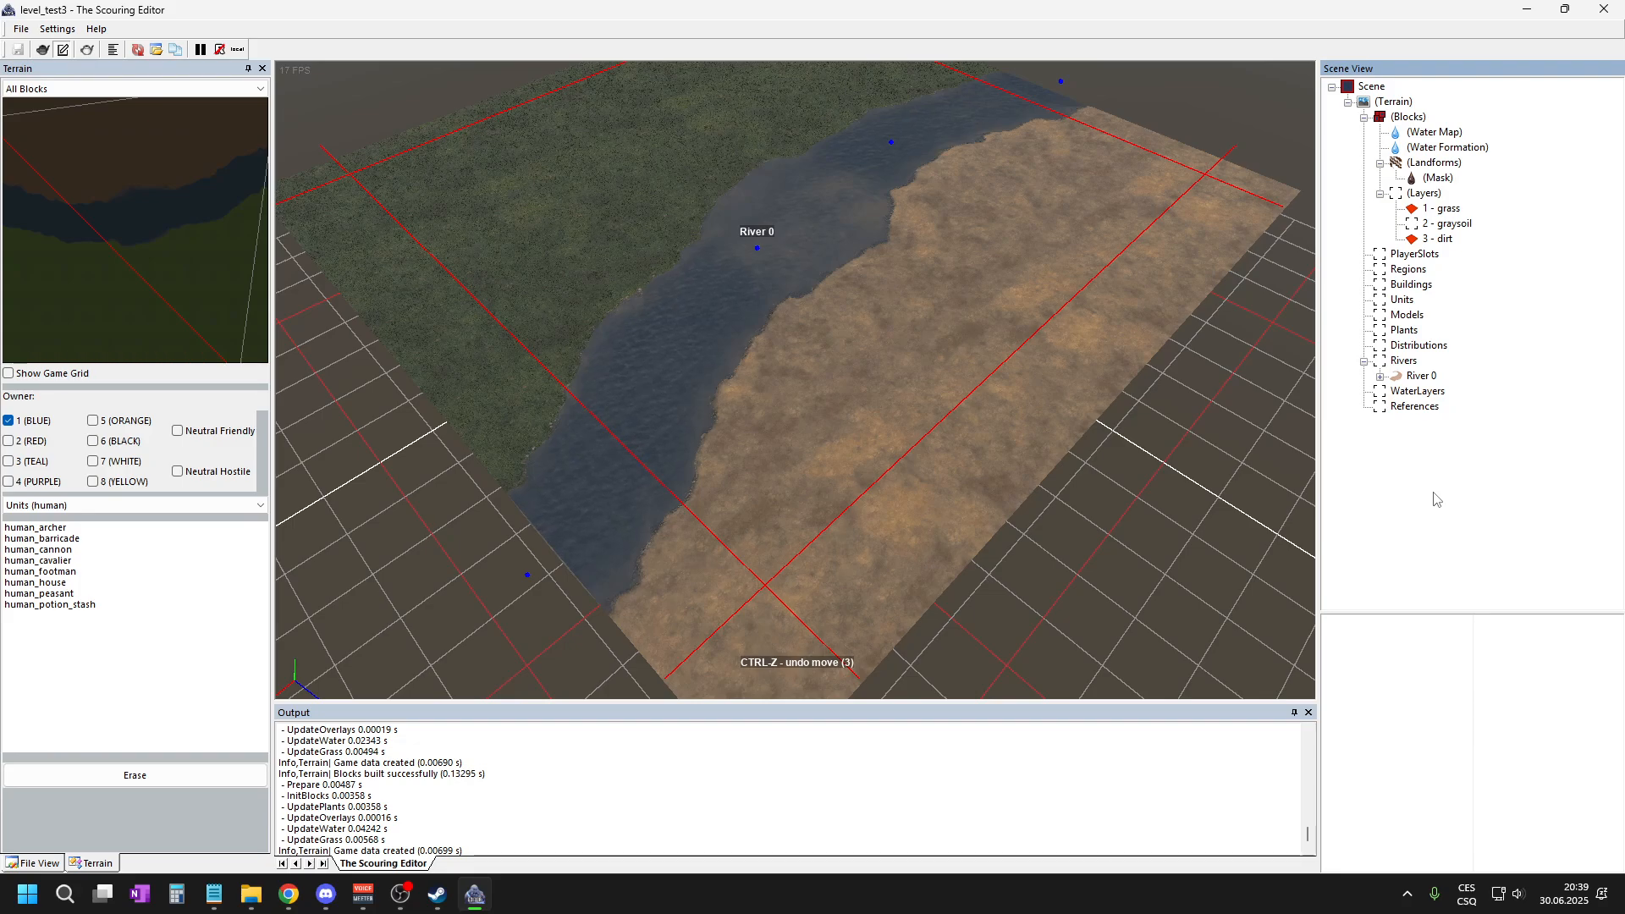
# - Examine the flowing water surface and both banks along the full length of River 0
pyautogui.scroll(4, 588, 552)
pyautogui.moveTo(588, 551); pyautogui.dragTo(660, 500, button='middle')
pyautogui.scroll(2, 660, 501)
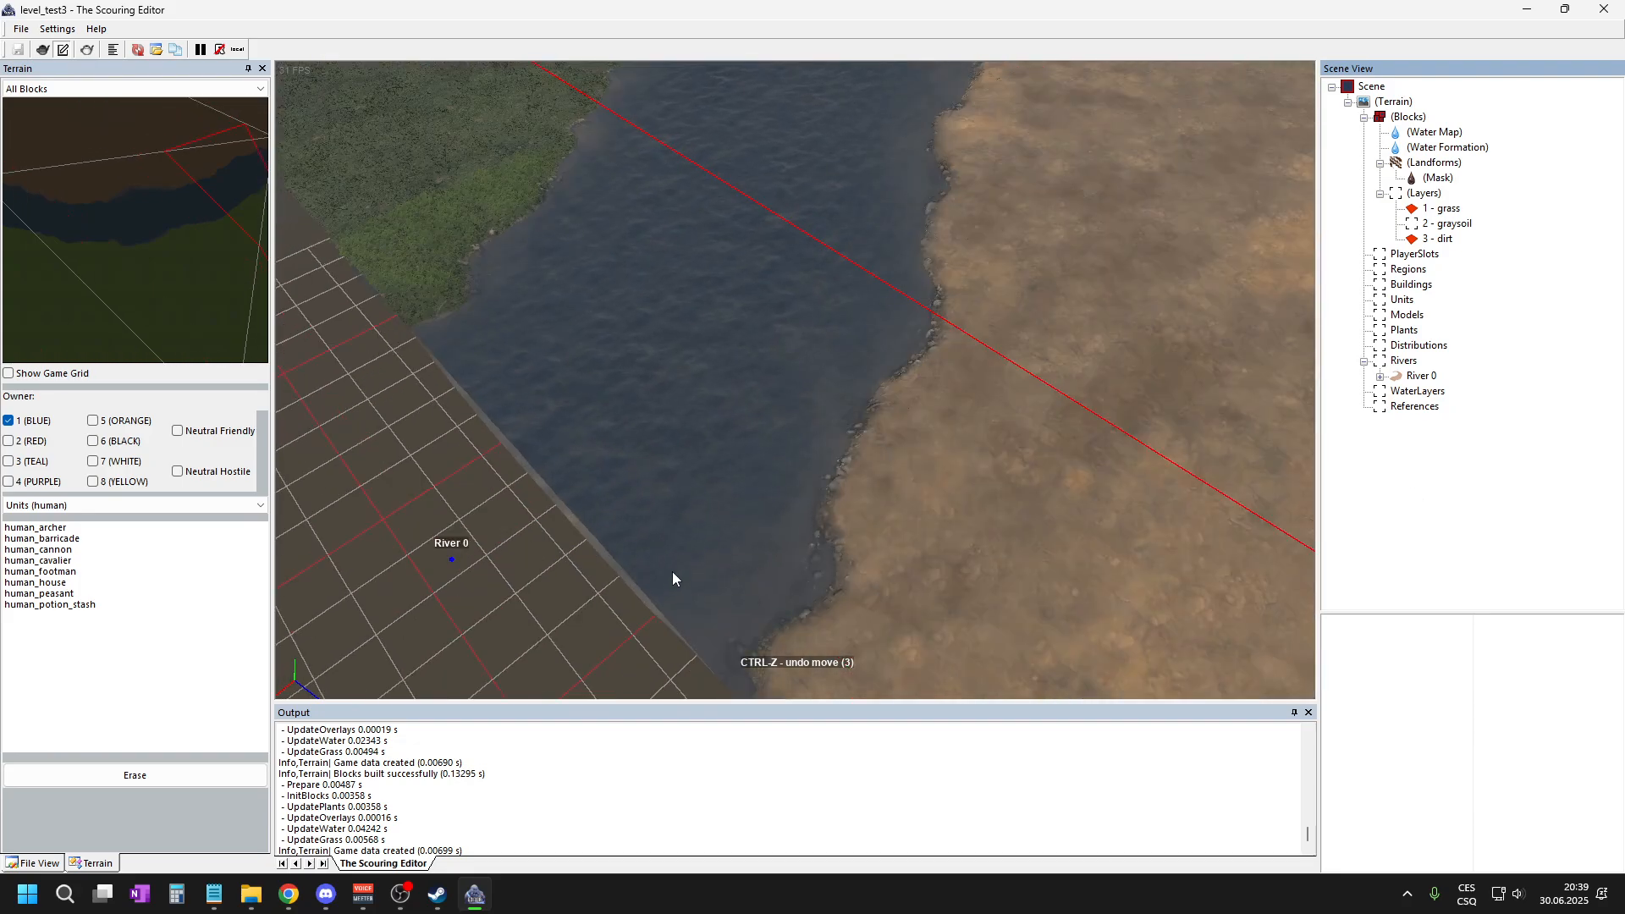
pyautogui.scroll(-2, 630, 393)
pyautogui.scroll(3, 808, 127)
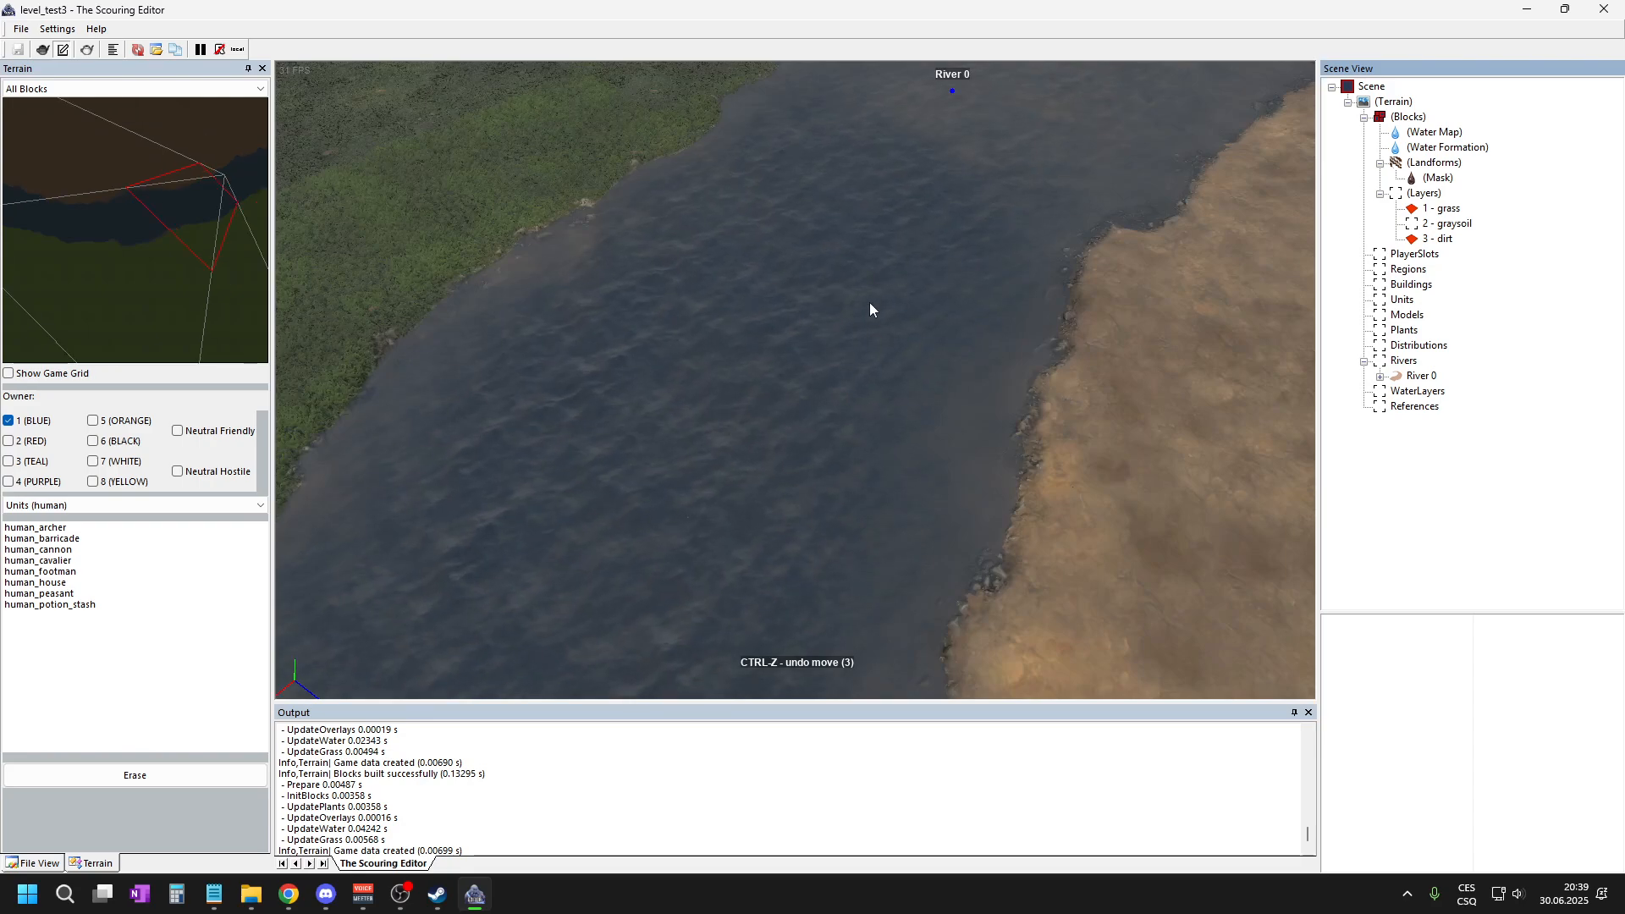
pyautogui.scroll(-1, 591, 476)
pyautogui.scroll(3, 926, 453)
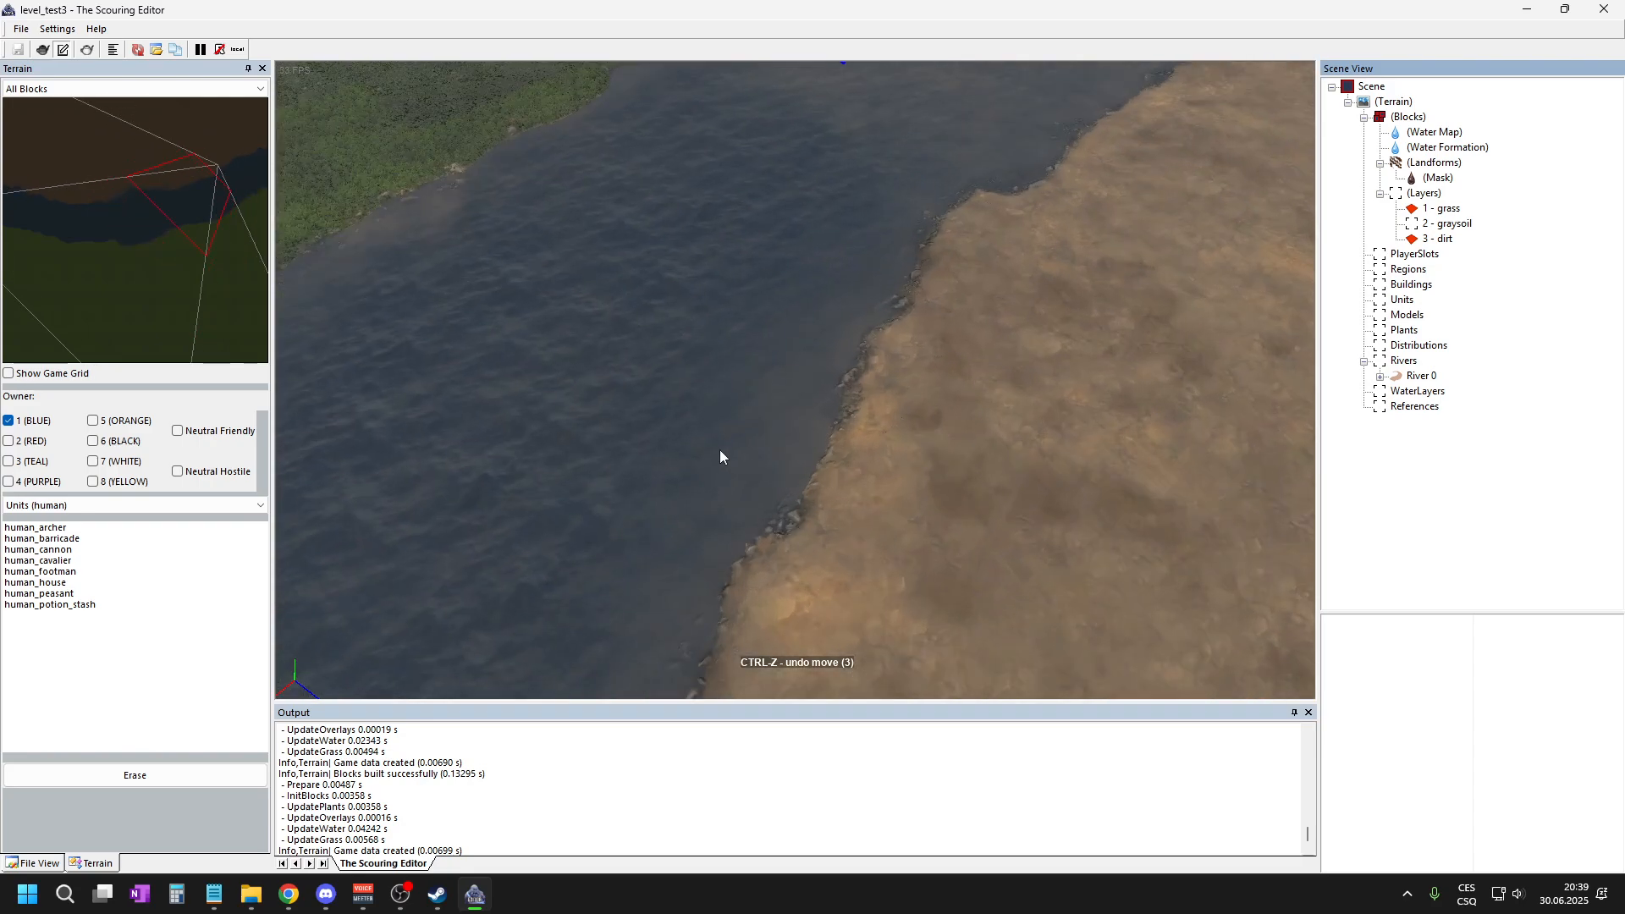
pyautogui.scroll(3, 472, 212)
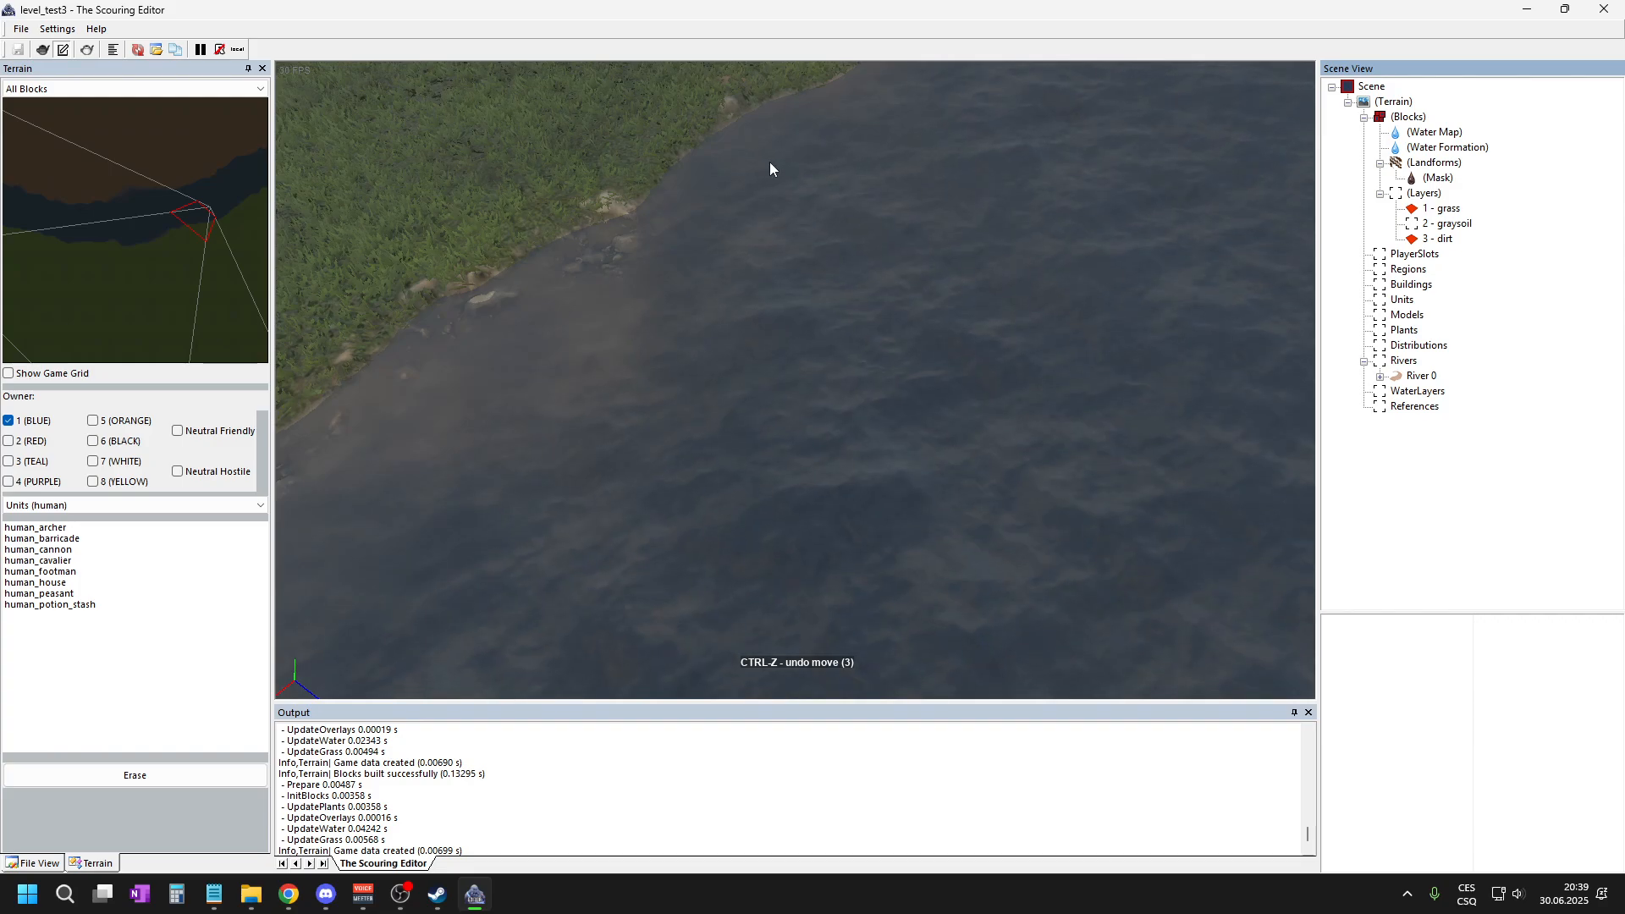
pyautogui.scroll(-2, 480, 348)
pyautogui.scroll(-2, 651, 271)
pyautogui.scroll(3, 714, 408)
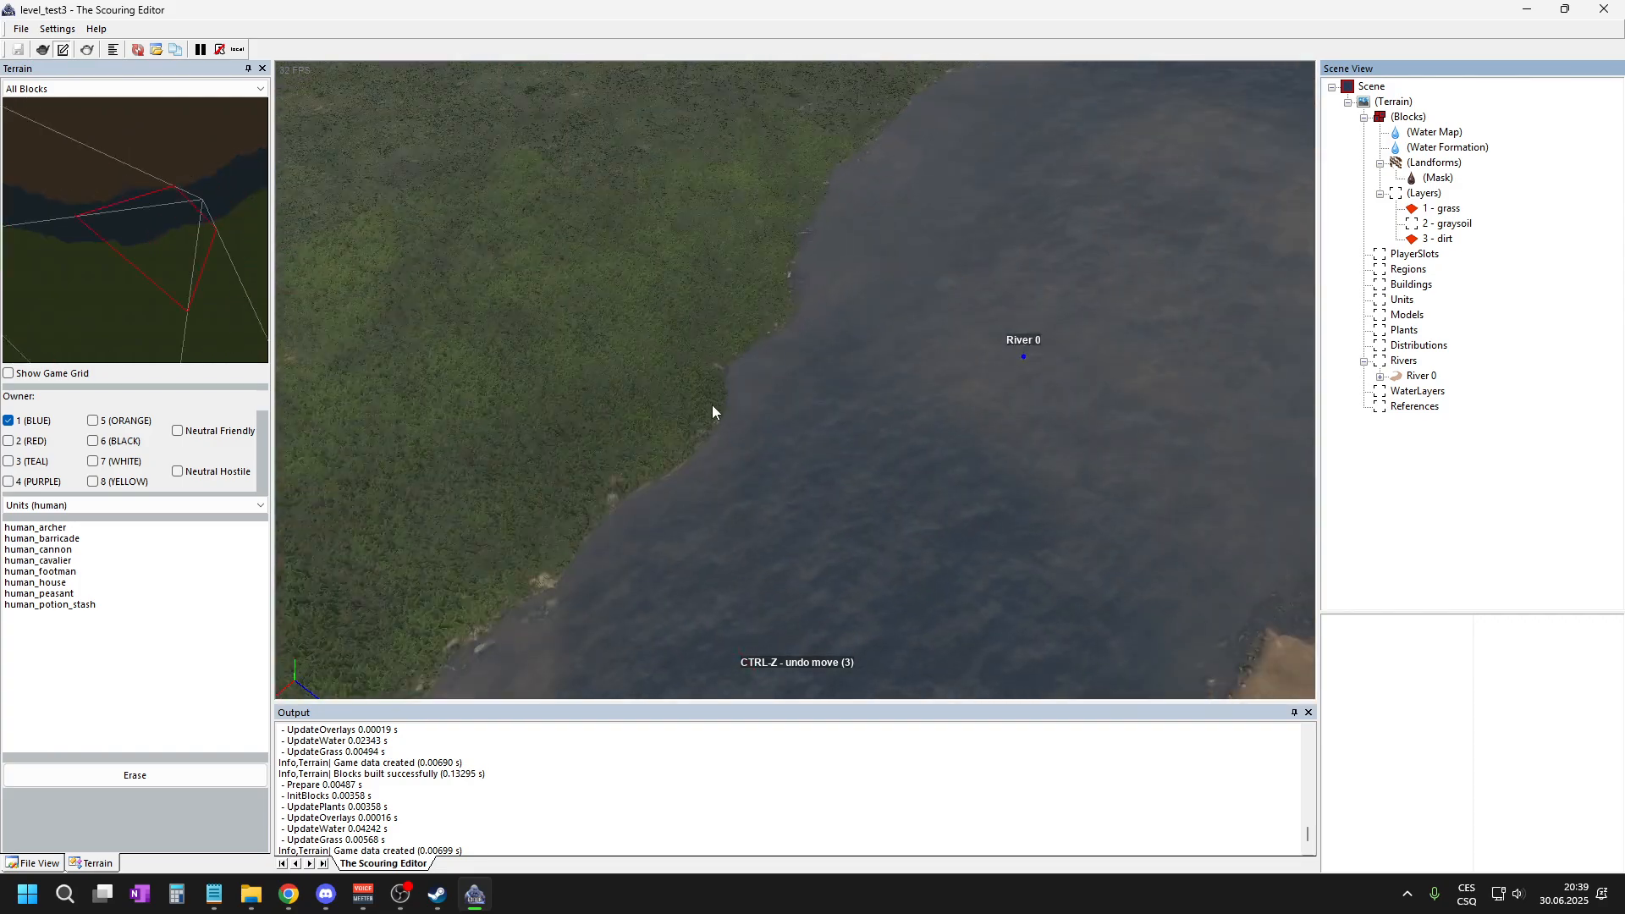
pyautogui.scroll(3, 729, 498)
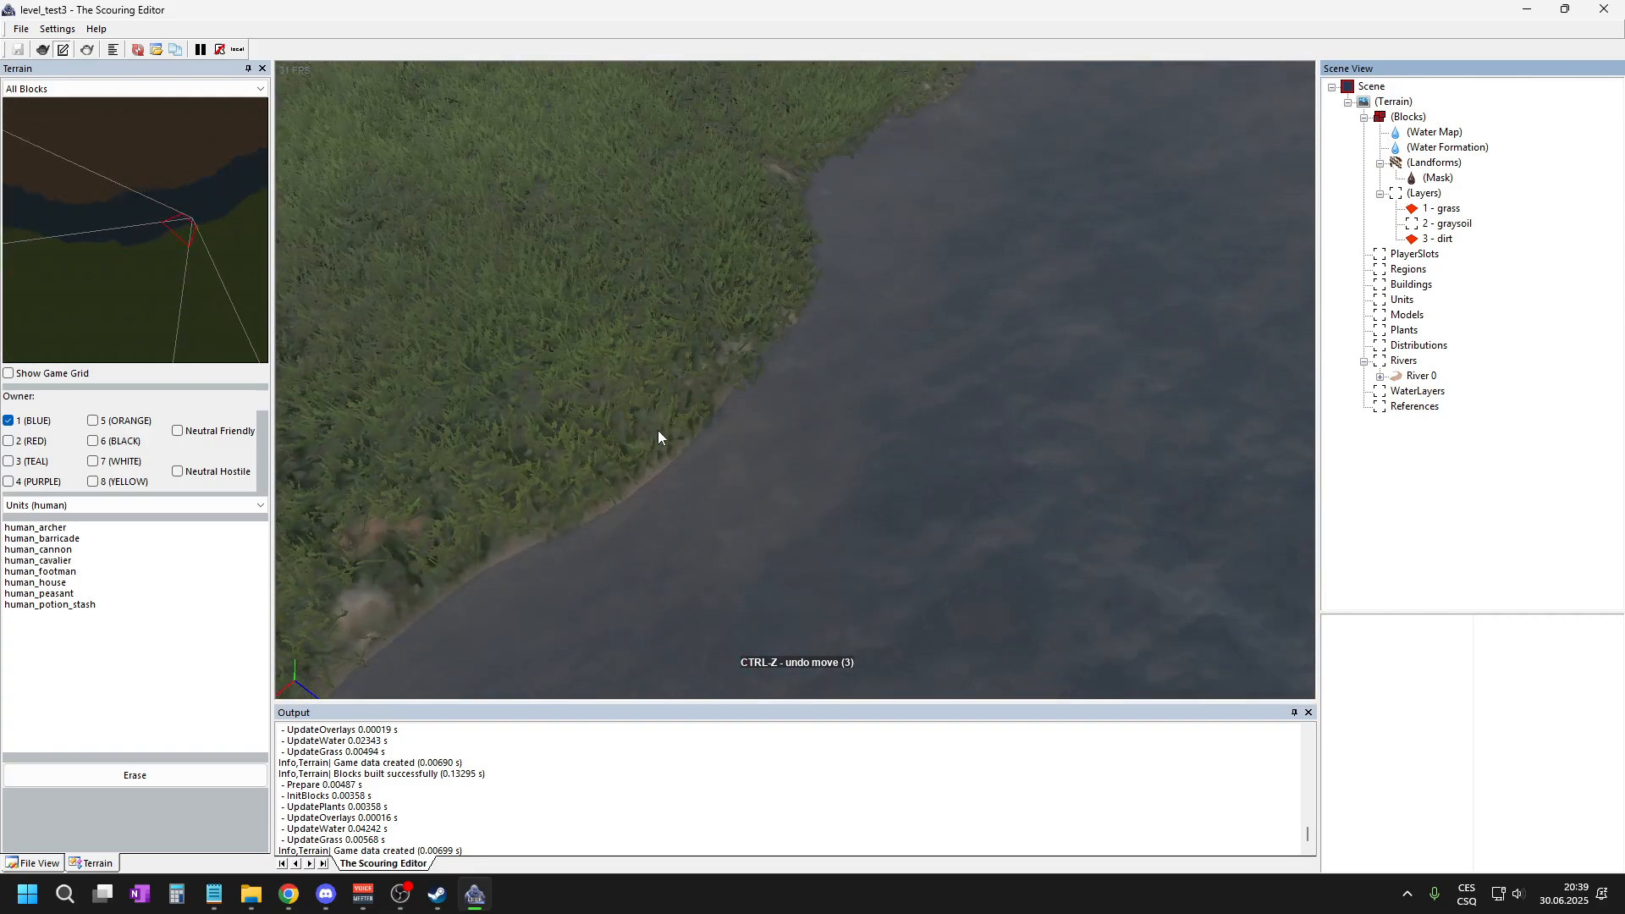
pyautogui.scroll(-4, 605, 347)
pyautogui.scroll(2, 1143, 210)
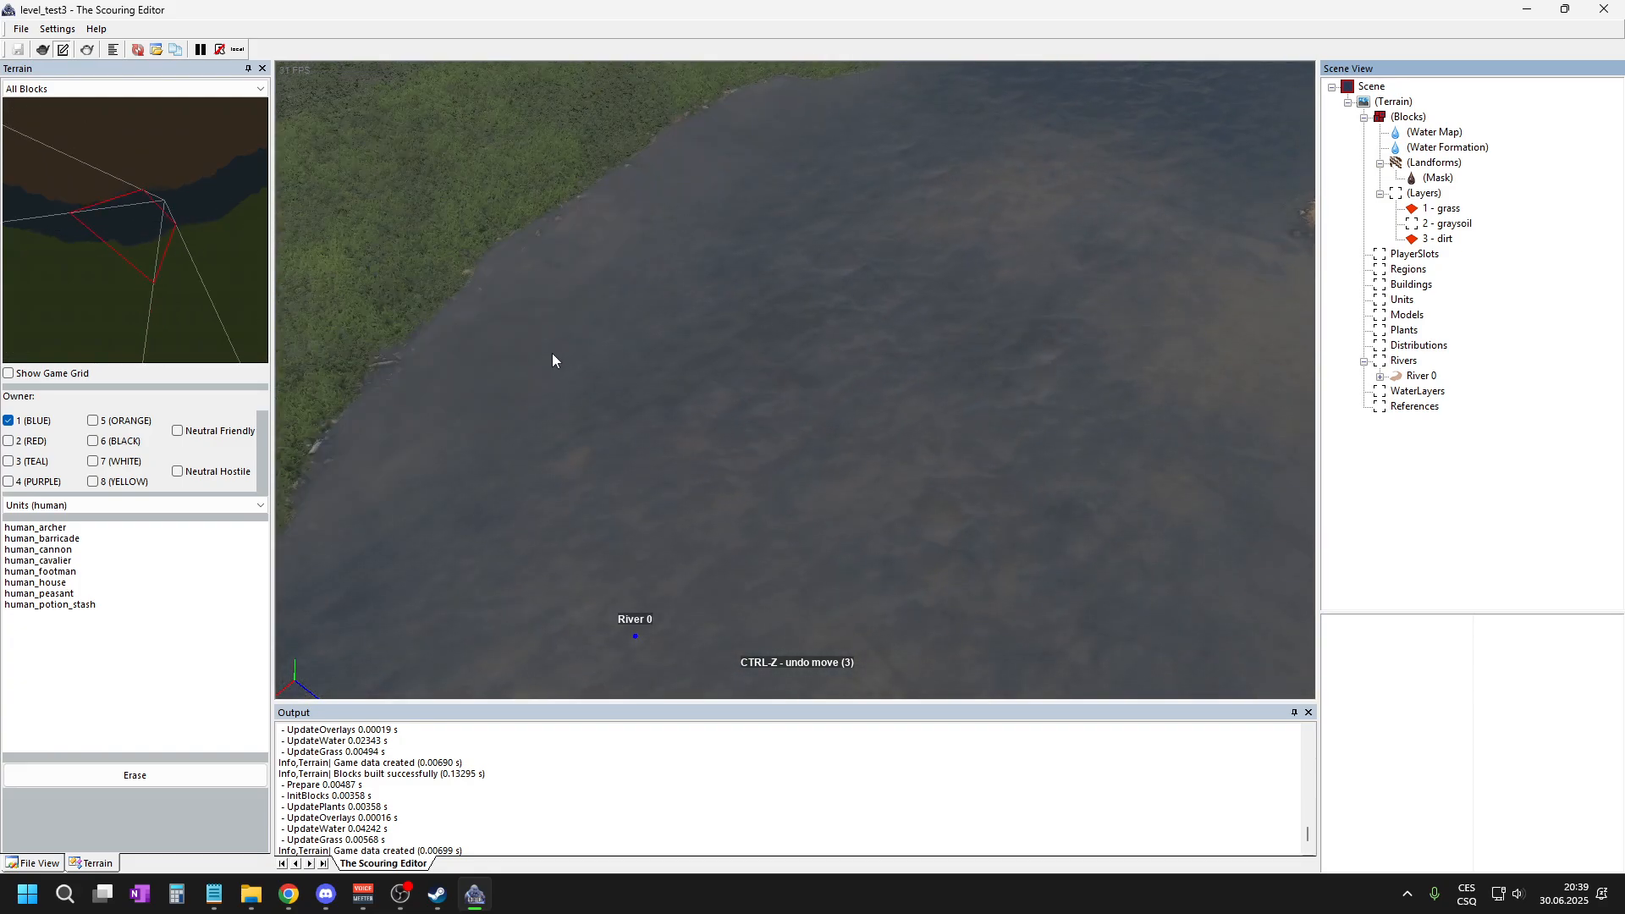
pyautogui.scroll(-2, 511, 359)
pyautogui.scroll(2, 716, 301)
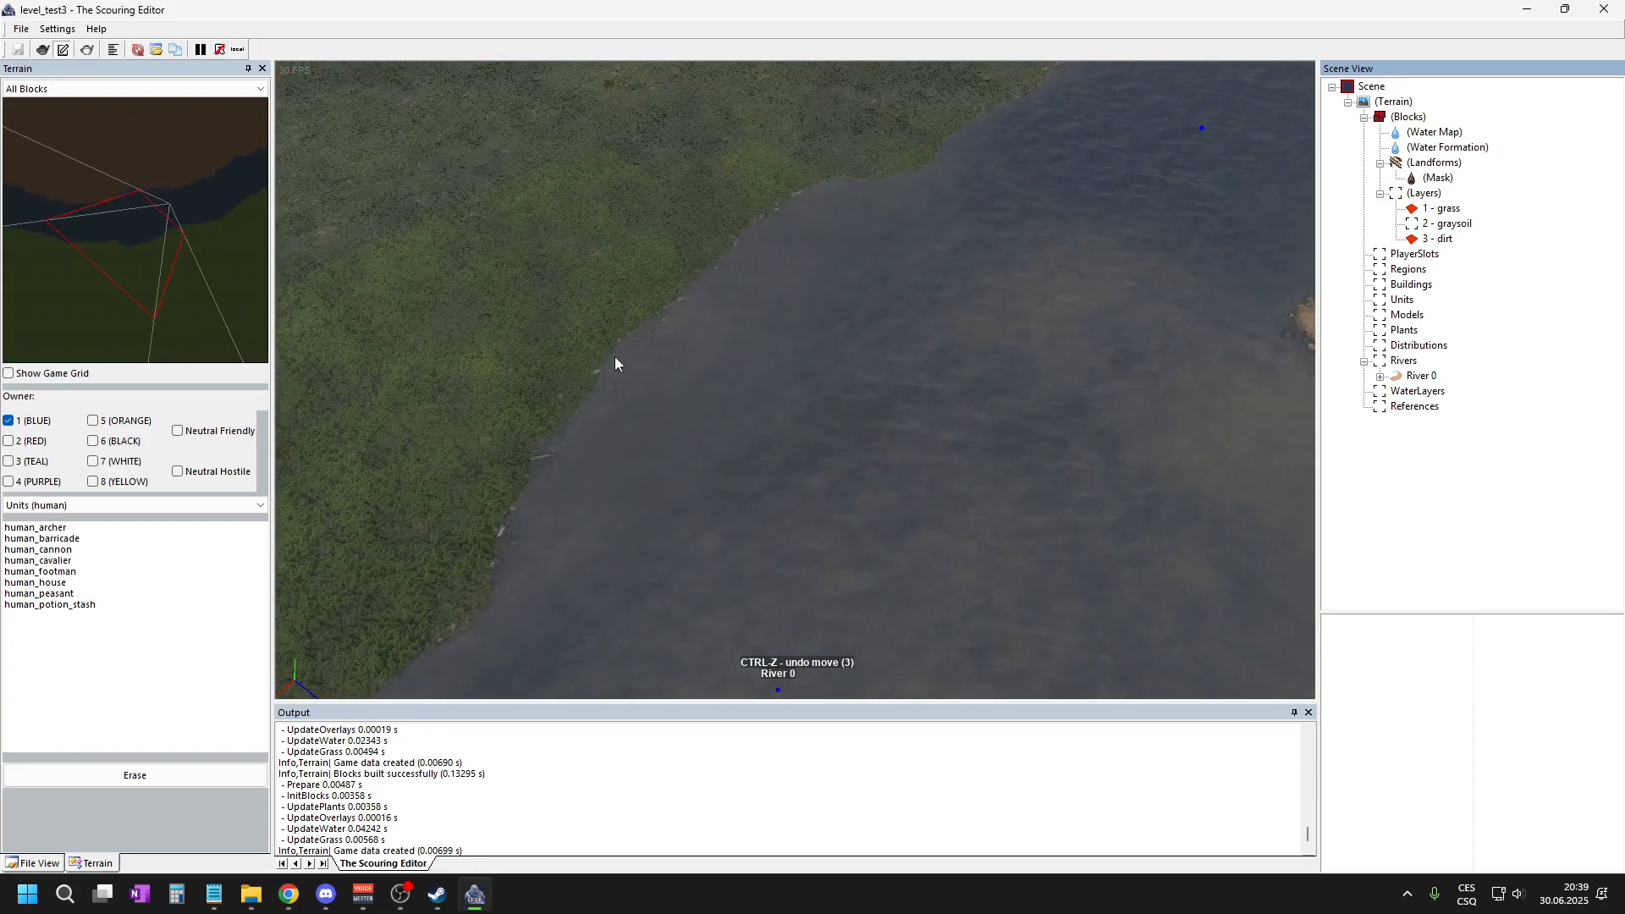
pyautogui.scroll(-3, 617, 364)
pyautogui.scroll(3, 1060, 332)
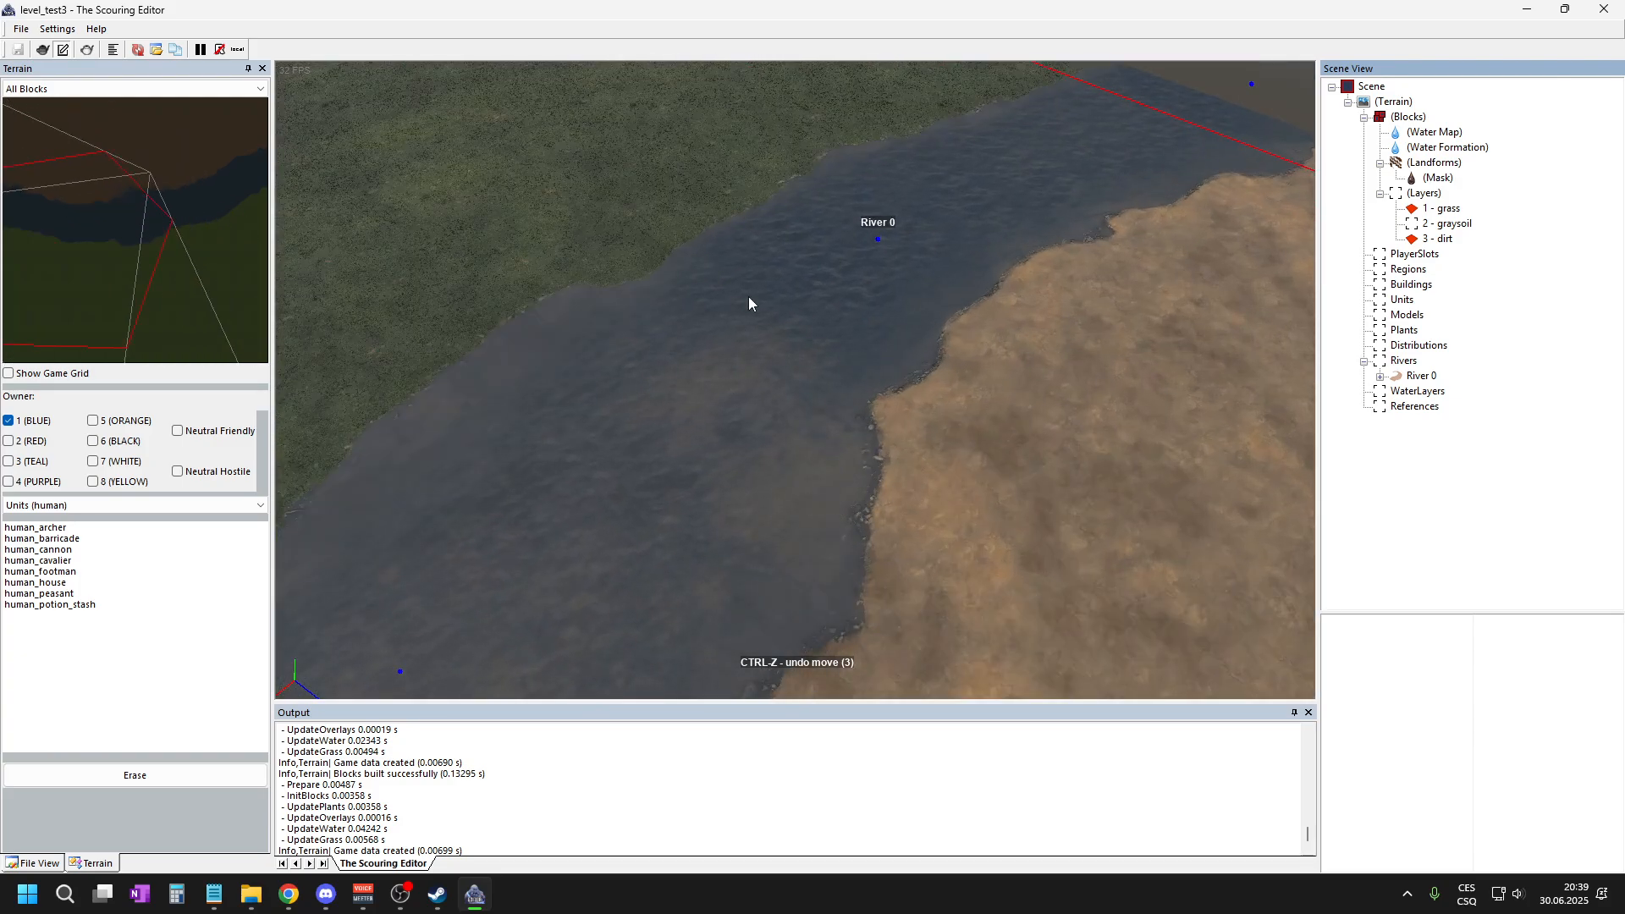
pyautogui.scroll(-3, 728, 279)
pyautogui.scroll(3, 1140, 230)
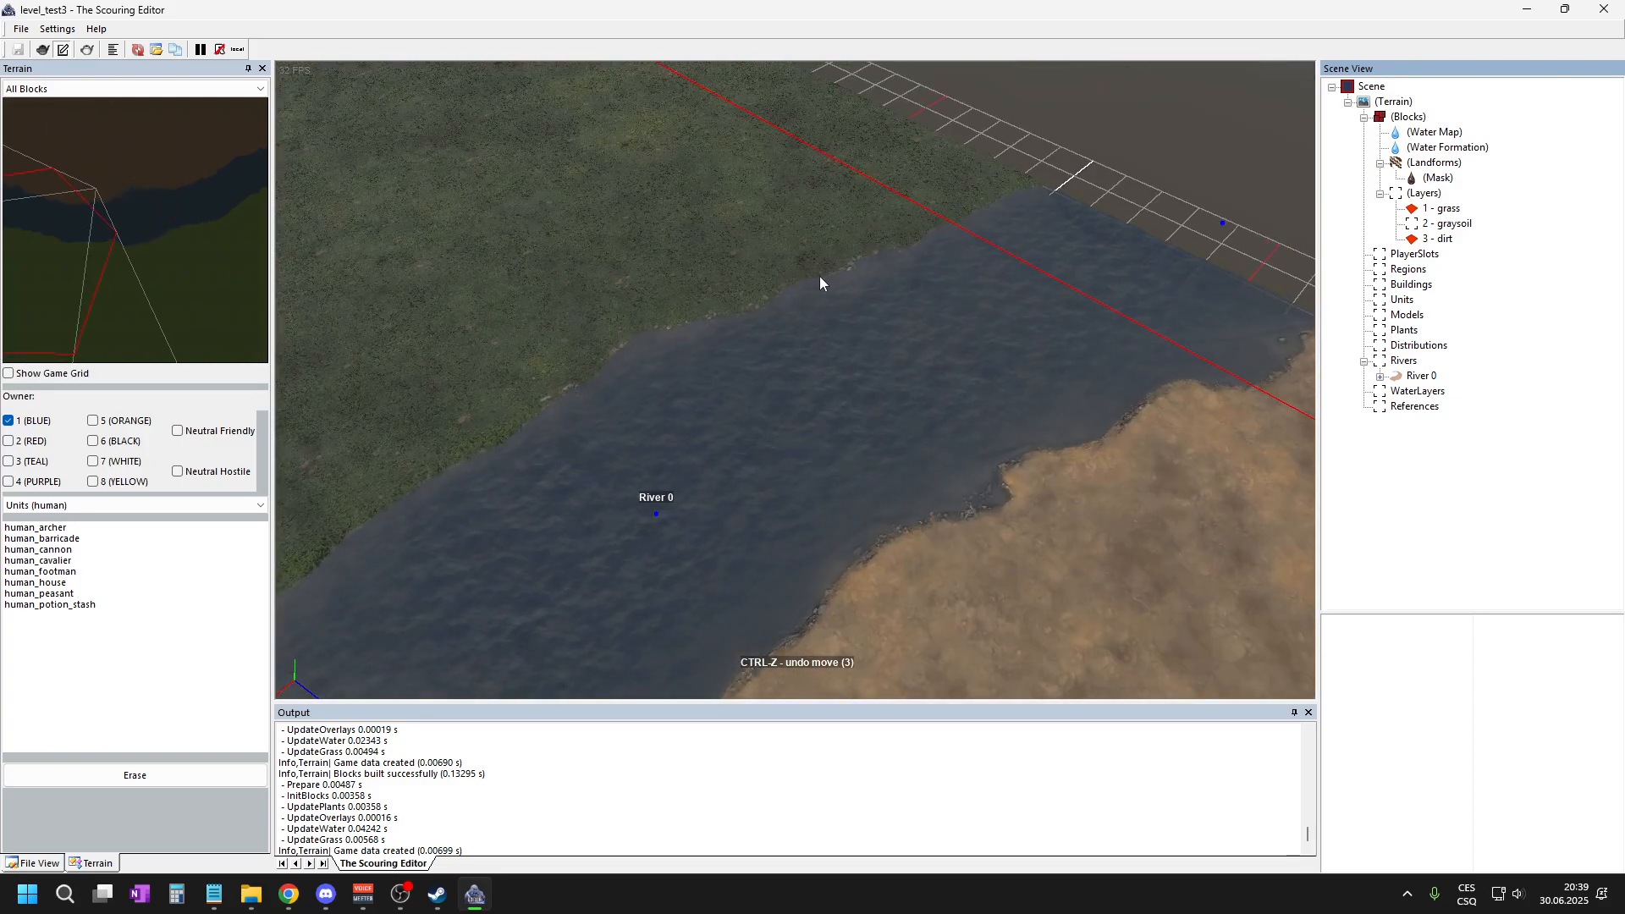
pyautogui.scroll(-6, 1036, 219)
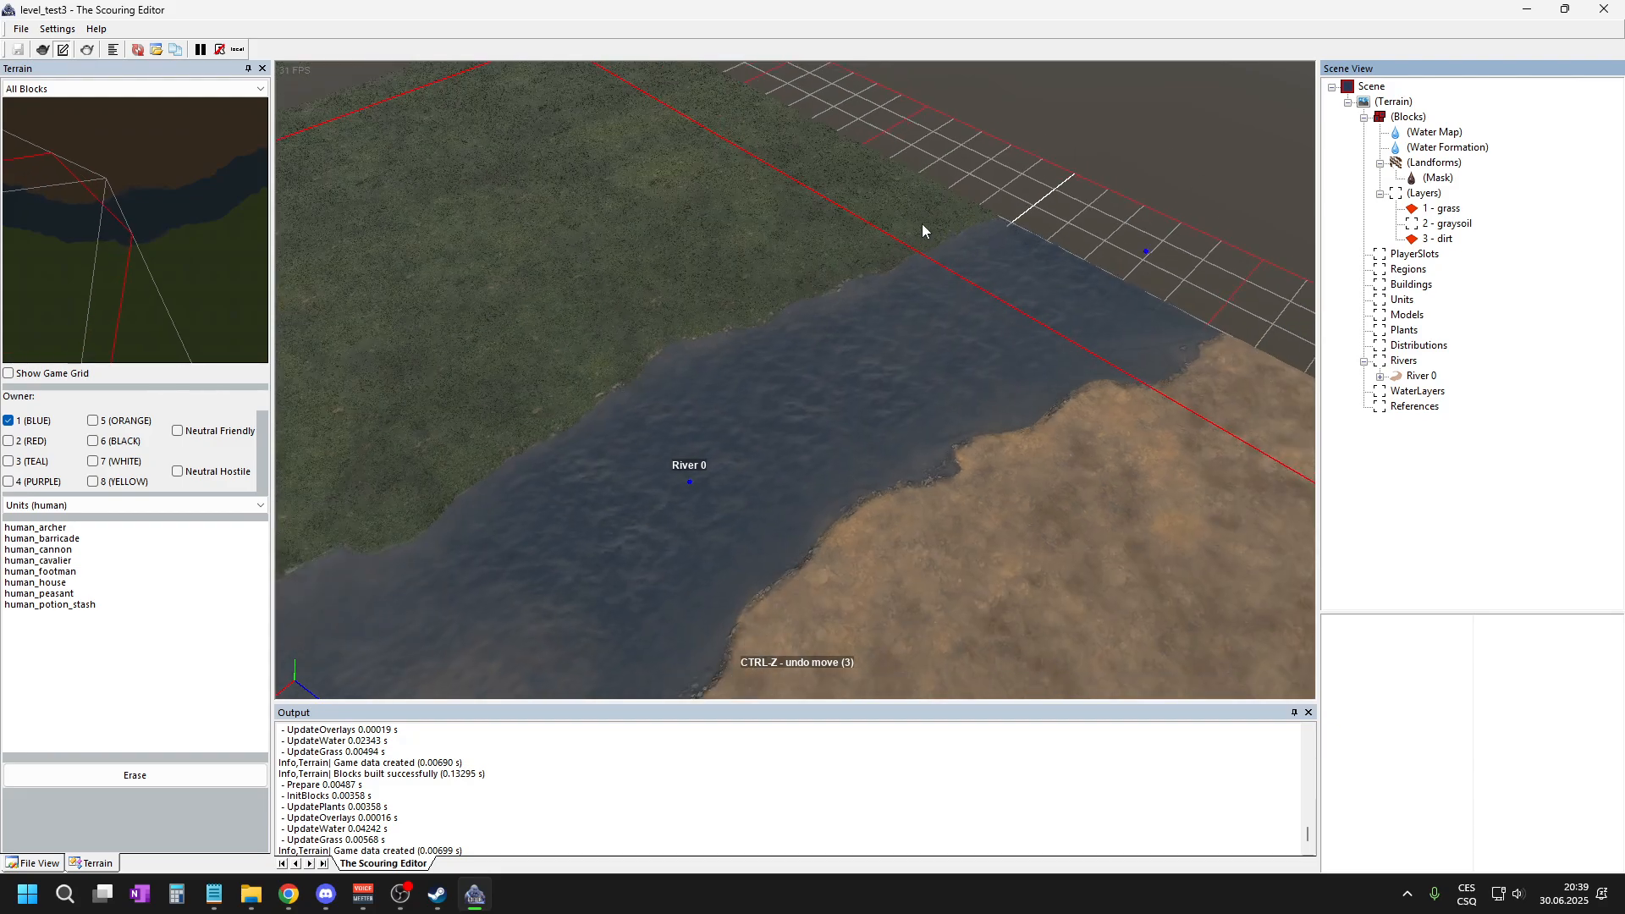
pyautogui.scroll(7, 752, 500)
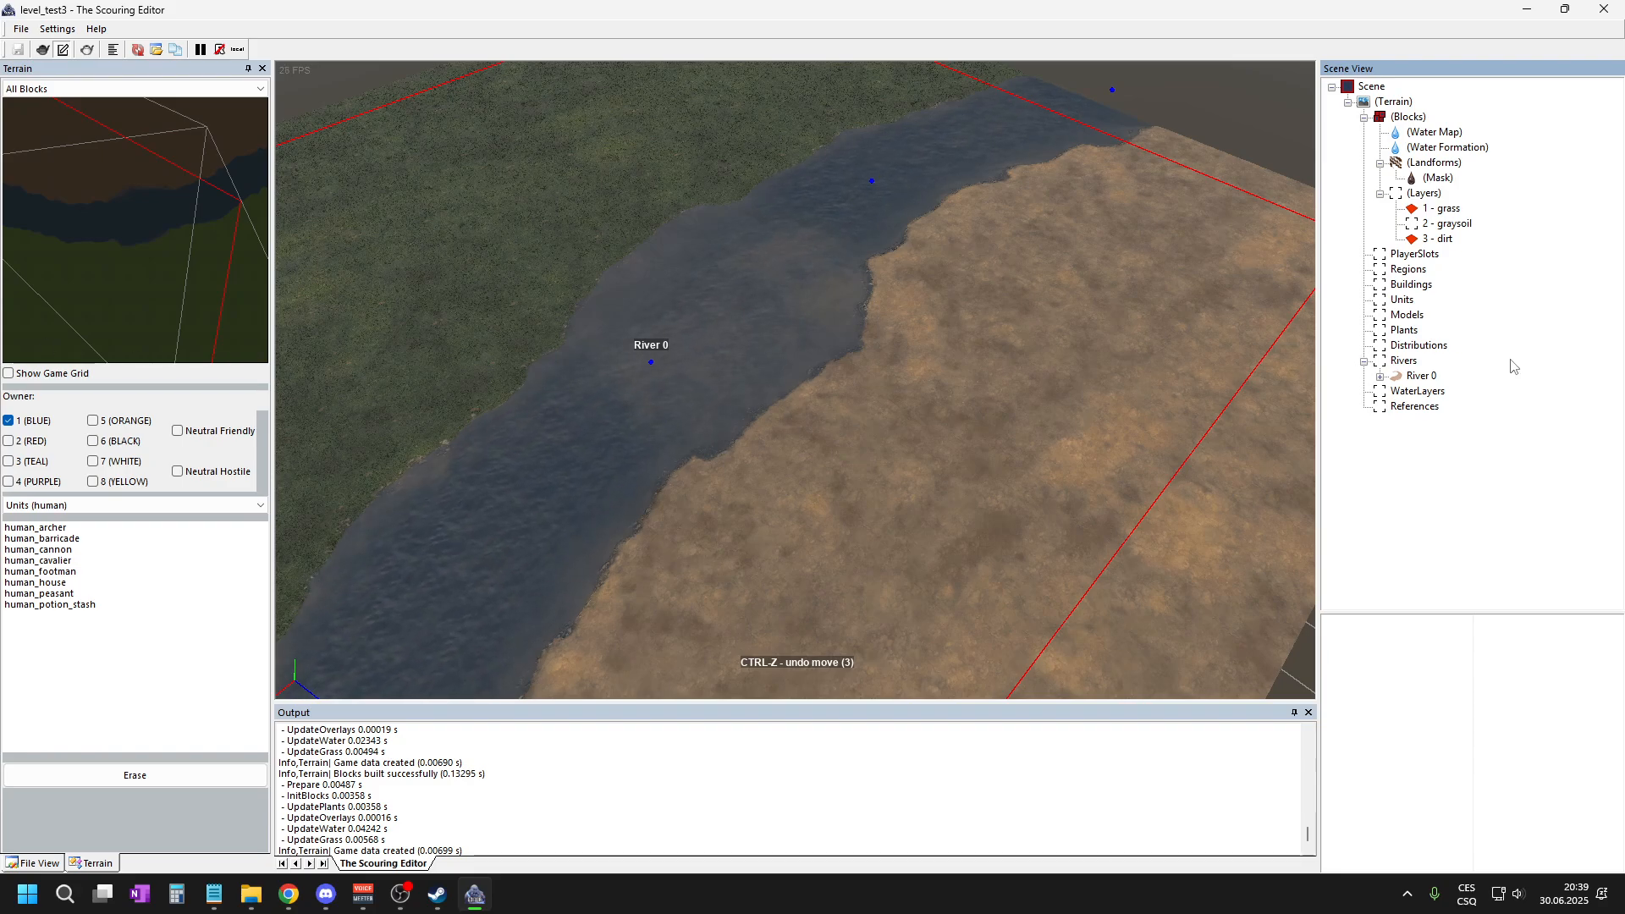
# - Add a new plants distribution to the terrain with its distribution map named trees
pyautogui.click(1407, 346)
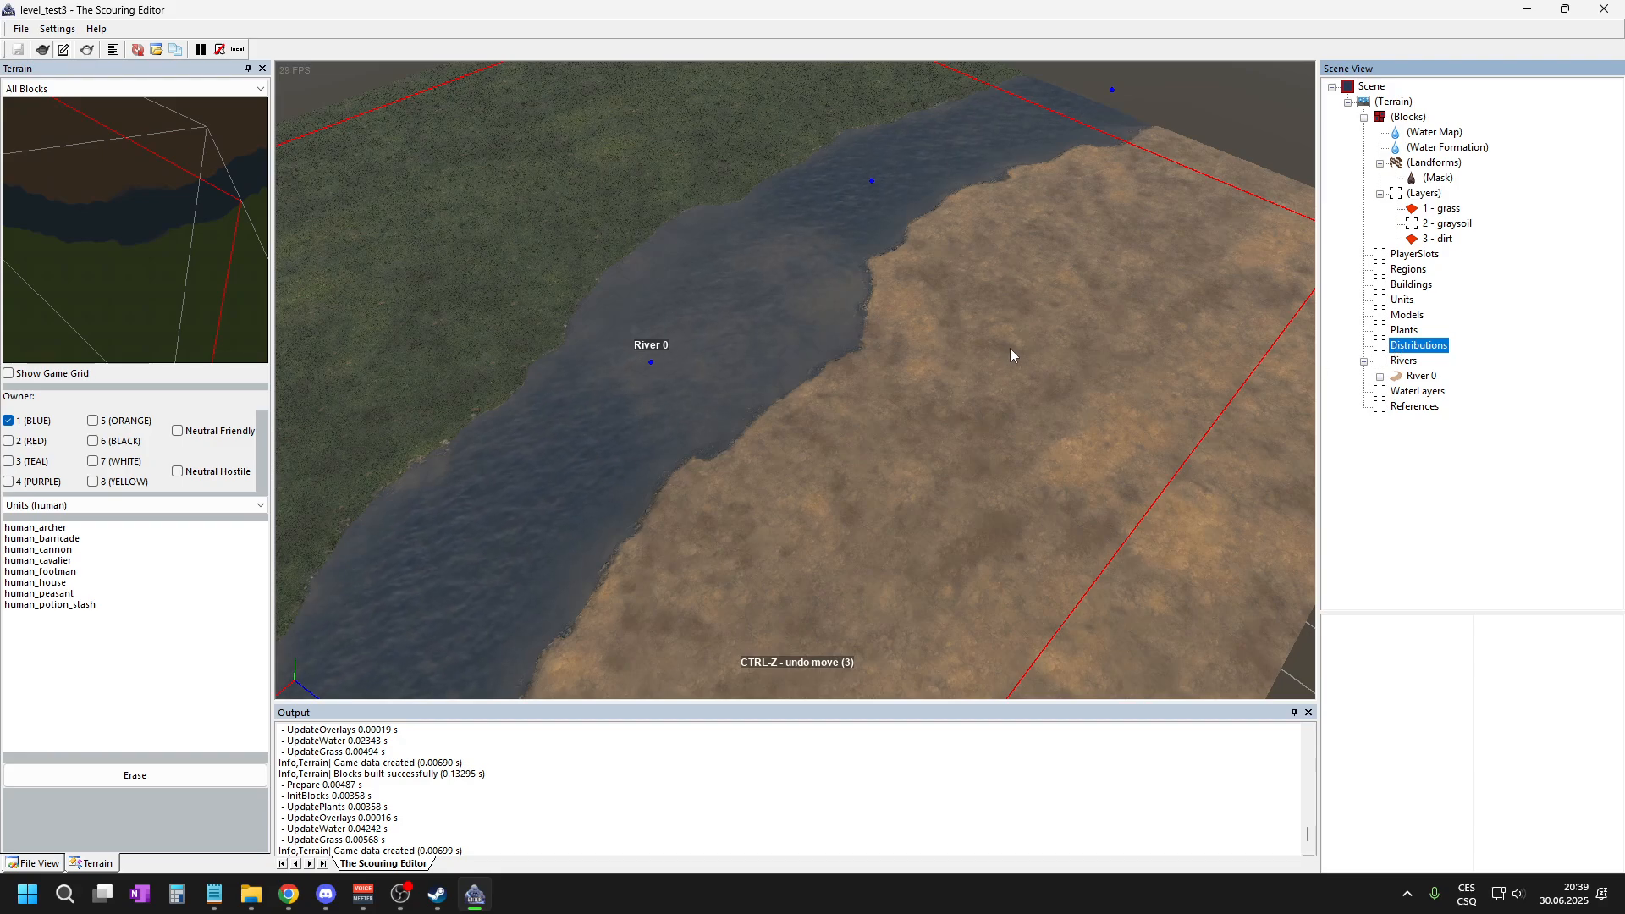
pyautogui.scroll(-4, 1002, 318)
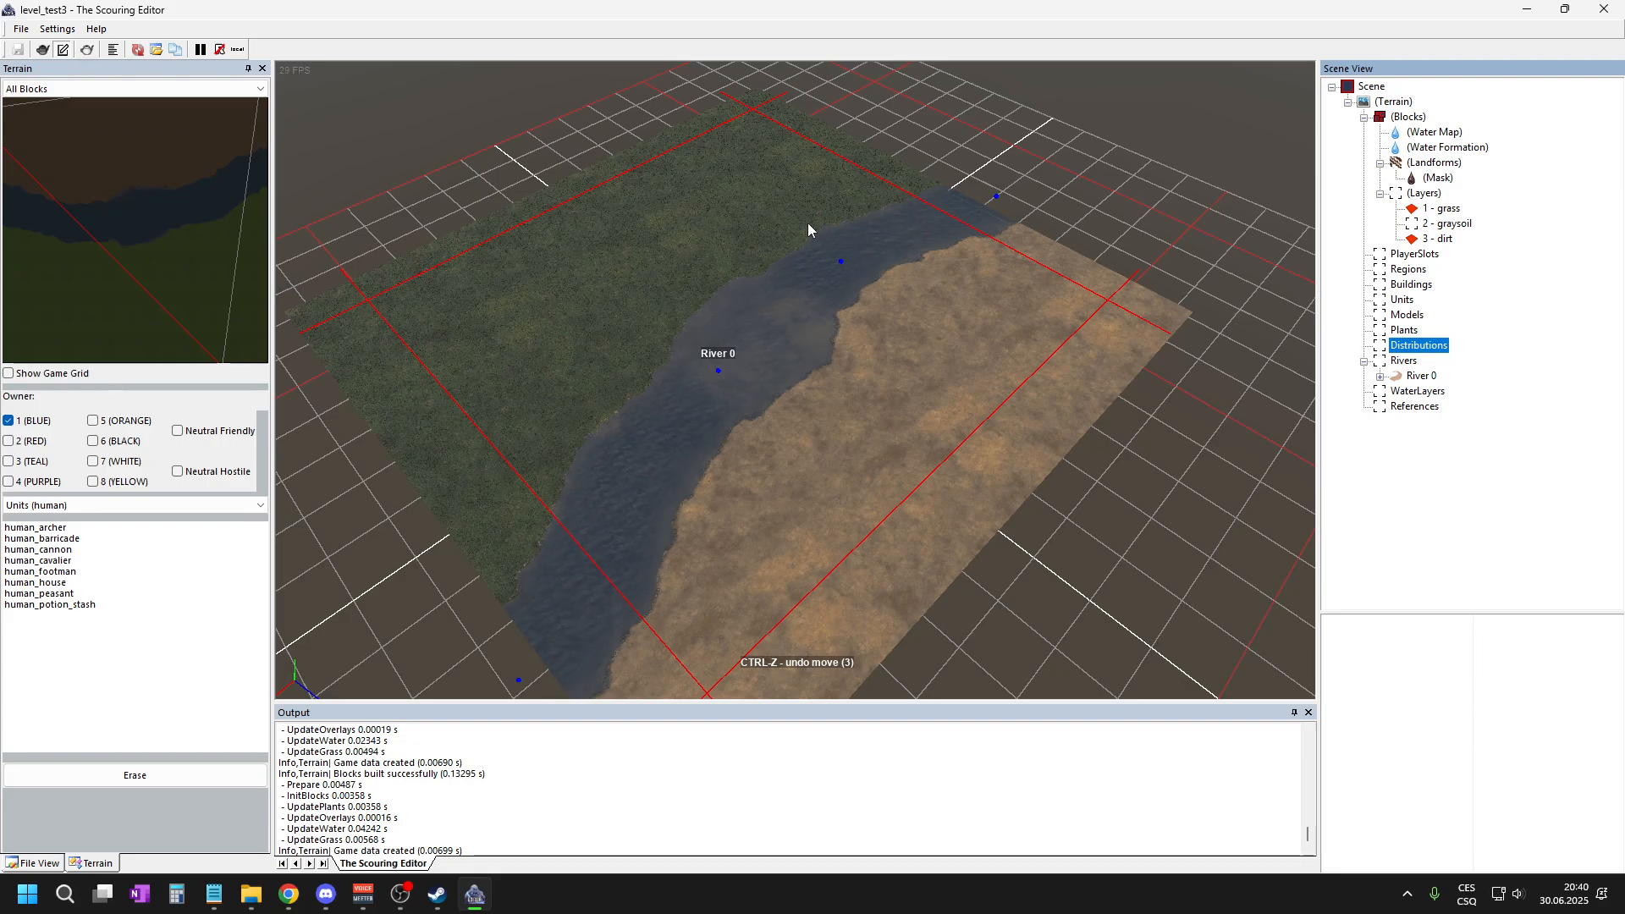
pyautogui.scroll(2, 762, 271)
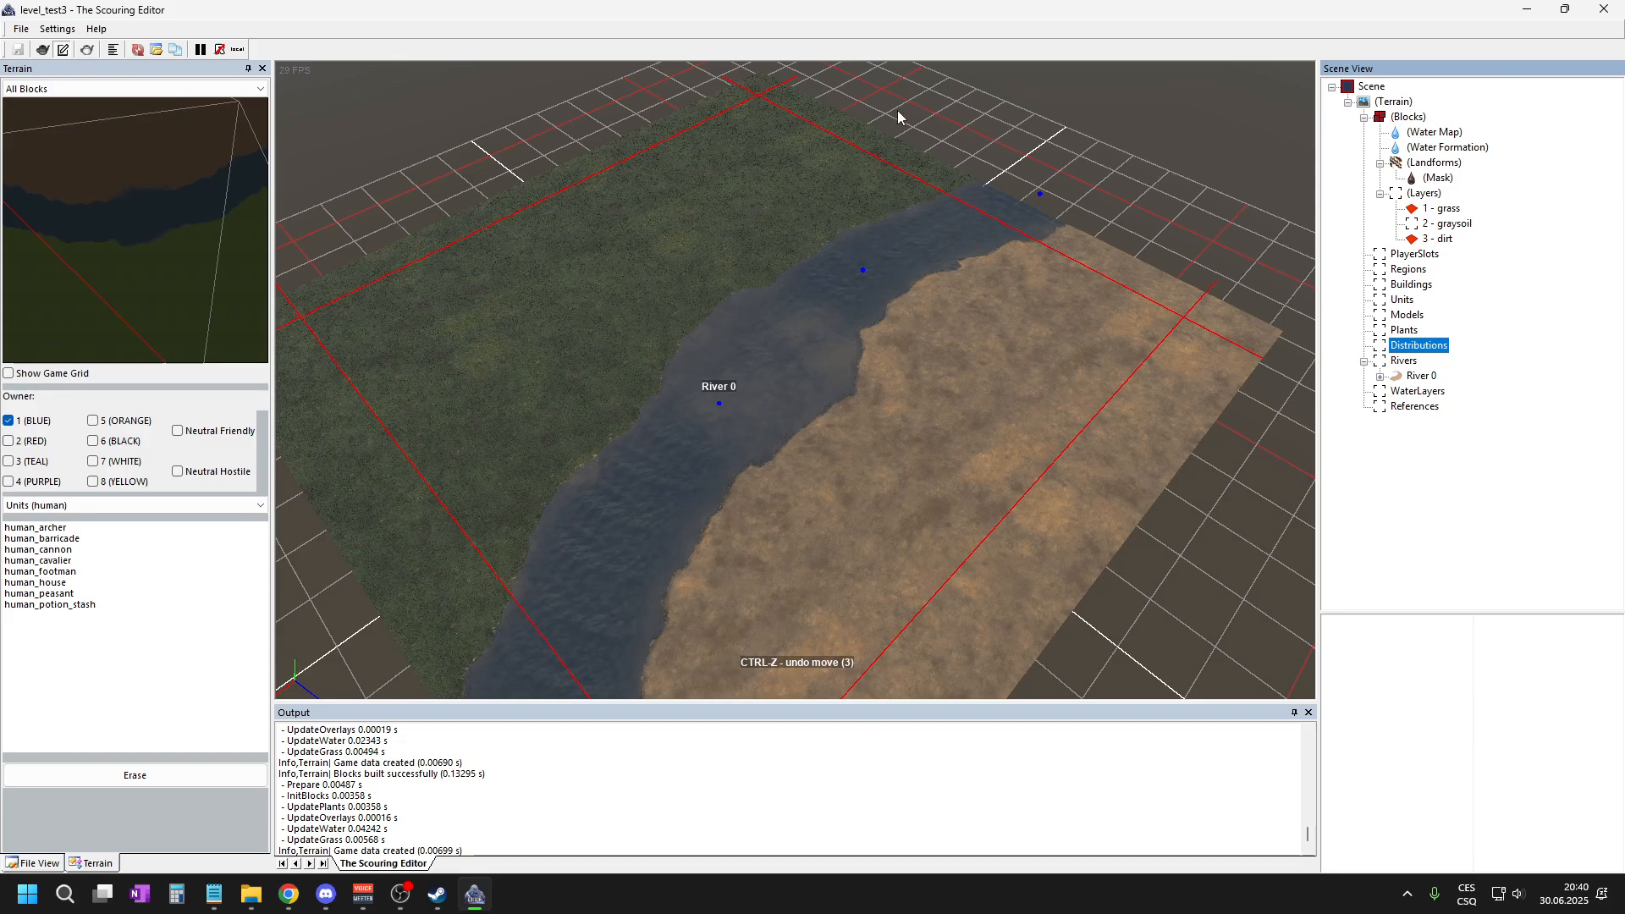
pyautogui.rightClick(1421, 347)
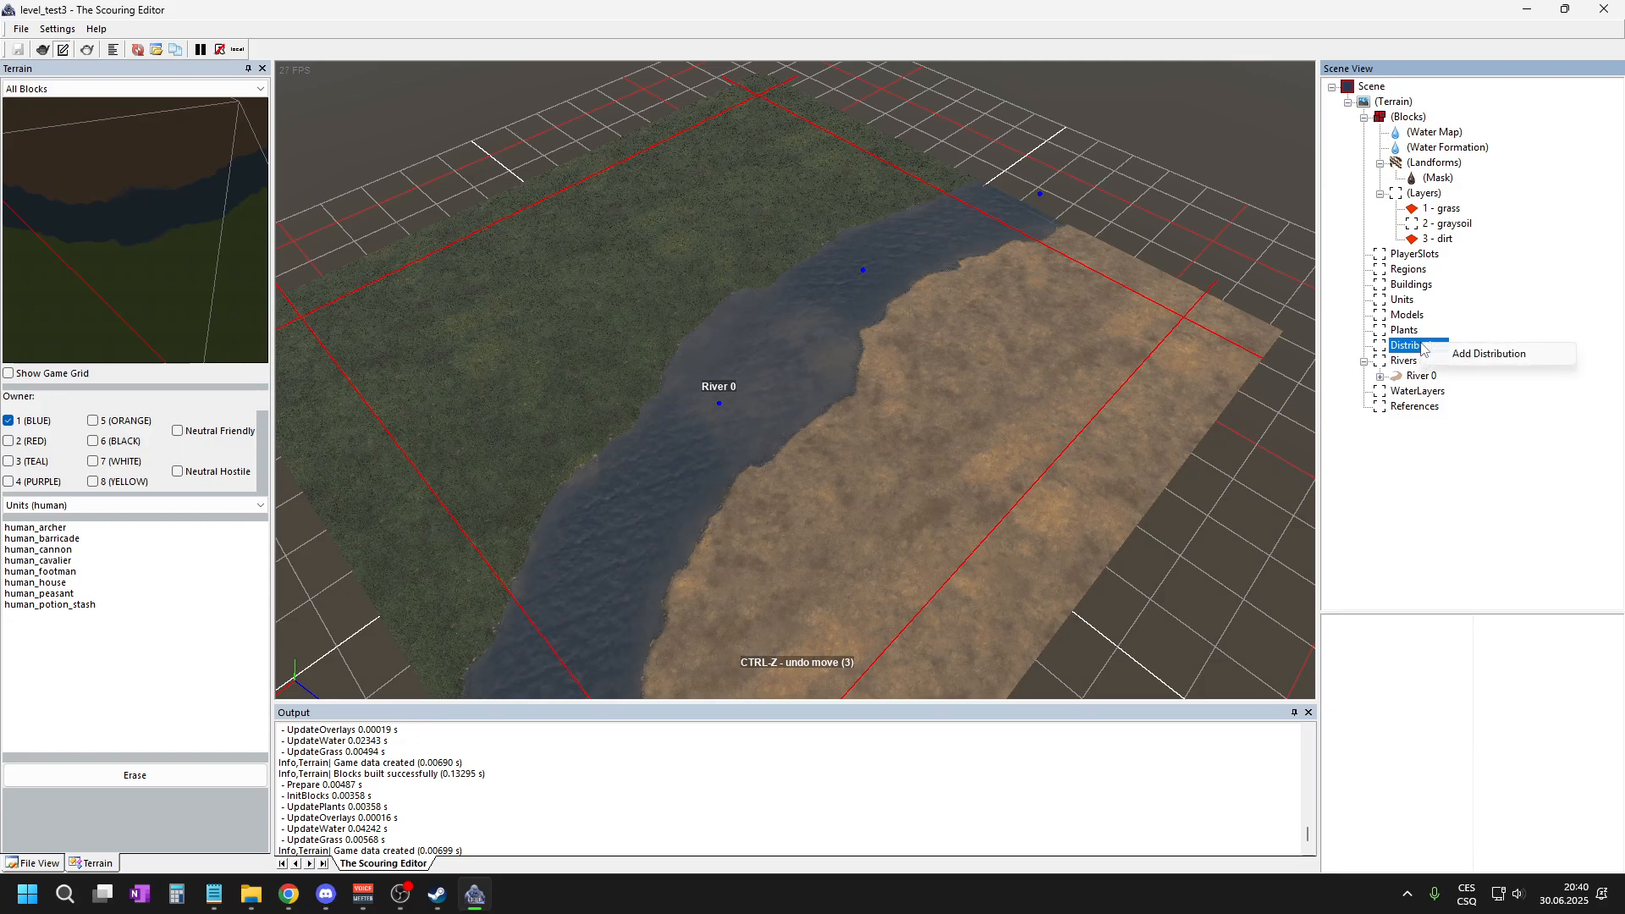
pyautogui.click(1490, 354)
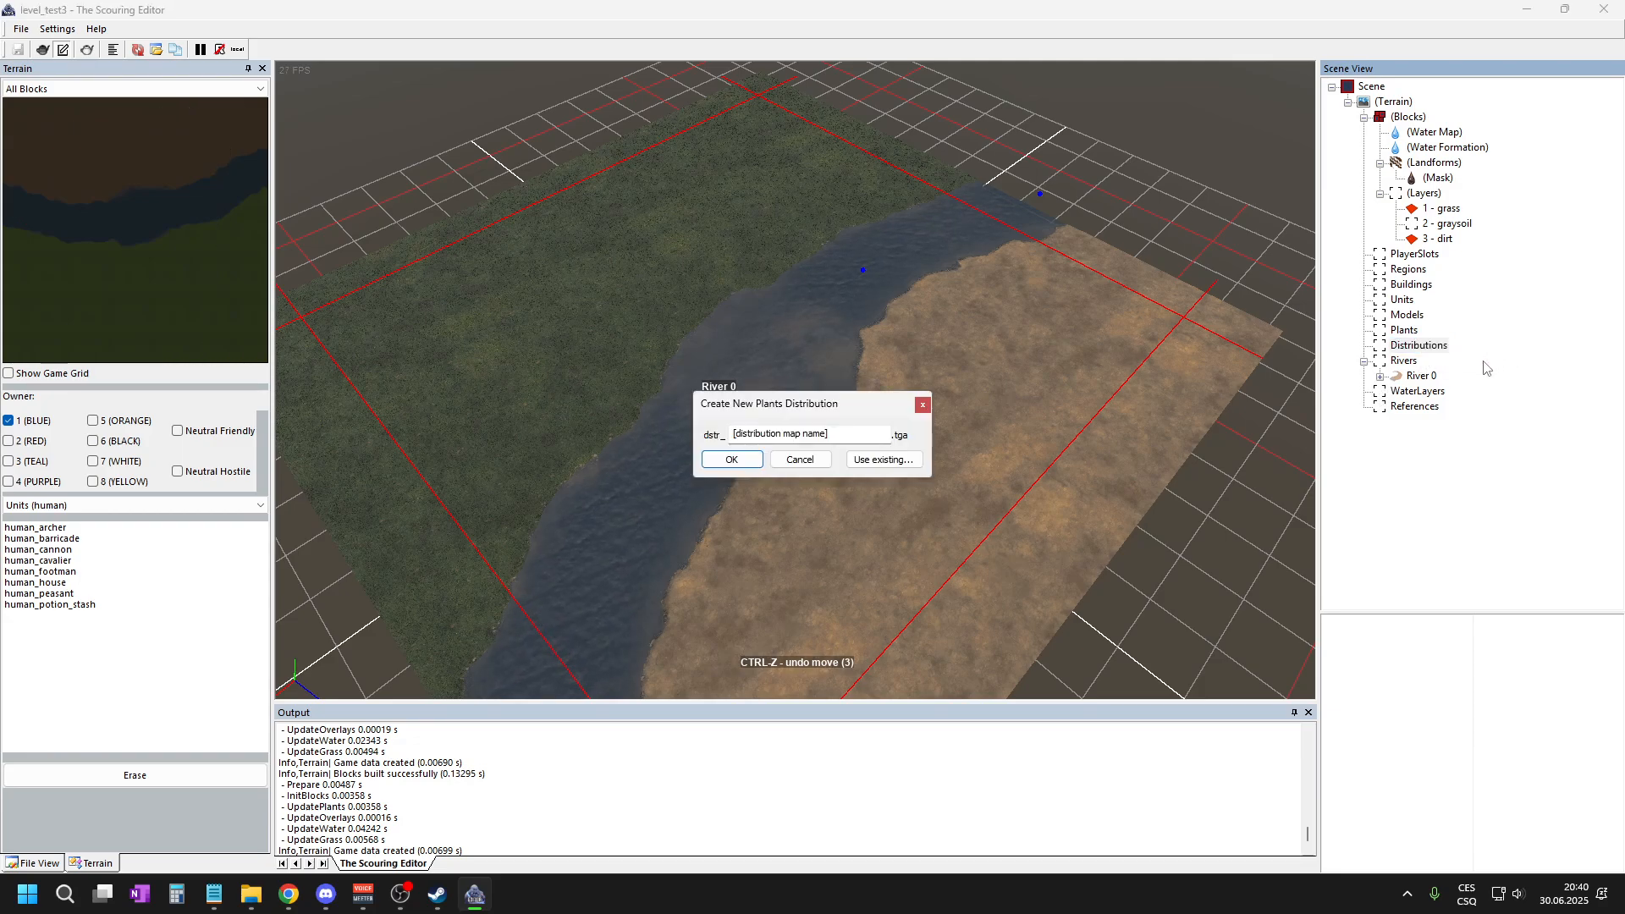
pyautogui.click(840, 435)
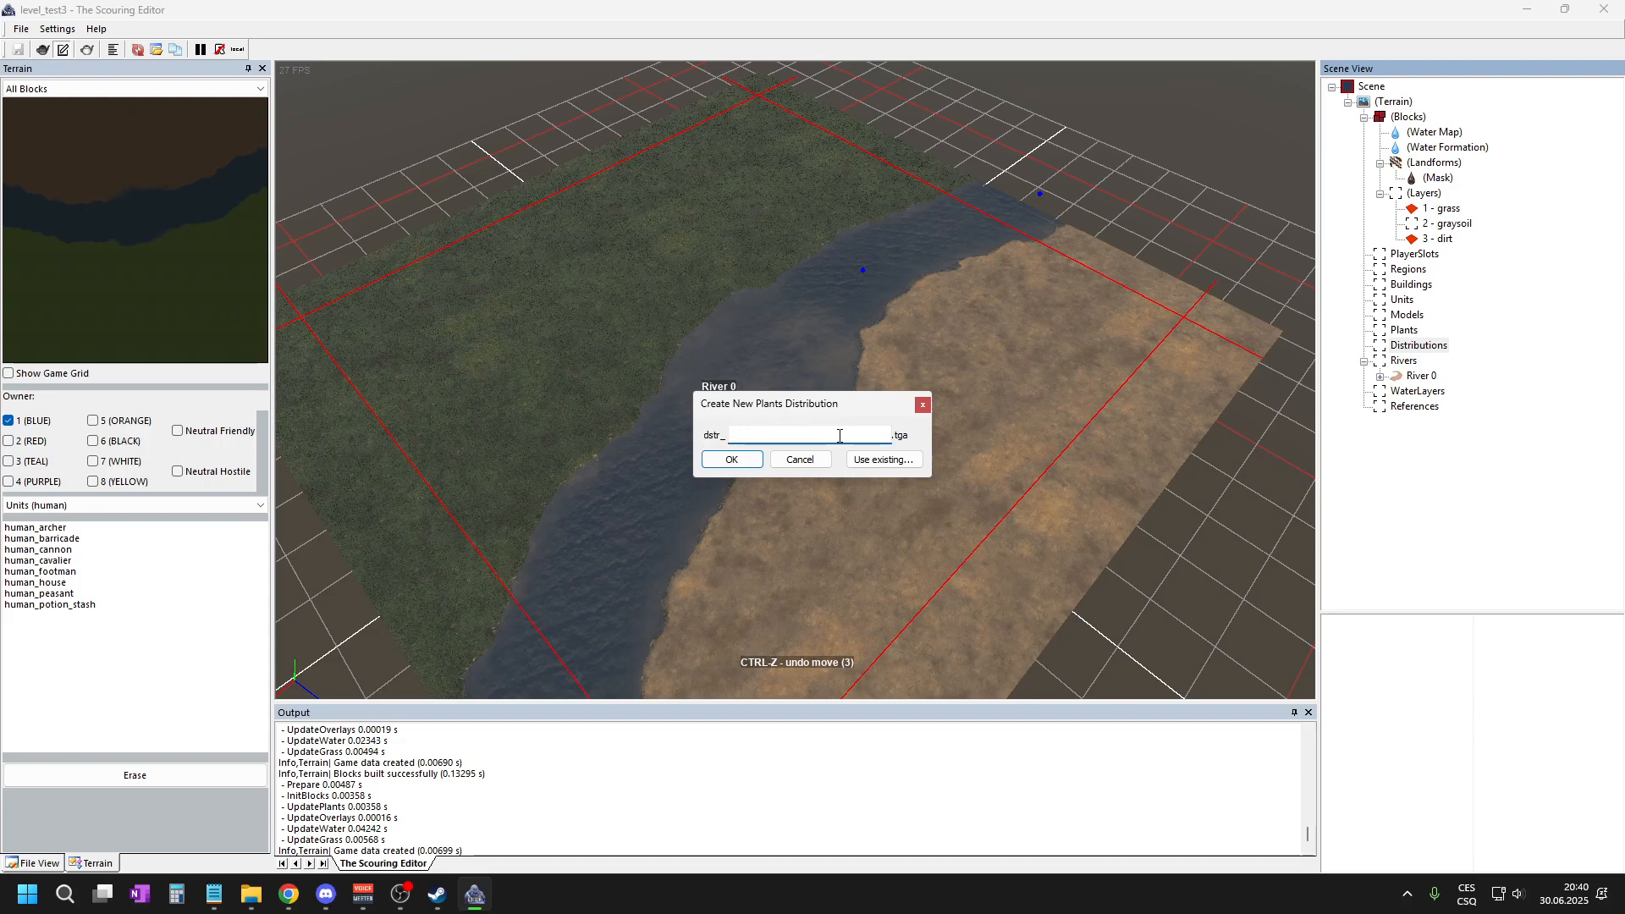
pyautogui.write('trees')
pyautogui.click(732, 458)
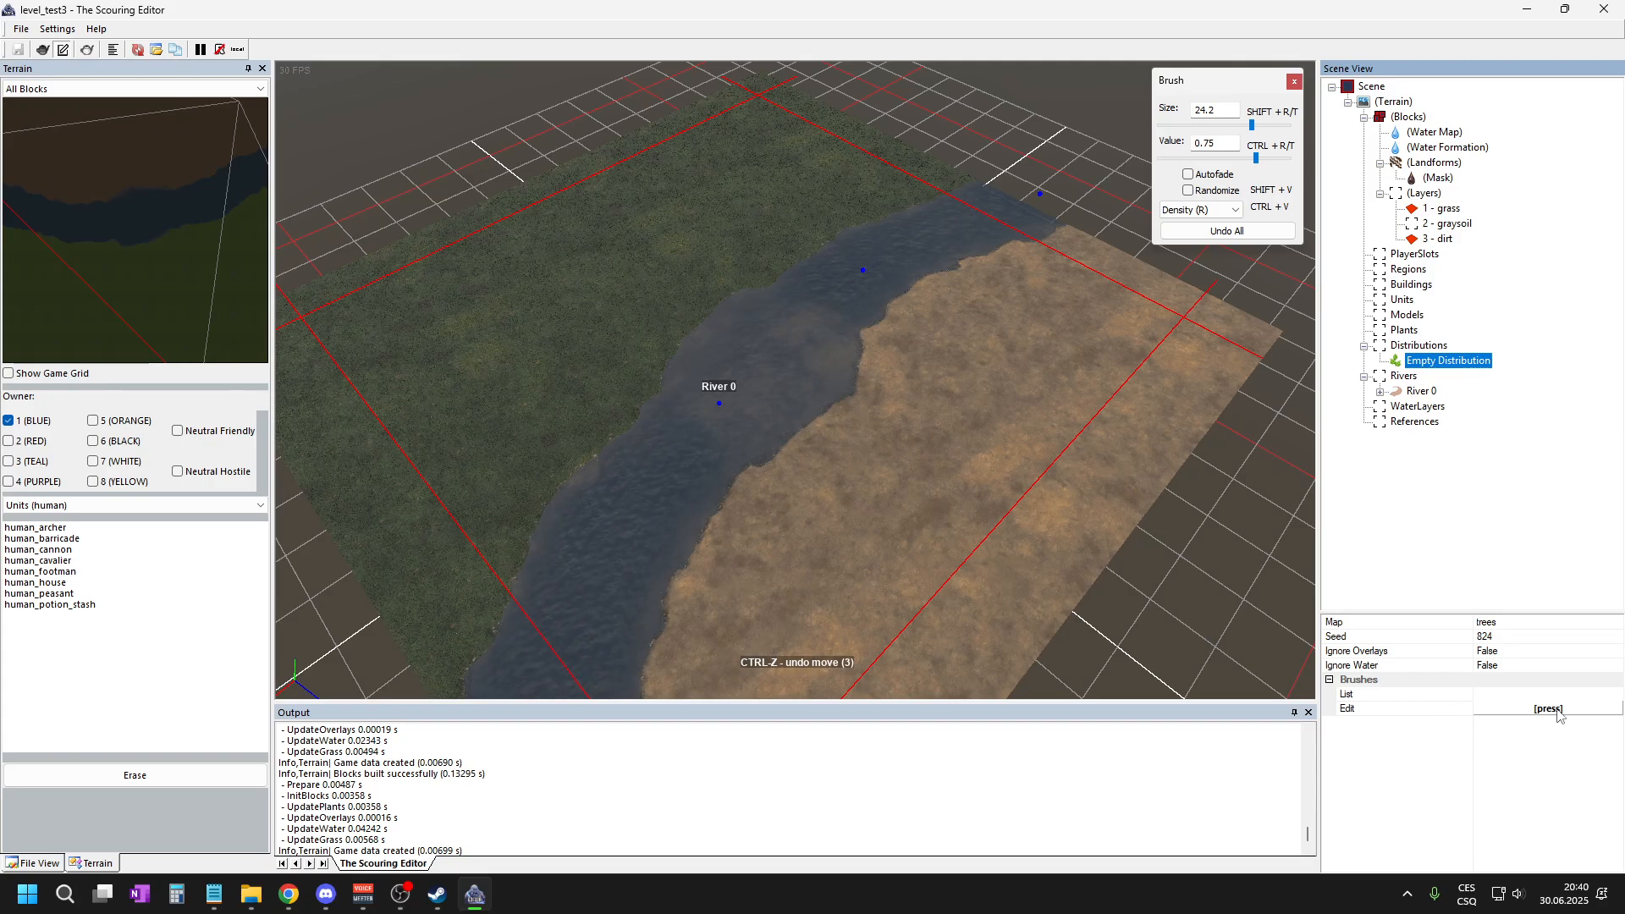
# - Open the trees distribution's brush selection and add the Firs and FirsUnderwood brushes
pyautogui.click(1557, 712)
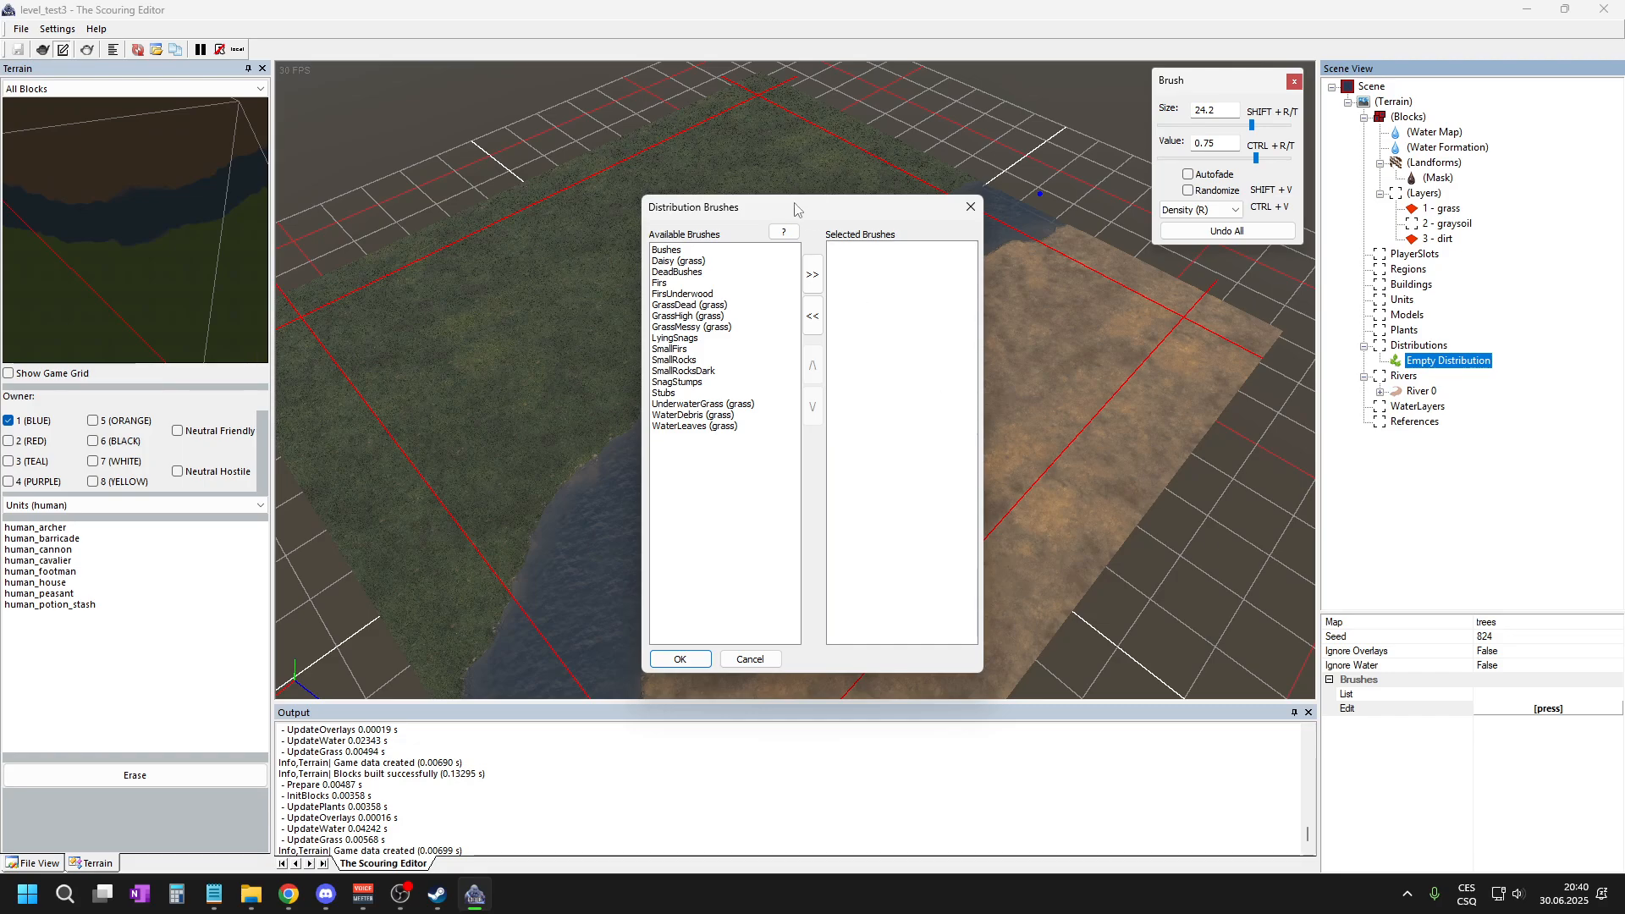
pyautogui.moveTo(795, 209); pyautogui.dragTo(789, 186)
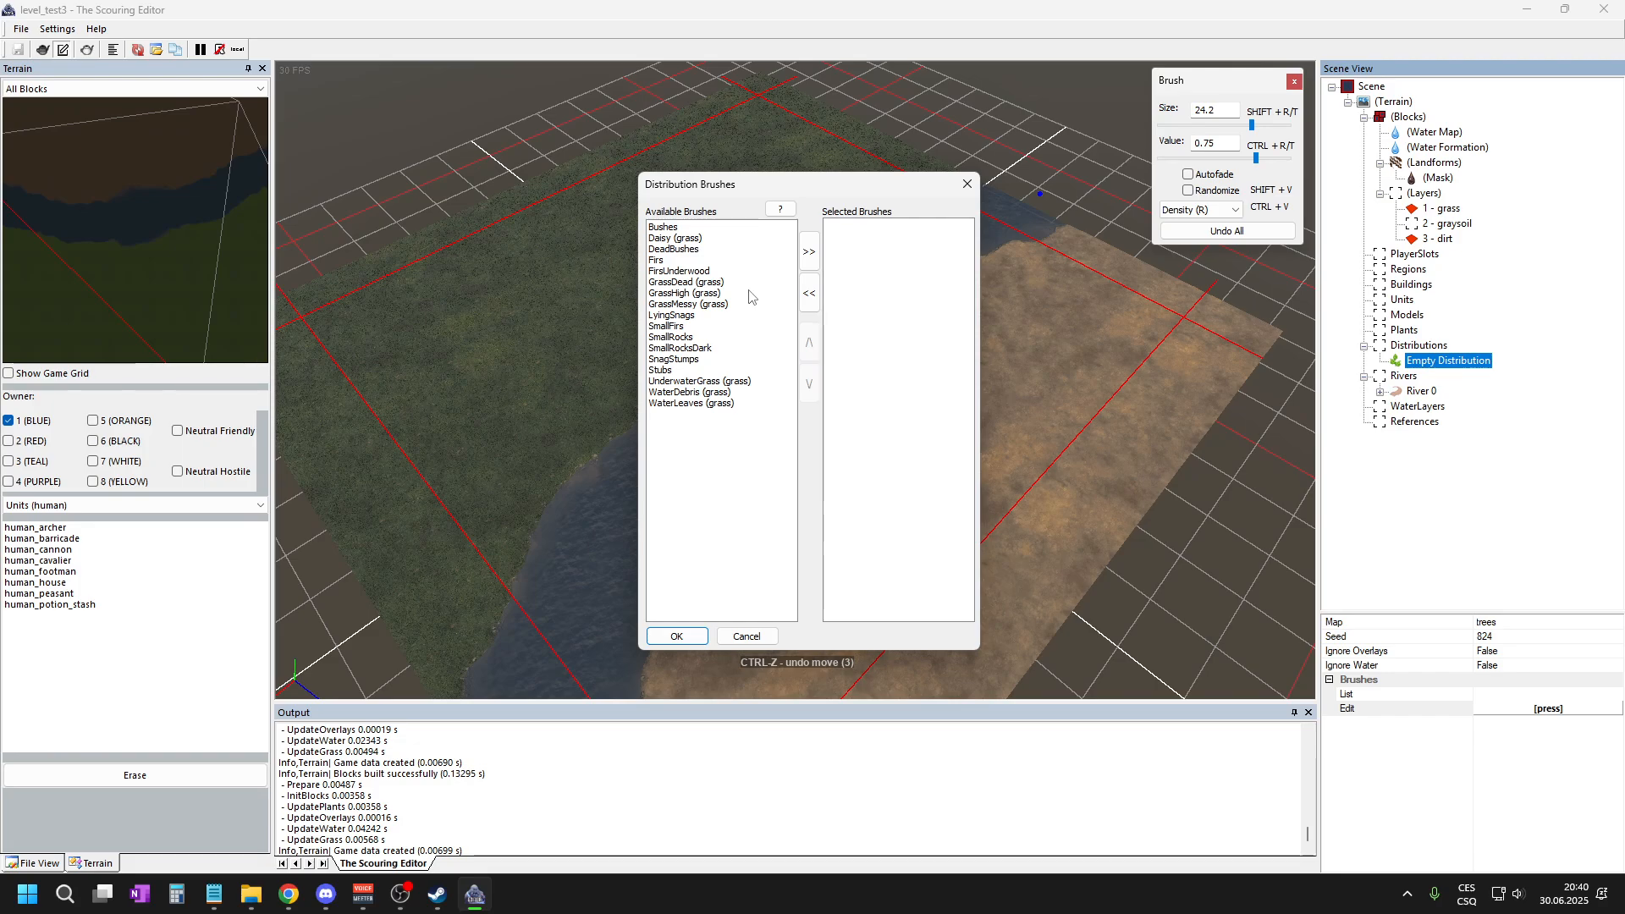
pyautogui.click(674, 262)
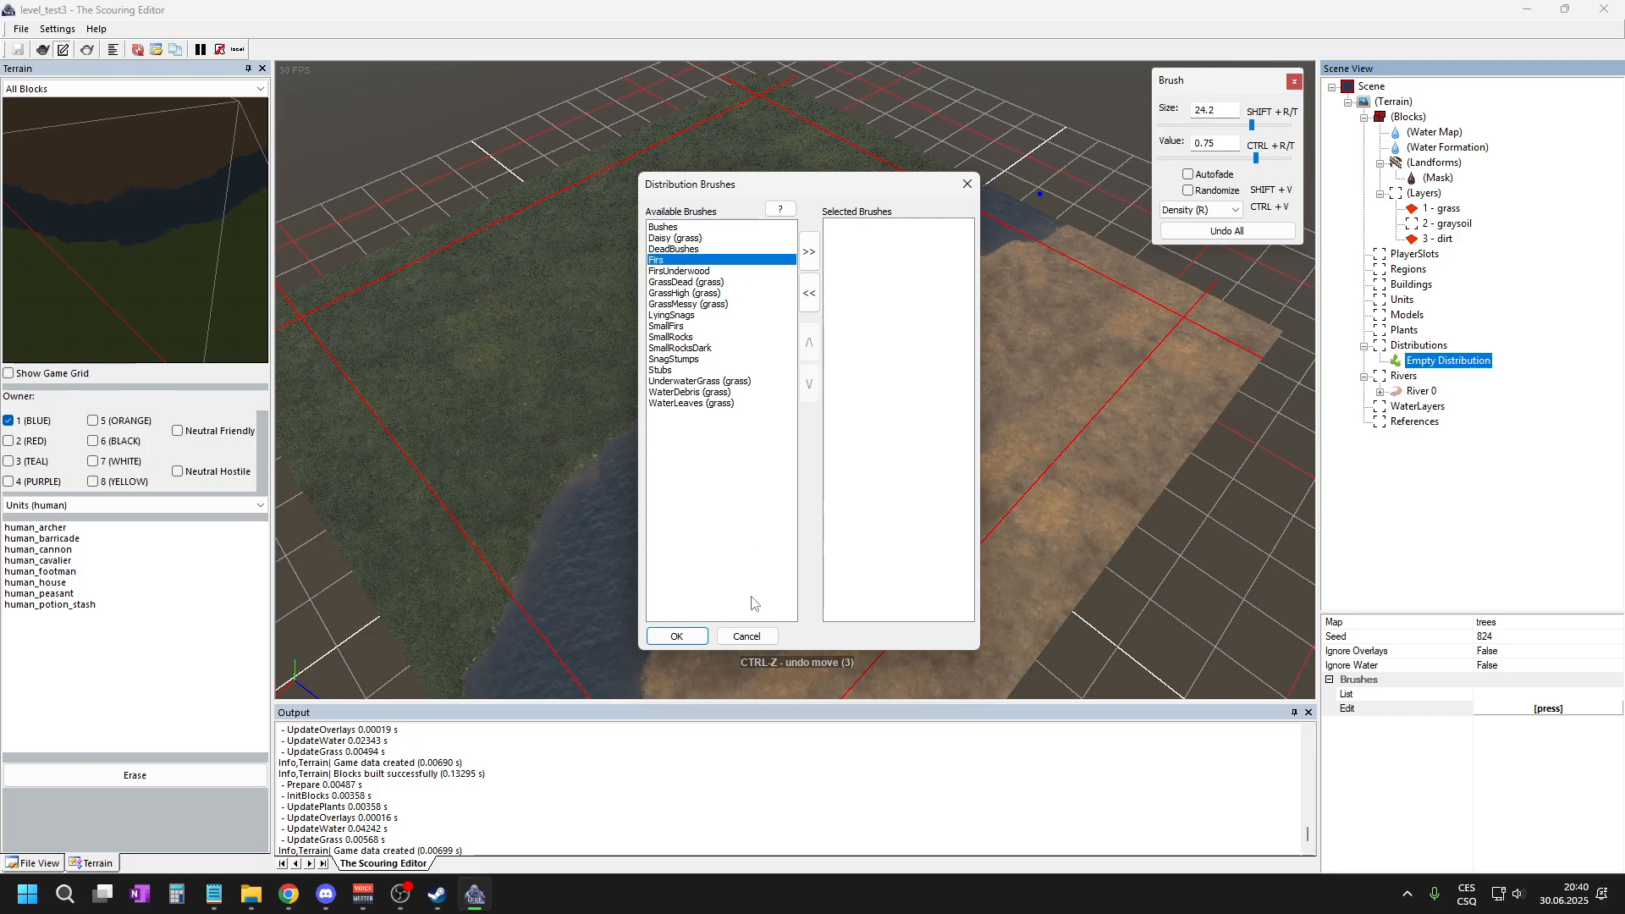
pyautogui.click(809, 252)
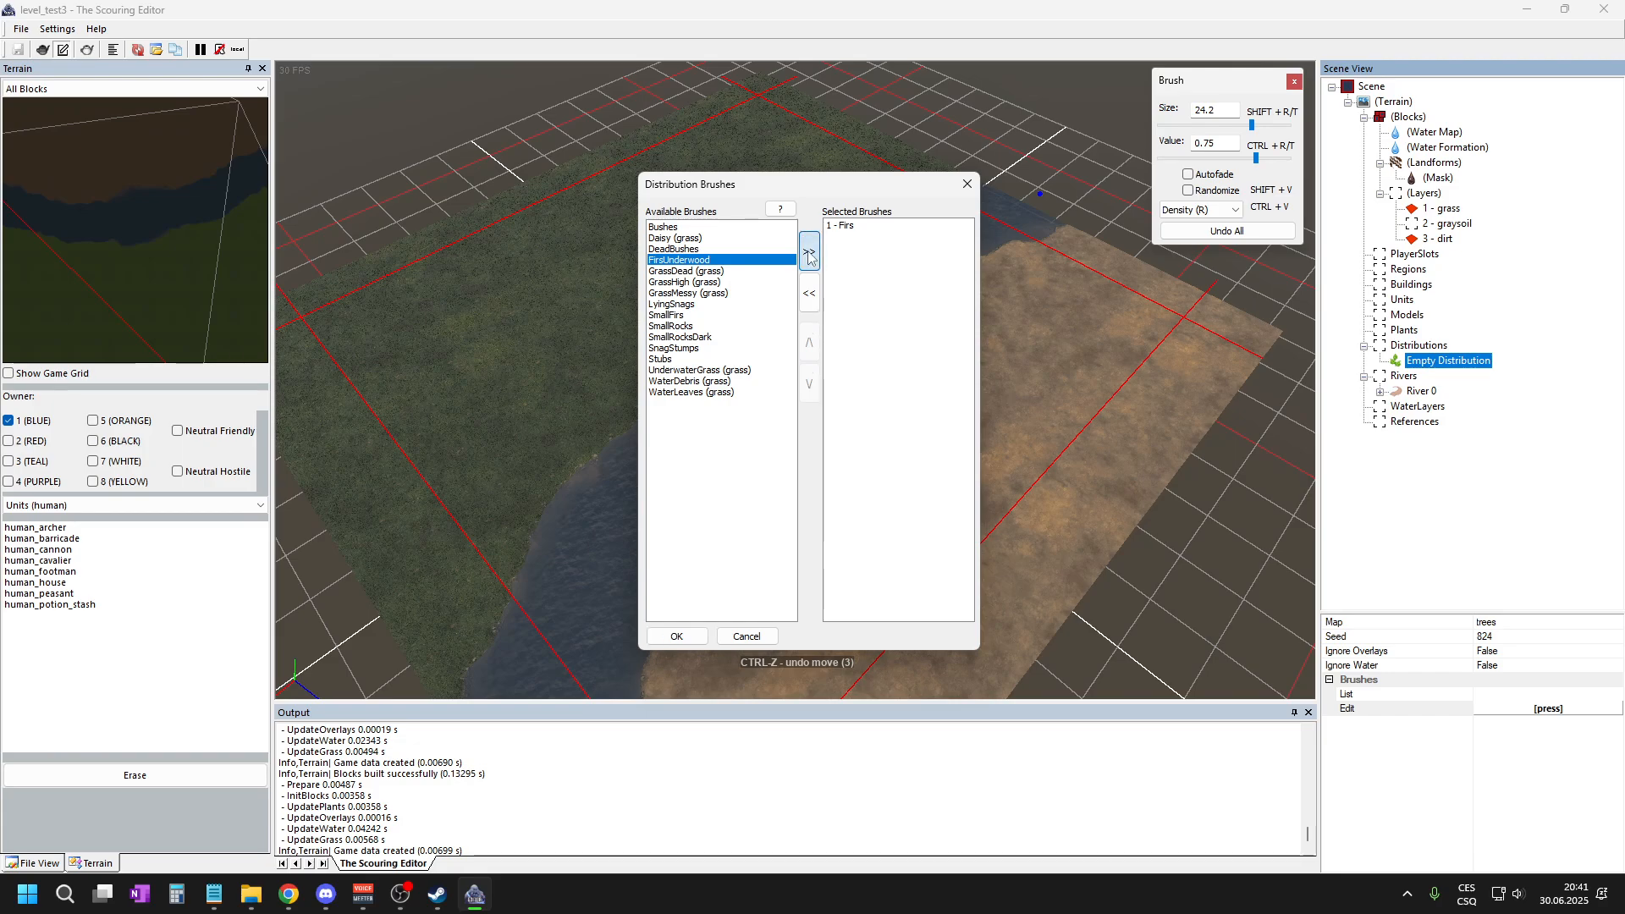
pyautogui.click(809, 252)
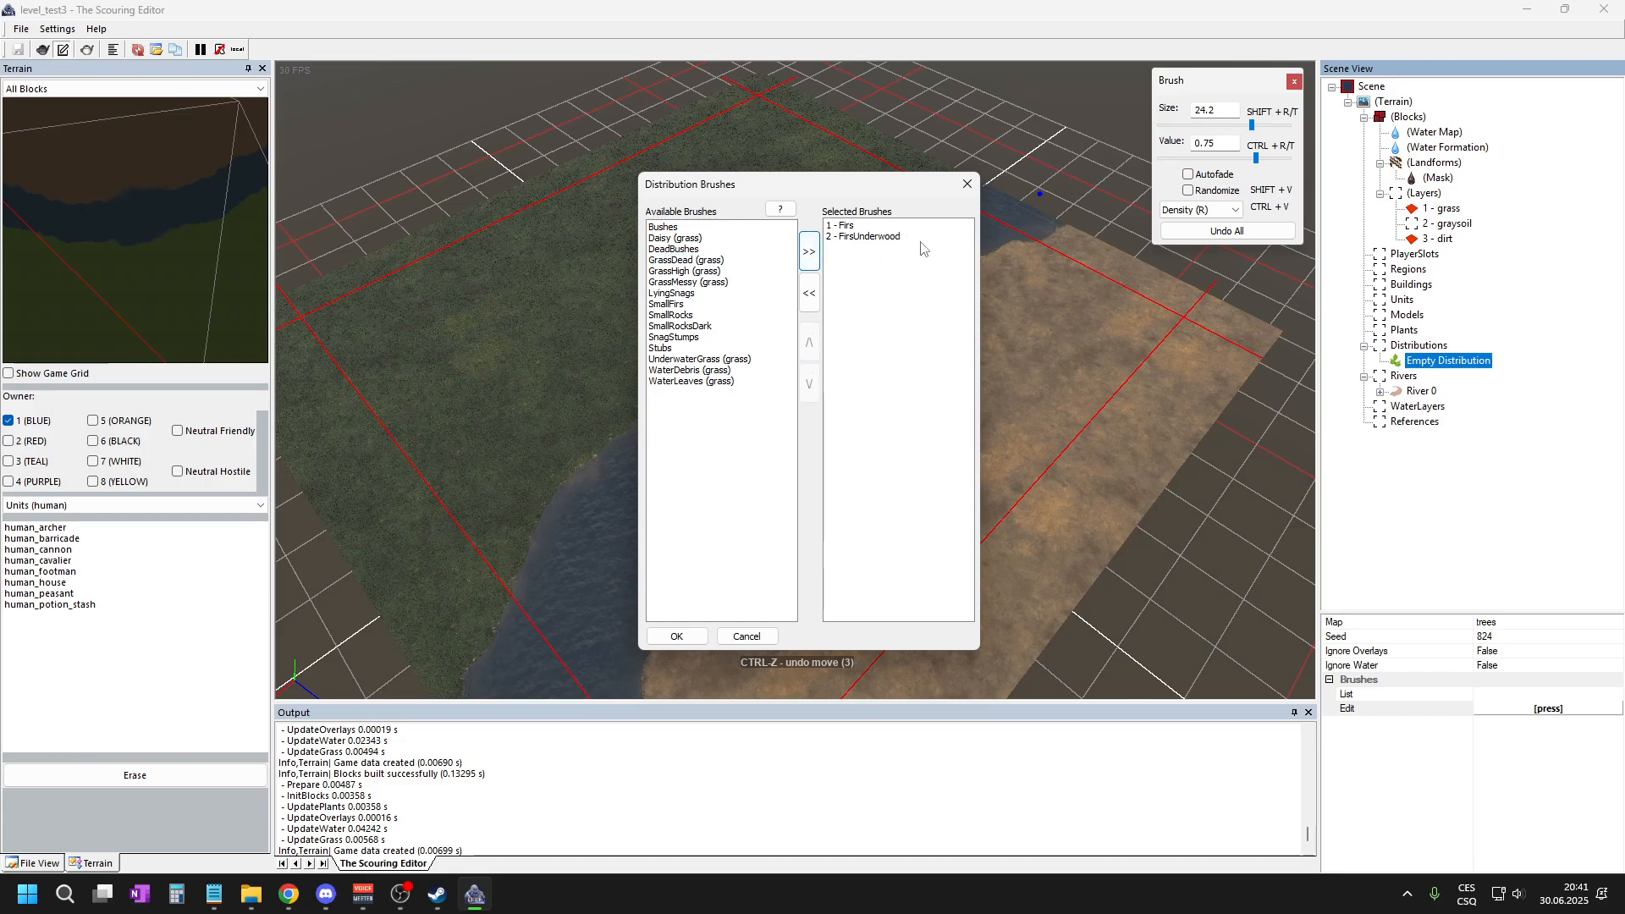
# - Remove FirsUnderwood and Firs from the trees distribution's selected brushes
pyautogui.click(682, 260)
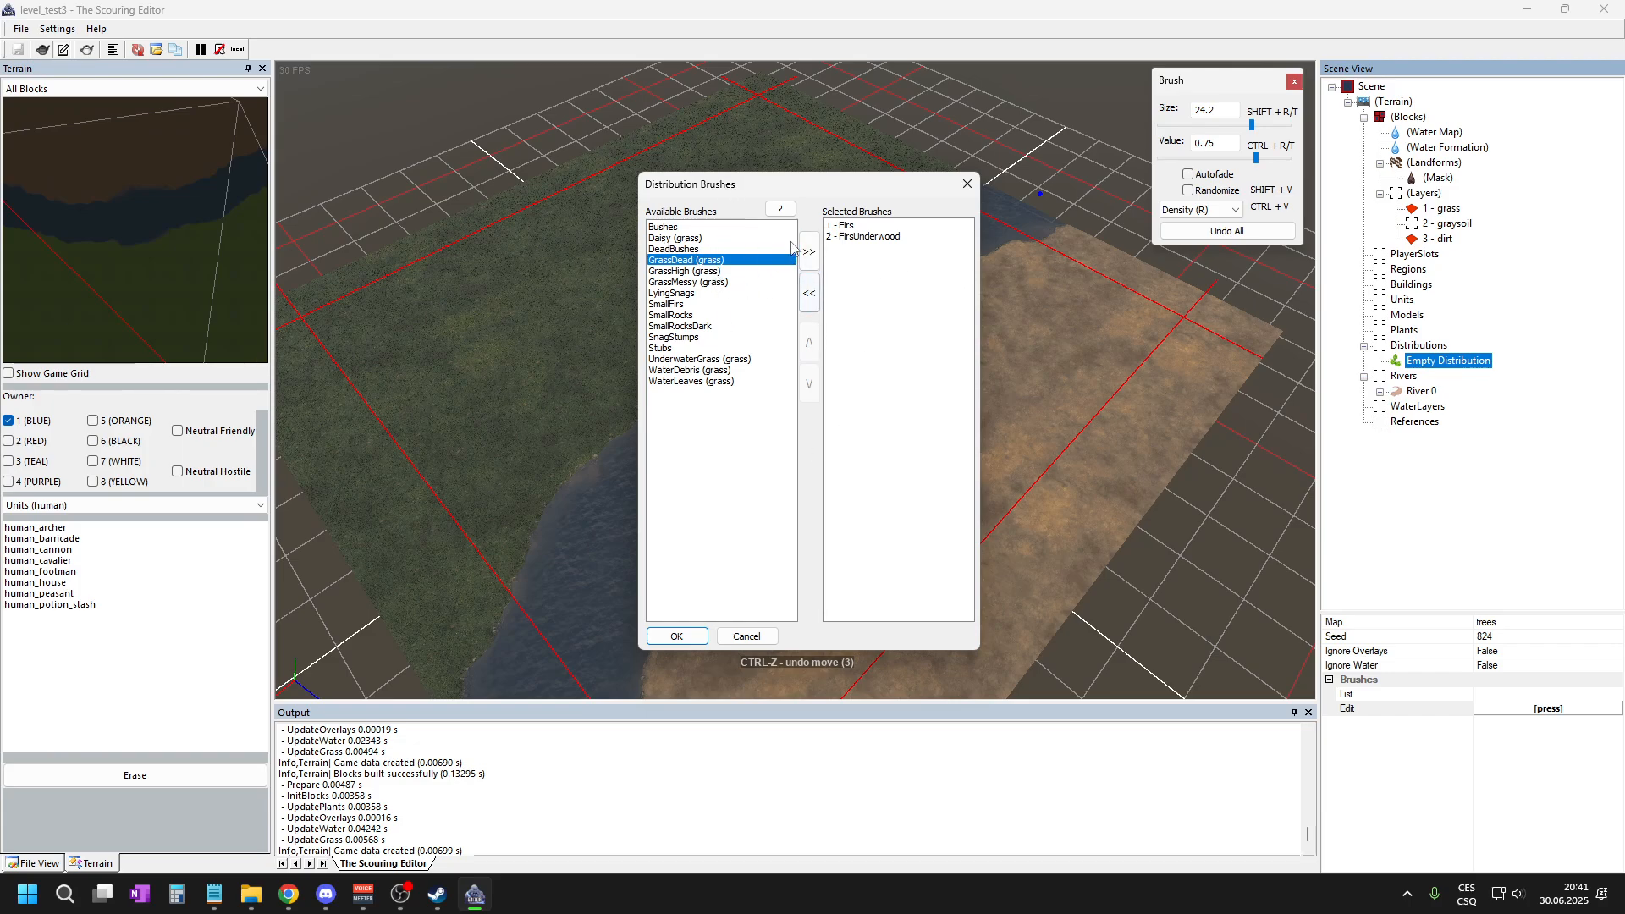
pyautogui.click(865, 237)
pyautogui.click(811, 294)
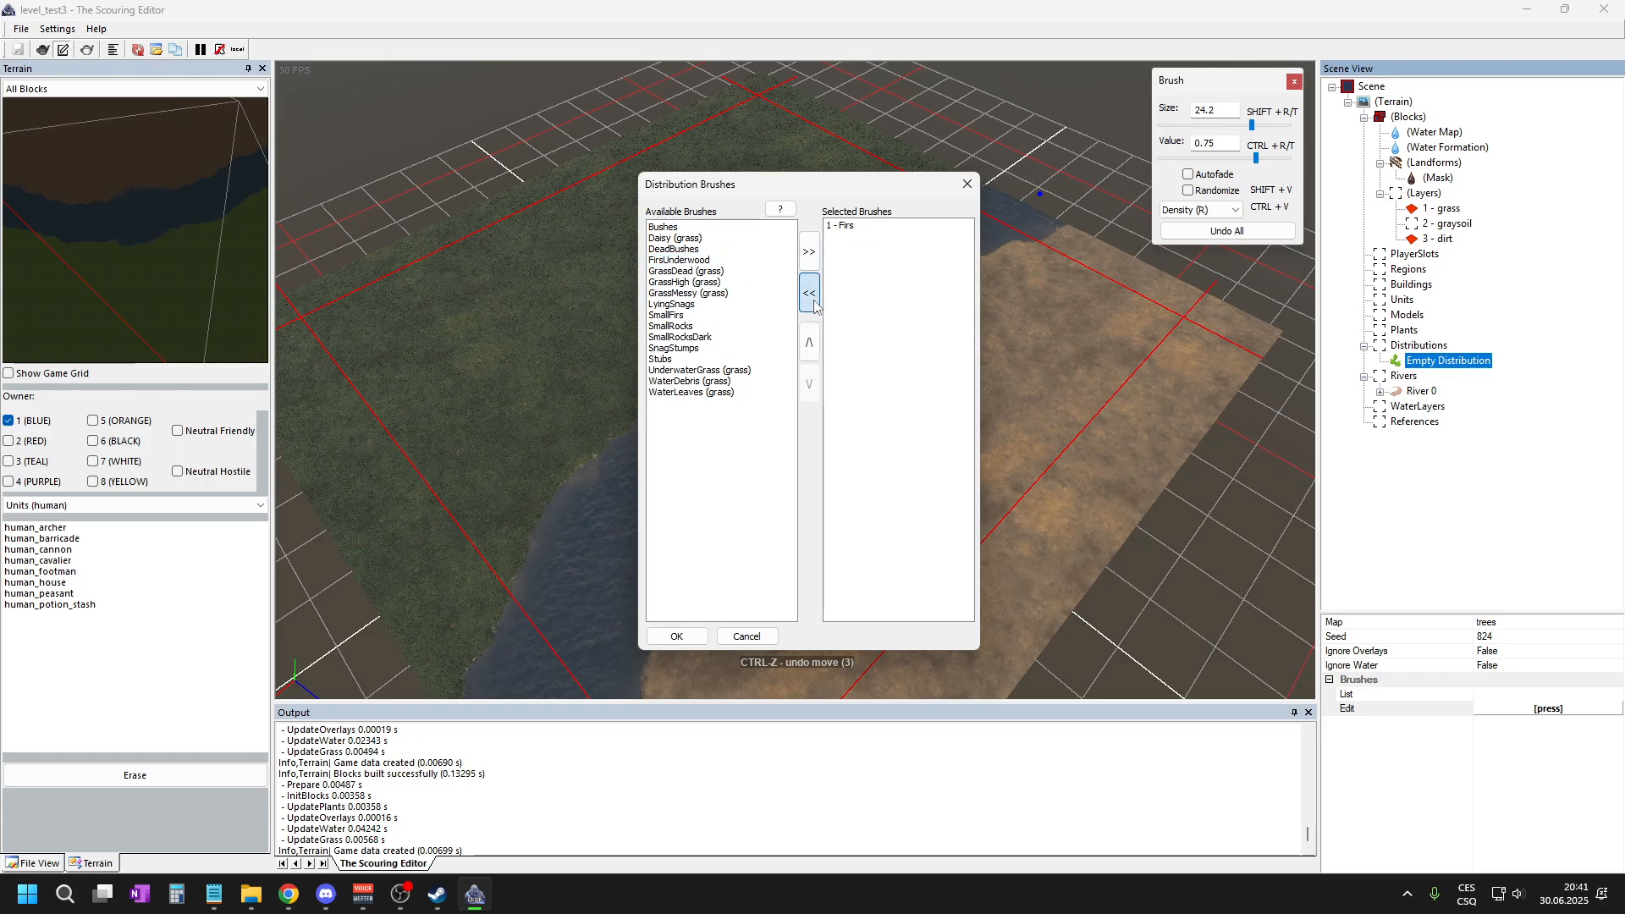
pyautogui.doubleClick(857, 226)
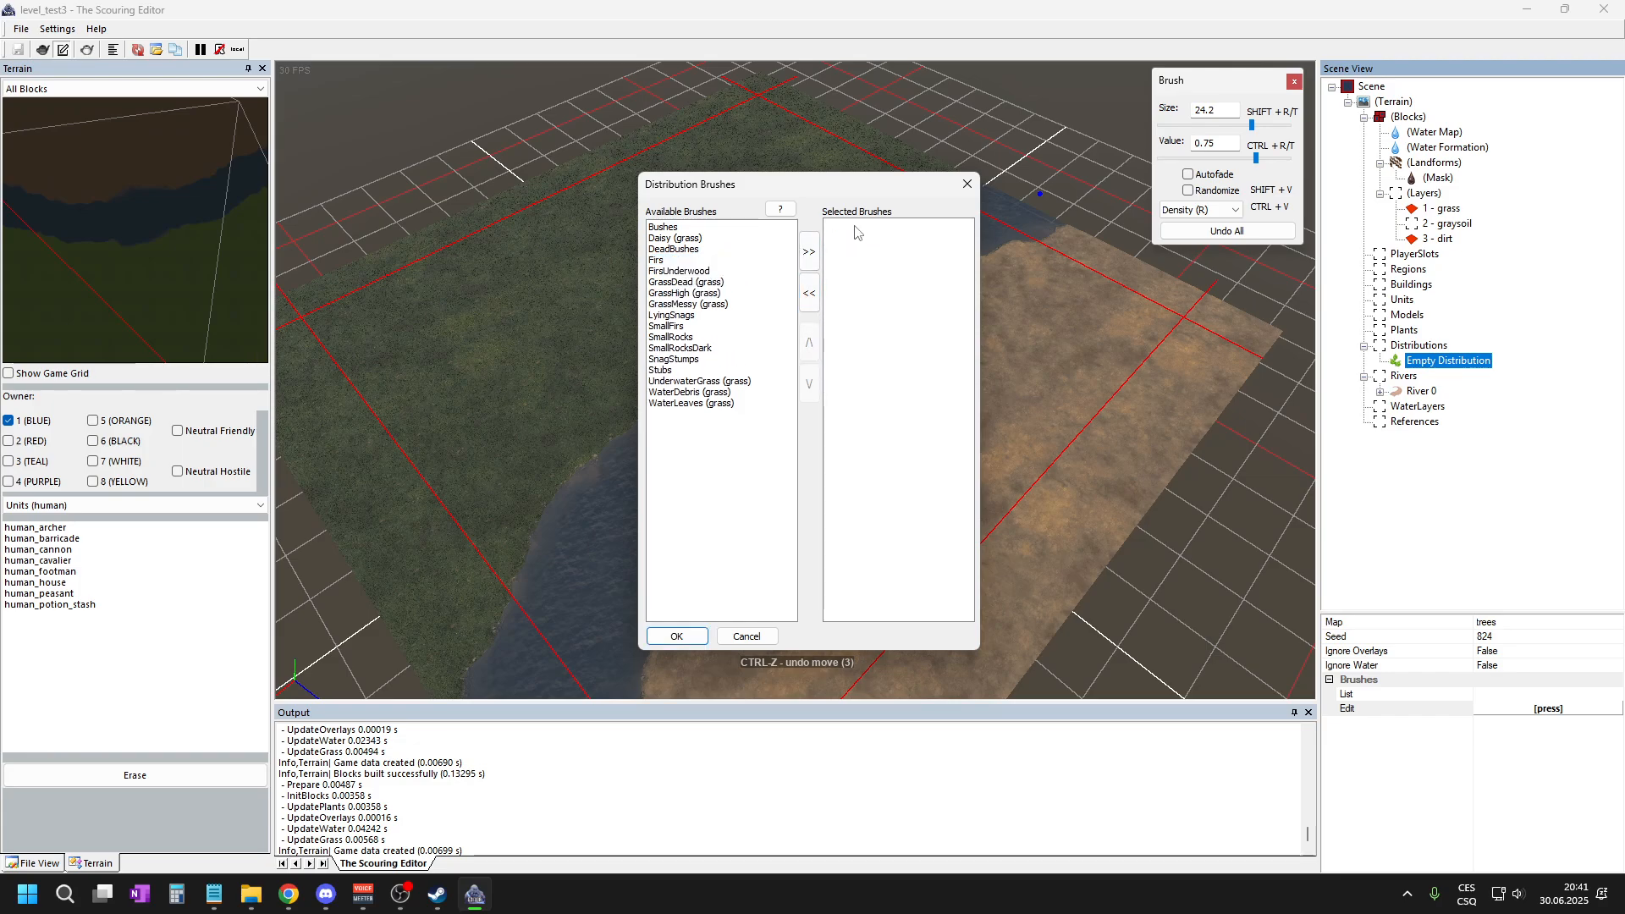
# - Add Firs and FirsUnderwood to the trees distribution's selected brushes and accept the selection
pyautogui.doubleClick(681, 260)
pyautogui.doubleClick(683, 261)
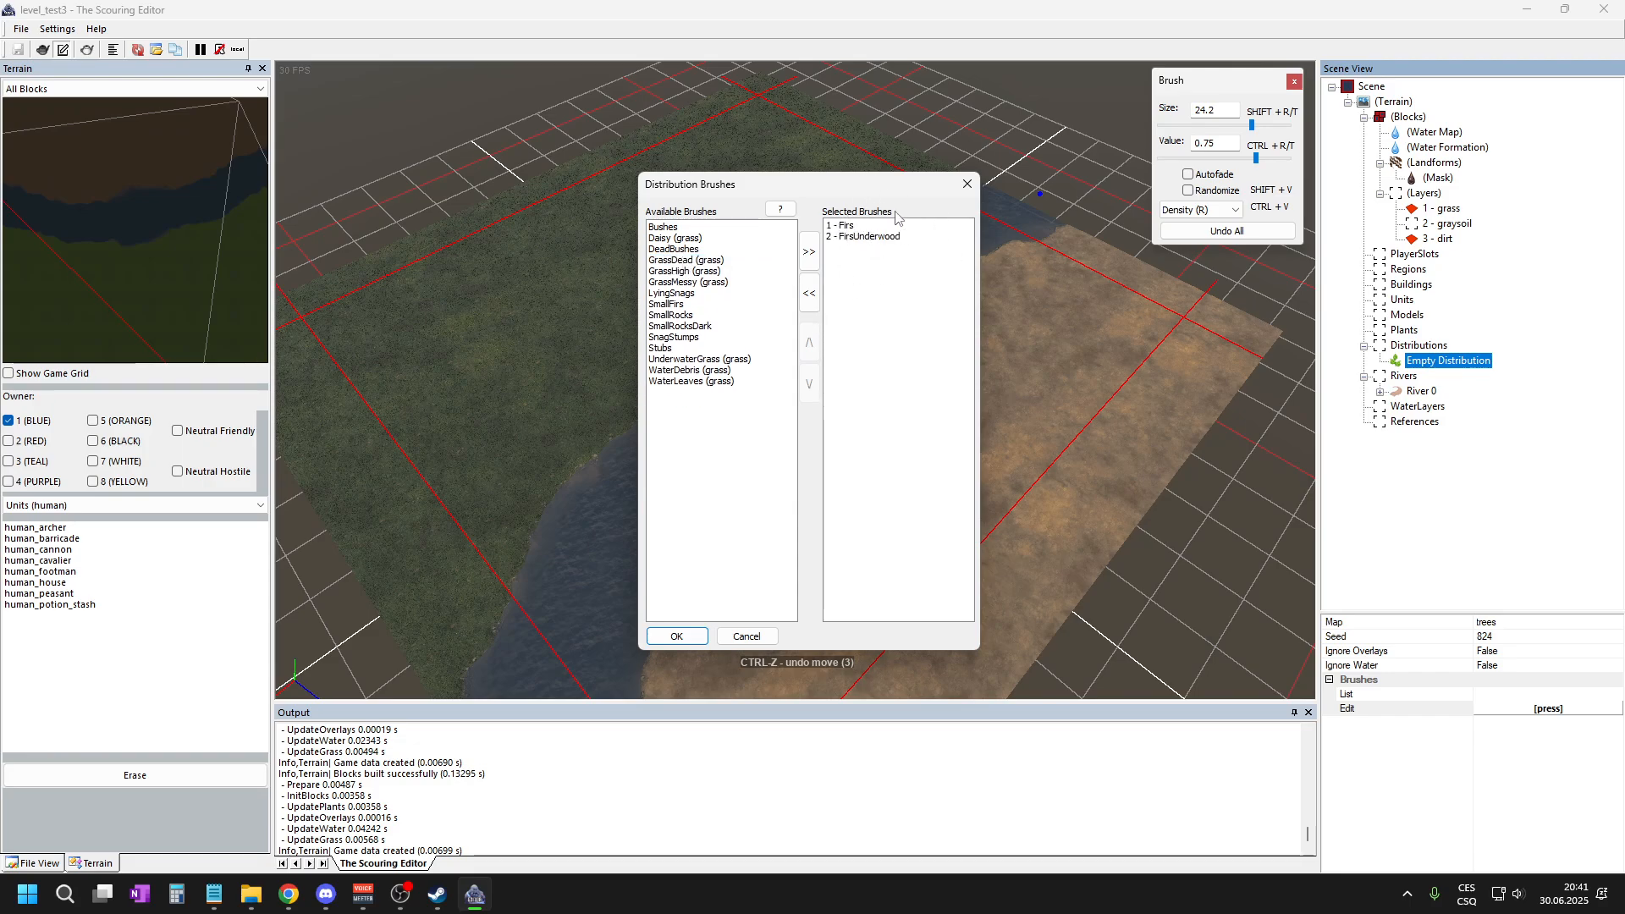
pyautogui.click(678, 637)
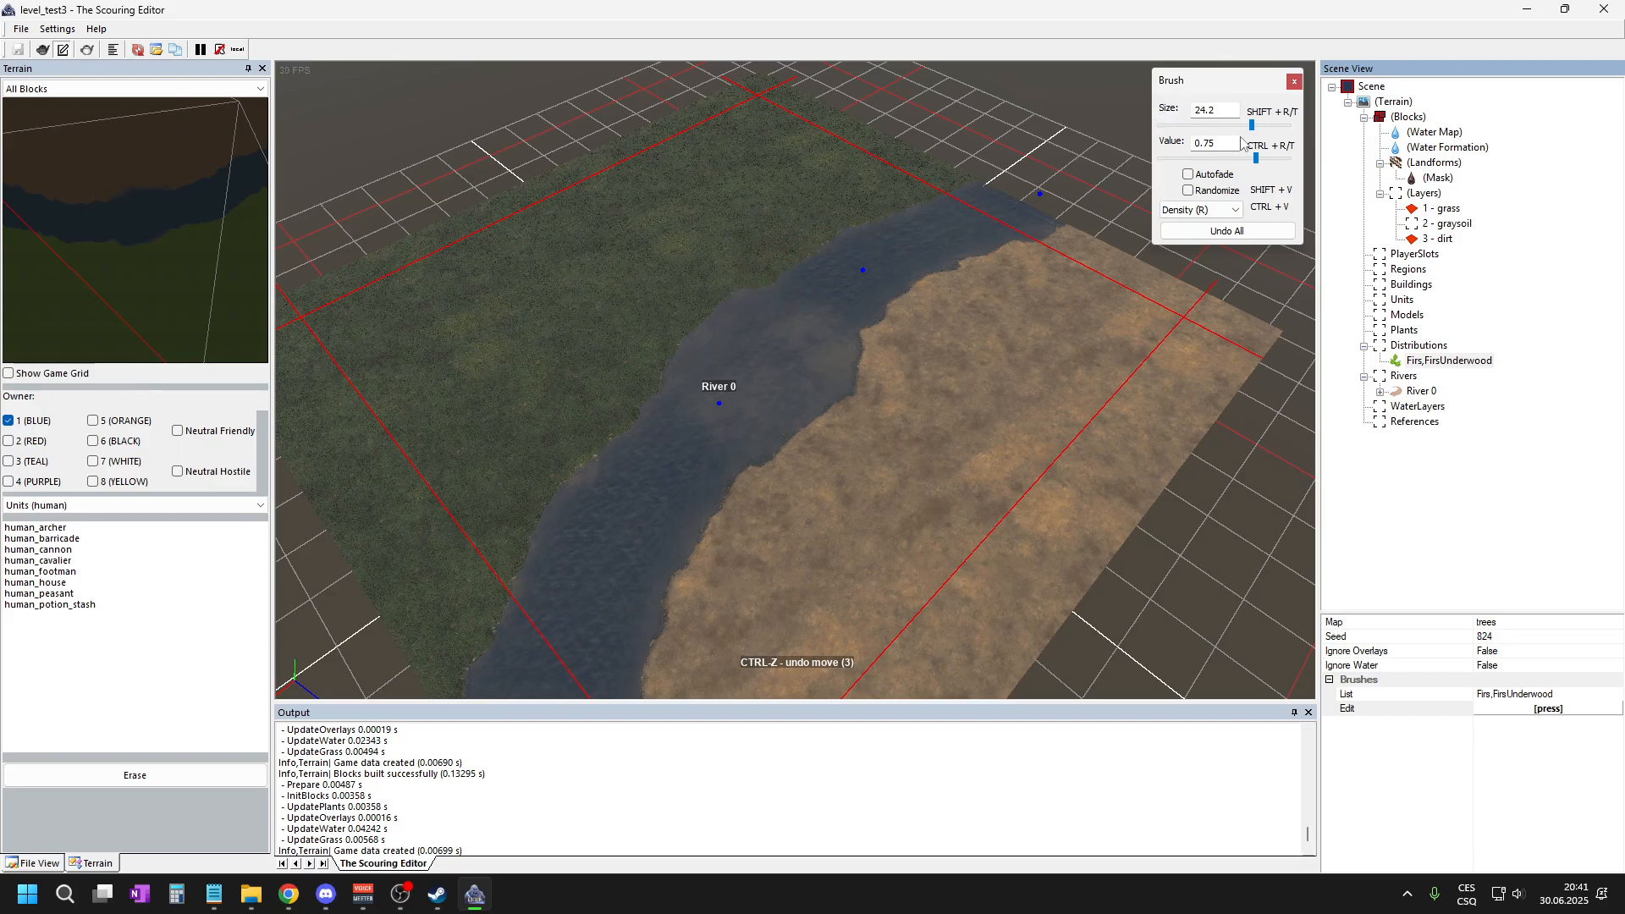
# - Set the brush size to 42.3 and paint Density (R) at value 0.75 over the near grassy corner up to the riverbank
pyautogui.moveTo(1251, 125); pyautogui.dragTo(1273, 127)
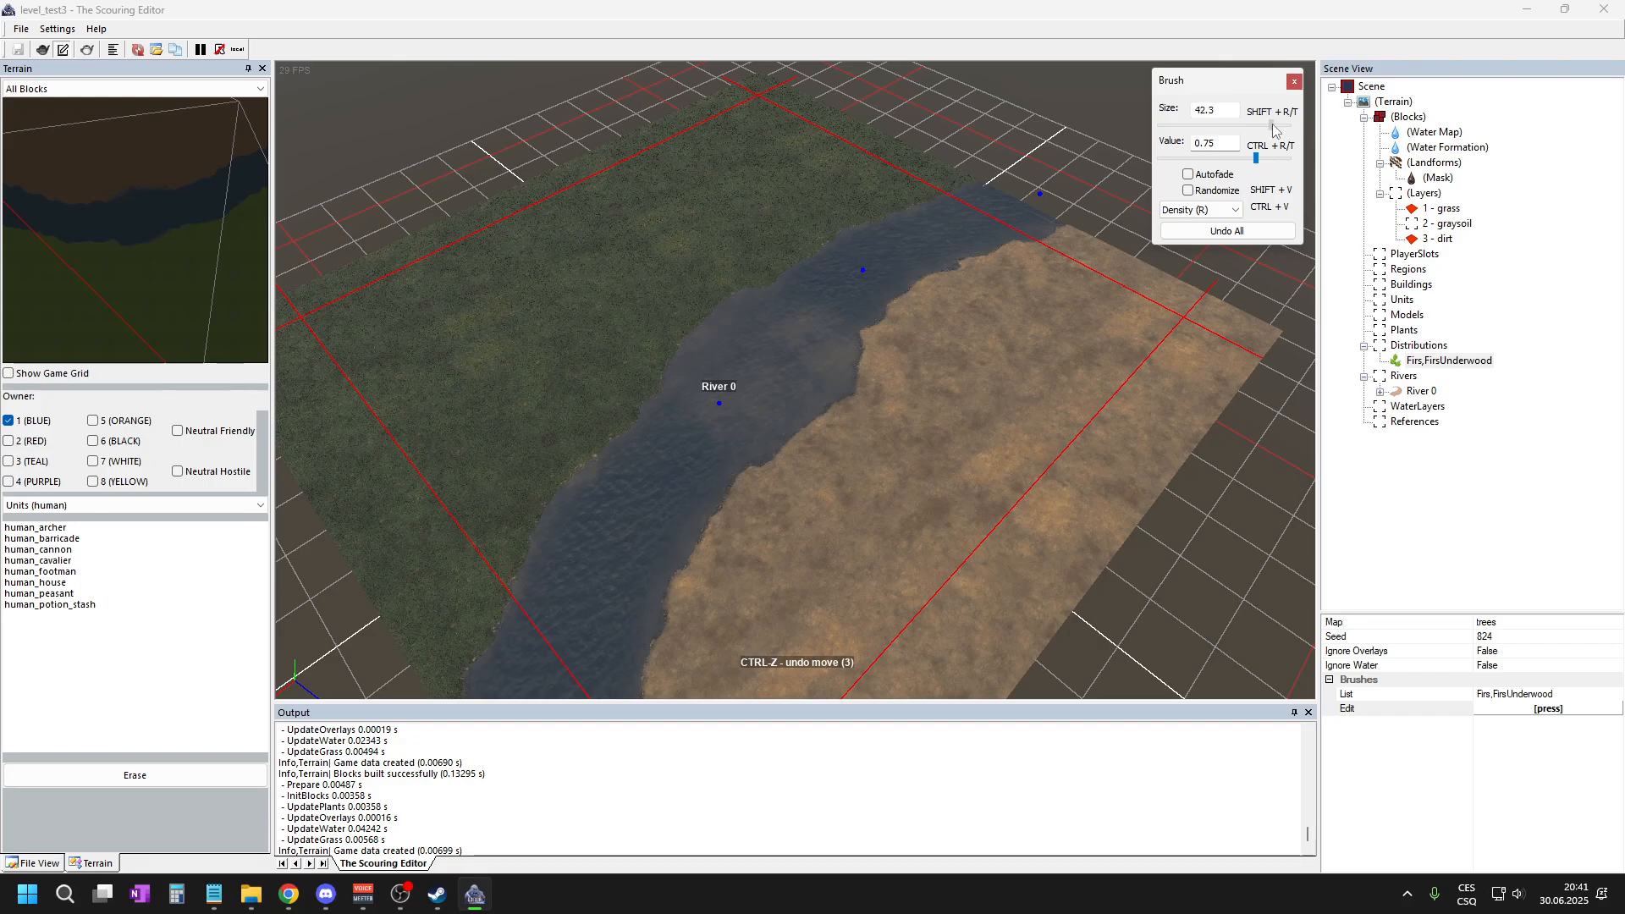
pyautogui.click(1224, 211)
pyautogui.click(1229, 211)
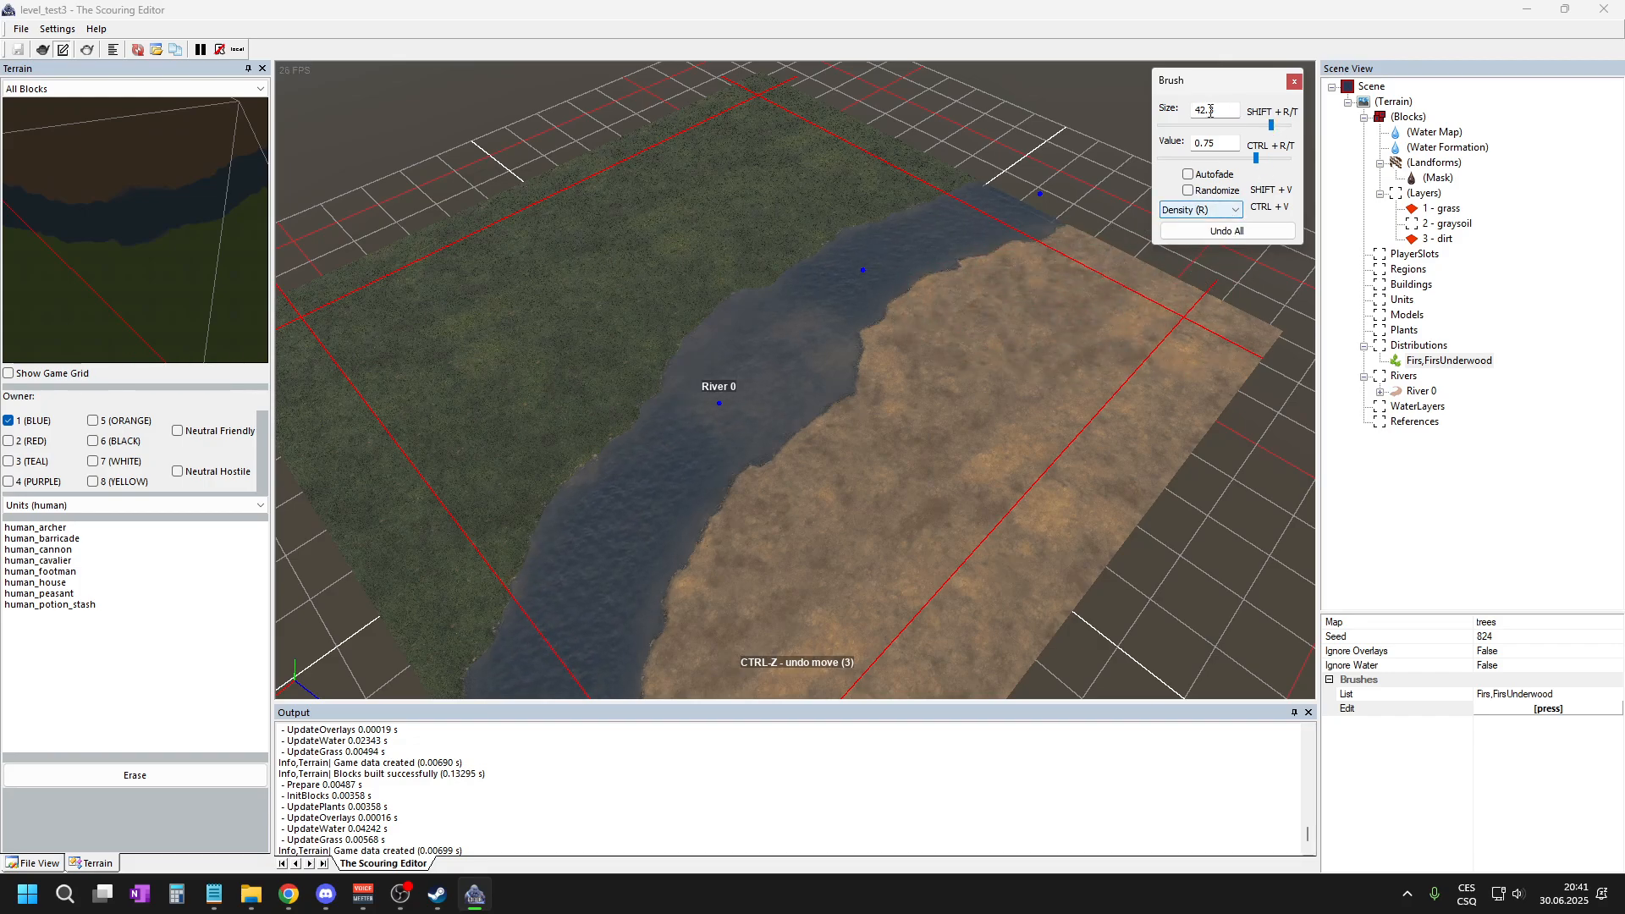
pyautogui.scroll(-3, 1059, 341)
pyautogui.scroll(3, 645, 412)
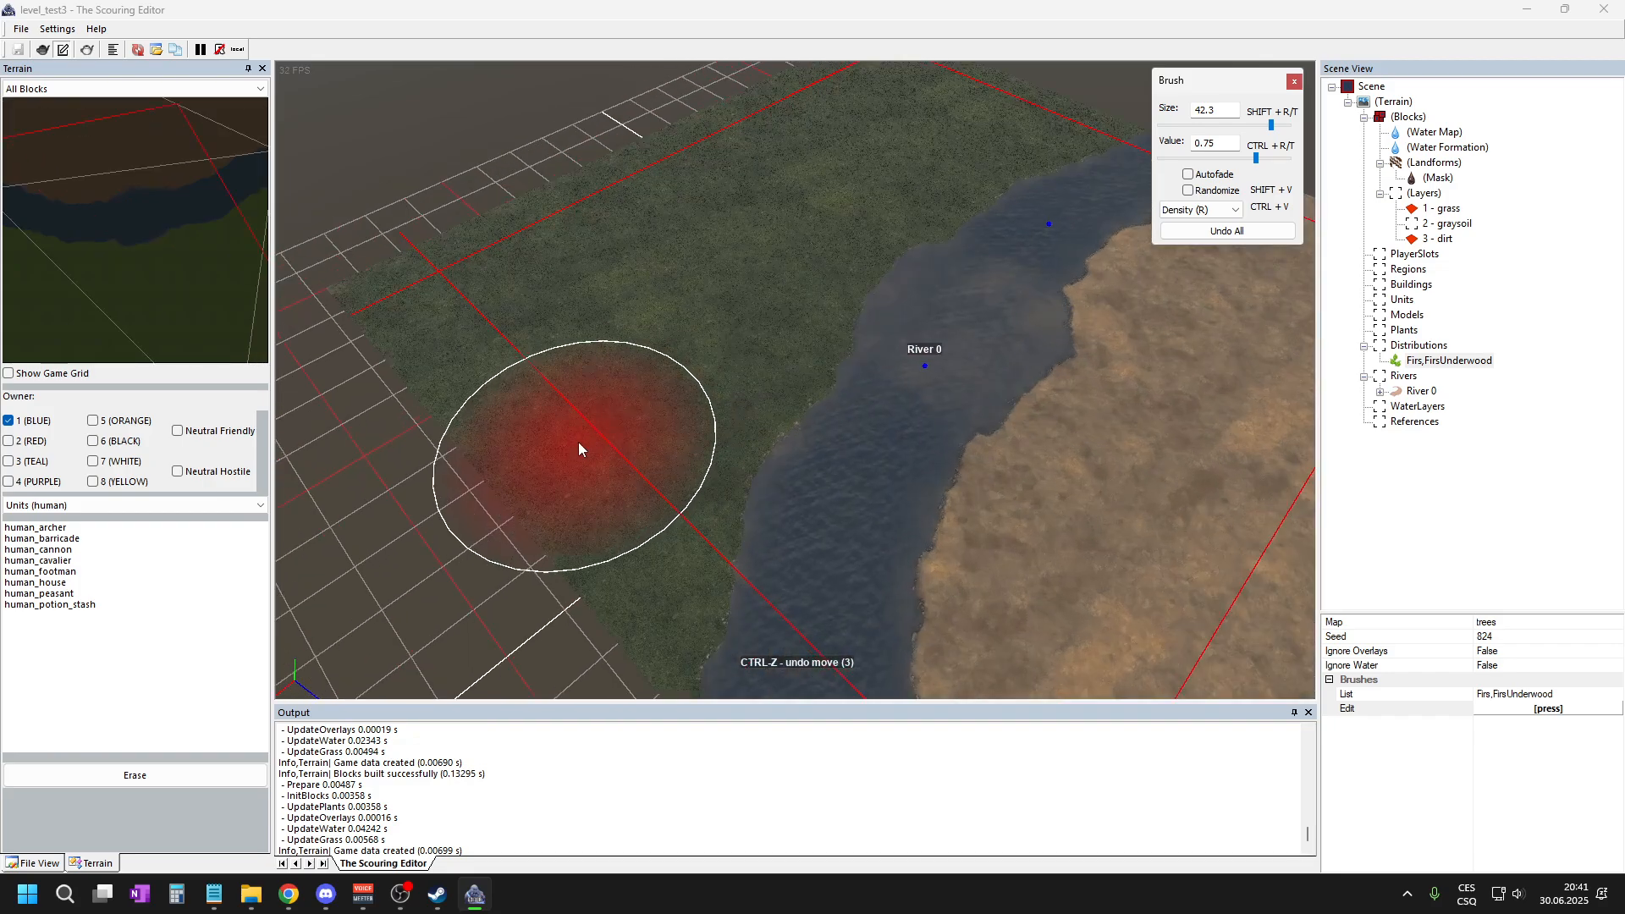
pyautogui.moveTo(594, 525)
pyautogui.mouseDown()
pyautogui.moveTo(381, 325)
pyautogui.moveTo(505, 243)
pyautogui.moveTo(613, 418)
pyautogui.moveTo(631, 570)
pyautogui.moveTo(636, 470)
pyautogui.moveTo(726, 410)
pyautogui.moveTo(522, 356)
pyautogui.mouseUp()
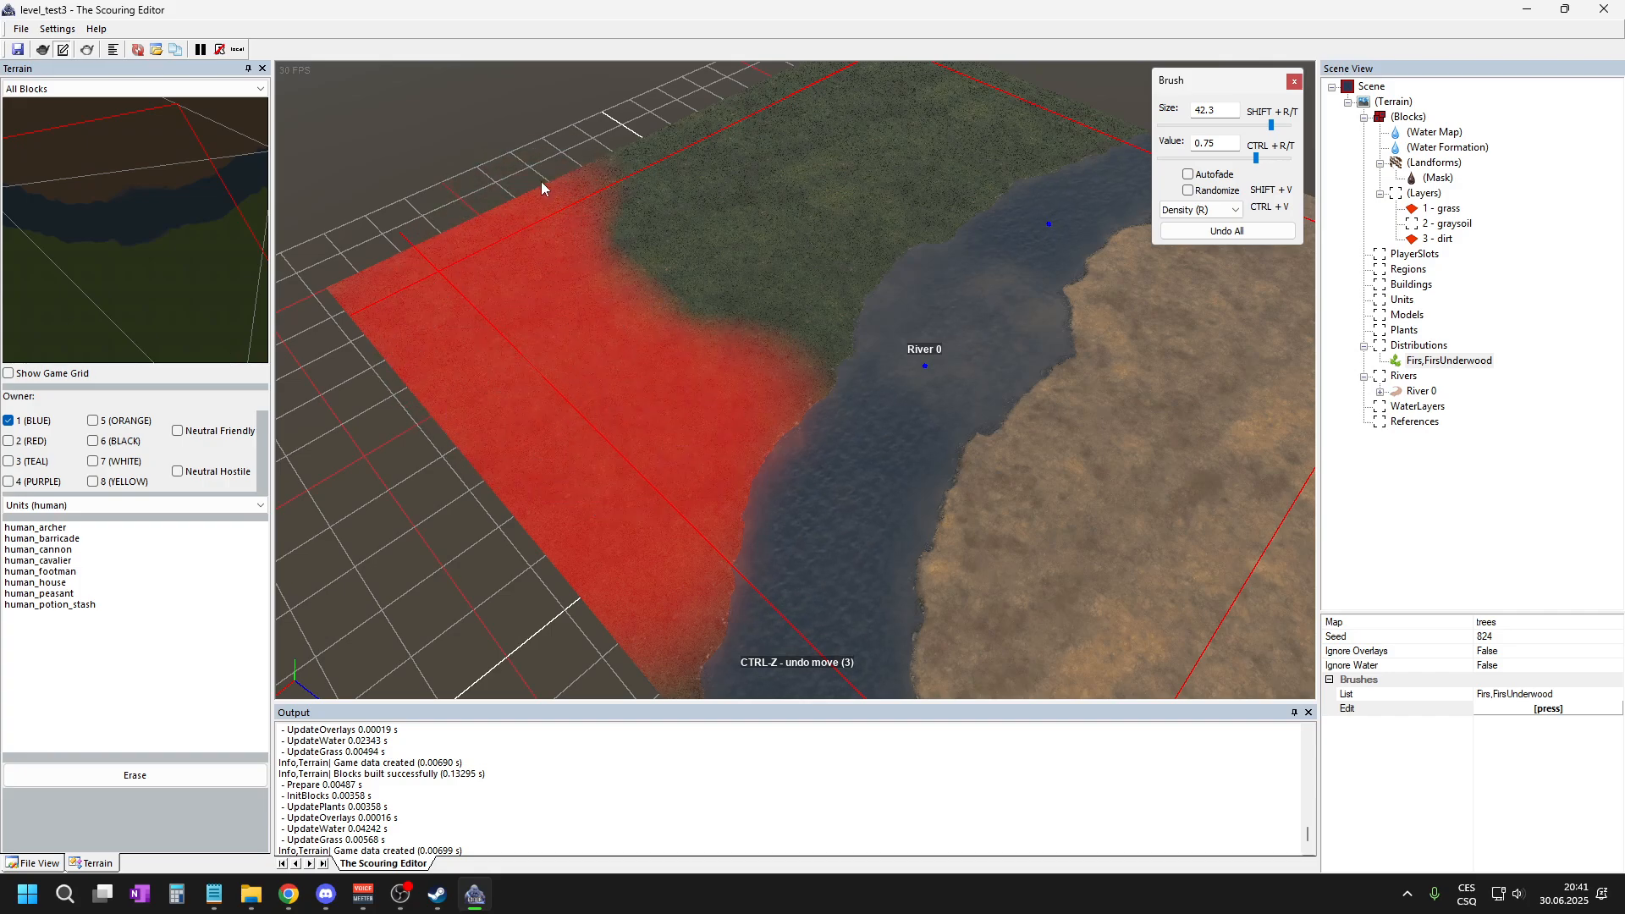
# - Paint tree density along the far grass edge and the upper grassy riverbank, leaving a central clearing, and finish editing the distribution
pyautogui.scroll(-5, 592, 326)
pyautogui.scroll(5, 867, 265)
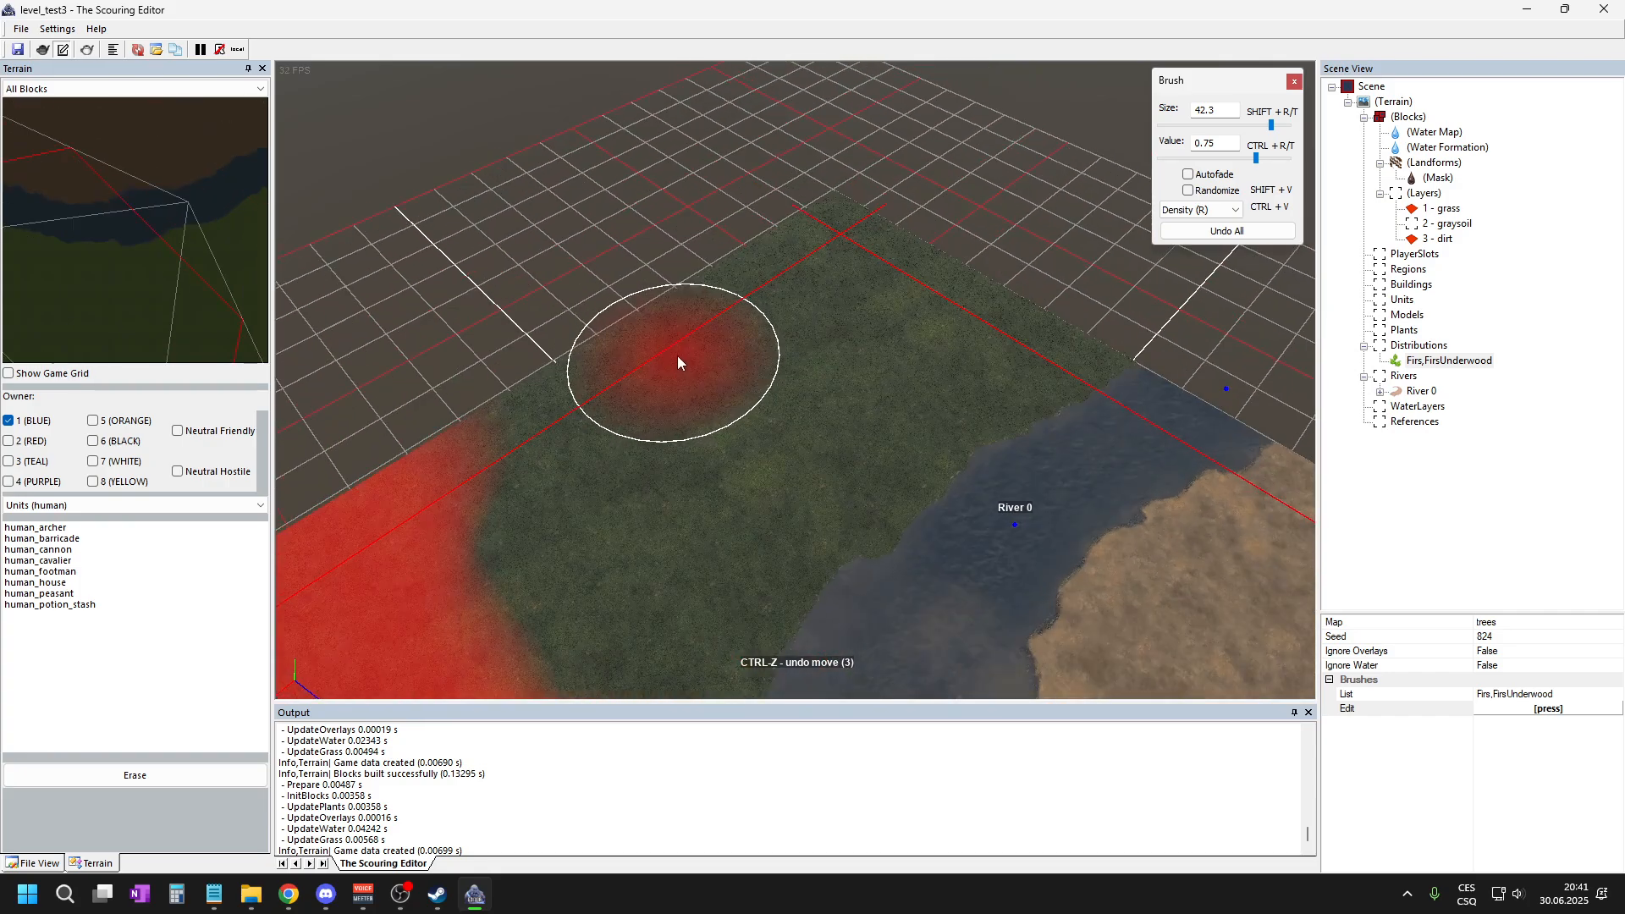
pyautogui.moveTo(926, 359)
pyautogui.mouseDown()
pyautogui.moveTo(1064, 331)
pyautogui.moveTo(873, 457)
pyautogui.moveTo(931, 358)
pyautogui.moveTo(678, 338)
pyautogui.moveTo(659, 315)
pyautogui.moveTo(735, 242)
pyautogui.moveTo(738, 256)
pyautogui.moveTo(788, 227)
pyautogui.moveTo(1084, 233)
pyautogui.mouseUp()
pyautogui.scroll(-3, 854, 293)
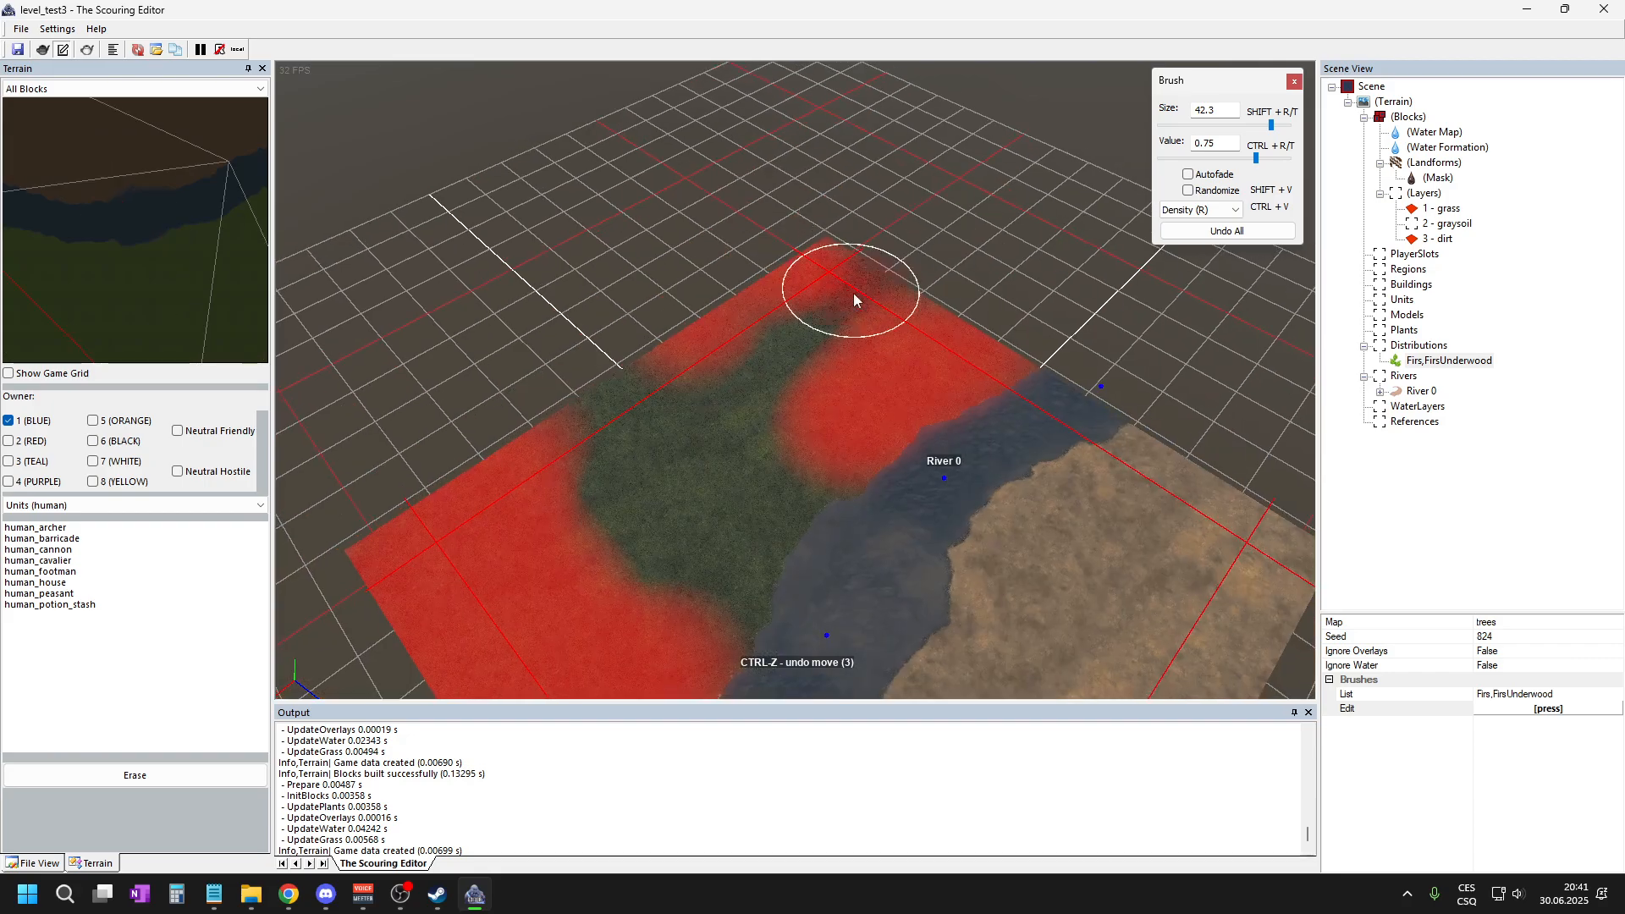
pyautogui.scroll(4, 787, 432)
pyautogui.scroll(-5, 846, 293)
pyautogui.scroll(3, 933, 487)
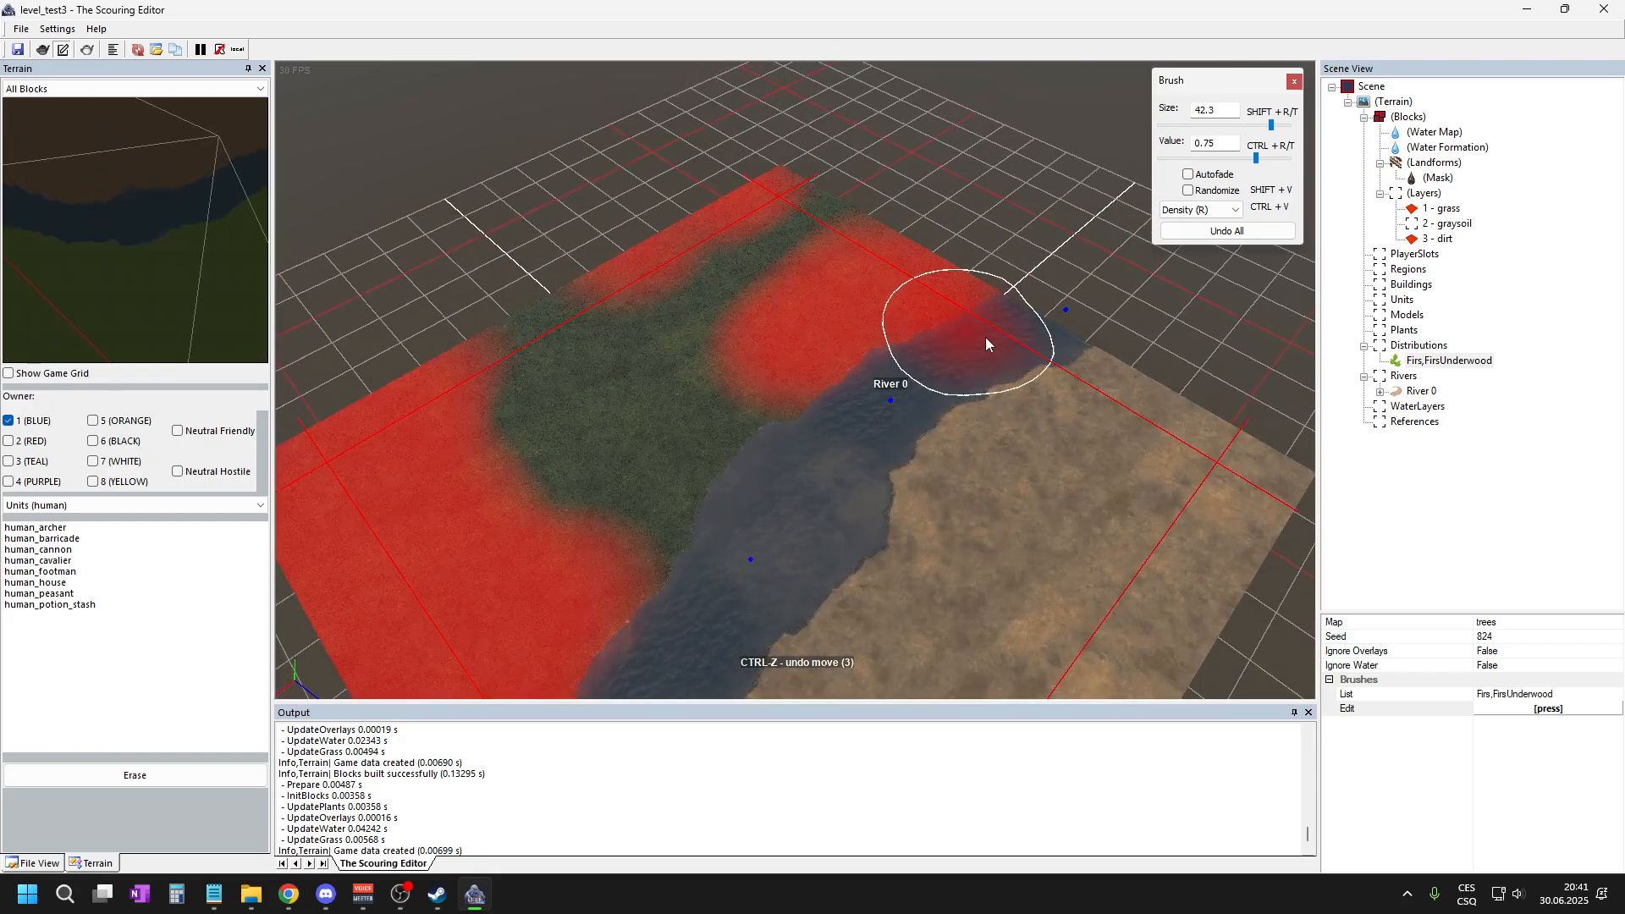
pyautogui.click(1388, 542)
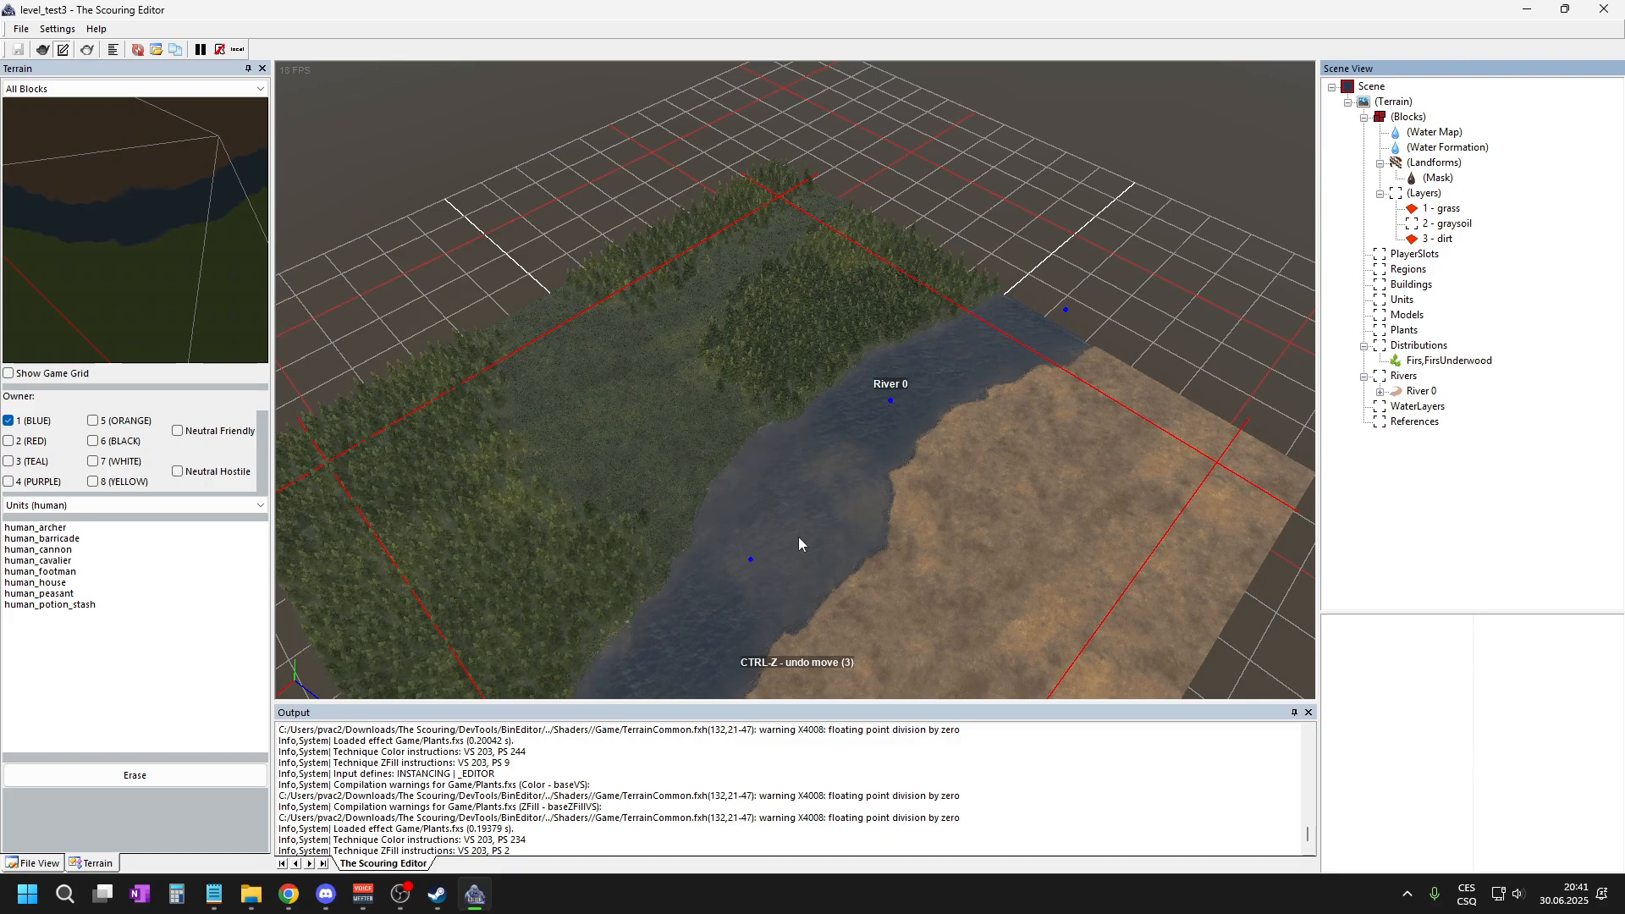
# - Examine the distributed fir forest and the grassy clearing beside the river up close
pyautogui.scroll(3, 831, 439)
pyautogui.scroll(2, 840, 241)
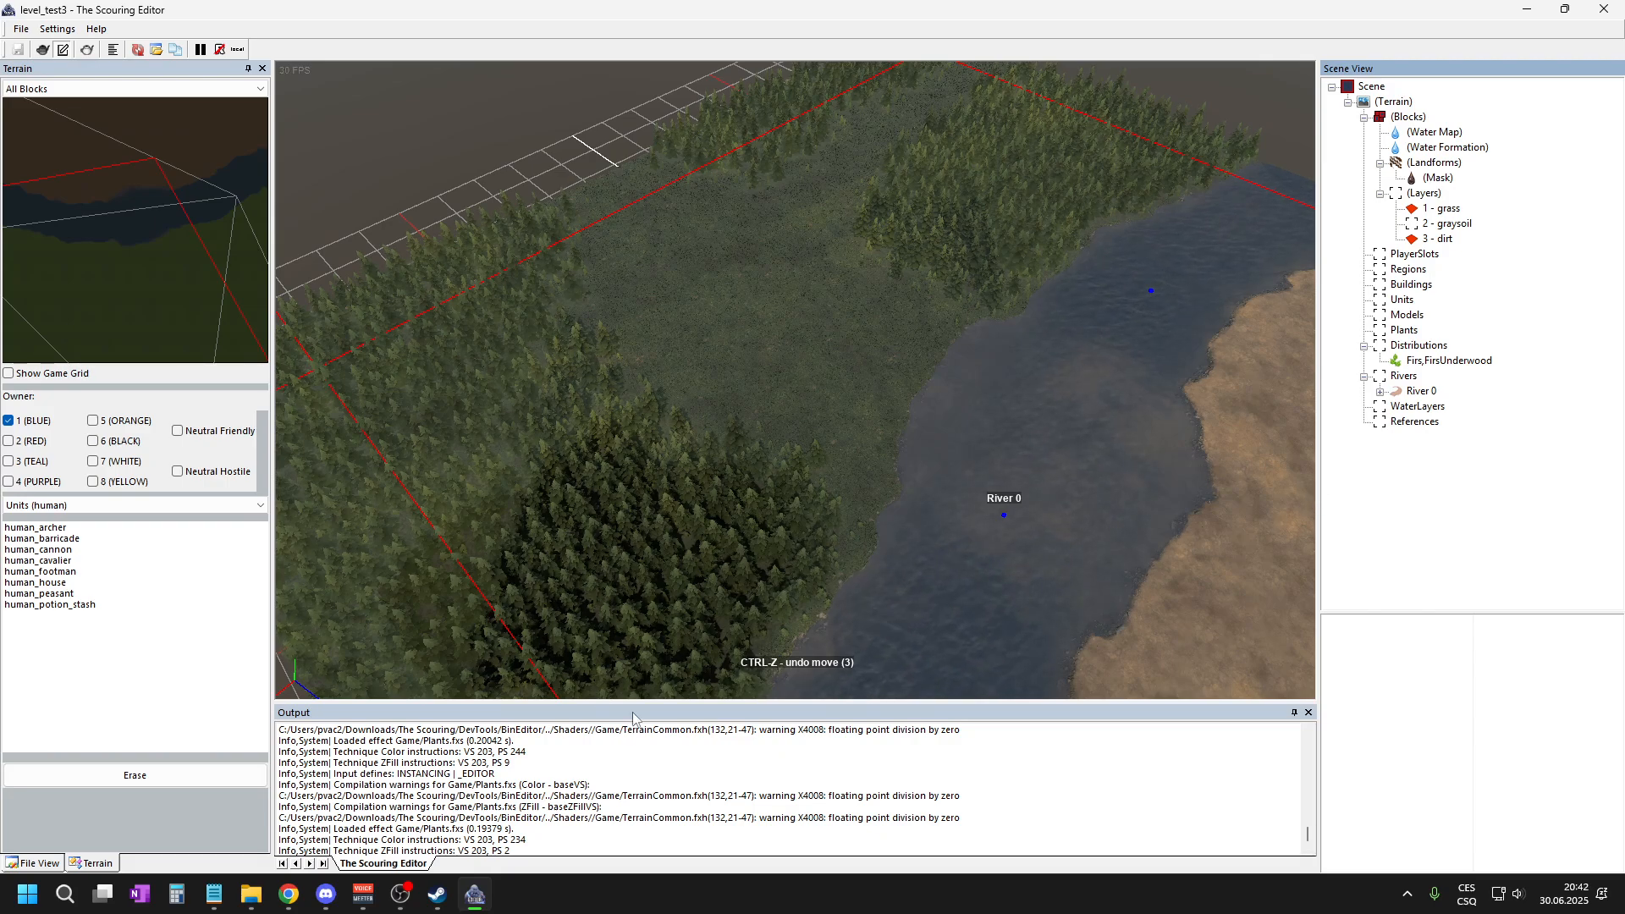
pyautogui.moveTo(639, 700)
pyautogui.mouseDown()
pyautogui.moveTo(639, 716)
pyautogui.moveTo(640, 698)
pyautogui.mouseUp()
pyautogui.scroll(-2, 744, 323)
pyautogui.scroll(4, 916, 168)
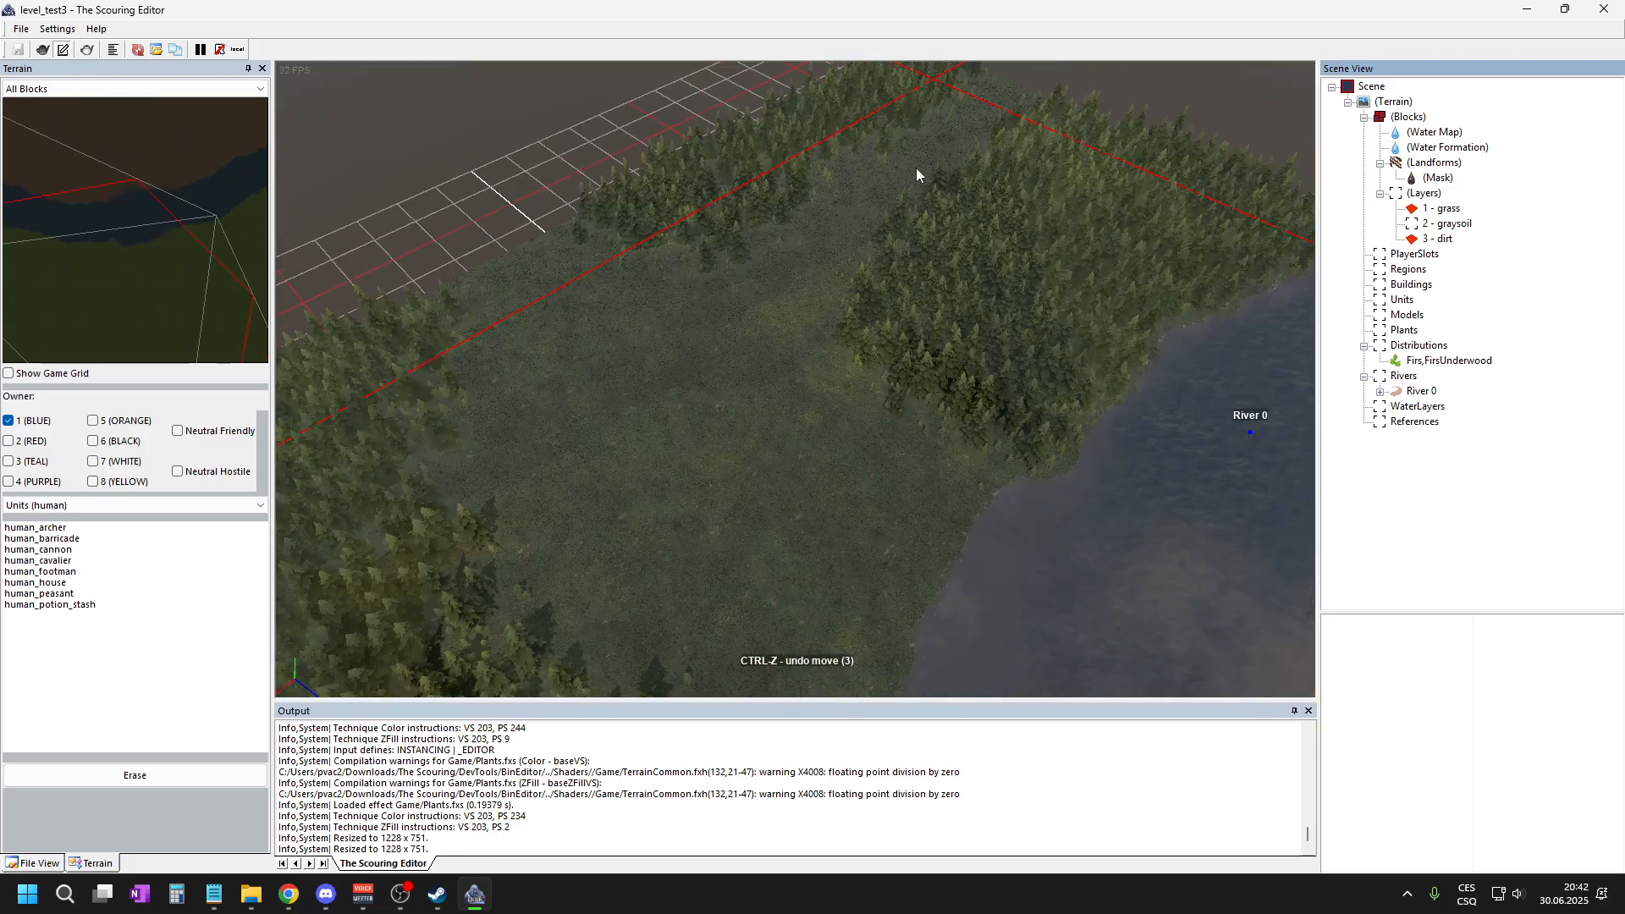
pyautogui.scroll(-2, 853, 363)
pyautogui.scroll(4, 828, 388)
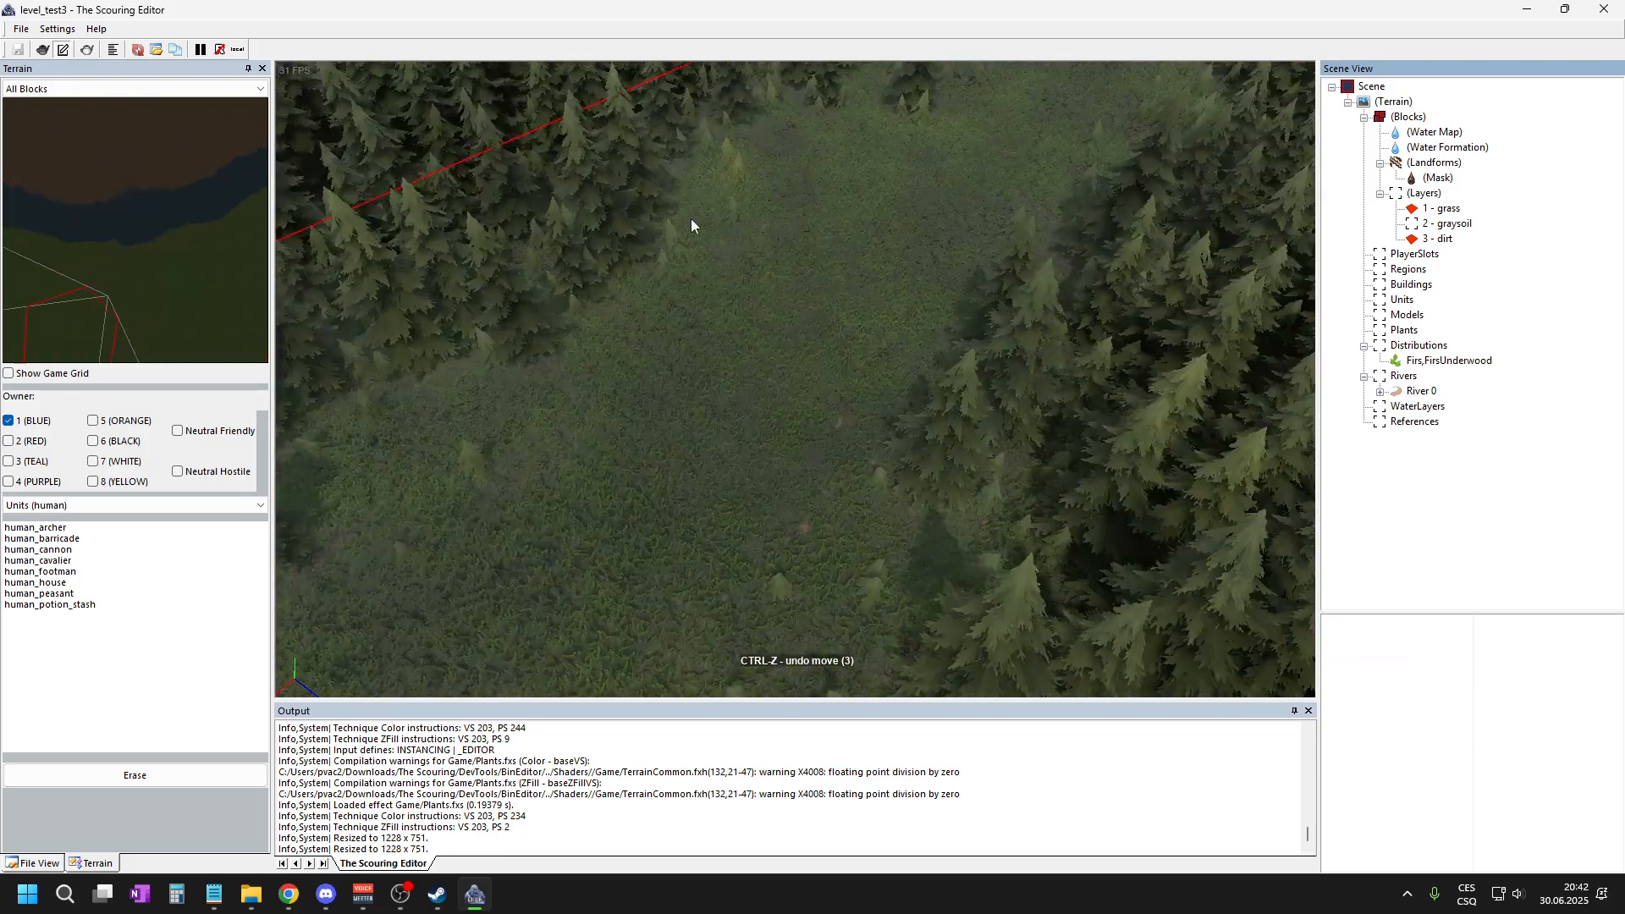
pyautogui.scroll(-2, 858, 360)
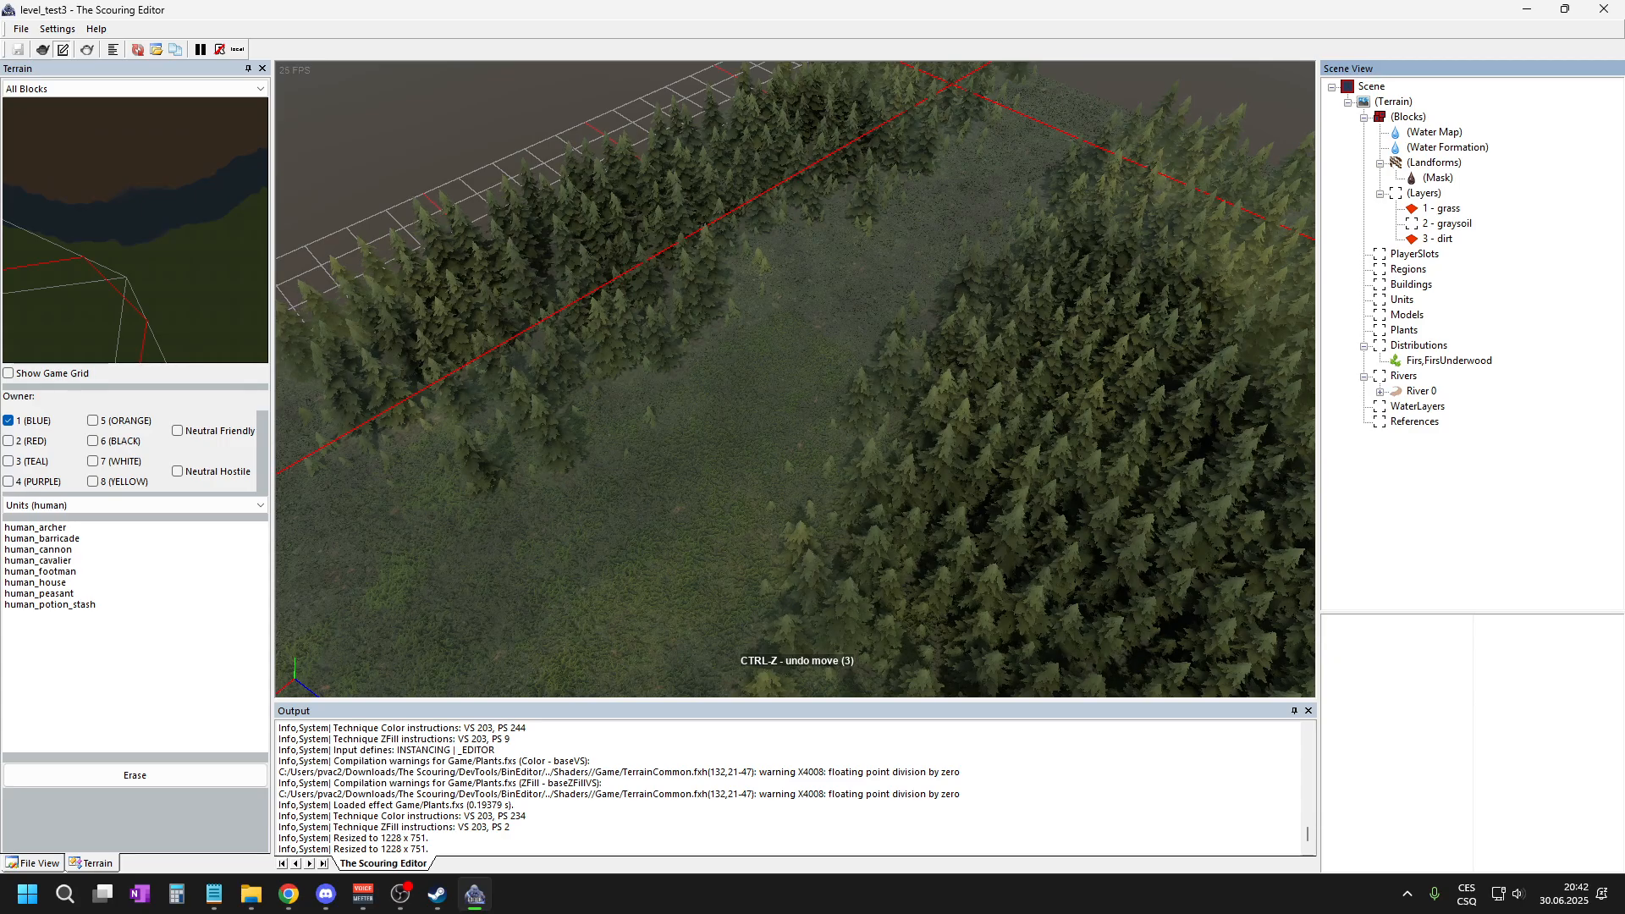
# - Add a single fir_a plant in the open grass clearing between the forests
pyautogui.click(684, 540)
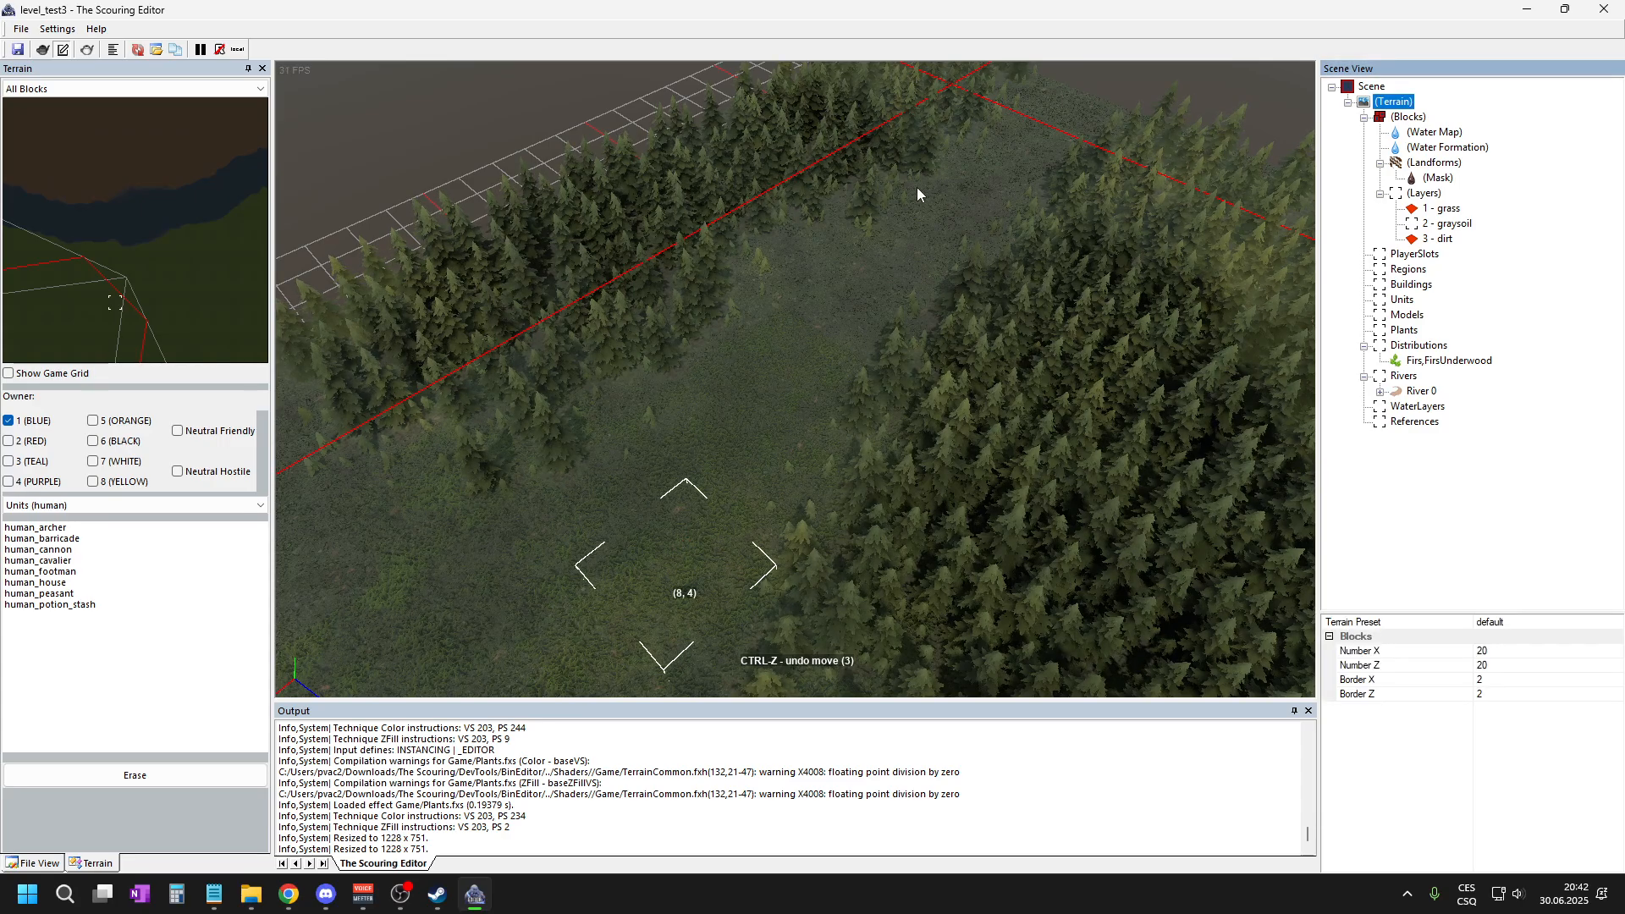
pyautogui.scroll(-4, 885, 186)
pyautogui.scroll(3, 741, 427)
pyautogui.scroll(2, 717, 478)
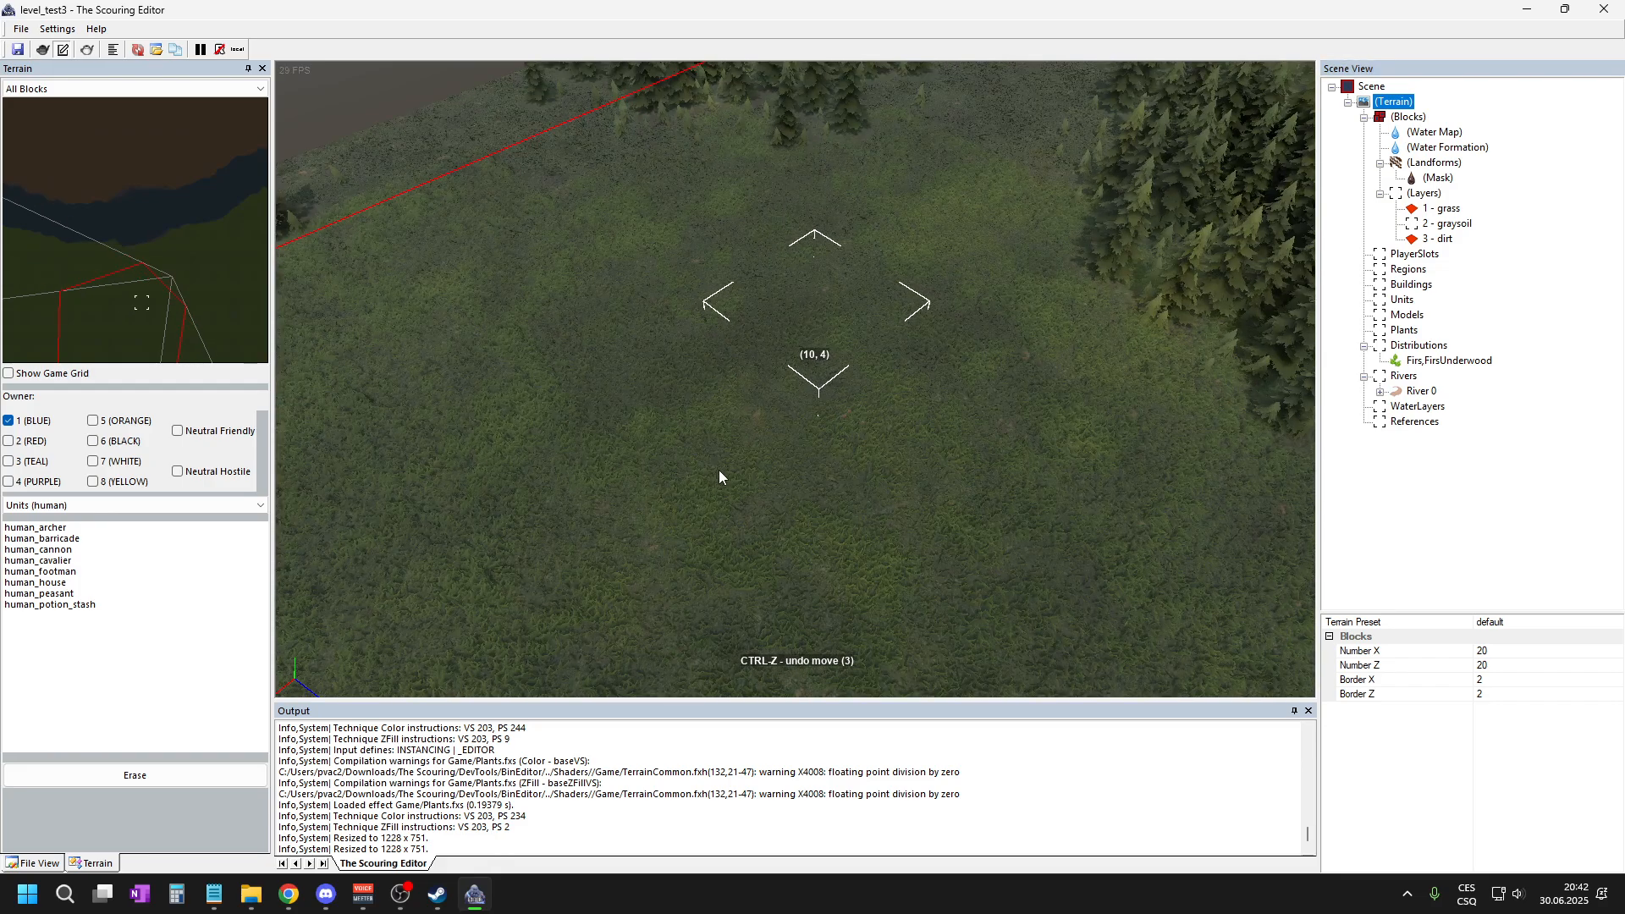
pyautogui.click(1368, 104)
pyautogui.rightClick(789, 287)
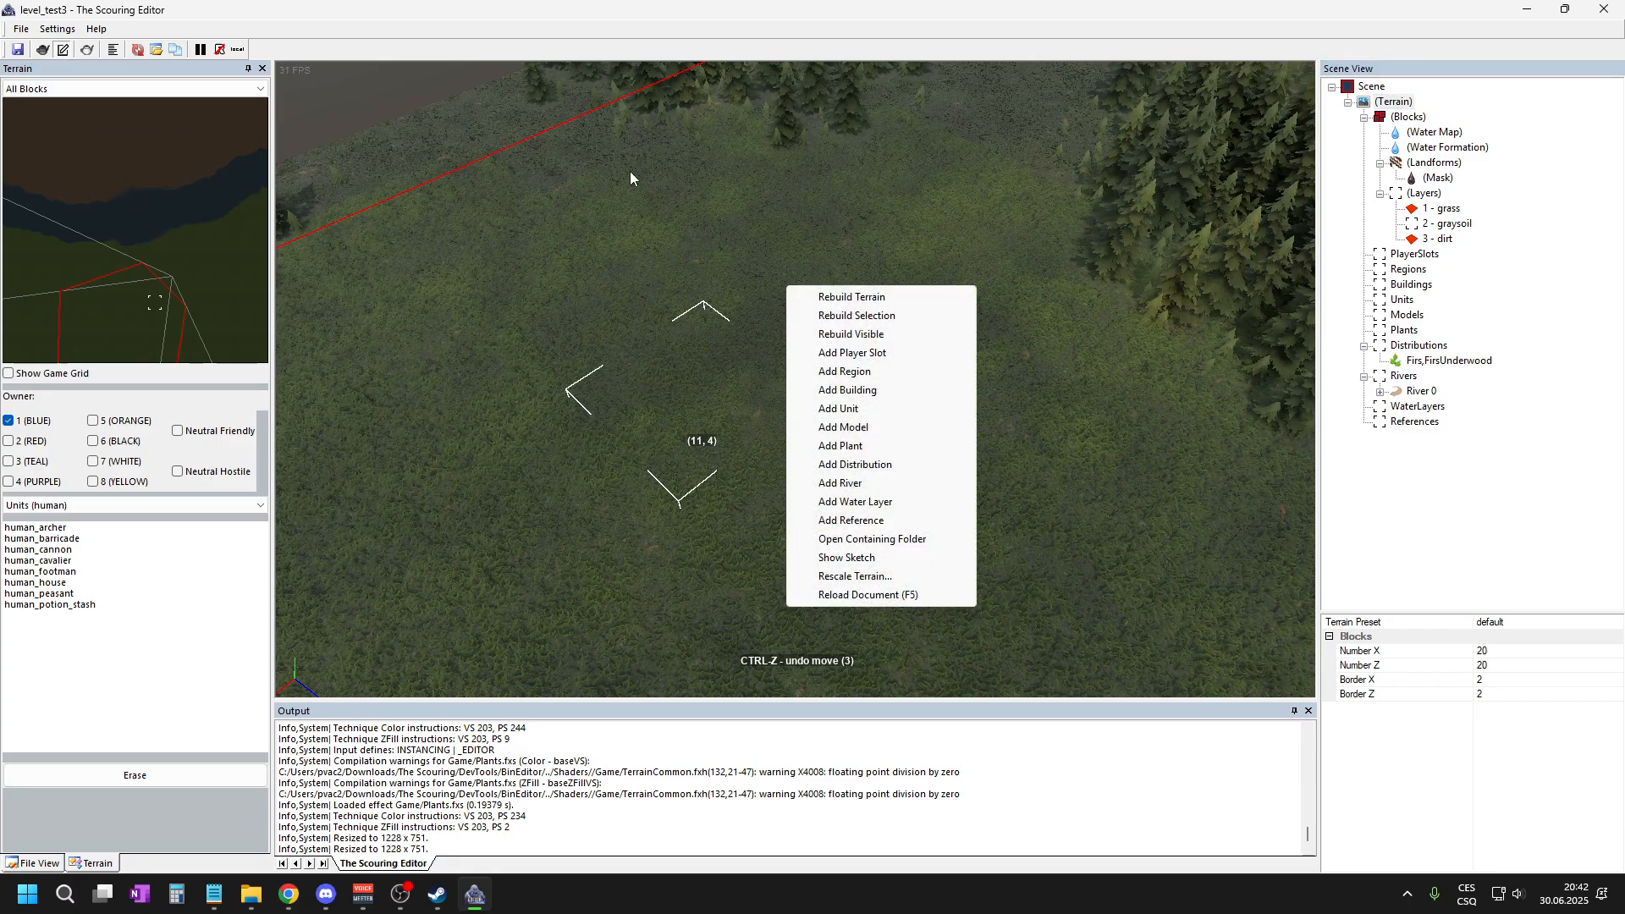
pyautogui.click(846, 449)
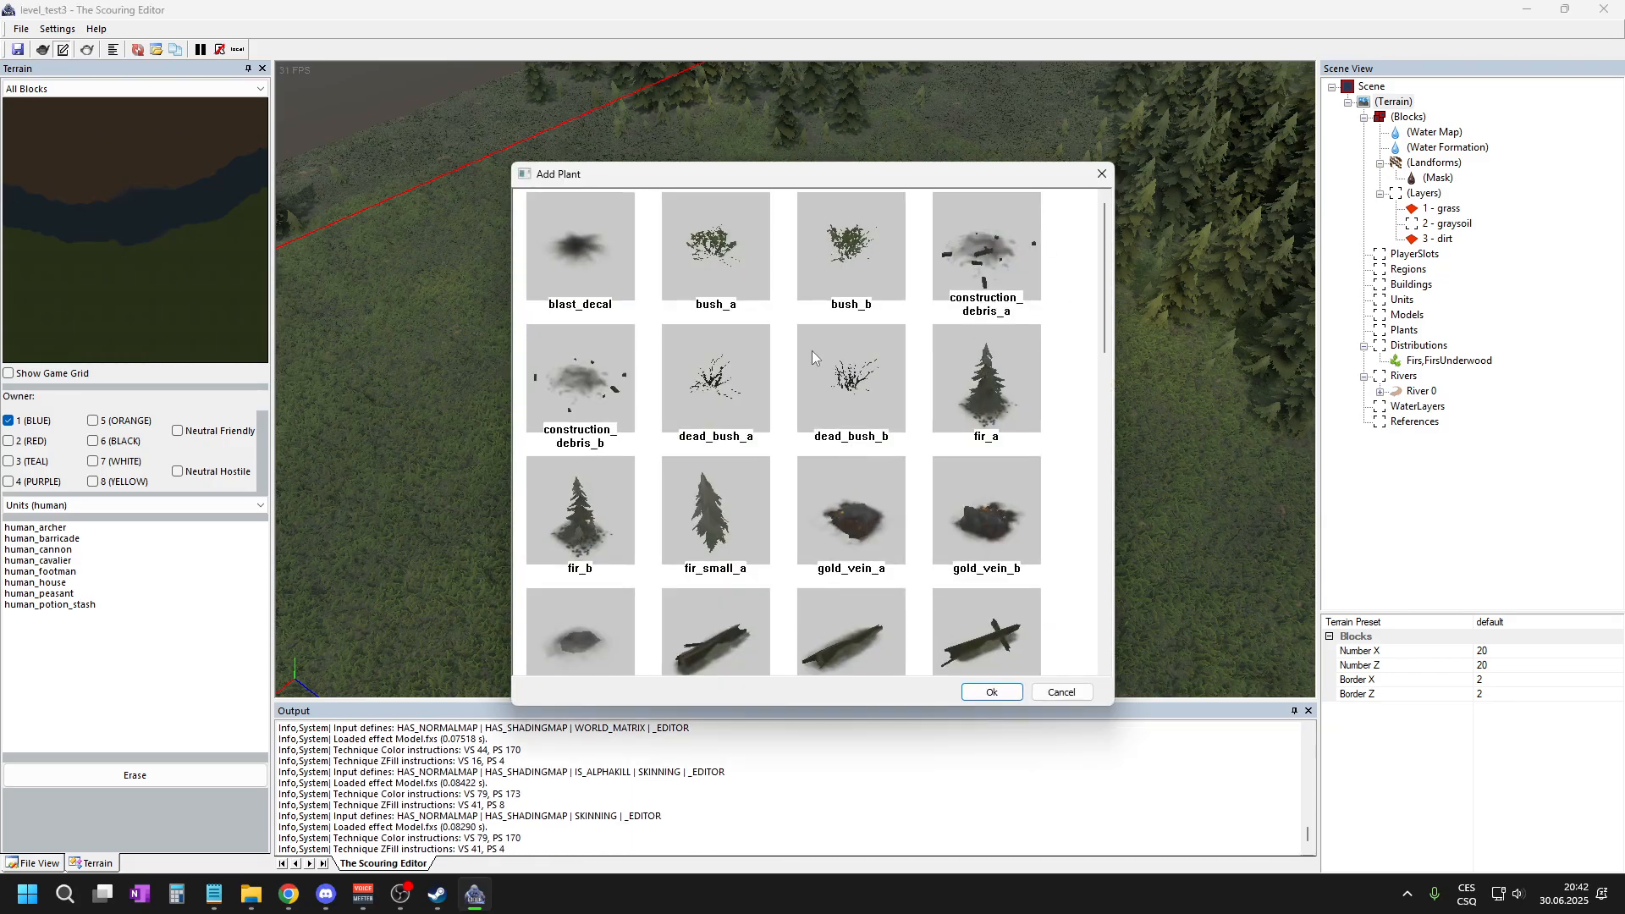
pyautogui.click(1002, 386)
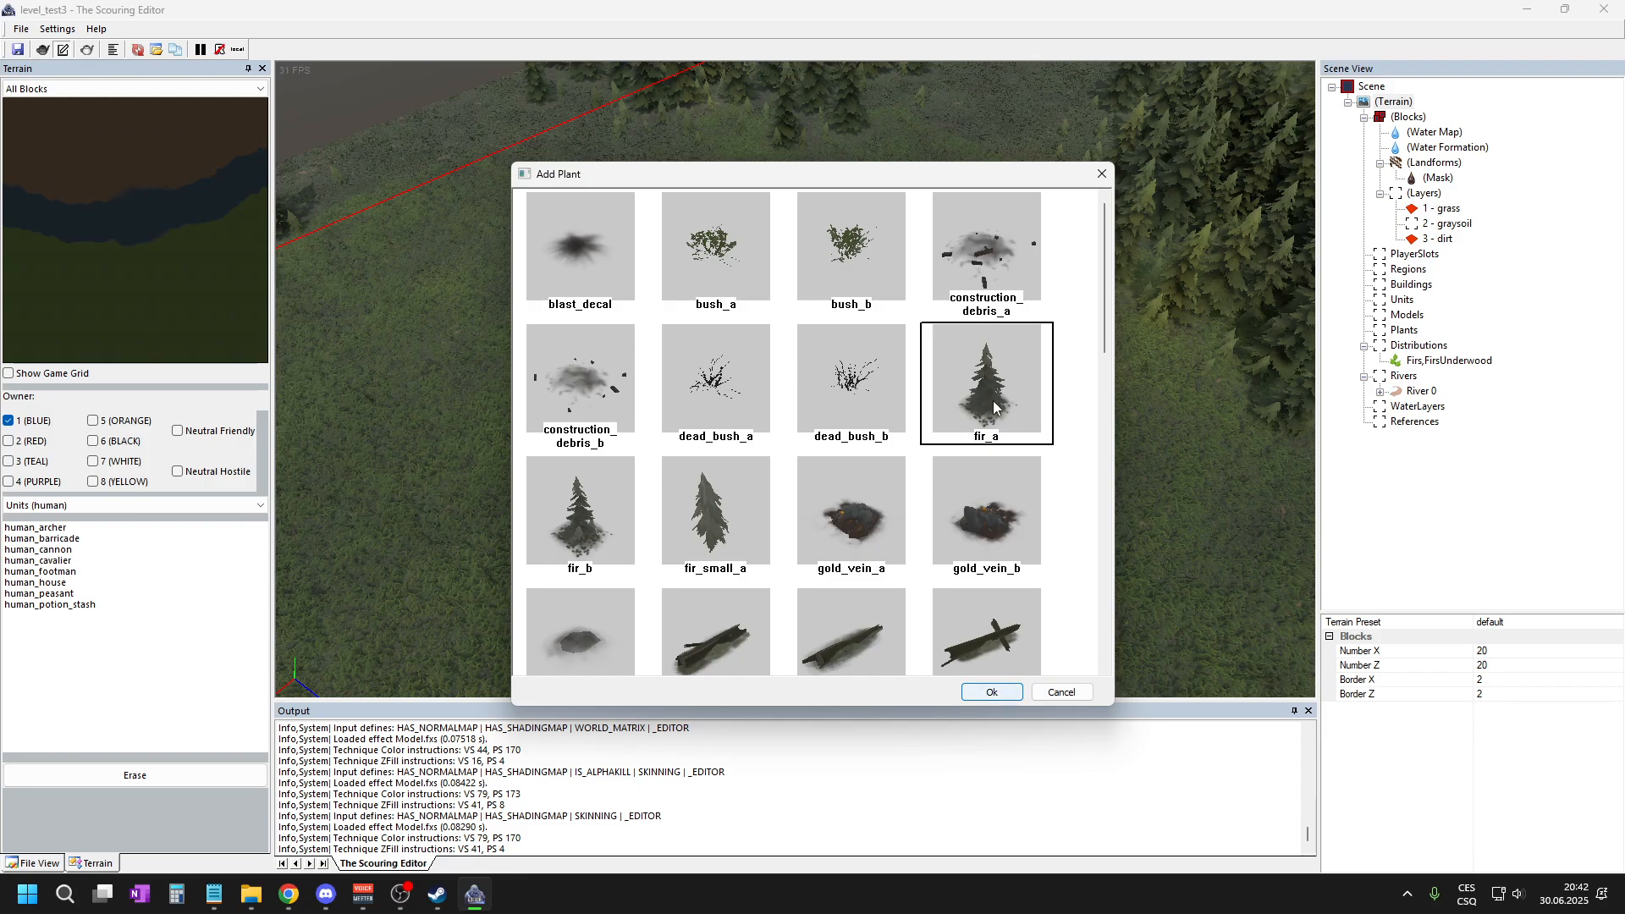
pyautogui.click(999, 692)
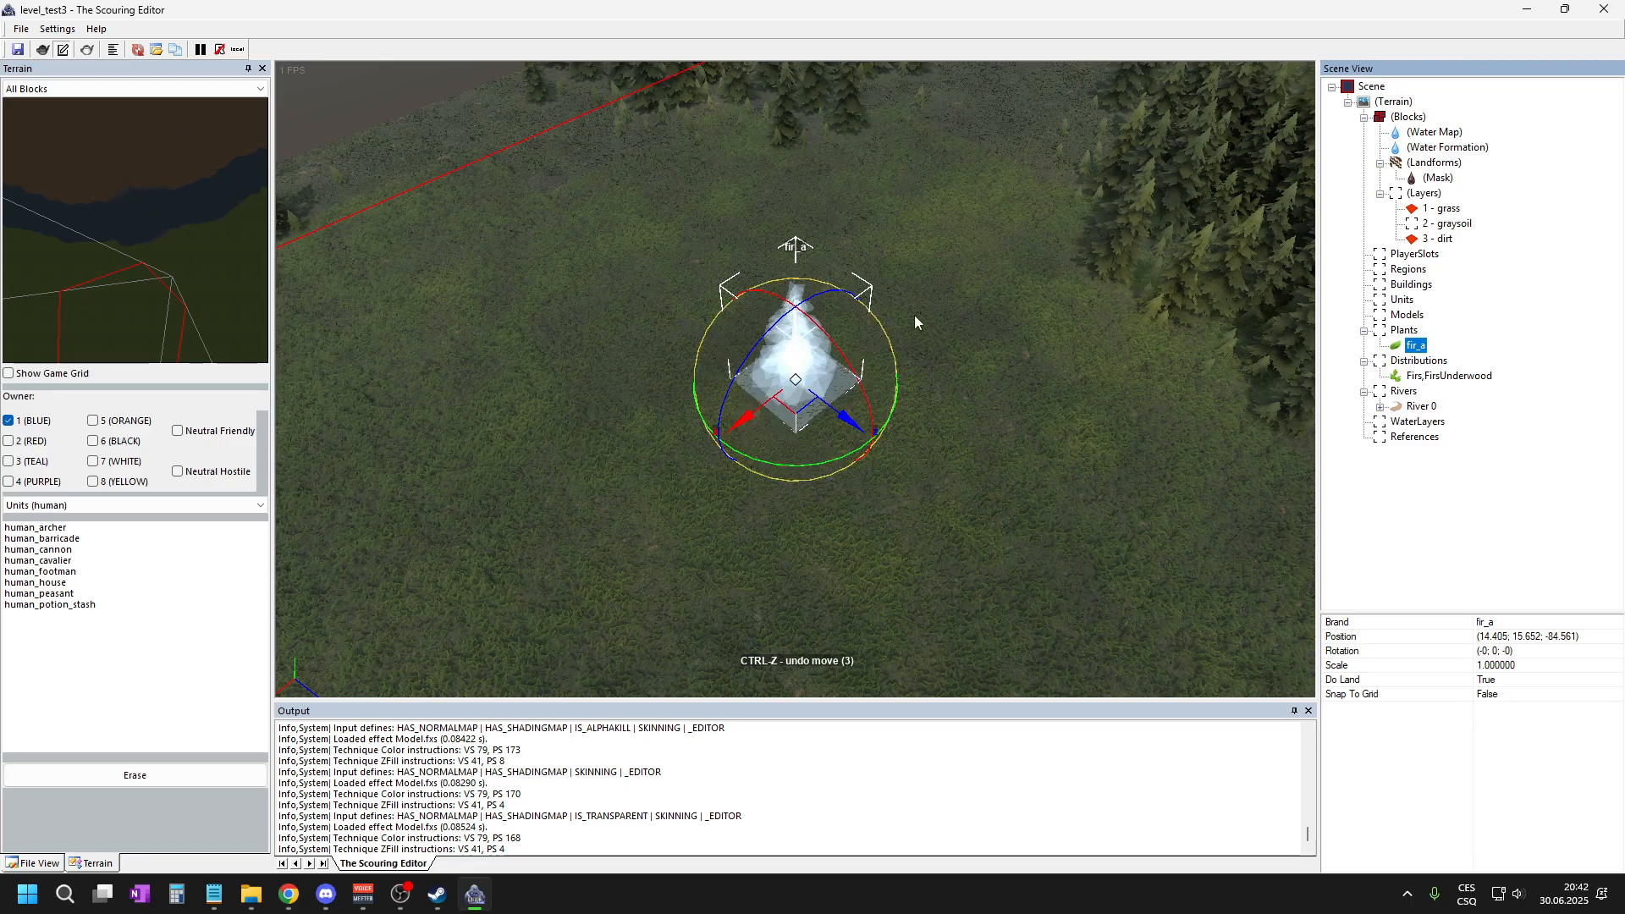
# - Rotate the new fir_a tree freely in the clearing and deselect it
pyautogui.scroll(-2, 880, 364)
pyautogui.moveTo(719, 374); pyautogui.dragTo(495, 603)
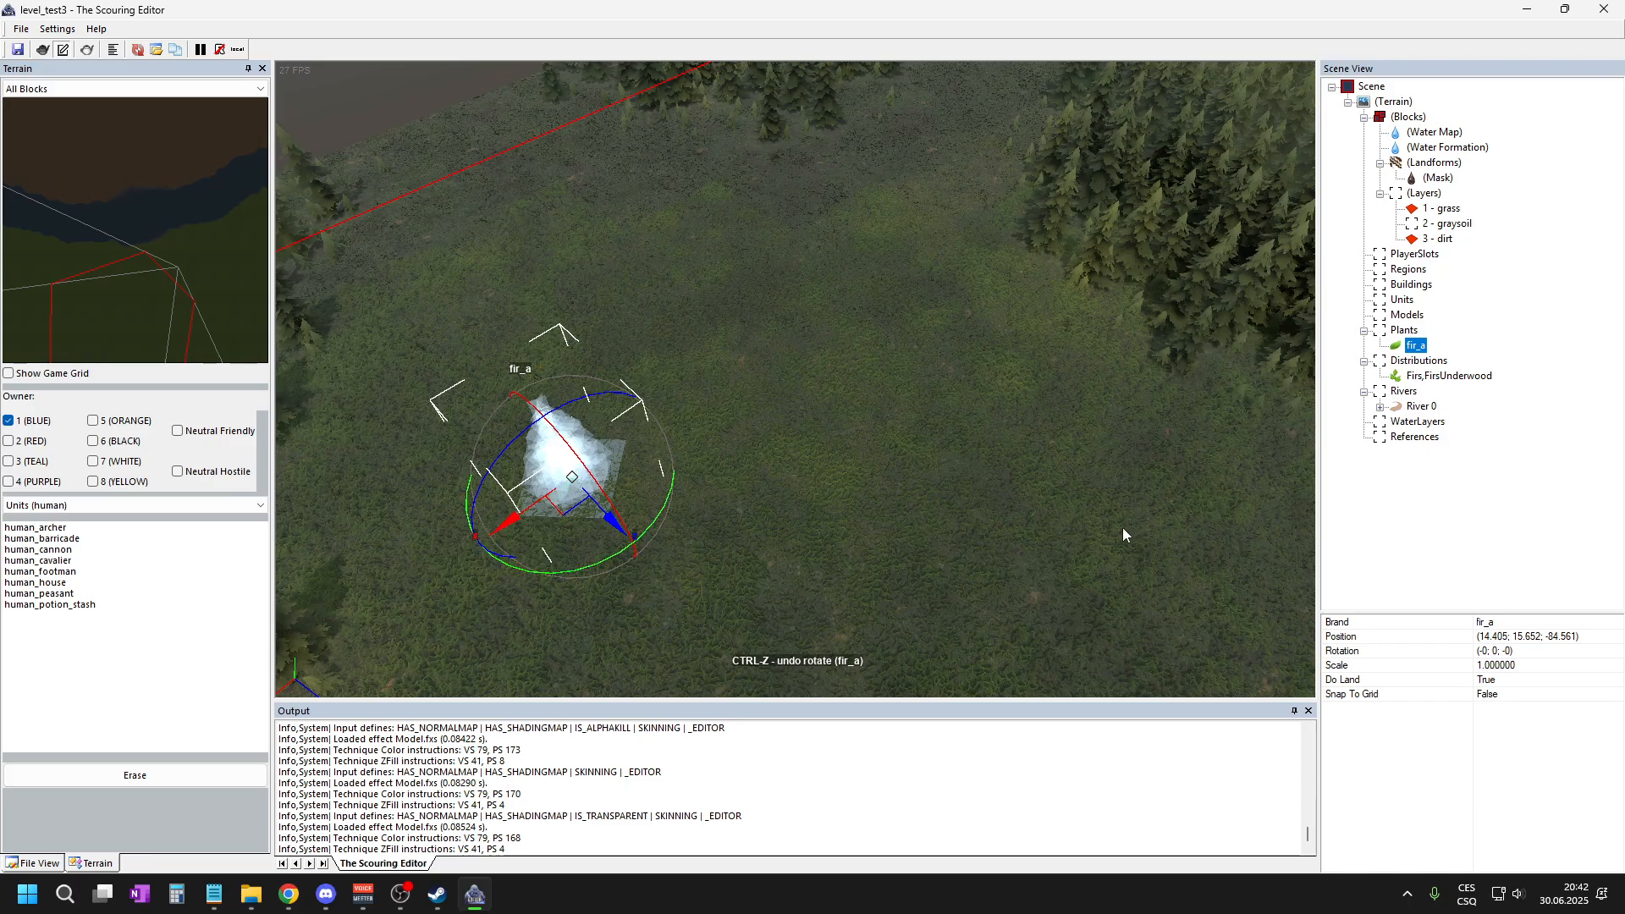
pyautogui.click(1516, 555)
pyautogui.scroll(3, 506, 537)
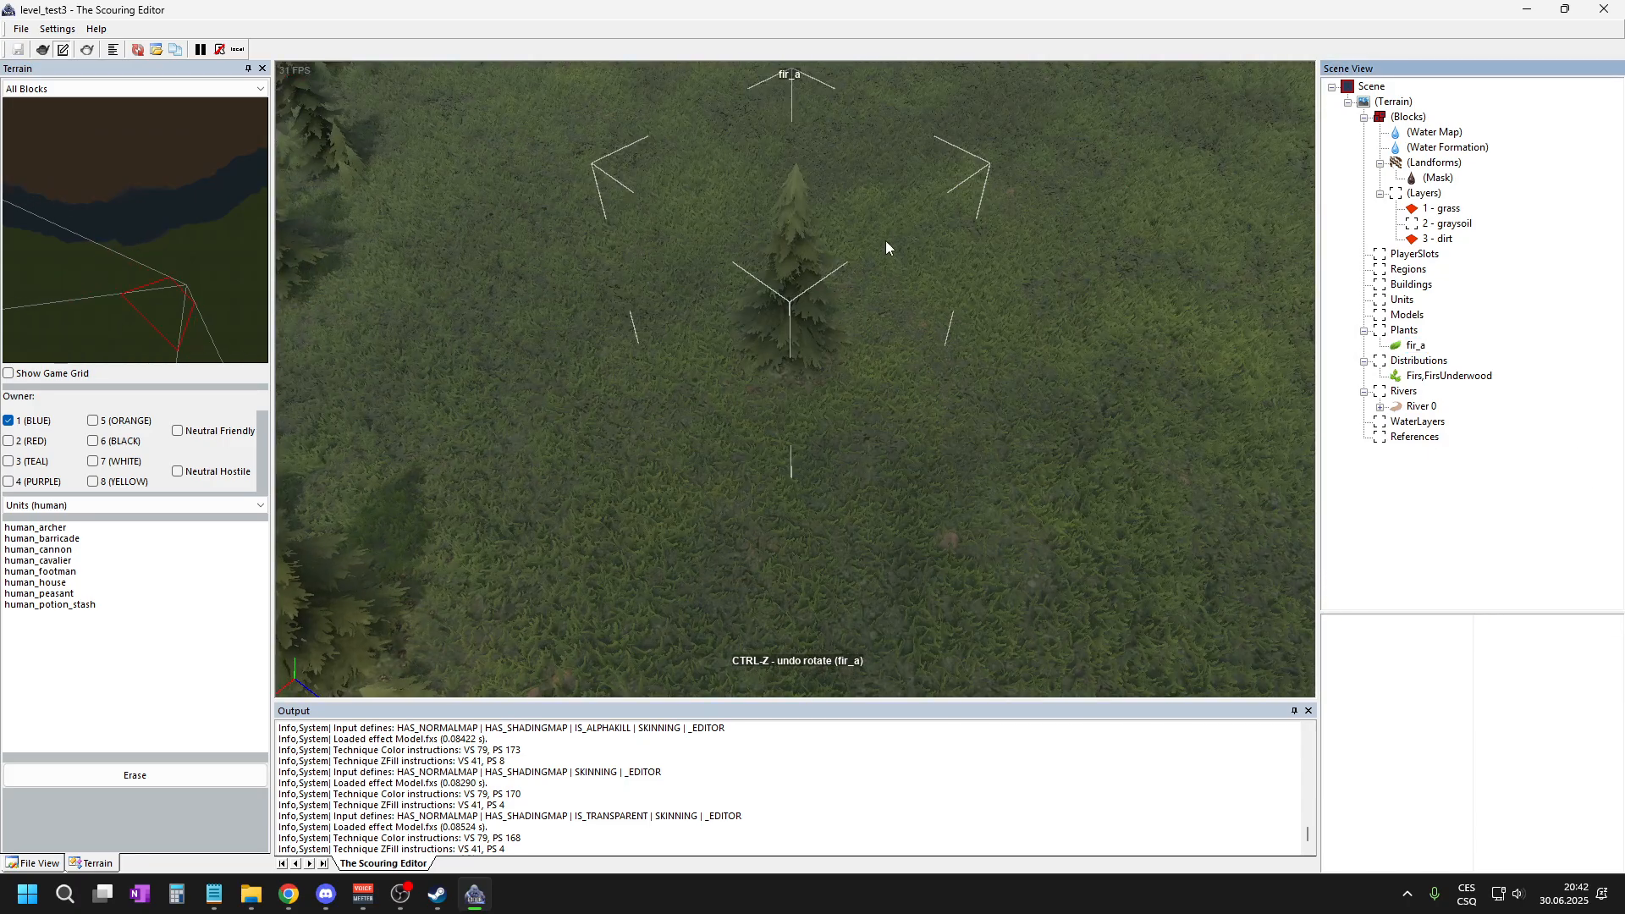
# - Show the game grid to inspect the forest edge and the area around the single fir tree, and hide it again
pyautogui.scroll(-6, 764, 230)
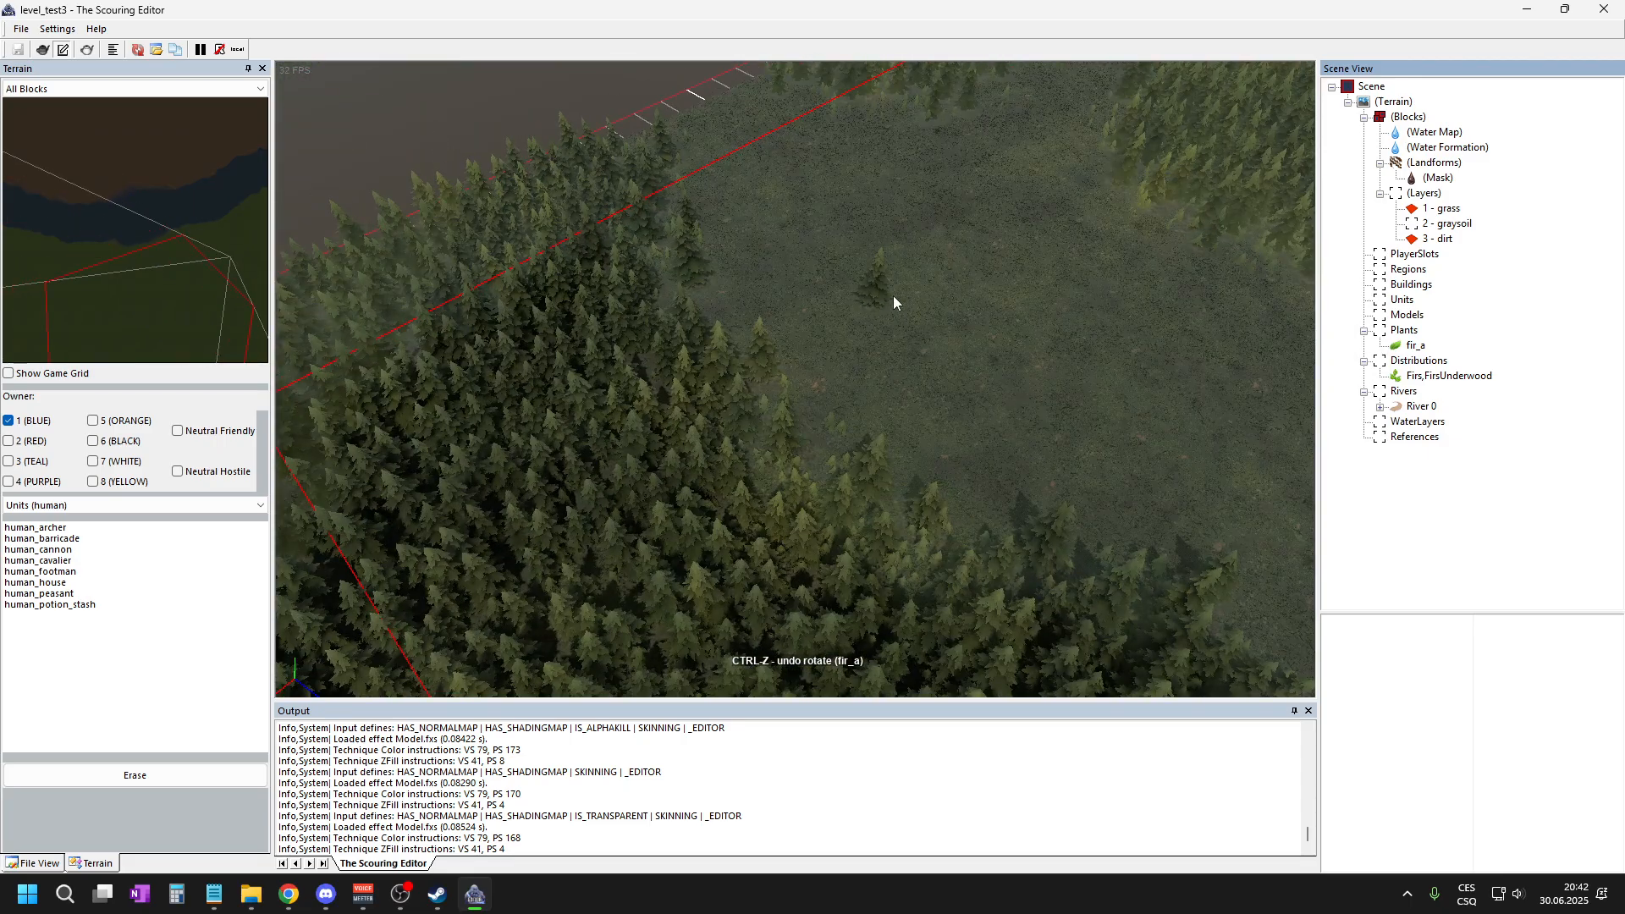
pyautogui.scroll(-4, 551, 300)
pyautogui.scroll(4, 1024, 303)
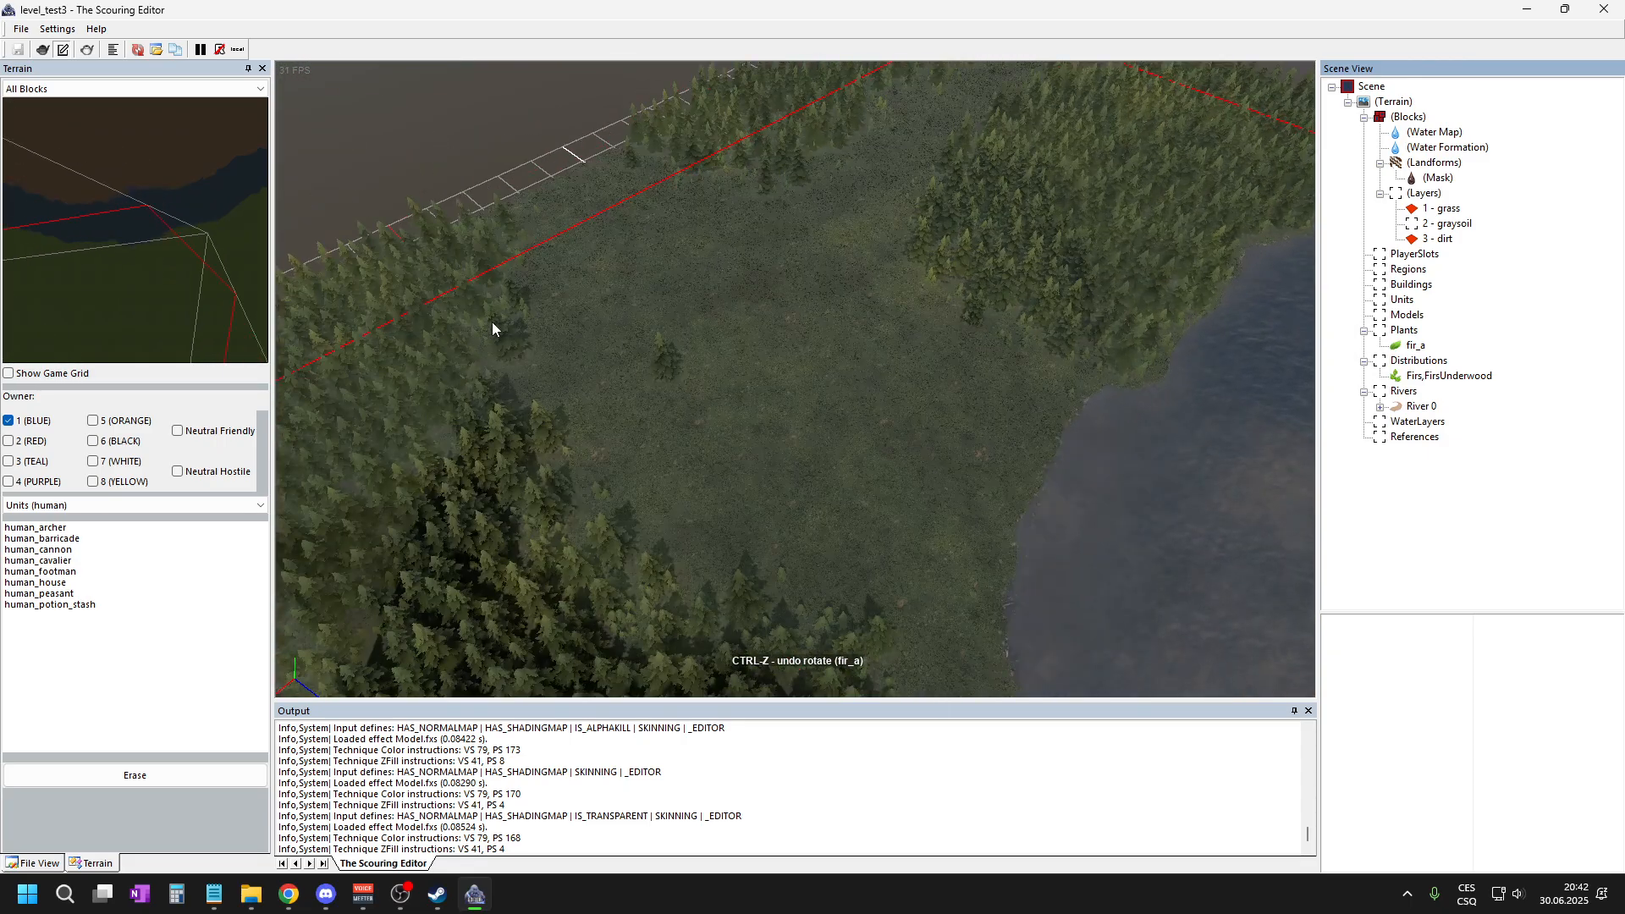
pyautogui.scroll(-2, 669, 402)
pyautogui.click(8, 375)
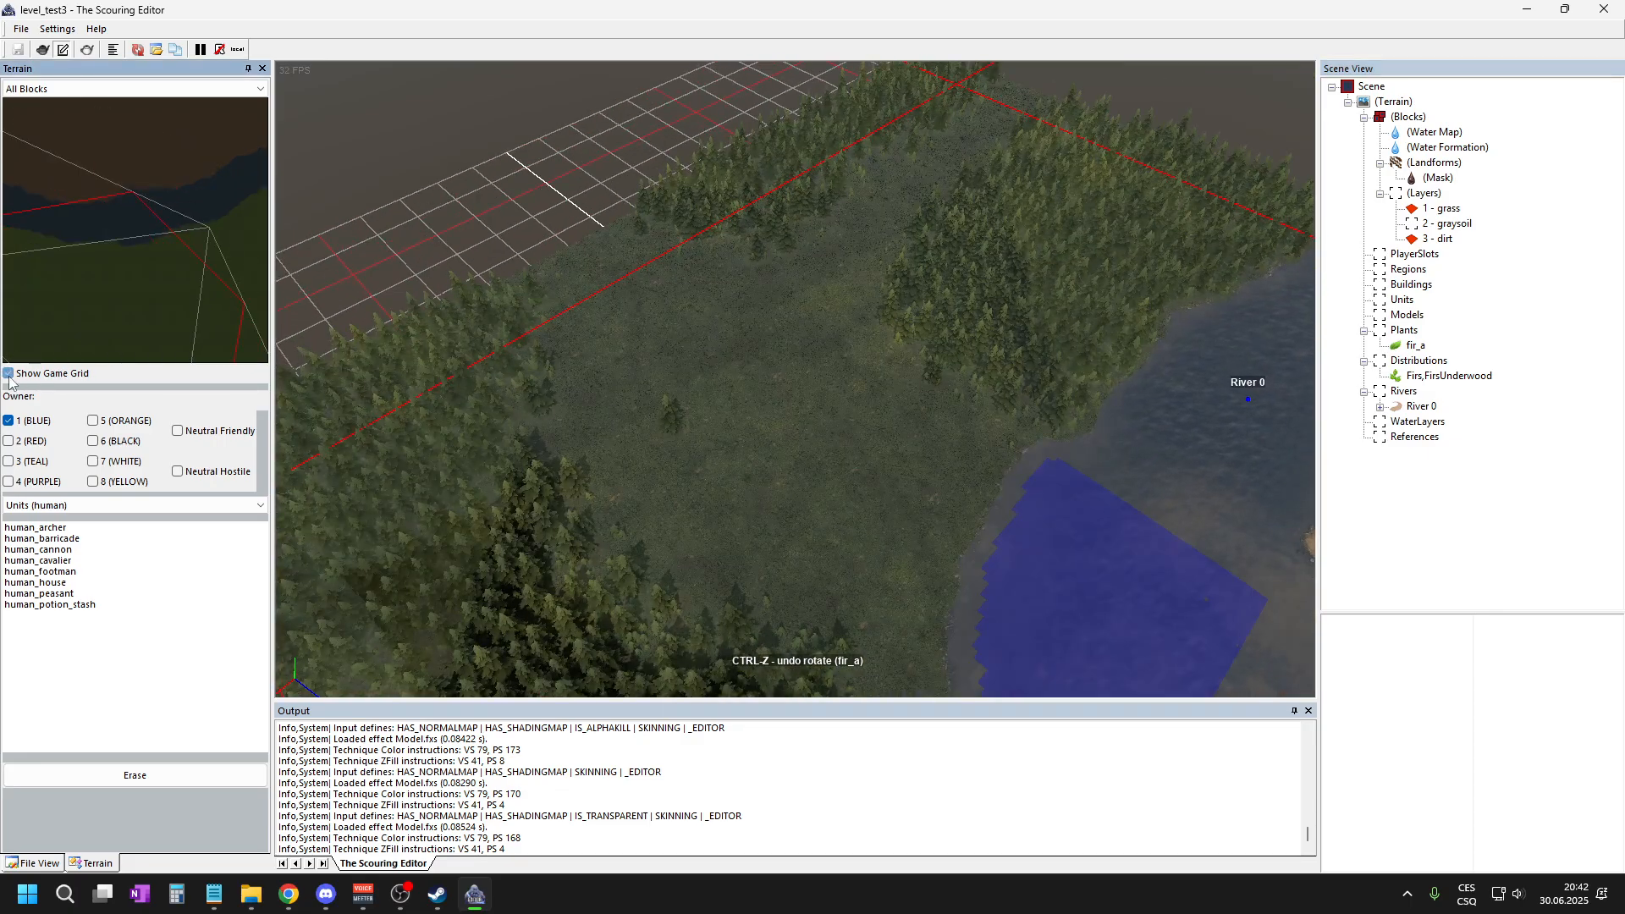
pyautogui.scroll(3, 486, 381)
pyautogui.scroll(2, 723, 395)
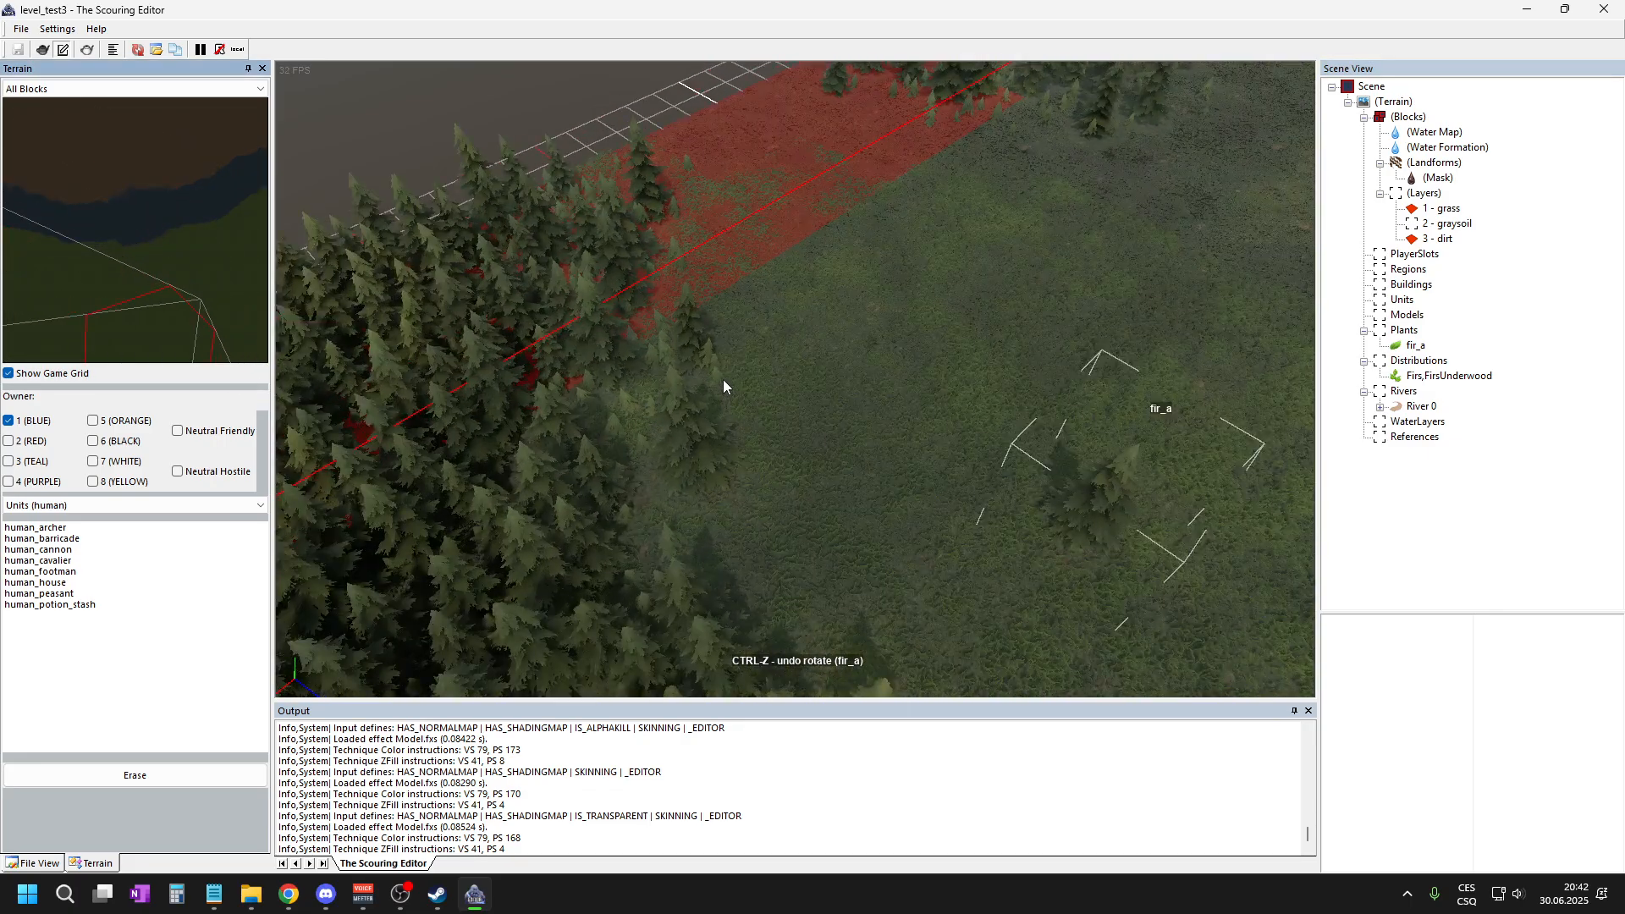
pyautogui.scroll(-1, 549, 291)
pyautogui.scroll(3, 902, 403)
pyautogui.scroll(-4, 509, 257)
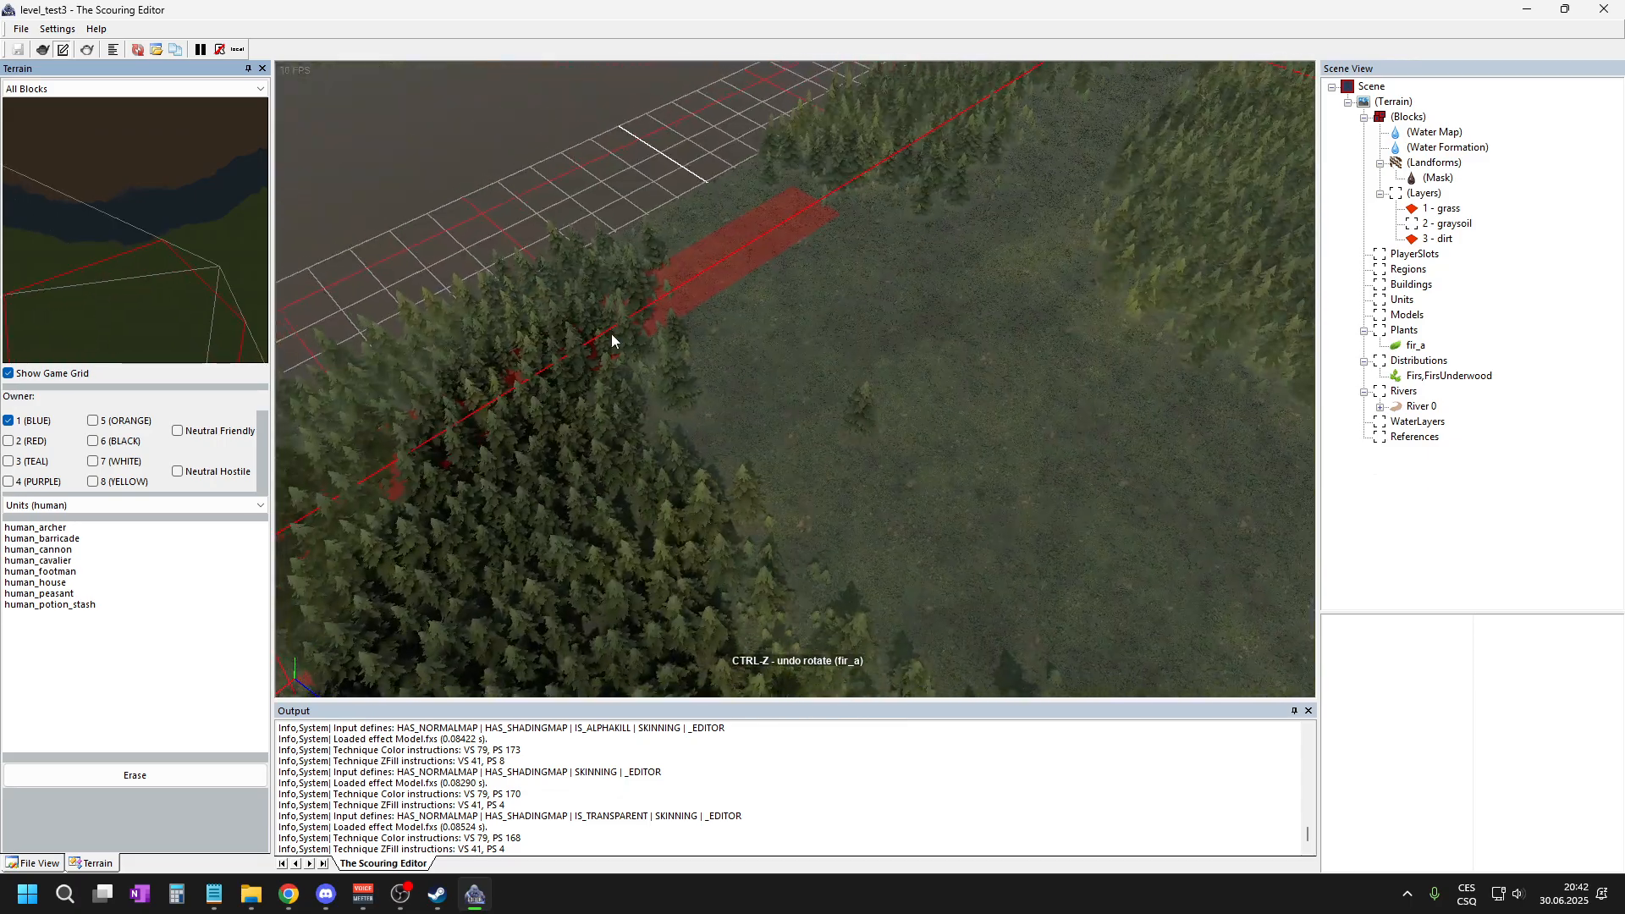
pyautogui.click(8, 373)
# - Look over the clearing with the single fir, the surrounding forests and the near river bank
pyautogui.scroll(-4, 580, 198)
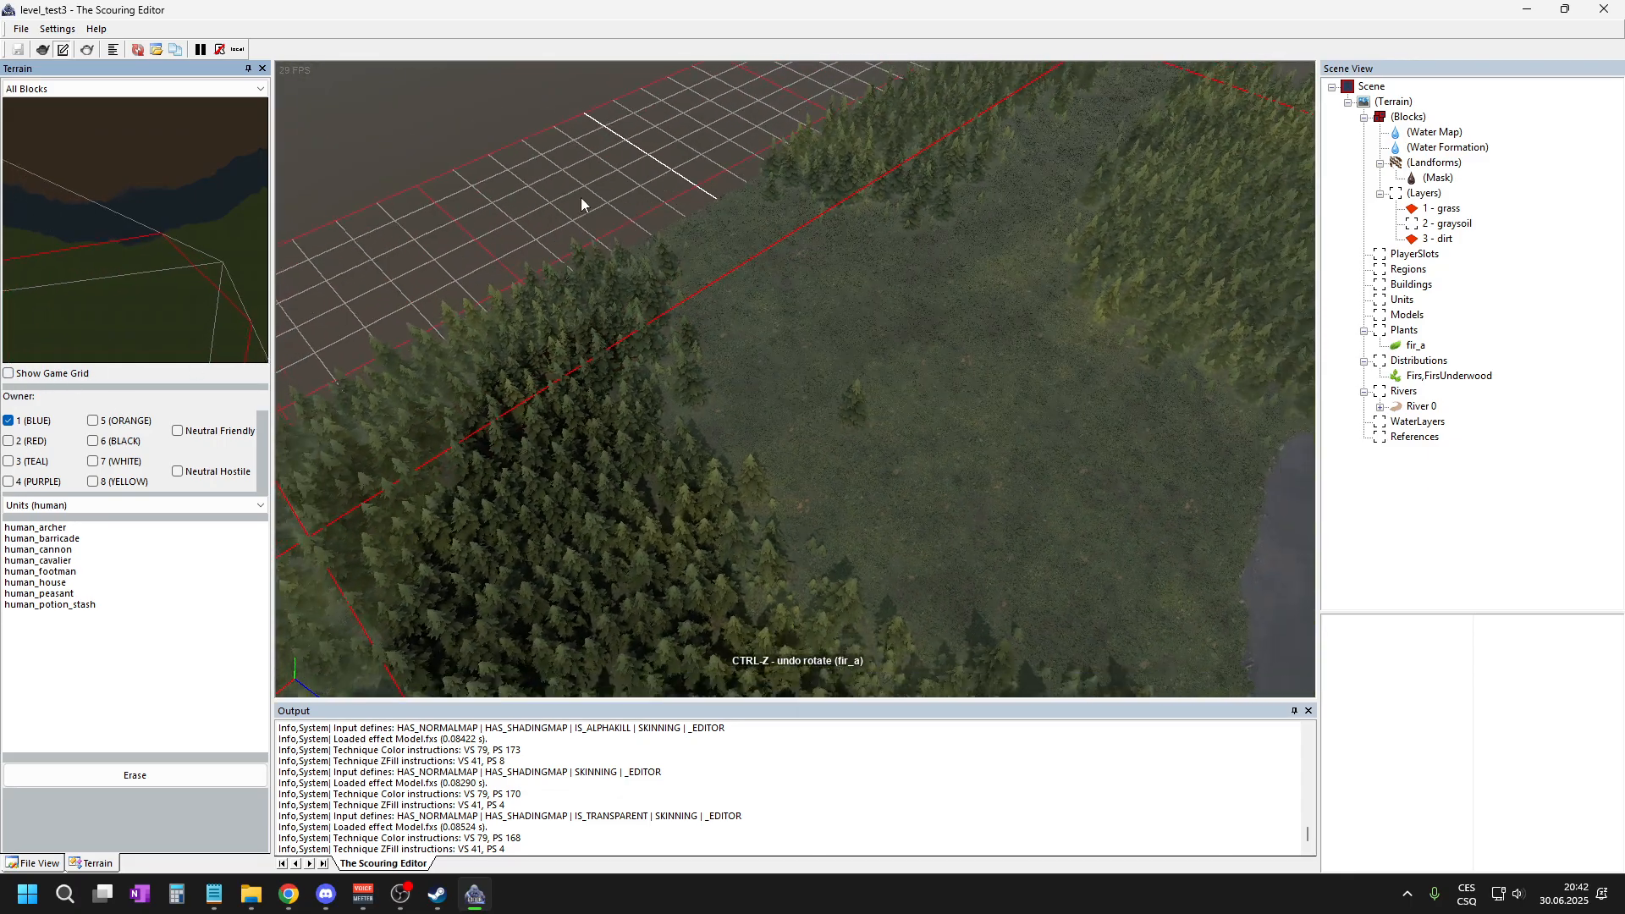
pyautogui.scroll(3, 870, 444)
pyautogui.scroll(2, 601, 277)
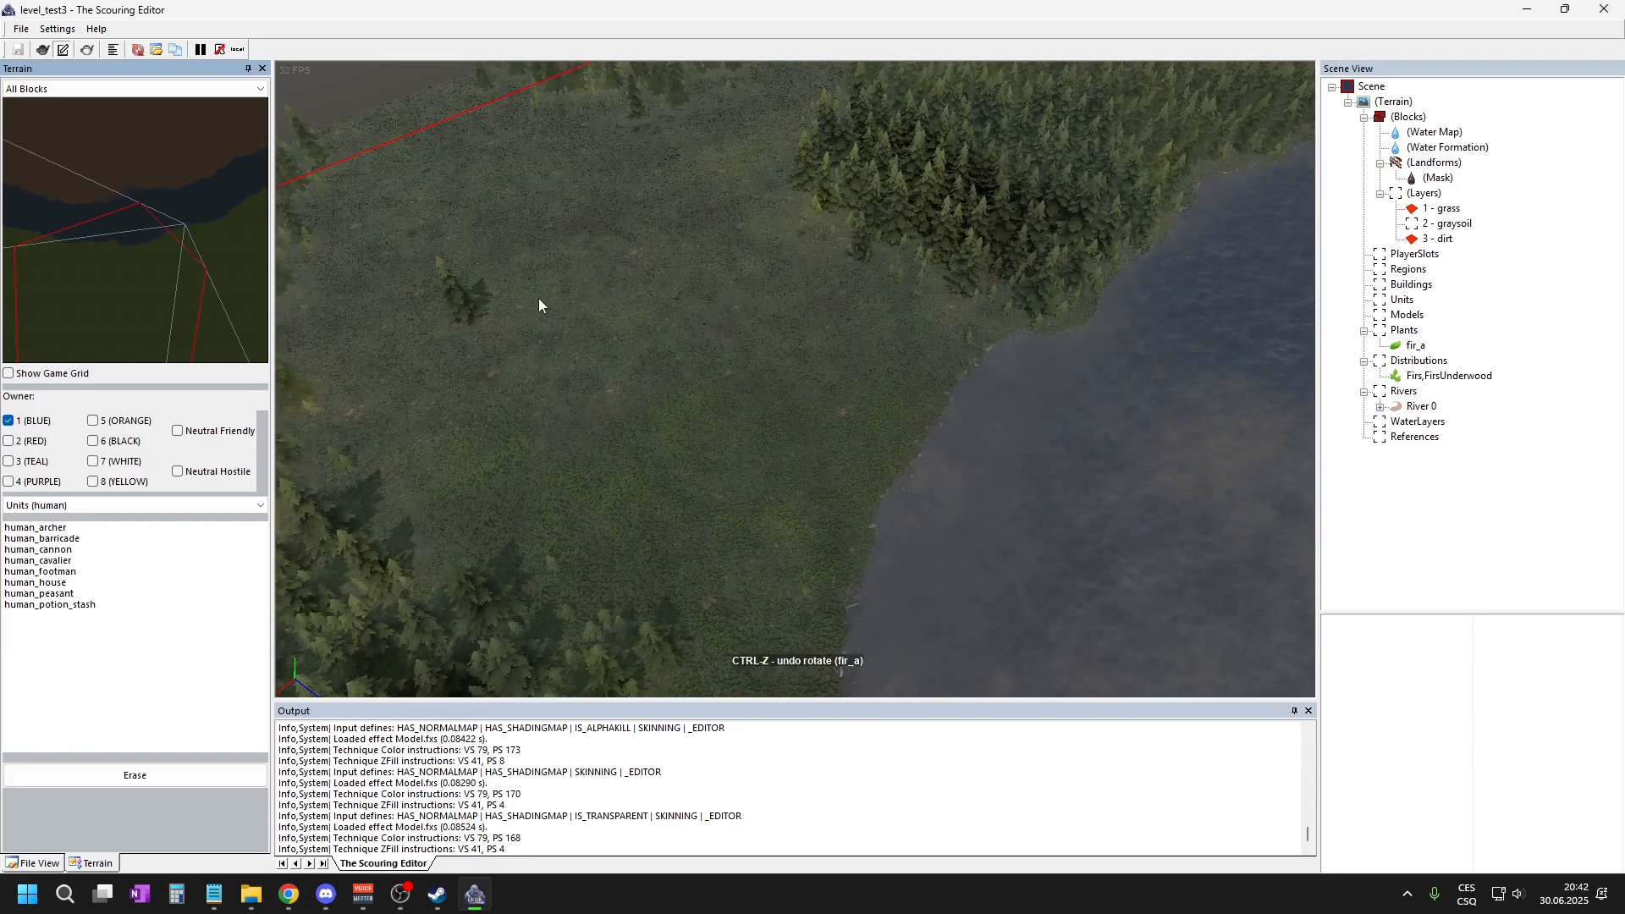
pyautogui.scroll(-2, 444, 302)
pyautogui.scroll(-4, 594, 326)
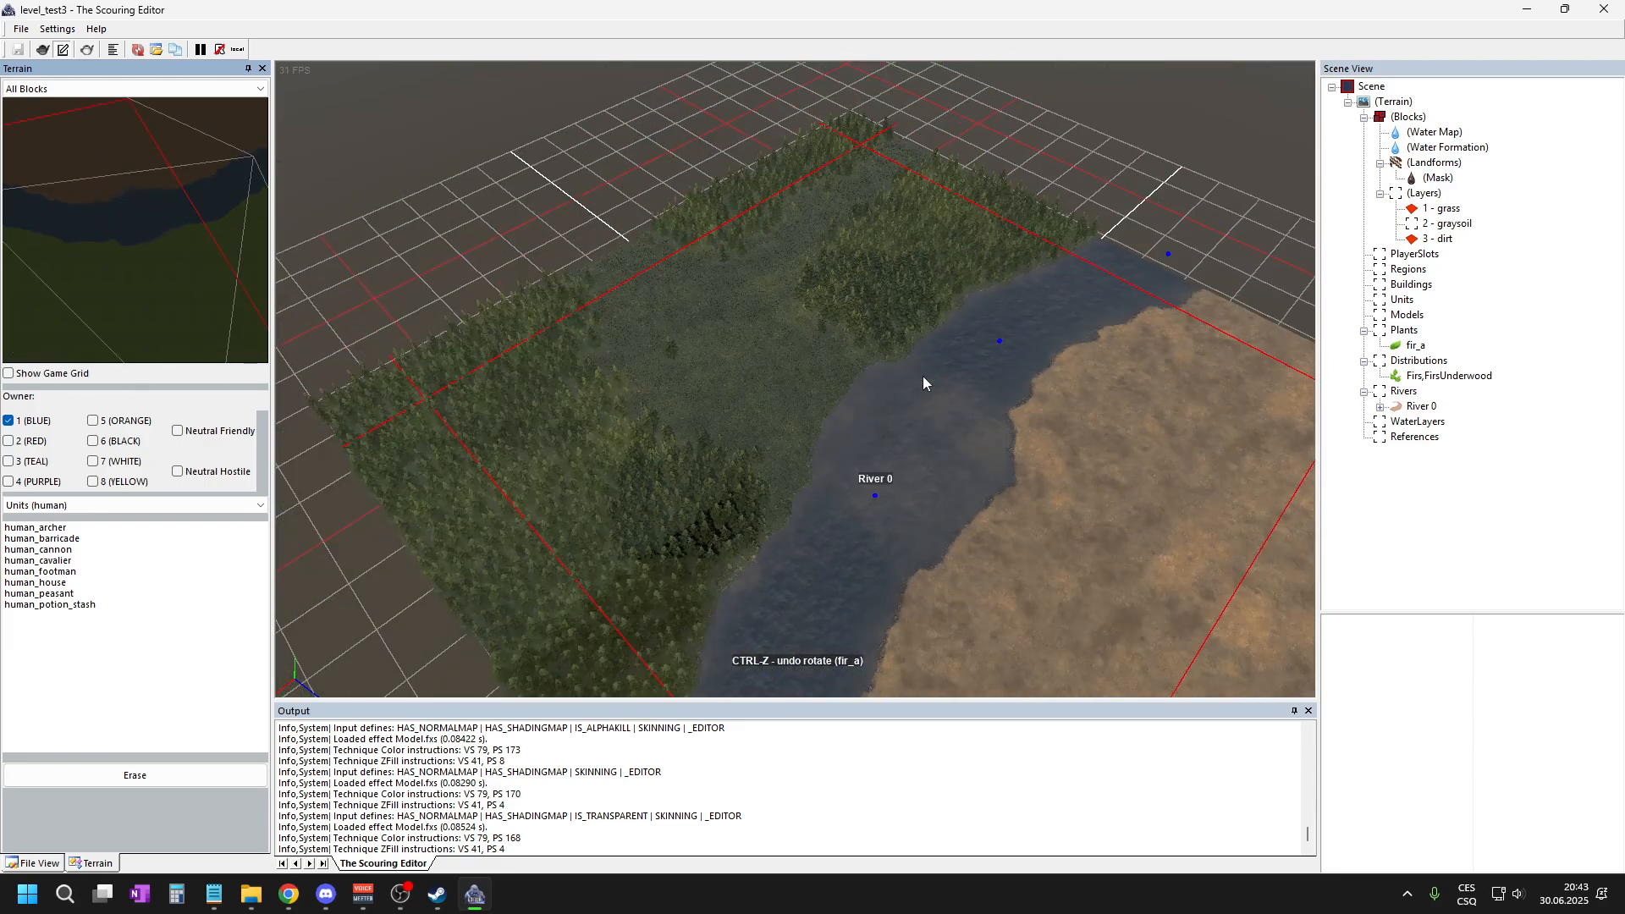
pyautogui.scroll(3, 922, 376)
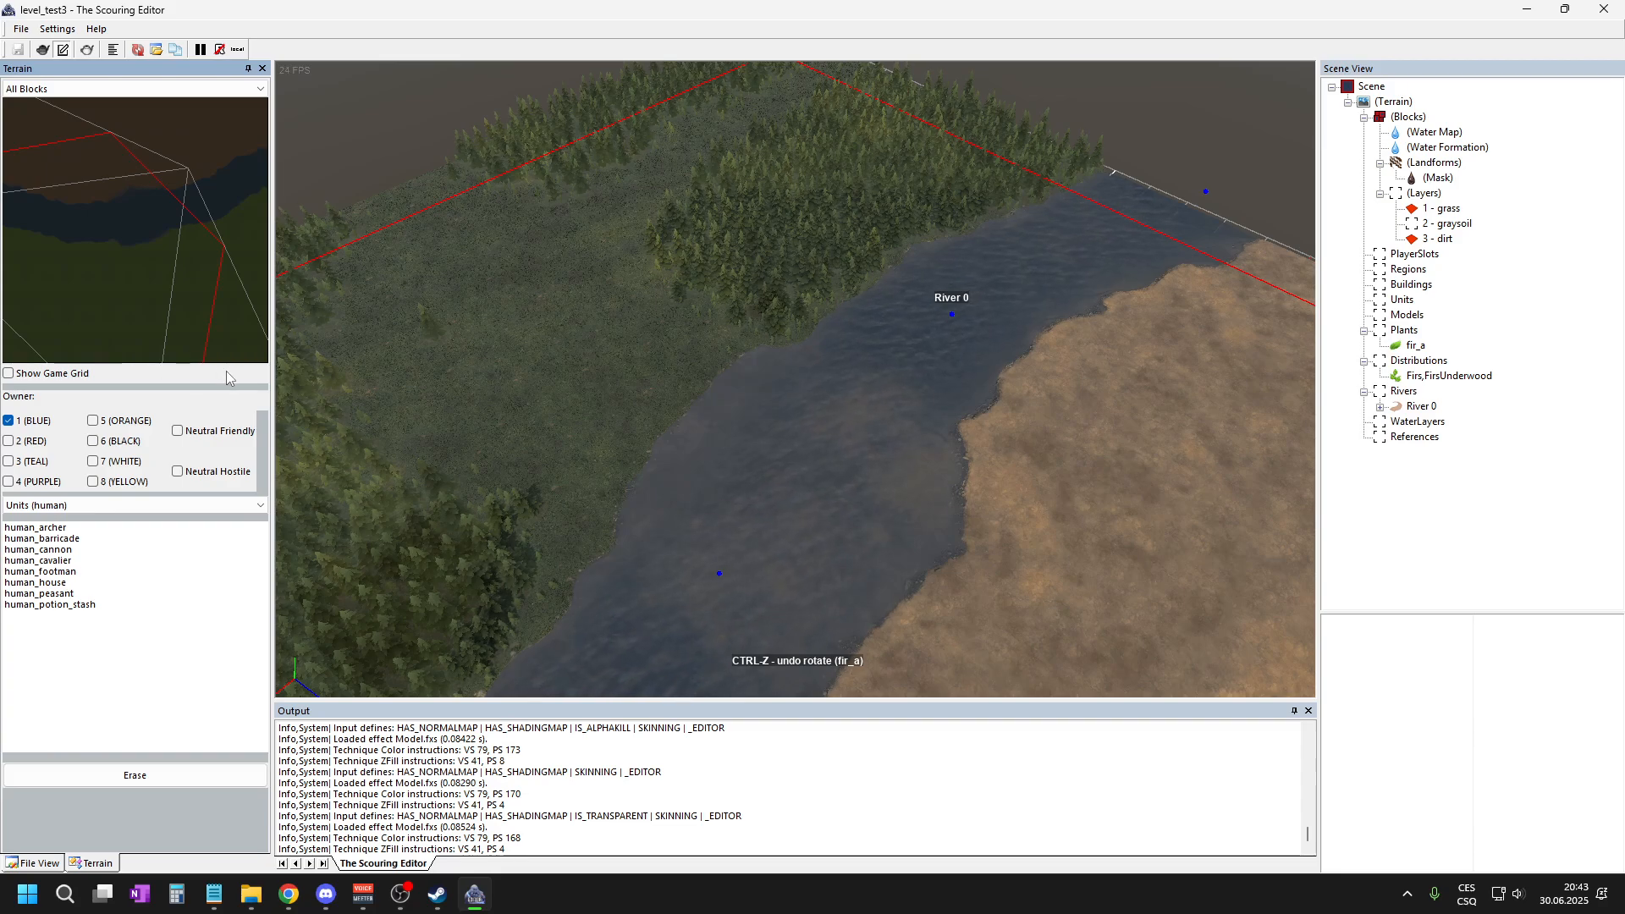
pyautogui.click(590, 351)
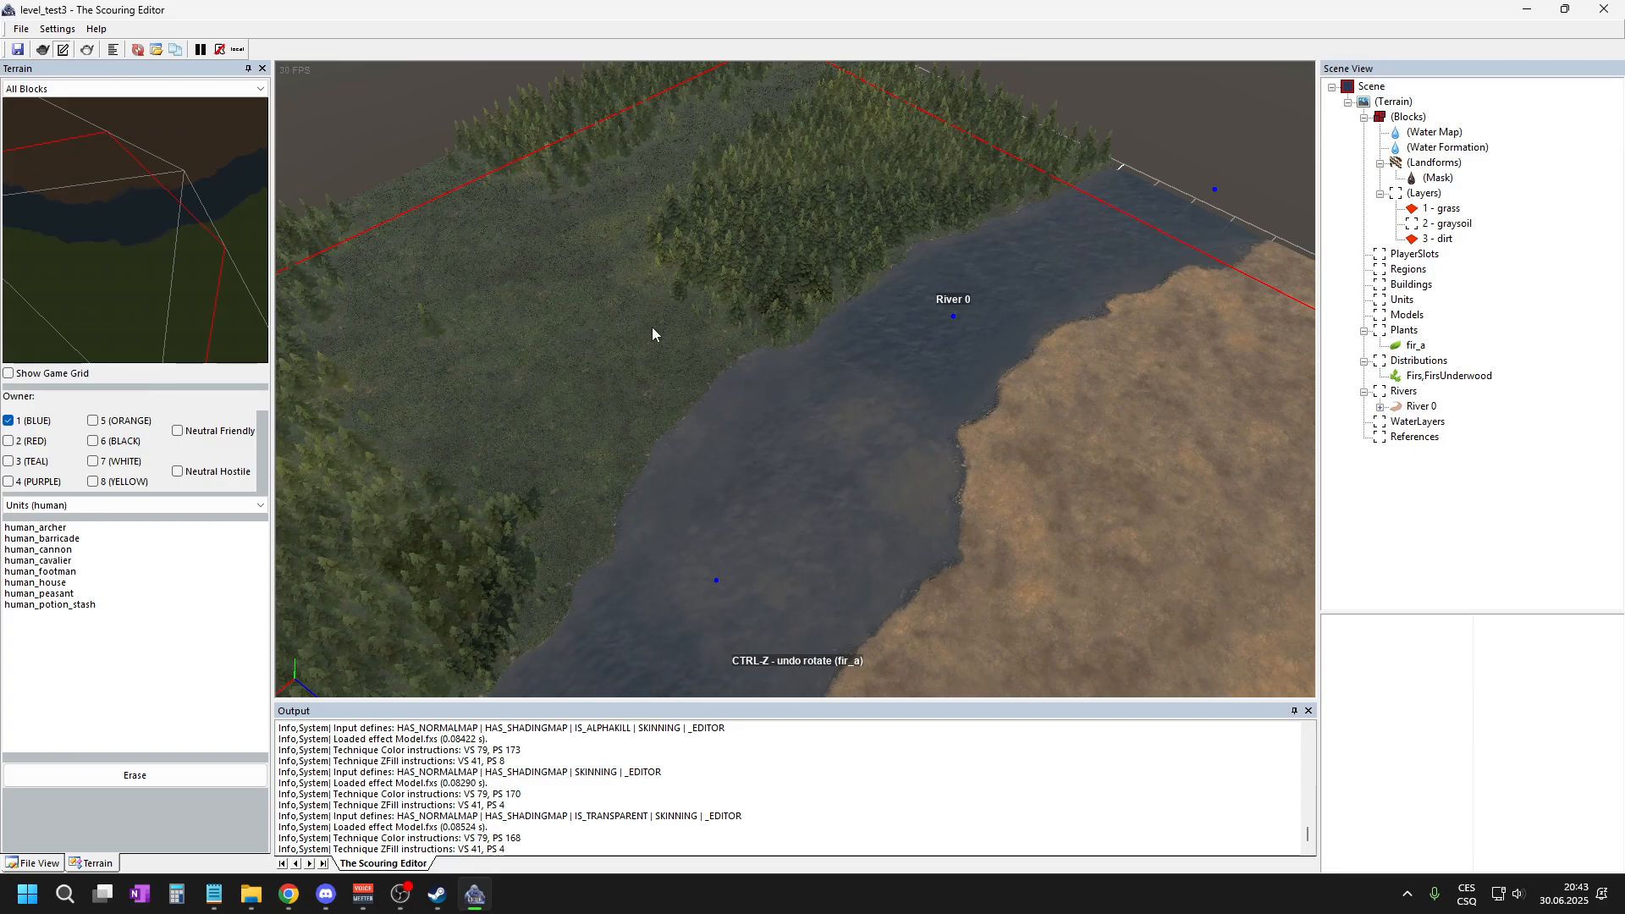
pyautogui.scroll(1, 758, 381)
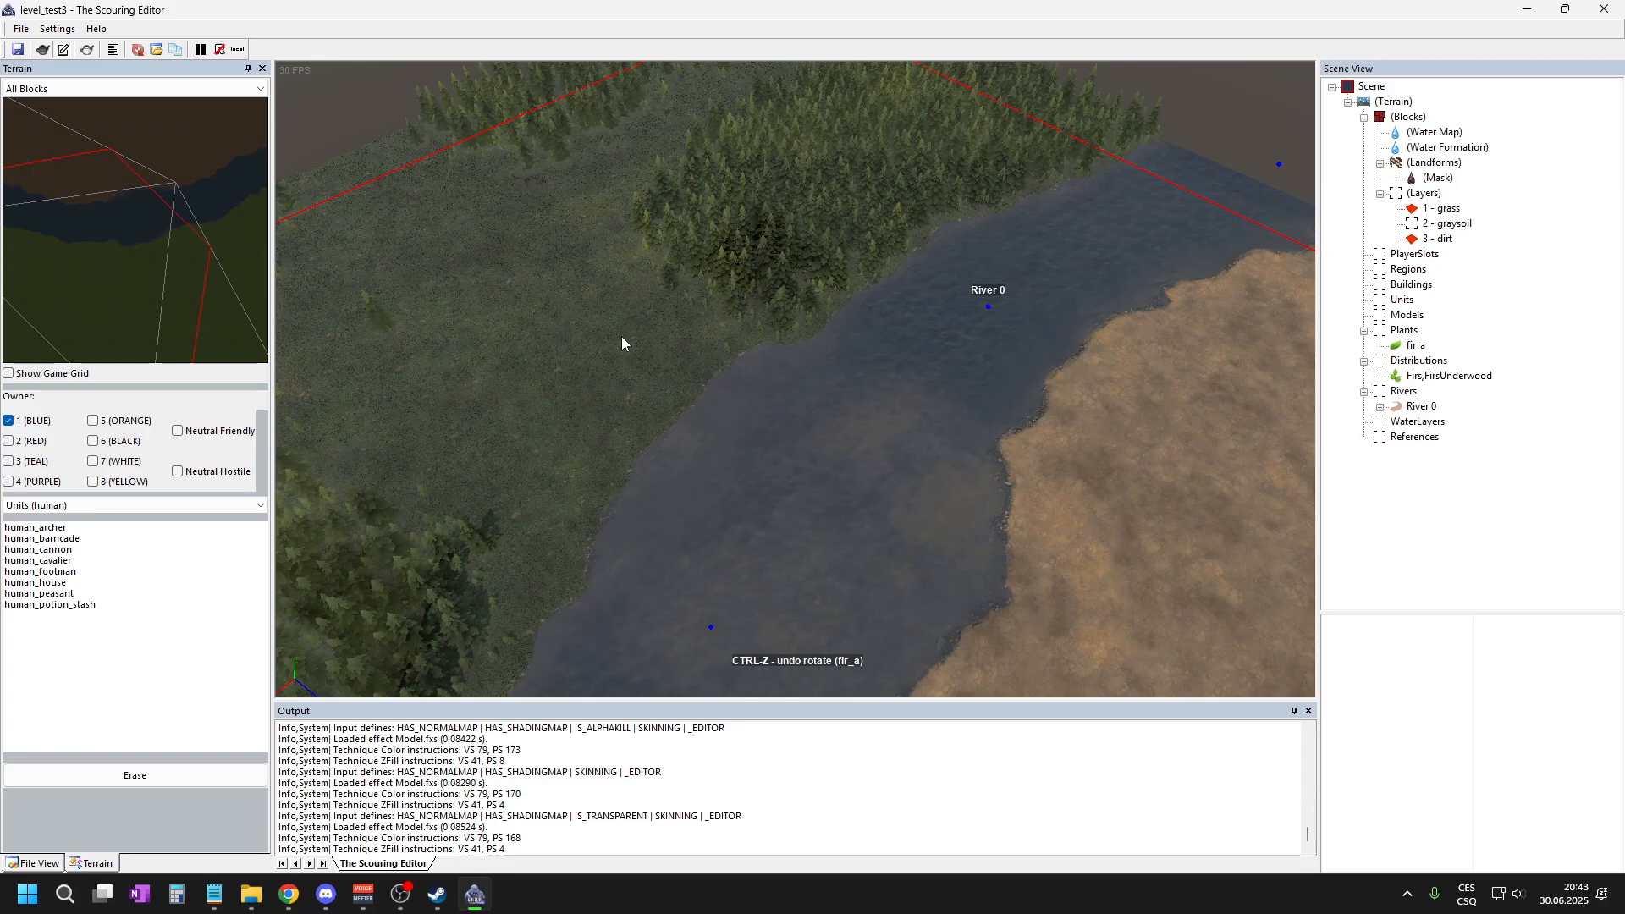
pyautogui.scroll(3, 618, 340)
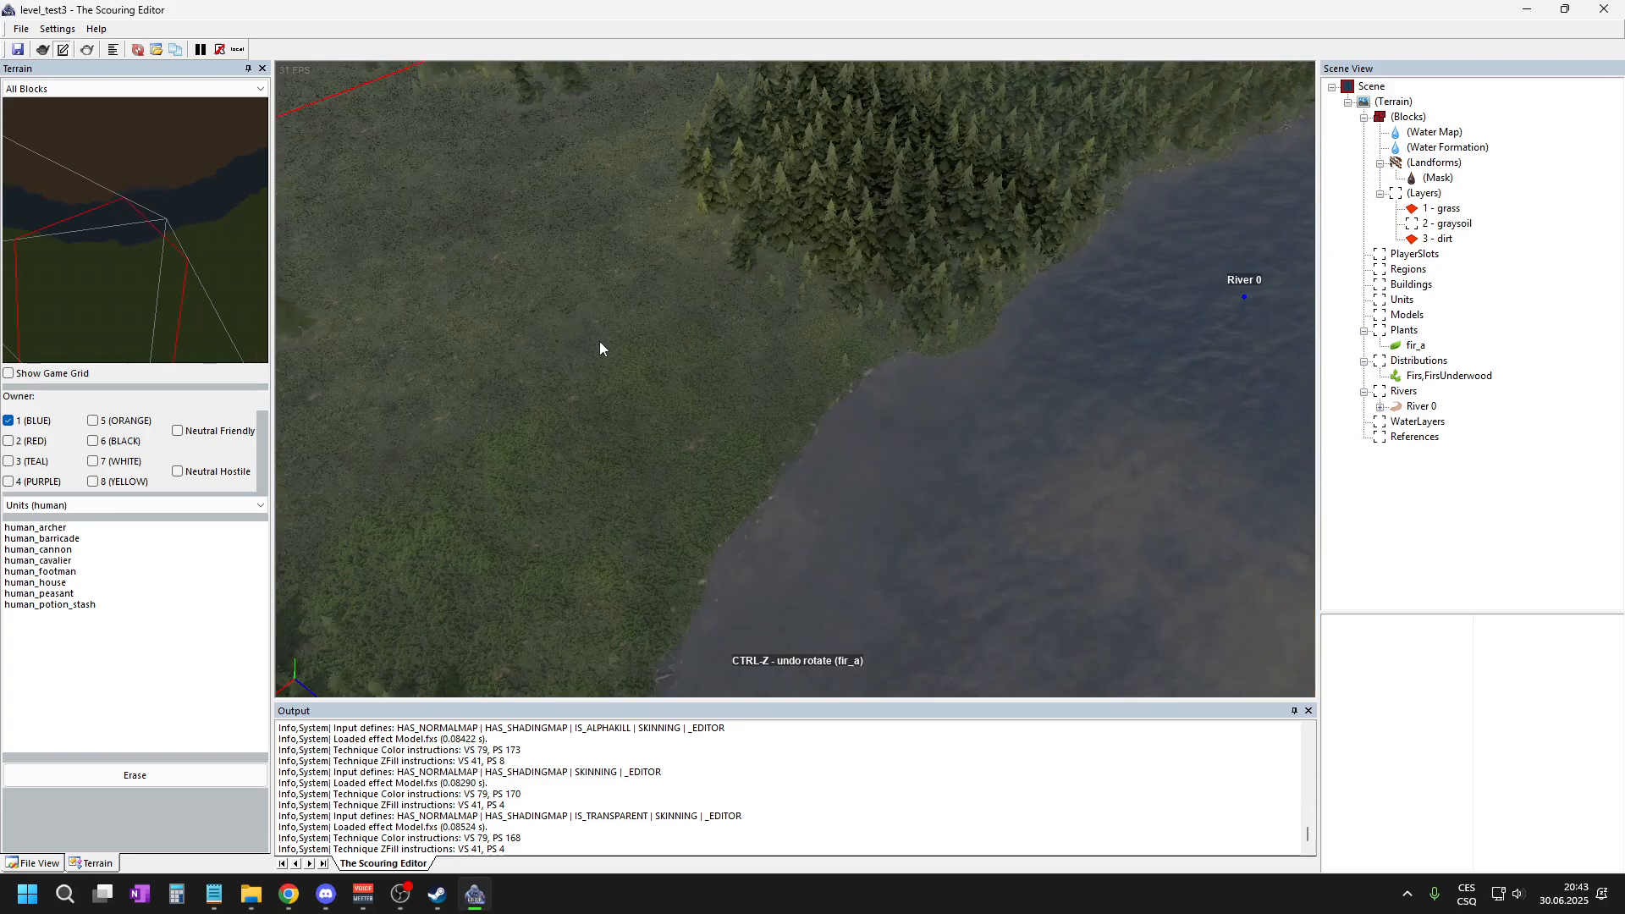
pyautogui.scroll(-3, 598, 342)
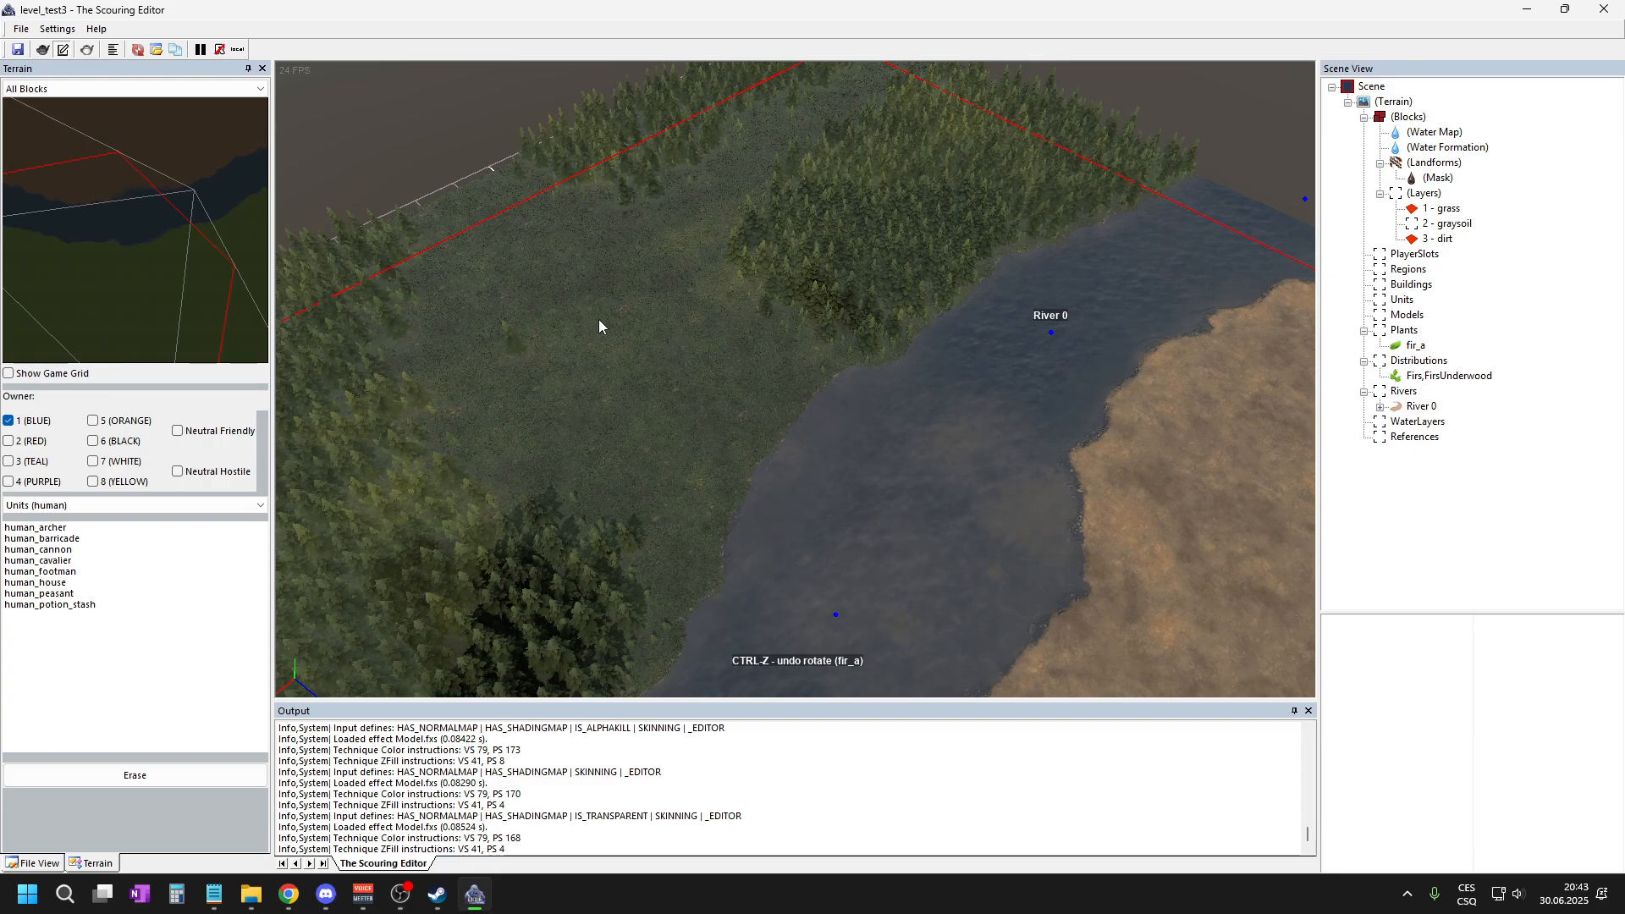
pyautogui.scroll(1, 600, 327)
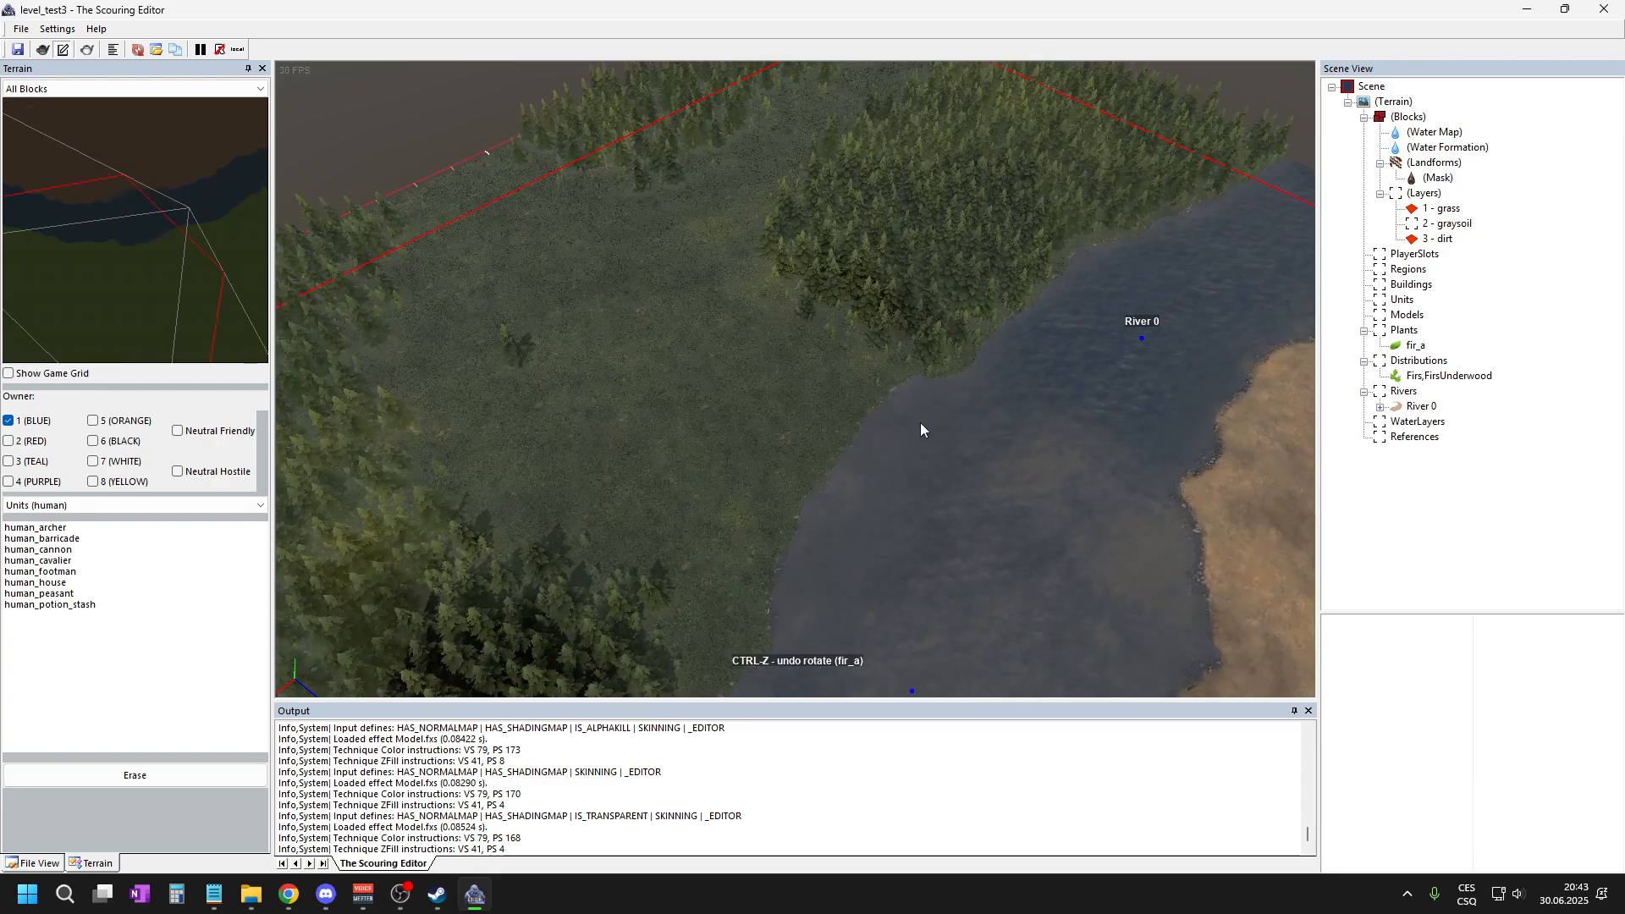
pyautogui.scroll(2, 948, 372)
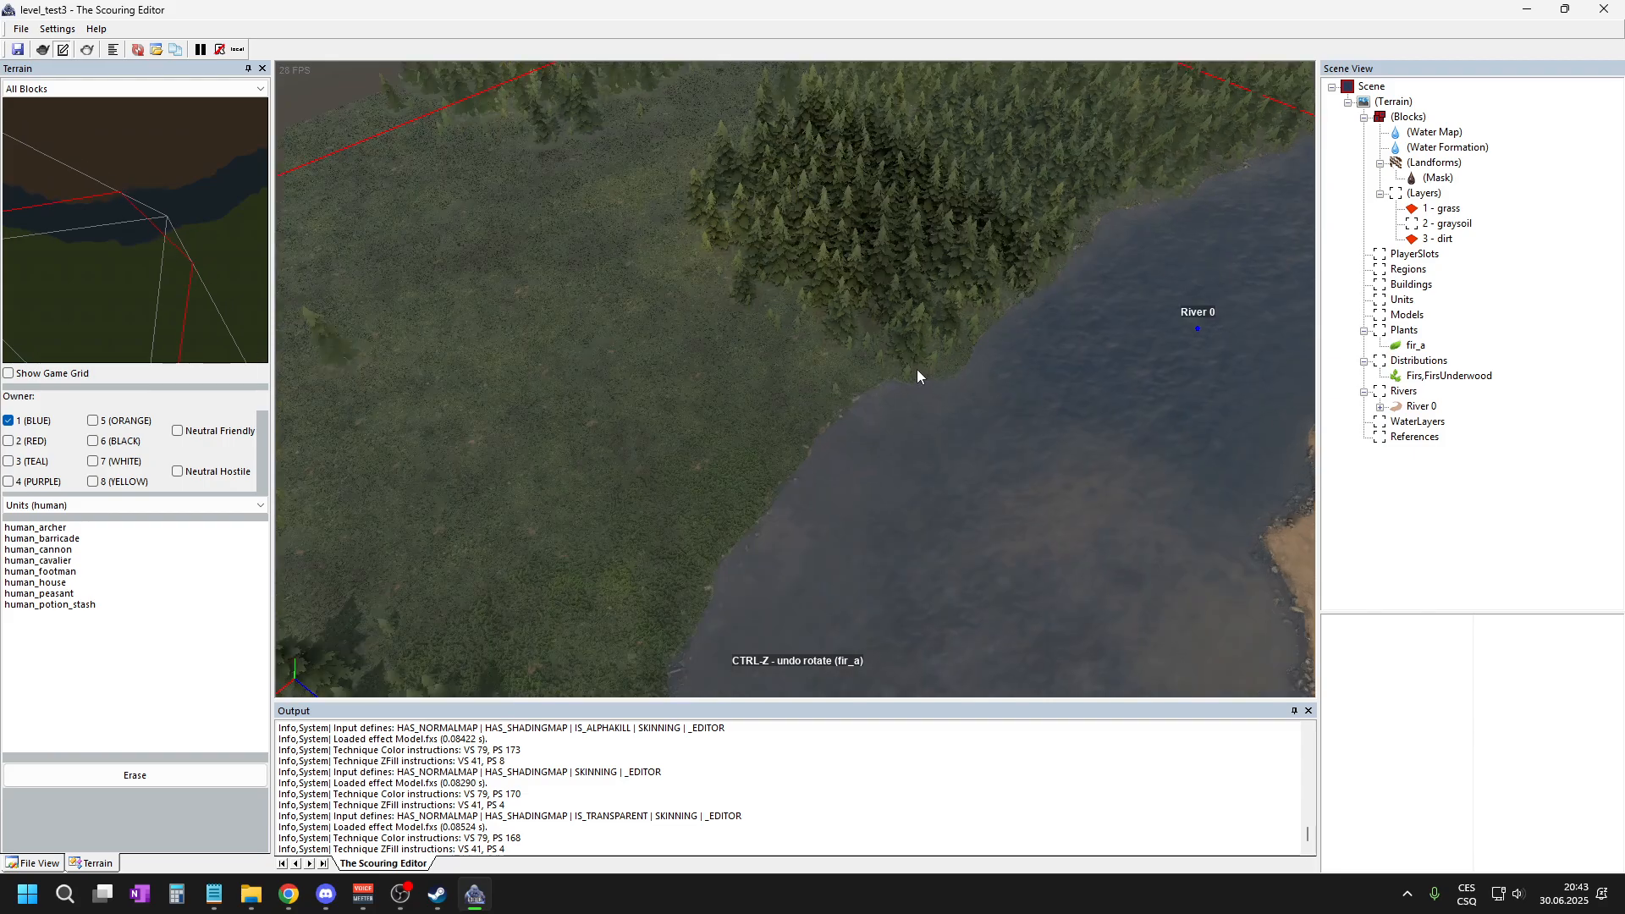
pyautogui.scroll(-2, 542, 156)
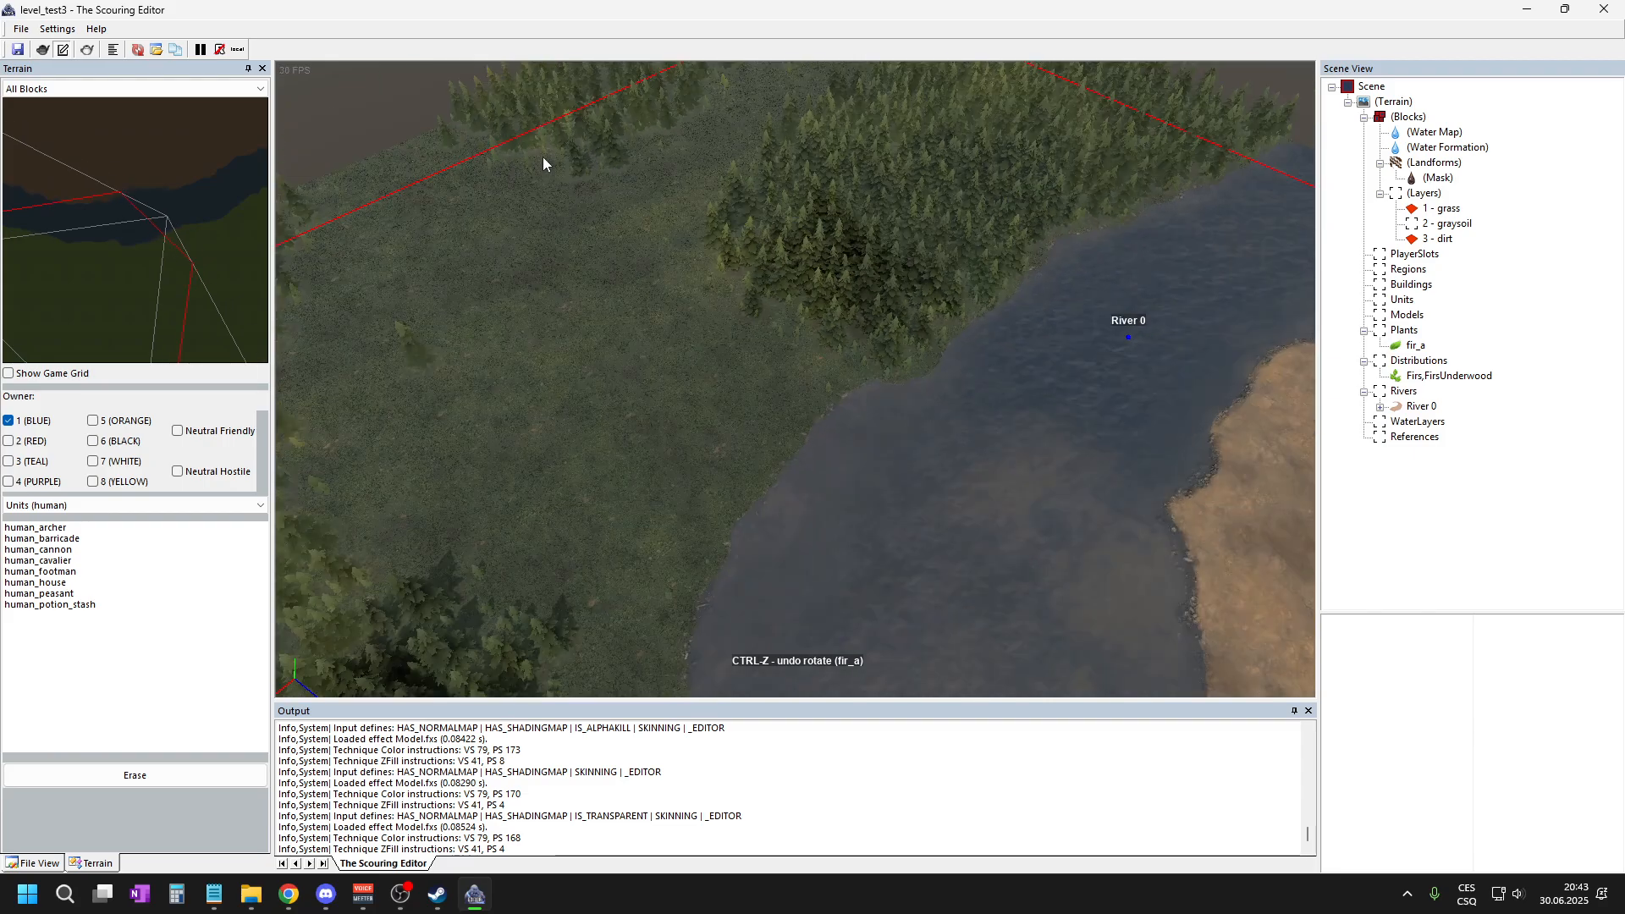
pyautogui.scroll(1, 542, 156)
pyautogui.scroll(1, 953, 423)
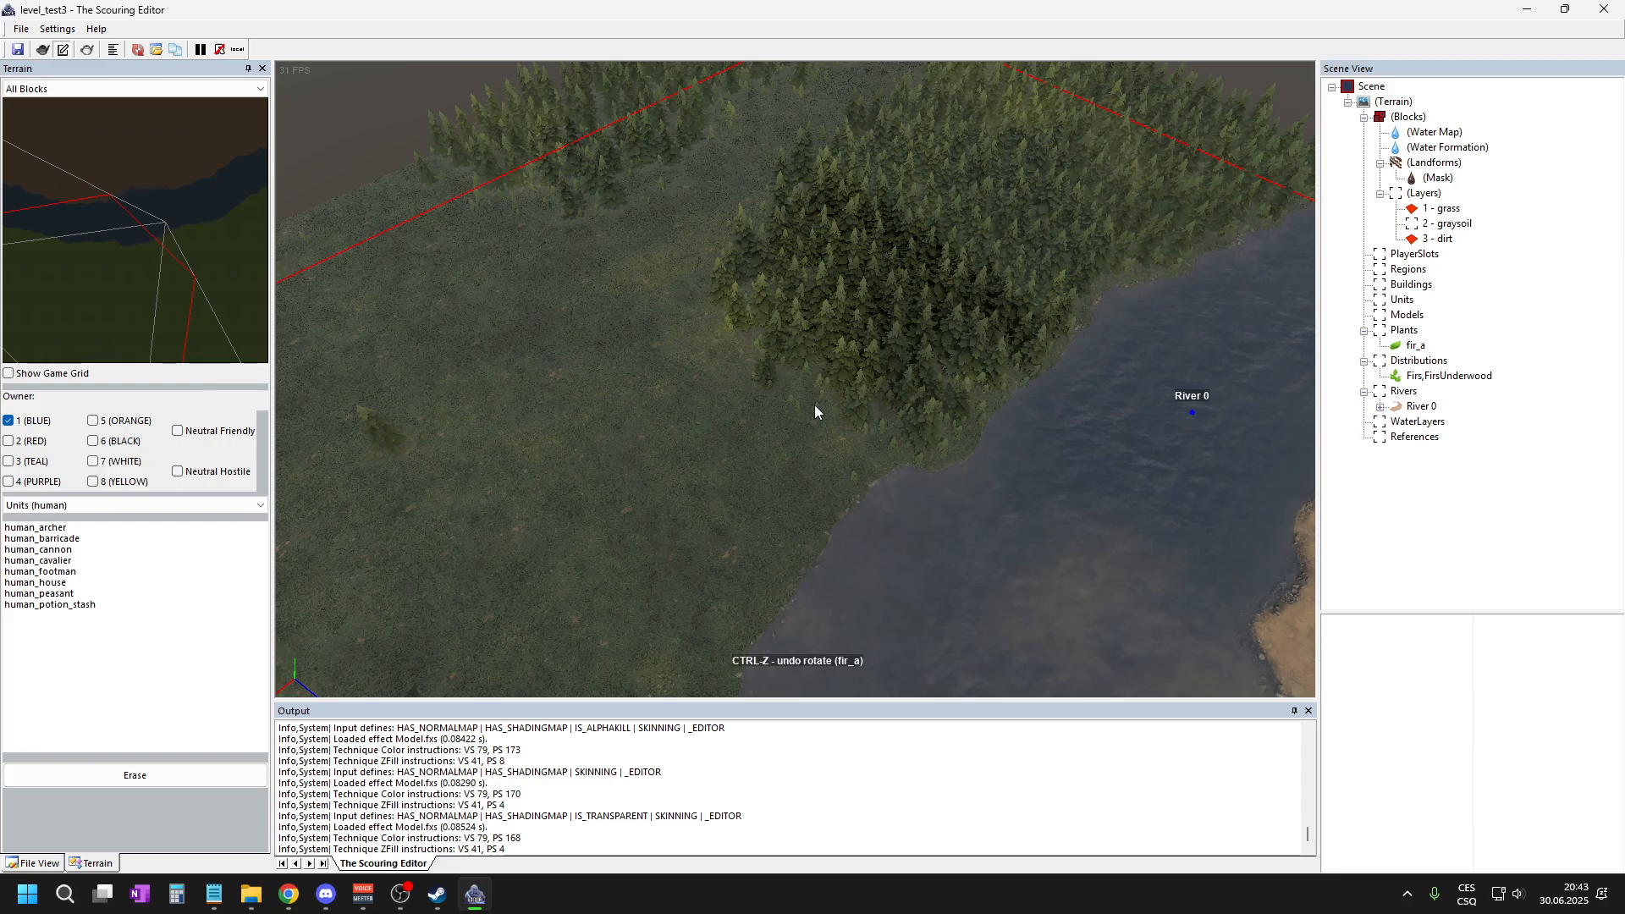
# - Add a ref_neutral_goblin_camp reference on the dirt area across the river from the forests
pyautogui.moveTo(1012, 505); pyautogui.dragTo(454, 156, button='middle')
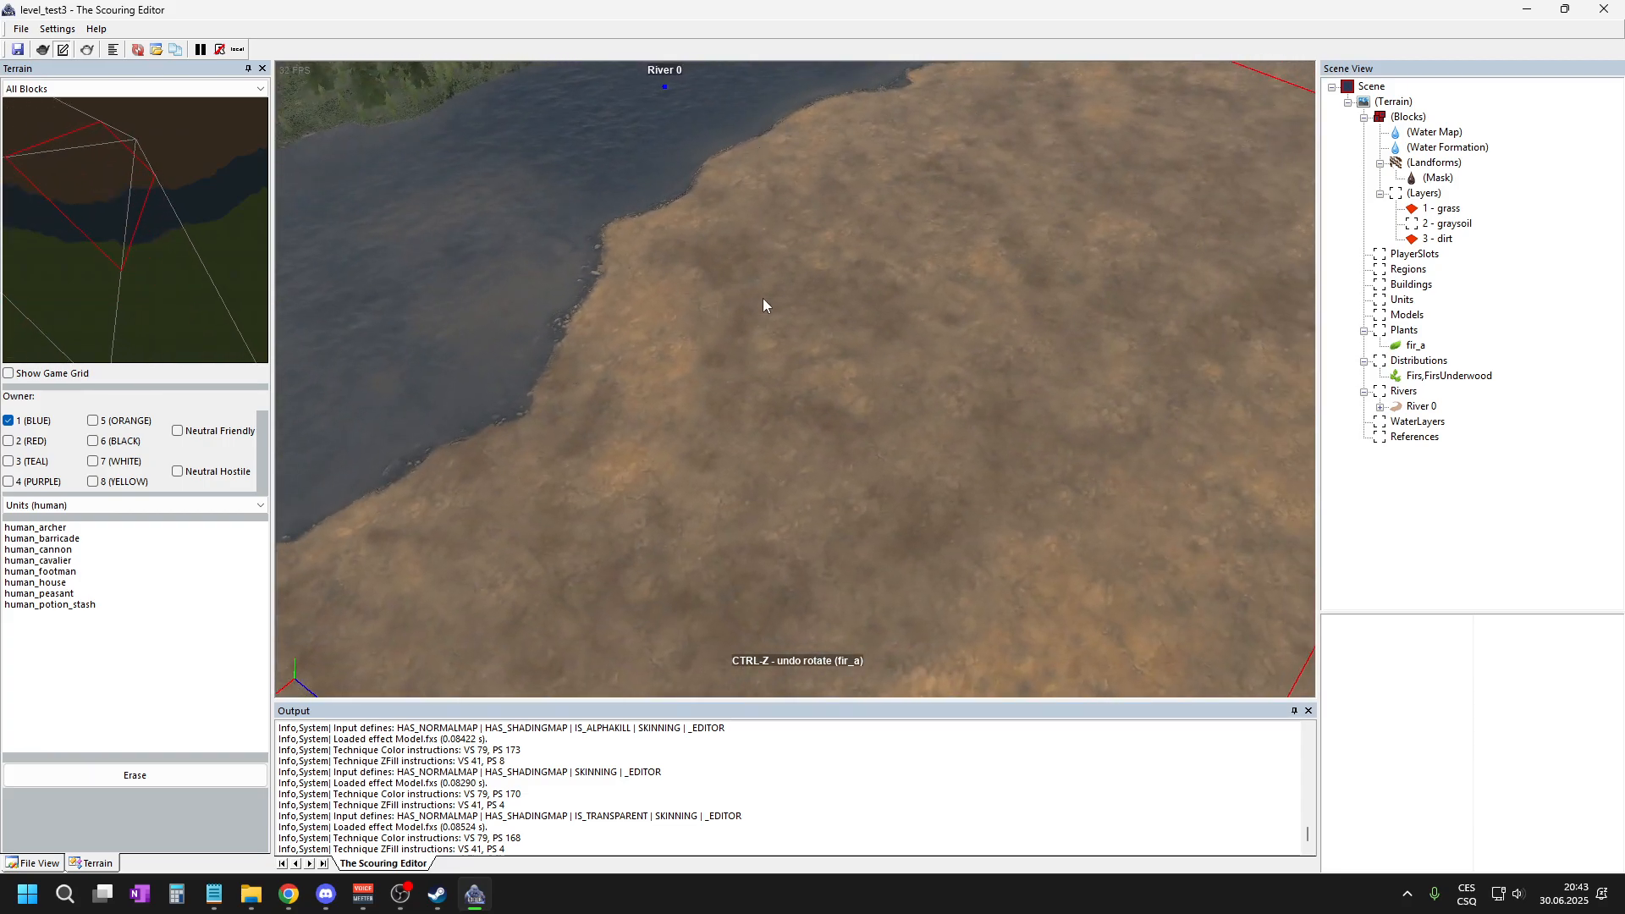
pyautogui.scroll(-1, 880, 315)
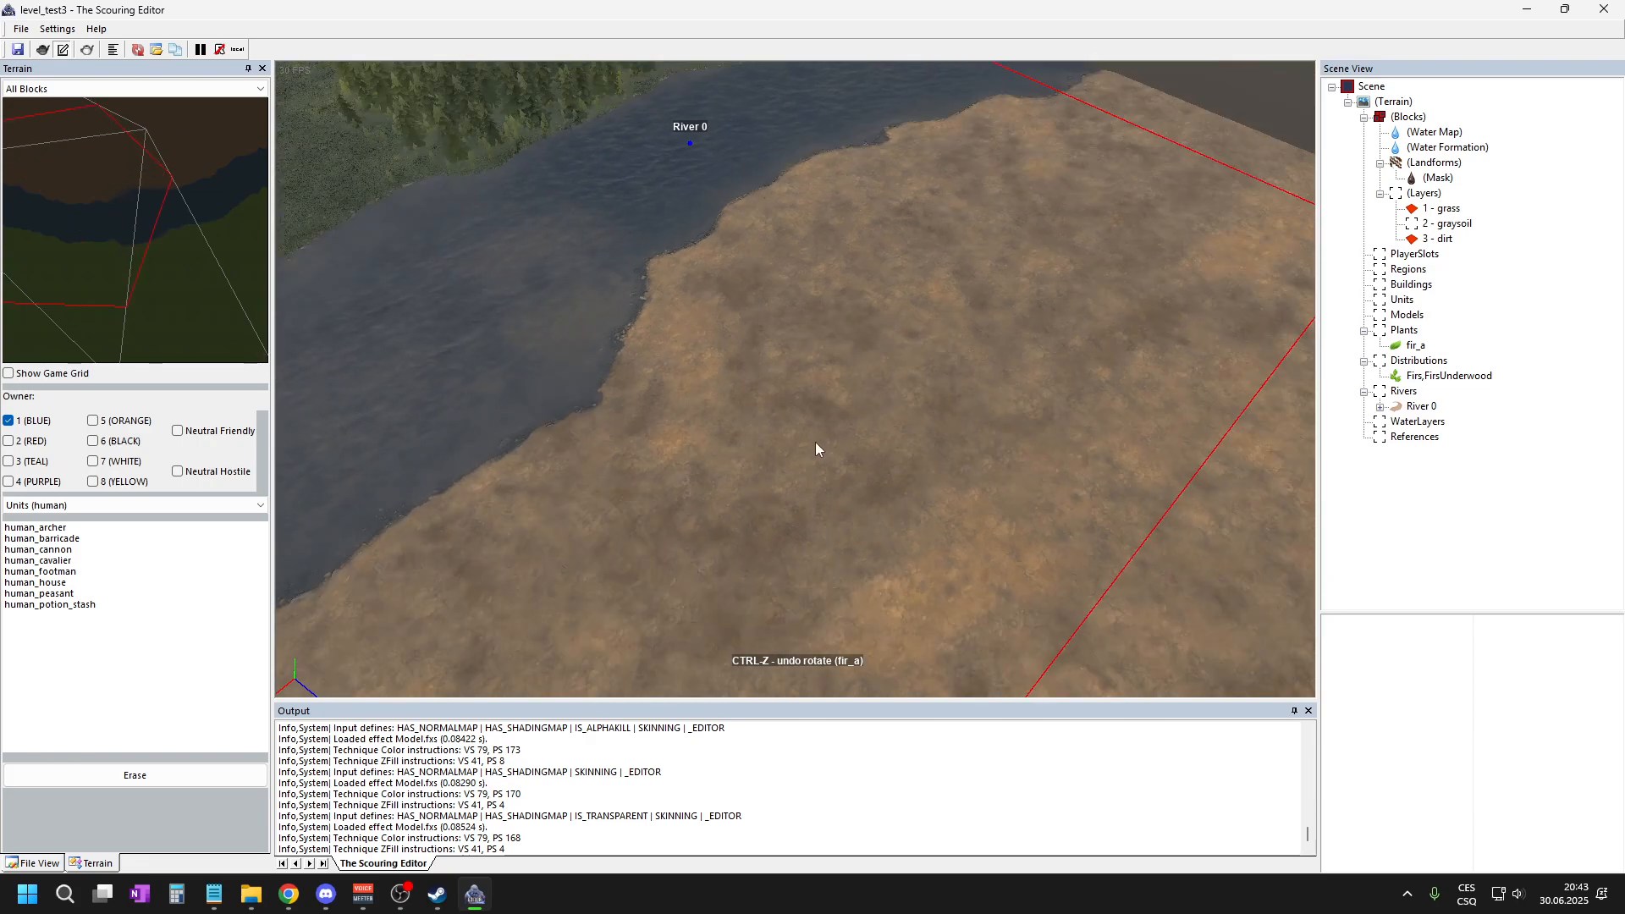
pyautogui.scroll(1, 675, 400)
pyautogui.moveTo(675, 401)
pyautogui.mouseDown(button='middle')
pyautogui.moveTo(851, 474)
pyautogui.moveTo(630, 307)
pyautogui.mouseUp(button='middle')
pyautogui.moveTo(992, 415)
pyautogui.mouseDown(button='middle')
pyautogui.moveTo(687, 271)
pyautogui.moveTo(724, 446)
pyautogui.mouseUp(button='middle')
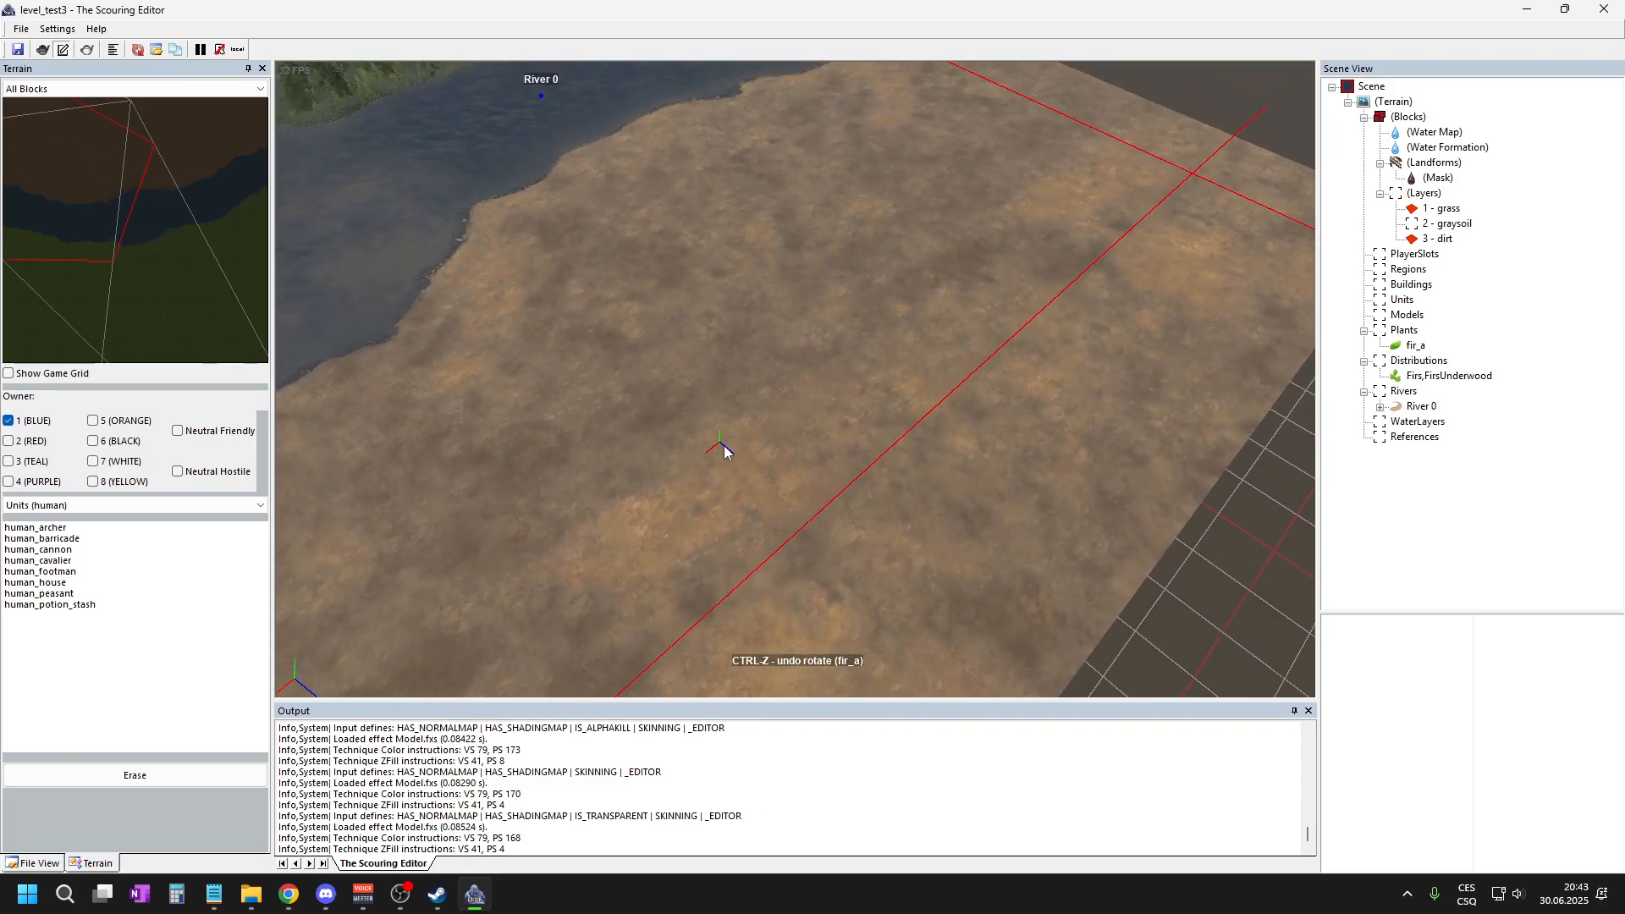
pyautogui.moveTo(987, 220); pyautogui.dragTo(954, 320, button='middle')
pyautogui.scroll(-2, 766, 334)
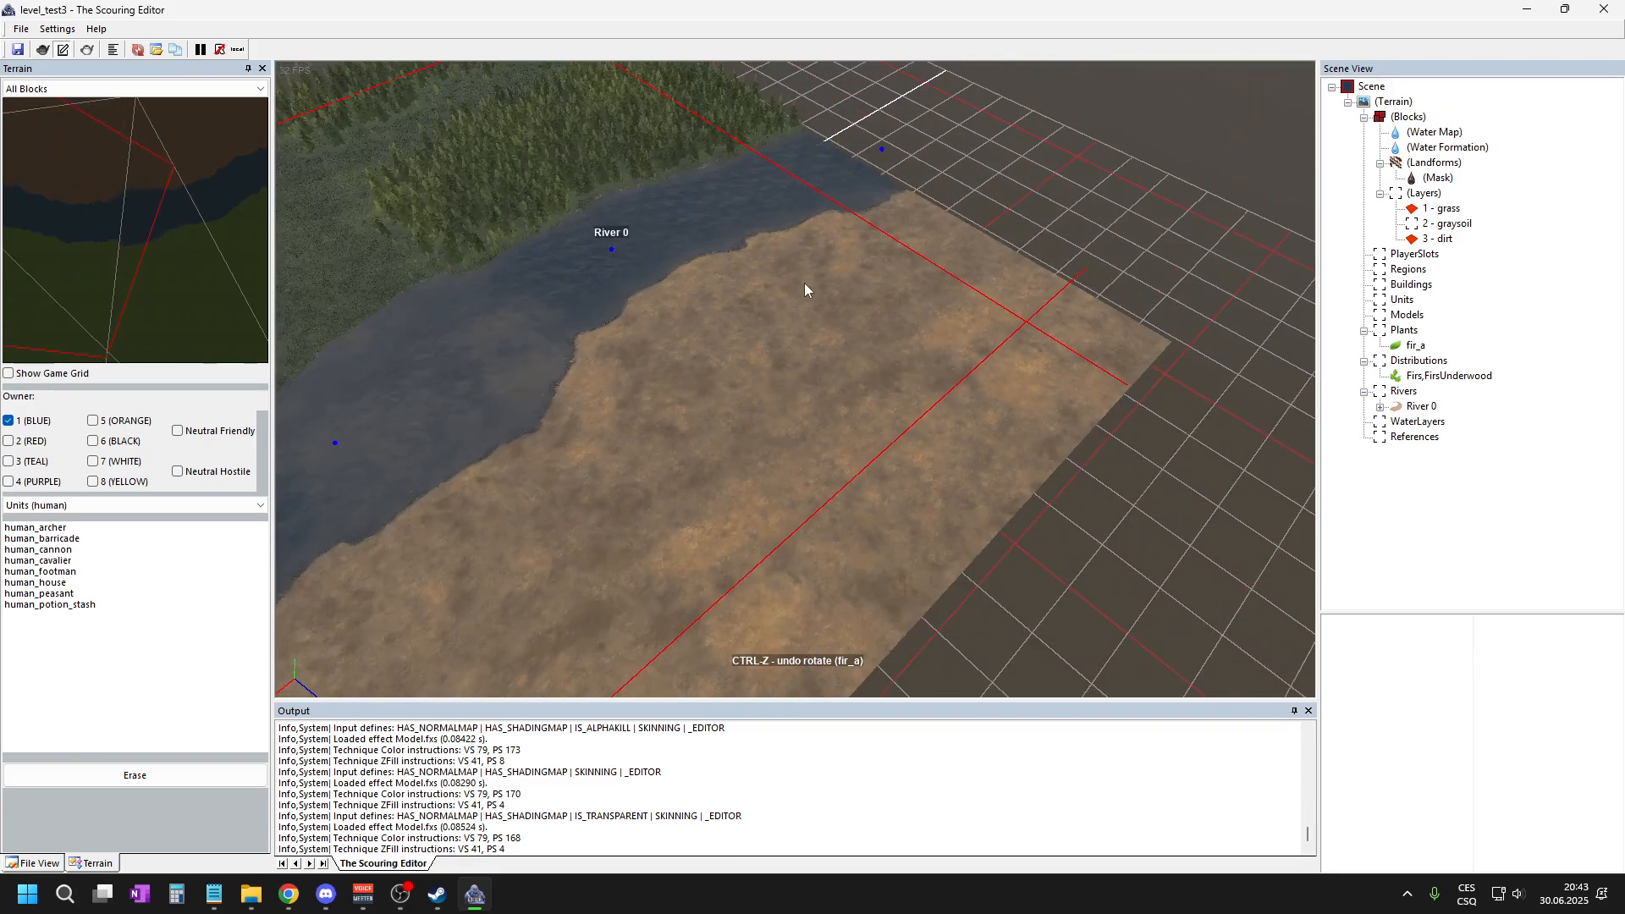
pyautogui.moveTo(999, 377); pyautogui.dragTo(765, 370, button='middle')
pyautogui.scroll(3, 765, 371)
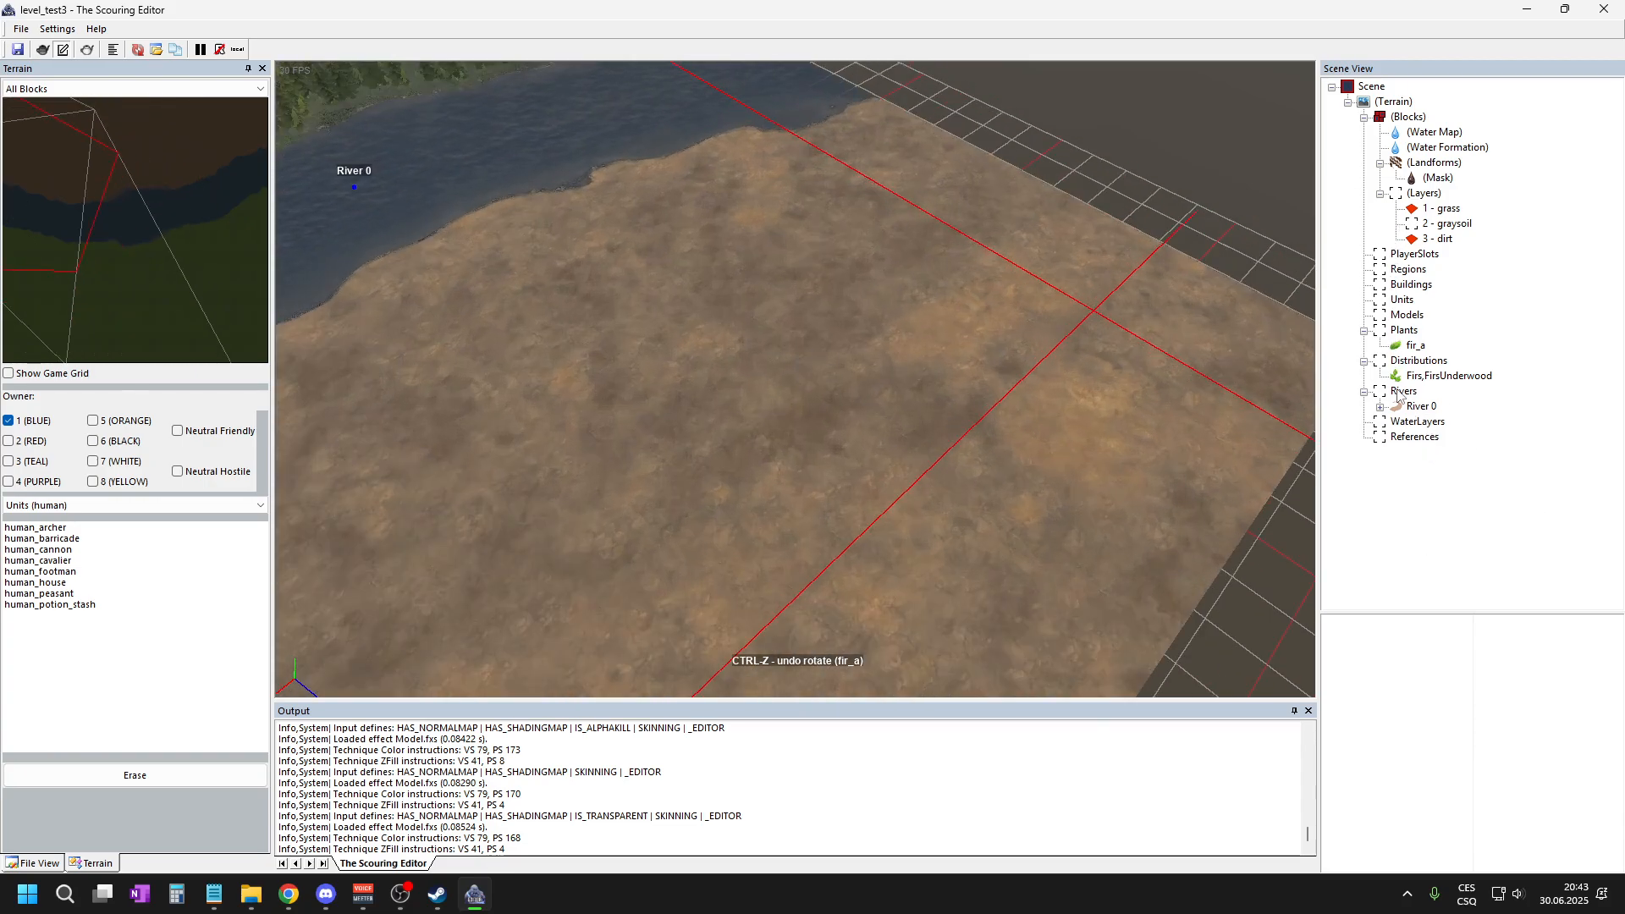
pyautogui.click(1410, 437)
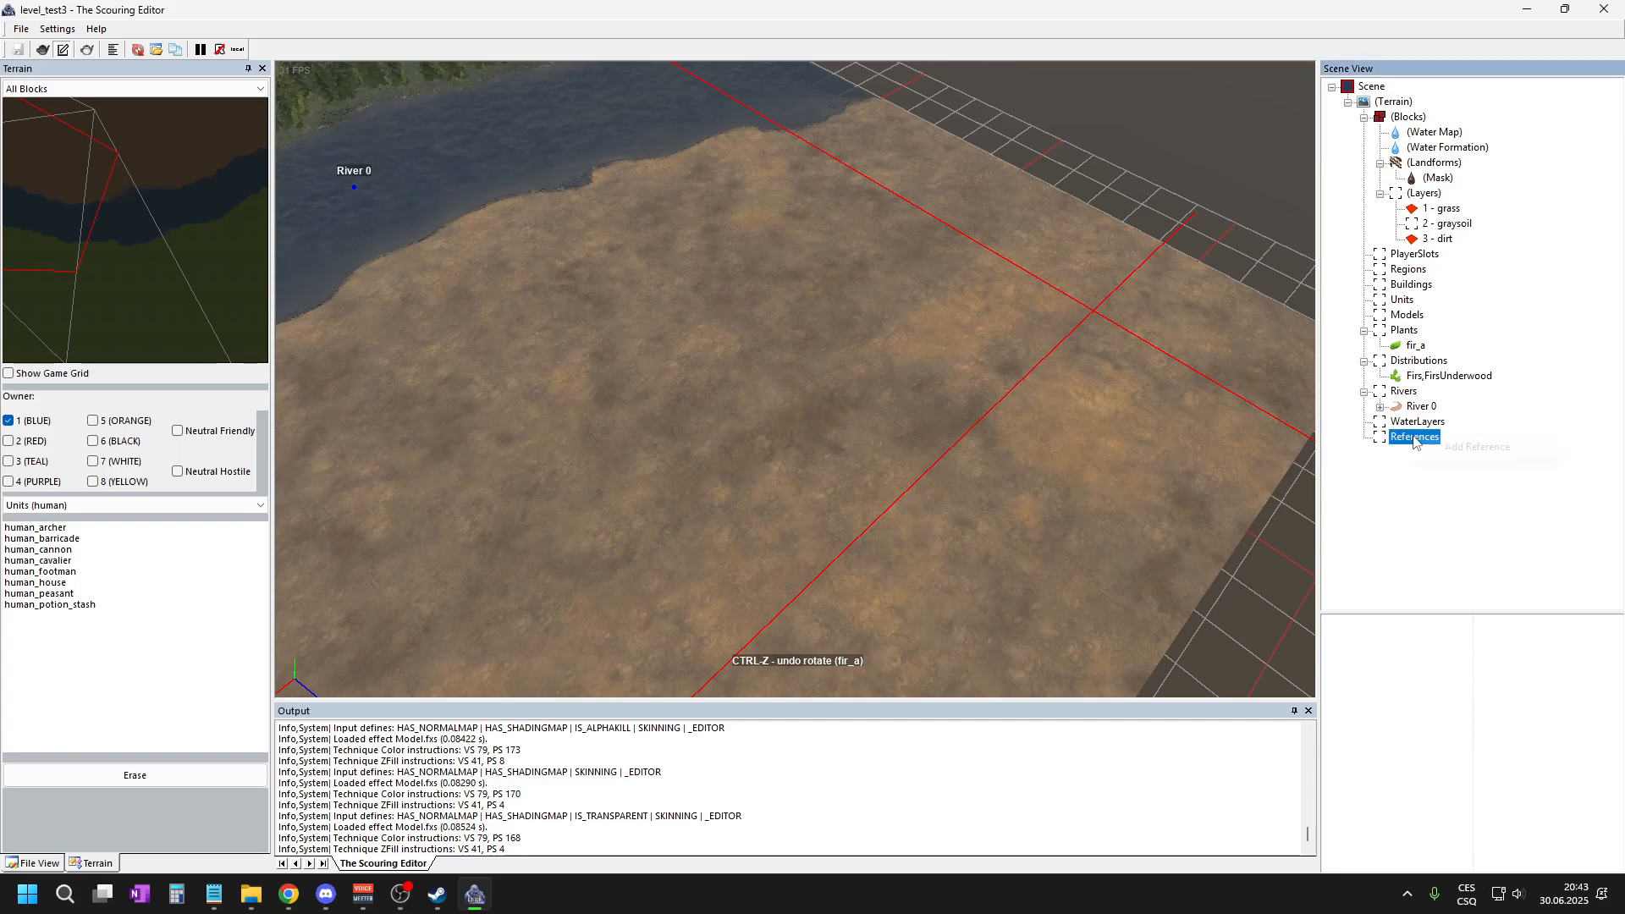
pyautogui.rightClick(1414, 437)
pyautogui.click(1477, 449)
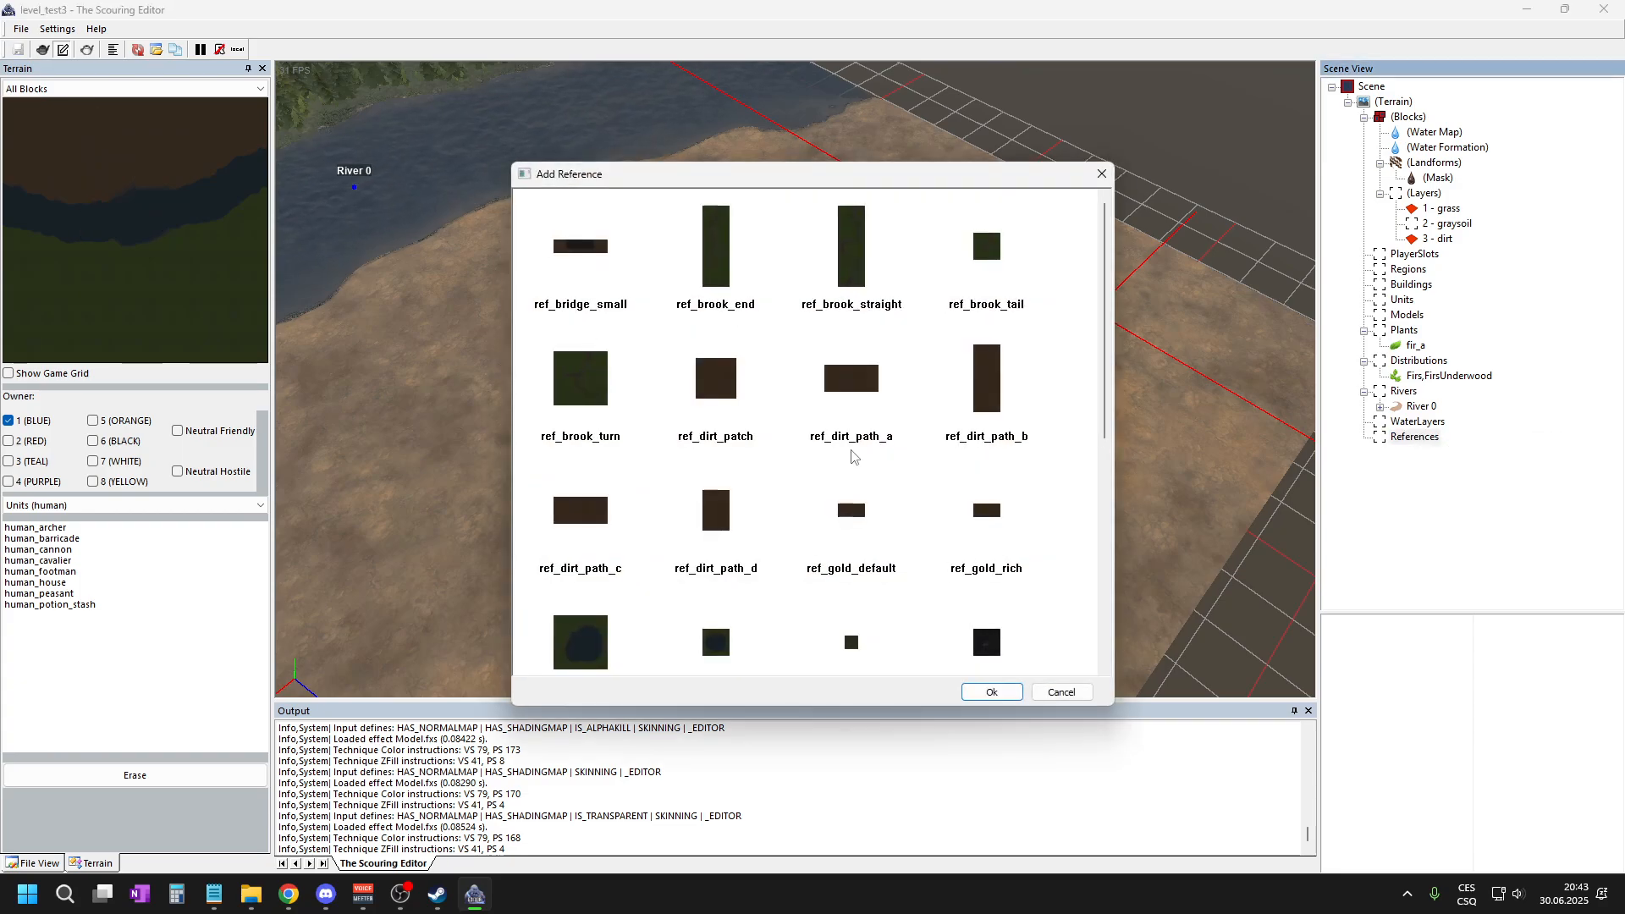
pyautogui.scroll(-3, 941, 371)
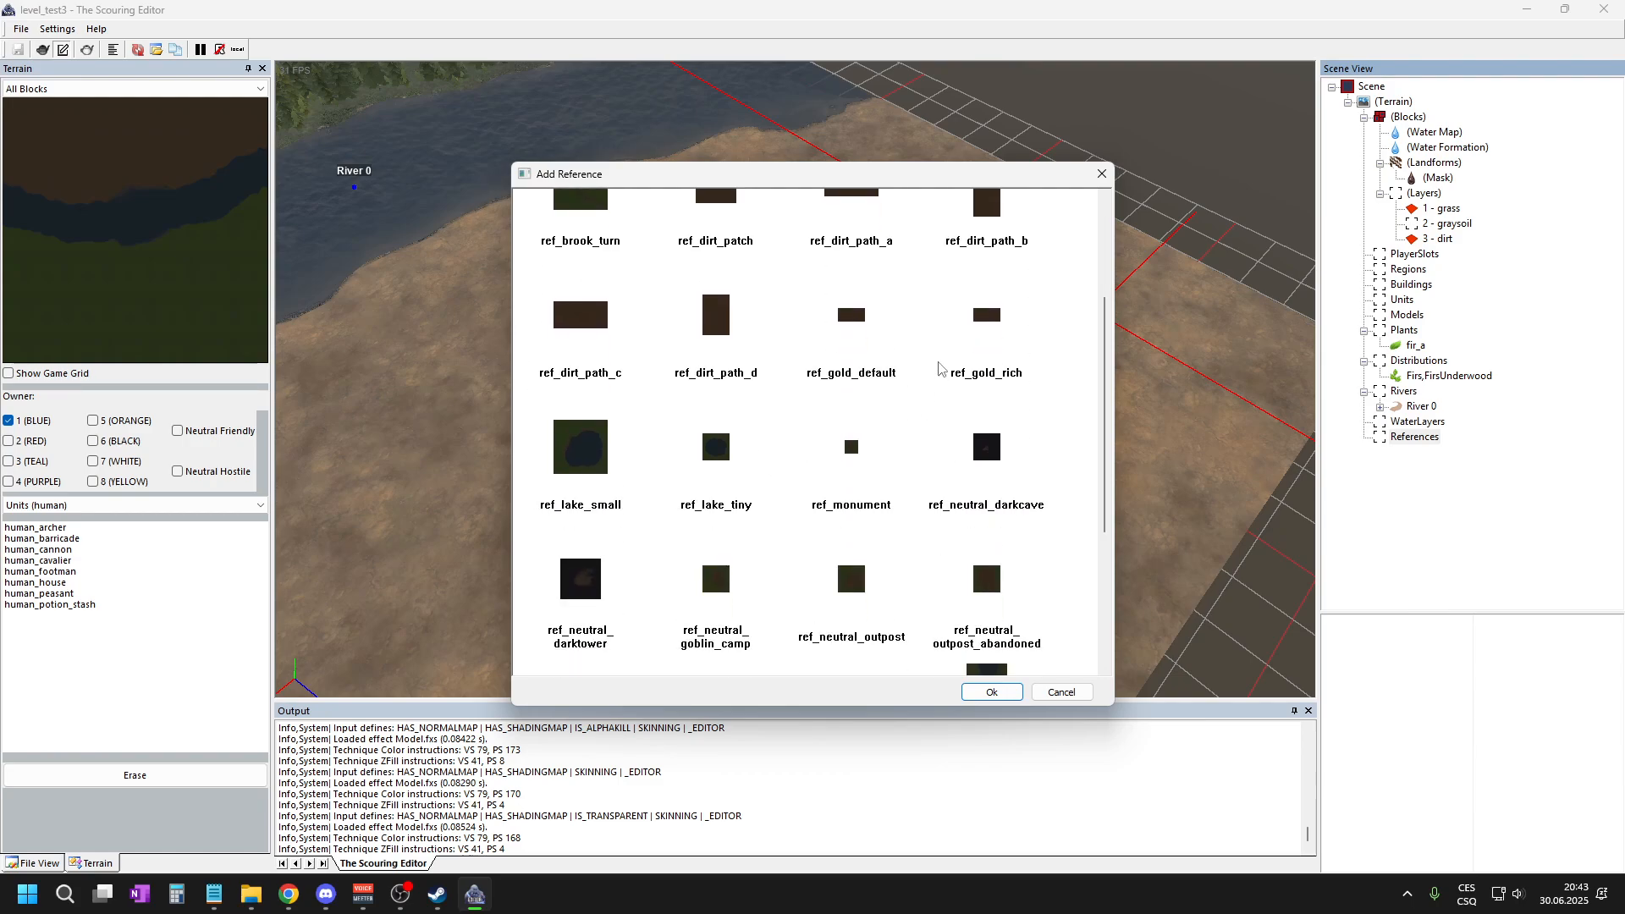
pyautogui.scroll(-1, 940, 368)
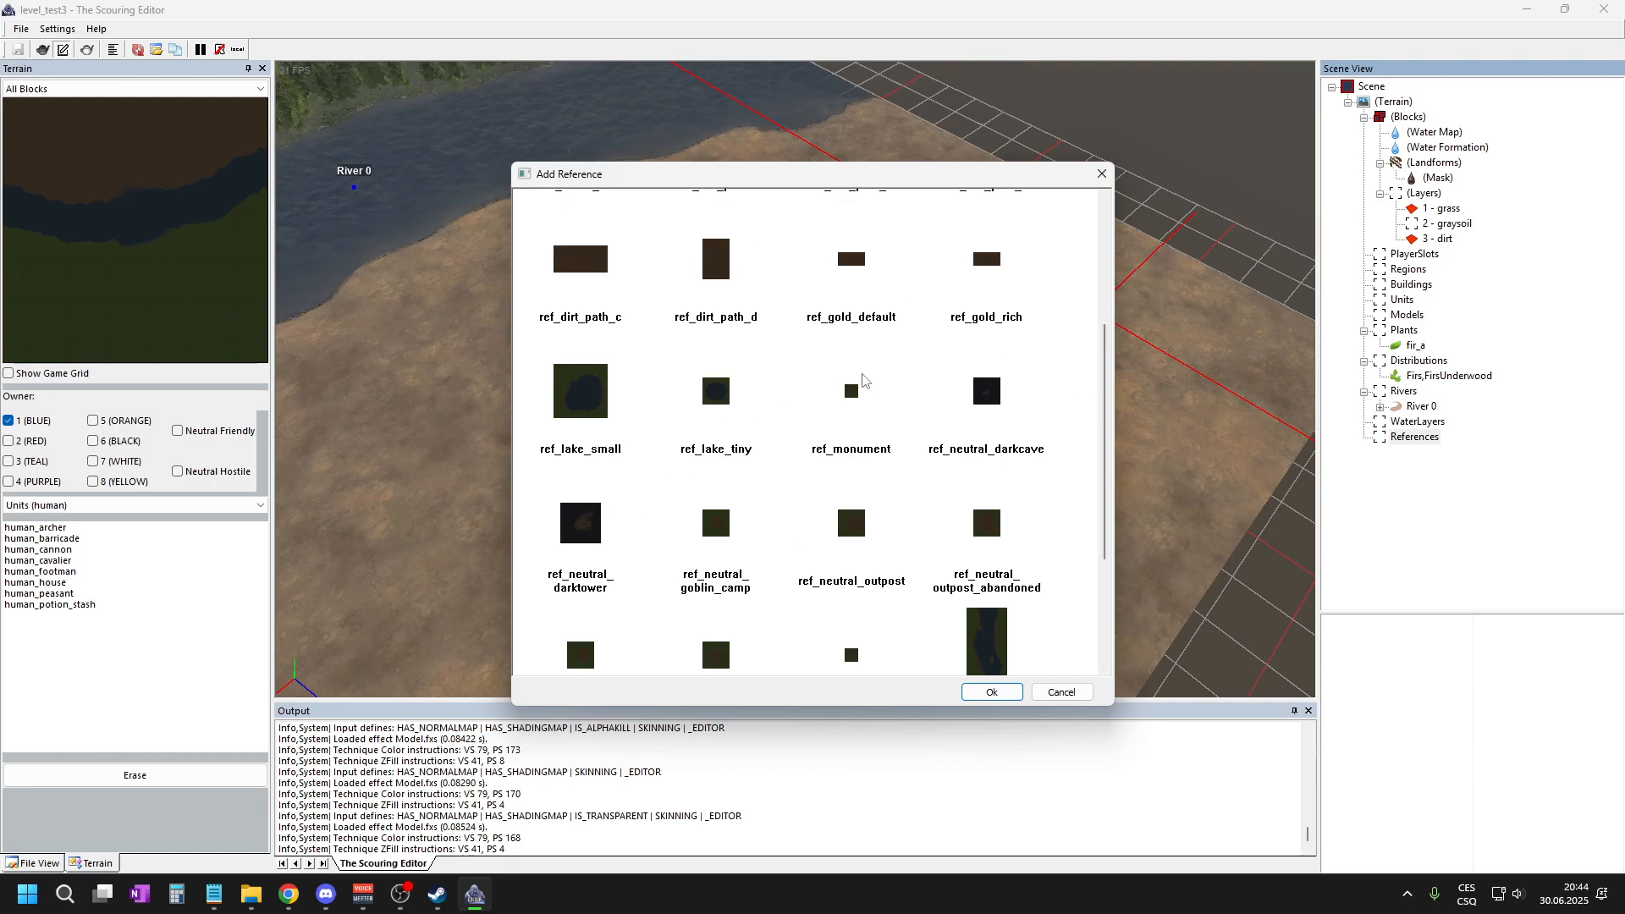
pyautogui.click(721, 551)
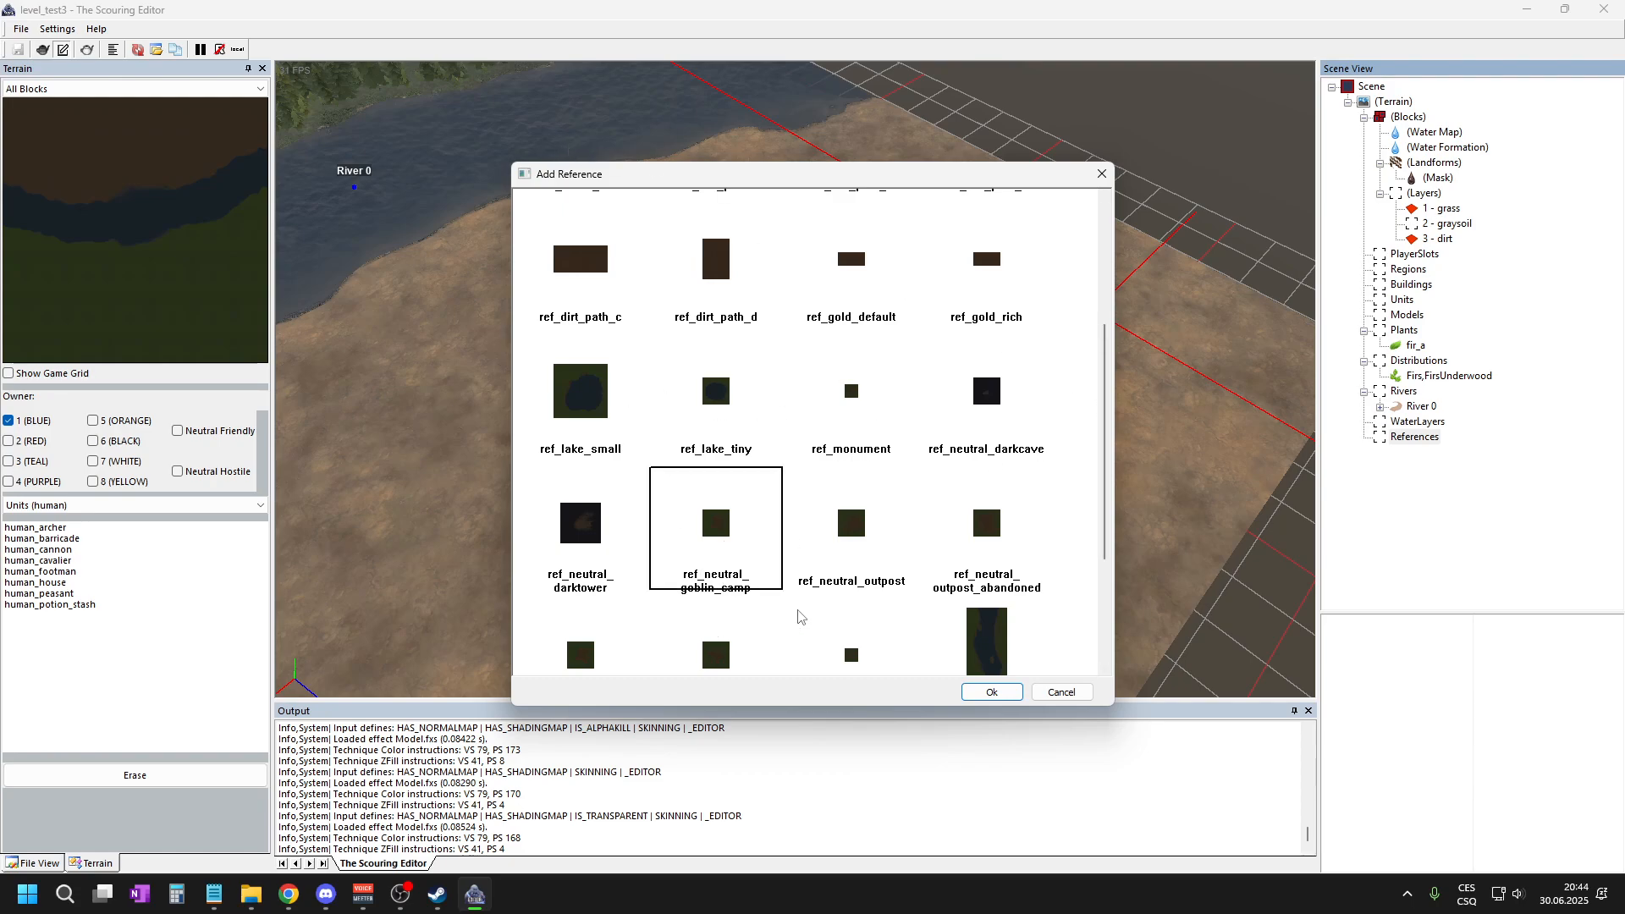
pyautogui.click(1007, 695)
# - Move the goblin camp reference a short way along its blue axis toward the river and deselect it
pyautogui.scroll(3, 864, 482)
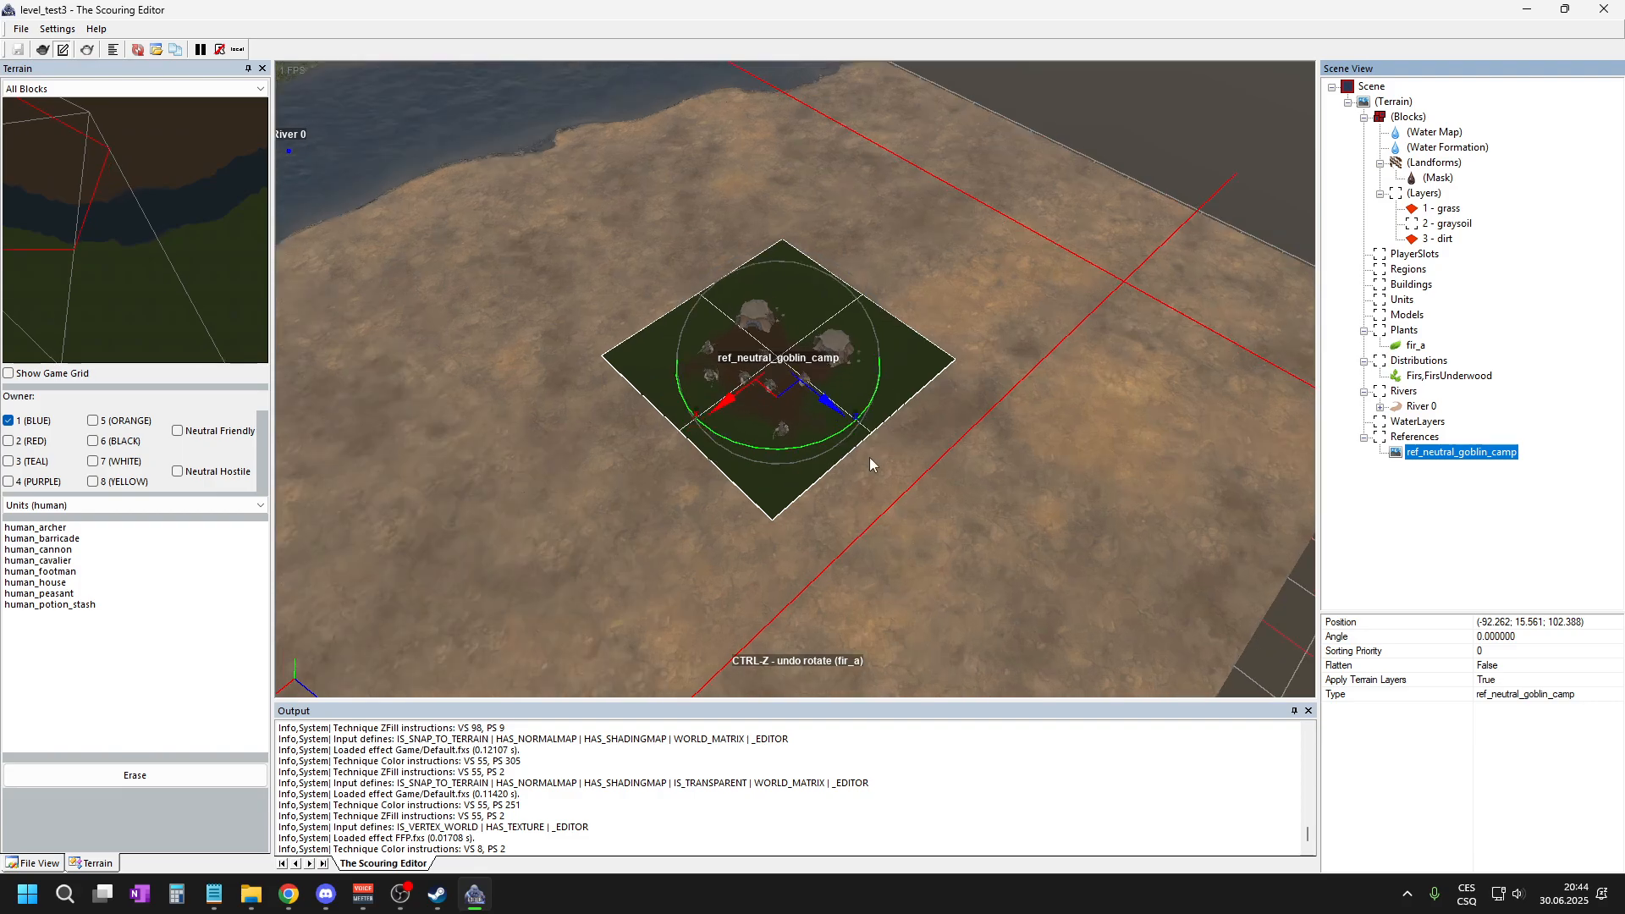
pyautogui.scroll(4, 864, 453)
pyautogui.scroll(-2, 850, 386)
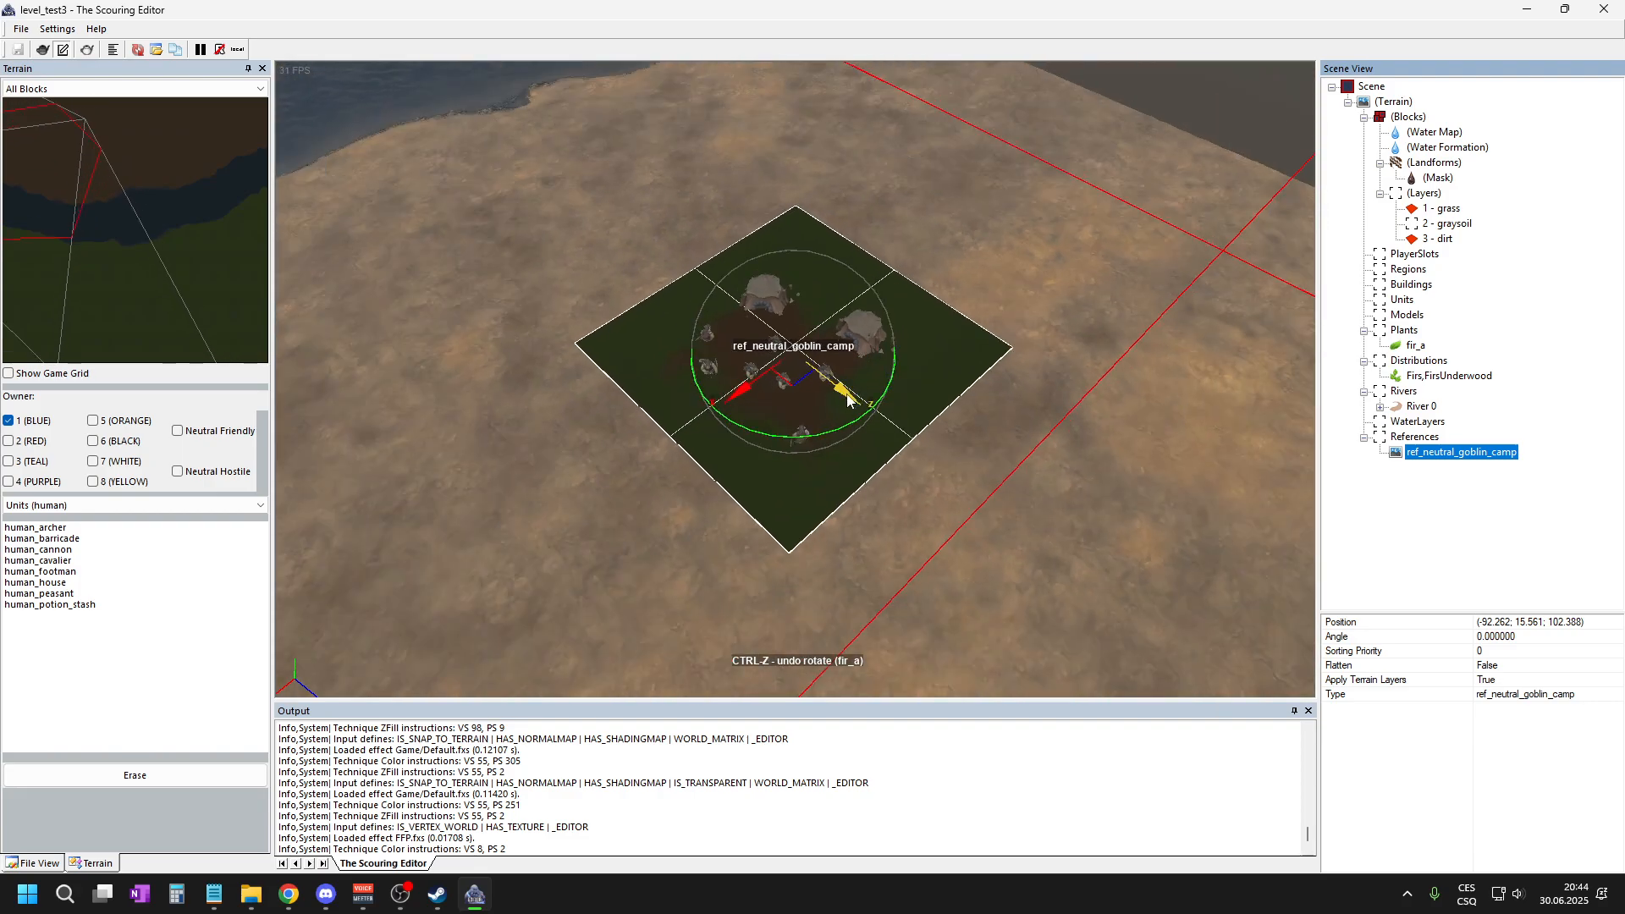
pyautogui.moveTo(847, 396); pyautogui.dragTo(709, 322)
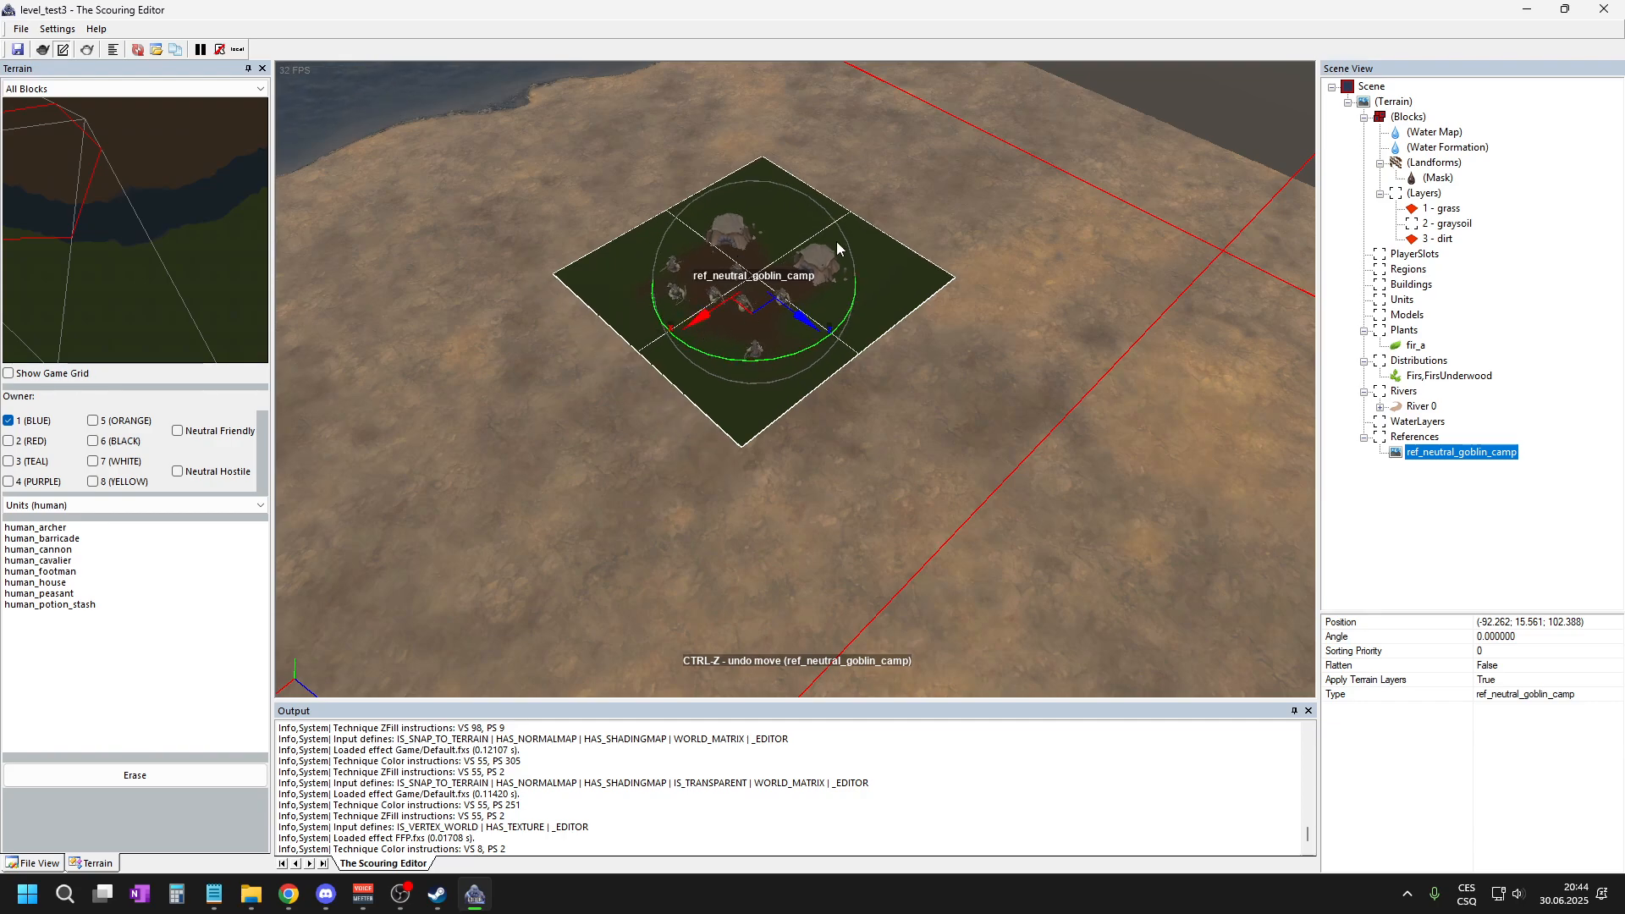
pyautogui.scroll(1, 730, 204)
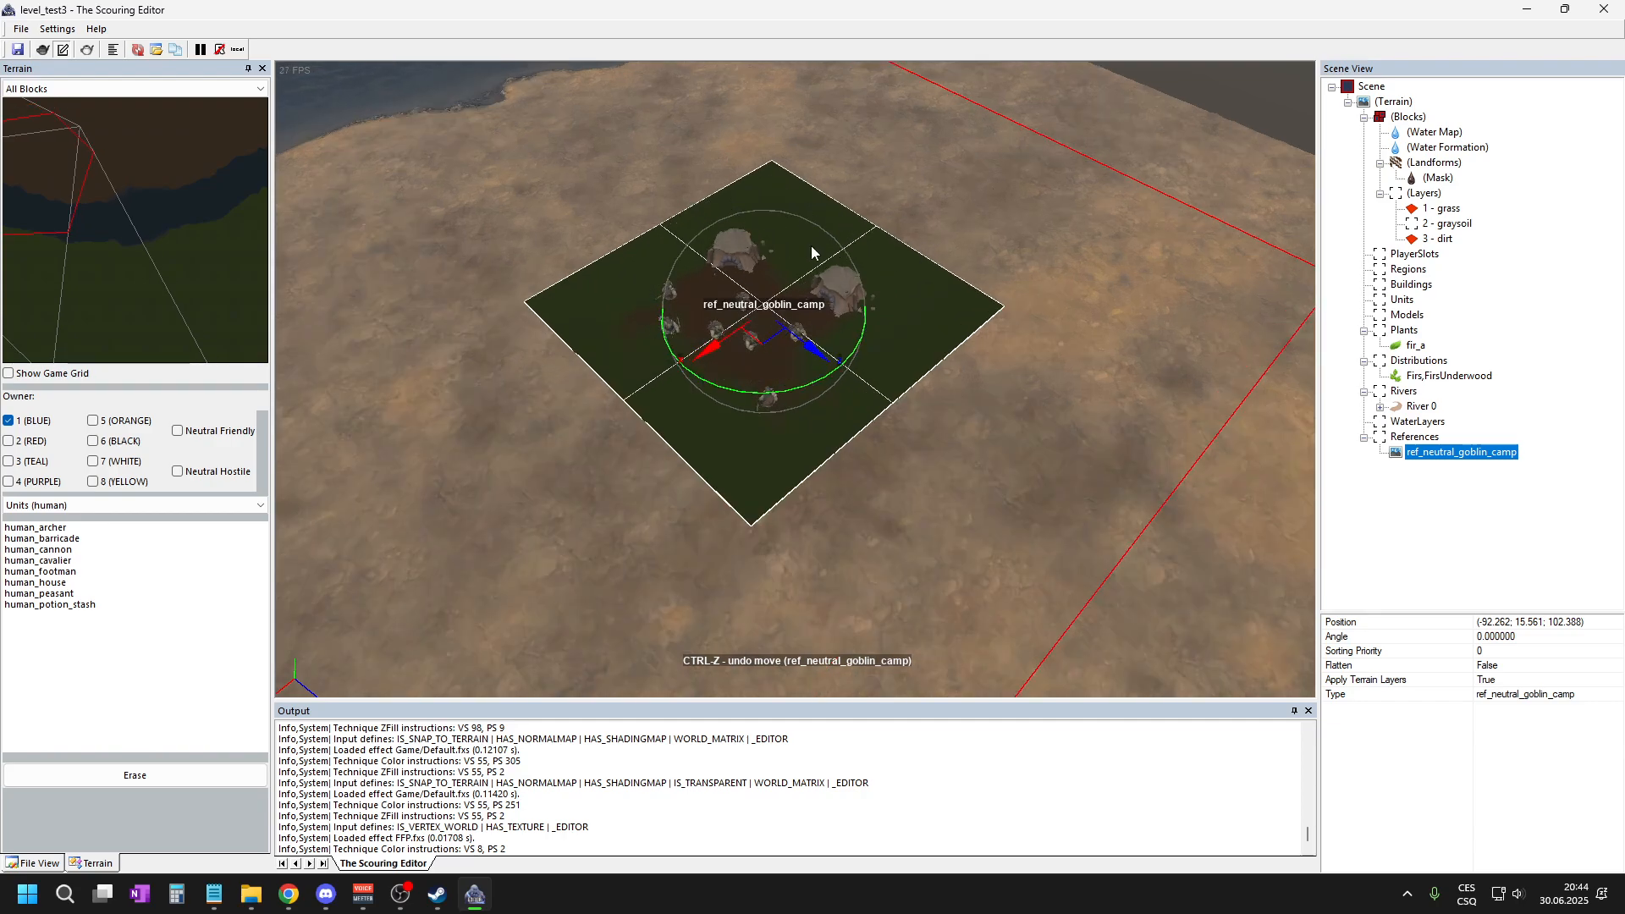
pyautogui.click(1458, 501)
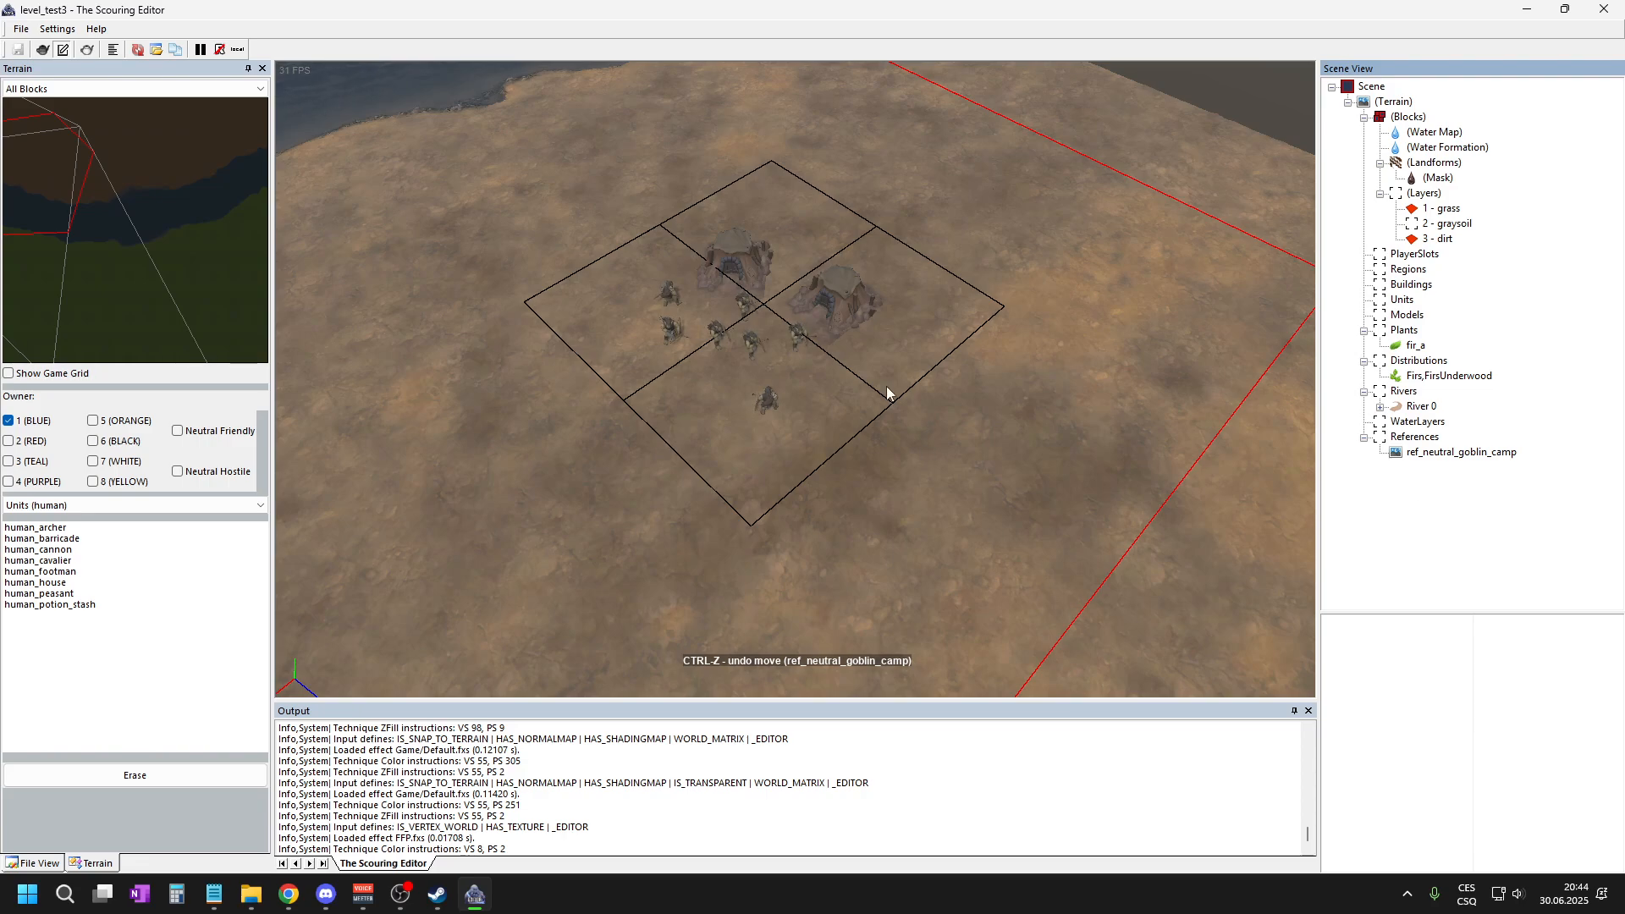
# - Rebuild the terrain to apply the goblin camp reference's ground layers and plants
pyautogui.scroll(2, 794, 298)
pyautogui.scroll(1, 795, 298)
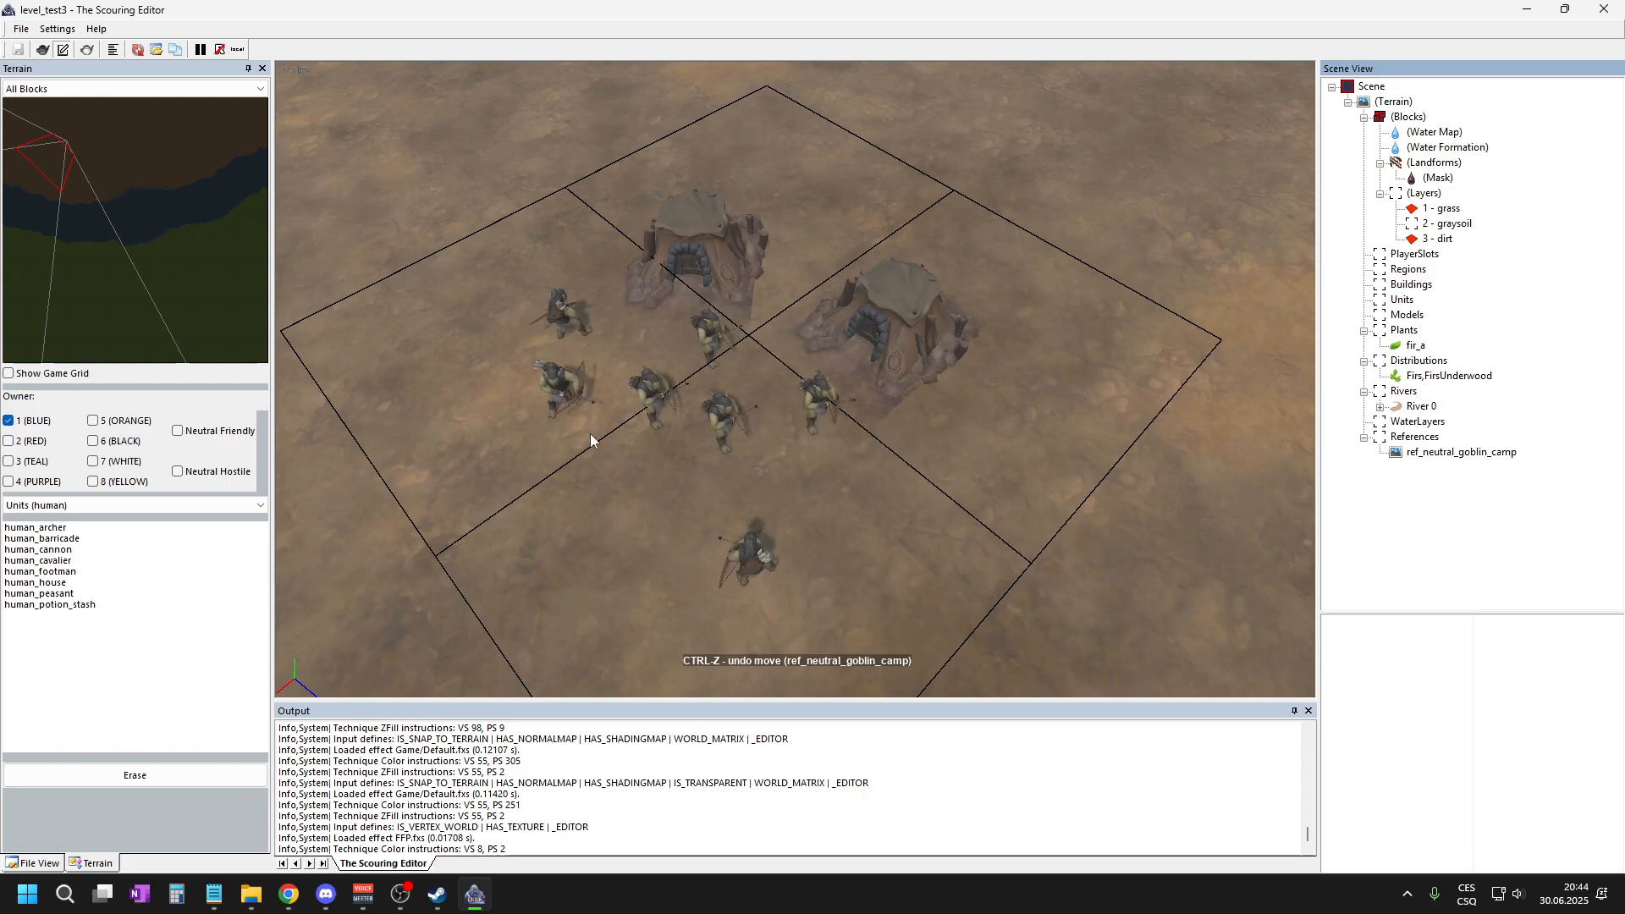
pyautogui.scroll(-2, 917, 384)
pyautogui.scroll(2, 780, 498)
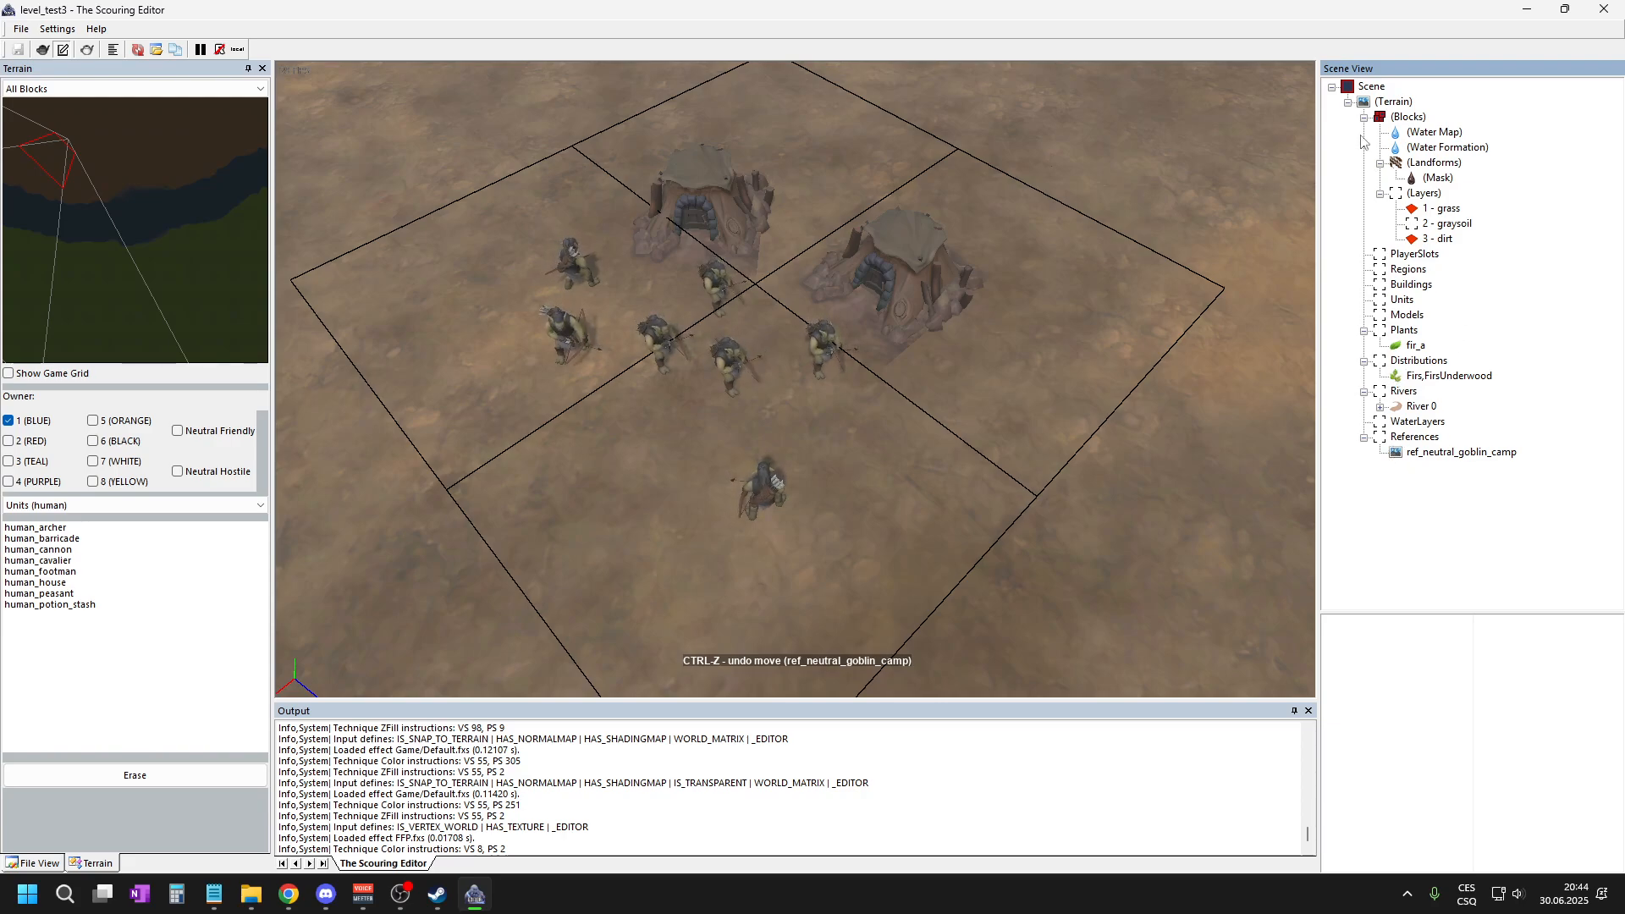
pyautogui.click(1391, 103)
pyautogui.rightClick(1065, 217)
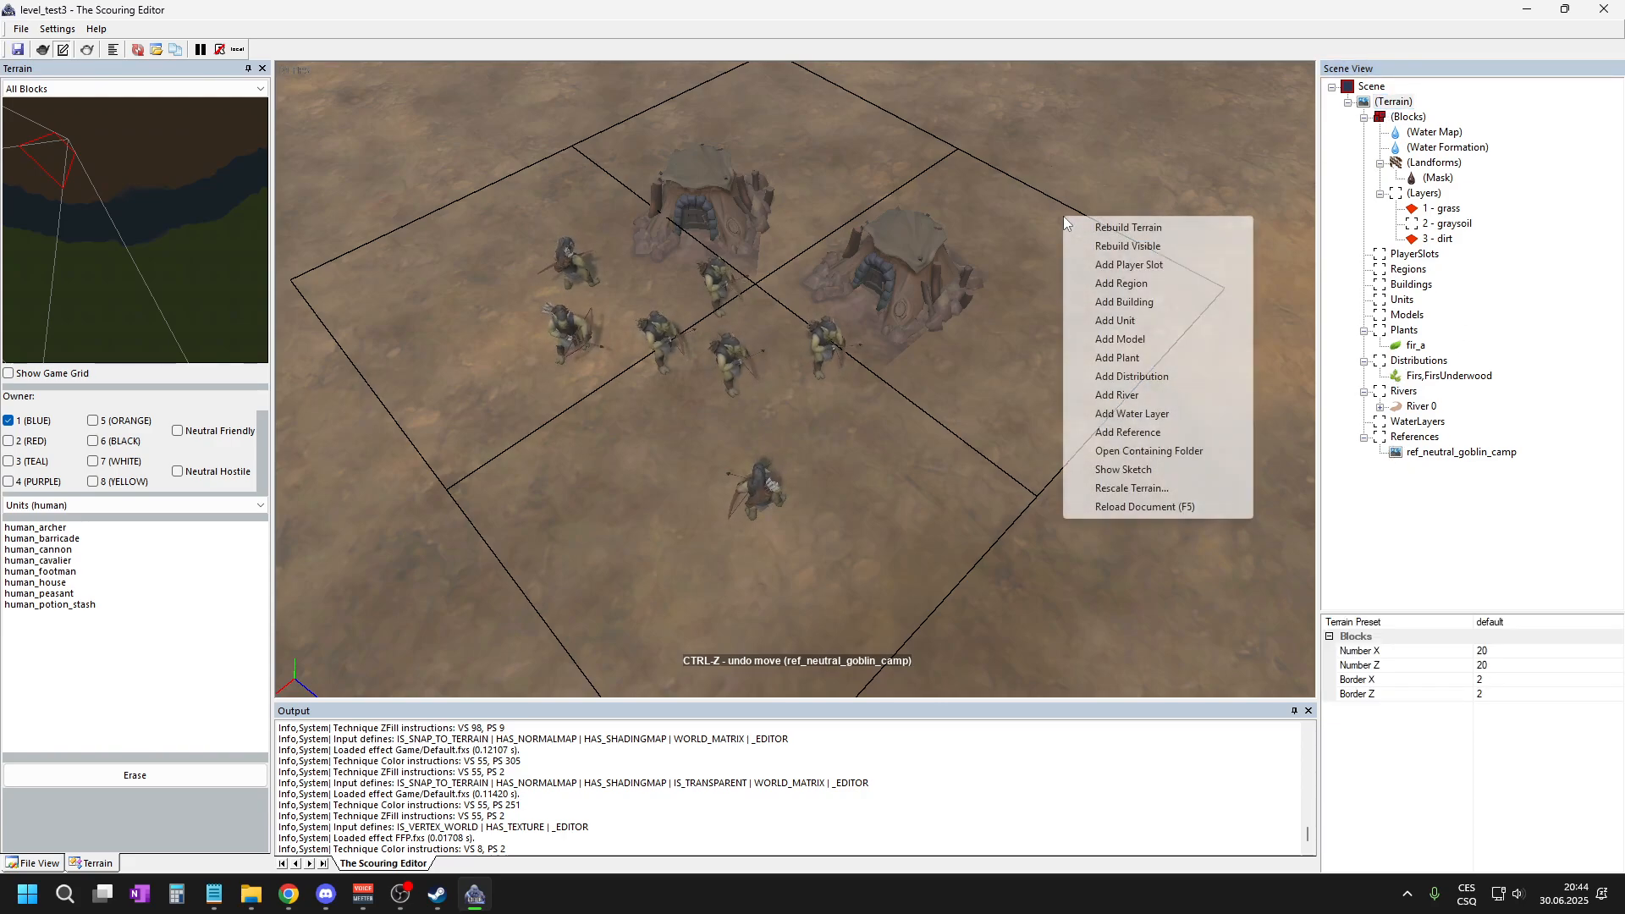
pyautogui.click(1173, 229)
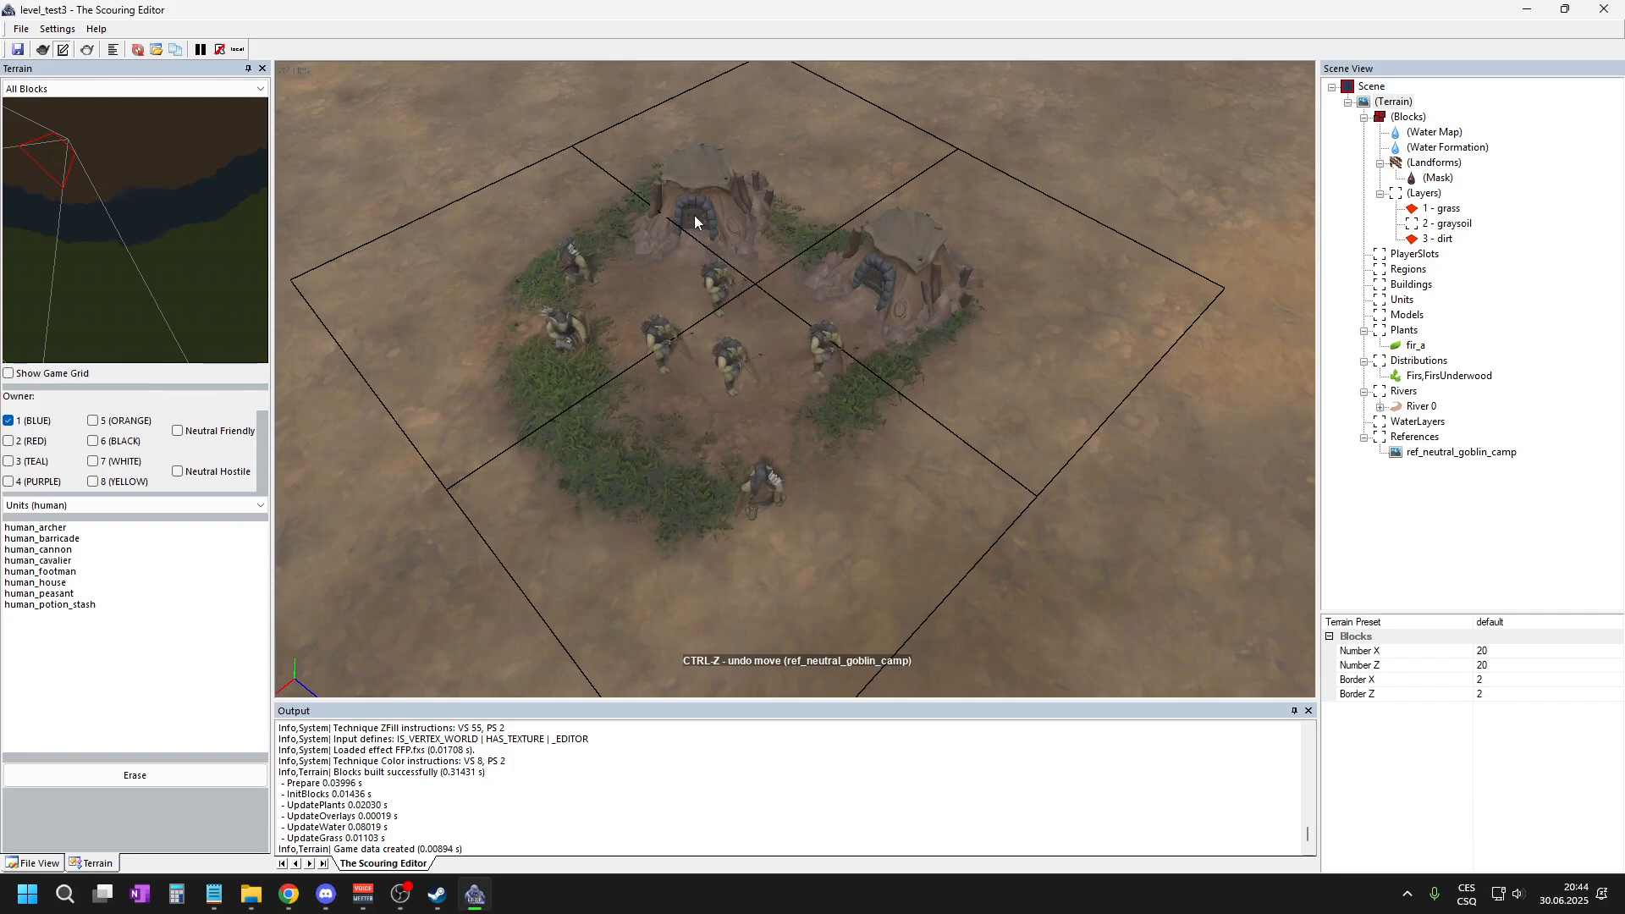
# - Add a ref_gold_default reference at the goblin camp on the dirt area
pyautogui.scroll(-10, 1016, 326)
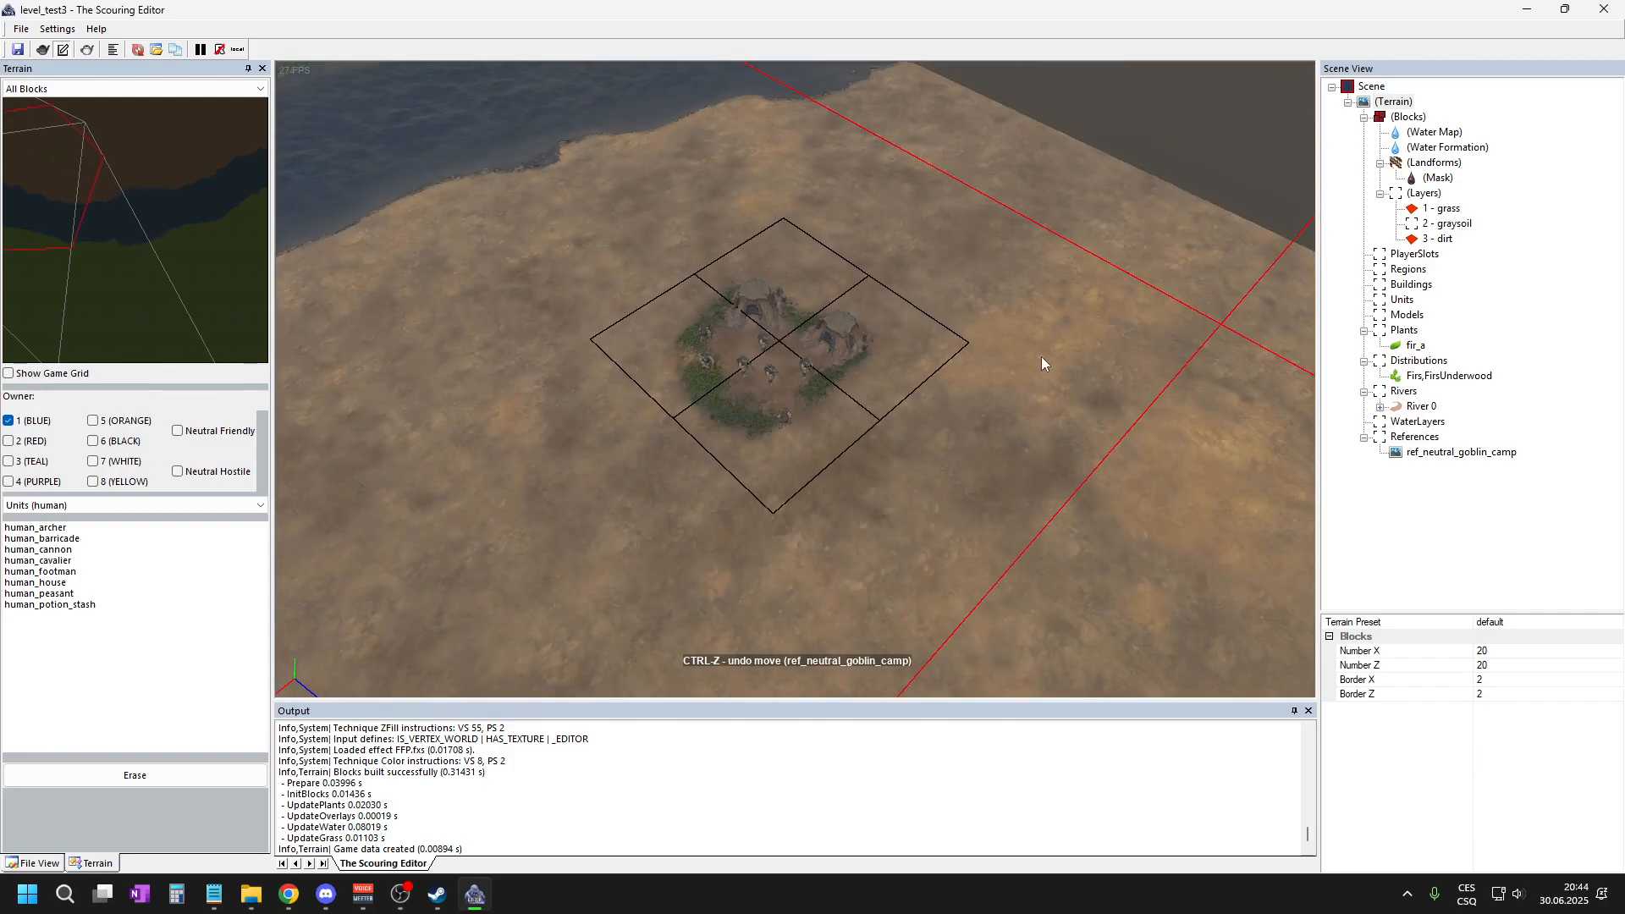
pyautogui.scroll(6, 415, 248)
pyautogui.scroll(-6, 457, 313)
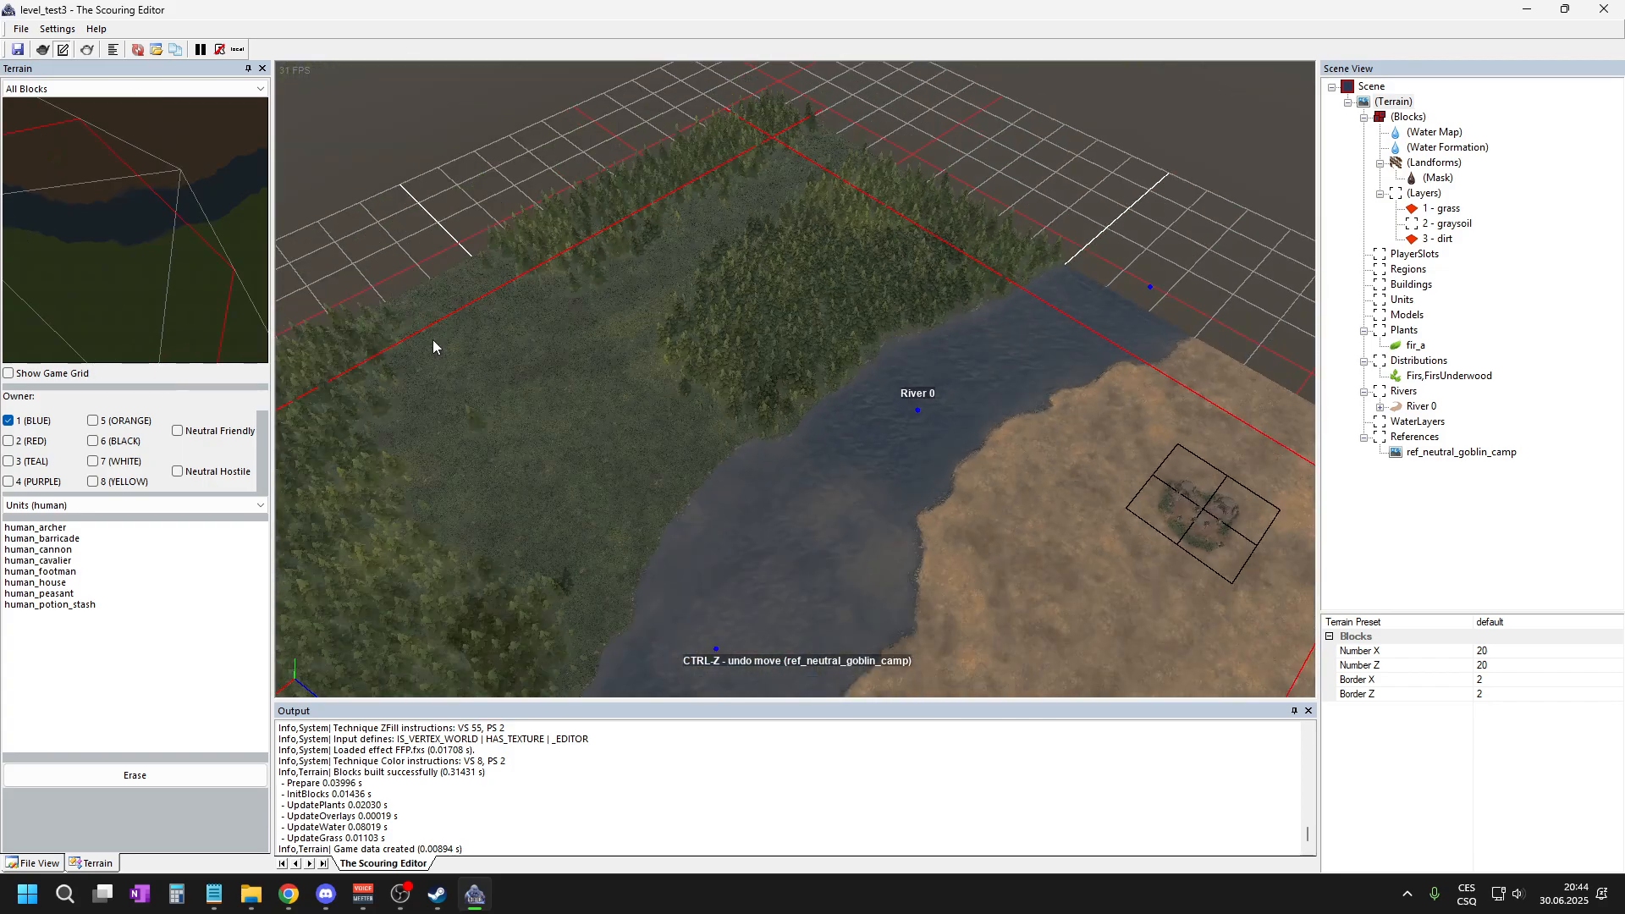
pyautogui.scroll(8, 1053, 461)
pyautogui.scroll(2, 887, 291)
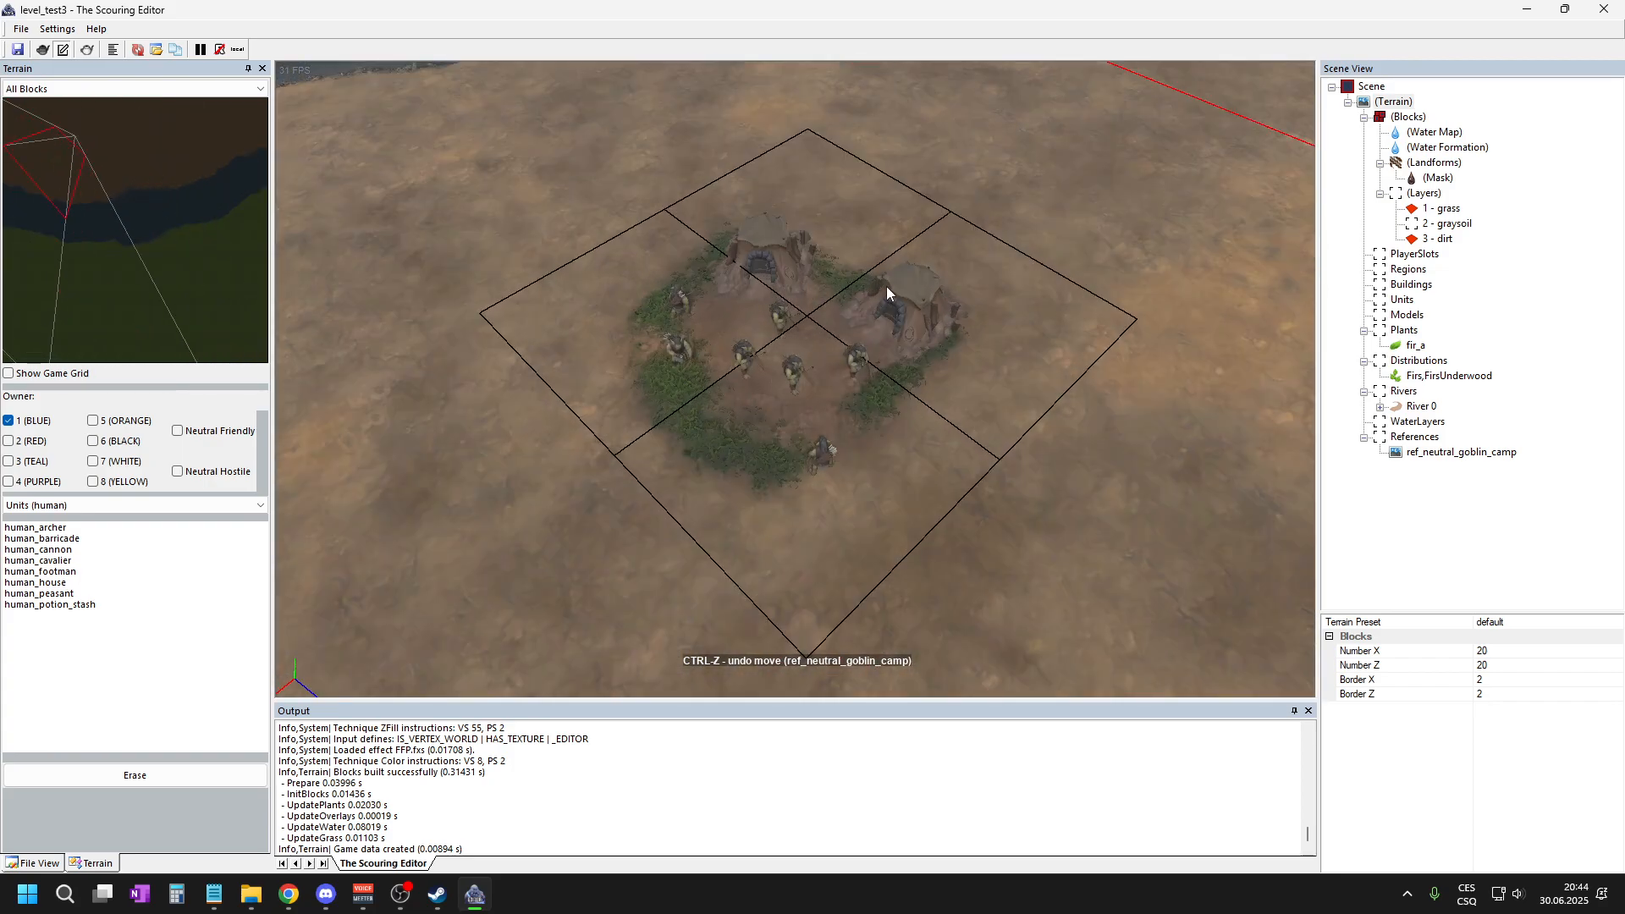
pyautogui.scroll(2, 761, 352)
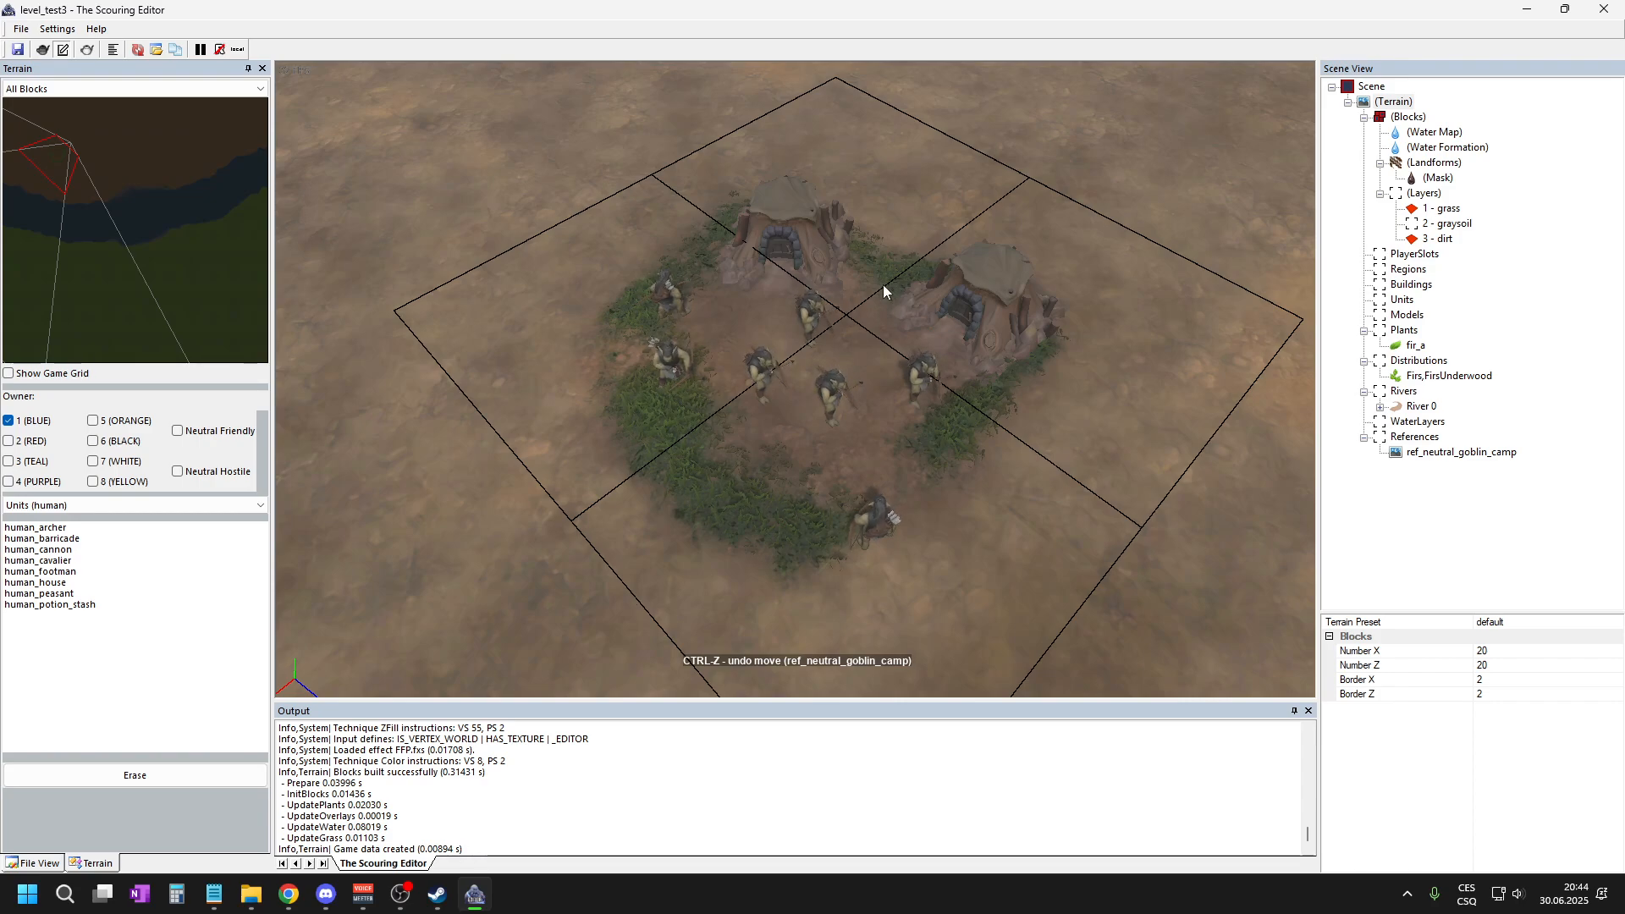
pyautogui.rightClick(1412, 437)
pyautogui.click(1515, 445)
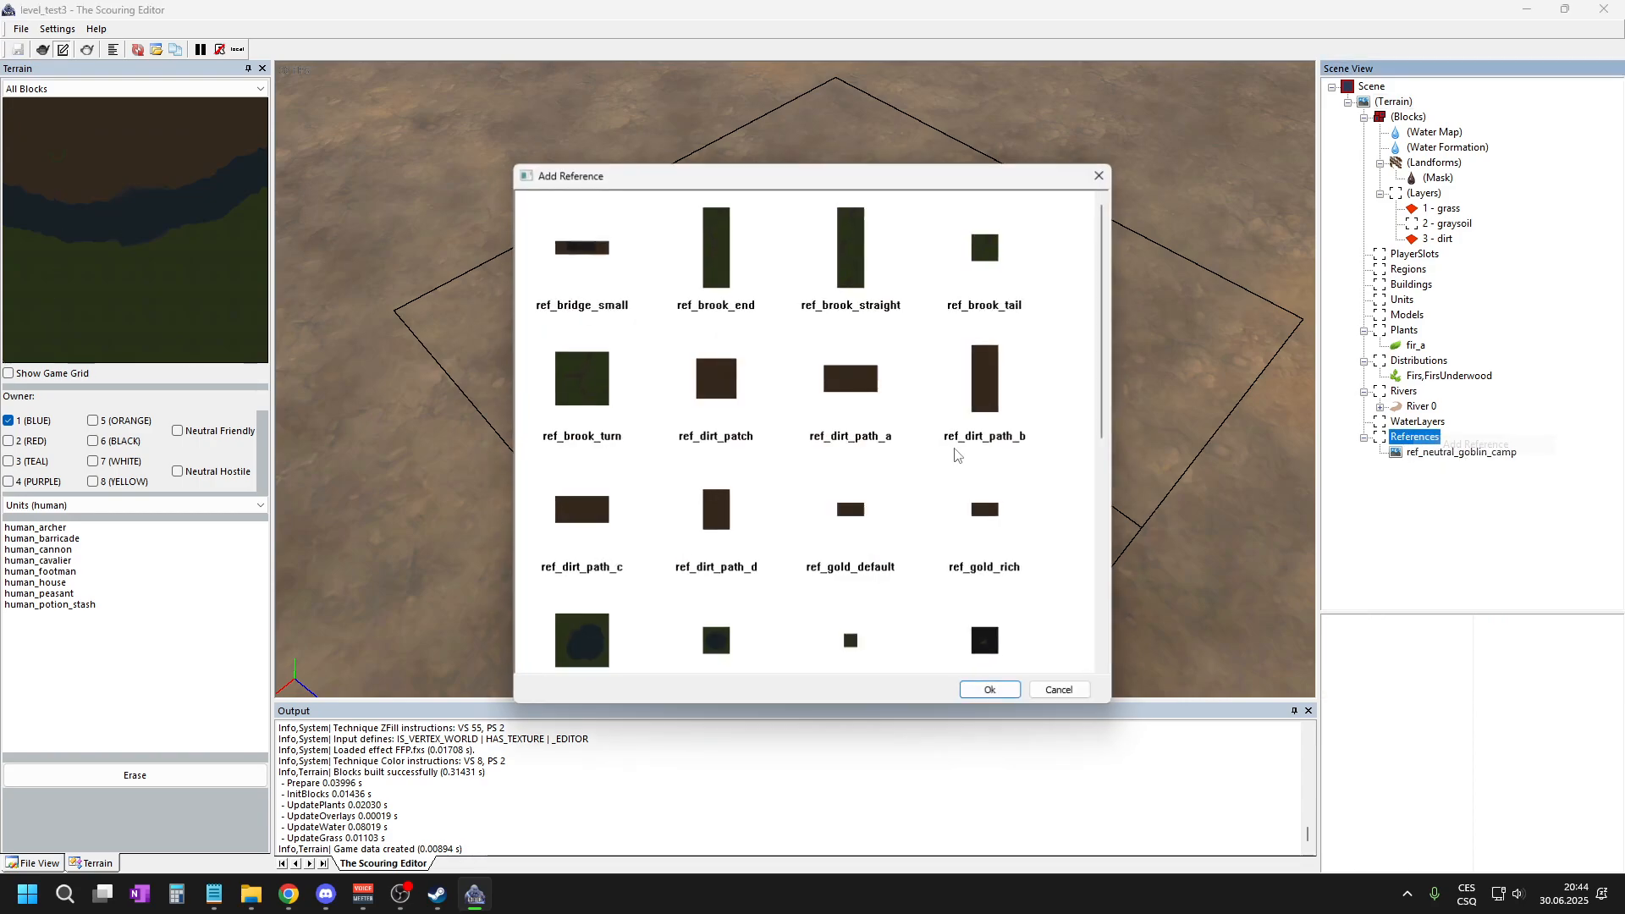
pyautogui.scroll(-1, 869, 290)
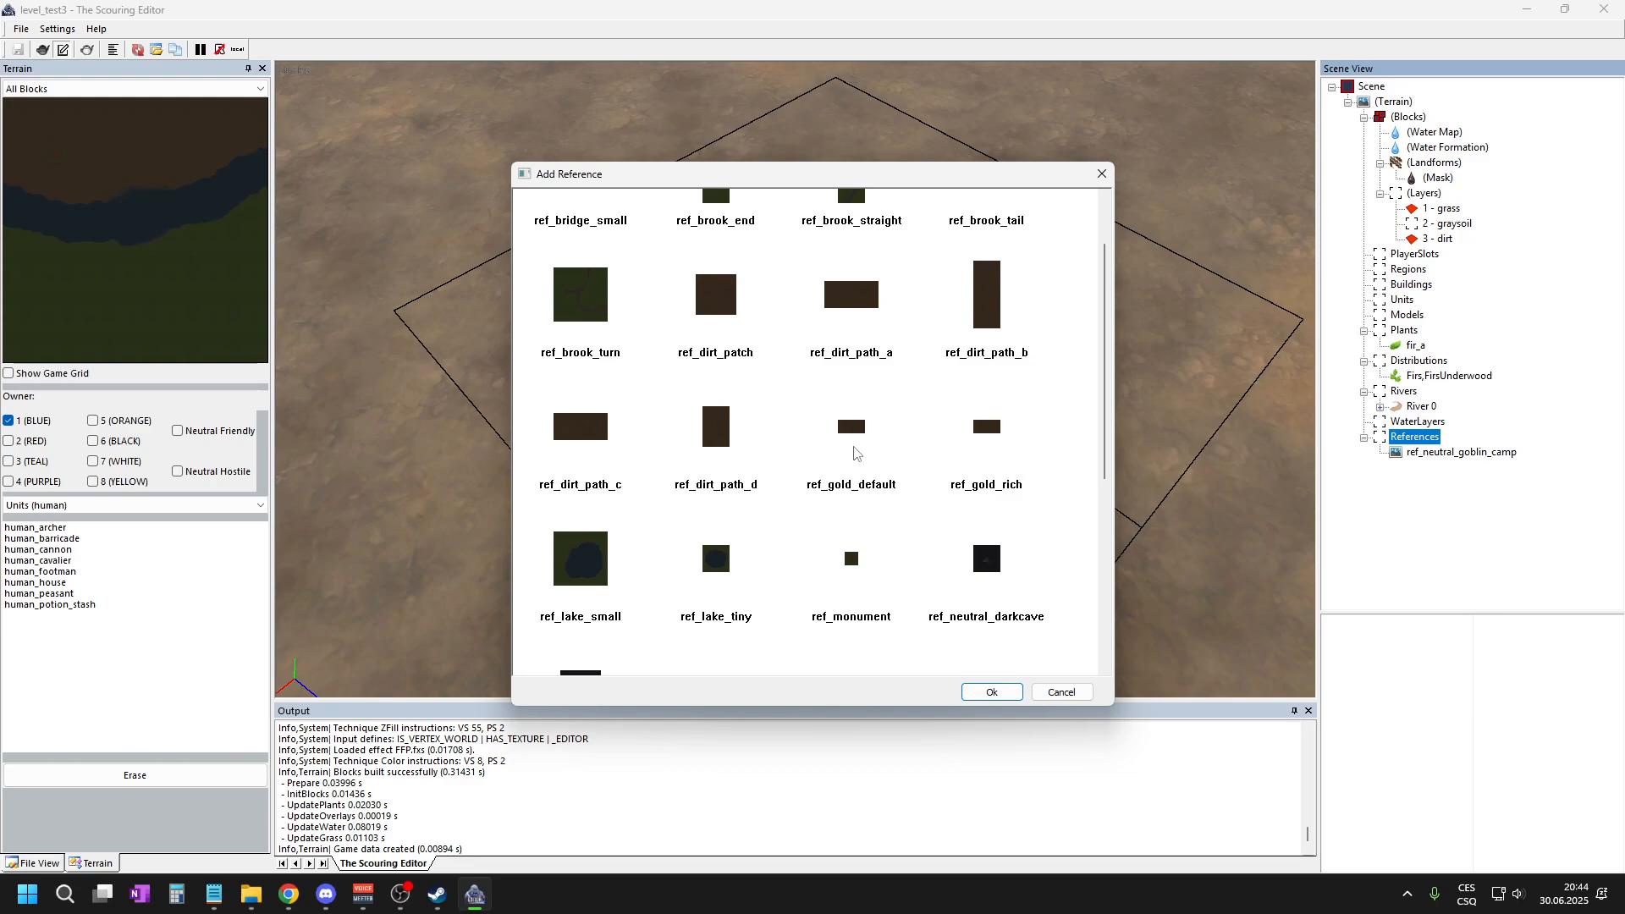
pyautogui.click(855, 458)
pyautogui.click(992, 692)
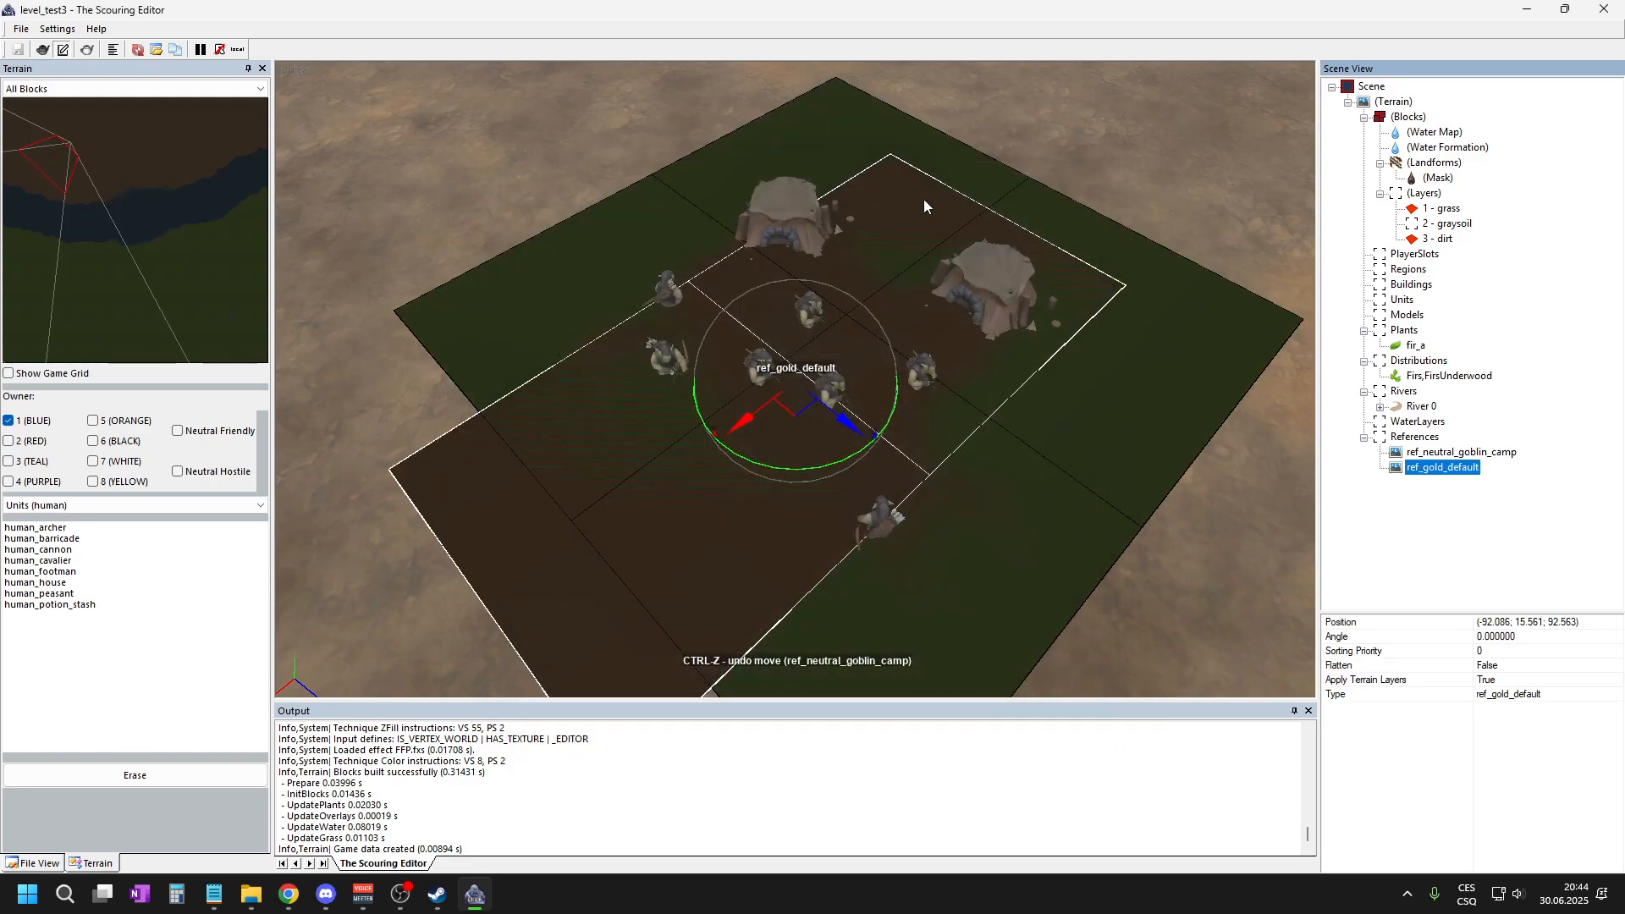
# - Move the gold reference off the goblin camp onto free dirt beside it, rotate it freely and deselect it
pyautogui.scroll(-5, 924, 203)
pyautogui.moveTo(775, 432); pyautogui.dragTo(646, 584)
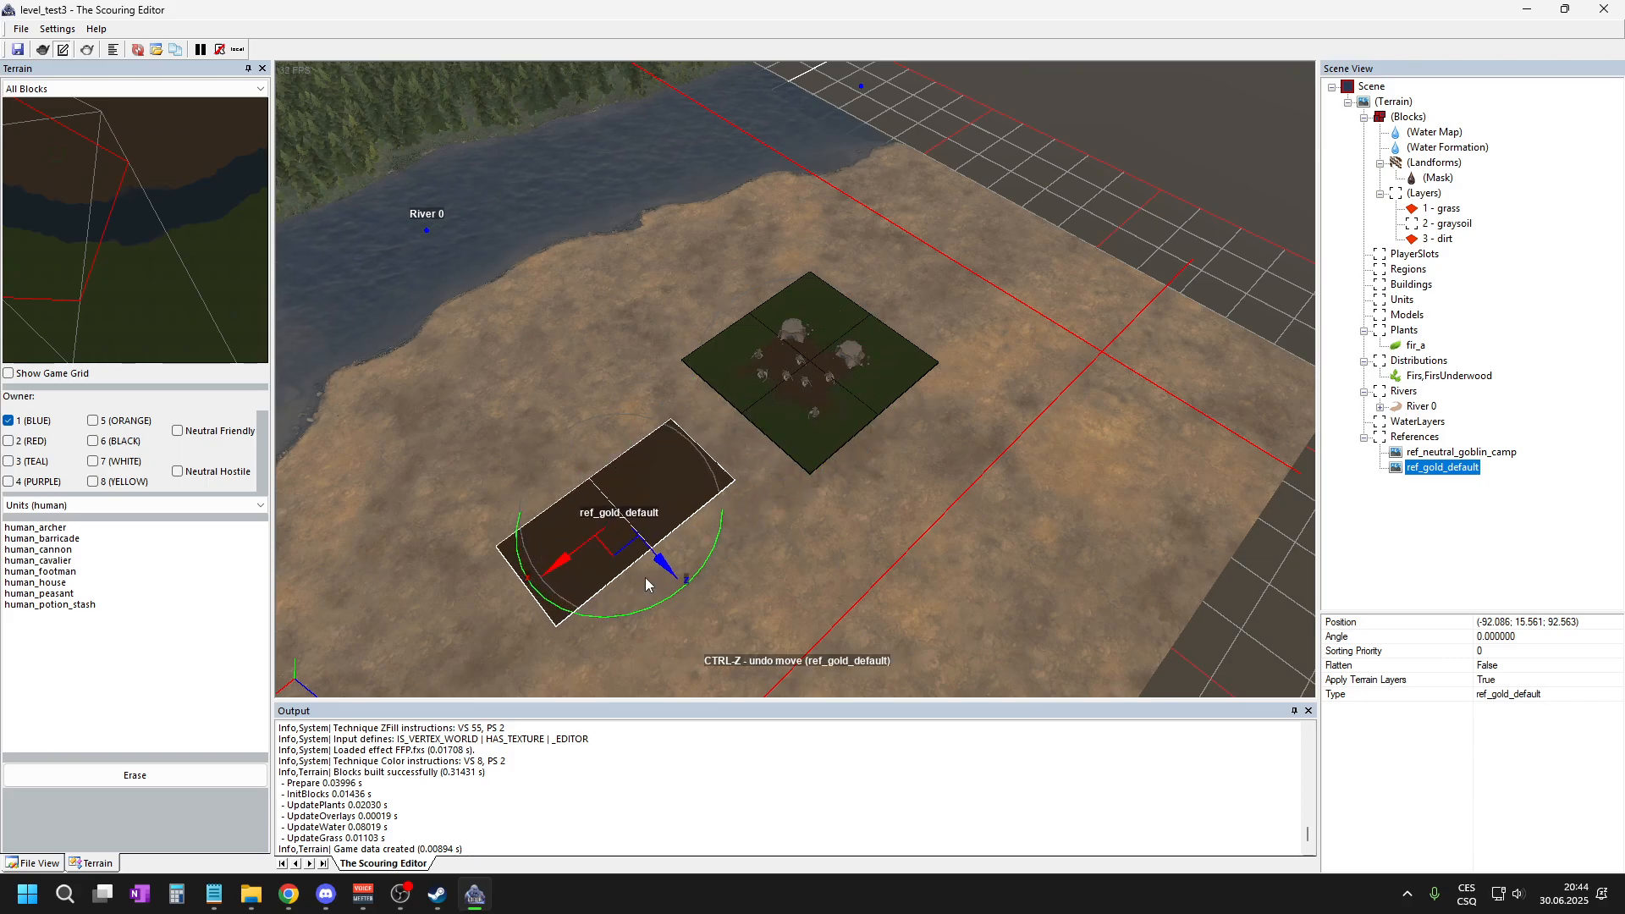
pyautogui.scroll(3, 629, 568)
pyautogui.moveTo(775, 495); pyautogui.dragTo(849, 484)
pyautogui.click(1414, 512)
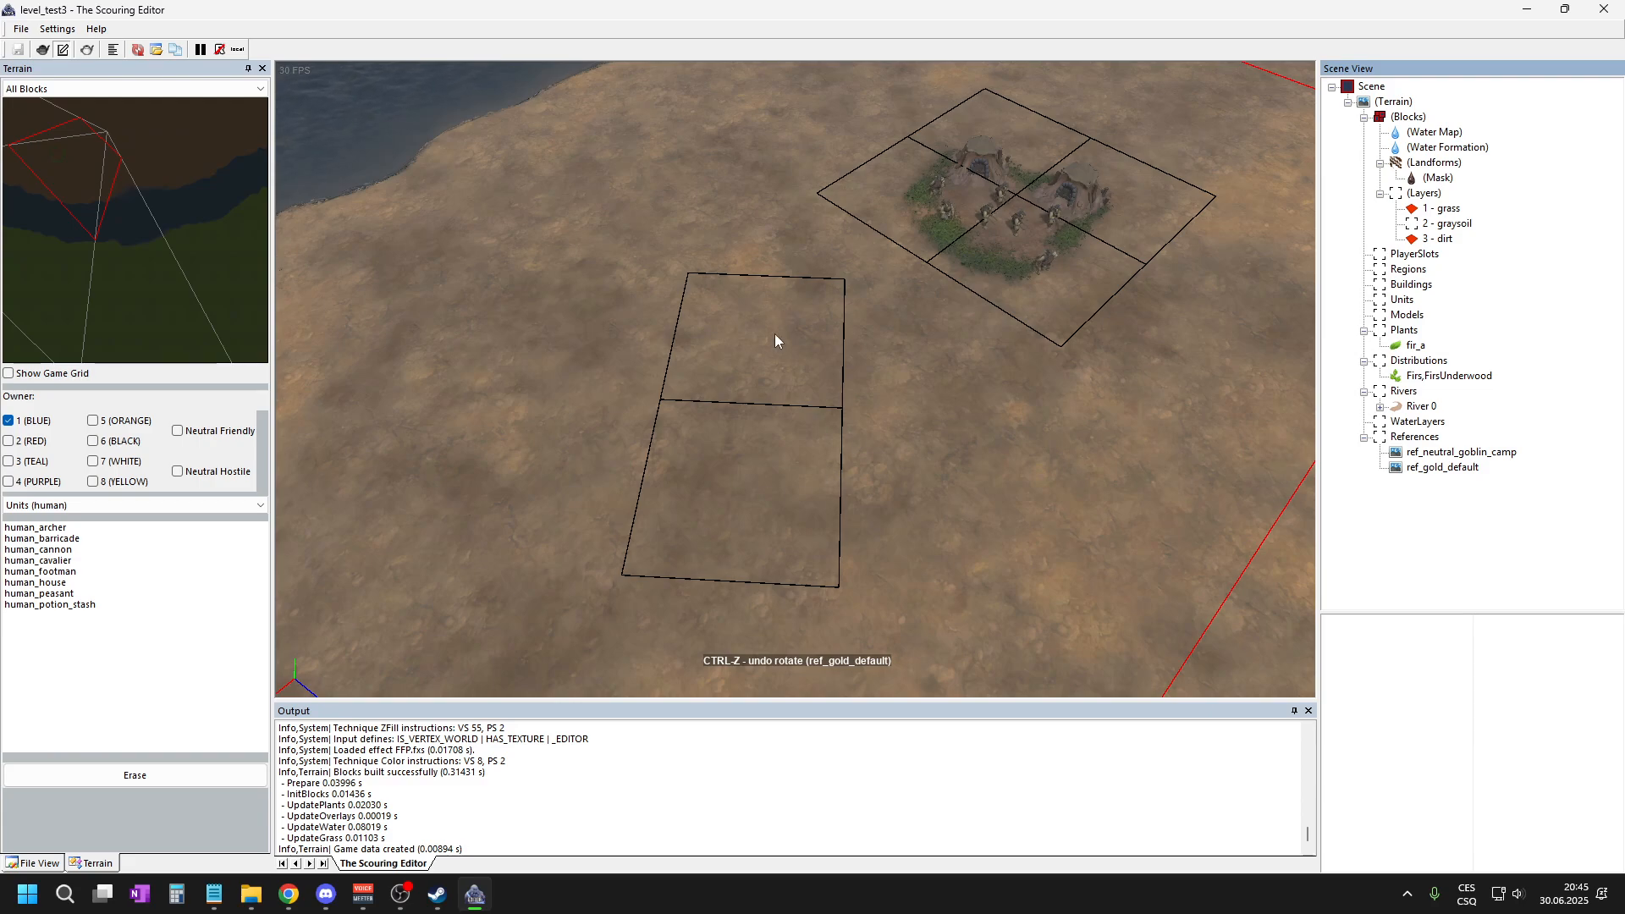
# - Rebuild the terrain to generate the gold deposit and inspect it within its reference outline
pyautogui.click(1402, 102)
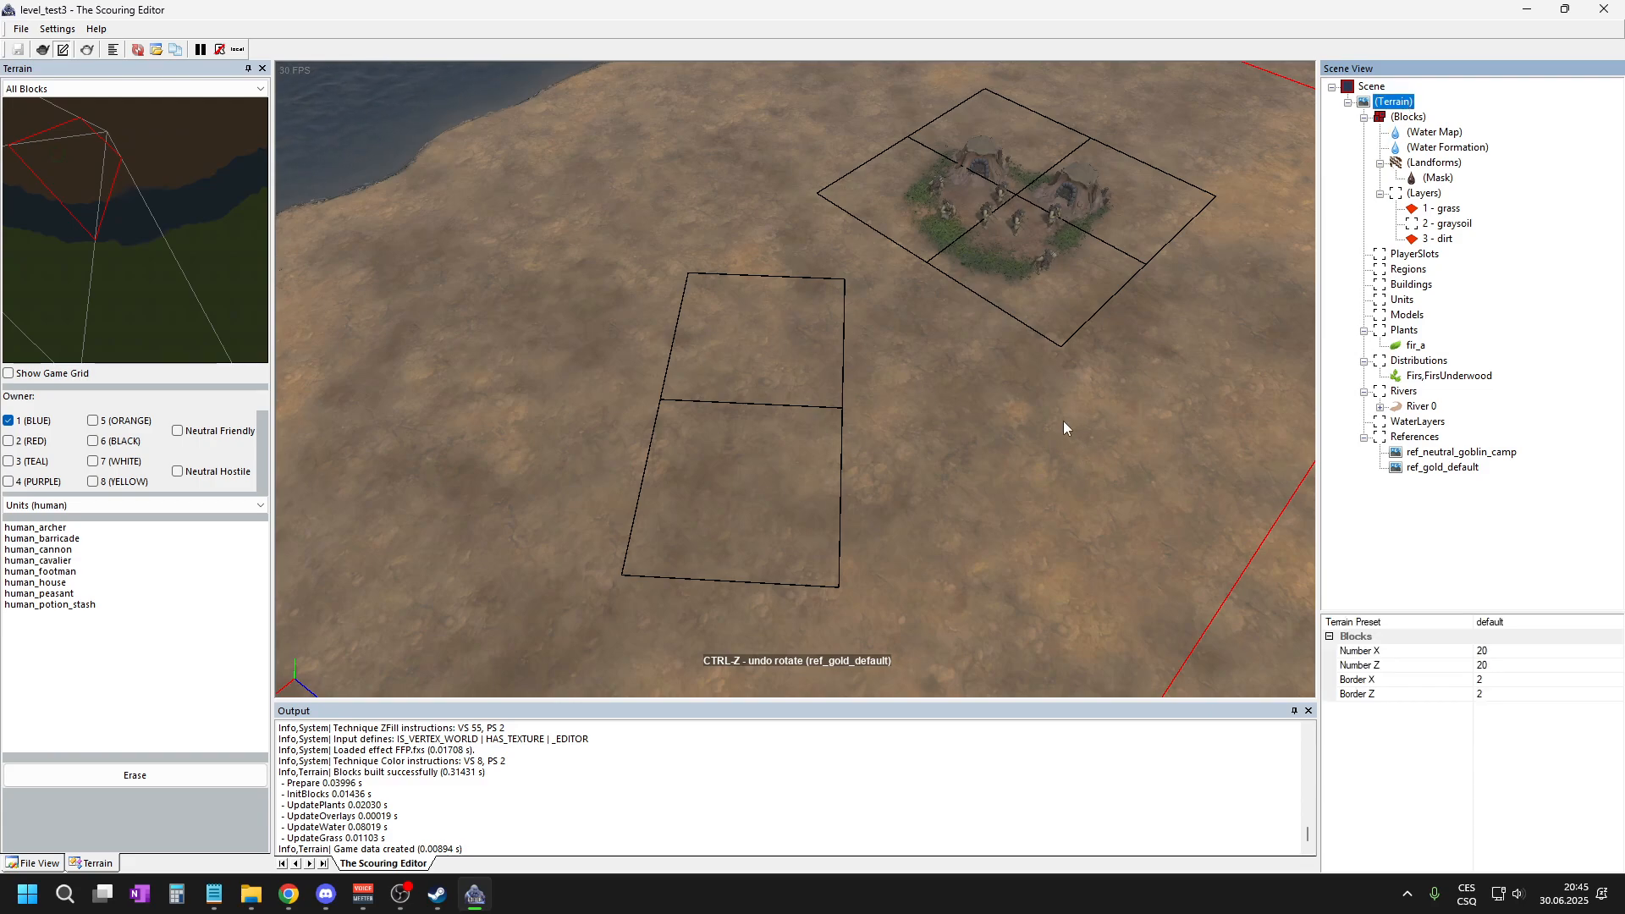
pyautogui.rightClick(1064, 422)
pyautogui.click(1126, 432)
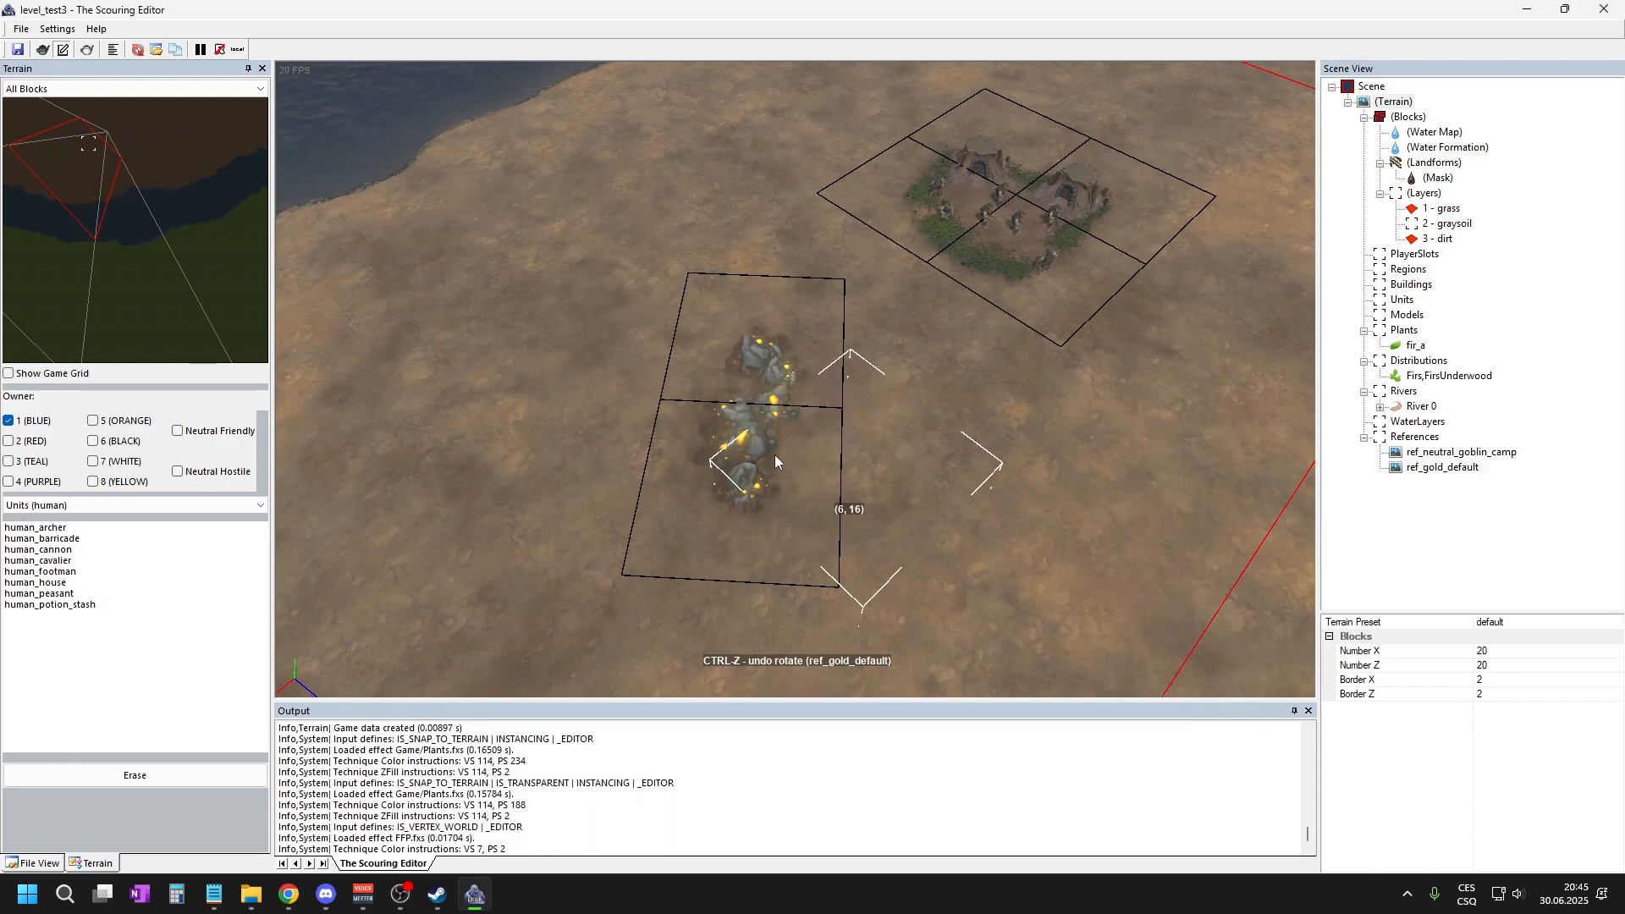
pyautogui.scroll(3, 776, 455)
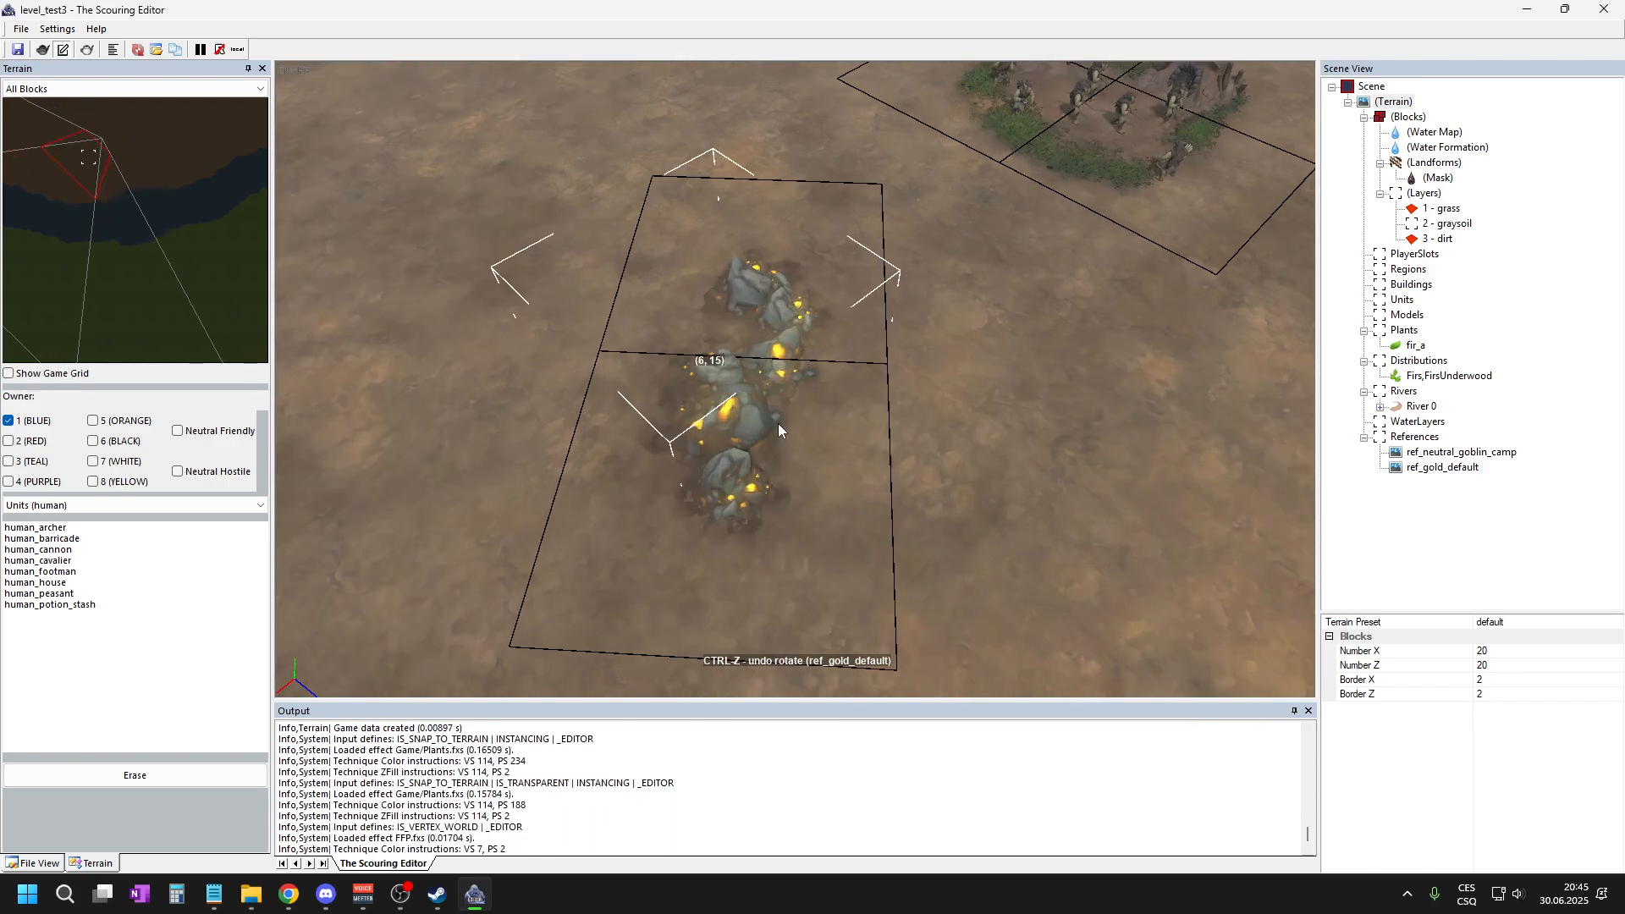
pyautogui.scroll(-3, 779, 425)
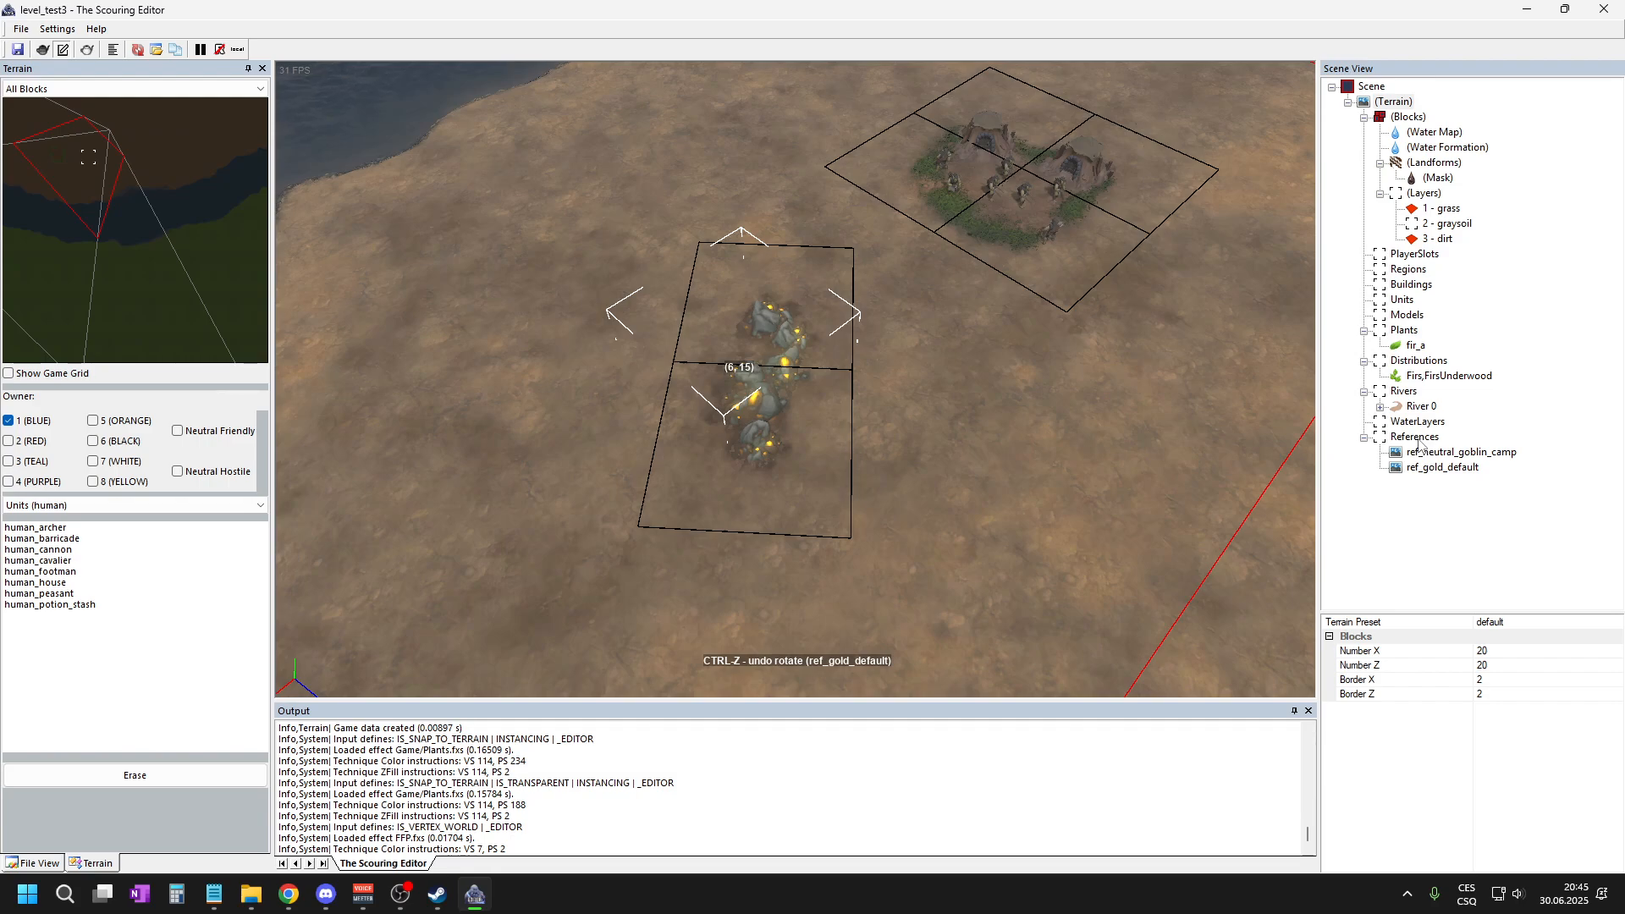
# - Add a ref_lake_small reference to the dirt area
pyautogui.rightClick(1431, 438)
pyautogui.click(1461, 450)
pyautogui.scroll(-7, 922, 458)
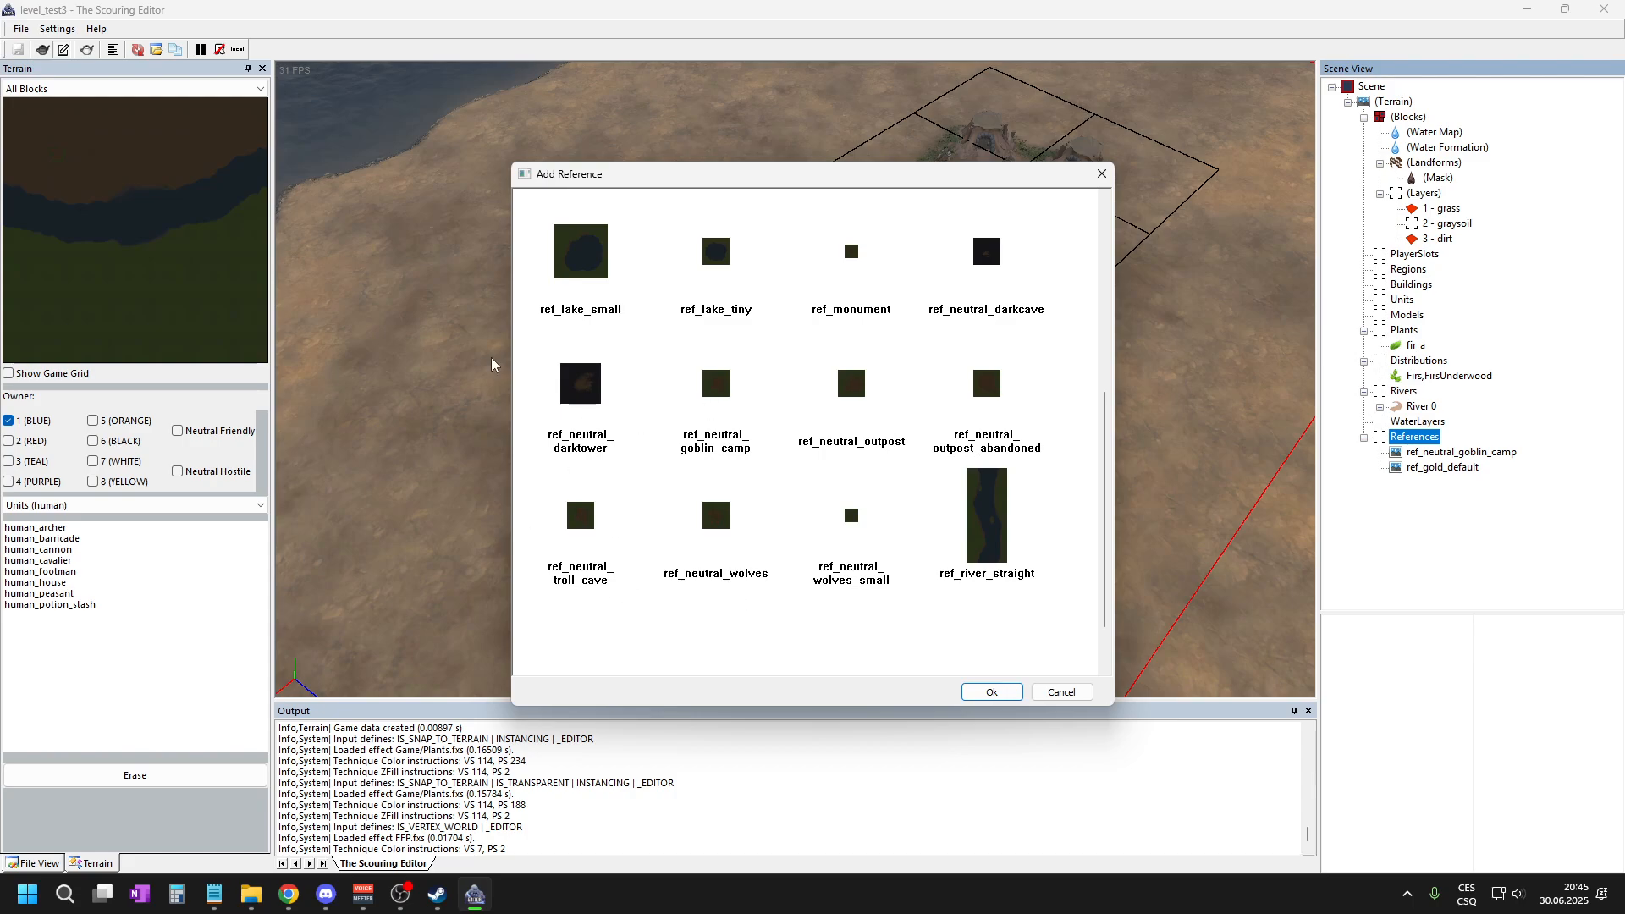
pyautogui.click(593, 413)
pyautogui.scroll(1, 696, 365)
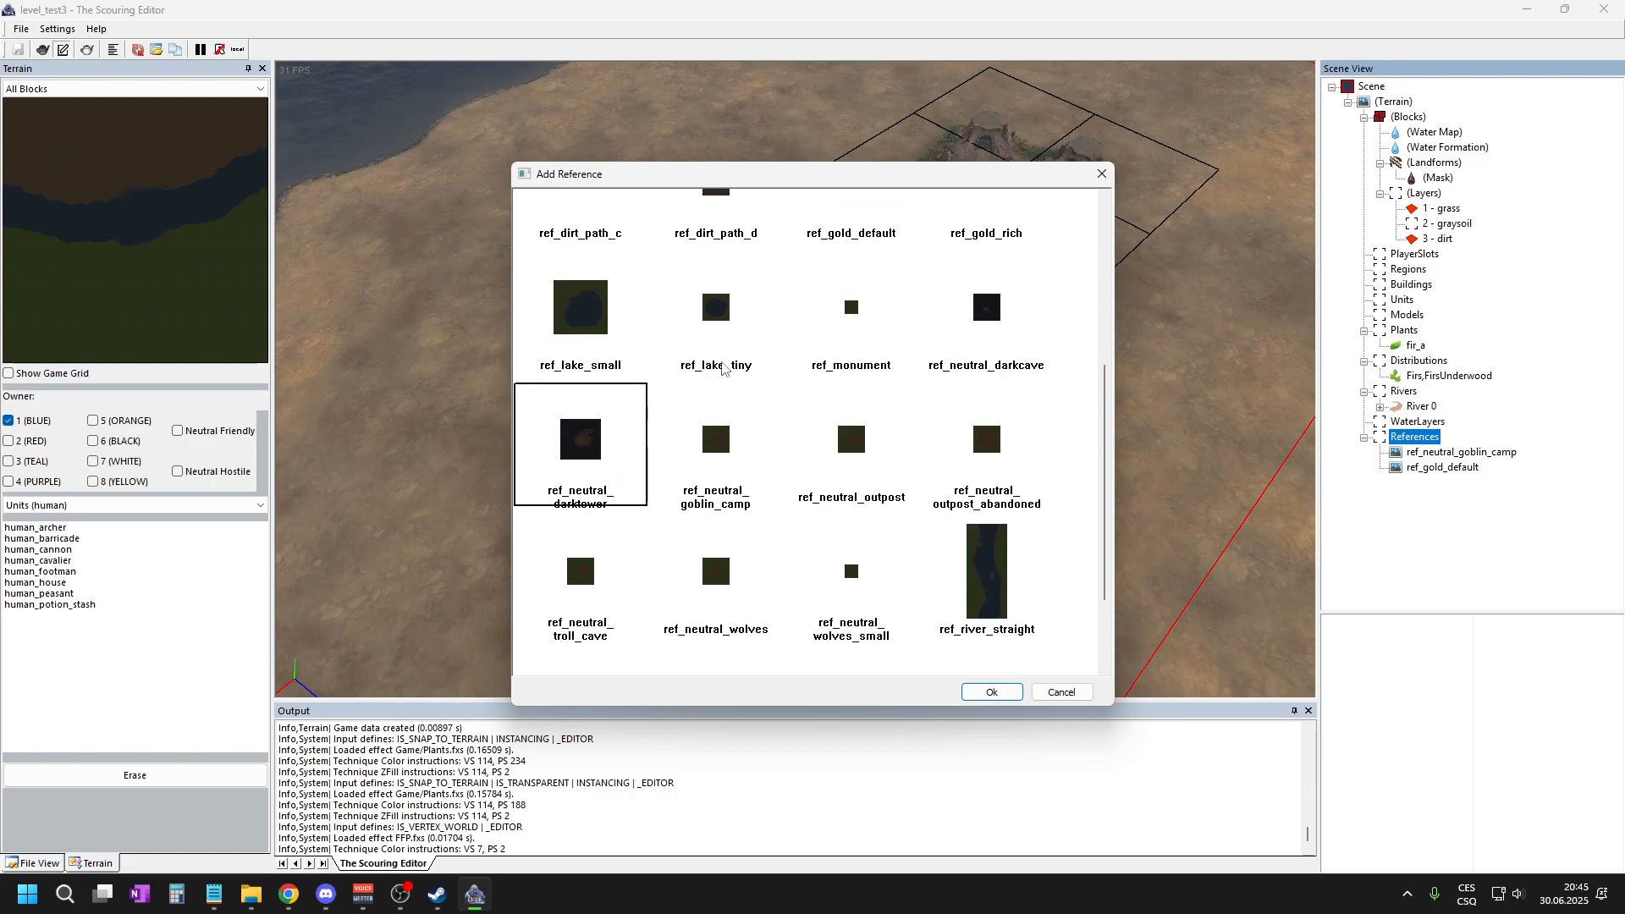
pyautogui.click(588, 315)
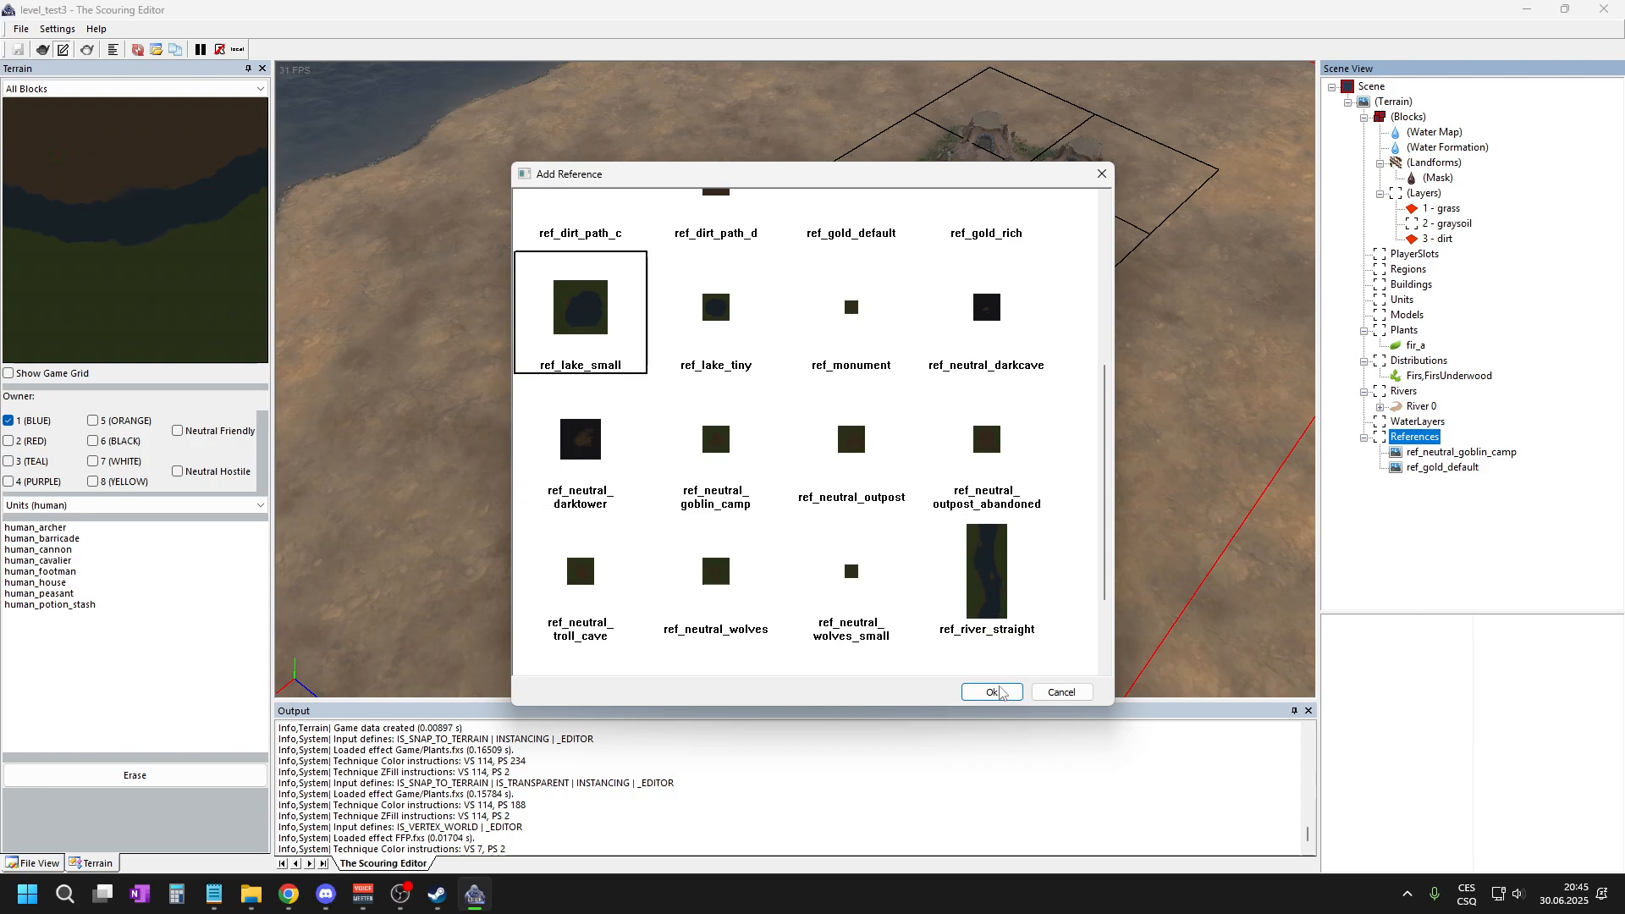
pyautogui.click(992, 693)
# - Move the small lake reference off the gold deposit onto free dirt towards the map edge, across the red boundary line, and deselect it
pyautogui.scroll(-3, 906, 246)
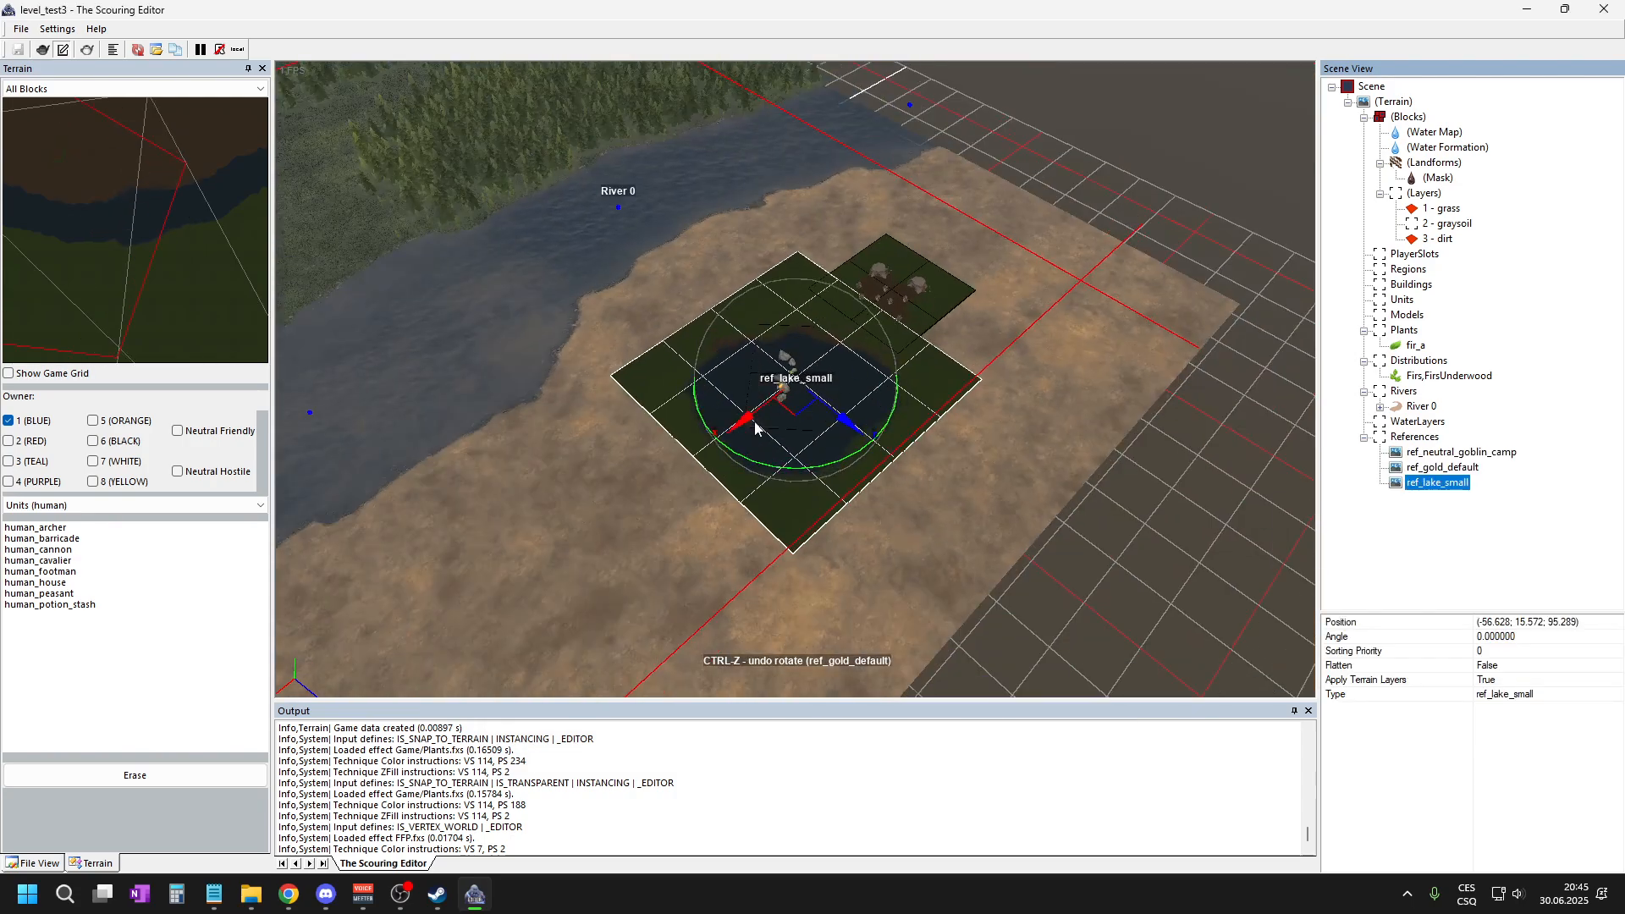
pyautogui.moveTo(786, 394); pyautogui.dragTo(669, 476)
pyautogui.scroll(-5, 669, 481)
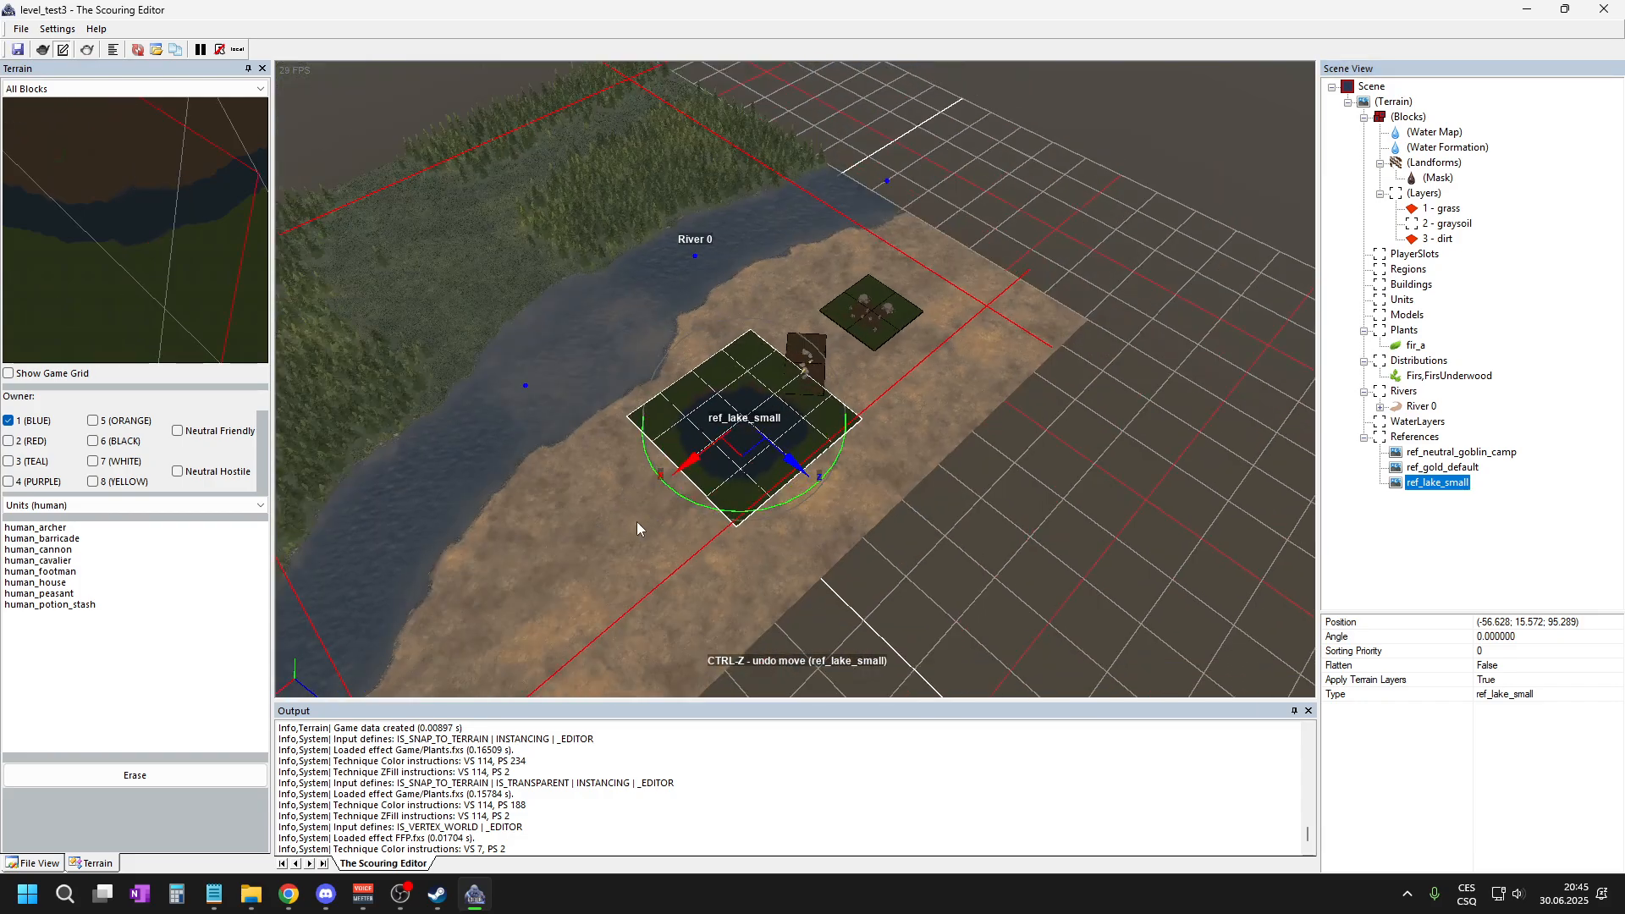
pyautogui.scroll(3, 637, 522)
pyautogui.moveTo(798, 357); pyautogui.dragTo(740, 402)
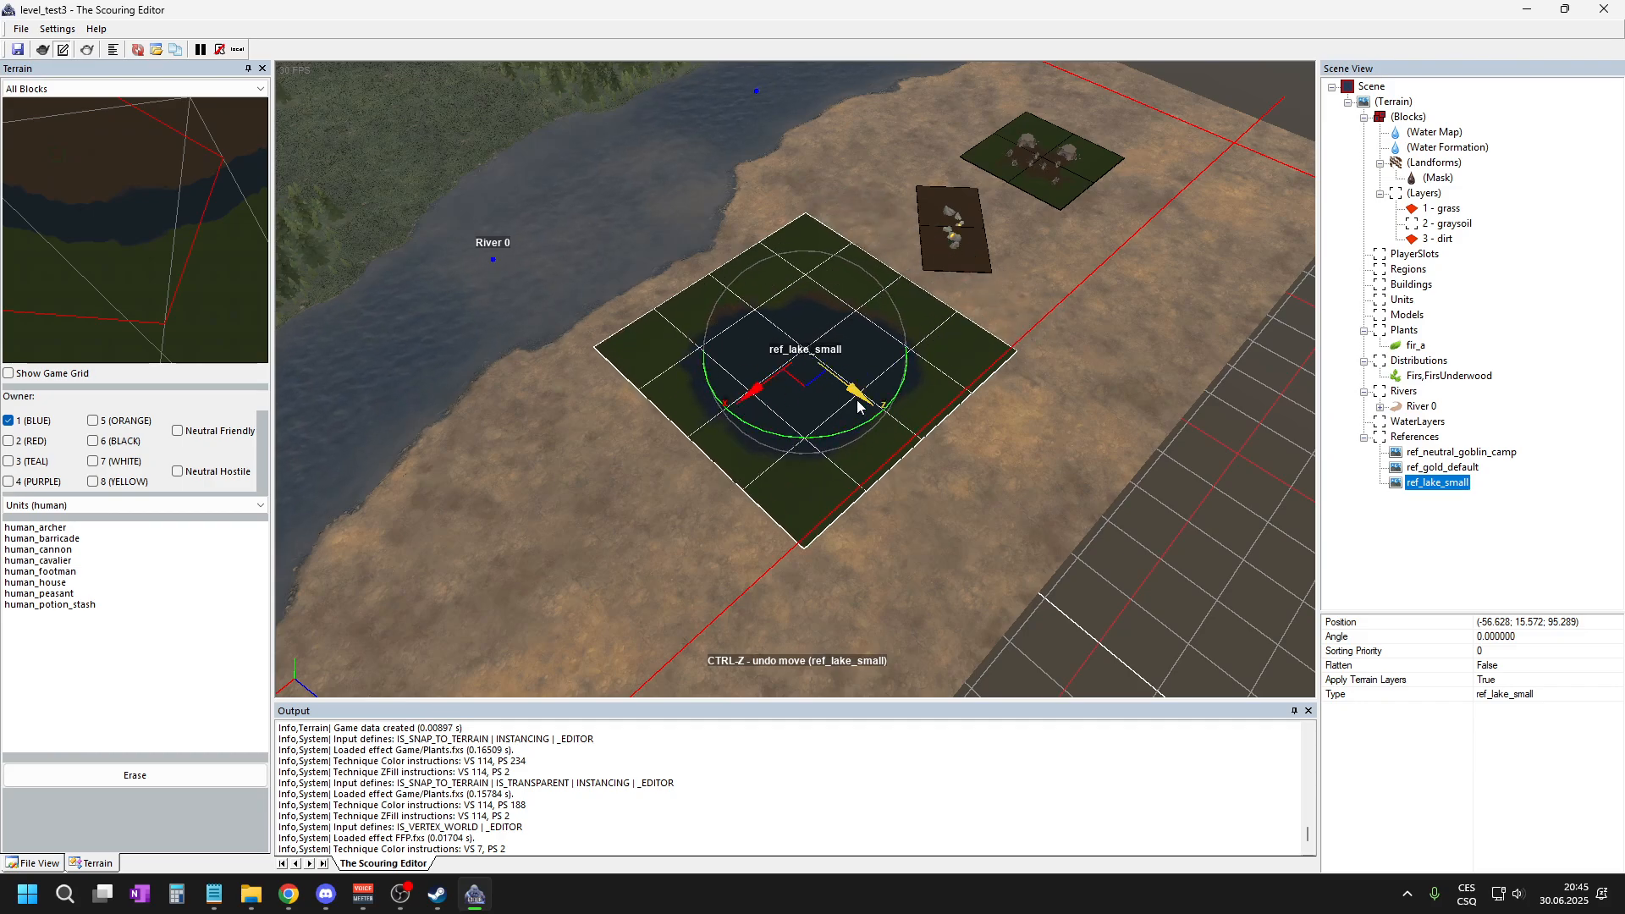
pyautogui.moveTo(850, 433); pyautogui.dragTo(940, 482)
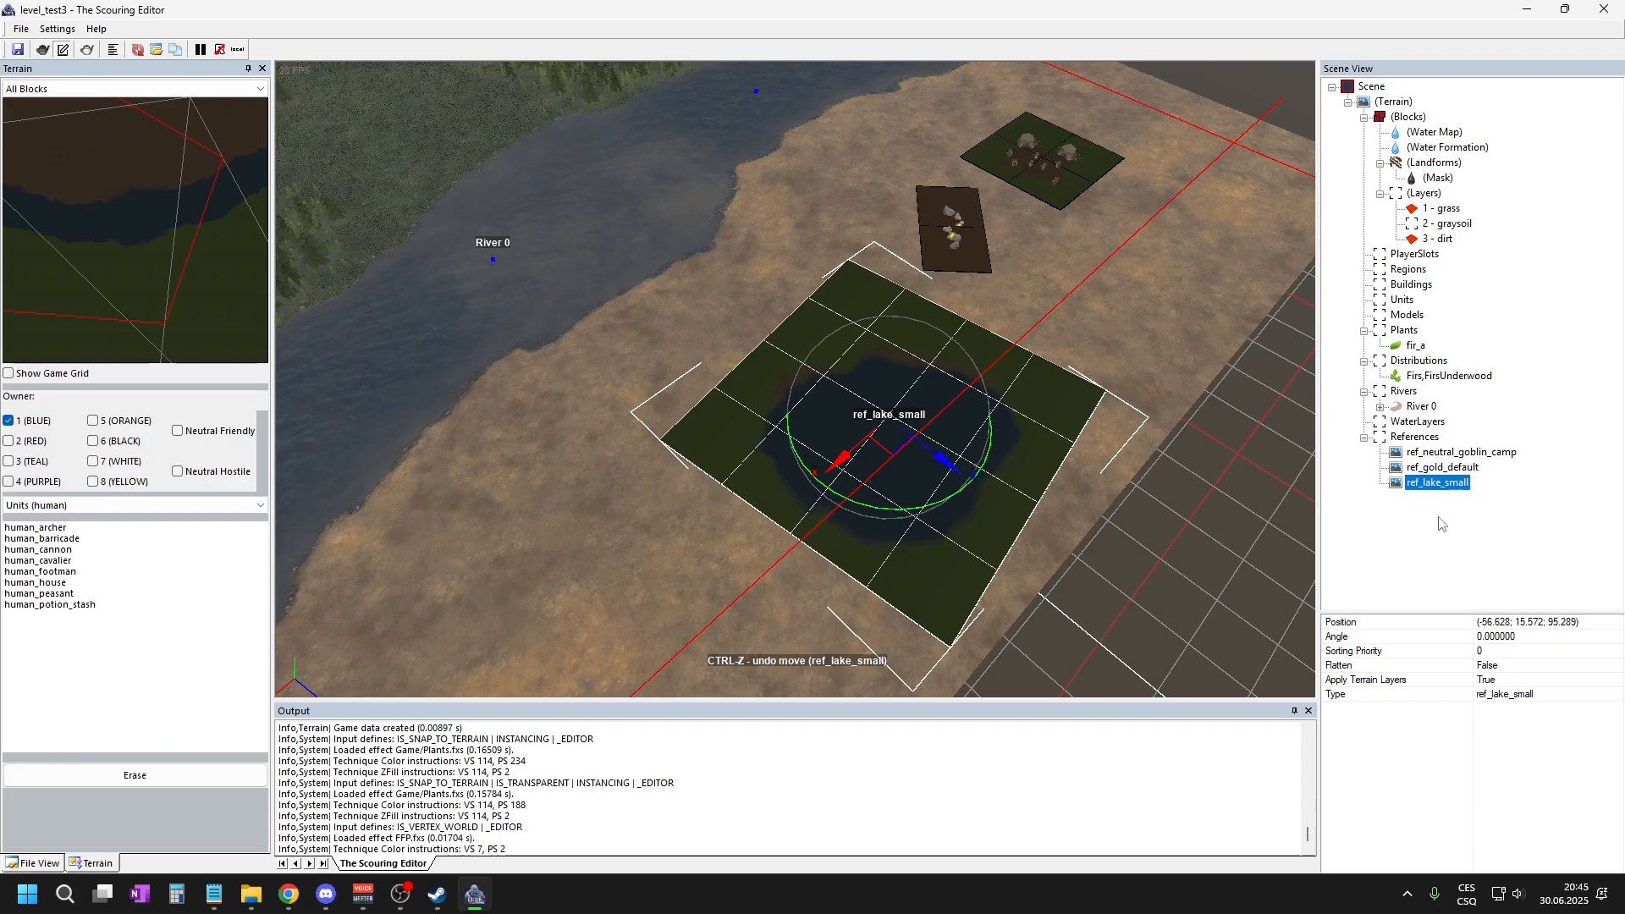
pyautogui.scroll(1, 1175, 474)
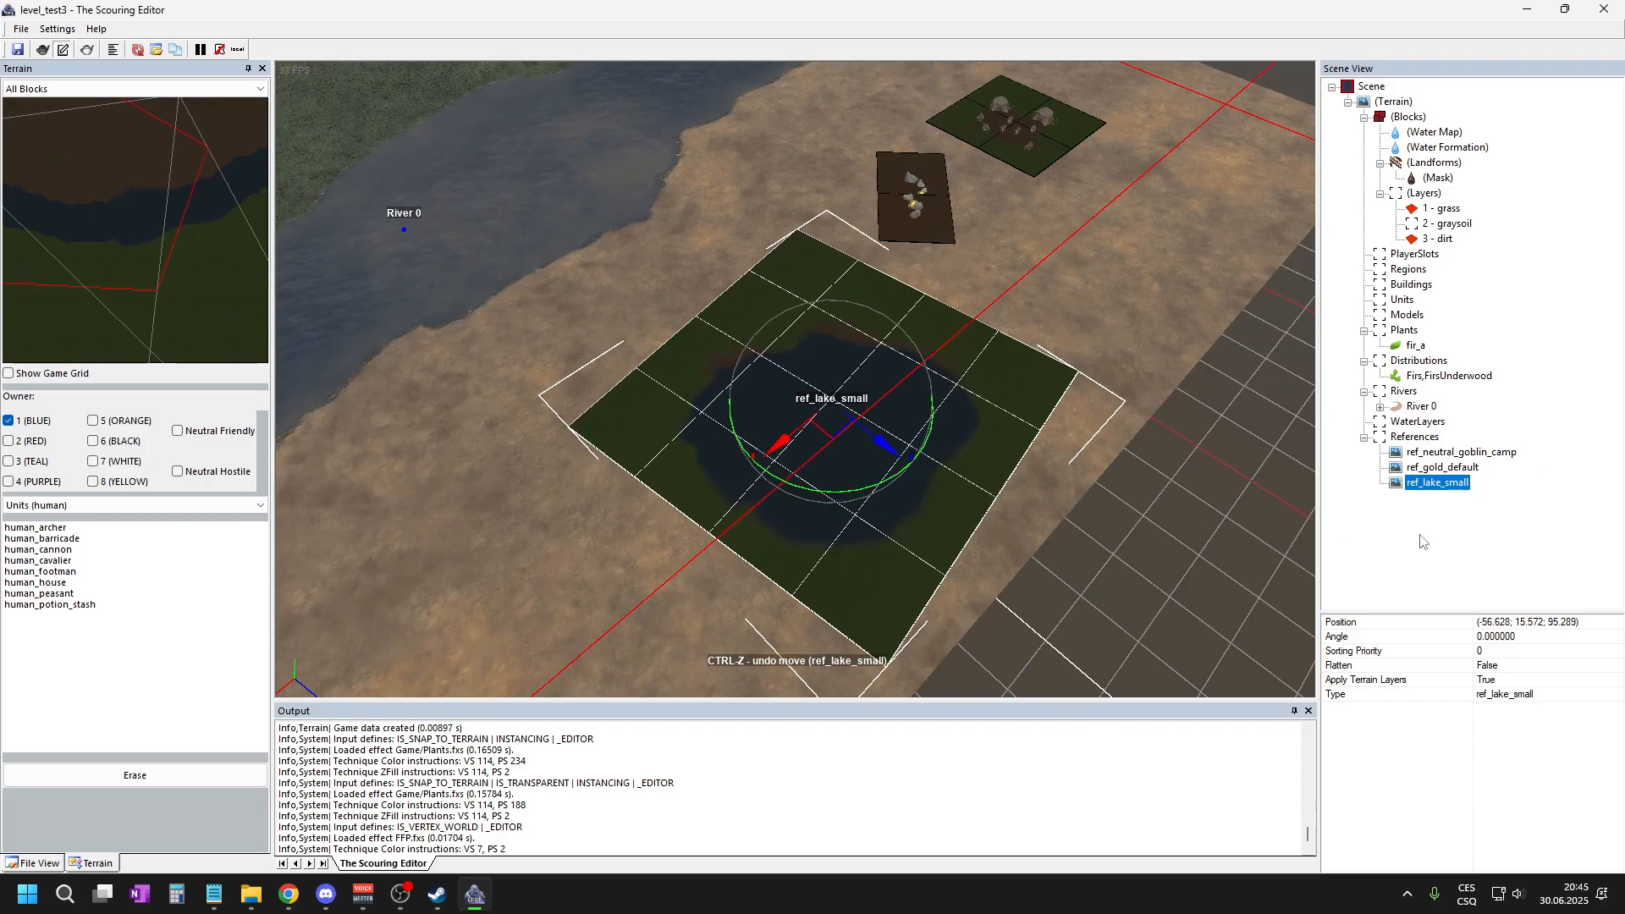
pyautogui.click(1449, 517)
pyautogui.click(1078, 399)
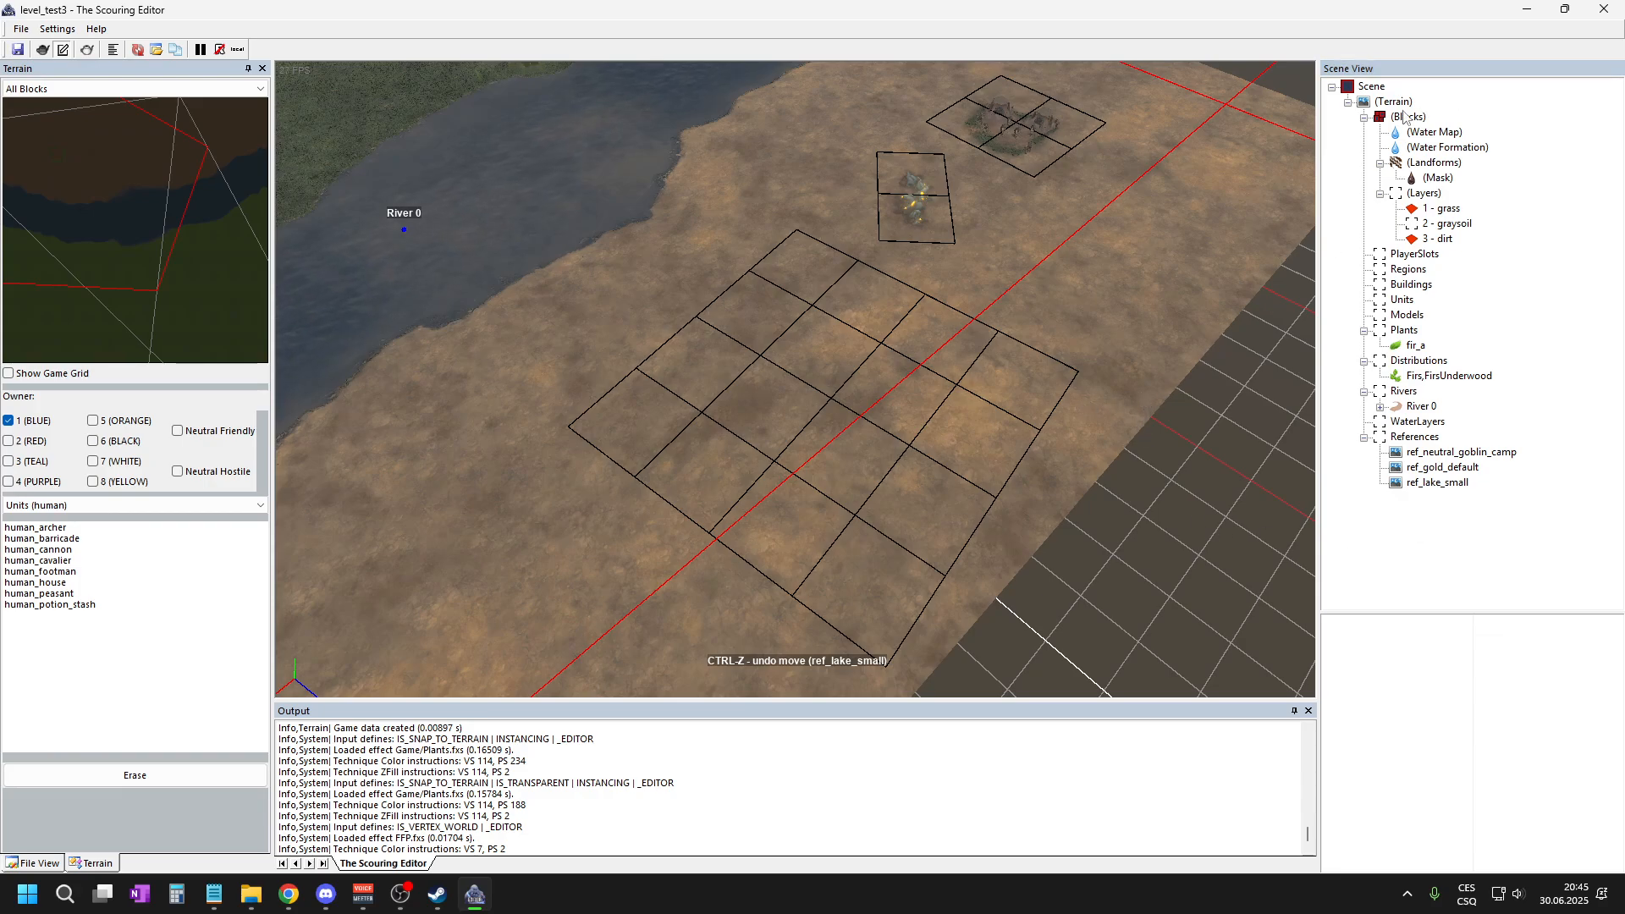
# - Rebuild the terrain to generate the small lake within its reference outline
pyautogui.click(1404, 117)
pyautogui.rightClick(1058, 352)
pyautogui.click(1096, 363)
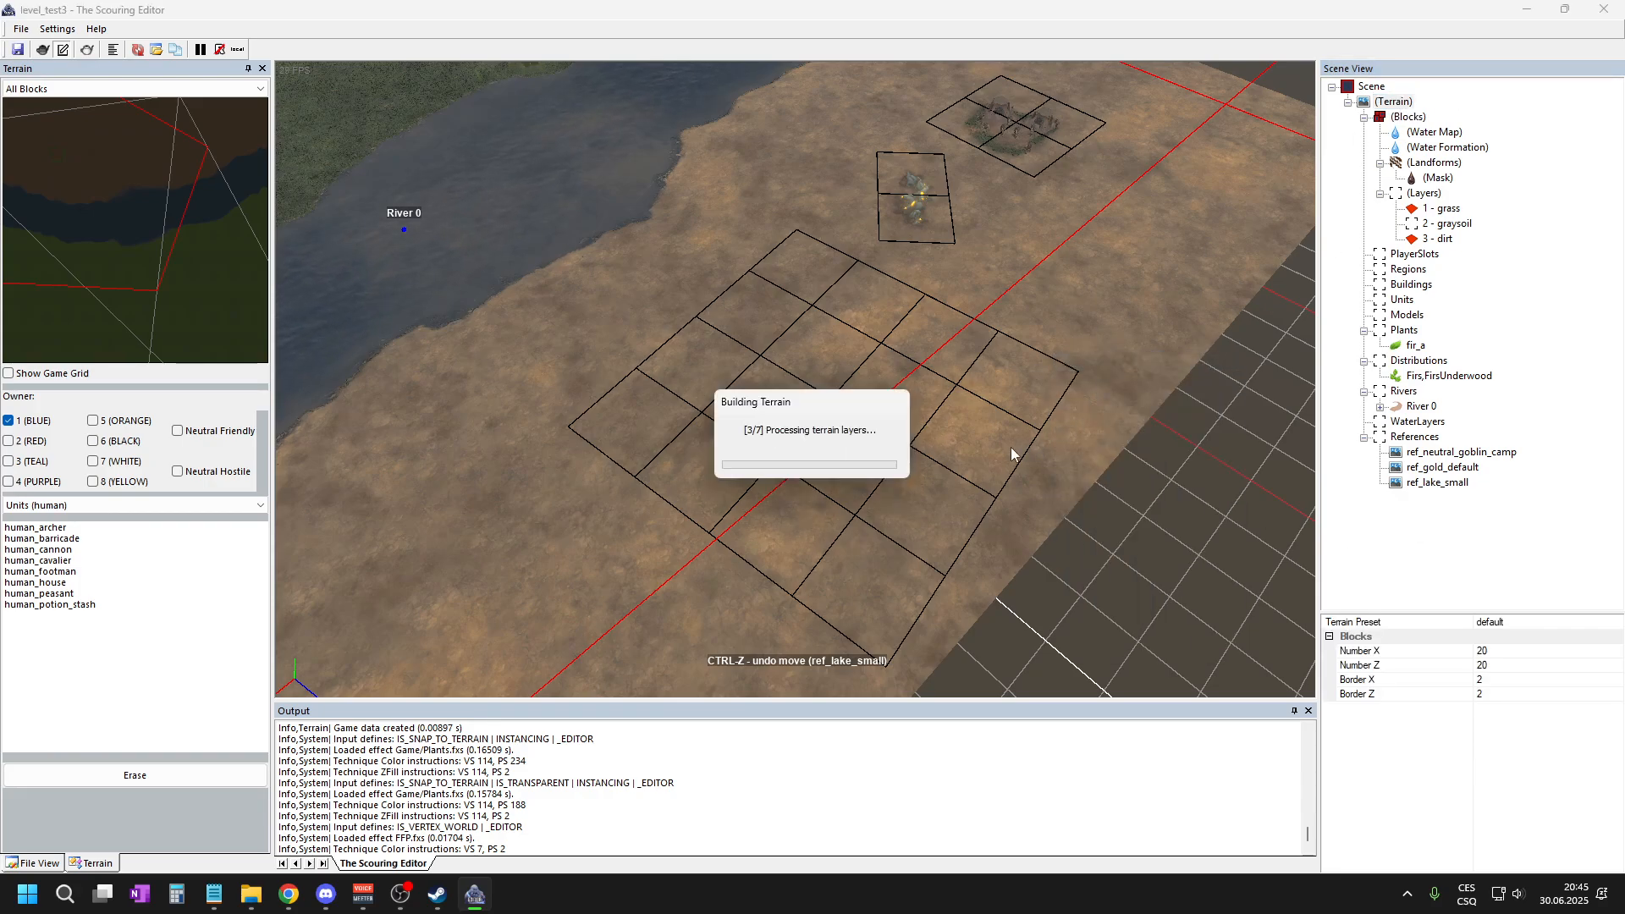
pyautogui.scroll(5, 780, 303)
pyautogui.scroll(-5, 633, 173)
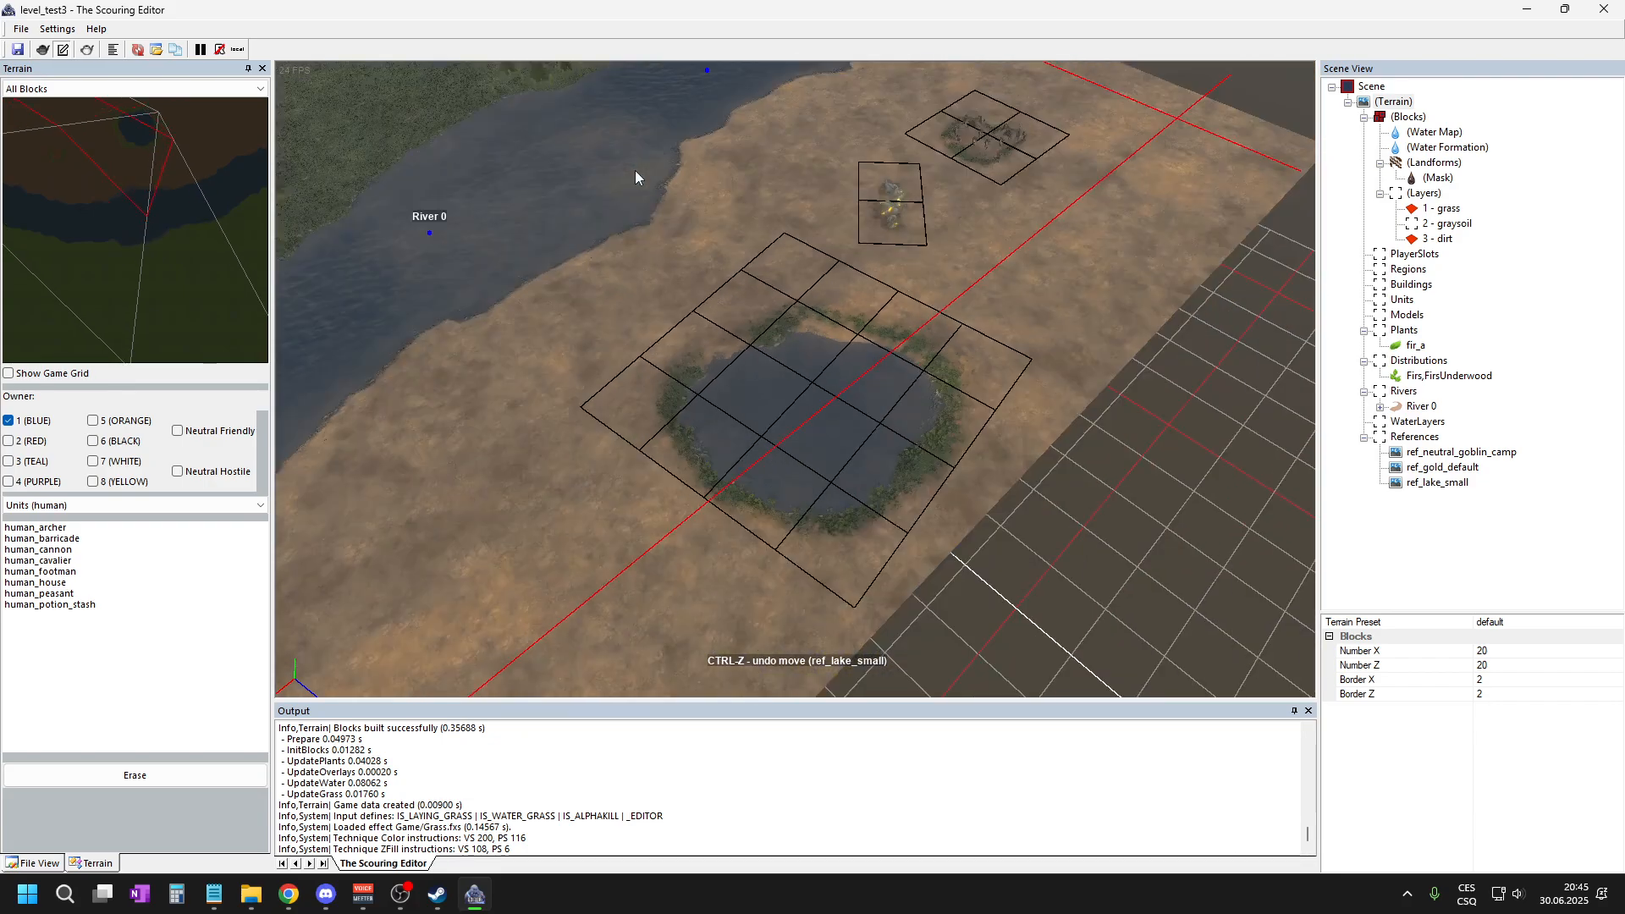
pyautogui.scroll(3, 794, 381)
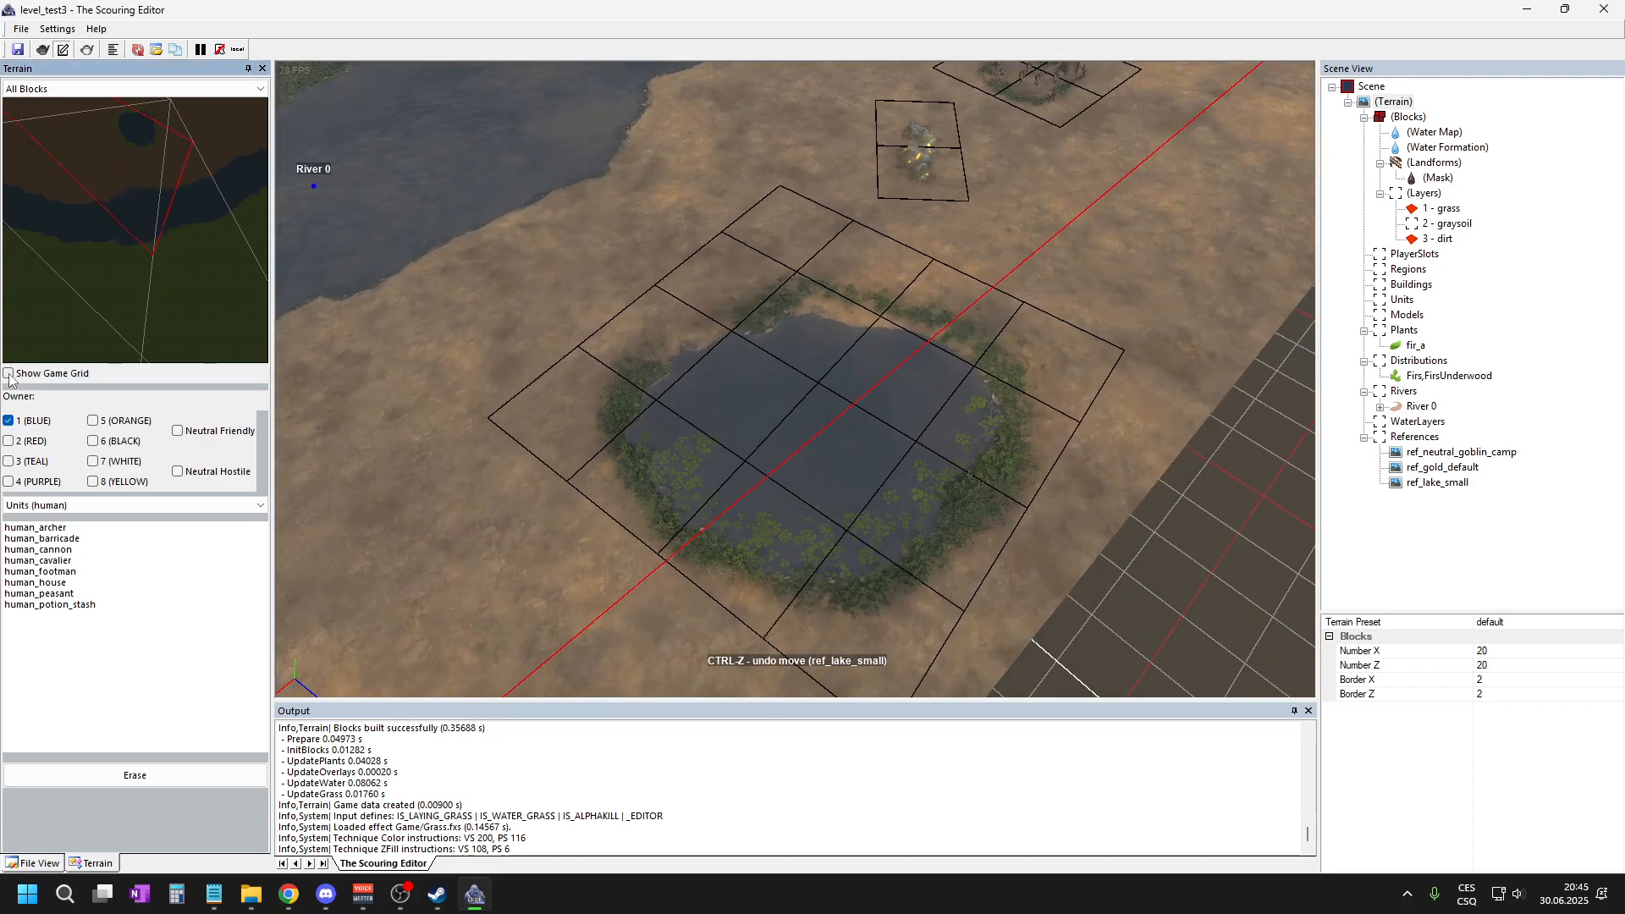
# - Show the game grid over the lake to check its blocked cells, and hide the grid again
pyautogui.click(9, 374)
pyautogui.scroll(3, 854, 466)
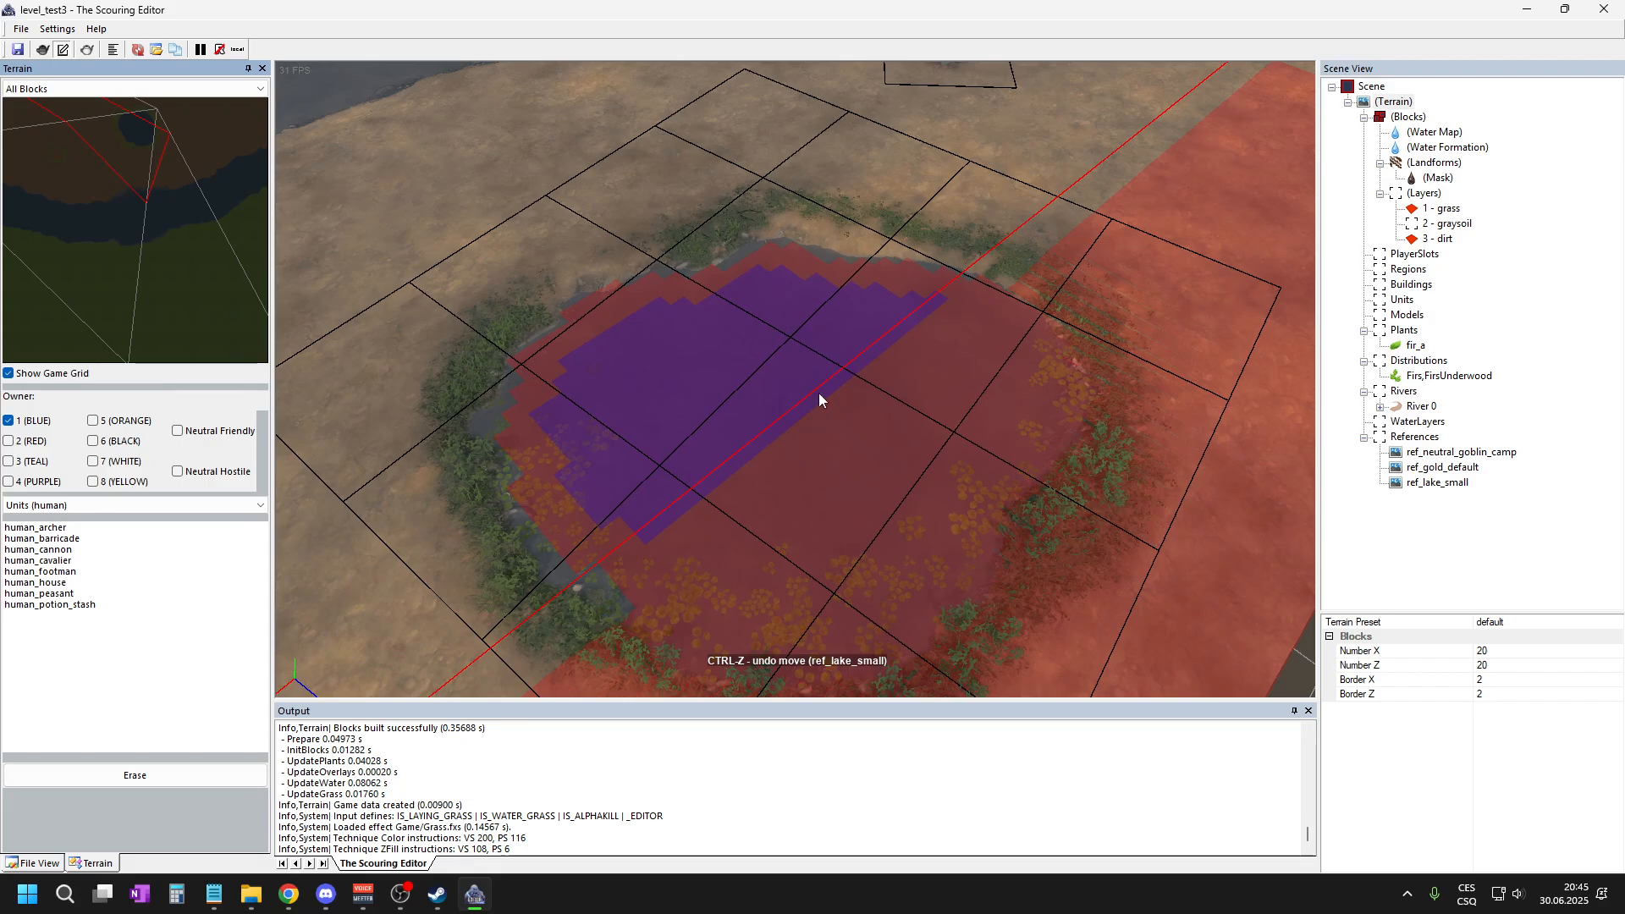
pyautogui.scroll(2, 754, 364)
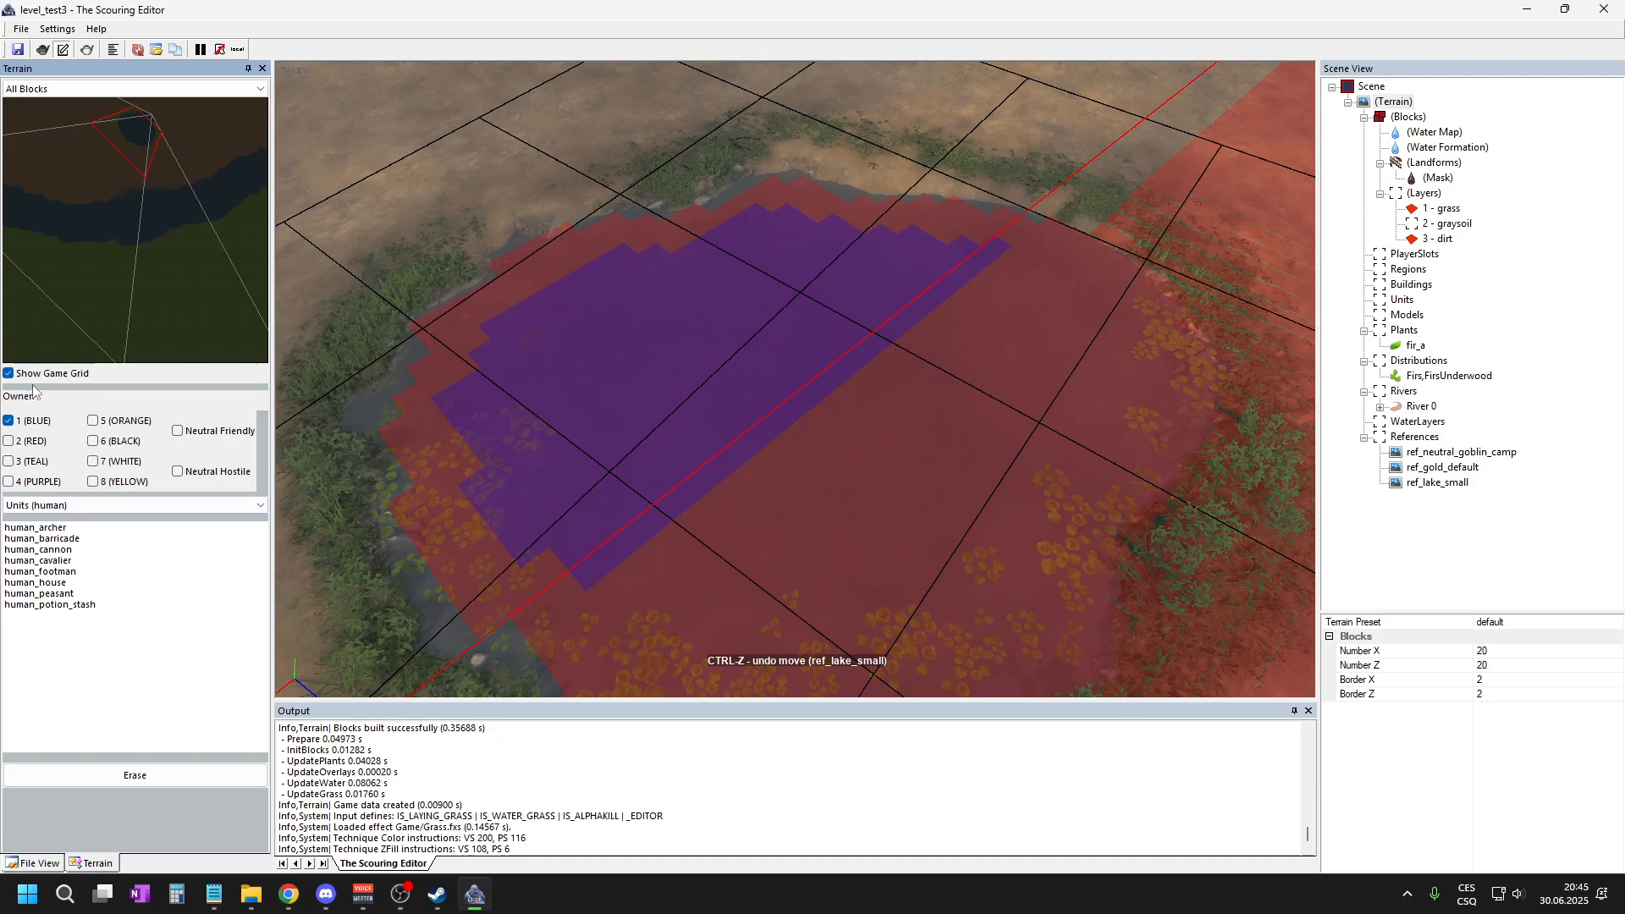
pyautogui.click(9, 373)
# - Examine the lake's water, lily pads and shoreline plants up close, and its placement within the whole map
pyautogui.scroll(-3, 841, 245)
pyautogui.scroll(3, 905, 533)
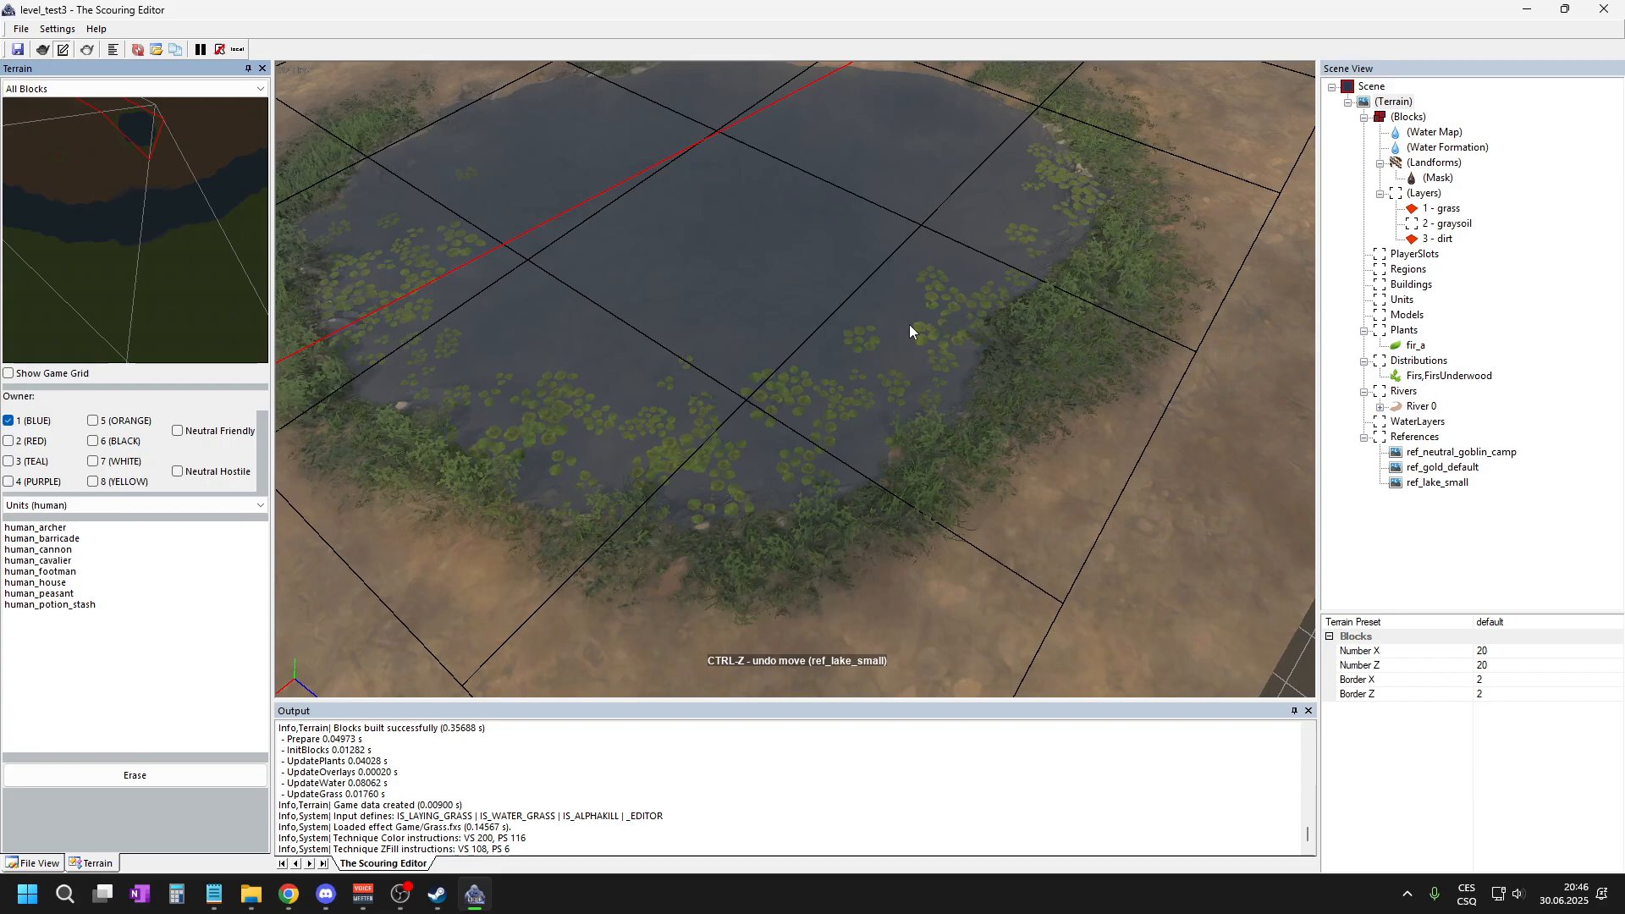
pyautogui.scroll(2, 984, 348)
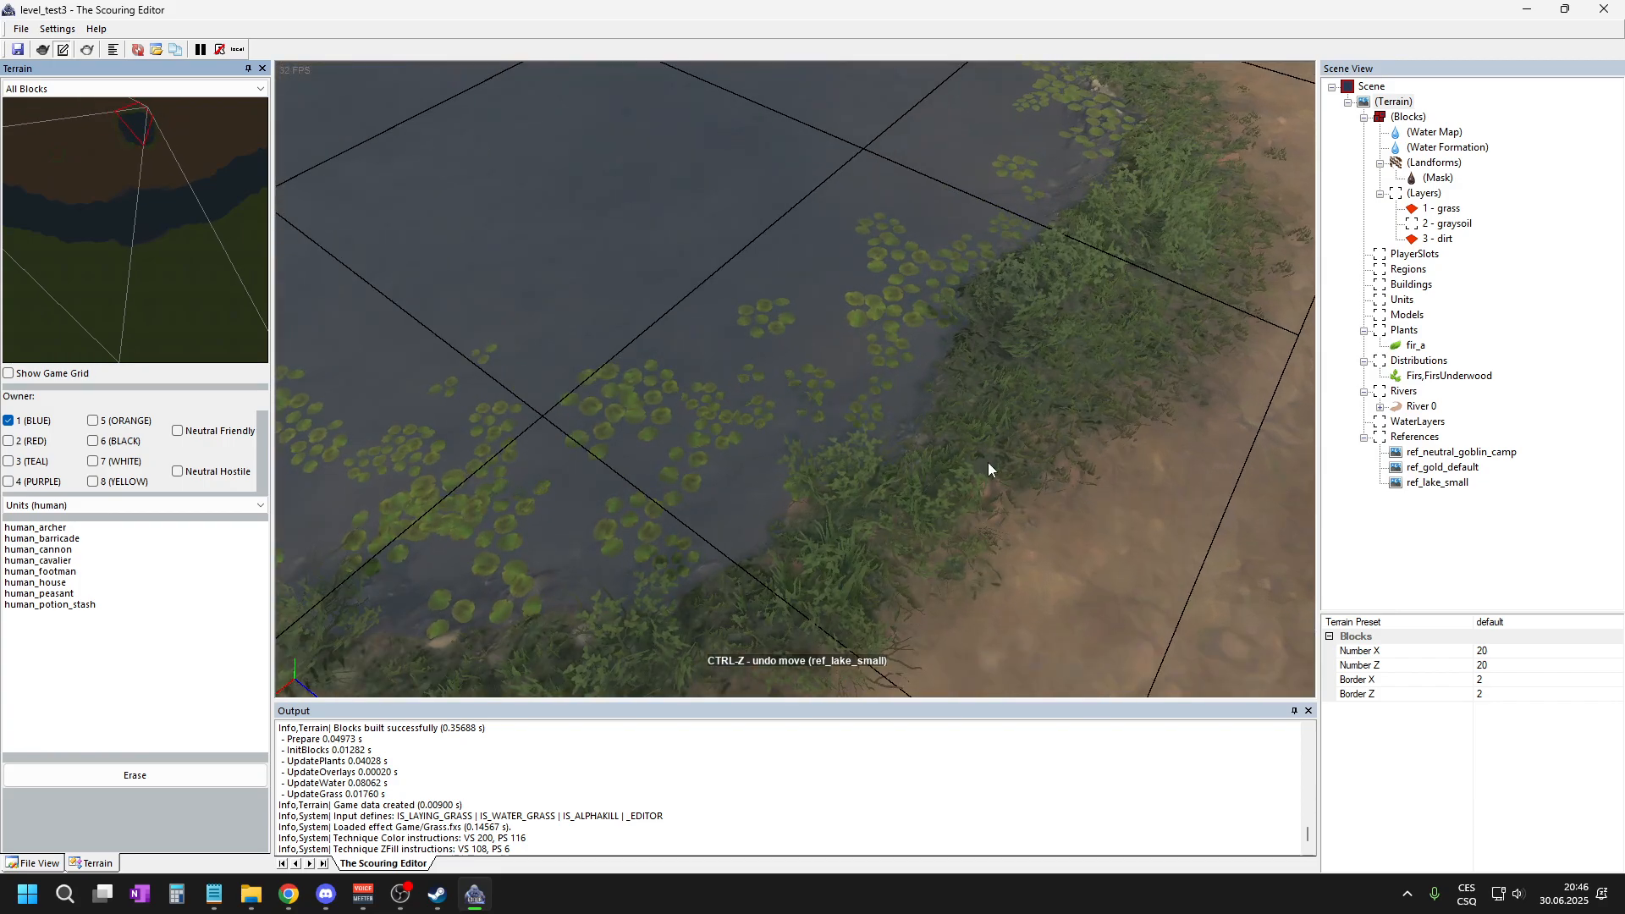
pyautogui.scroll(-4, 1023, 406)
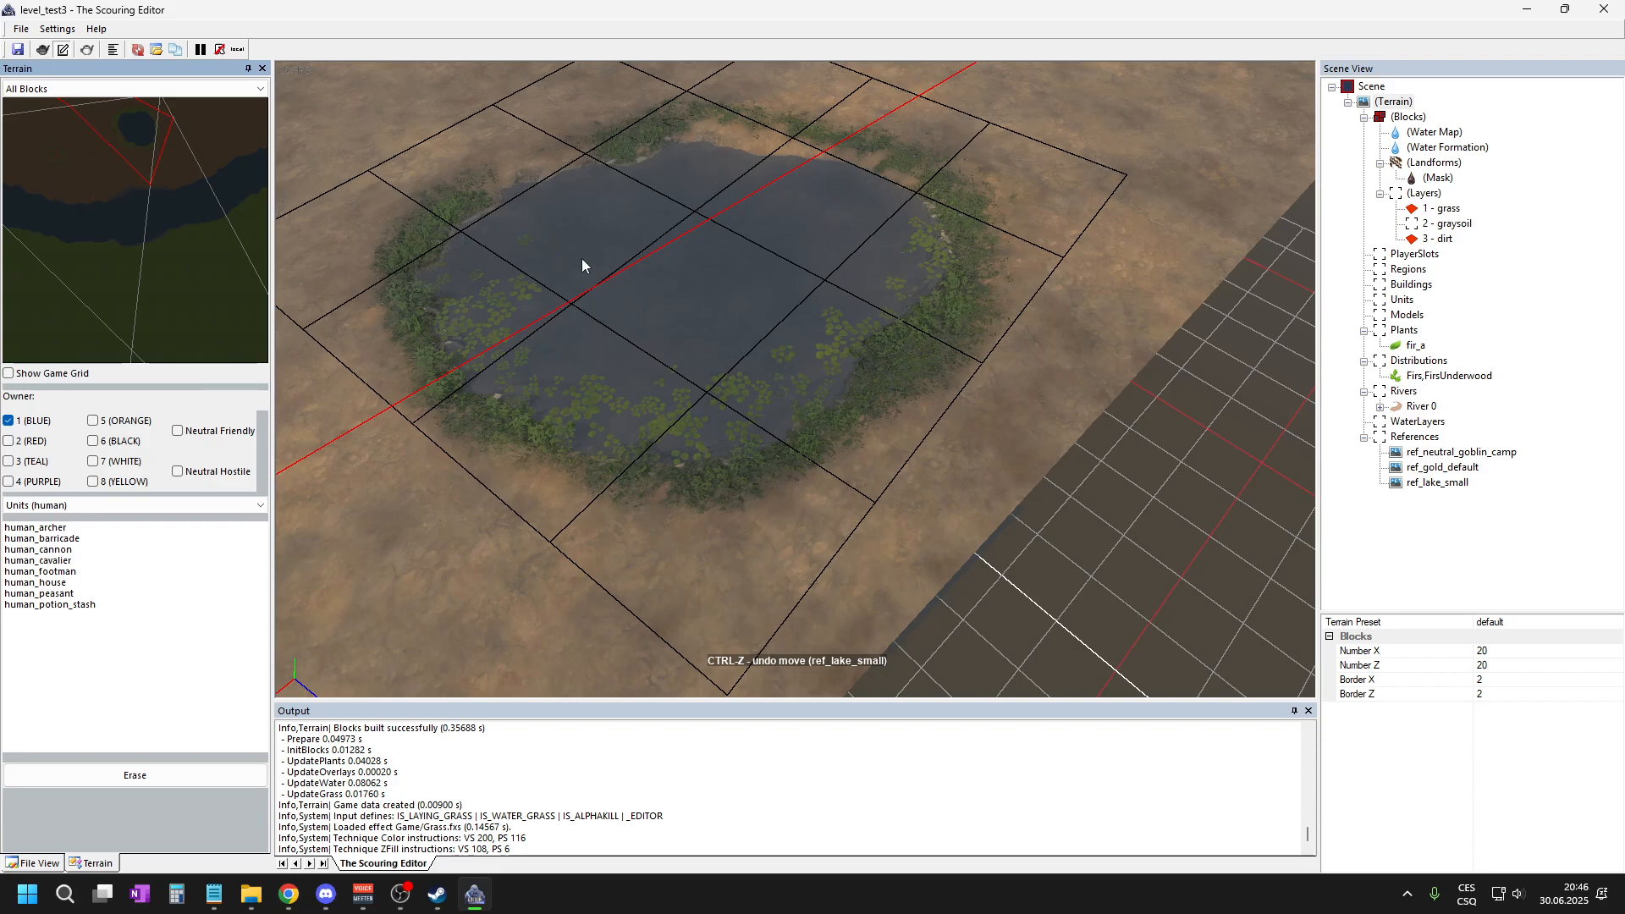
pyautogui.scroll(2, 584, 257)
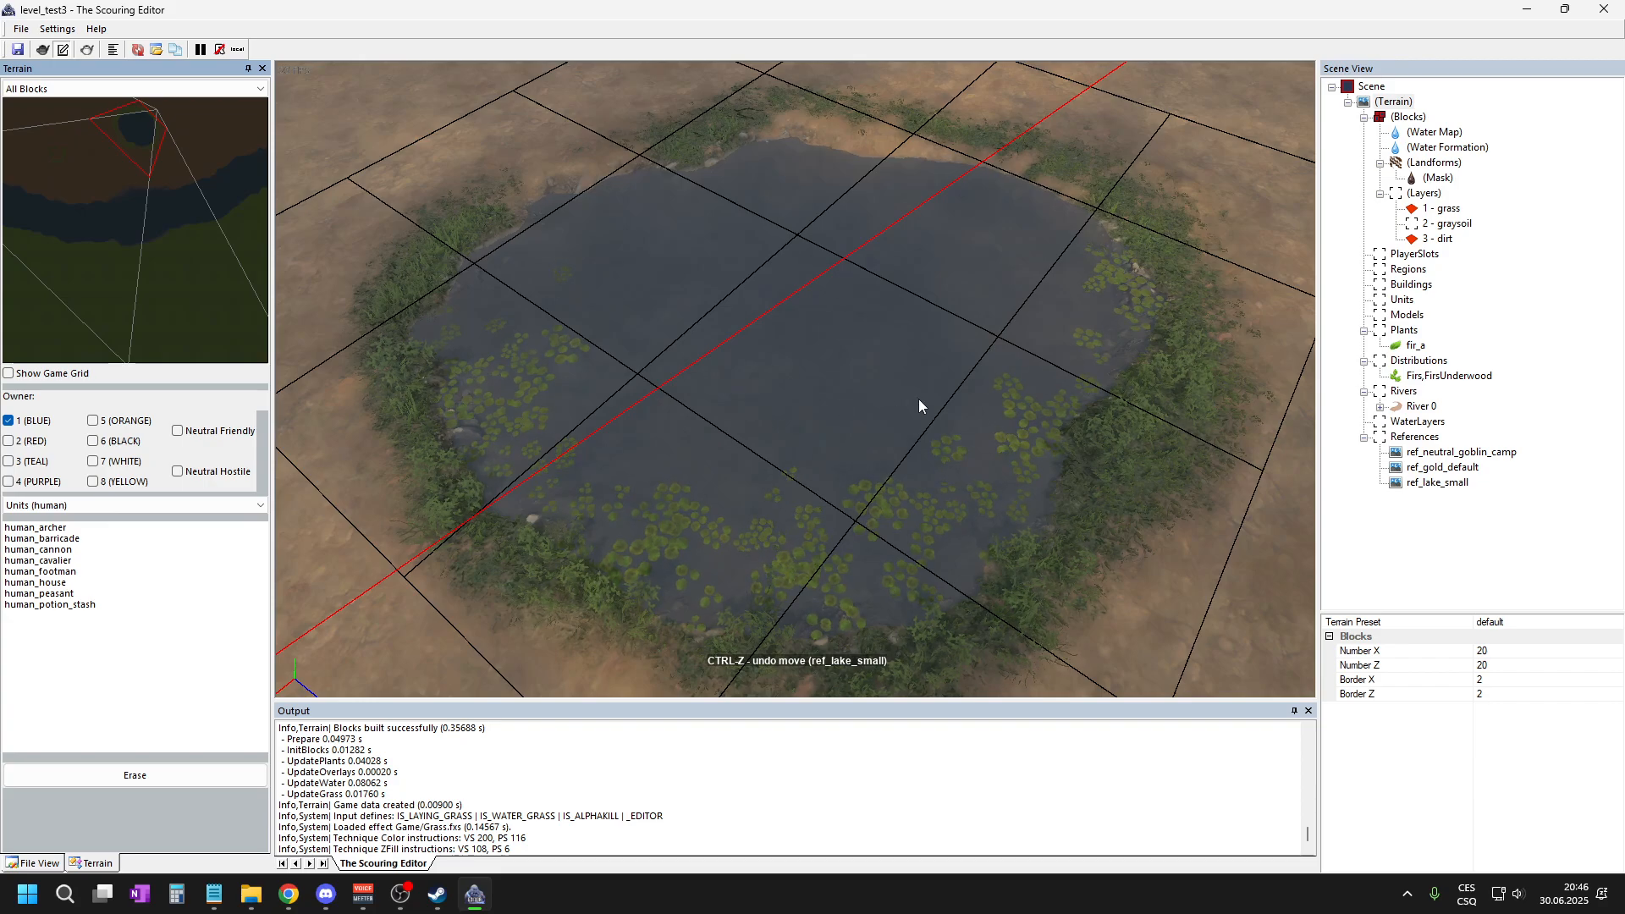
pyautogui.scroll(-5, 1087, 375)
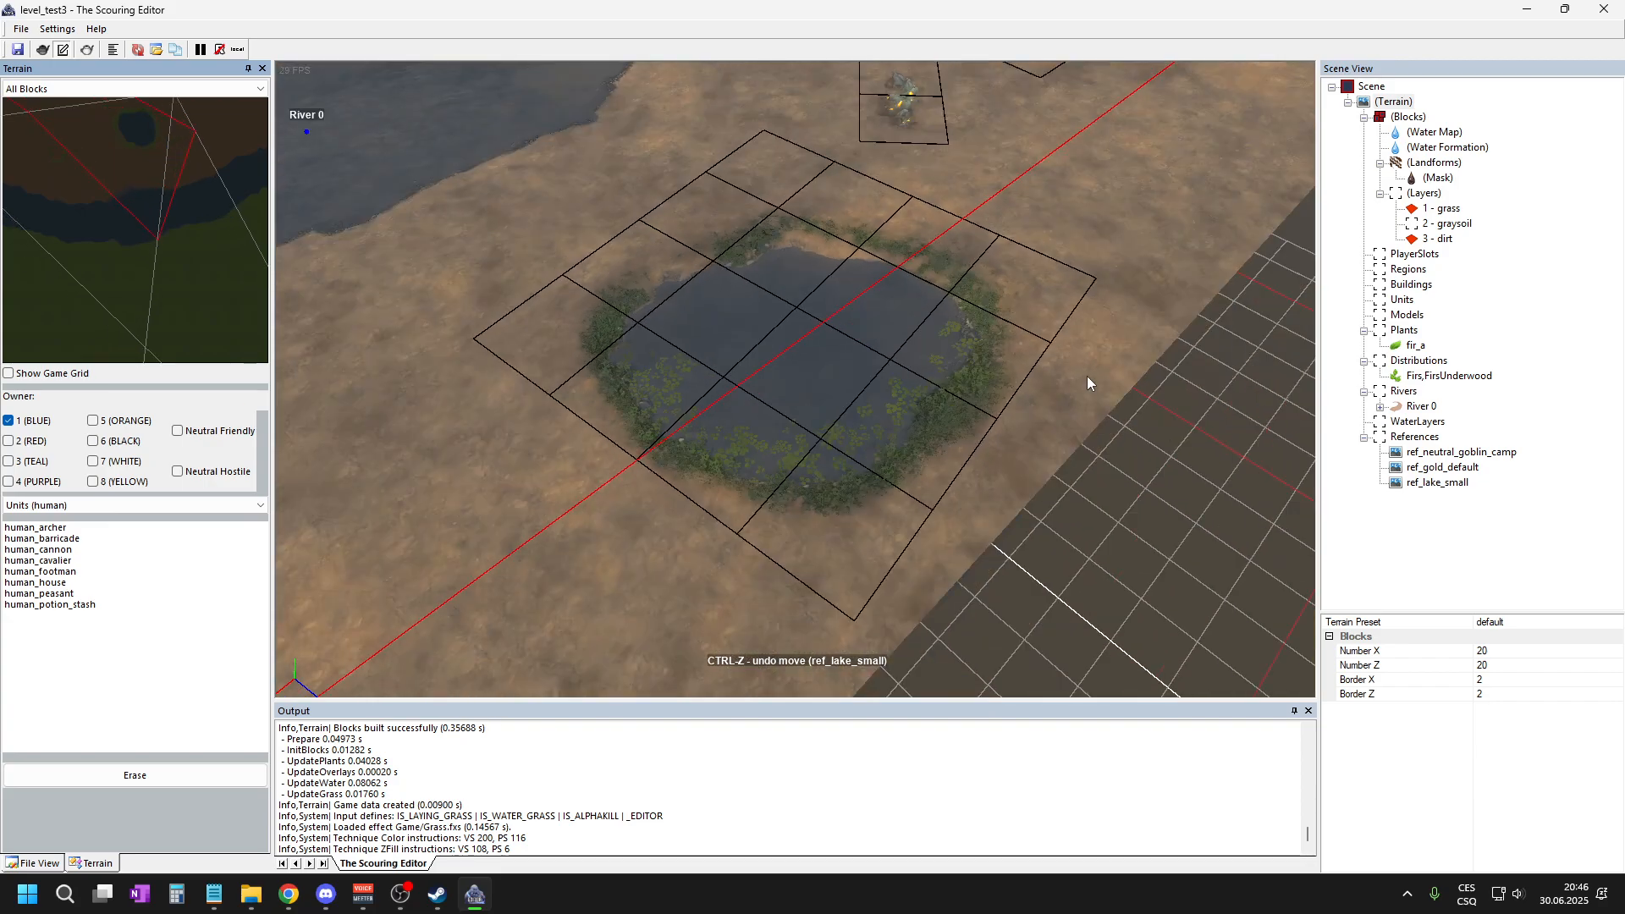
pyautogui.scroll(3, 525, 423)
pyautogui.scroll(-3, 927, 367)
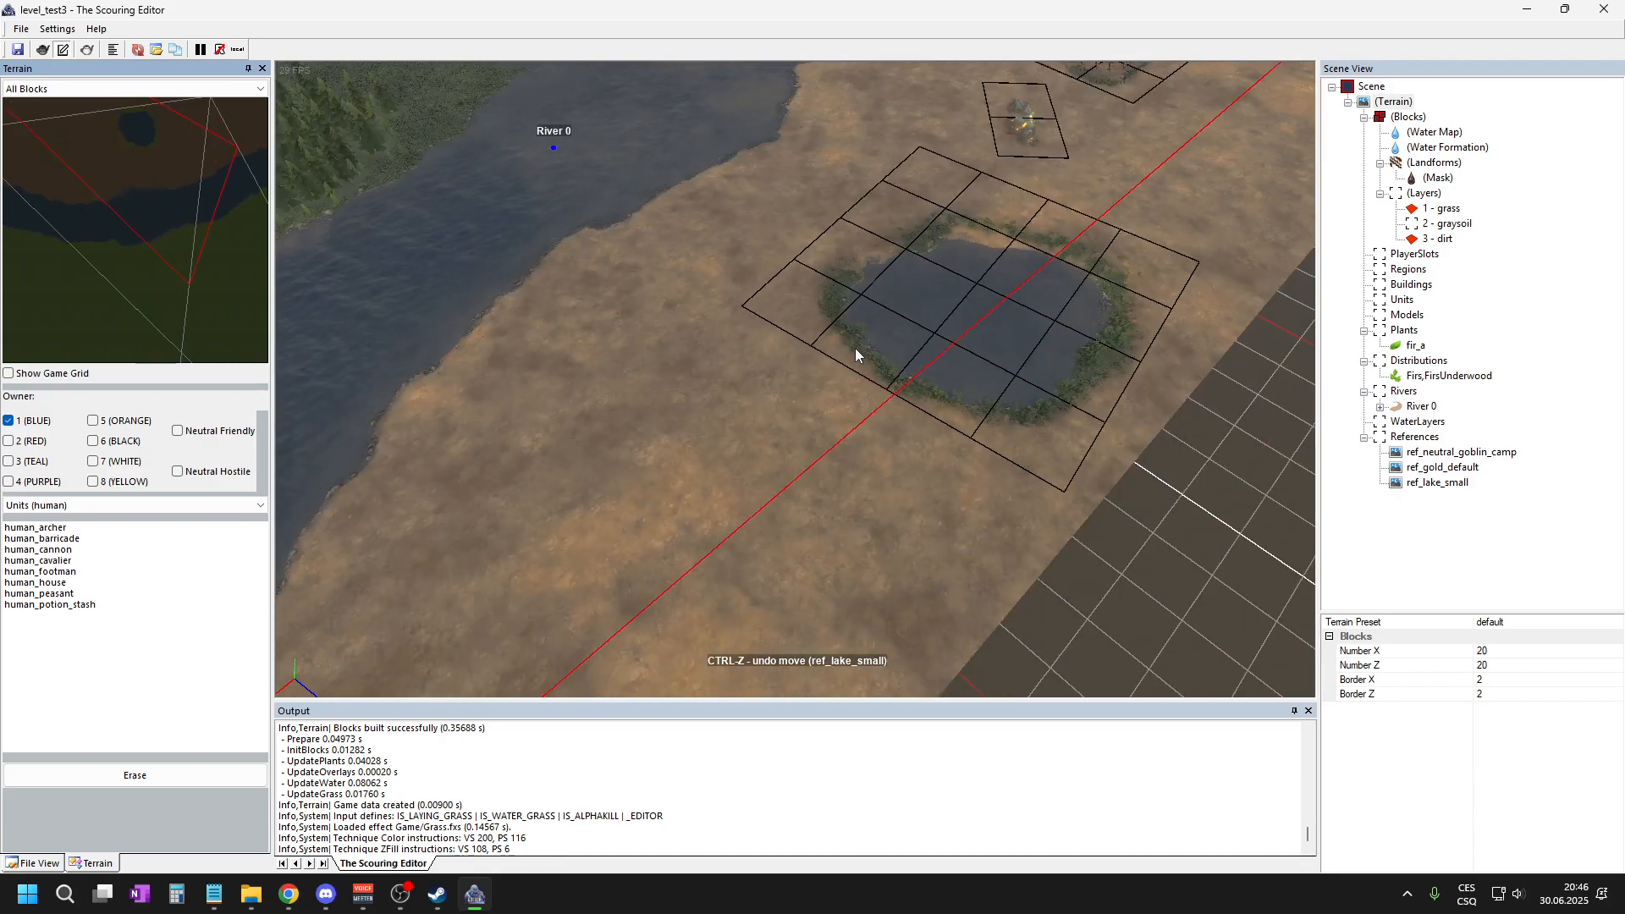
pyautogui.scroll(-5, 941, 298)
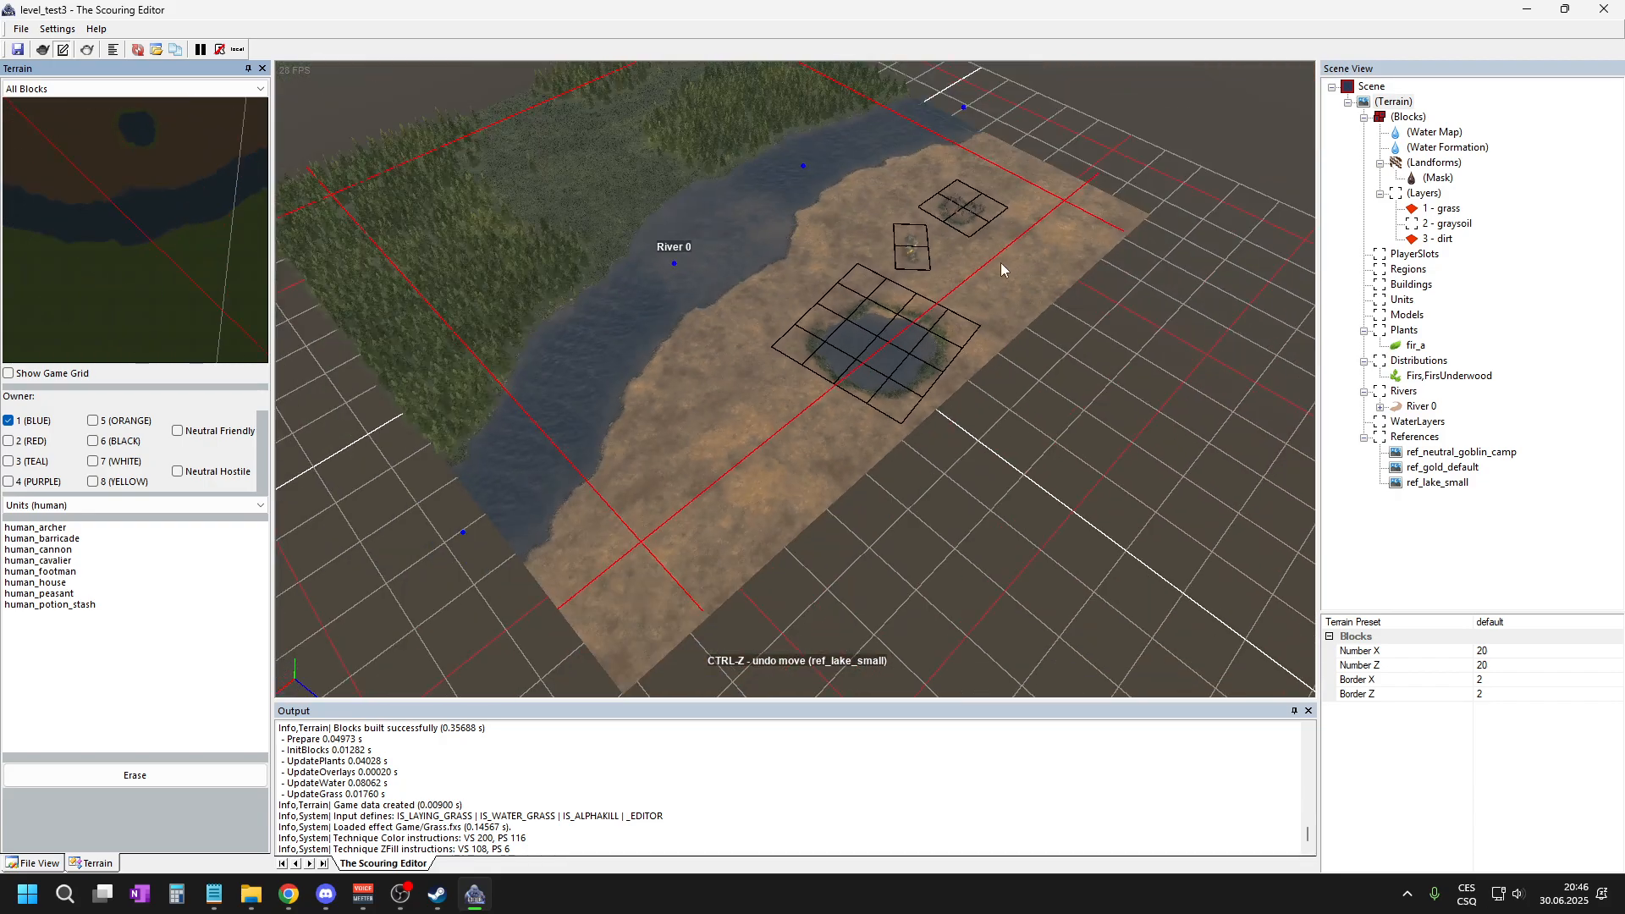
pyautogui.scroll(5, 720, 403)
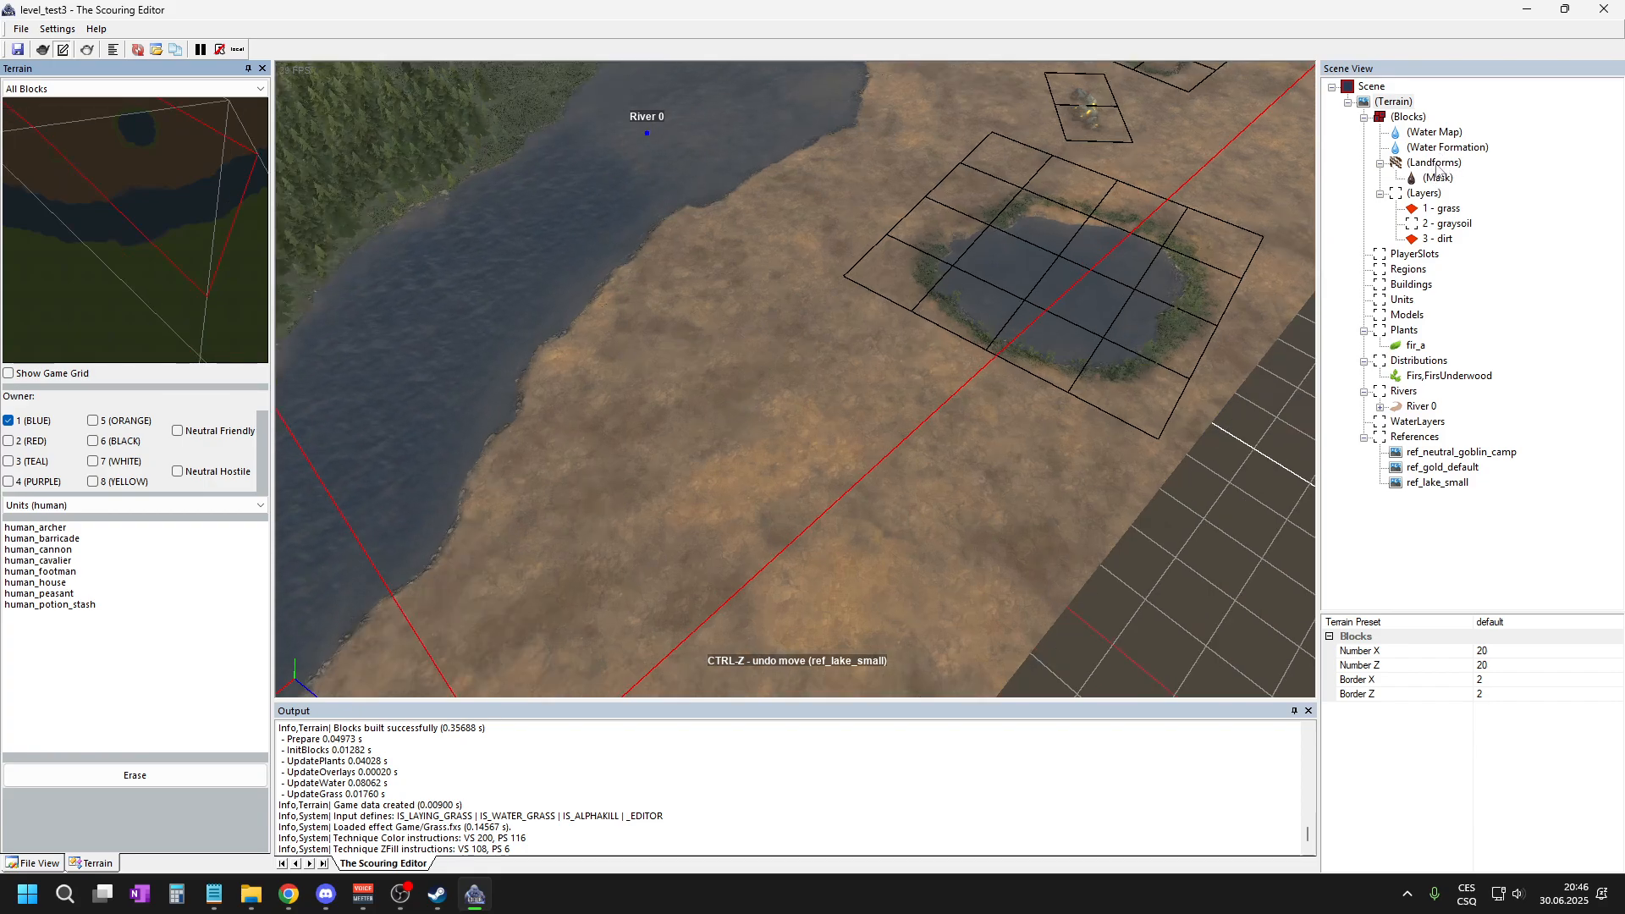
# - Add an lf_darkmountain_c landform to the dirt area between the river and the lake
pyautogui.click(1437, 166)
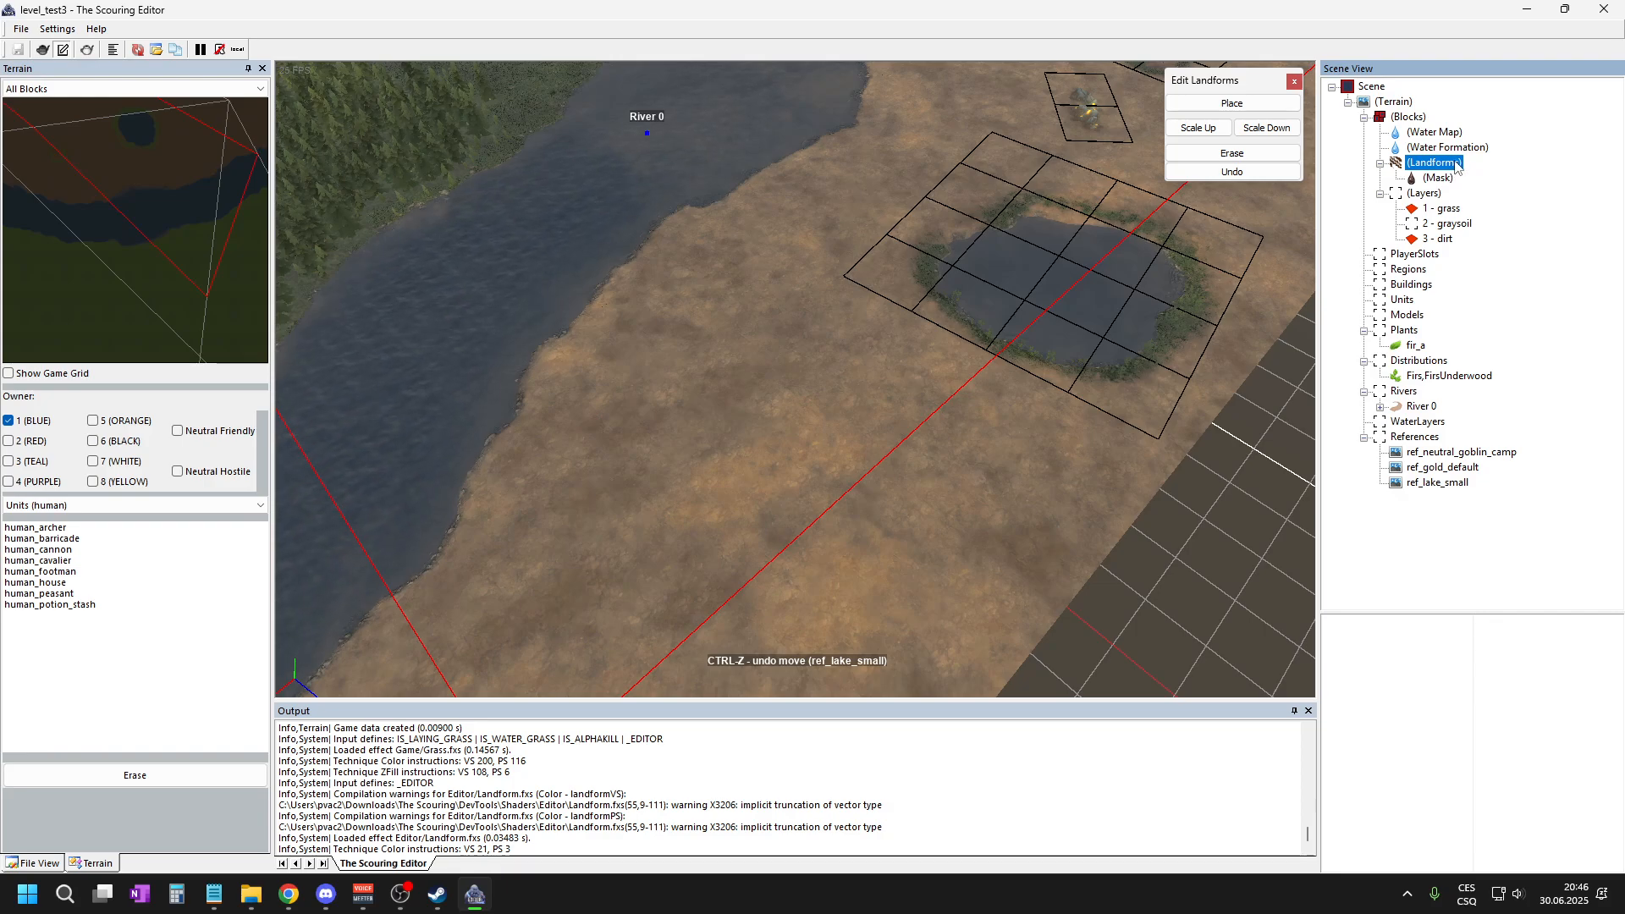
pyautogui.rightClick(1443, 167)
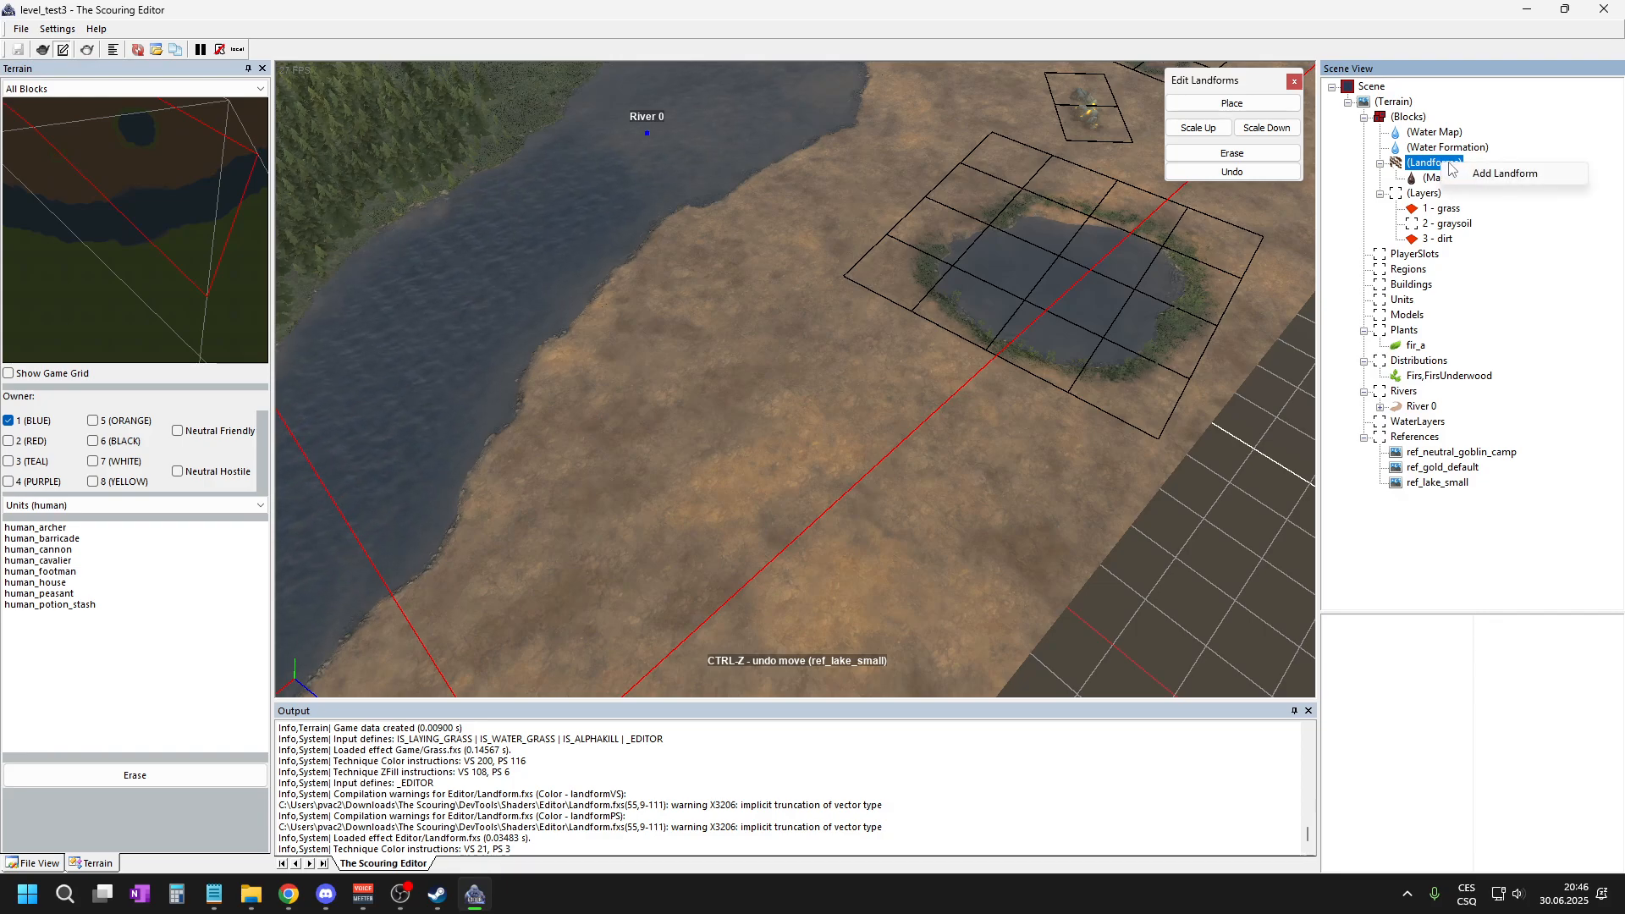
pyautogui.click(1505, 174)
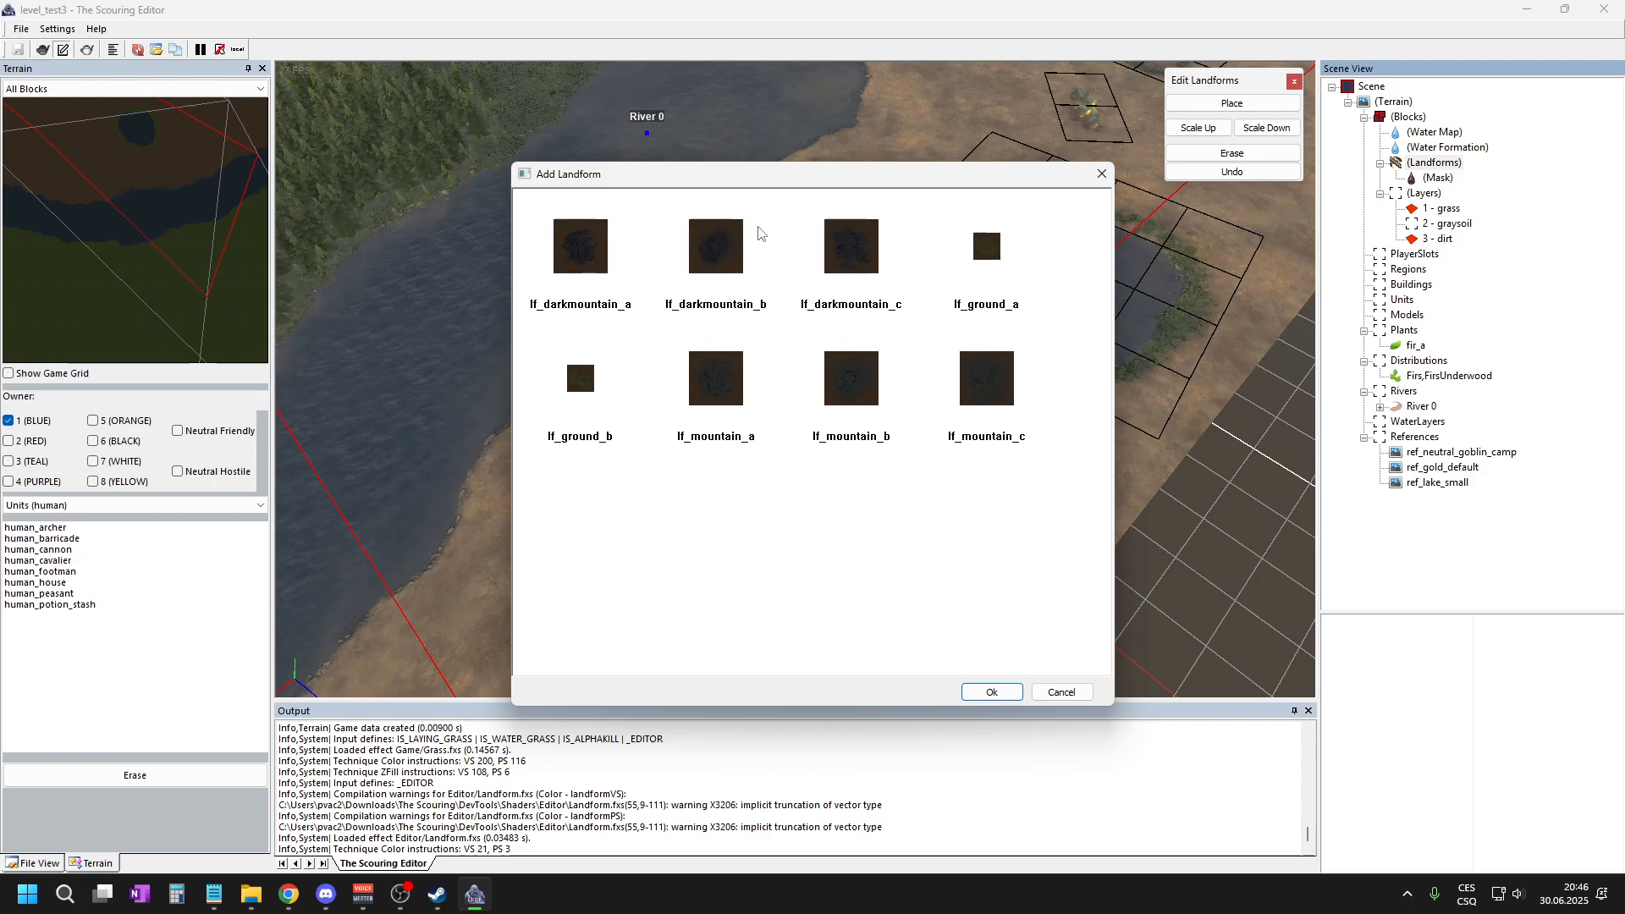
pyautogui.click(857, 254)
pyautogui.click(992, 692)
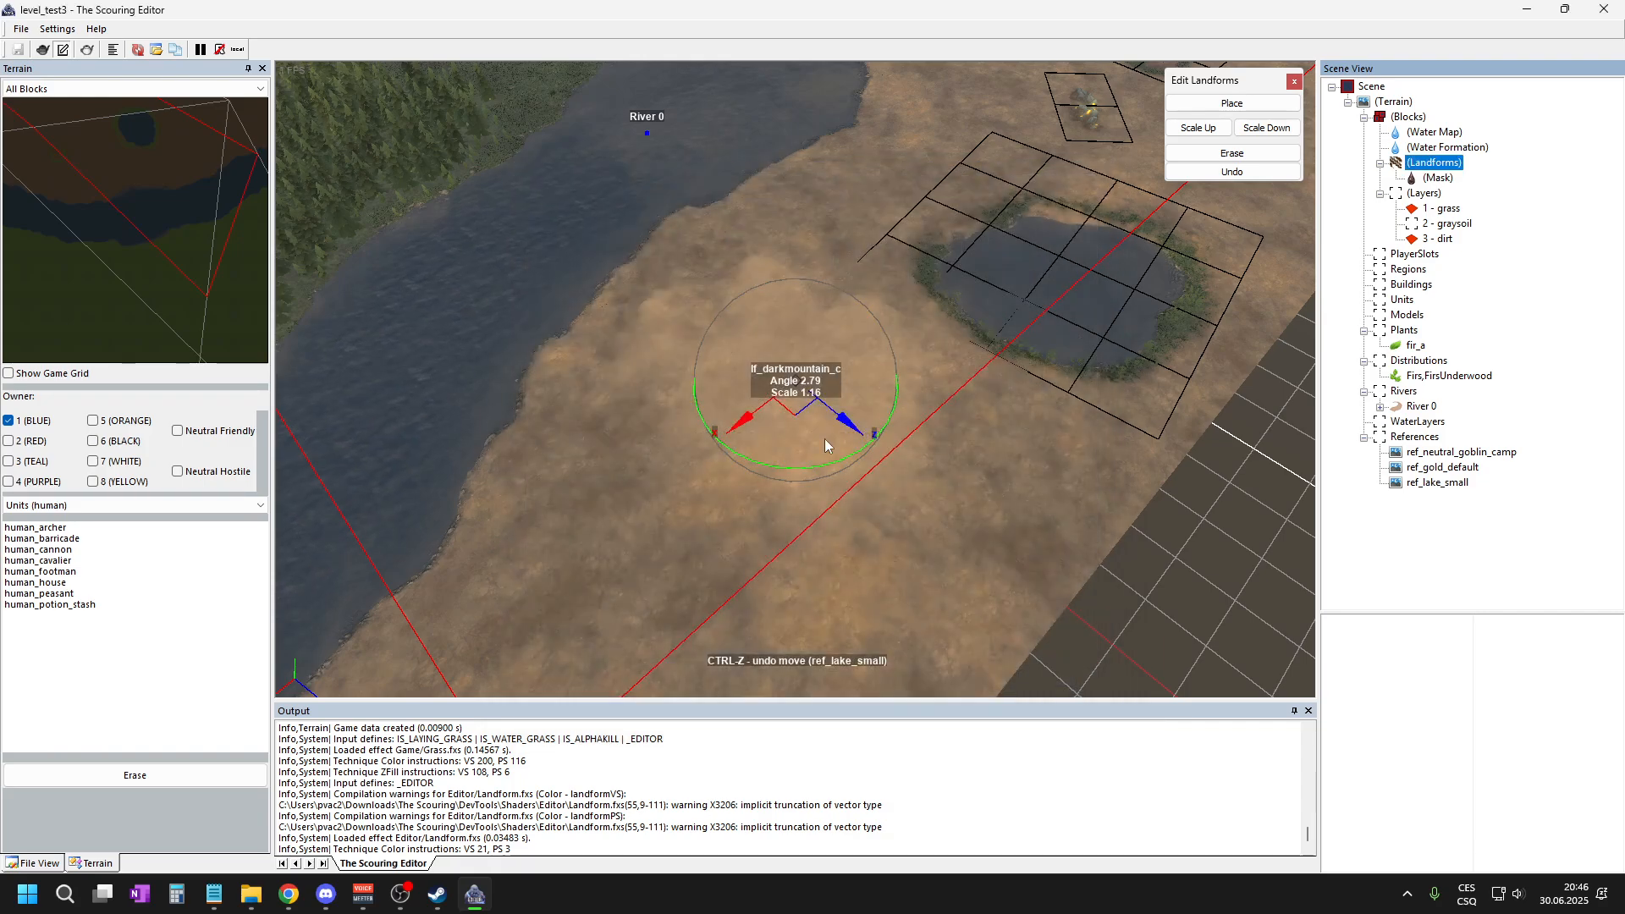
# - Move the dark mountain landform away from the lake onto free dirt near the map corner beside the river
pyautogui.scroll(-3, 831, 183)
pyautogui.scroll(2, 762, 435)
pyautogui.moveTo(811, 361); pyautogui.dragTo(626, 512)
pyautogui.scroll(-2, 693, 269)
pyautogui.scroll(2, 778, 539)
pyautogui.moveTo(748, 400); pyautogui.dragTo(829, 457)
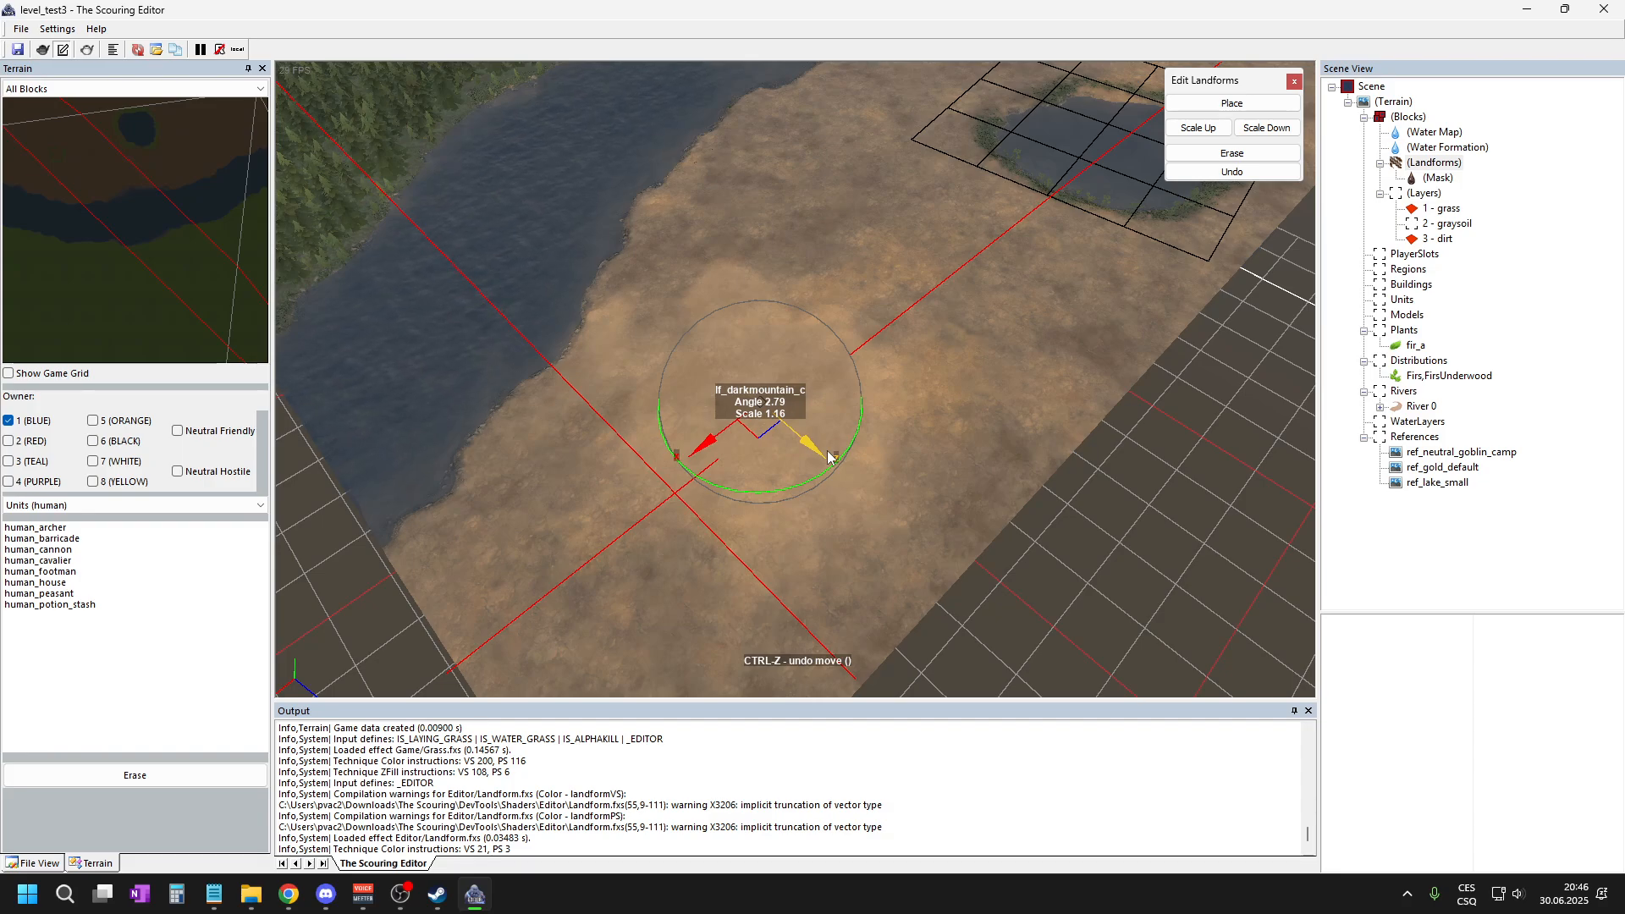
# - Try different sizes for the dark mountain landform, settle on a scale of 1.88, and deselect it to generate the mountain
pyautogui.moveTo(761, 402); pyautogui.dragTo(614, 520)
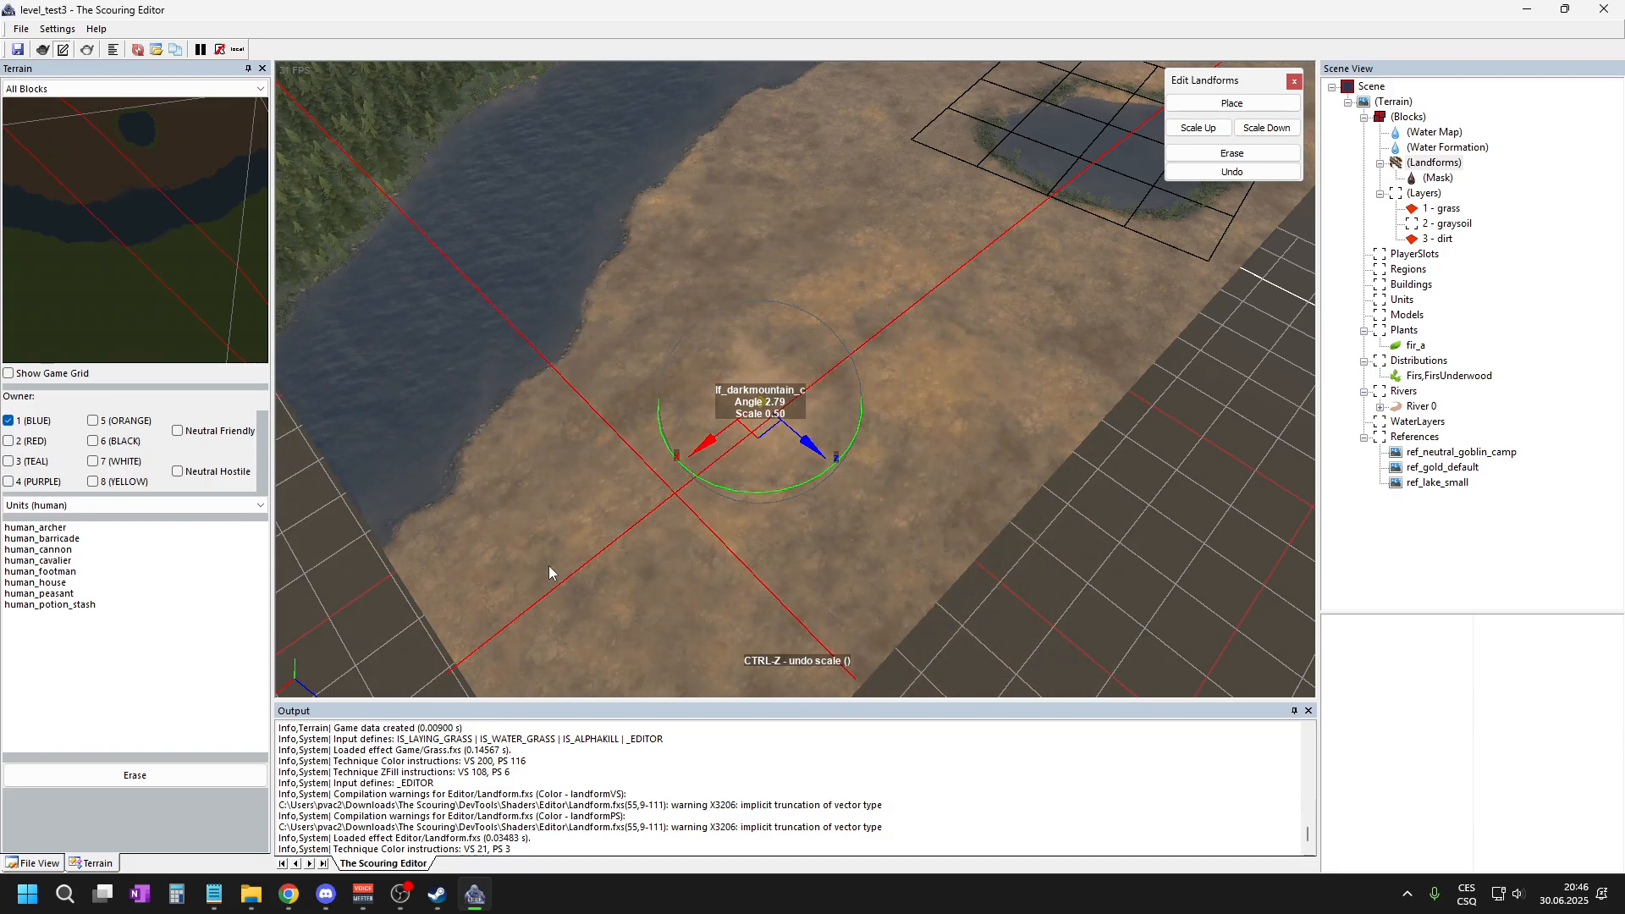
pyautogui.moveTo(541, 562); pyautogui.dragTo(830, 388)
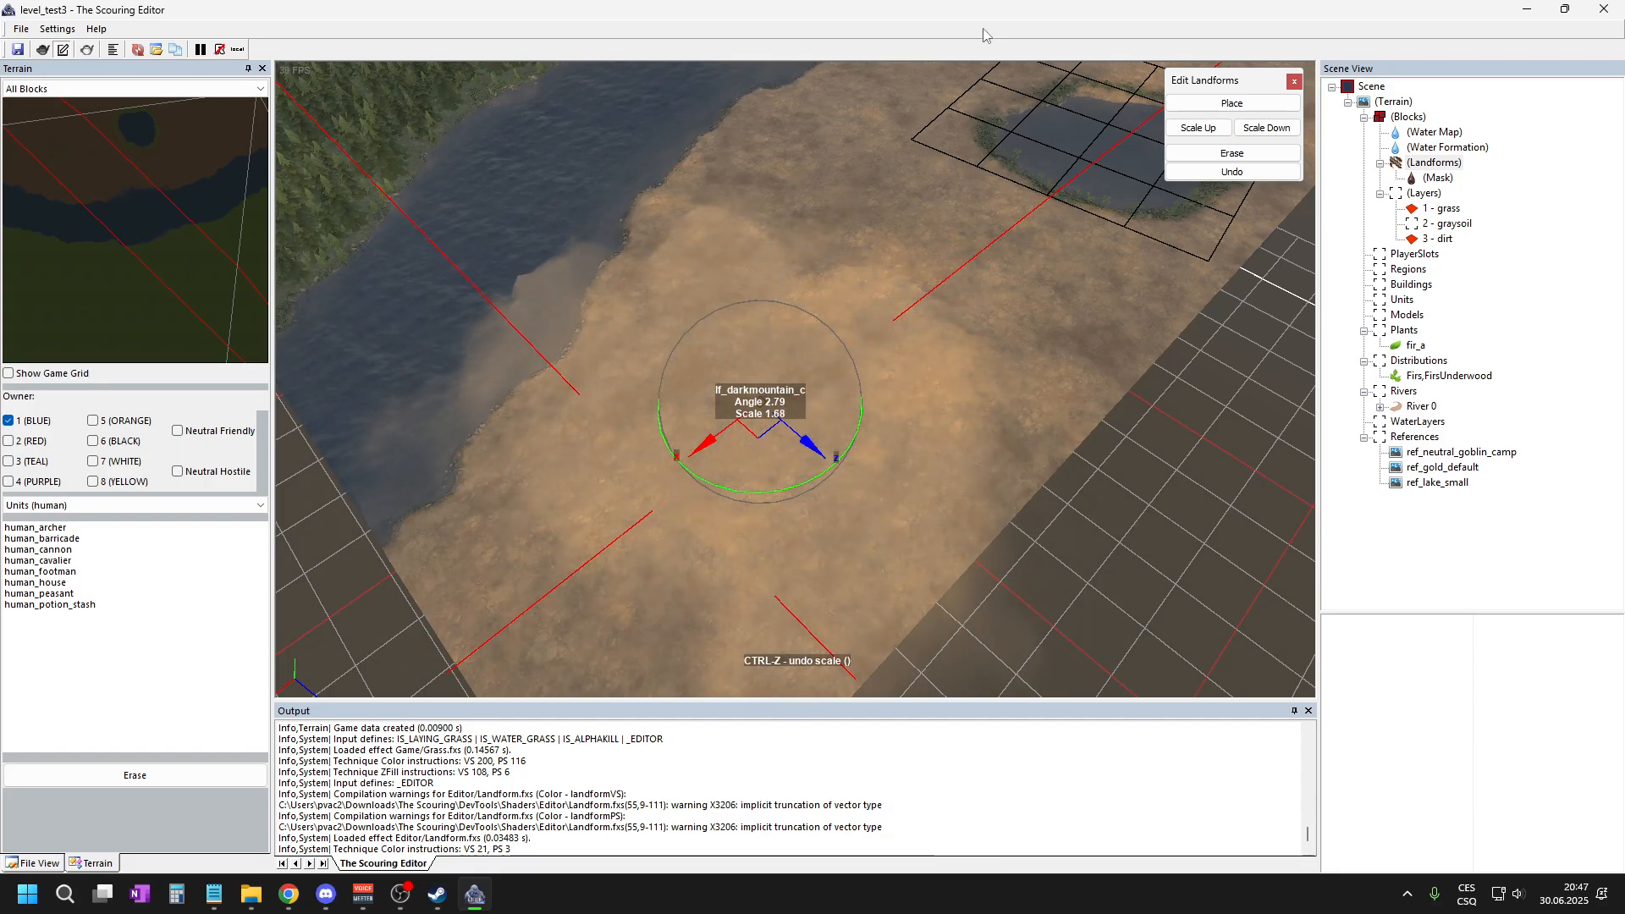
pyautogui.click(1492, 553)
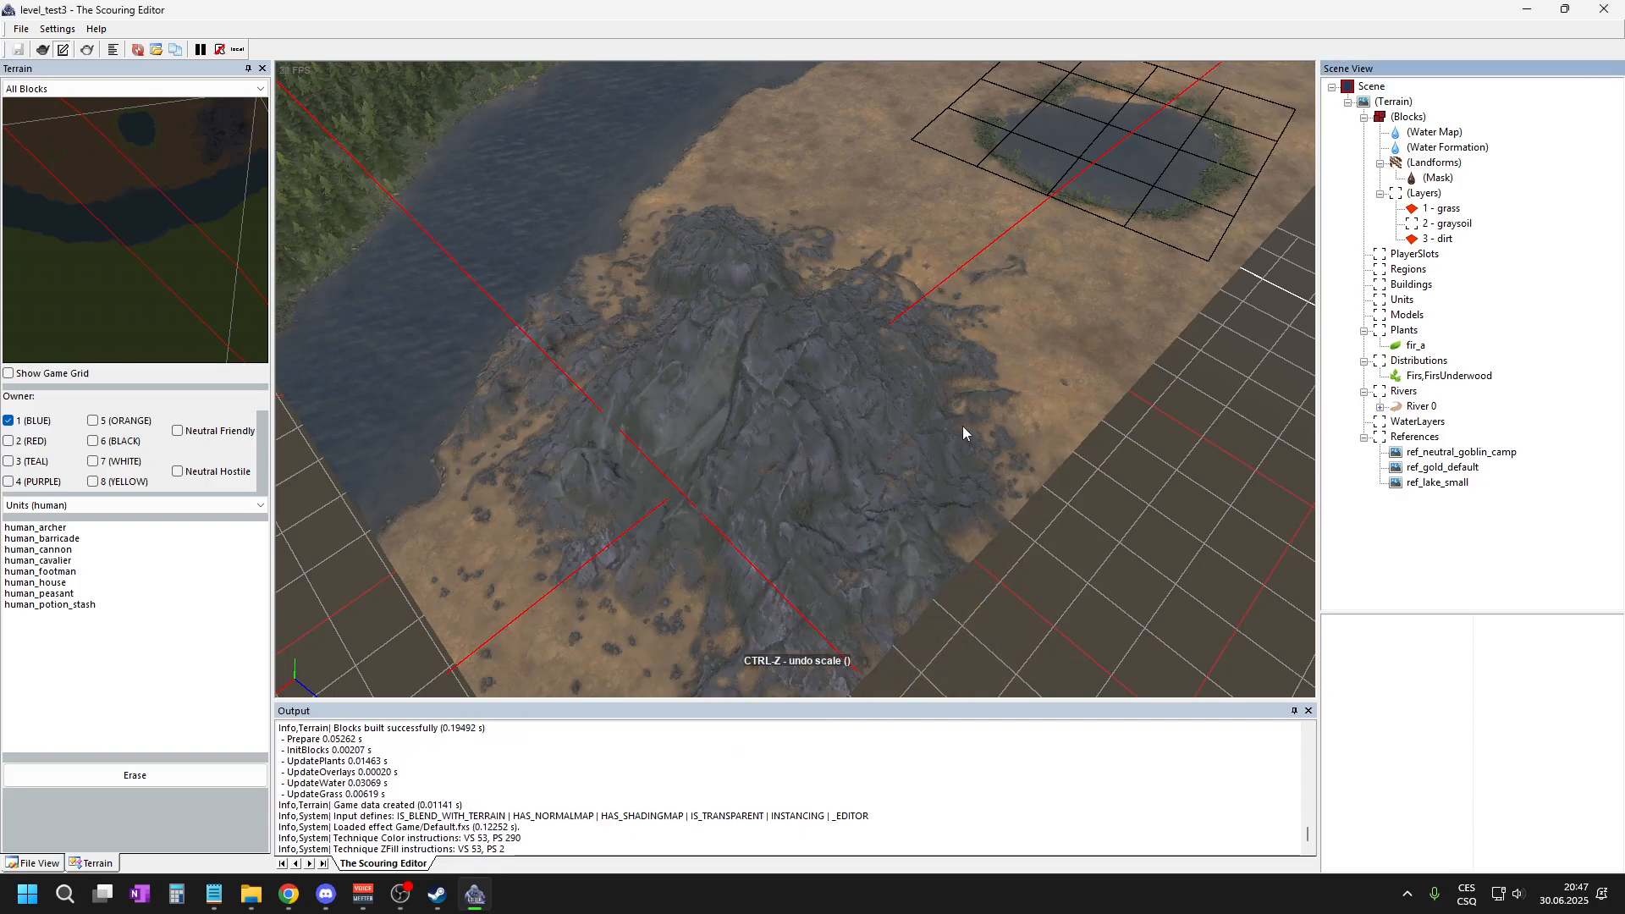
# - Examine the generated mountain's rocky slopes and the edge where it meets the river
pyautogui.scroll(-6, 1126, 282)
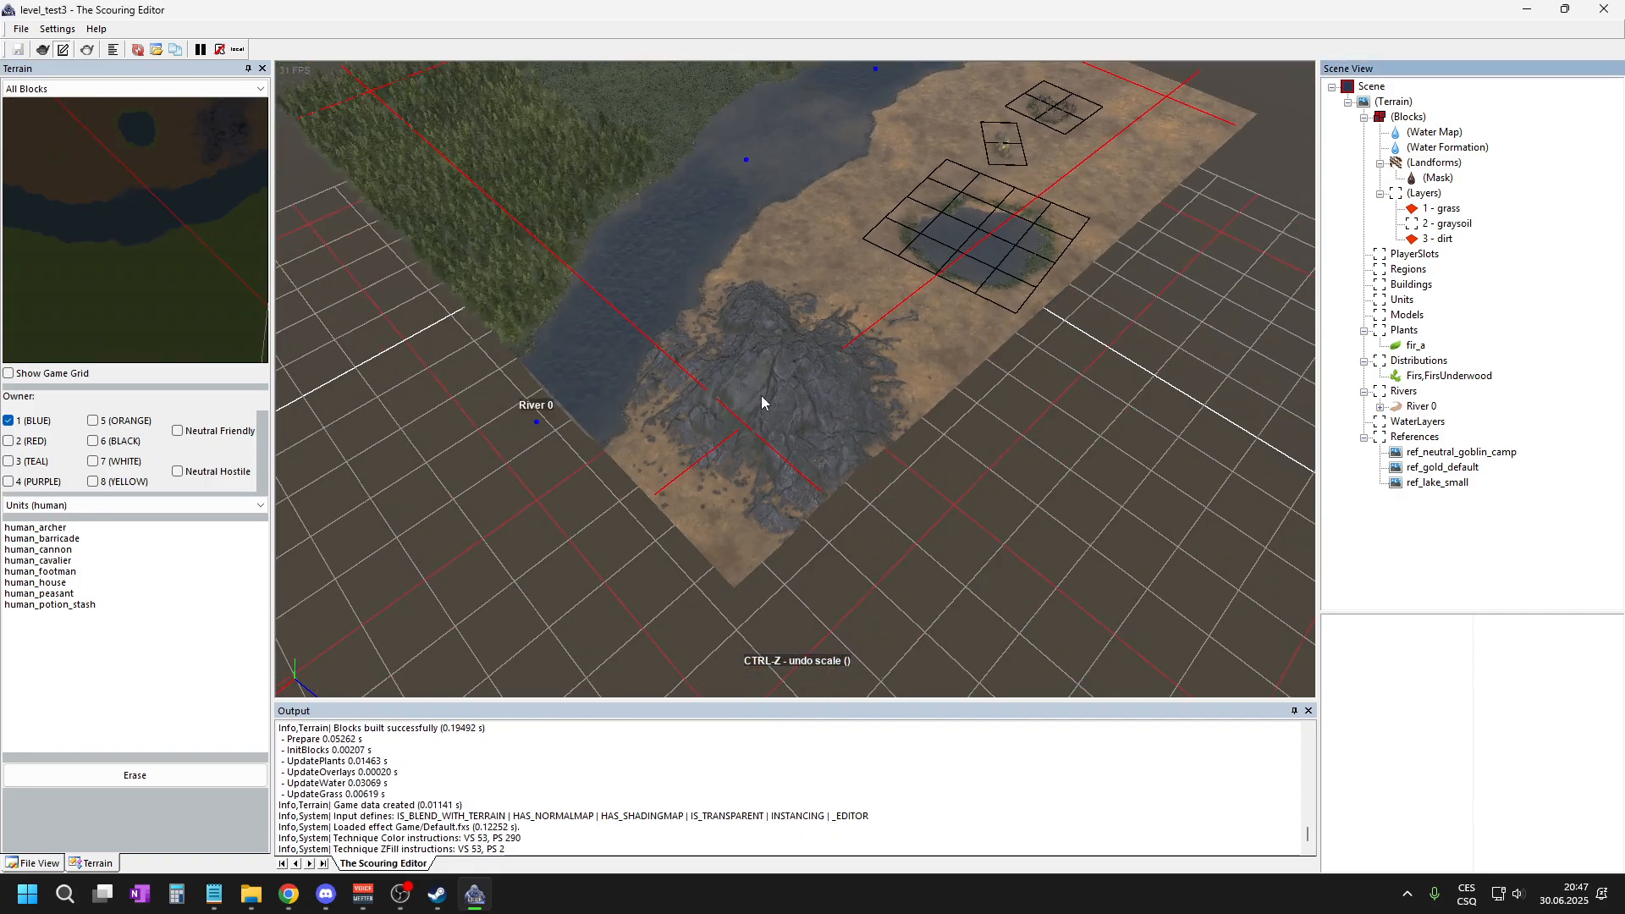
pyautogui.scroll(8, 712, 388)
pyautogui.scroll(-3, 601, 351)
pyautogui.scroll(5, 800, 296)
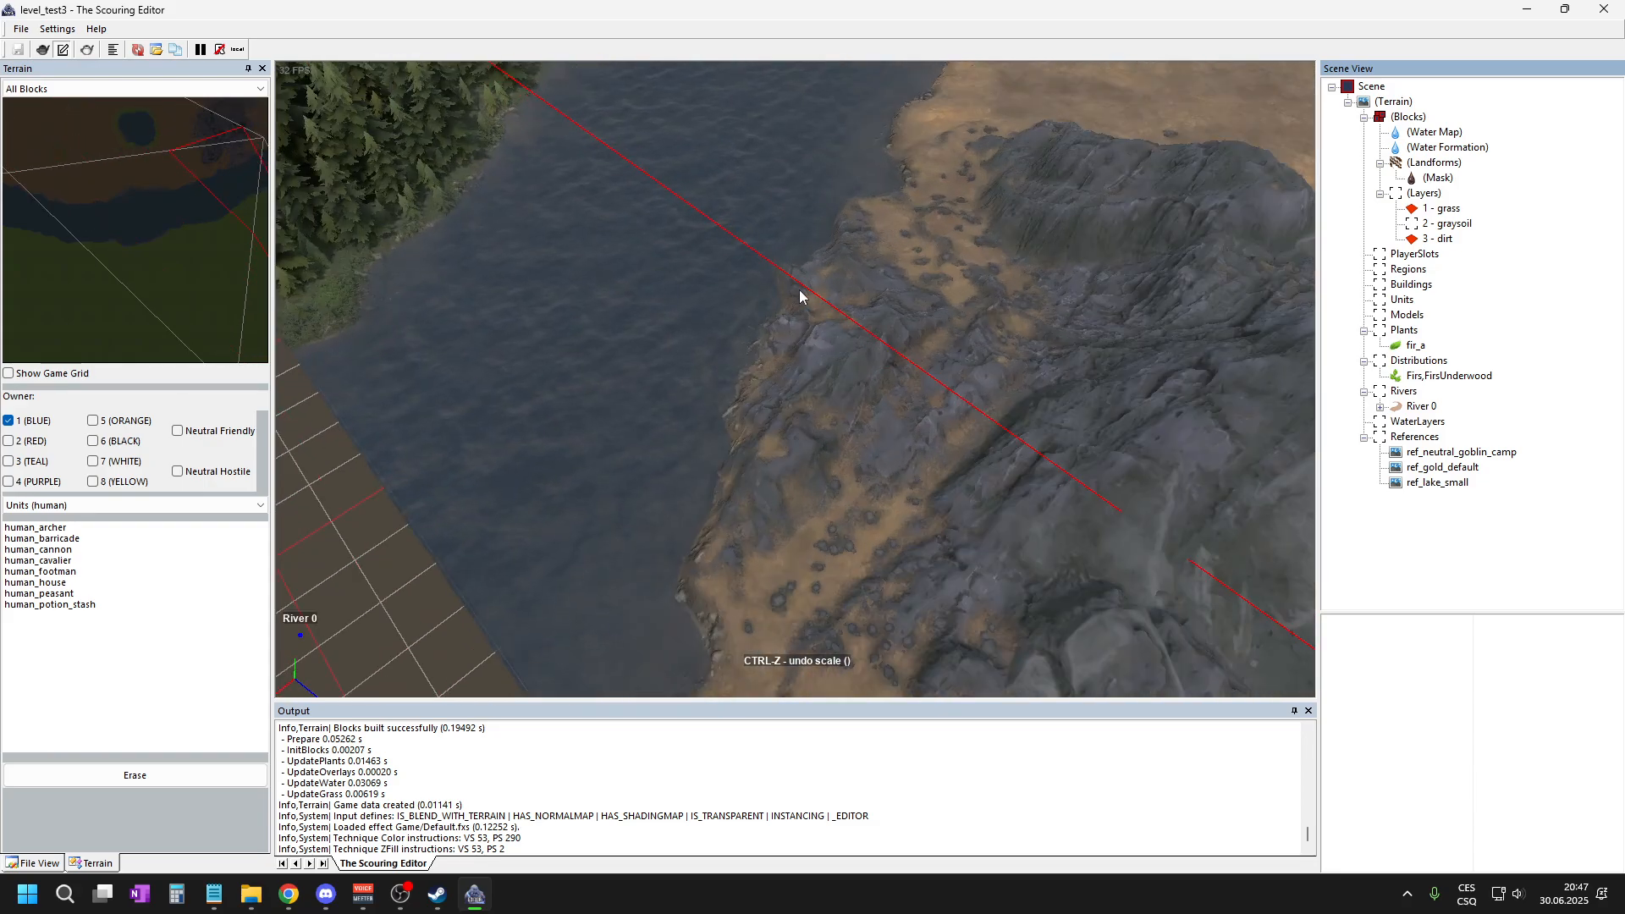
pyautogui.scroll(4, 764, 303)
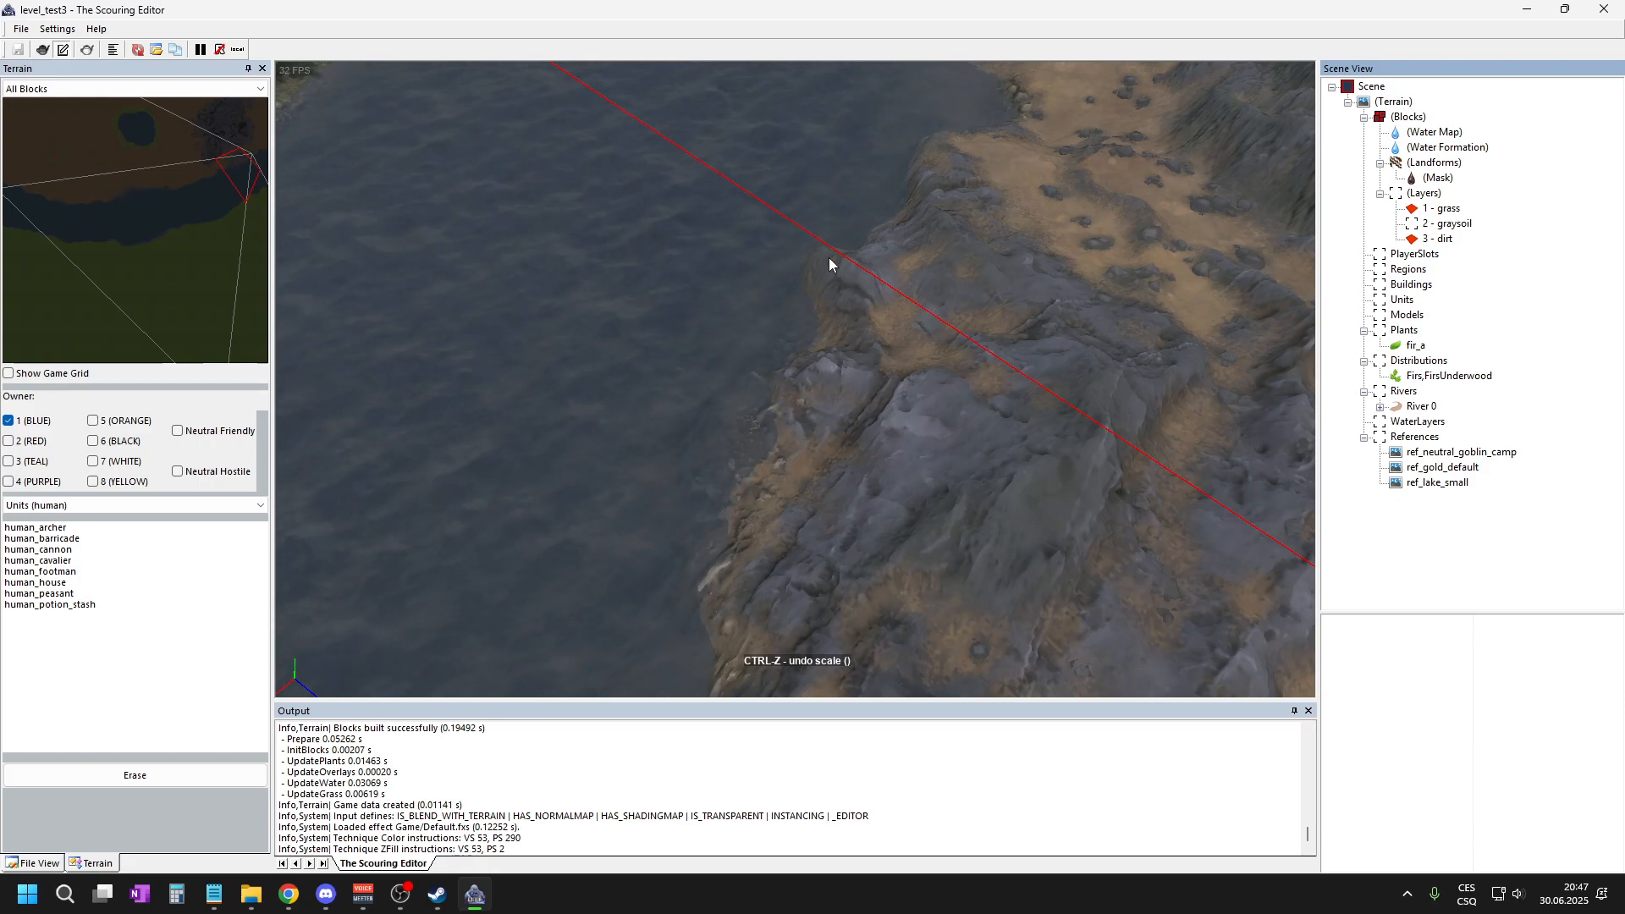
pyautogui.scroll(-3, 678, 271)
pyautogui.scroll(-4, 661, 275)
pyautogui.scroll(3, 962, 325)
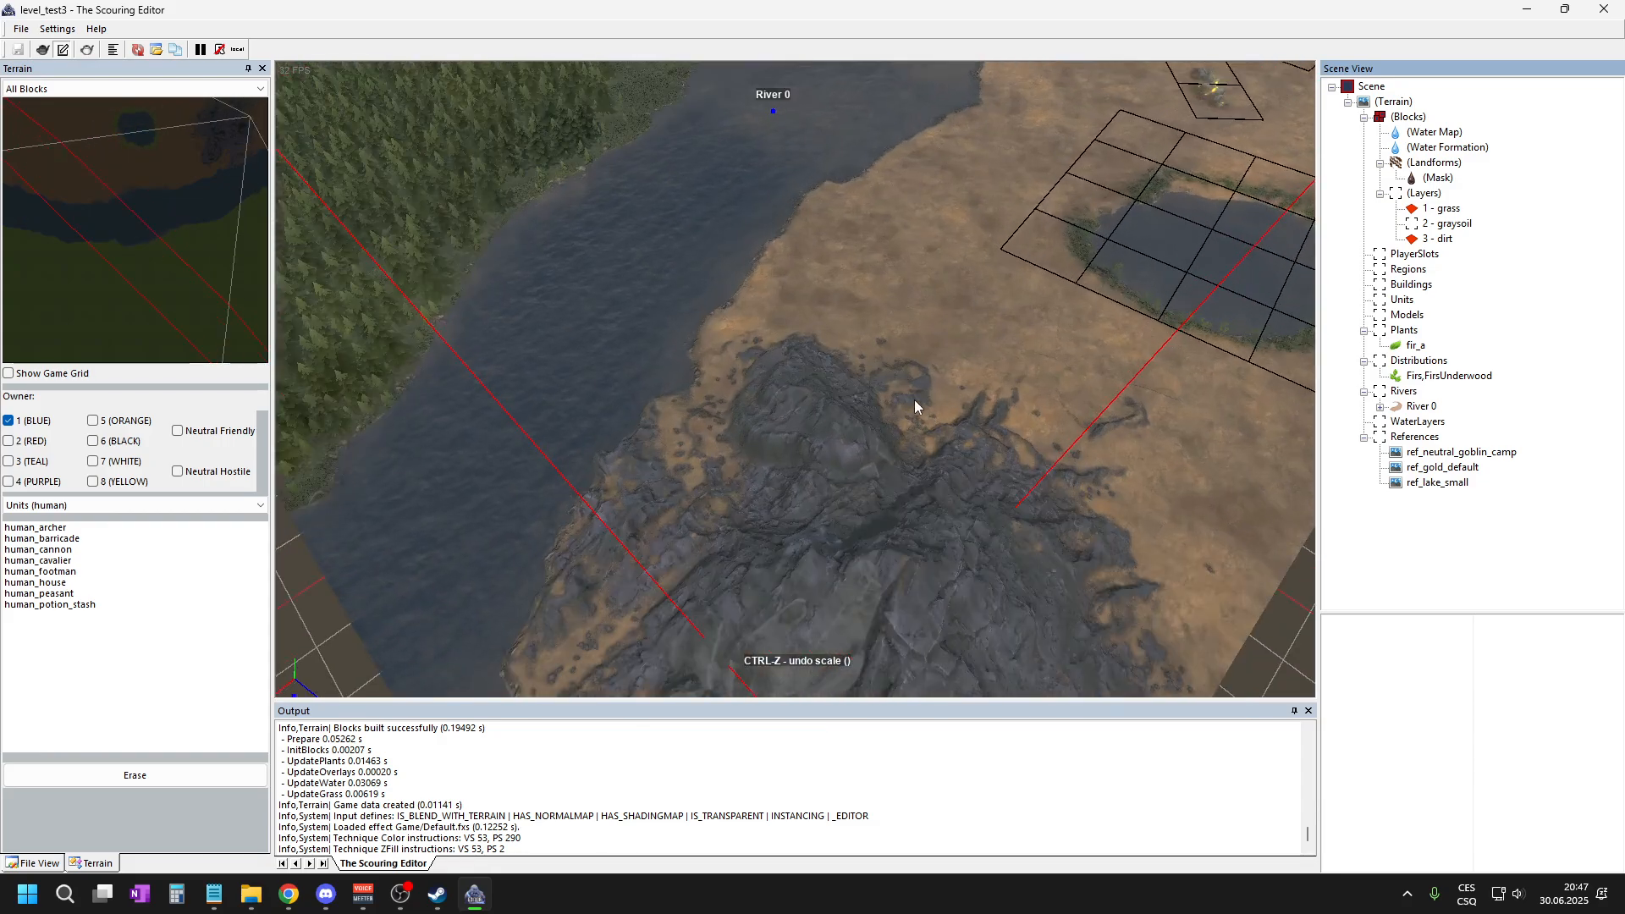
pyautogui.scroll(3, 911, 475)
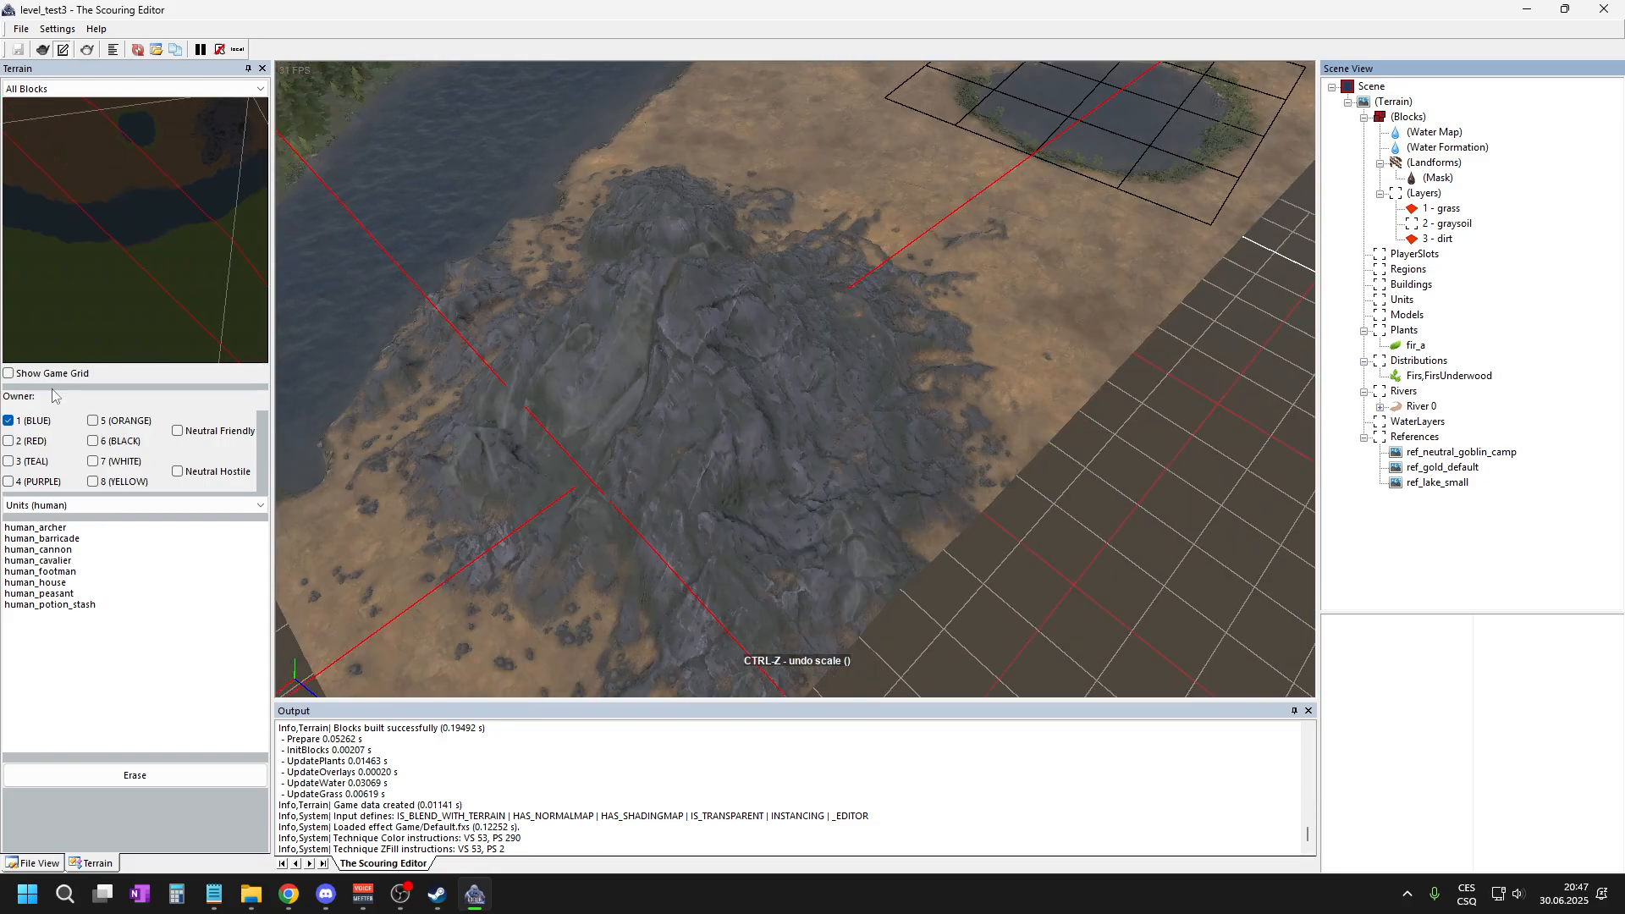
# - Show the game grid, examine the blocked cells over the mountain, riverbank and lake, and hide the grid again
pyautogui.click(9, 373)
pyautogui.scroll(3, 872, 211)
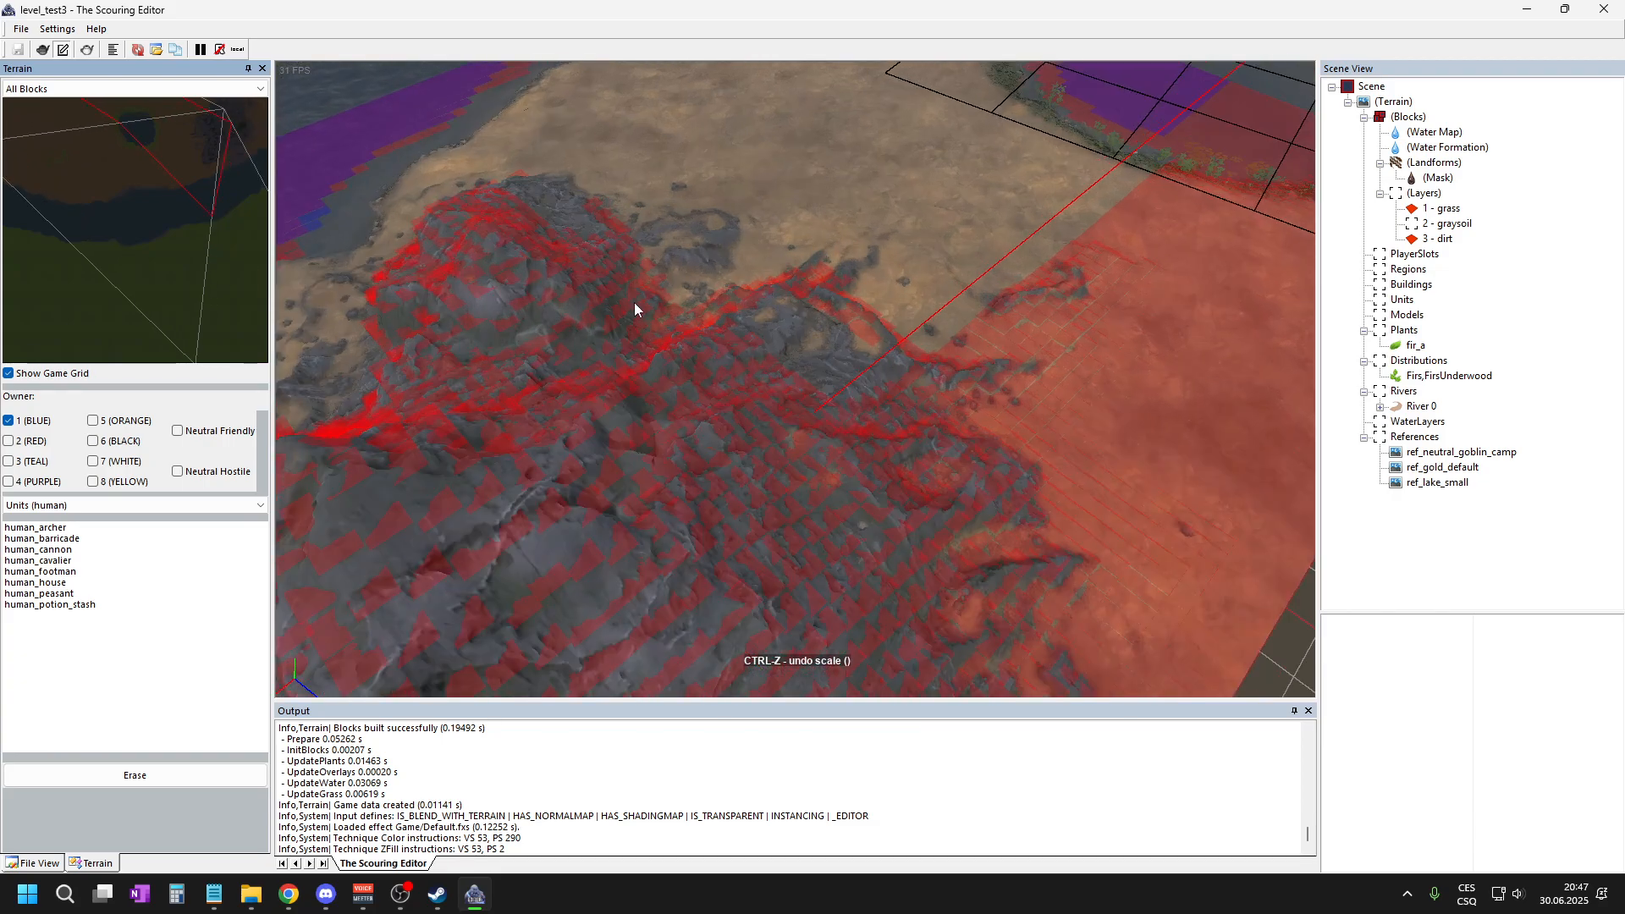
pyautogui.scroll(-3, 846, 321)
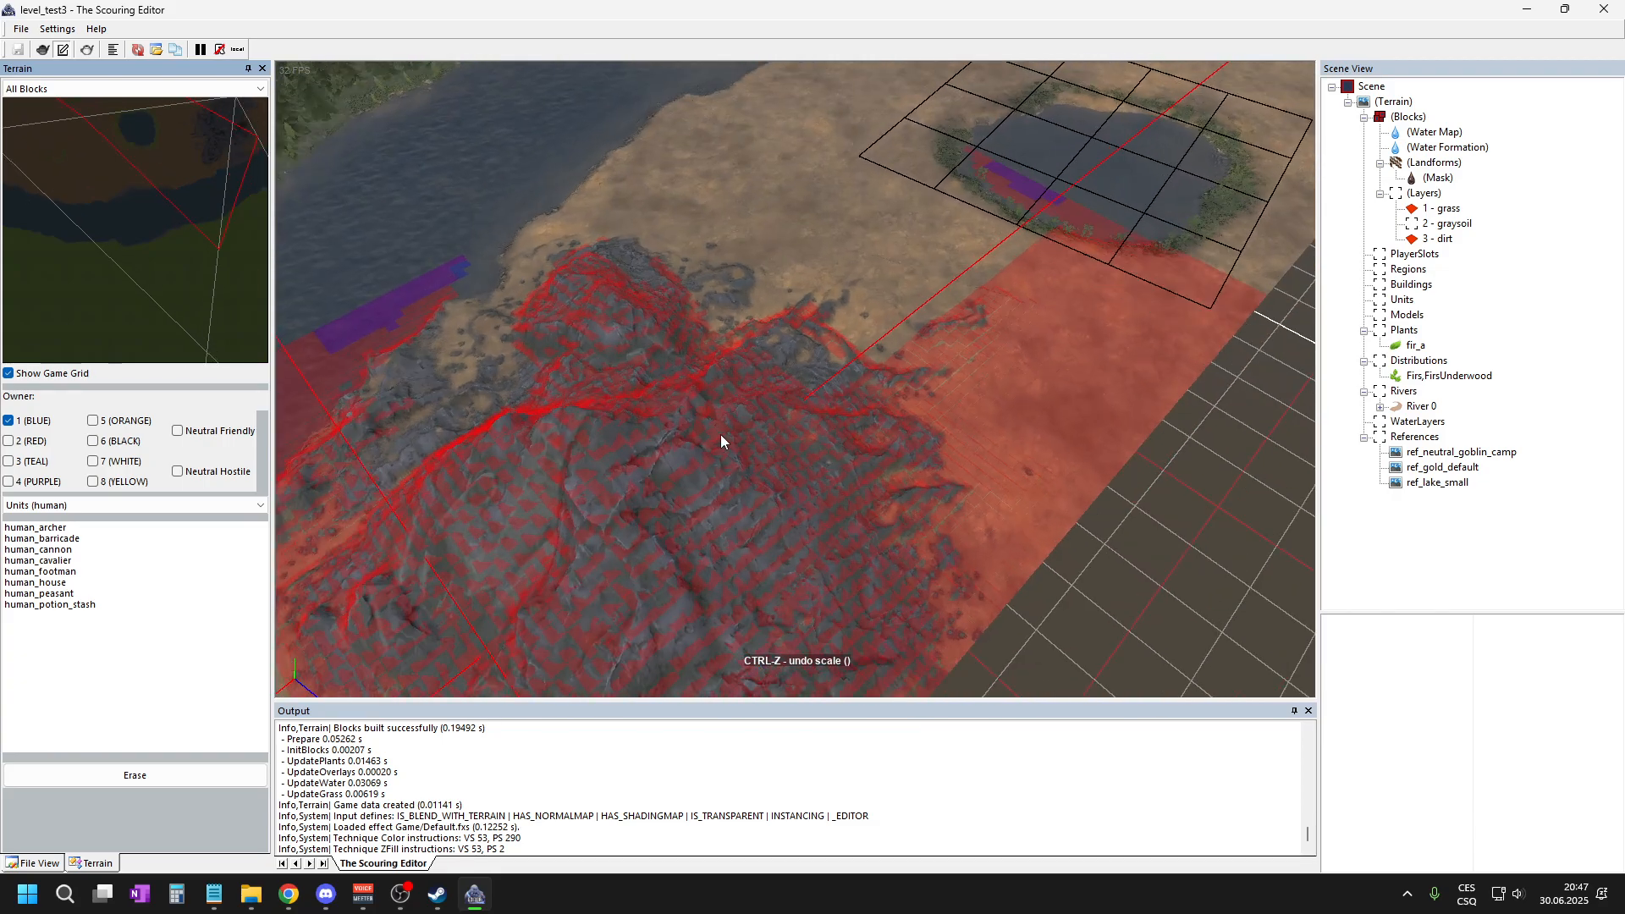
pyautogui.scroll(3, 737, 356)
pyautogui.scroll(-2, 873, 356)
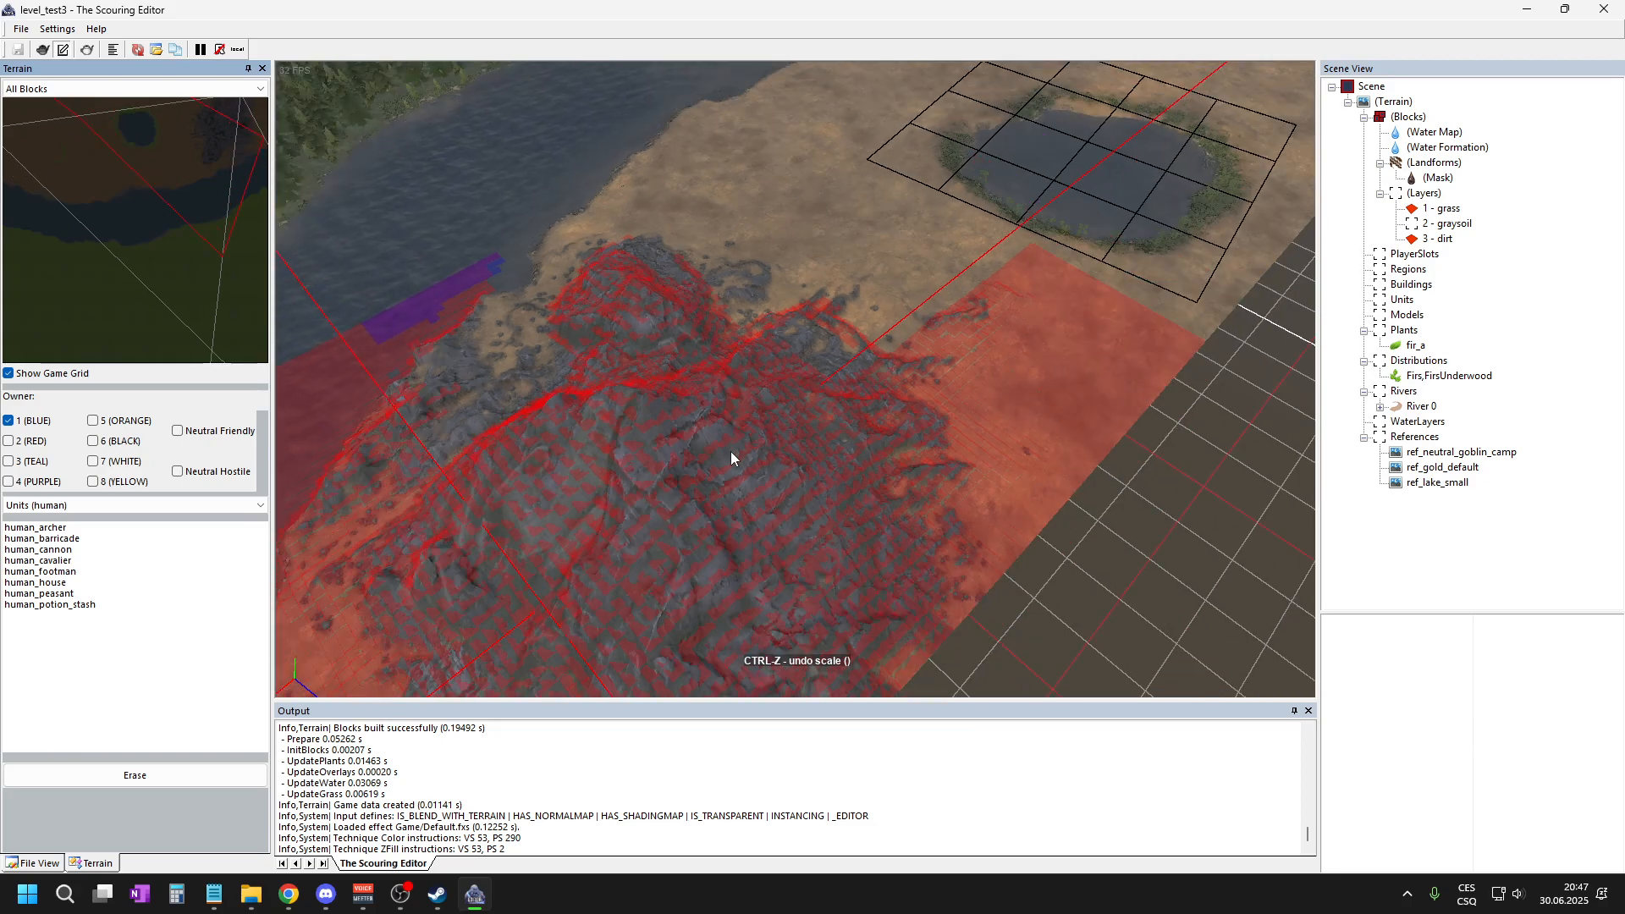
pyautogui.scroll(2, 847, 347)
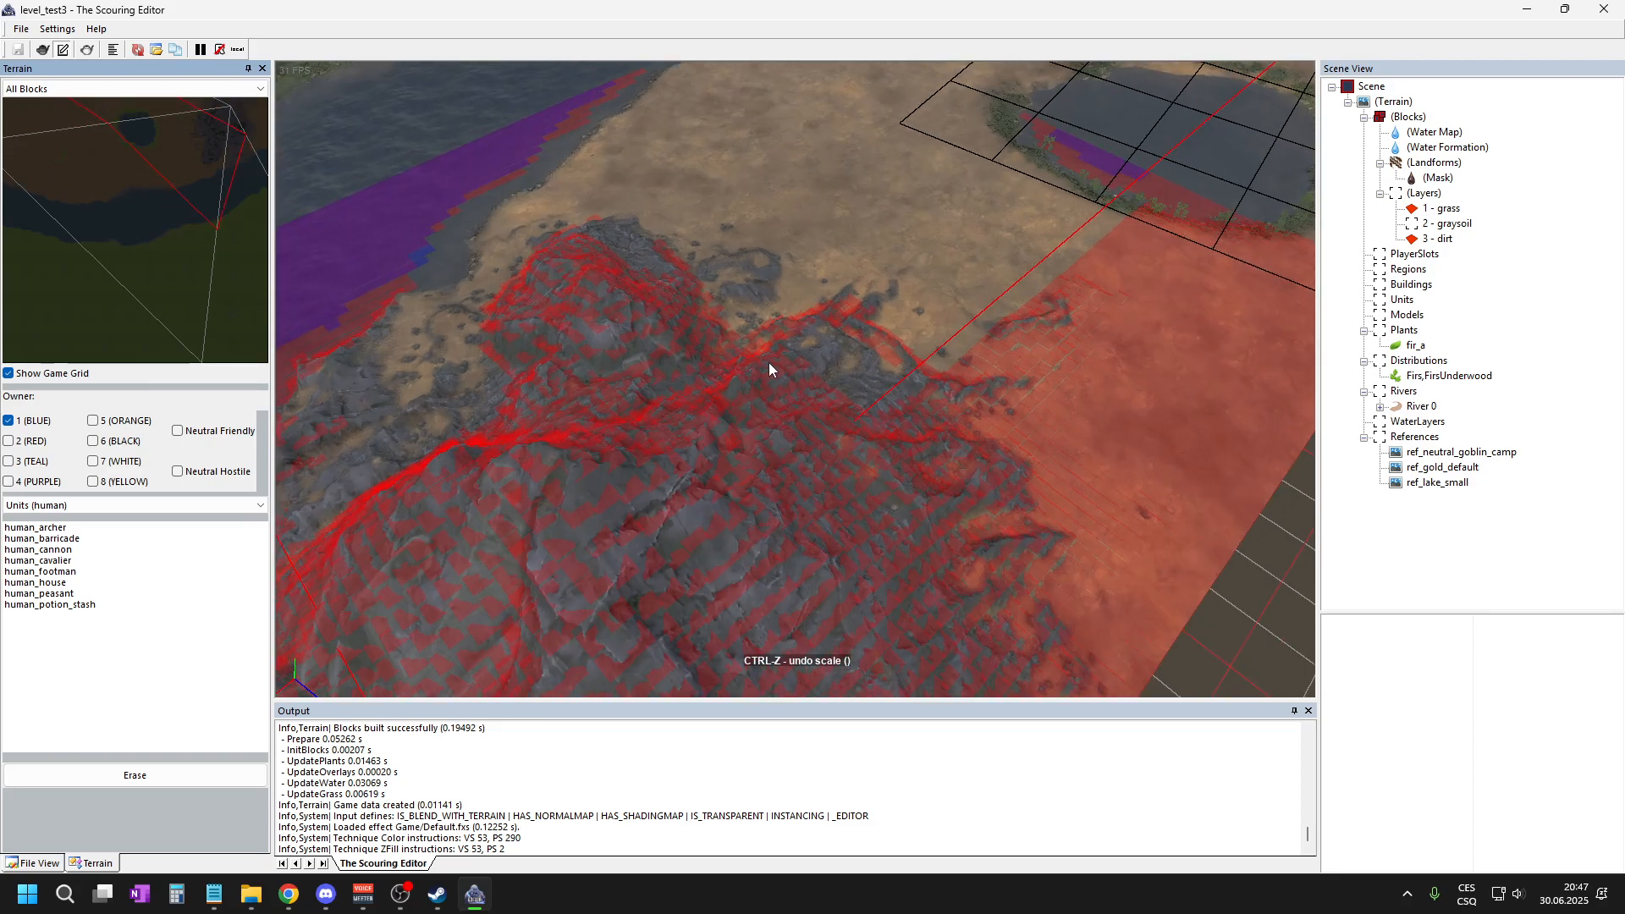
pyautogui.scroll(2, 762, 179)
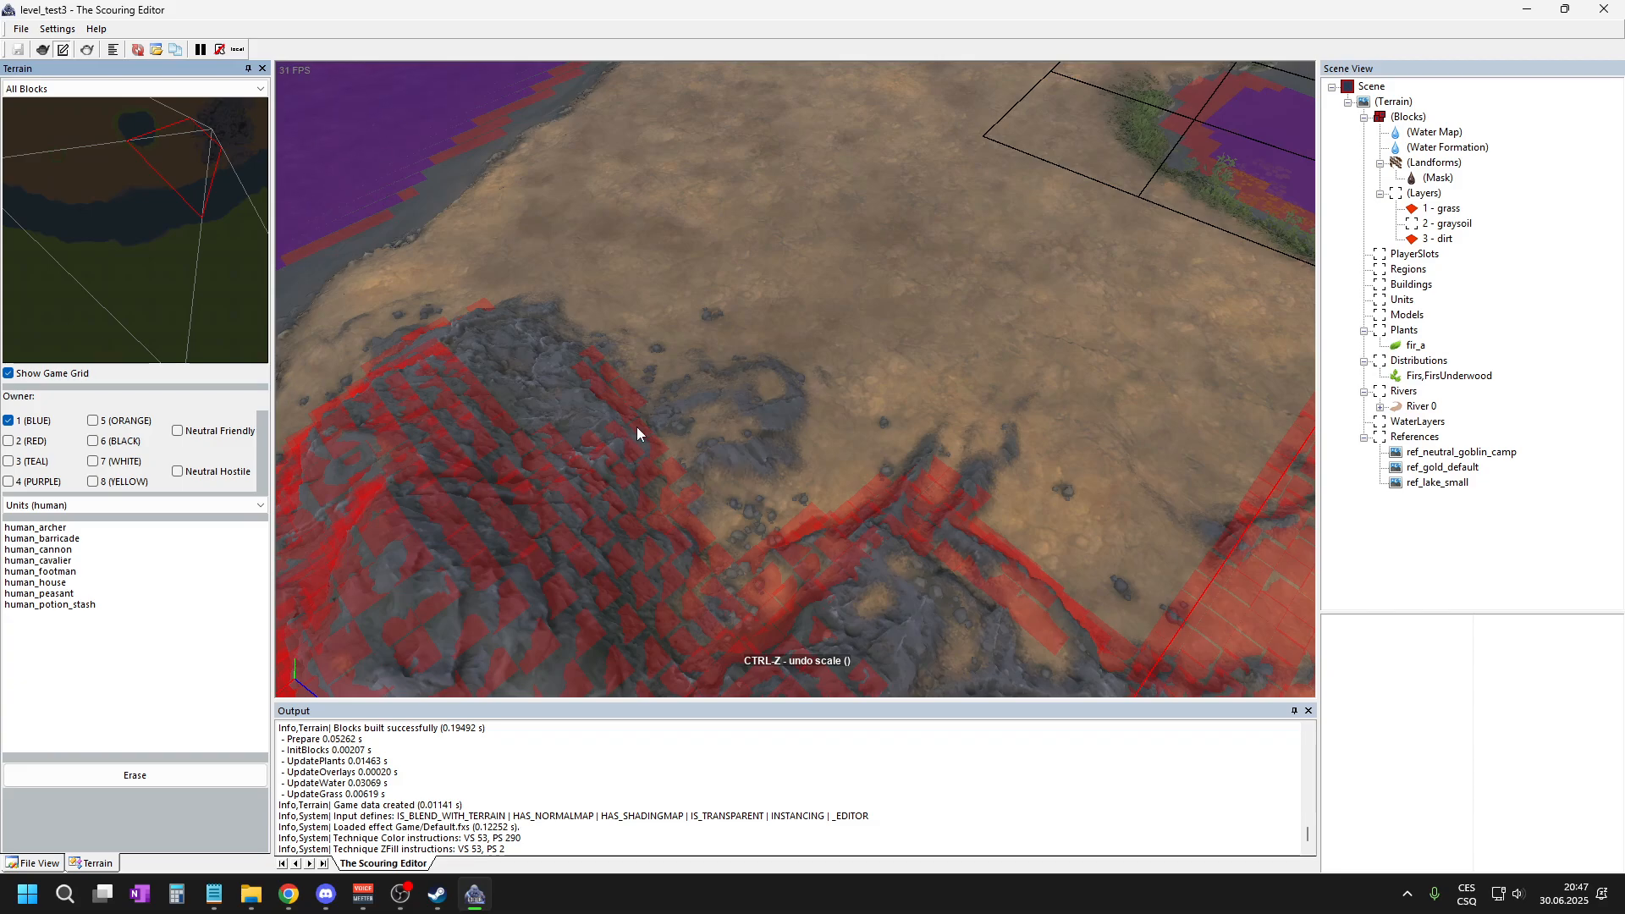
pyautogui.scroll(-3, 565, 280)
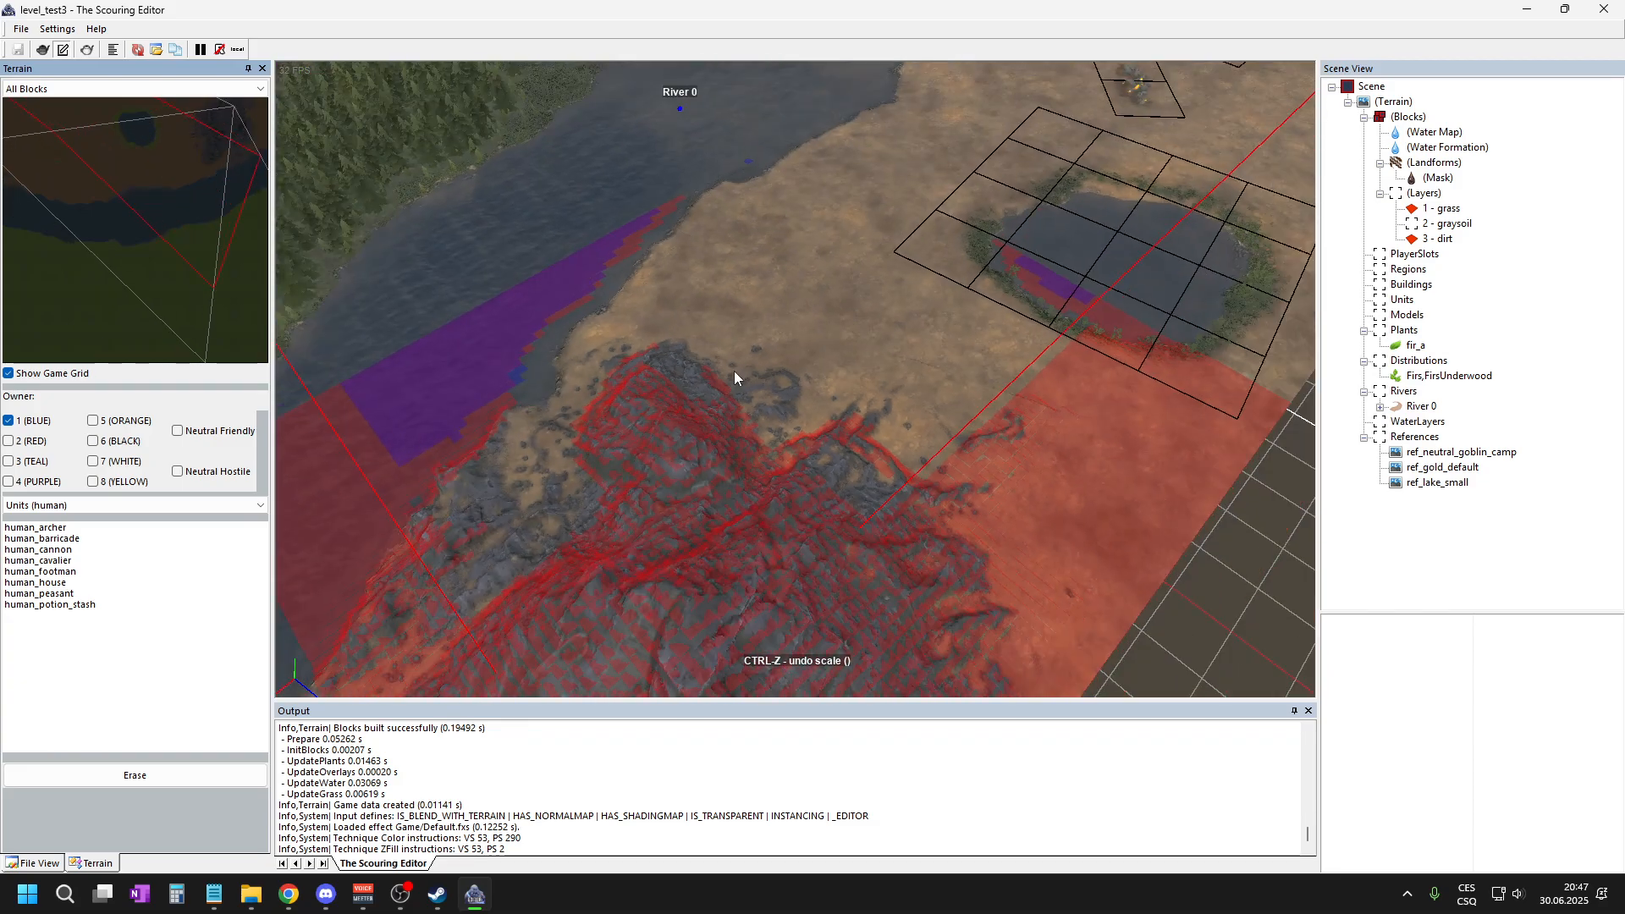
pyautogui.scroll(2, 963, 270)
pyautogui.click(20, 375)
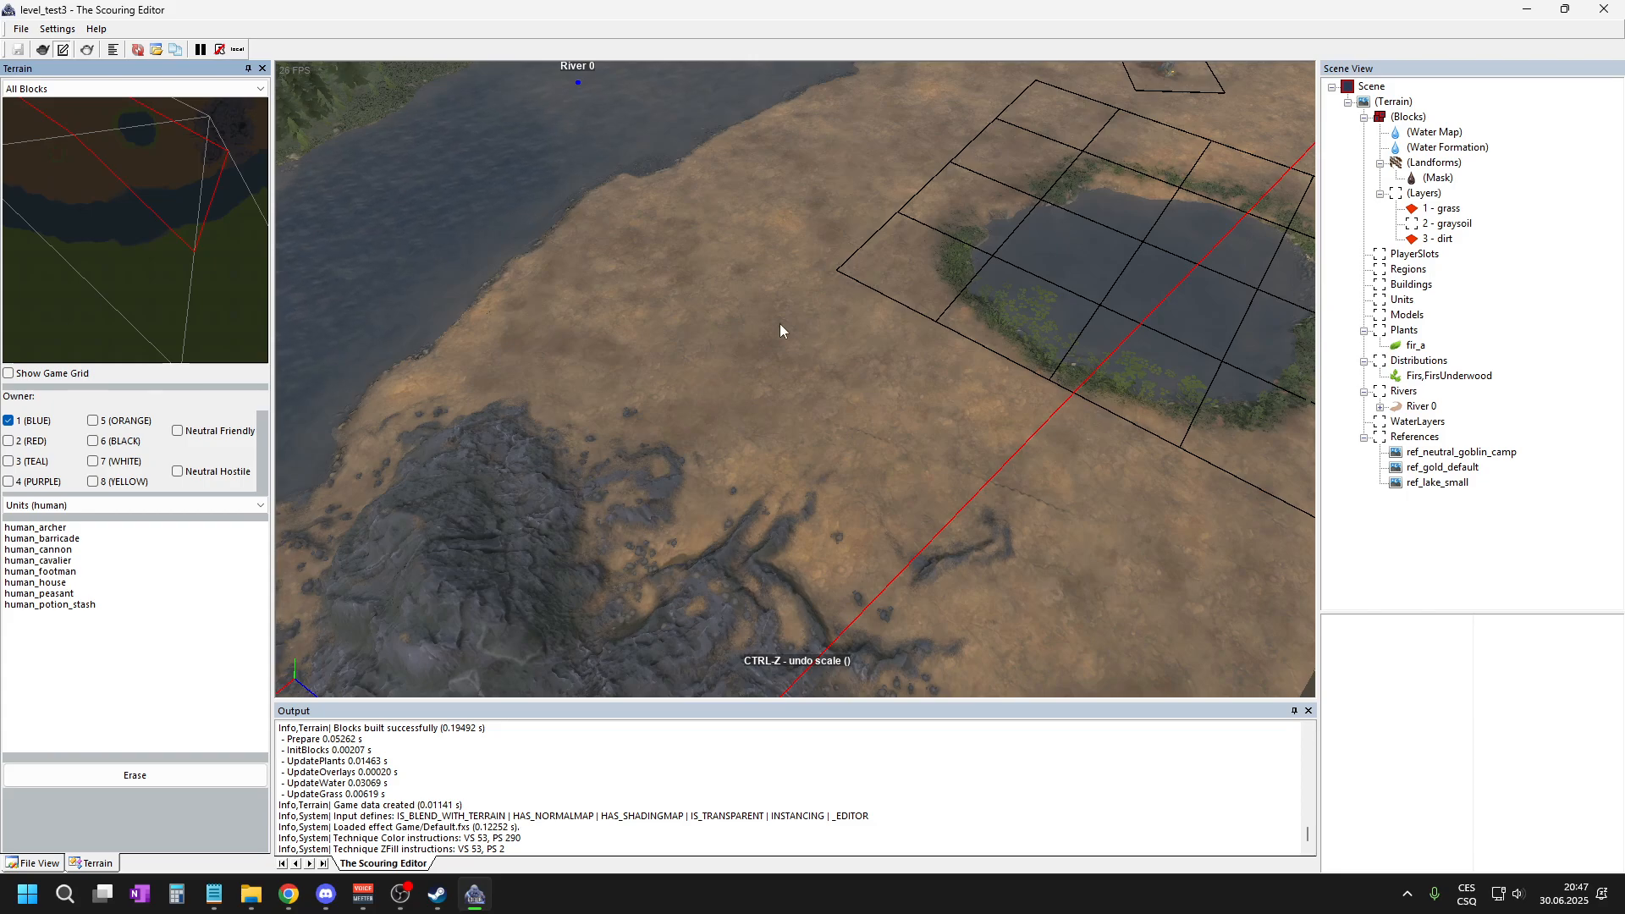
# - Select the terrain, view the units that can be added to it, and close the selection without adding one
pyautogui.moveTo(780, 323); pyautogui.dragTo(737, 318, button='middle')
pyautogui.scroll(-5, 591, 520)
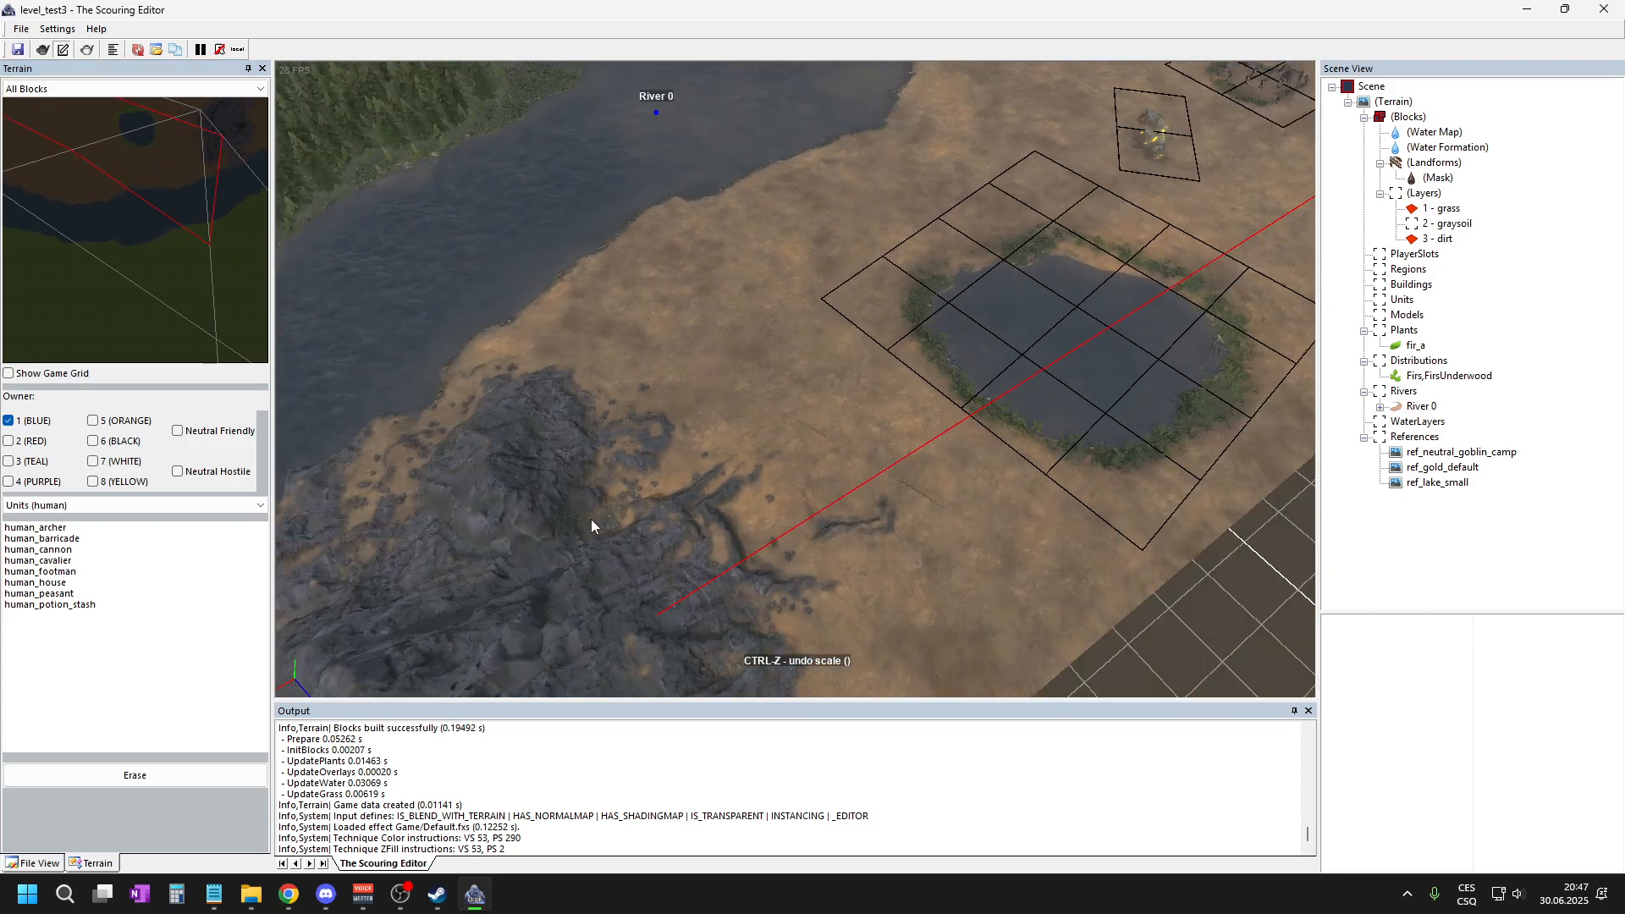
pyautogui.scroll(3, 891, 175)
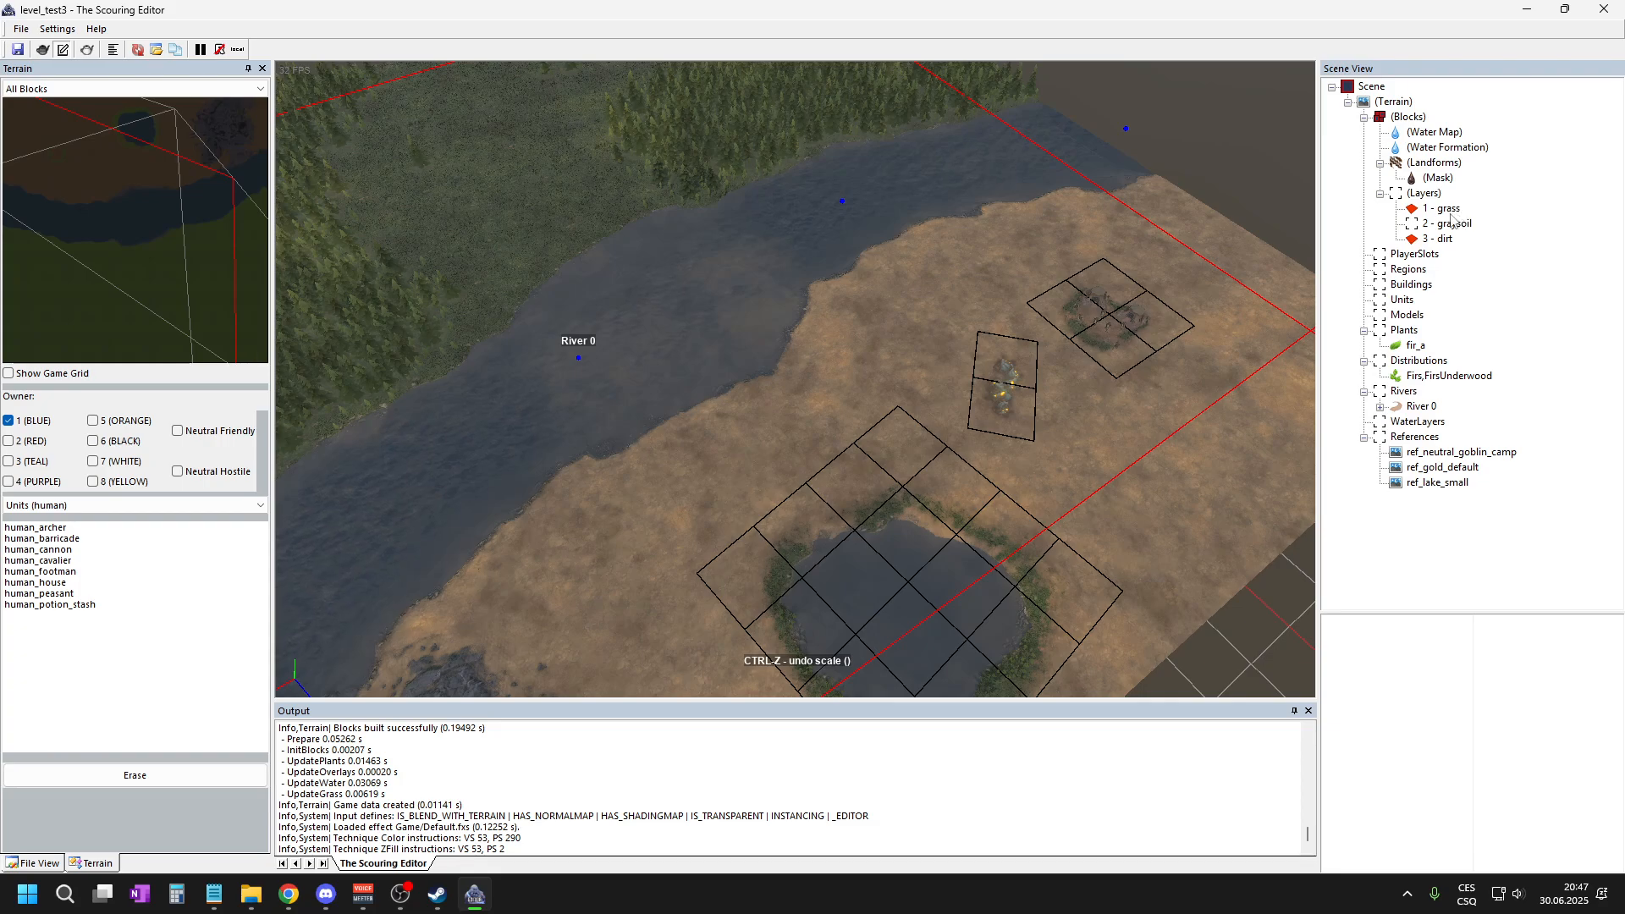
pyautogui.scroll(2, 889, 364)
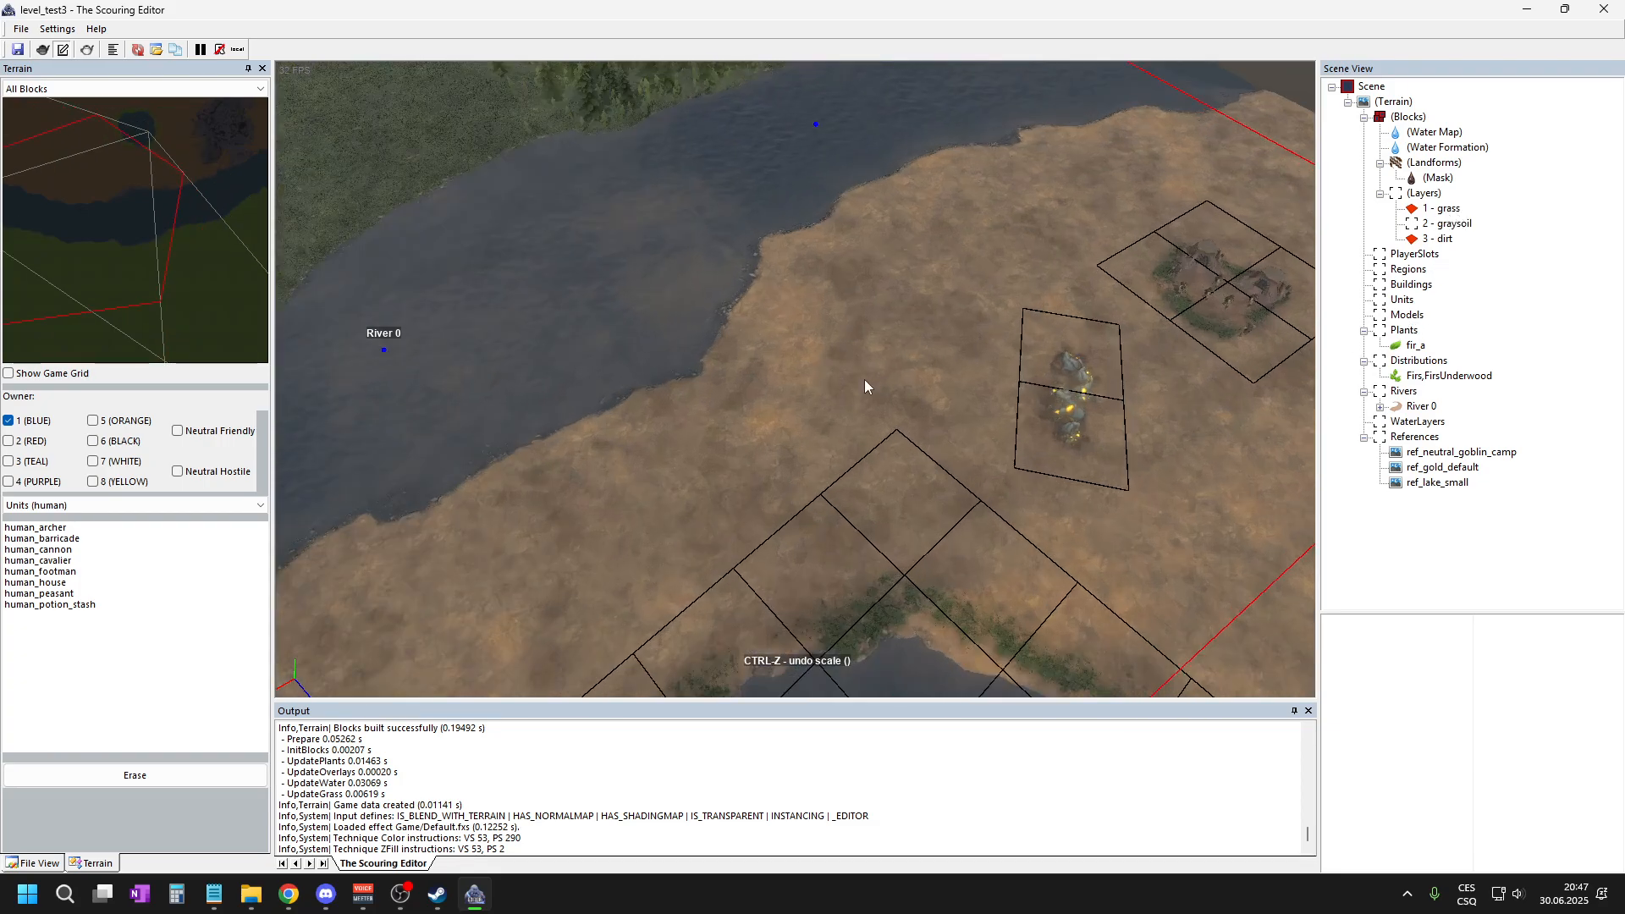
pyautogui.click(1394, 102)
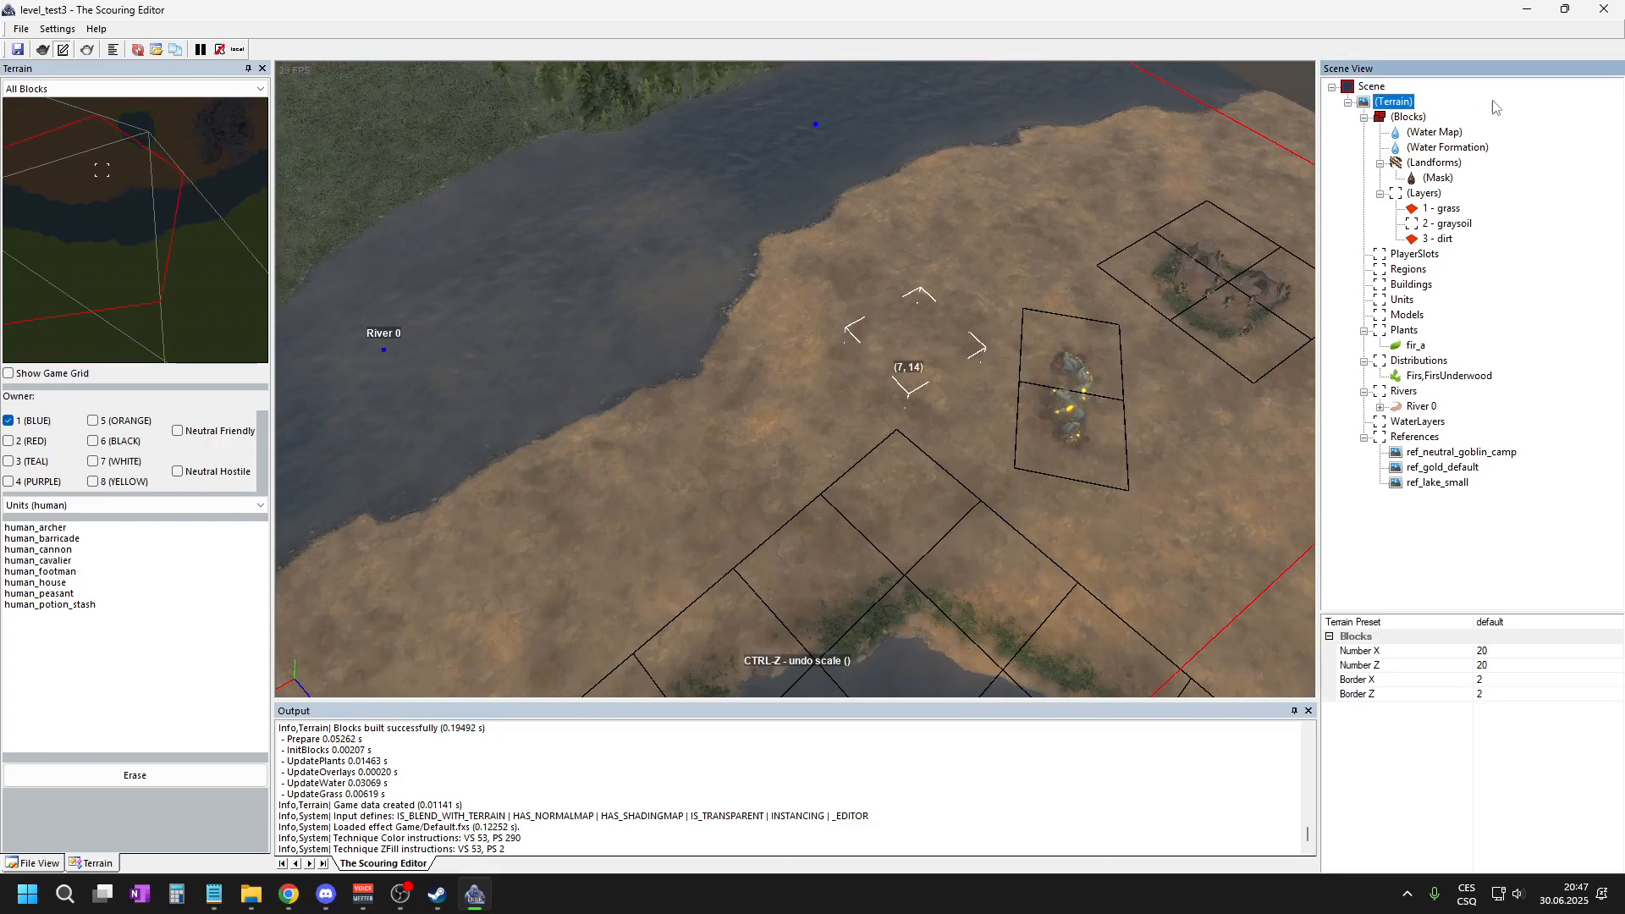
pyautogui.rightClick(801, 359)
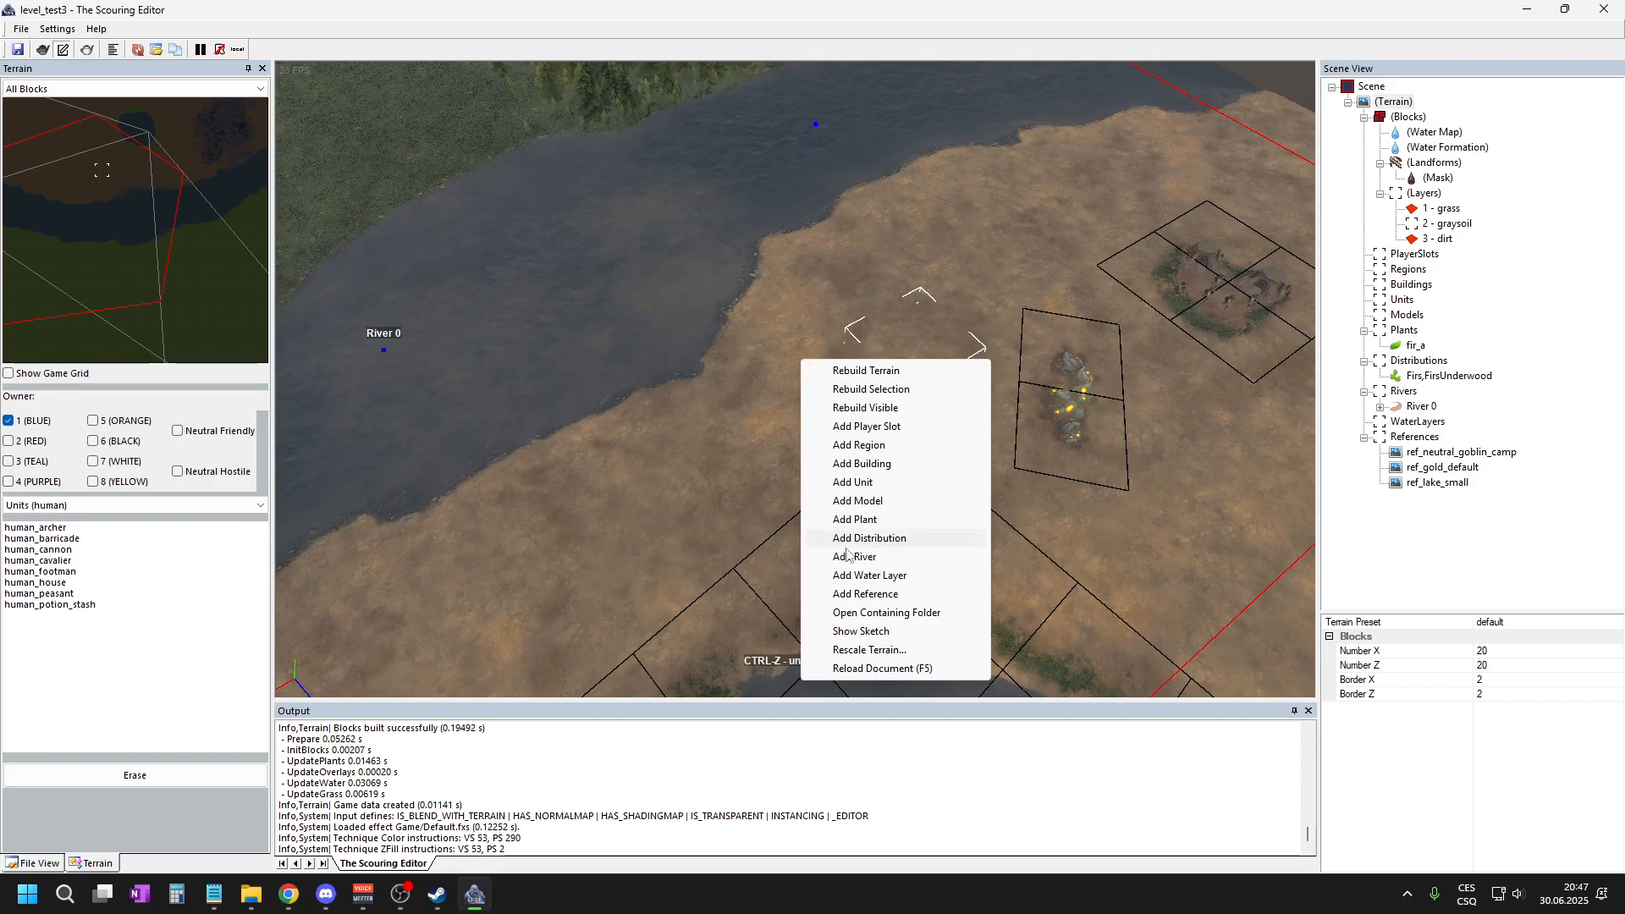
pyautogui.click(869, 483)
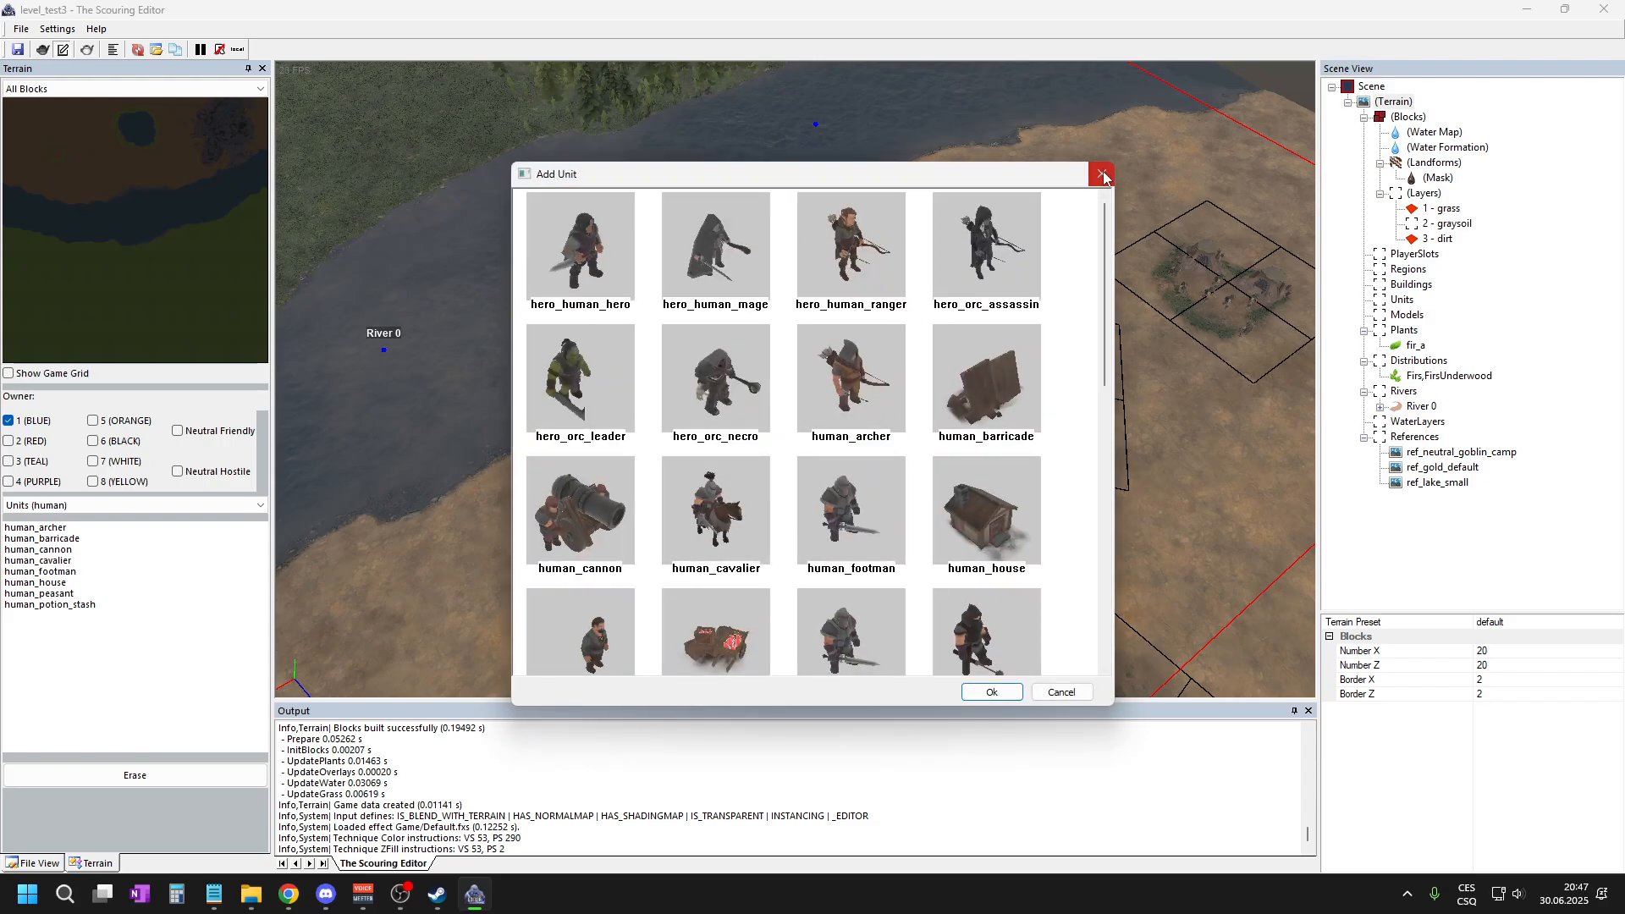
pyautogui.click(1101, 175)
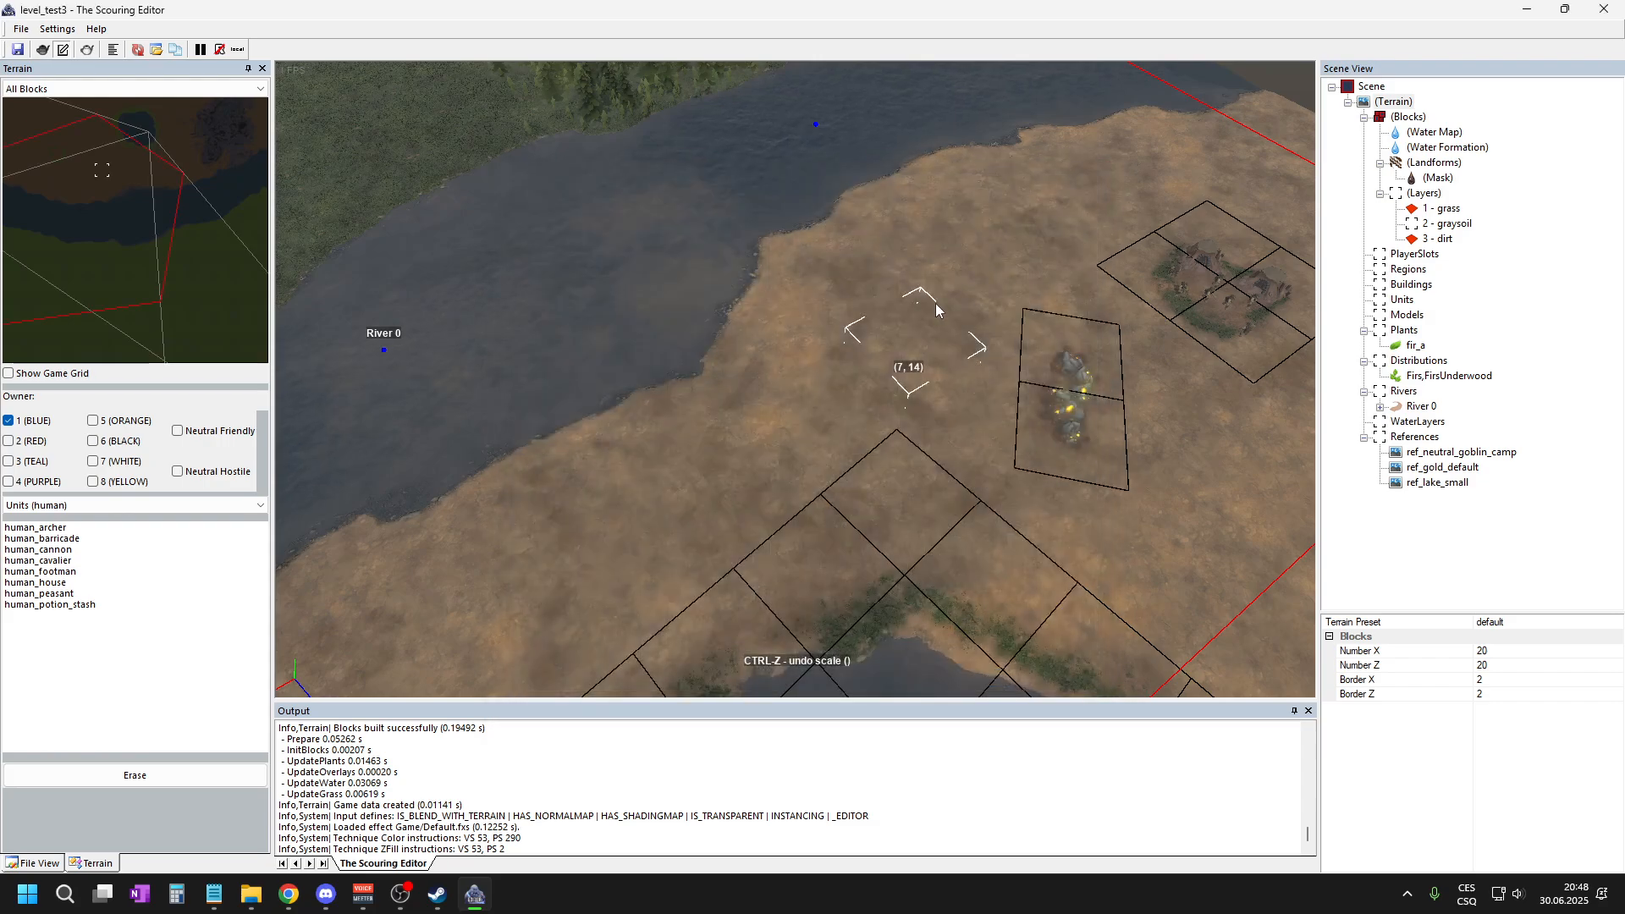
# - Browse the models that can be added to the terrain, down to wooden_bridge_small, without adding one
pyautogui.rightClick(864, 337)
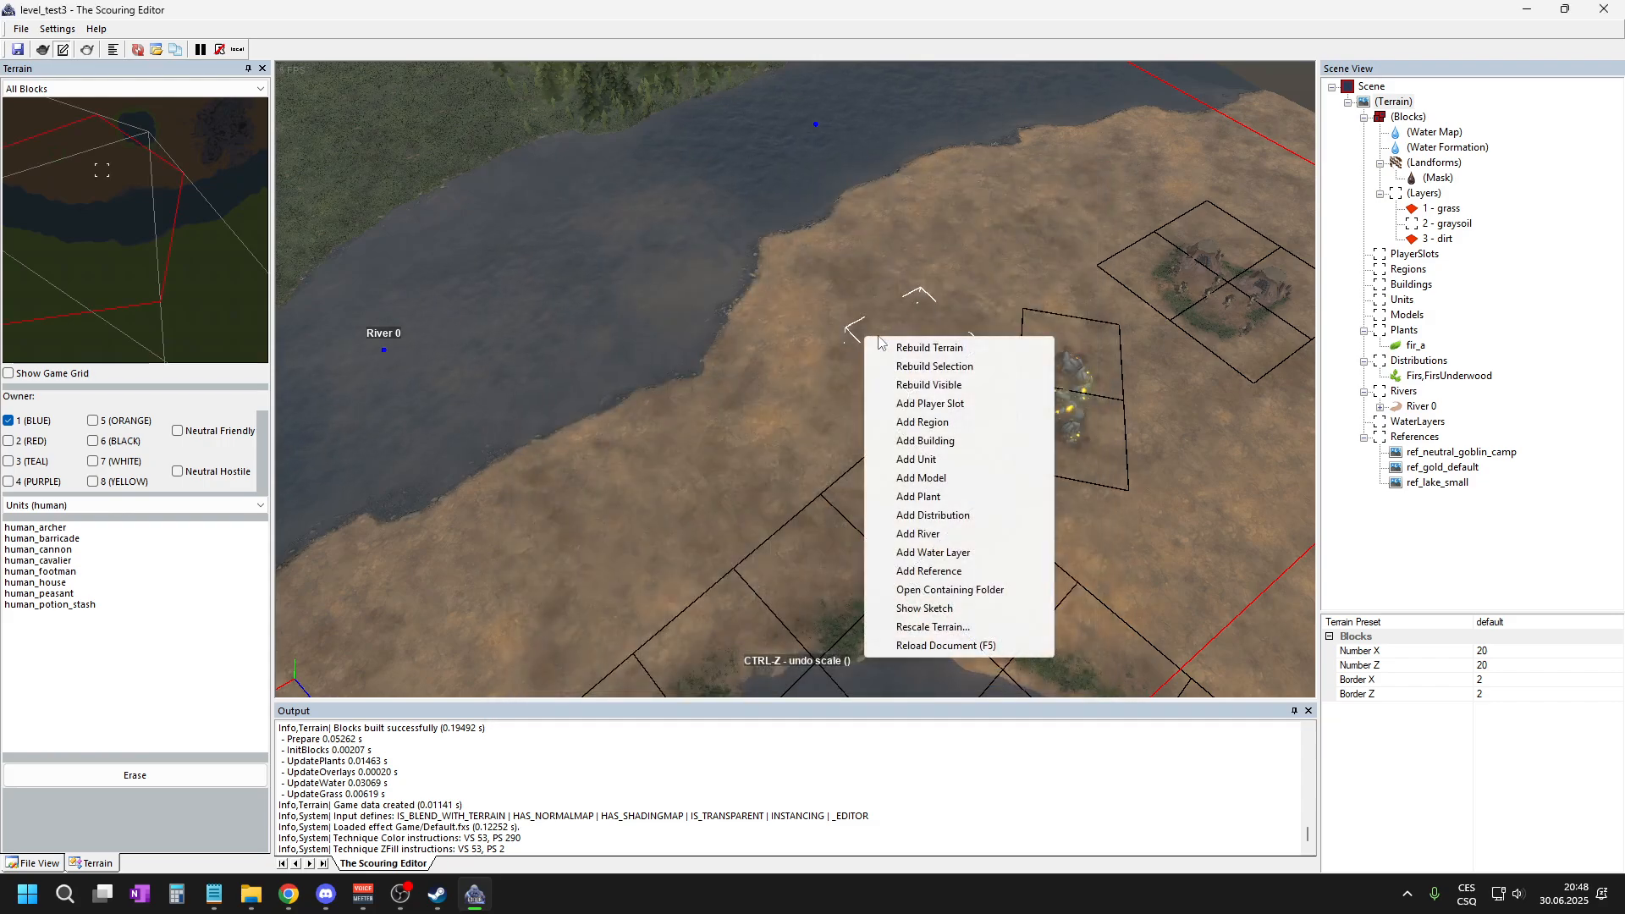
pyautogui.click(921, 478)
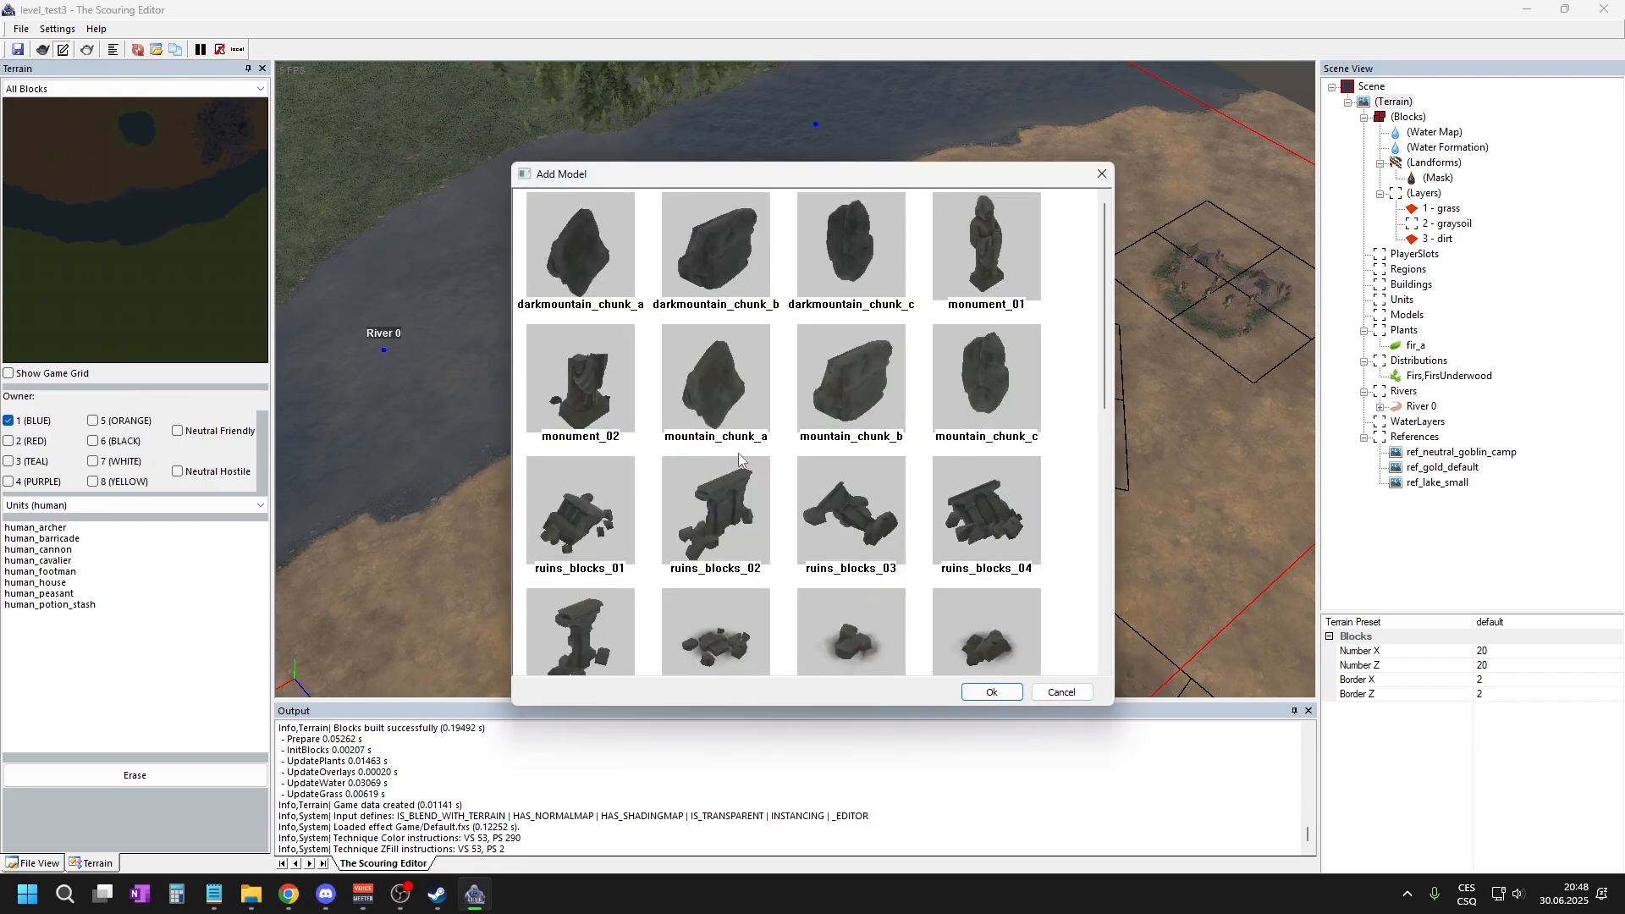
pyautogui.scroll(-1, 769, 393)
pyautogui.scroll(-15, 780, 369)
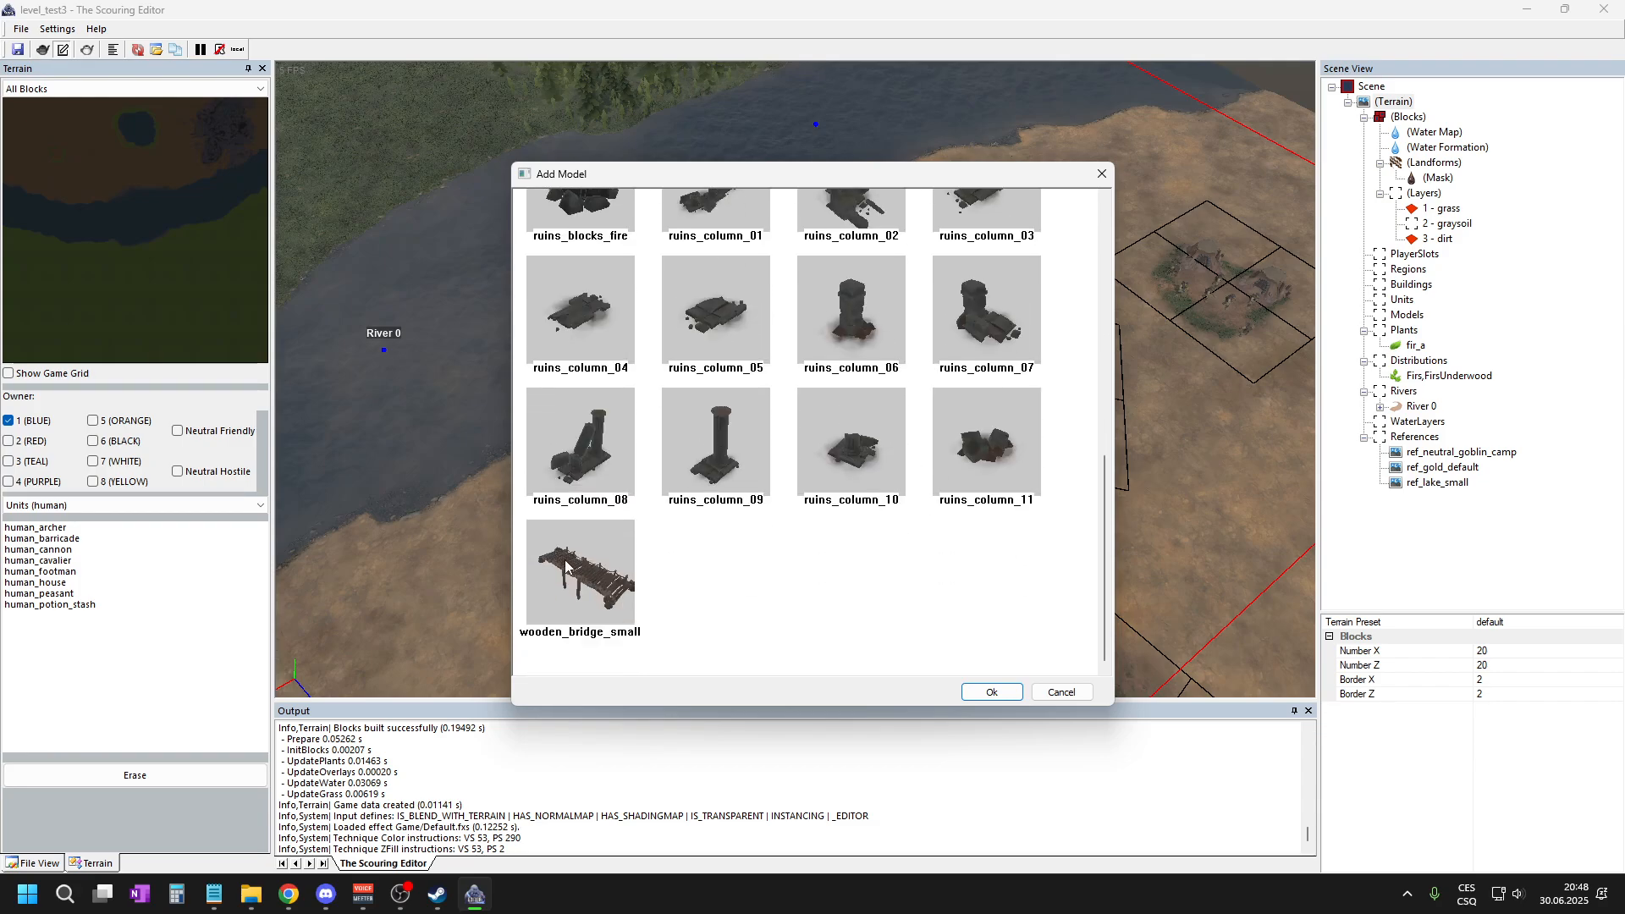
pyautogui.click(1102, 174)
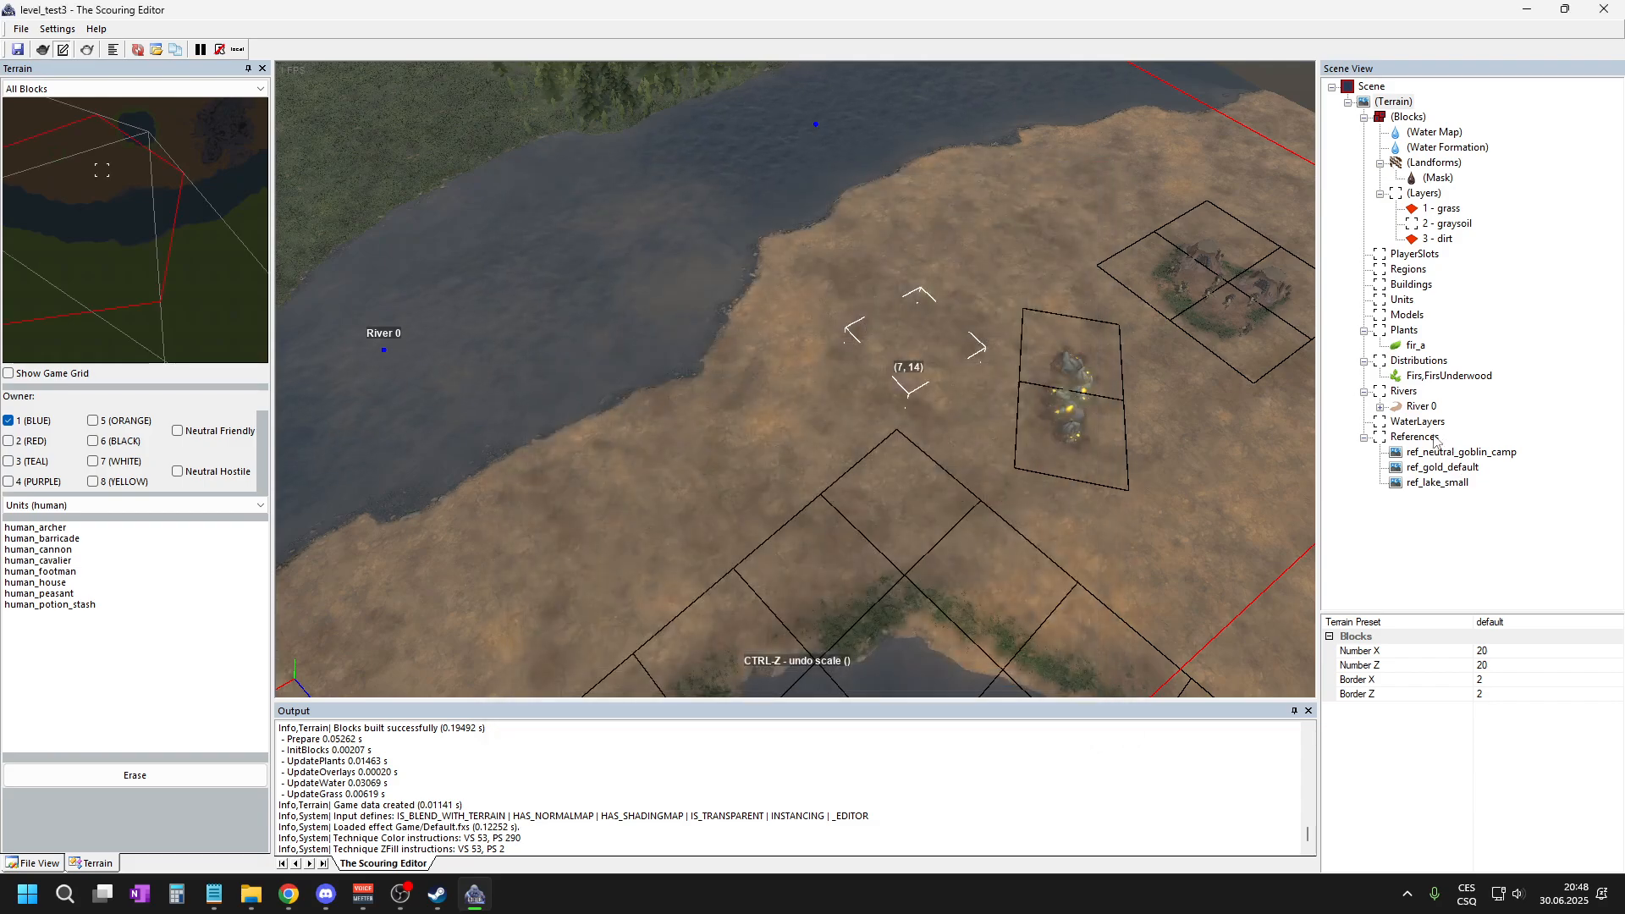
# - Browse the prefab references, highlight ref_bridge_small, and close the selection without adding it
pyautogui.doubleClick(1415, 437)
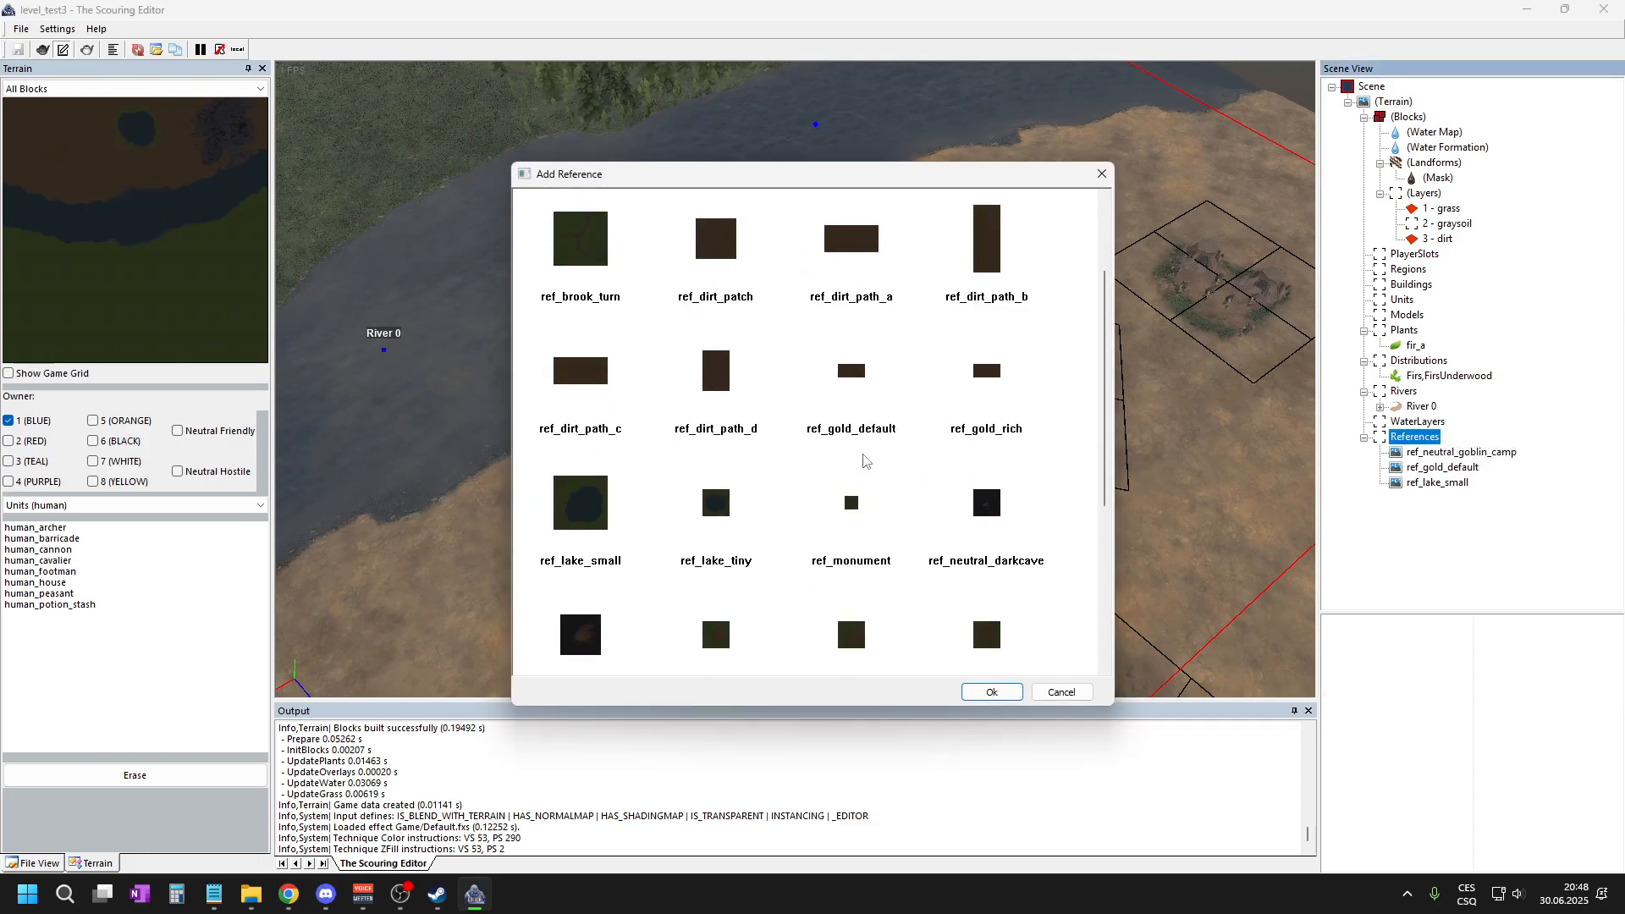
pyautogui.scroll(-3, 864, 461)
pyautogui.scroll(5, 913, 453)
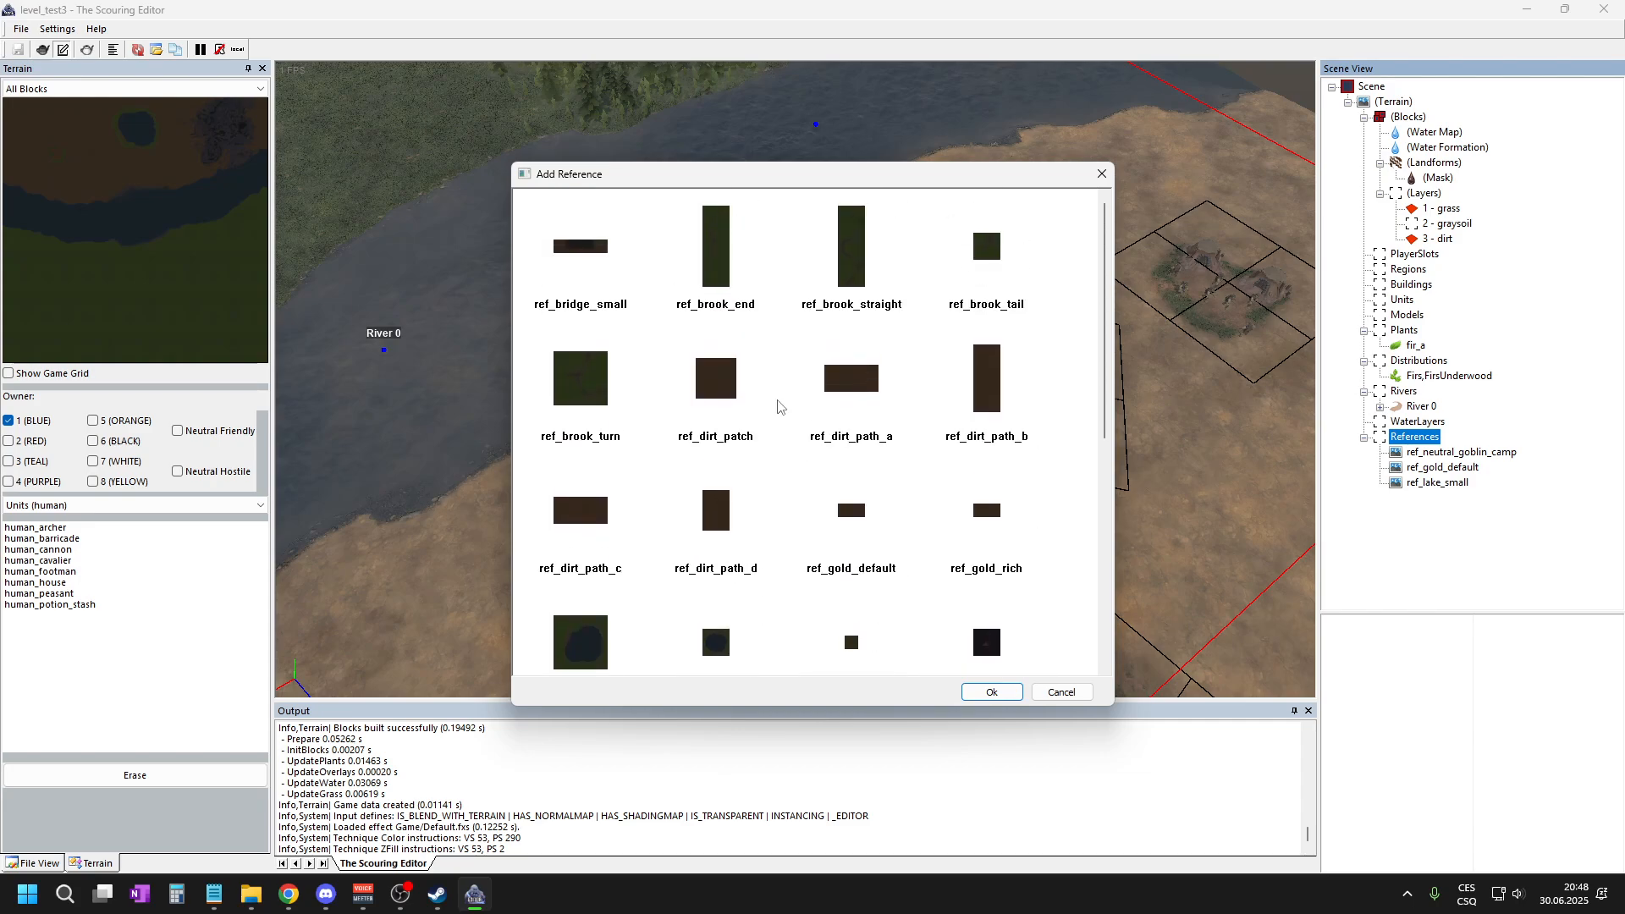
pyautogui.click(581, 259)
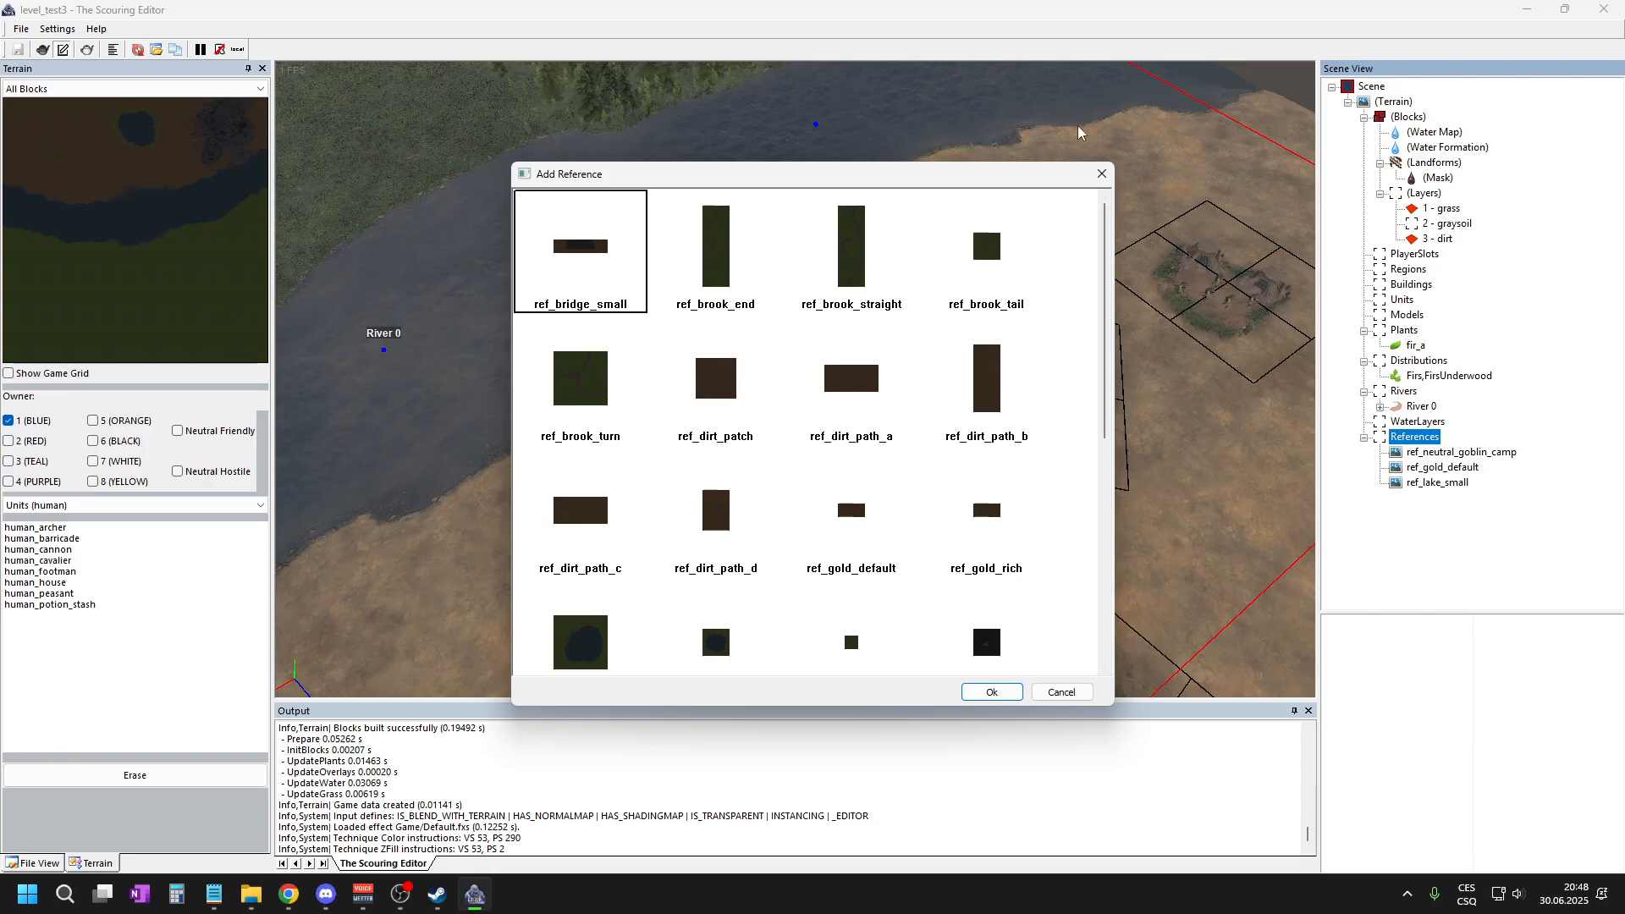
pyautogui.click(1101, 174)
# - Examine the river and both of its banks around the gold deposit and goblin camp
pyautogui.scroll(-5, 850, 317)
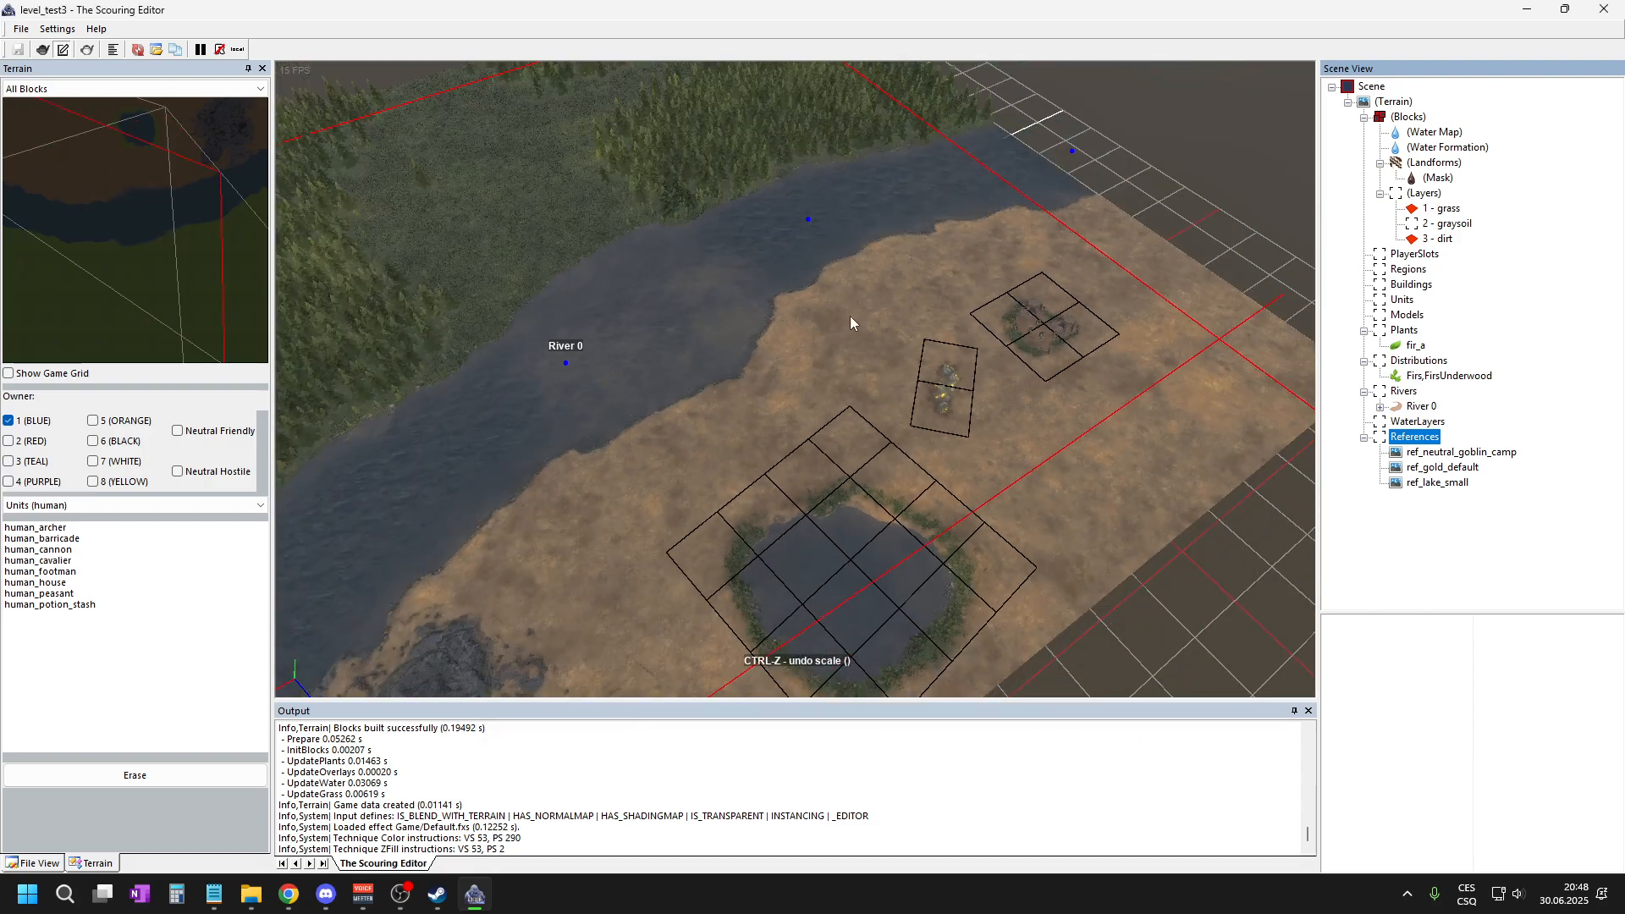
pyautogui.scroll(3, 923, 302)
pyautogui.scroll(2, 720, 292)
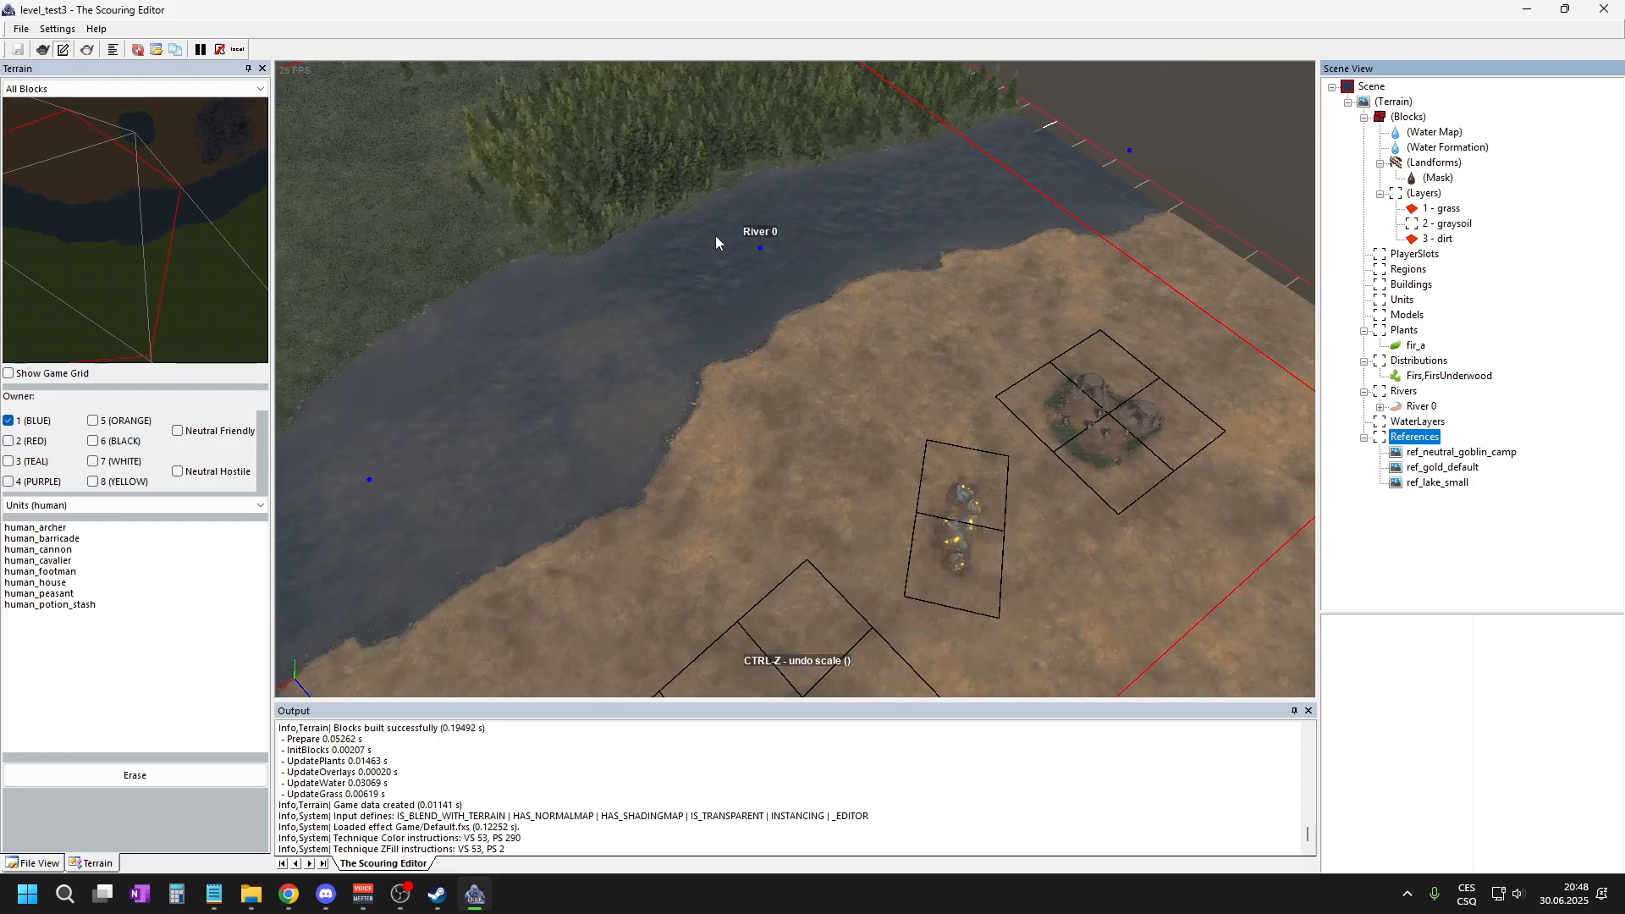
pyautogui.scroll(-2, 987, 296)
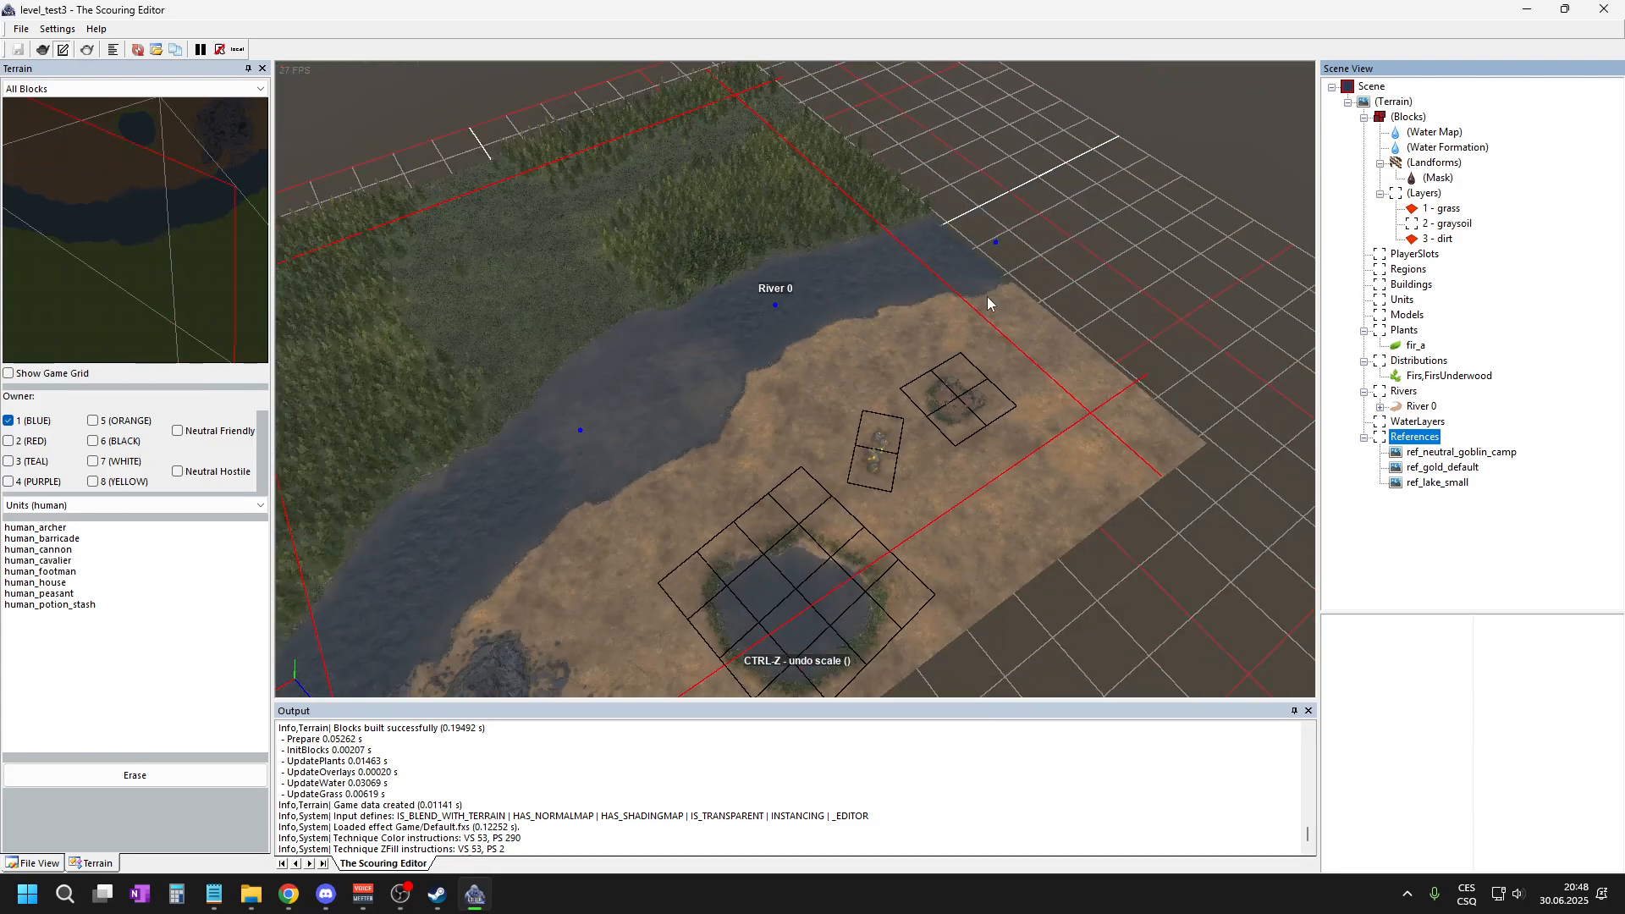
pyautogui.scroll(4, 577, 323)
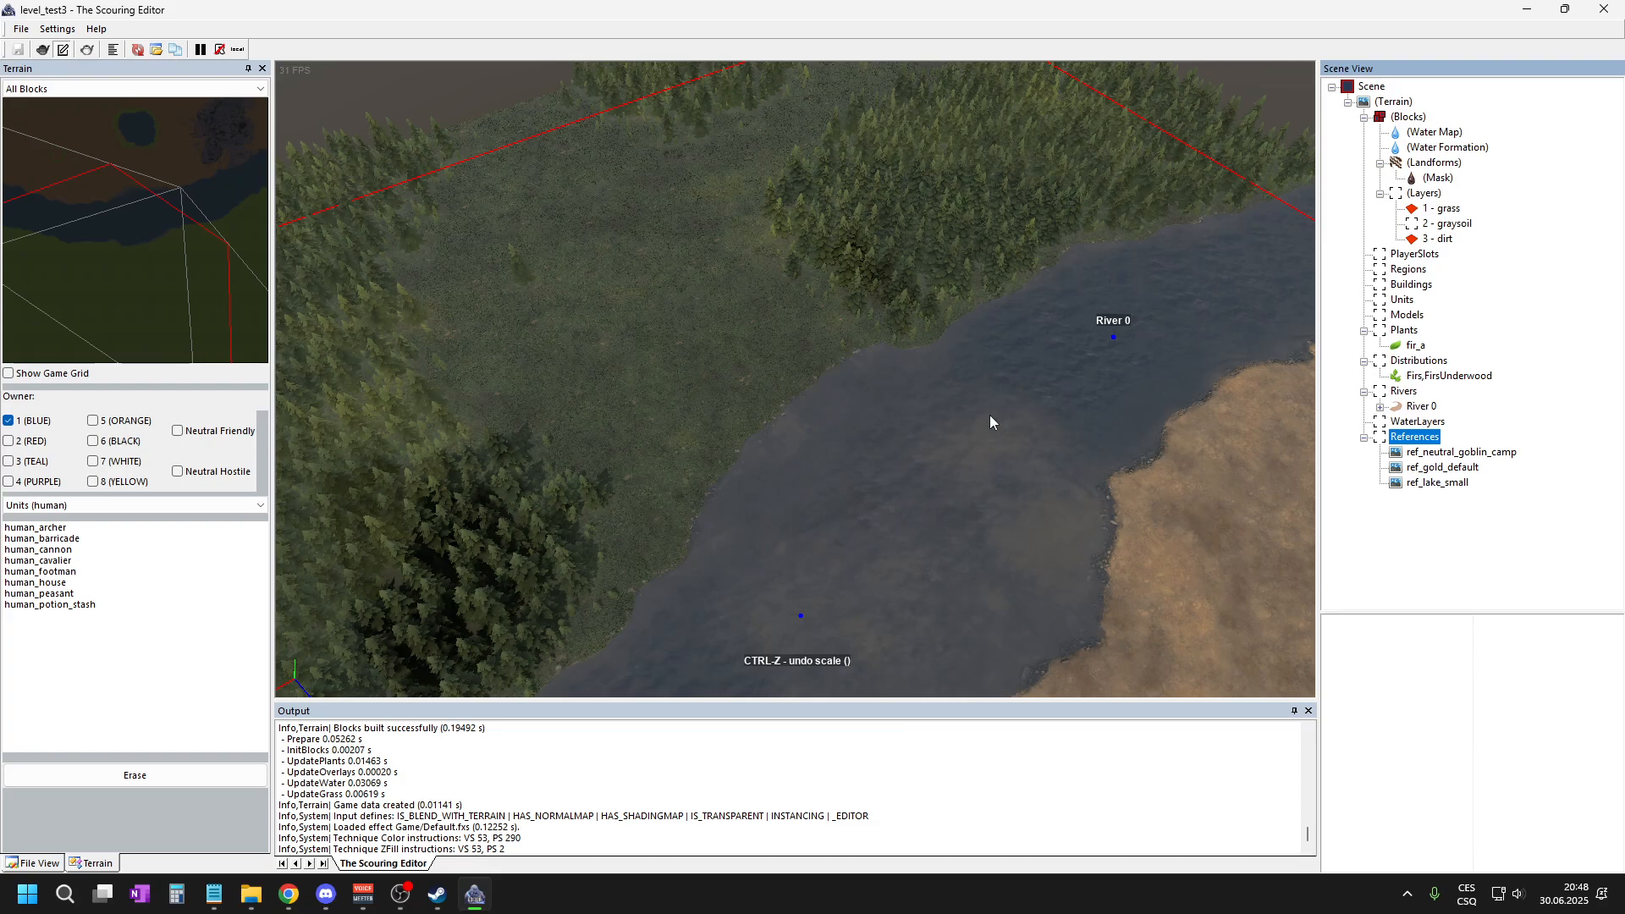
pyautogui.moveTo(872, 406); pyautogui.dragTo(555, 207, button='middle')
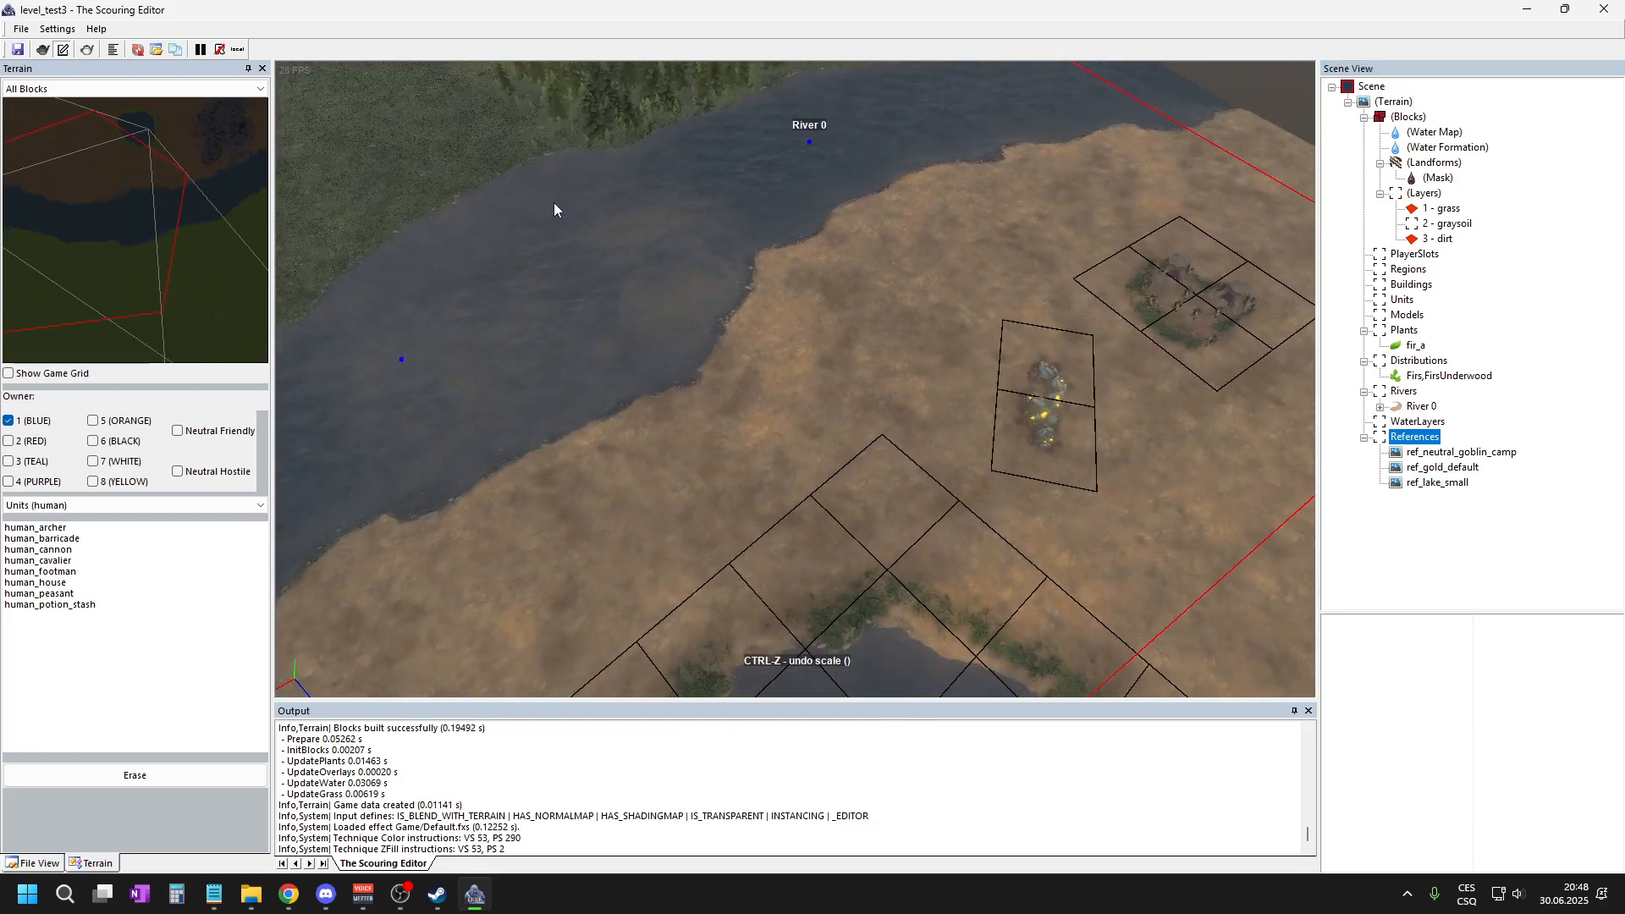
pyautogui.moveTo(889, 326); pyautogui.dragTo(805, 305, button='middle')
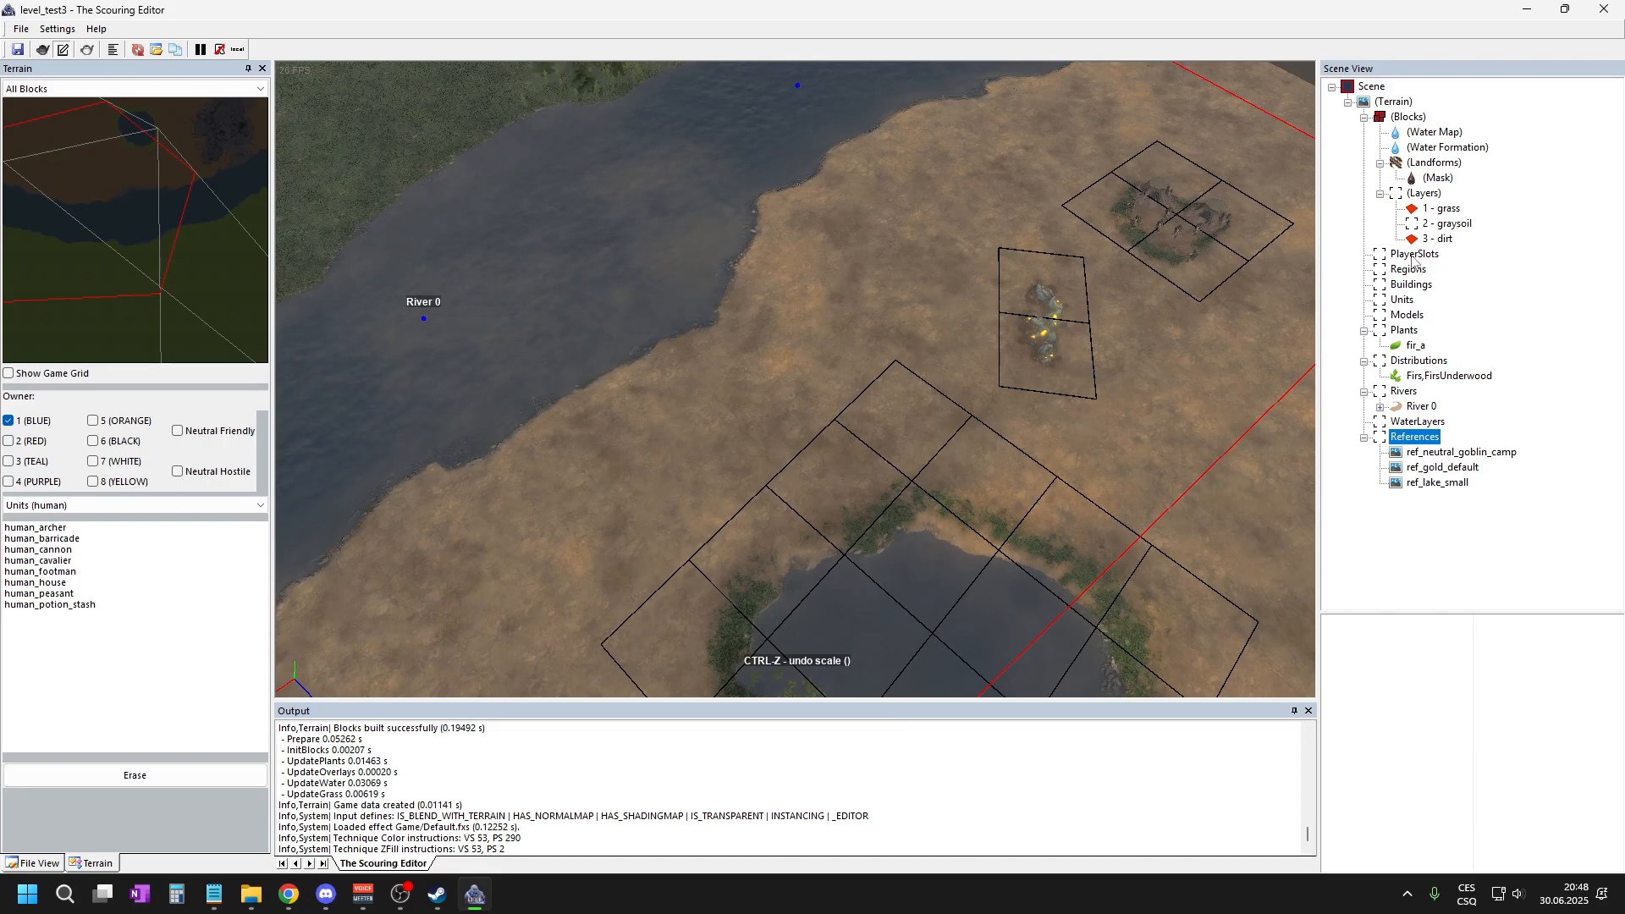
# - Add a player slot, move it onto free dirt beside the gold deposit, and save the map
pyautogui.click(1057, 336)
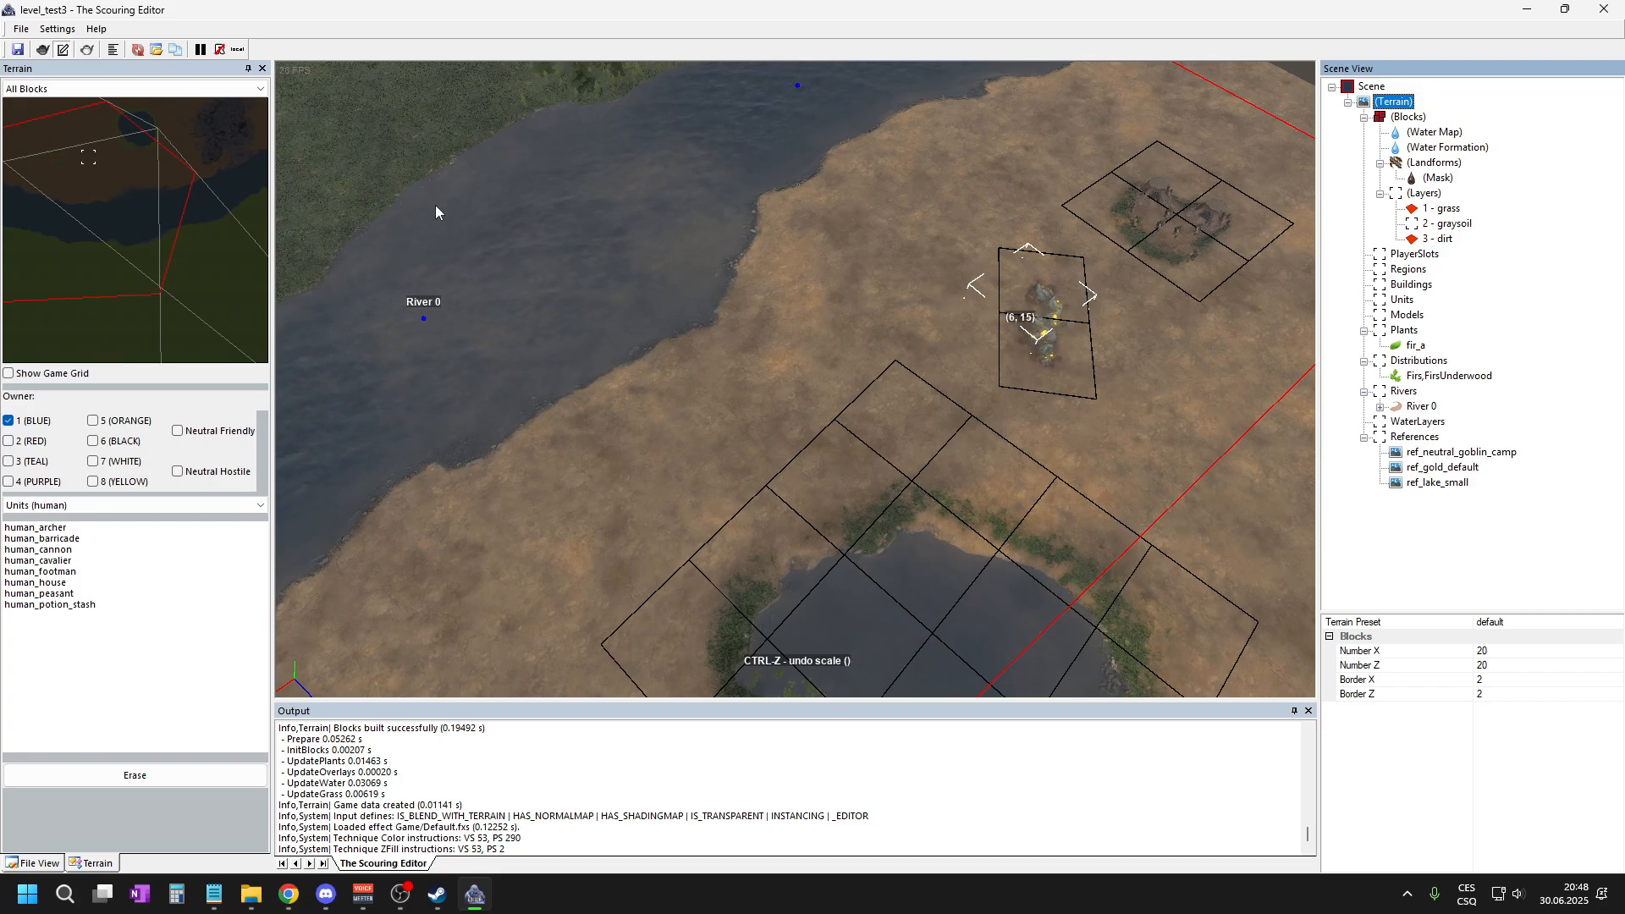
pyautogui.click(1412, 255)
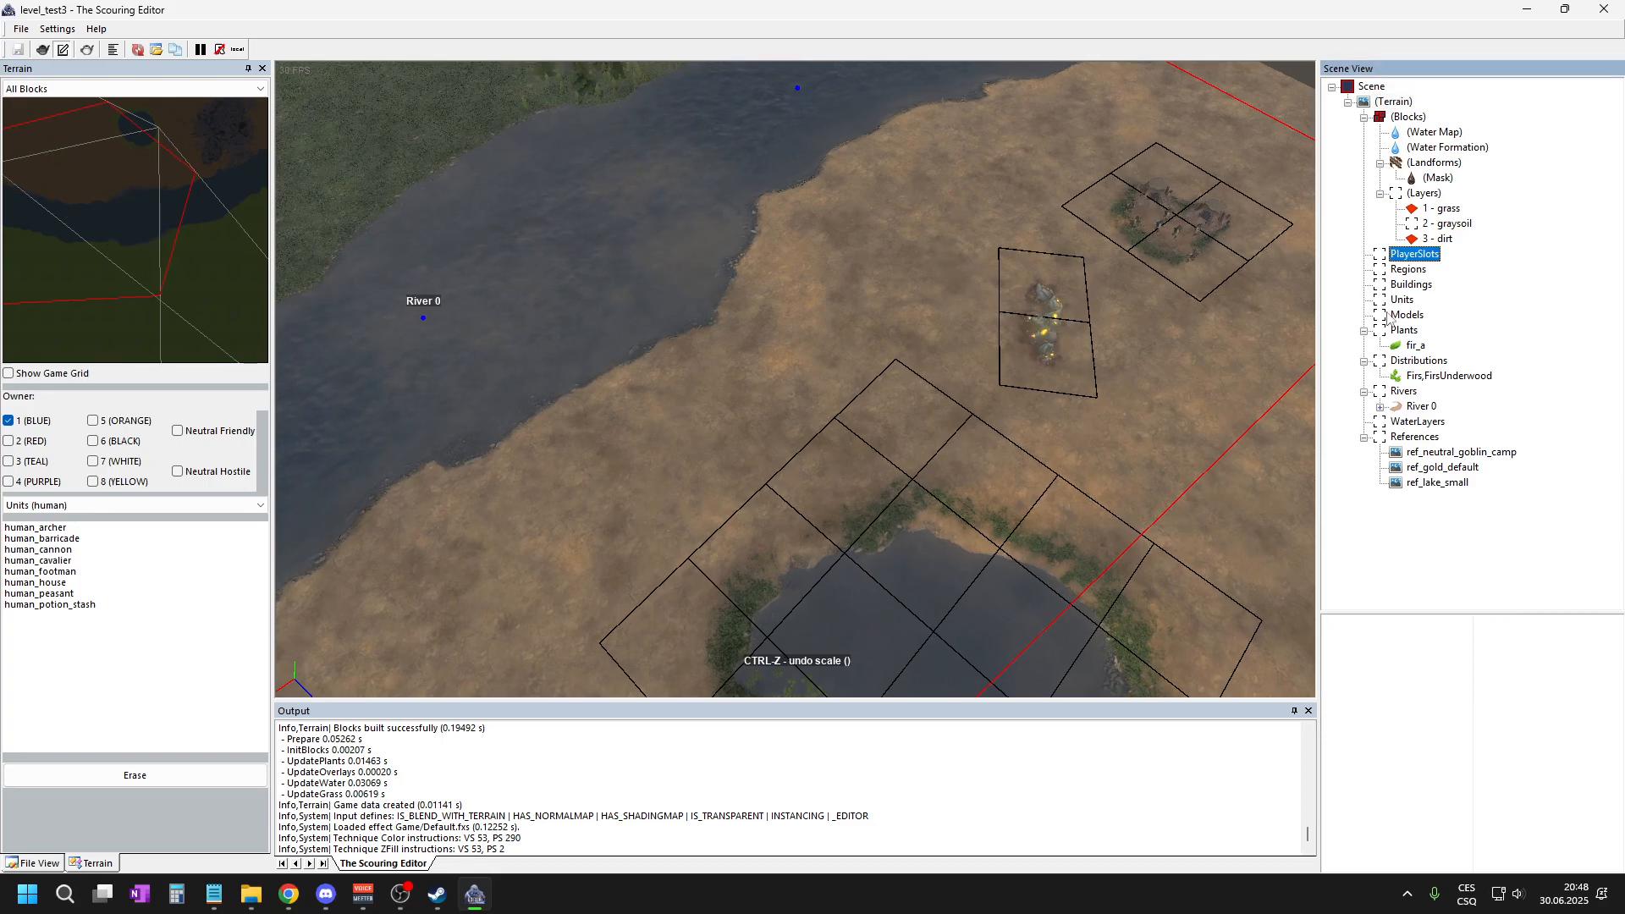
pyautogui.rightClick(1428, 256)
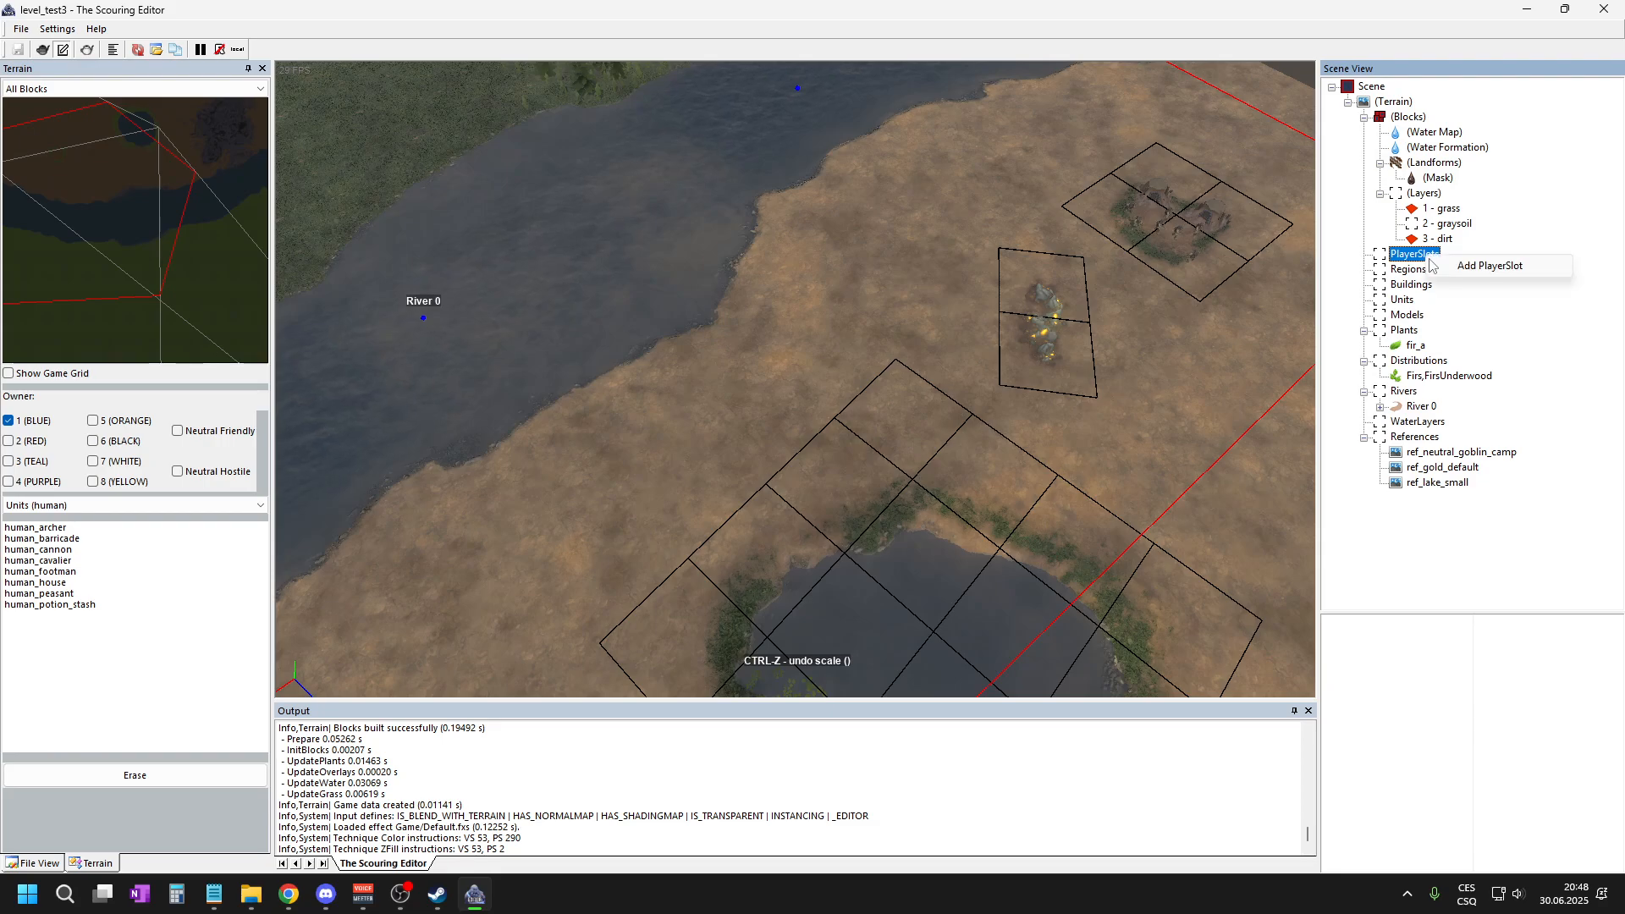
pyautogui.click(1484, 267)
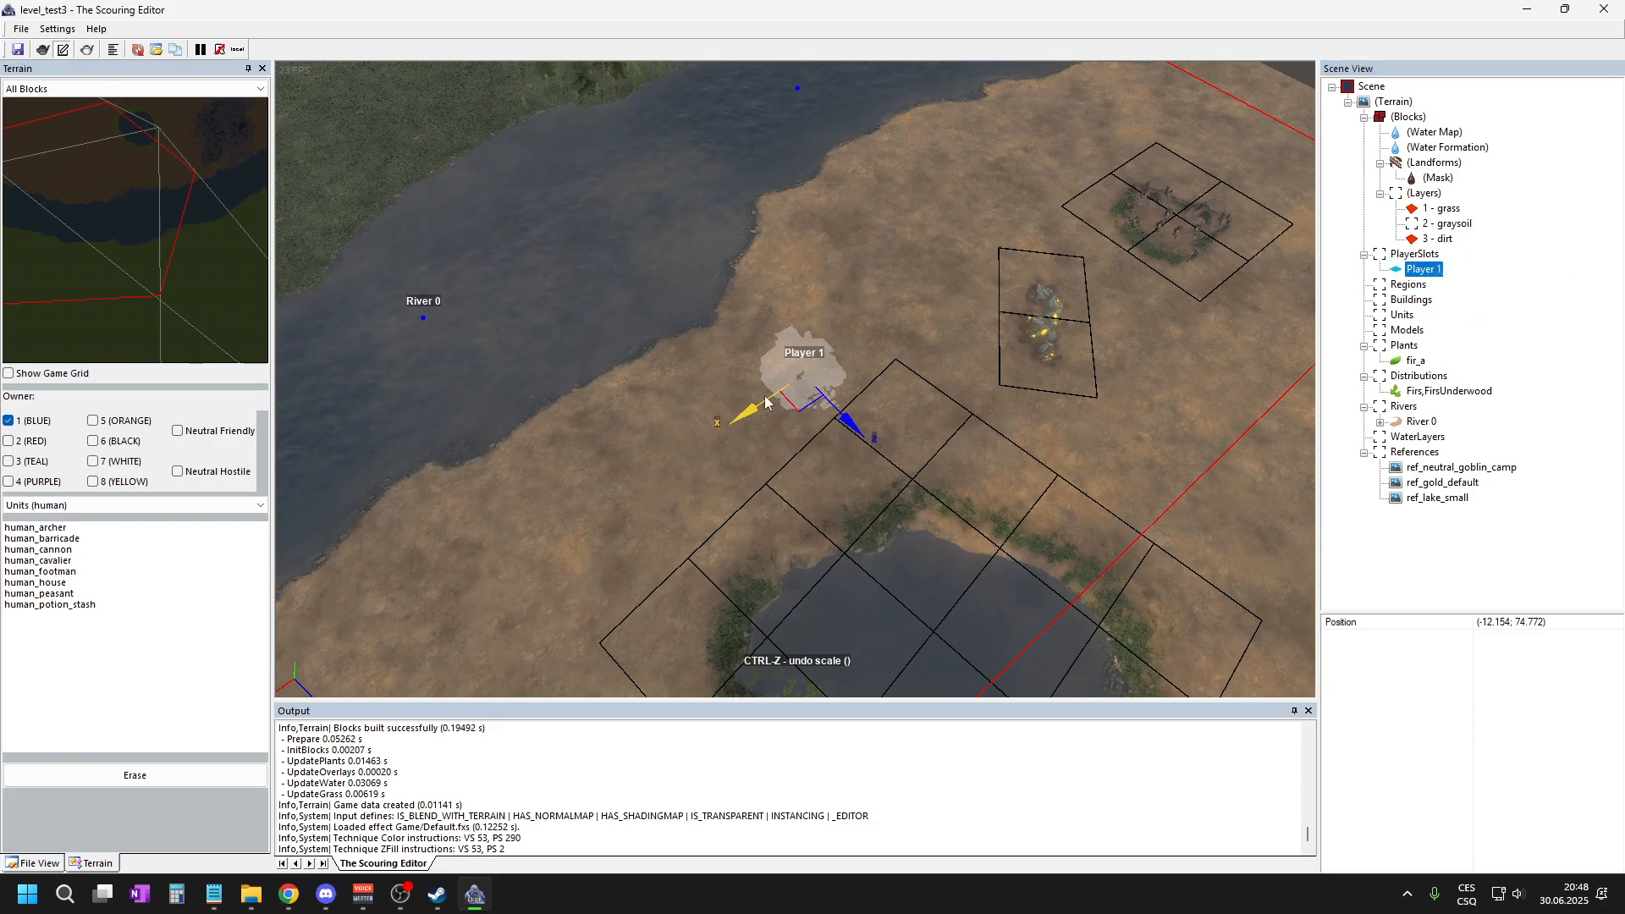
pyautogui.moveTo(765, 402)
pyautogui.mouseDown()
pyautogui.moveTo(855, 331)
pyautogui.moveTo(825, 348)
pyautogui.mouseUp()
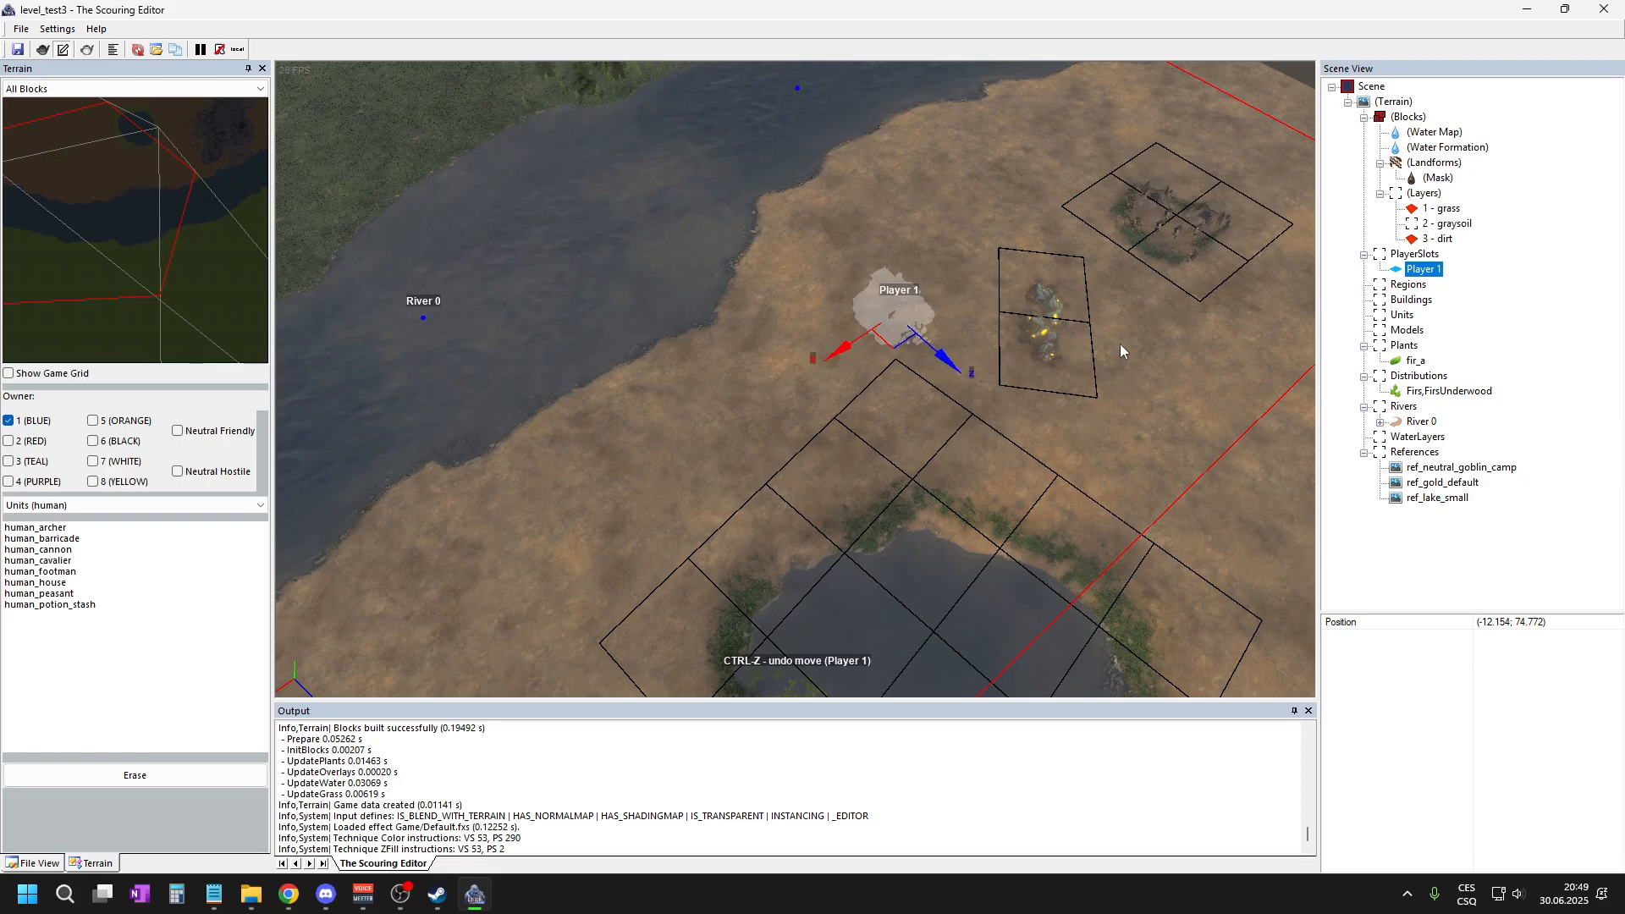
pyautogui.hotkey('ctrl', 's')
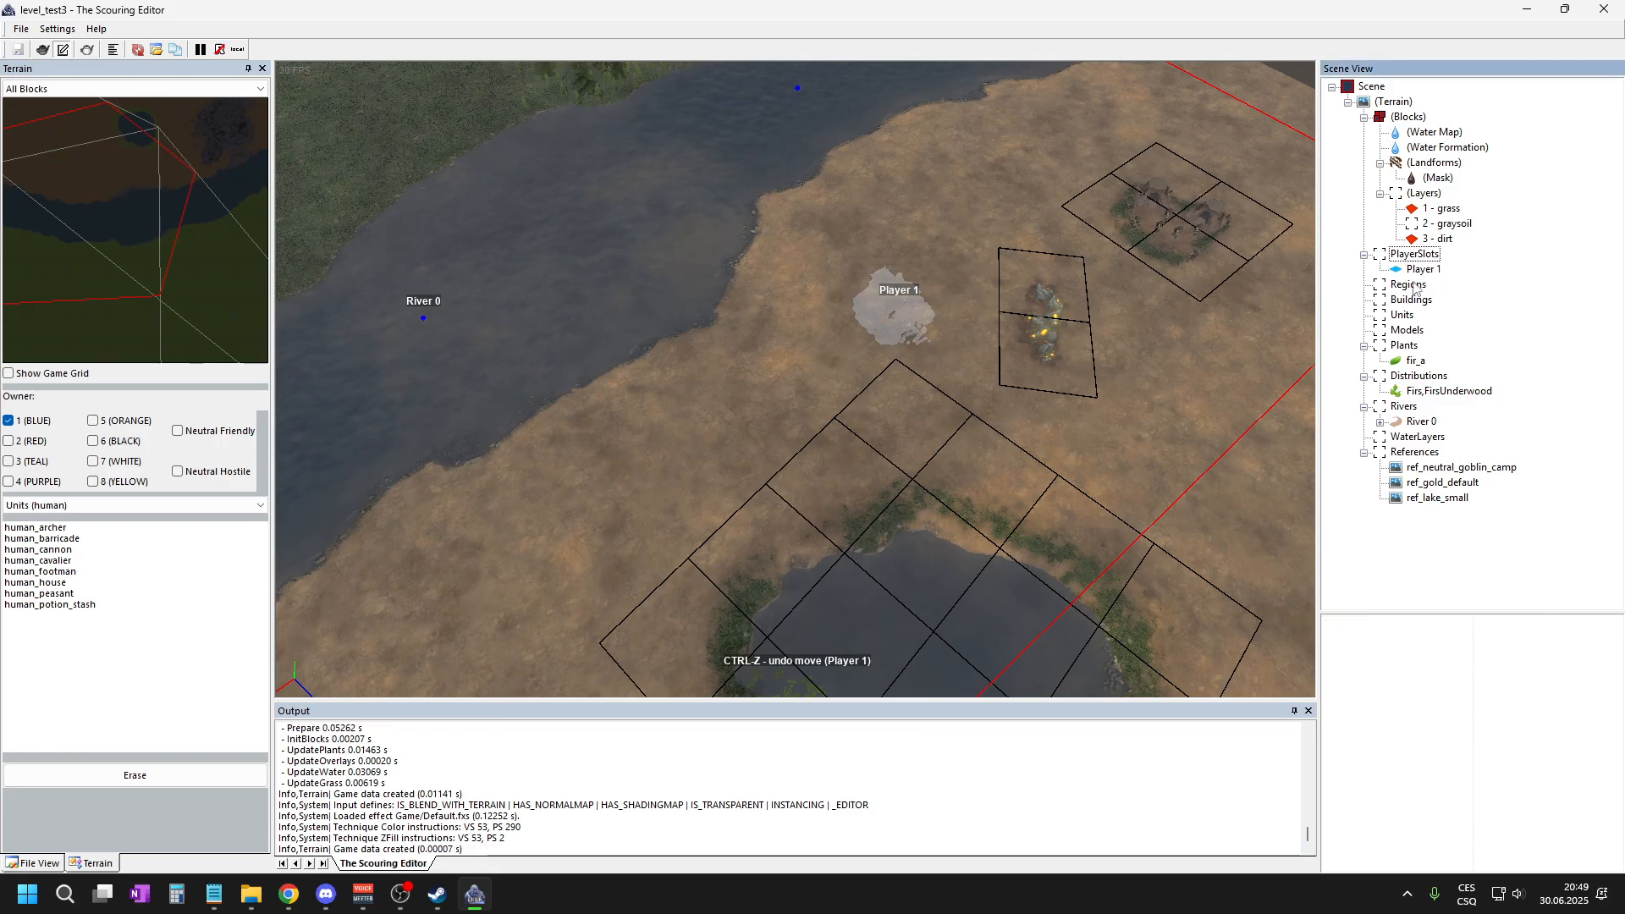
# - Add a second player slot and move it across the river into the grassy clearing beside the forest
pyautogui.rightClick(1418, 259)
pyautogui.click(1478, 265)
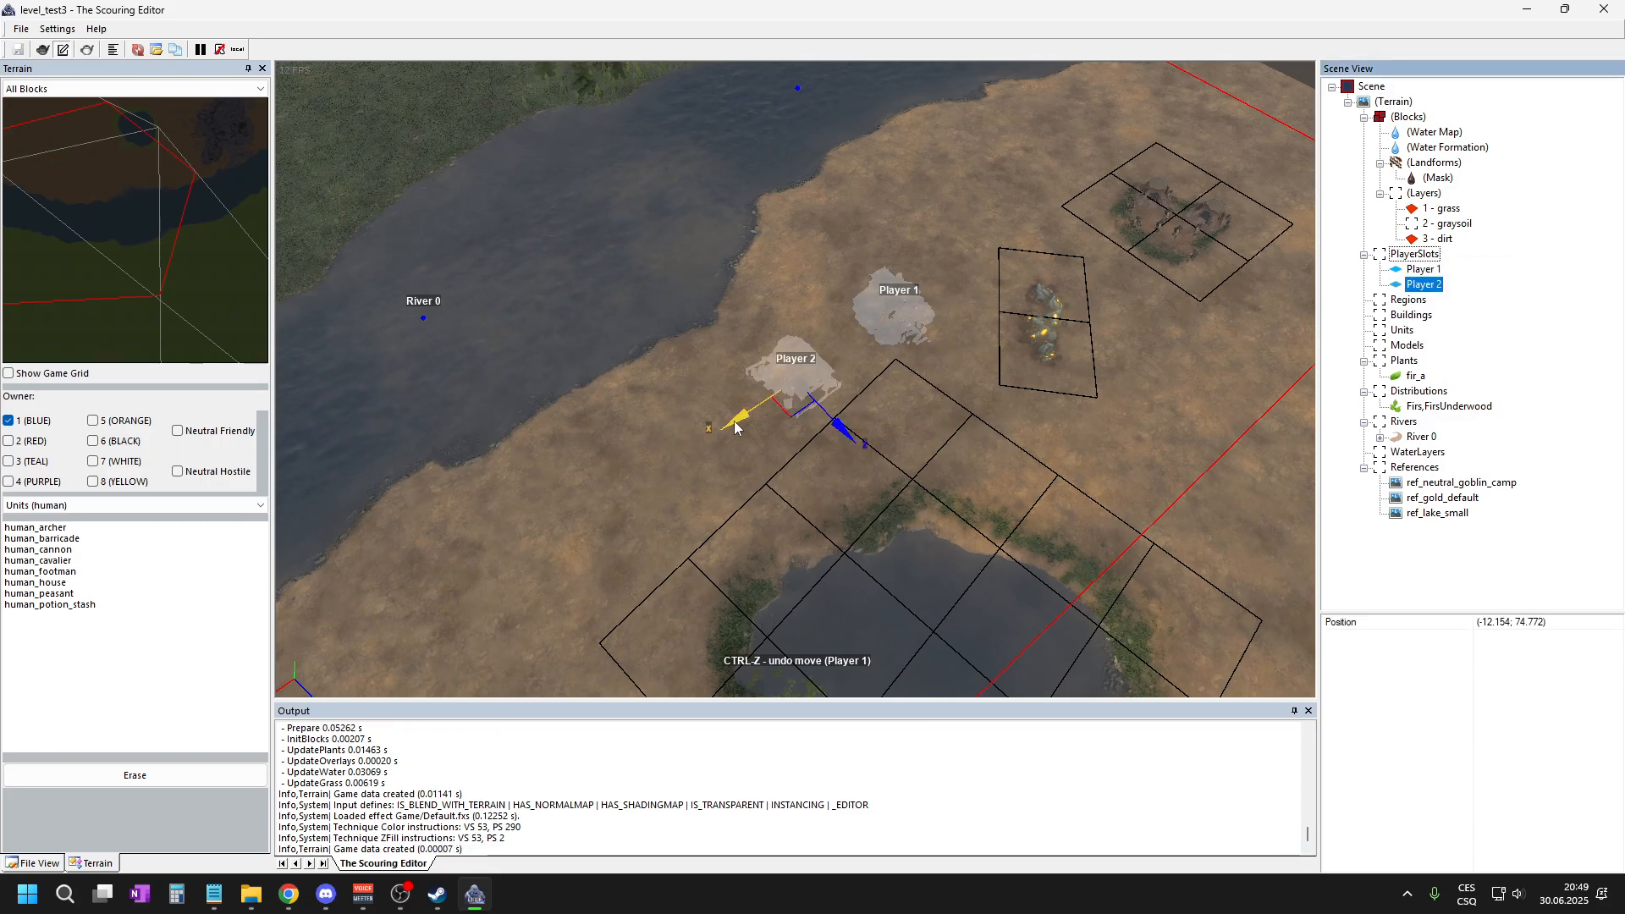
pyautogui.moveTo(719, 436); pyautogui.dragTo(452, 616)
pyautogui.scroll(-1, 872, 206)
pyautogui.moveTo(872, 205); pyautogui.dragTo(674, 499, button='middle')
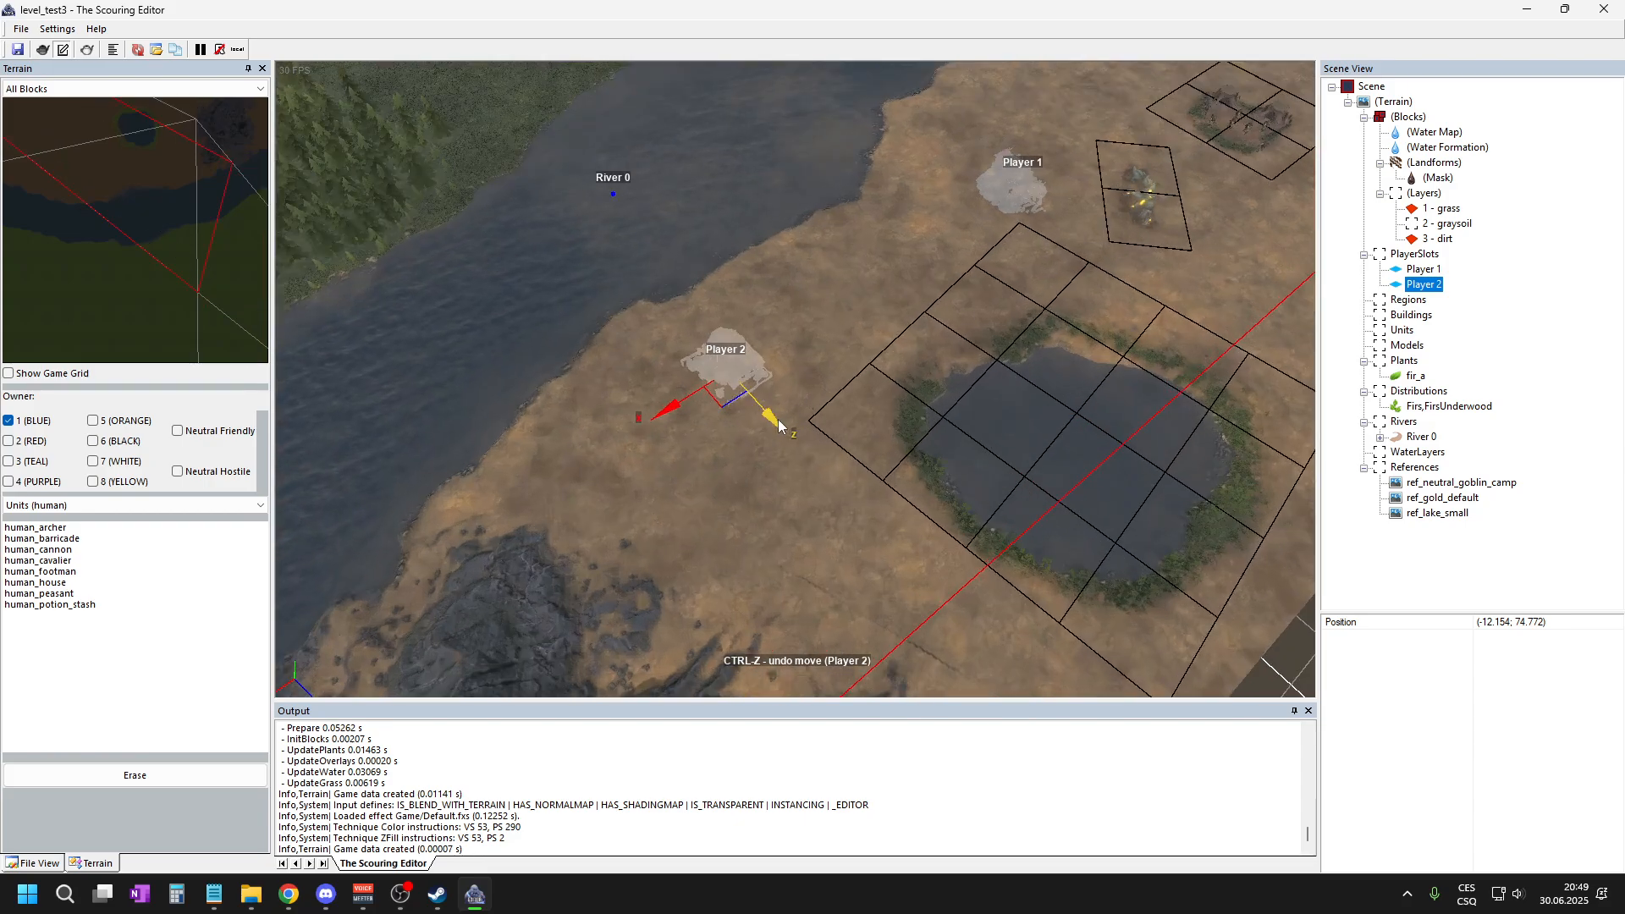
pyautogui.moveTo(772, 425); pyautogui.dragTo(816, 472)
pyautogui.moveTo(702, 472); pyautogui.dragTo(633, 513)
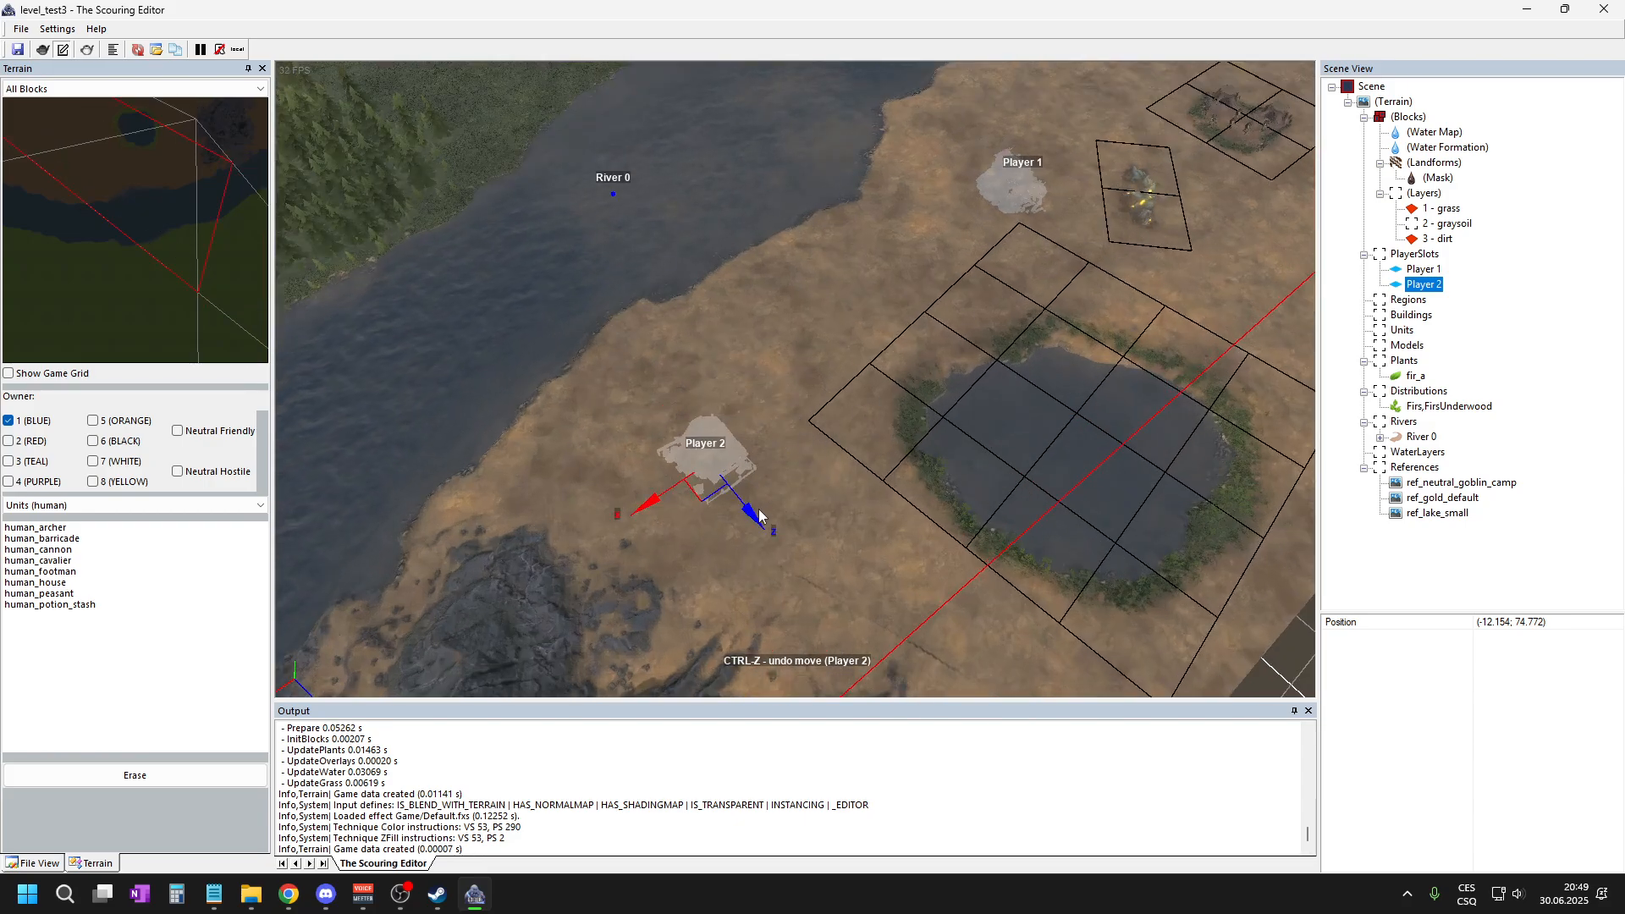
pyautogui.scroll(-2, 829, 434)
pyautogui.scroll(-2, 811, 490)
pyautogui.moveTo(783, 432); pyautogui.dragTo(566, 223)
pyautogui.click(792, 252)
# - Examine the placement of both player slots relative to the river, gold deposit, goblin camp and forest
pyautogui.scroll(3, 615, 325)
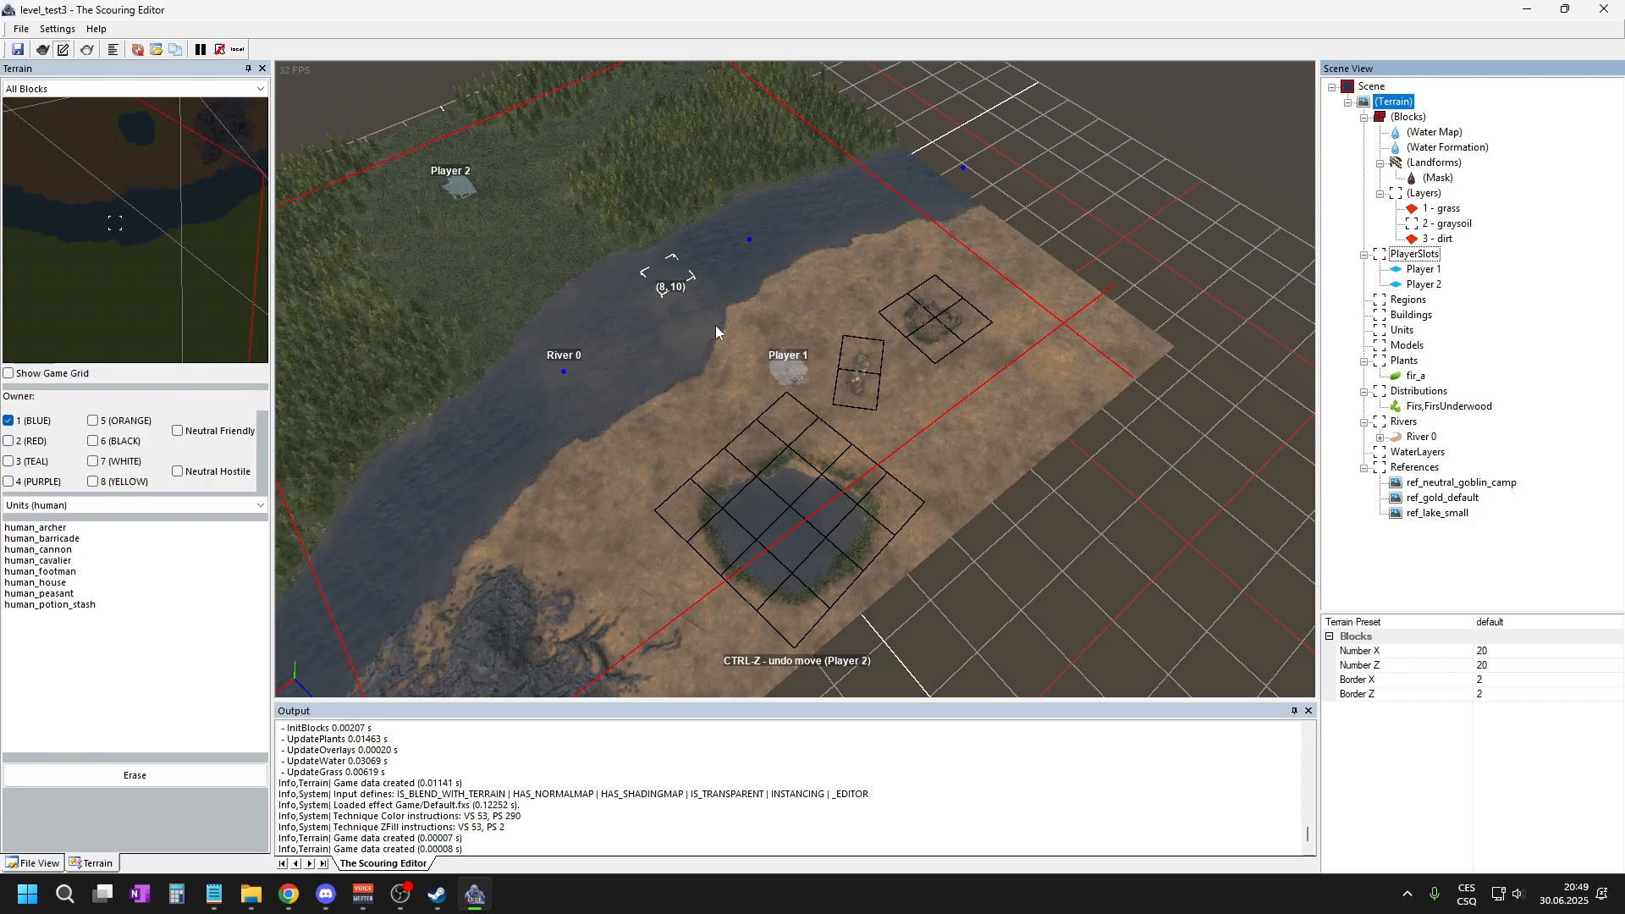
pyautogui.scroll(2, 715, 325)
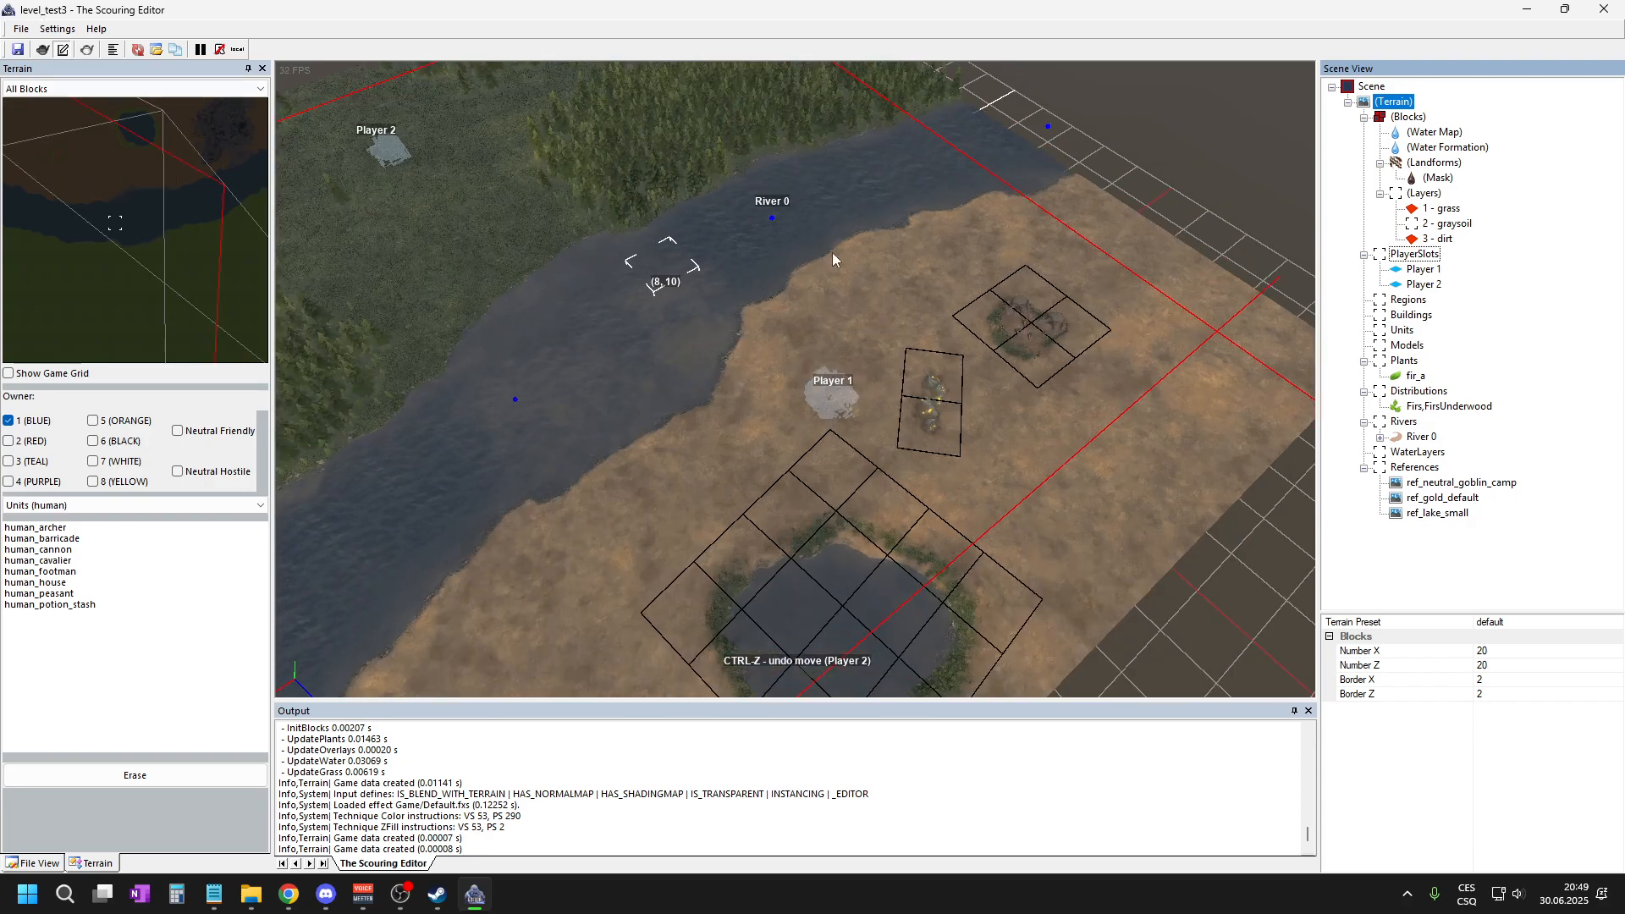
pyautogui.scroll(5, 871, 433)
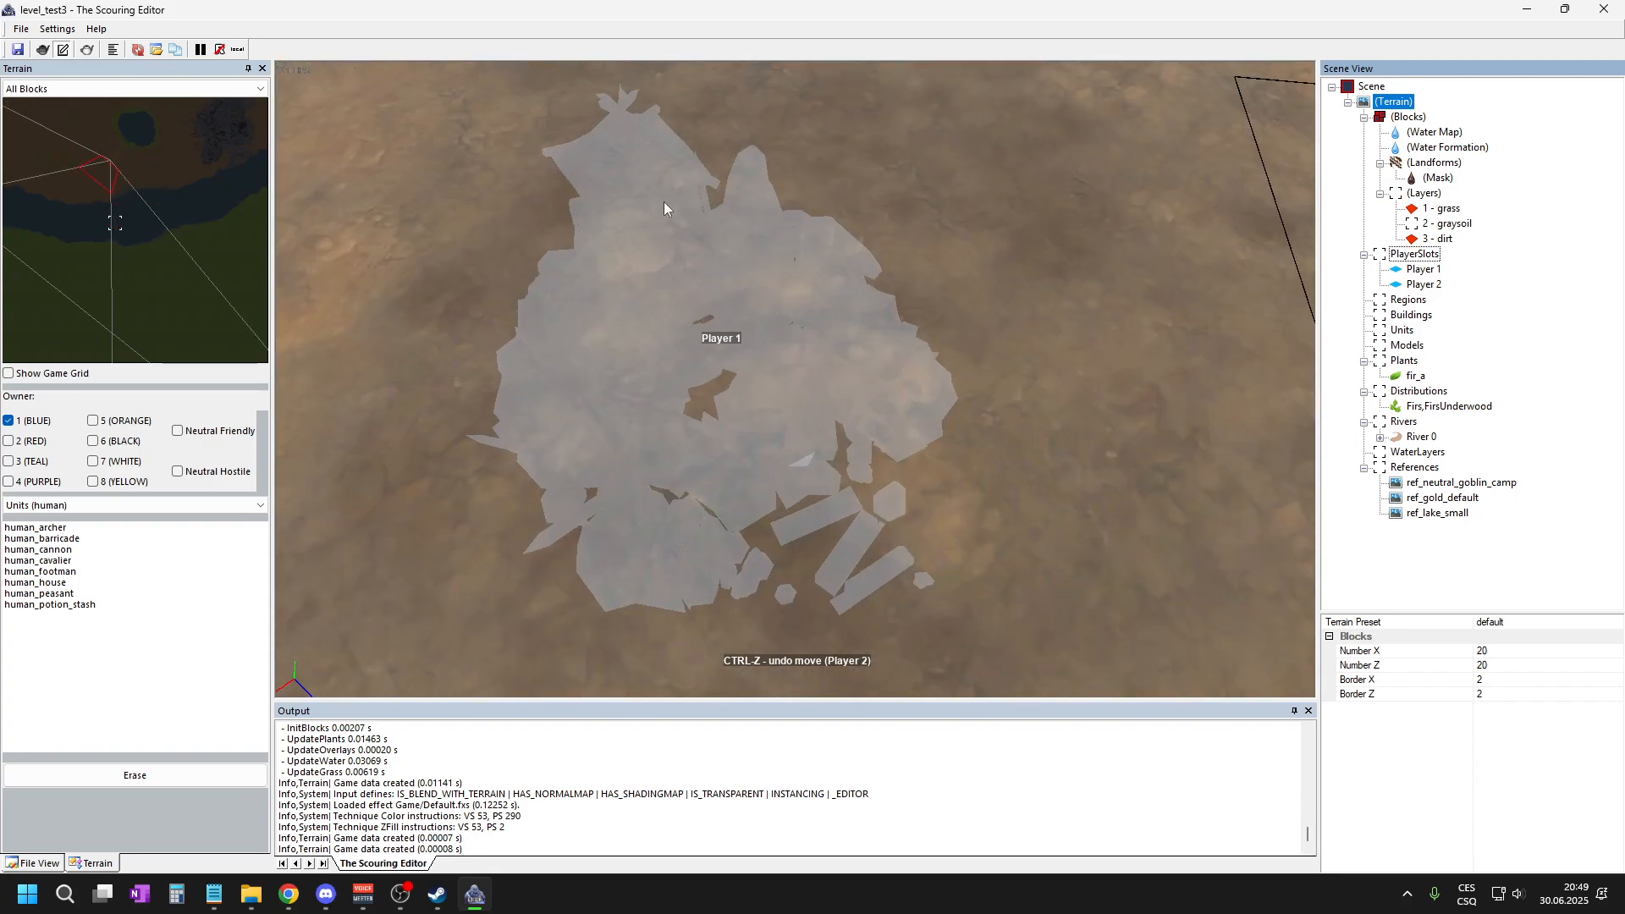
pyautogui.scroll(-8, 926, 386)
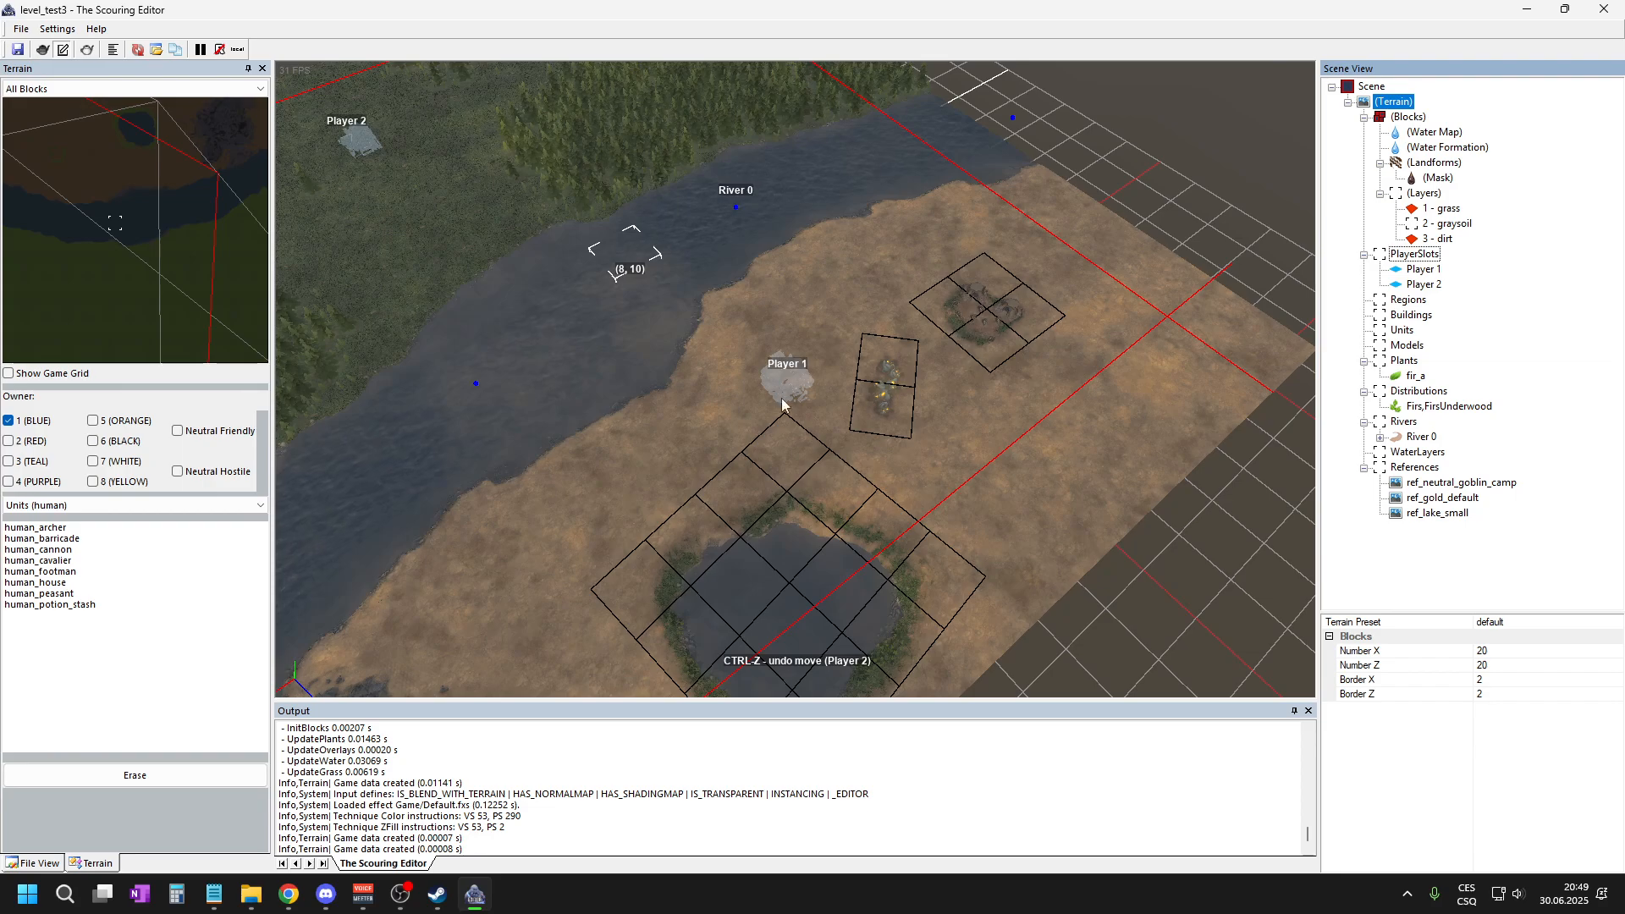
pyautogui.scroll(-2, 942, 333)
pyautogui.scroll(3, 659, 233)
pyautogui.scroll(-3, 658, 233)
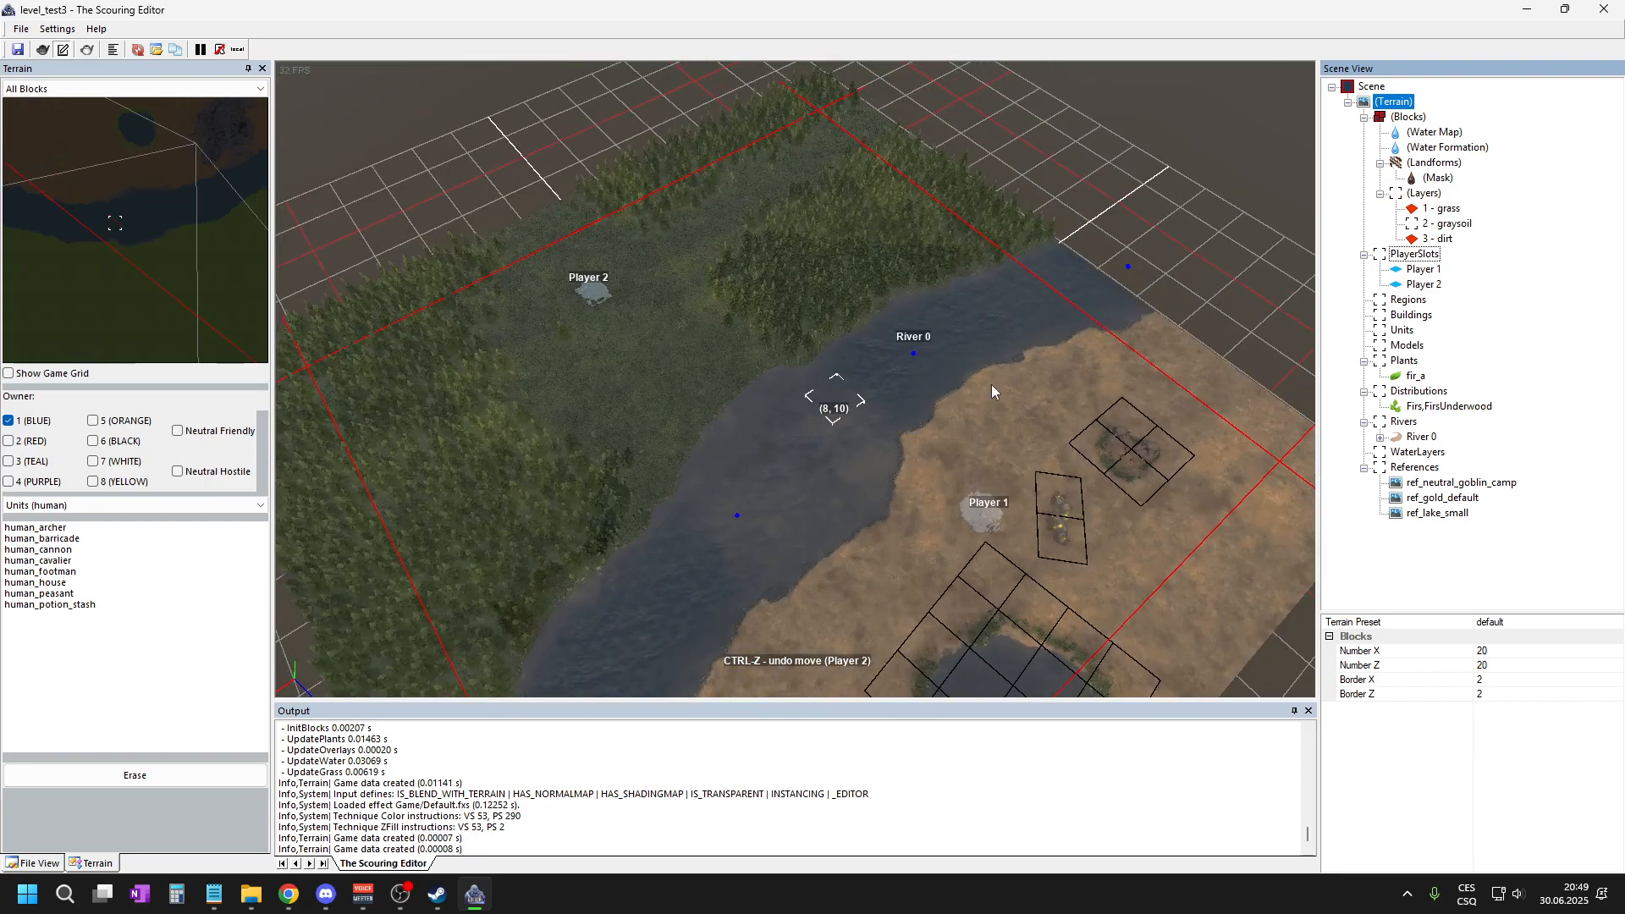
pyautogui.scroll(3, 992, 385)
pyautogui.scroll(-3, 837, 443)
pyautogui.scroll(2, 809, 447)
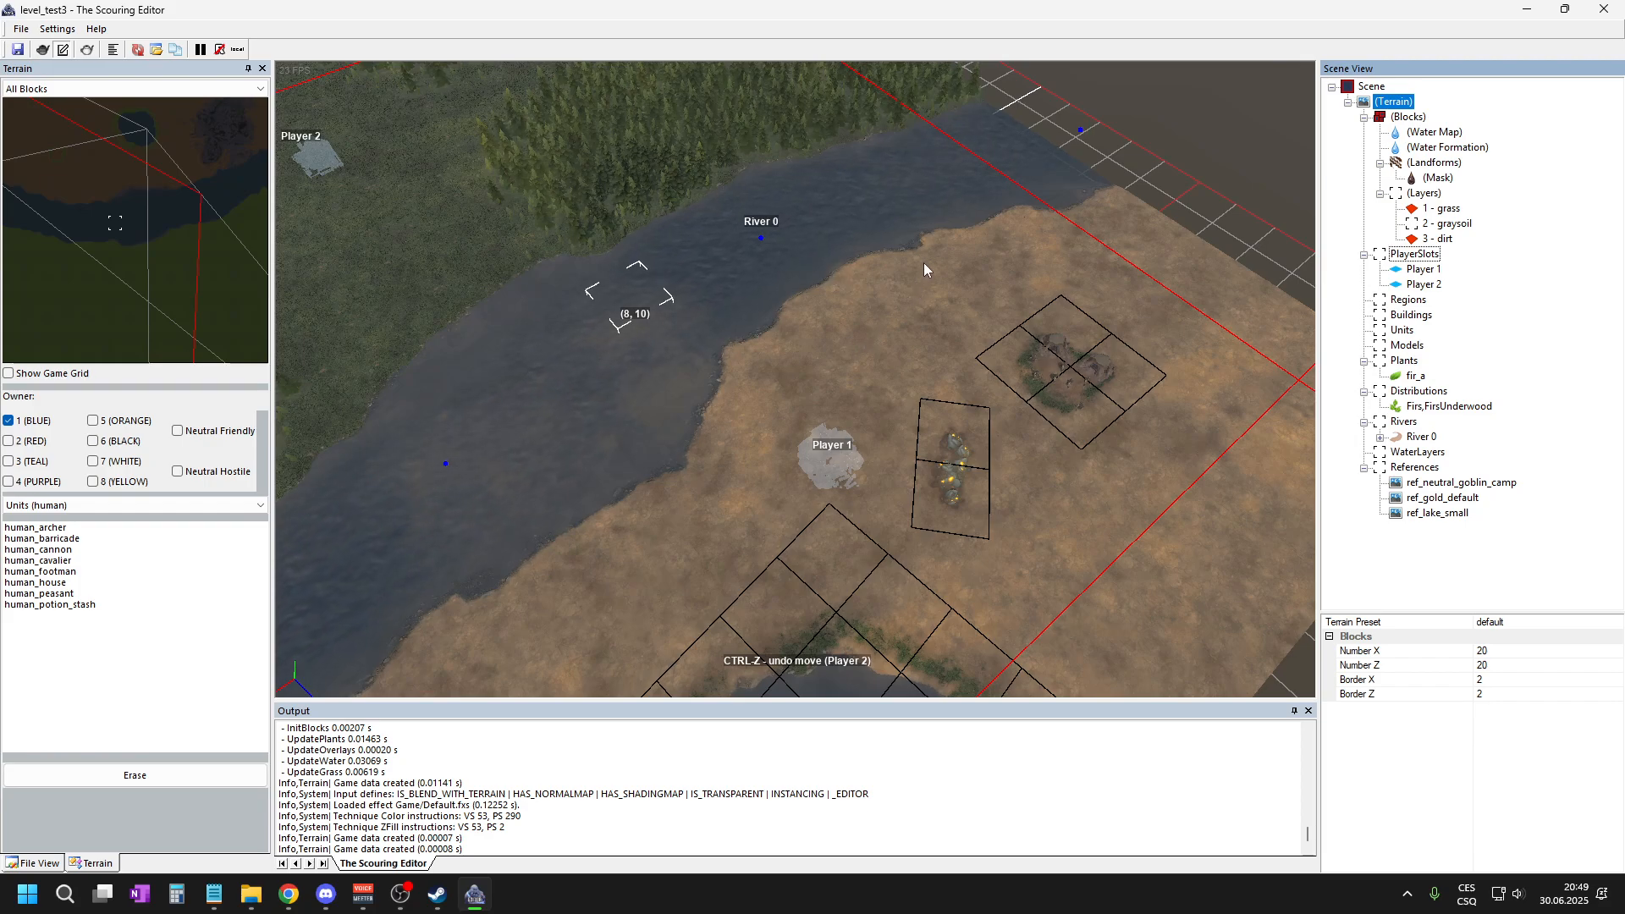
# - Save the level_test3 map and close its file
pyautogui.hotkey('ctrl', 's')
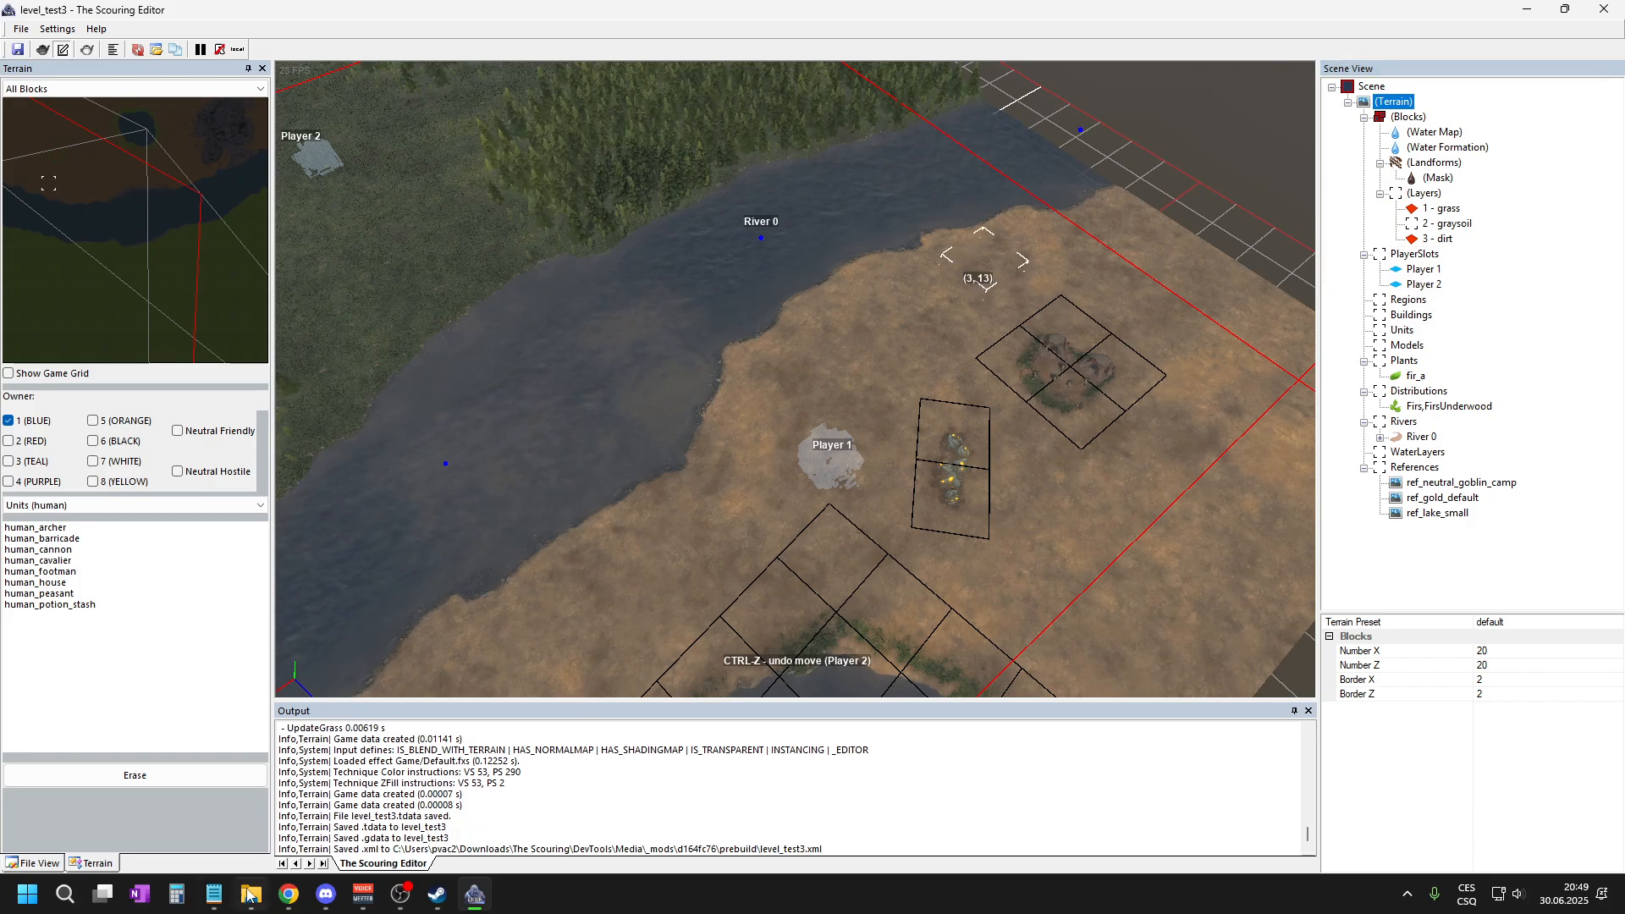
pyautogui.click(250, 895)
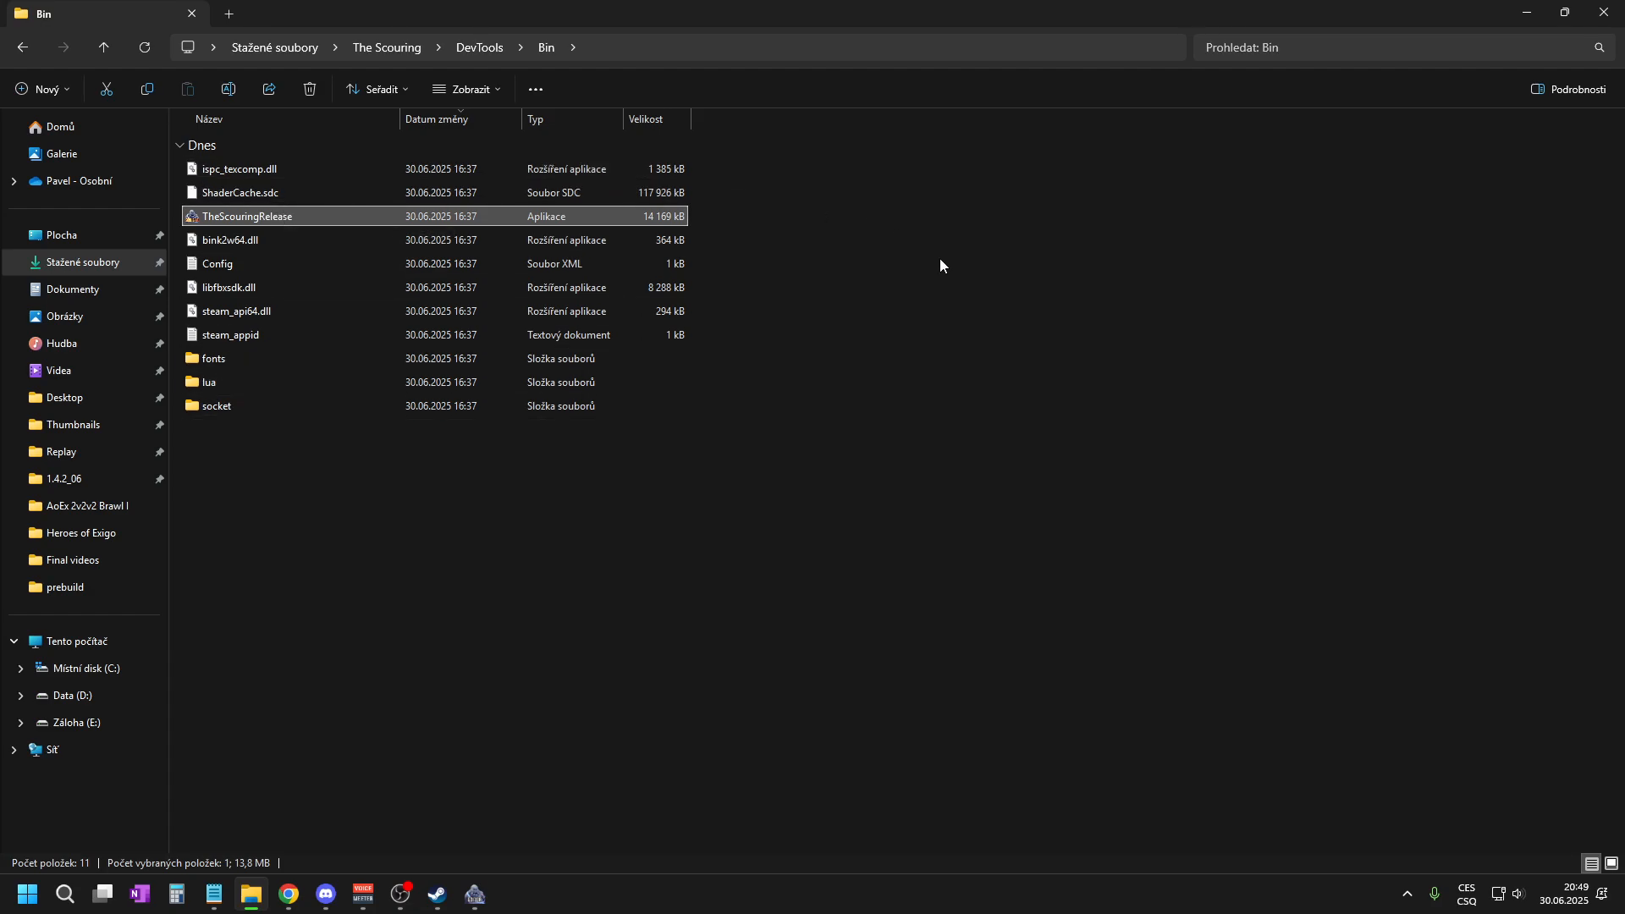
pyautogui.click(1528, 12)
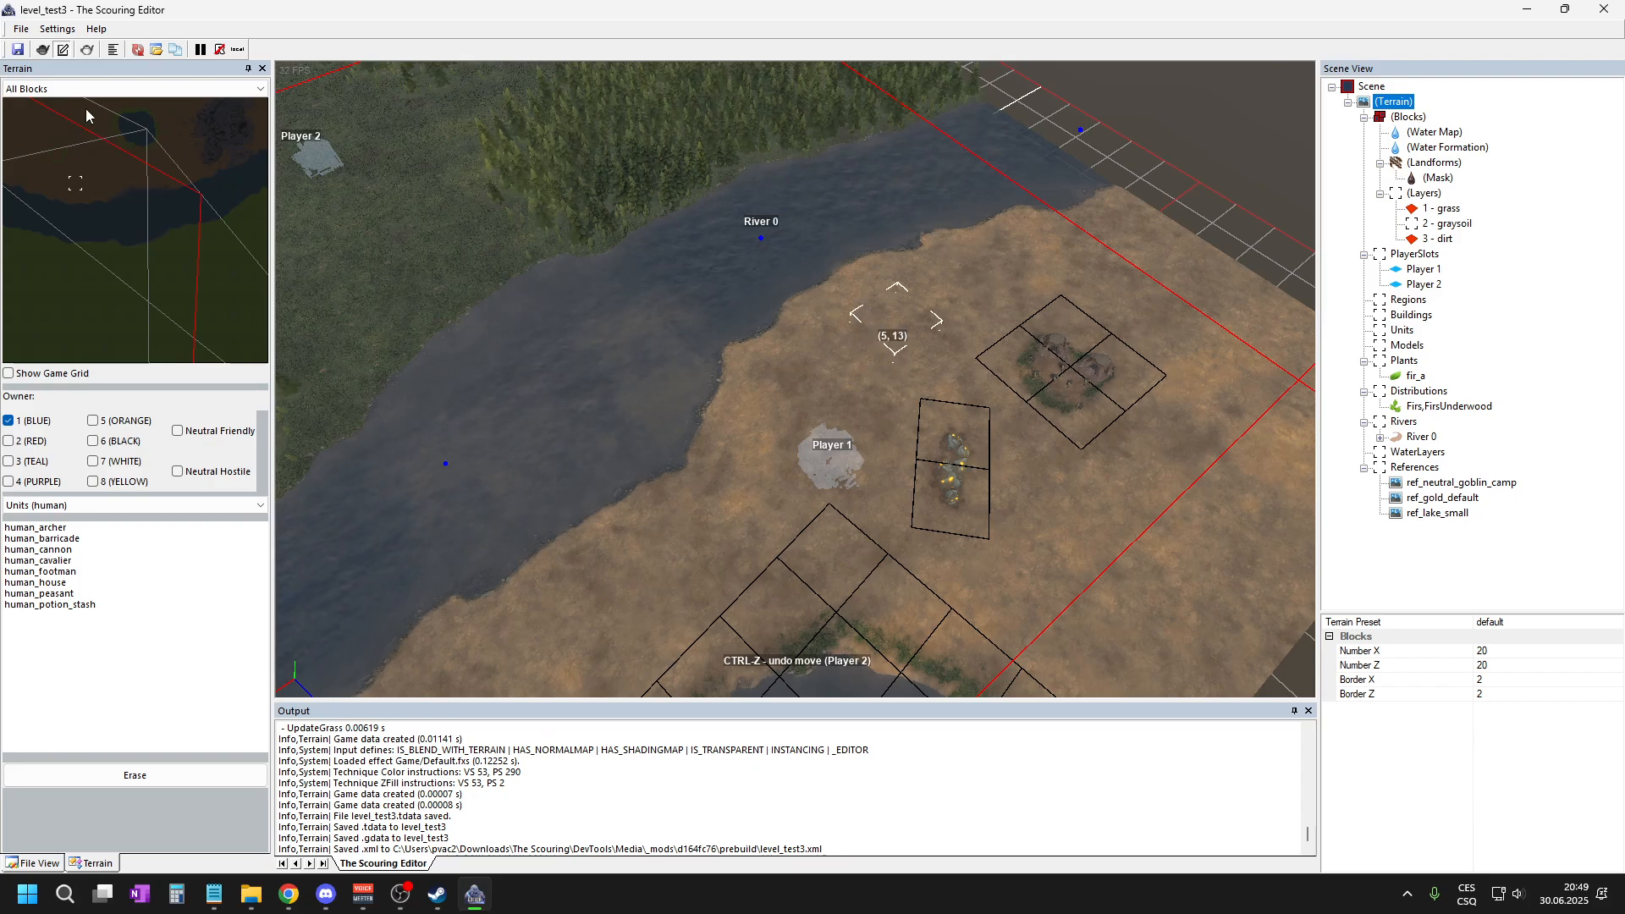
pyautogui.click(20, 29)
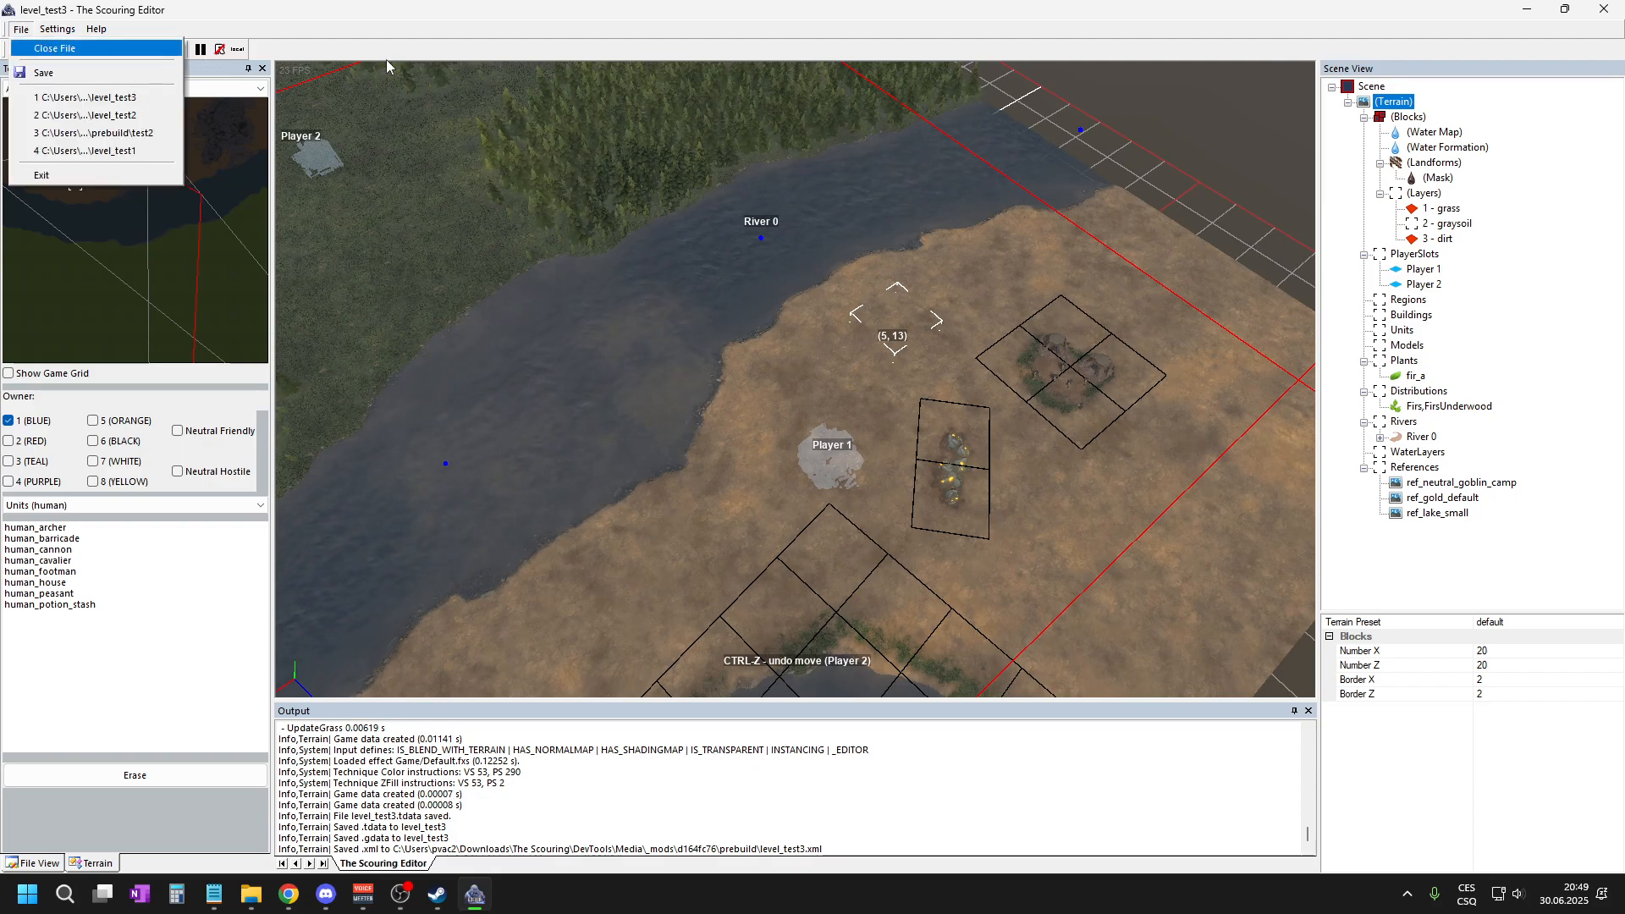
pyautogui.click(20, 30)
pyautogui.click(20, 34)
pyautogui.click(20, 33)
pyautogui.click(20, 30)
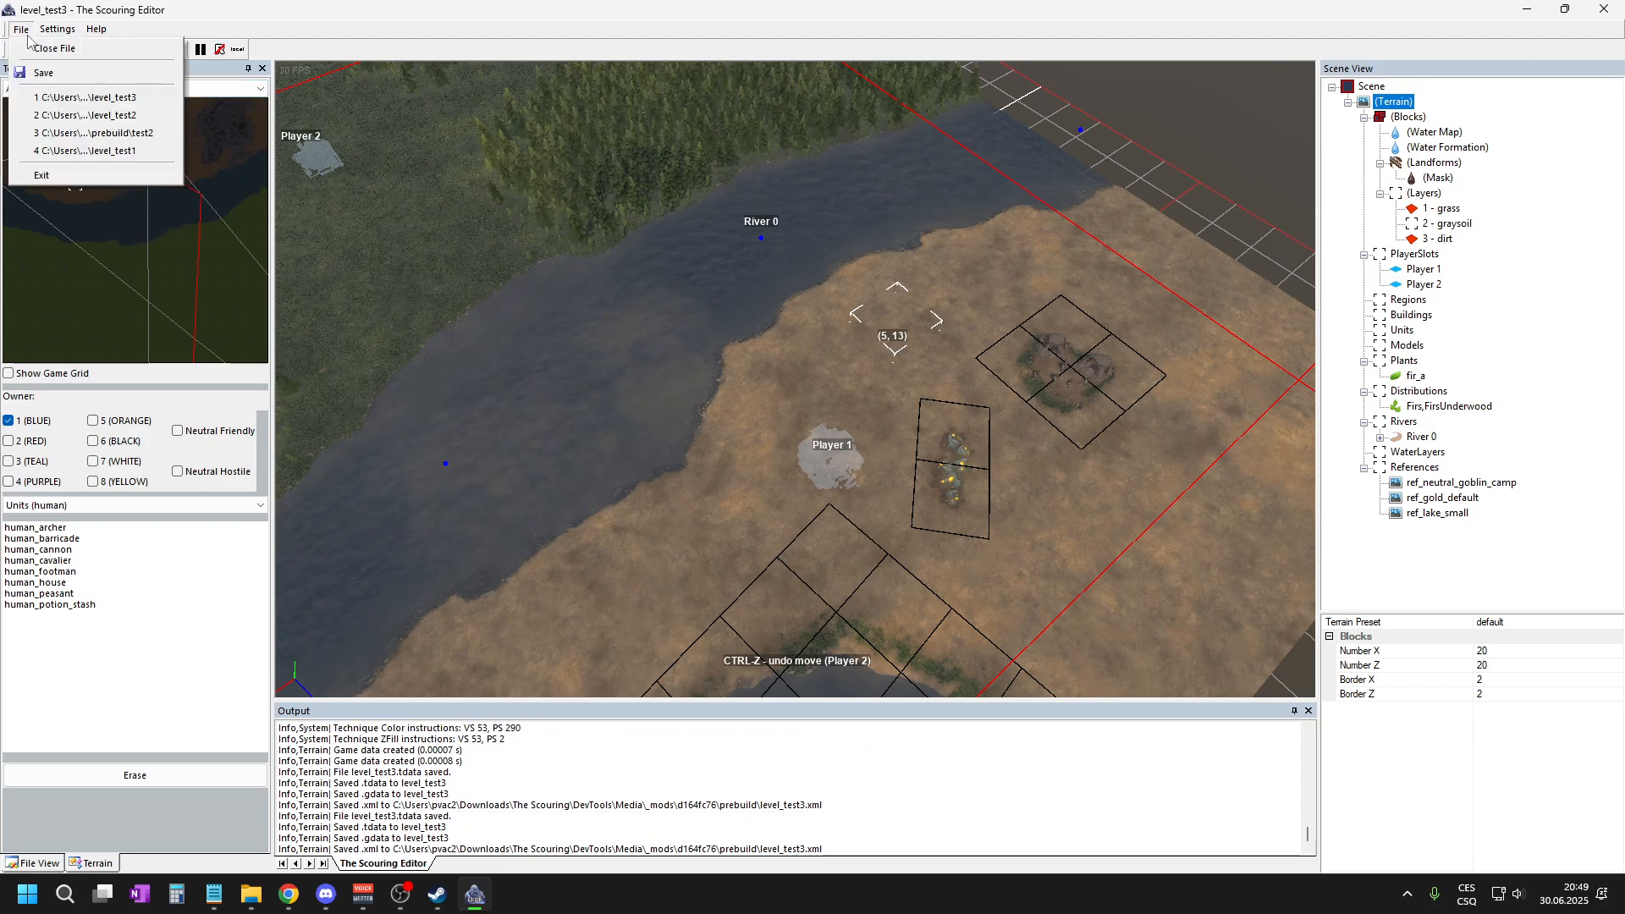
pyautogui.click(42, 49)
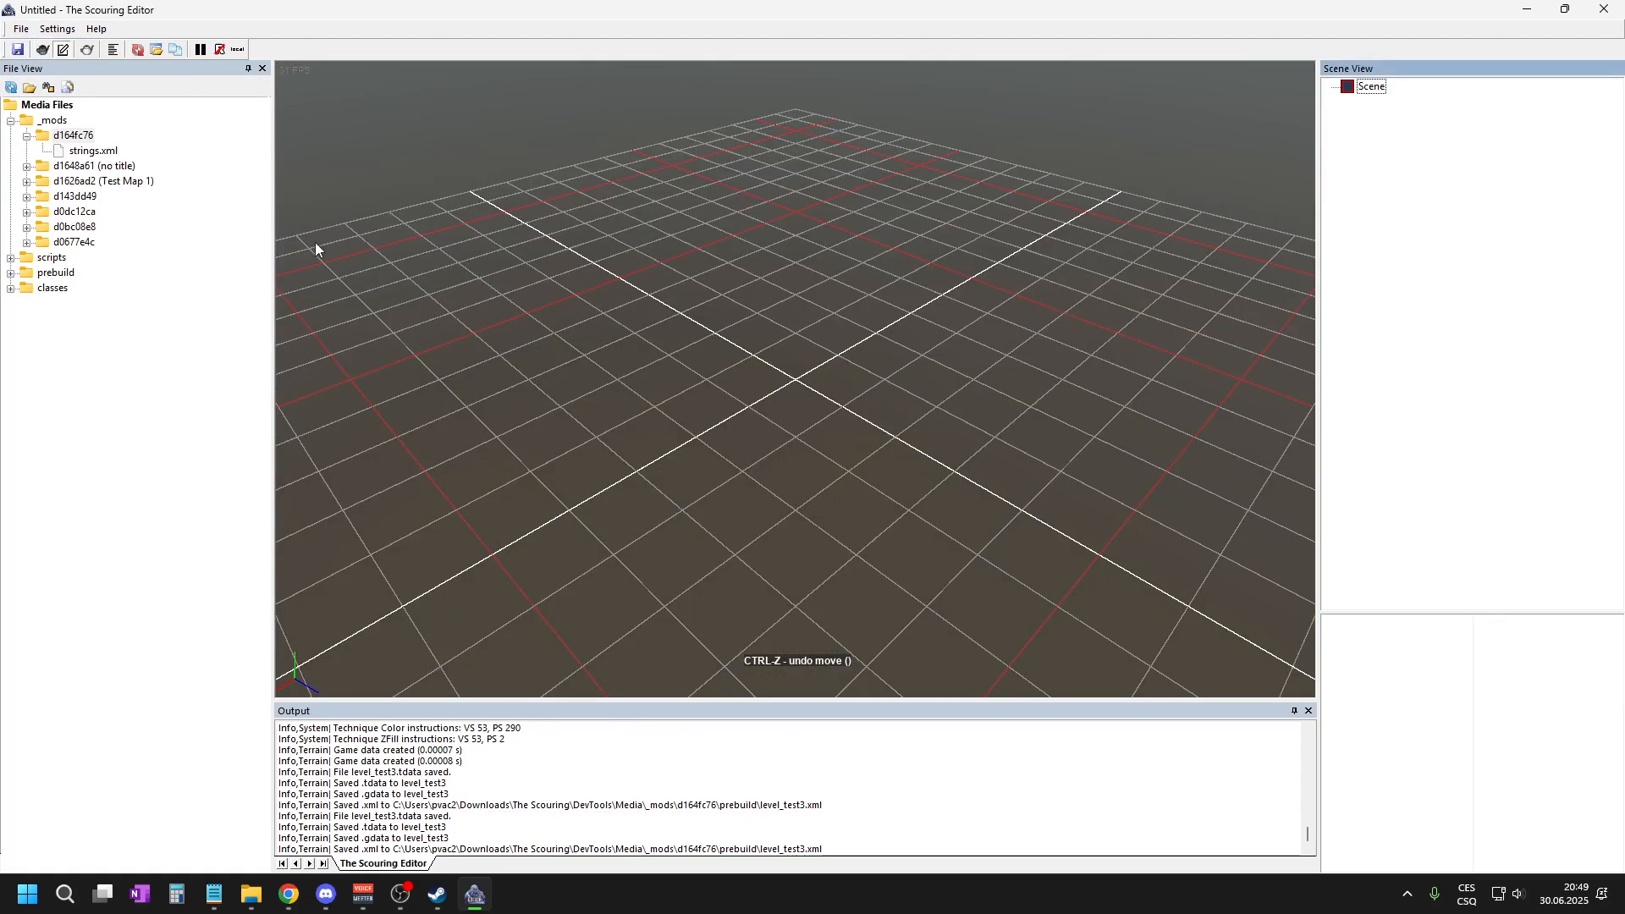
# - Publish the d164fc76 mod with the title Test 3, an autogenerated preview and a change note crediting its author
pyautogui.click(48, 139)
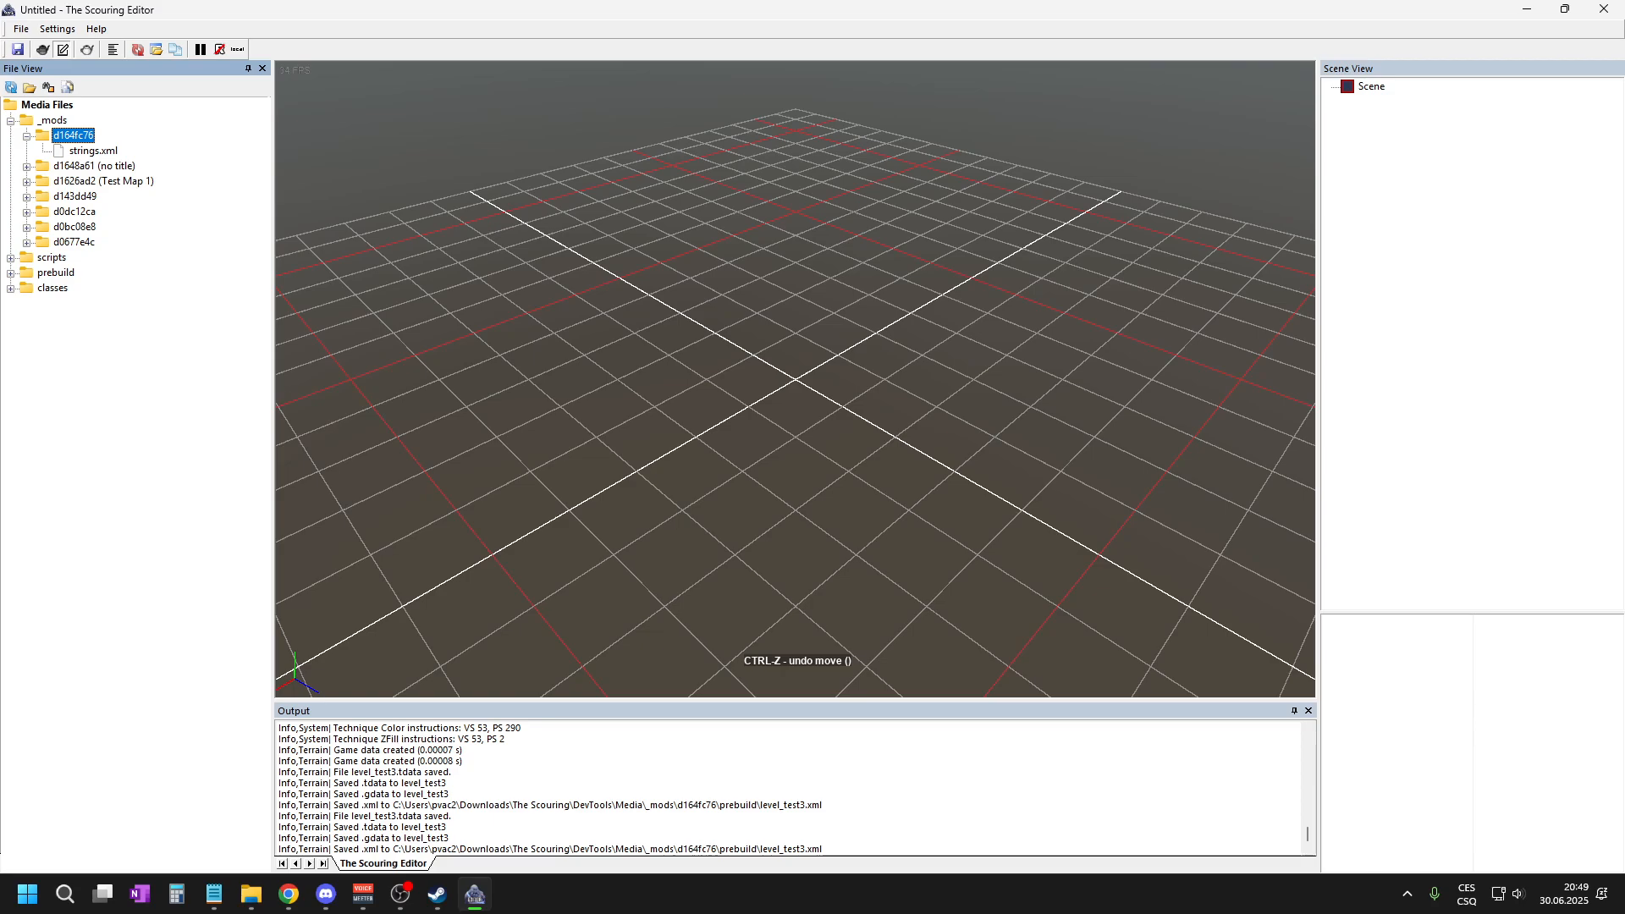
pyautogui.rightClick(72, 140)
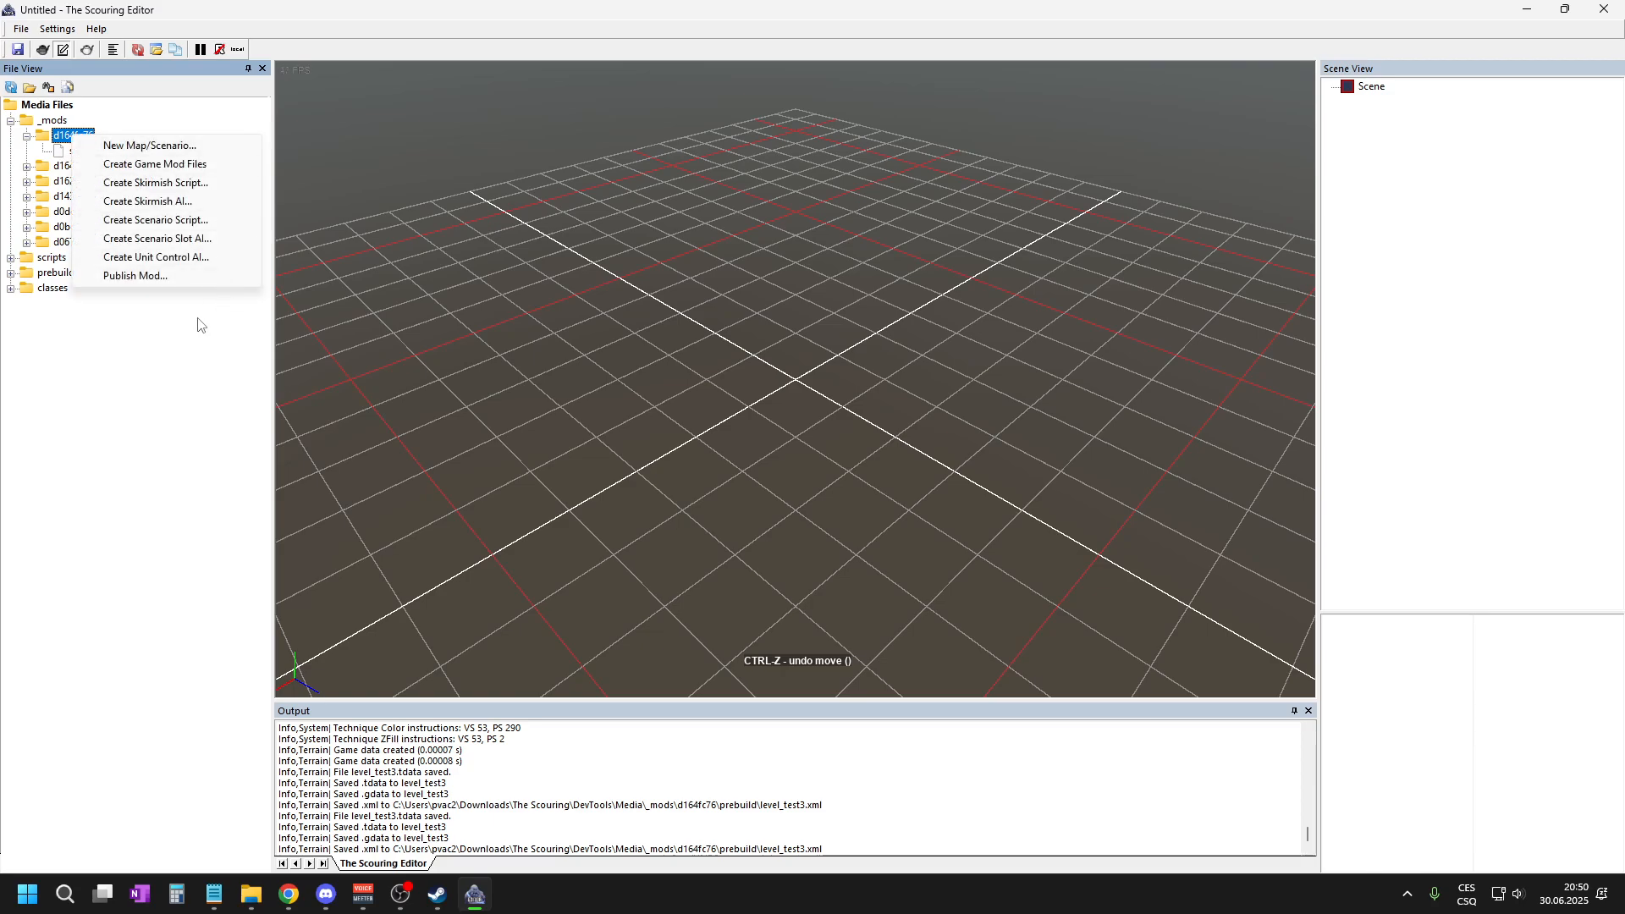
pyautogui.click(149, 276)
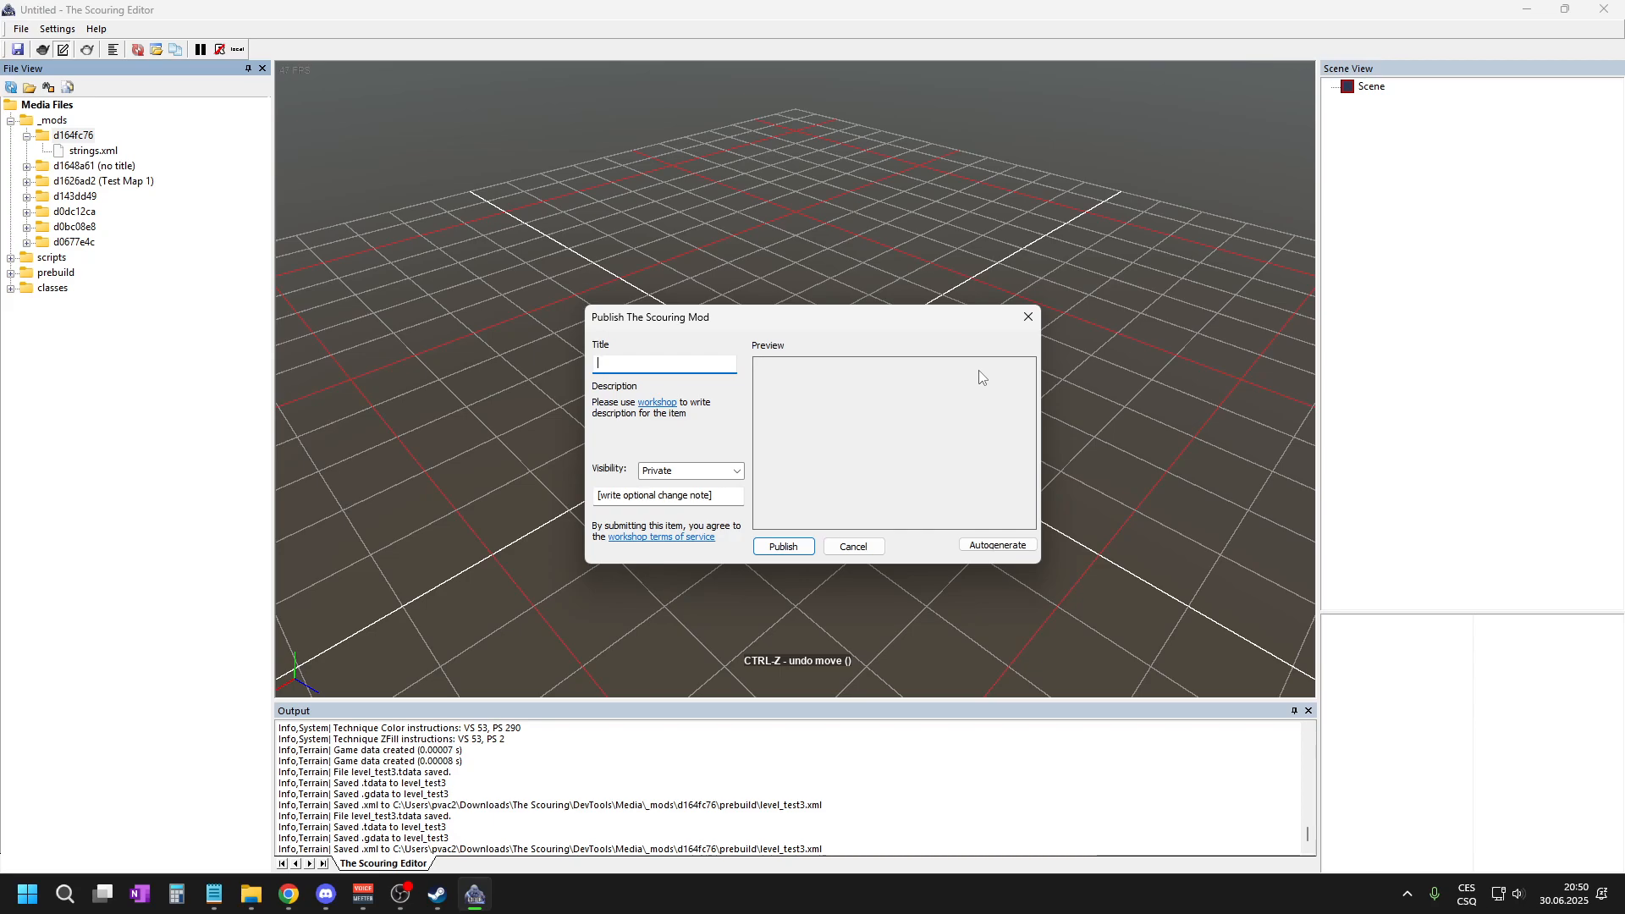
pyautogui.write('Test 3')
pyautogui.click(991, 549)
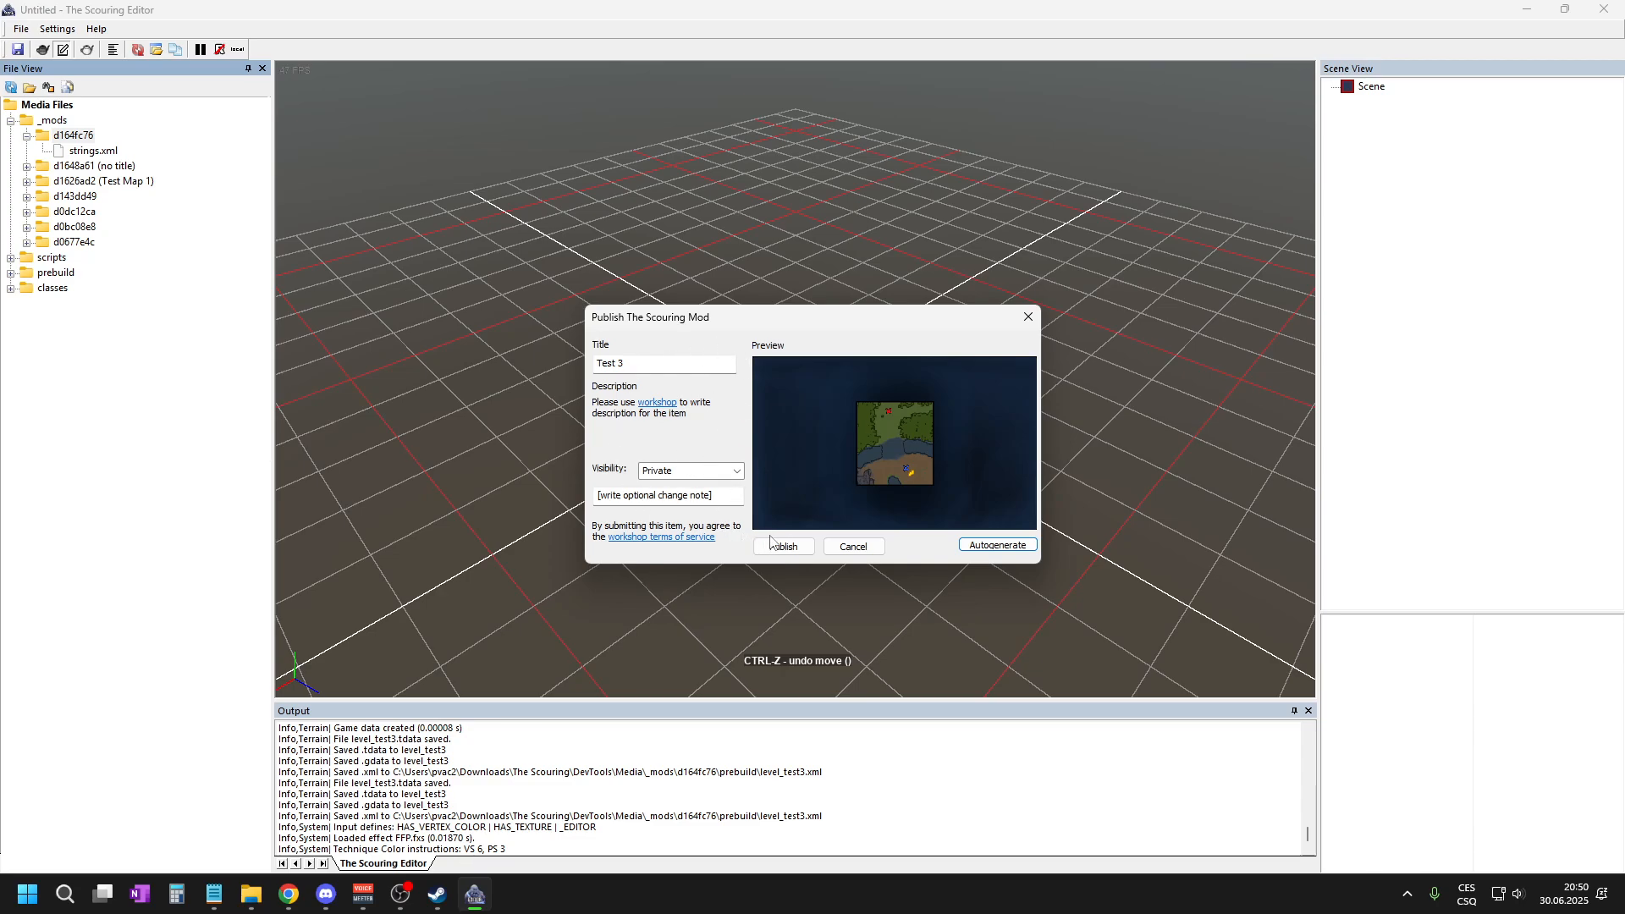
pyautogui.click(701, 494)
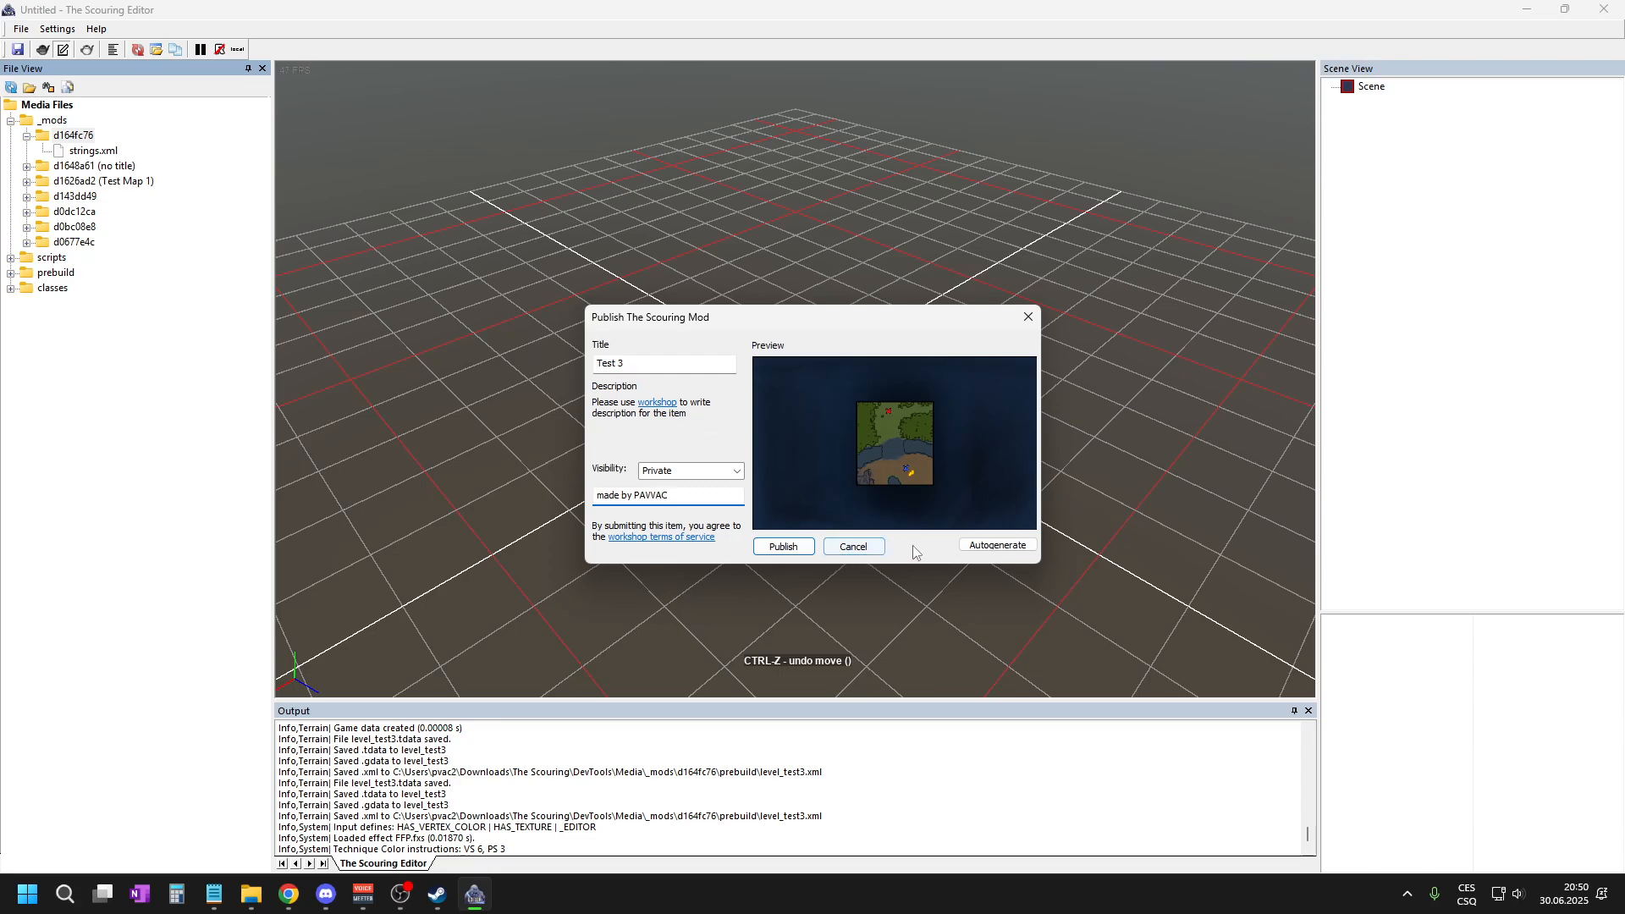
pyautogui.click(787, 548)
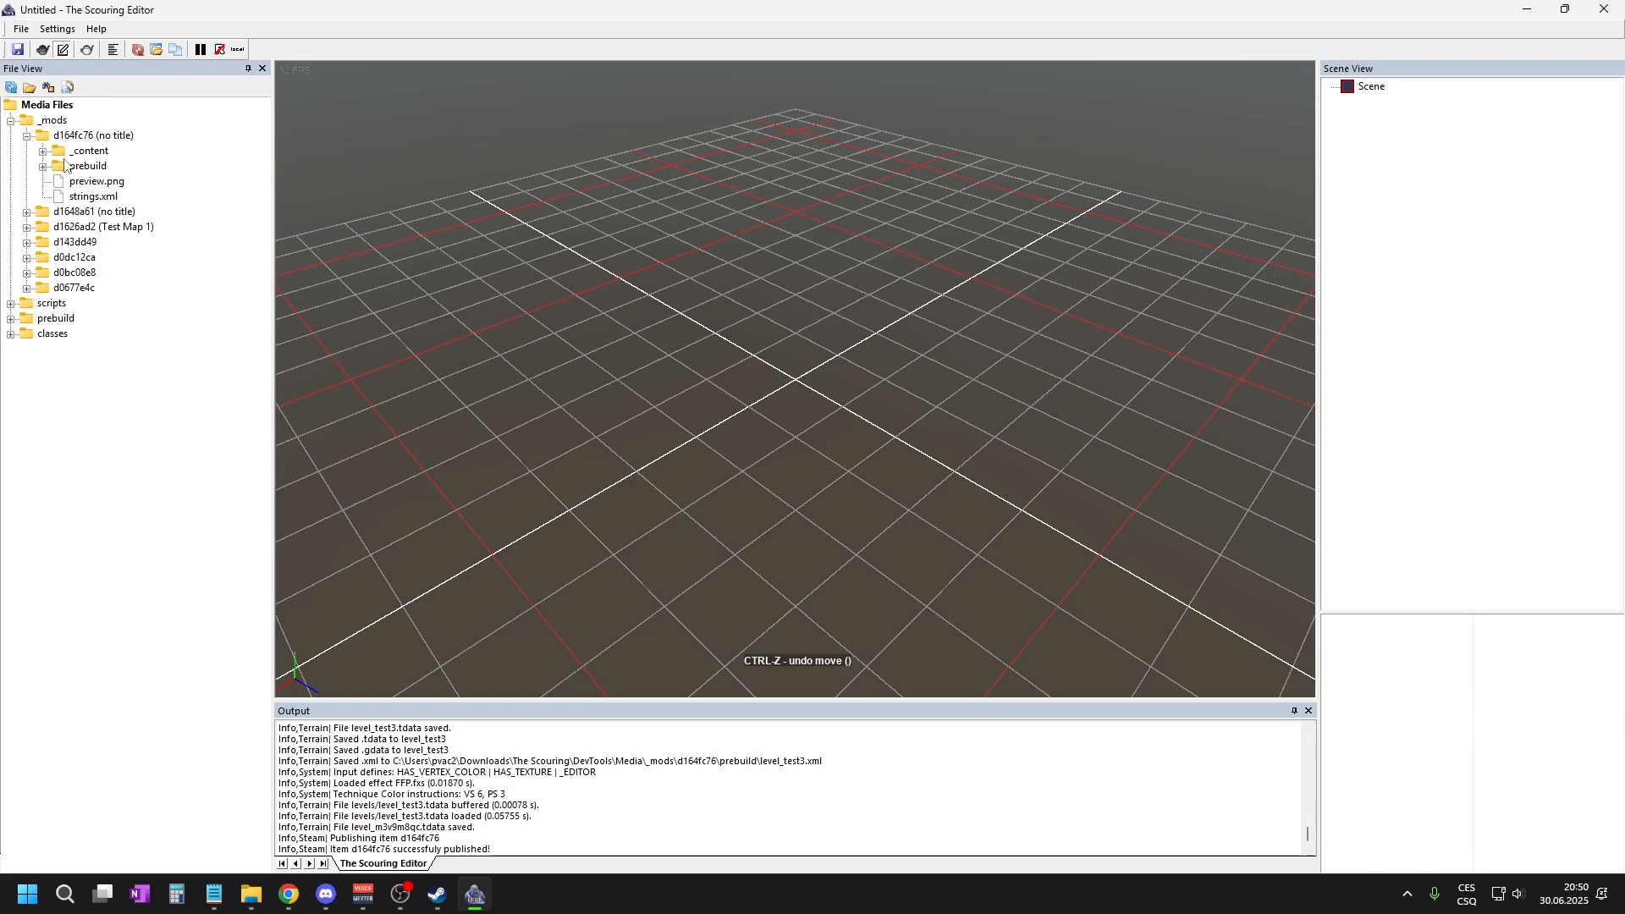
# - Close the map editor and relaunch it from the BinEditor folder inside DevTools
pyautogui.click(94, 137)
pyautogui.click(1598, 9)
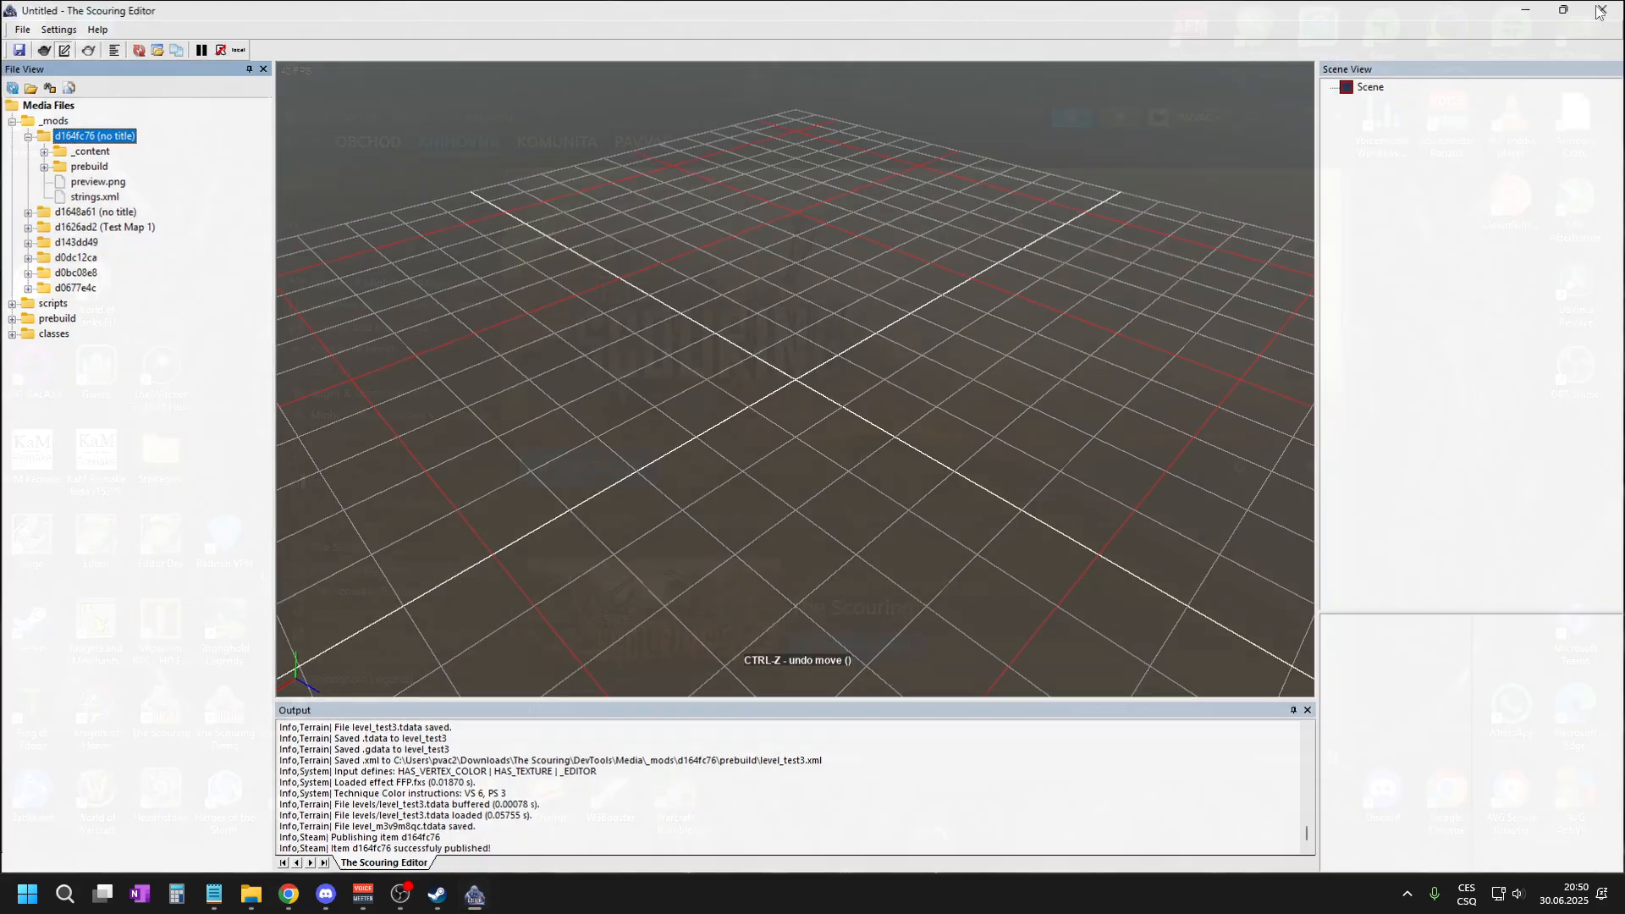
pyautogui.click(256, 894)
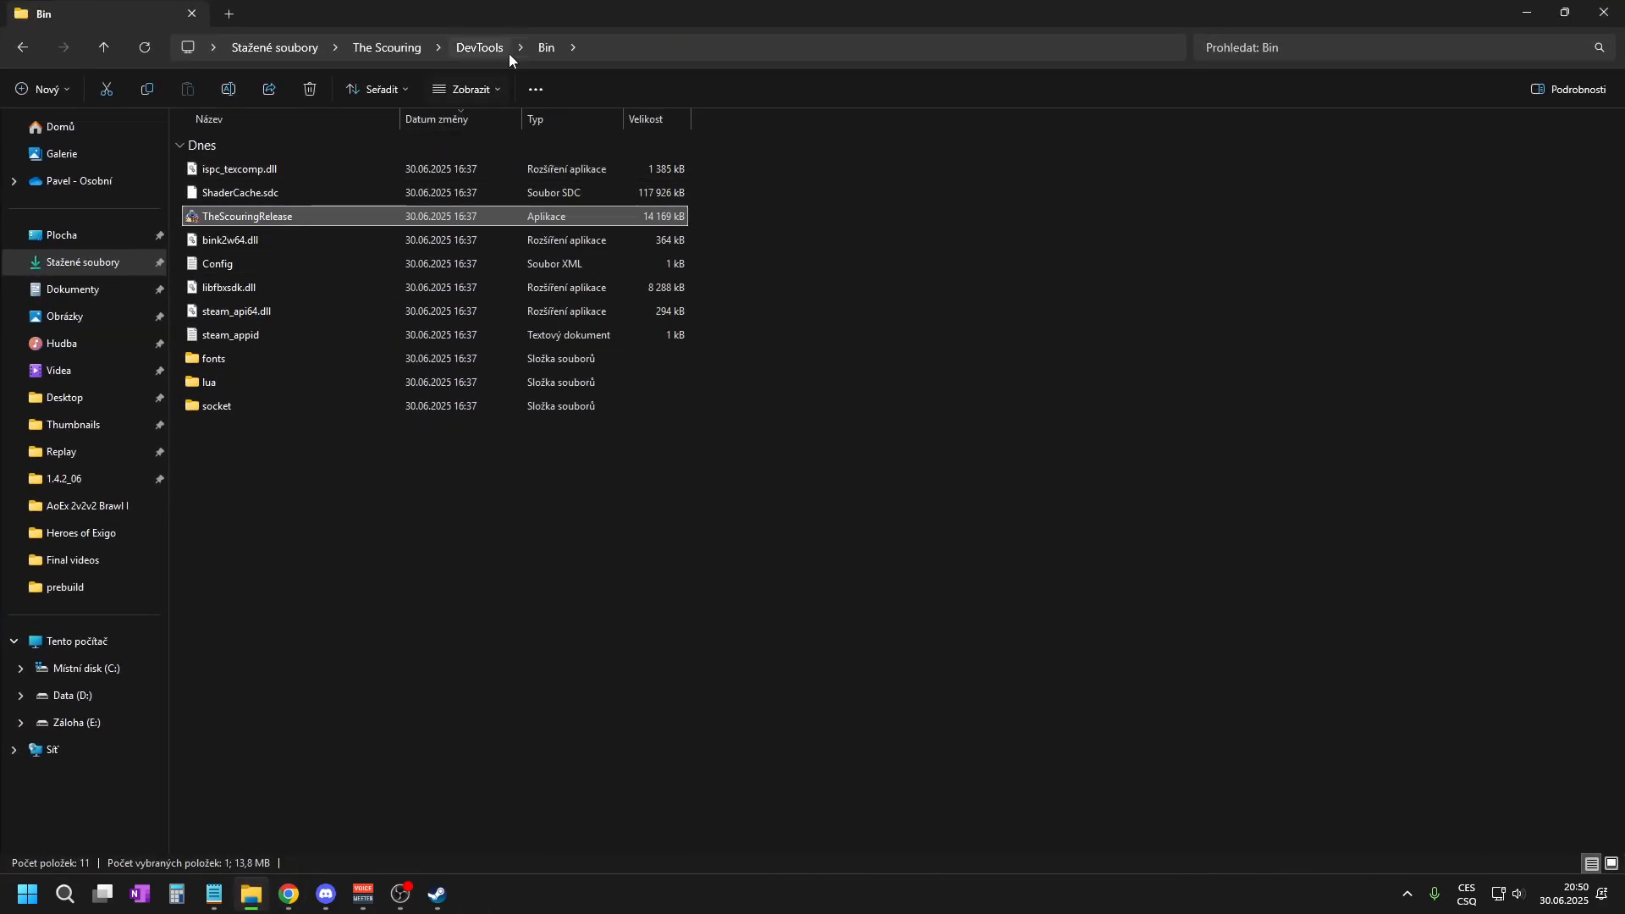
pyautogui.click(471, 47)
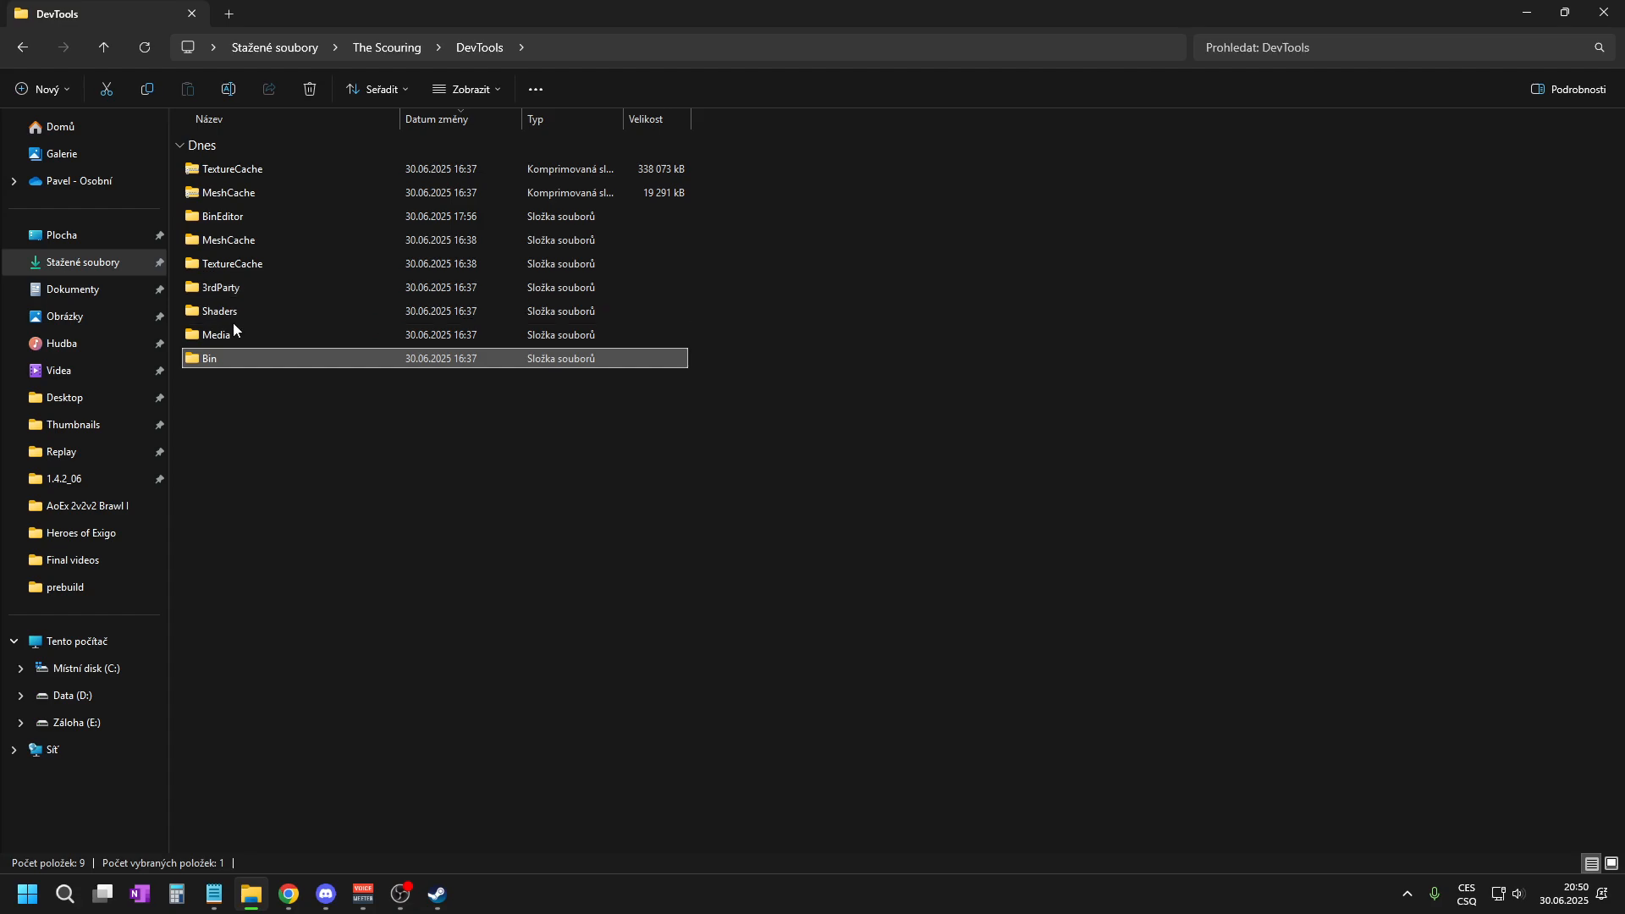
pyautogui.doubleClick(254, 217)
pyautogui.doubleClick(303, 336)
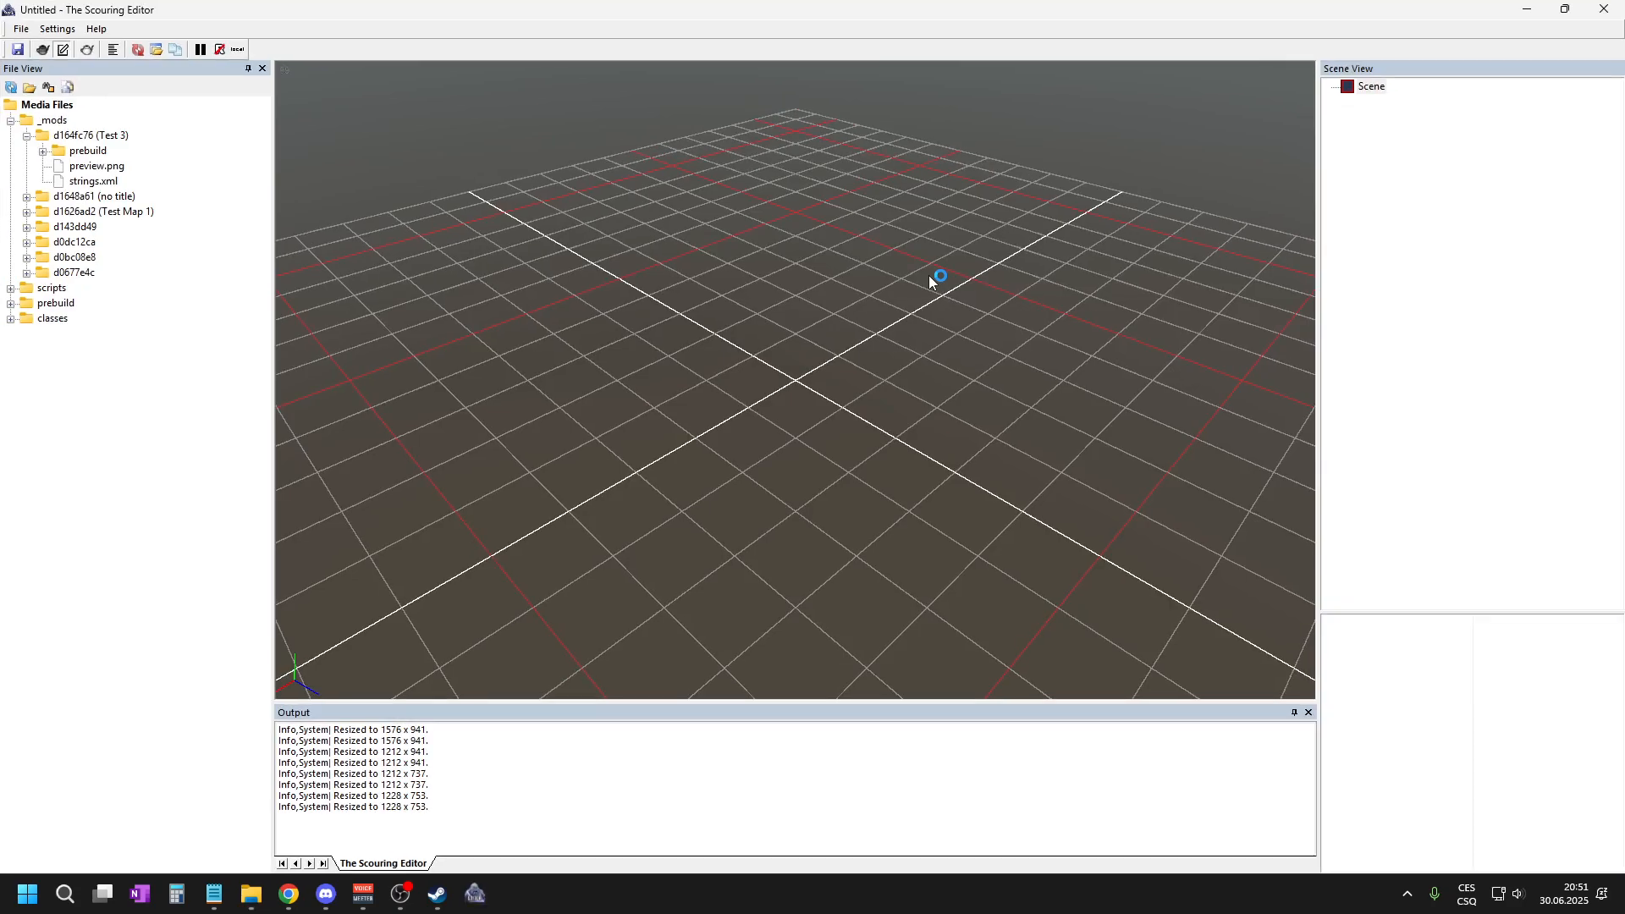
# - Inspect the contents of the published d164fc76 mod folder, including its prebuild subfolder, and compare it with the neighbouring mod folders
pyautogui.click(99, 136)
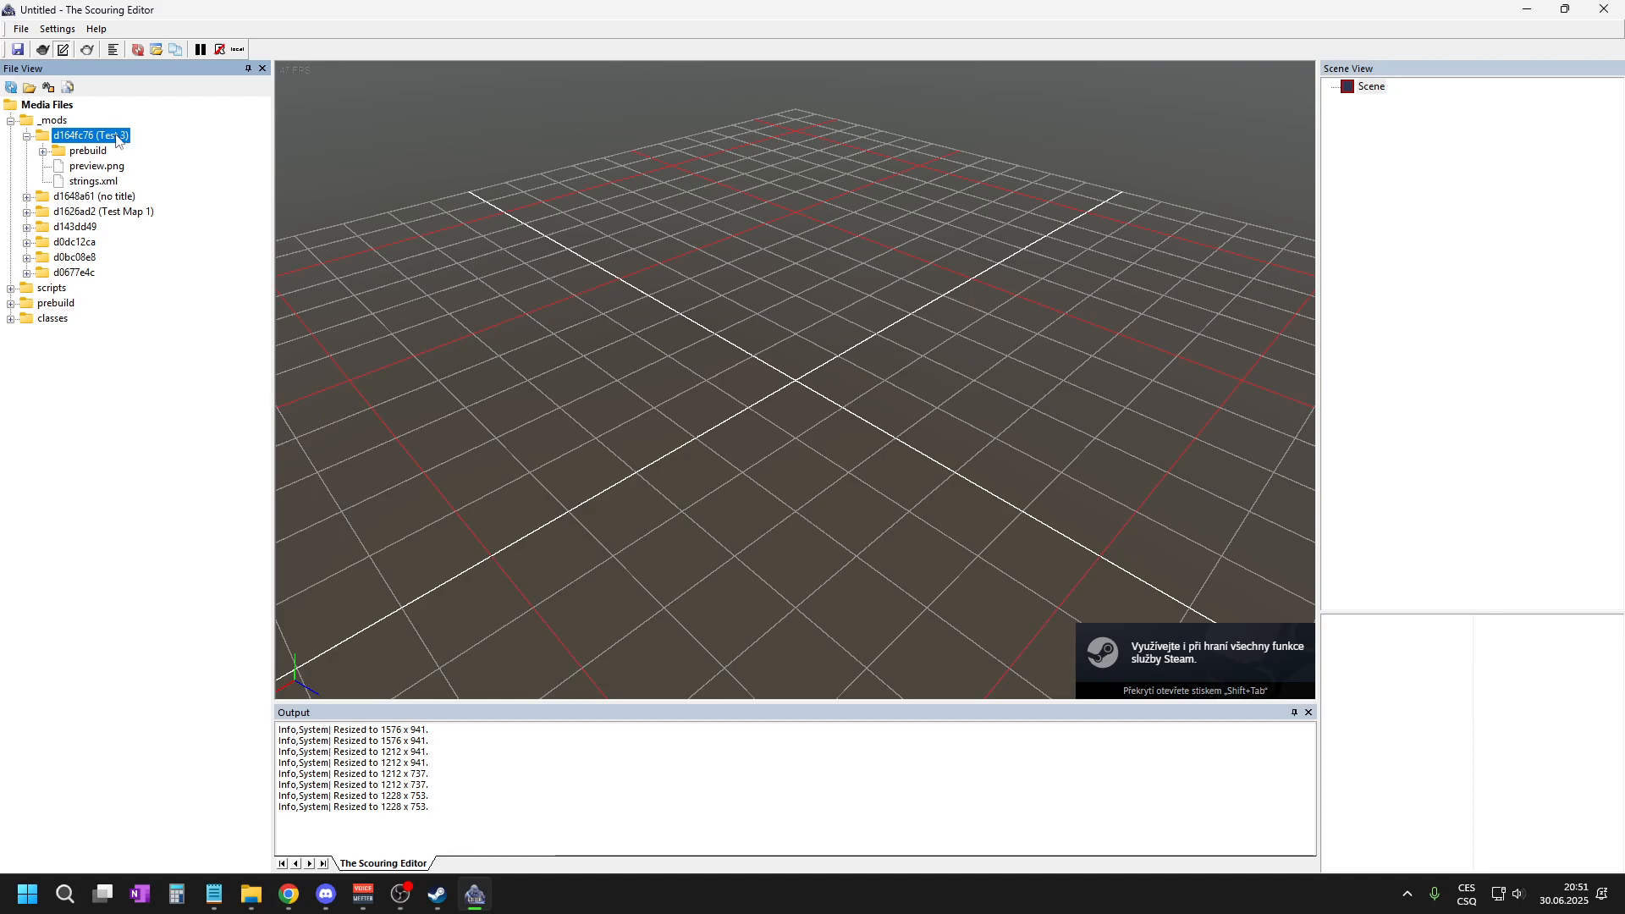
pyautogui.click(43, 151)
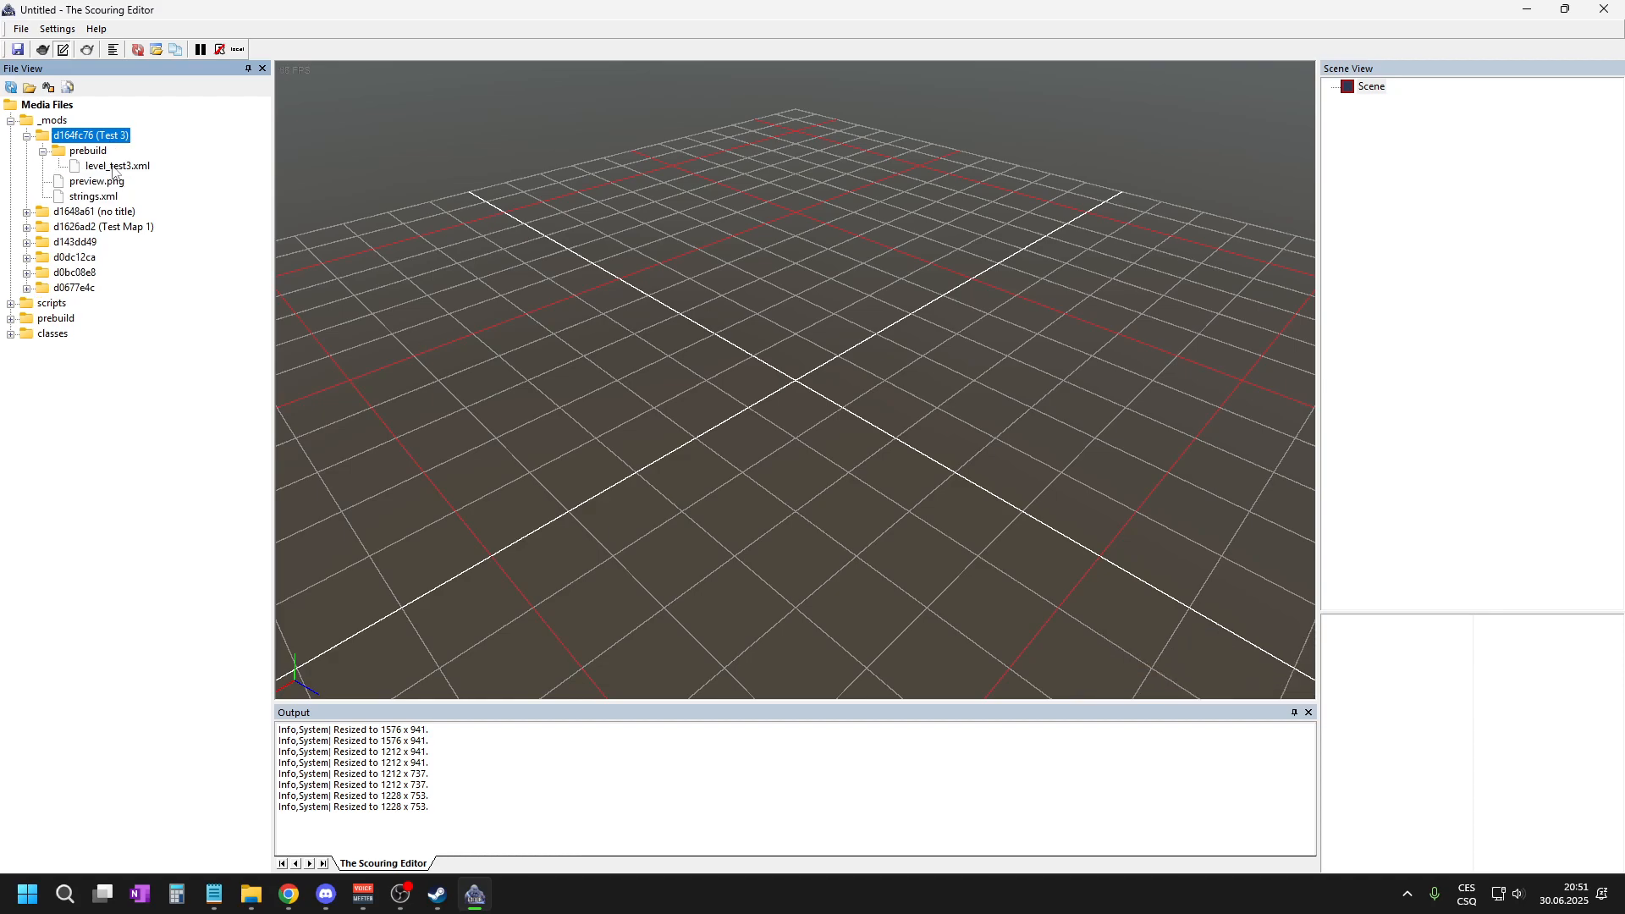
pyautogui.click(48, 153)
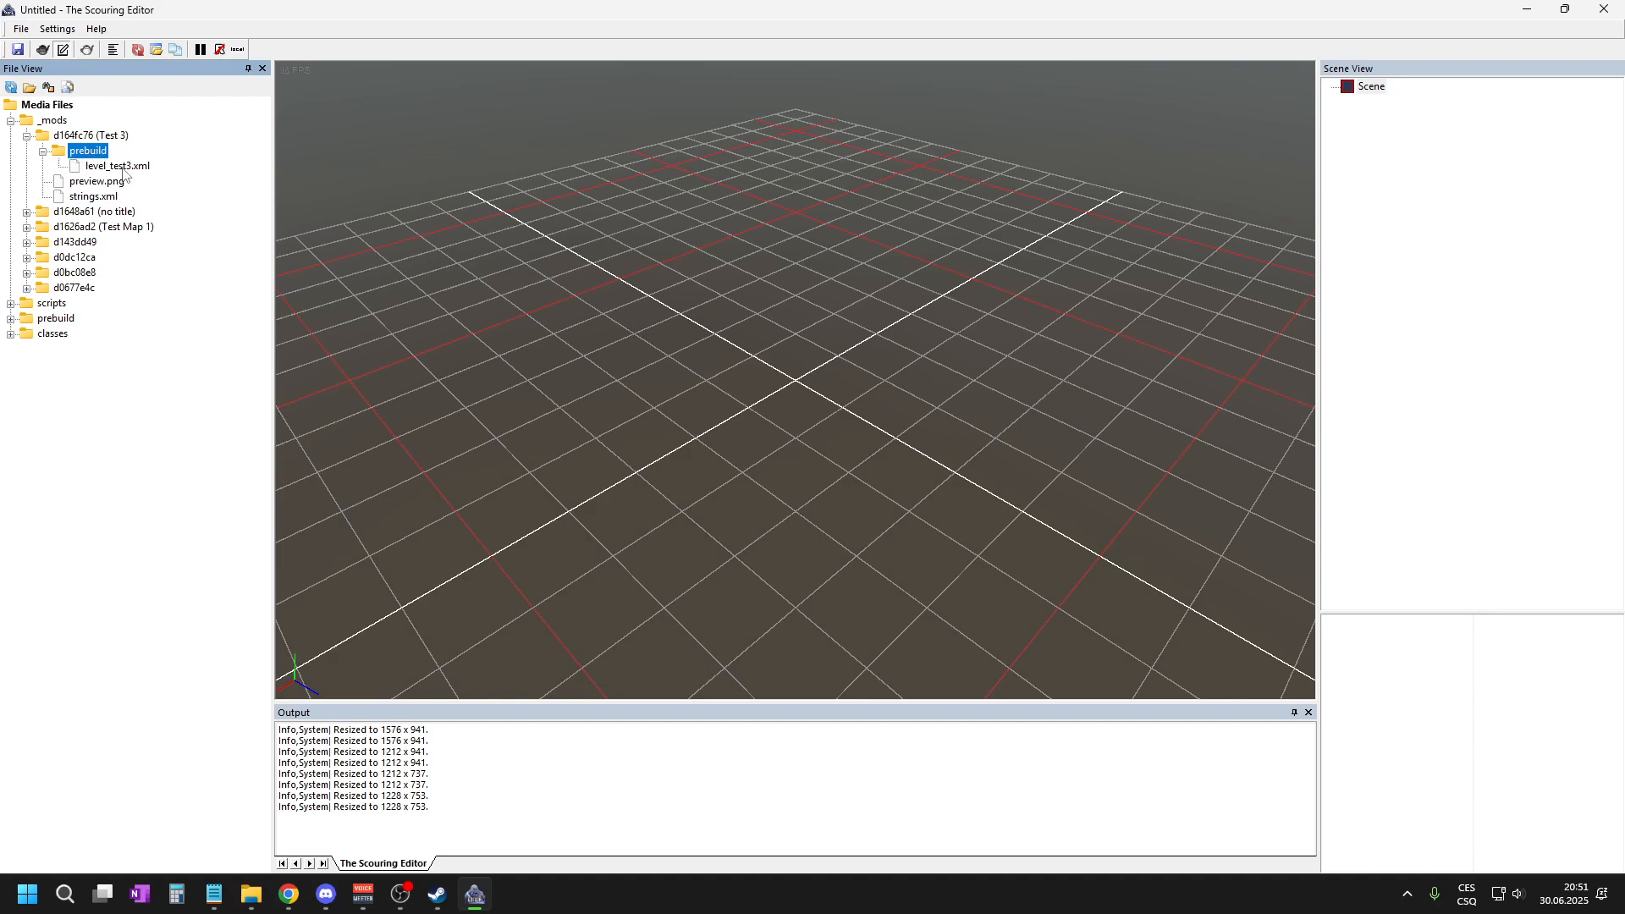
pyautogui.click(121, 167)
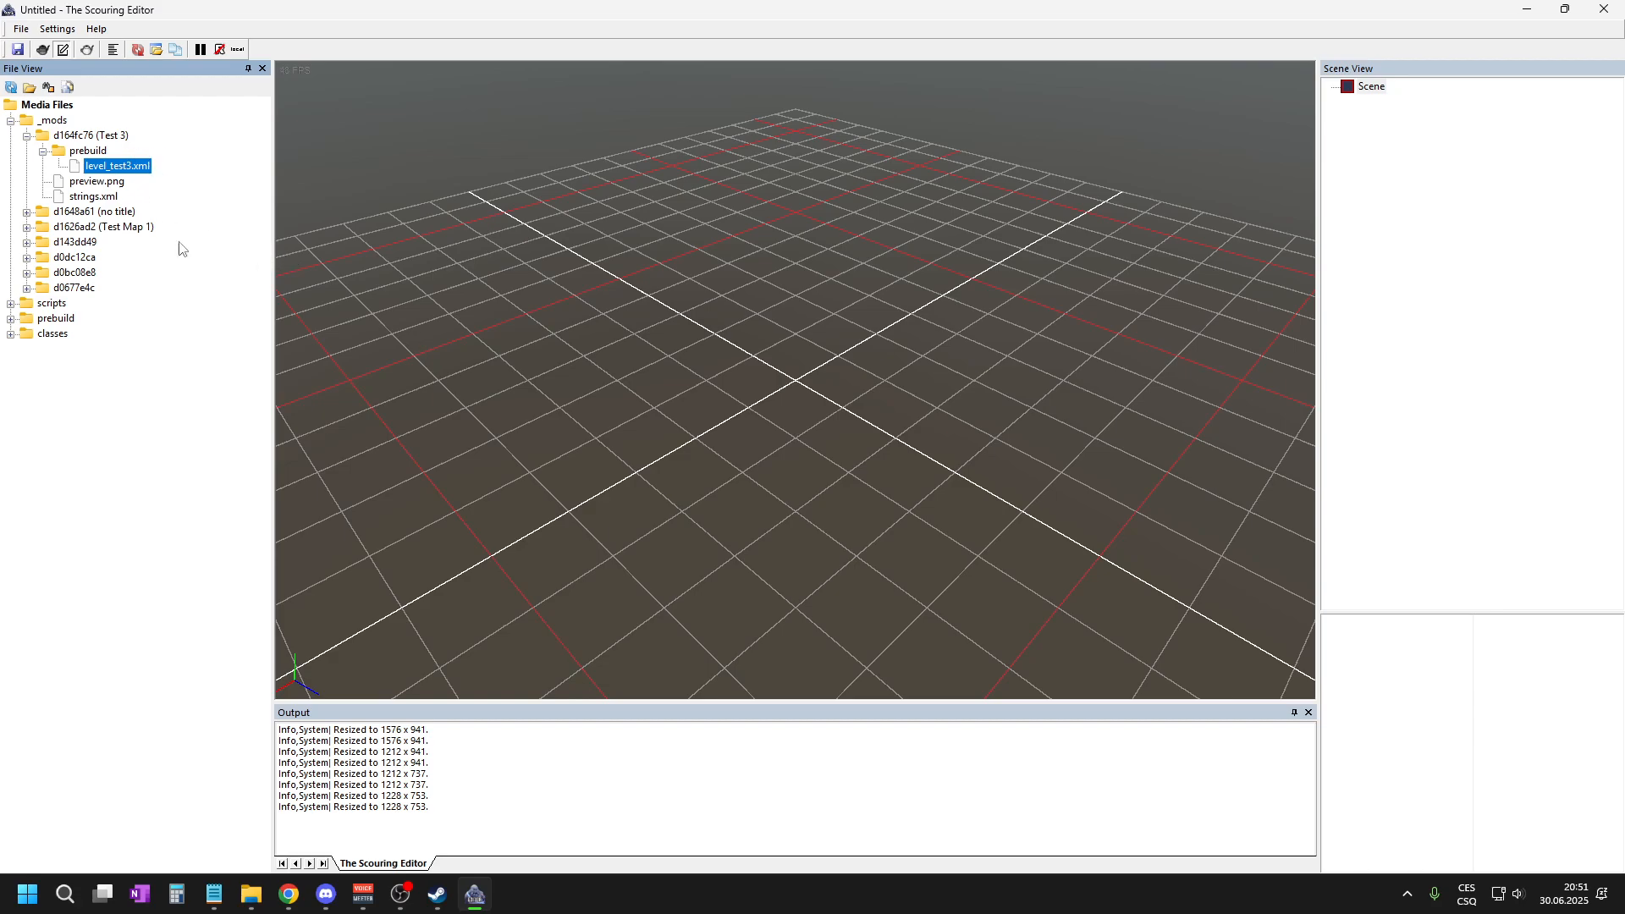
pyautogui.click(87, 198)
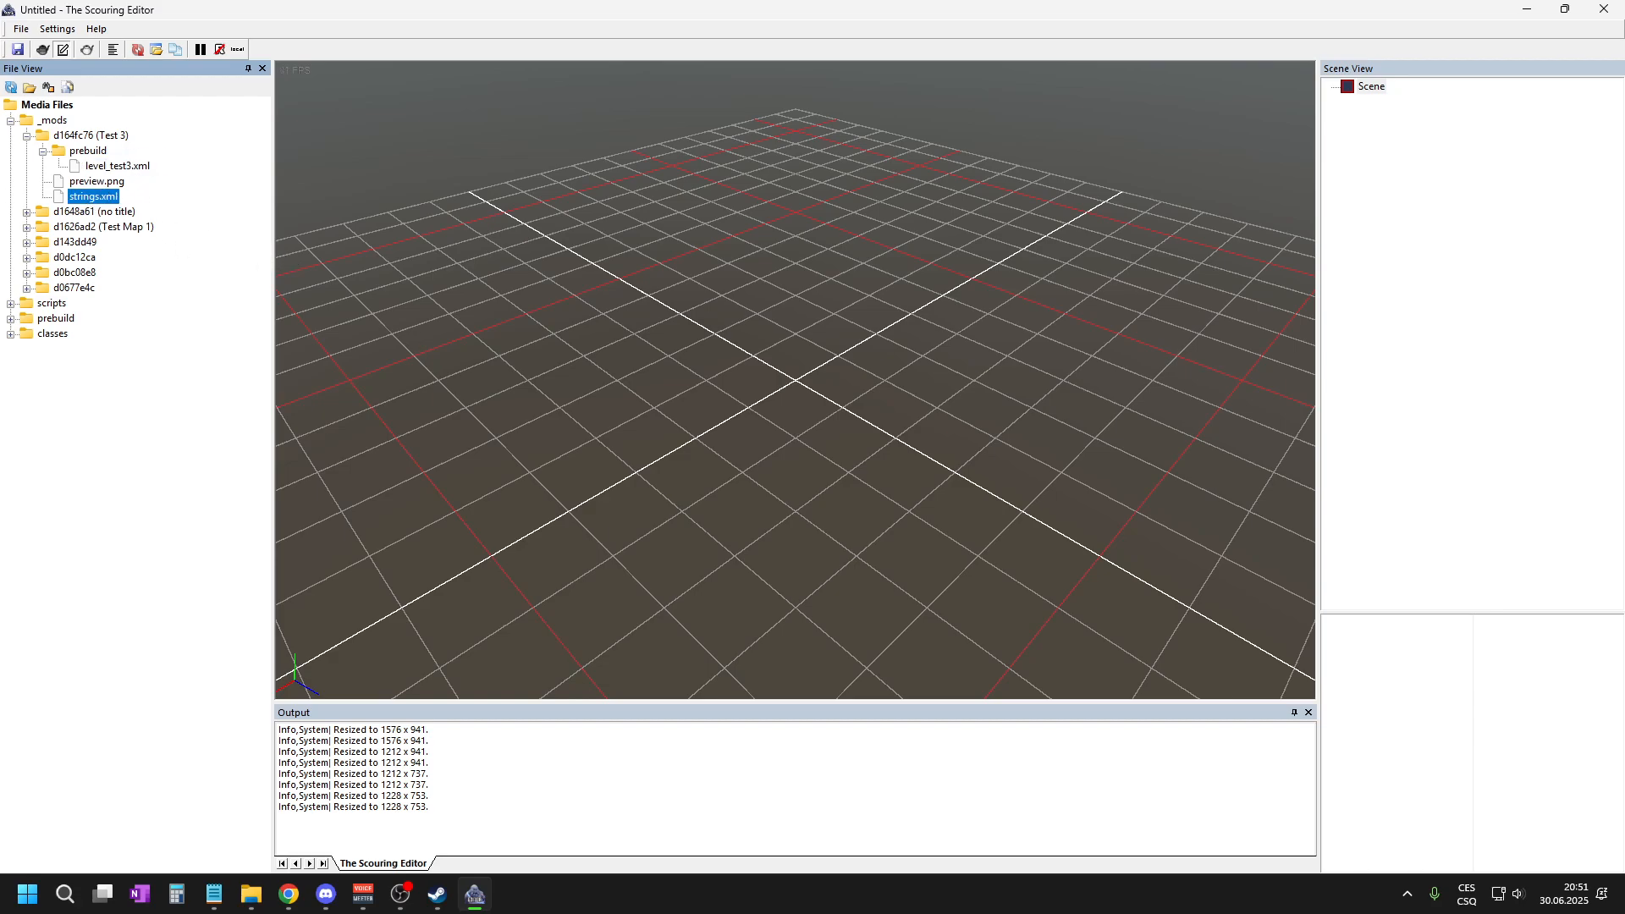
pyautogui.click(27, 136)
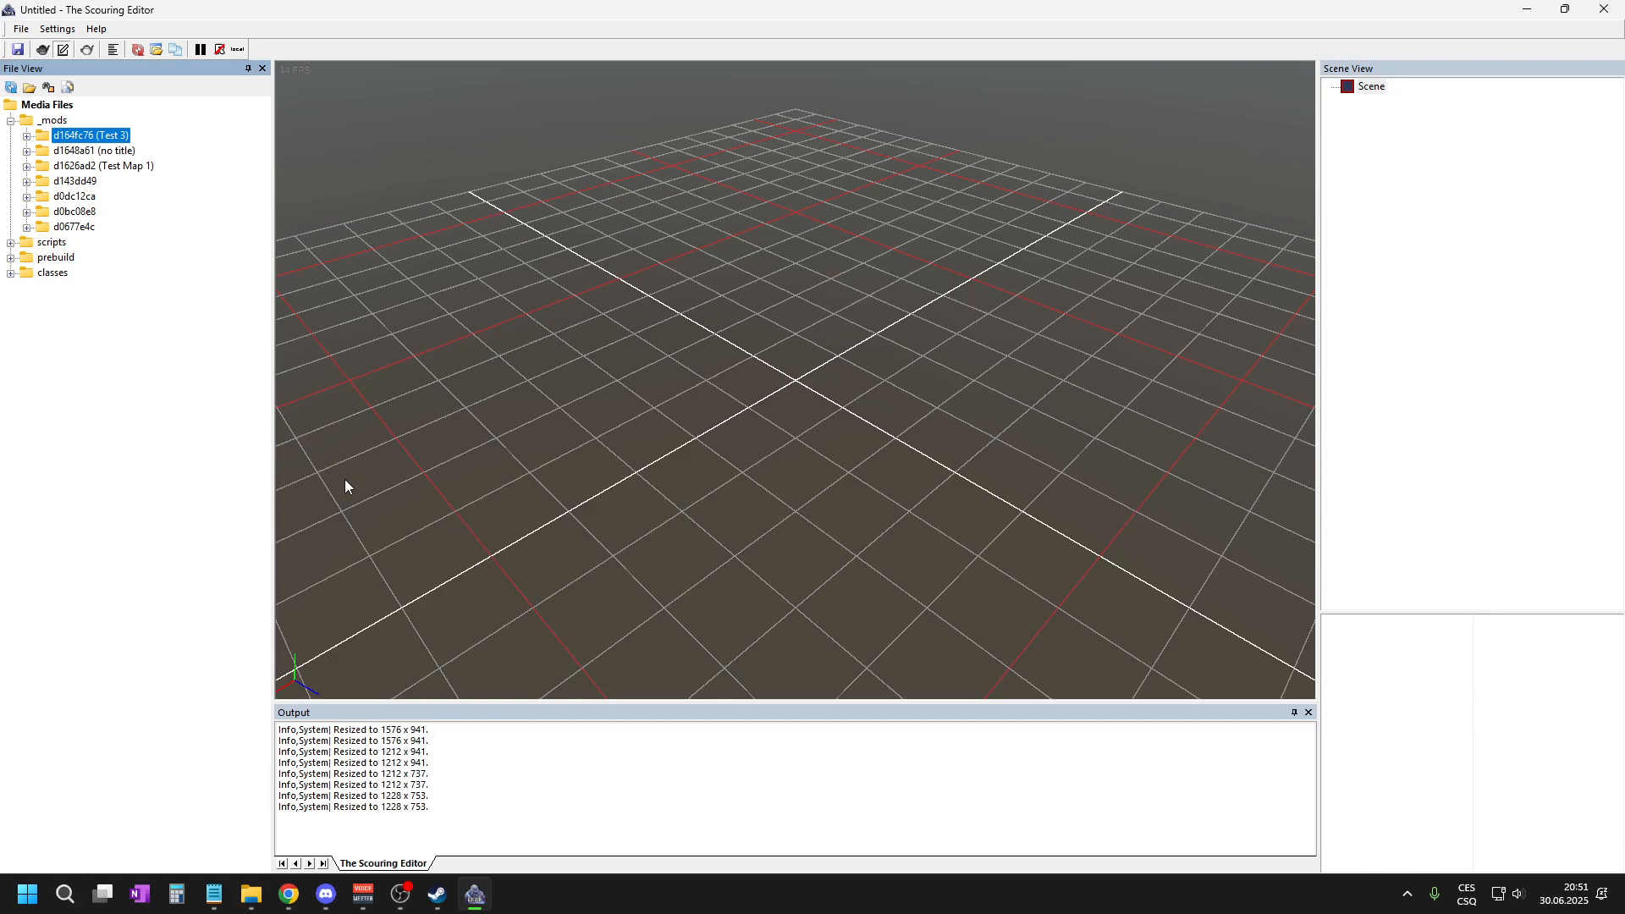
pyautogui.click(89, 152)
pyautogui.click(99, 169)
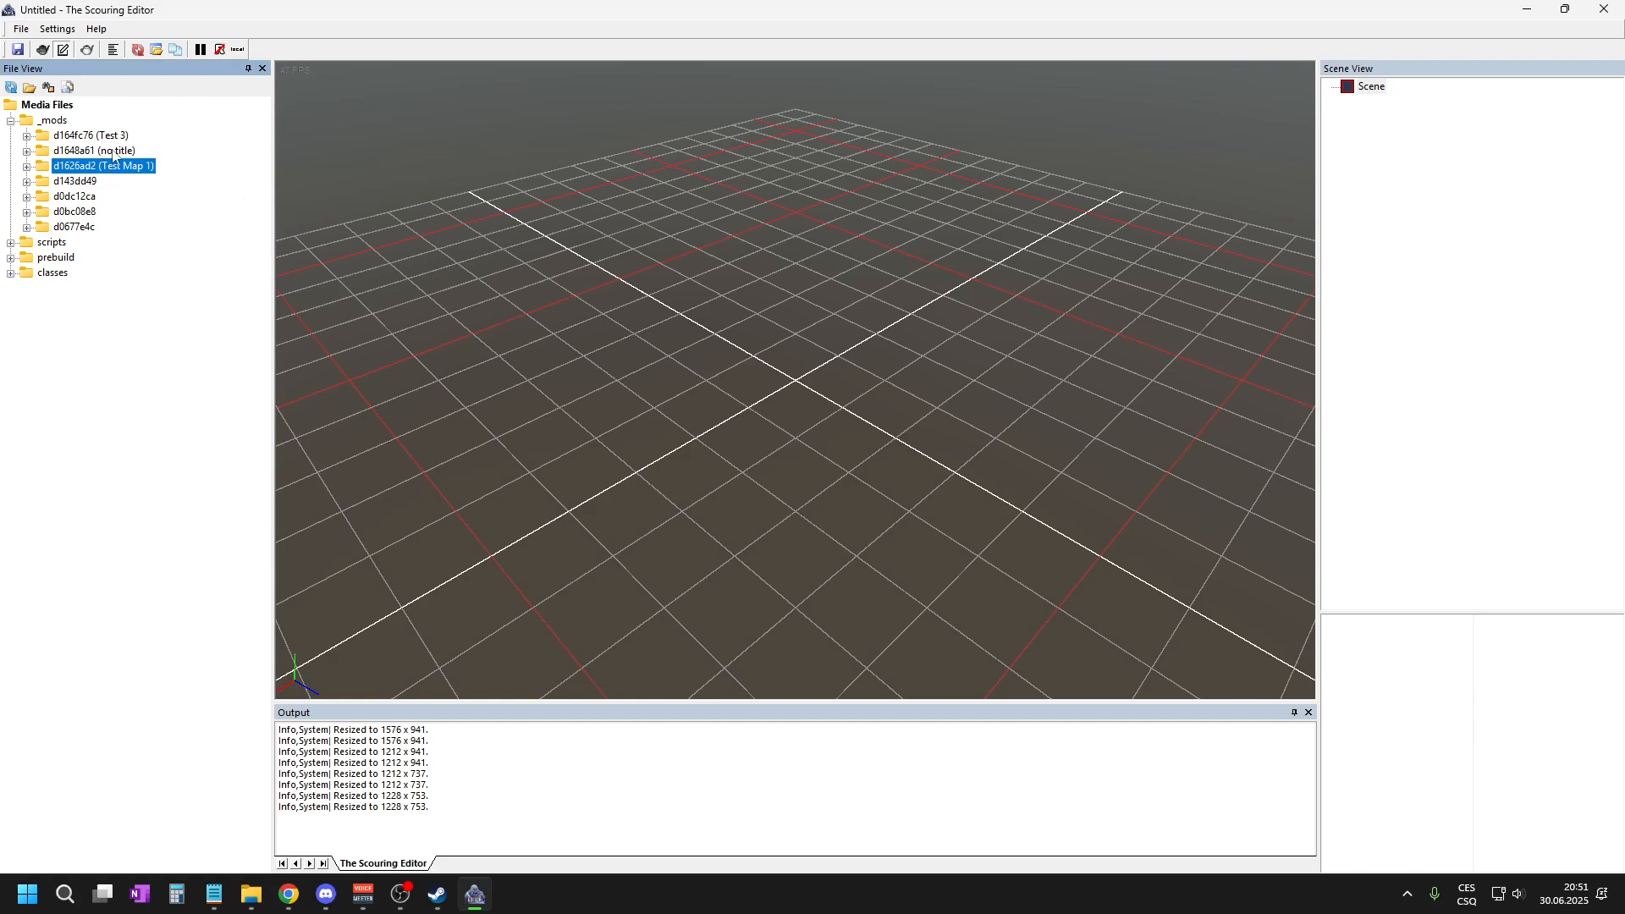
pyautogui.click(114, 137)
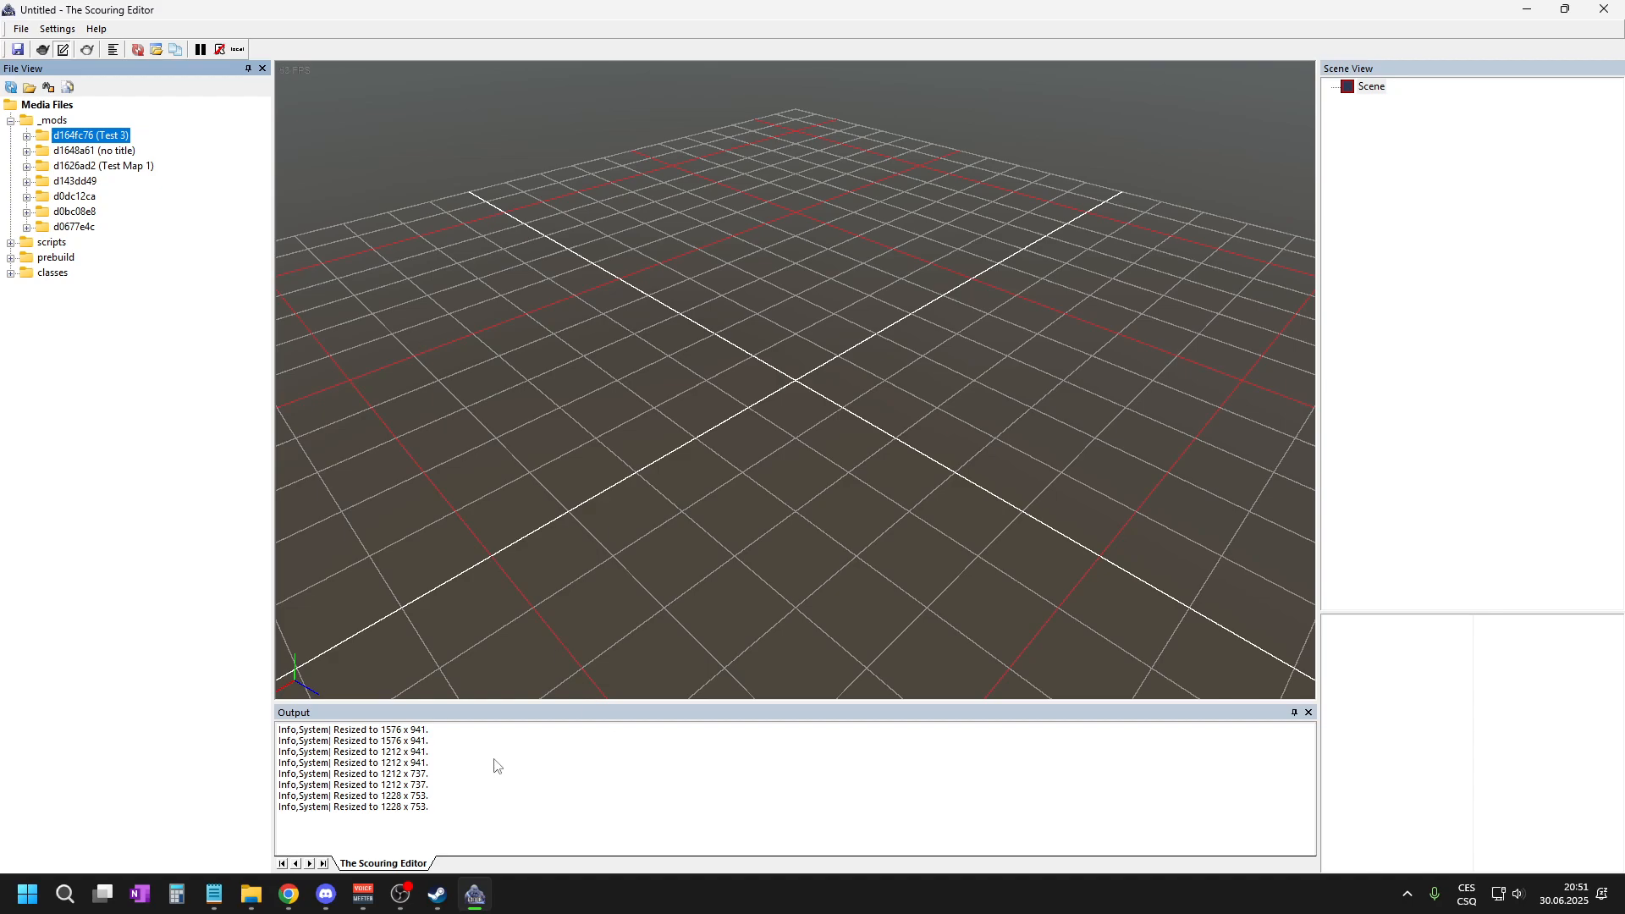
# - Switch to the Chrome window with the "steam scouring" search and open The Scouring's Steam store page from the results
pyautogui.moveTo(282, 902)
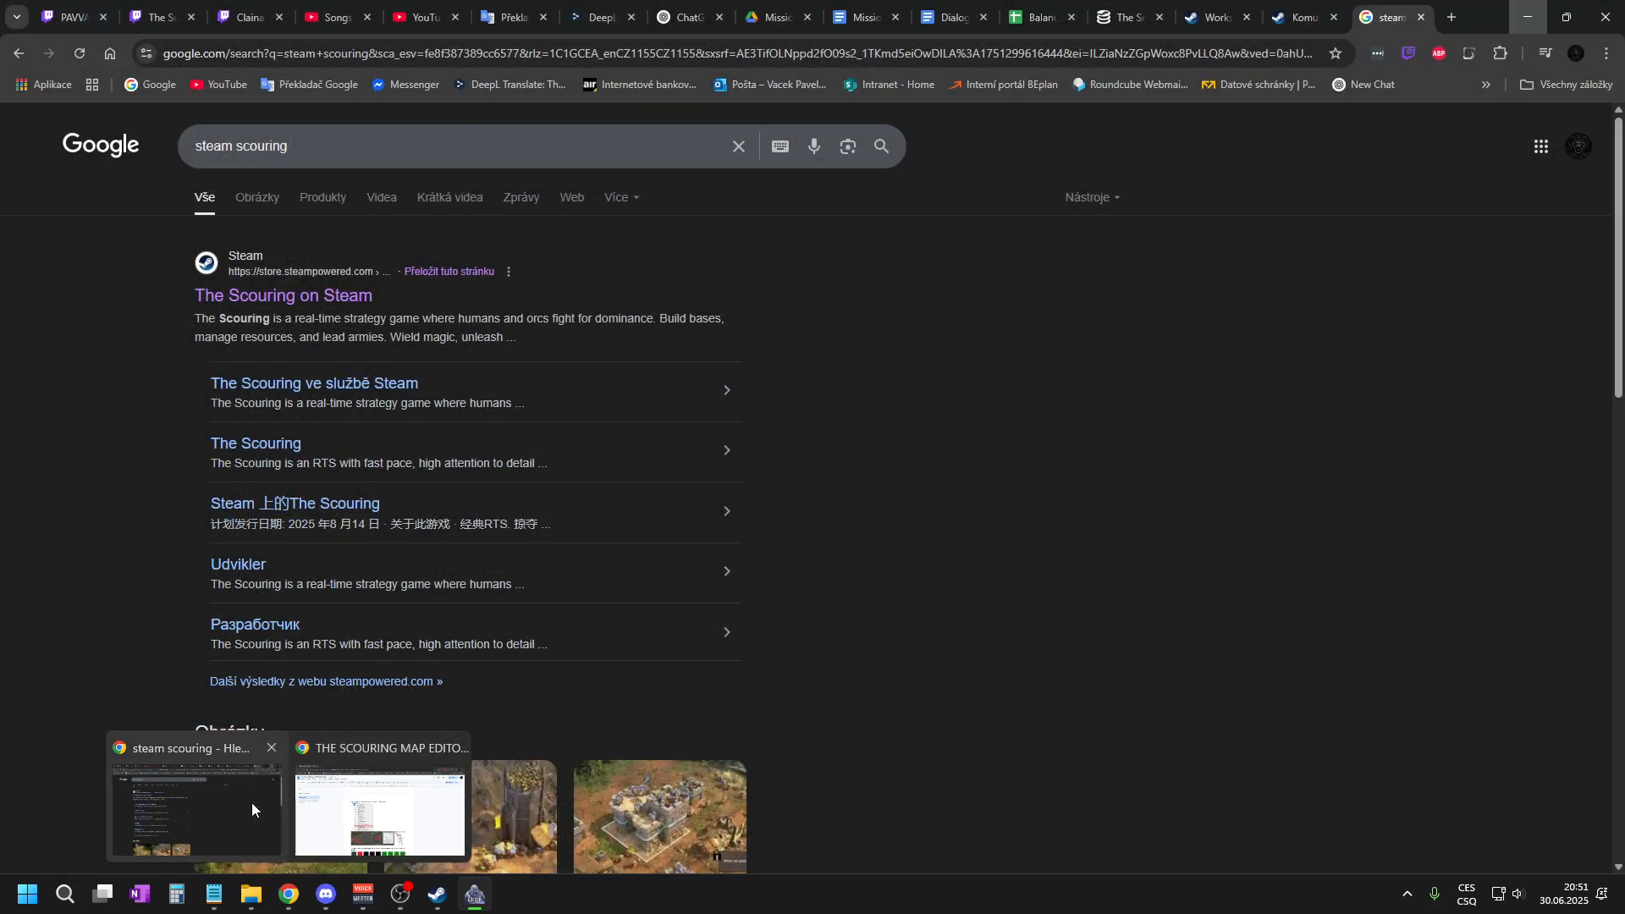
pyautogui.click(252, 809)
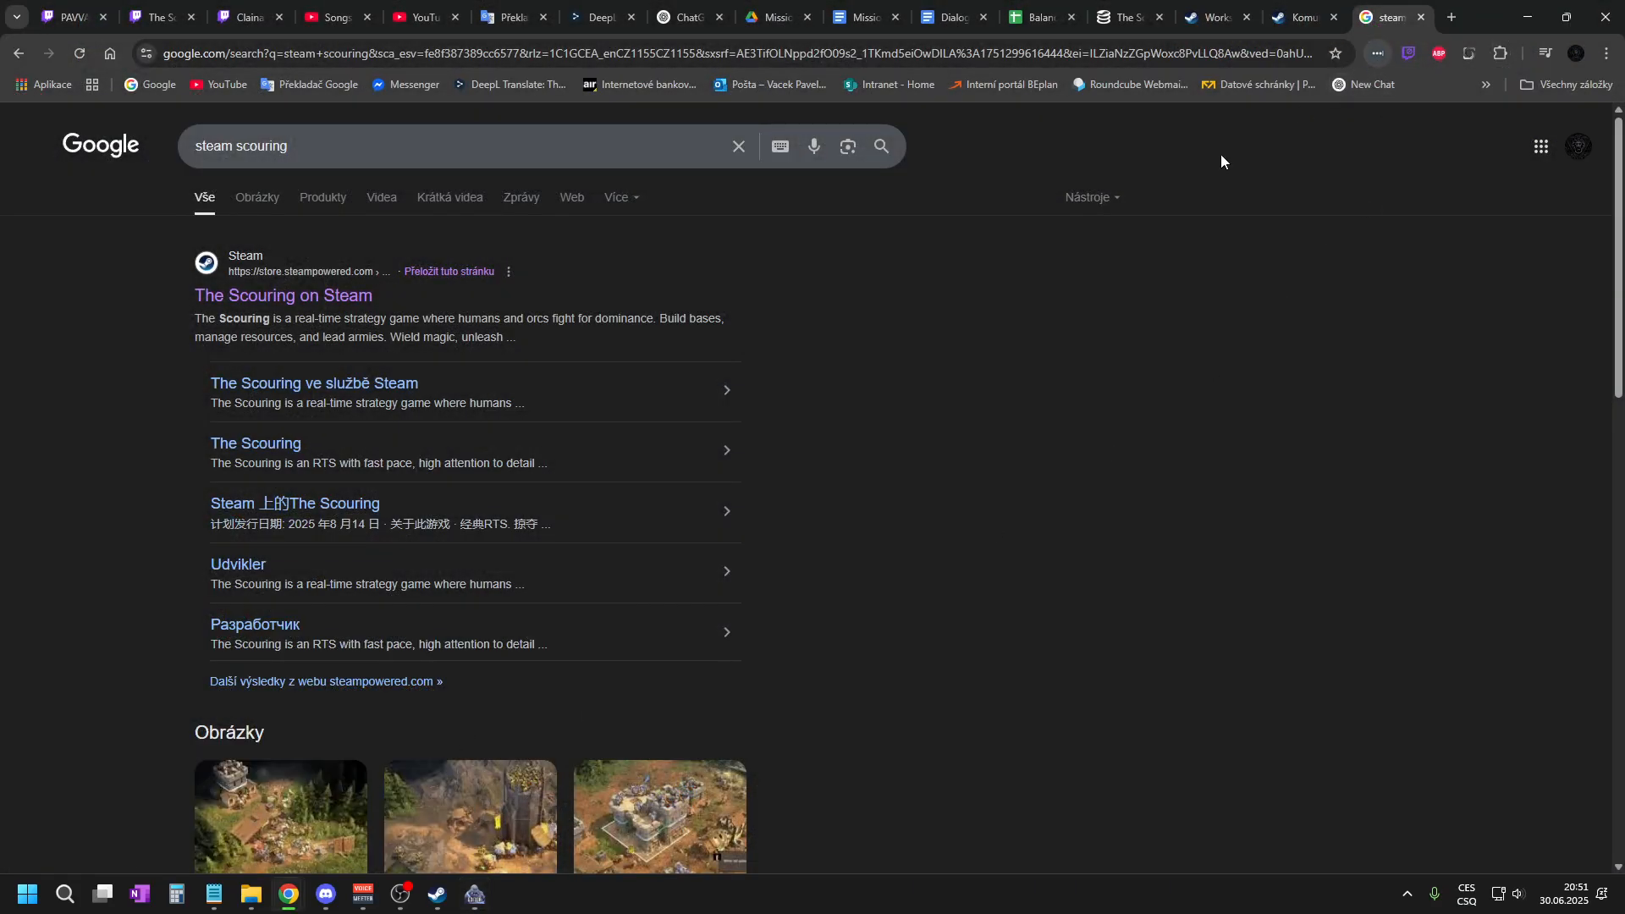
pyautogui.moveTo(319, 145); pyautogui.dragTo(144, 165)
pyautogui.click(1152, 434)
pyautogui.click(263, 298)
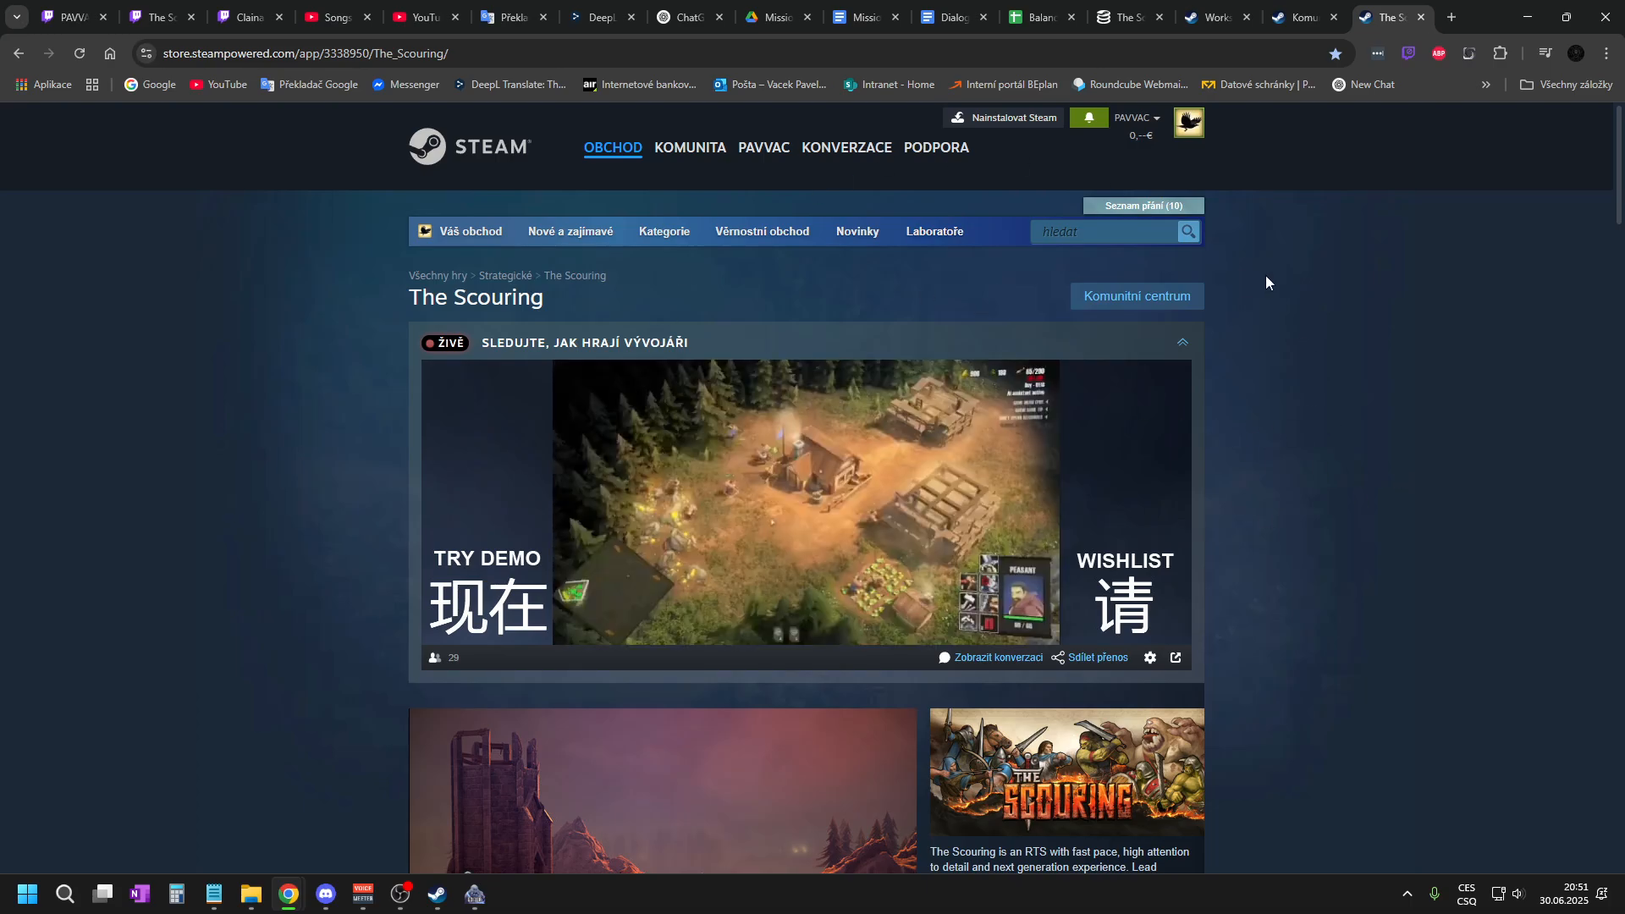
# - Go from the store page to The Scouring's workshop and open the Test 3 item among your own workshop items
pyautogui.scroll(-14, 1288, 286)
pyautogui.scroll(-15, 1292, 283)
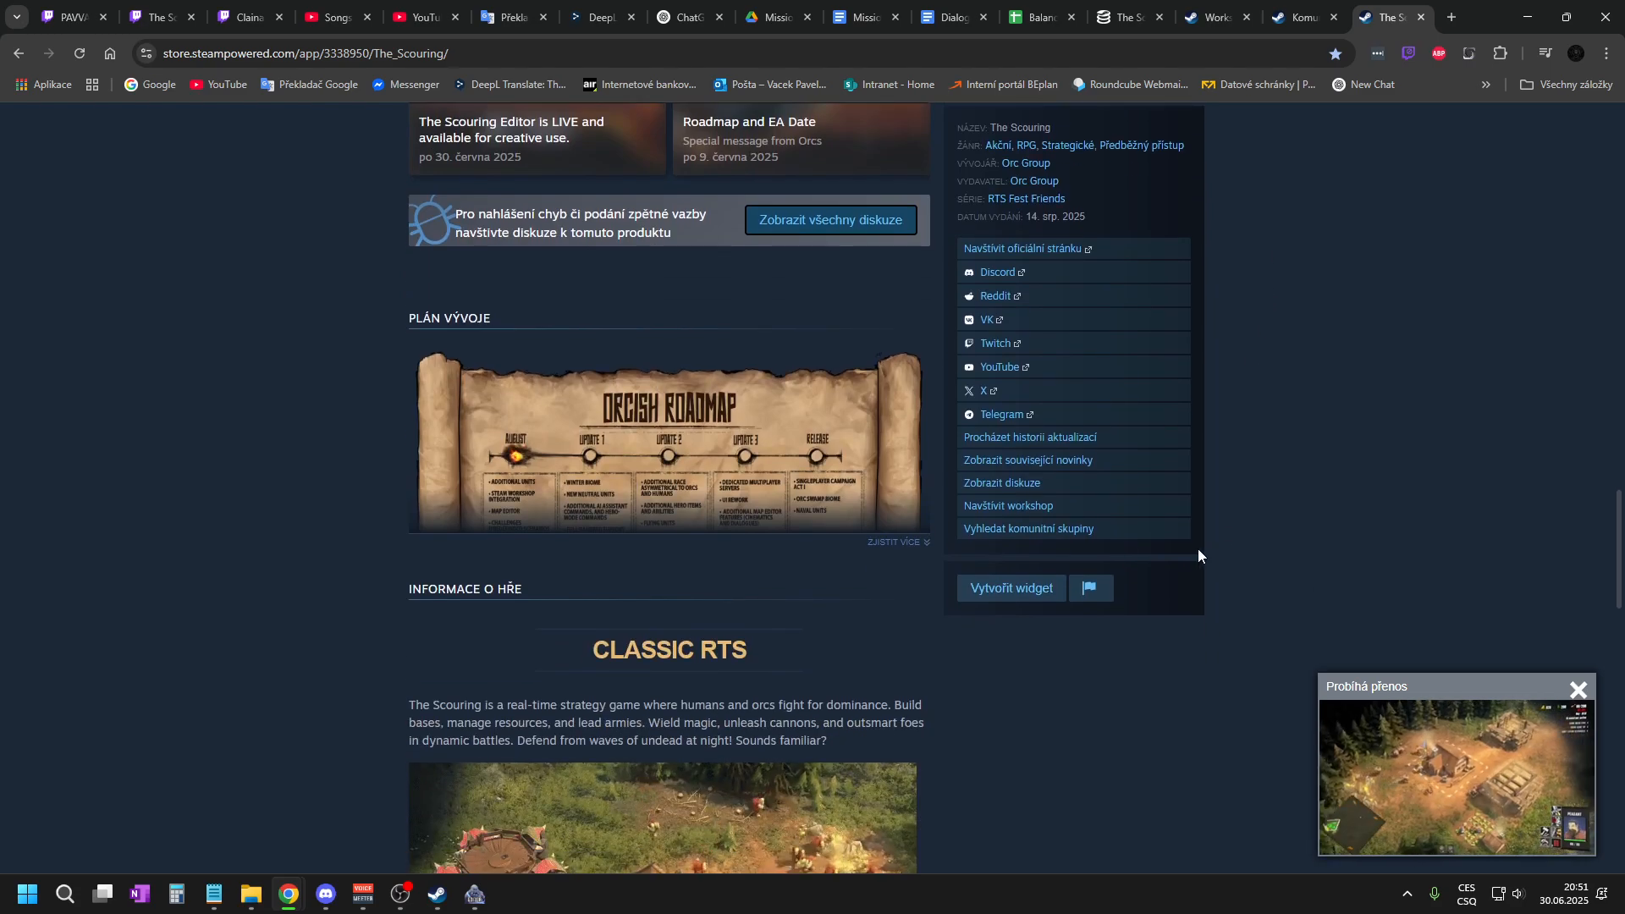
pyautogui.click(1045, 507)
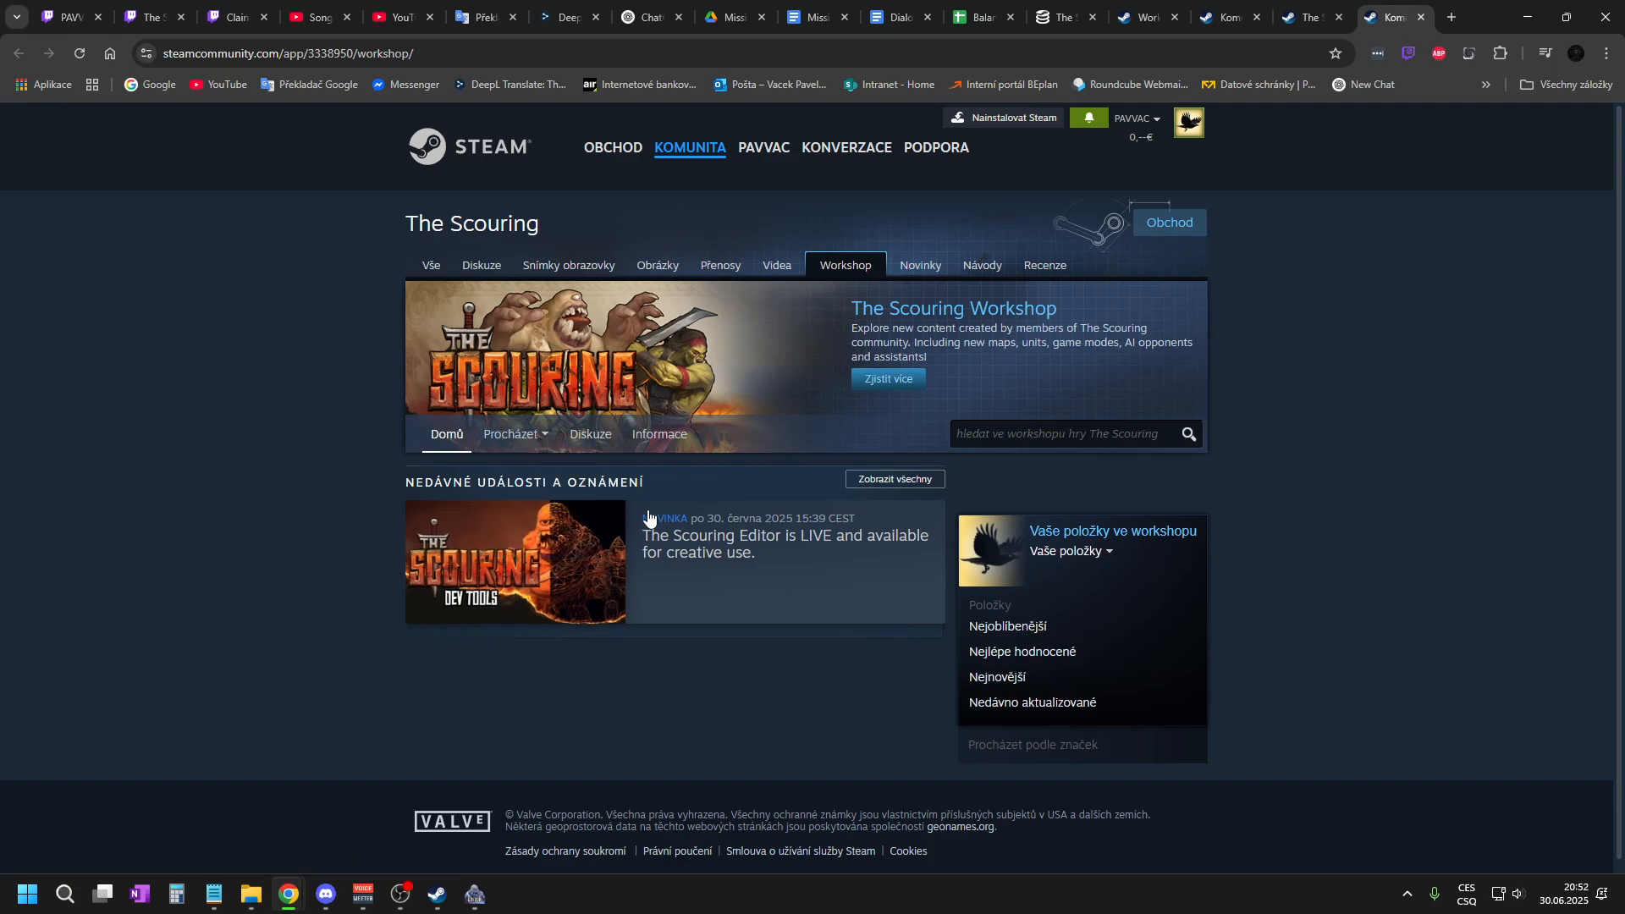
pyautogui.click(1163, 542)
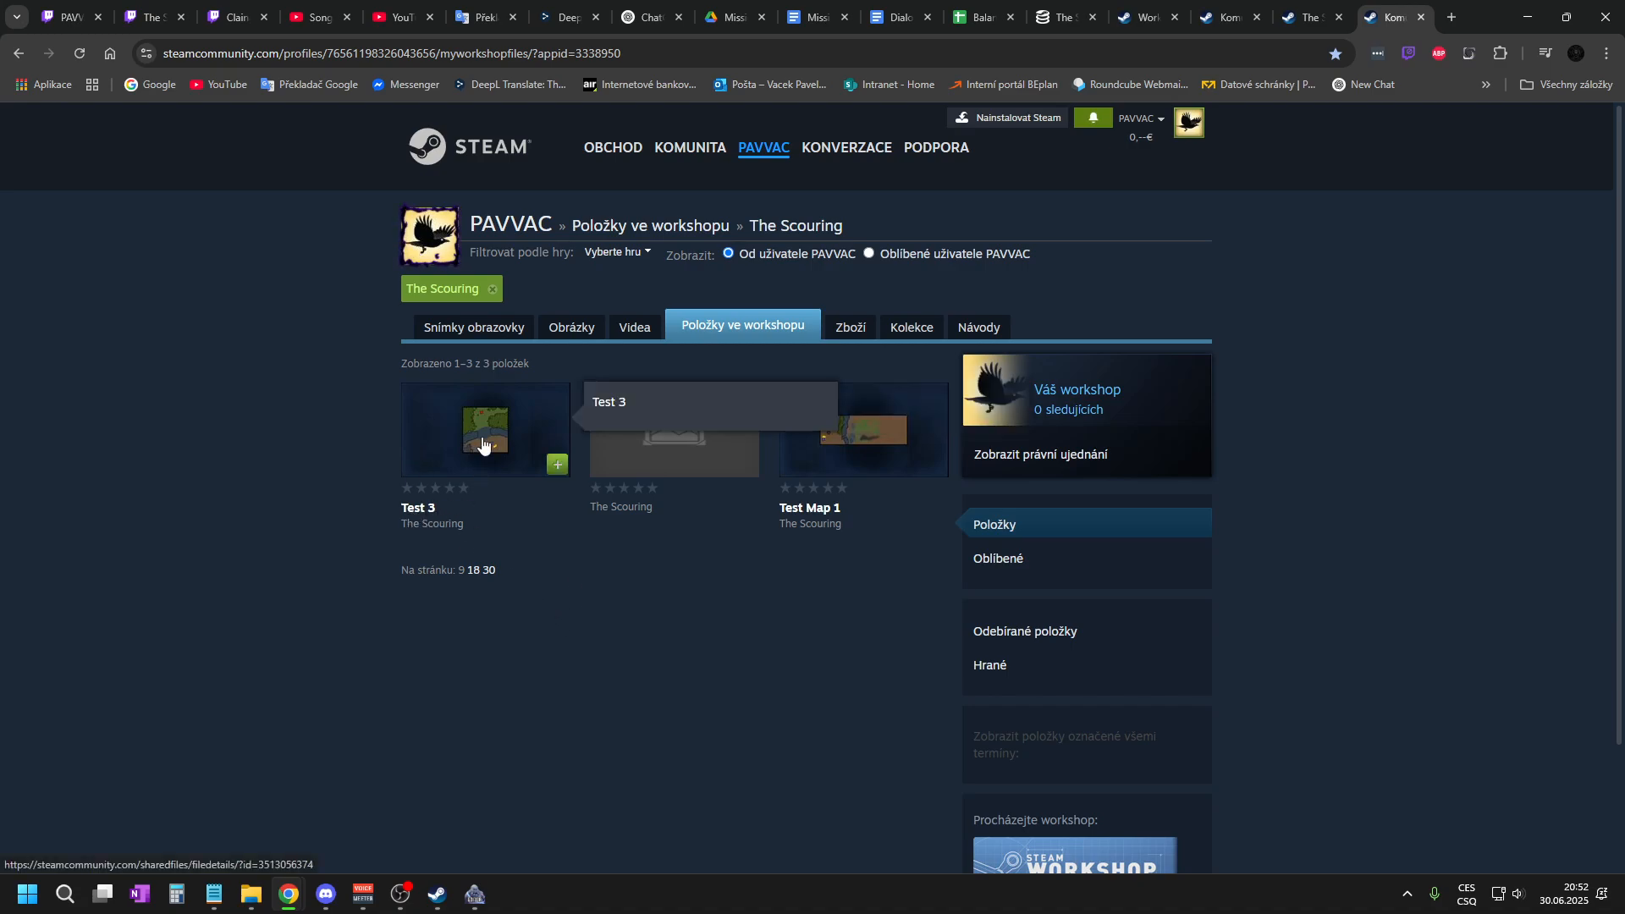
pyautogui.click(534, 426)
# - Examine the Test 3 workshop page, including its visibility notice, preview, subscribe option, owner controls and author statistics
pyautogui.scroll(-5, 972, 373)
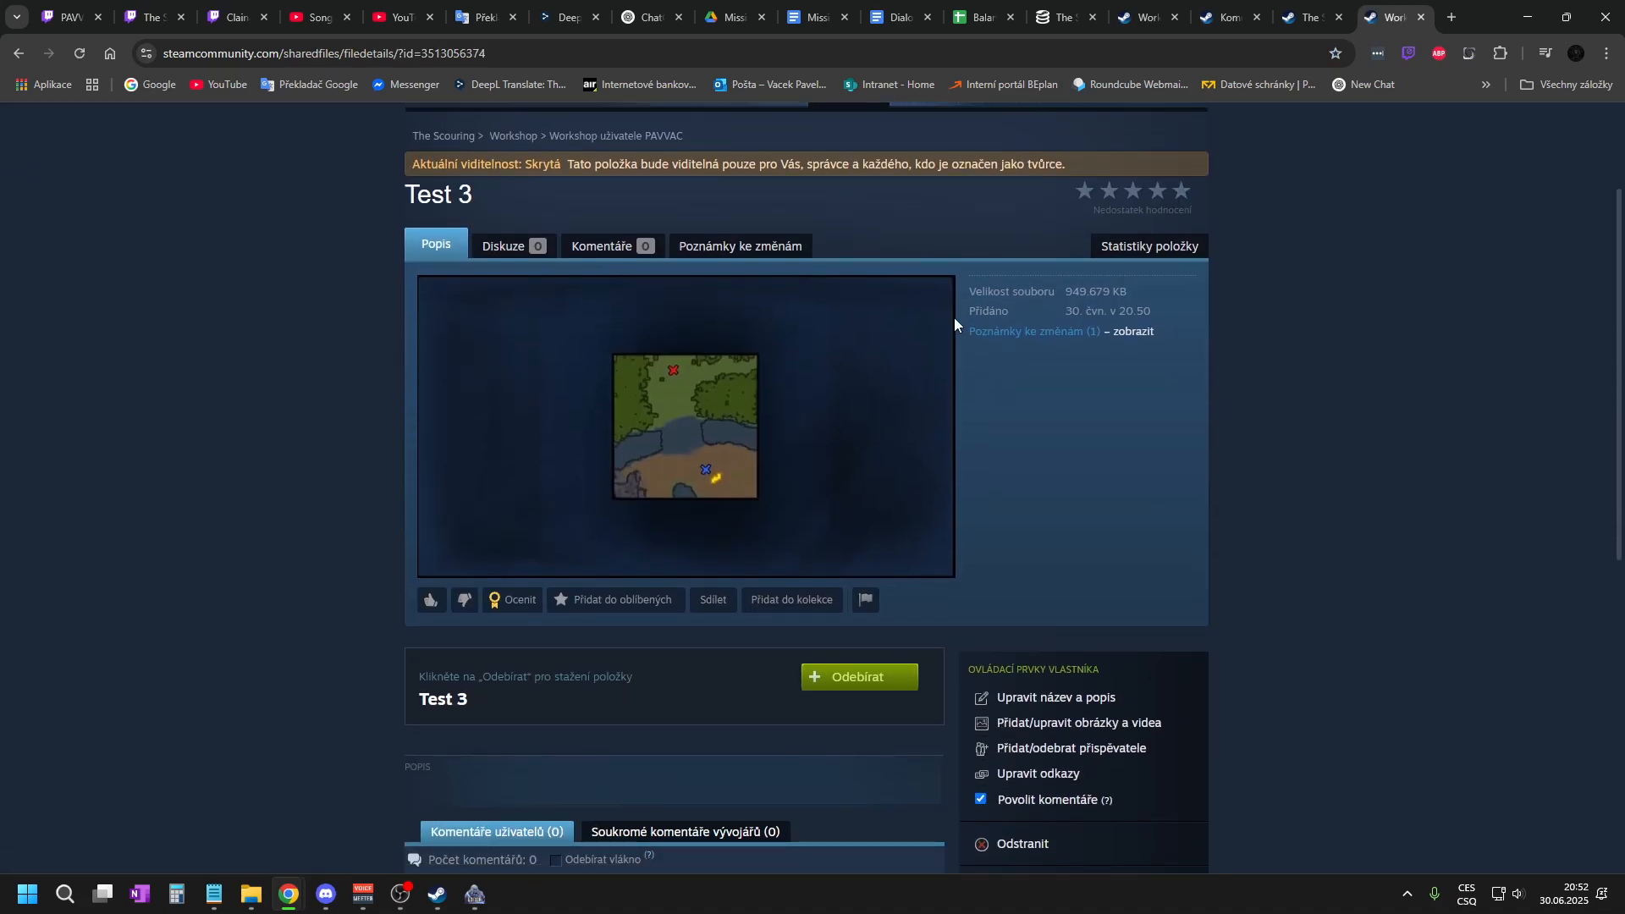
pyautogui.scroll(2, 814, 342)
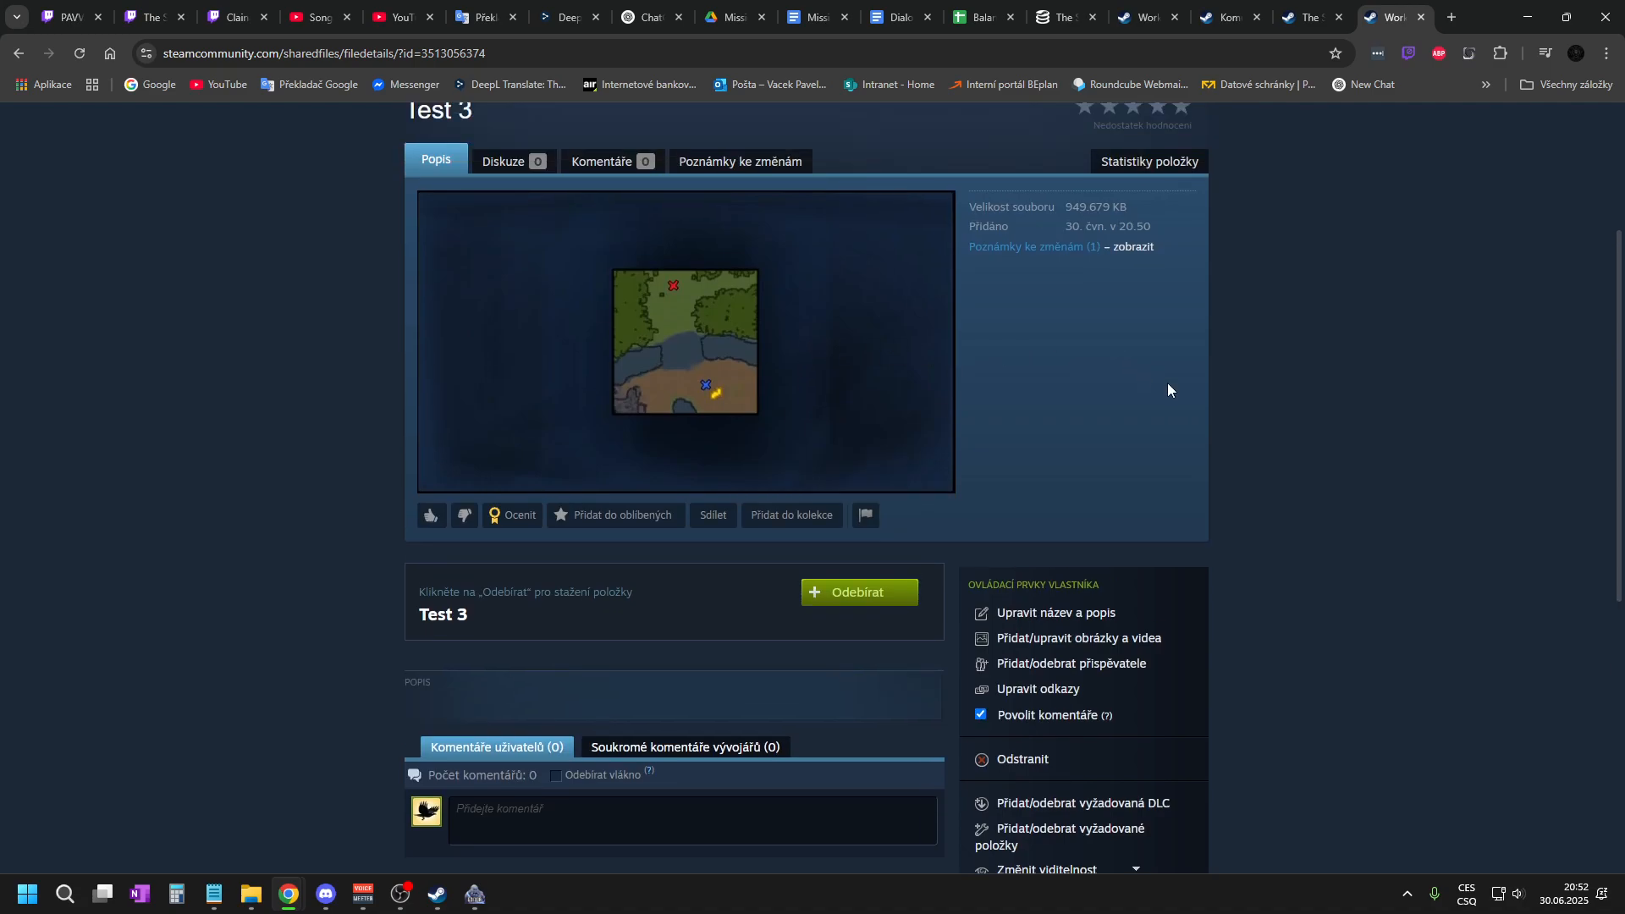
pyautogui.scroll(-1, 1152, 369)
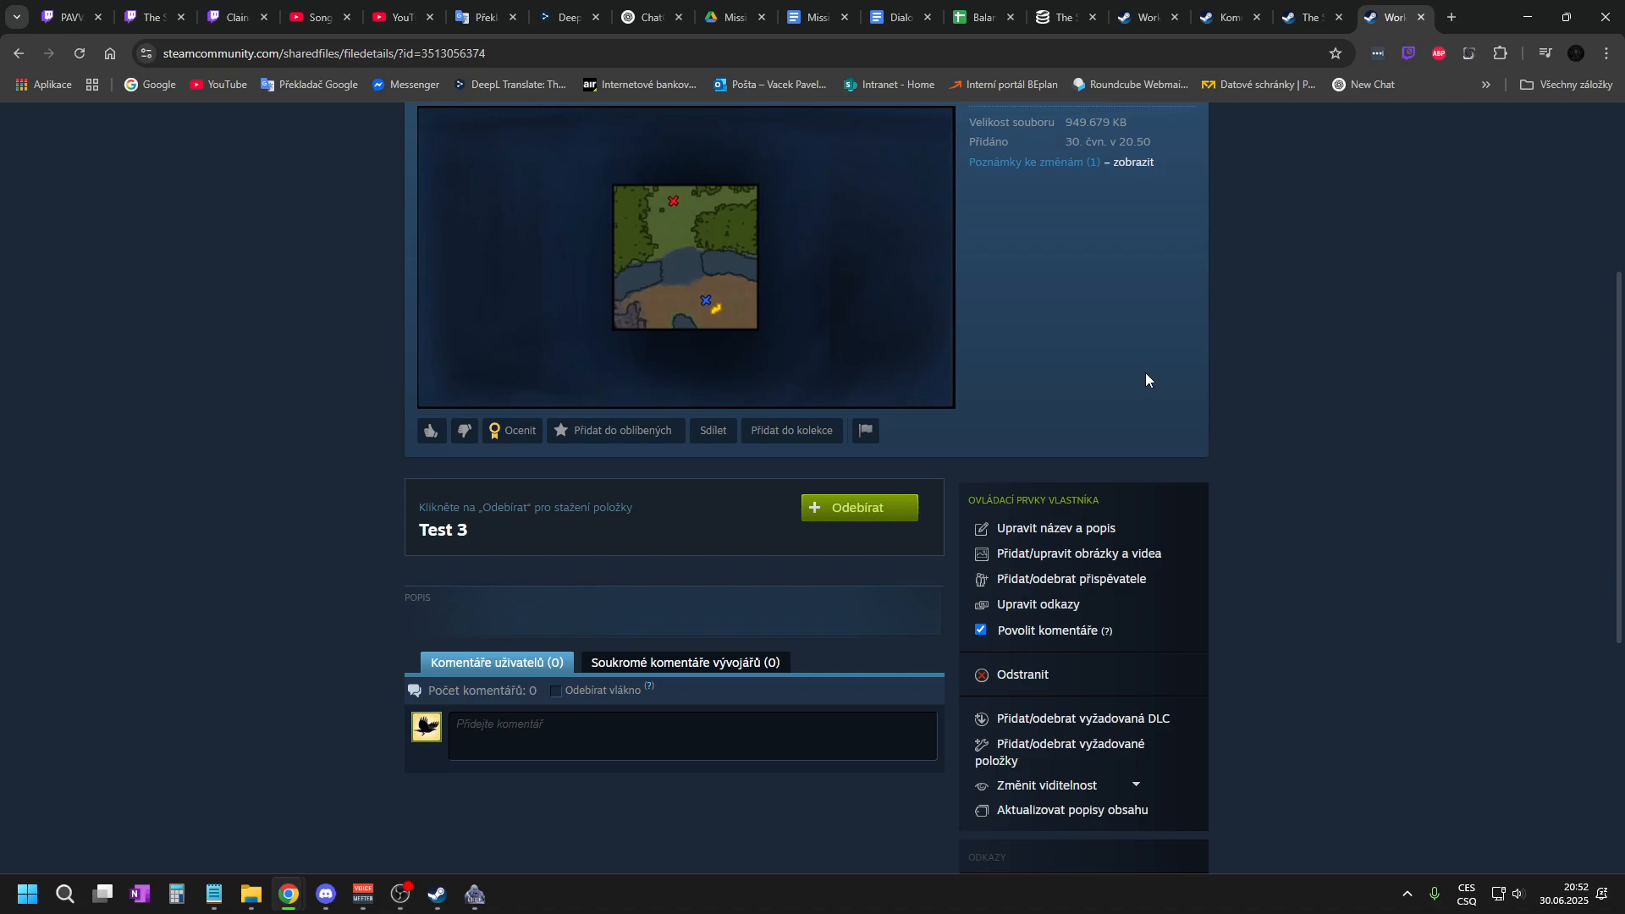
pyautogui.scroll(2, 1145, 380)
pyautogui.scroll(-4, 1131, 374)
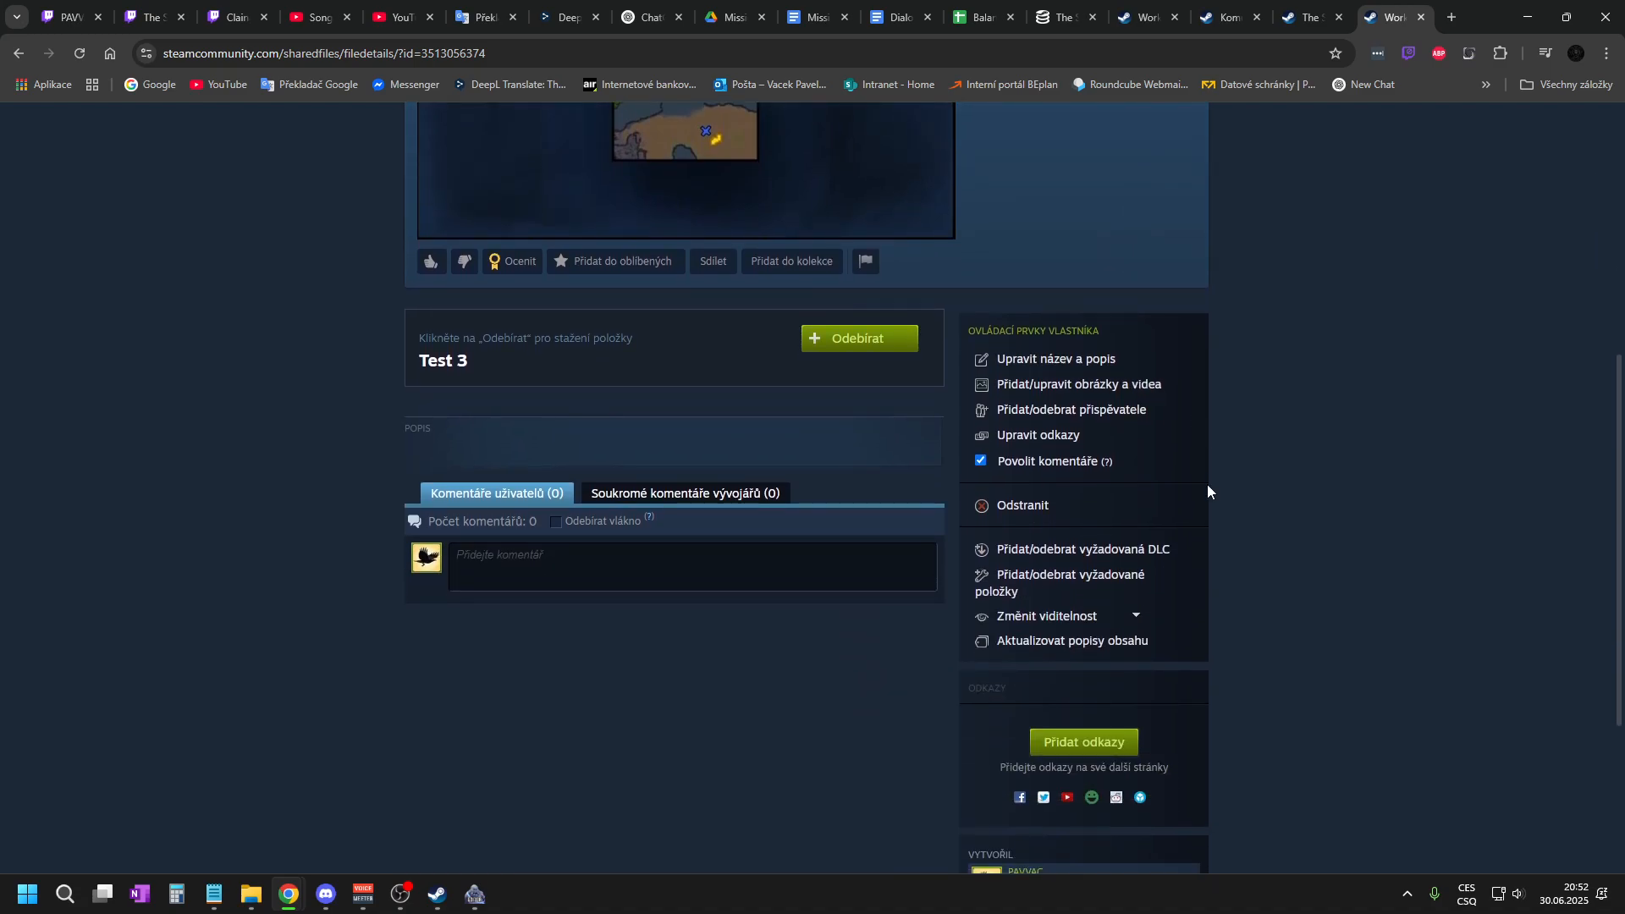
pyautogui.scroll(-1, 1267, 469)
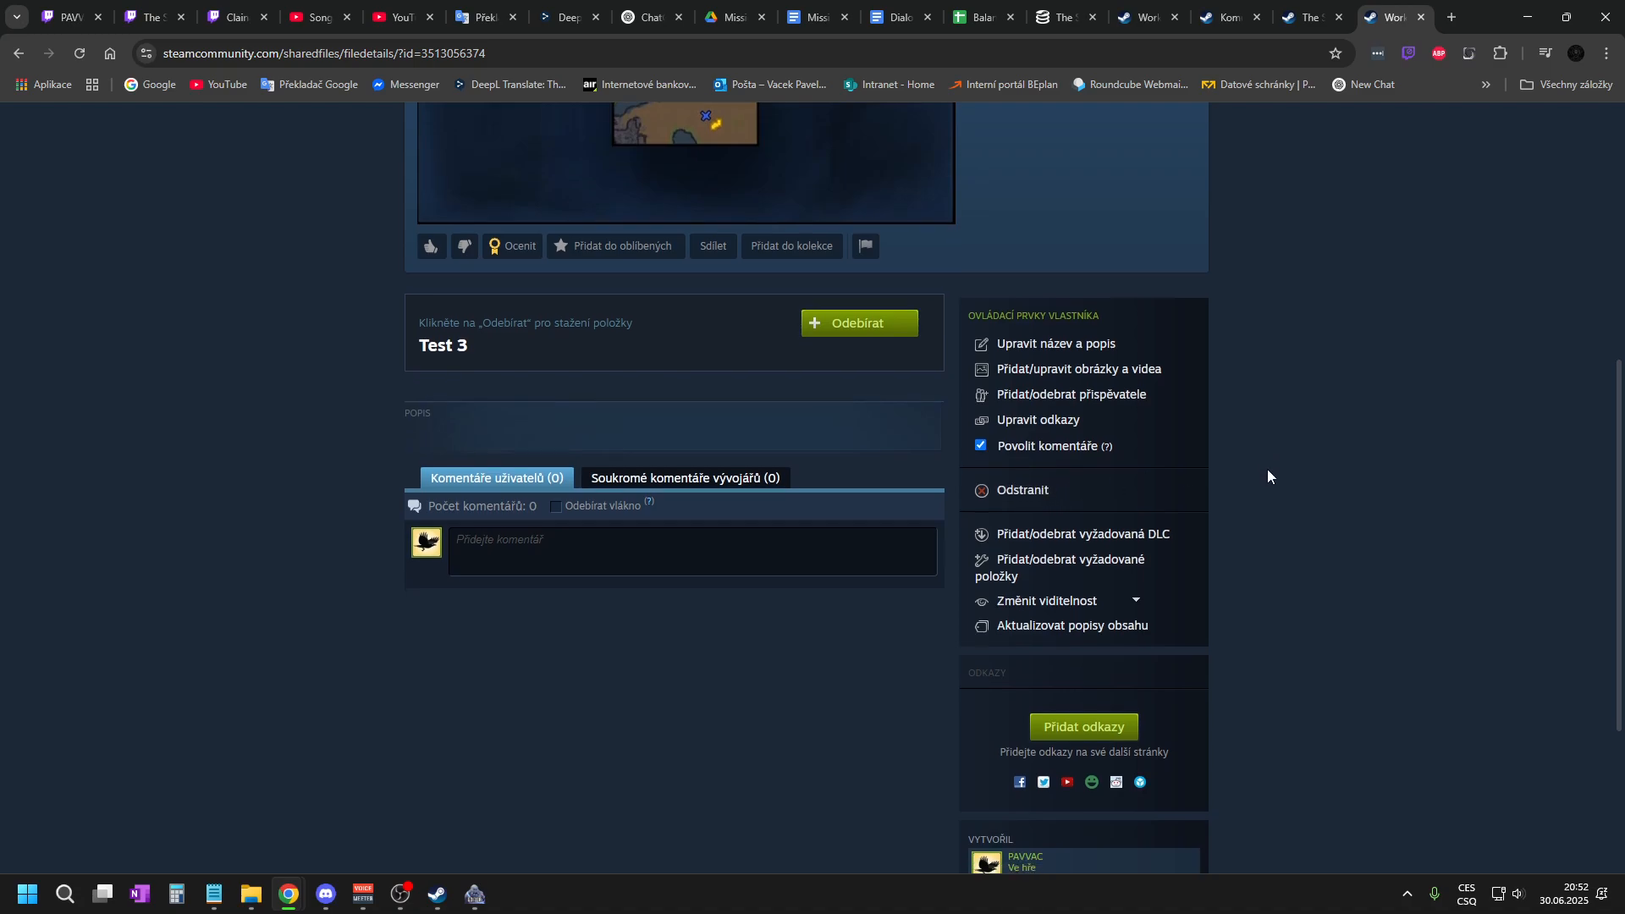
pyautogui.scroll(-3, 1264, 435)
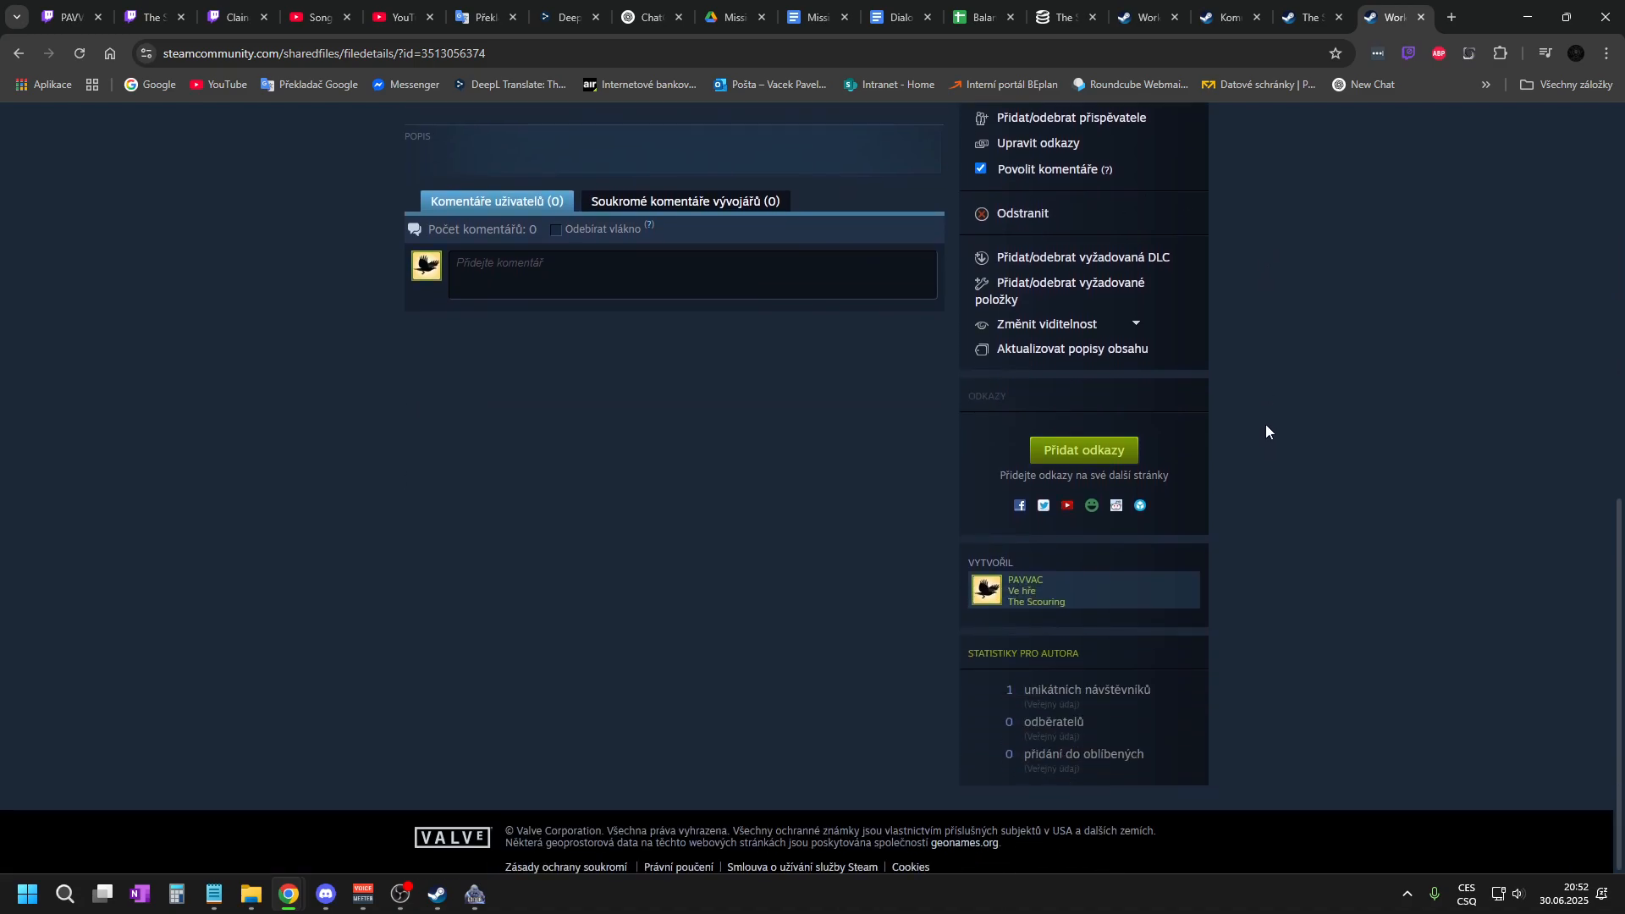
pyautogui.scroll(8, 1266, 424)
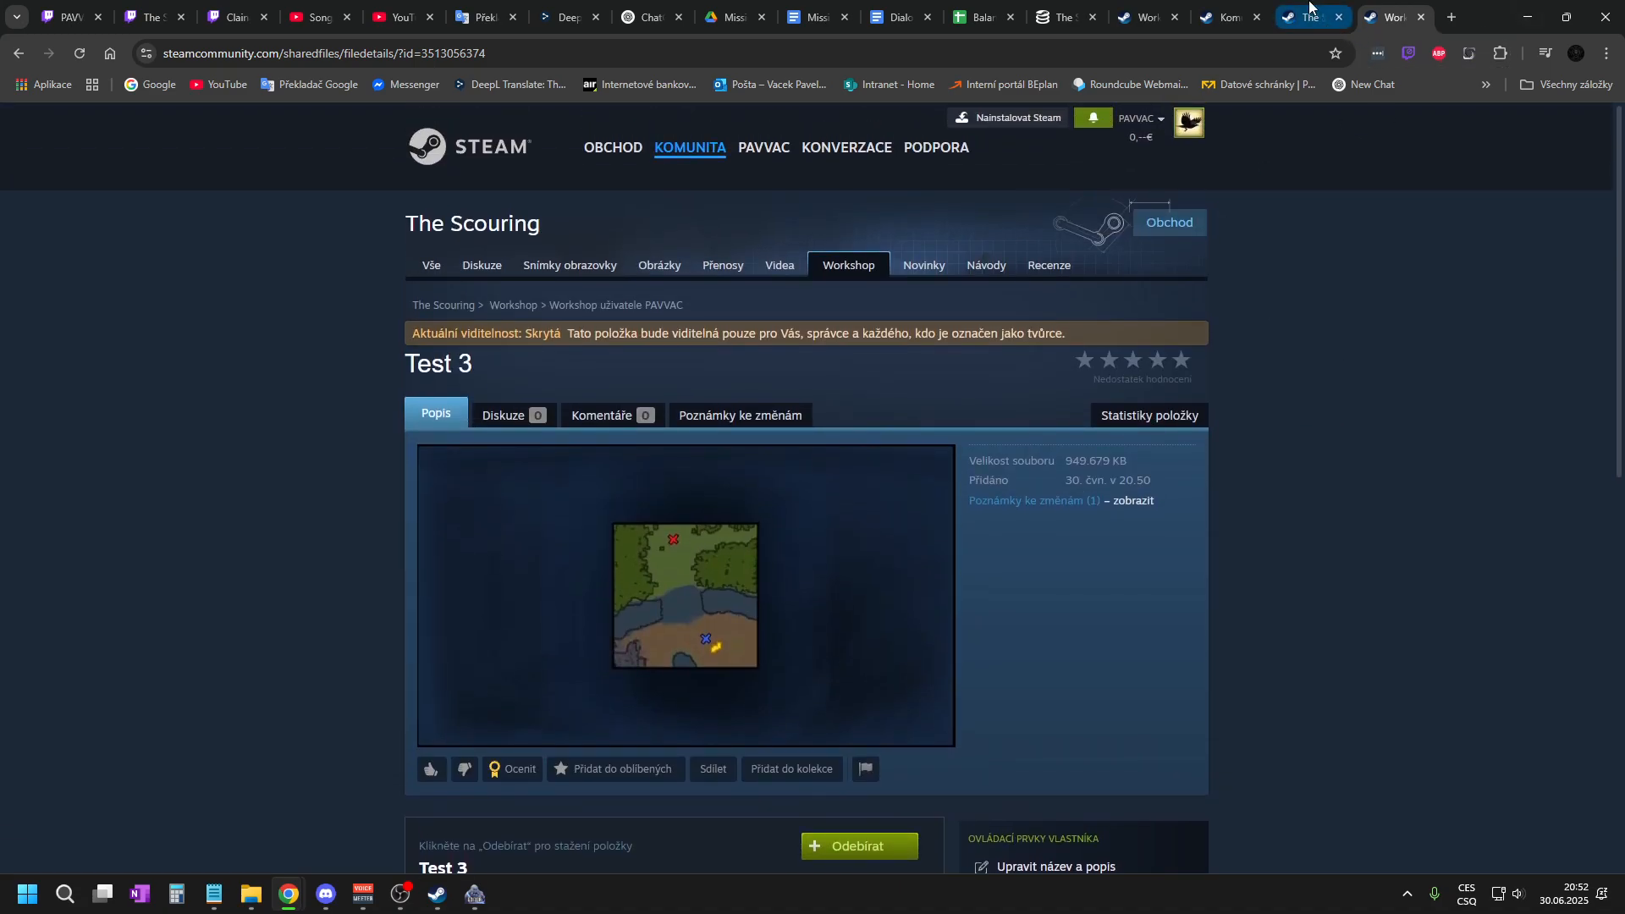
pyautogui.click(1311, 17)
pyautogui.click(1145, 17)
pyautogui.click(1376, 8)
pyautogui.scroll(-5, 931, 542)
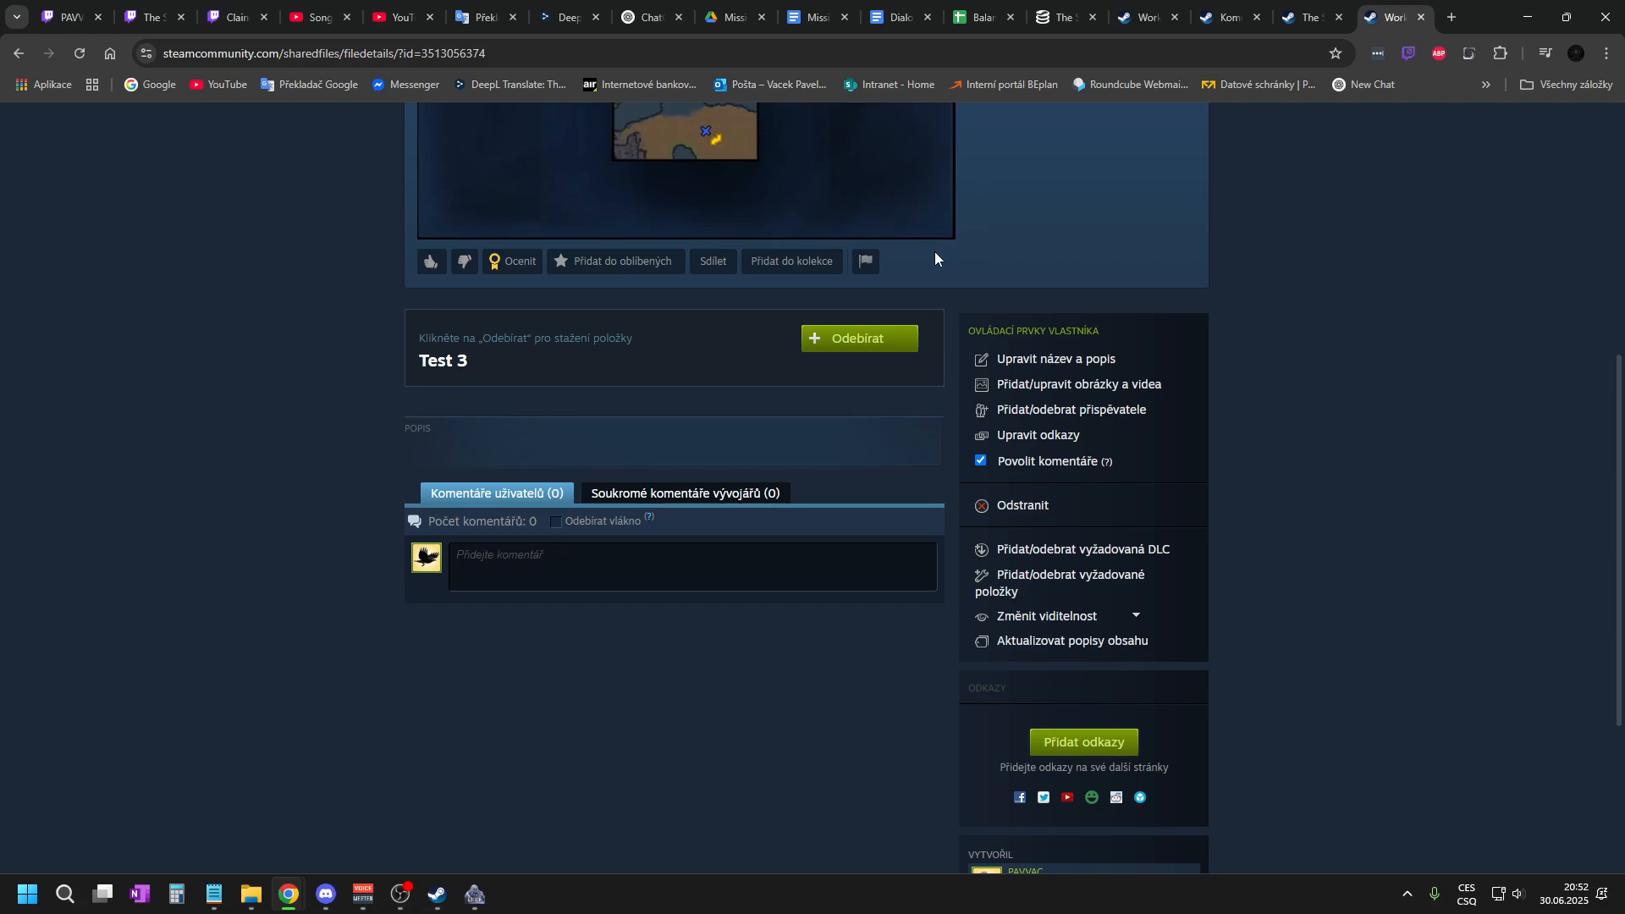
pyautogui.scroll(3, 937, 257)
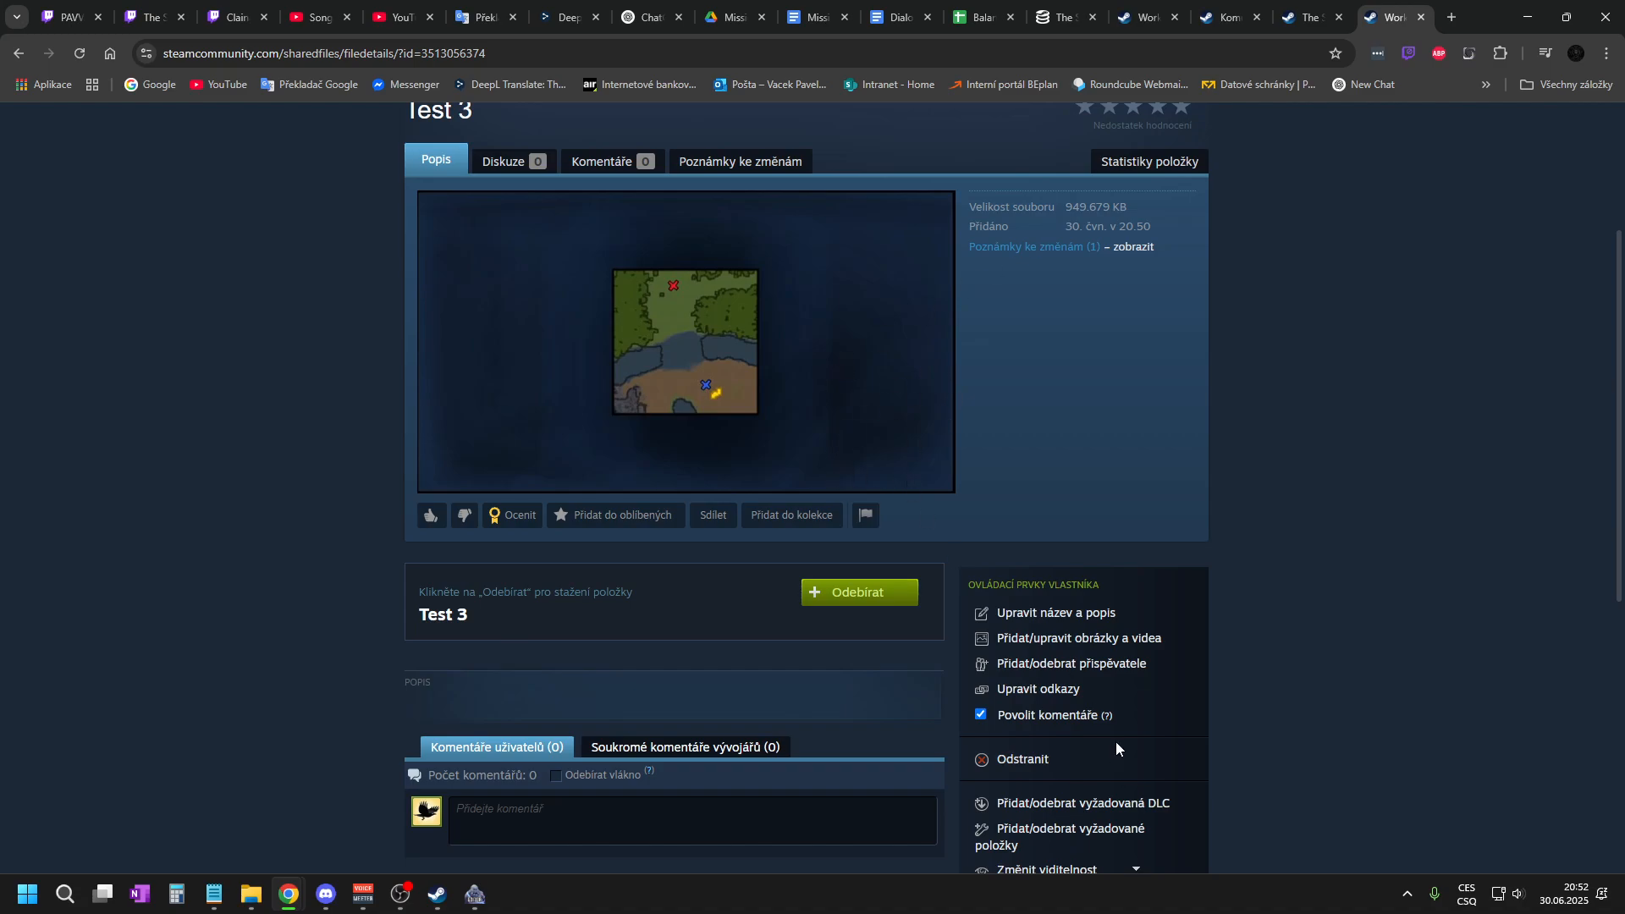
pyautogui.scroll(-2, 1092, 695)
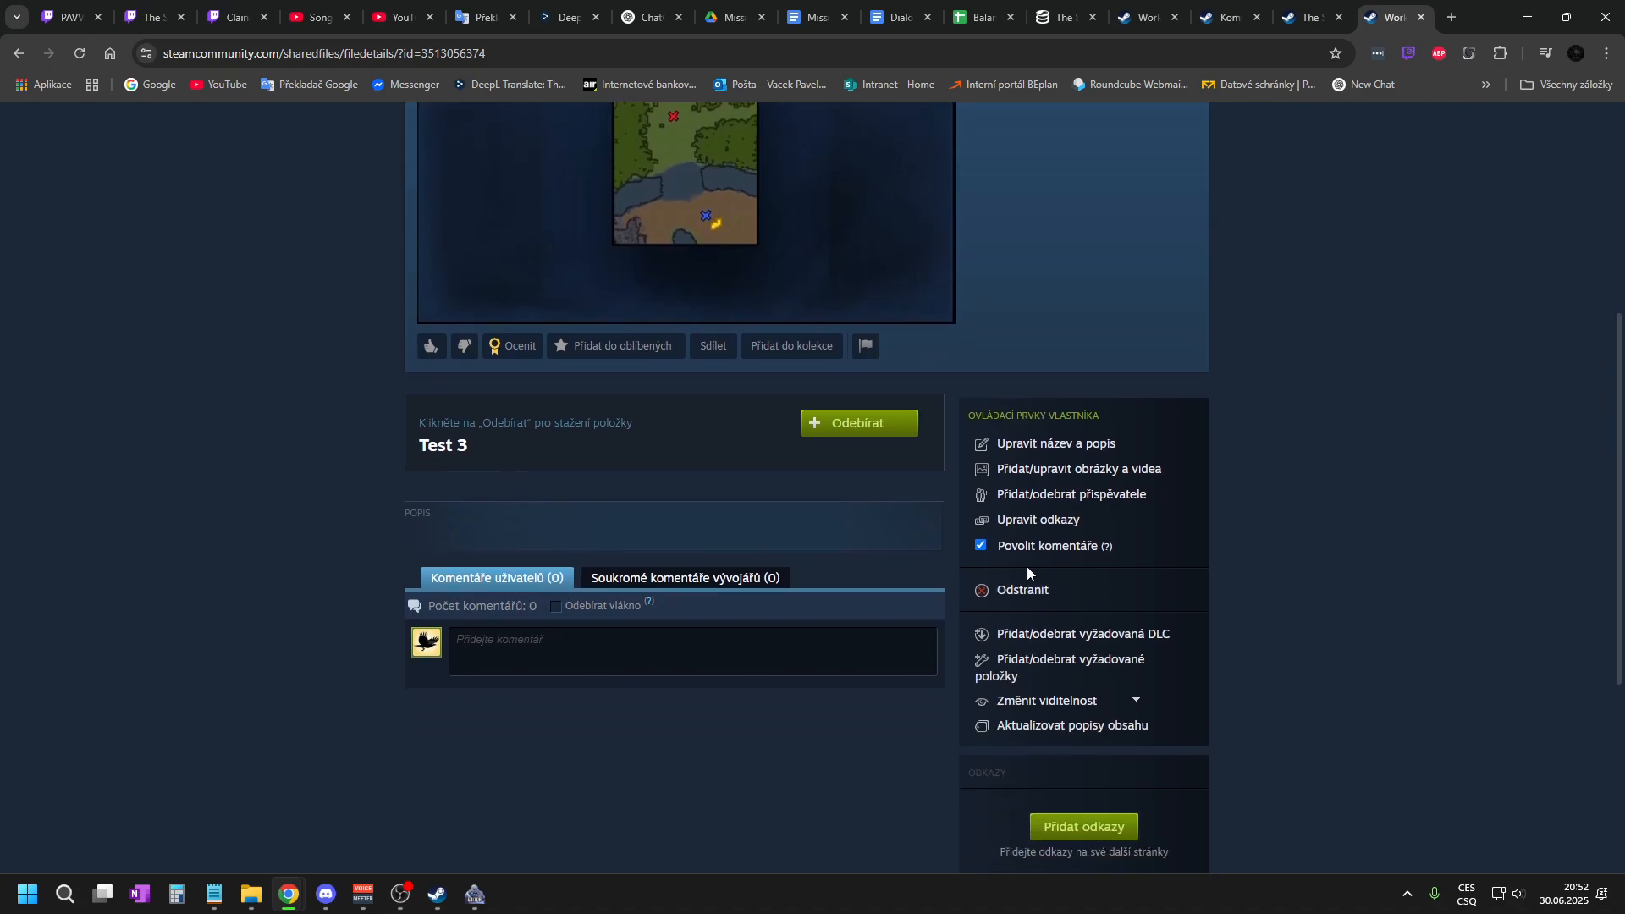
# - Return to The Scouring Editor, select the d164fc76 (Test 3) mod folder and close the editor
pyautogui.click(1528, 21)
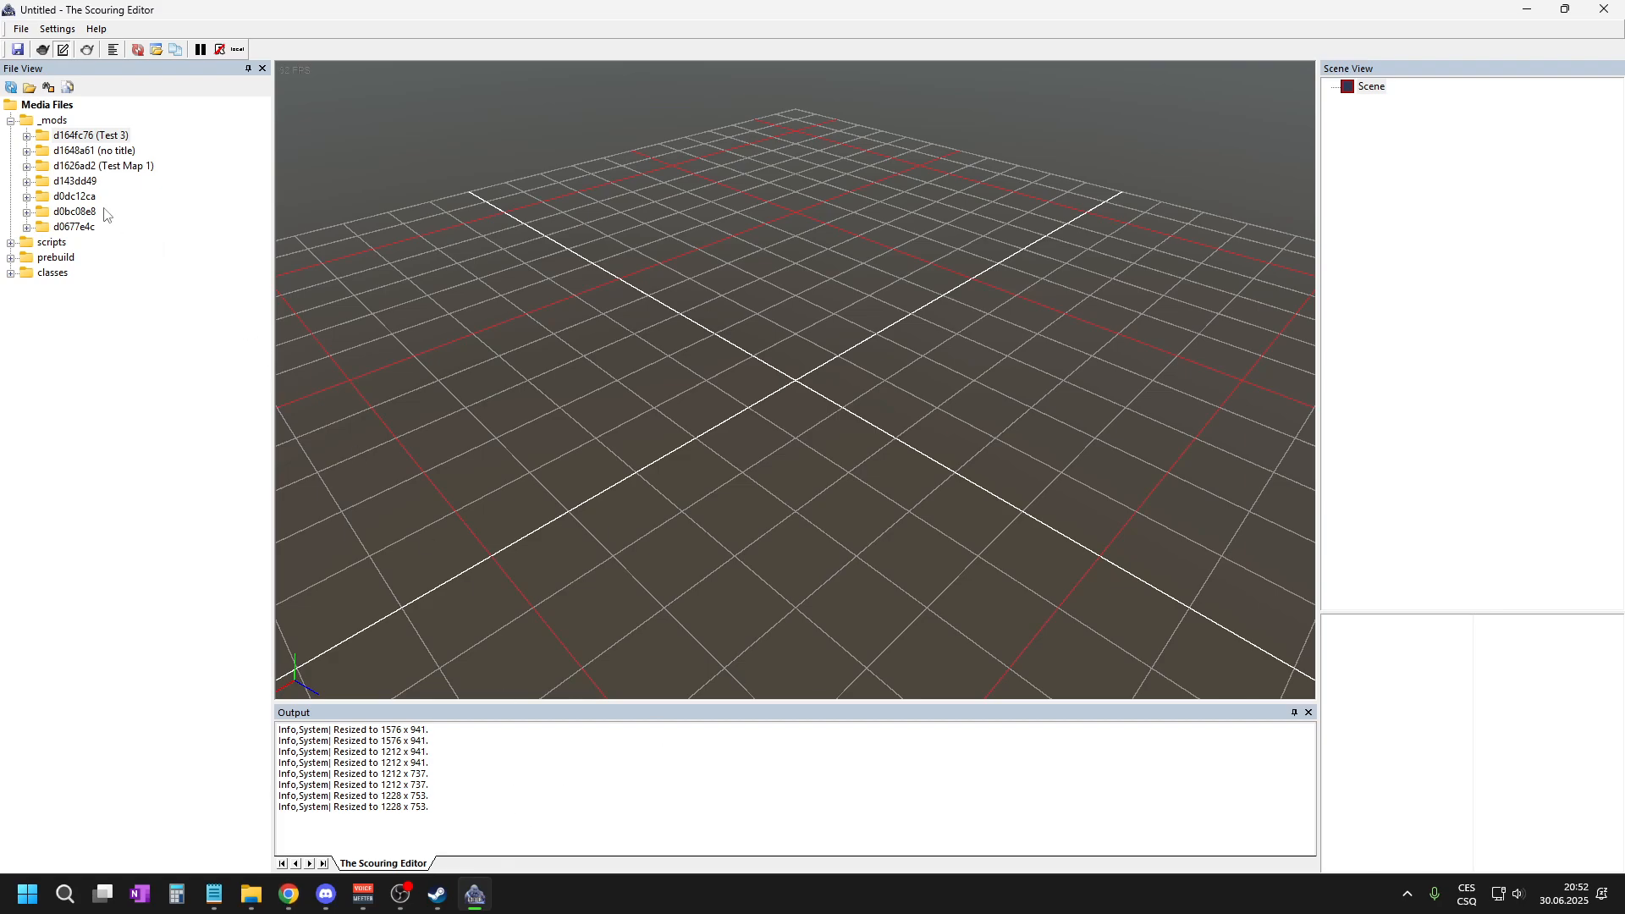
pyautogui.click(107, 140)
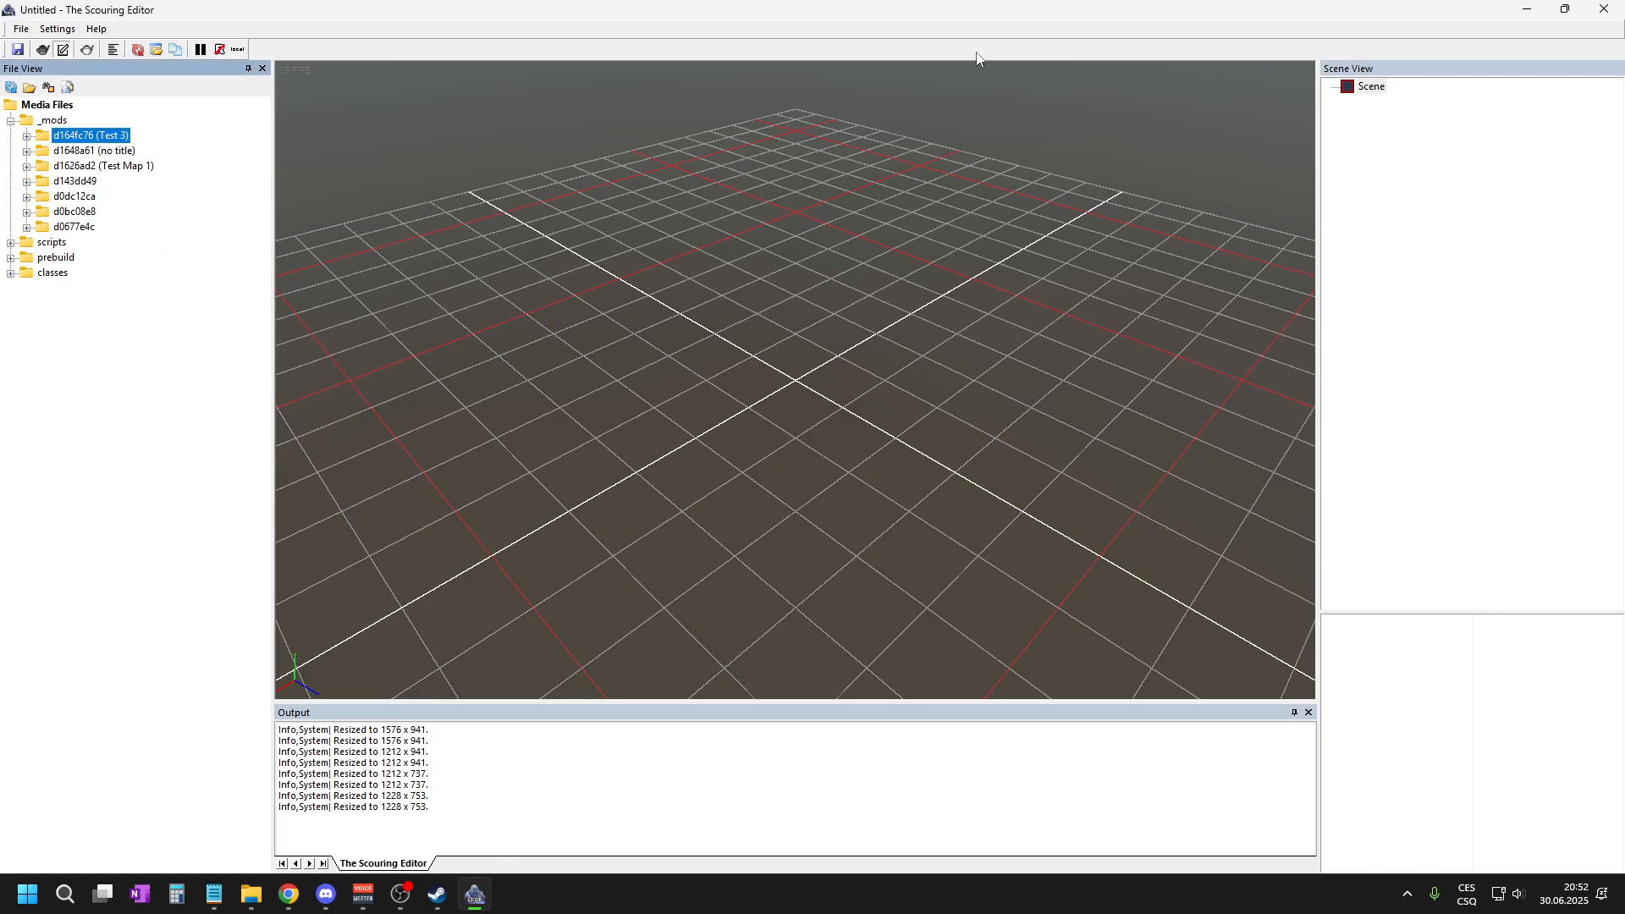
pyautogui.click(1604, 8)
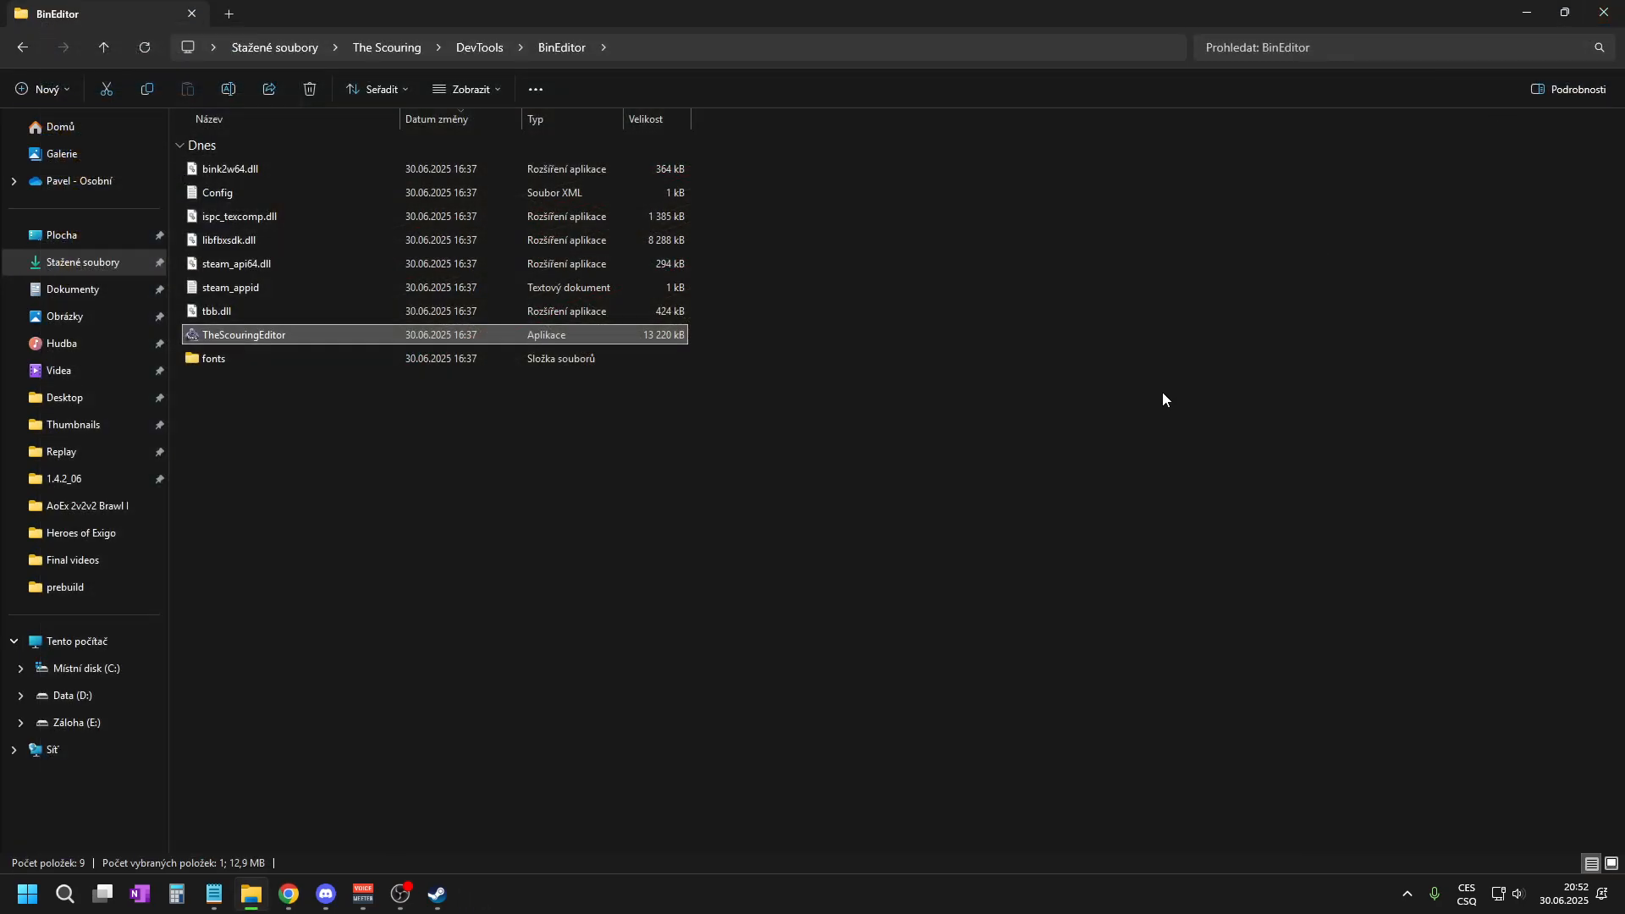
# - Browse to the _mods folder inside DevTools' Media folder and locate the d164fc76 mod folder on disk
pyautogui.click(489, 54)
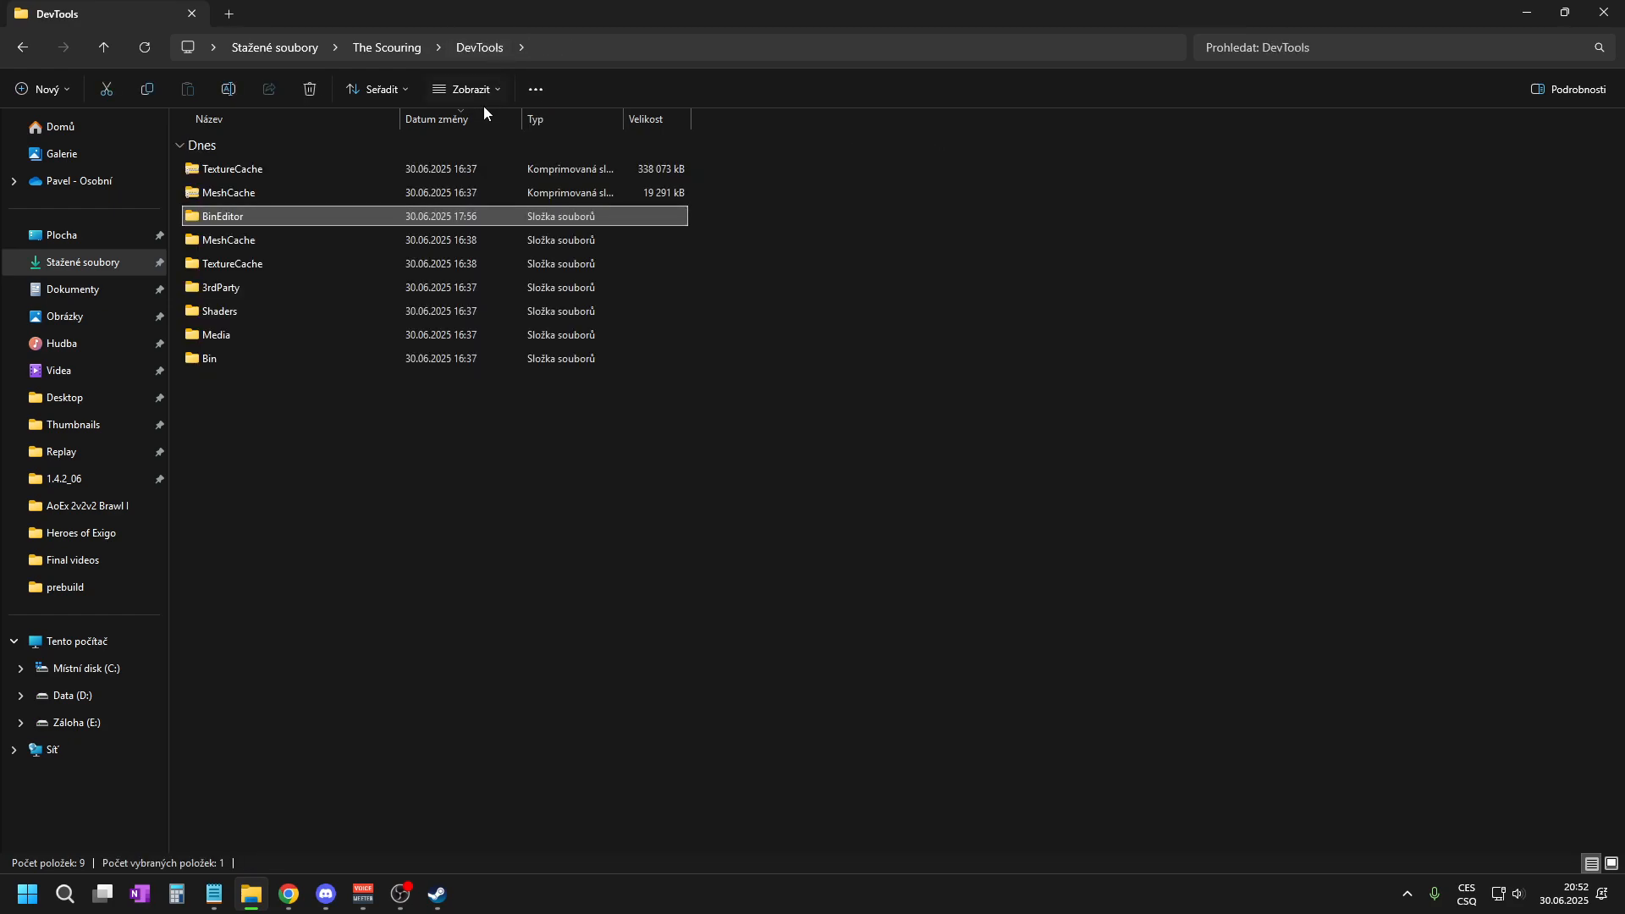
pyautogui.doubleClick(269, 339)
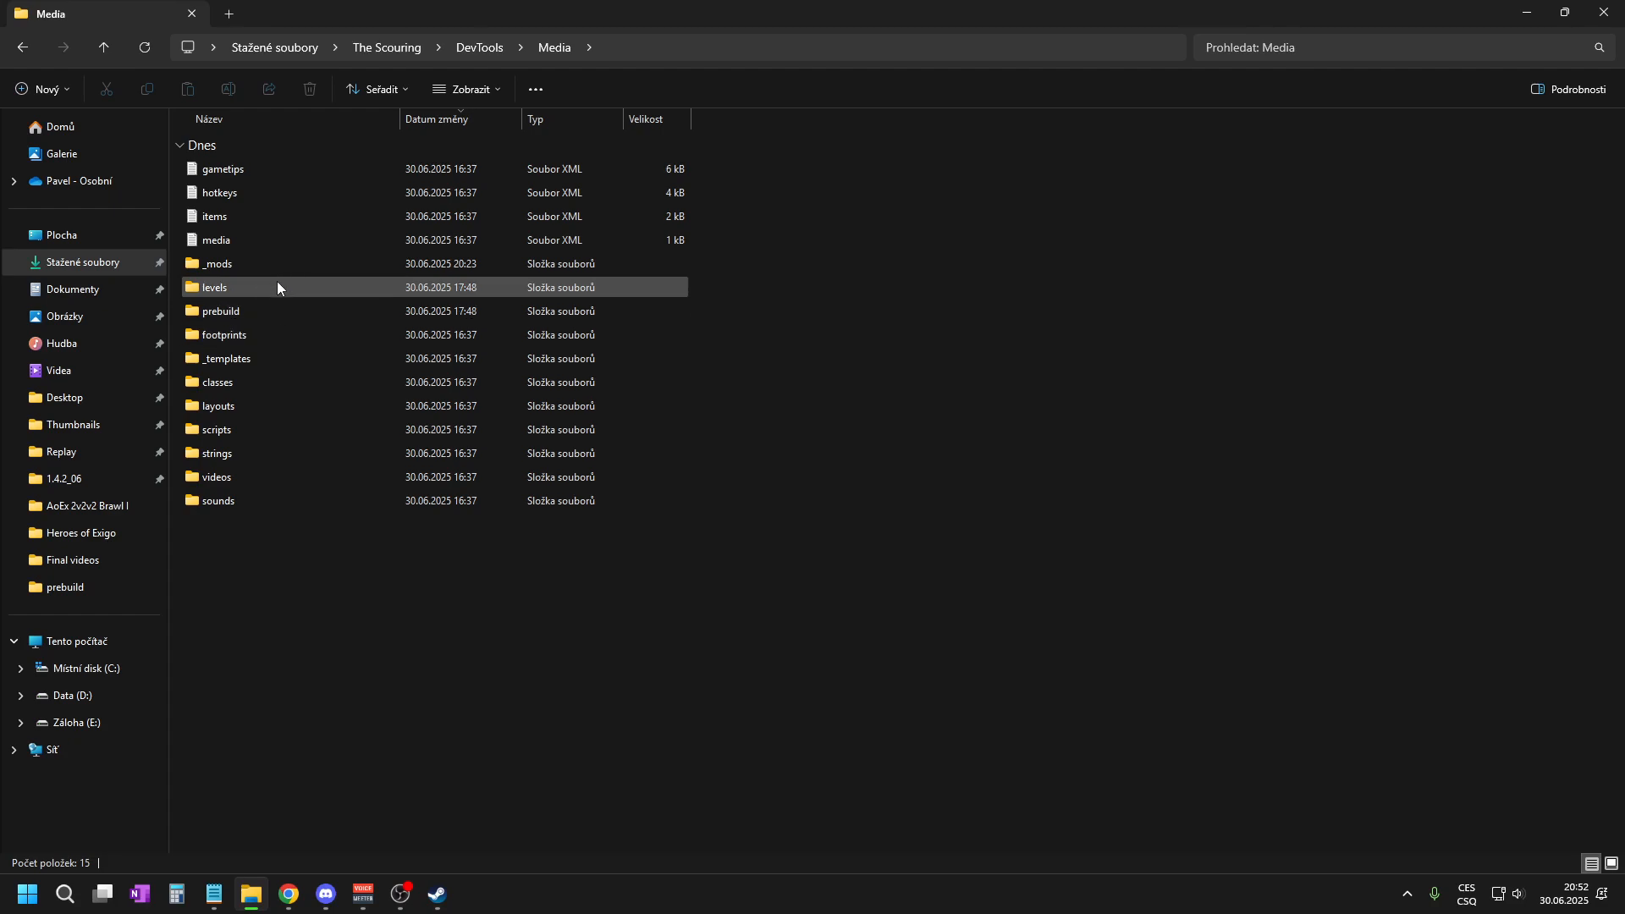
pyautogui.doubleClick(254, 263)
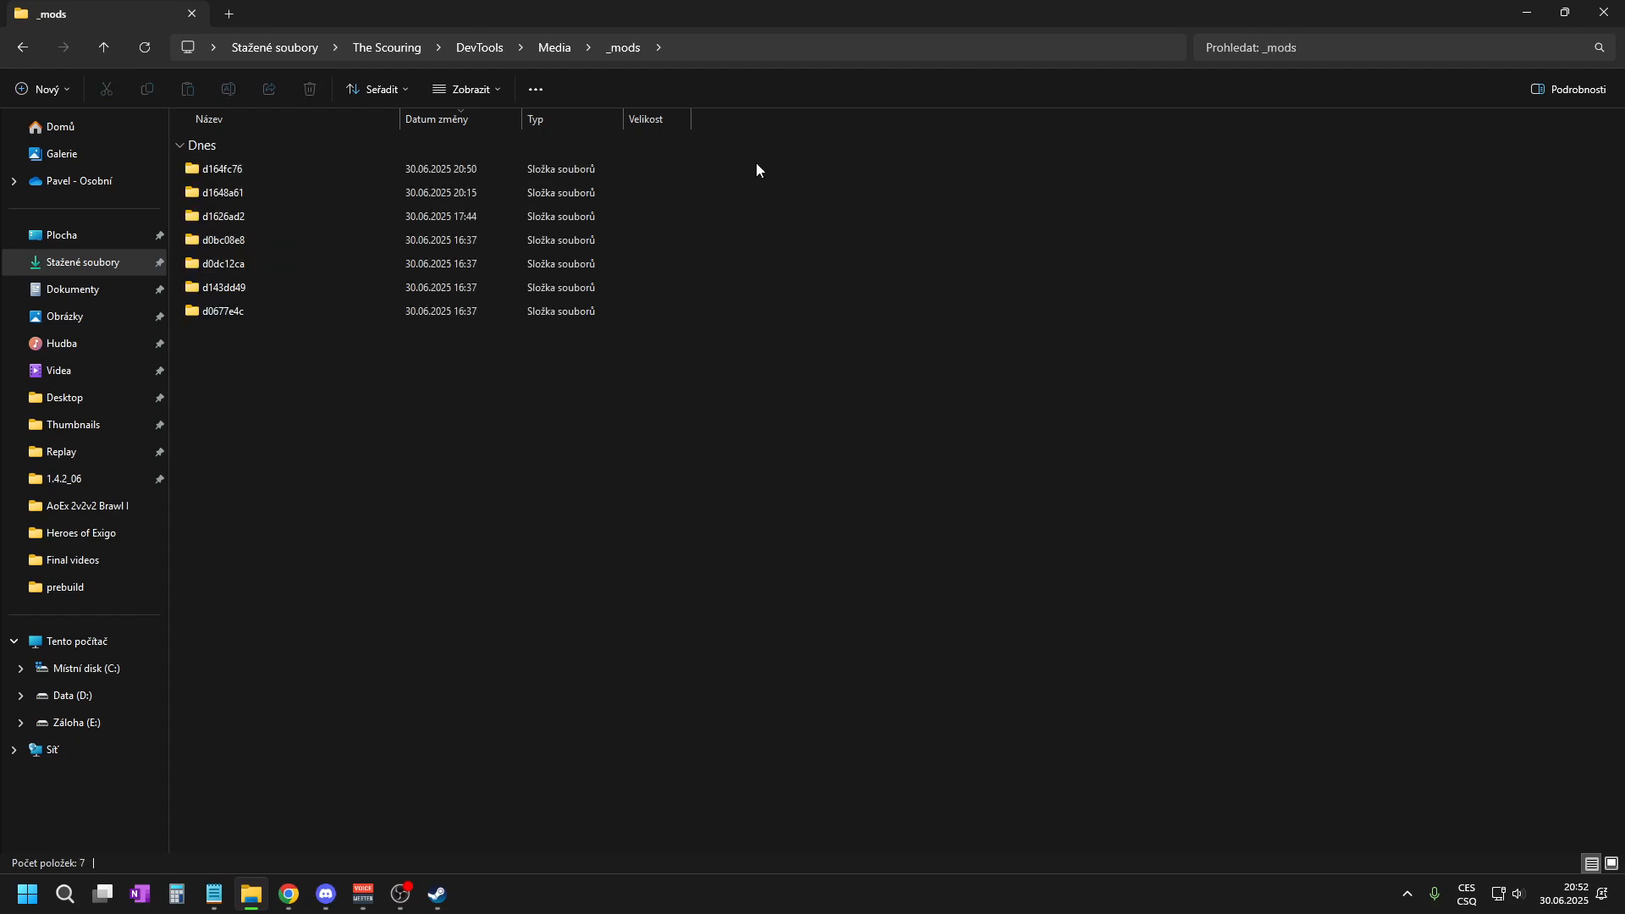
pyautogui.click(477, 171)
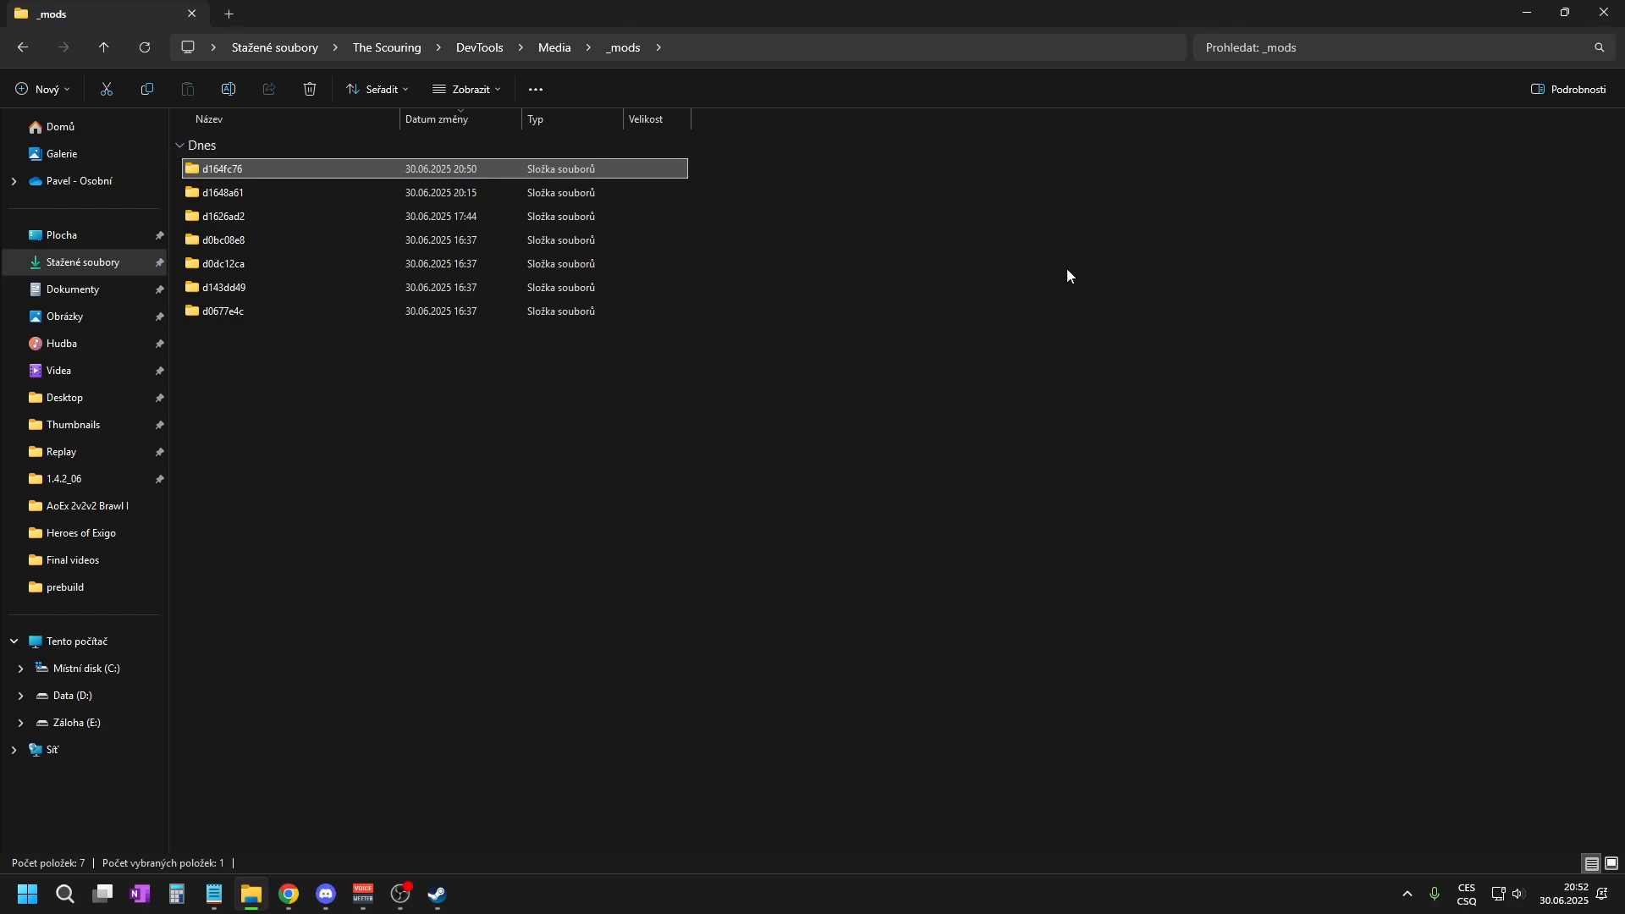
pyautogui.click(599, 390)
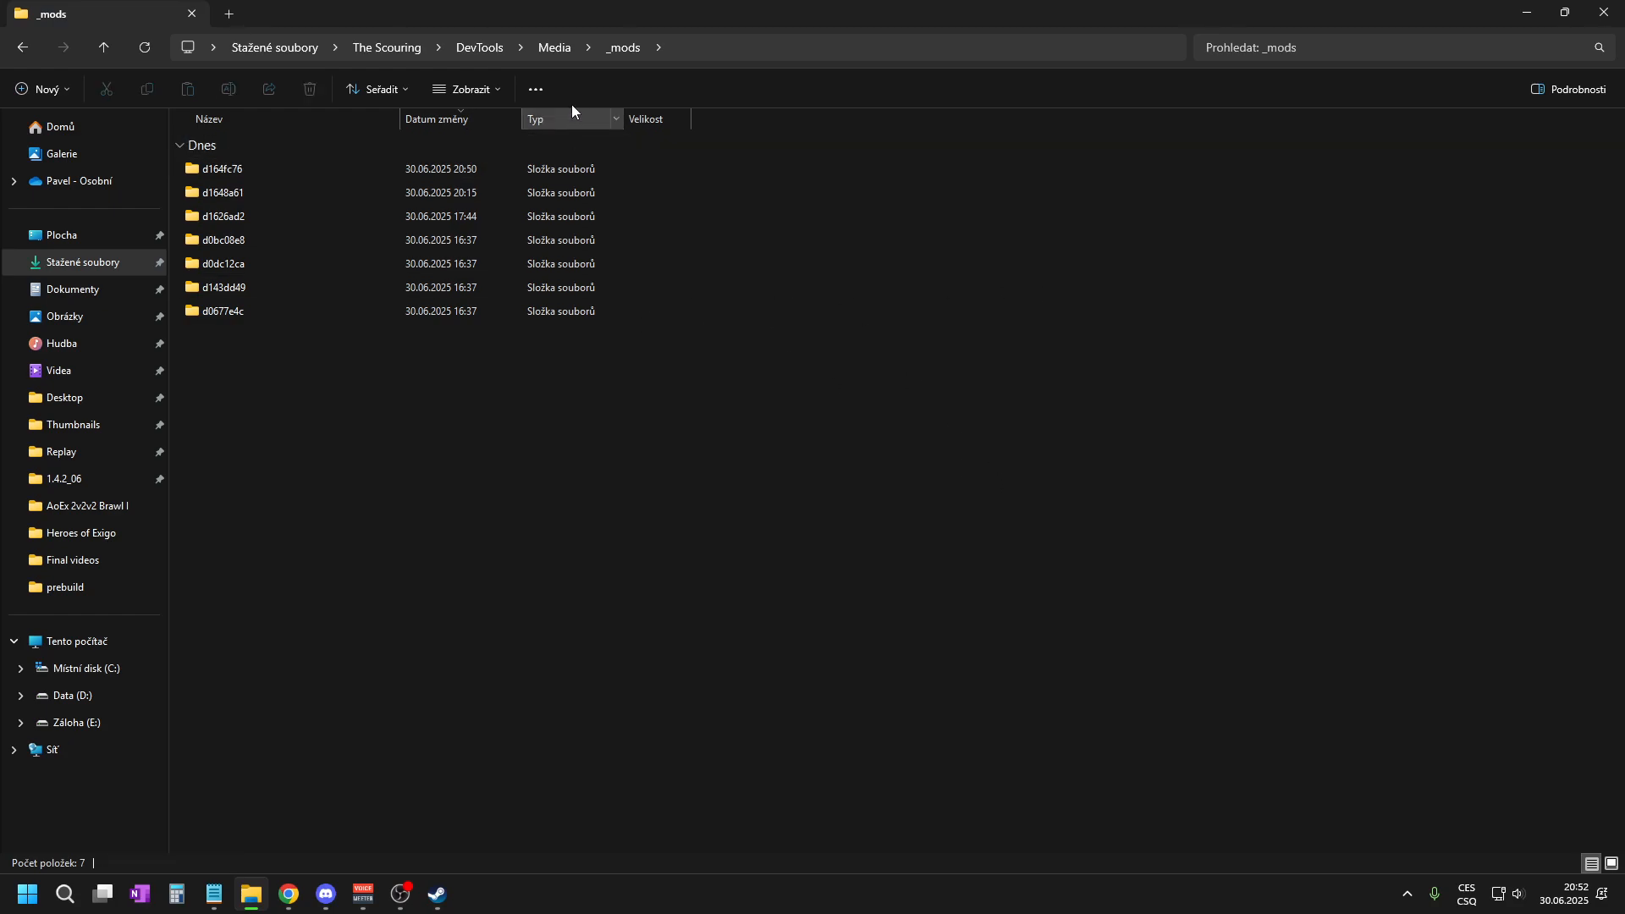
# - Go back to the DevTools folder and launch TheScouringEditor from its BinEditor folder
pyautogui.click(566, 54)
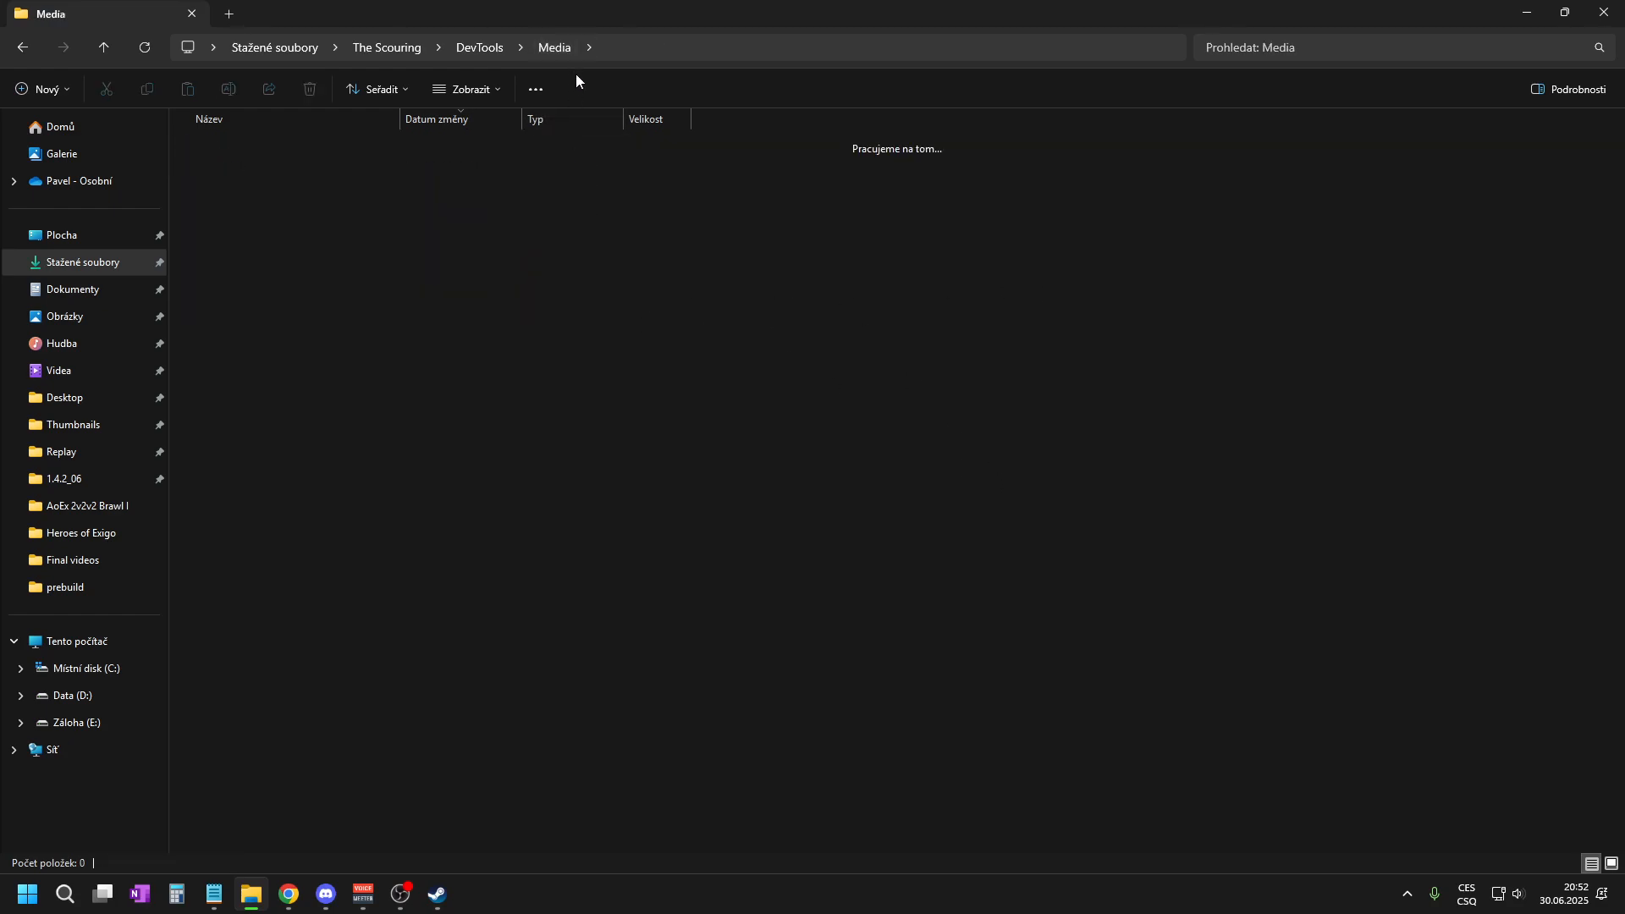
pyautogui.click(487, 48)
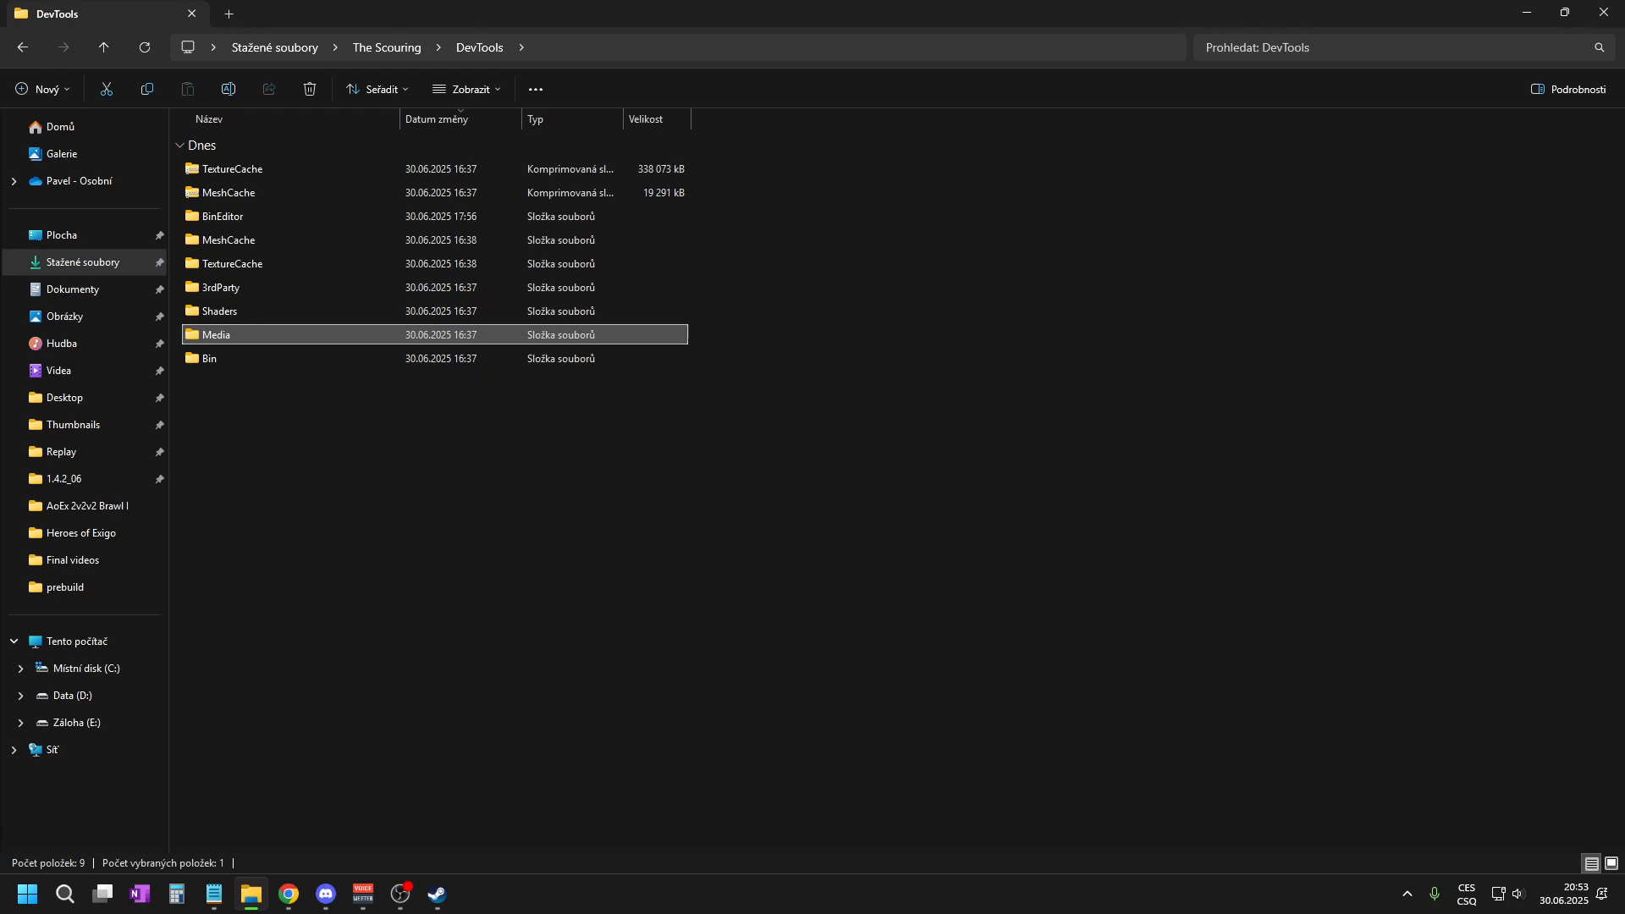
pyautogui.click(591, 455)
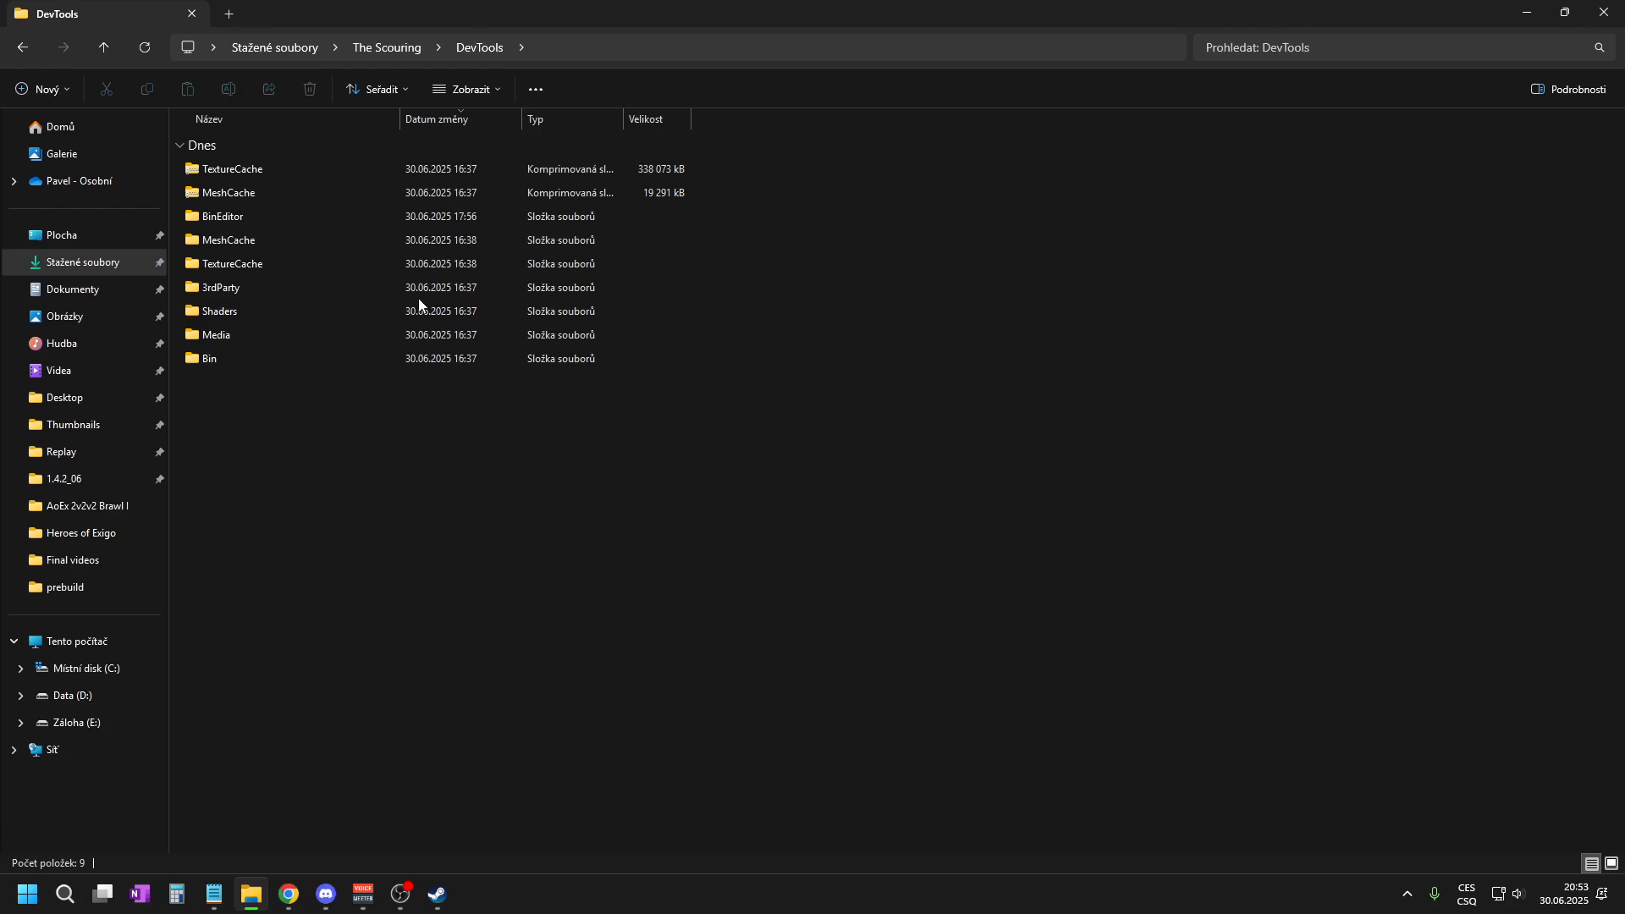
pyautogui.moveTo(244, 217)
pyautogui.moveTo(902, 408); pyautogui.dragTo(689, 174)
pyautogui.click(493, 498)
pyautogui.moveTo(950, 403); pyautogui.dragTo(616, 152)
pyautogui.moveTo(777, 457); pyautogui.dragTo(626, 406)
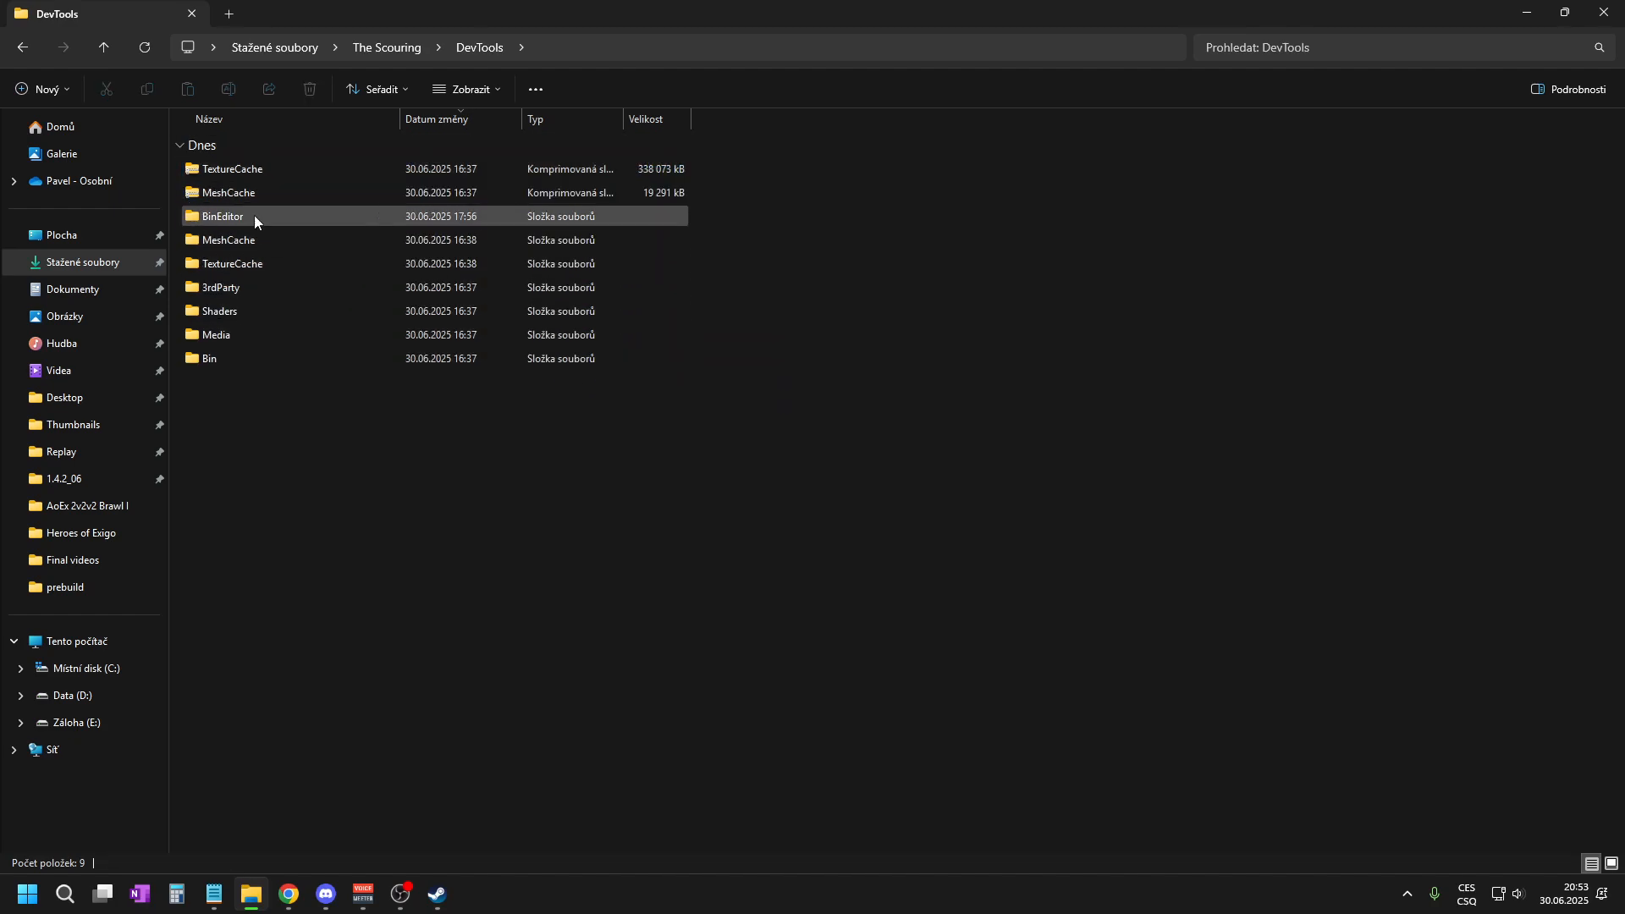
pyautogui.doubleClick(254, 216)
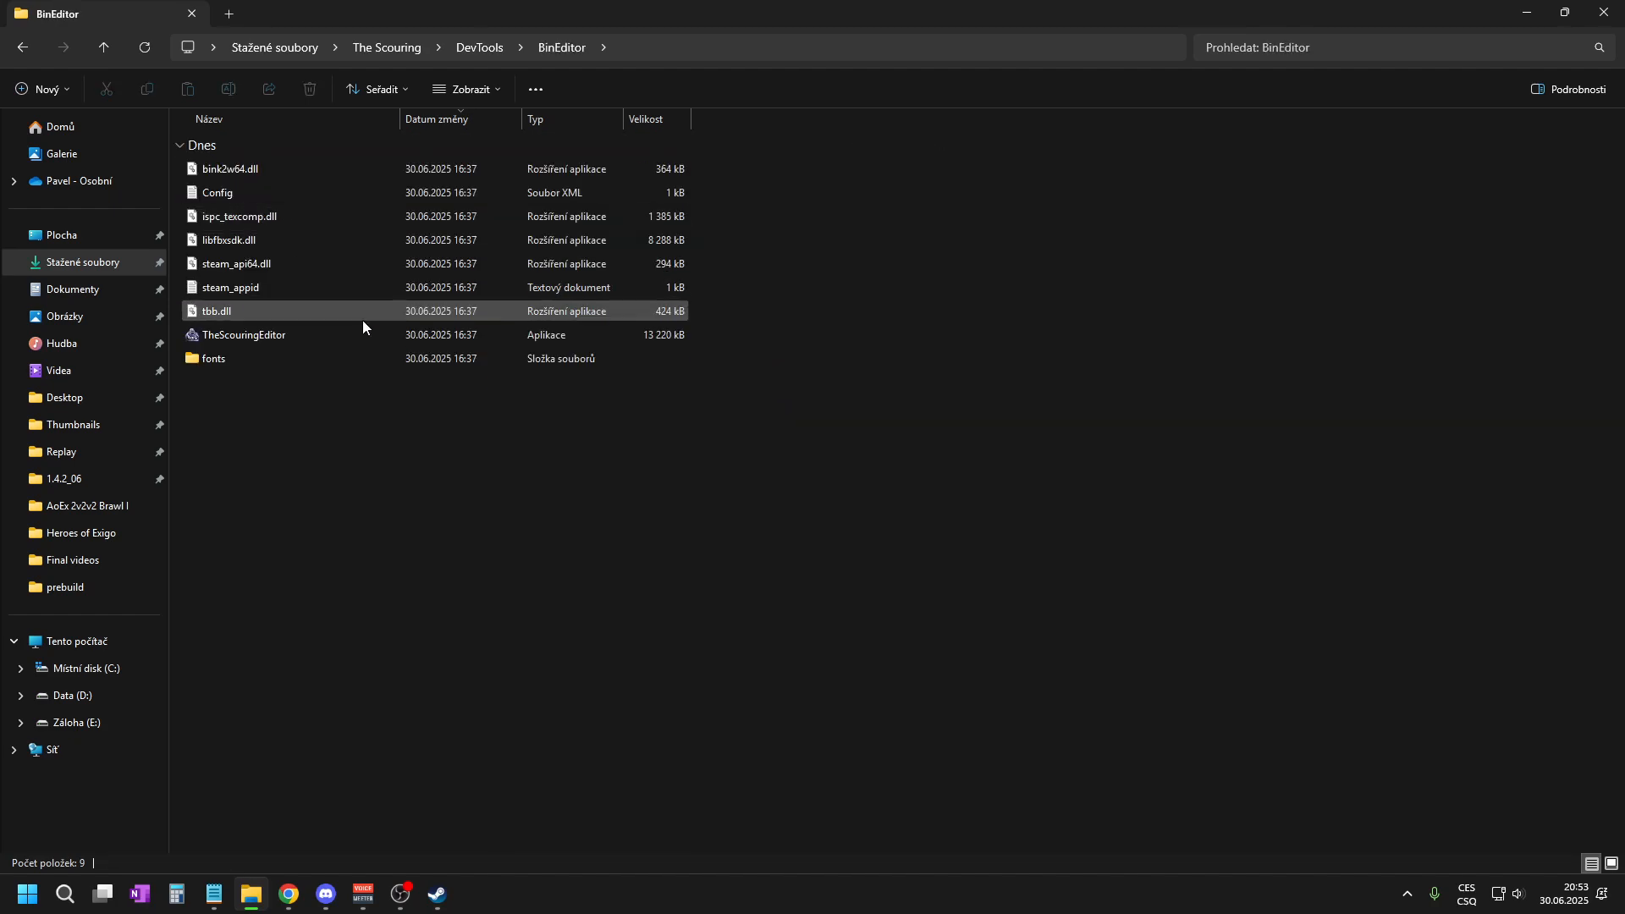
pyautogui.click(313, 334)
pyautogui.doubleClick(312, 334)
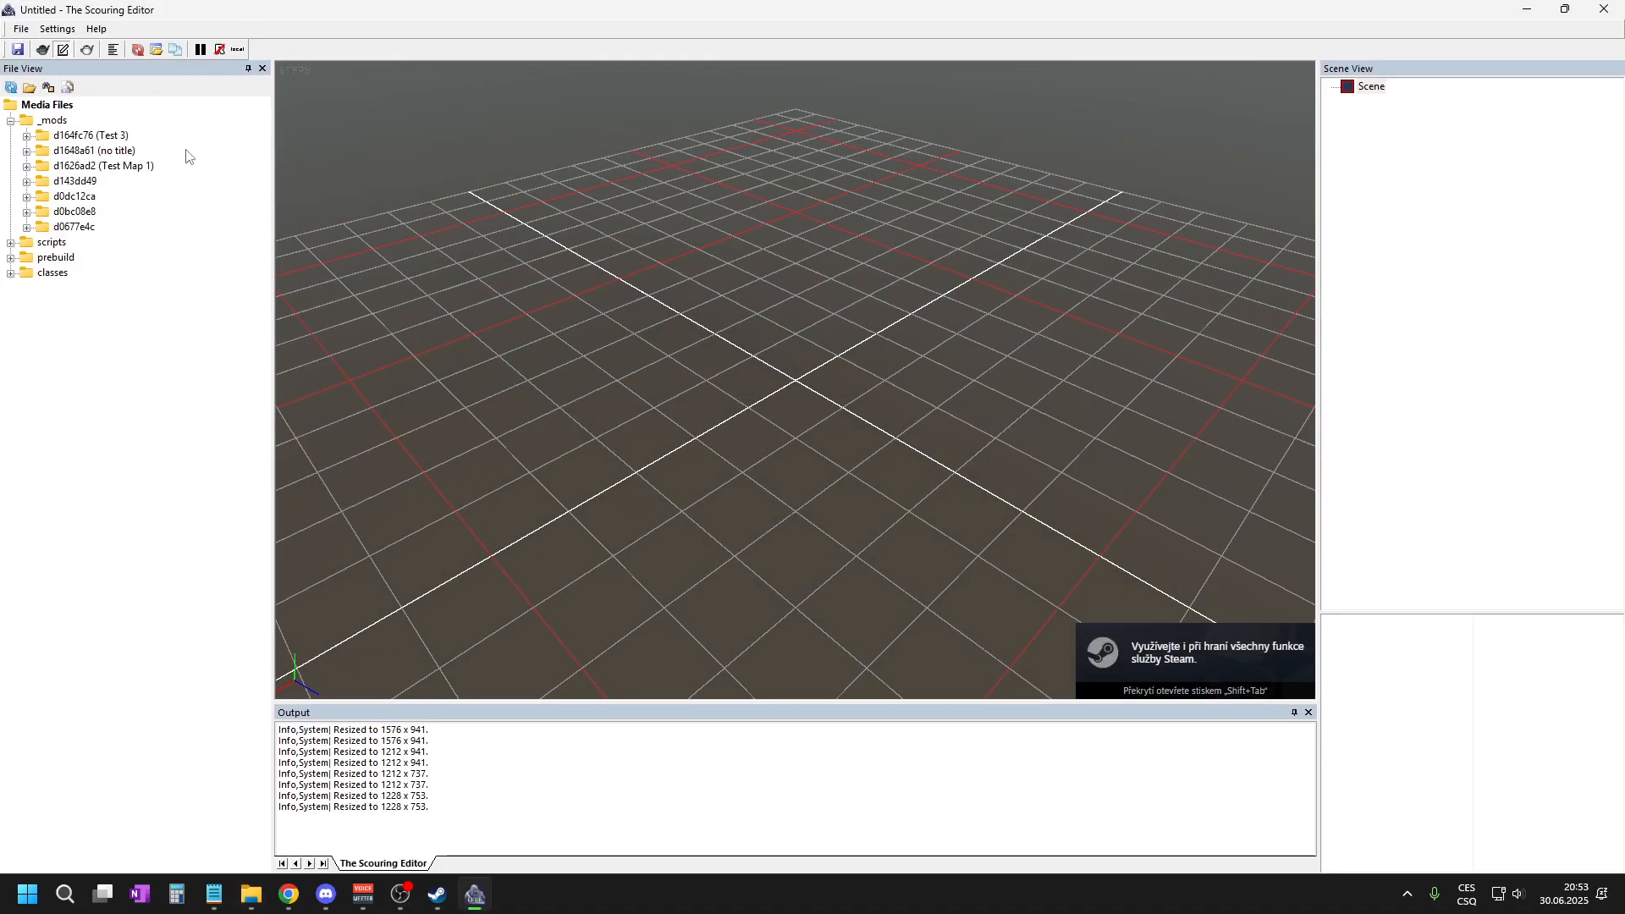
# - Open level_test3.xml from the prebuild folder of the d164fc76 (Test 3) mod and look over the loaded map
pyautogui.click(27, 137)
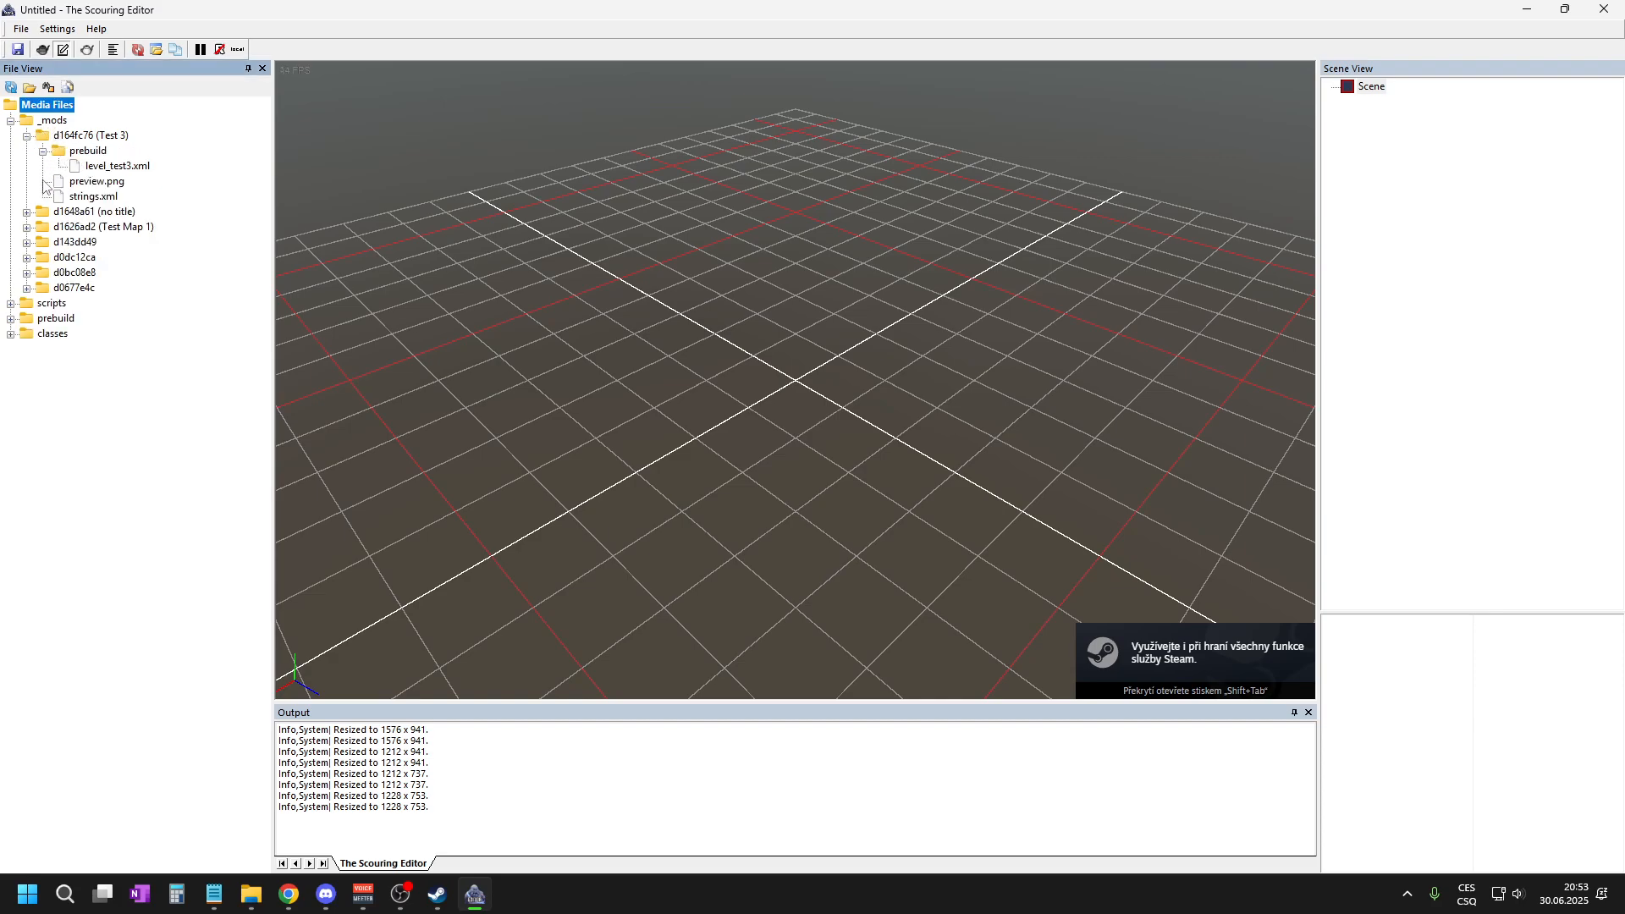
pyautogui.click(116, 167)
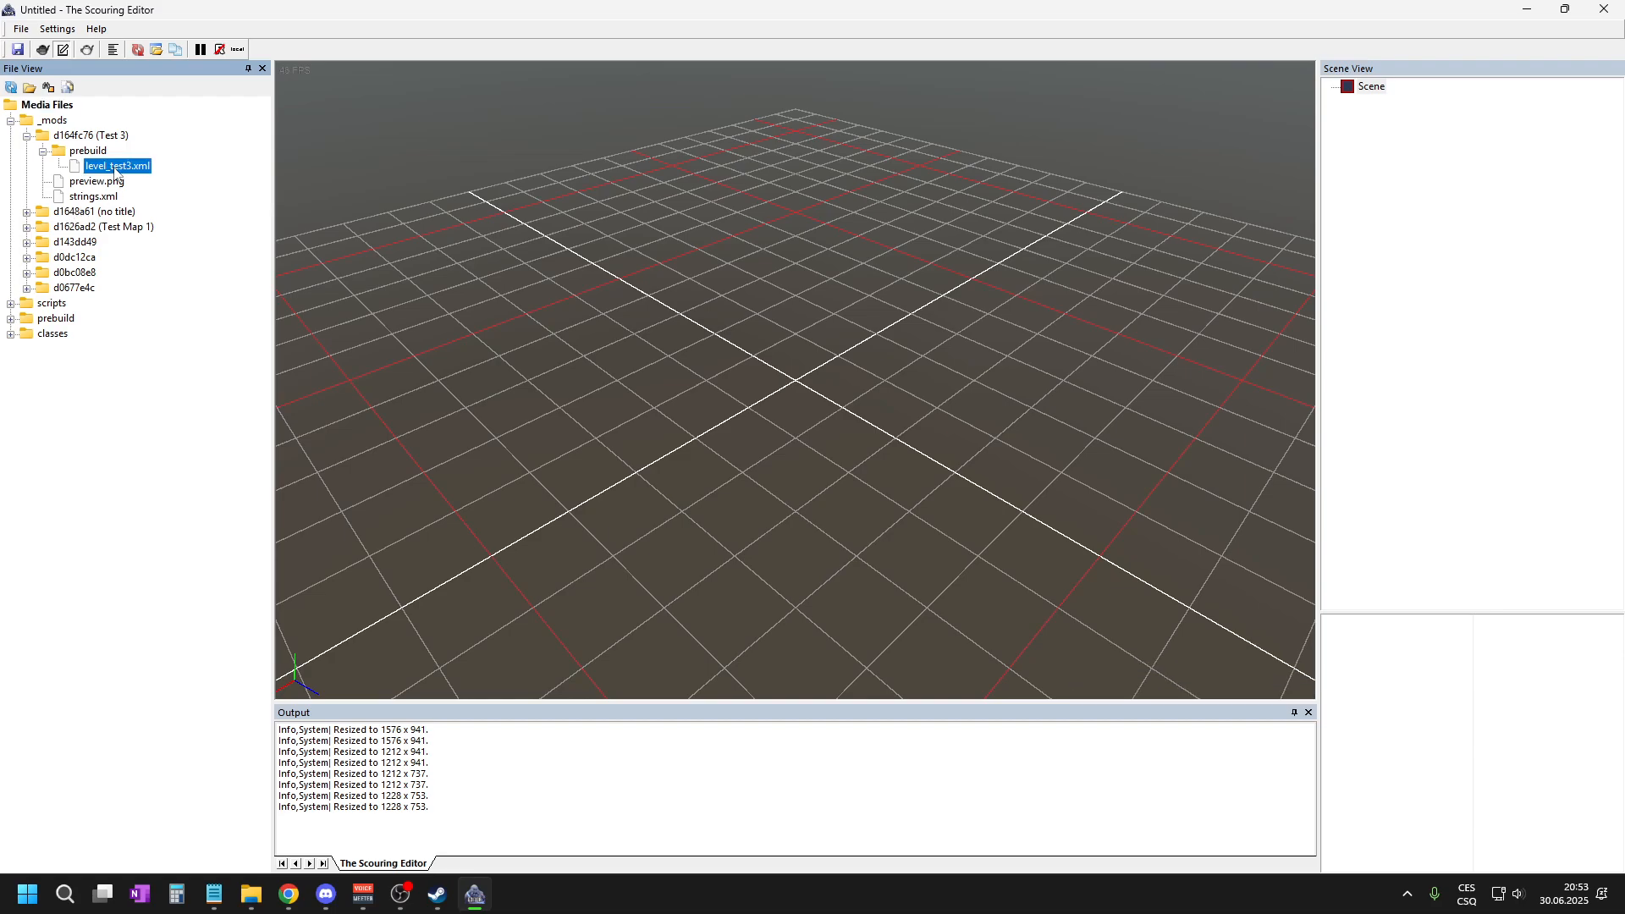
pyautogui.doubleClick(98, 168)
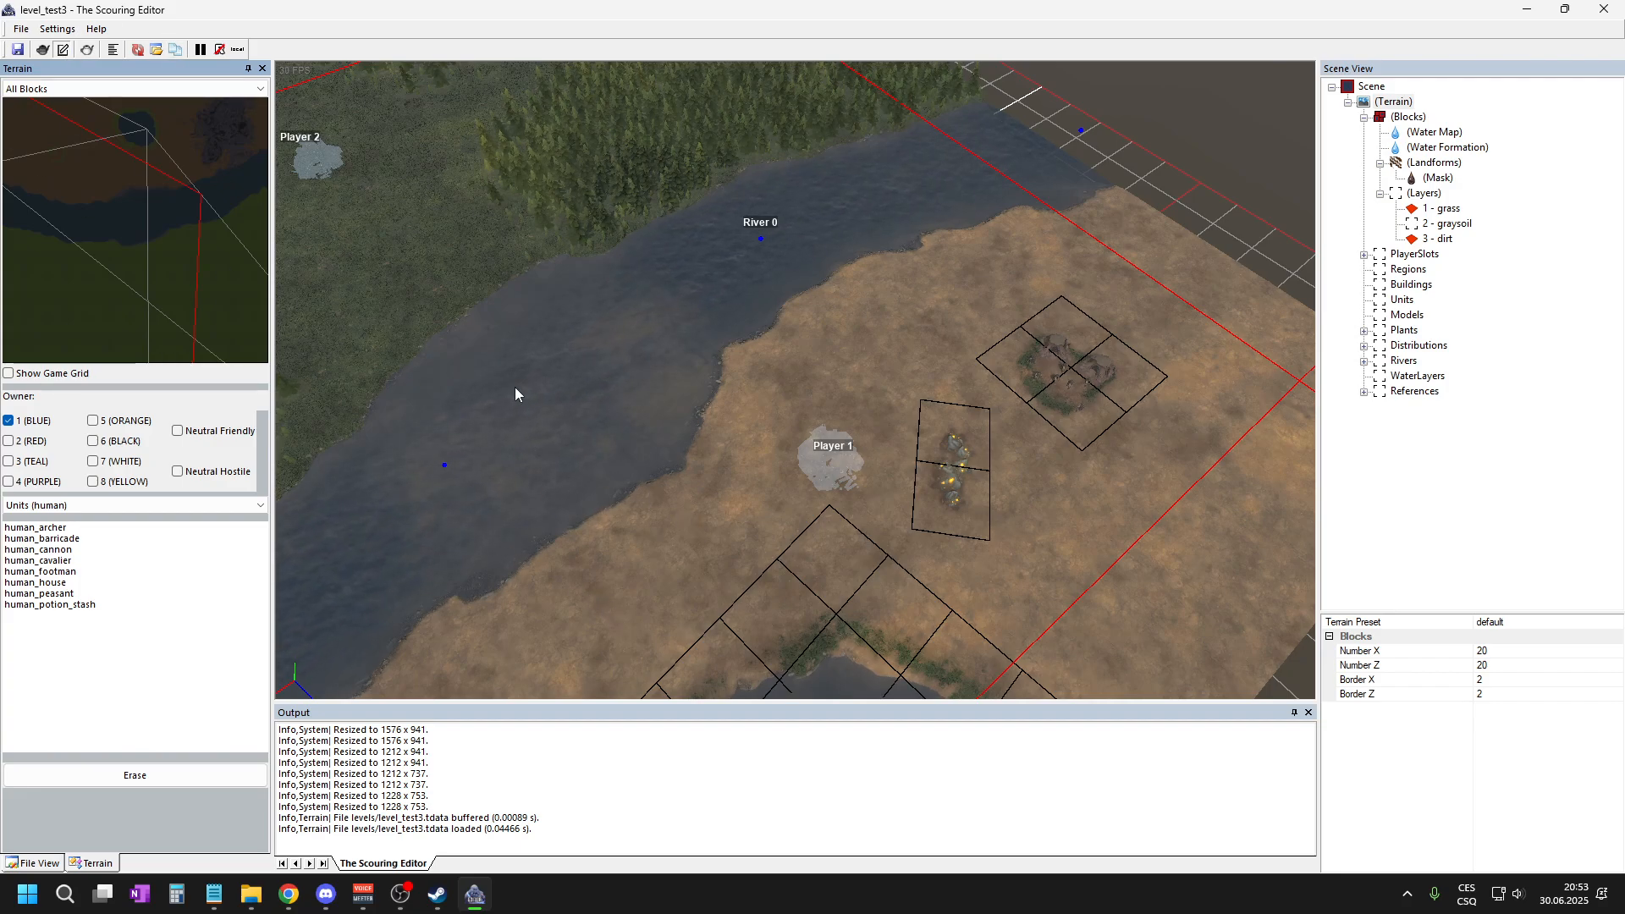
pyautogui.scroll(-2, 918, 395)
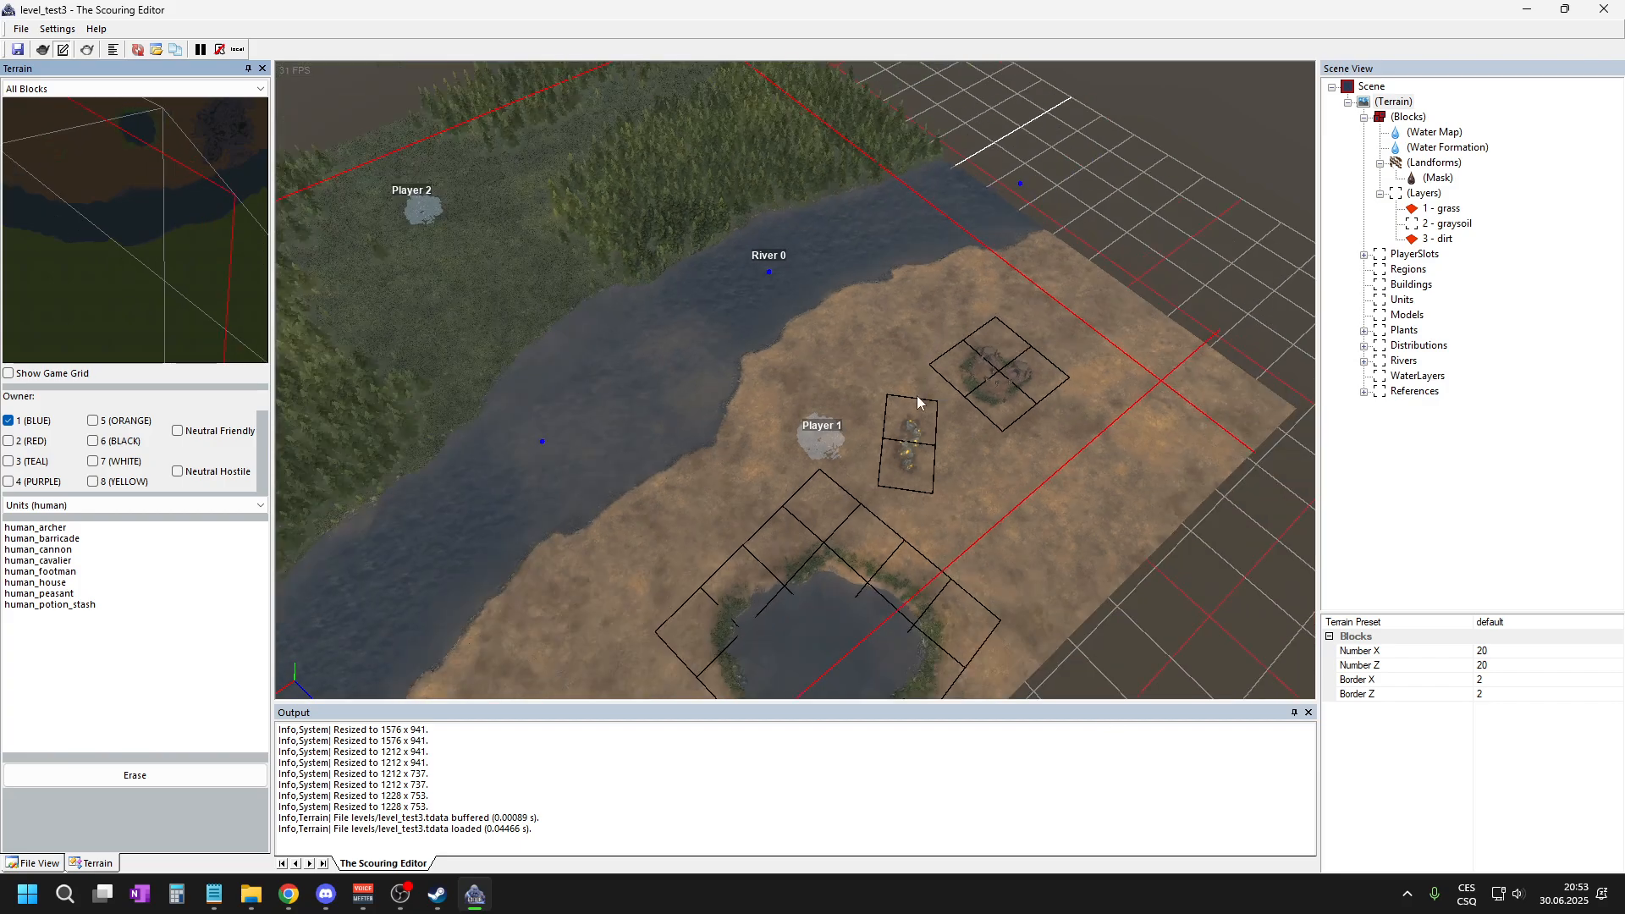
pyautogui.scroll(1, 582, 336)
pyautogui.scroll(1, 999, 430)
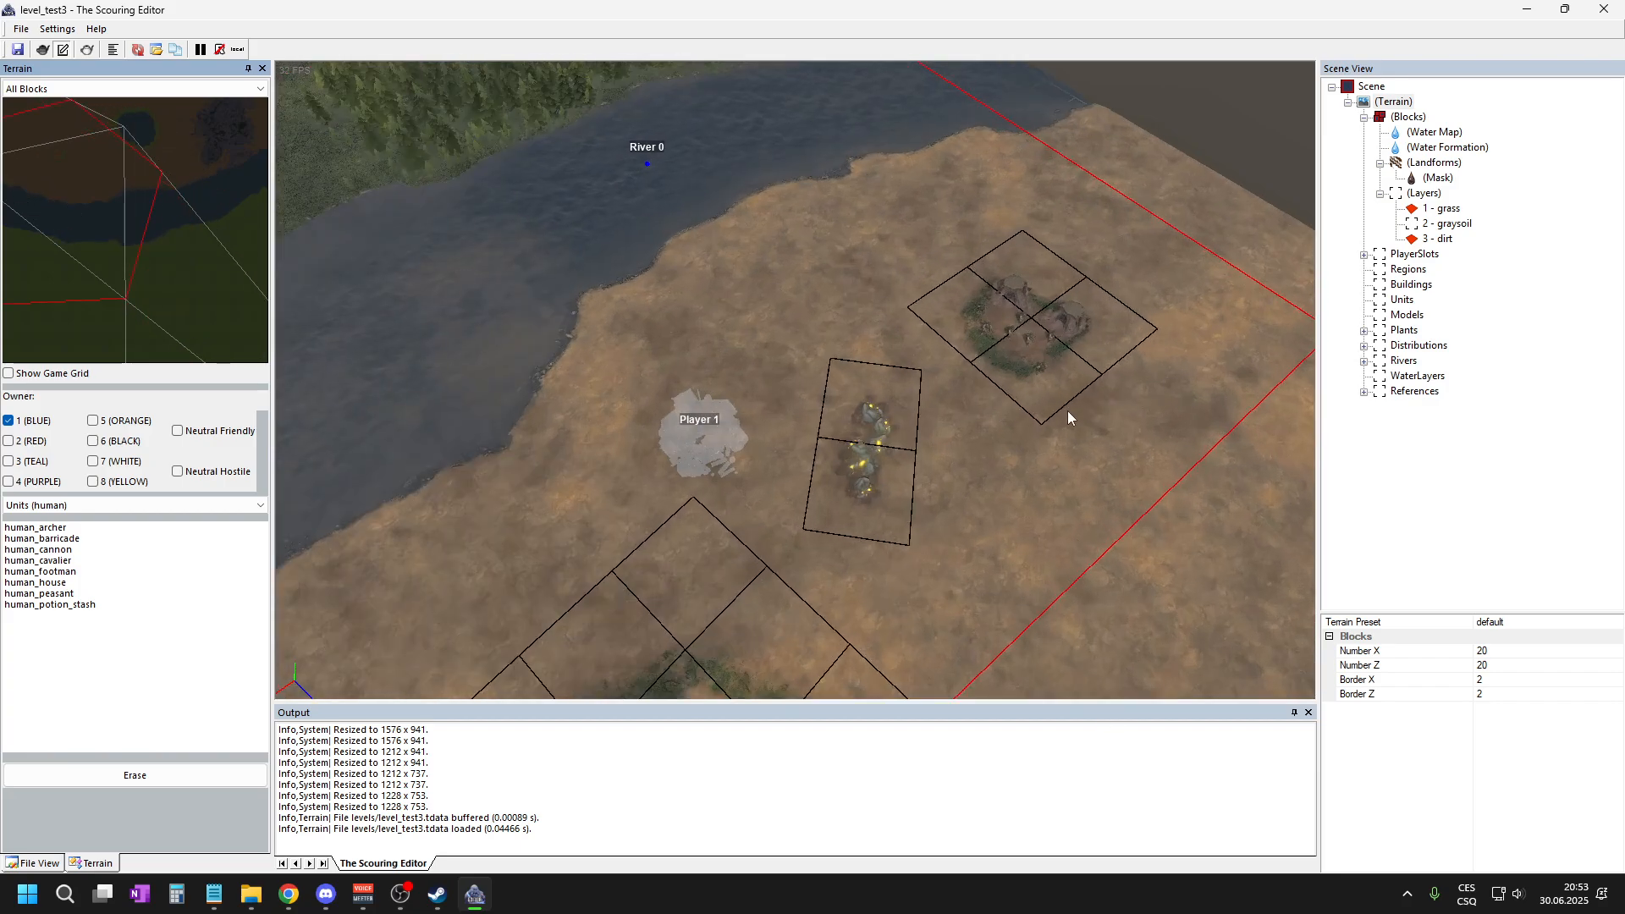
# - Show the terrain's sketch layer, select it and set its brush to size 20.5 and value 1.00
pyautogui.scroll(-3, 1116, 391)
pyautogui.scroll(3, 512, 236)
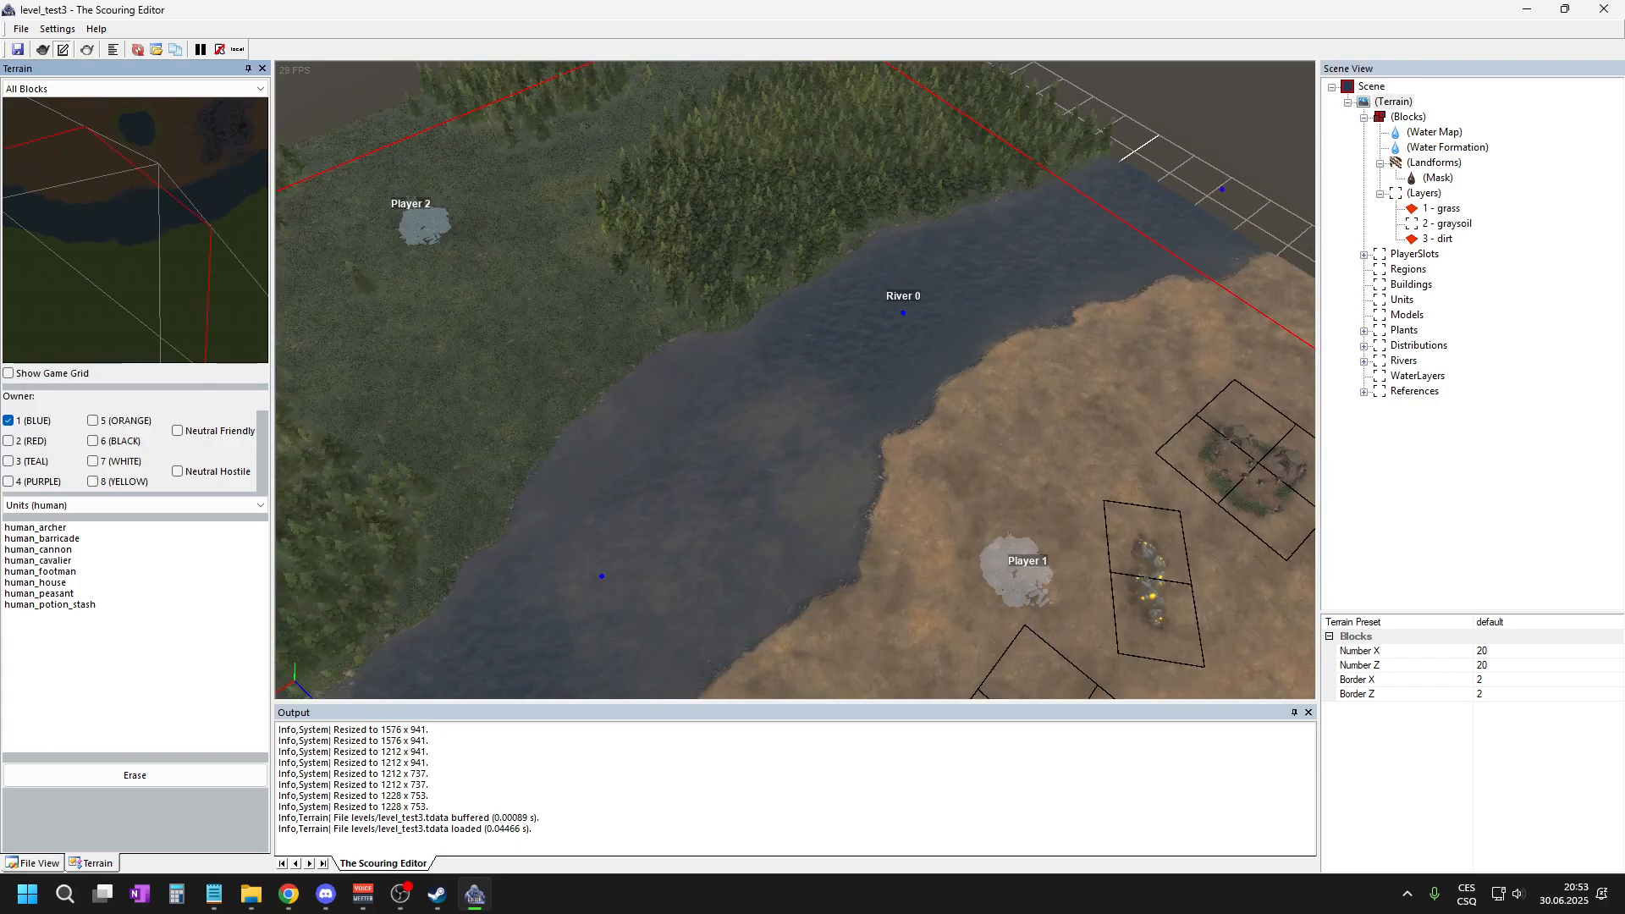
pyautogui.click(1388, 102)
pyautogui.rightClick(1373, 103)
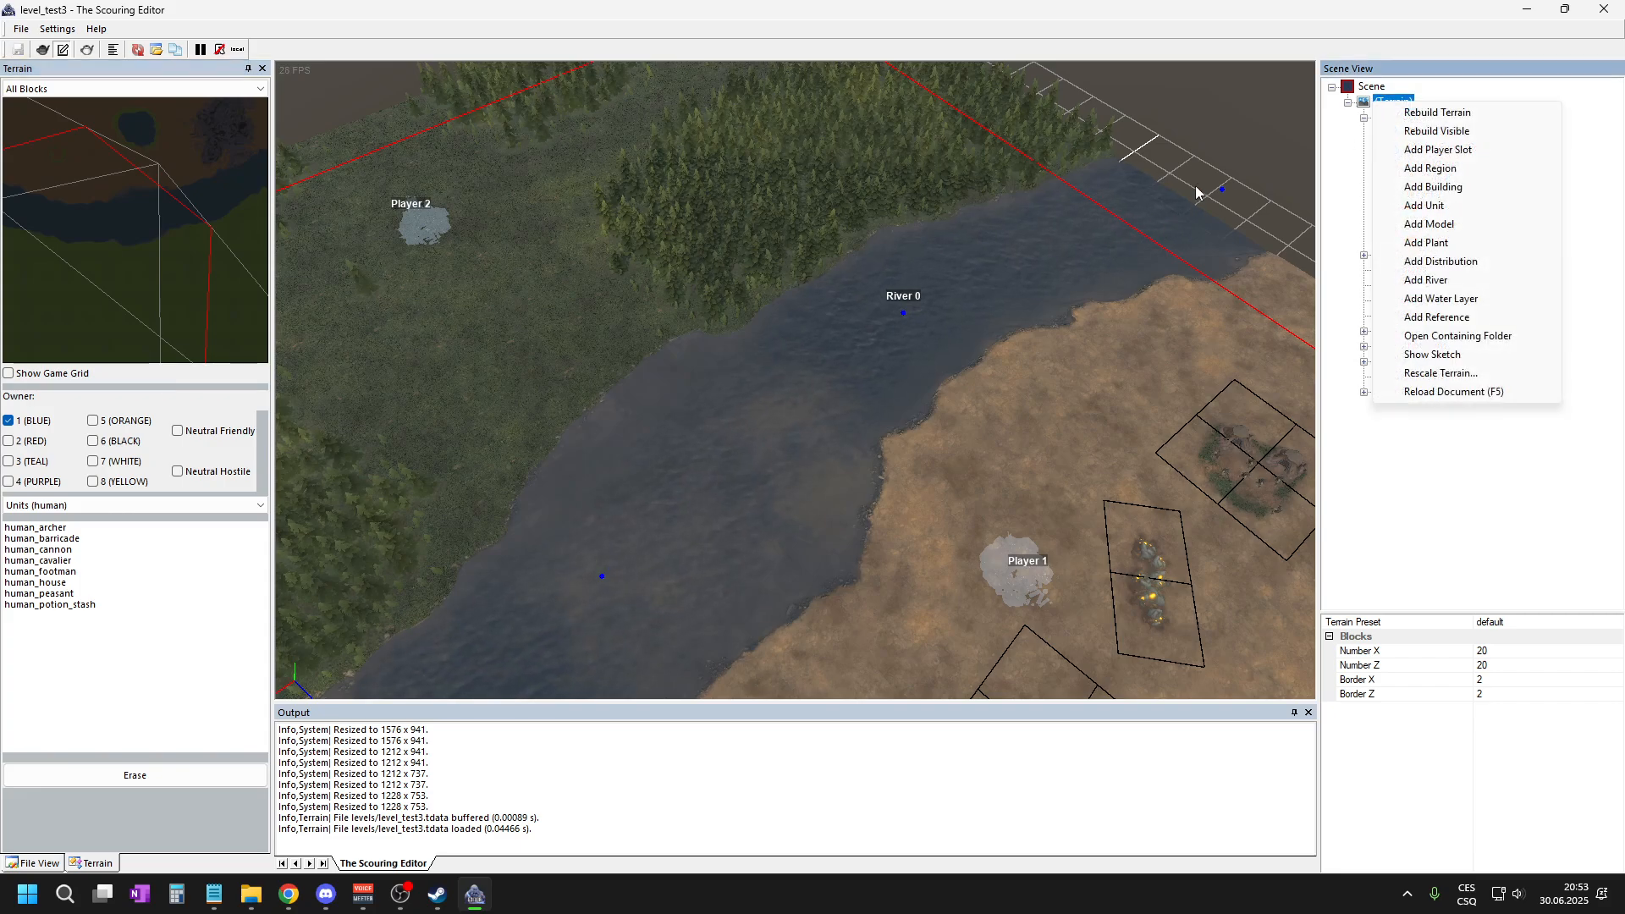
pyautogui.click(1442, 357)
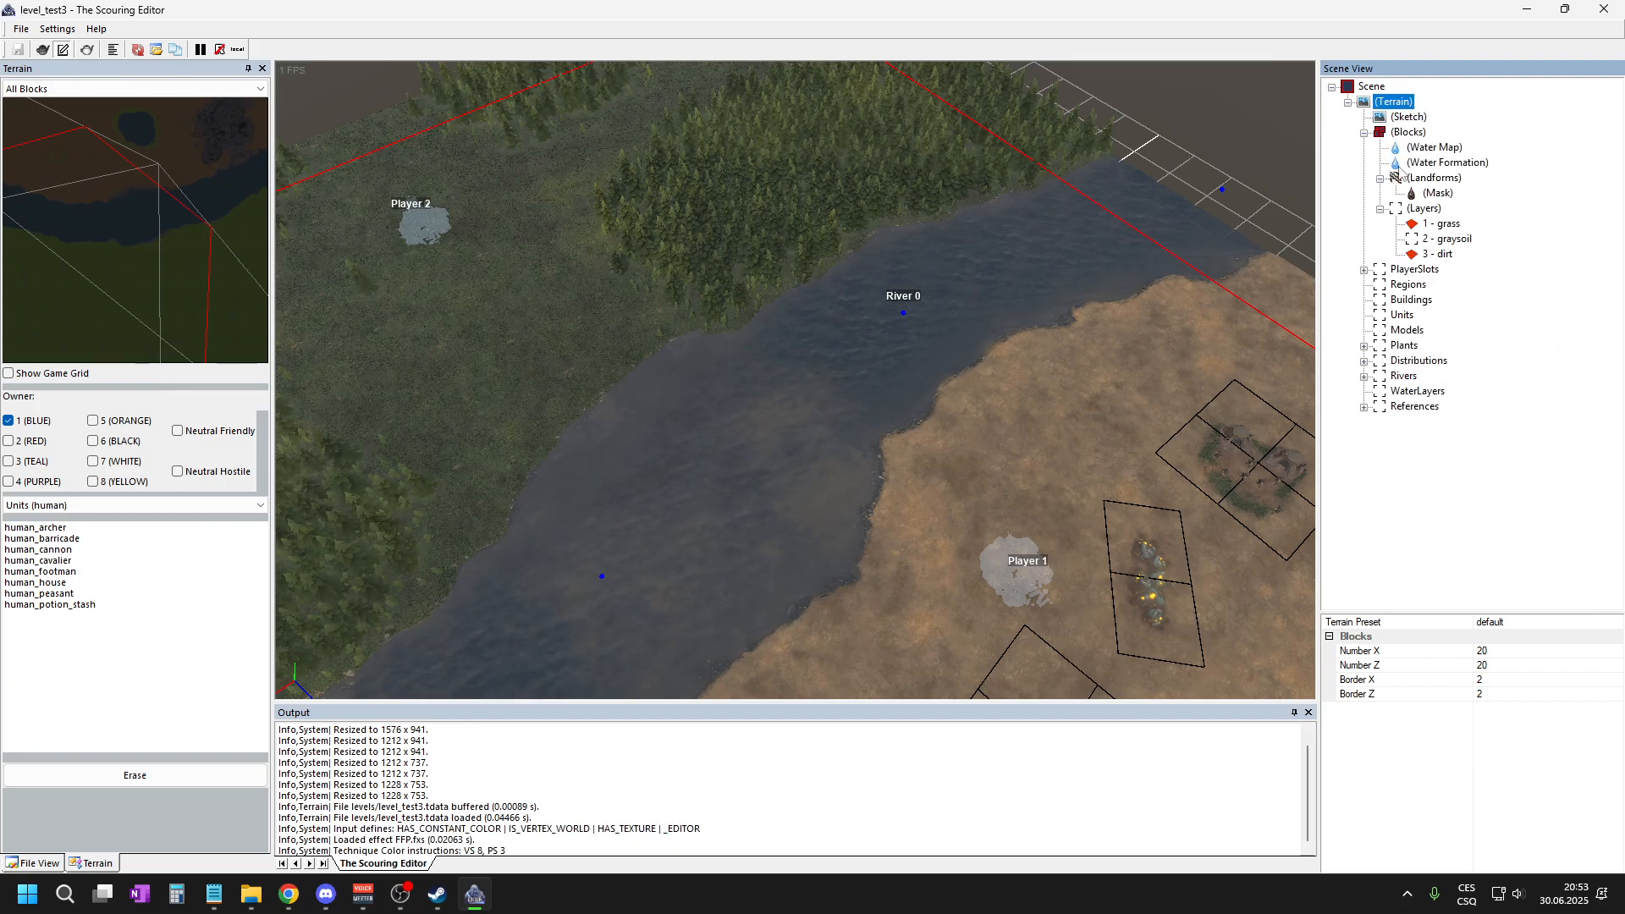
pyautogui.click(1405, 117)
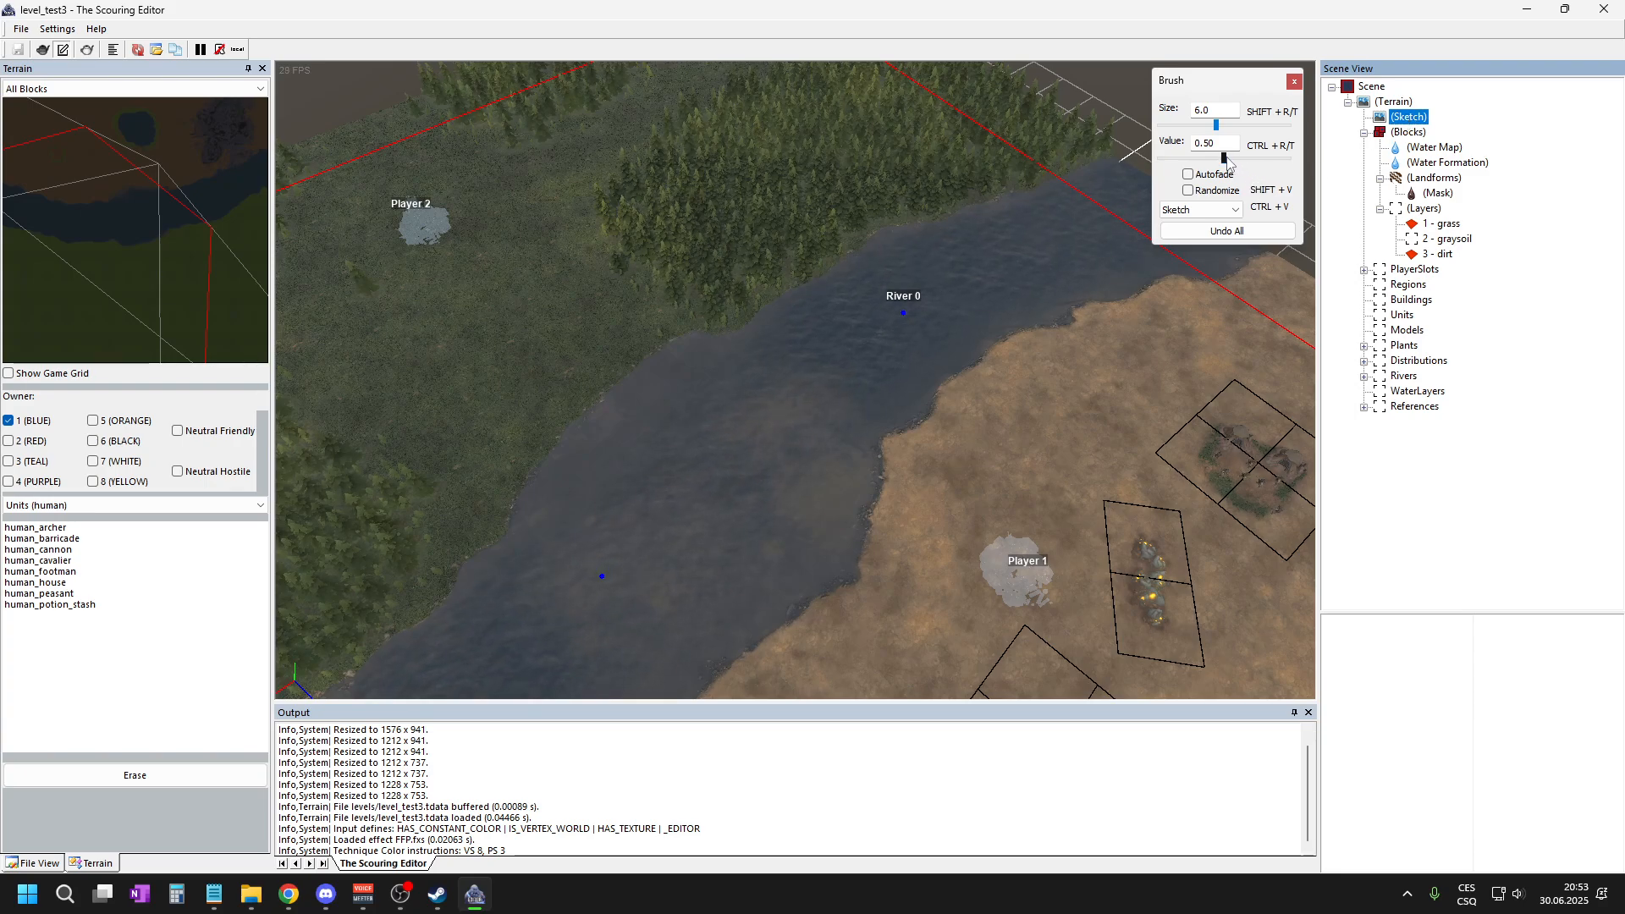
pyautogui.moveTo(1227, 161); pyautogui.dragTo(1293, 167)
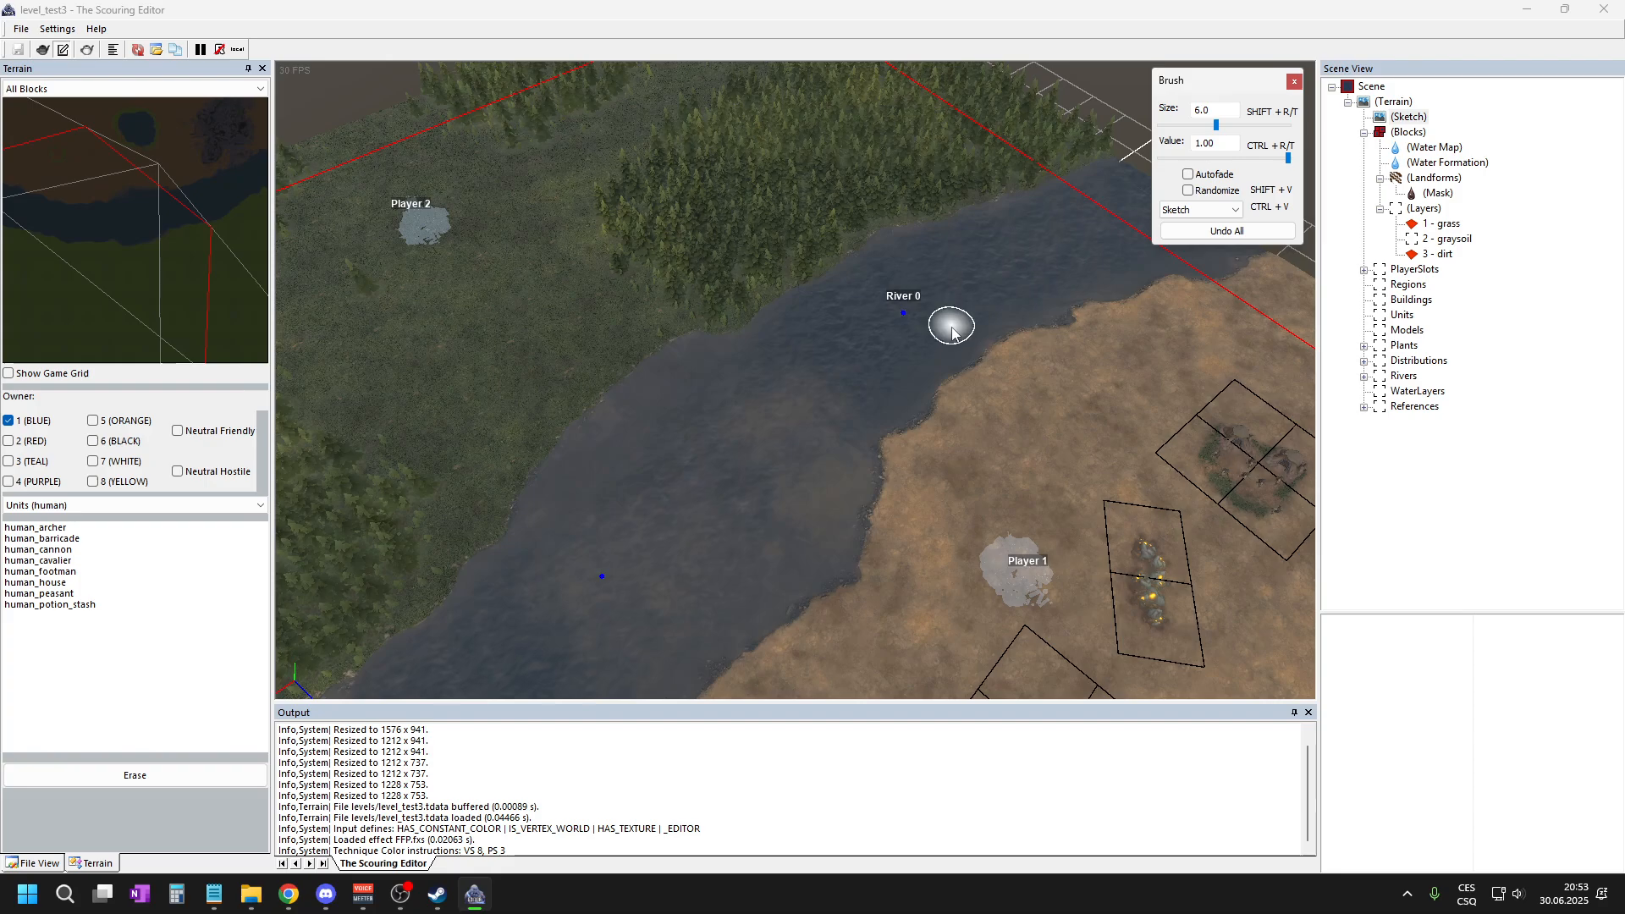
pyautogui.moveTo(1217, 127); pyautogui.dragTo(1247, 127)
# - Paint a large cross over the river near Player 2 and a thick ring around the Player 1 area on the sketch layer
pyautogui.scroll(-3, 846, 338)
pyautogui.scroll(3, 841, 387)
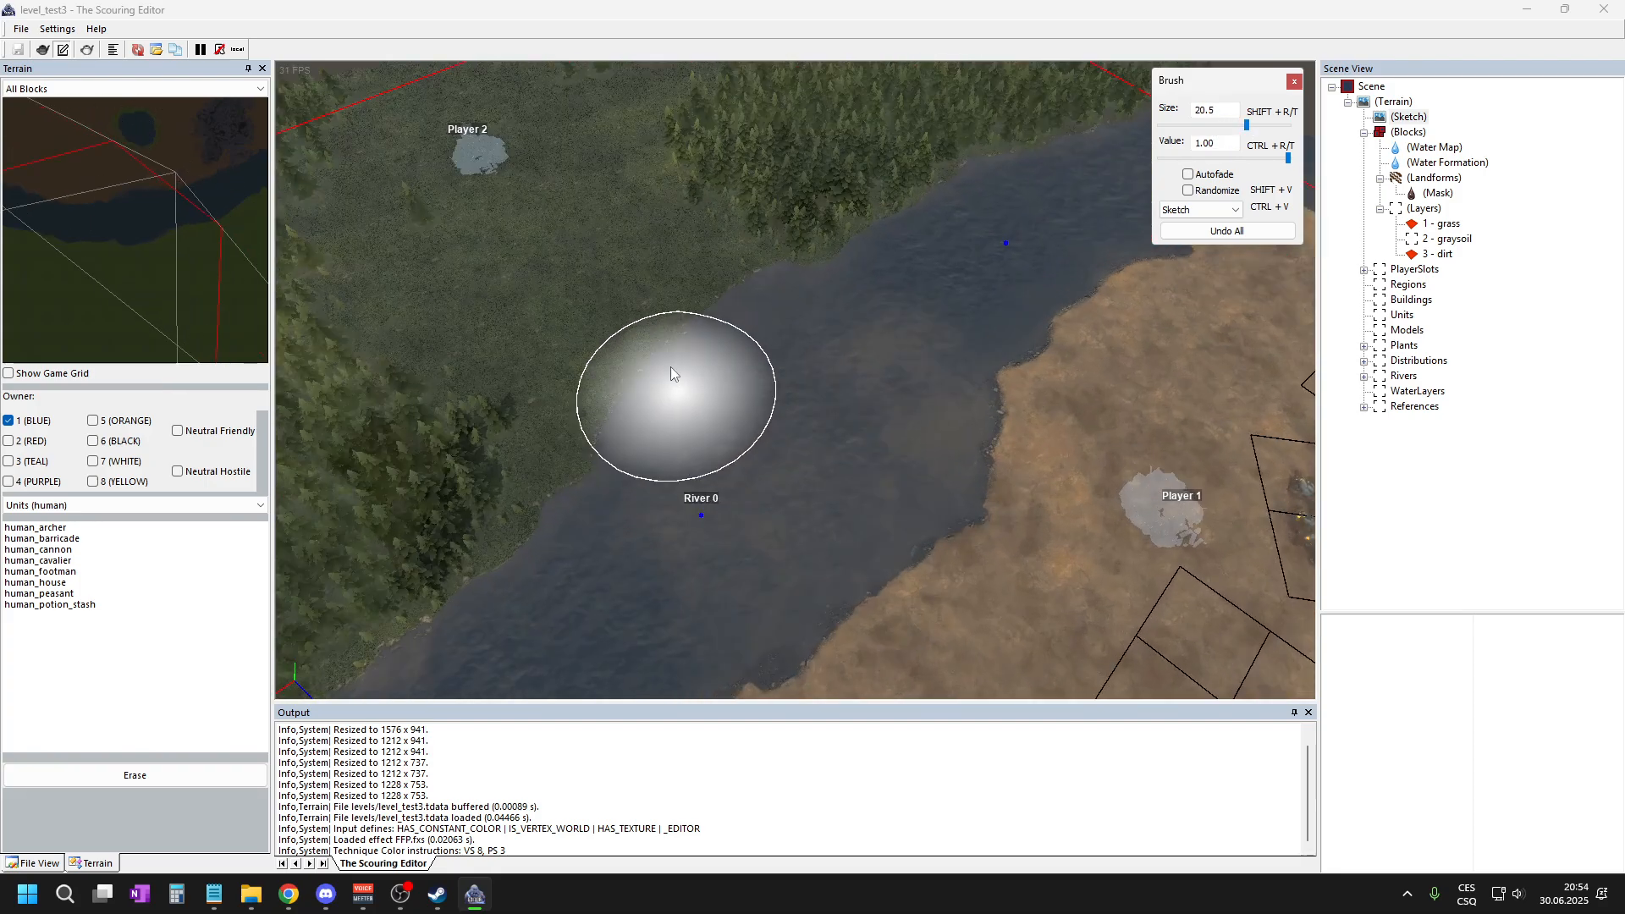
pyautogui.moveTo(581, 160); pyautogui.dragTo(877, 409)
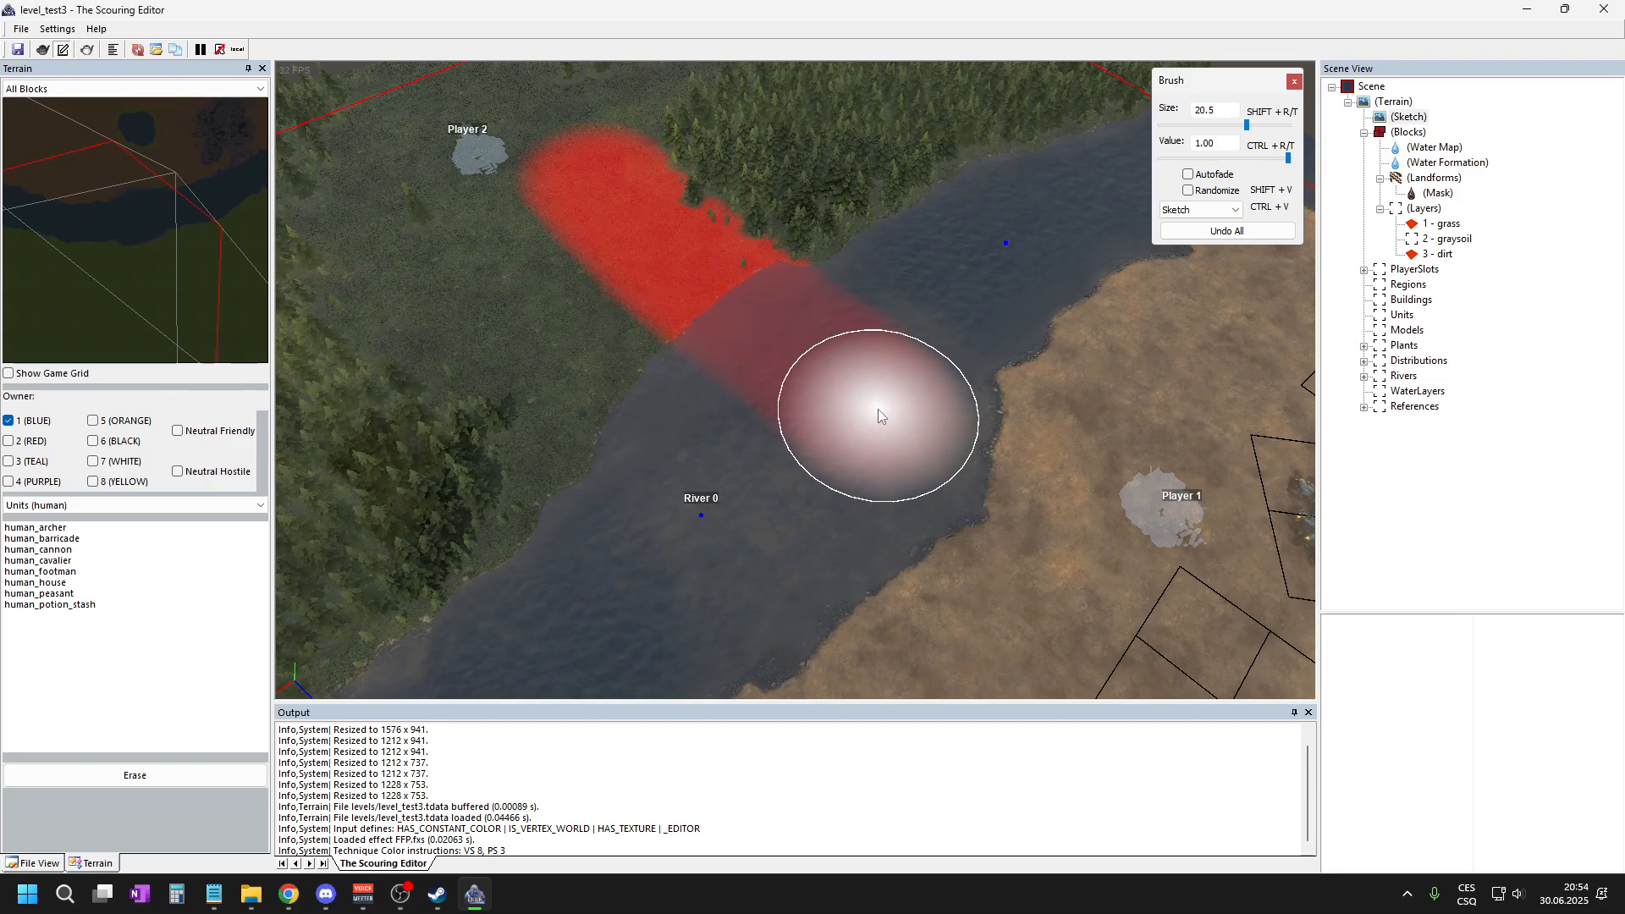
pyautogui.moveTo(593, 394); pyautogui.dragTo(889, 217)
pyautogui.scroll(-3, 640, 272)
pyautogui.scroll(-3, 640, 272)
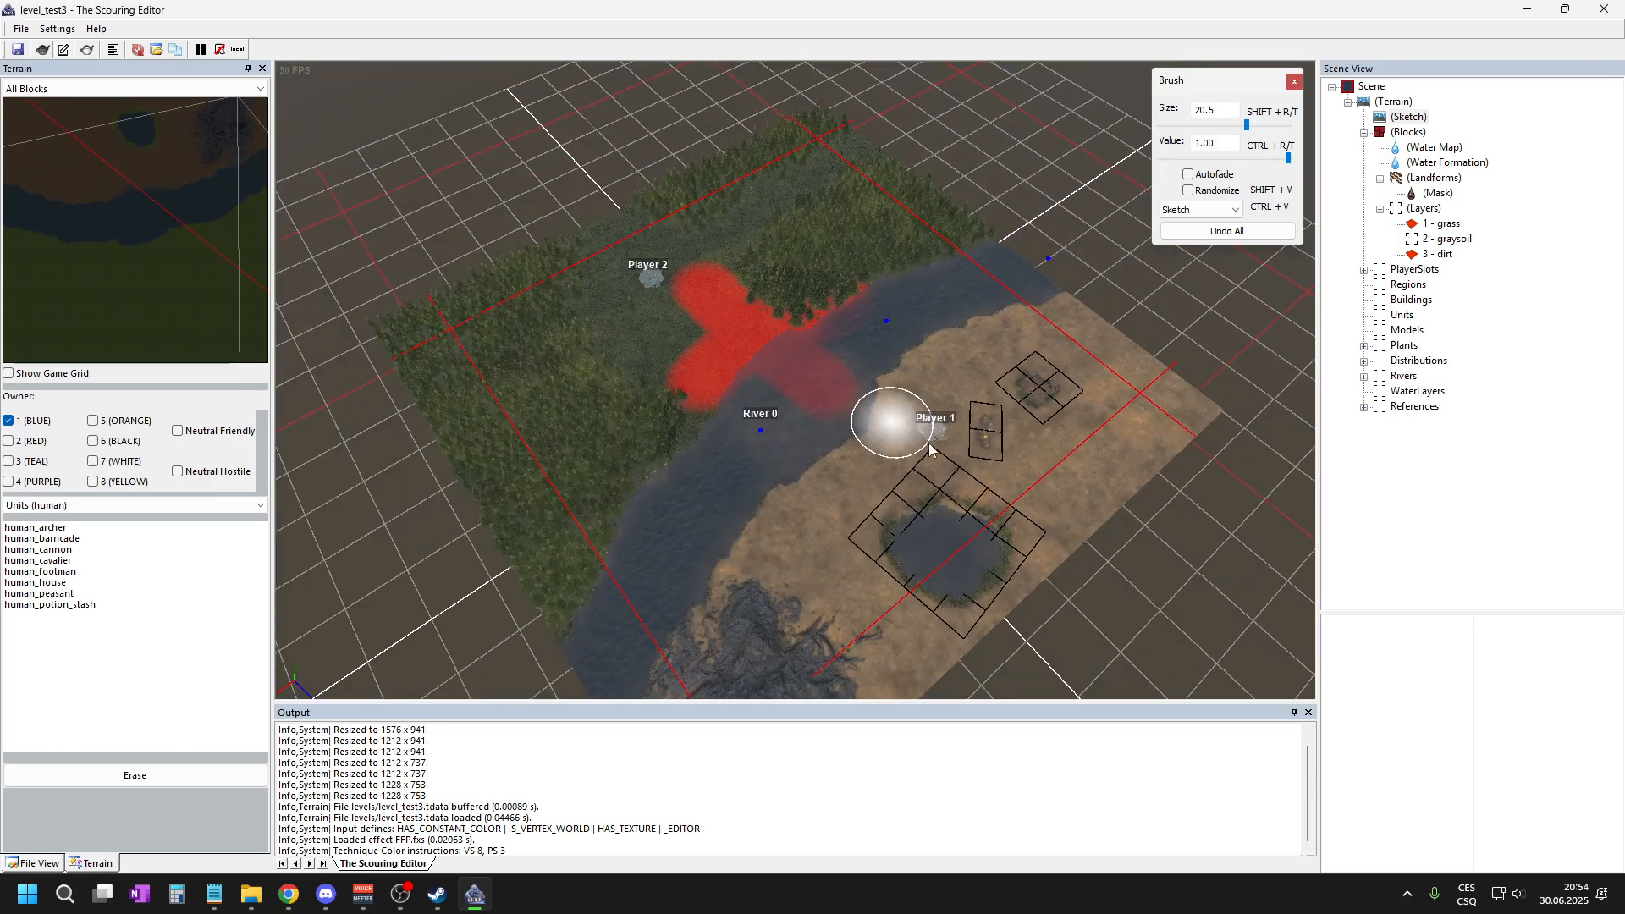
pyautogui.scroll(1, 1008, 423)
pyautogui.moveTo(1040, 340)
pyautogui.mouseDown()
pyautogui.moveTo(973, 487)
pyautogui.moveTo(1003, 374)
pyautogui.mouseUp()
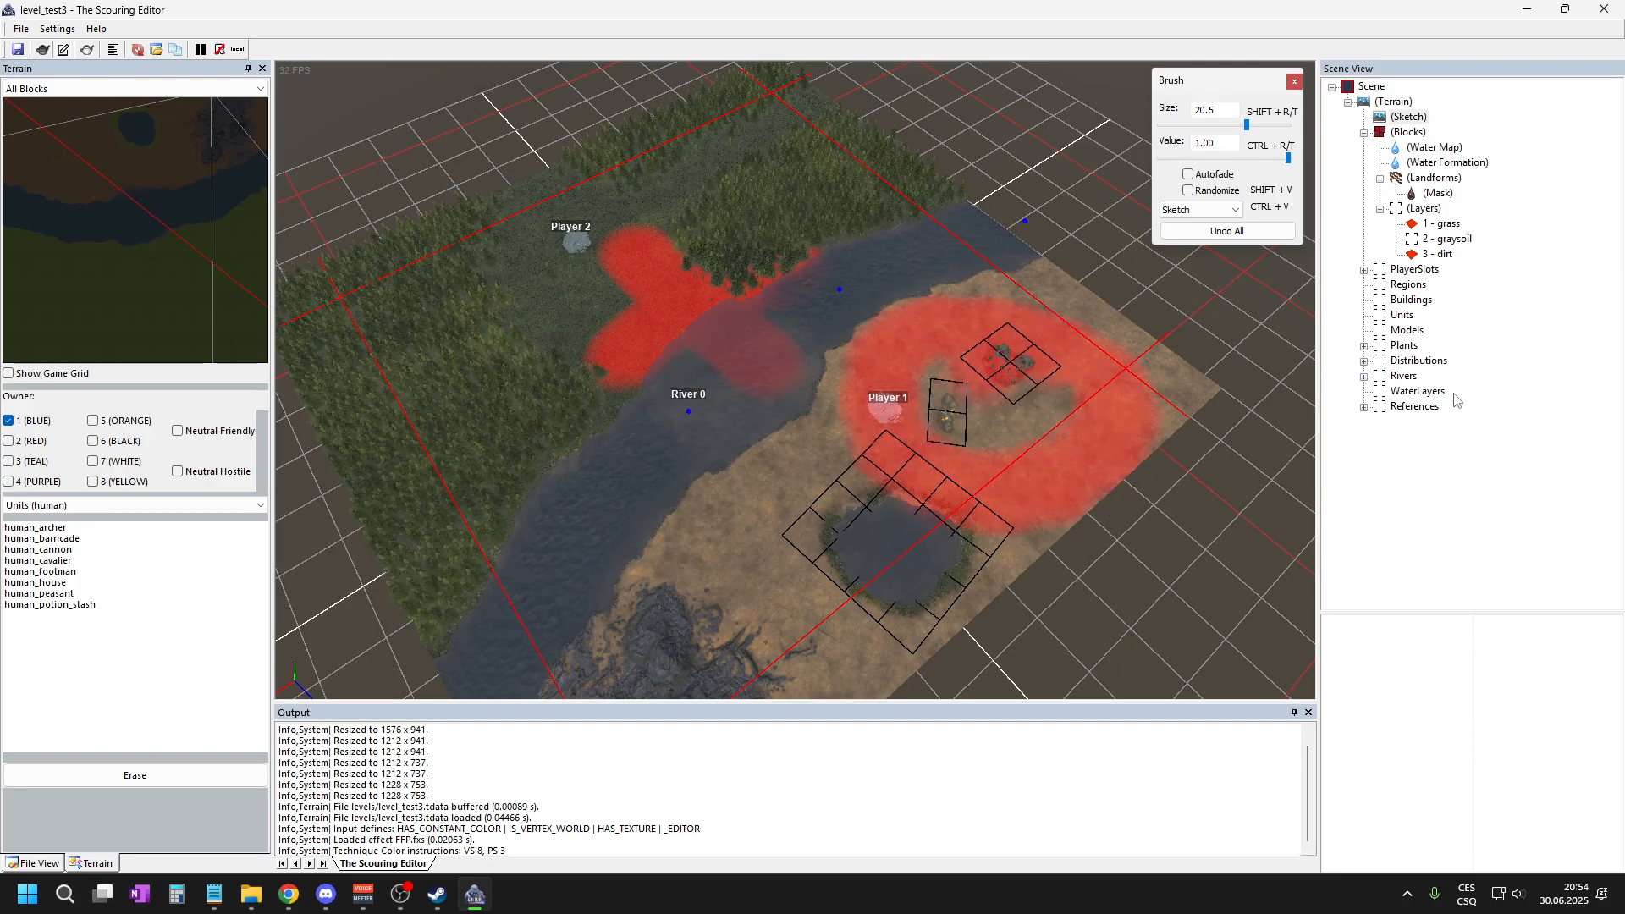
pyautogui.click(1527, 552)
pyautogui.scroll(2, 755, 272)
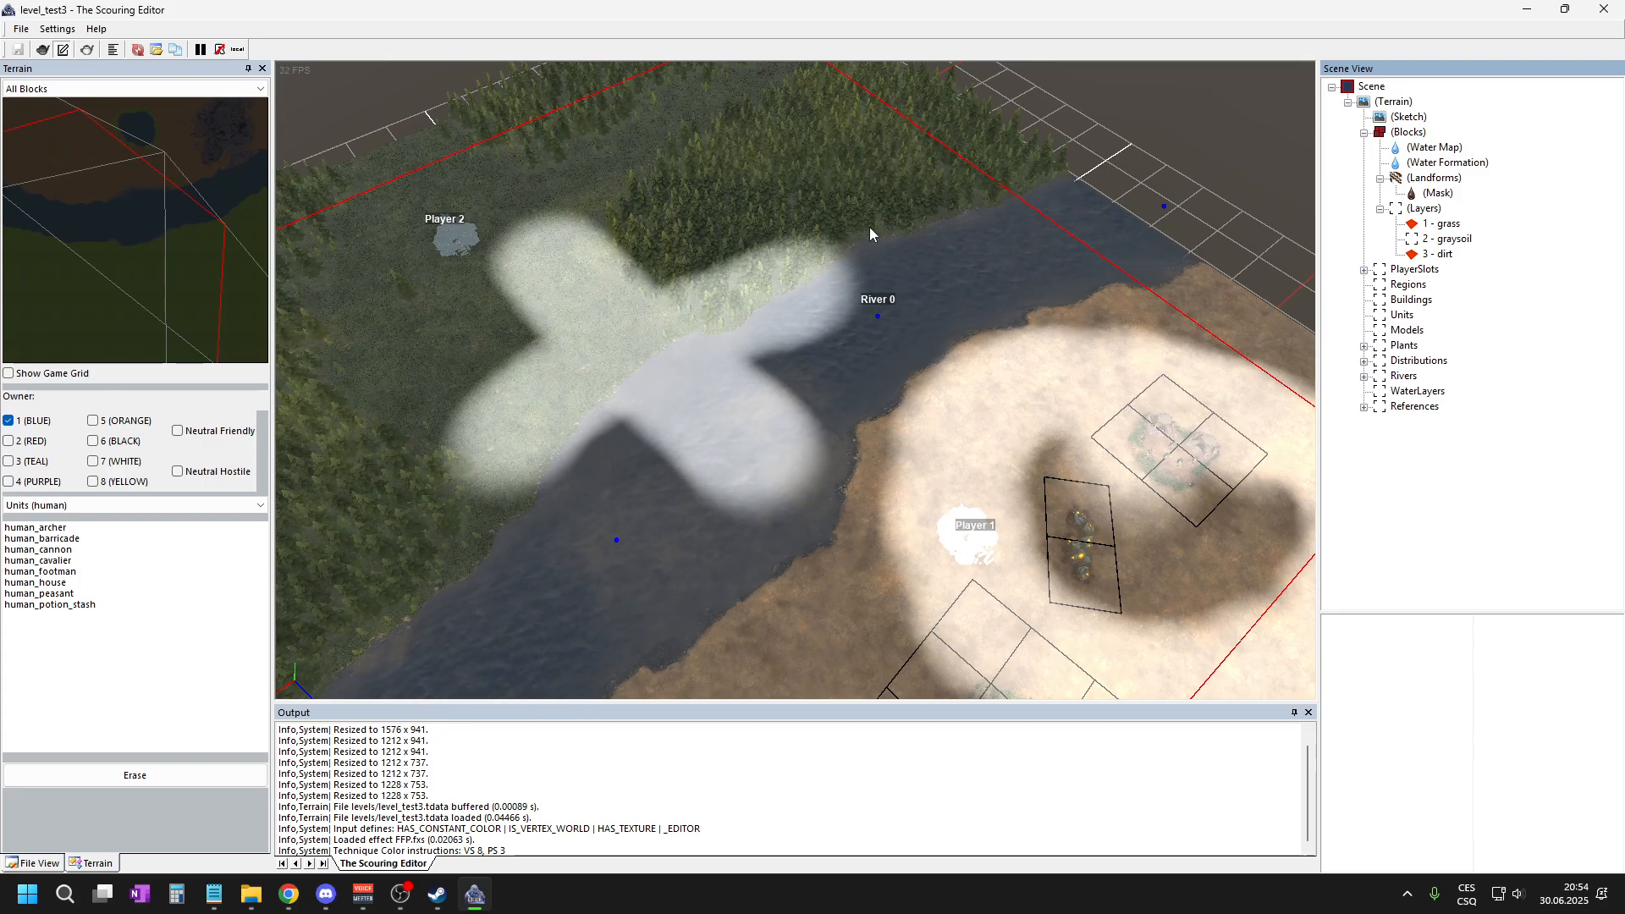
# - Hide the terrain's sketch and show it again to check the painted markings
pyautogui.rightClick(1372, 102)
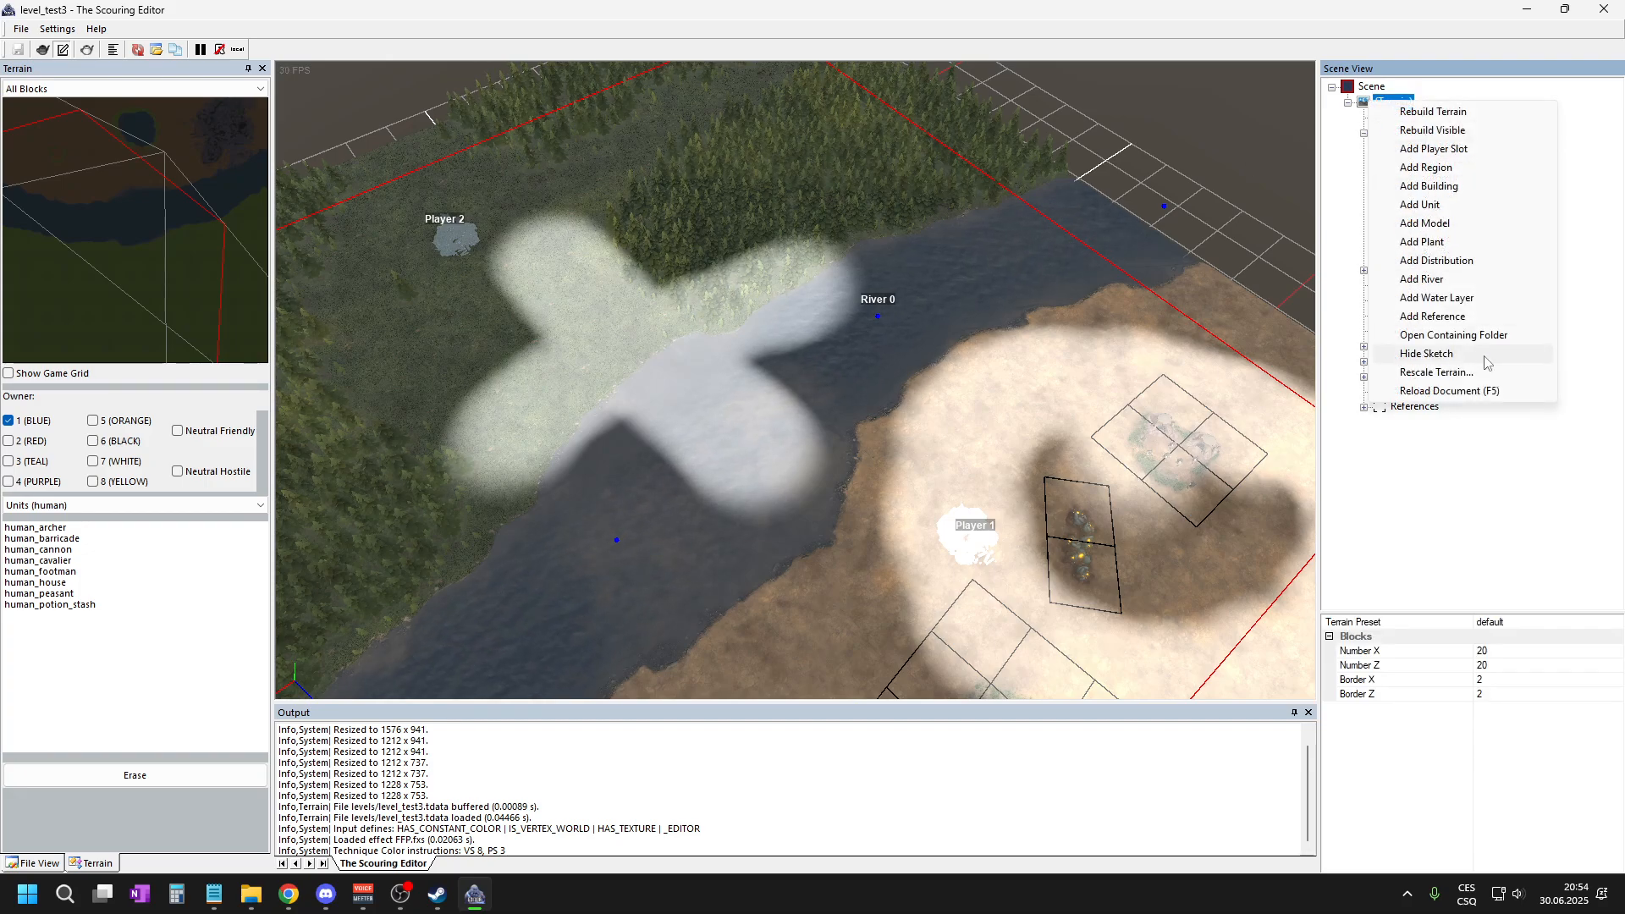
pyautogui.click(1450, 356)
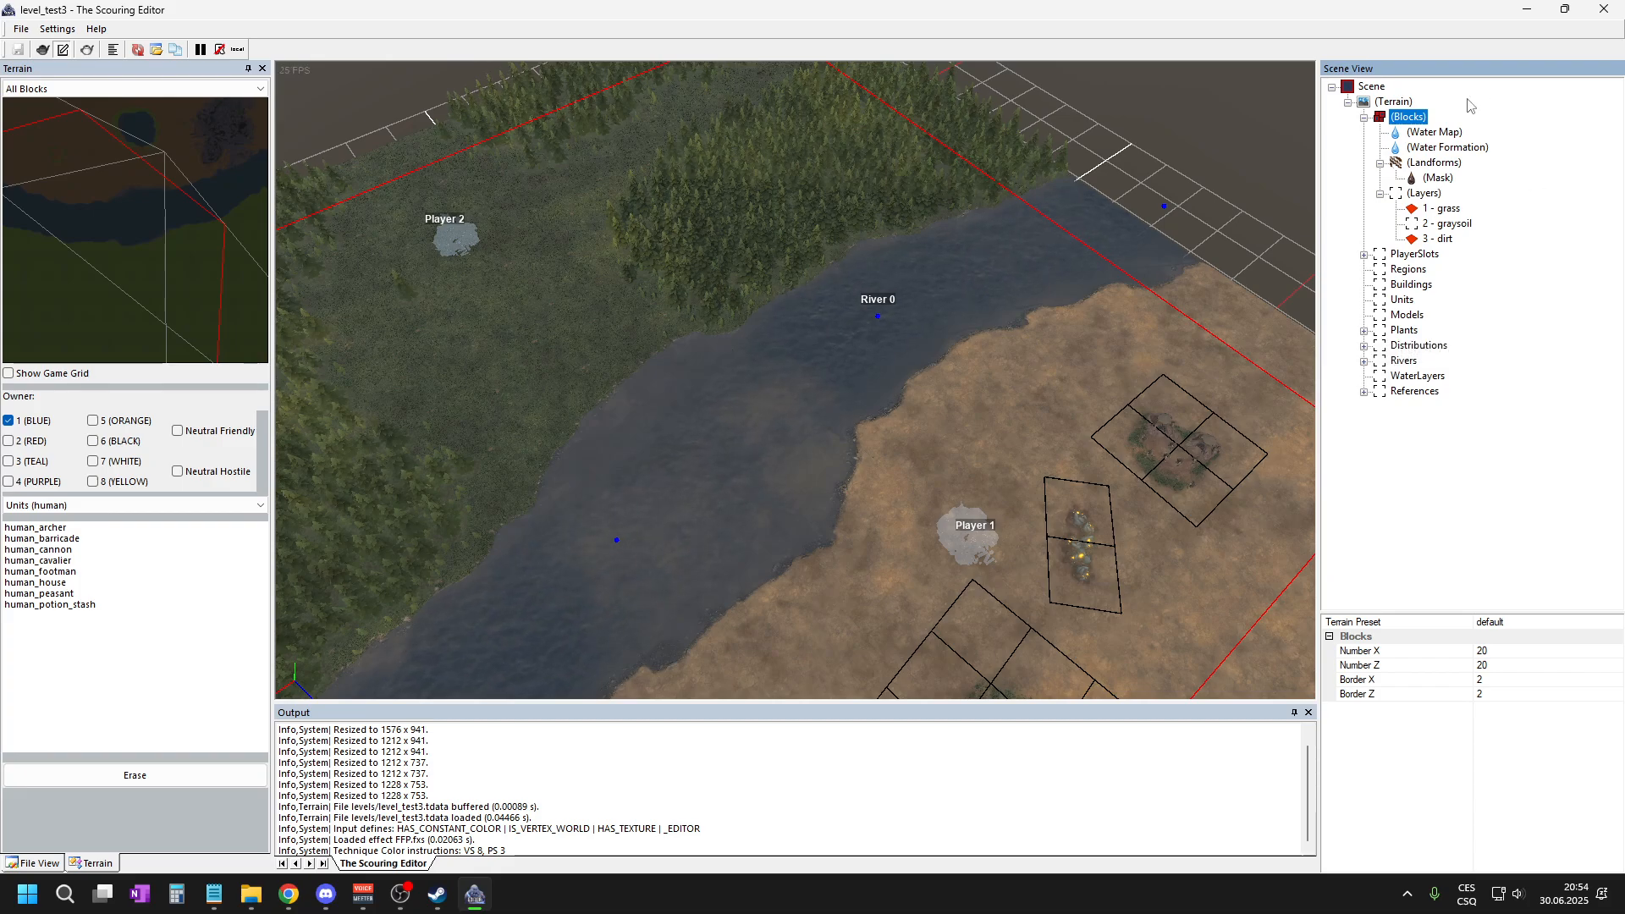
pyautogui.rightClick(1388, 102)
pyautogui.click(1449, 355)
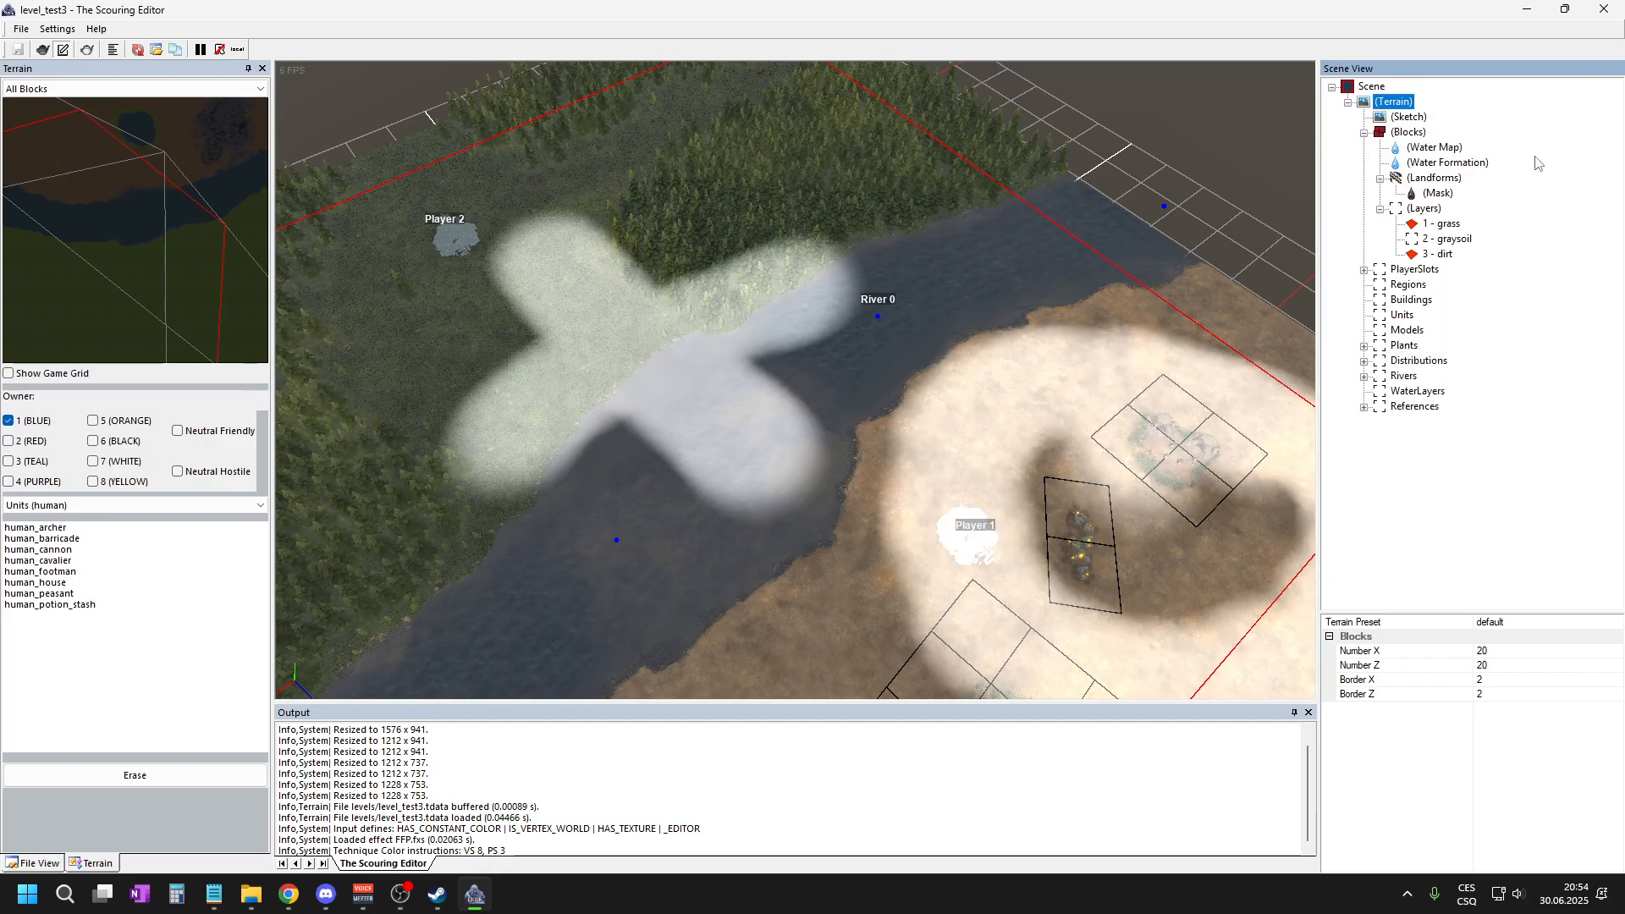
pyautogui.scroll(-5, 652, 141)
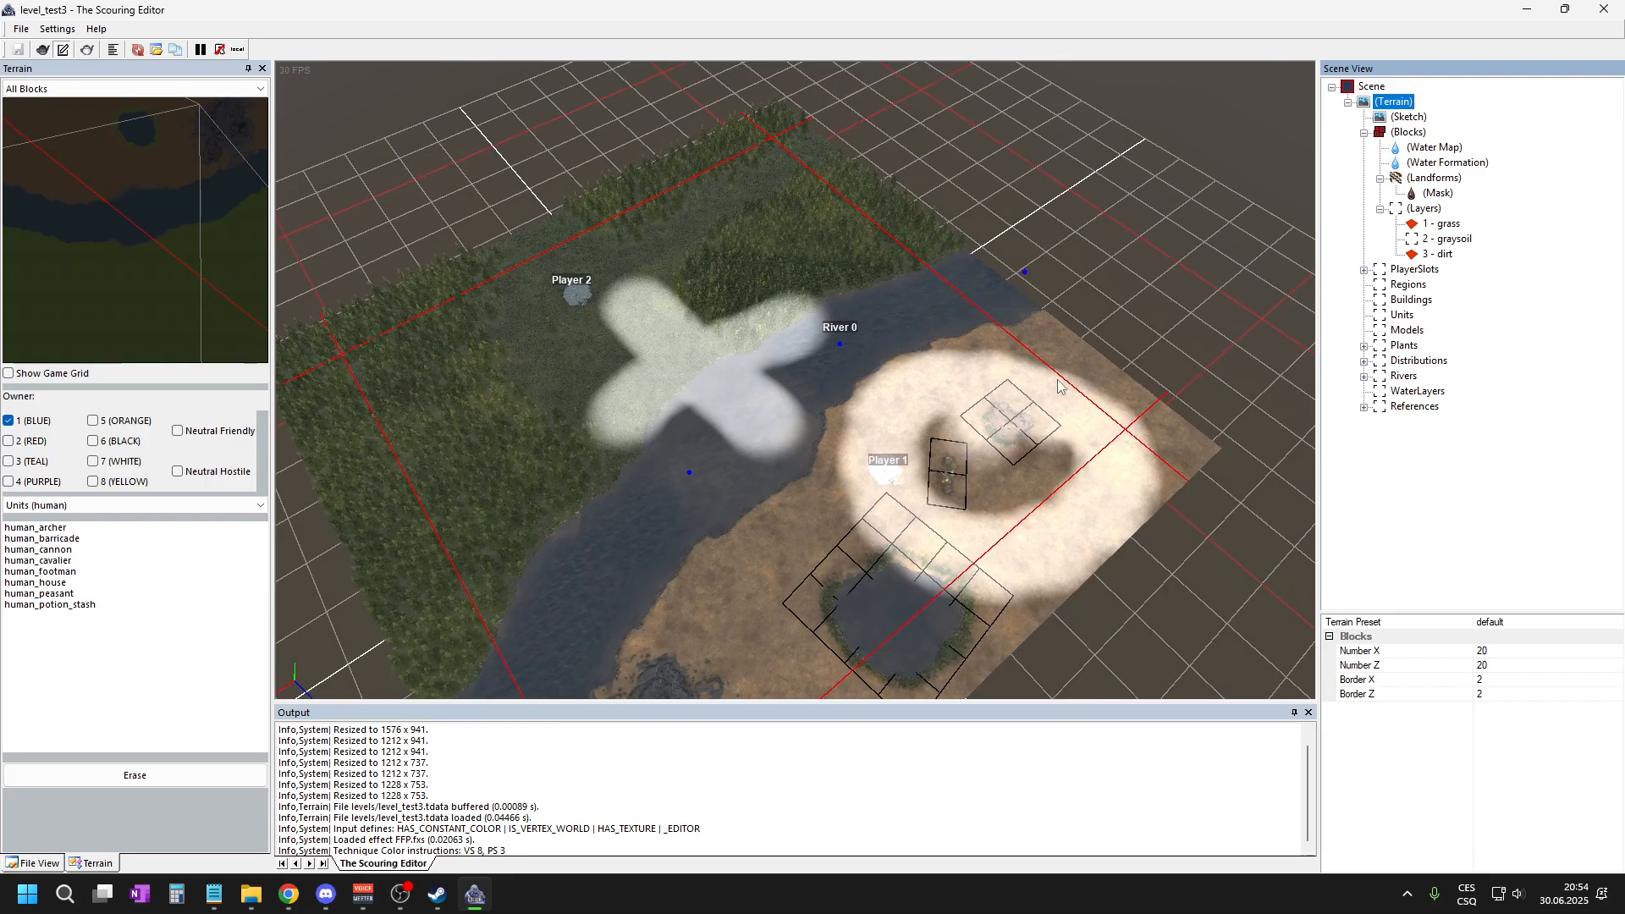
pyautogui.scroll(4, 1067, 425)
# - Clear all painted markings from the sketch layer and hide the sketch
pyautogui.click(1405, 116)
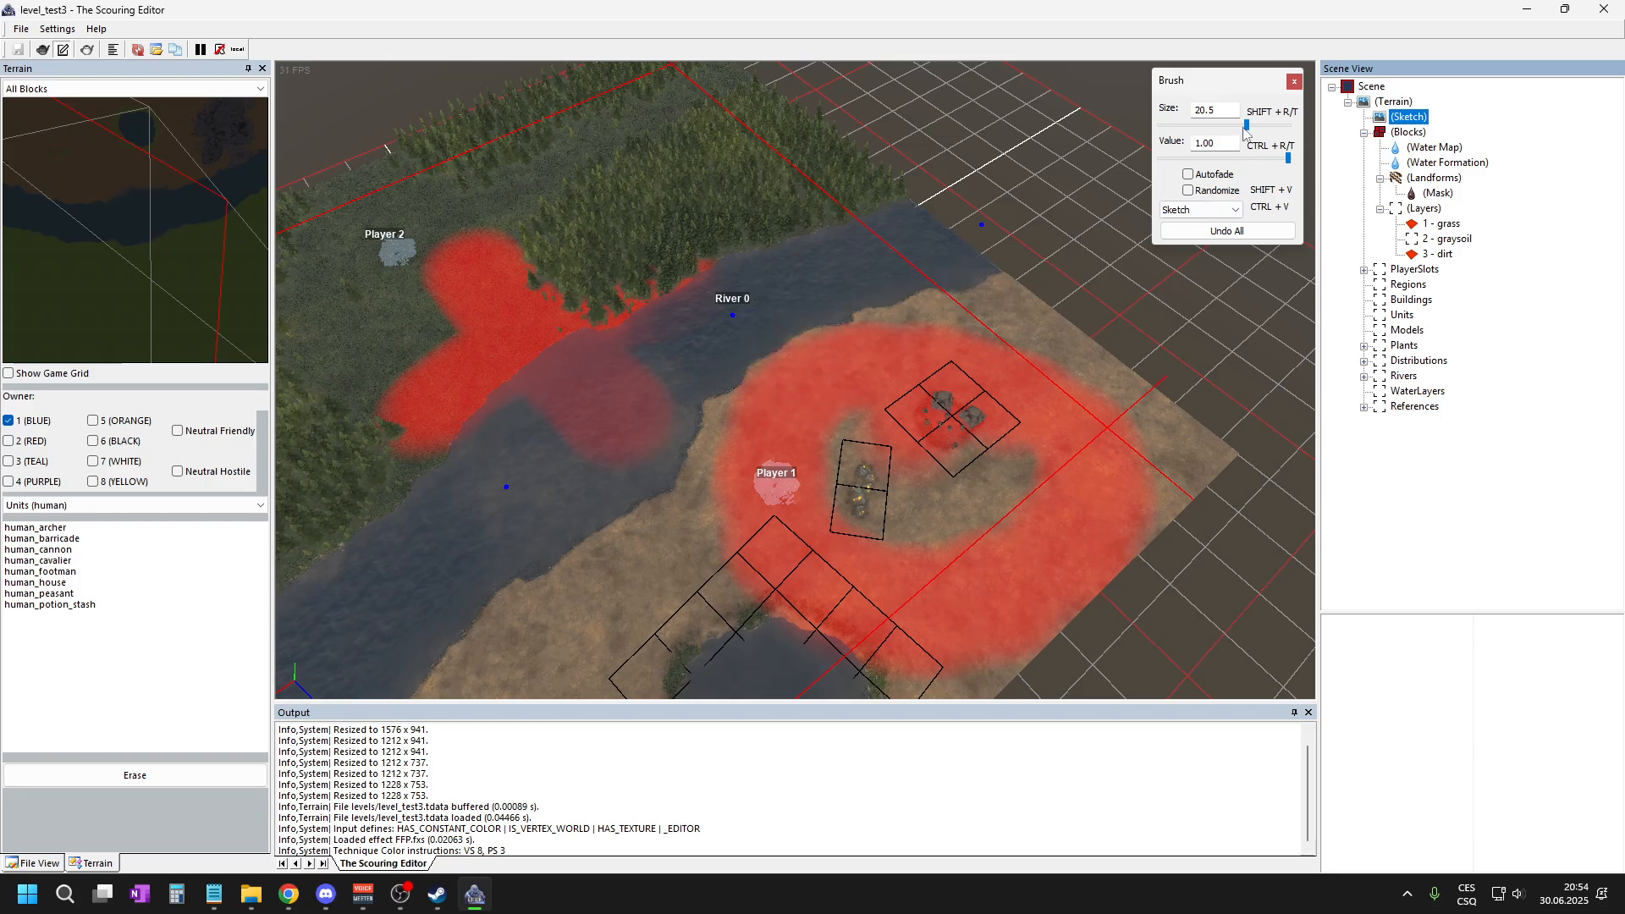
pyautogui.moveTo(1247, 124)
pyautogui.mouseDown()
pyautogui.moveTo(1286, 124)
pyautogui.moveTo(1160, 158)
pyautogui.mouseUp()
pyautogui.moveTo(880, 372)
pyautogui.mouseDown()
pyautogui.moveTo(843, 412)
pyautogui.moveTo(1020, 556)
pyautogui.moveTo(640, 389)
pyautogui.moveTo(367, 425)
pyautogui.moveTo(644, 381)
pyautogui.moveTo(845, 464)
pyautogui.mouseUp()
pyautogui.click(1507, 329)
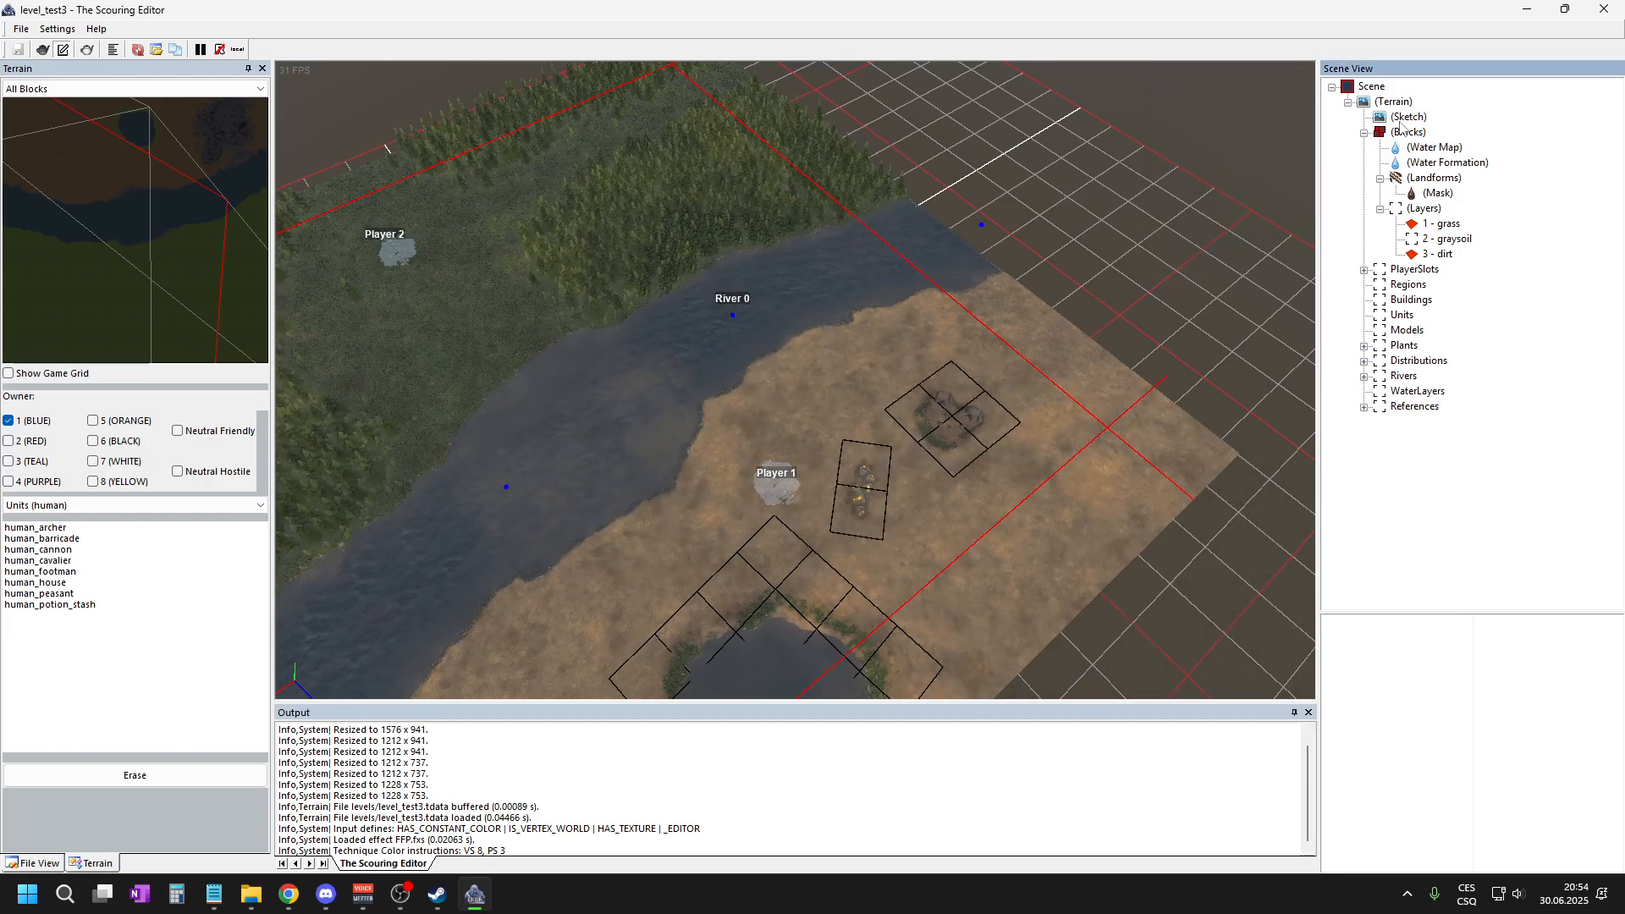
pyautogui.click(1404, 118)
pyautogui.rightClick(1391, 103)
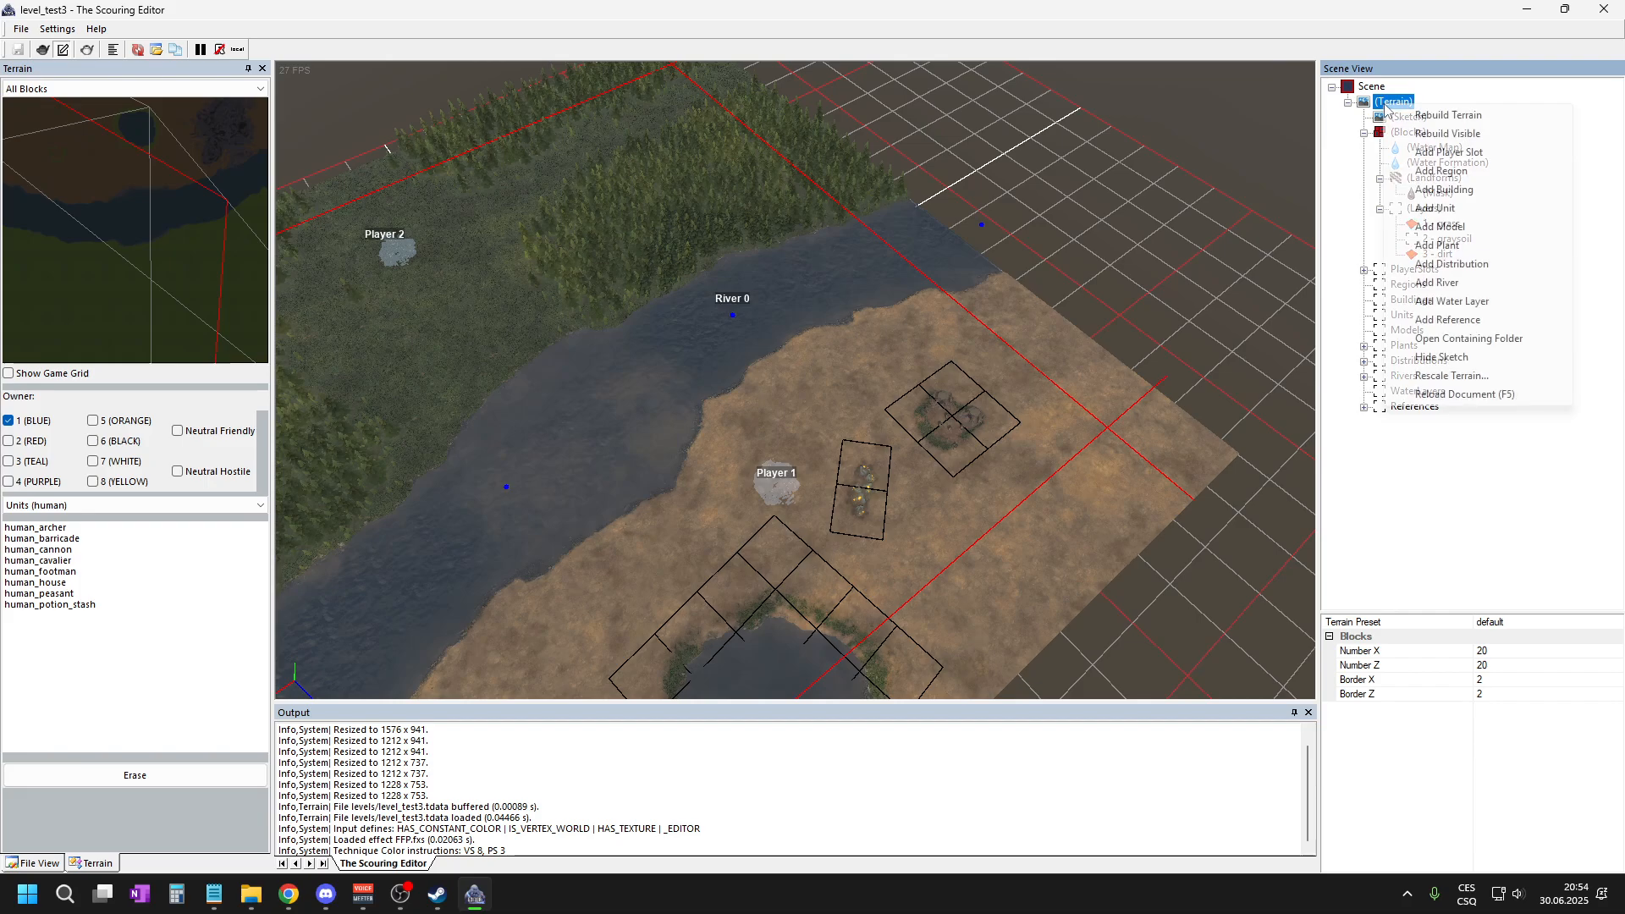
pyautogui.click(1465, 359)
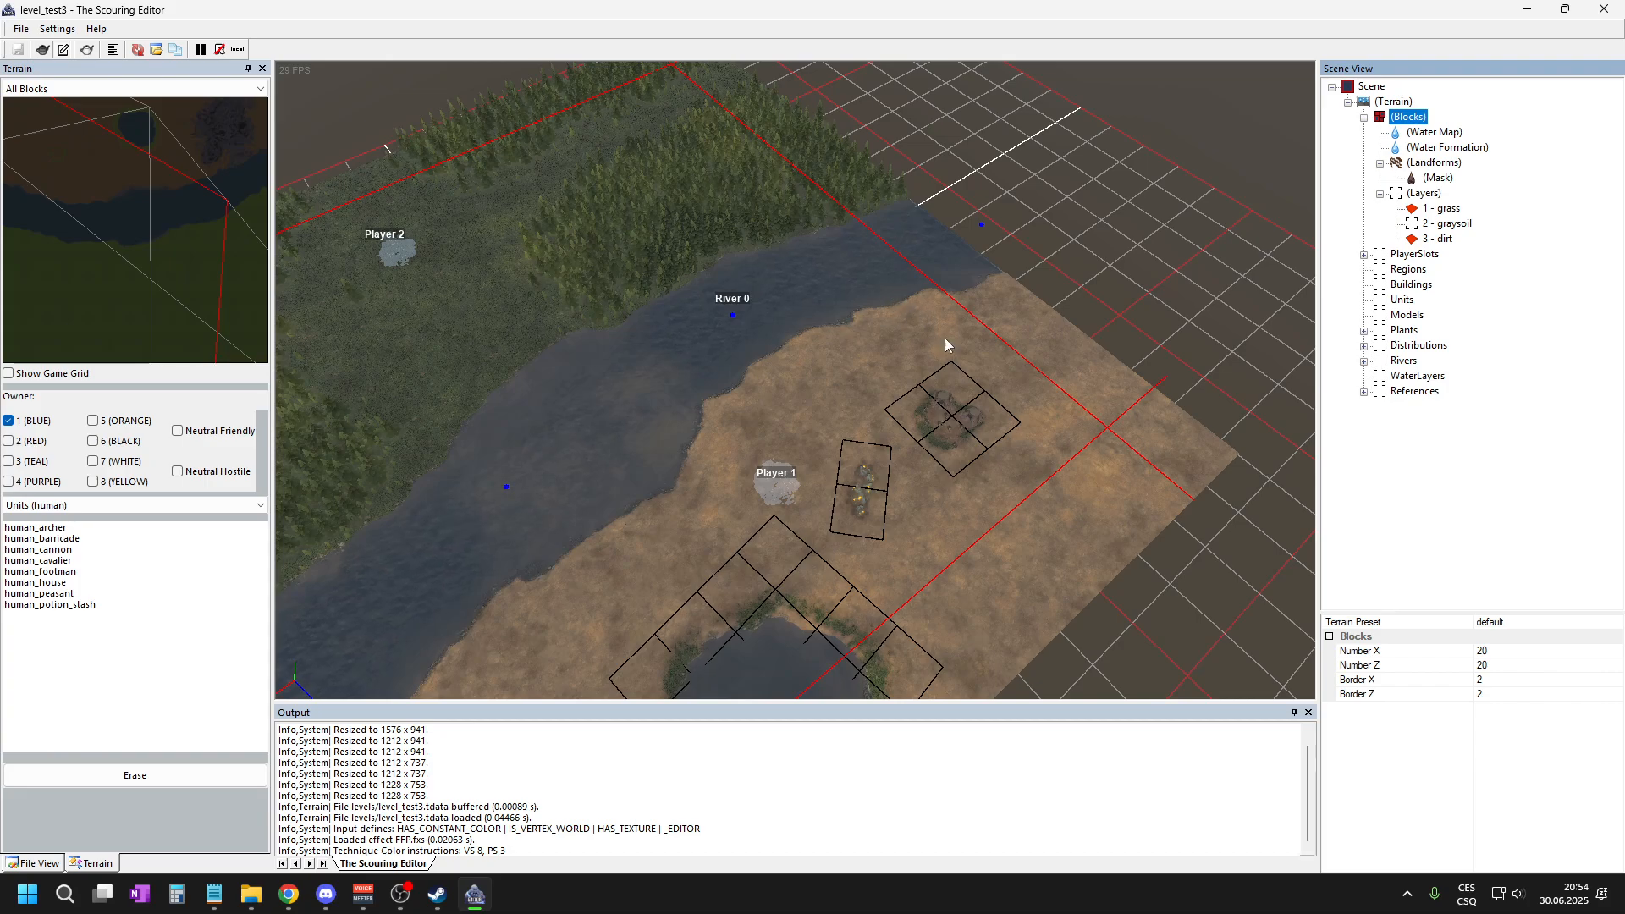
# - Open Rescale Terrain, try scaled sizes of 13x13 and 30x30 blocks, and close the dialog without applying
pyautogui.scroll(3, 863, 406)
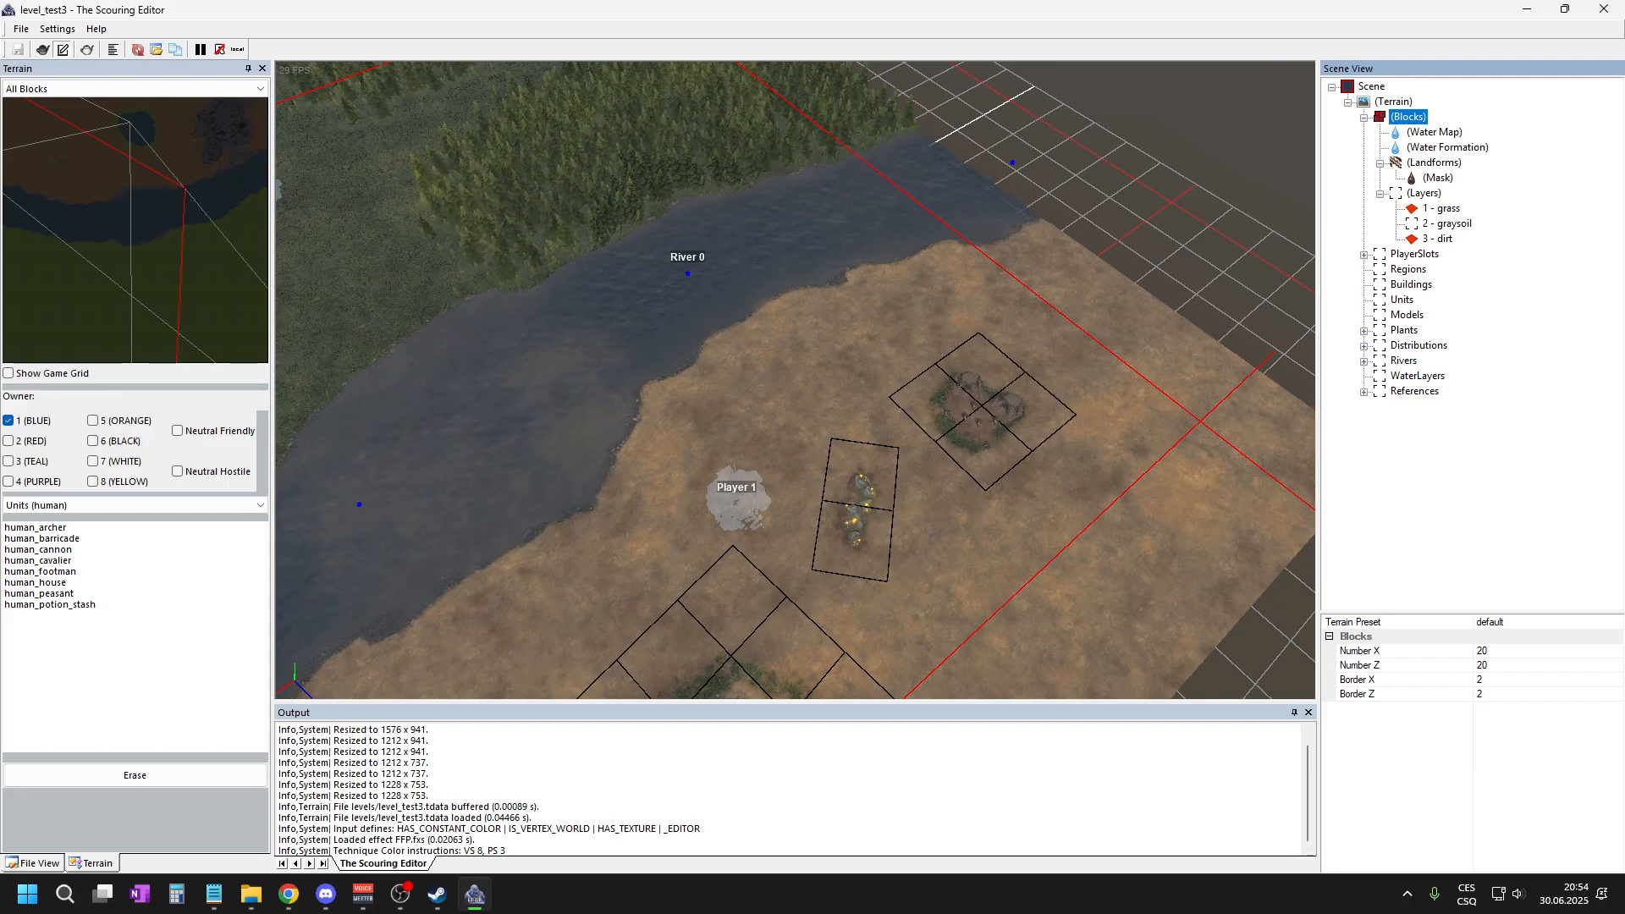
pyautogui.rightClick(1397, 104)
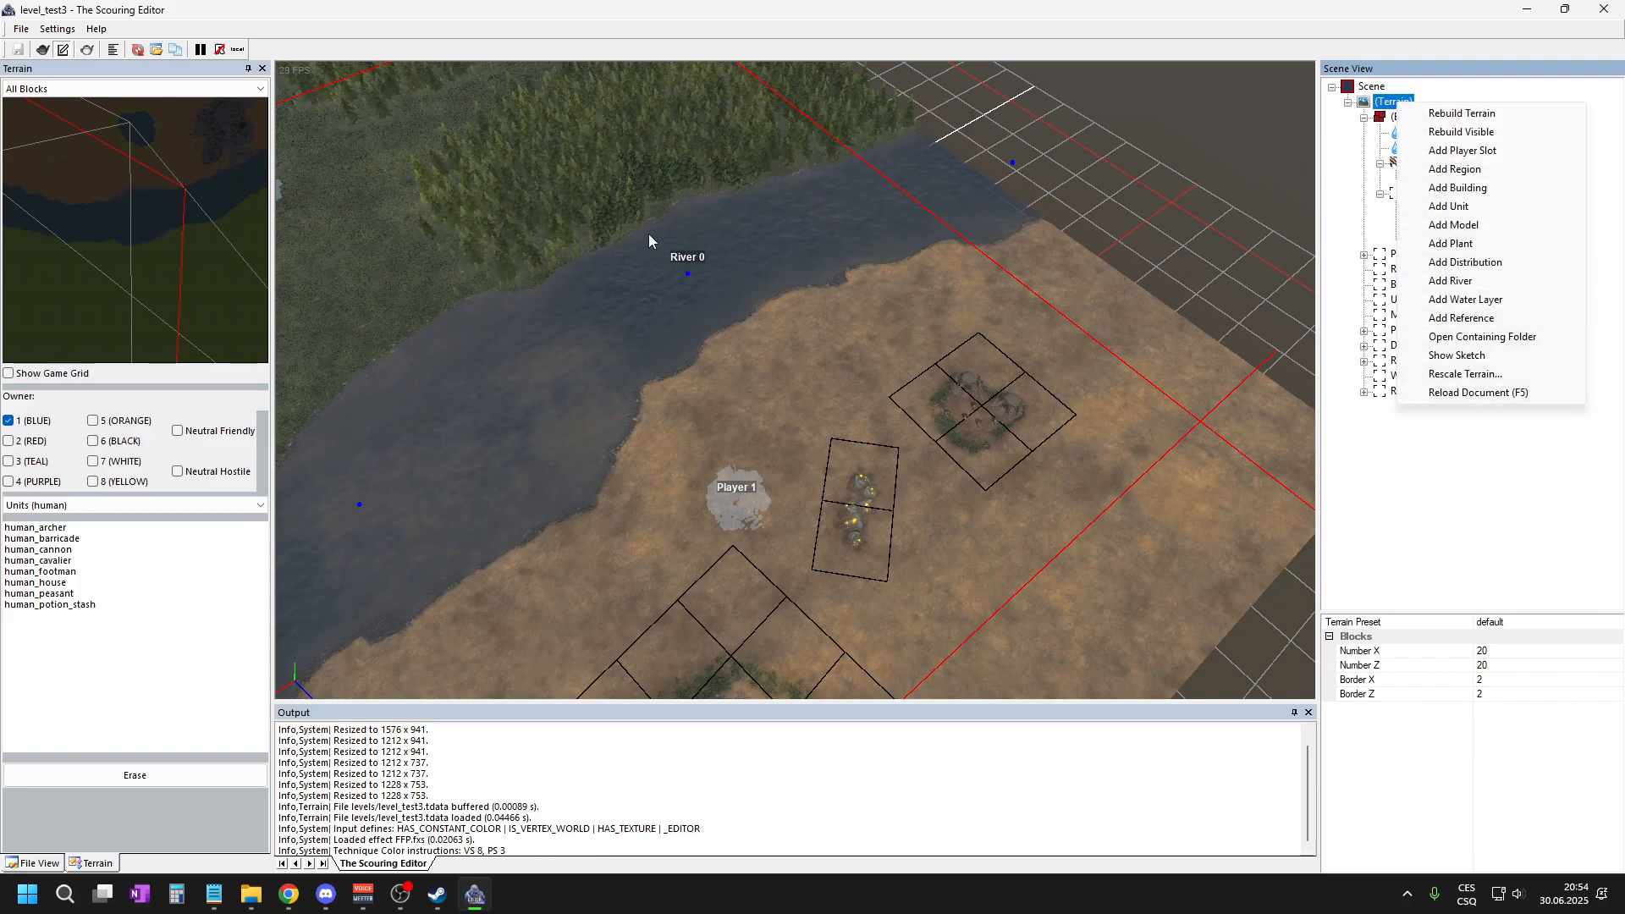
pyautogui.rightClick(815, 353)
pyautogui.click(909, 627)
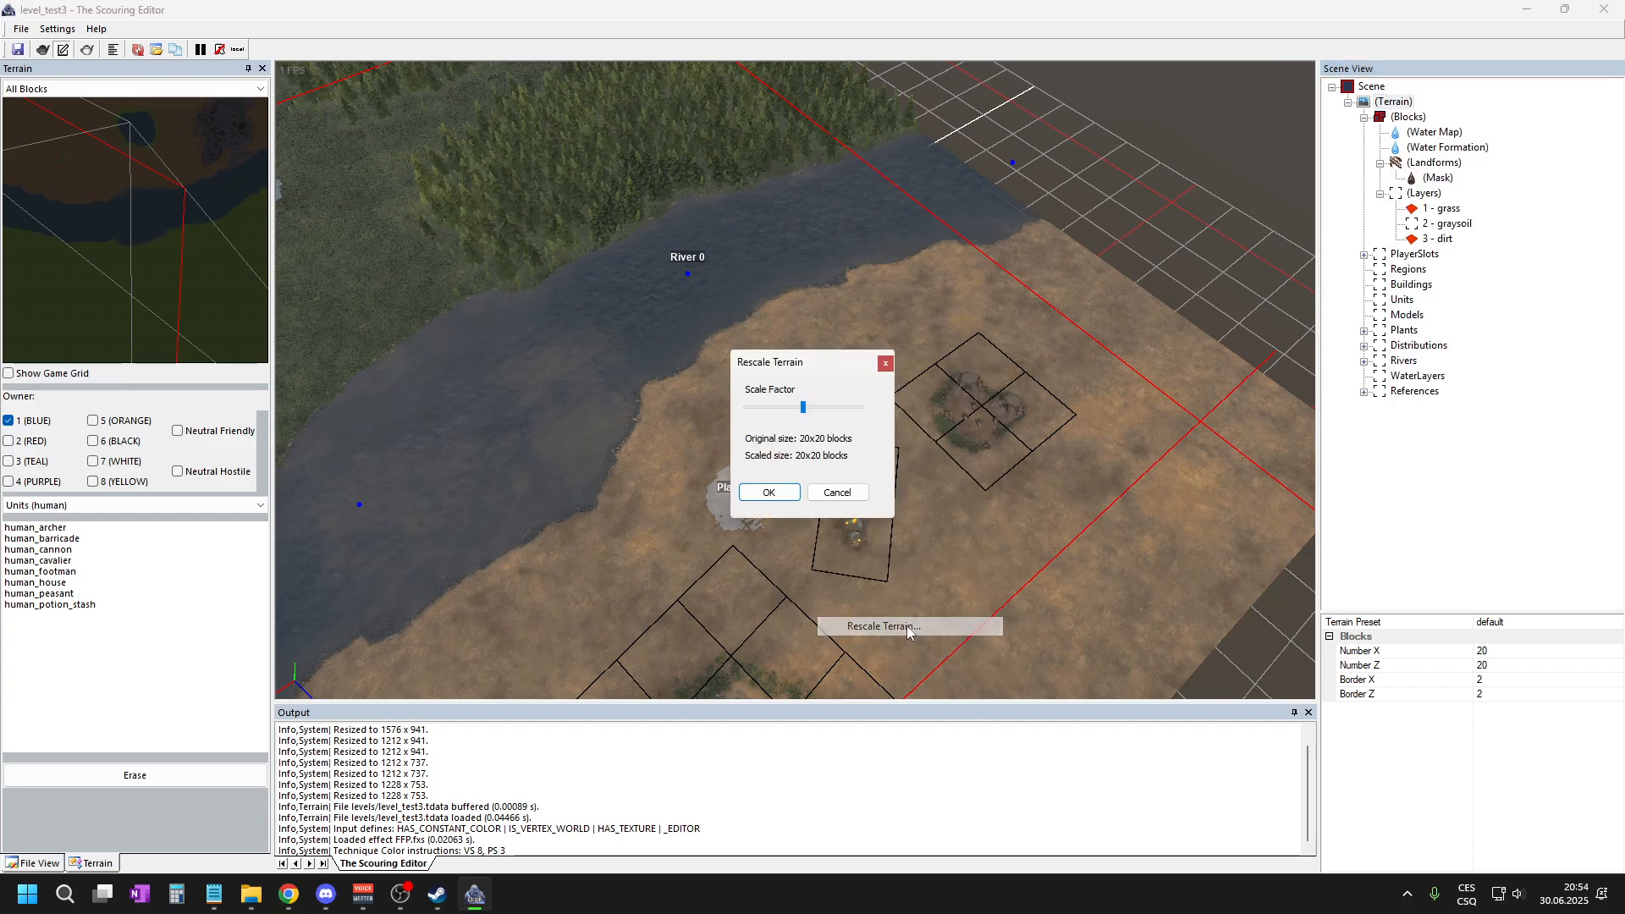
pyautogui.moveTo(804, 408); pyautogui.dragTo(765, 413)
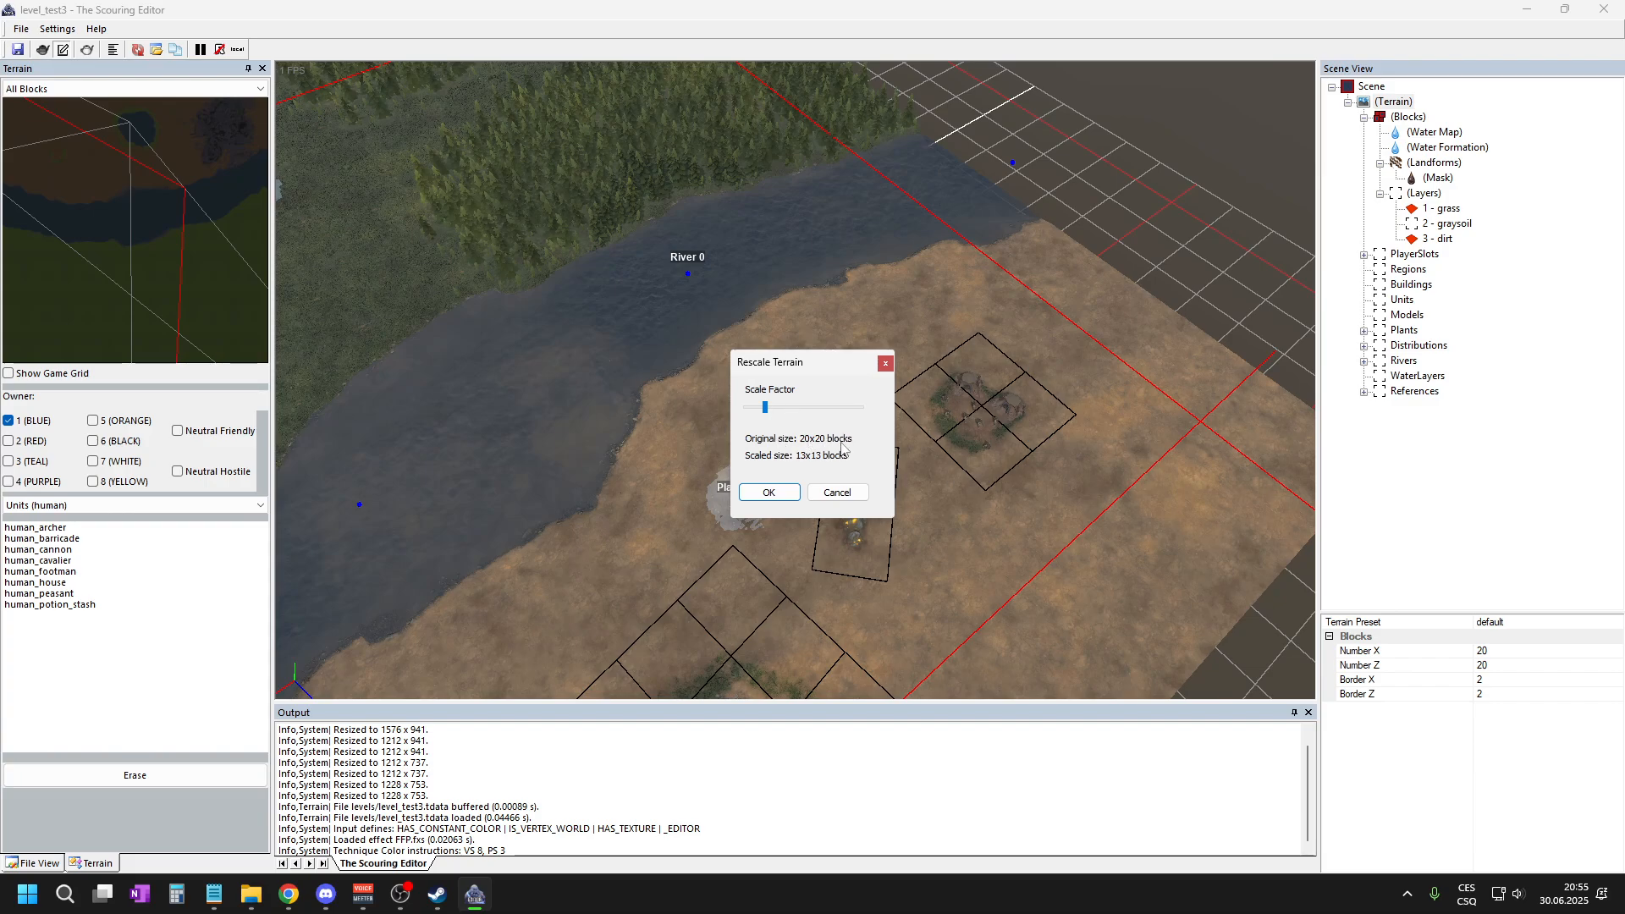
pyautogui.moveTo(766, 408); pyautogui.dragTo(851, 411)
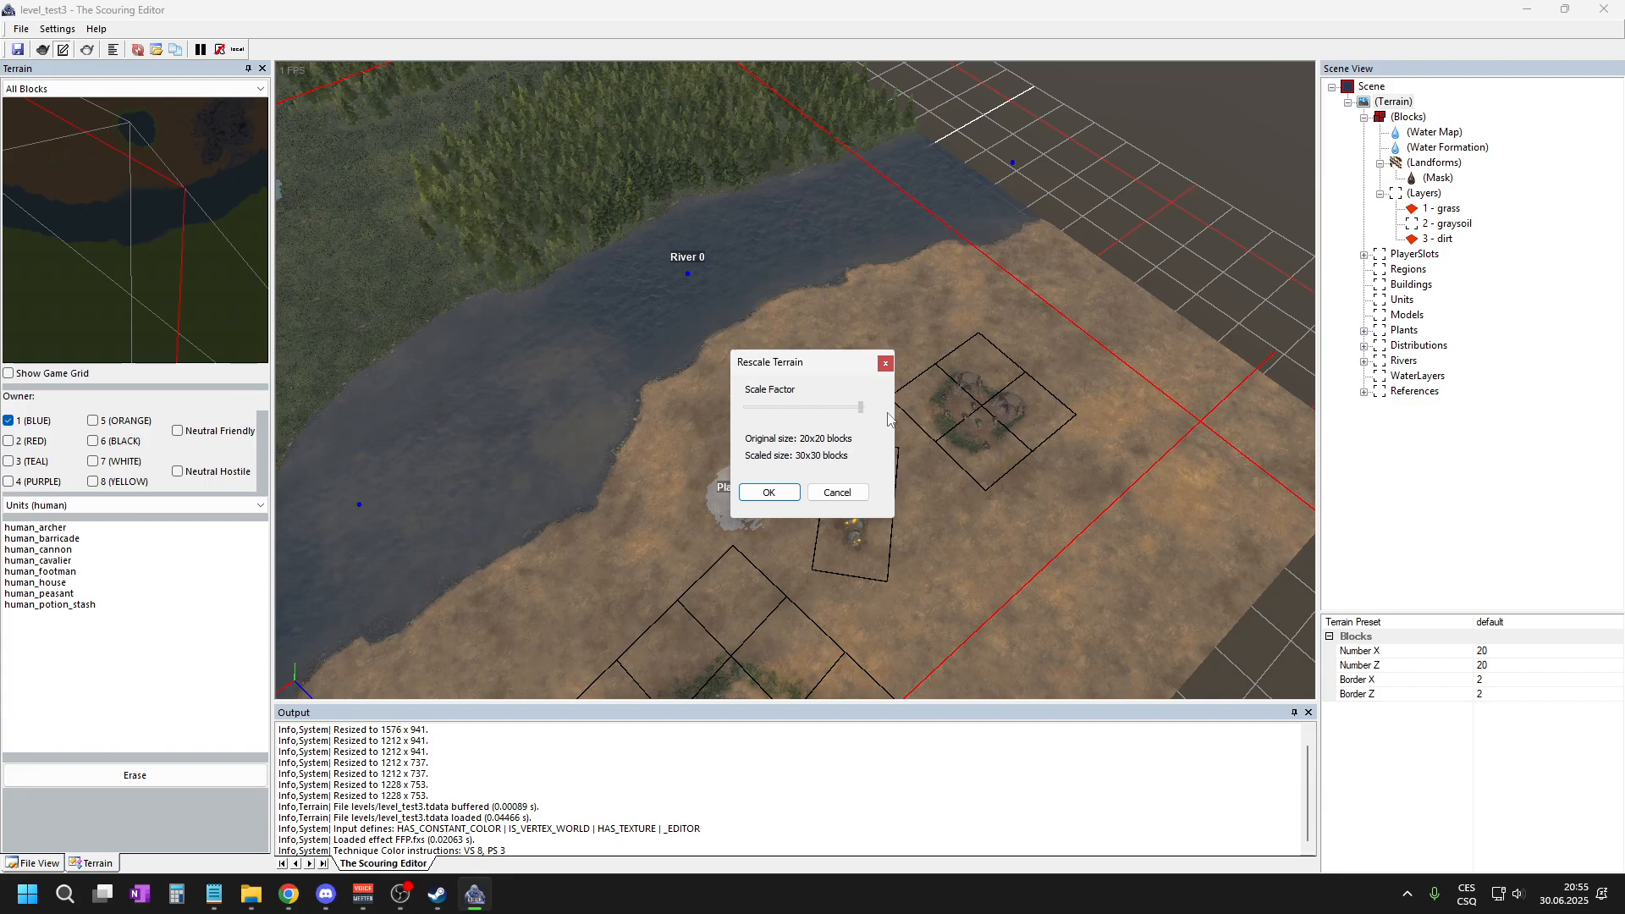
pyautogui.click(886, 365)
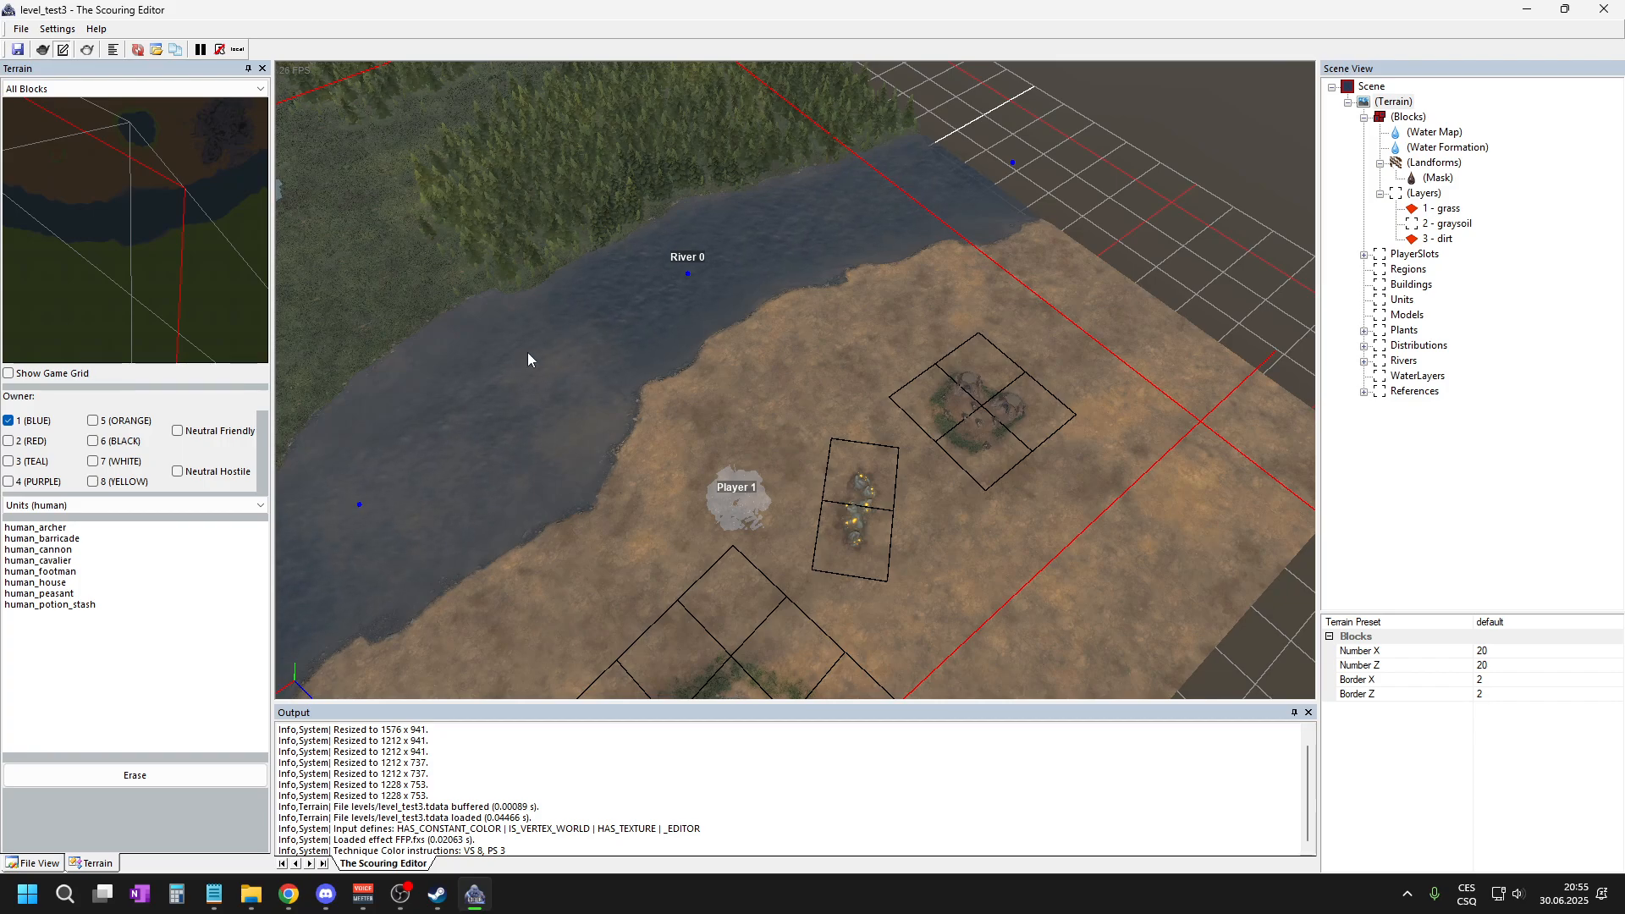
pyautogui.scroll(-6, 960, 353)
pyautogui.scroll(6, 532, 388)
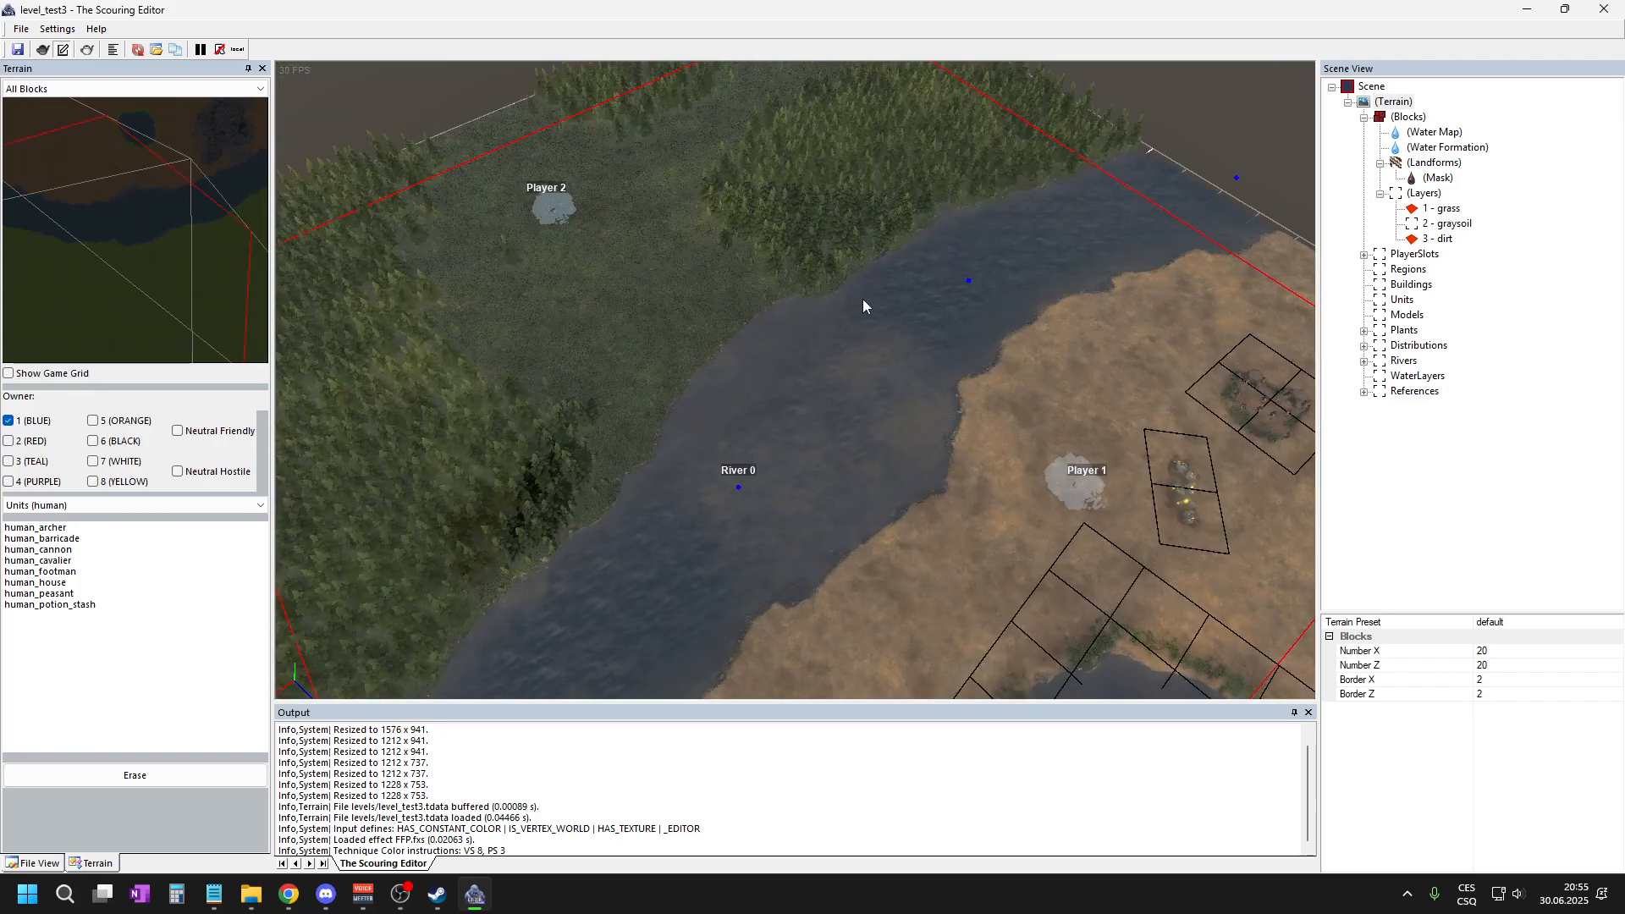
pyautogui.scroll(-1, 708, 264)
pyautogui.scroll(-3, 708, 270)
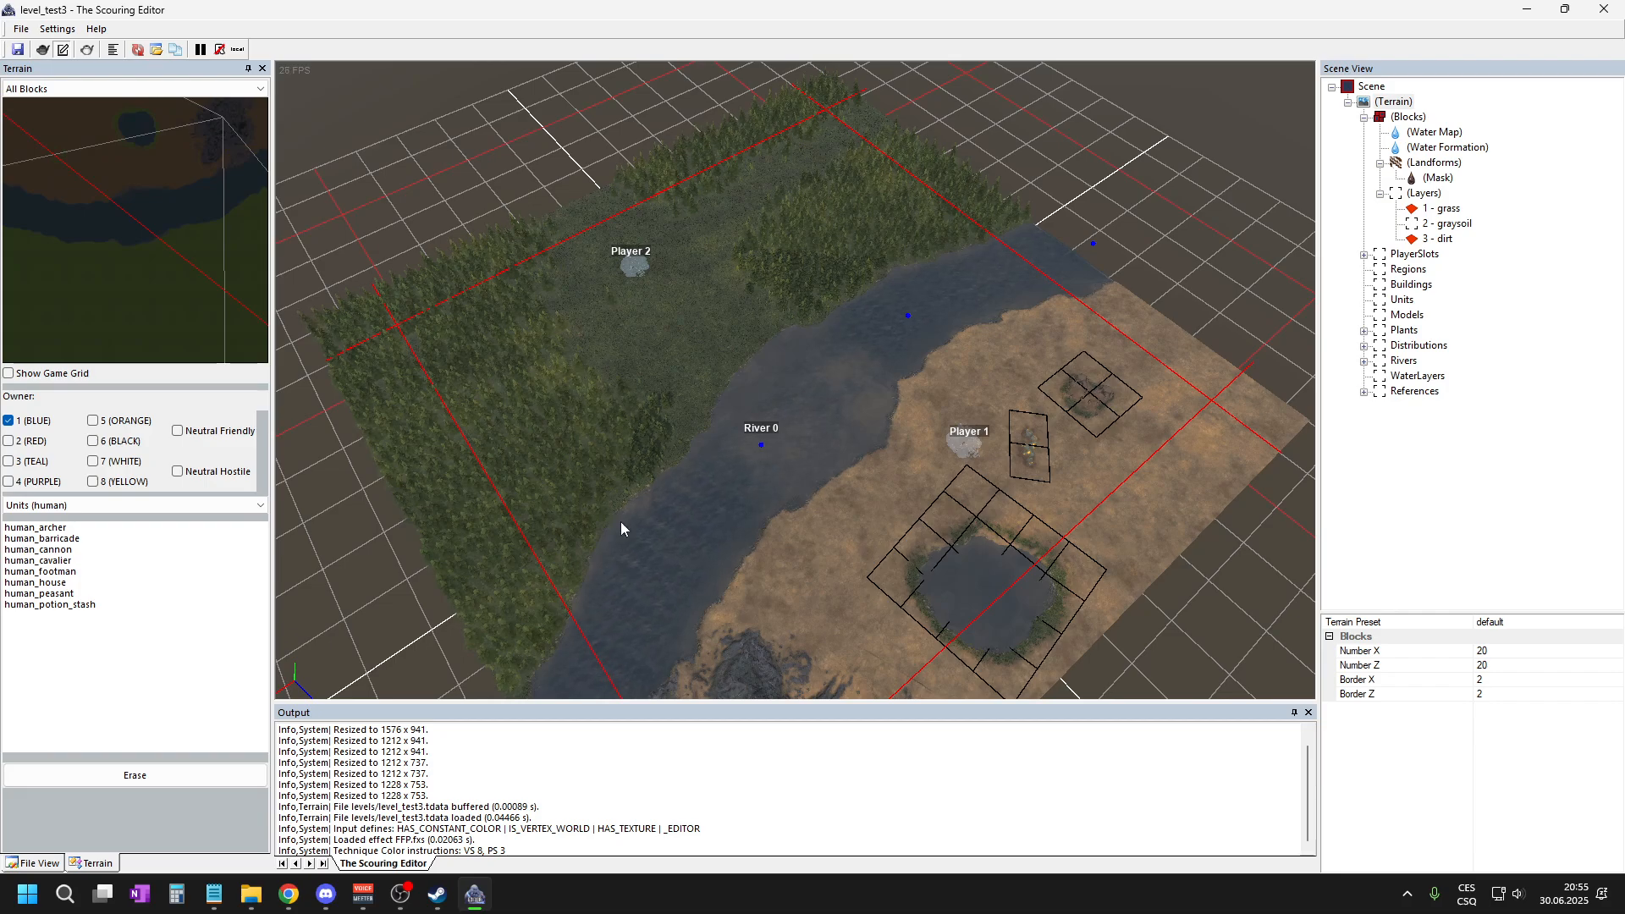
# - Switch to Discord, look over The Scouring server's announcements and channel list, and return to The Scouring Editor
pyautogui.click(334, 898)
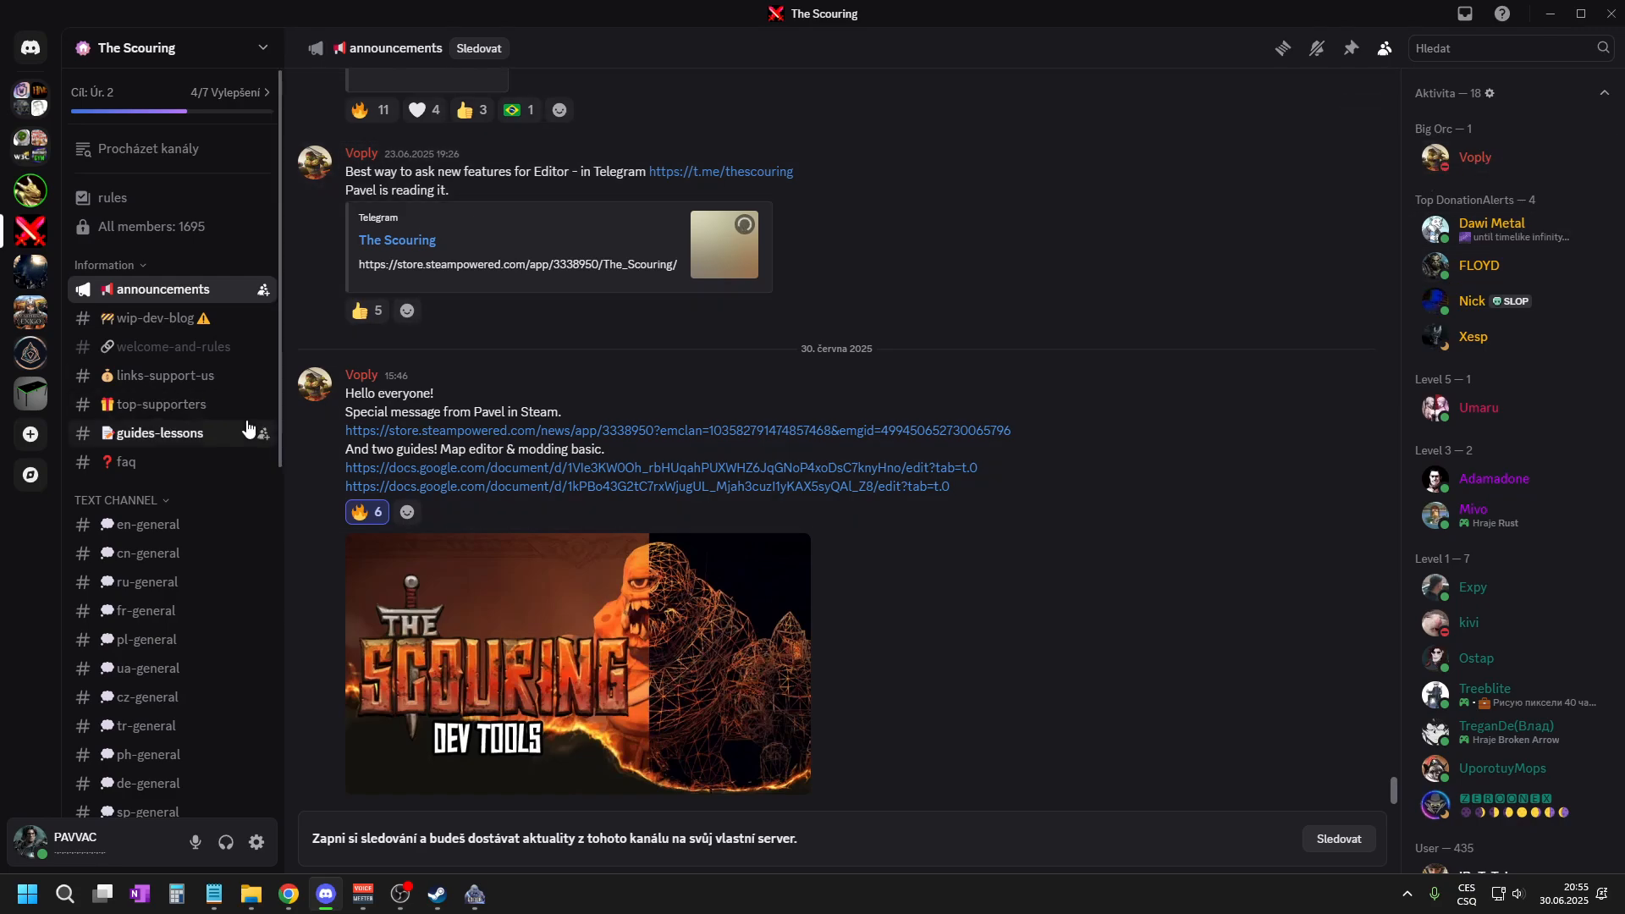
pyautogui.scroll(-3, 215, 326)
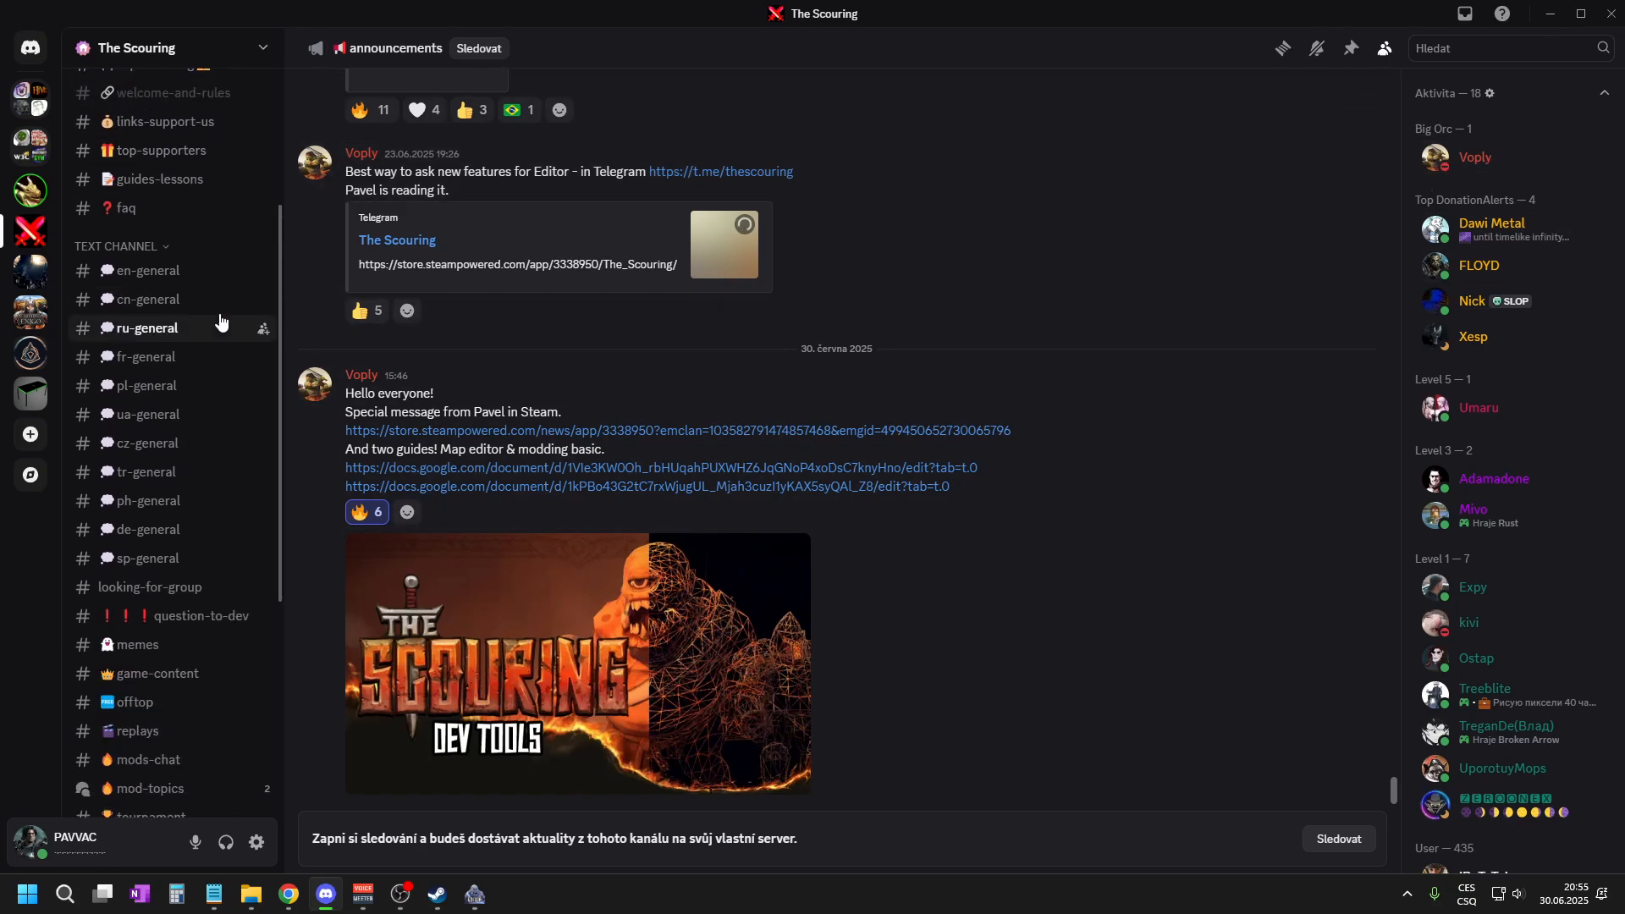
pyautogui.scroll(-2, 222, 320)
pyautogui.scroll(5, 221, 320)
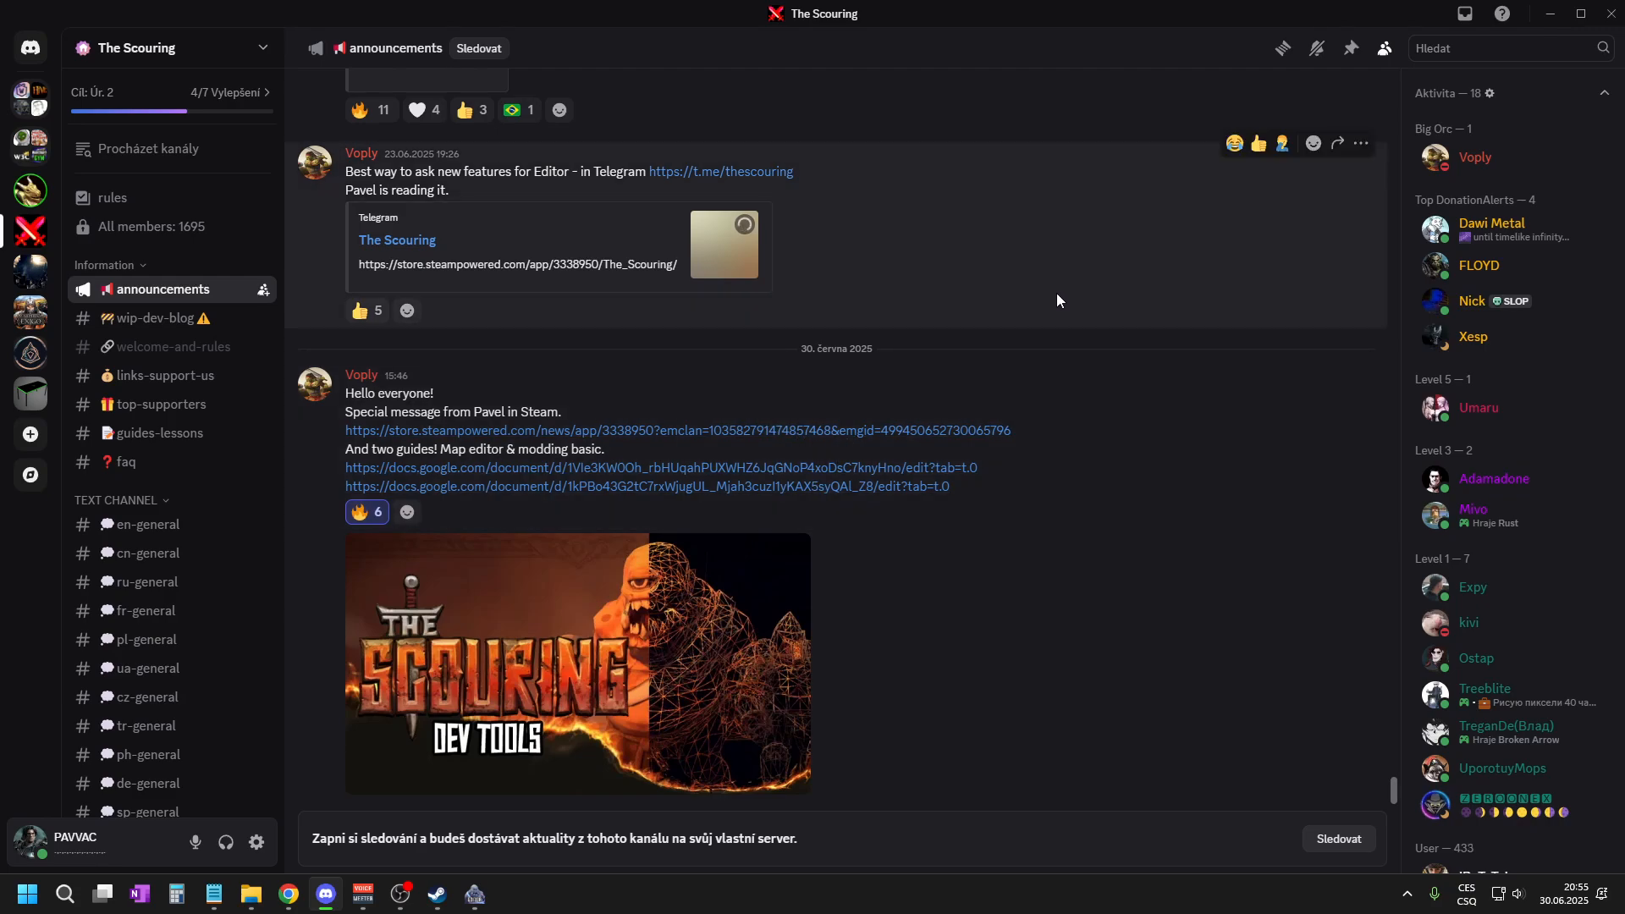
pyautogui.click(1551, 14)
pyautogui.scroll(3, 809, 440)
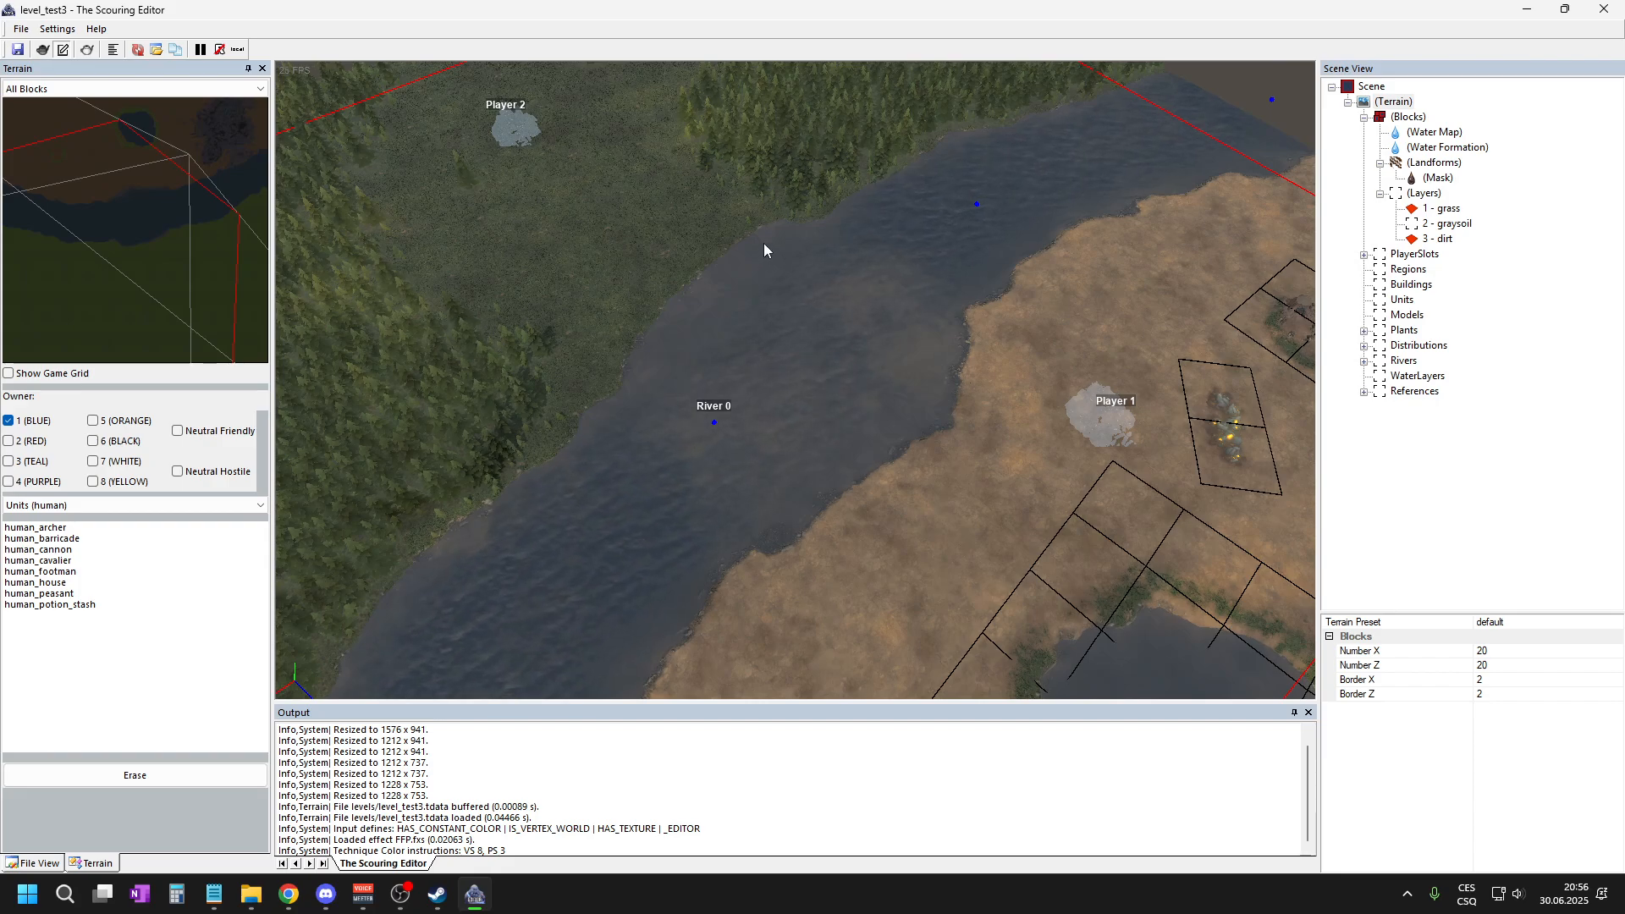
pyautogui.scroll(-2, 787, 338)
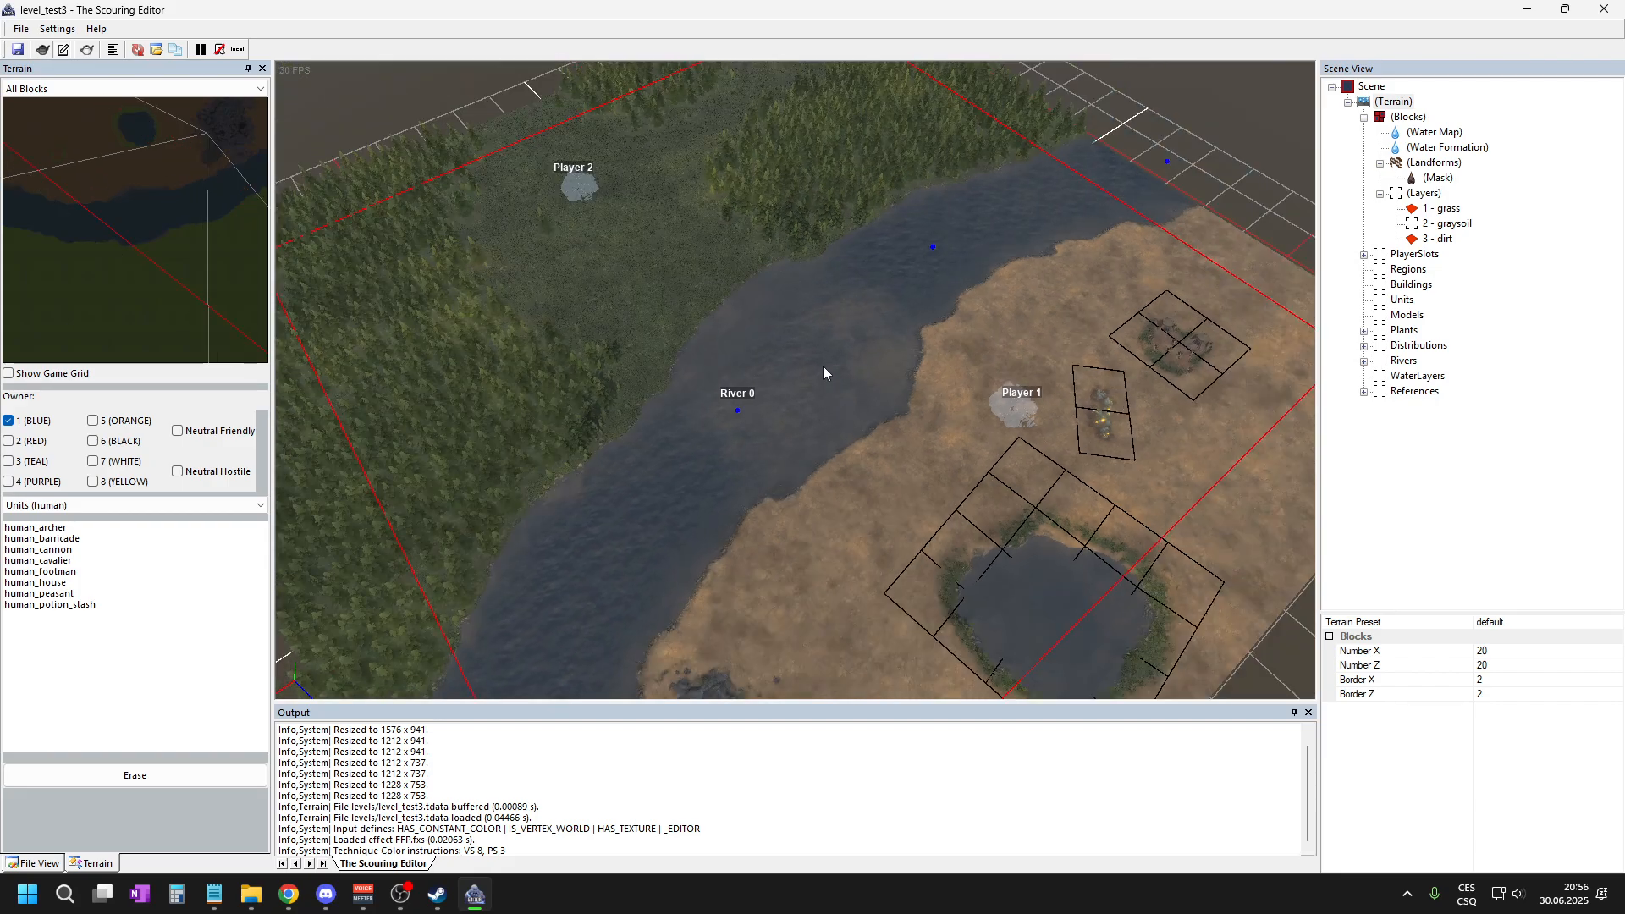
pyautogui.scroll(-1, 857, 359)
pyautogui.scroll(-1, 855, 358)
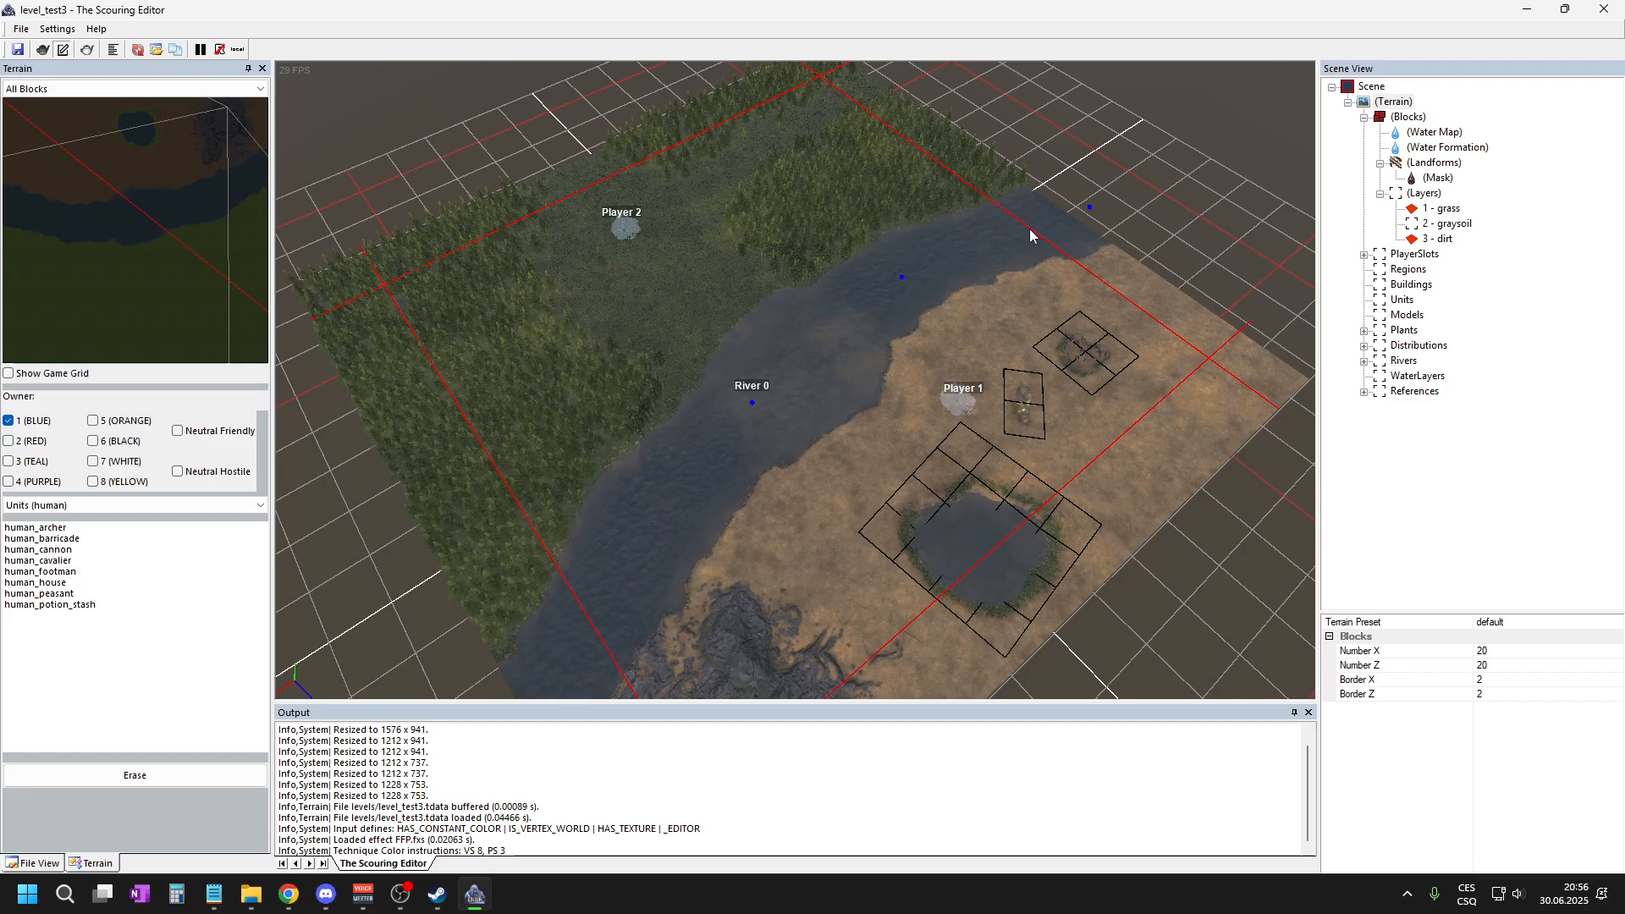
pyautogui.scroll(1, 978, 403)
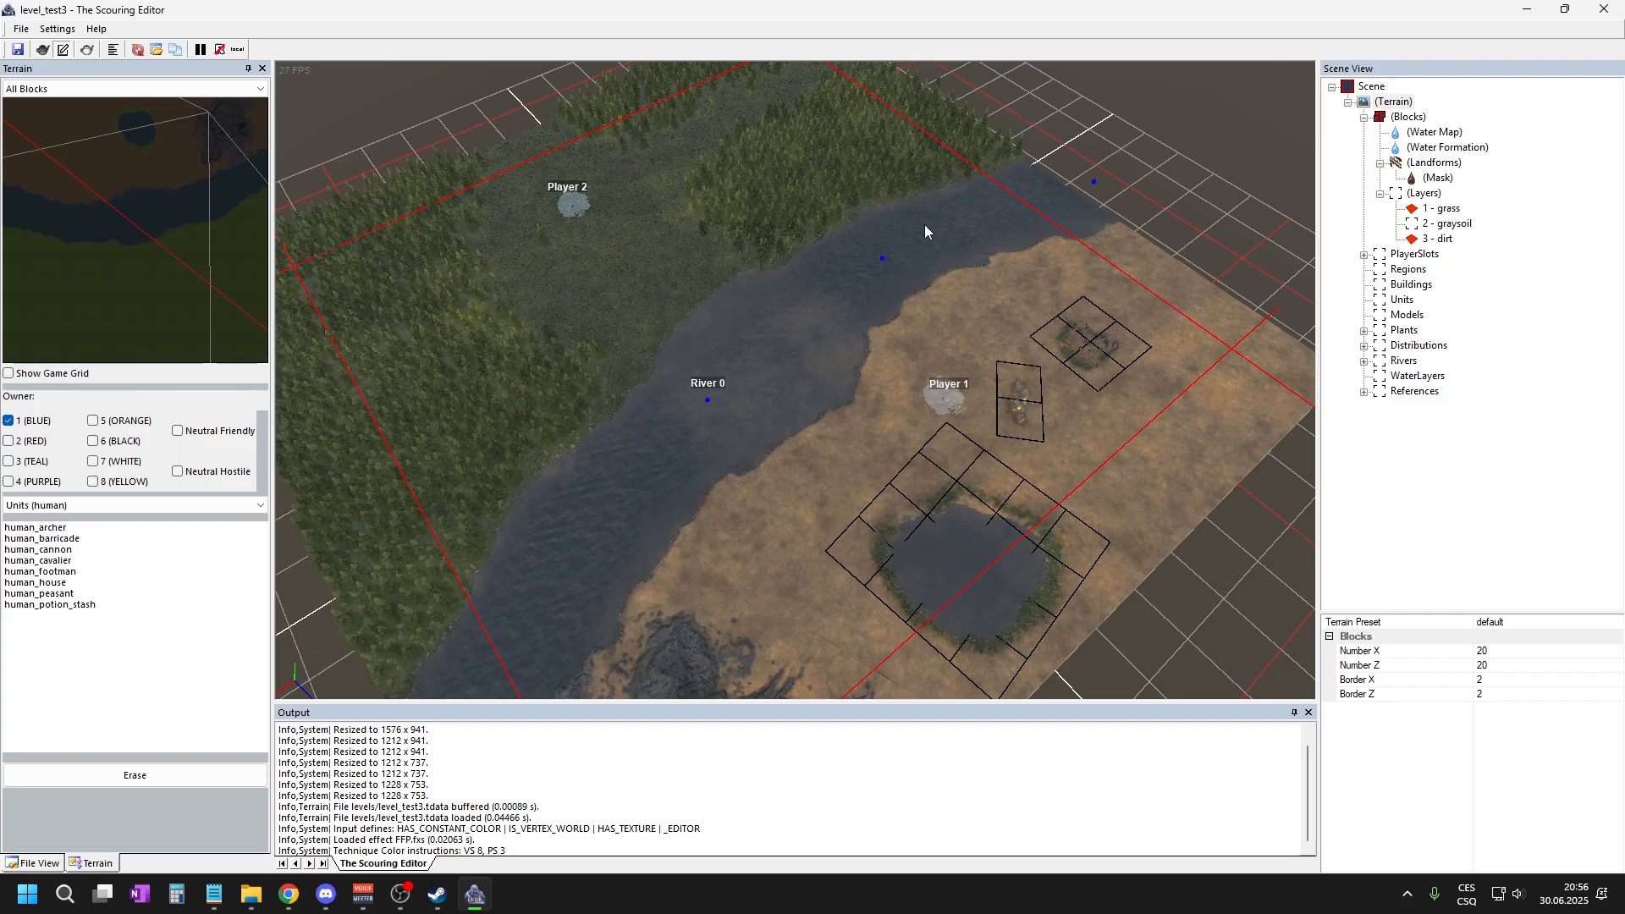
pyautogui.scroll(2, 711, 297)
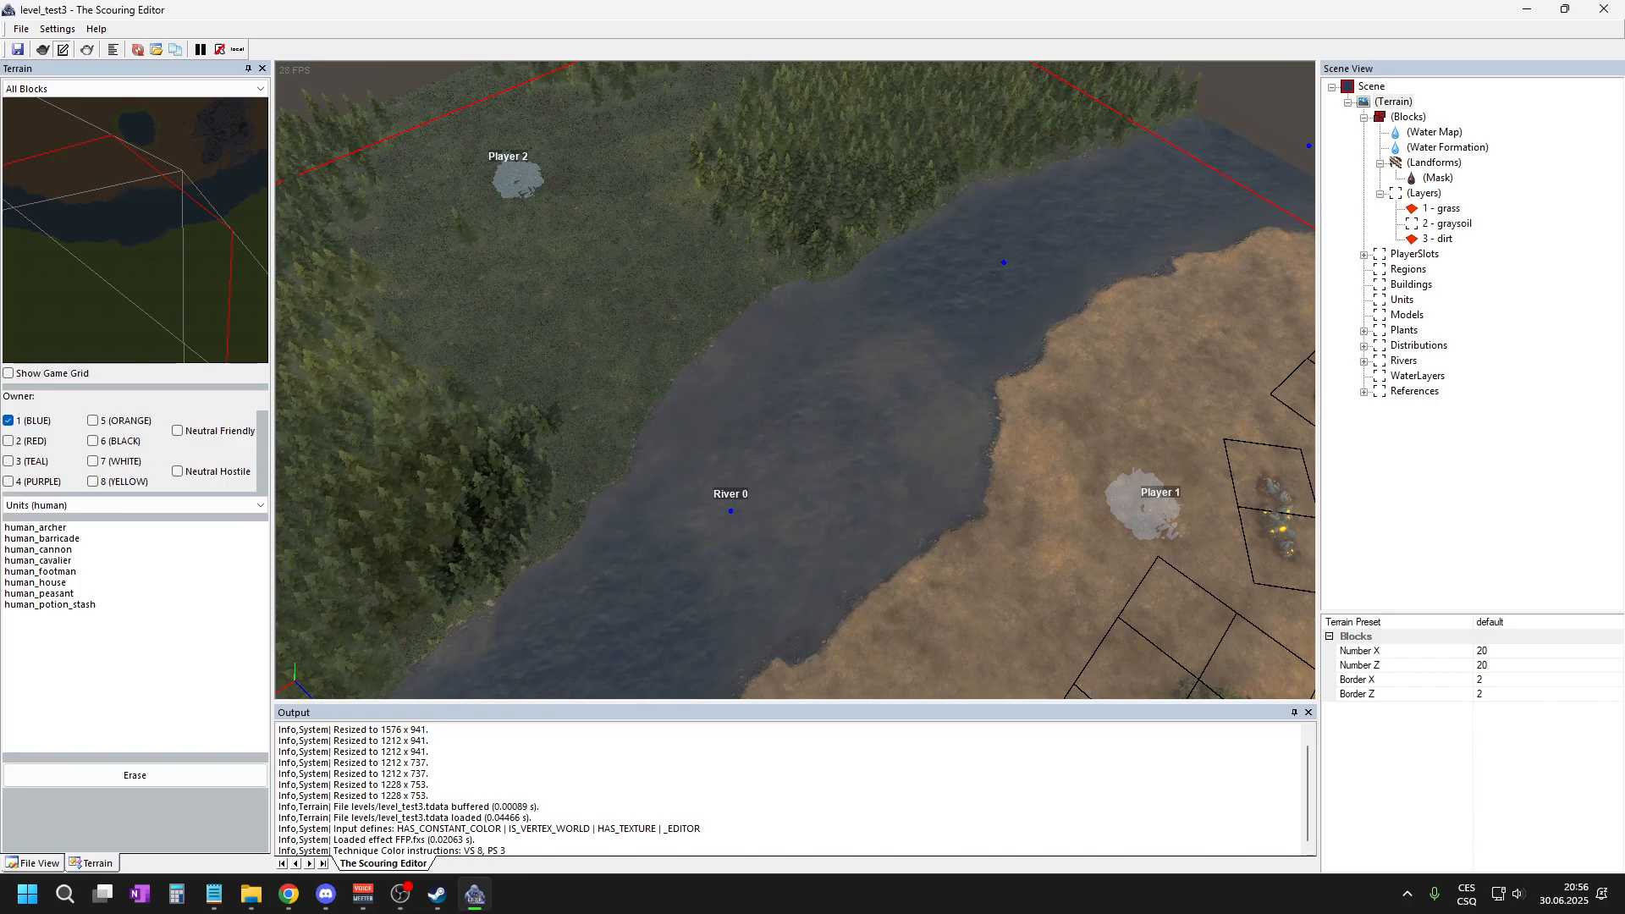
pyautogui.hotkey('alt', 'Tab')
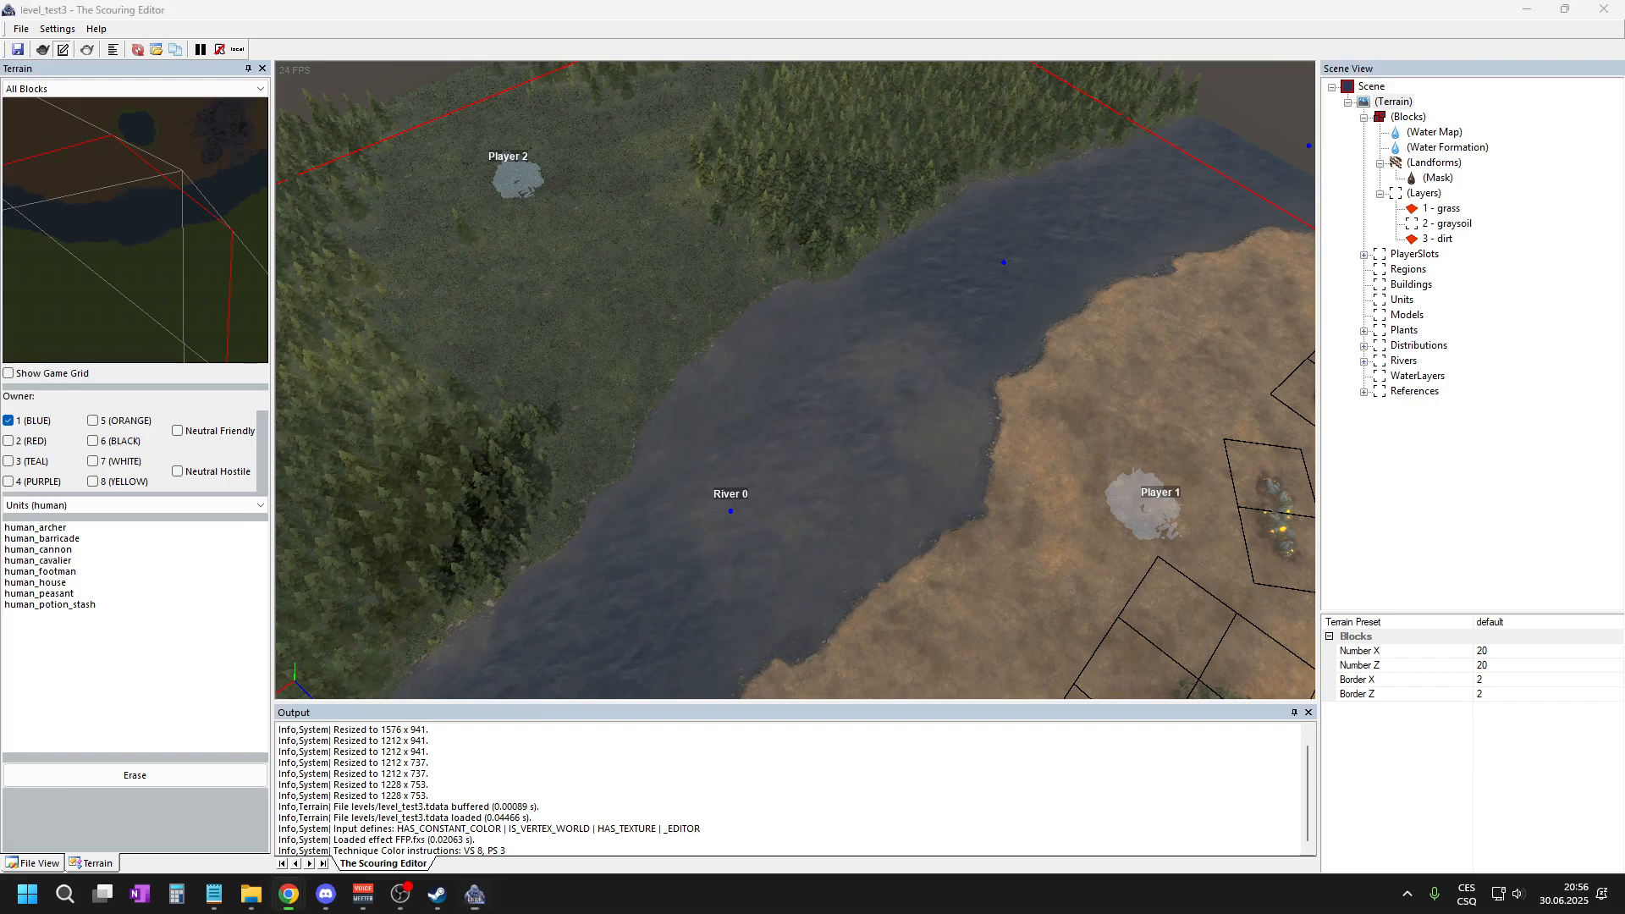
# - Go to the start of The Scouring Map Editor Guide, then open the modding guide linked in Discord's announcements channel
pyautogui.scroll(20, 1190, 449)
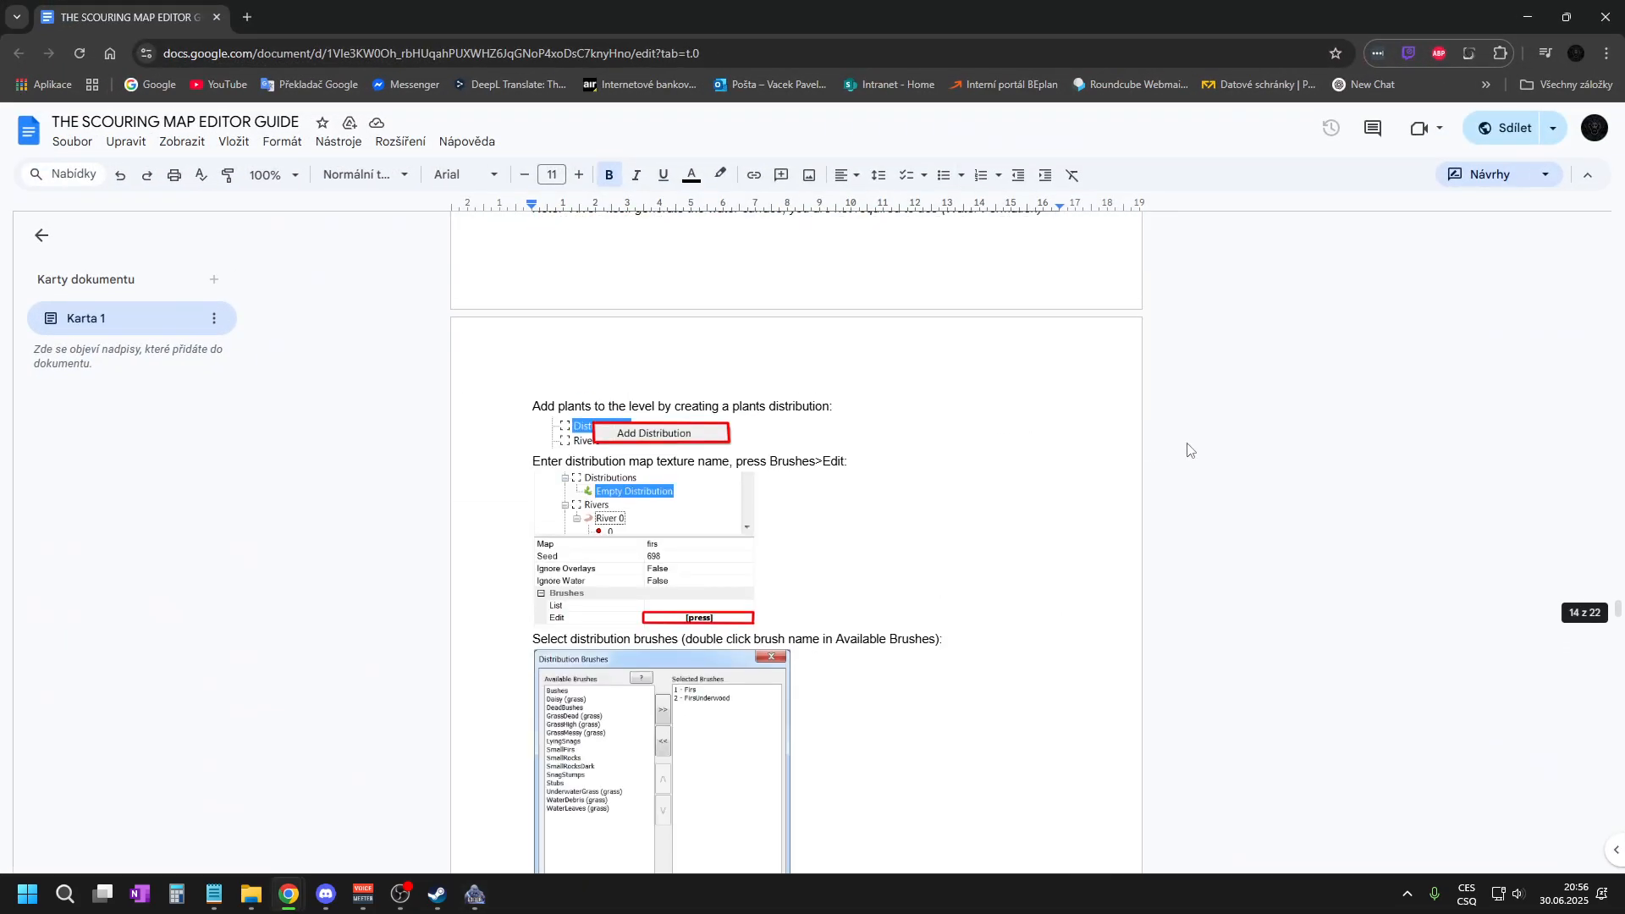
pyautogui.moveTo(1618, 593); pyautogui.dragTo(1571, 161)
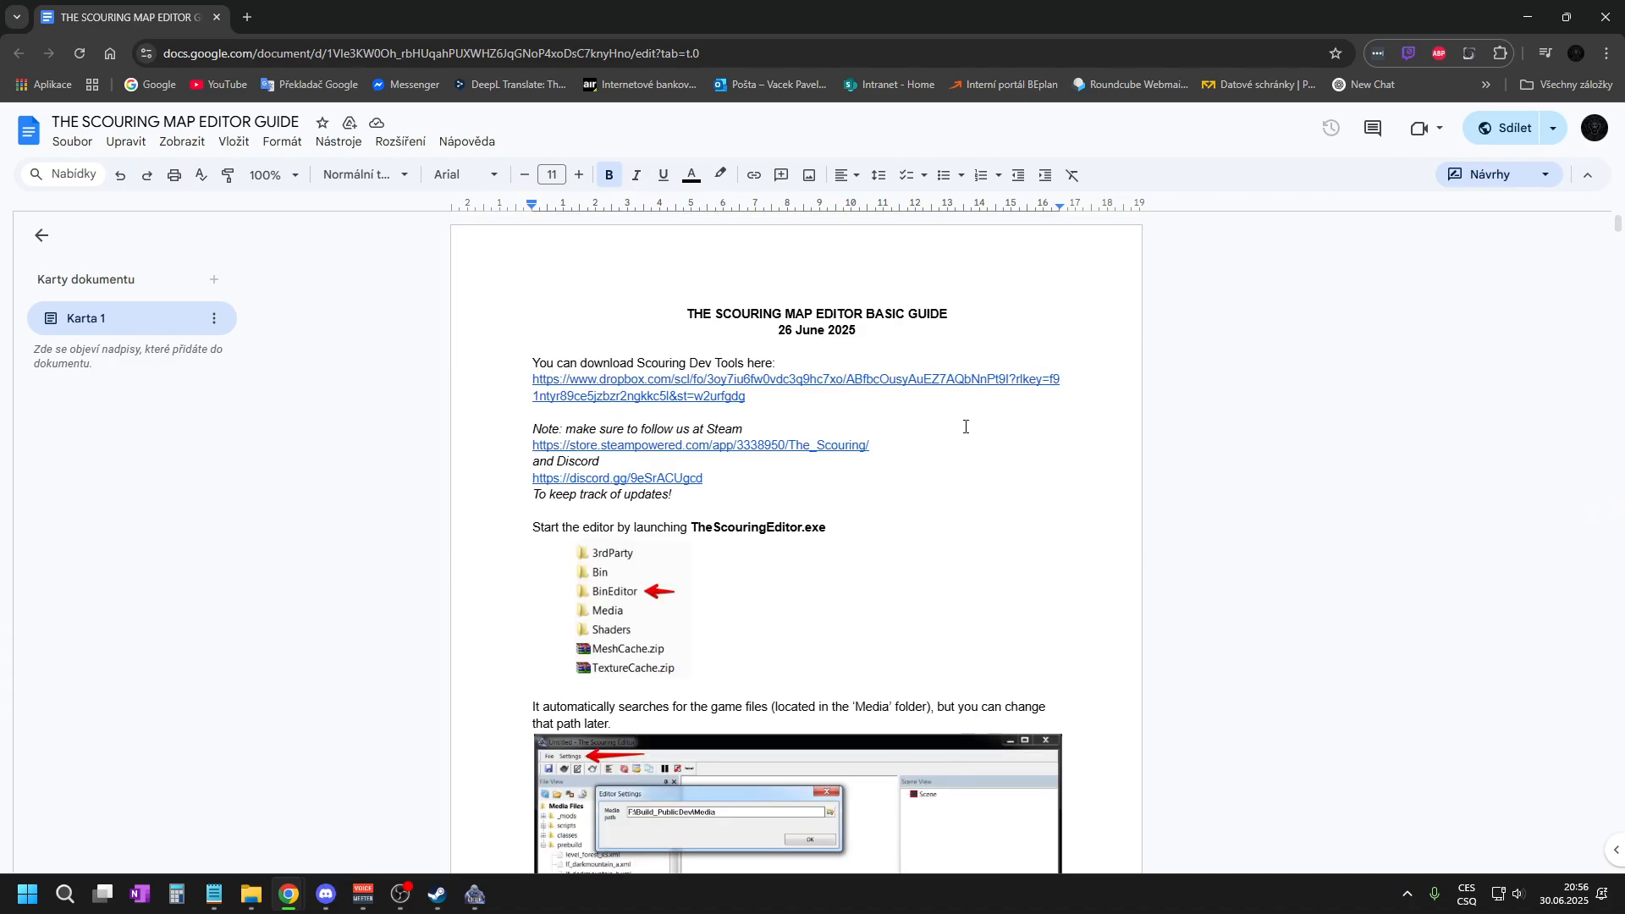
pyautogui.click(321, 902)
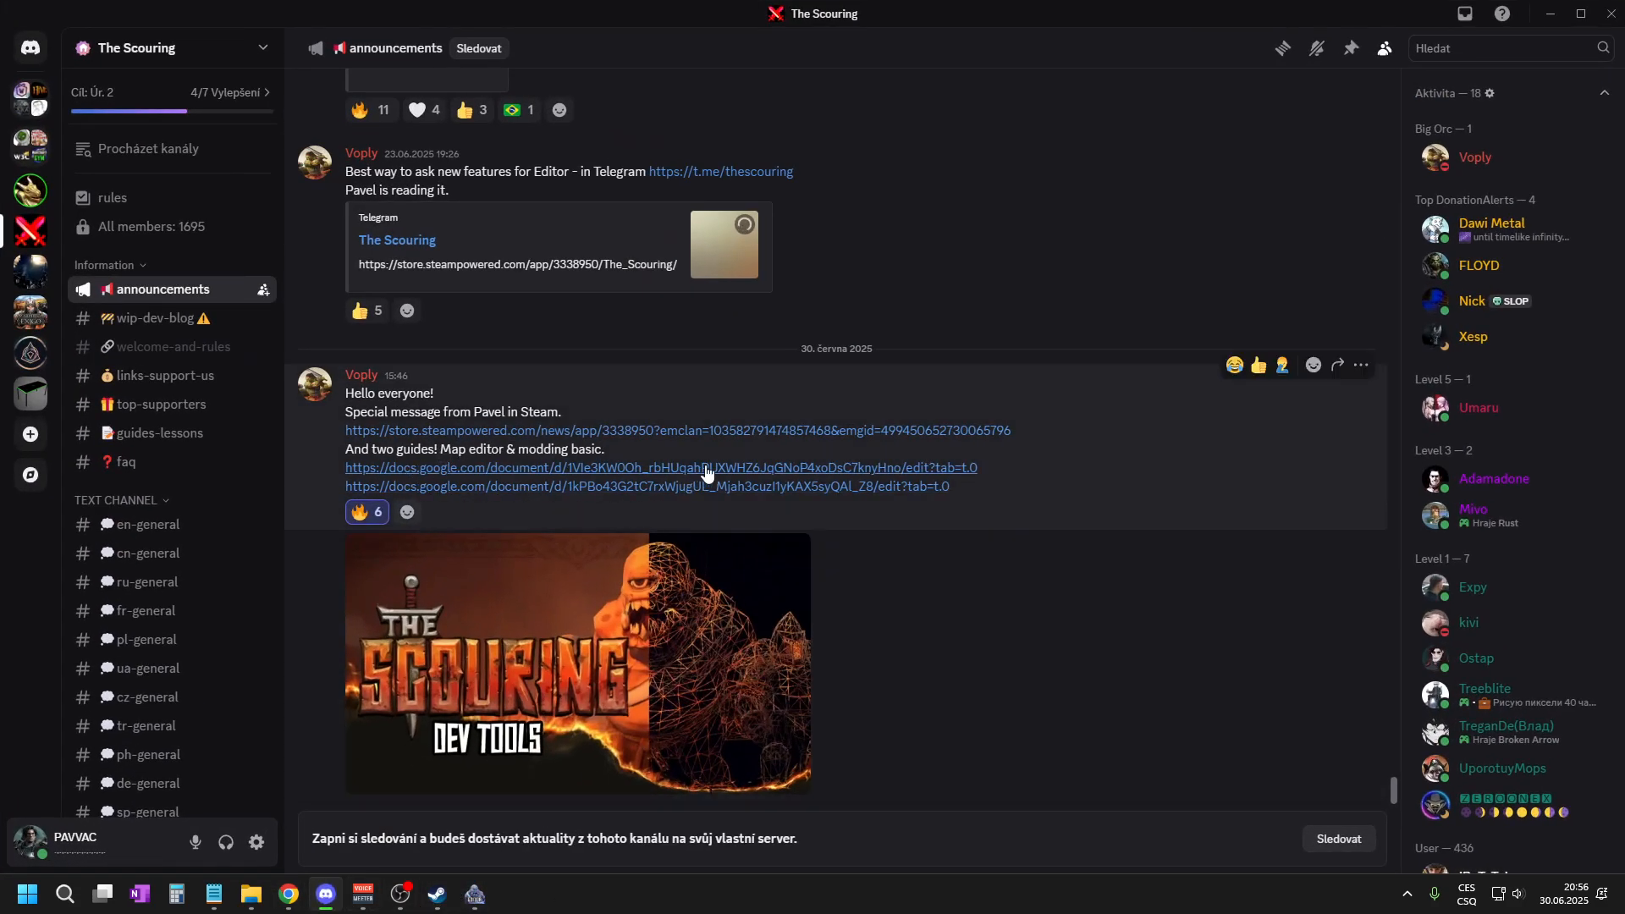
pyautogui.click(693, 486)
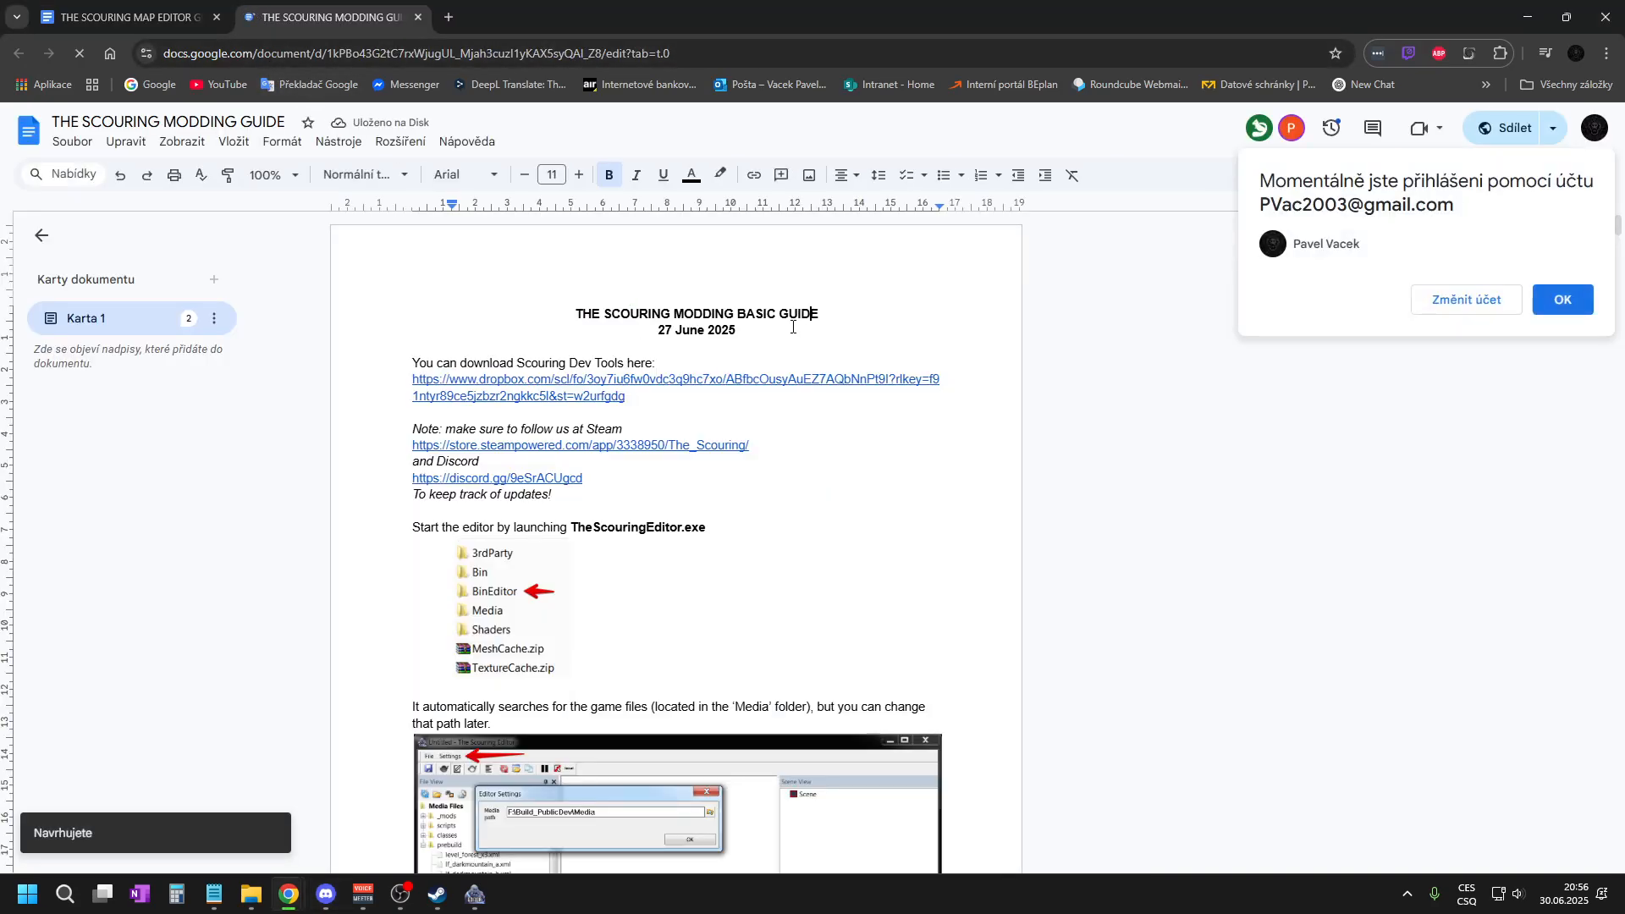
# - Skim The Scouring Modding Guide, from creating a new mod and editing unit XML to testing the mod in the game
pyautogui.scroll(-8, 840, 363)
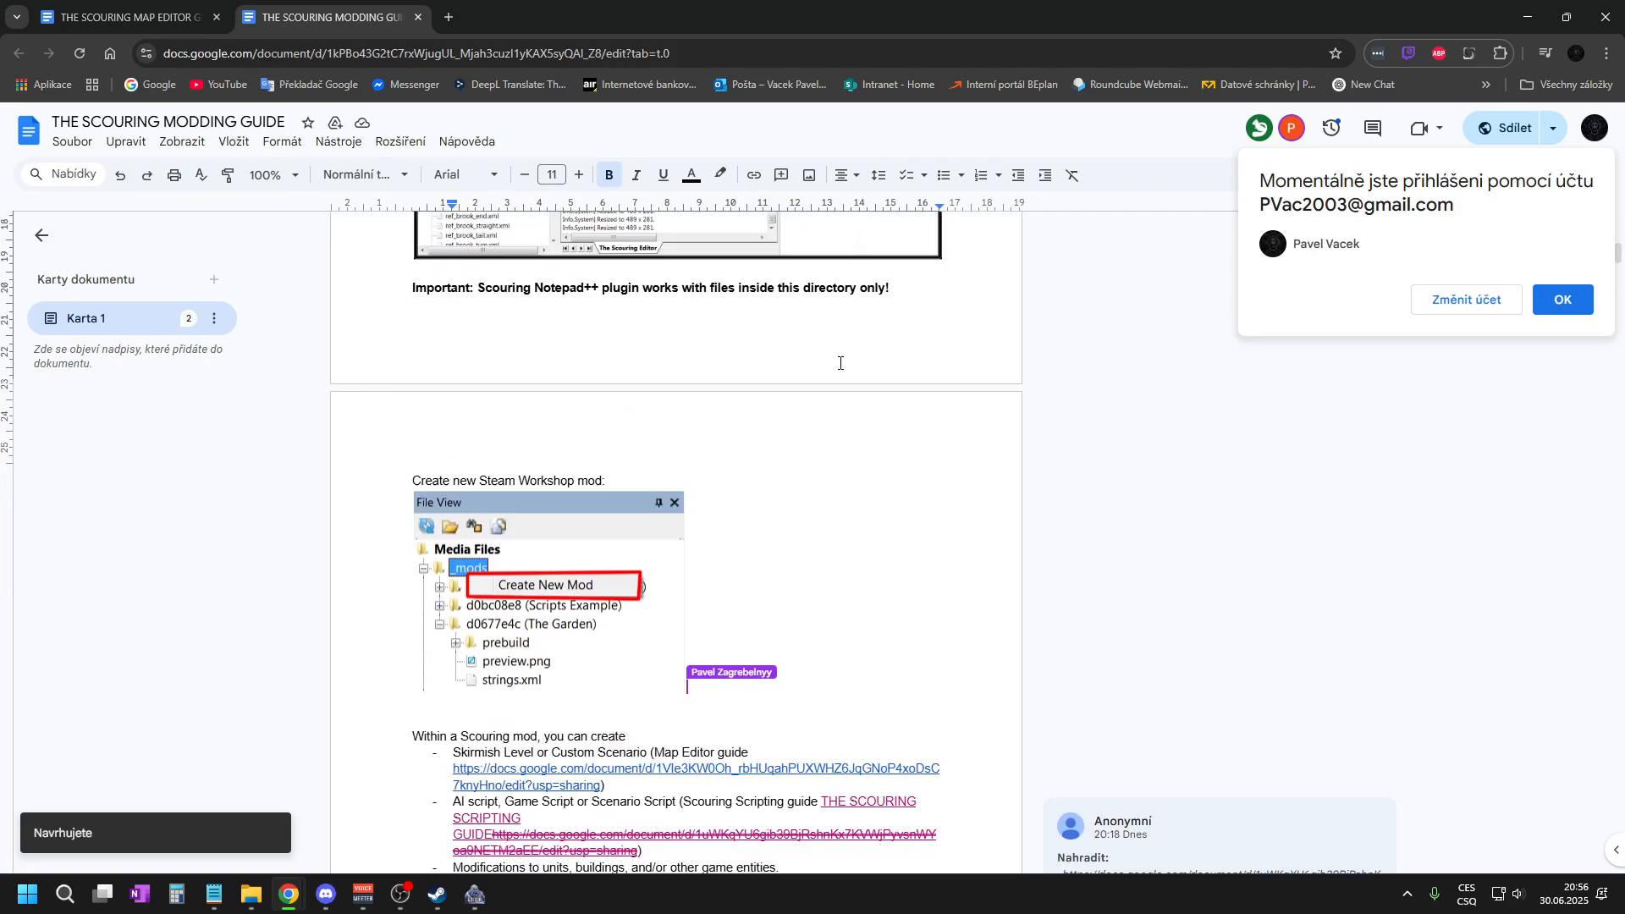
pyautogui.scroll(-4, 841, 363)
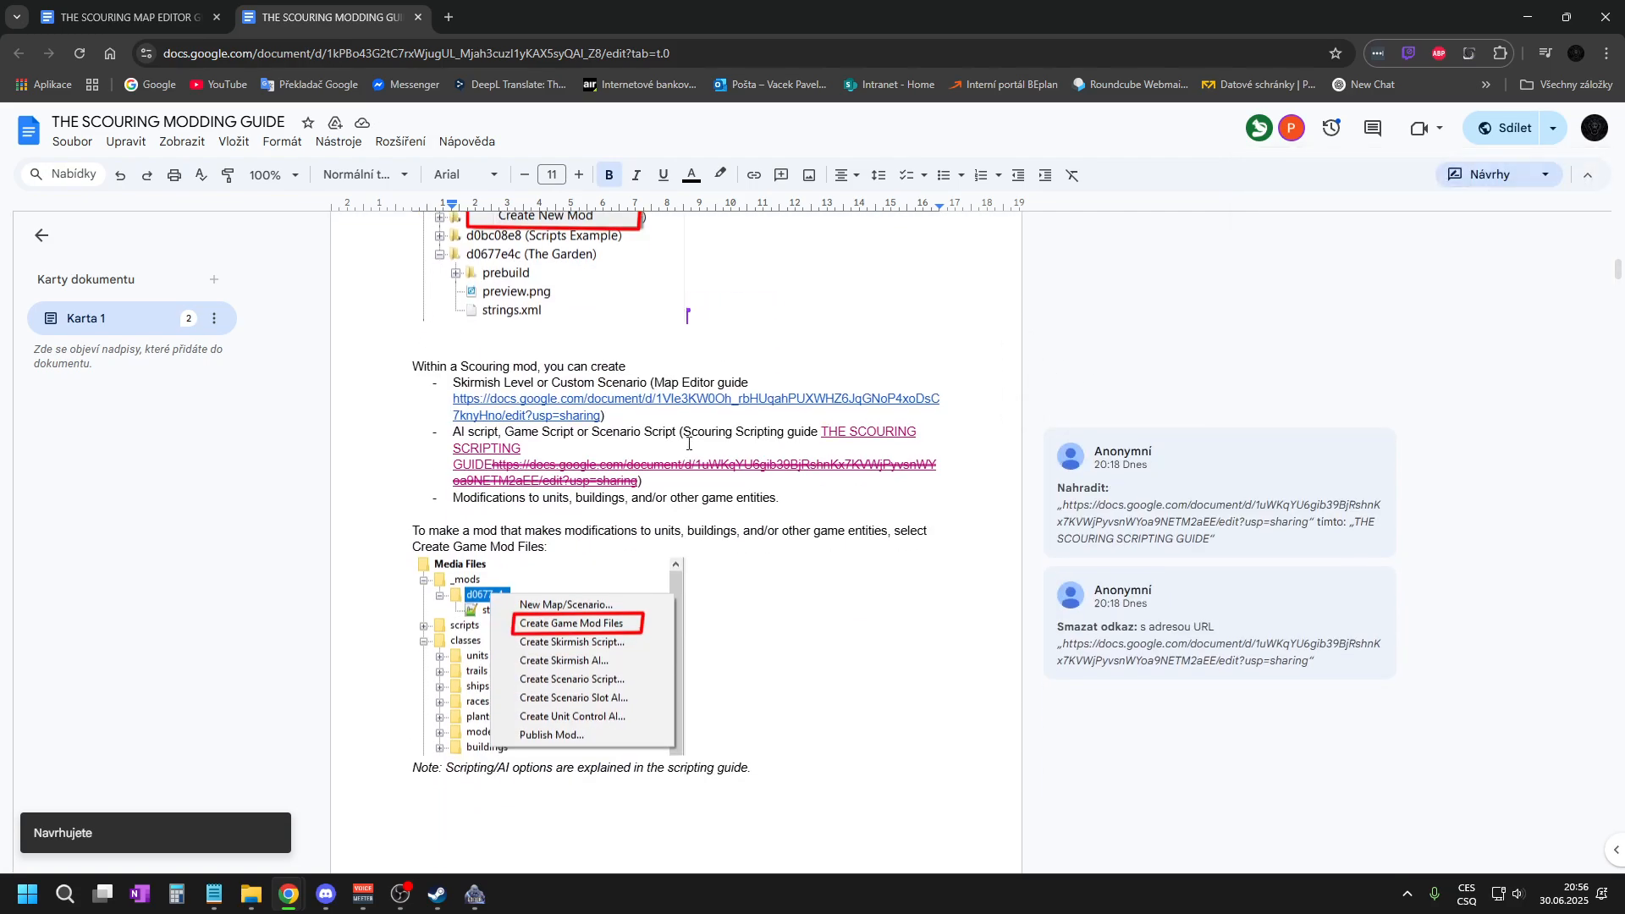
pyautogui.scroll(-15, 689, 444)
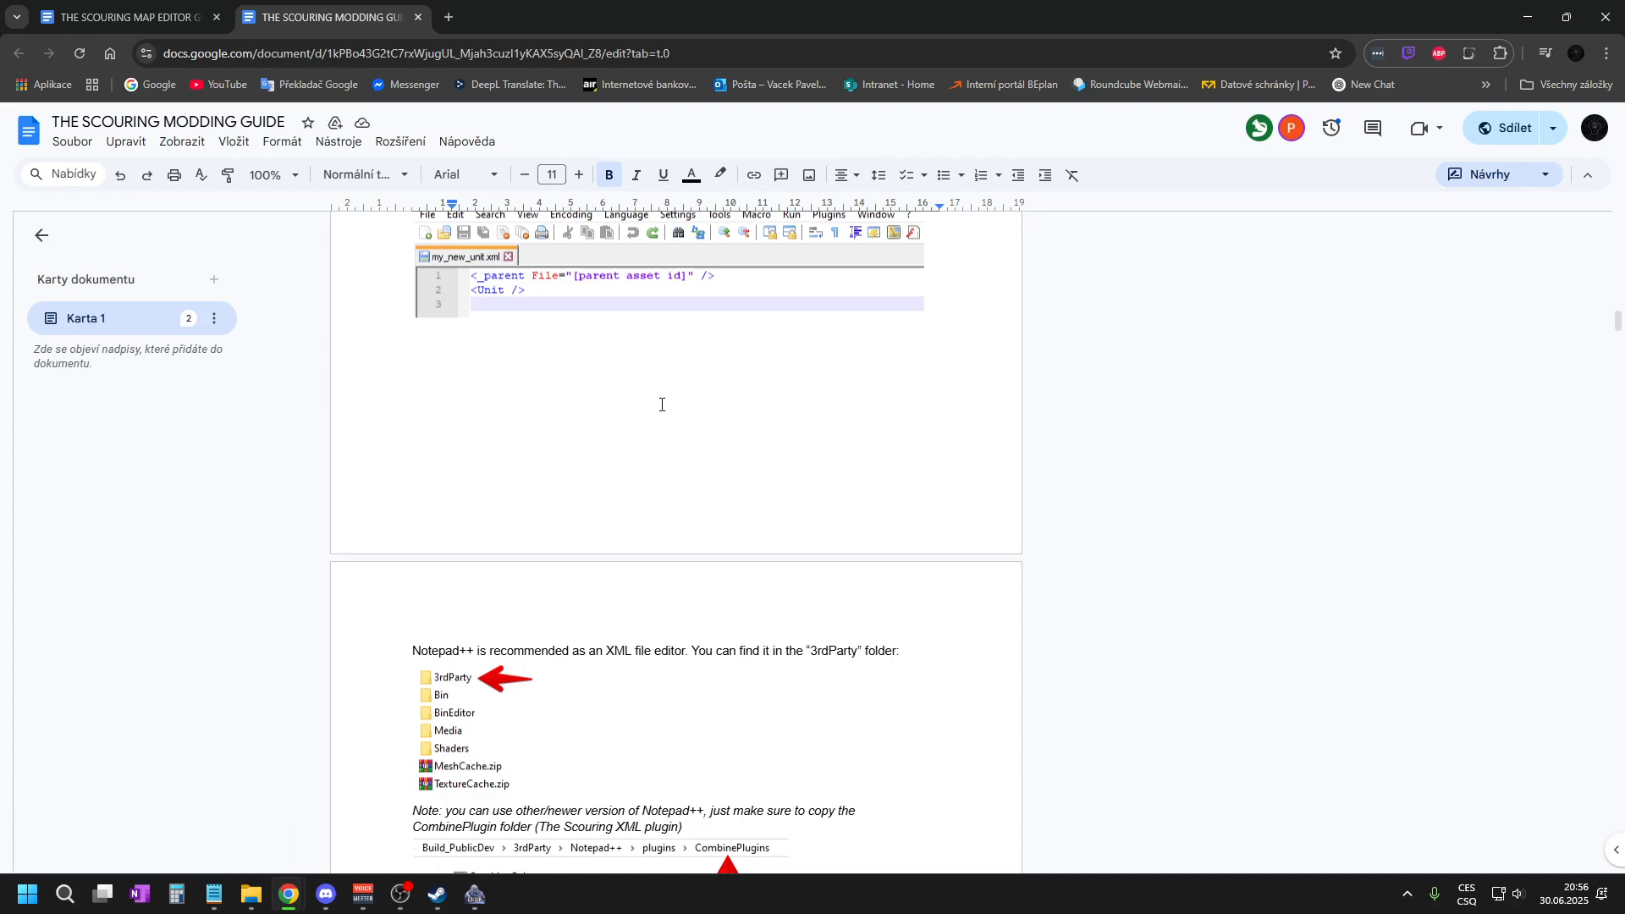
pyautogui.scroll(-4, 514, 439)
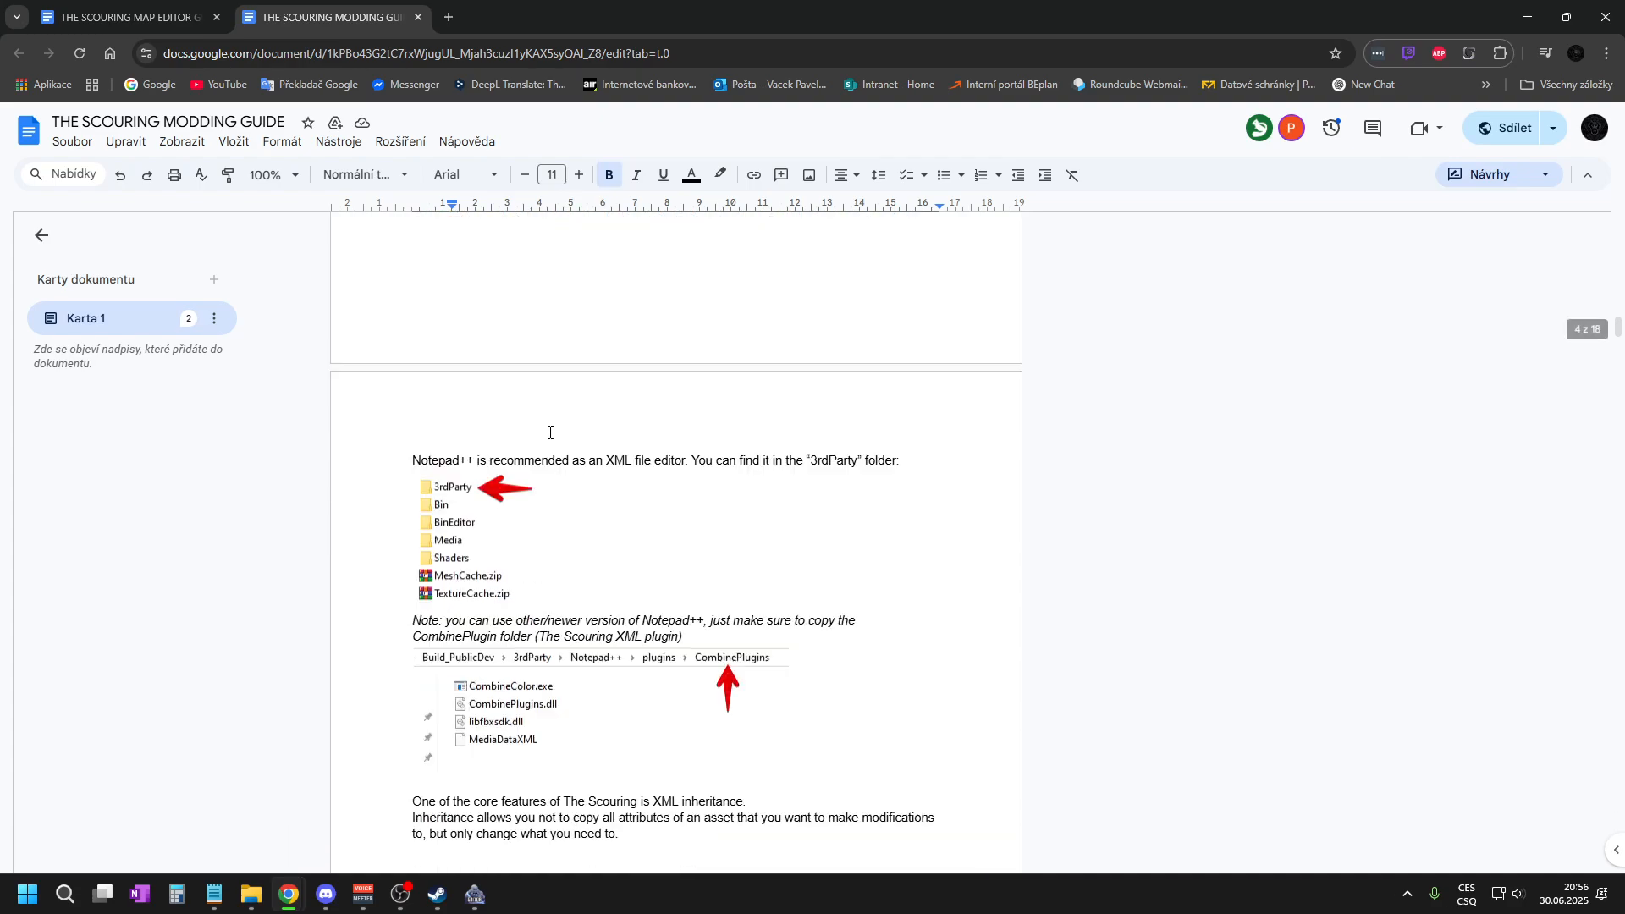
pyautogui.scroll(-3, 621, 472)
pyautogui.scroll(-5, 621, 472)
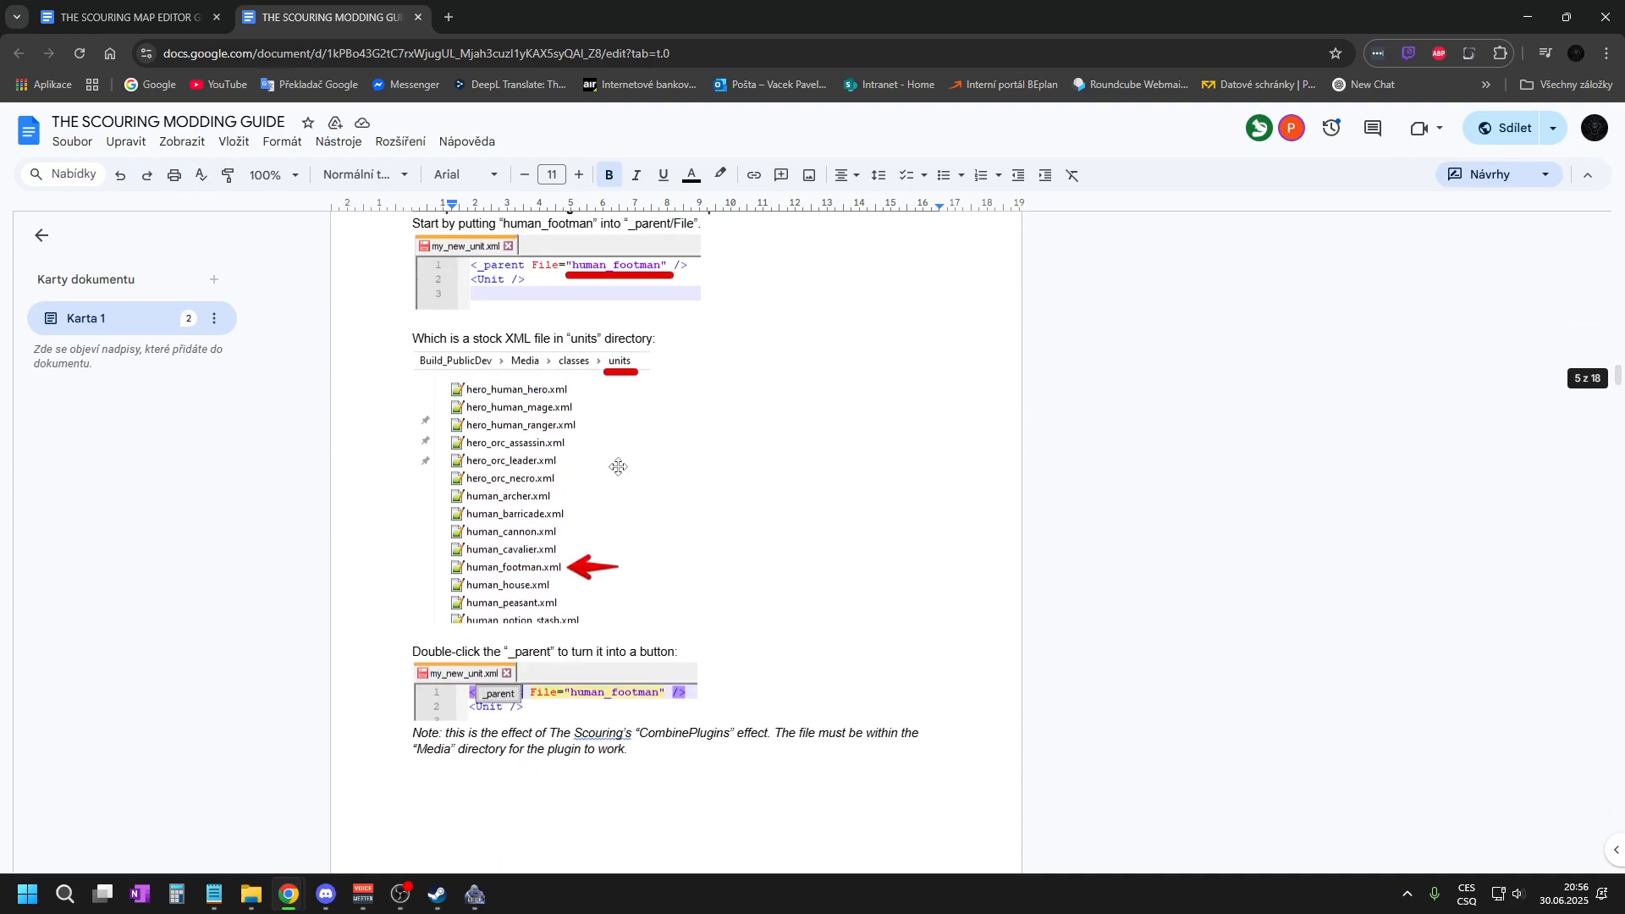
pyautogui.scroll(-15, 600, 476)
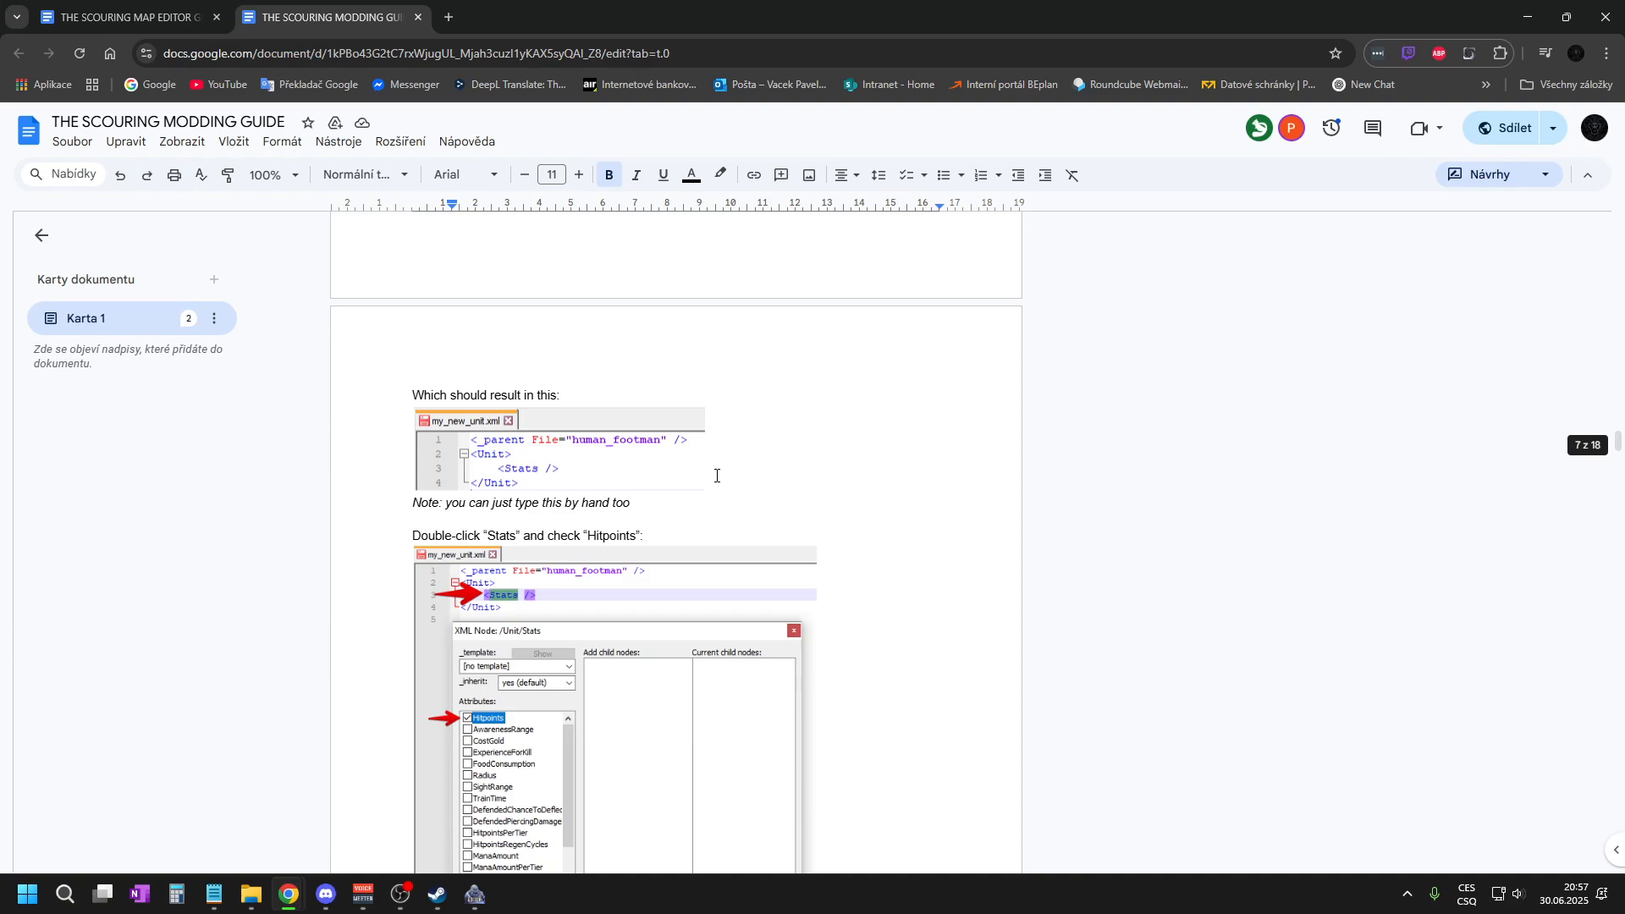
pyautogui.scroll(-15, 604, 477)
pyautogui.scroll(-15, 726, 473)
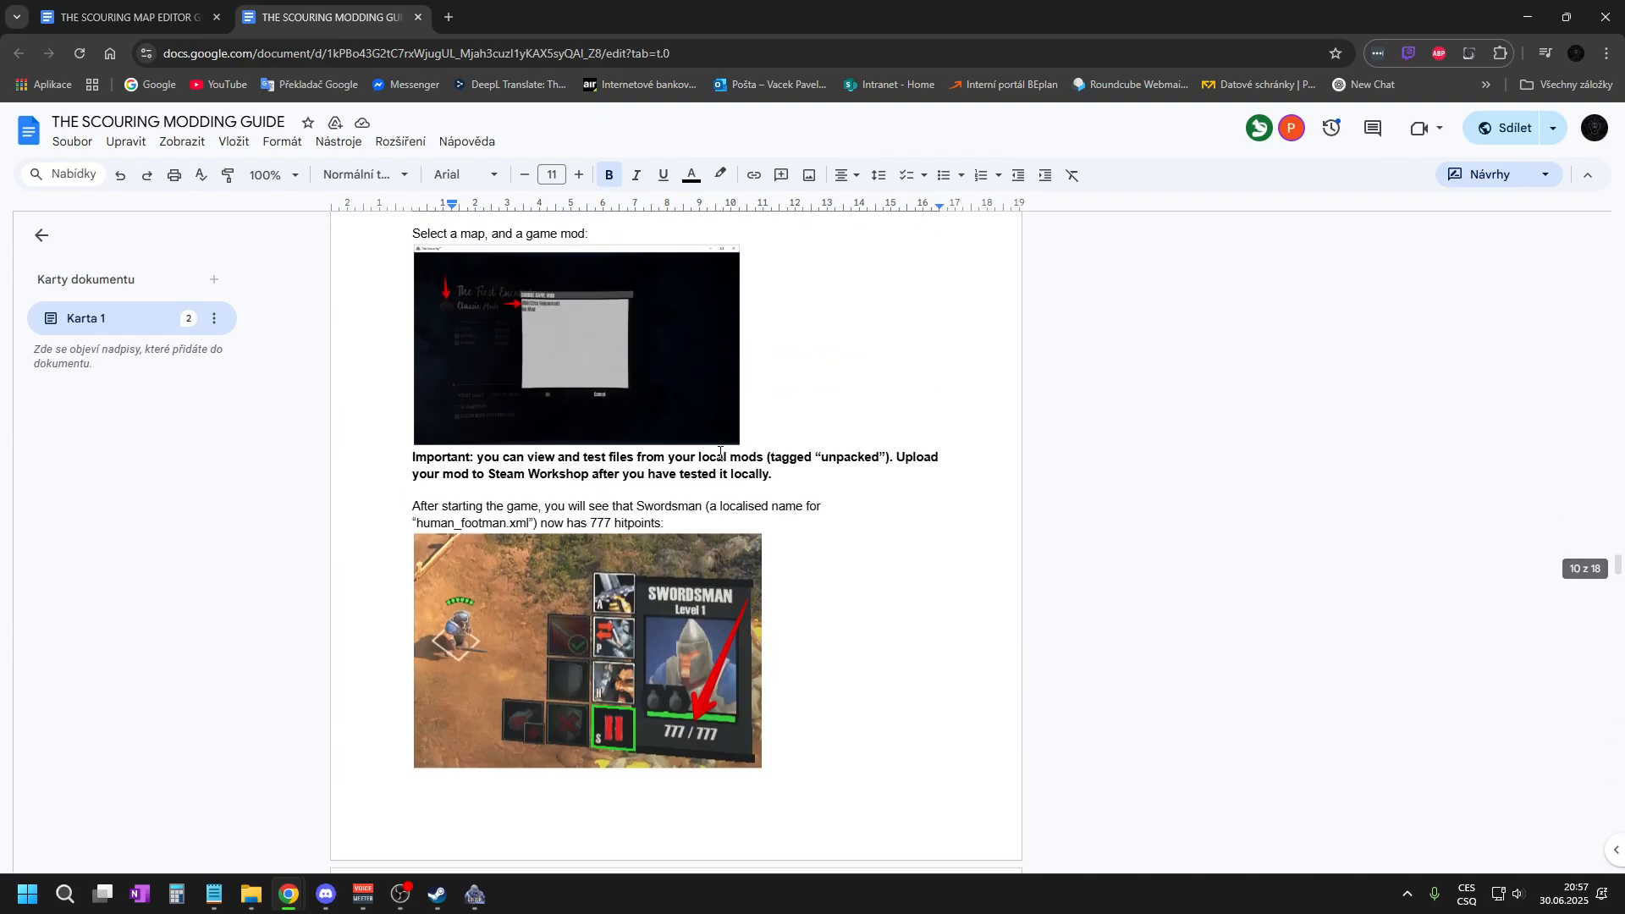
pyautogui.scroll(3, 537, 288)
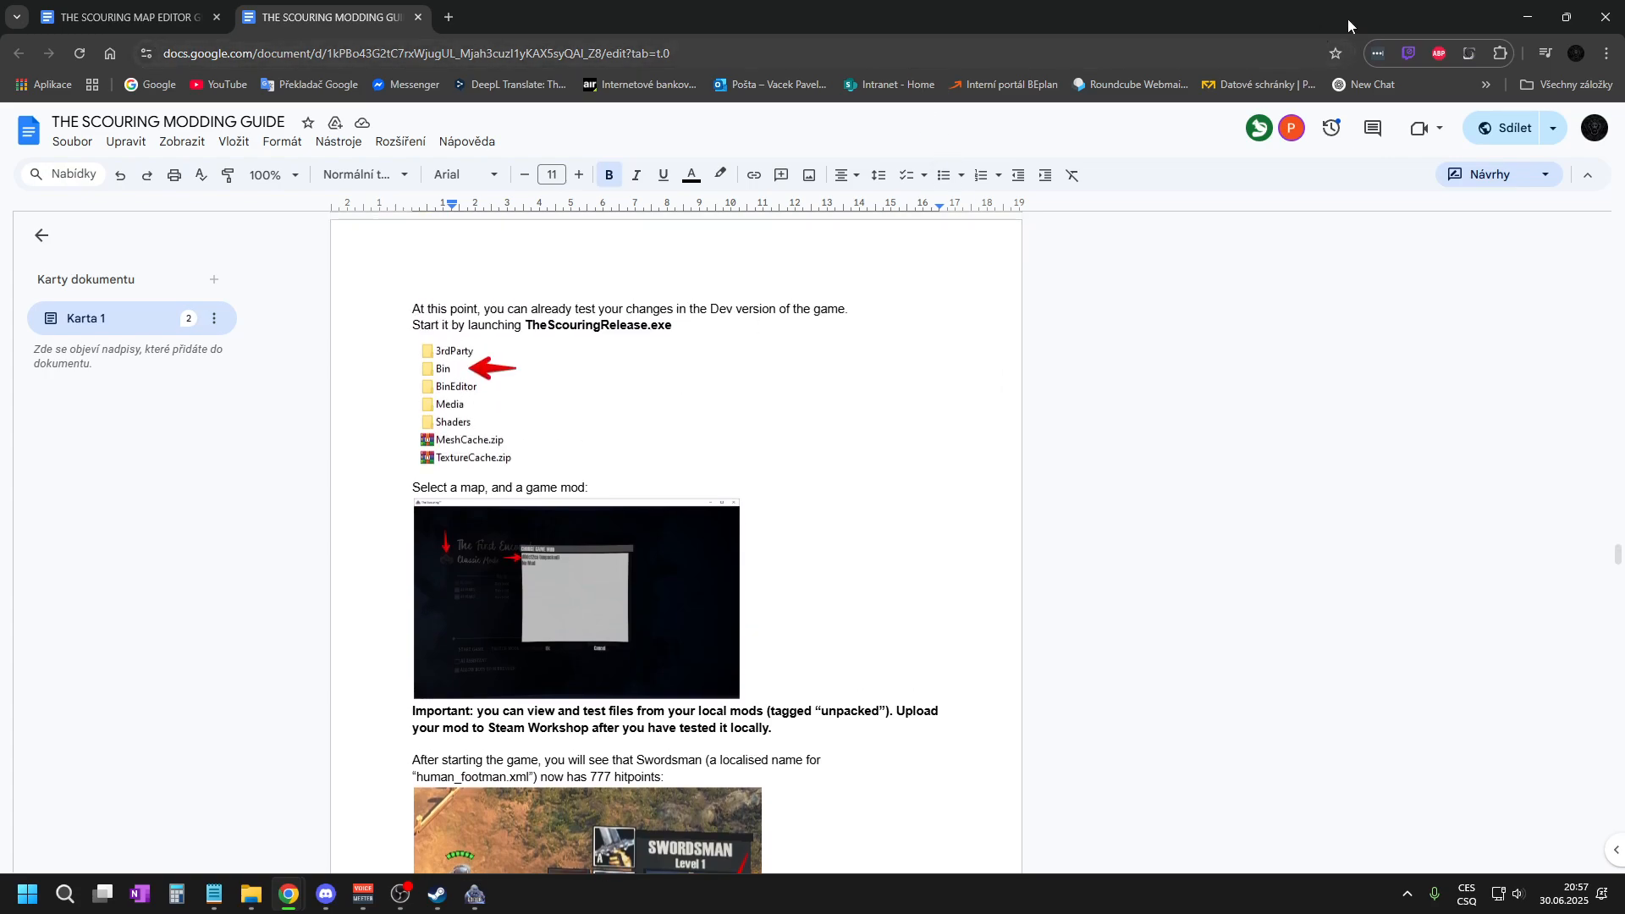
# - Minimize the browser and return to the level_test3 map in The Scouring Editor
pyautogui.click(1528, 17)
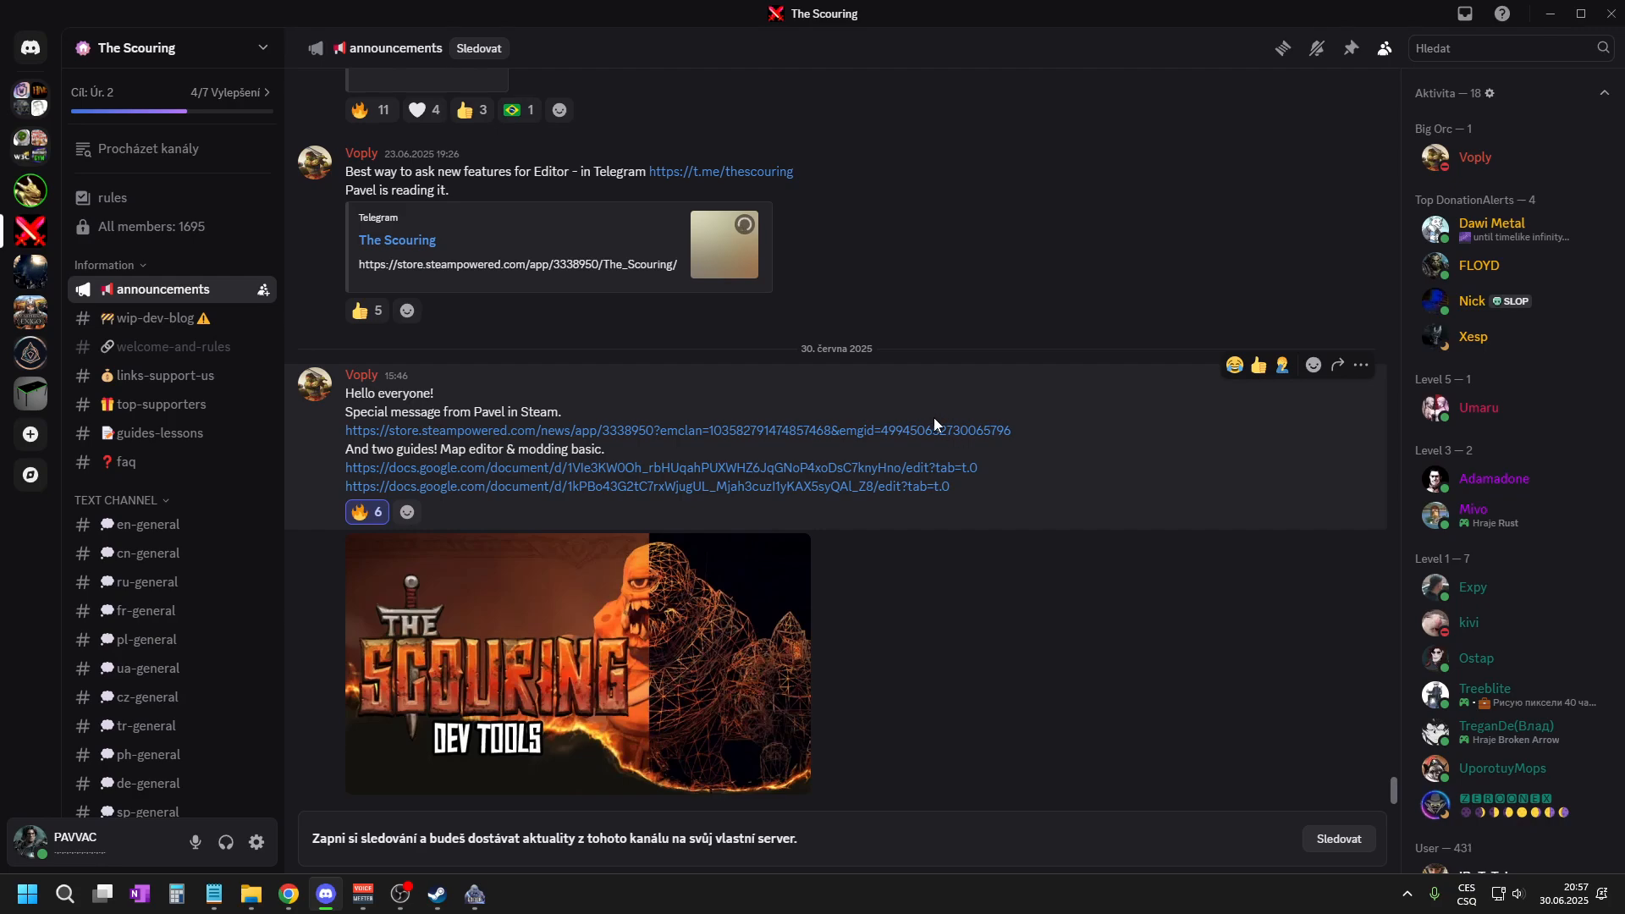
pyautogui.click(473, 906)
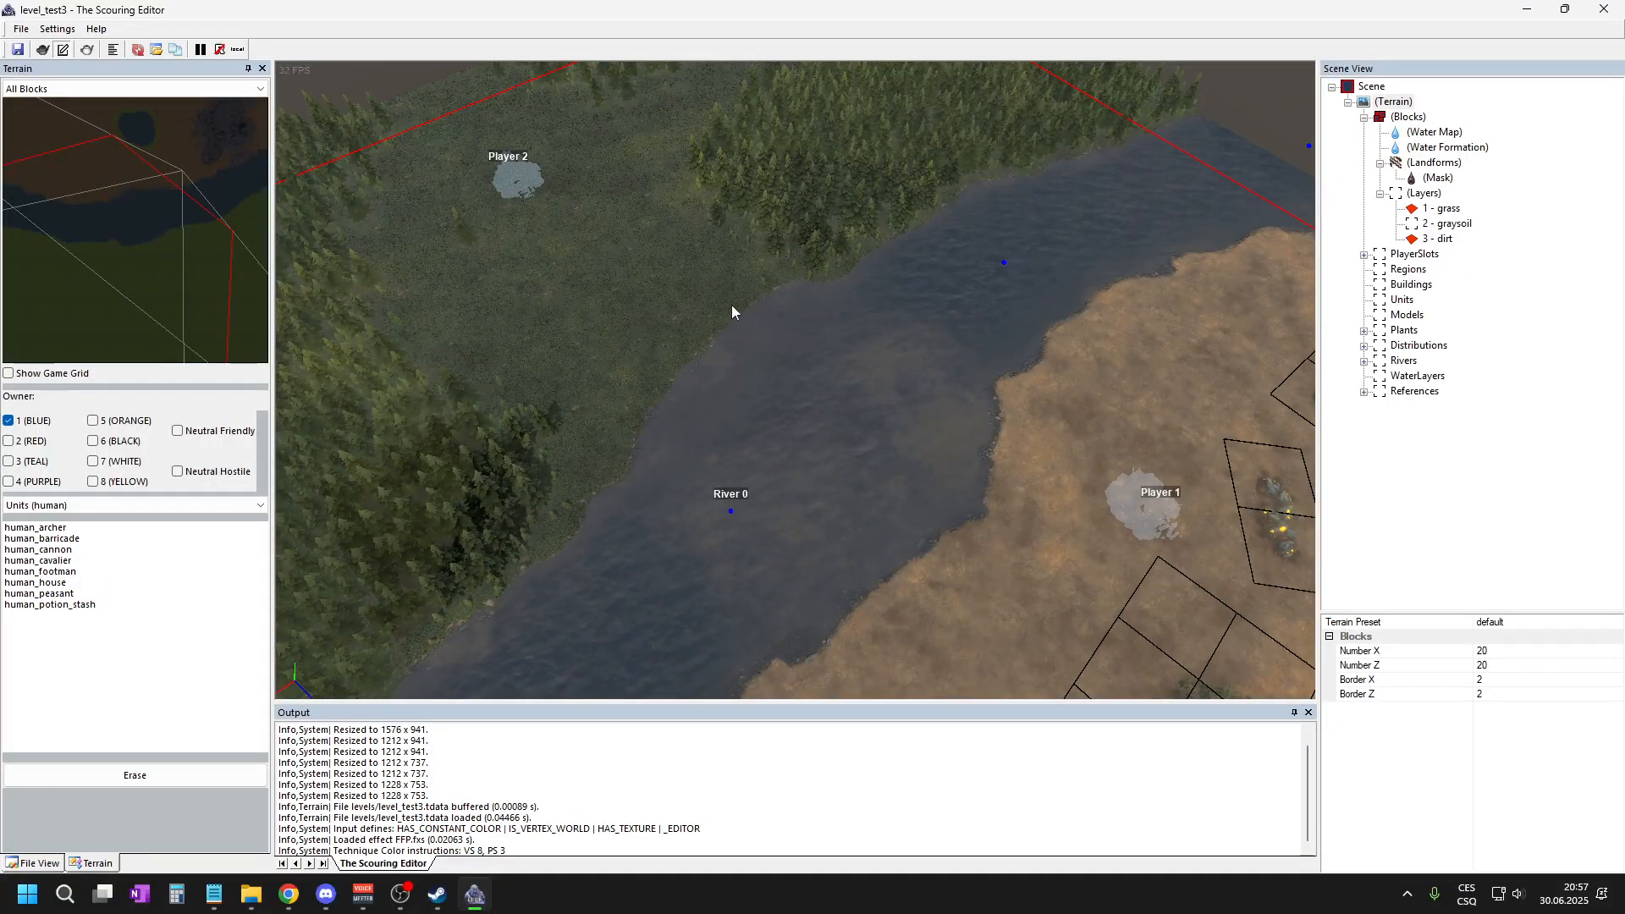
pyautogui.moveTo(645, 270)
pyautogui.mouseDown(button='middle')
pyautogui.moveTo(624, 288)
pyautogui.moveTo(640, 267)
pyautogui.mouseUp(button='middle')
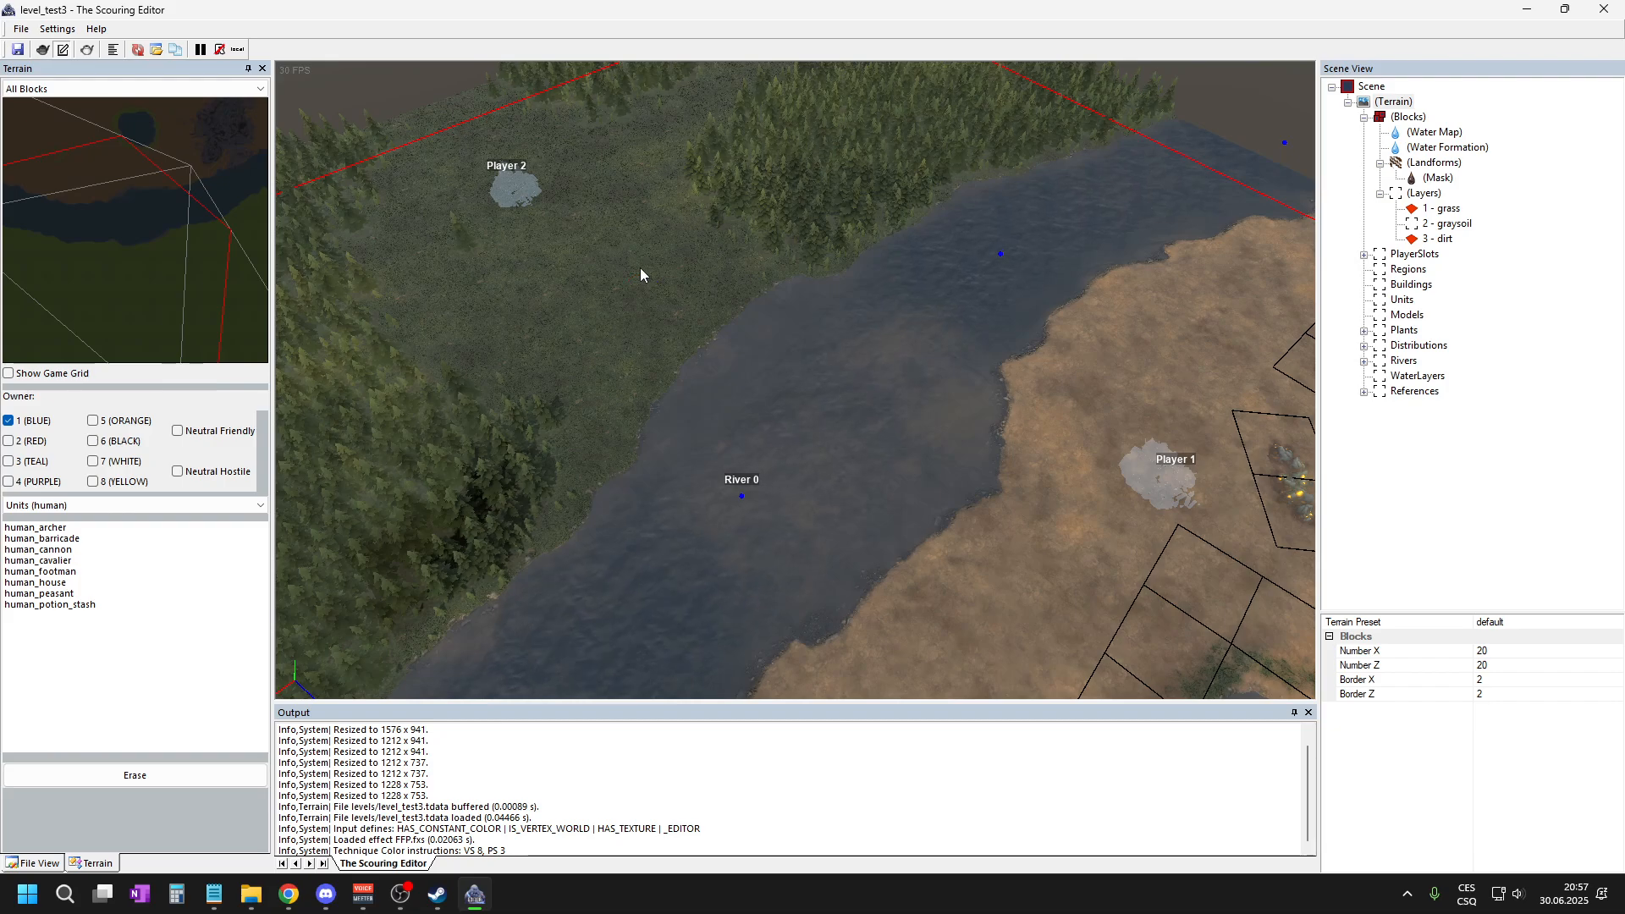